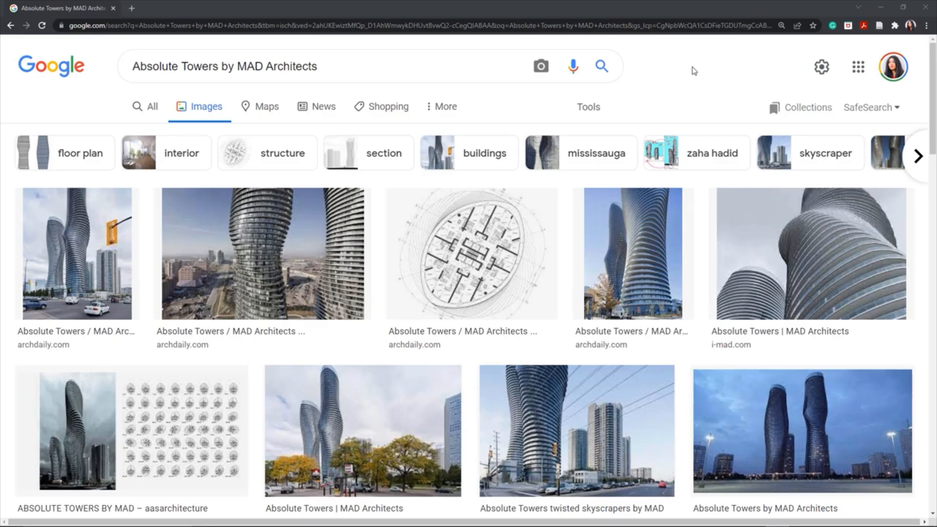
Step: Examine the image results for Absolute Towers by MAD Architects, and view the finished twisting tower model in Rhino
{"action": "scroll", "coordinate": [686, 103], "scroll_direction": "down", "scroll_amount": 5}
{"action": "scroll", "coordinate": [687, 106], "scroll_direction": "down", "scroll_amount": 4}
{"action": "scroll", "coordinate": [687, 106], "scroll_direction": "down", "scroll_amount": 2}
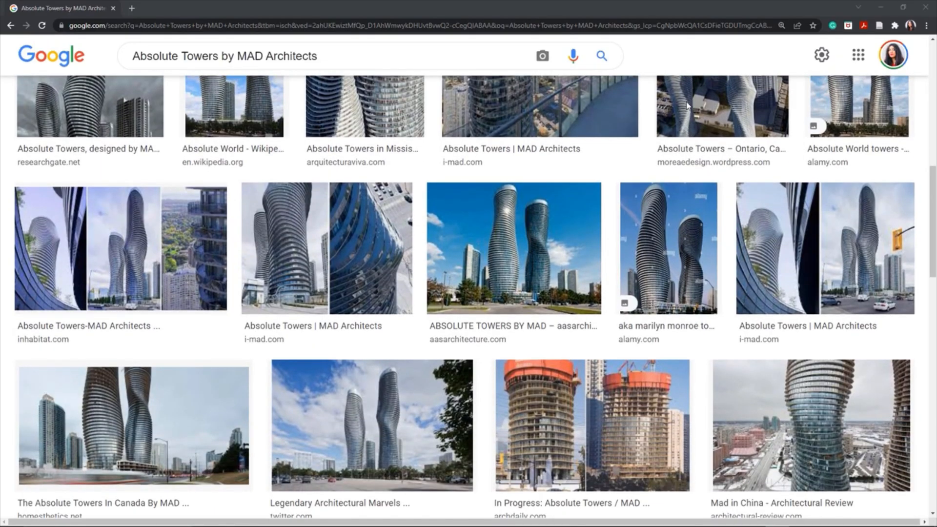
{"action": "scroll", "coordinate": [687, 110], "scroll_direction": "down", "scroll_amount": 6}
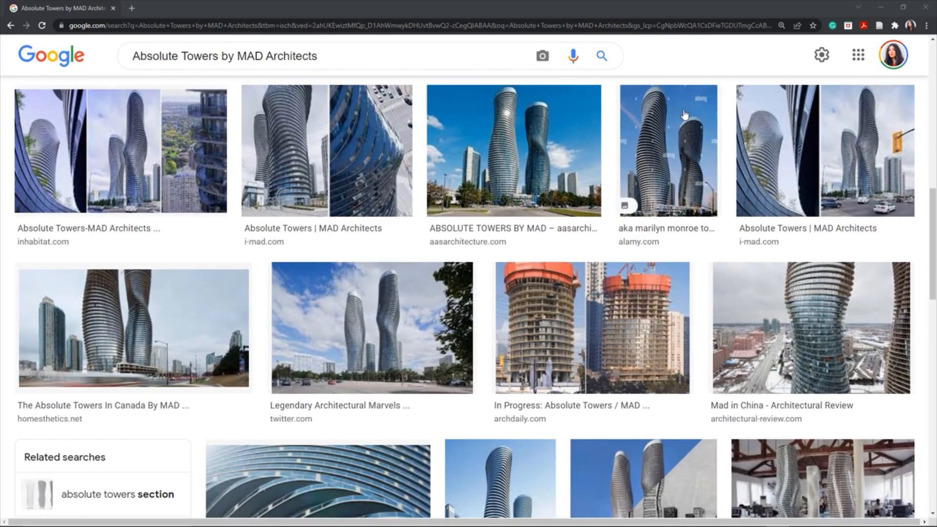
{"action": "scroll", "coordinate": [684, 115], "scroll_direction": "down", "scroll_amount": 3}
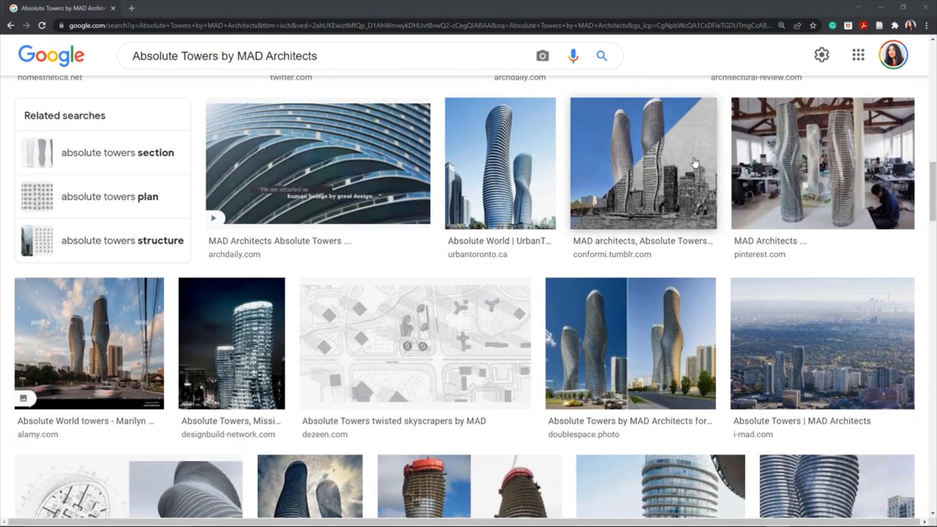
{"action": "scroll", "coordinate": [695, 163], "scroll_direction": "down", "scroll_amount": 4}
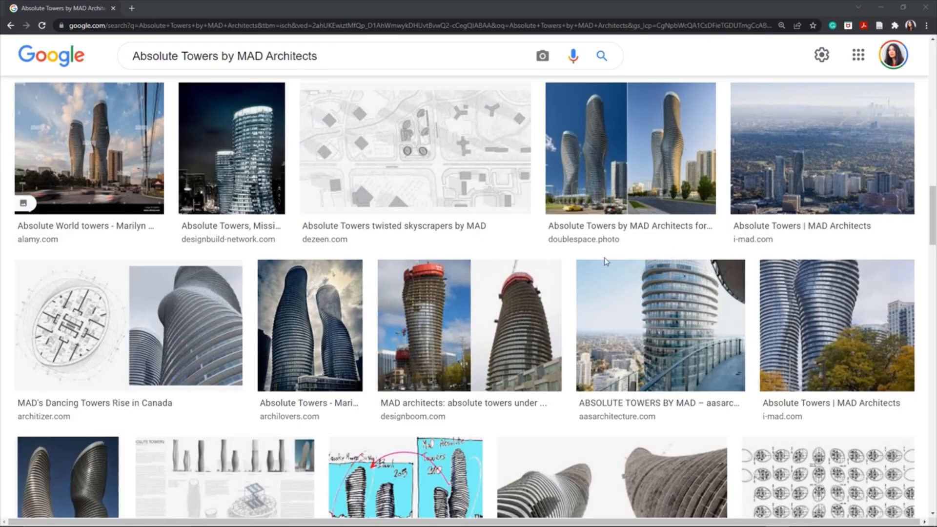
{"action": "scroll", "coordinate": [604, 262], "scroll_direction": "down", "scroll_amount": 15}
{"action": "scroll", "coordinate": [458, 239], "scroll_direction": "up", "scroll_amount": 5}
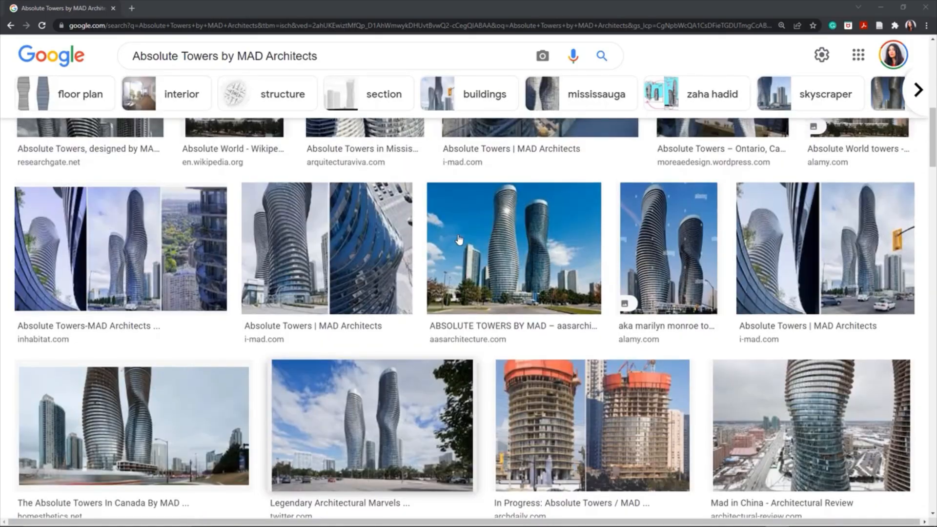
{"action": "scroll", "coordinate": [459, 239], "scroll_direction": "up", "scroll_amount": 10}
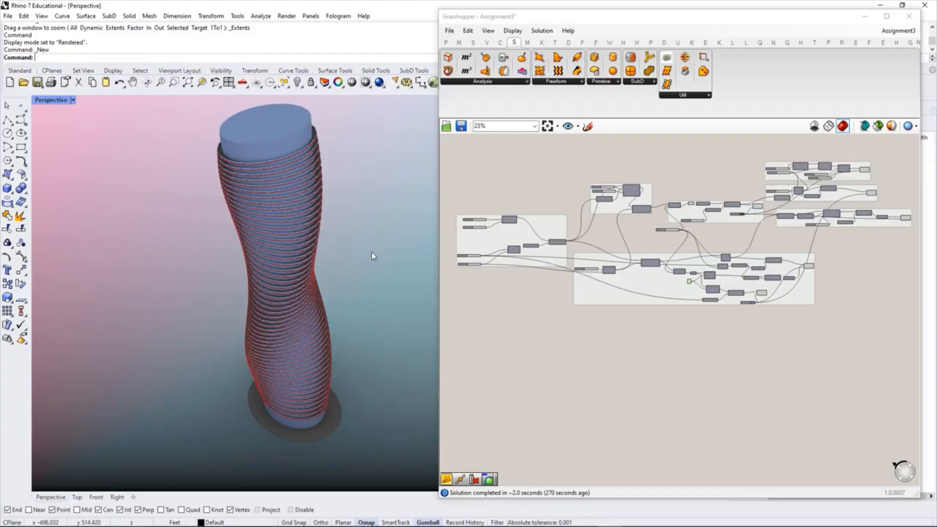
{"action": "right_click_drag", "start_coordinate": [393, 297], "coordinate": [420, 272]}
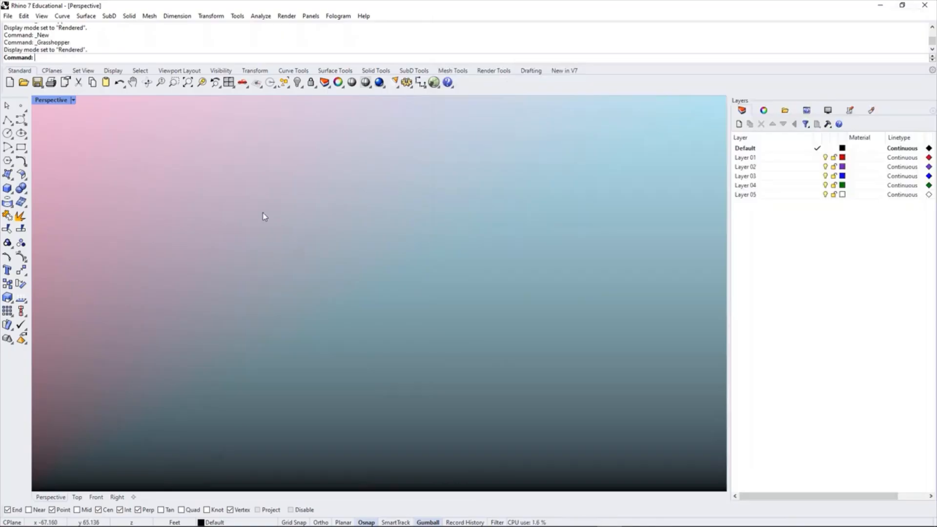
Step: Create a new Rhino file from the Small Objects - Feet template and maximize the Perspective viewport
{"action": "left_click", "coordinate": [7, 15]}
{"action": "left_click", "coordinate": [11, 29]}
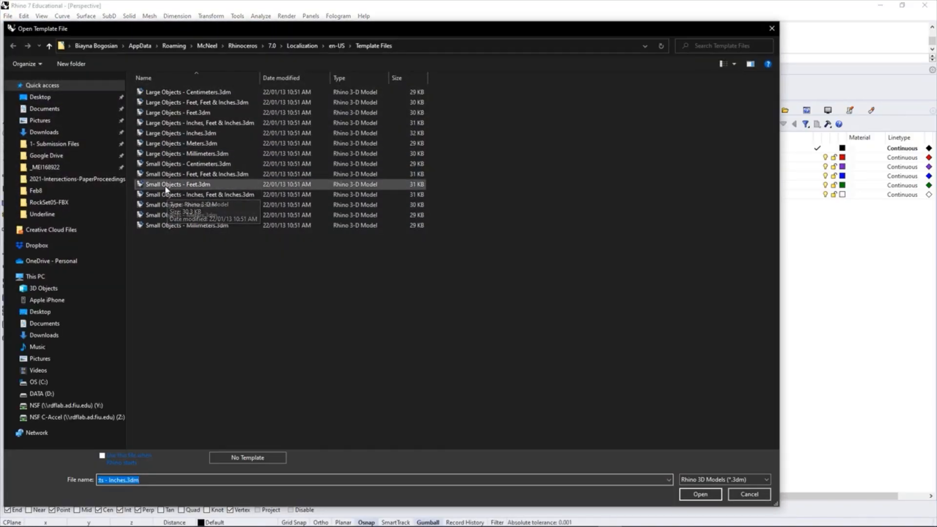
{"action": "double_click", "coordinate": [188, 185]}
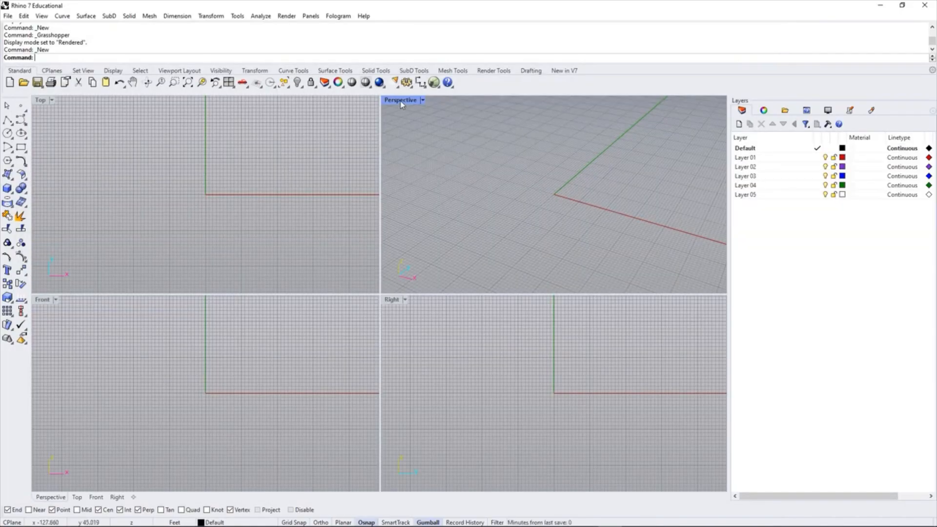
{"action": "double_click", "coordinate": [402, 102]}
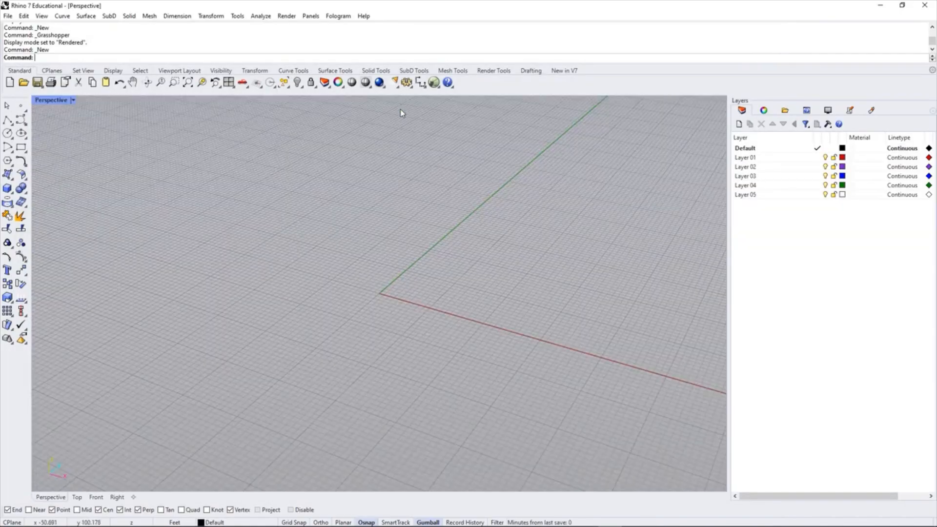
Step: Open Grasshopper beside the Perspective viewport and add an Ellipse component to the canvas
{"action": "left_click", "coordinate": [433, 82]}
{"action": "left_click_drag", "start_coordinate": [541, 28], "coordinate": [624, 34]}
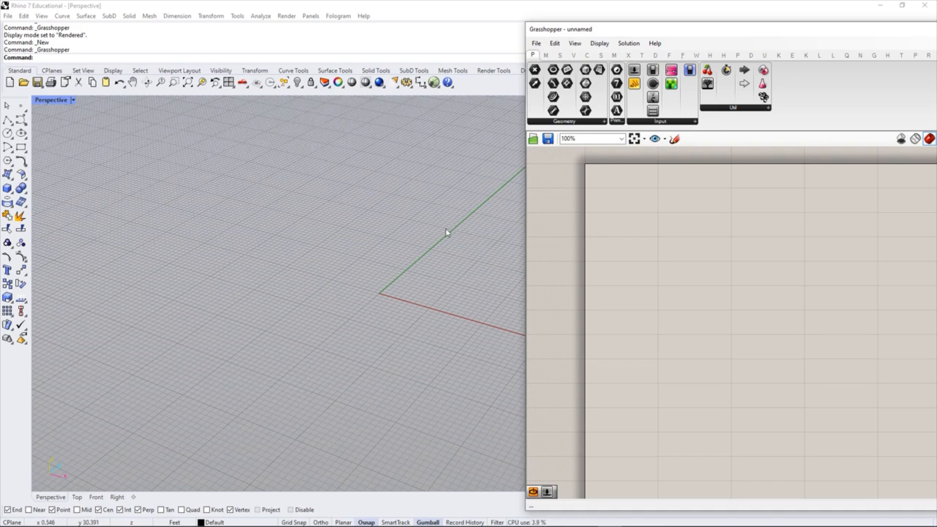
{"action": "left_click", "coordinate": [588, 57]}
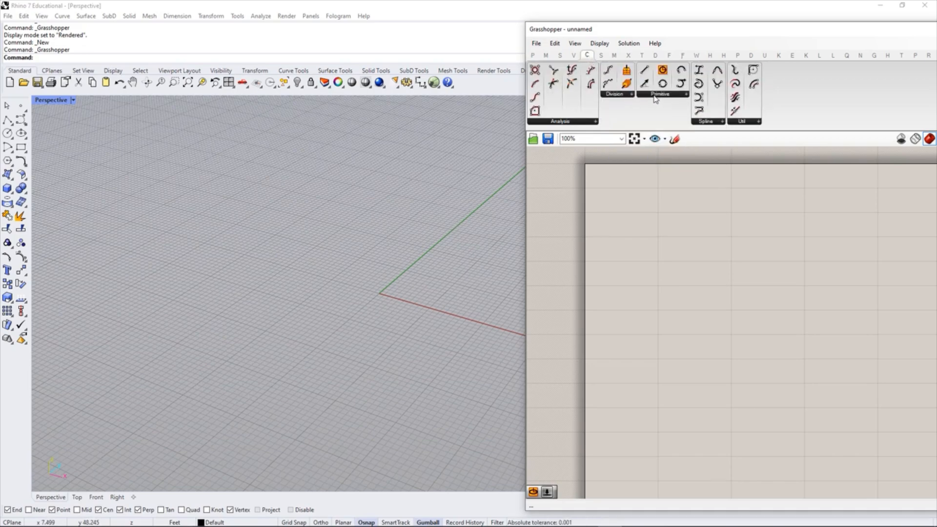
{"action": "left_click", "coordinate": [655, 95]}
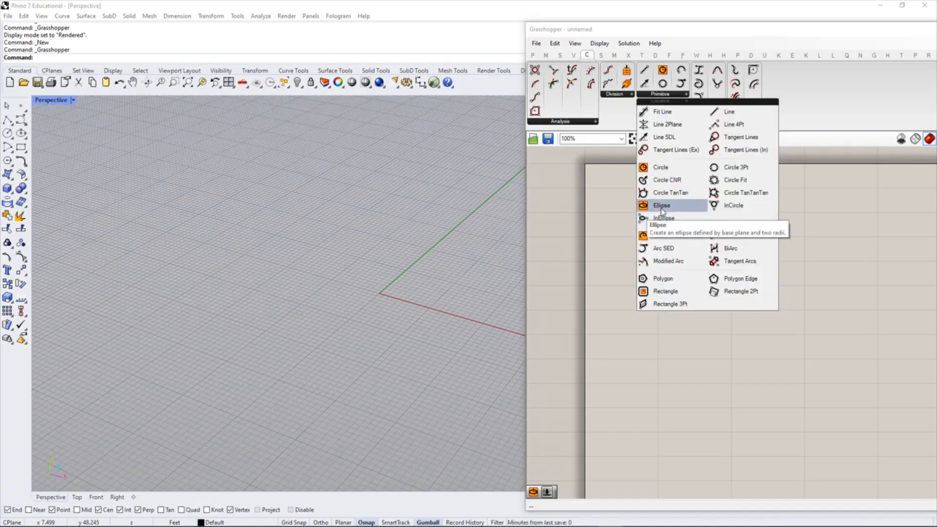
{"action": "left_click", "coordinate": [664, 210]}
{"action": "left_click", "coordinate": [669, 211]}
{"action": "scroll", "coordinate": [653, 215], "scroll_direction": "up", "scroll_amount": 4}
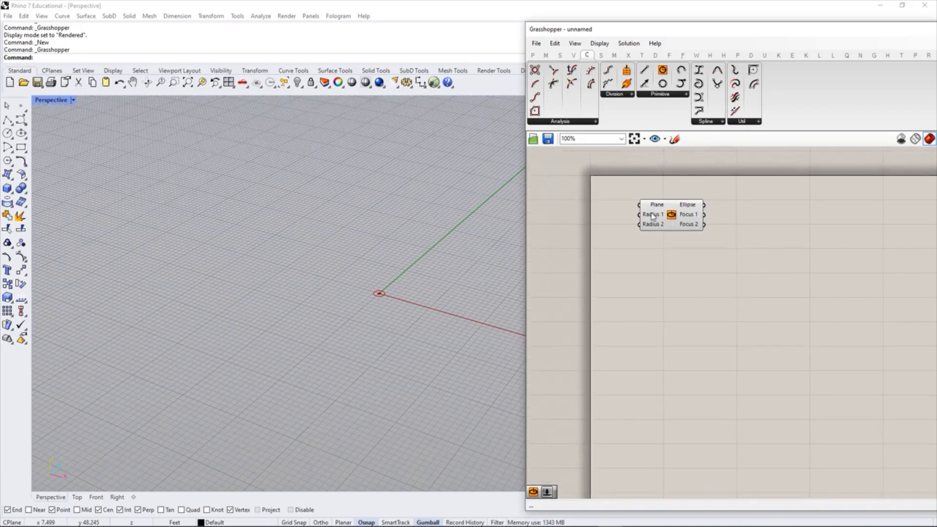
{"action": "right_click_drag", "start_coordinate": [657, 220], "coordinate": [712, 262]}
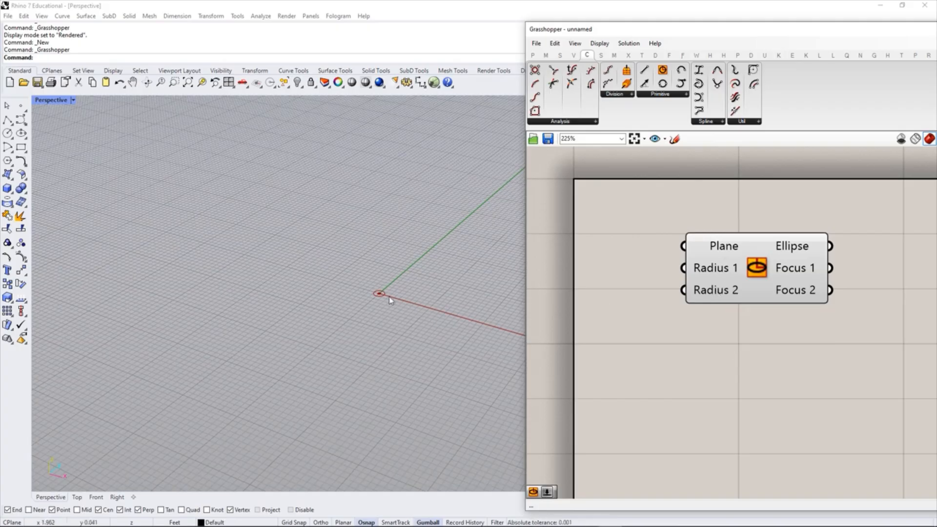
Step: Set the Grasshopper preview plane size to 8
{"action": "scroll", "coordinate": [386, 295], "scroll_direction": "up", "scroll_amount": 3}
{"action": "scroll", "coordinate": [388, 296], "scroll_direction": "up", "scroll_amount": 3}
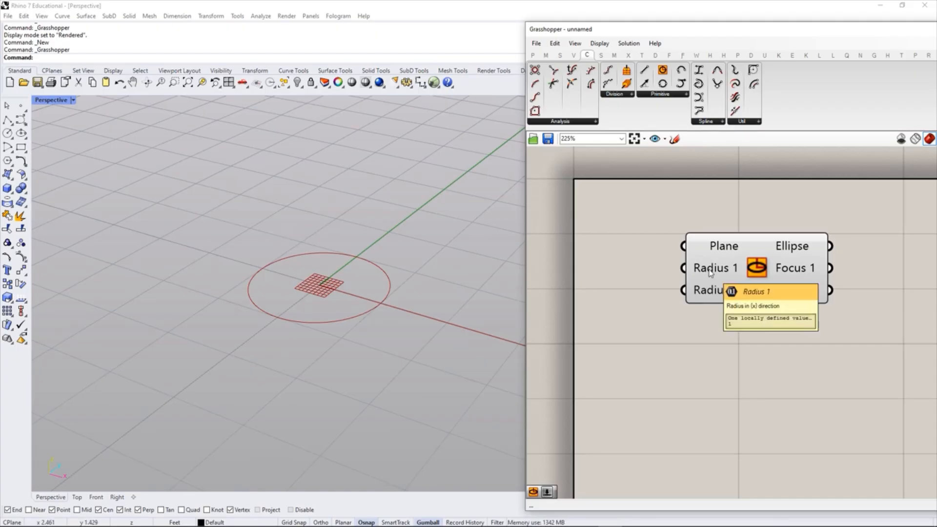
{"action": "mouse_move", "coordinate": [705, 295]}
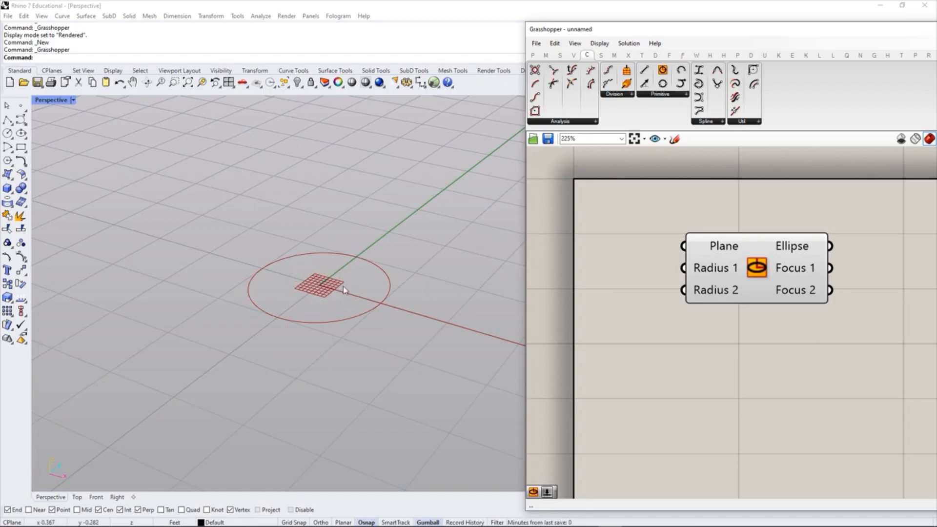
{"action": "left_click", "coordinate": [602, 44]}
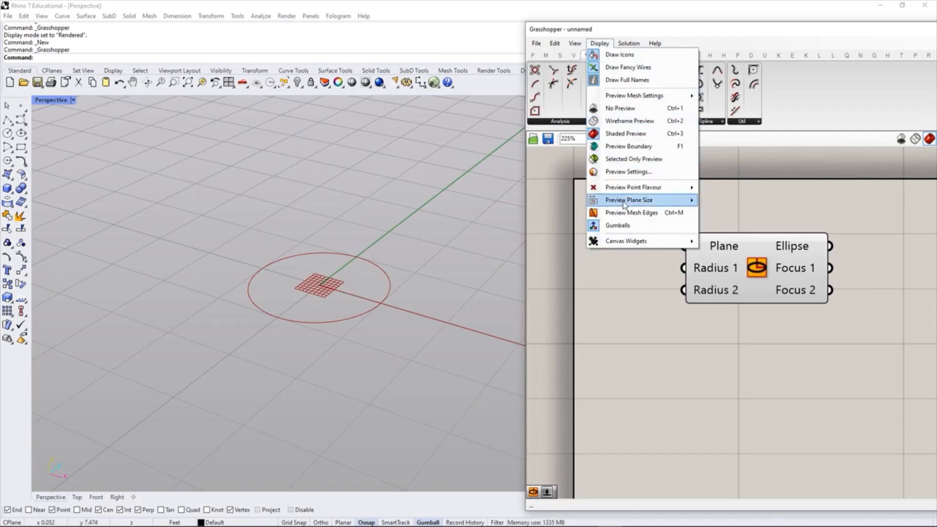
{"action": "mouse_move", "coordinate": [623, 204]}
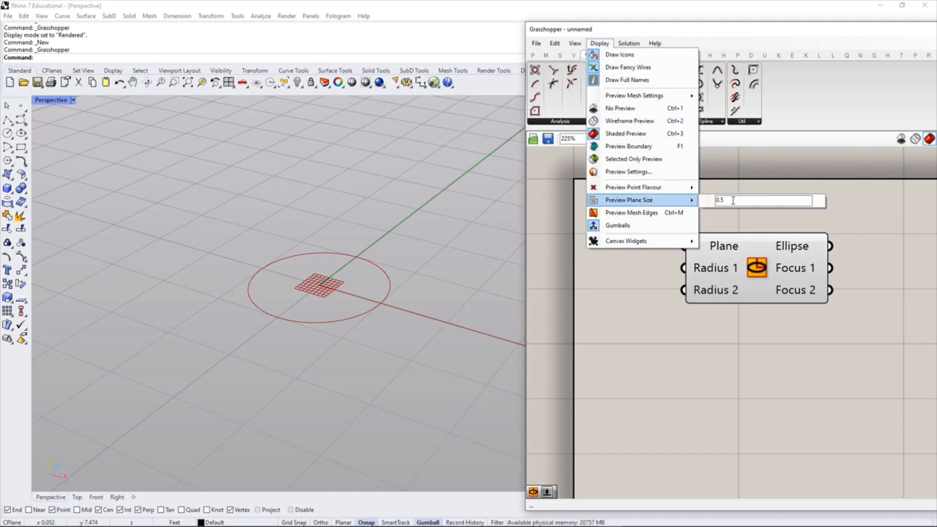
{"action": "left_click_drag", "start_coordinate": [723, 200], "coordinate": [713, 203]}
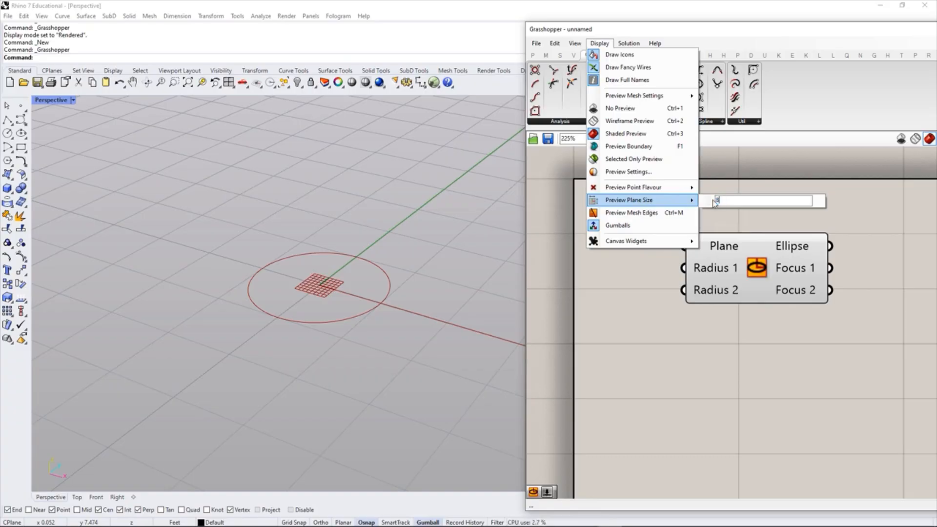
{"action": "type", "text": "8"}
{"action": "left_click", "coordinate": [701, 322]}
{"action": "scroll", "coordinate": [386, 291], "scroll_direction": "down", "scroll_amount": 10}
{"action": "scroll", "coordinate": [394, 246], "scroll_direction": "up", "scroll_amount": 2}
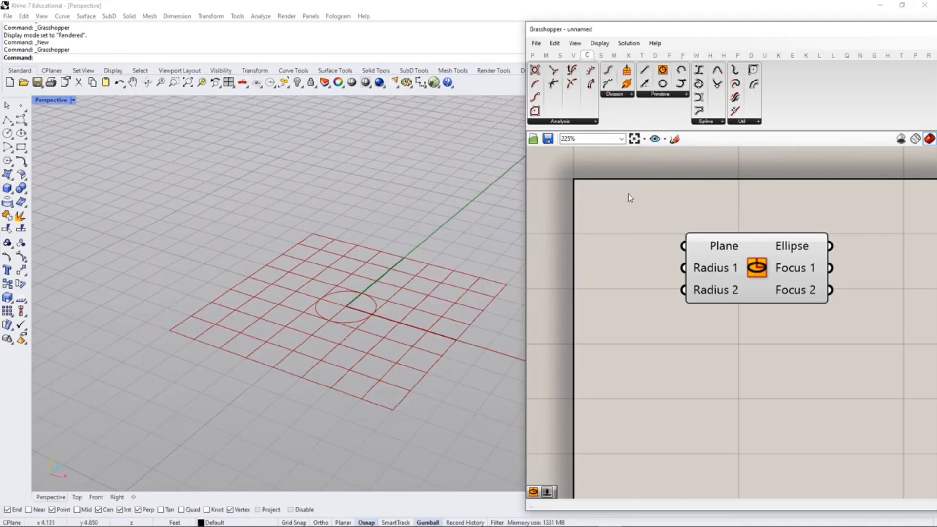
Step: Set the Grasshopper preview plane size to 0.5
{"action": "left_click", "coordinate": [605, 47]}
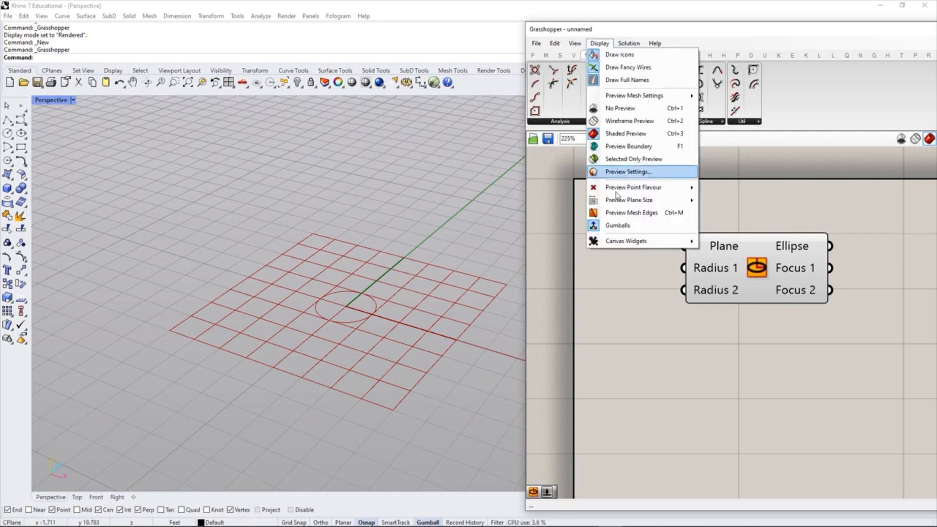
{"action": "mouse_move", "coordinate": [634, 200]}
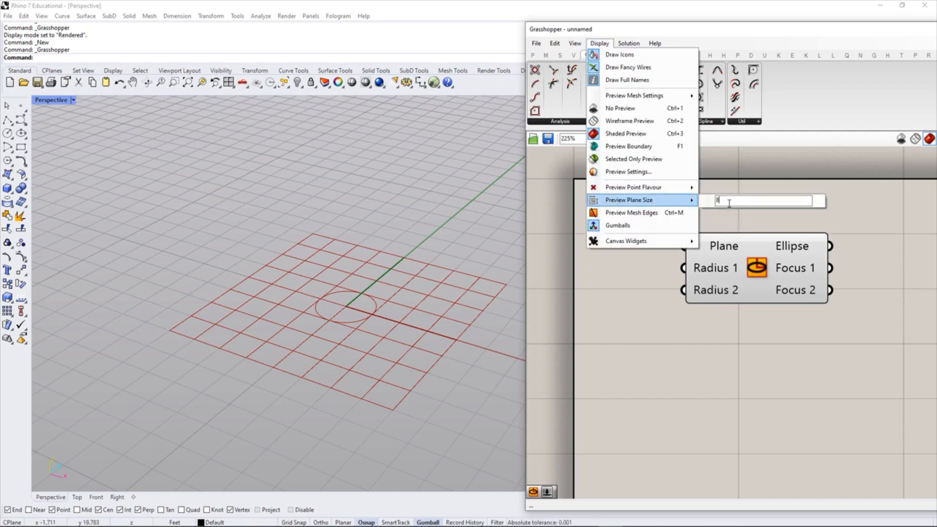
{"action": "type", "text": "5"}
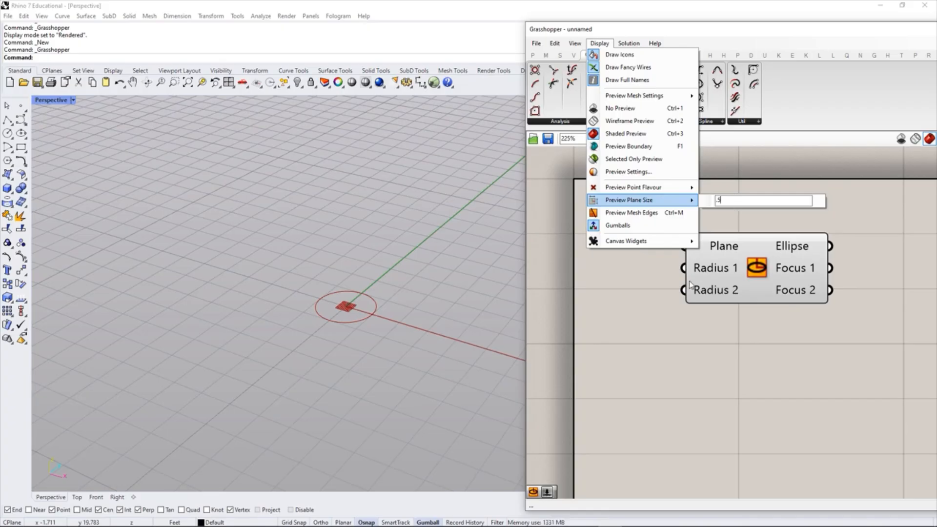
{"action": "mouse_move", "coordinate": [644, 241]}
{"action": "left_click", "coordinate": [648, 299]}
{"action": "scroll", "coordinate": [390, 314], "scroll_direction": "up", "scroll_amount": 5}
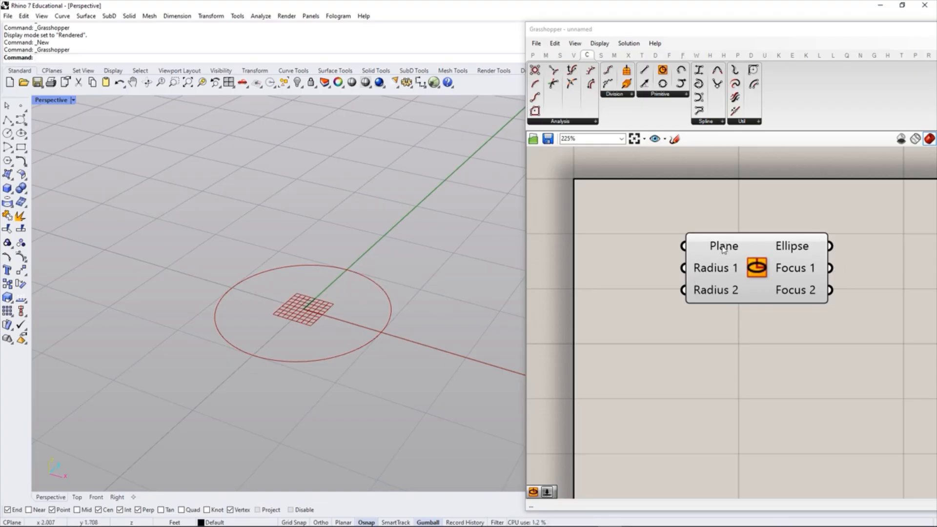
Step: Make room in front of the Ellipse component and add an integer Number Slider ranging from 1 to 100
{"action": "left_click_drag", "start_coordinate": [759, 272], "coordinate": [840, 280]}
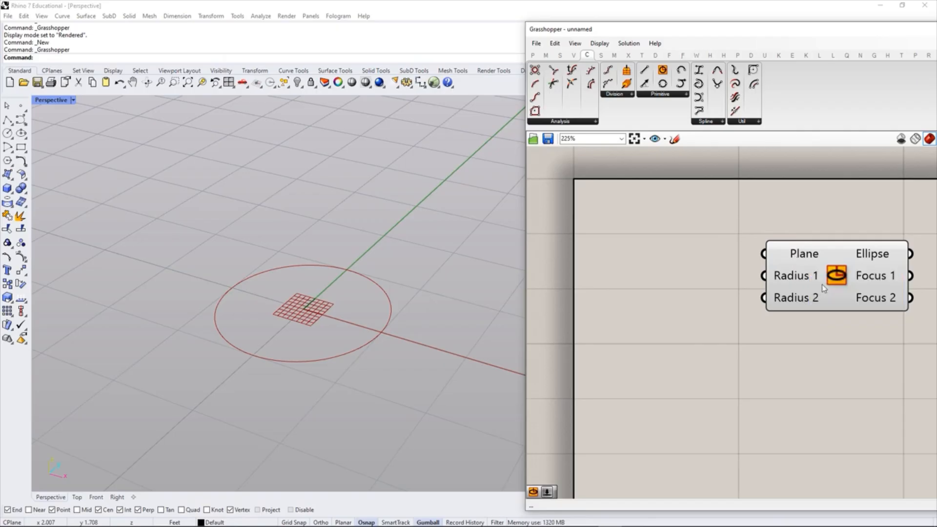
{"action": "left_click_drag", "start_coordinate": [822, 285], "coordinate": [848, 282]}
{"action": "left_click", "coordinate": [657, 294]}
{"action": "double_click", "coordinate": [654, 299]}
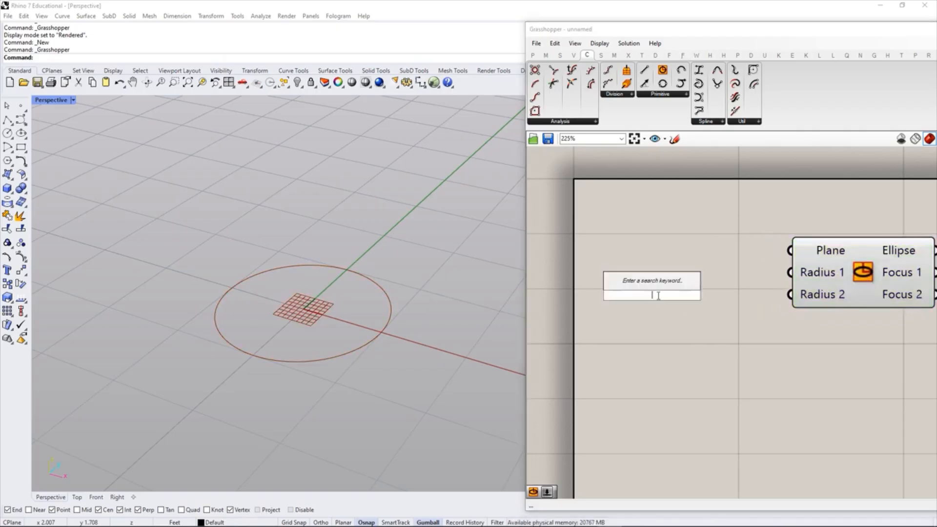
{"action": "type", "text": "1<"}
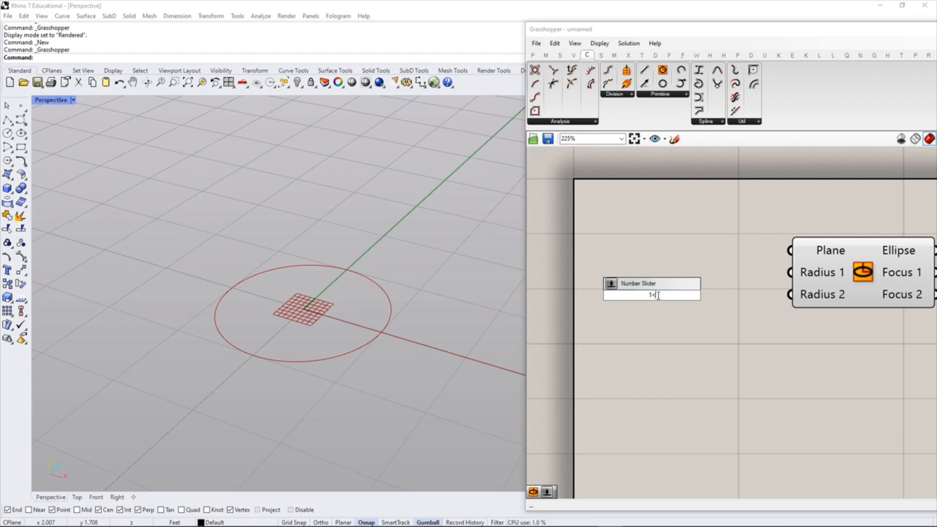
{"action": "key", "text": "Return"}
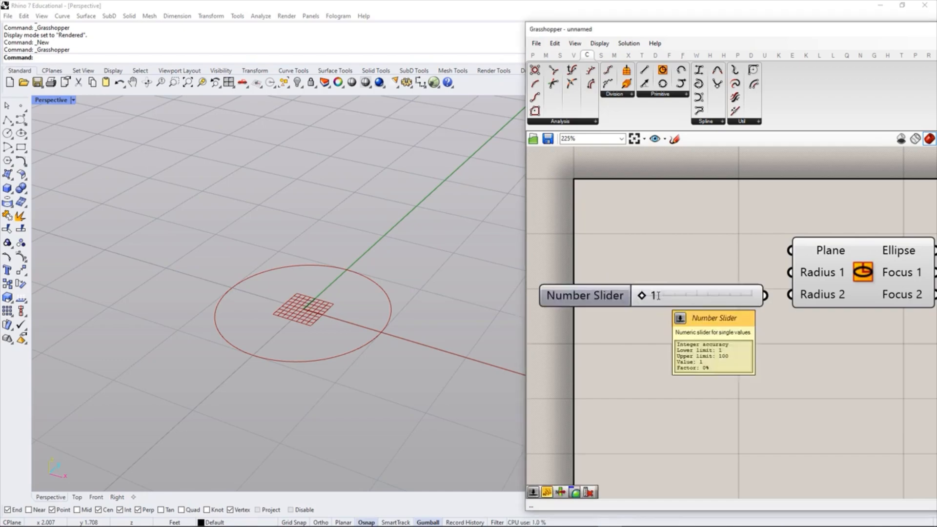
Step: Position the Number Slider level with the Ellipse component's Radius 1 input
{"action": "scroll", "coordinate": [688, 308], "scroll_direction": "down", "scroll_amount": 2}
{"action": "left_click_drag", "start_coordinate": [826, 370], "coordinate": [692, 237]}
{"action": "left_click_drag", "start_coordinate": [775, 279], "coordinate": [827, 279]}
{"action": "left_click", "coordinate": [732, 393]}
{"action": "left_click_drag", "start_coordinate": [722, 296], "coordinate": [708, 291]}
{"action": "left_click", "coordinate": [704, 332]}
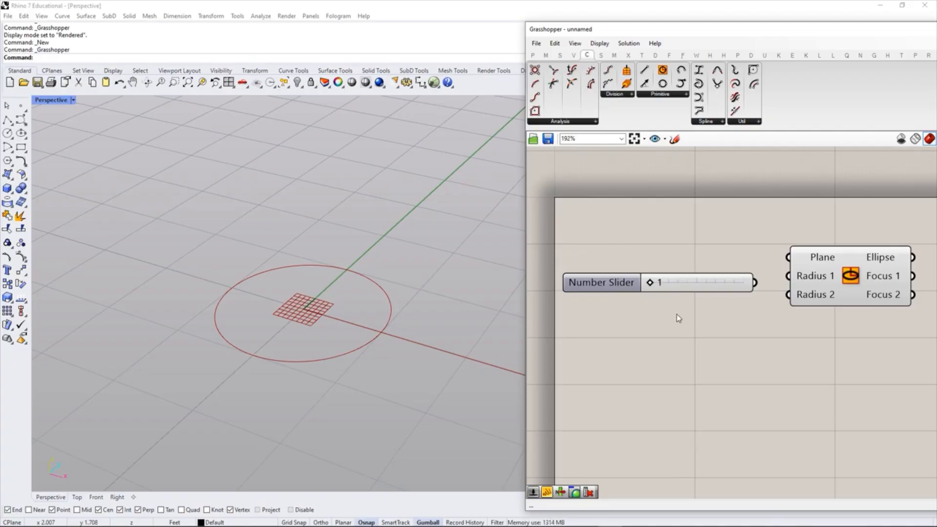
{"action": "left_click_drag", "start_coordinate": [702, 290], "coordinate": [699, 284]}
{"action": "left_click", "coordinate": [727, 328]}
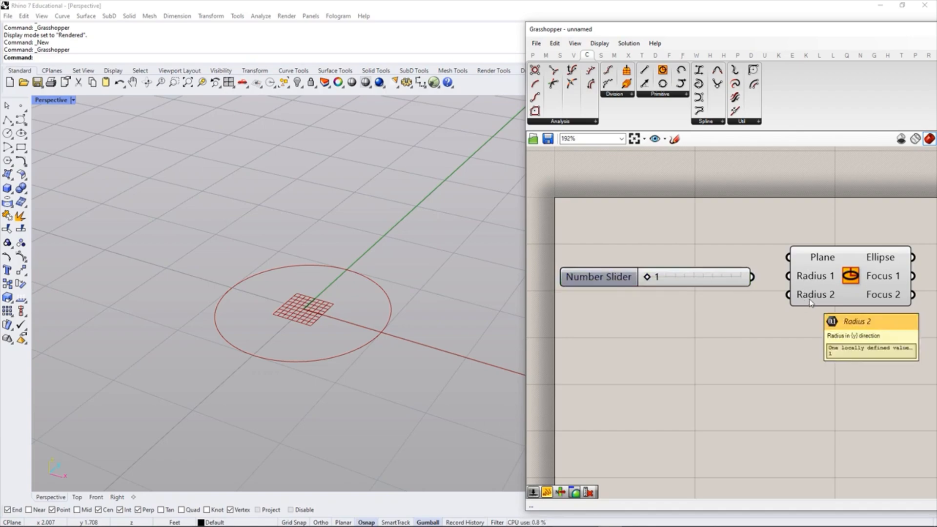
Step: Set the Number Slider to 100 and connect it to the Ellipse component's Radius 1 input
{"action": "left_click_drag", "start_coordinate": [649, 278], "coordinate": [755, 276]}
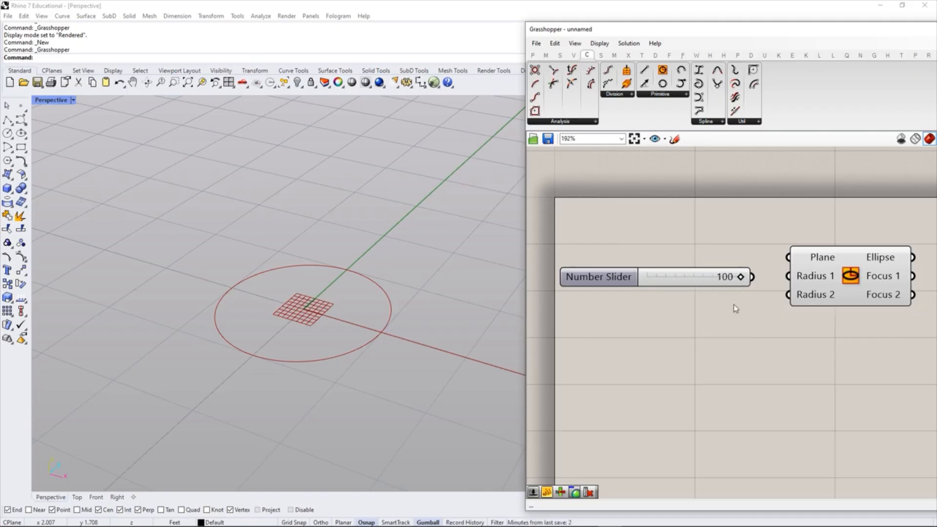
{"action": "left_click_drag", "start_coordinate": [752, 276], "coordinate": [784, 279]}
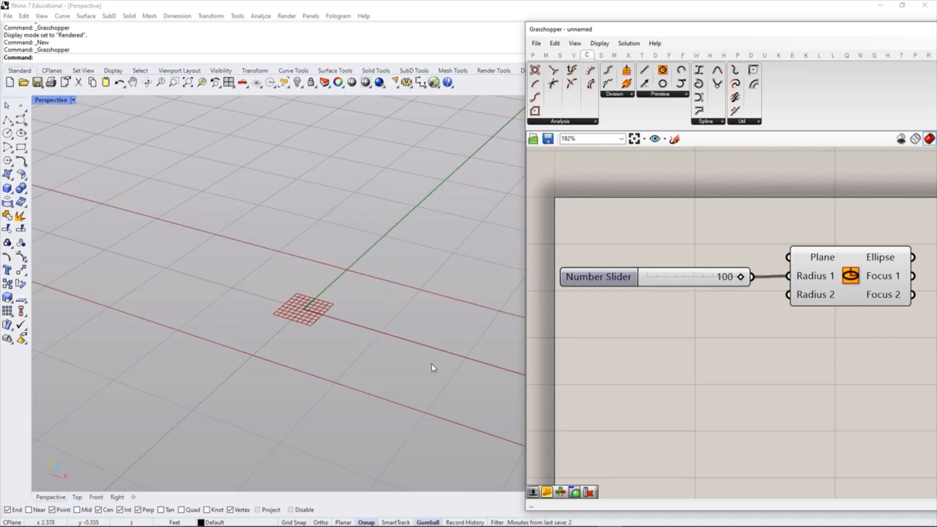
{"action": "scroll", "coordinate": [360, 344], "scroll_direction": "down", "scroll_amount": 6}
{"action": "scroll", "coordinate": [299, 352], "scroll_direction": "down", "scroll_amount": 5}
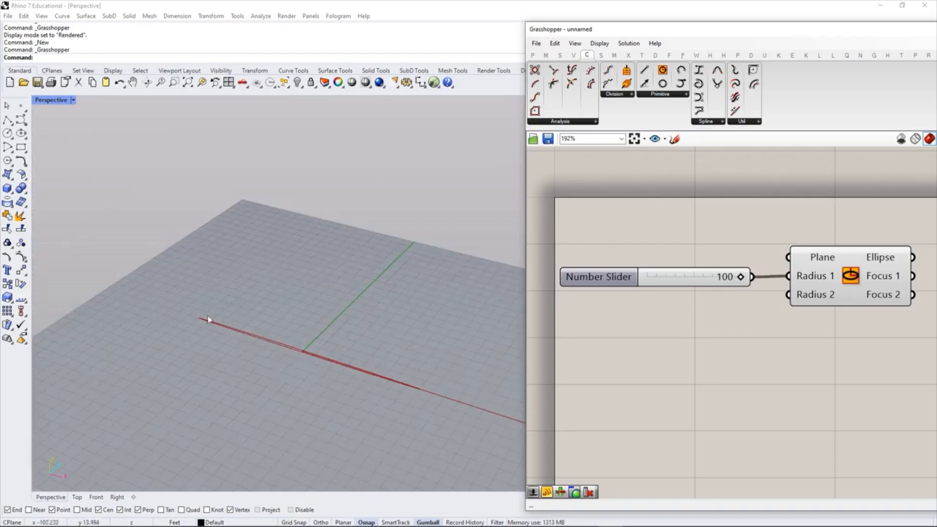
{"action": "scroll", "coordinate": [373, 376], "scroll_direction": "up", "scroll_amount": 4}
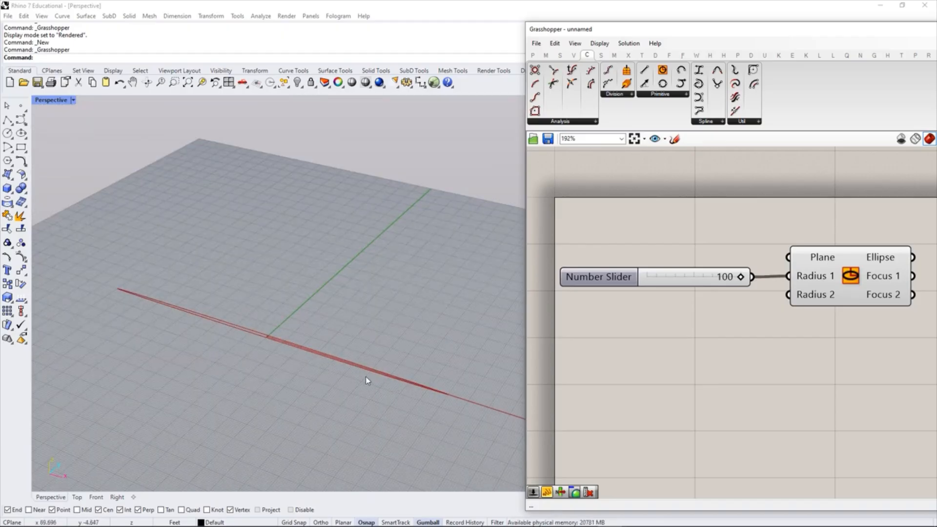
Step: Duplicate the Radius 1 Number Slider and place the copy directly beneath it
{"action": "left_click", "coordinate": [653, 282]}
{"action": "key", "text": "ctrl+c"}
{"action": "key", "text": "ctrl+v"}
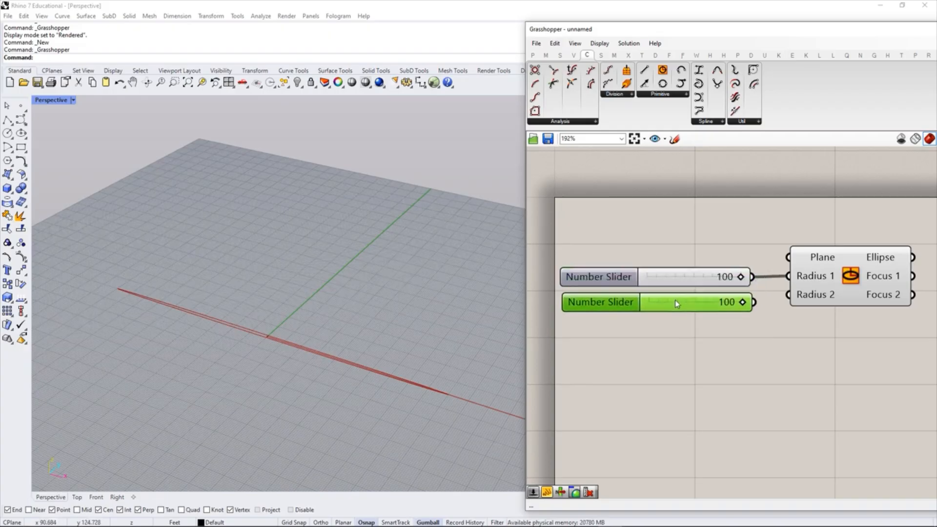
{"action": "left_click", "coordinate": [687, 346]}
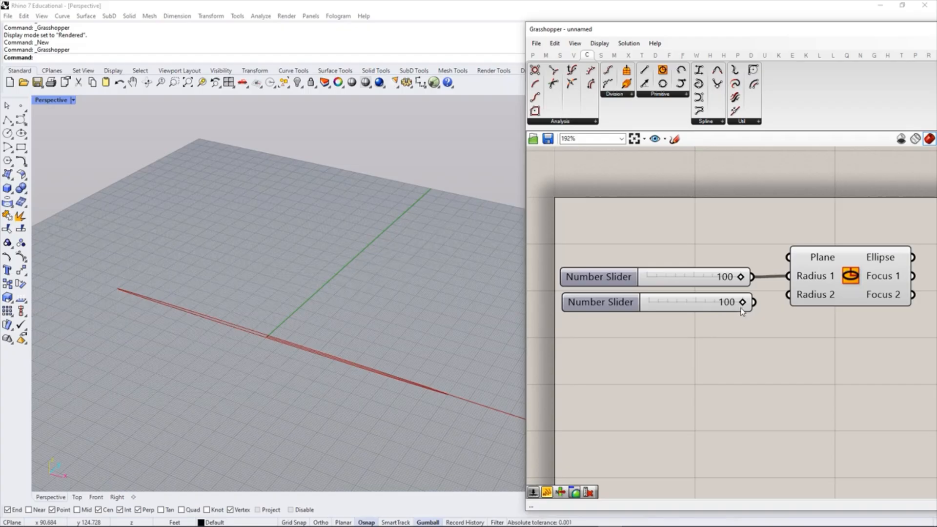
Step: Set the copied Number Slider to 75 and connect it to the Ellipse component's Radius 2 input
{"action": "left_click_drag", "start_coordinate": [740, 304], "coordinate": [721, 315]}
{"action": "double_click", "coordinate": [718, 309]}
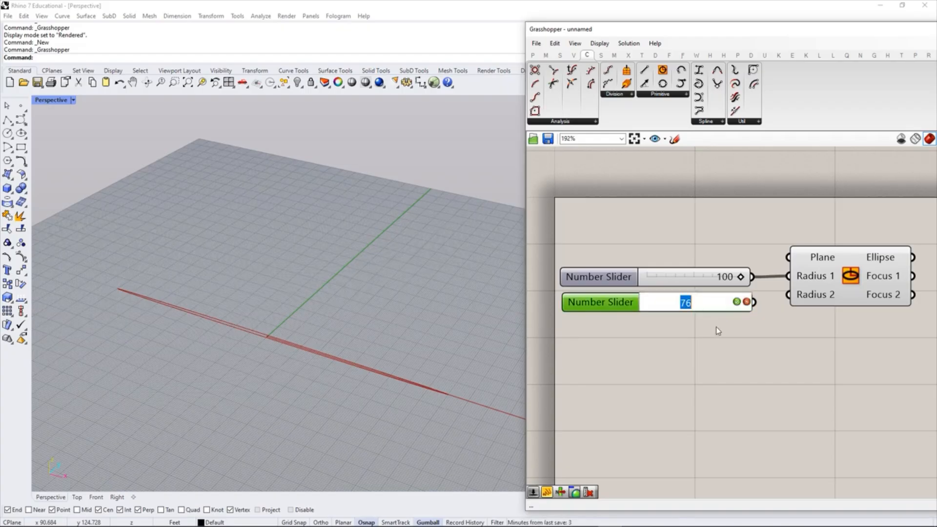
{"action": "type", "text": "75"}
{"action": "key", "text": "Return"}
{"action": "left_click", "coordinate": [730, 334]}
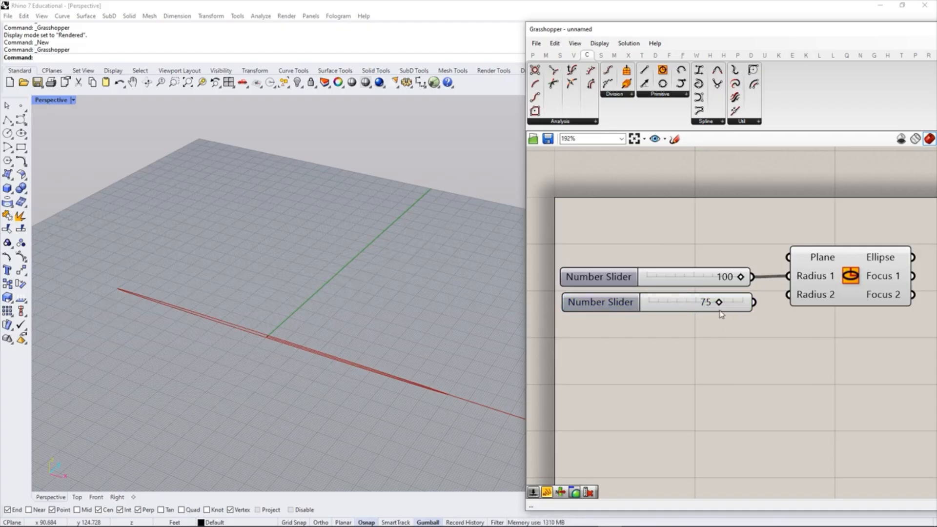
{"action": "left_click_drag", "start_coordinate": [755, 302], "coordinate": [788, 295]}
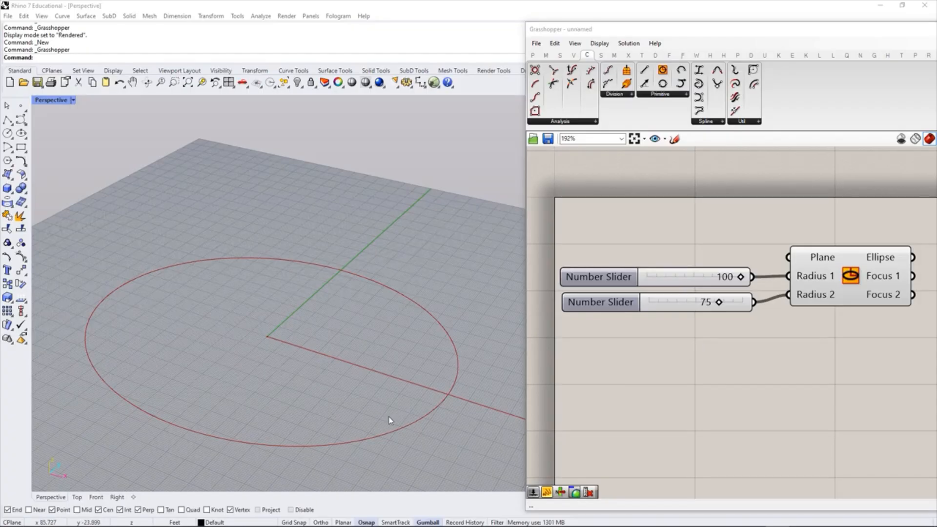
Step: Widen the Grasshopper window to give the canvas more working room beside the Rhino viewport
{"action": "right_click_drag", "start_coordinate": [343, 408], "coordinate": [433, 392]}
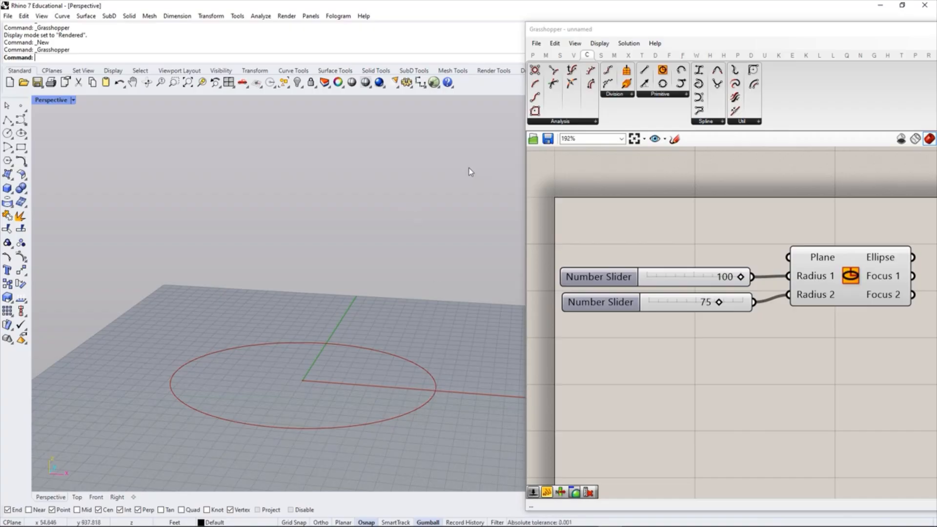
{"action": "left_click_drag", "start_coordinate": [523, 308], "coordinate": [454, 317]}
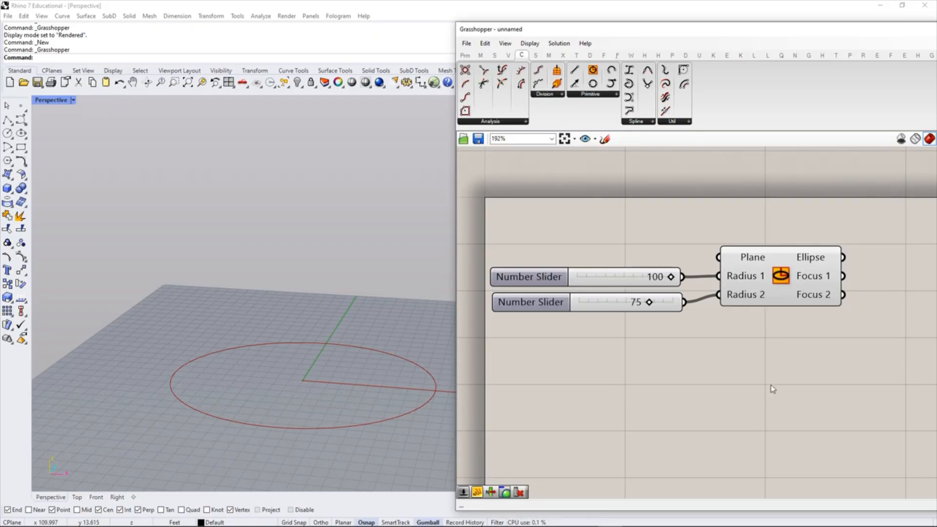
{"action": "right_click_drag", "start_coordinate": [760, 385], "coordinate": [742, 367]}
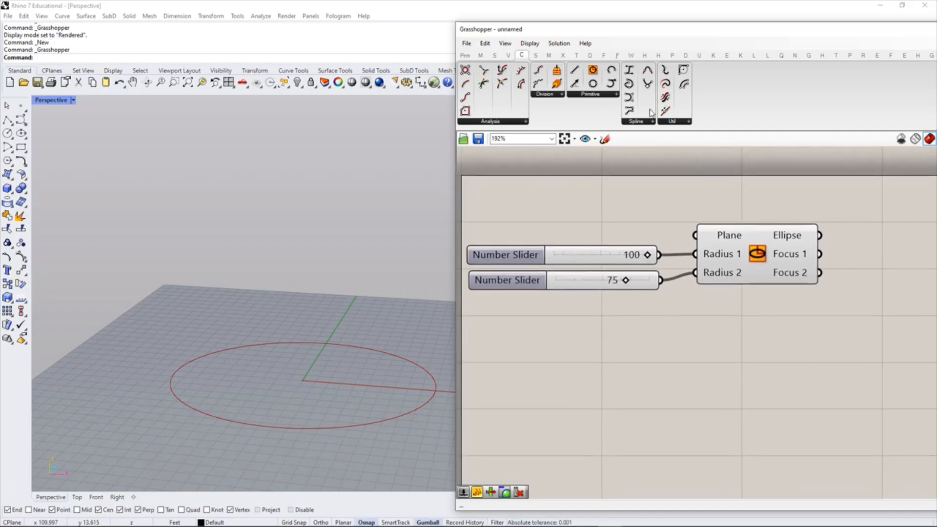
Step: Add a Move component below the Ellipse component and connect the Ellipse output to its Geometry input
{"action": "left_click", "coordinate": [576, 55]}
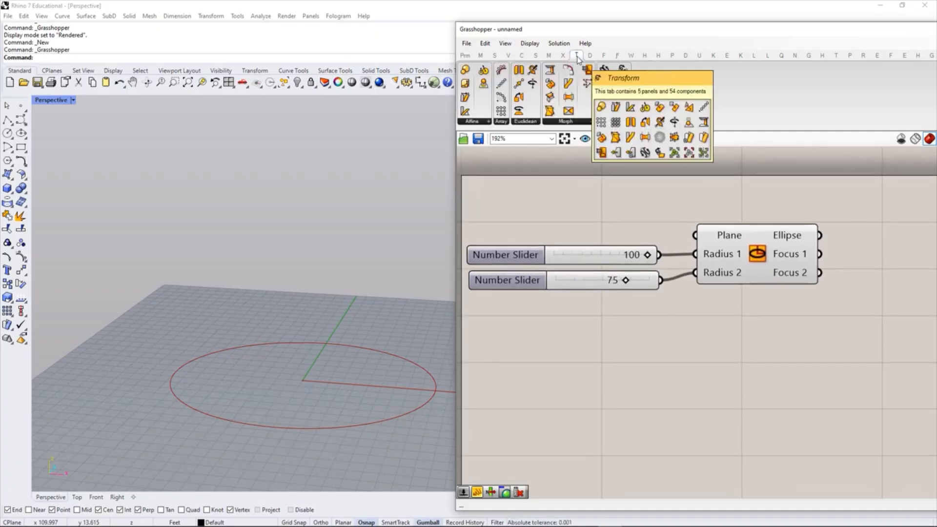
{"action": "left_click", "coordinate": [531, 123]}
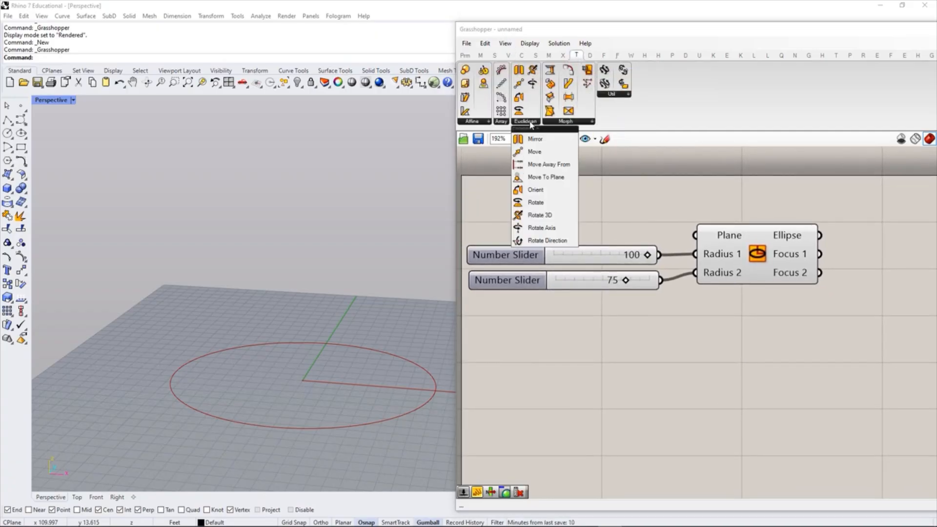
{"action": "left_click", "coordinate": [529, 152]}
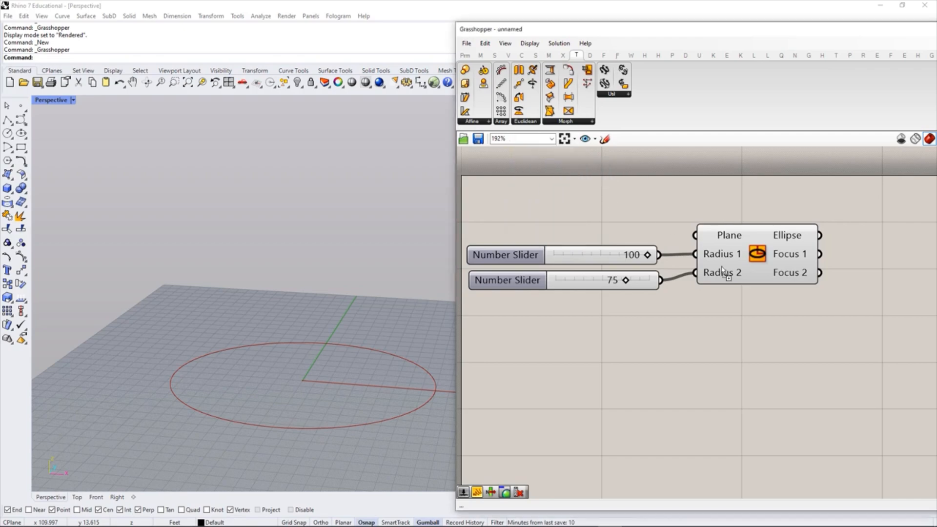
{"action": "left_click", "coordinate": [881, 363]}
{"action": "right_click_drag", "start_coordinate": [779, 401], "coordinate": [763, 398]}
{"action": "scroll", "coordinate": [763, 398], "scroll_direction": "down", "scroll_amount": 2}
{"action": "left_click", "coordinate": [785, 356]}
{"action": "left_click", "coordinate": [708, 351]}
{"action": "right_click_drag", "start_coordinate": [709, 351], "coordinate": [718, 356]}
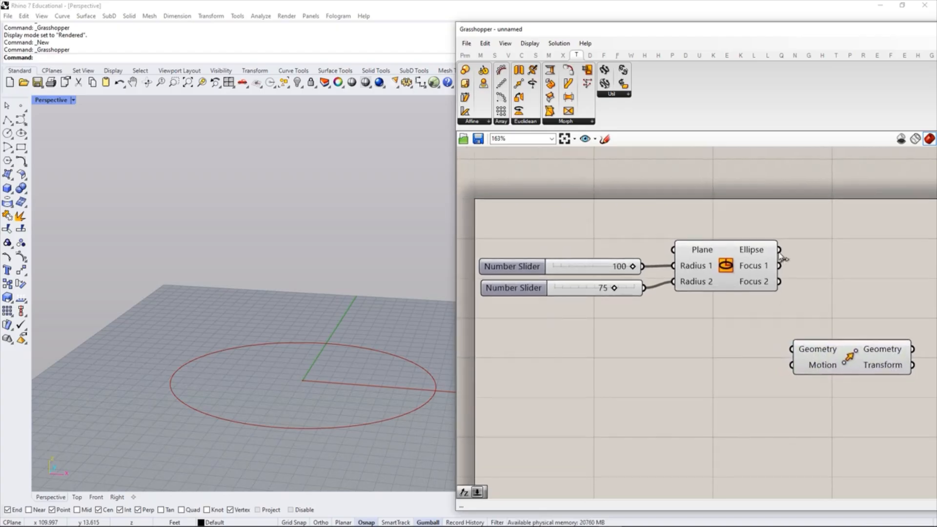
{"action": "left_click_drag", "start_coordinate": [778, 249], "coordinate": [797, 348]}
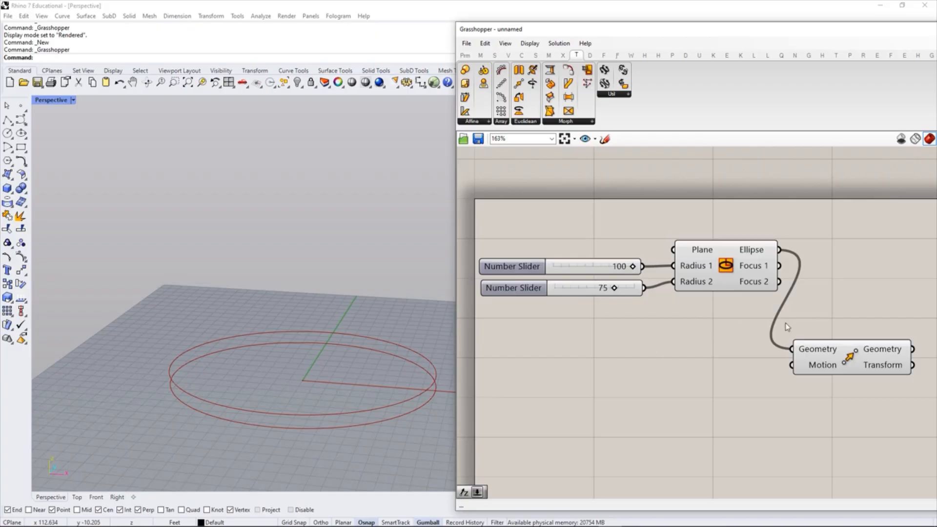
Step: Add a Unit Z vector component and connect it to the Move component's Motion input
{"action": "mouse_move", "coordinate": [817, 366]}
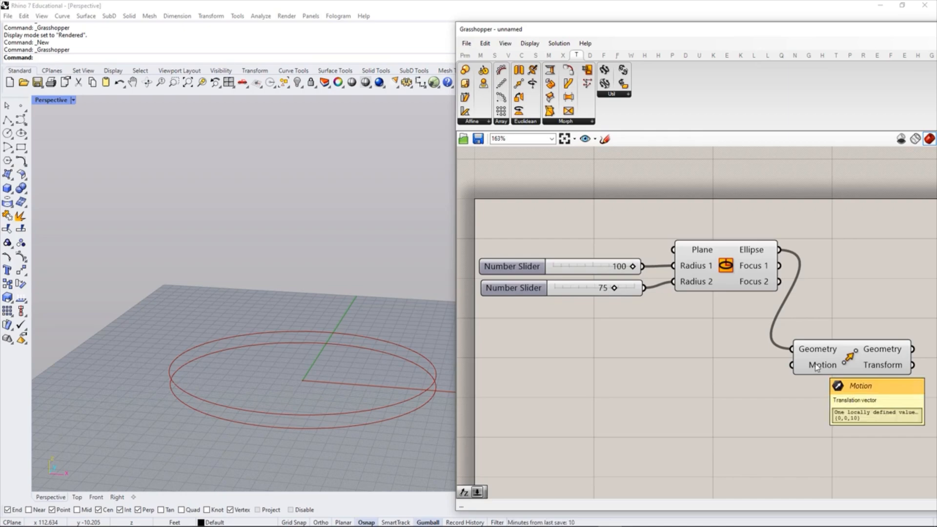
{"action": "left_click", "coordinate": [508, 55]}
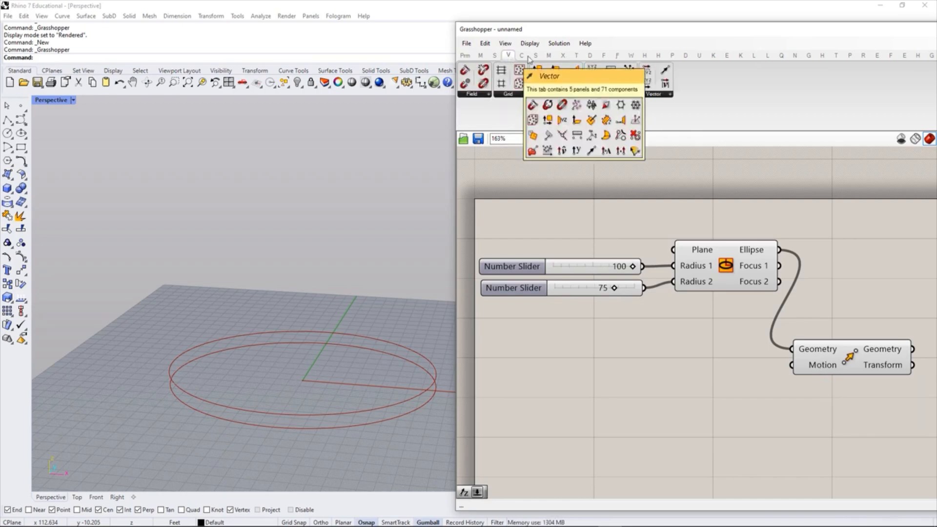
{"action": "left_click", "coordinate": [665, 95]}
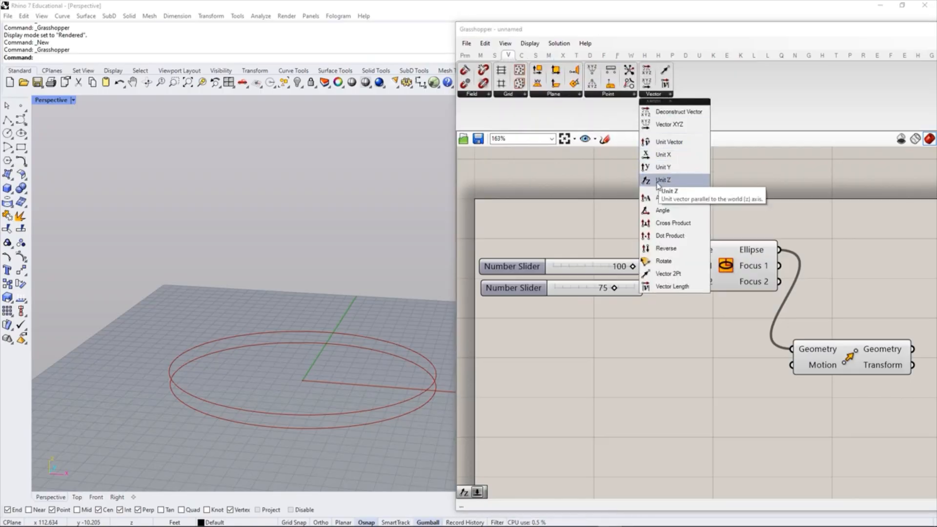
{"action": "left_click_drag", "start_coordinate": [659, 184], "coordinate": [792, 364]}
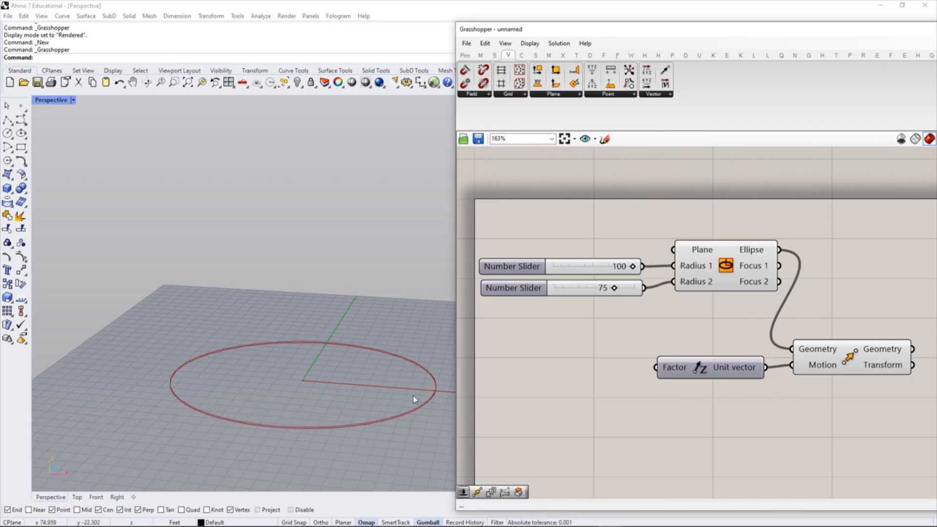
Step: Add a Number Slider ranging from 0 to 20 with value 15 and connect it to the Unit Z Factor input
{"action": "mouse_move", "coordinate": [675, 372]}
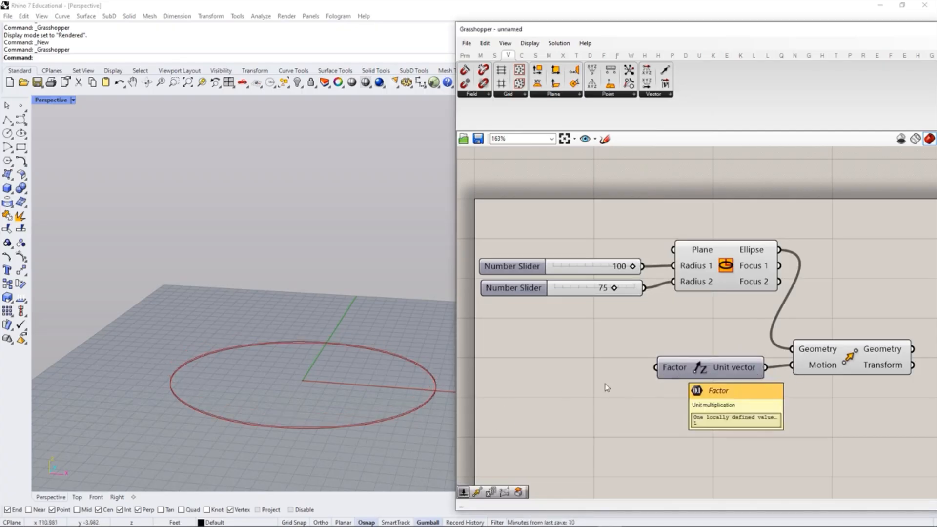
{"action": "scroll", "coordinate": [419, 386], "scroll_direction": "up", "scroll_amount": 5}
{"action": "scroll", "coordinate": [410, 385], "scroll_direction": "down", "scroll_amount": 5}
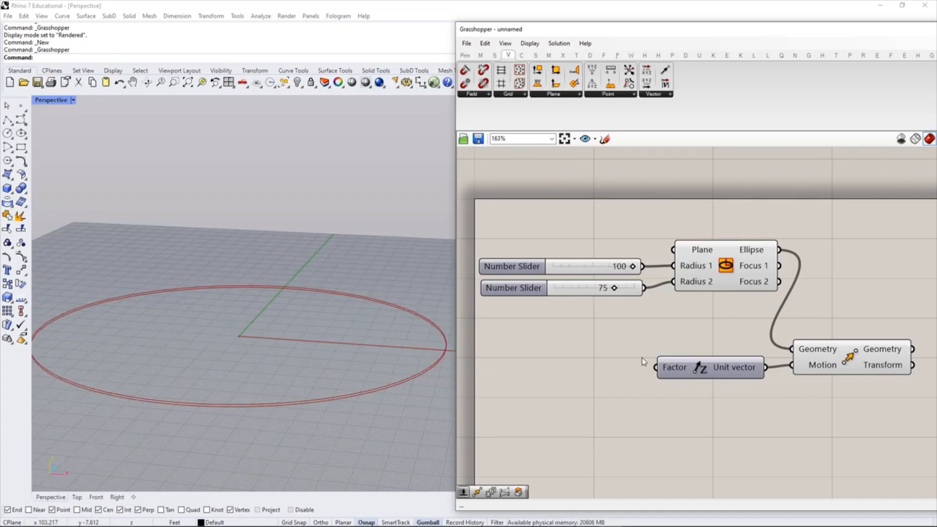
{"action": "scroll", "coordinate": [605, 378], "scroll_direction": "down", "scroll_amount": 1}
{"action": "scroll", "coordinate": [604, 379], "scroll_direction": "up", "scroll_amount": 1}
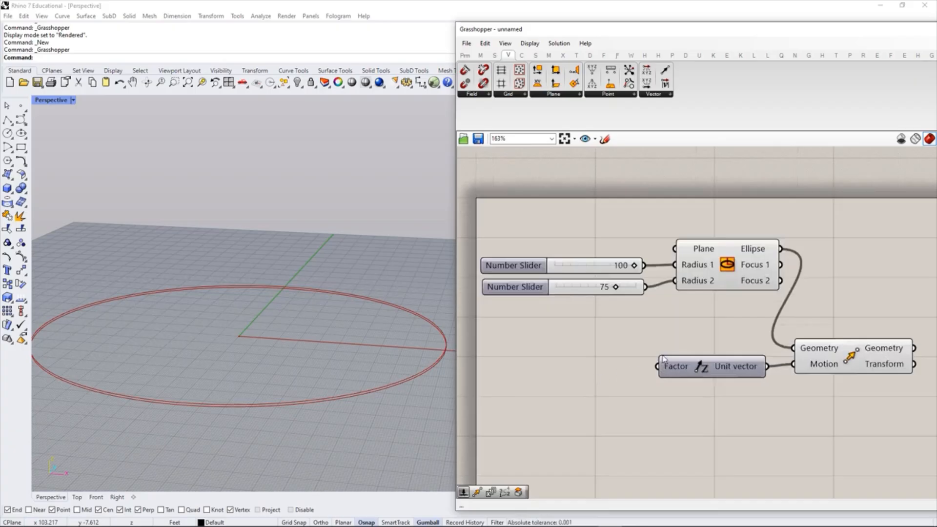
{"action": "double_click", "coordinate": [564, 380]}
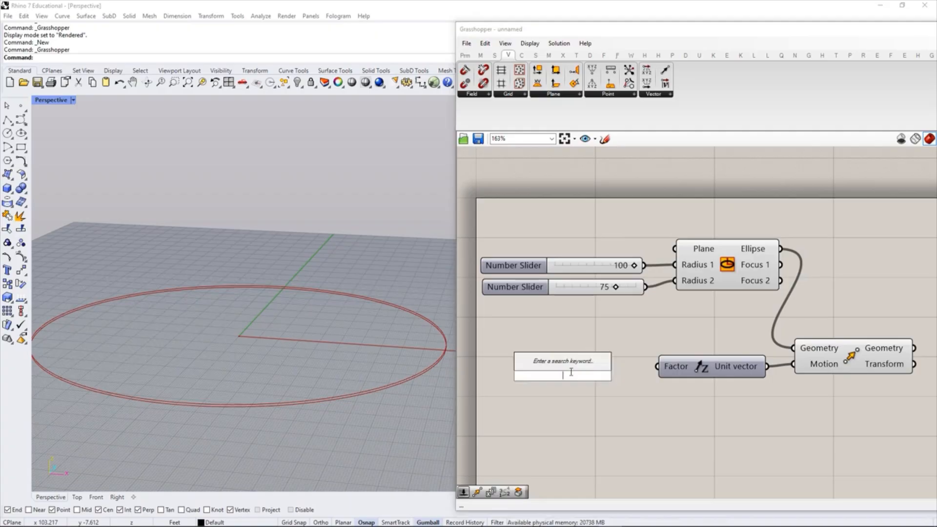
{"action": "type", "text": "0<15"}
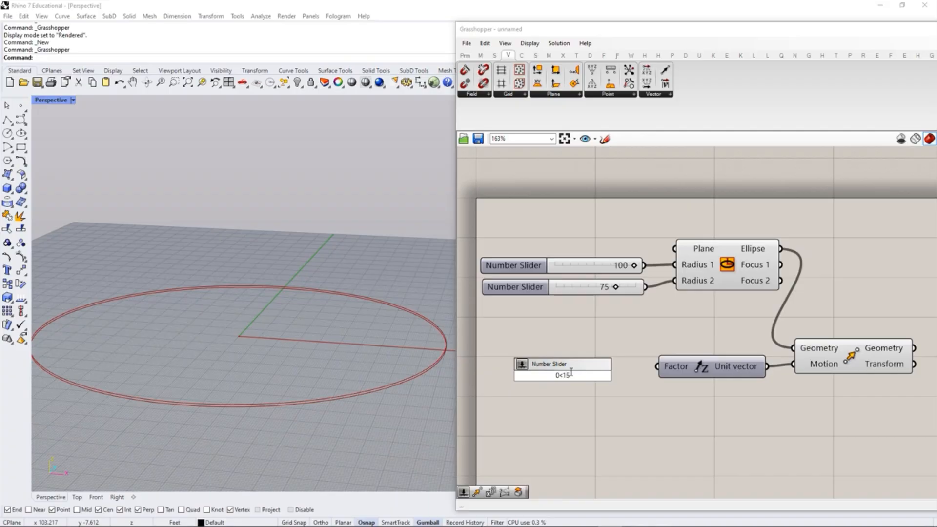
{"action": "type", "text": "<20"}
{"action": "key", "text": "Return"}
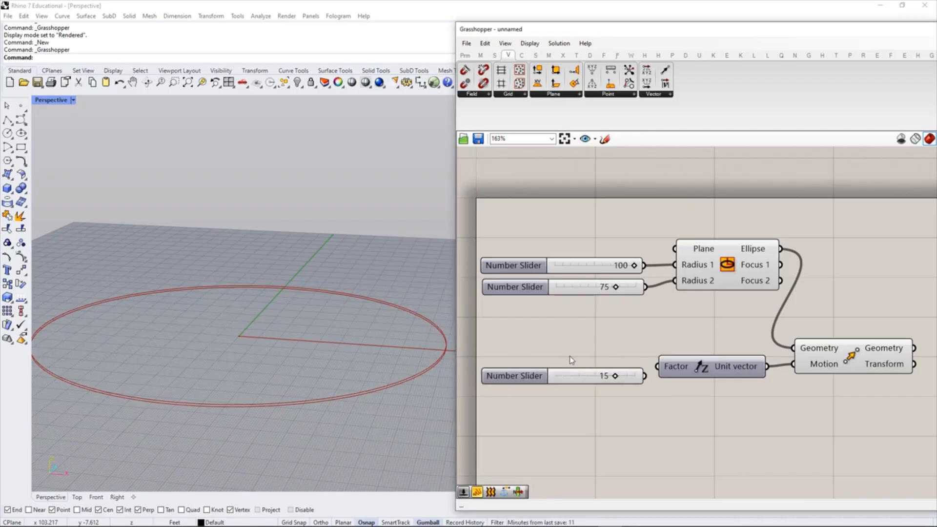
{"action": "left_click_drag", "start_coordinate": [592, 378], "coordinate": [657, 366]}
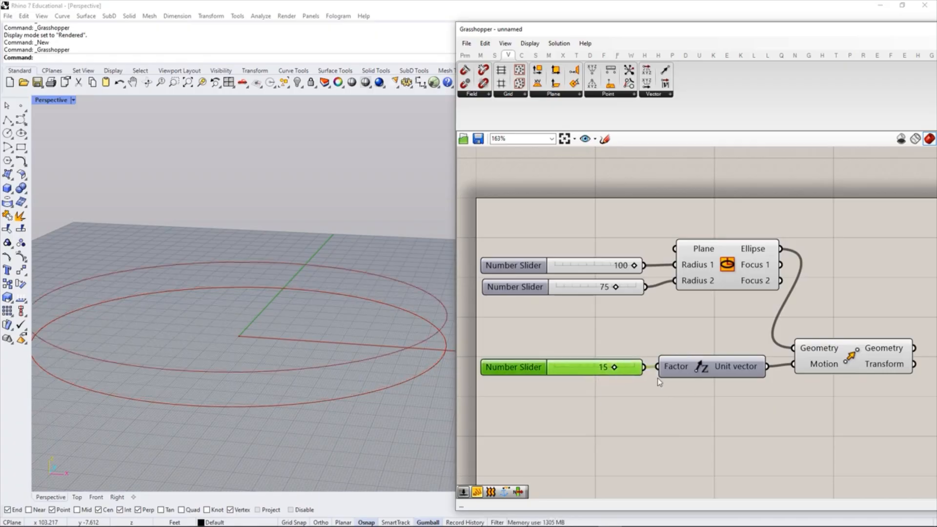
Step: Shift the Move component, Unit Z and their slider together farther away from the Ellipse components
{"action": "left_click", "coordinate": [663, 415]}
{"action": "scroll", "coordinate": [669, 354], "scroll_direction": "down", "scroll_amount": 2}
{"action": "left_click_drag", "start_coordinate": [840, 405], "coordinate": [490, 344]}
{"action": "left_click_drag", "start_coordinate": [817, 362], "coordinate": [863, 352]}
{"action": "left_click", "coordinate": [839, 284]}
Step: Group the Ellipse component with its two radius sliders and name the group BASE FLOOR PLATE
{"action": "left_click_drag", "start_coordinate": [746, 334], "coordinate": [502, 232]}
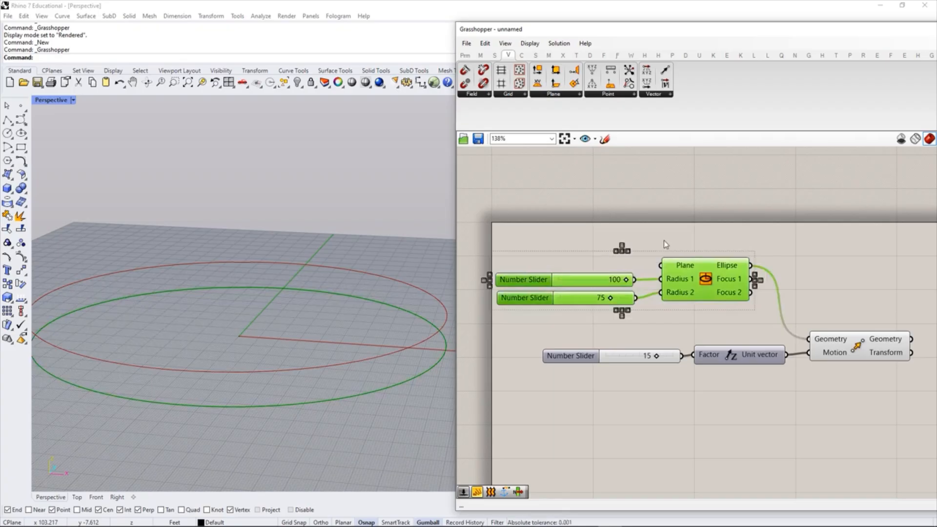
{"action": "key", "text": "ctrl+g"}
{"action": "left_click", "coordinate": [729, 229]}
{"action": "left_click_drag", "start_coordinate": [634, 264], "coordinate": [642, 262]}
{"action": "left_click", "coordinate": [653, 231]}
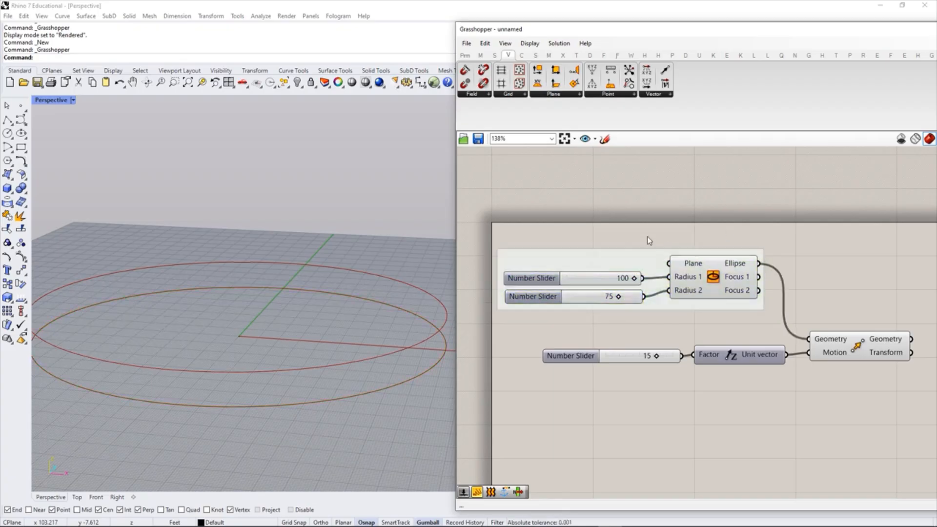
{"action": "right_click", "coordinate": [626, 254]}
{"action": "type", "text": "BASE F"}
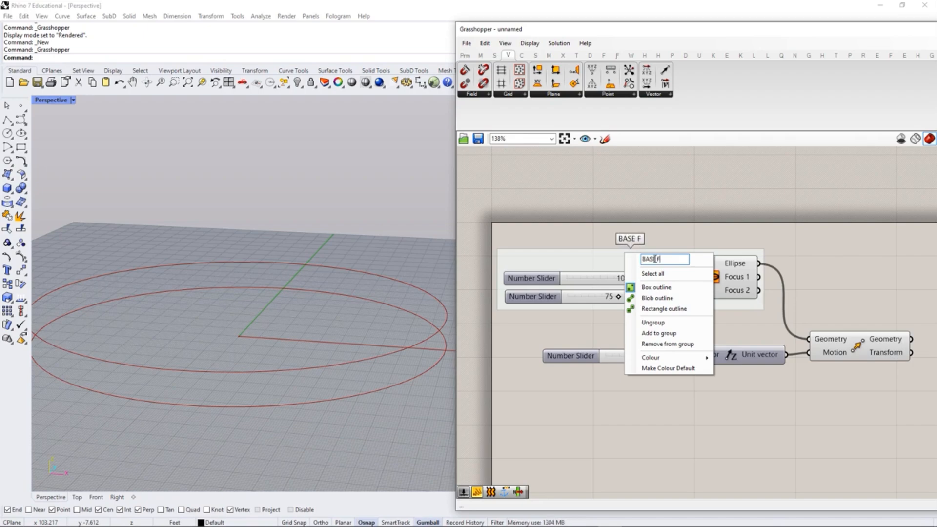
{"action": "type", "text": "LOOR PLATE"}
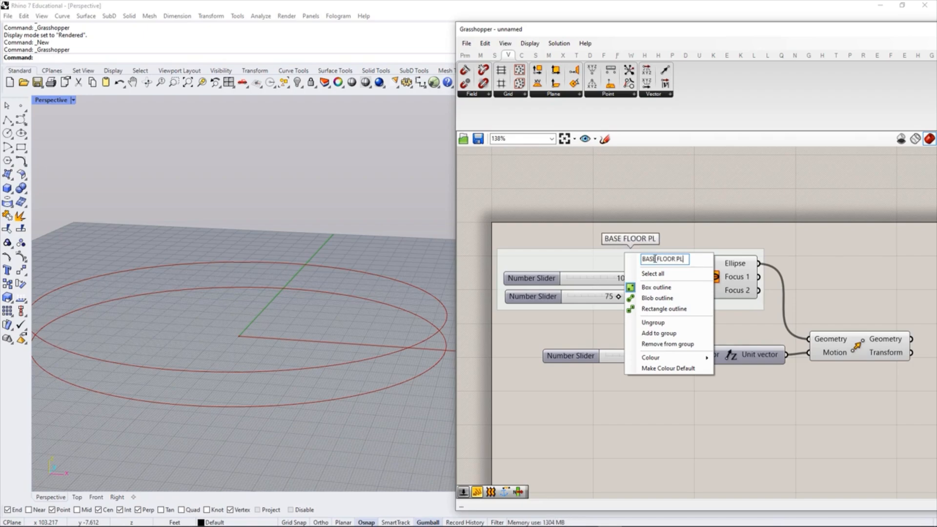
{"action": "left_click", "coordinate": [733, 194]}
Step: Group the height slider, Unit Z and Move components and name the group MOVE FLOOR UP
{"action": "right_click_drag", "start_coordinate": [774, 251], "coordinate": [717, 239]}
{"action": "left_click_drag", "start_coordinate": [826, 384], "coordinate": [583, 326]}
{"action": "left_click_drag", "start_coordinate": [760, 333], "coordinate": [803, 336]}
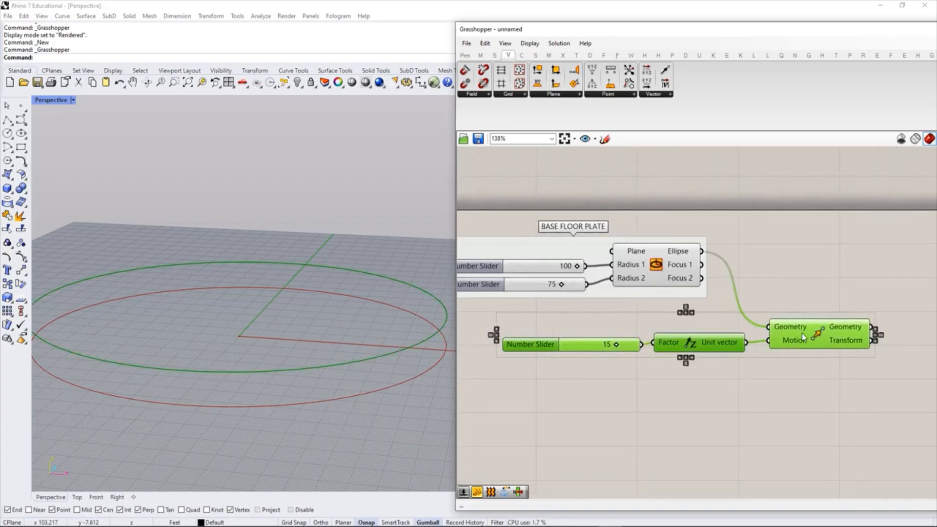
{"action": "key", "text": "ctrl+g"}
{"action": "right_click", "coordinate": [716, 318]}
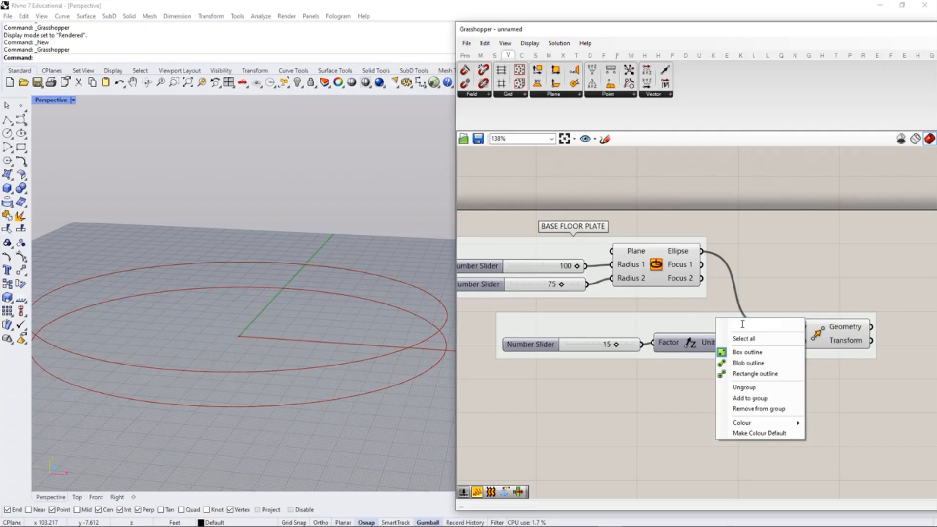
{"action": "type", "text": "MOVE"}
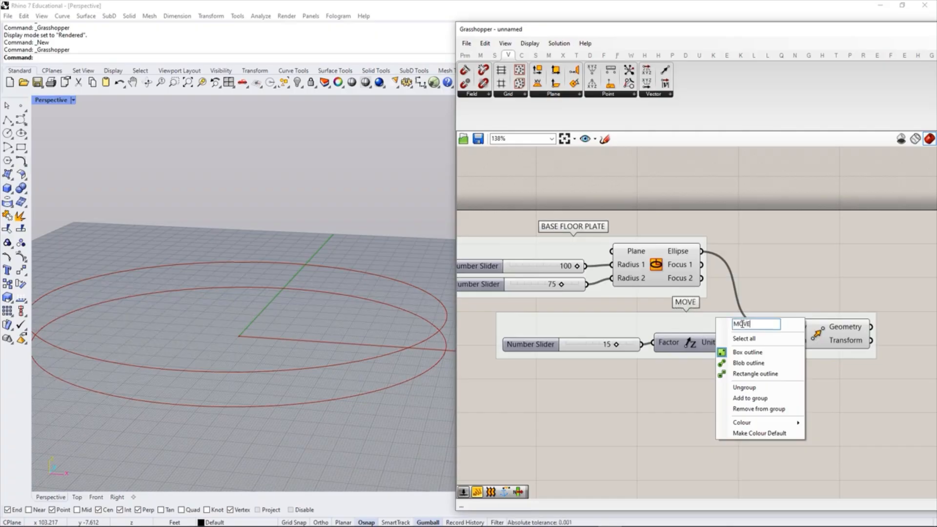
{"action": "type", "text": " FLOOR UP"}
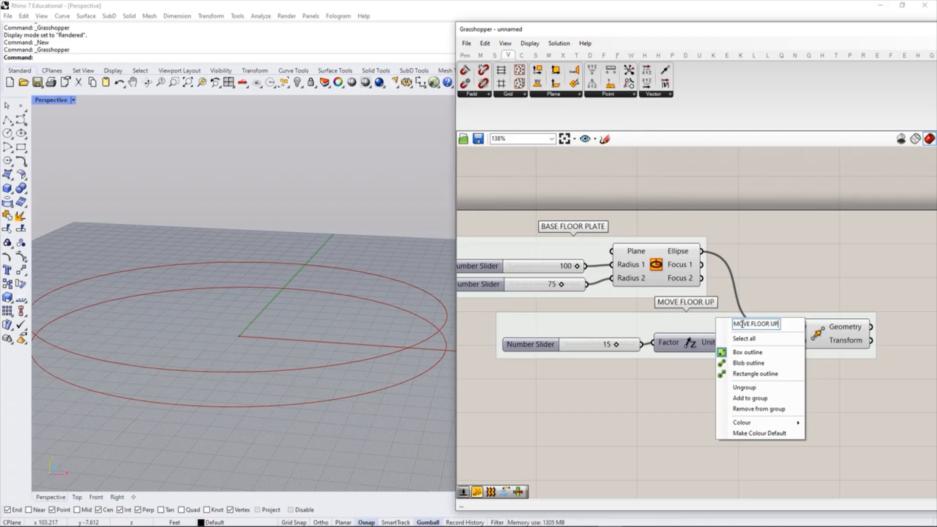
{"action": "left_click", "coordinate": [749, 277]}
Step: Reposition the MOVE FLOOR UP group farther along the canvas, clear of the BASE FLOOR PLATE group
{"action": "right_click_drag", "start_coordinate": [735, 308], "coordinate": [748, 320]}
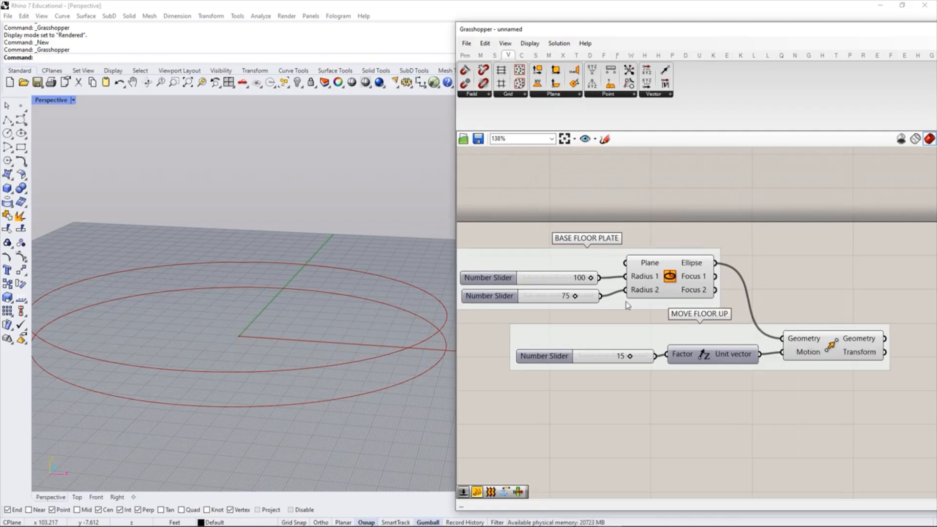
{"action": "scroll", "coordinate": [592, 279], "scroll_direction": "down", "scroll_amount": 1}
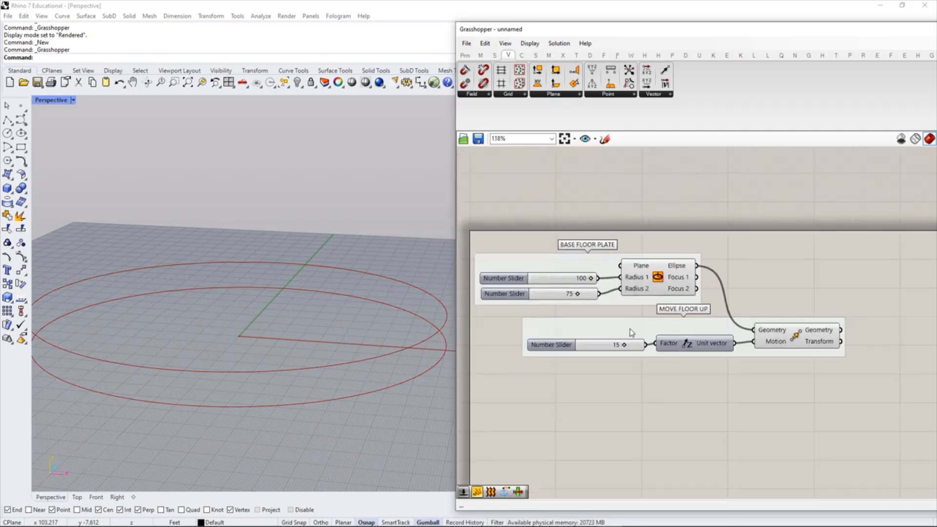
{"action": "left_click", "coordinate": [615, 326]}
{"action": "left_click", "coordinate": [804, 218]}
{"action": "right_click_drag", "start_coordinate": [748, 281], "coordinate": [749, 249]}
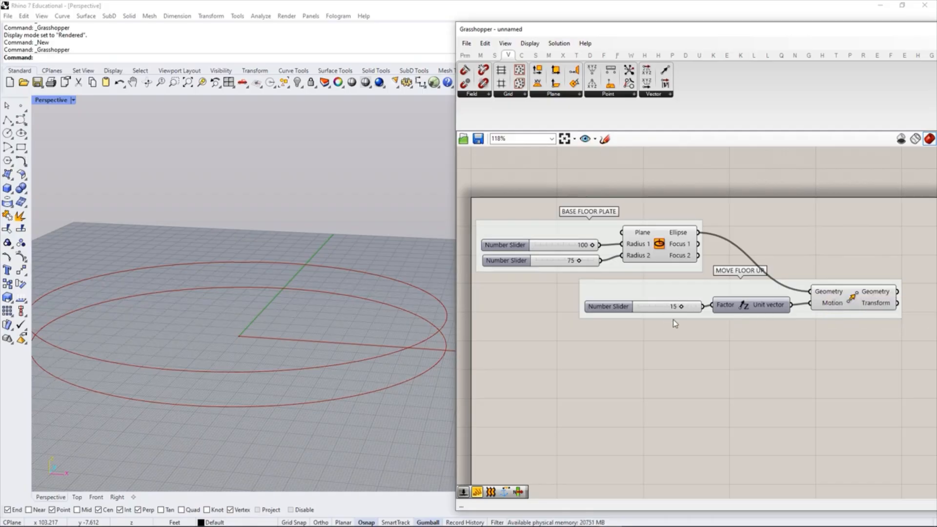
Step: Nudge the MOVE FLOOR UP group lower and add a Panel wired to the Ellipse component's Ellipse output
{"action": "left_click_drag", "start_coordinate": [662, 306], "coordinate": [658, 306]}
{"action": "left_click", "coordinate": [662, 338]}
{"action": "double_click", "coordinate": [780, 250]}
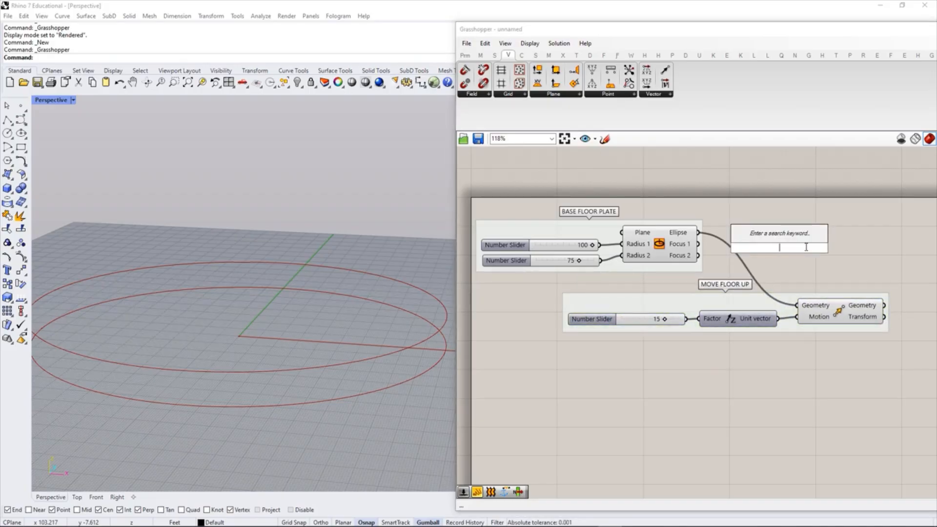
{"action": "type", "text": "panel"}
{"action": "key", "text": "Return"}
{"action": "left_click_drag", "start_coordinate": [732, 247], "coordinate": [698, 233]}
{"action": "left_click_drag", "start_coordinate": [771, 244], "coordinate": [795, 232]}
{"action": "left_click", "coordinate": [813, 269]}
{"action": "right_click_drag", "start_coordinate": [831, 270], "coordinate": [781, 265]}
{"action": "left_click", "coordinate": [789, 325]}
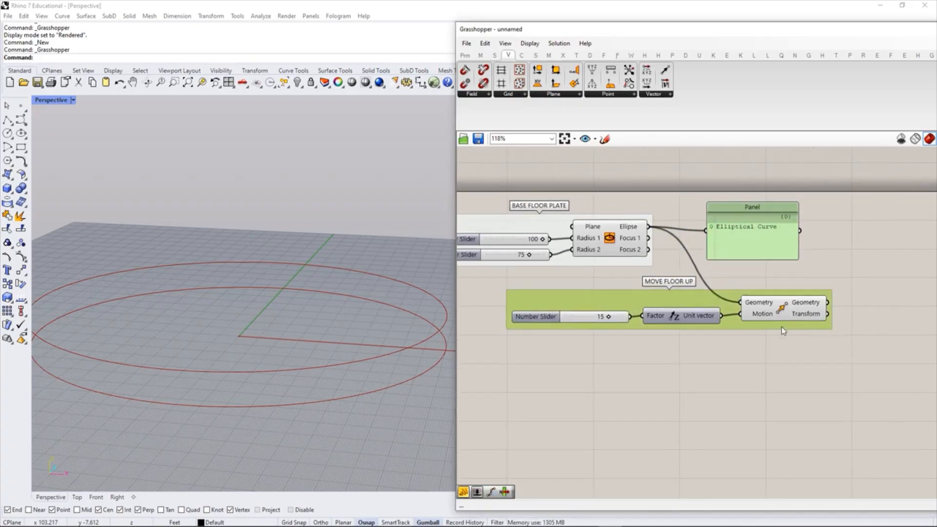
Step: Add a Panel below the MOVE FLOOR UP group and wire Unit Z's Unit vector output into it
{"action": "double_click", "coordinate": [789, 383]}
{"action": "type", "text": "\""}
{"action": "key", "text": "Return"}
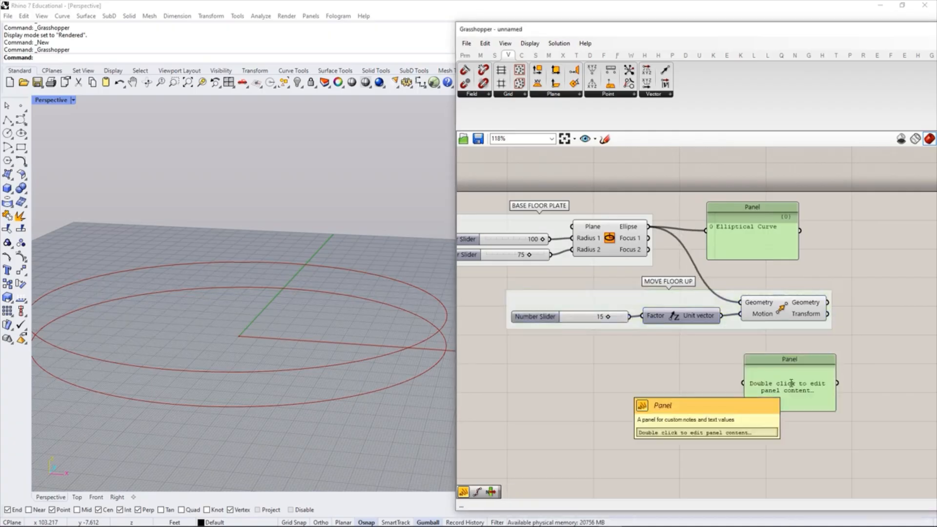
{"action": "left_click_drag", "start_coordinate": [721, 316], "coordinate": [753, 373]}
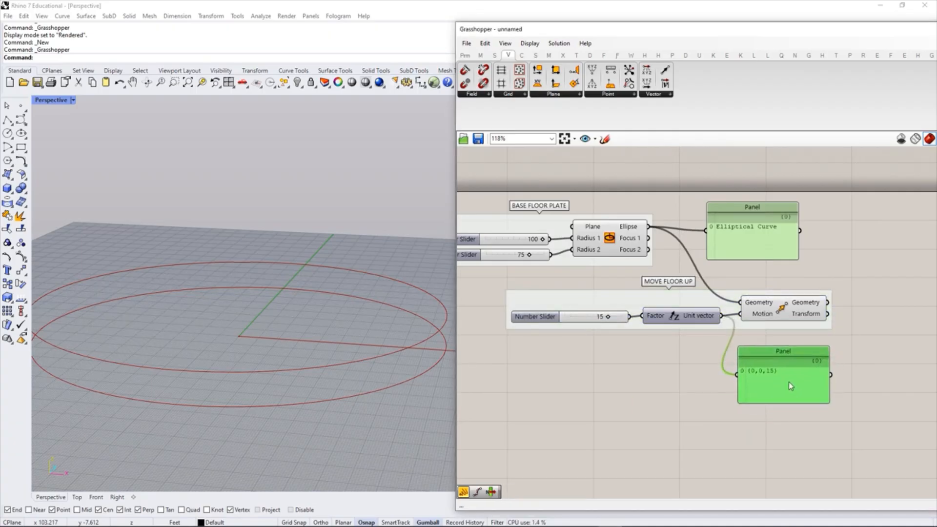
Step: Add a Panel beyond the Move component and wire the Move Geometry output into it
{"action": "double_click", "coordinate": [868, 317]}
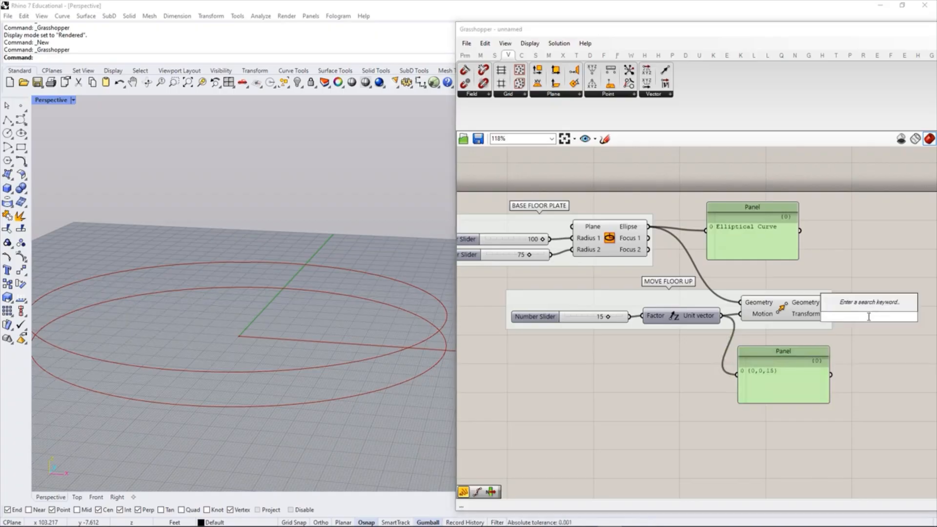
{"action": "type", "text": "\""}
{"action": "key", "text": "Return"}
{"action": "right_click_drag", "start_coordinate": [858, 321], "coordinate": [815, 335]}
{"action": "left_click_drag", "start_coordinate": [815, 334], "coordinate": [841, 320]}
{"action": "left_click_drag", "start_coordinate": [789, 303], "coordinate": [809, 303]}
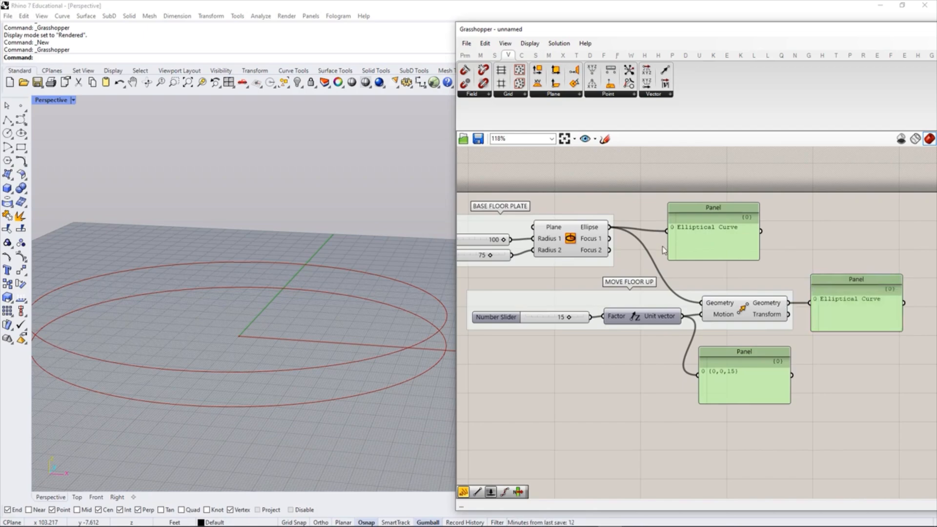
Step: Align the Ellipse output's Panel with the Ellipse component so its connecting wire runs straight
{"action": "right_click_drag", "start_coordinate": [662, 250], "coordinate": [672, 249]}
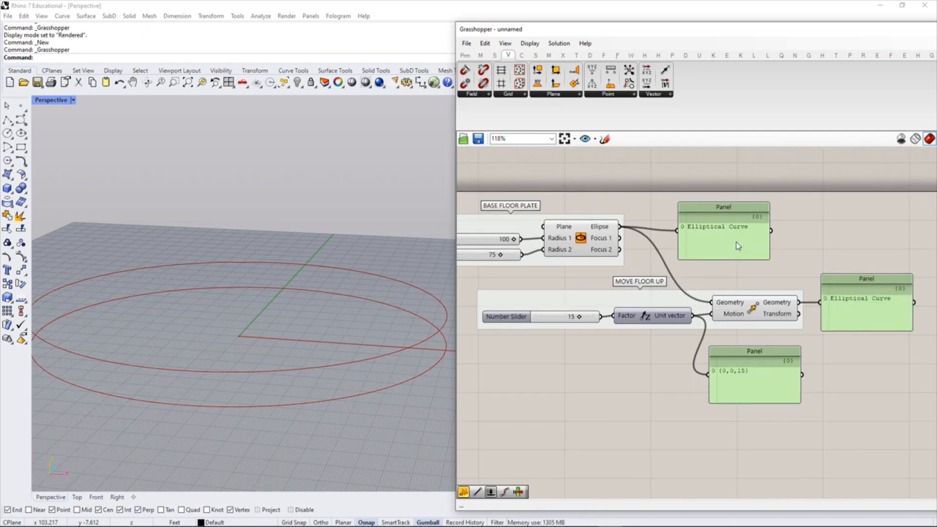
{"action": "right_click_drag", "start_coordinate": [699, 342], "coordinate": [718, 337]}
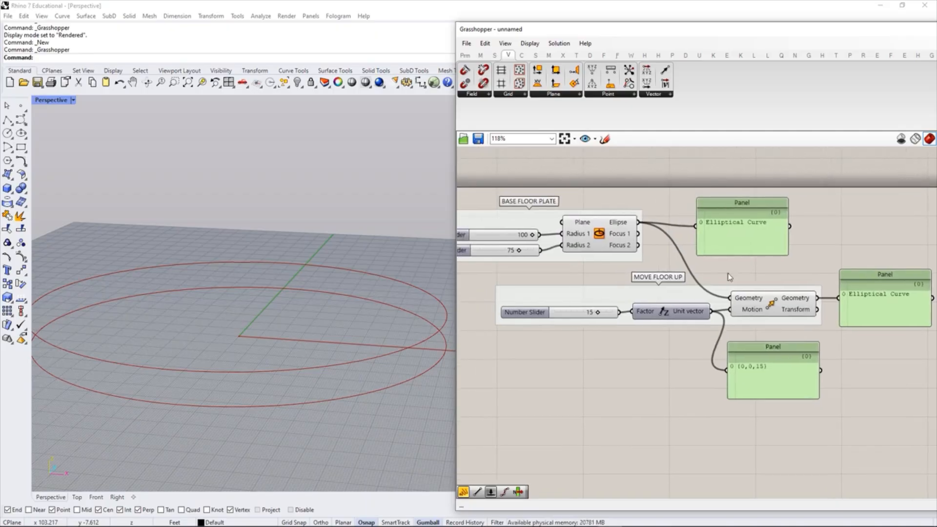
{"action": "mouse_move", "coordinate": [732, 232]}
{"action": "left_mouse_down"}
{"action": "mouse_move", "coordinate": [714, 226]}
{"action": "mouse_move", "coordinate": [729, 243]}
{"action": "mouse_move", "coordinate": [742, 220]}
{"action": "left_mouse_up"}
{"action": "left_click", "coordinate": [791, 215]}
{"action": "left_click", "coordinate": [845, 210]}
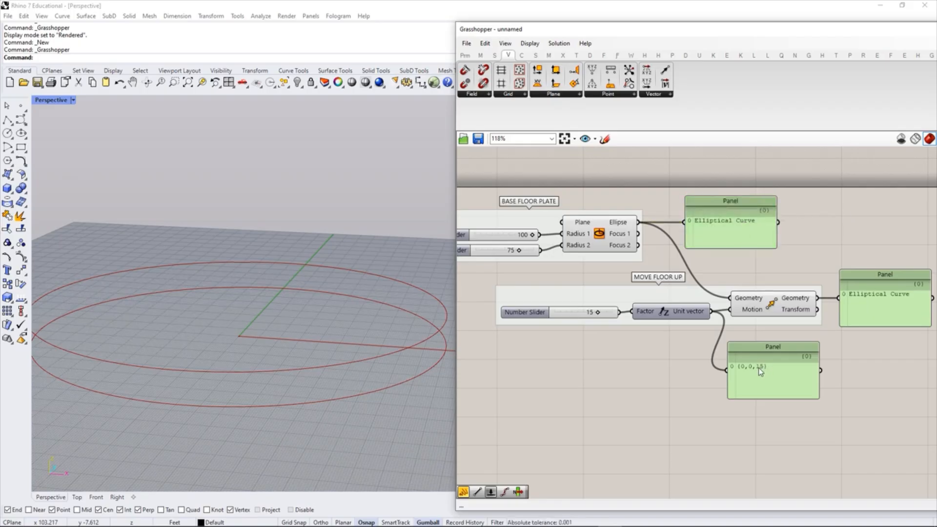
Step: Examine the item indices and data shown in the three Panels attached to Ellipse, Unit Z and Move
{"action": "left_click", "coordinate": [616, 241]}
{"action": "left_click", "coordinate": [709, 351]}
{"action": "left_click", "coordinate": [766, 306]}
{"action": "left_click", "coordinate": [793, 261]}
{"action": "right_click_drag", "start_coordinate": [762, 271], "coordinate": [731, 267]}
{"action": "scroll", "coordinate": [819, 267], "scroll_direction": "up", "scroll_amount": 1}
{"action": "right_click_drag", "start_coordinate": [793, 270], "coordinate": [772, 267]}
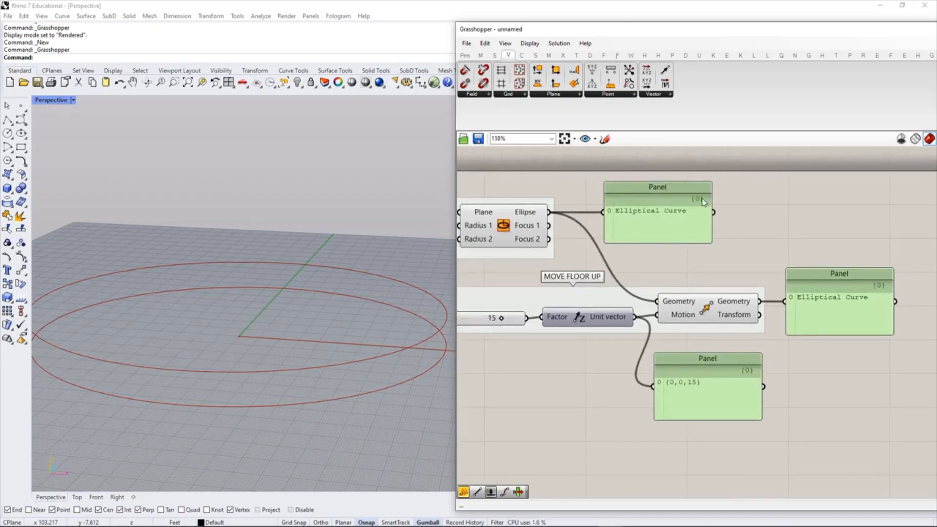
{"action": "right_click_drag", "start_coordinate": [615, 203], "coordinate": [646, 203]}
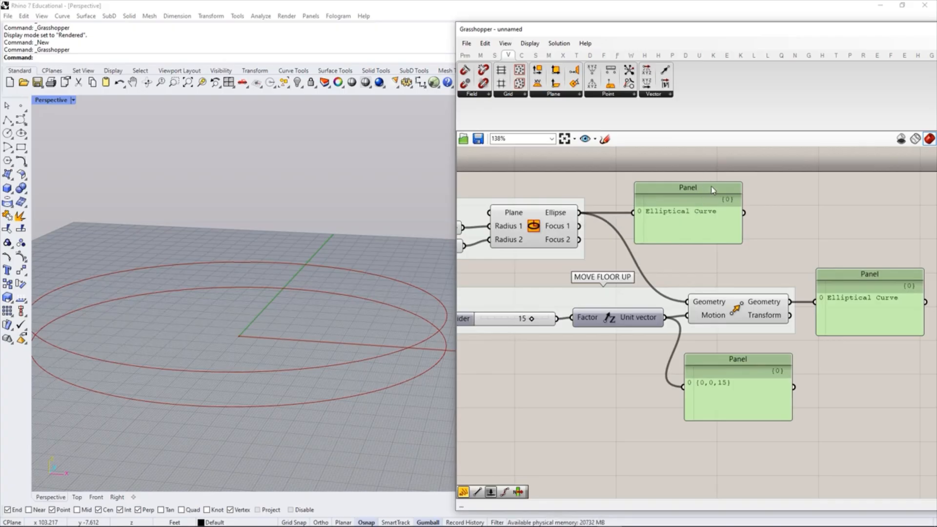
{"action": "scroll", "coordinate": [709, 186], "scroll_direction": "up", "scroll_amount": 3}
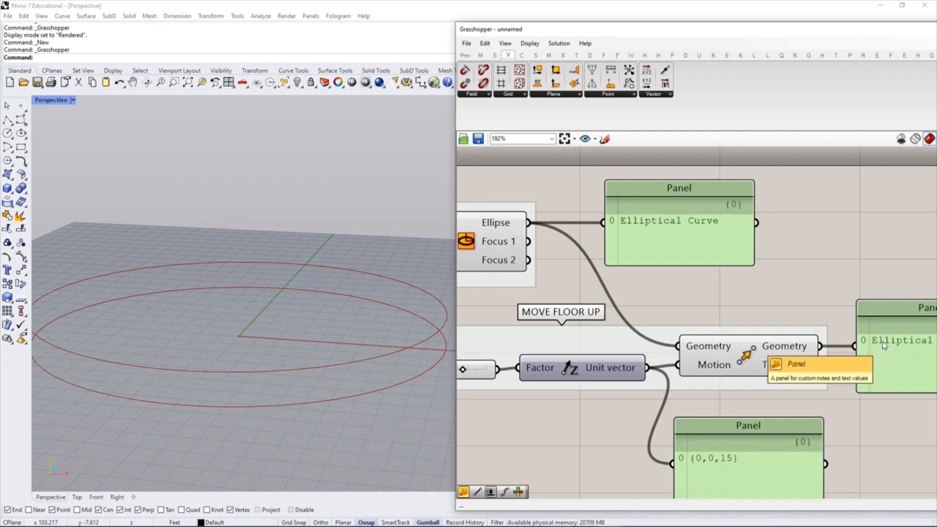
{"action": "scroll", "coordinate": [662, 266], "scroll_direction": "down", "scroll_amount": 1}
{"action": "right_click_drag", "start_coordinate": [752, 270], "coordinate": [738, 262]}
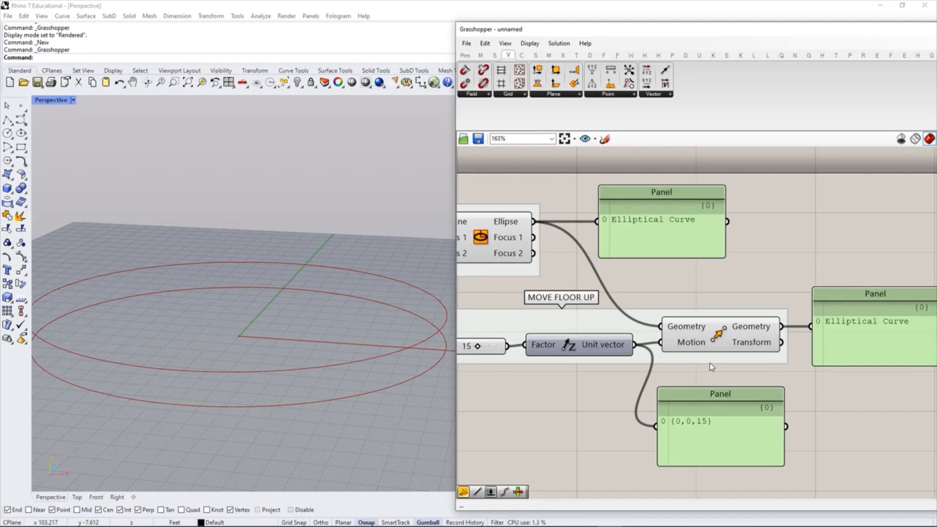
{"action": "right_click_drag", "start_coordinate": [720, 361], "coordinate": [704, 360]}
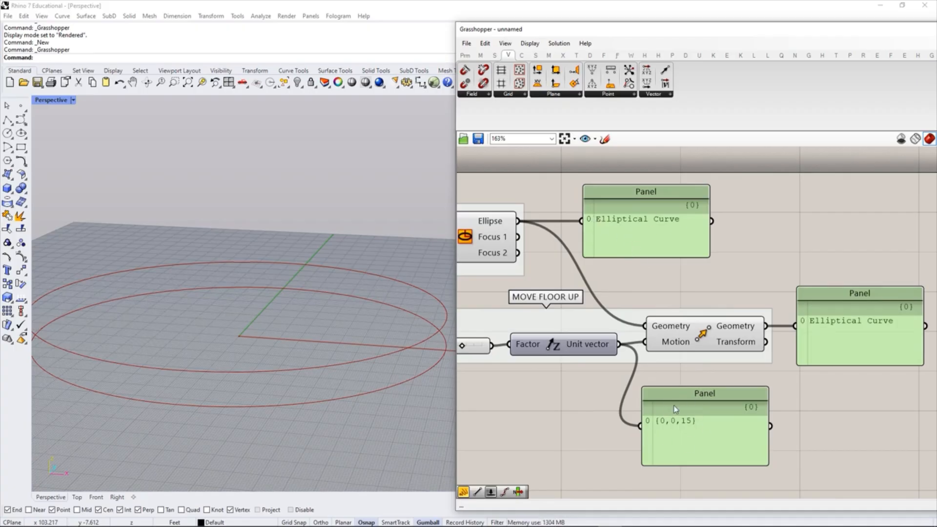
Step: Duplicate the height slider, place the copy just below the original and set it to 20
{"action": "right_click_drag", "start_coordinate": [697, 378], "coordinate": [767, 327]}
{"action": "scroll", "coordinate": [712, 375], "scroll_direction": "down", "scroll_amount": 1}
{"action": "left_click", "coordinate": [576, 311]}
{"action": "left_click_drag", "start_coordinate": [577, 317], "coordinate": [578, 318]}
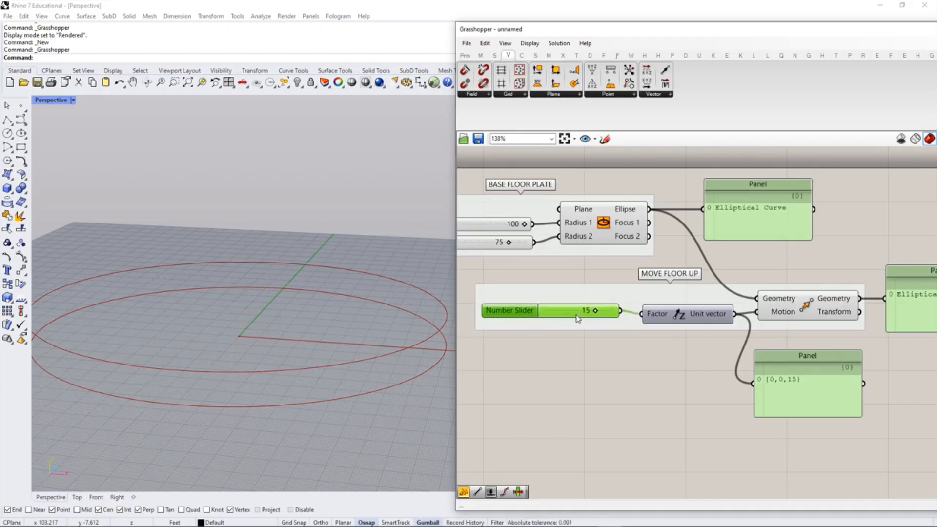
{"action": "key", "text": "ctrl+c"}
{"action": "key", "text": "ctrl+v"}
{"action": "left_click_drag", "start_coordinate": [579, 324], "coordinate": [612, 343]}
{"action": "left_click", "coordinate": [596, 370]}
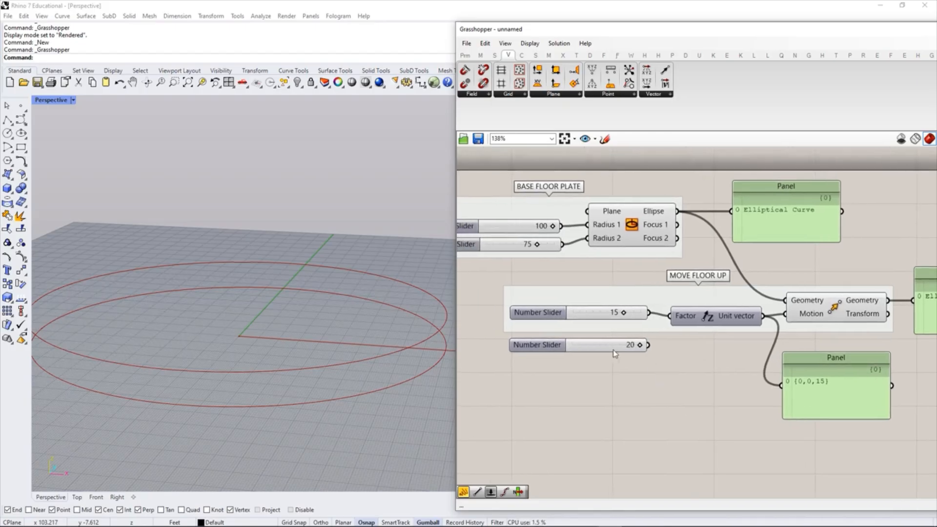
Step: Try replacing the 15 slider with the 20 slider on Unit Z's Factor input, and reconnect the 15 slider
{"action": "scroll", "coordinate": [585, 344], "scroll_direction": "up", "scroll_amount": 2}
{"action": "left_click_drag", "start_coordinate": [661, 344], "coordinate": [685, 311]}
{"action": "left_click_drag", "start_coordinate": [660, 344], "coordinate": [685, 311]}
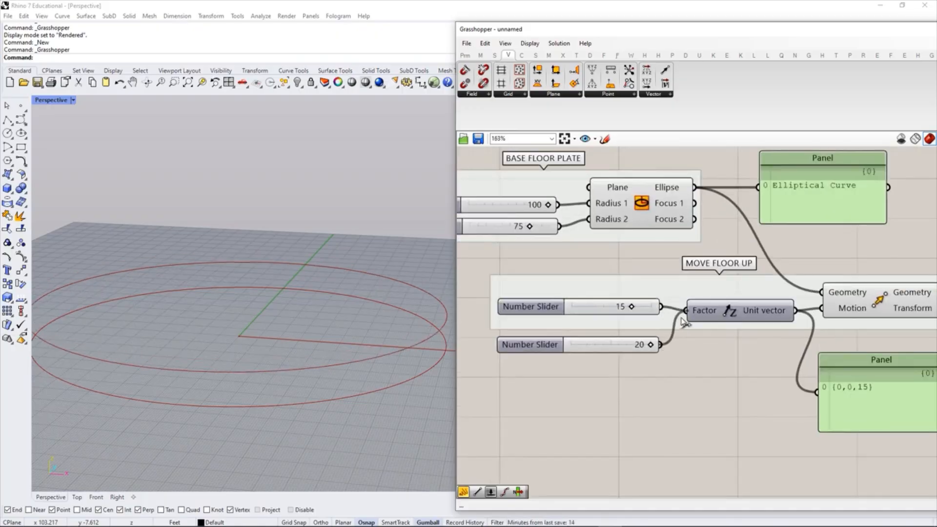
{"action": "left_click_drag", "start_coordinate": [661, 306], "coordinate": [685, 311]}
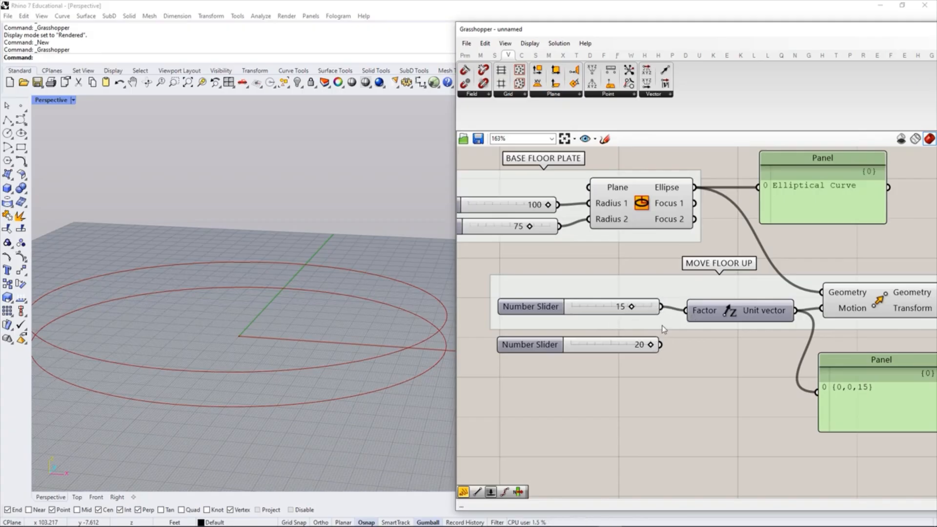
Step: Add the 20 slider as a second source on Unit Z's Factor input alongside the 15 slider
{"action": "scroll", "coordinate": [631, 340], "scroll_direction": "up", "scroll_amount": 1}
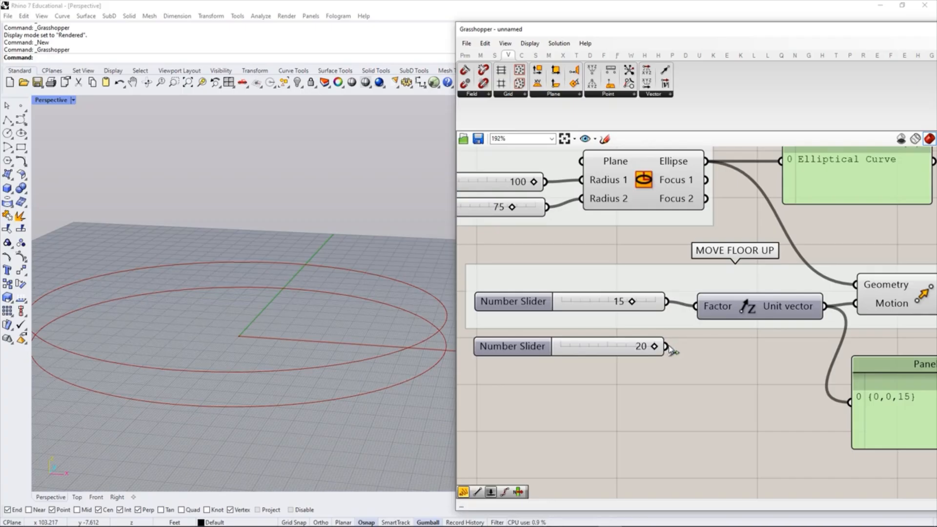
{"action": "left_click_drag", "start_coordinate": [668, 346], "coordinate": [696, 306], "text": "shift"}
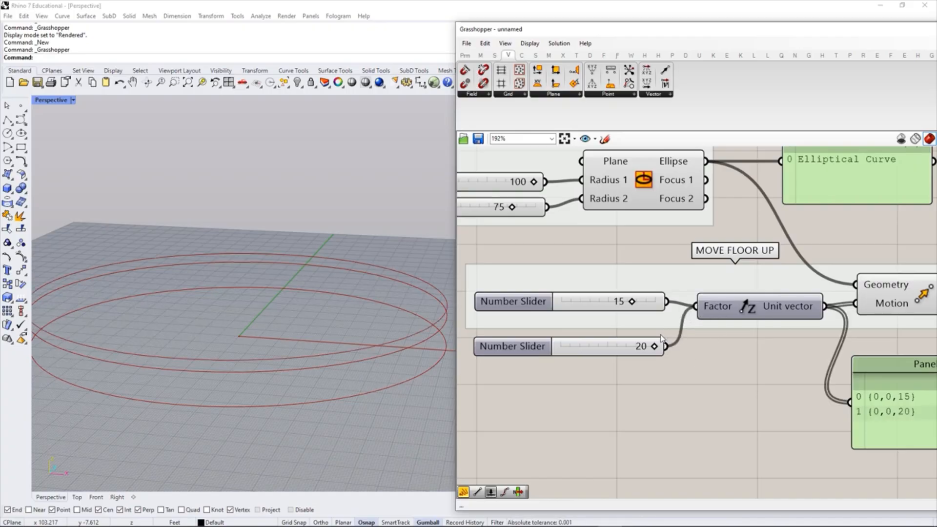
{"action": "scroll", "coordinate": [650, 318], "scroll_direction": "down", "scroll_amount": 1}
{"action": "right_click_drag", "start_coordinate": [756, 354], "coordinate": [721, 350]}
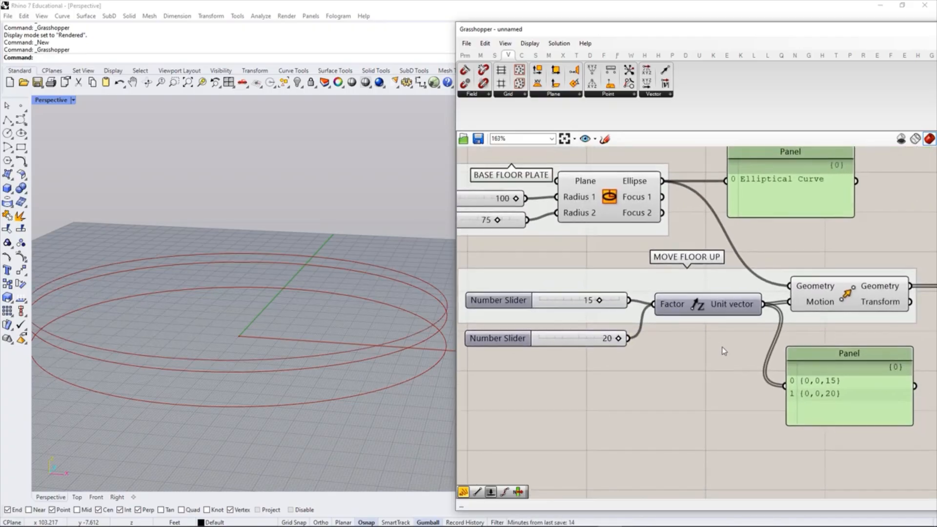
Step: Straighten Unit Z's alignment with the Move component and shift the vector Panel closer to the group
{"action": "left_click_drag", "start_coordinate": [709, 311], "coordinate": [709, 308]}
{"action": "left_click", "coordinate": [708, 356]}
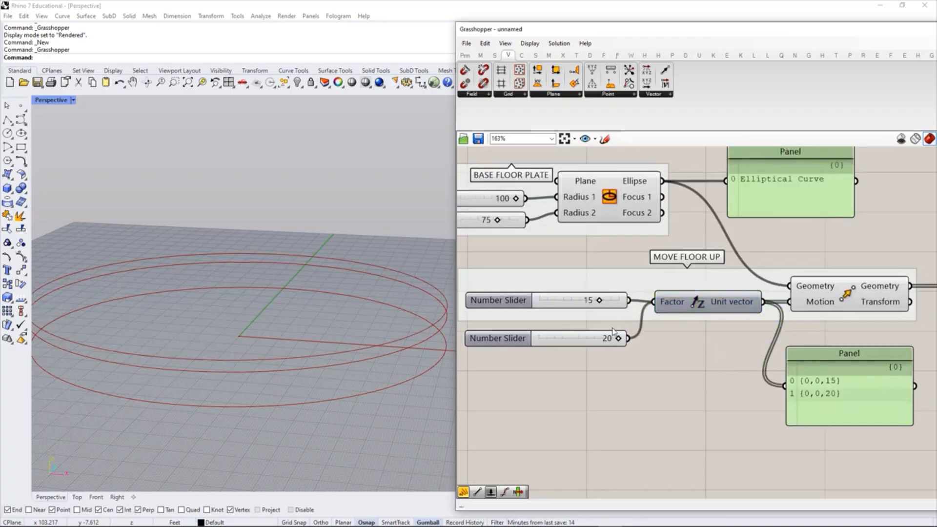
{"action": "left_click_drag", "start_coordinate": [828, 388], "coordinate": [820, 376]}
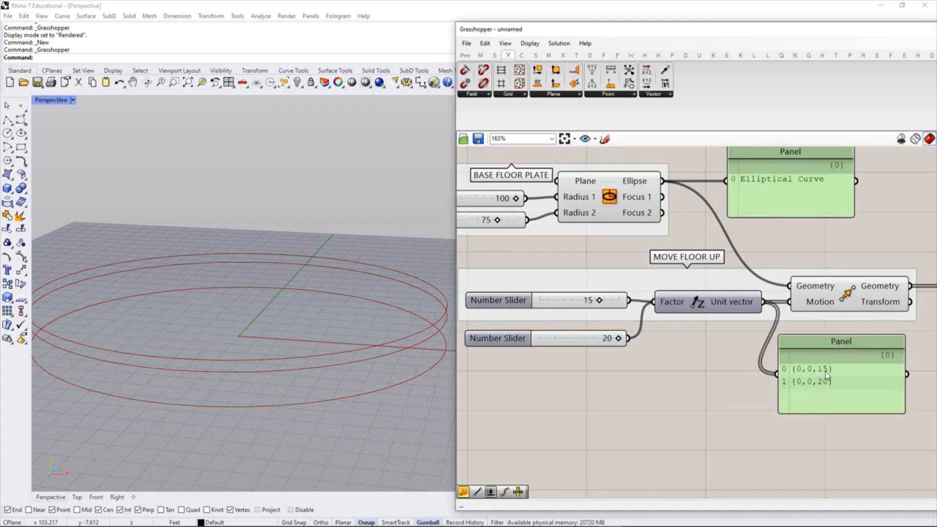
Step: Set the original height slider to 13
{"action": "left_click_drag", "start_coordinate": [599, 300], "coordinate": [593, 305]}
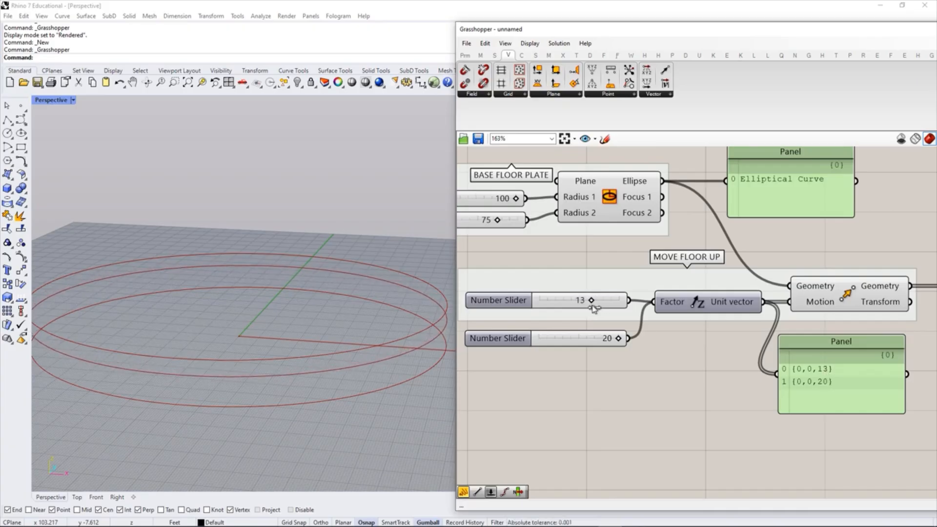
{"action": "mouse_move", "coordinate": [618, 338]}
{"action": "left_mouse_down"}
{"action": "mouse_move", "coordinate": [608, 339]}
{"action": "mouse_move", "coordinate": [618, 339]}
{"action": "left_mouse_up"}
{"action": "right_click_drag", "start_coordinate": [664, 376], "coordinate": [657, 373]}
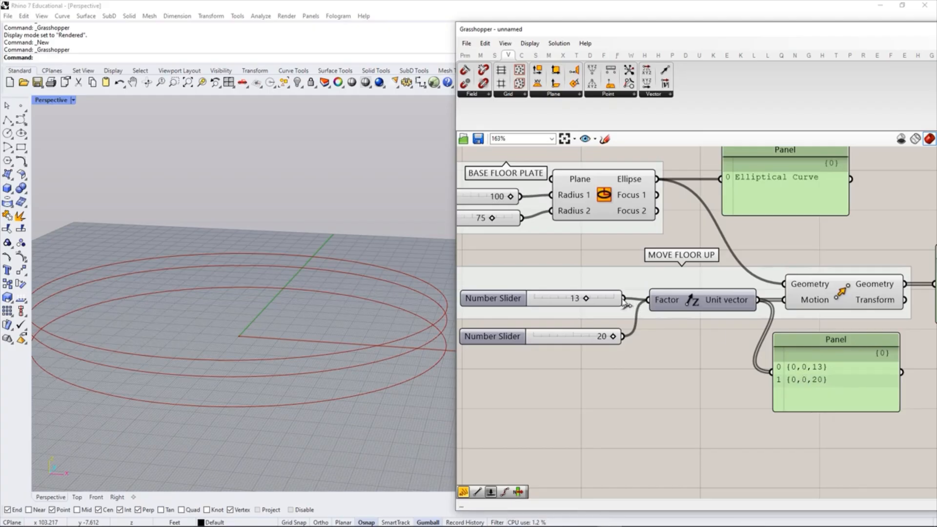
Step: Disconnect all sources from Unit Z's Factor input
{"action": "right_click", "coordinate": [663, 301]}
{"action": "mouse_move", "coordinate": [682, 322]}
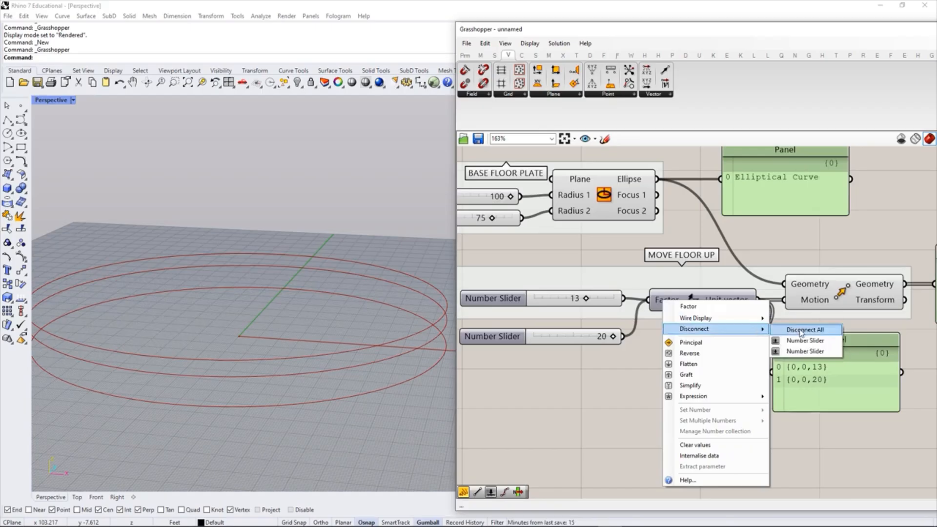
{"action": "left_click", "coordinate": [801, 330]}
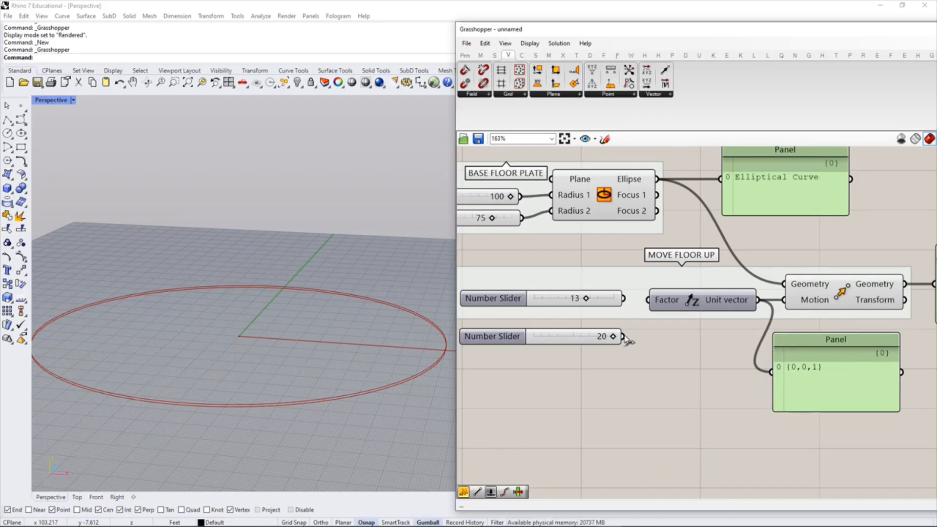
Step: Wire the 20 slider first and the 13 slider second into Unit Z's Factor input, and set the latter to 12
{"action": "left_click_drag", "start_coordinate": [623, 336], "coordinate": [648, 299]}
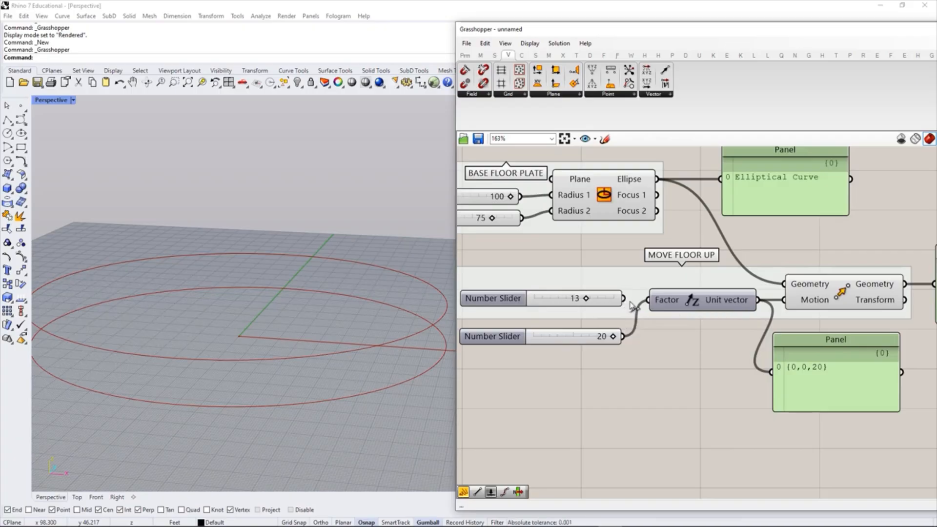
{"action": "left_click_drag", "start_coordinate": [624, 298], "coordinate": [648, 300], "text": "shift"}
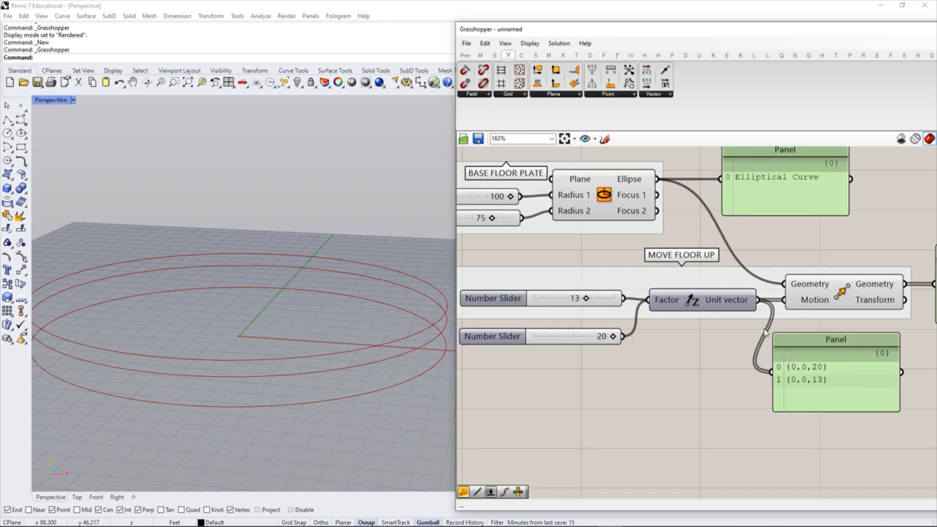
{"action": "left_click_drag", "start_coordinate": [584, 302], "coordinate": [584, 307]}
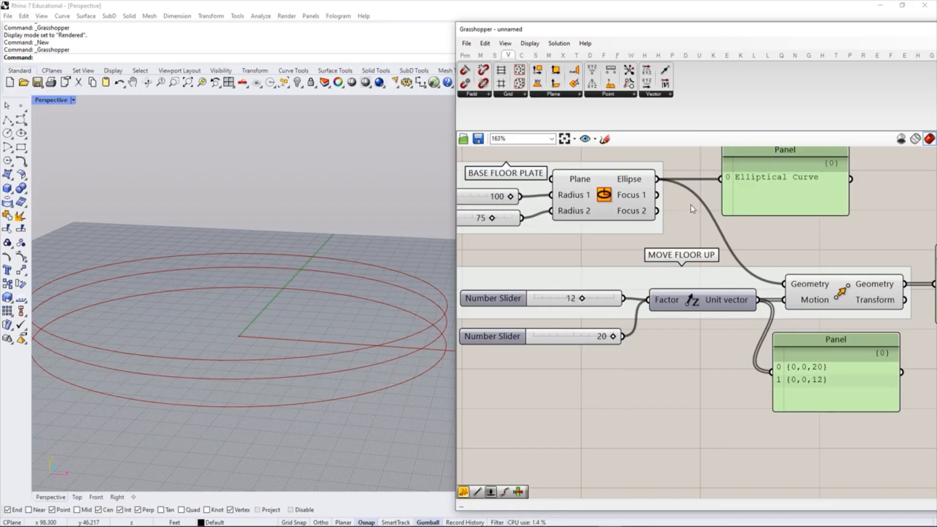
{"action": "right_click_drag", "start_coordinate": [693, 198], "coordinate": [693, 215]}
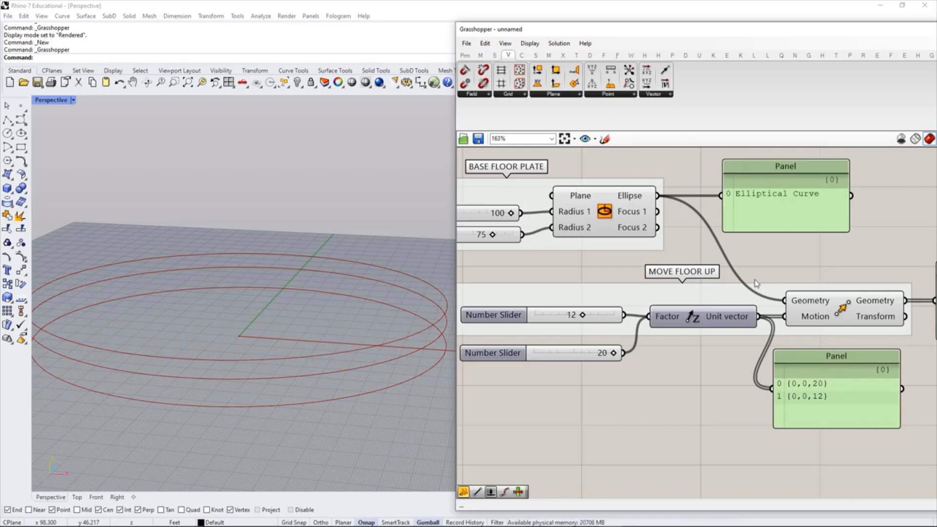
Step: Turn Draw Fancy Wires off and back on to compare how the wires are displayed
{"action": "left_click", "coordinate": [541, 44]}
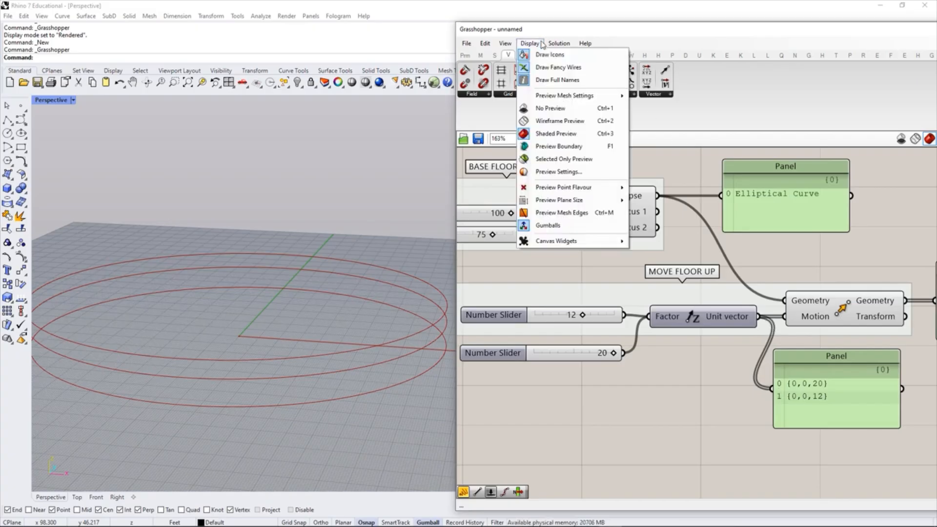
{"action": "left_click", "coordinate": [547, 73]}
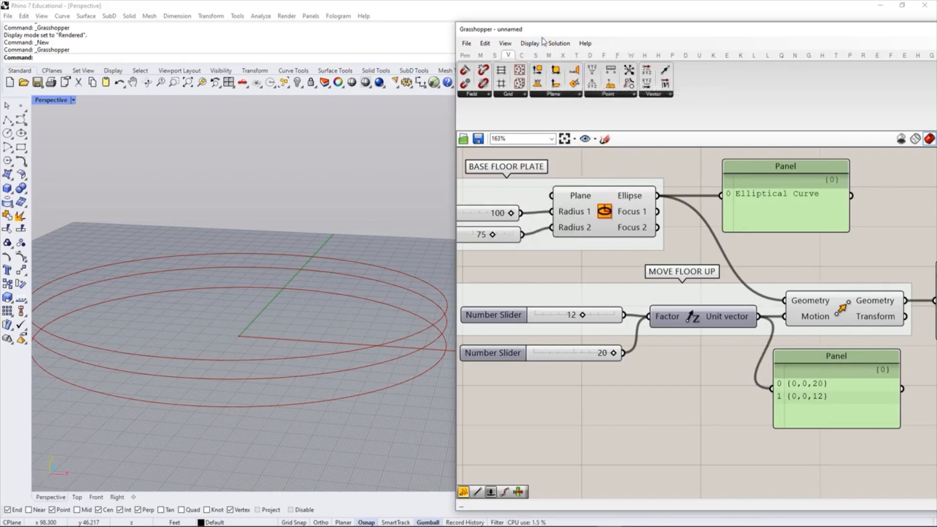
{"action": "left_click", "coordinate": [541, 43]}
{"action": "left_click", "coordinate": [546, 73]}
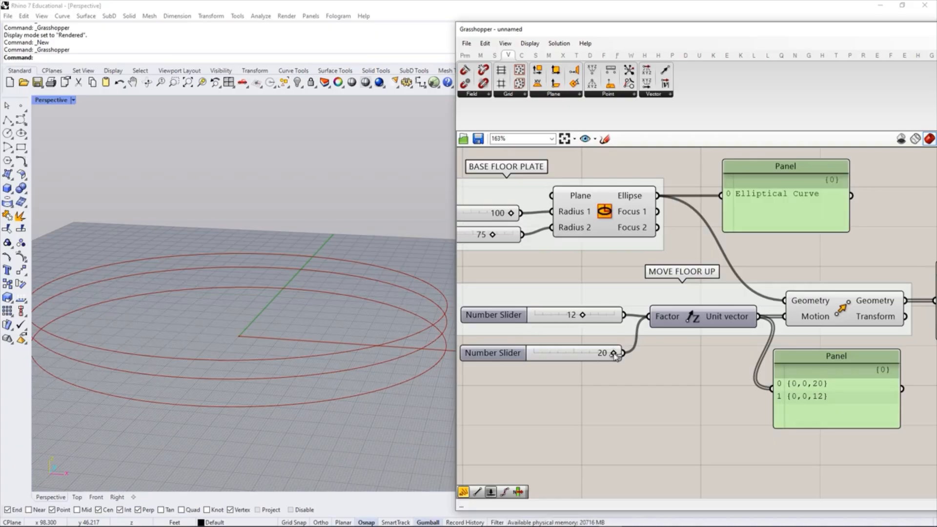
Step: Nudge the 20 slider slightly closer to the slider above it
{"action": "mouse_move", "coordinate": [614, 359]}
{"action": "left_mouse_down"}
{"action": "mouse_move", "coordinate": [559, 363]}
{"action": "mouse_move", "coordinate": [613, 361]}
{"action": "left_mouse_up"}
{"action": "left_click_drag", "start_coordinate": [580, 355], "coordinate": [580, 352]}
{"action": "left_click", "coordinate": [585, 377]}
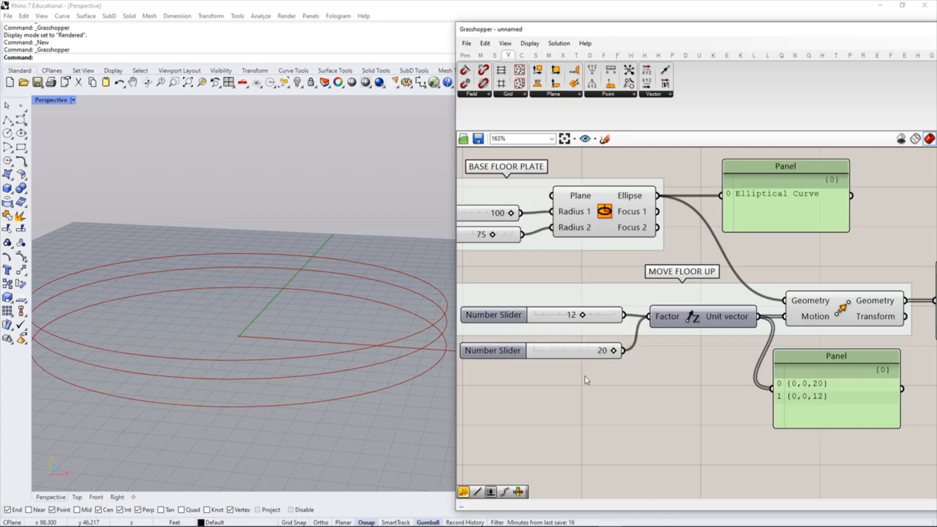
Step: Set the upper height slider to 5 and the lower one to 12
{"action": "left_click_drag", "start_coordinate": [582, 314], "coordinate": [554, 314]}
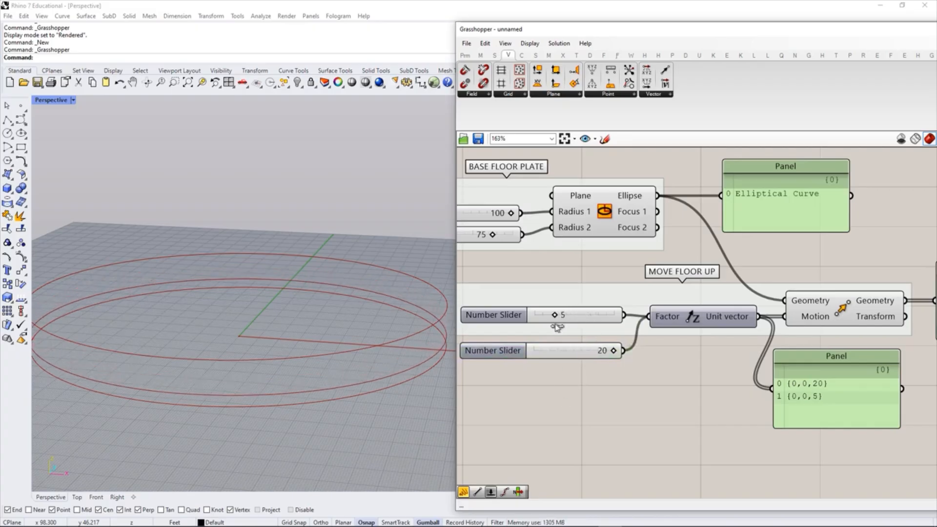
{"action": "left_click_drag", "start_coordinate": [613, 351], "coordinate": [582, 350]}
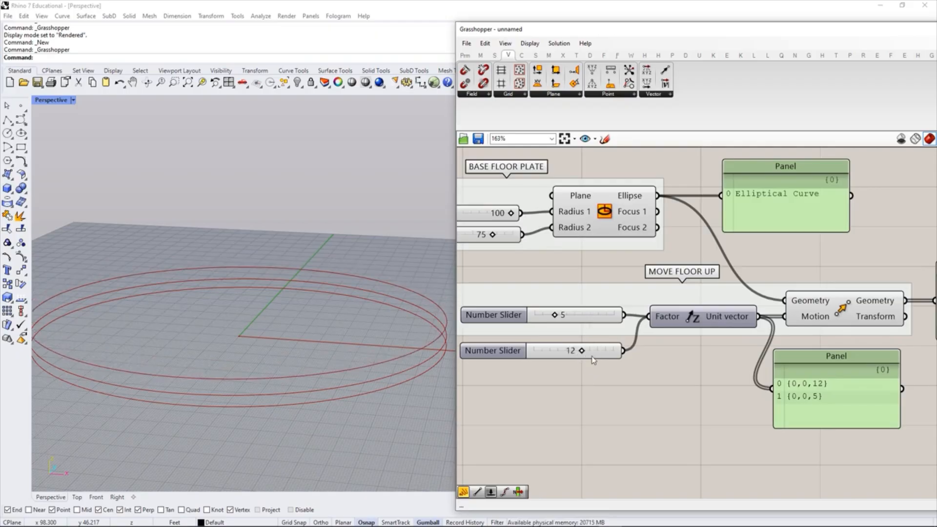
Step: Duplicate the 12 slider, add the copy to Unit Z's Factor input as a third source, and set it to 19
{"action": "left_click", "coordinate": [595, 357]}
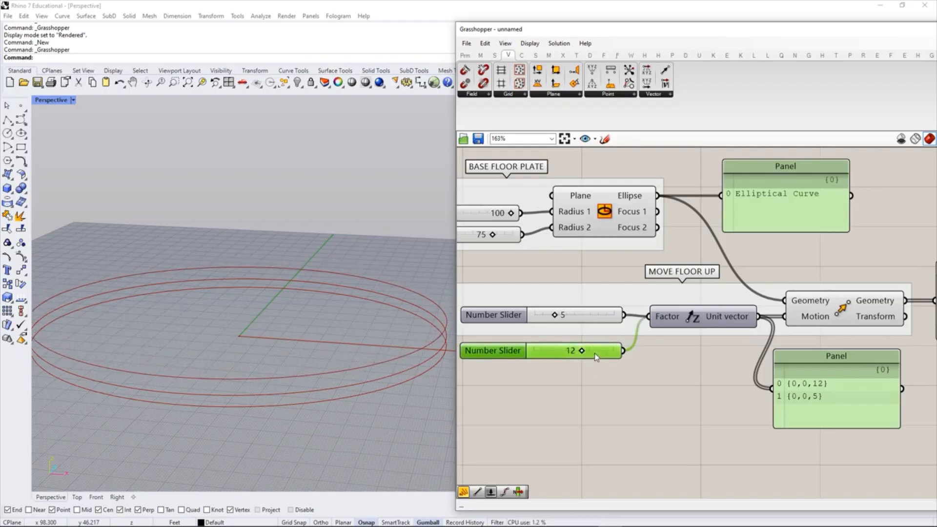
{"action": "key", "text": "ctrl+v"}
{"action": "left_click_drag", "start_coordinate": [604, 357], "coordinate": [647, 316]}
{"action": "left_click", "coordinate": [605, 391]}
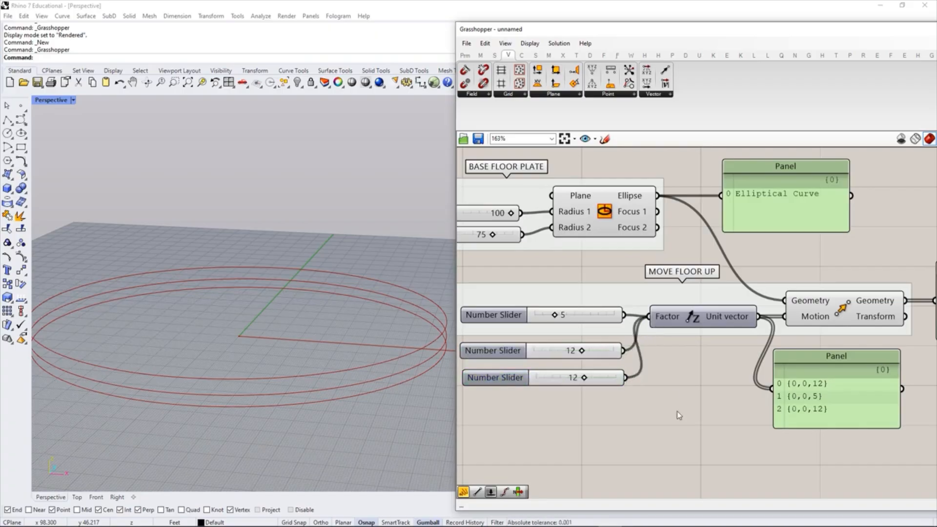
{"action": "left_click_drag", "start_coordinate": [585, 378], "coordinate": [612, 380]}
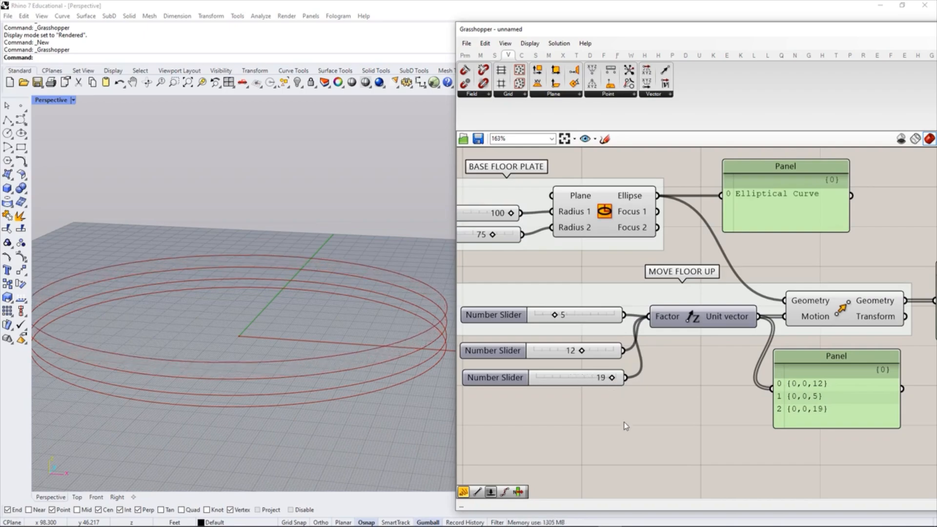
Step: Compare the item lists in the Panels for the base ellipse, the Unit Z vectors and the moved geometry
{"action": "right_click_drag", "start_coordinate": [798, 368], "coordinate": [672, 353]}
{"action": "scroll", "coordinate": [658, 367], "scroll_direction": "down", "scroll_amount": 1}
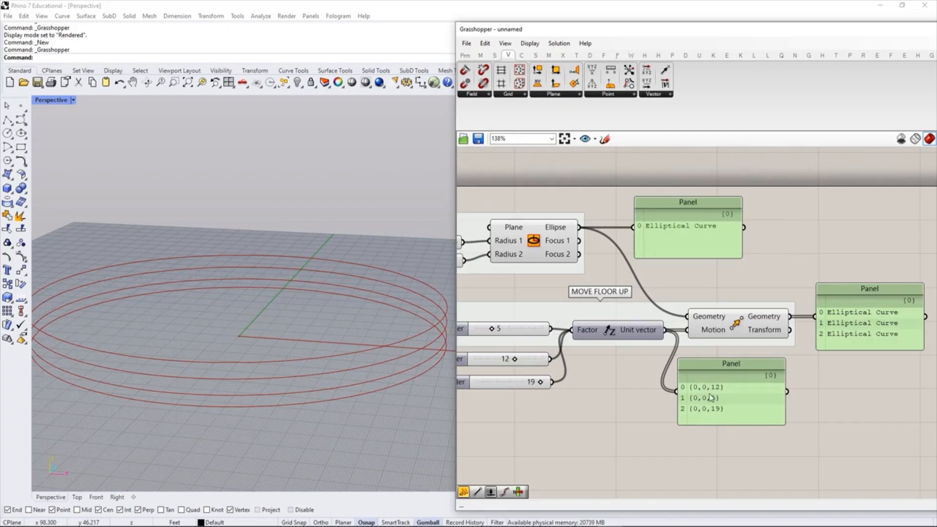
{"action": "left_click_drag", "start_coordinate": [718, 424], "coordinate": [718, 427]}
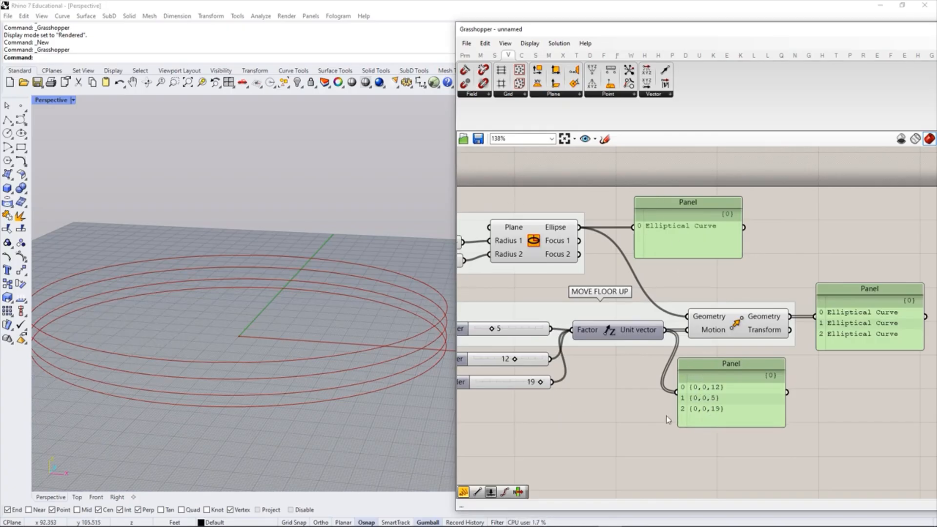
{"action": "right_click_drag", "start_coordinate": [674, 399], "coordinate": [698, 398]}
{"action": "right_click_drag", "start_coordinate": [790, 390], "coordinate": [720, 391]}
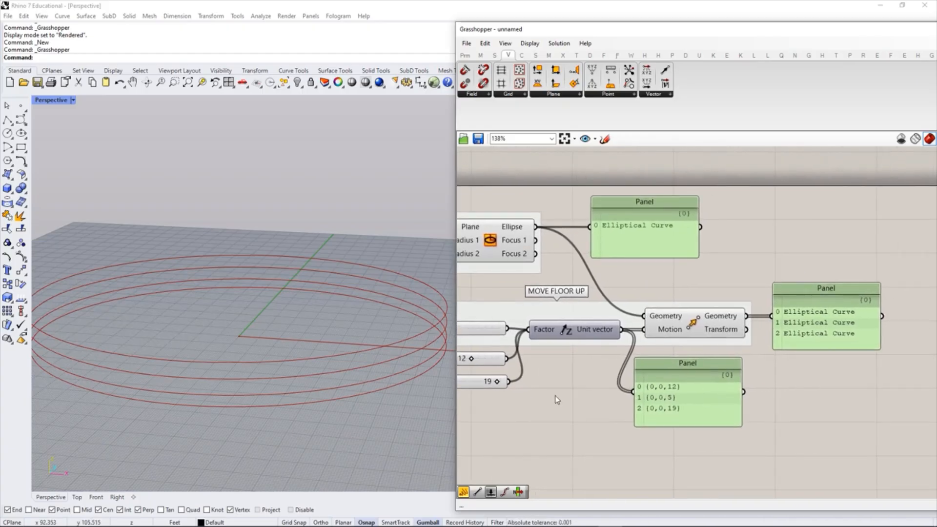
{"action": "scroll", "coordinate": [608, 365], "scroll_direction": "up", "scroll_amount": 2}
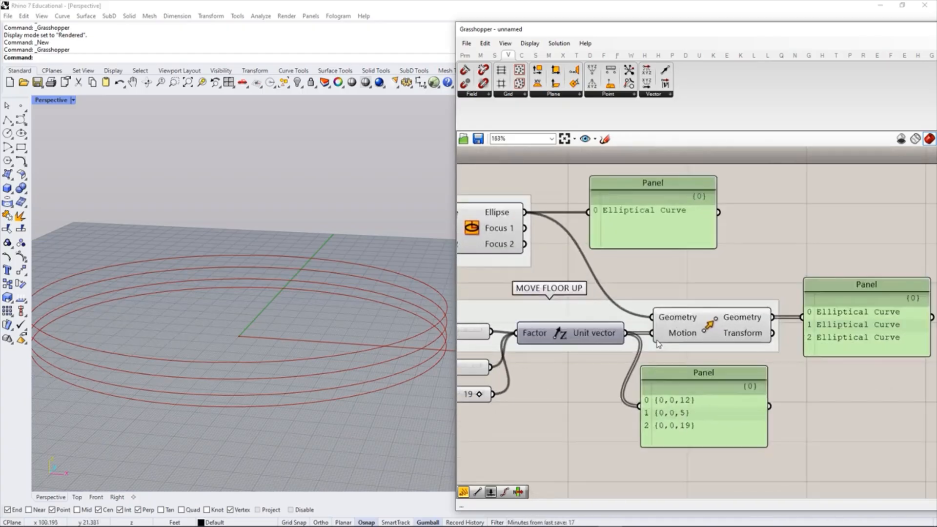
{"action": "right_click_drag", "start_coordinate": [606, 376], "coordinate": [637, 378]}
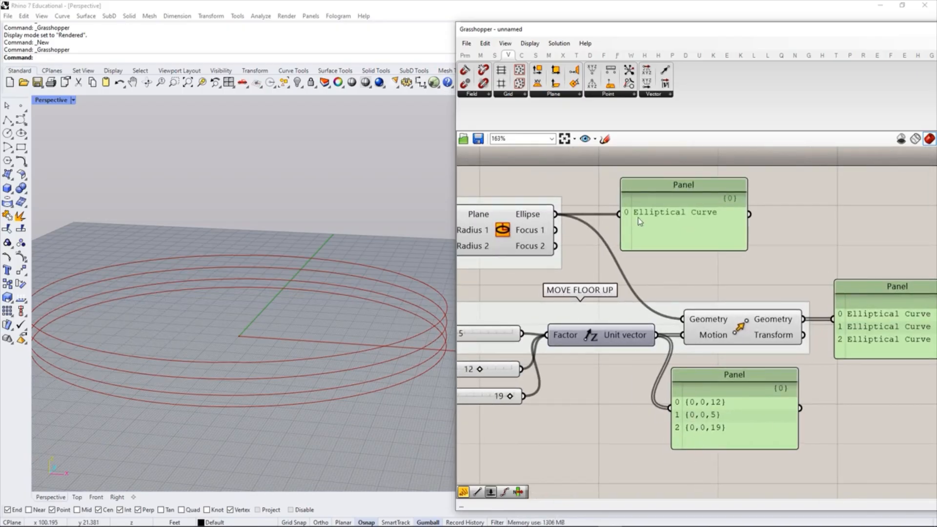
{"action": "right_click_drag", "start_coordinate": [614, 278], "coordinate": [629, 258]}
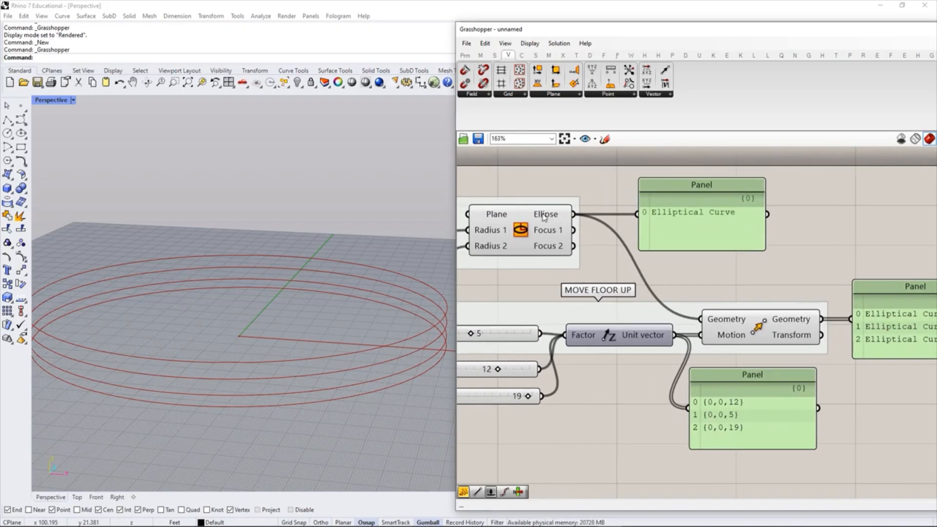
{"action": "right_click_drag", "start_coordinate": [606, 274], "coordinate": [692, 282]}
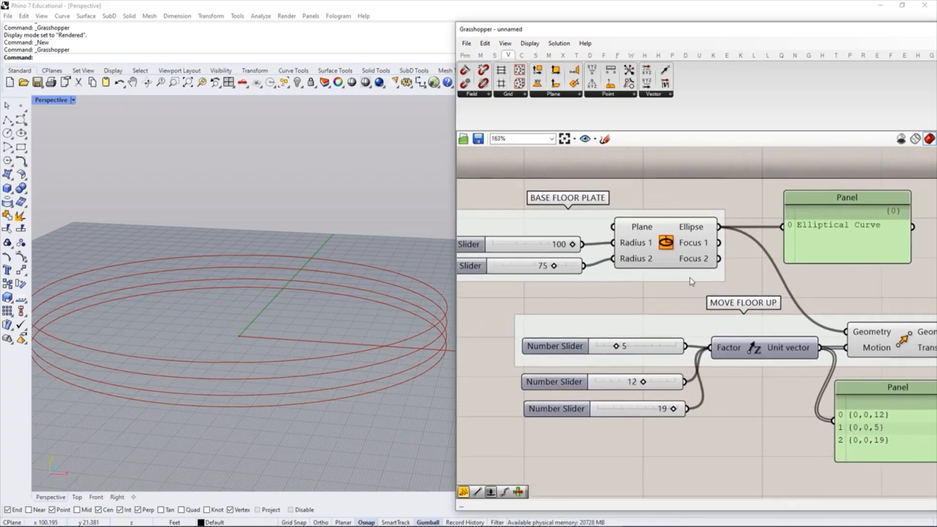
{"action": "right_click_drag", "start_coordinate": [771, 303], "coordinate": [632, 304]}
{"action": "right_click_drag", "start_coordinate": [750, 346], "coordinate": [715, 340]}
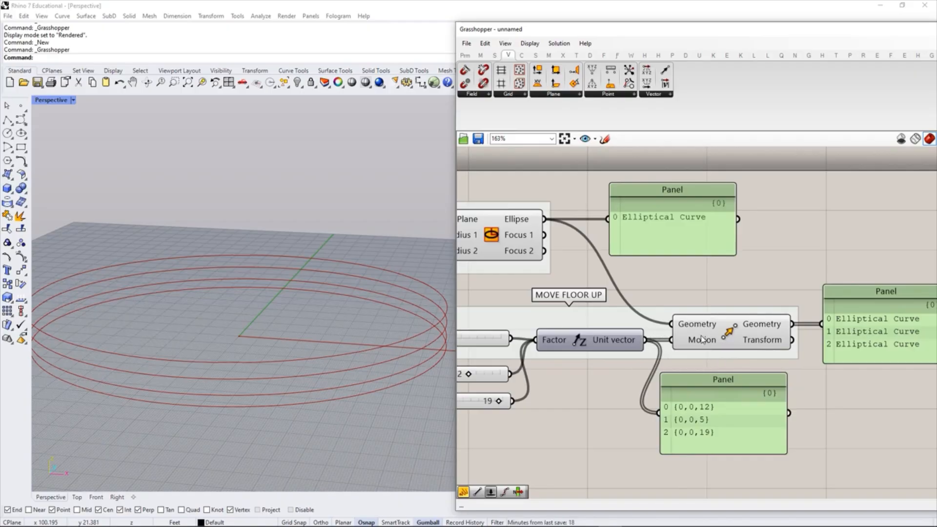
Step: Delete the 12 and 19 sliders feeding Unit Z's Factor input
{"action": "scroll", "coordinate": [752, 348], "scroll_direction": "down", "scroll_amount": 2}
{"action": "right_click_drag", "start_coordinate": [589, 374], "coordinate": [661, 342]}
{"action": "scroll", "coordinate": [580, 317], "scroll_direction": "up", "scroll_amount": 2}
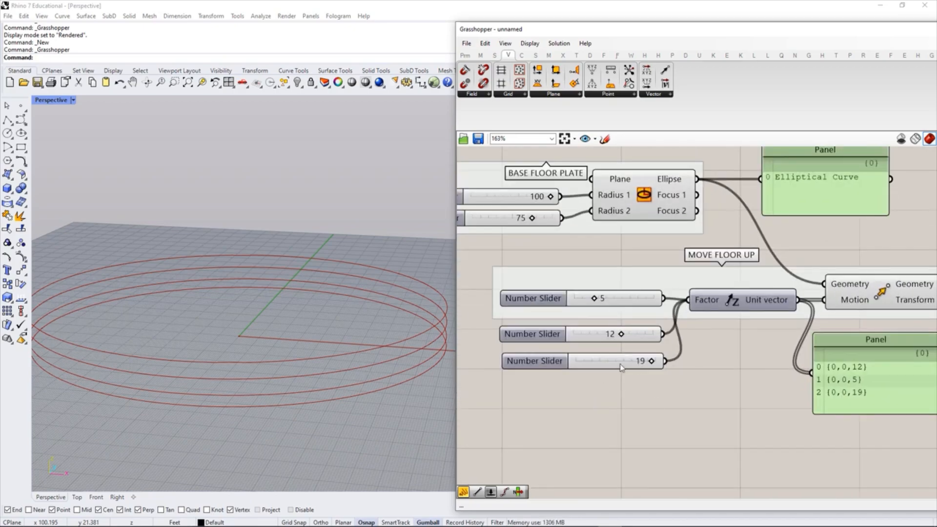
{"action": "left_click_drag", "start_coordinate": [668, 393], "coordinate": [494, 318]}
{"action": "key", "text": "Delete"}
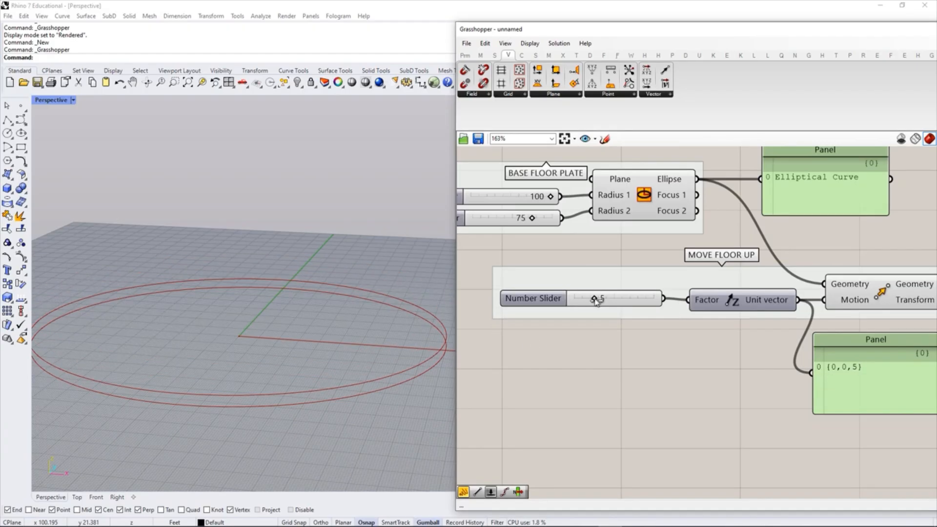
Step: Set the remaining Move Floor Up height slider to 15
{"action": "left_click", "coordinate": [624, 300]}
{"action": "double_click", "coordinate": [625, 300]}
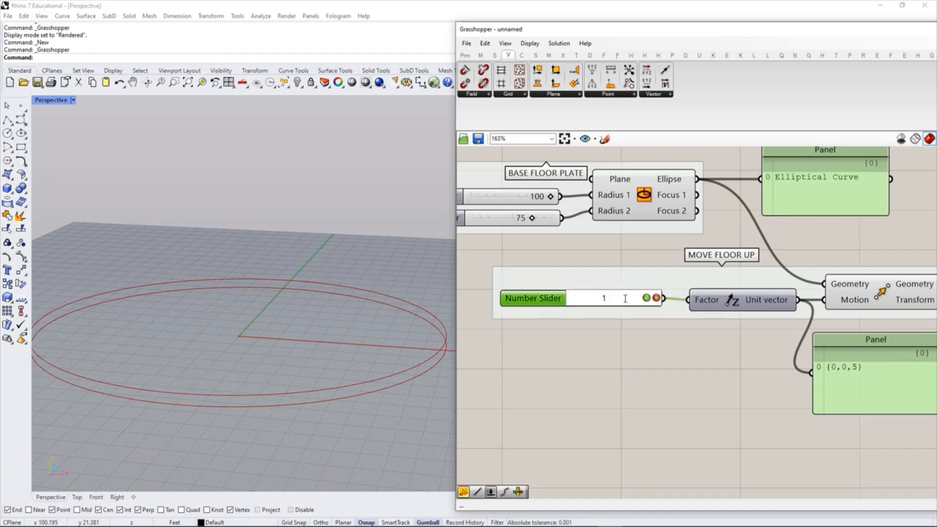
{"action": "type", "text": "15"}
{"action": "left_click", "coordinate": [646, 298]}
{"action": "left_click", "coordinate": [640, 374]}
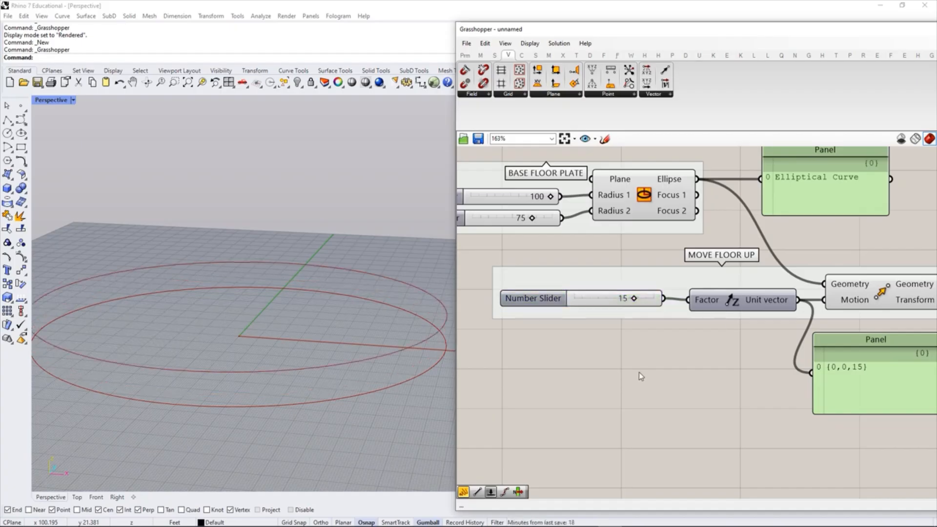
Step: Widen the view of the Grasshopper window and place a Series component in the empty space below the Move Floor Up group
{"action": "right_click_drag", "start_coordinate": [676, 385], "coordinate": [662, 367]}
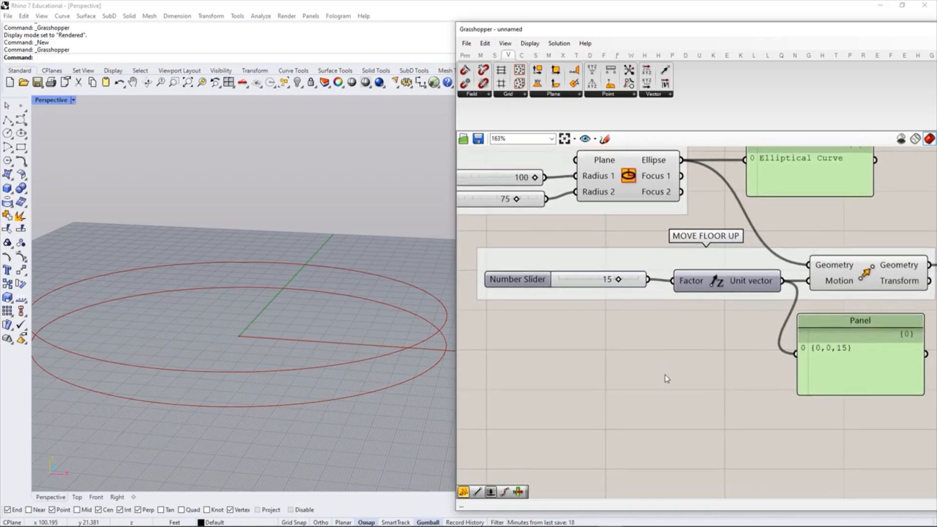
{"action": "left_click_drag", "start_coordinate": [596, 22], "coordinate": [571, 22]}
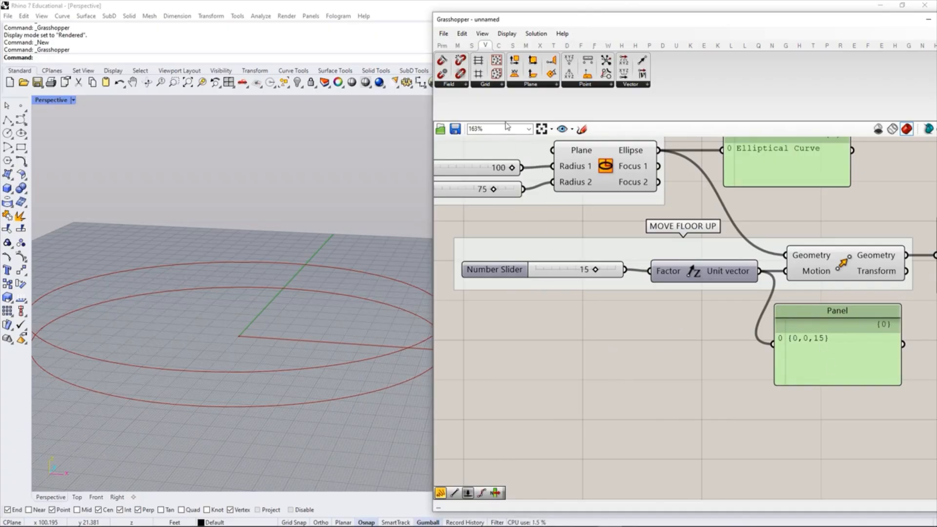
{"action": "left_click", "coordinate": [473, 46]}
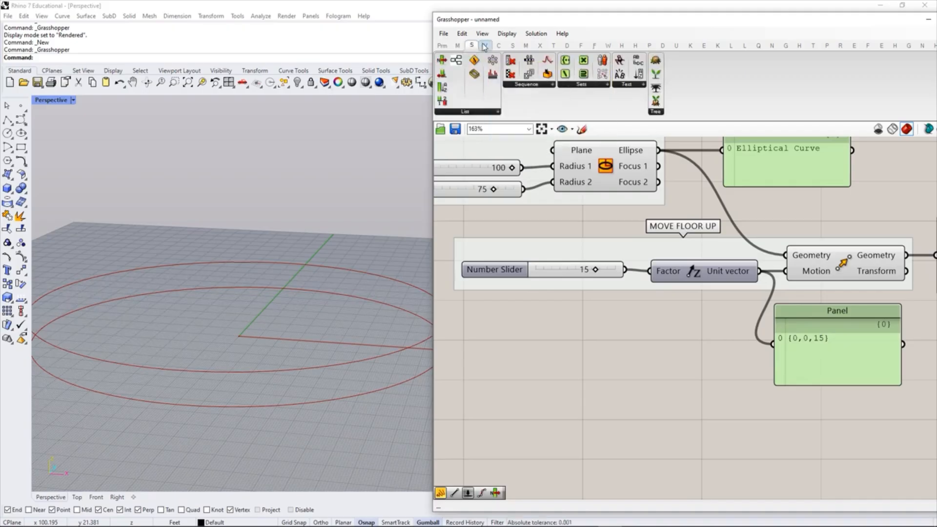
{"action": "left_click", "coordinate": [531, 85]}
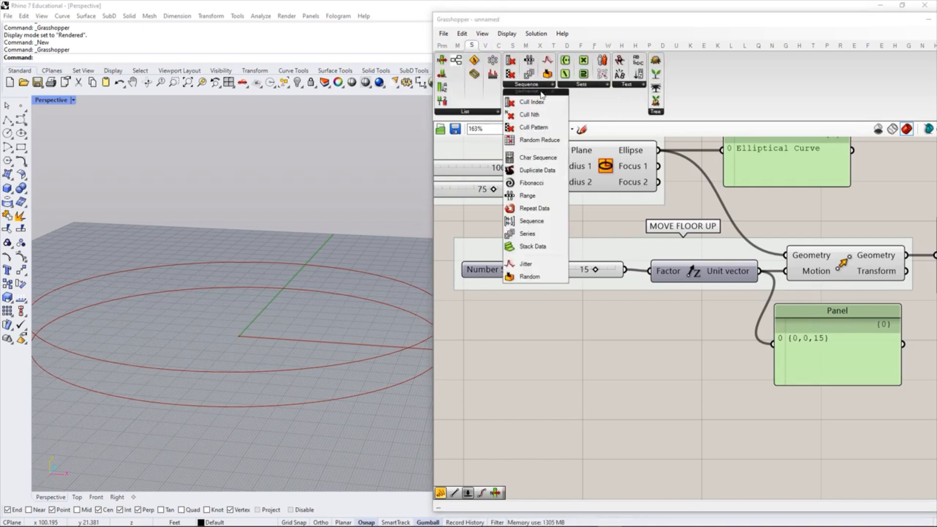
{"action": "left_click", "coordinate": [527, 237]}
{"action": "left_click", "coordinate": [659, 423]}
{"action": "right_click_drag", "start_coordinate": [642, 385], "coordinate": [684, 311]}
{"action": "left_click_drag", "start_coordinate": [701, 367], "coordinate": [658, 349]}
{"action": "left_click", "coordinate": [644, 373]}
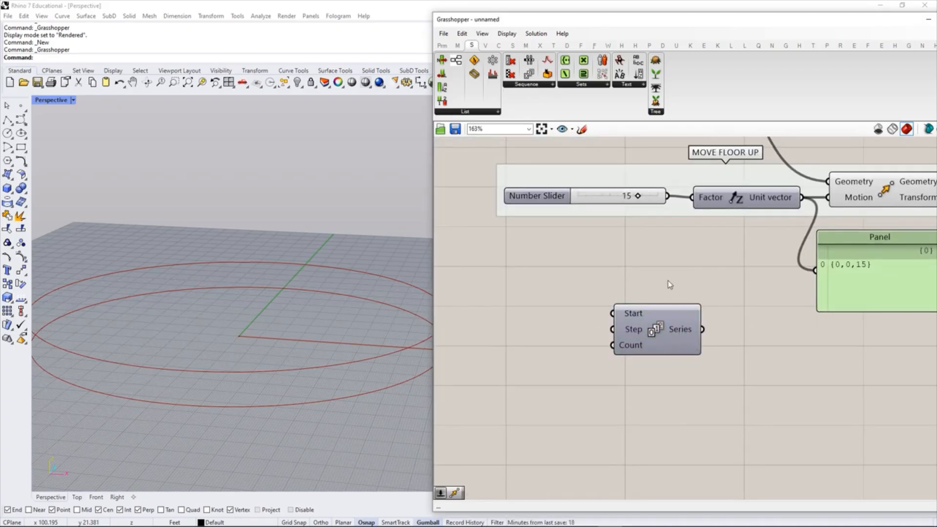
Step: Add a Panel next to the Series component and wire the Series output into it
{"action": "double_click", "coordinate": [771, 391]}
{"action": "type", "text": "//"}
{"action": "key", "text": "Return"}
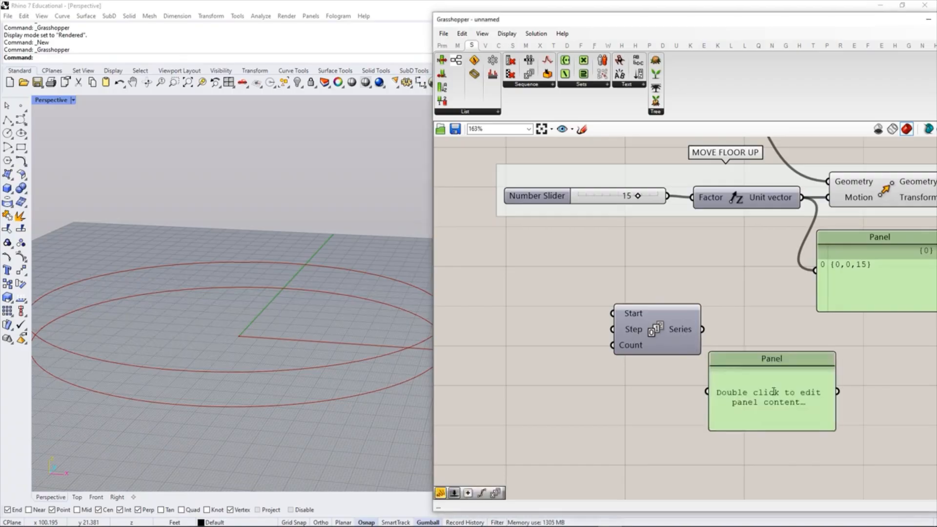
{"action": "left_click_drag", "start_coordinate": [702, 330], "coordinate": [713, 390]}
Step: Space the Series component and its Panel apart and enlarge the Panel so more list items fit
{"action": "left_click_drag", "start_coordinate": [670, 337], "coordinate": [652, 400]}
{"action": "left_click", "coordinate": [693, 334]}
{"action": "left_click_drag", "start_coordinate": [807, 430], "coordinate": [826, 470]}
{"action": "right_click_drag", "start_coordinate": [762, 389], "coordinate": [760, 387]}
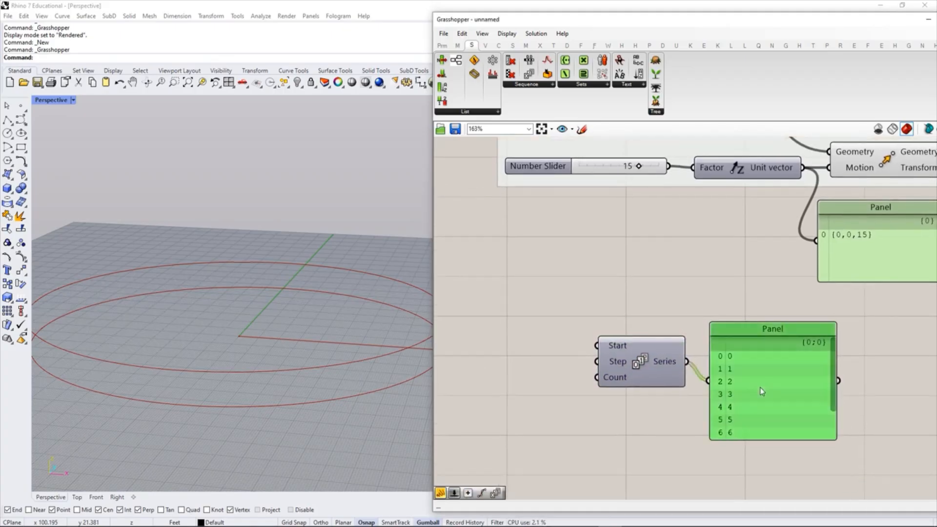
{"action": "left_click_drag", "start_coordinate": [759, 387], "coordinate": [765, 376]}
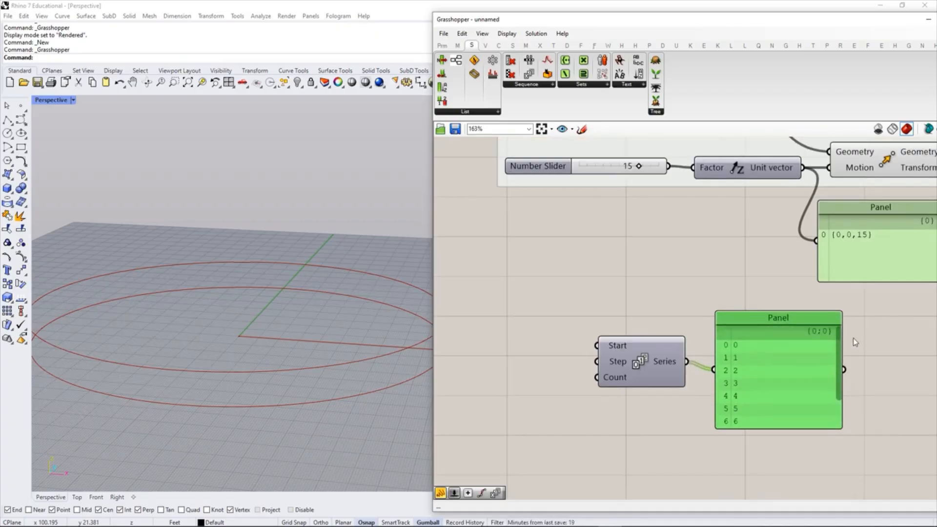
{"action": "left_click", "coordinate": [720, 444]}
{"action": "scroll", "coordinate": [719, 441], "scroll_direction": "up", "scroll_amount": 2}
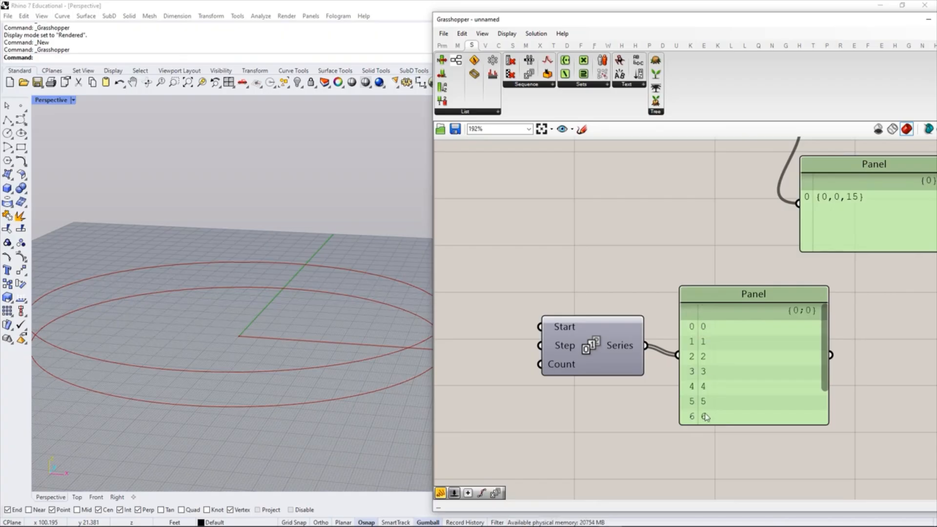
Step: Create a one-decimal number slider from 0 to 10.0 set to 5.0 and wire it into the Series Start input
{"action": "right_click_drag", "start_coordinate": [672, 351], "coordinate": [707, 358]}
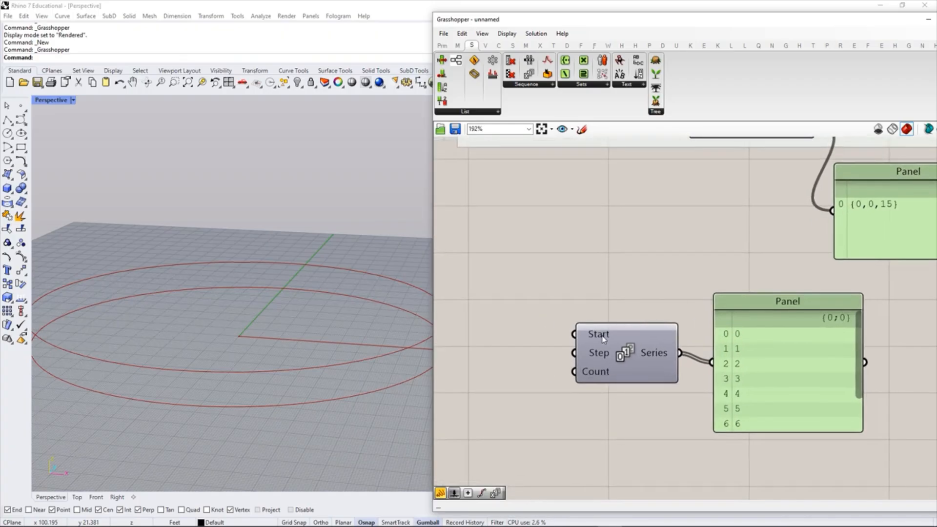
{"action": "right_click_drag", "start_coordinate": [674, 328], "coordinate": [737, 319]}
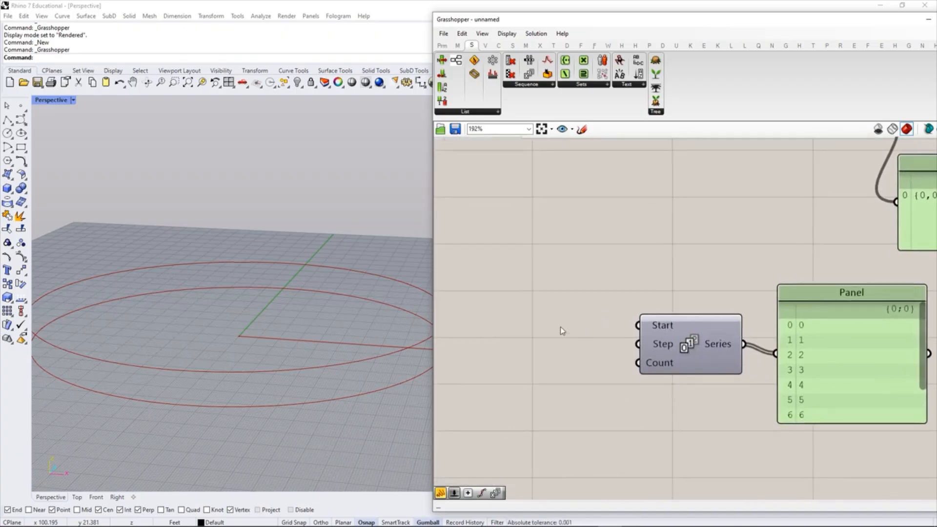
{"action": "double_click", "coordinate": [561, 332]}
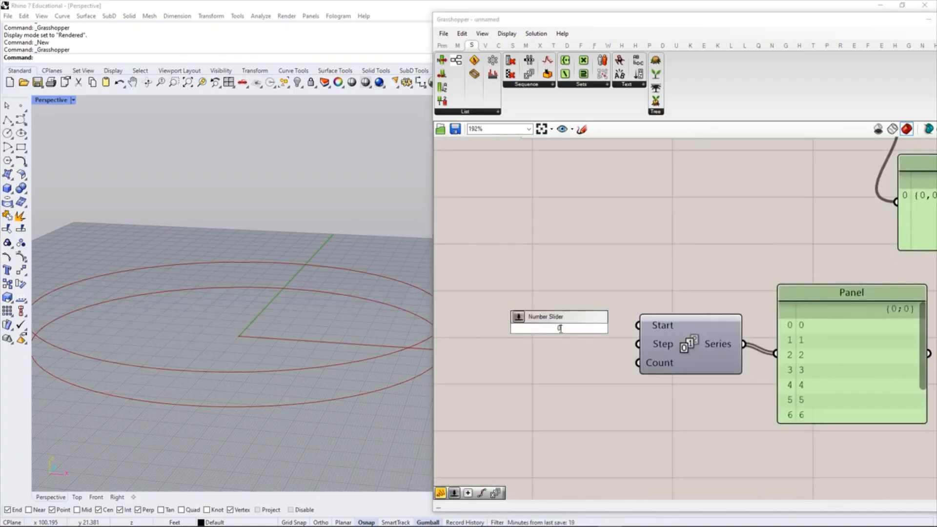
{"action": "type", "text": "0<5<10.0"}
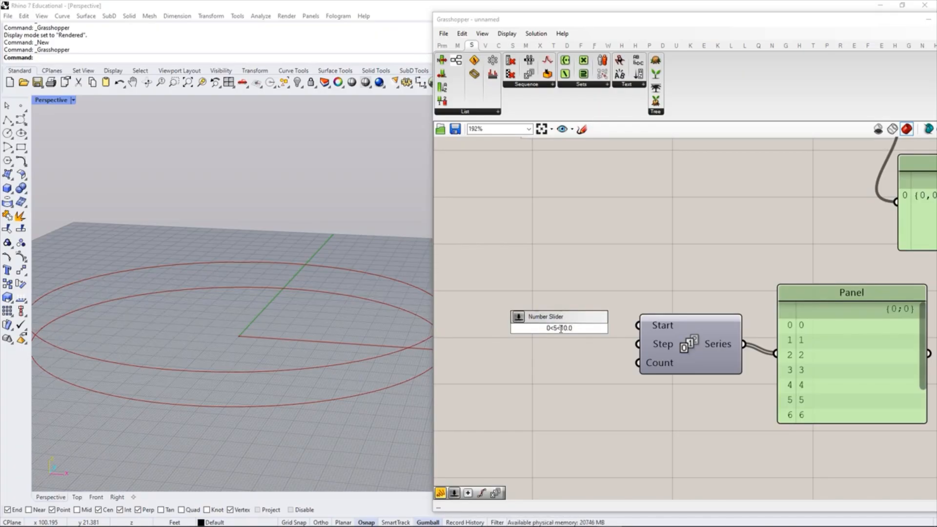
{"action": "key", "text": "Return"}
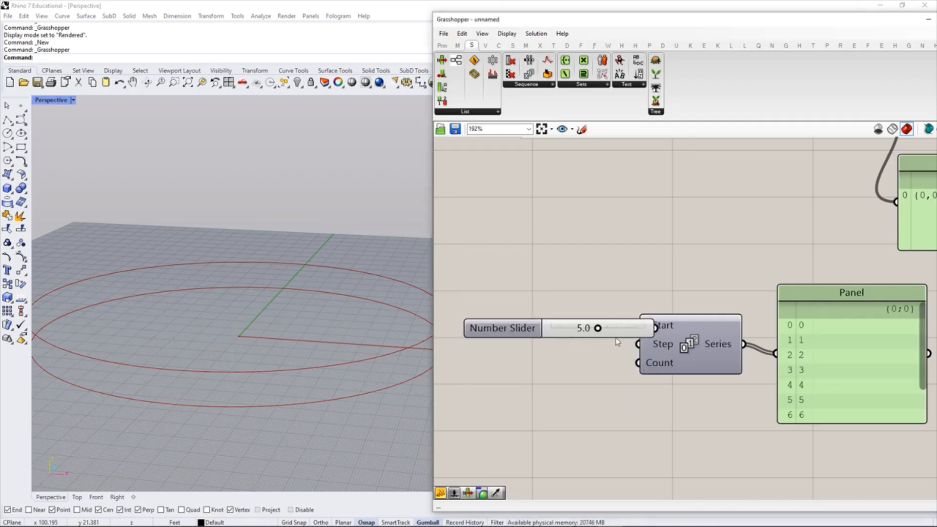
{"action": "left_click", "coordinate": [605, 364]}
{"action": "left_click_drag", "start_coordinate": [616, 327], "coordinate": [637, 325]}
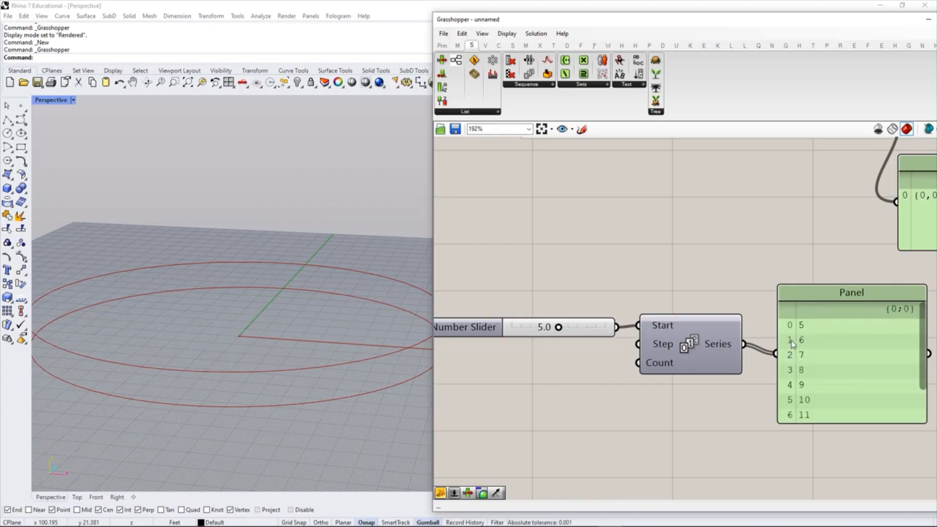
Step: Set the Series Start slider to 3.6 and heighten the Panel to fit the whole number list
{"action": "left_click_drag", "start_coordinate": [558, 328], "coordinate": [547, 350]}
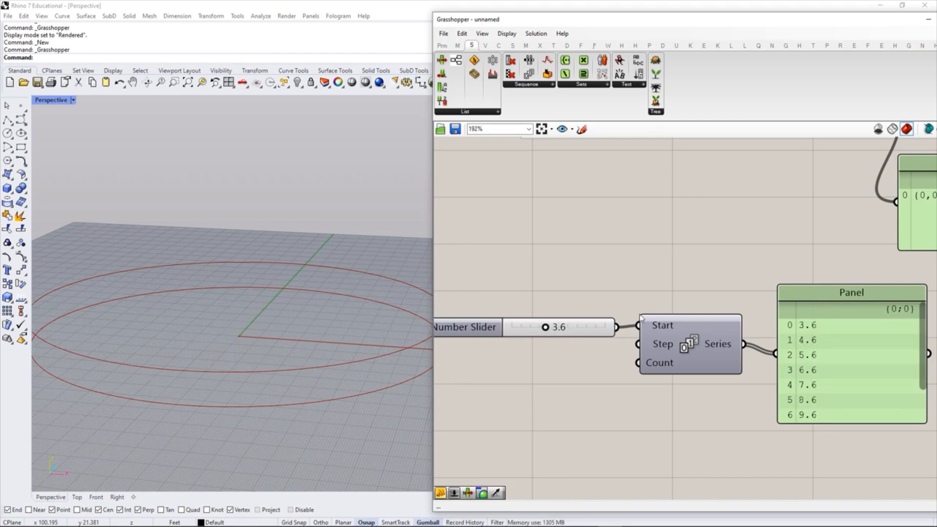
{"action": "left_click_drag", "start_coordinate": [831, 419], "coordinate": [842, 483]}
{"action": "right_click_drag", "start_coordinate": [878, 446], "coordinate": [856, 416]}
{"action": "right_click_drag", "start_coordinate": [673, 321], "coordinate": [703, 322]}
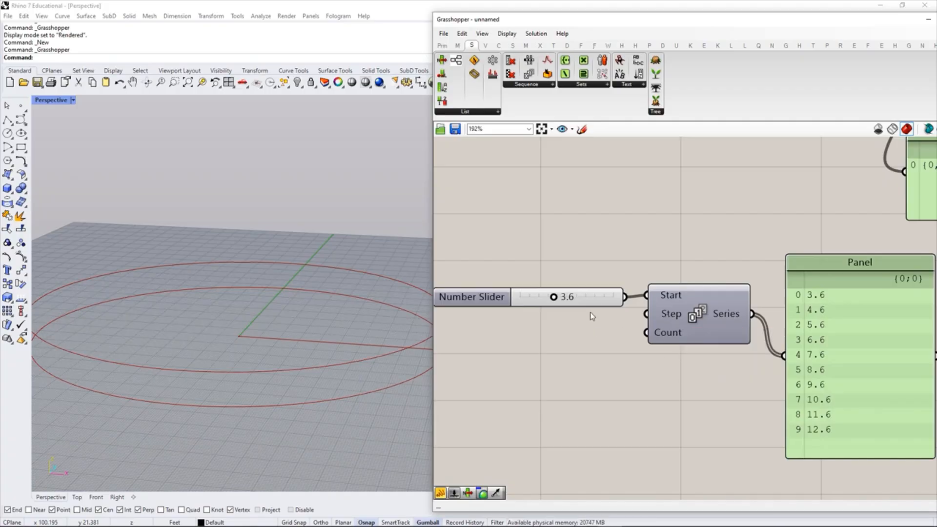
Step: Duplicate the Start slider below itself, set the copy to 2.0, and wire it into the Series Step input
{"action": "left_click", "coordinate": [587, 298]}
{"action": "key", "text": "ctrl+c"}
{"action": "key", "text": "ctrl+v"}
{"action": "left_click_drag", "start_coordinate": [584, 301], "coordinate": [539, 322]}
{"action": "left_click", "coordinate": [551, 334]}
{"action": "left_click_drag", "start_coordinate": [629, 325], "coordinate": [646, 314]}
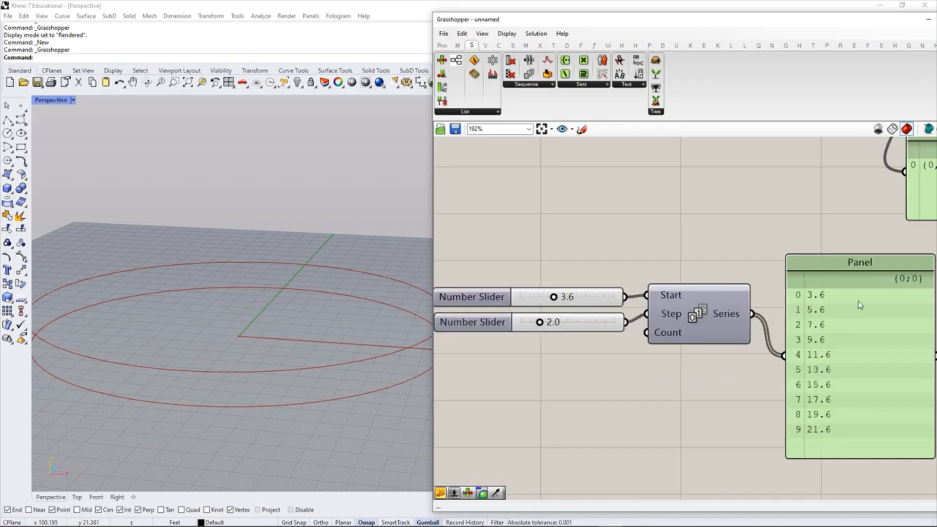
Step: Set the Series Start slider to 4.9
{"action": "left_click", "coordinate": [591, 299]}
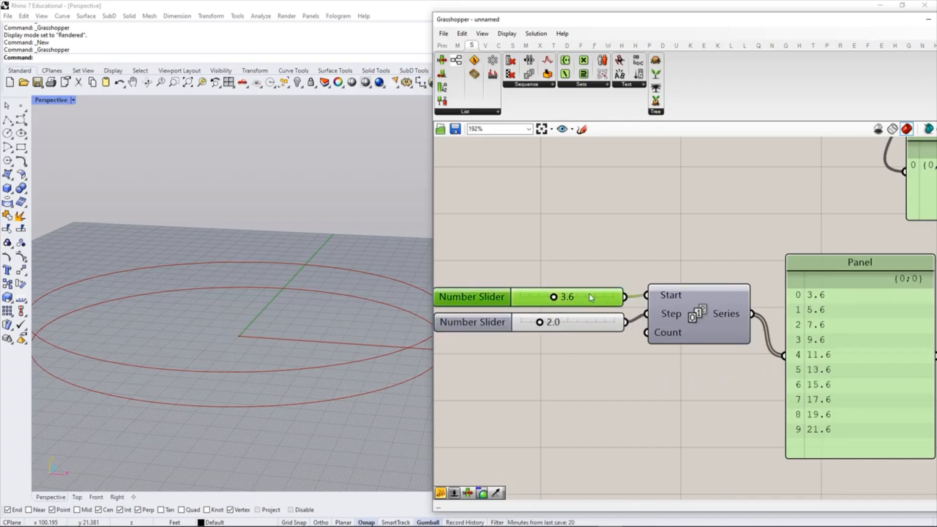
{"action": "left_click_drag", "start_coordinate": [553, 296], "coordinate": [566, 295]}
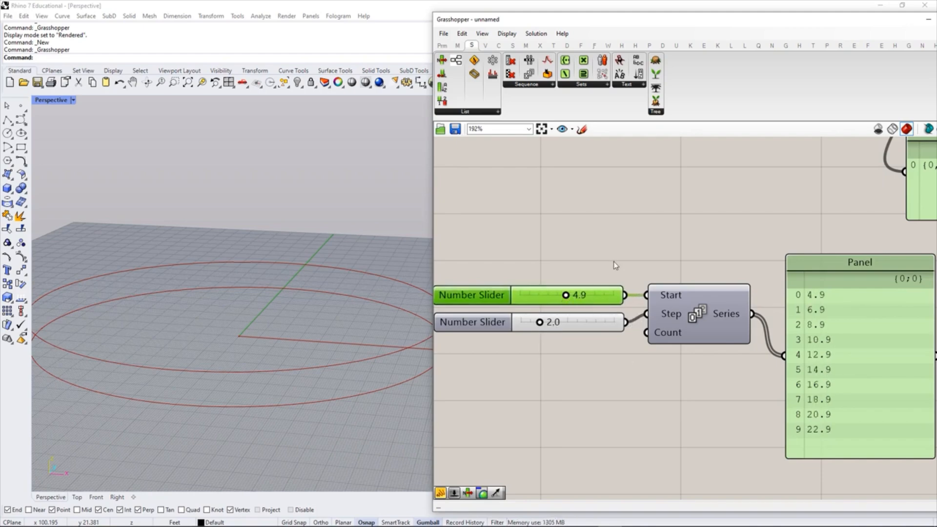
{"action": "left_click", "coordinate": [614, 263]}
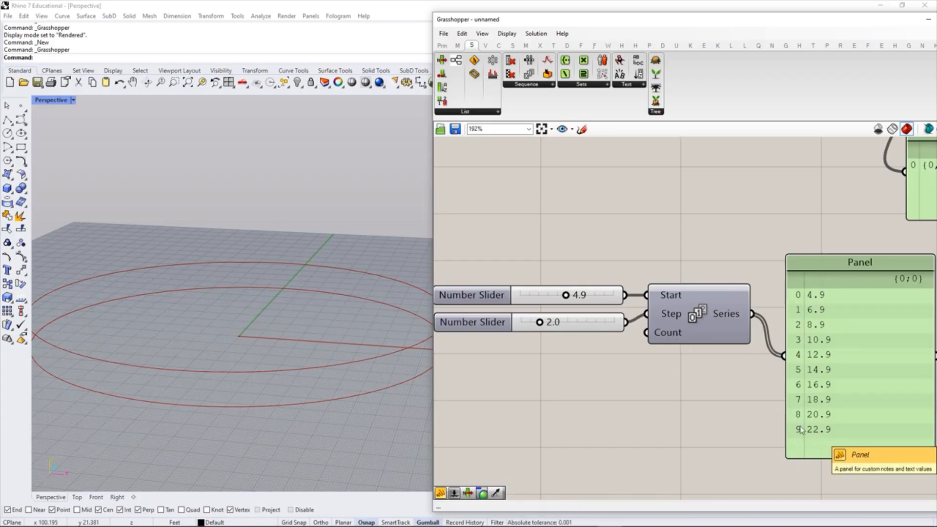
Step: Create an integer number slider with a minimum of 1, wire it into the Series Count input, and set it to 10
{"action": "double_click", "coordinate": [574, 364]}
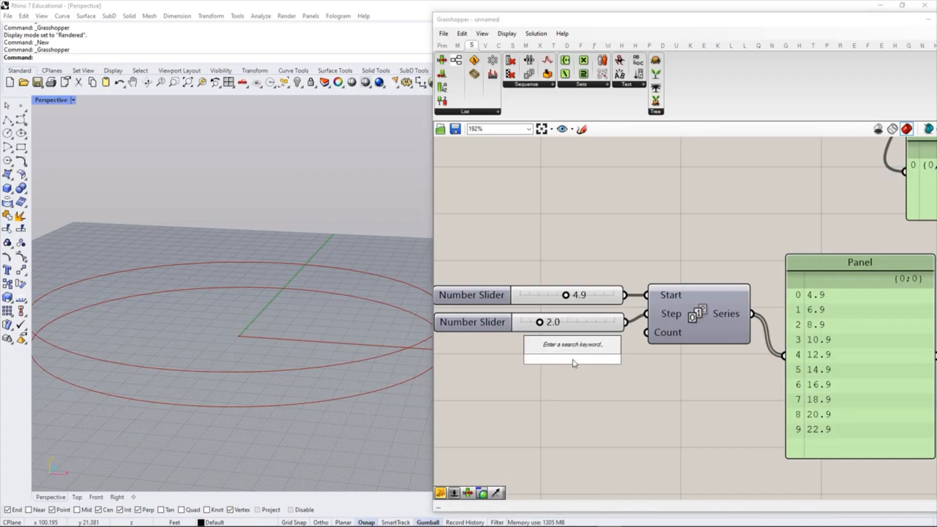
{"action": "type", "text": "1<2"}
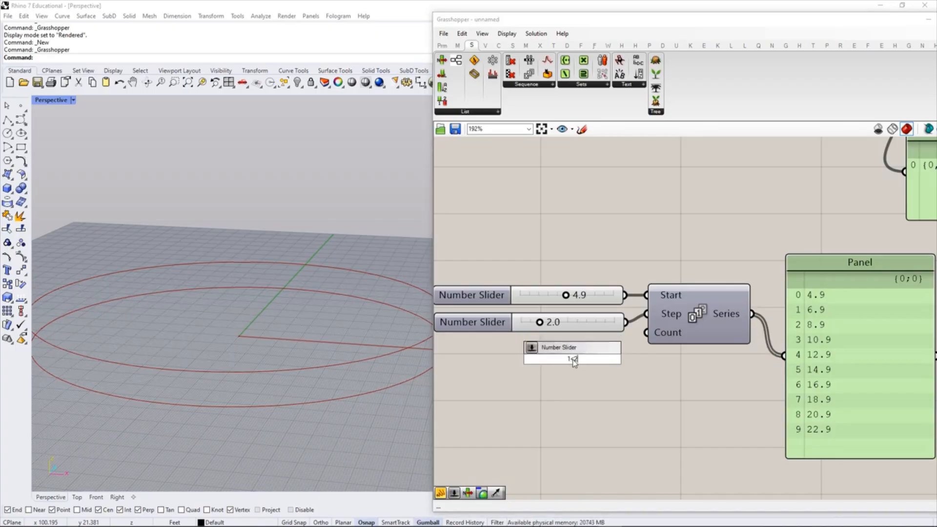
{"action": "key", "text": "Return"}
{"action": "left_click_drag", "start_coordinate": [515, 359], "coordinate": [474, 359]}
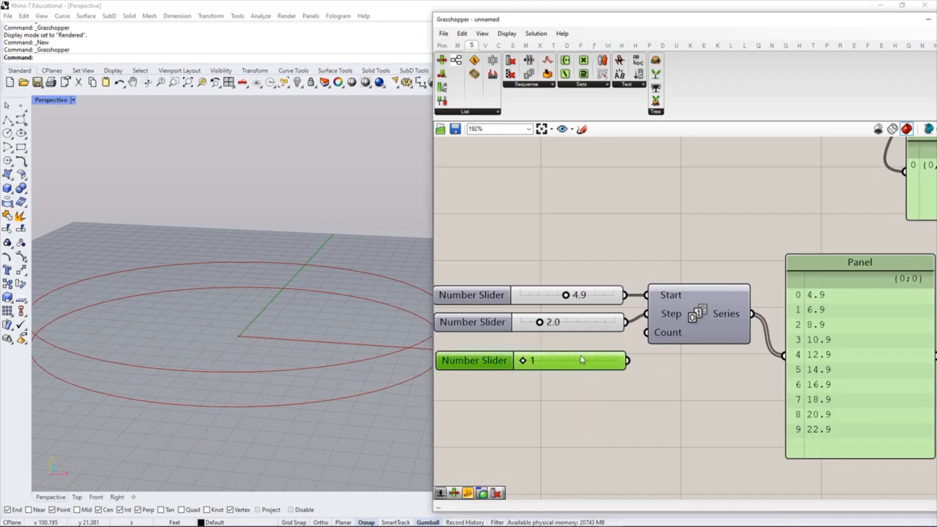
{"action": "left_click_drag", "start_coordinate": [628, 359], "coordinate": [646, 332]}
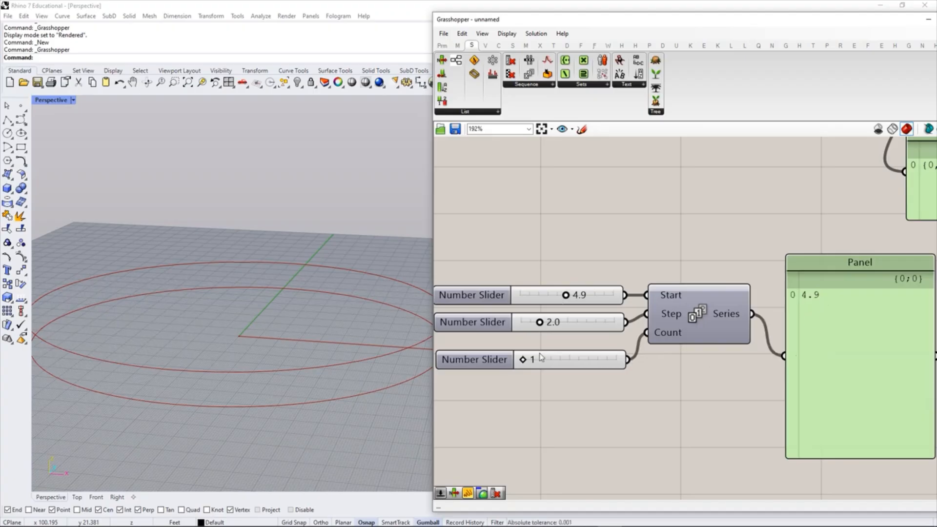
{"action": "left_click_drag", "start_coordinate": [524, 360], "coordinate": [568, 363]}
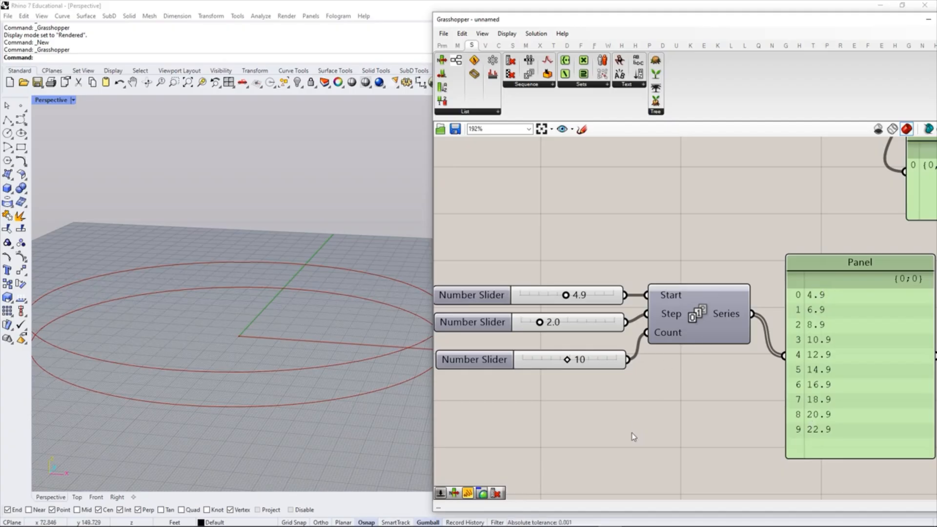
Step: Widen the Grasshopper window so the three sliders, the Series component and its Panel are all fully in view
{"action": "right_click_drag", "start_coordinate": [672, 405], "coordinate": [656, 405]}
{"action": "left_click_drag", "start_coordinate": [434, 396], "coordinate": [375, 396]}
{"action": "right_click_drag", "start_coordinate": [492, 392], "coordinate": [526, 393]}
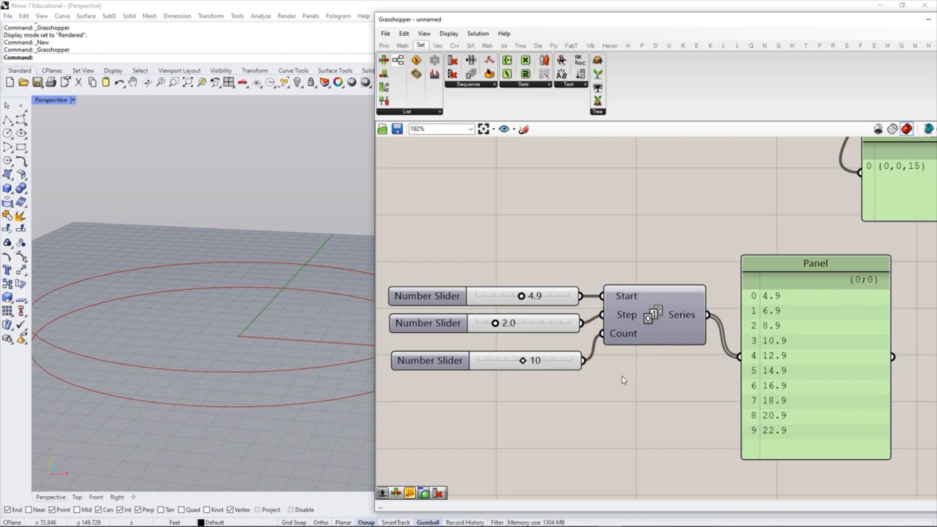
Step: Move the Series component with its sliders up beneath the MOVE FLOOR UP group and place its Panel below the vector Panel
{"action": "scroll", "coordinate": [622, 348], "scroll_direction": "down", "scroll_amount": 3}
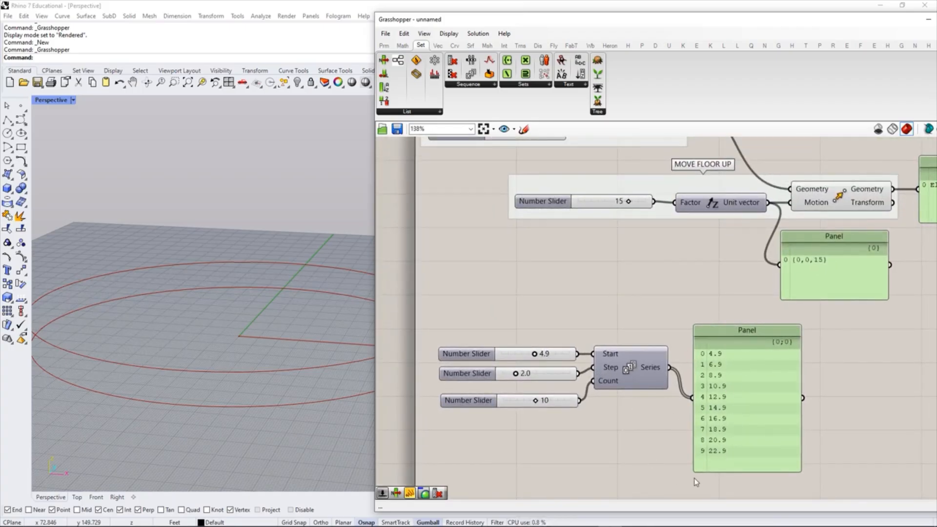
{"action": "left_click_drag", "start_coordinate": [733, 483], "coordinate": [432, 327]}
{"action": "left_click_drag", "start_coordinate": [630, 367], "coordinate": [689, 298]}
{"action": "left_click", "coordinate": [674, 330]}
{"action": "right_click_drag", "start_coordinate": [673, 331], "coordinate": [641, 358]}
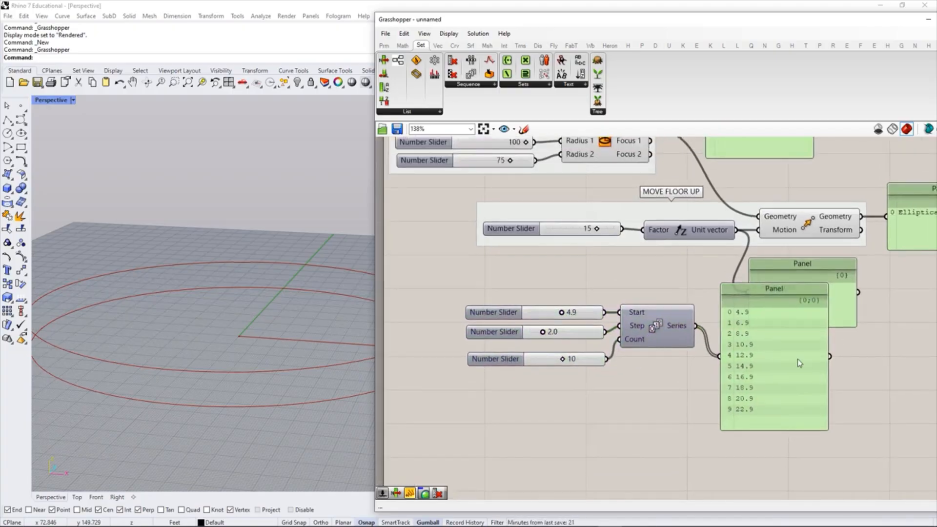
{"action": "left_click_drag", "start_coordinate": [797, 359], "coordinate": [811, 430]}
{"action": "left_click", "coordinate": [702, 425]}
{"action": "right_click_drag", "start_coordinate": [605, 370], "coordinate": [596, 386]}
{"action": "scroll", "coordinate": [555, 339], "scroll_direction": "up", "scroll_amount": 1}
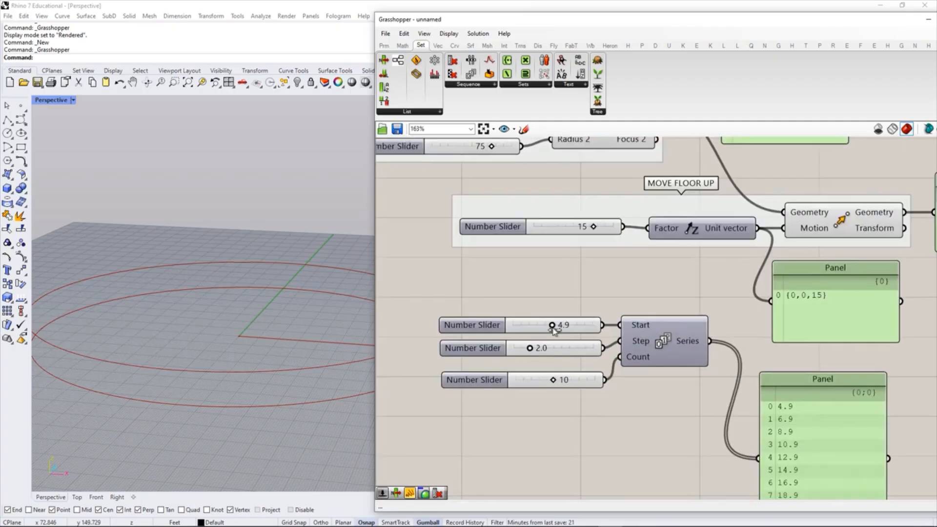
Step: Set the Series Start slider to 0.0 and remove the floor-height slider of 15 from the MOVE FLOOR UP group
{"action": "left_click_drag", "start_coordinate": [552, 326], "coordinate": [510, 339]}
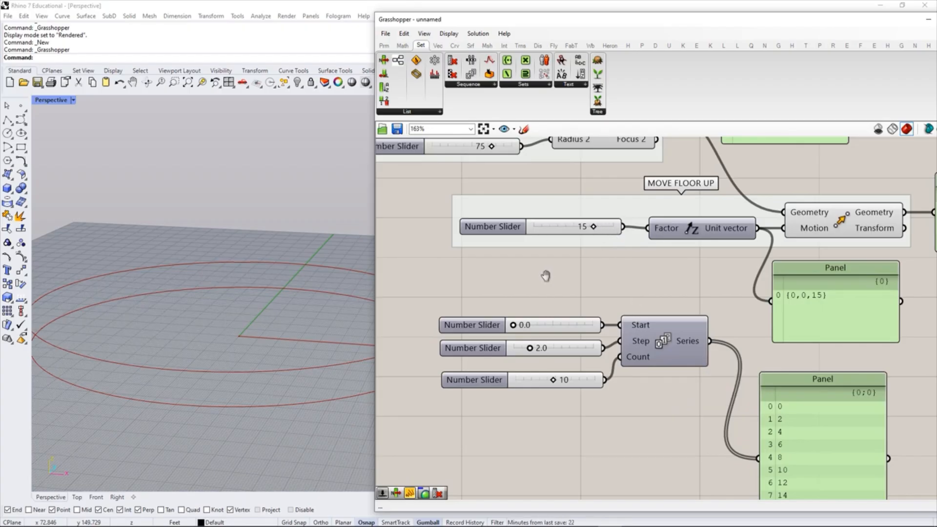
{"action": "scroll", "coordinate": [543, 278], "scroll_direction": "up", "scroll_amount": 2}
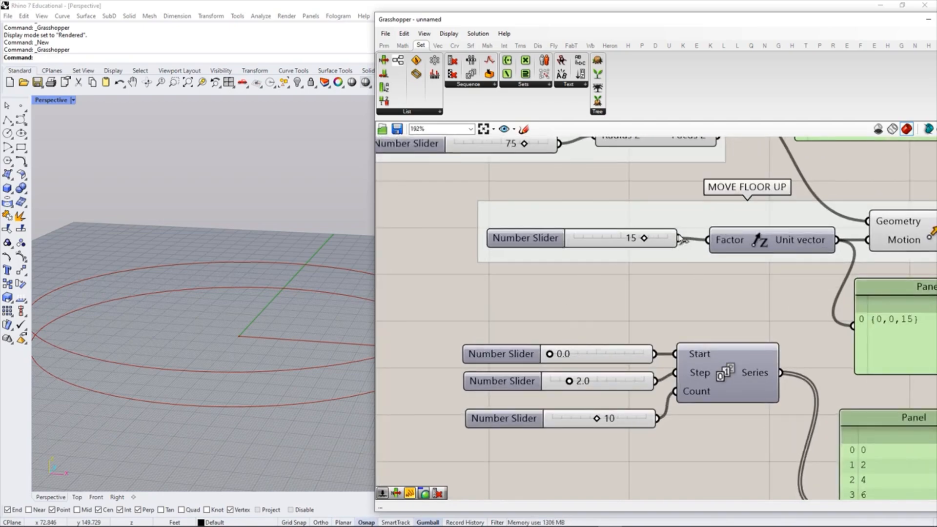
{"action": "left_click", "coordinate": [566, 235]}
{"action": "right_click", "coordinate": [567, 215]}
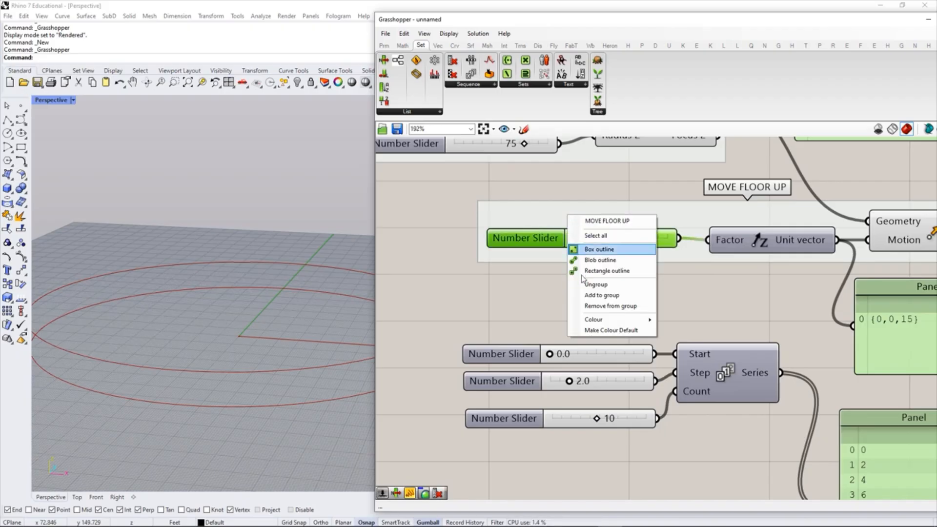
{"action": "left_click", "coordinate": [584, 305]}
Step: Delete the 2.0 Step slider and put the floor-height slider of 15 in its place, wired into the Series Step input
{"action": "left_click_drag", "start_coordinate": [601, 247], "coordinate": [567, 304]}
{"action": "left_click", "coordinate": [602, 385]}
{"action": "key", "text": "Delete"}
{"action": "left_click_drag", "start_coordinate": [643, 294], "coordinate": [618, 359]}
{"action": "left_click_drag", "start_coordinate": [615, 295], "coordinate": [676, 375]}
{"action": "left_click", "coordinate": [633, 341]}
{"action": "left_click_drag", "start_coordinate": [584, 381], "coordinate": [591, 387]}
{"action": "left_click", "coordinate": [698, 435]}
{"action": "right_click_drag", "start_coordinate": [702, 383], "coordinate": [690, 376]}
{"action": "scroll", "coordinate": [689, 376], "scroll_direction": "down", "scroll_amount": 2}
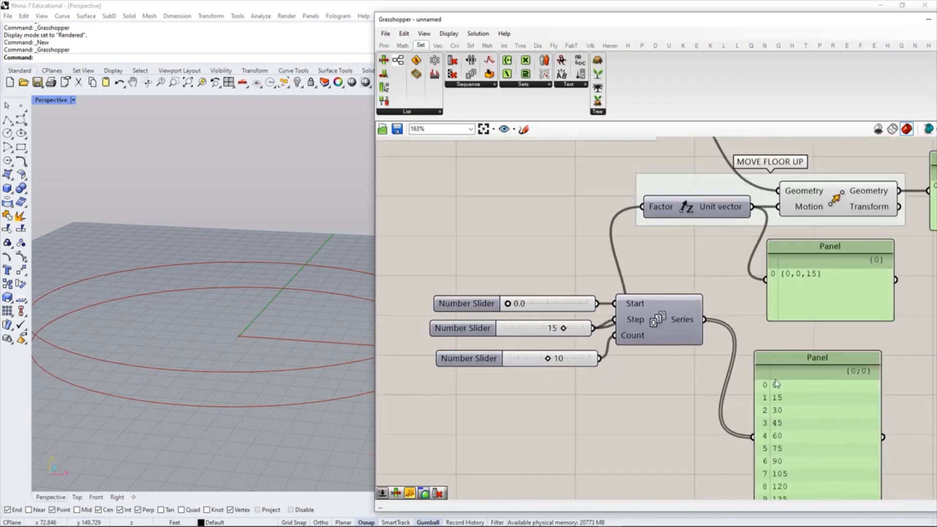
Step: Move the slider of 15 above the Start slider to separate its two outgoing wires
{"action": "right_click_drag", "start_coordinate": [588, 387], "coordinate": [610, 404]}
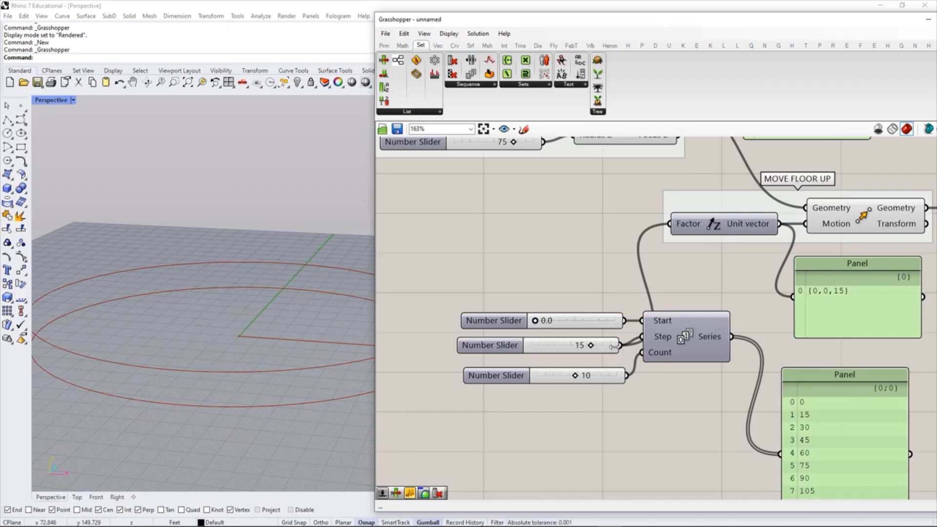
{"action": "left_click_drag", "start_coordinate": [603, 347], "coordinate": [599, 292]}
{"action": "left_click", "coordinate": [633, 256]}
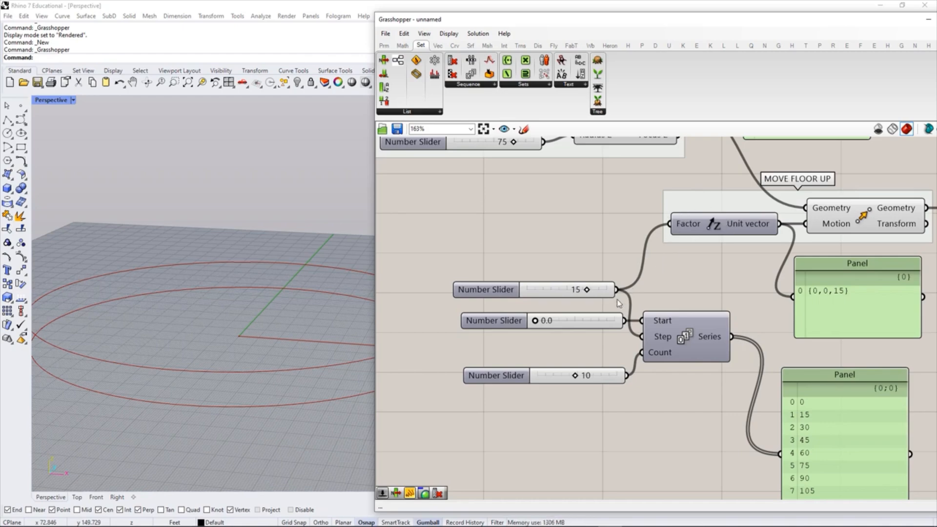
Step: Disconnect the slider of 15 from the Unit Z Factor input and wire it back in
{"action": "right_click", "coordinate": [688, 224]}
{"action": "mouse_move", "coordinate": [709, 255]}
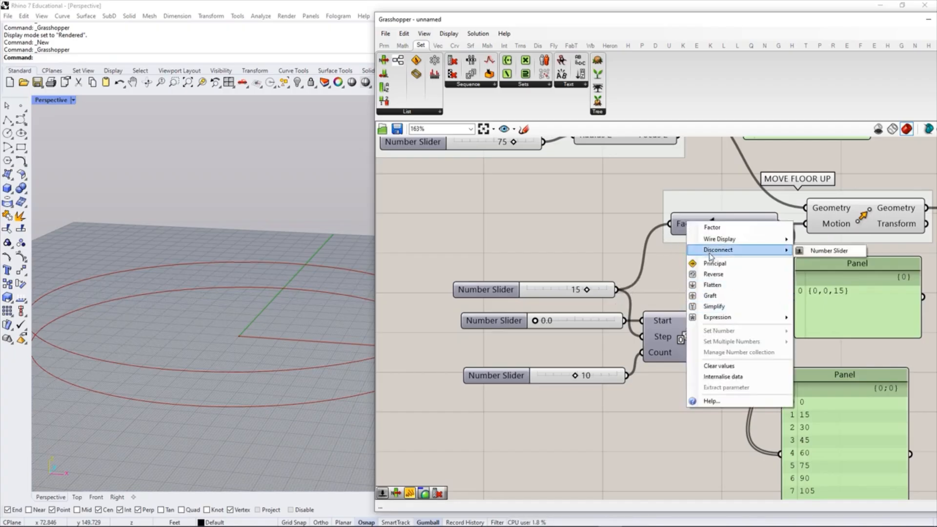
{"action": "left_click", "coordinate": [829, 250]}
{"action": "left_click_drag", "start_coordinate": [623, 292], "coordinate": [669, 224]}
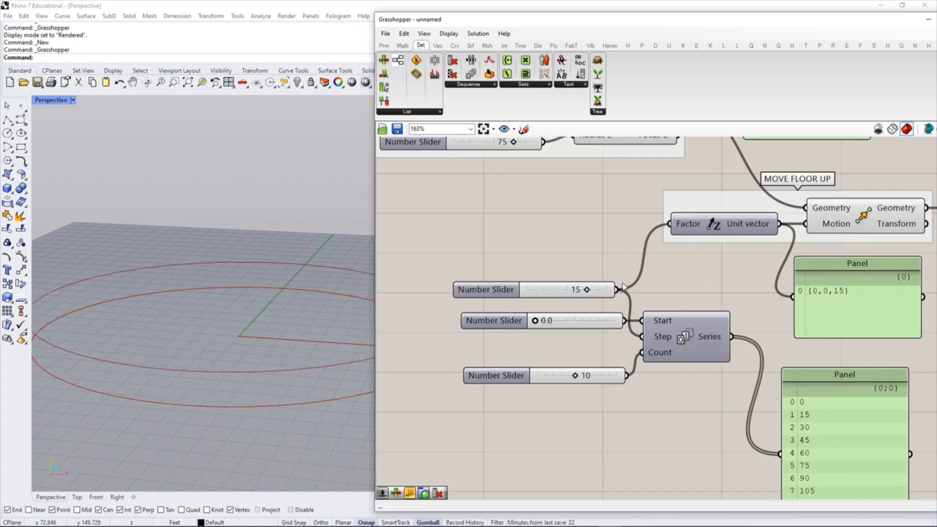
Step: Remove the wire from the slider of 15 to the Unit Z Factor input and place the slider between the Start and Count sliders
{"action": "left_click_drag", "start_coordinate": [617, 290], "coordinate": [669, 224], "text": "ctrl"}
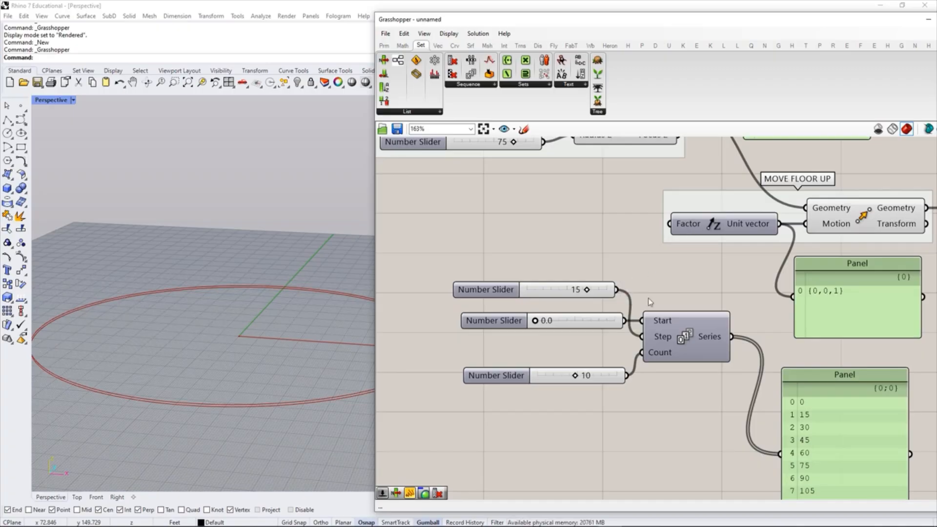
{"action": "left_click_drag", "start_coordinate": [558, 296], "coordinate": [567, 353]}
{"action": "left_click", "coordinate": [596, 419]}
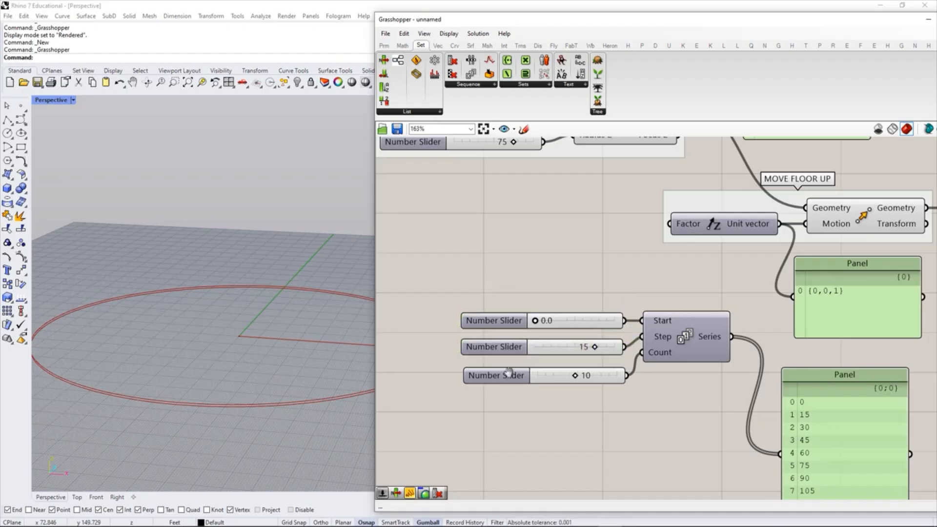
Step: Rename the Series Start slider "Height of the First Floor" and shift it clear of the Series component
{"action": "right_click_drag", "start_coordinate": [479, 372], "coordinate": [499, 361]}
{"action": "scroll", "coordinate": [501, 364], "scroll_direction": "up", "scroll_amount": 1}
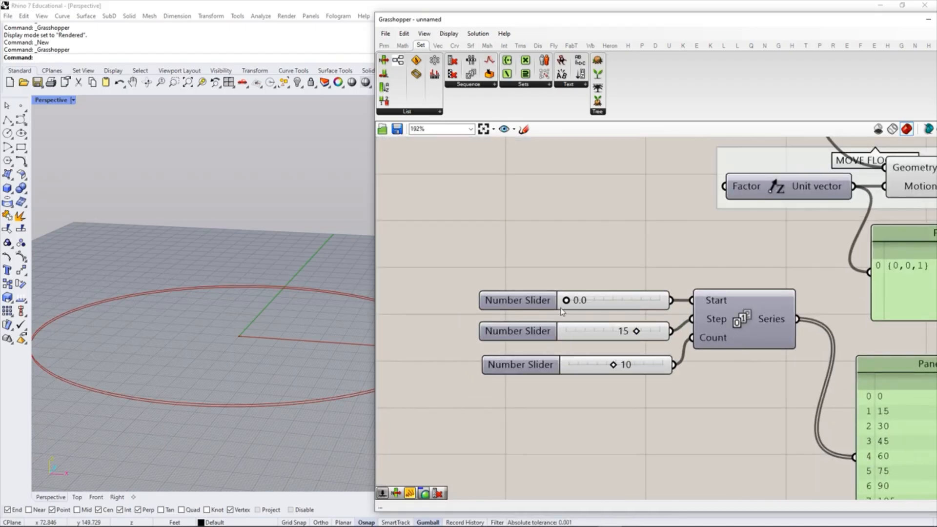
{"action": "scroll", "coordinate": [569, 339], "scroll_direction": "up", "scroll_amount": 1}
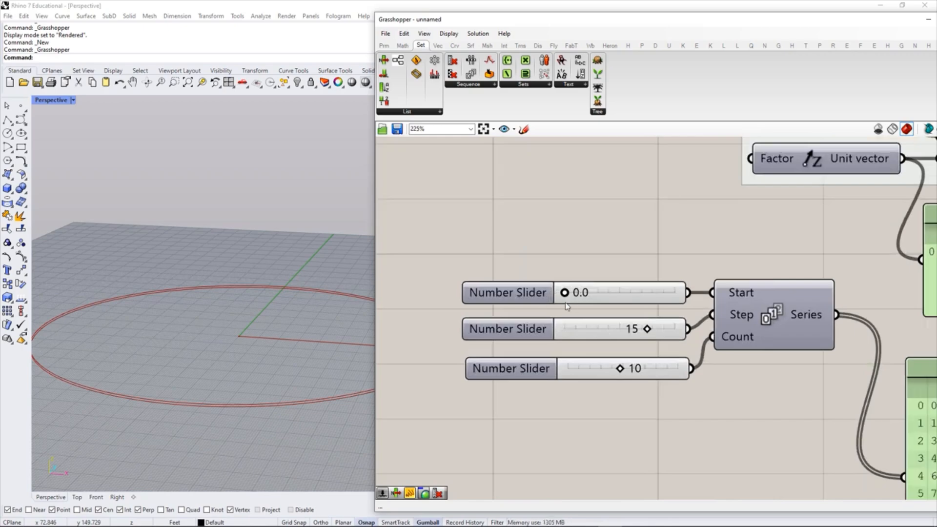
{"action": "right_click", "coordinate": [592, 294]}
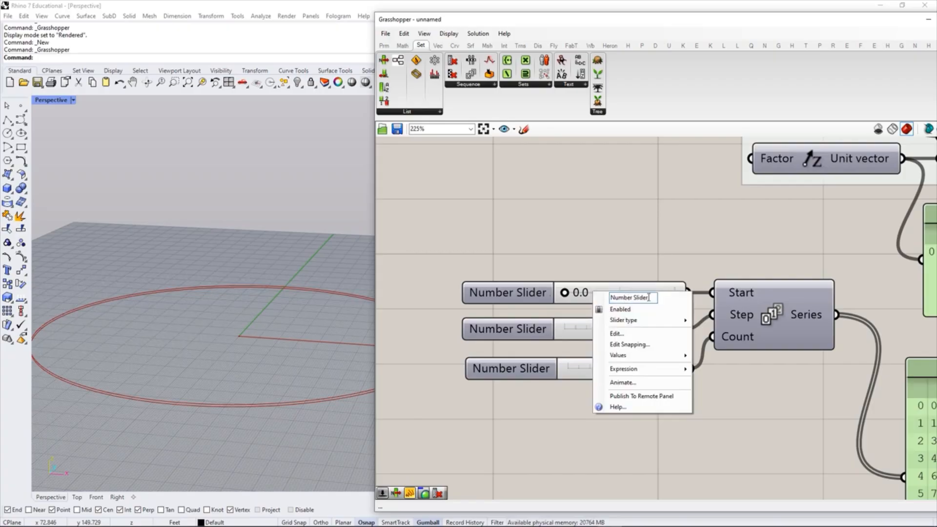
{"action": "left_click_drag", "start_coordinate": [650, 299], "coordinate": [602, 305]}
{"action": "type", "text": "hEIGHT"}
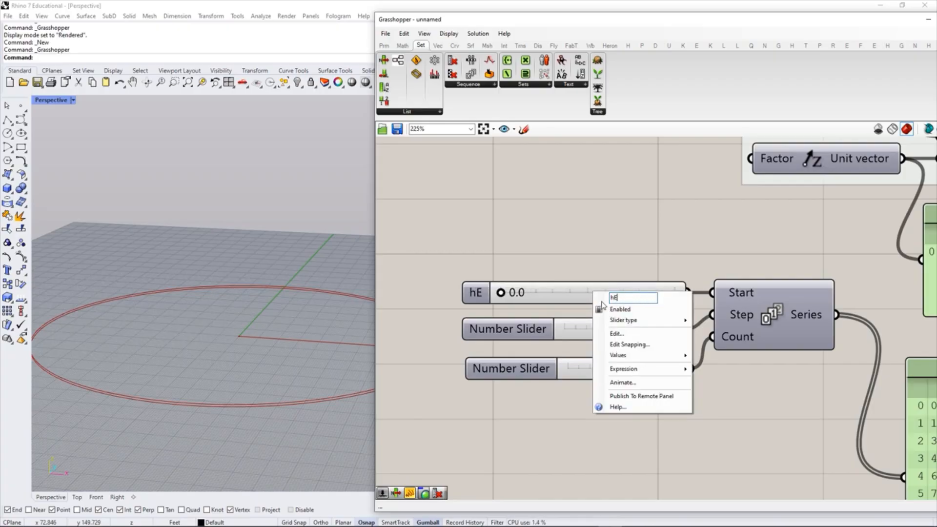
{"action": "key", "text": "BackSpace"}
{"action": "key", "text": "BackSpace"}
{"action": "key", "text": "BackSpace"}
{"action": "key", "text": "BackSpace"}
{"action": "key", "text": "BackSpace"}
{"action": "key", "text": "BackSpace"}
{"action": "type", "text": "Height of the"}
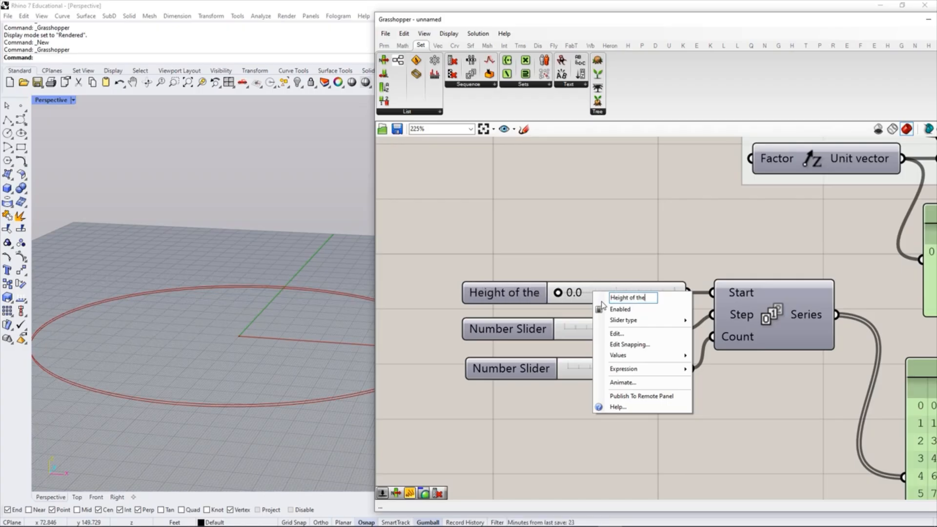
{"action": "type", "text": " First"}
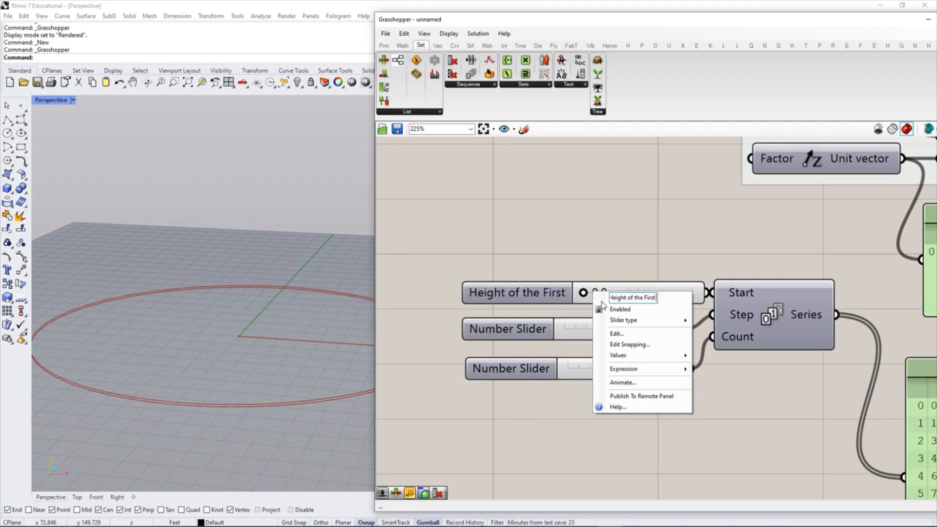
{"action": "type", "text": " Floor"}
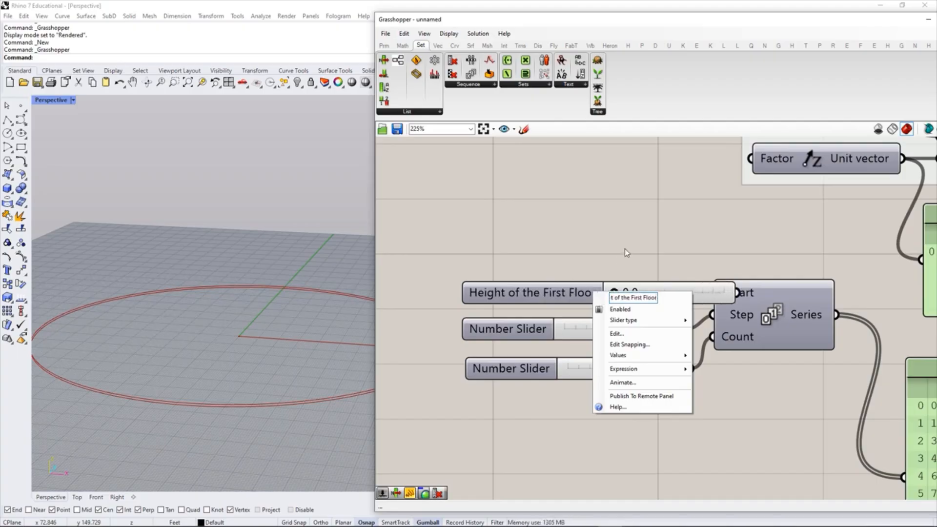
{"action": "key", "text": "Return"}
{"action": "left_click_drag", "start_coordinate": [689, 291], "coordinate": [632, 300]}
{"action": "left_click", "coordinate": [660, 267]}
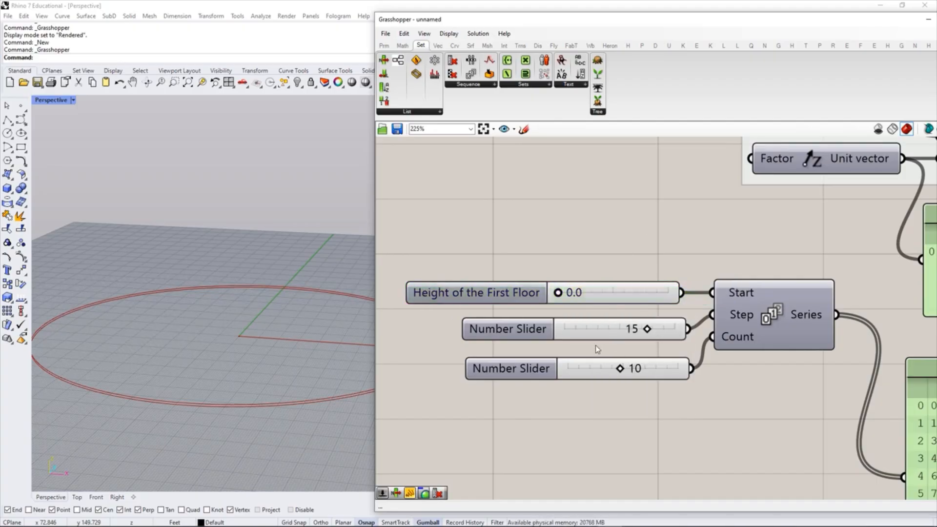
Step: Rename the Series Step slider "Floor to Ceiling Height" and align it beneath the Start slider
{"action": "right_click", "coordinate": [577, 331]}
{"action": "left_click_drag", "start_coordinate": [633, 337], "coordinate": [556, 340]}
{"action": "type", "text": "Flo"}
{"action": "type", "text": "or to Cei"}
{"action": "type", "text": "ling Heigh"}
{"action": "type", "text": "t"}
{"action": "key", "text": "Return"}
{"action": "right_click_drag", "start_coordinate": [640, 339], "coordinate": [662, 338]}
{"action": "left_click_drag", "start_coordinate": [663, 338], "coordinate": [610, 333]}
{"action": "left_click", "coordinate": [640, 265]}
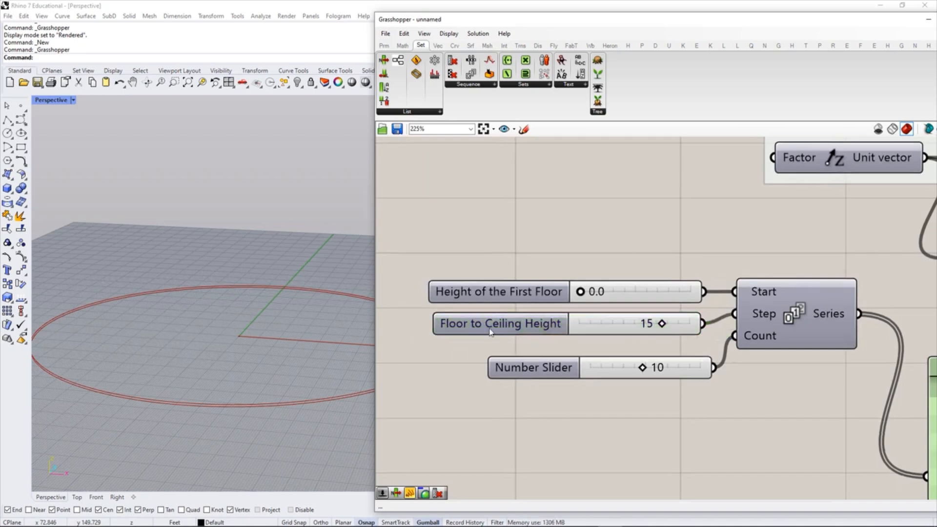
Step: Give the Series Count slider a maximum of 100 and a value of 56, and shift it beneath the Floor to Ceiling Height slider
{"action": "scroll", "coordinate": [616, 305], "scroll_direction": "down", "scroll_amount": 2}
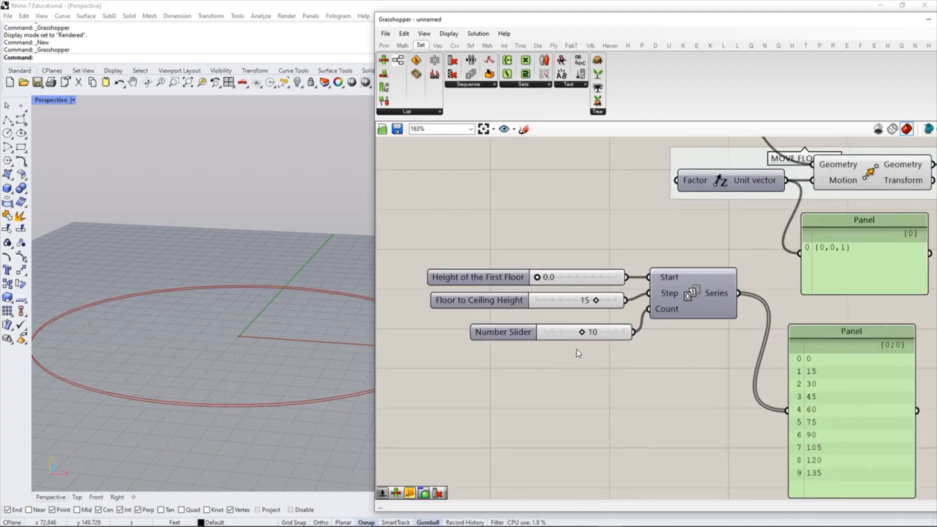
{"action": "left_click_drag", "start_coordinate": [582, 332], "coordinate": [606, 349]}
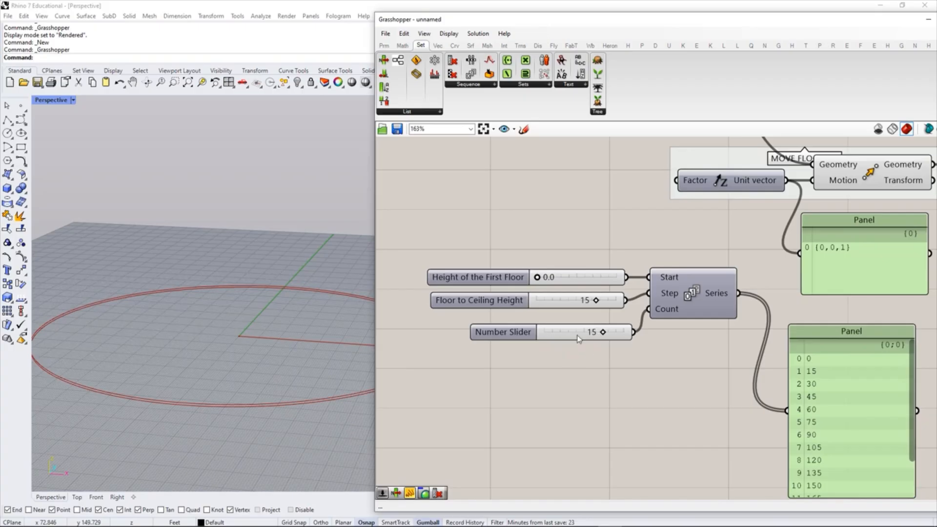
{"action": "scroll", "coordinate": [546, 356], "scroll_direction": "up", "scroll_amount": 2}
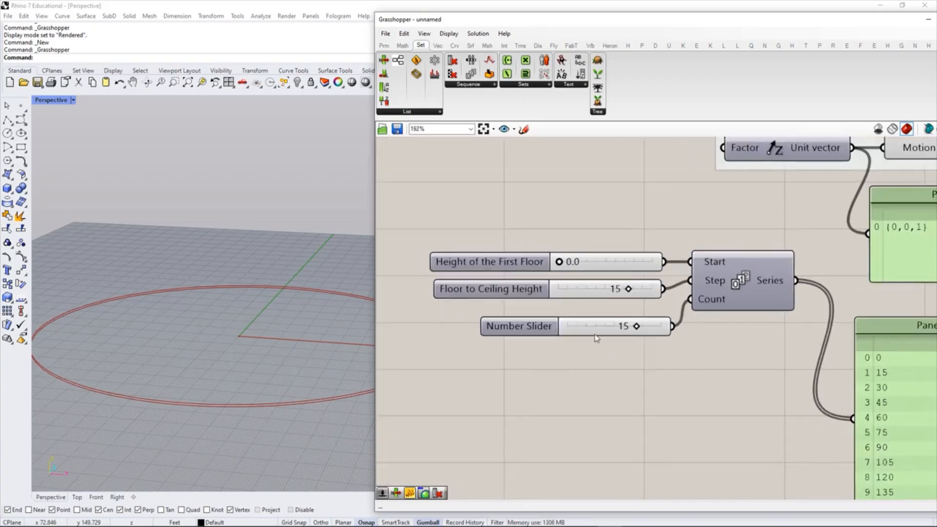
{"action": "right_click", "coordinate": [592, 329]}
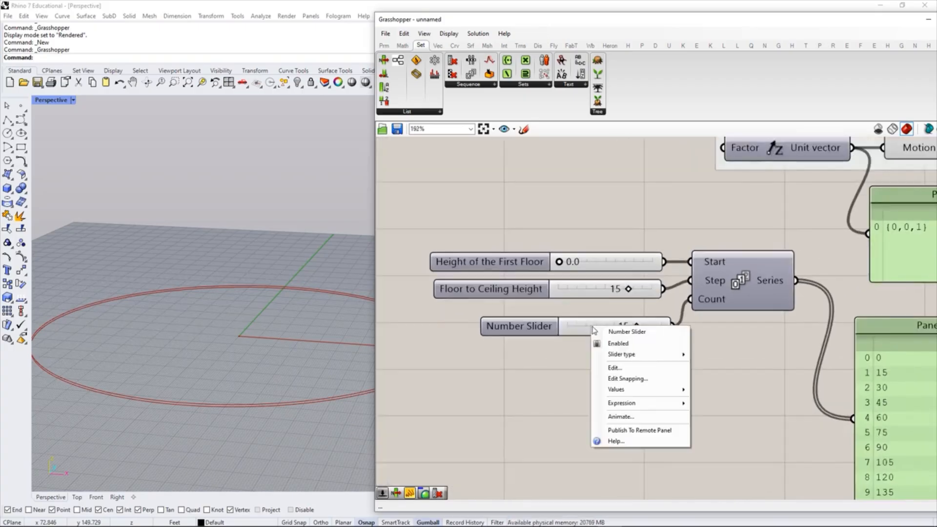
{"action": "mouse_move", "coordinate": [612, 393]}
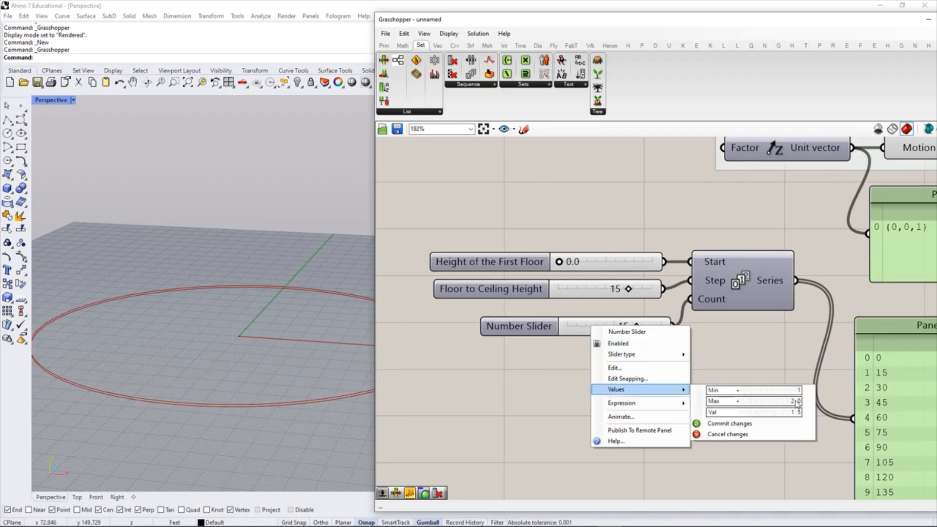
{"action": "left_click", "coordinate": [778, 405]}
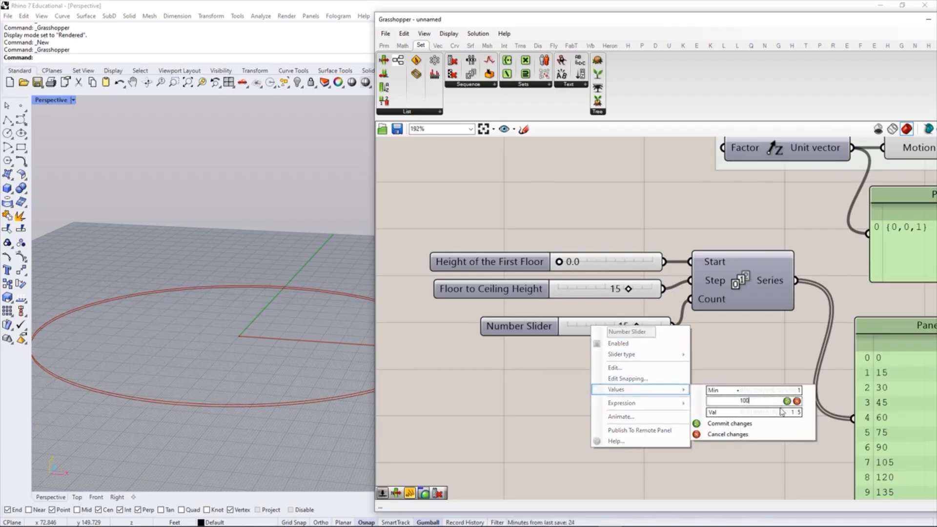
{"action": "left_click", "coordinate": [787, 401]}
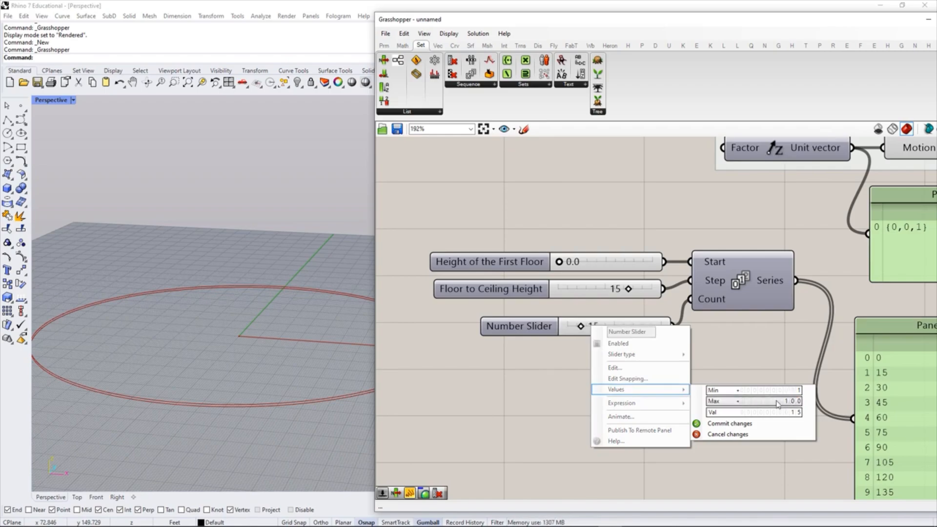
{"action": "left_click", "coordinate": [776, 413]}
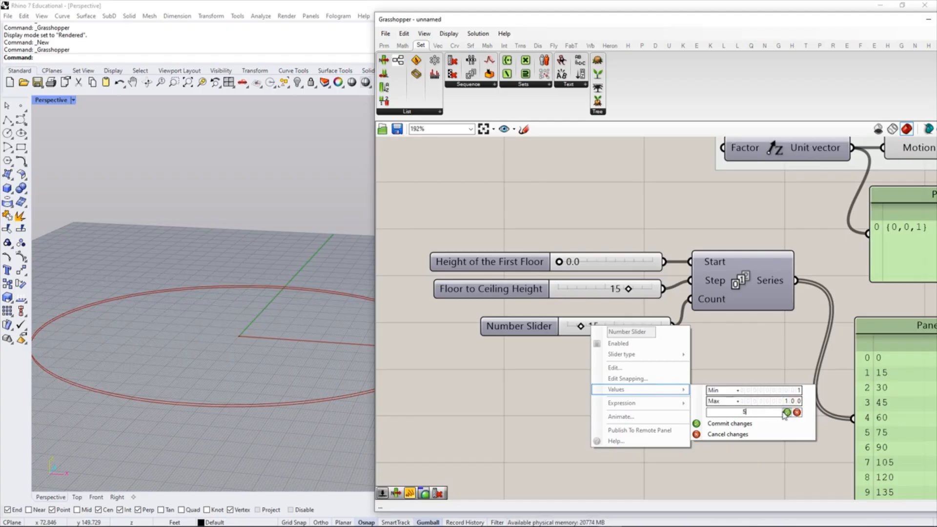
{"action": "type", "text": "56"}
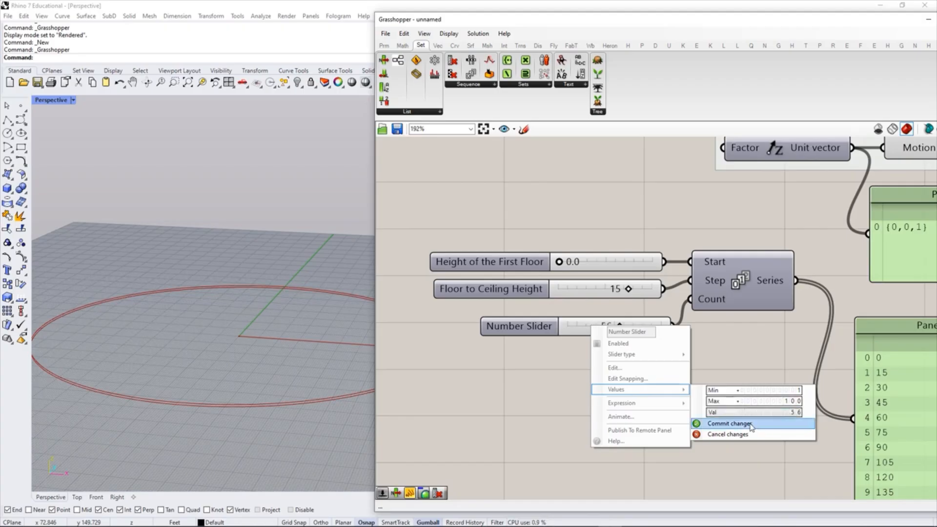
{"action": "left_click", "coordinate": [751, 423]}
{"action": "left_click", "coordinate": [599, 326]}
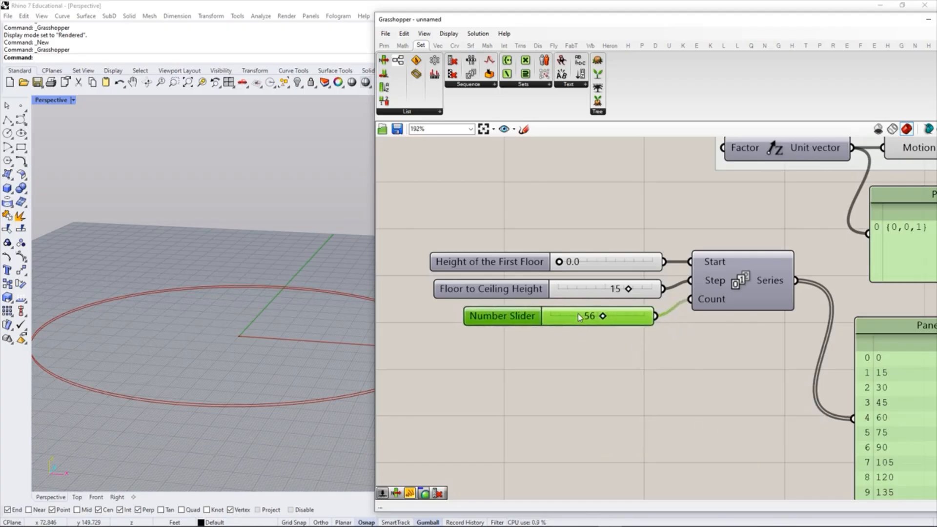
Step: Enlarge the Series output panel and read through its list of floor heights down to the last entry
{"action": "right_click_drag", "start_coordinate": [728, 347], "coordinate": [630, 296]}
{"action": "scroll", "coordinate": [629, 297], "scroll_direction": "down", "scroll_amount": 1}
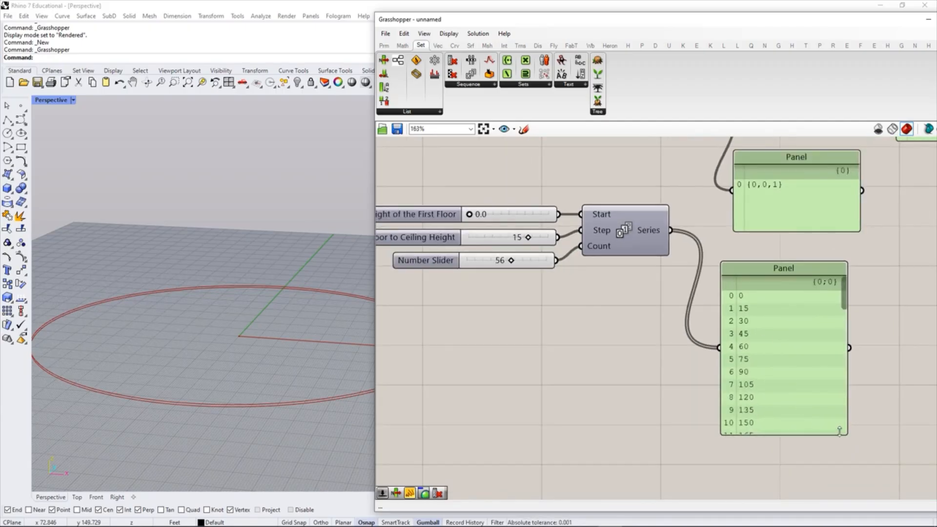
{"action": "left_click_drag", "start_coordinate": [848, 434], "coordinate": [858, 465]}
{"action": "left_click_drag", "start_coordinate": [854, 300], "coordinate": [873, 452]}
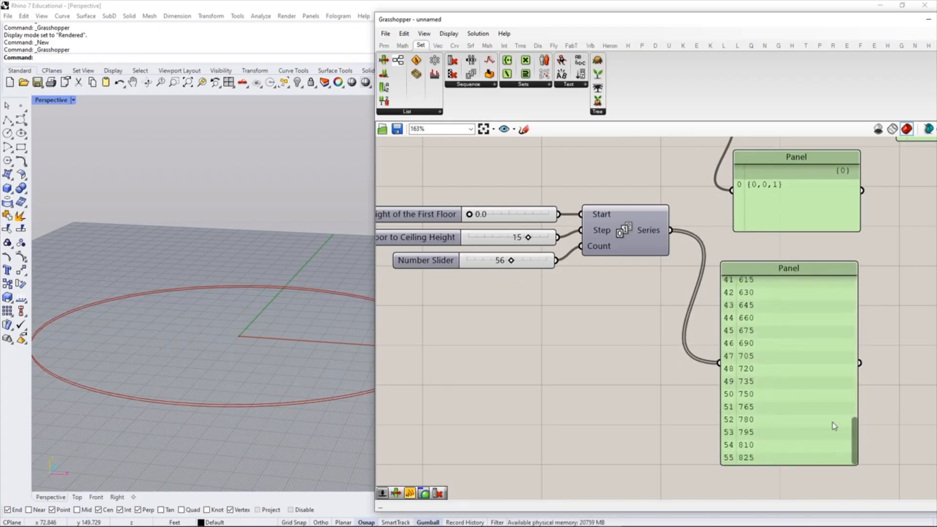
{"action": "left_click_drag", "start_coordinate": [855, 438], "coordinate": [818, 314]}
Step: Nudge the Count slider closer under the Floor to Ceiling Height slider and shift the Series with its sliders away from the panel
{"action": "right_click_drag", "start_coordinate": [550, 343], "coordinate": [591, 372]}
{"action": "left_click_drag", "start_coordinate": [570, 338], "coordinate": [569, 335]}
{"action": "left_click", "coordinate": [579, 359]}
{"action": "right_click_drag", "start_coordinate": [713, 315], "coordinate": [732, 376]}
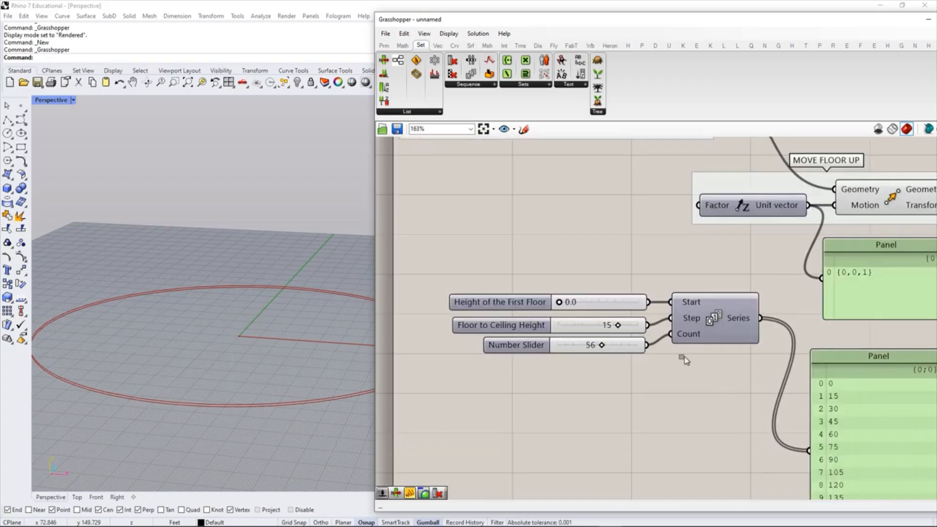
{"action": "left_click_drag", "start_coordinate": [731, 383], "coordinate": [554, 278]}
{"action": "left_click_drag", "start_coordinate": [676, 322], "coordinate": [595, 324]}
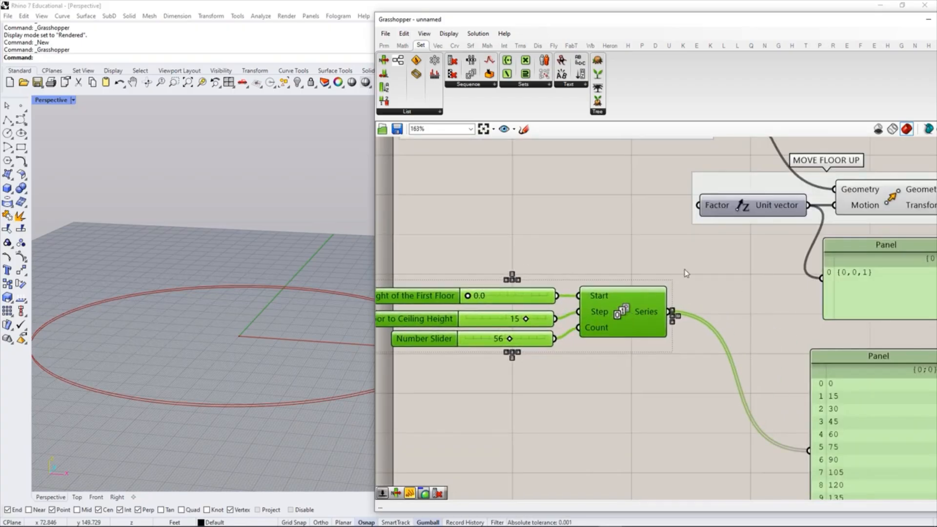
{"action": "left_click", "coordinate": [686, 273]}
Step: Shrink the Series output panel to a compact size and place it directly beside the Series component
{"action": "scroll", "coordinate": [654, 278], "scroll_direction": "down", "scroll_amount": 2}
{"action": "left_click_drag", "start_coordinate": [817, 403], "coordinate": [752, 402]}
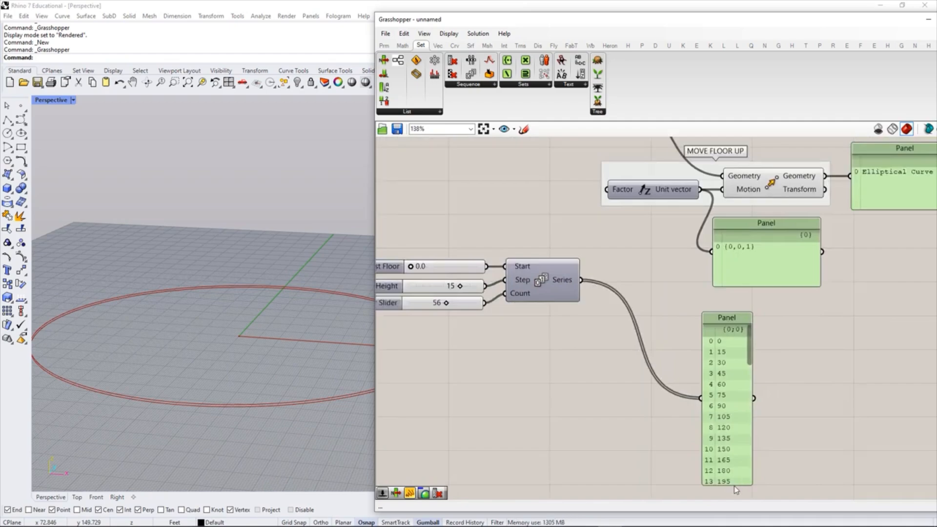
{"action": "left_click_drag", "start_coordinate": [737, 481], "coordinate": [737, 361]}
{"action": "right_click_drag", "start_coordinate": [722, 391], "coordinate": [852, 443]}
{"action": "left_click_drag", "start_coordinate": [871, 403], "coordinate": [767, 347]}
{"action": "left_click", "coordinate": [711, 384]}
{"action": "right_click_drag", "start_coordinate": [710, 384], "coordinate": [741, 383]}
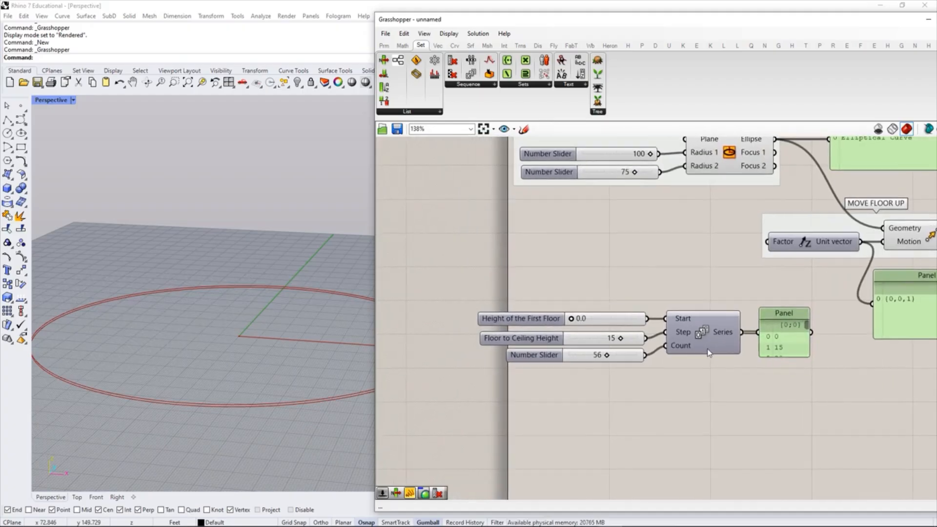
Step: Group the three sliders, the Series and its panel, and name the group "FLOOR TO CEILING HEIGHTS"
{"action": "scroll", "coordinate": [626, 346], "scroll_direction": "up", "scroll_amount": 1}
{"action": "left_click_drag", "start_coordinate": [847, 405], "coordinate": [443, 269]}
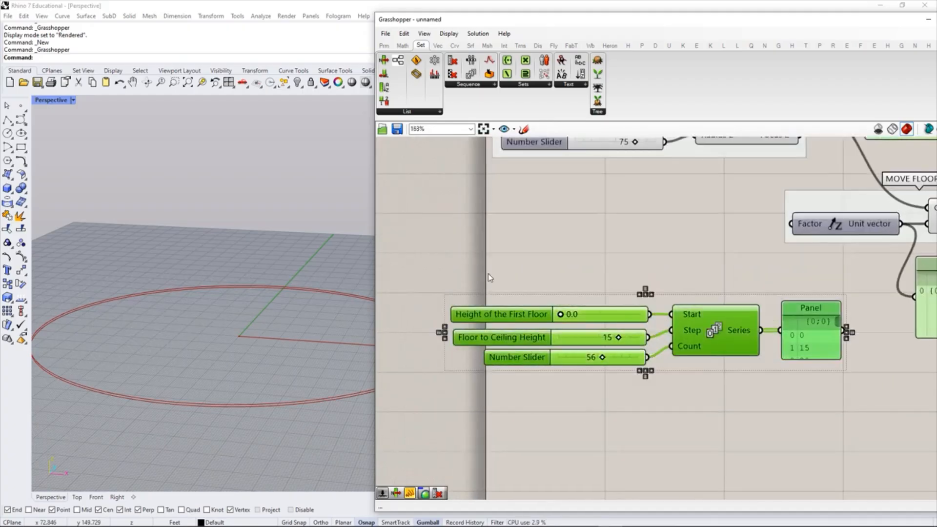
{"action": "key", "text": "ctrl+g"}
{"action": "left_click_drag", "start_coordinate": [752, 306], "coordinate": [726, 285]}
{"action": "left_click", "coordinate": [739, 249]}
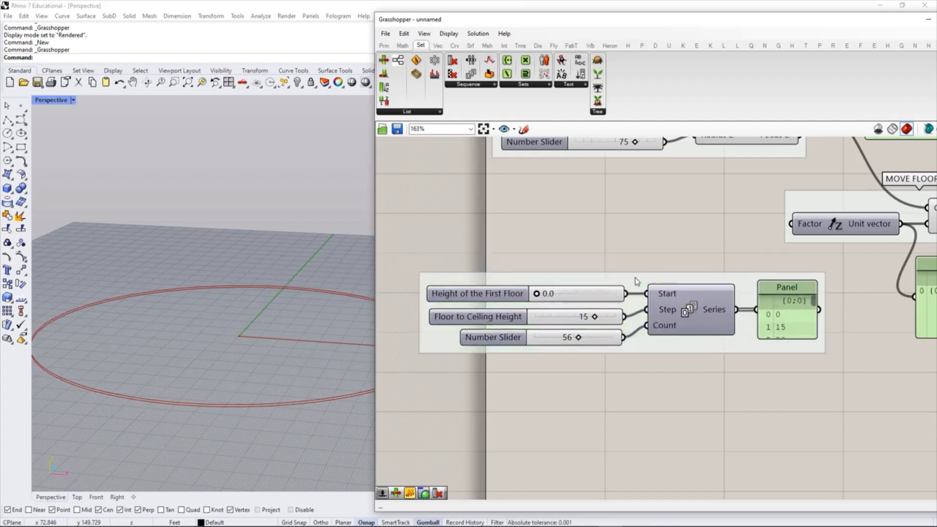
{"action": "right_click", "coordinate": [635, 279]}
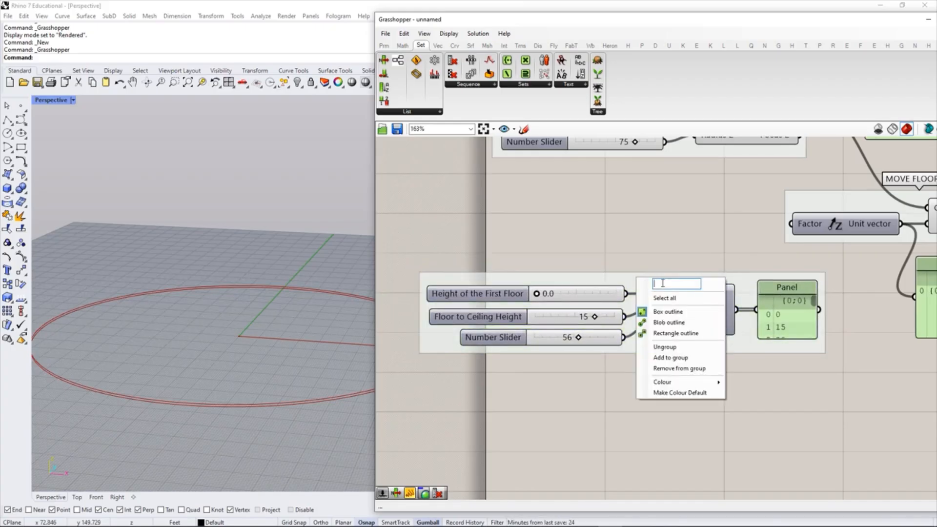
{"action": "type", "text": "FLOOR TO CEILING HEIGHTS"}
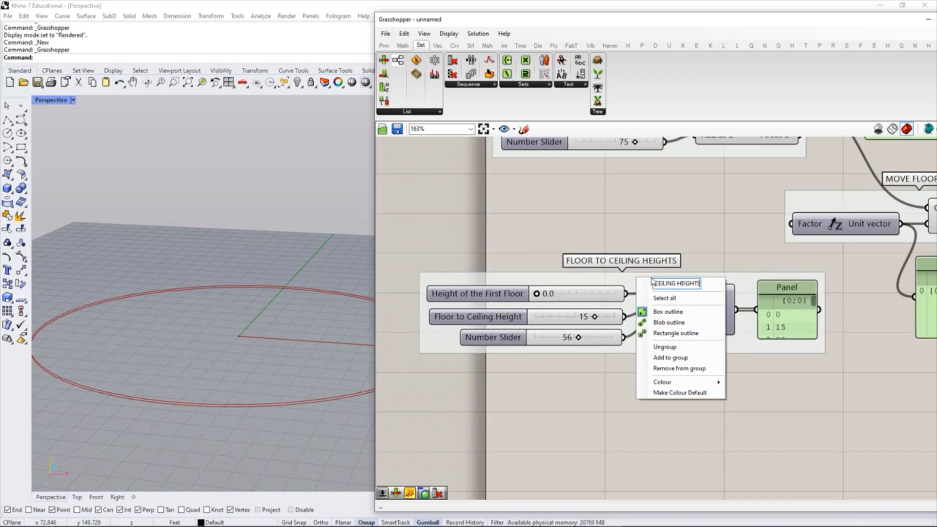
Step: Make the Series panel tall enough for three entries and connect the Series output to the Unit Z Factor input
{"action": "right_click_drag", "start_coordinate": [728, 247], "coordinate": [660, 274]}
{"action": "scroll", "coordinate": [661, 279], "scroll_direction": "down", "scroll_amount": 1}
{"action": "right_click_drag", "start_coordinate": [685, 334], "coordinate": [663, 362]}
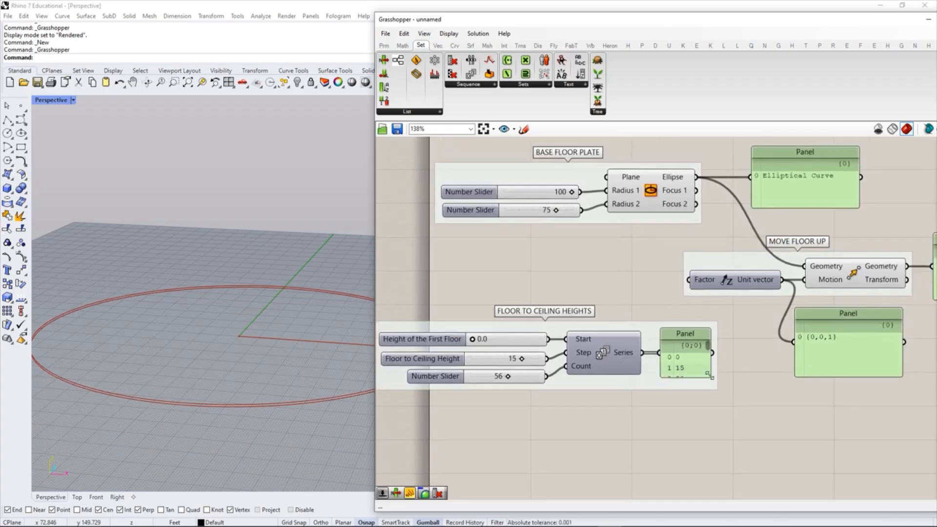
{"action": "left_click_drag", "start_coordinate": [707, 375], "coordinate": [710, 386]}
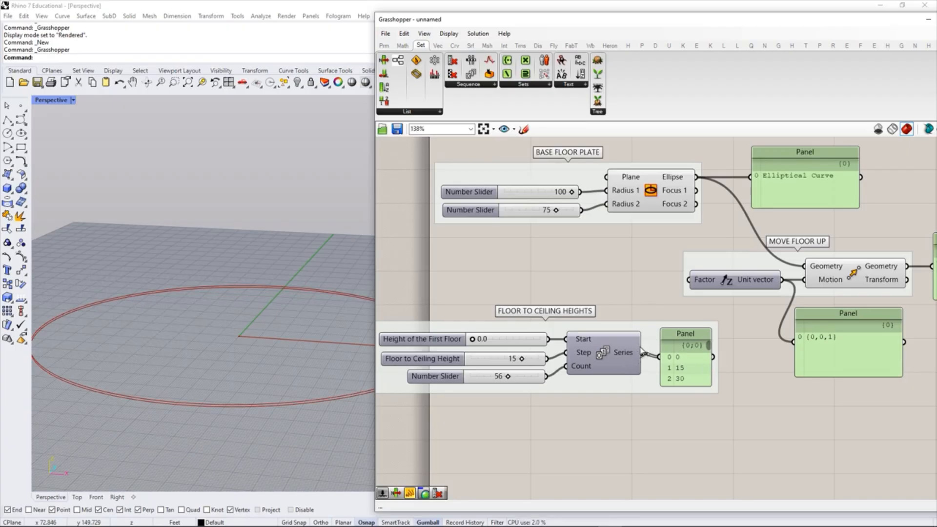
{"action": "left_click_drag", "start_coordinate": [644, 357], "coordinate": [688, 288]}
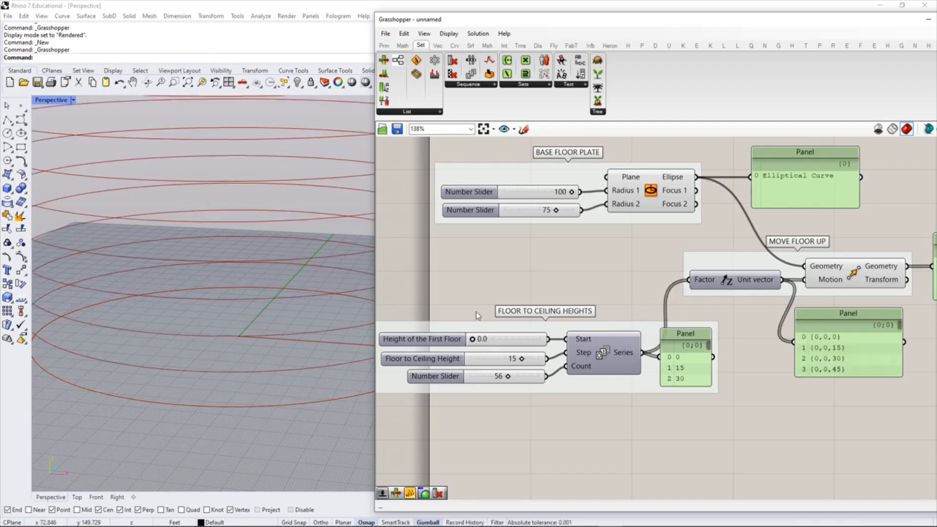
Step: Examine the full stack of elliptical floors in the Perspective viewport, from the base to the top of the tower
{"action": "scroll", "coordinate": [282, 393], "scroll_direction": "down", "scroll_amount": 5}
{"action": "scroll", "coordinate": [286, 292], "scroll_direction": "up", "scroll_amount": 5}
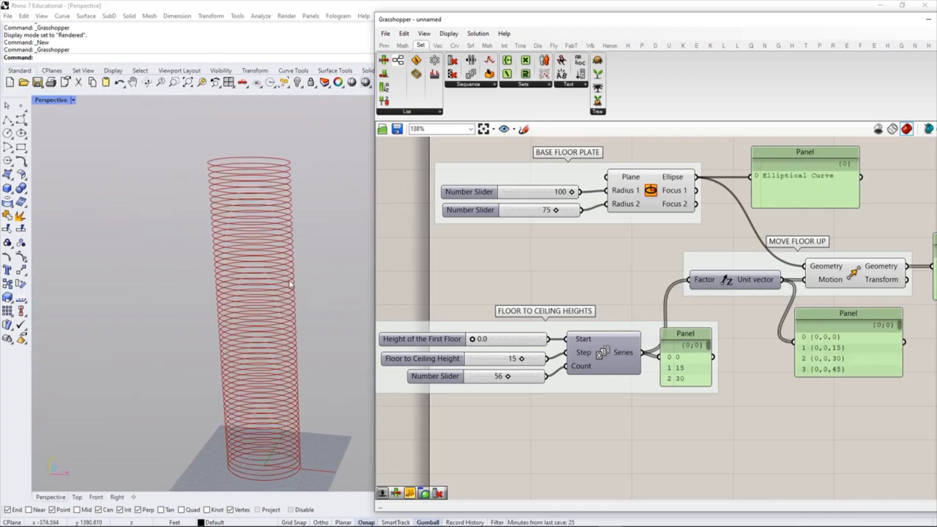
{"action": "right_click_drag", "start_coordinate": [290, 284], "coordinate": [281, 264]}
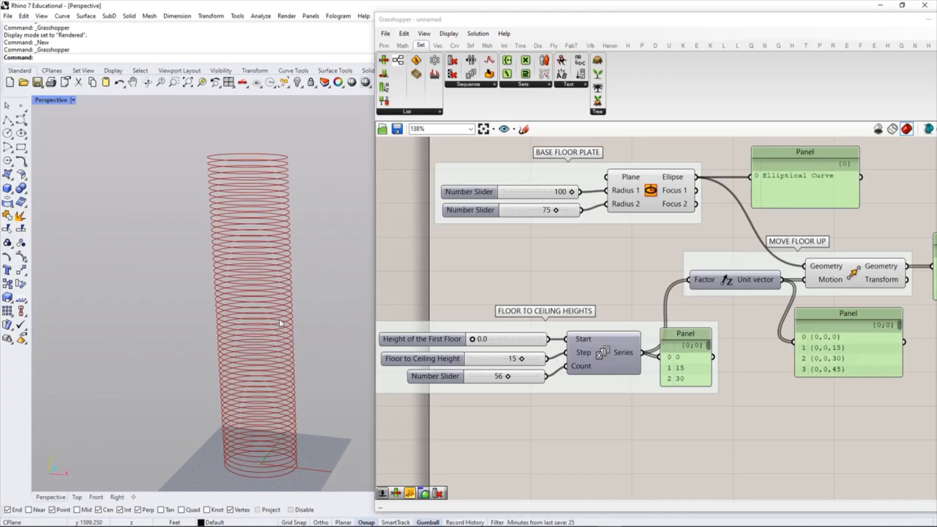
{"action": "right_click_drag", "start_coordinate": [518, 345], "coordinate": [562, 326]}
{"action": "mouse_move", "coordinate": [288, 315]}
{"action": "right_mouse_down"}
{"action": "mouse_move", "coordinate": [281, 335]}
{"action": "mouse_move", "coordinate": [286, 307]}
{"action": "right_mouse_up"}
{"action": "scroll", "coordinate": [285, 307], "scroll_direction": "down", "scroll_amount": 4}
{"action": "scroll", "coordinate": [305, 371], "scroll_direction": "up", "scroll_amount": 5}
{"action": "right_click_drag", "start_coordinate": [303, 373], "coordinate": [283, 391]}
{"action": "scroll", "coordinate": [278, 425], "scroll_direction": "up", "scroll_amount": 2}
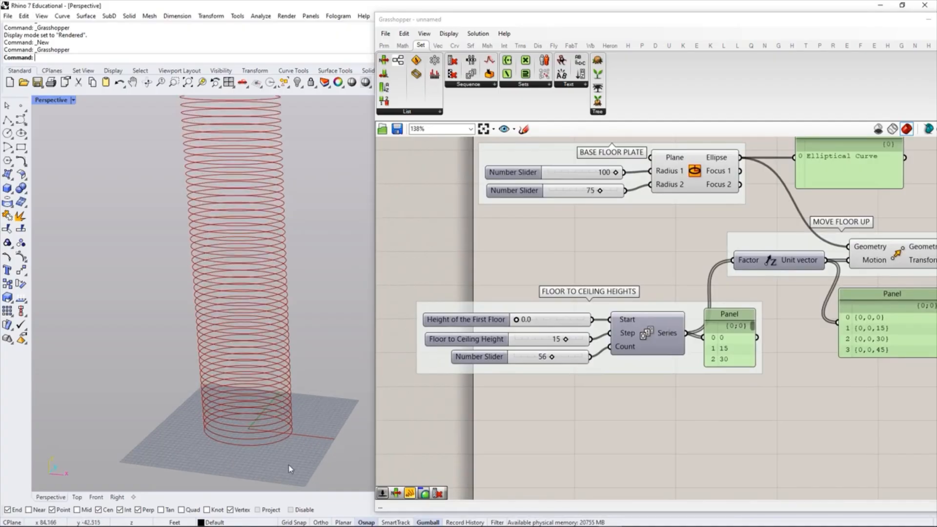
{"action": "scroll", "coordinate": [285, 459], "scroll_direction": "down", "scroll_amount": 2}
{"action": "scroll", "coordinate": [283, 435], "scroll_direction": "up", "scroll_amount": 4}
{"action": "scroll", "coordinate": [261, 430], "scroll_direction": "down", "scroll_amount": 2}
{"action": "scroll", "coordinate": [279, 392], "scroll_direction": "down", "scroll_amount": 4}
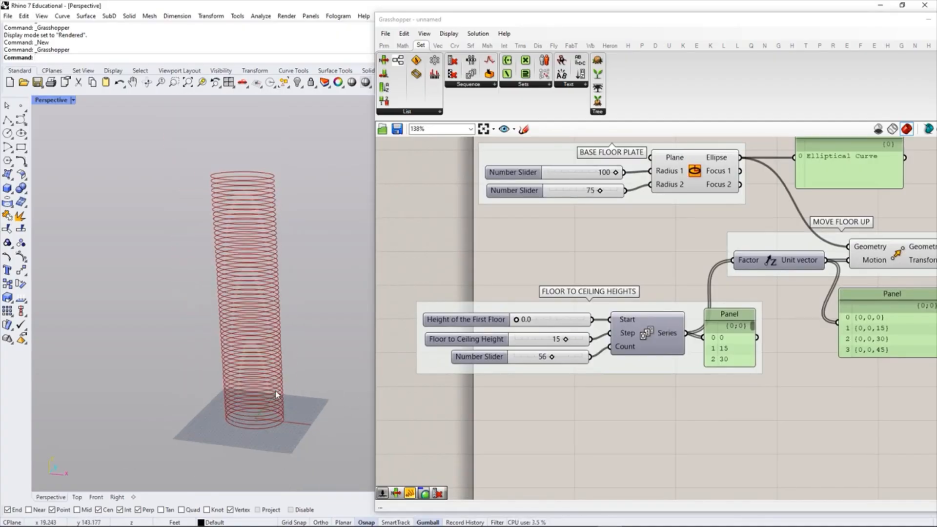
{"action": "scroll", "coordinate": [337, 322], "scroll_direction": "up", "scroll_amount": 2}
{"action": "mouse_move", "coordinate": [519, 323]}
{"action": "left_mouse_down"}
{"action": "mouse_move", "coordinate": [598, 324]}
{"action": "mouse_move", "coordinate": [517, 332]}
{"action": "mouse_move", "coordinate": [550, 322]}
{"action": "mouse_move", "coordinate": [509, 336]}
{"action": "left_mouse_up"}
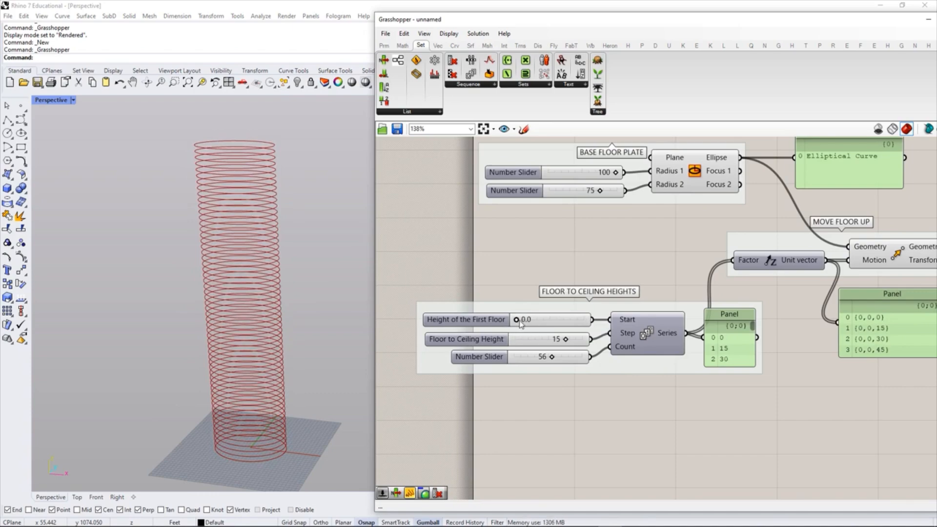
{"action": "left_click_drag", "start_coordinate": [517, 319], "coordinate": [496, 333]}
{"action": "mouse_move", "coordinate": [565, 340]}
{"action": "left_mouse_down"}
{"action": "mouse_move", "coordinate": [528, 340]}
{"action": "mouse_move", "coordinate": [561, 349]}
{"action": "mouse_move", "coordinate": [539, 352]}
{"action": "mouse_move", "coordinate": [571, 349]}
{"action": "mouse_move", "coordinate": [532, 352]}
{"action": "mouse_move", "coordinate": [567, 352]}
{"action": "left_mouse_up"}
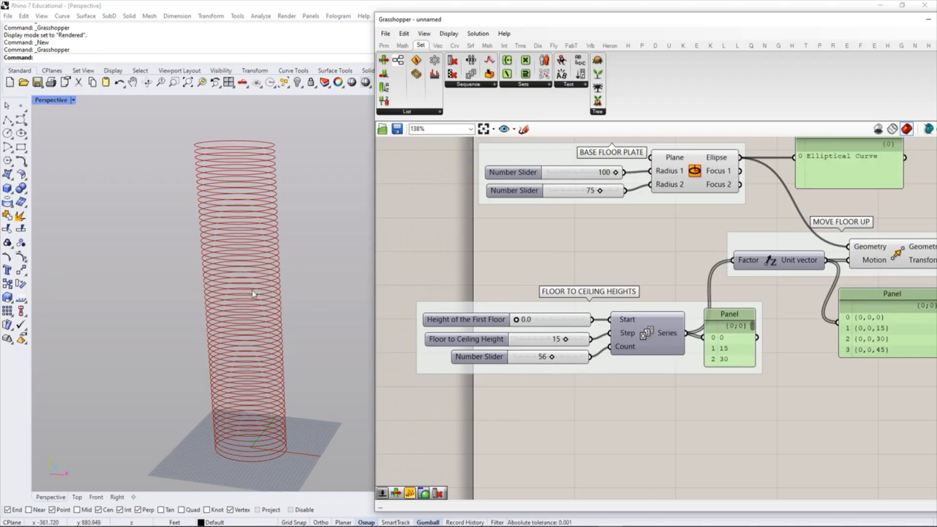
{"action": "mouse_move", "coordinate": [553, 359]}
{"action": "left_mouse_down"}
{"action": "mouse_move", "coordinate": [520, 366]}
{"action": "mouse_move", "coordinate": [553, 369]}
{"action": "left_mouse_up"}
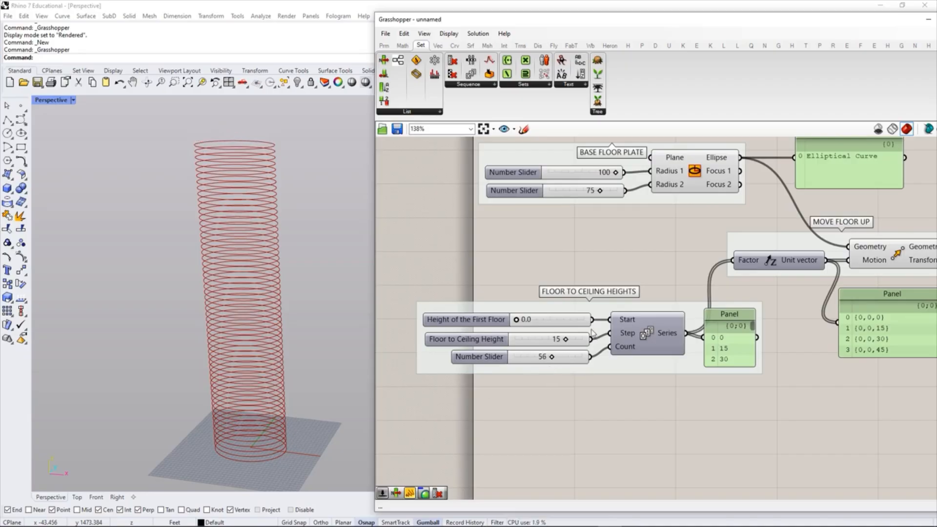
Step: Move the FLOOR TO CEILING HEIGHTS group slightly up and closer to the MOVE FLOOR UP group
{"action": "scroll", "coordinate": [534, 364], "scroll_direction": "up", "scroll_amount": 3}
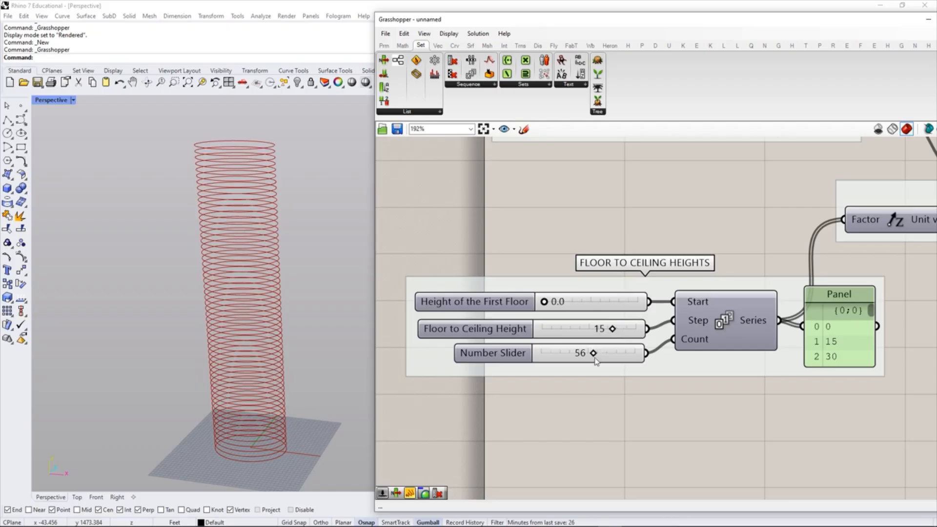
{"action": "right_click_drag", "start_coordinate": [732, 376], "coordinate": [595, 374]}
{"action": "scroll", "coordinate": [563, 372], "scroll_direction": "down", "scroll_amount": 2}
{"action": "right_click_drag", "start_coordinate": [701, 348], "coordinate": [705, 367]}
{"action": "left_click_drag", "start_coordinate": [630, 379], "coordinate": [641, 361]}
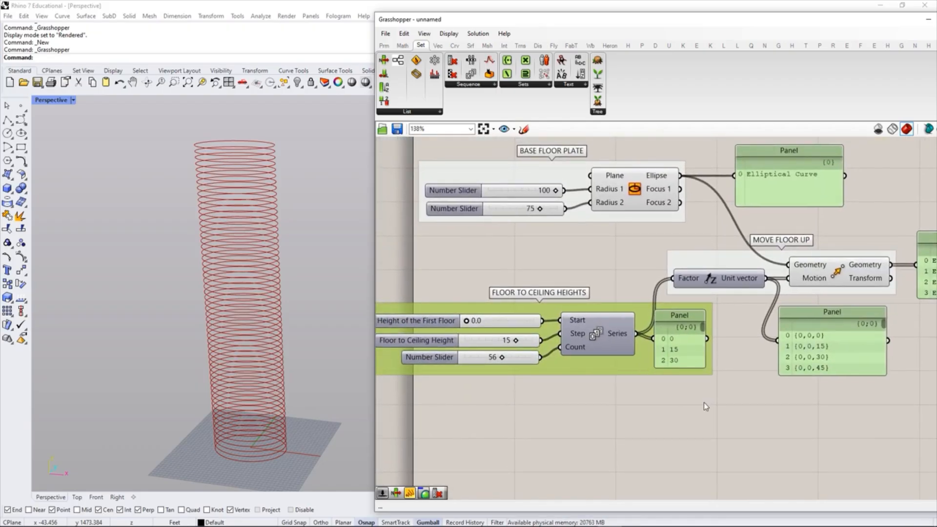
{"action": "left_click", "coordinate": [703, 402]}
{"action": "right_click_drag", "start_coordinate": [742, 344], "coordinate": [712, 343]}
{"action": "right_click_drag", "start_coordinate": [620, 352], "coordinate": [667, 348]}
{"action": "scroll", "coordinate": [668, 347], "scroll_direction": "down", "scroll_amount": 1}
{"action": "right_click_drag", "start_coordinate": [766, 263], "coordinate": [800, 263]}
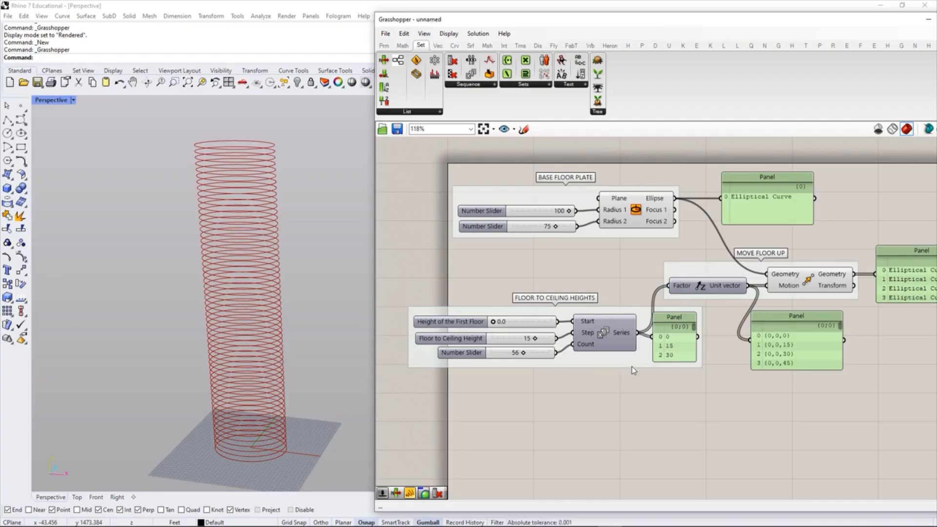
{"action": "left_click", "coordinate": [648, 342]}
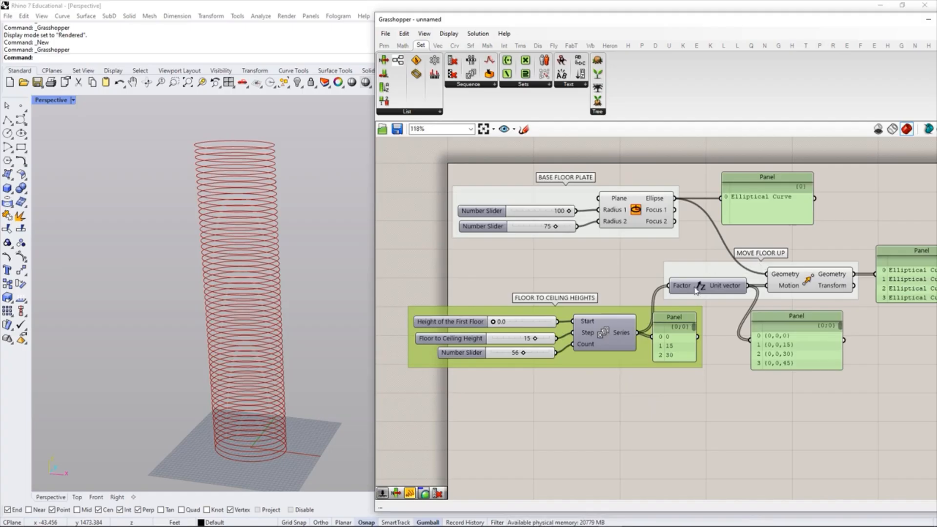
{"action": "left_click", "coordinate": [686, 387]}
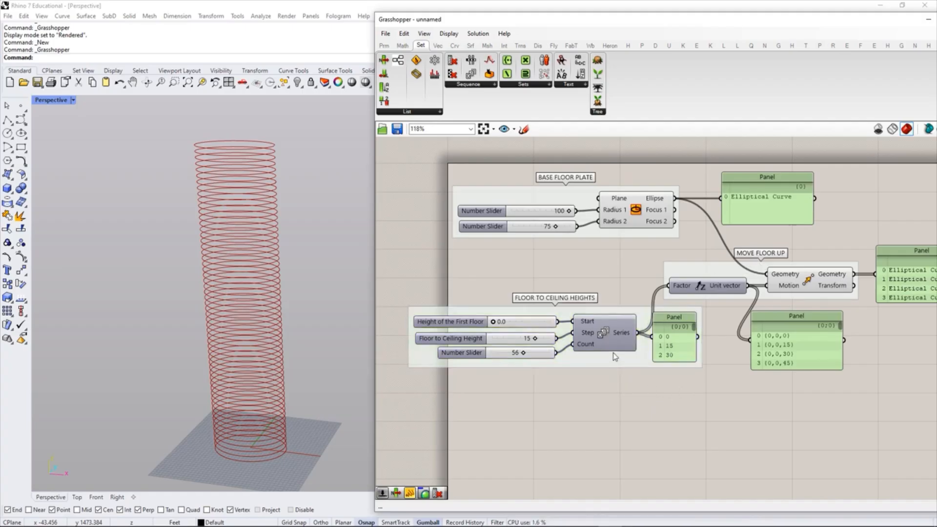
Step: Add the FLOOR TO CEILING HEIGHTS group to the MOVE FLOOR UP group
{"action": "left_click", "coordinate": [587, 364]}
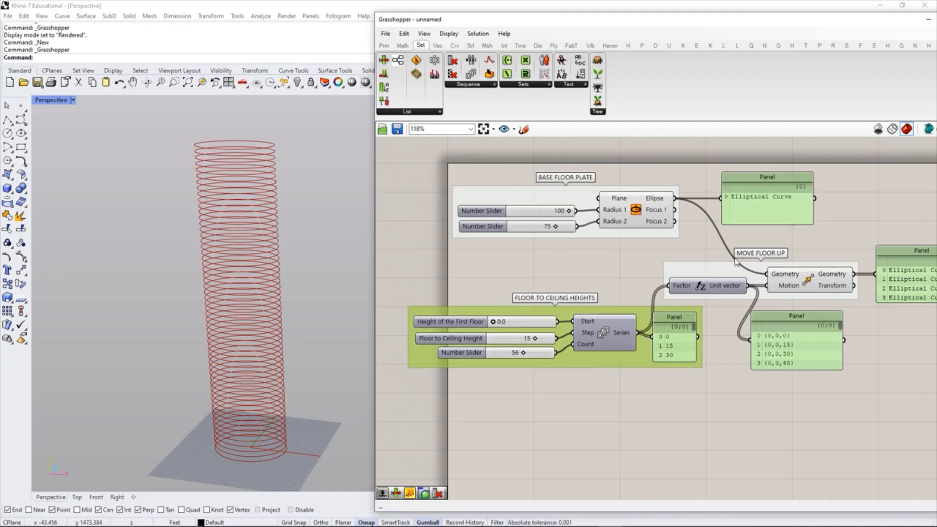
{"action": "left_click", "coordinate": [671, 411]}
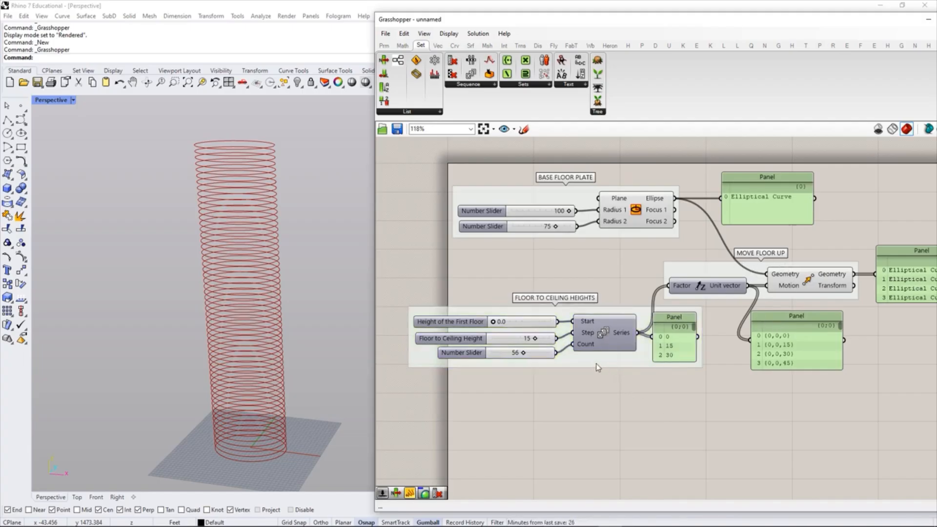
{"action": "left_click", "coordinate": [604, 361]}
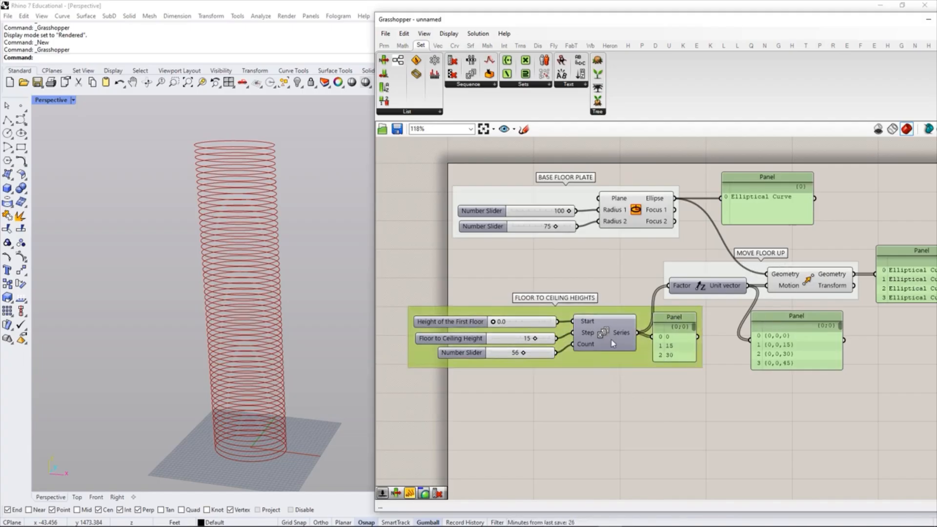
{"action": "right_click", "coordinate": [692, 267]}
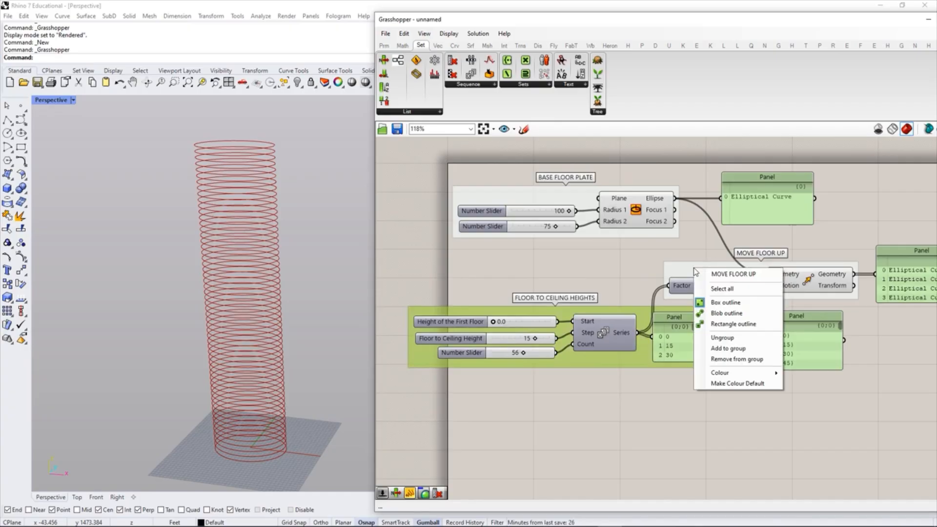
{"action": "left_click", "coordinate": [731, 349]}
Step: Shift the combined MOVE FLOOR UP group right beneath the BASE FLOOR PLATE group, and place the vector panel back below the Move component
{"action": "left_click_drag", "start_coordinate": [728, 371], "coordinate": [774, 373]}
{"action": "left_click", "coordinate": [790, 392]}
{"action": "right_click_drag", "start_coordinate": [791, 391], "coordinate": [663, 379]}
{"action": "left_click_drag", "start_coordinate": [713, 344], "coordinate": [768, 355]}
{"action": "left_click", "coordinate": [793, 400]}
{"action": "right_click_drag", "start_coordinate": [630, 364], "coordinate": [694, 363]}
{"action": "mouse_move", "coordinate": [697, 346]}
{"action": "left_mouse_down"}
{"action": "mouse_move", "coordinate": [713, 345]}
{"action": "mouse_move", "coordinate": [695, 343]}
{"action": "left_mouse_up"}
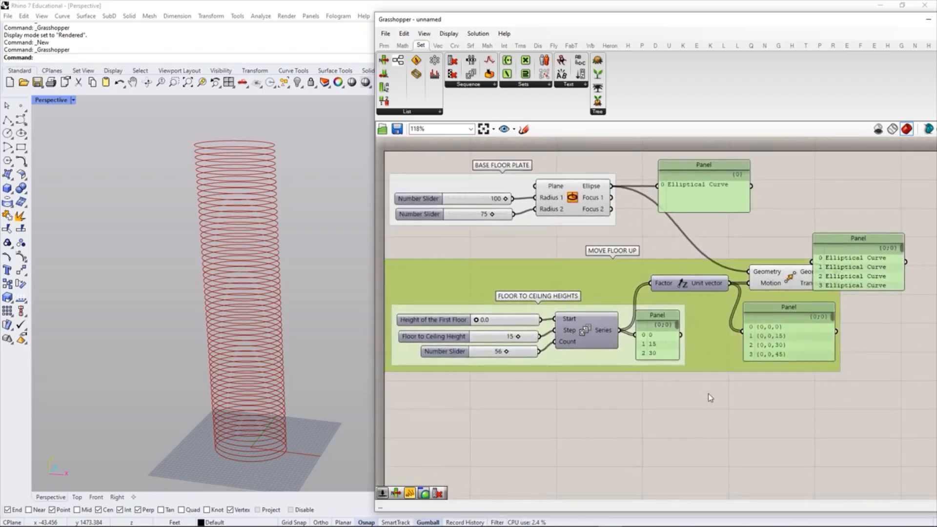
{"action": "left_click", "coordinate": [707, 398]}
Step: Move the Elliptical Curve panel up and right so it clears the Move component, and nudge the MOVE FLOOR UP group slightly up
{"action": "left_click_drag", "start_coordinate": [863, 261], "coordinate": [913, 241]}
{"action": "right_click_drag", "start_coordinate": [626, 332], "coordinate": [662, 338]}
{"action": "left_click_drag", "start_coordinate": [639, 299], "coordinate": [639, 291]}
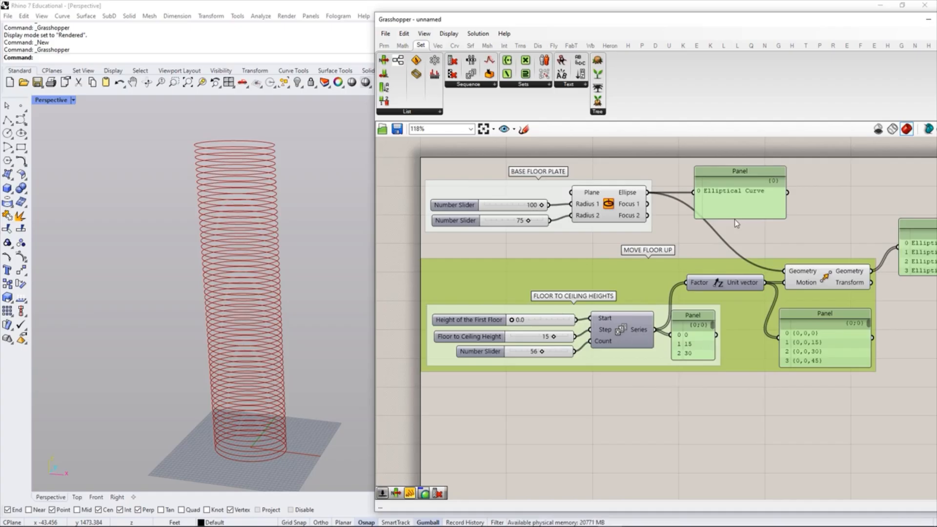
{"action": "left_click", "coordinate": [680, 411]}
Step: Change the colour of the BASE FLOOR PLATE group to a stronger turquoise
{"action": "right_click_drag", "start_coordinate": [560, 199], "coordinate": [567, 198]}
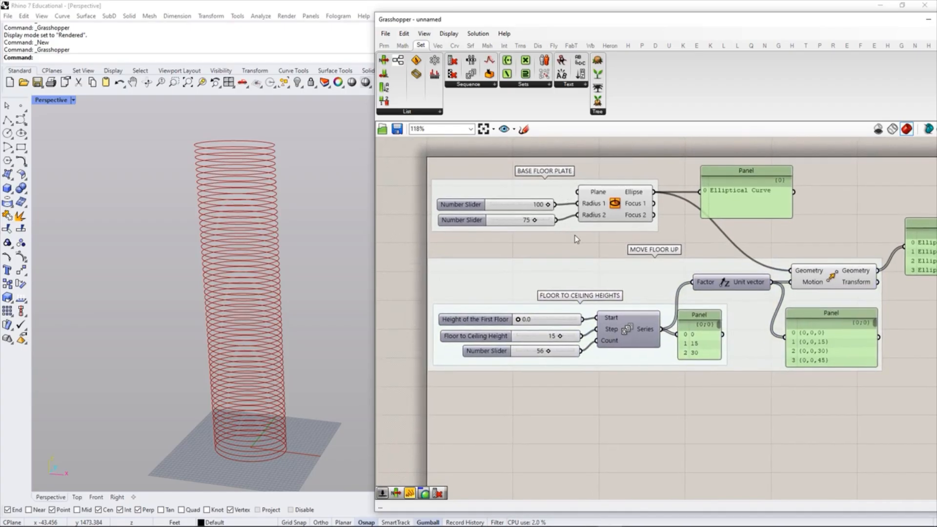
{"action": "right_click", "coordinate": [559, 187]}
{"action": "mouse_move", "coordinate": [615, 291]}
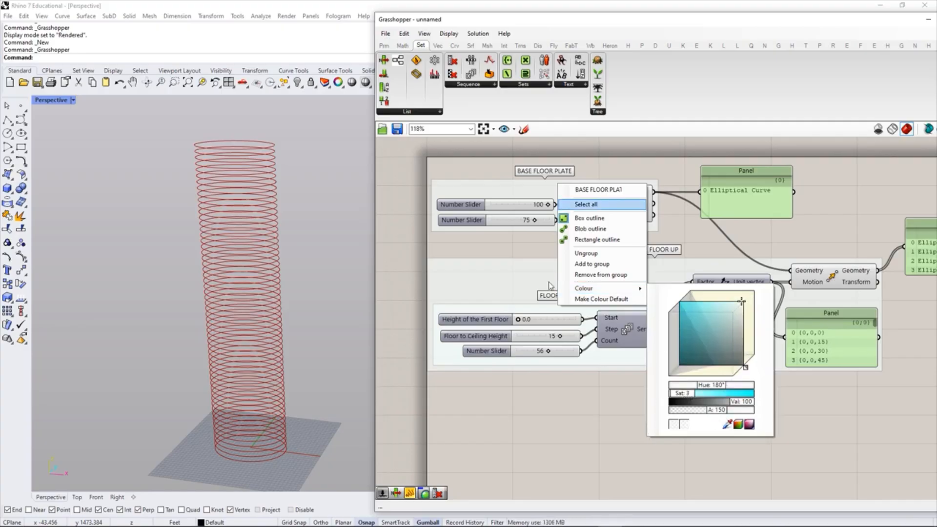
{"action": "left_click", "coordinate": [575, 447]}
{"action": "right_click", "coordinate": [561, 188]}
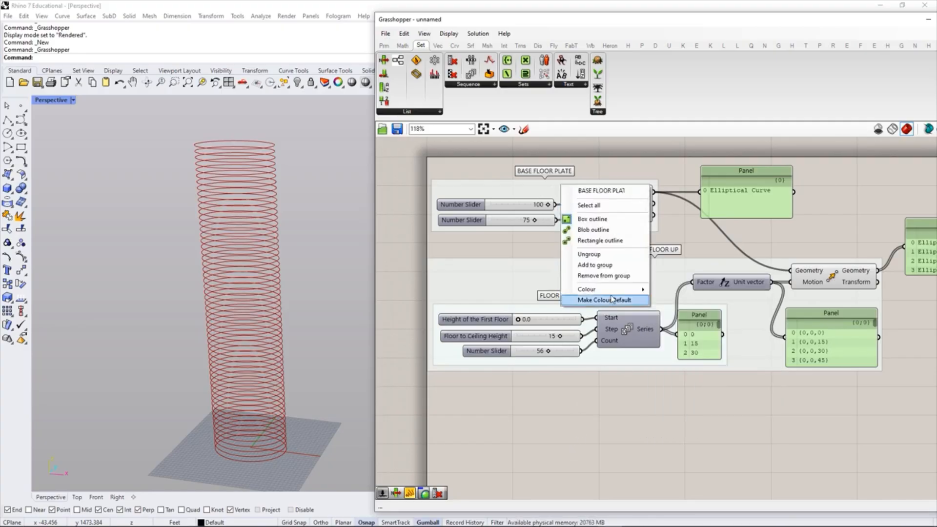
{"action": "mouse_move", "coordinate": [617, 294]}
{"action": "left_click_drag", "start_coordinate": [743, 306], "coordinate": [711, 314]}
{"action": "left_click", "coordinate": [798, 225]}
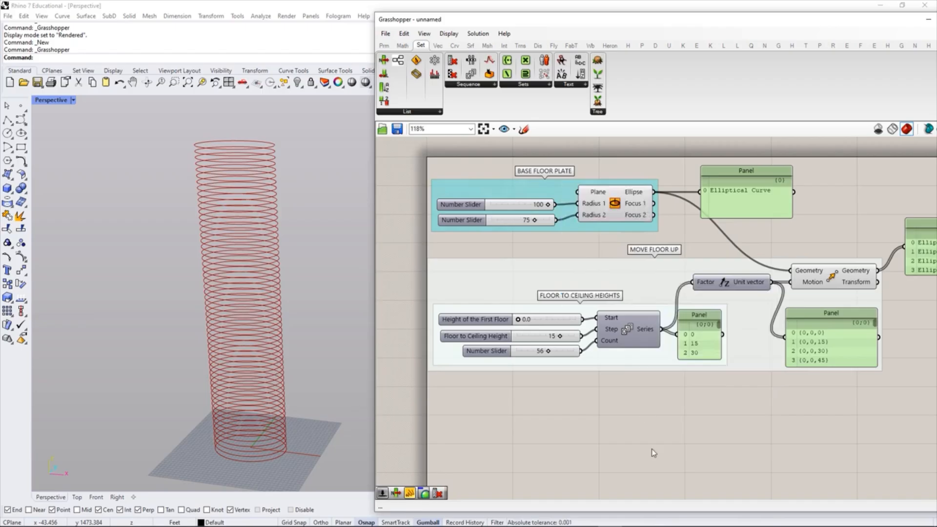
Step: Make the turquoise colour of the BASE FLOOR PLATE group the default colour for groups
{"action": "right_click", "coordinate": [655, 276]}
{"action": "left_click", "coordinate": [621, 419]}
{"action": "right_click_drag", "start_coordinate": [583, 236], "coordinate": [592, 240]}
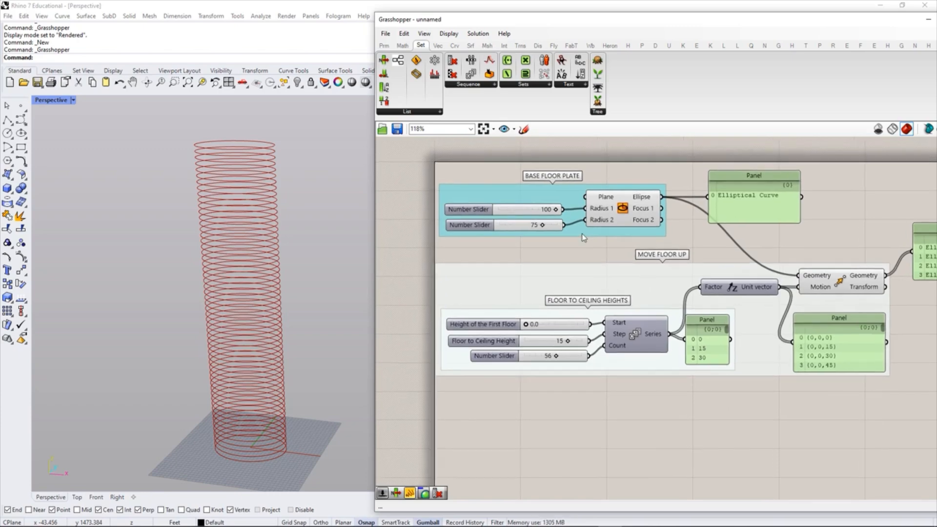
{"action": "right_click", "coordinate": [579, 231]}
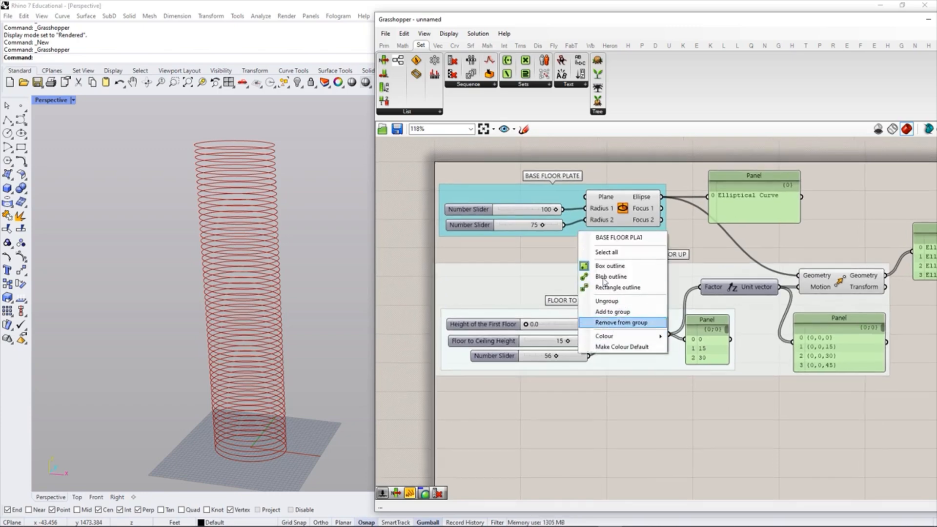
{"action": "left_click", "coordinate": [560, 241]}
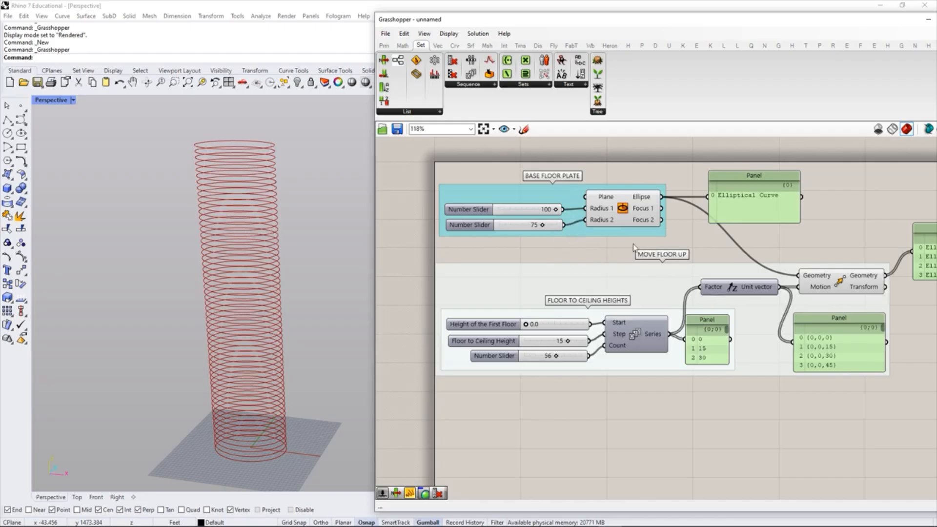
{"action": "right_click", "coordinate": [578, 229]}
Step: Copy the name of the MOVE FLOOR UP group and delete that group outline while keeping its components
{"action": "left_click", "coordinate": [674, 272]}
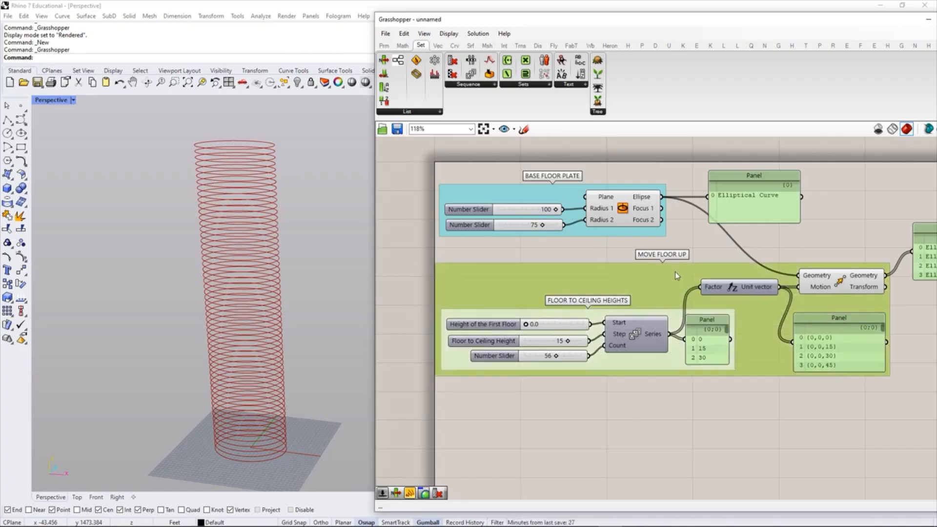
{"action": "right_click", "coordinate": [675, 272]}
{"action": "key", "text": "ctrl+a"}
{"action": "key", "text": "ctrl+c"}
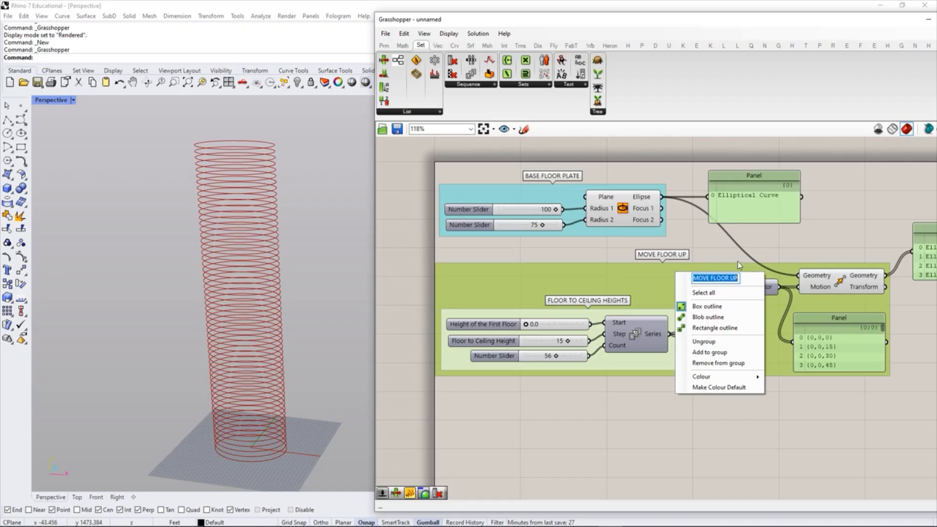
{"action": "left_click", "coordinate": [724, 245]}
{"action": "left_click", "coordinate": [646, 290]}
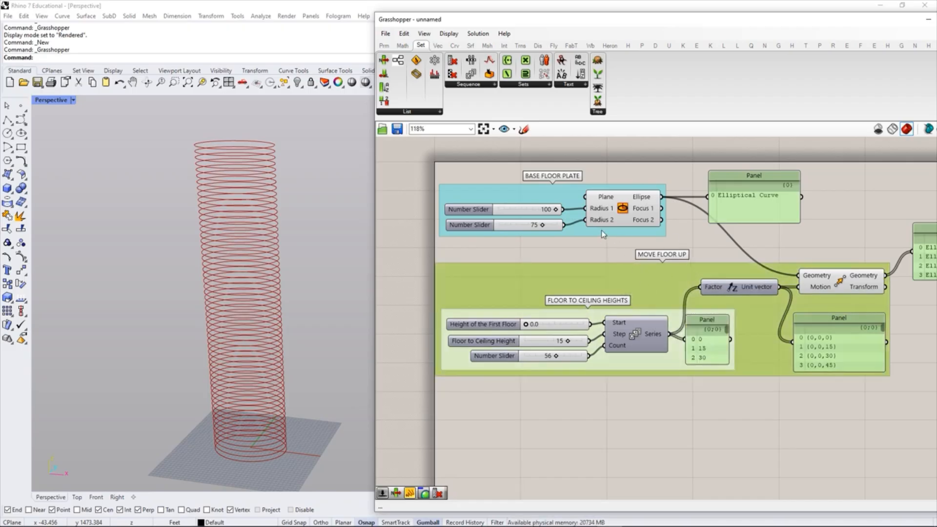
{"action": "key", "text": "Delete"}
Step: Regroup the Series group, Unit Z, Move and vector panel in the default colour, and name the group "MOVE FLOOR UP"
{"action": "left_click_drag", "start_coordinate": [889, 392], "coordinate": [446, 254]}
{"action": "key", "text": "ctrl+g"}
{"action": "left_click", "coordinate": [569, 241]}
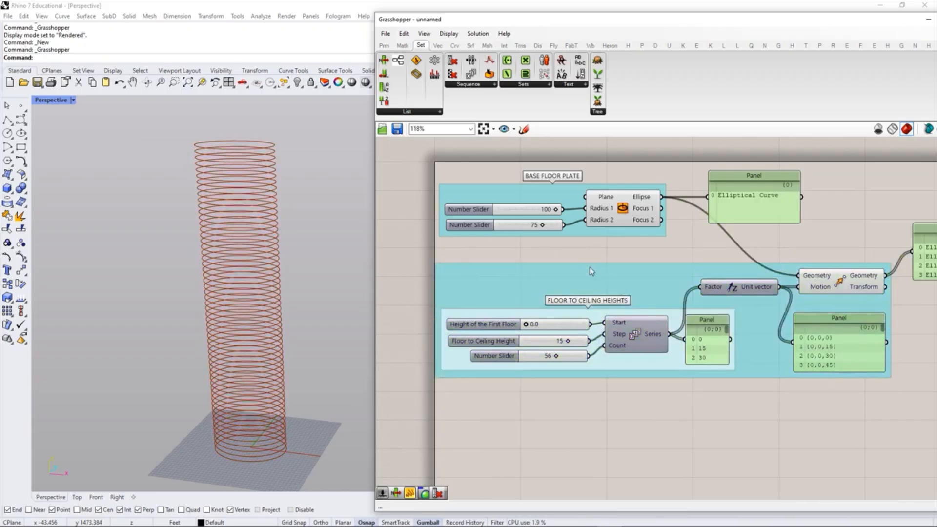
{"action": "right_click", "coordinate": [589, 267]}
{"action": "key", "text": "ctrl+v"}
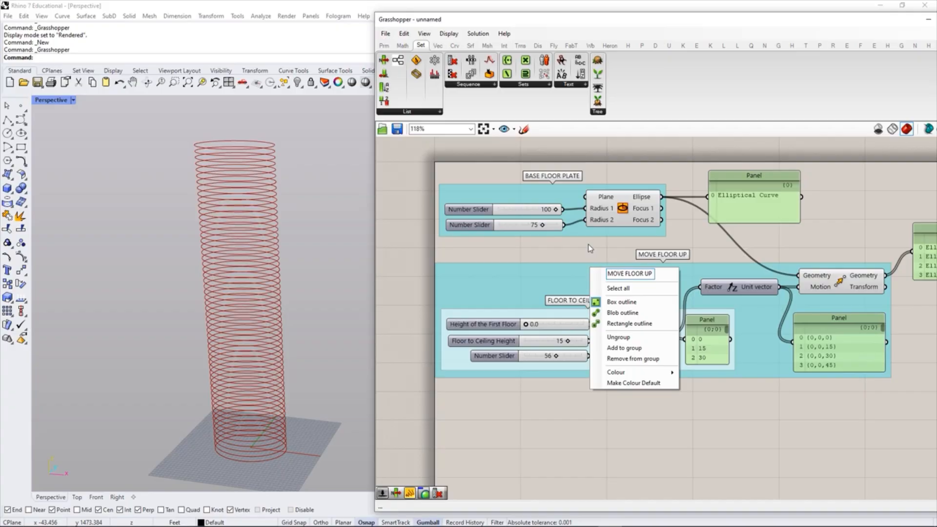
{"action": "key", "text": "Return"}
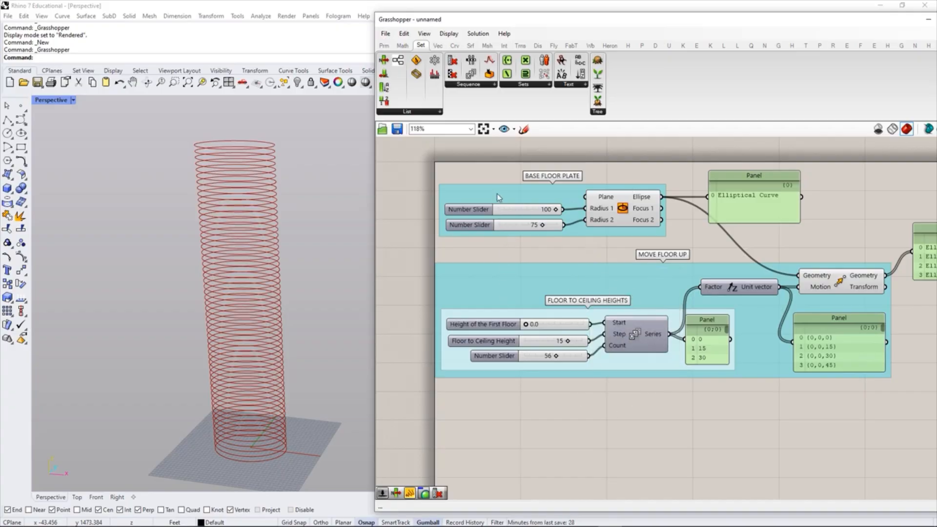
Step: Align the BASE FLOOR PLATE group with the left edge of the MOVE FLOOR UP group
{"action": "left_click_drag", "start_coordinate": [498, 194], "coordinate": [493, 202]}
{"action": "left_click", "coordinate": [611, 167]}
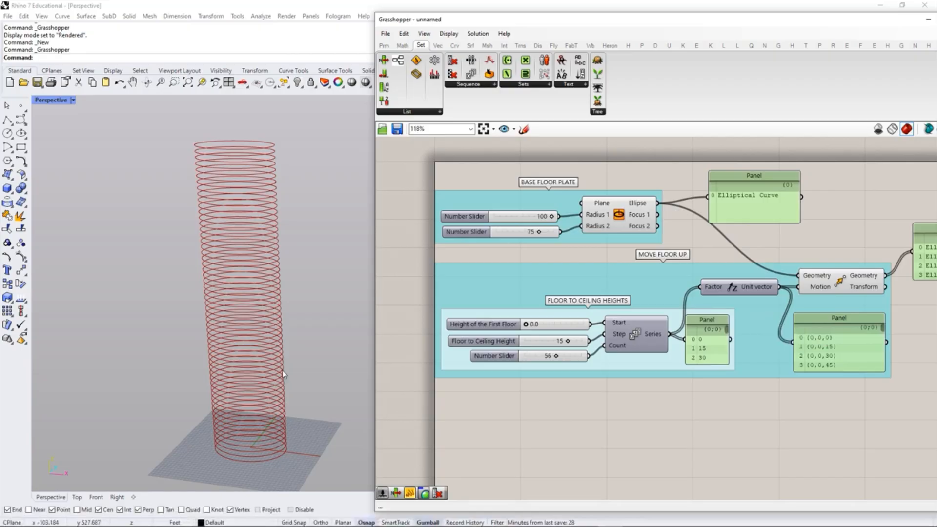
Step: Add a Rotate component from the Euclidean transforms to the right of the Move component
{"action": "right_click_drag", "start_coordinate": [848, 345], "coordinate": [676, 347]}
{"action": "scroll", "coordinate": [721, 306], "scroll_direction": "up", "scroll_amount": 1}
{"action": "right_click_drag", "start_coordinate": [703, 259], "coordinate": [702, 279]}
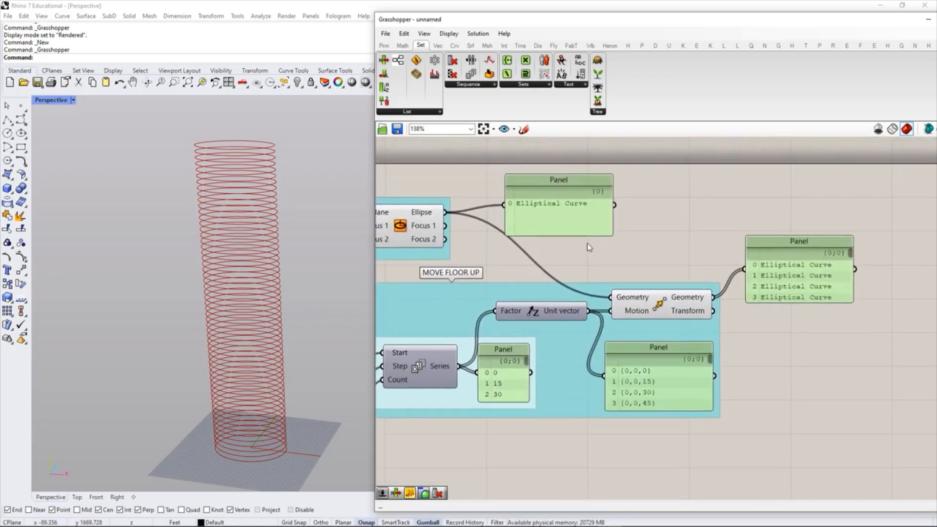
{"action": "left_click", "coordinate": [521, 45]}
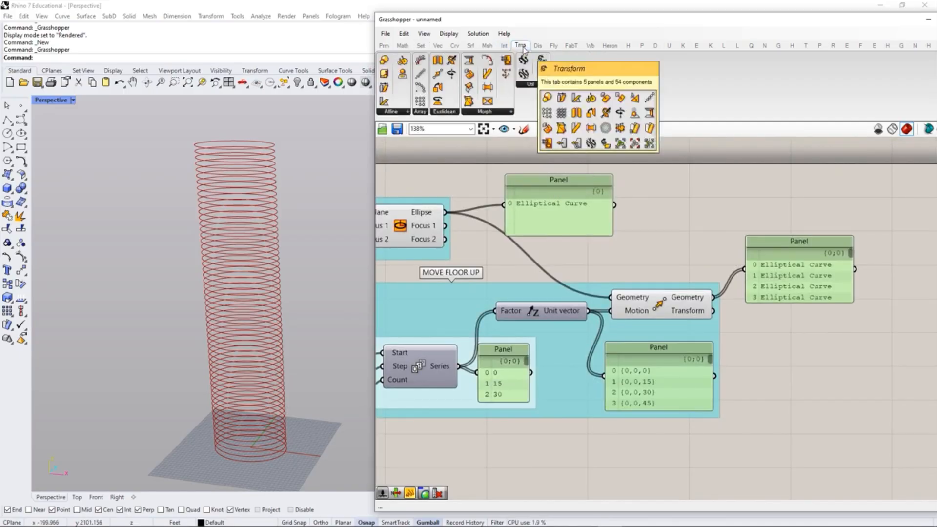
{"action": "left_click", "coordinate": [449, 111]}
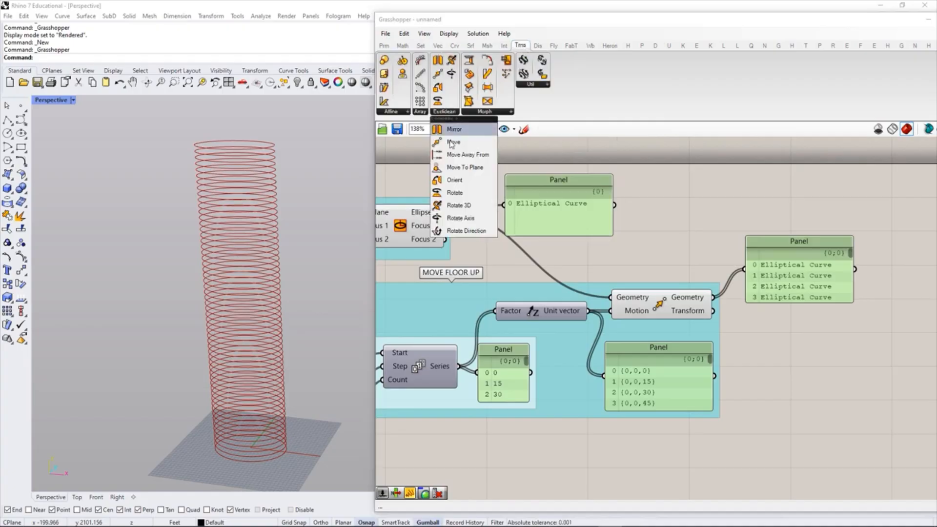
{"action": "left_click", "coordinate": [453, 197]}
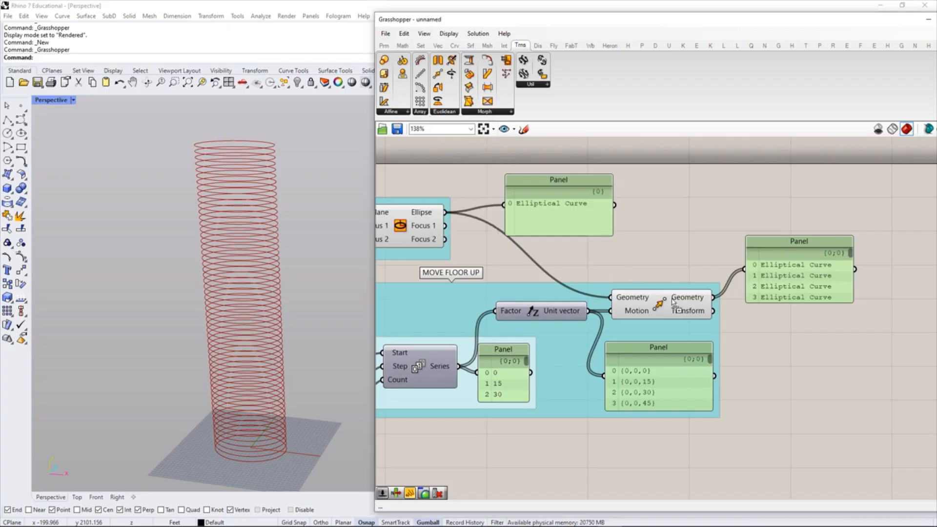
{"action": "left_click", "coordinate": [866, 334]}
Step: Move the Elliptical Curve panel higher and position the Rotate component below it, level with the Move component
{"action": "left_click_drag", "start_coordinate": [818, 273], "coordinate": [833, 225]}
{"action": "left_click", "coordinate": [786, 353]}
{"action": "left_click_drag", "start_coordinate": [886, 341], "coordinate": [874, 309]}
{"action": "left_click", "coordinate": [800, 352]}
{"action": "right_click_drag", "start_coordinate": [781, 345], "coordinate": [671, 337]}
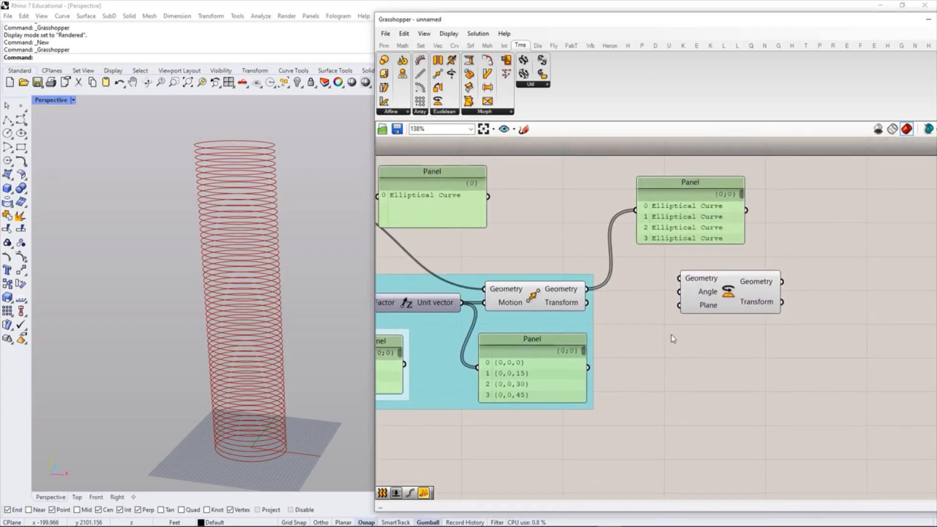
Step: Examine the Rotate component's Geometry, Angle and Plane inputs and the Geometry output of the Move component
{"action": "scroll", "coordinate": [620, 287], "scroll_direction": "up", "scroll_amount": 2}
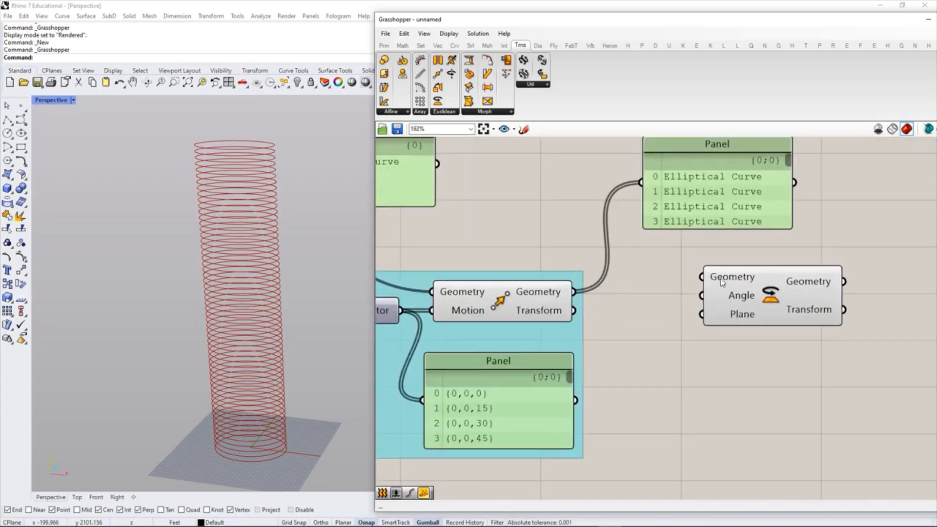
{"action": "mouse_move", "coordinate": [734, 298]}
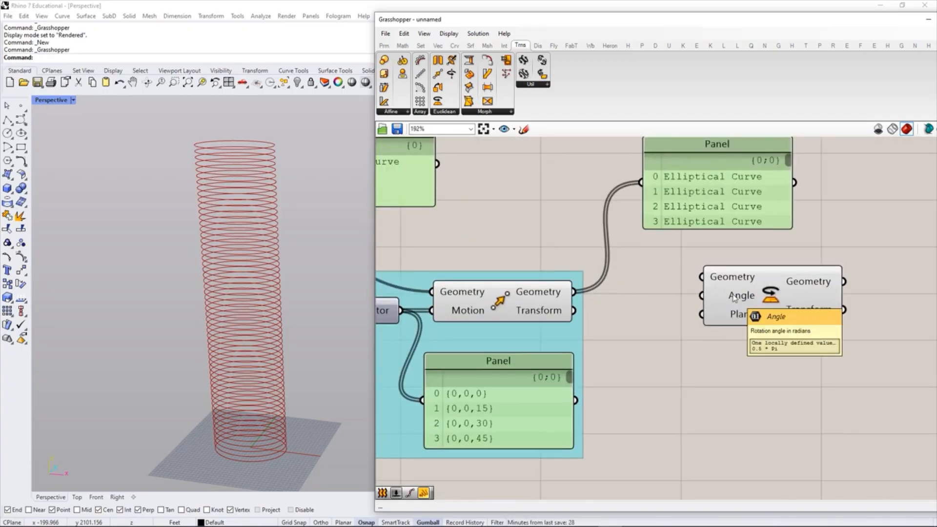
{"action": "mouse_move", "coordinate": [734, 320]}
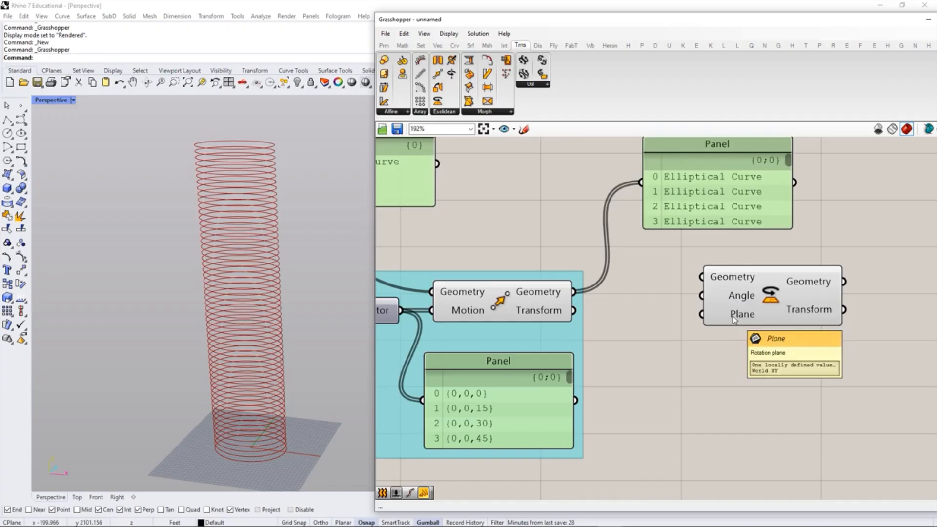
{"action": "left_click", "coordinate": [528, 299]}
{"action": "left_click", "coordinate": [622, 344]}
{"action": "right_click_drag", "start_coordinate": [557, 312], "coordinate": [578, 309]}
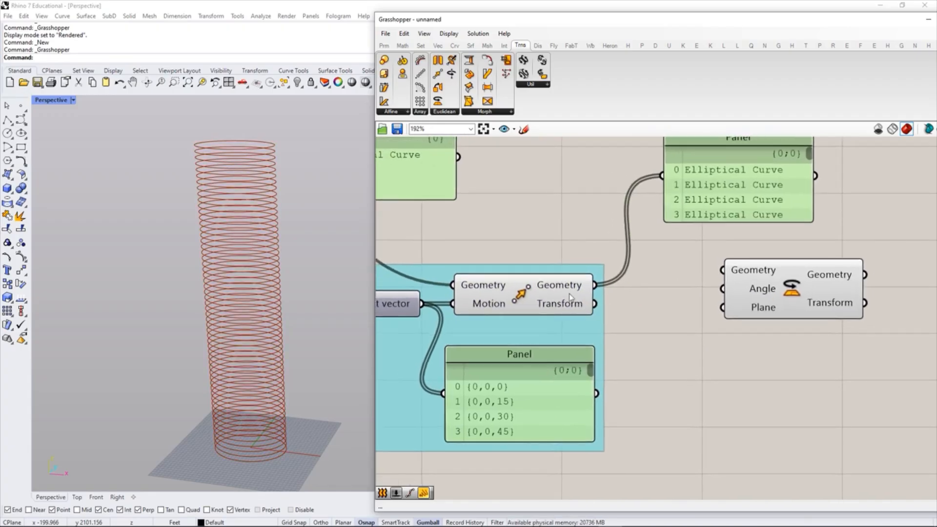
{"action": "left_click", "coordinate": [778, 292]}
{"action": "left_click", "coordinate": [706, 338]}
{"action": "left_click", "coordinate": [564, 294]}
{"action": "left_click", "coordinate": [681, 360]}
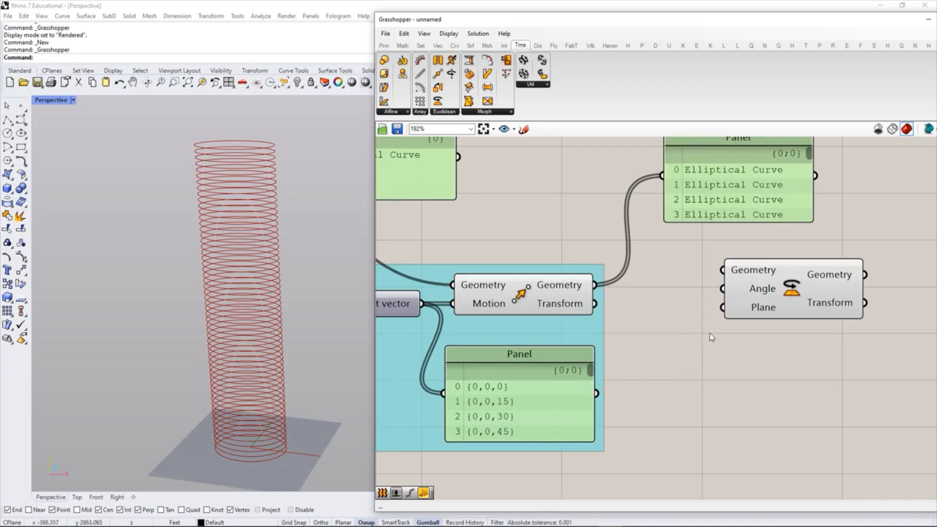
Step: Connect the Move component's Geometry output to the Rotate component's Geometry input, and shift Rotate slightly further right
{"action": "left_click_drag", "start_coordinate": [595, 285], "coordinate": [723, 270]}
{"action": "left_click_drag", "start_coordinate": [774, 283], "coordinate": [792, 291]}
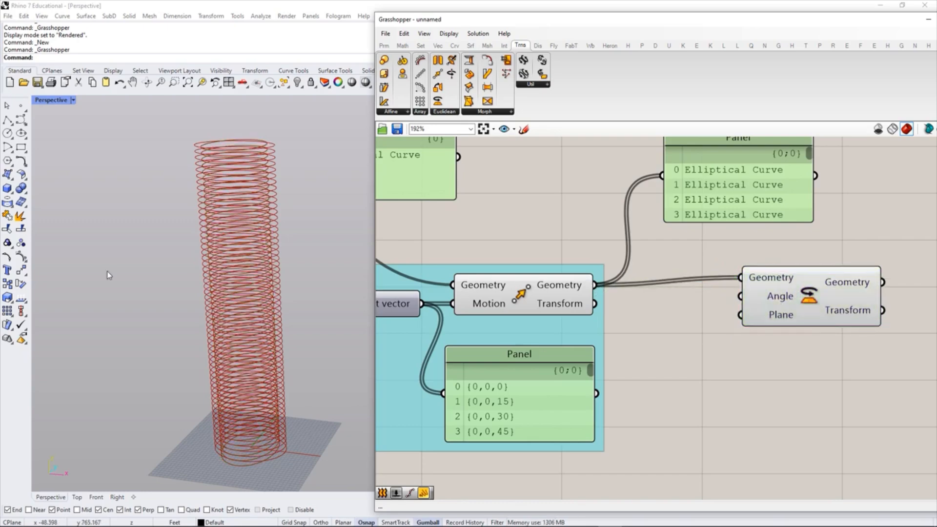
Step: Compare the moved and rotated ellipse stacks from several angles in the Perspective viewport, and check the Rotate component's Angle input
{"action": "right_click_drag", "start_coordinate": [301, 208], "coordinate": [262, 247]}
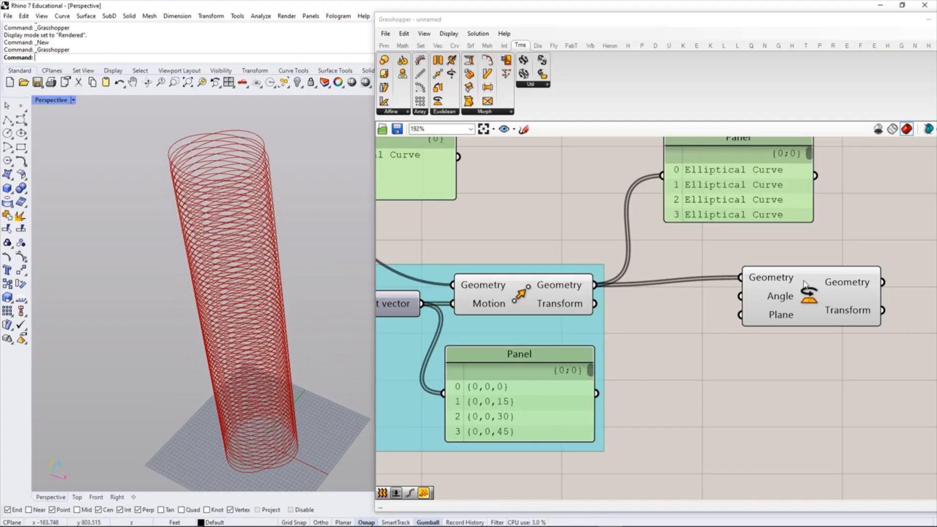
{"action": "left_click", "coordinate": [531, 294]}
{"action": "left_click", "coordinate": [548, 229]}
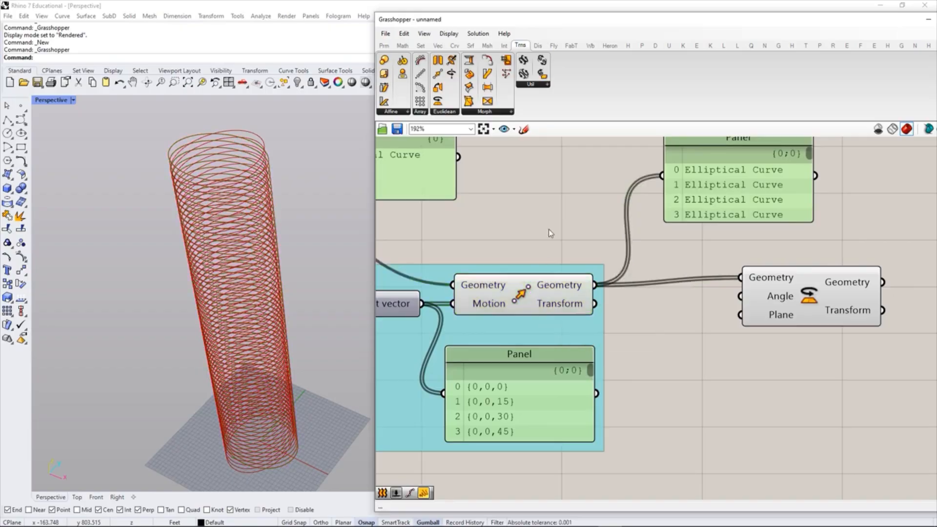
{"action": "left_click", "coordinate": [800, 316]}
{"action": "left_click", "coordinate": [697, 382]}
{"action": "right_click_drag", "start_coordinate": [335, 217], "coordinate": [270, 258]}
{"action": "left_click", "coordinate": [759, 295]}
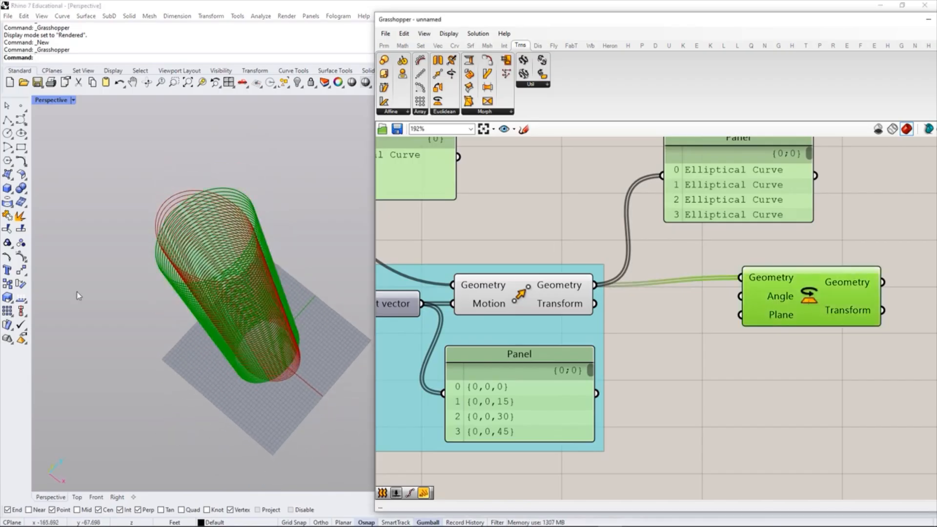
{"action": "right_click_drag", "start_coordinate": [264, 371], "coordinate": [287, 367]}
{"action": "mouse_move", "coordinate": [782, 298]}
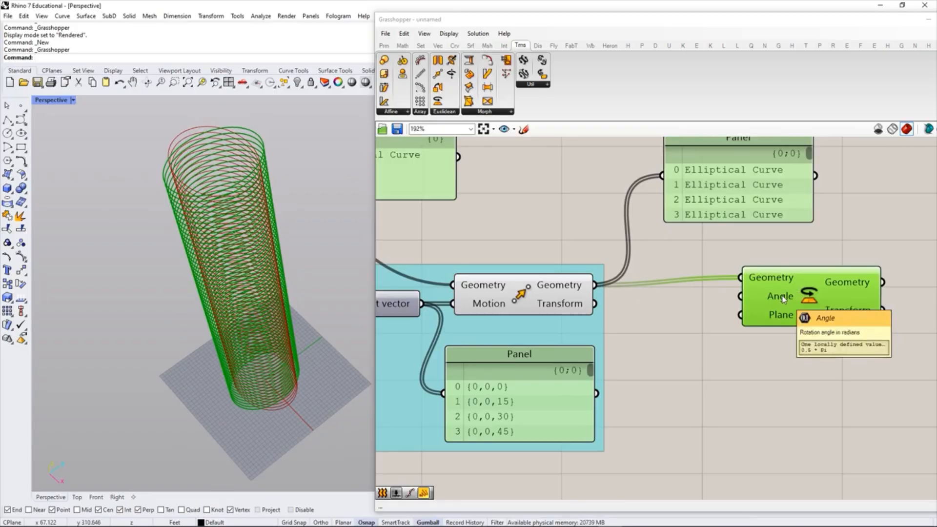
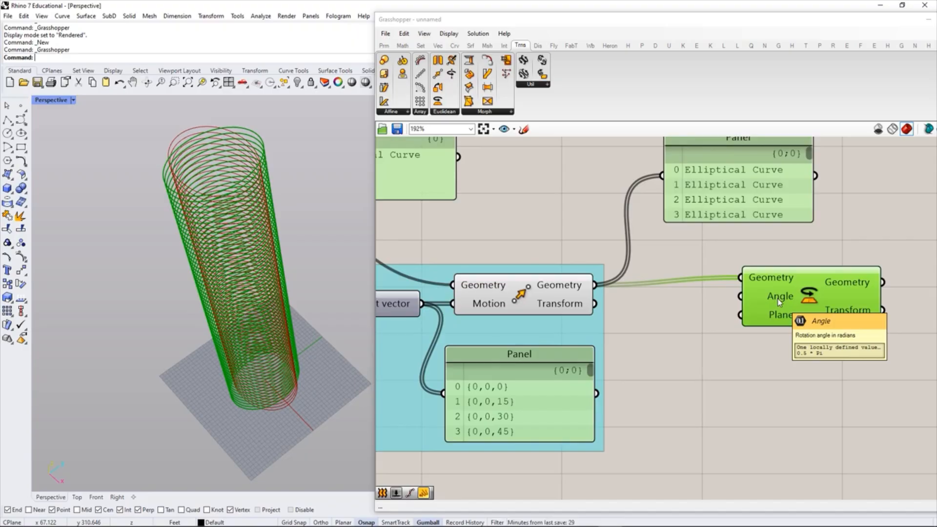
Step: Shift the Rotate component slightly further right and switch its Angle input to degrees
{"action": "left_click", "coordinate": [678, 350]}
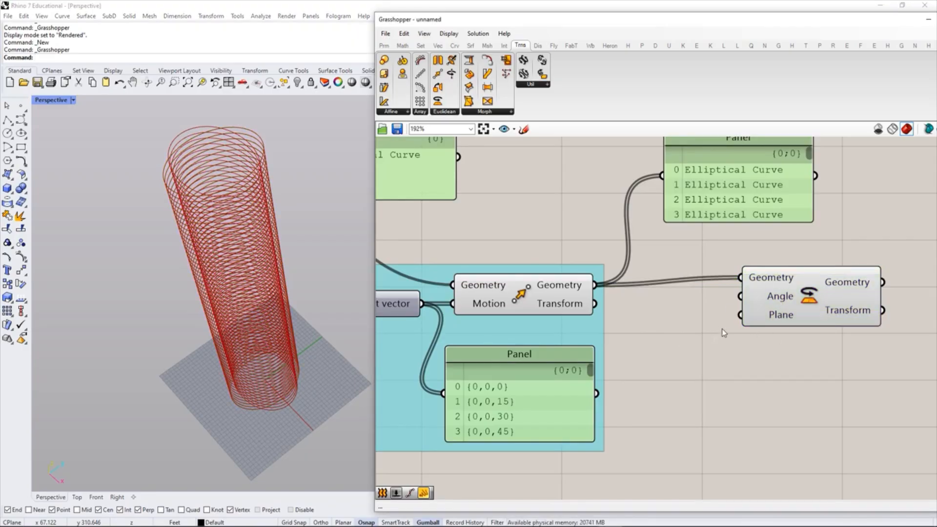
{"action": "left_click_drag", "start_coordinate": [792, 301], "coordinate": [815, 295]}
{"action": "left_click", "coordinate": [771, 346]}
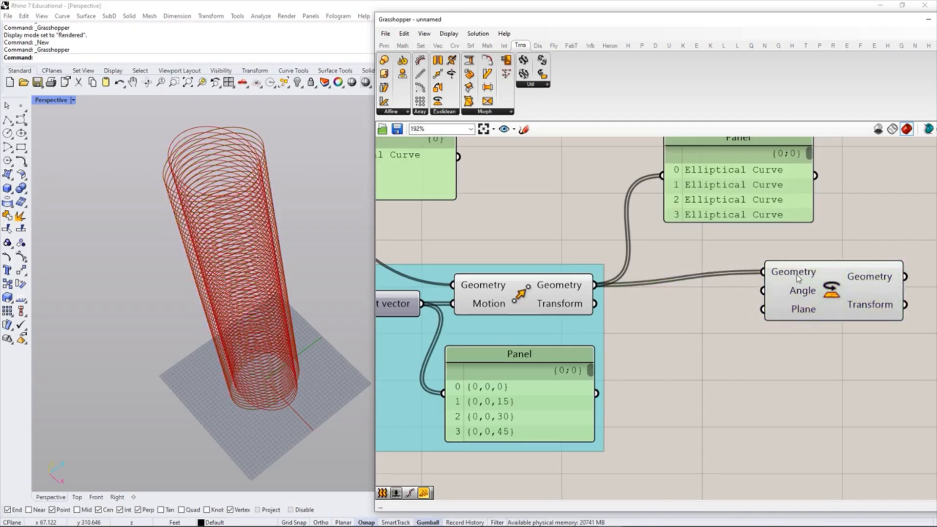
{"action": "right_click", "coordinate": [795, 294]}
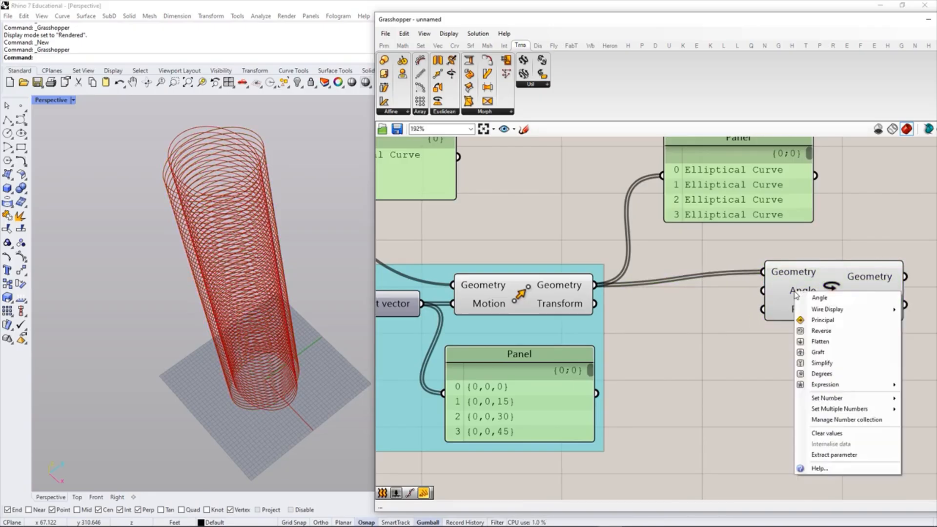
{"action": "left_click", "coordinate": [815, 374]}
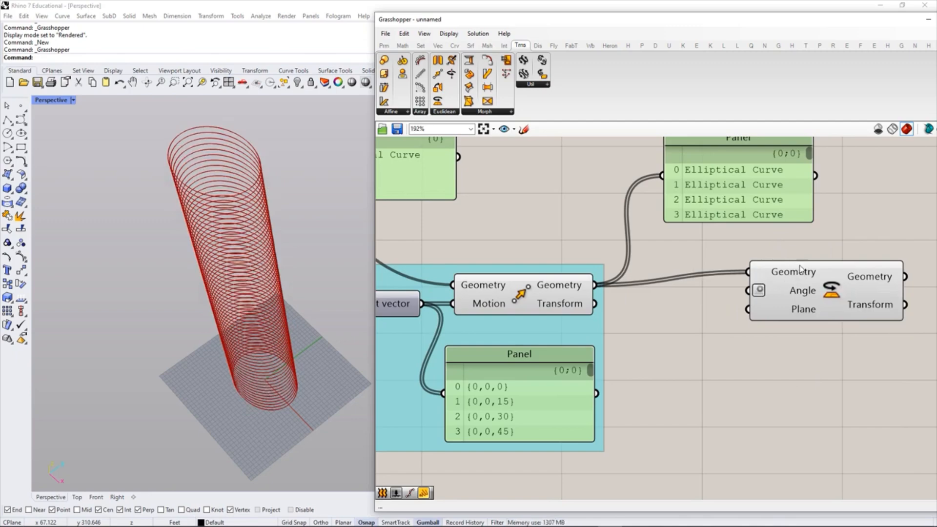
Step: Examine the rotated ellipse stack up close in the Perspective viewport and check the unit of Rotate's Angle input
{"action": "scroll", "coordinate": [259, 156], "scroll_direction": "up", "scroll_amount": 10}
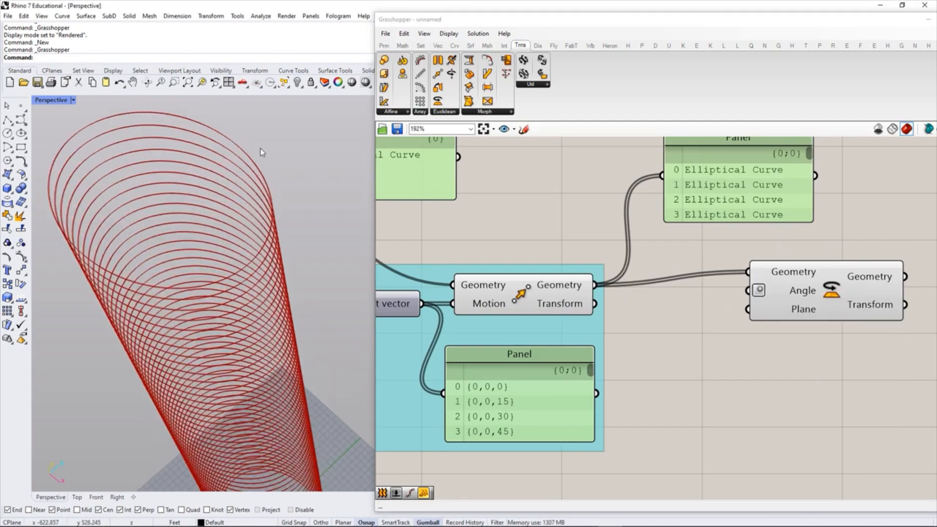
{"action": "scroll", "coordinate": [302, 219], "scroll_direction": "down", "scroll_amount": 8}
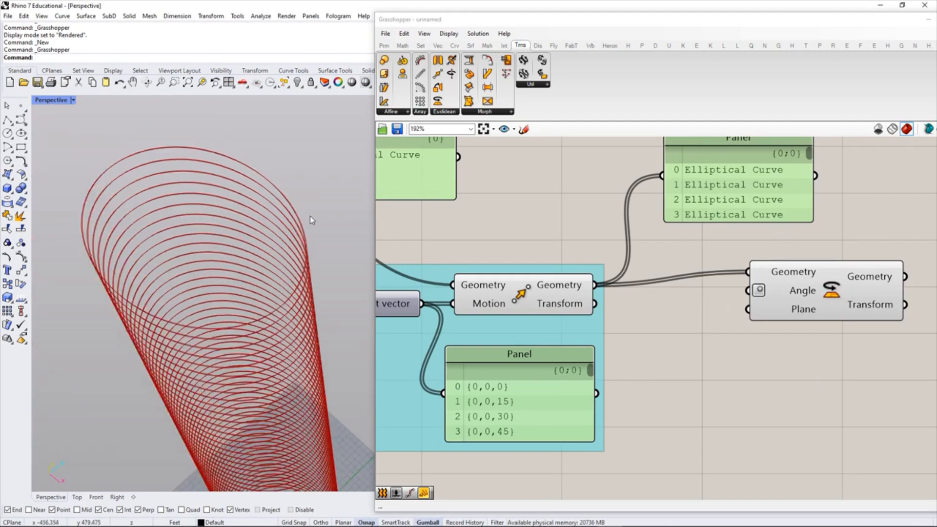
{"action": "scroll", "coordinate": [305, 247], "scroll_direction": "down", "scroll_amount": 2}
{"action": "scroll", "coordinate": [331, 263], "scroll_direction": "up", "scroll_amount": 2}
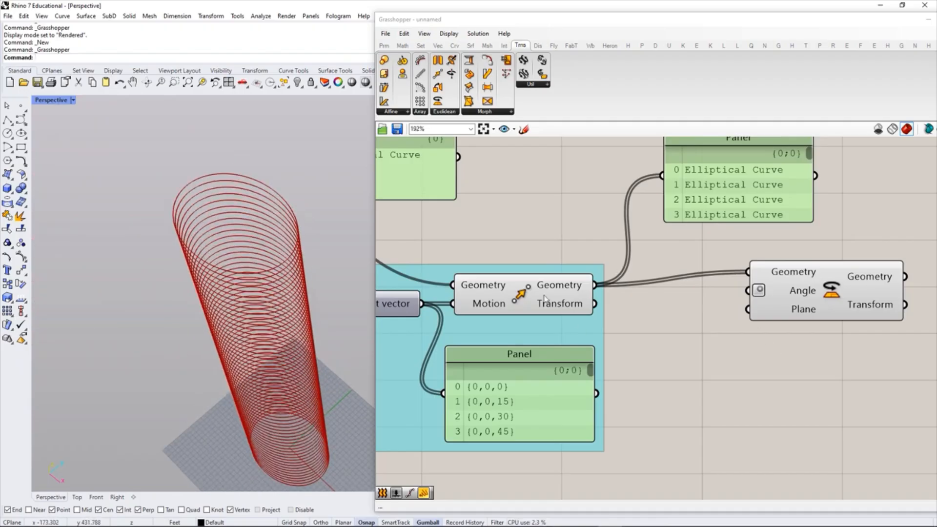
{"action": "right_click_drag", "start_coordinate": [314, 347], "coordinate": [312, 339]}
{"action": "scroll", "coordinate": [299, 297], "scroll_direction": "down", "scroll_amount": 2}
{"action": "scroll", "coordinate": [301, 327], "scroll_direction": "up", "scroll_amount": 2}
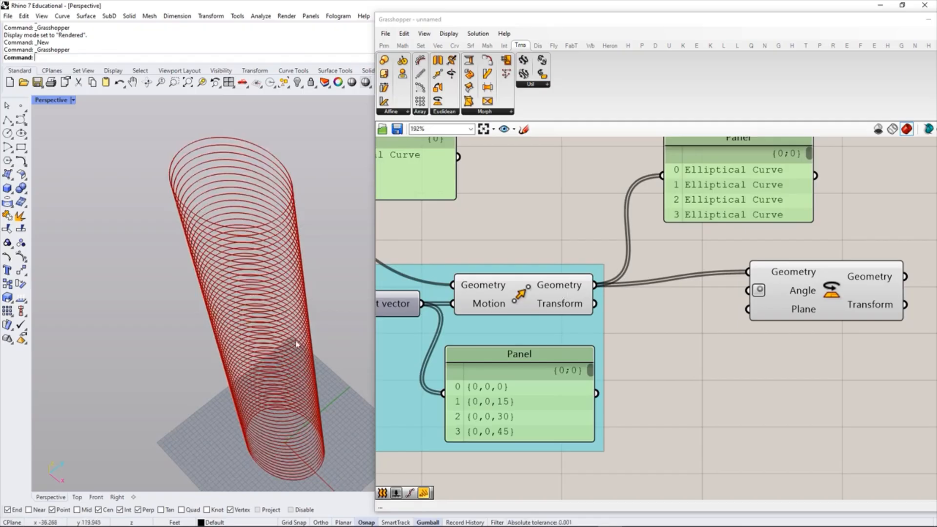
{"action": "mouse_move", "coordinate": [795, 293]}
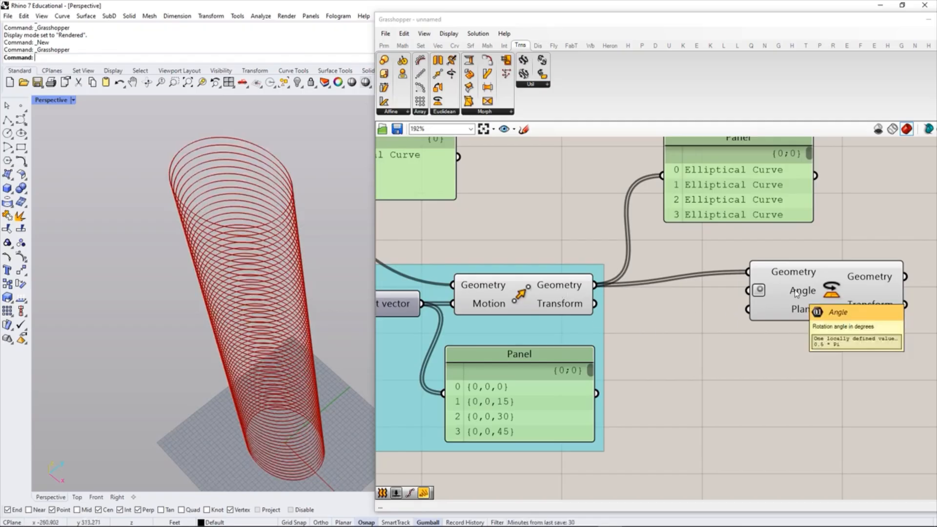
Step: Make room beside the Rotate component and add an integer number slider from 0 to 180 with value 5 below it
{"action": "left_click_drag", "start_coordinate": [795, 293], "coordinate": [814, 291]}
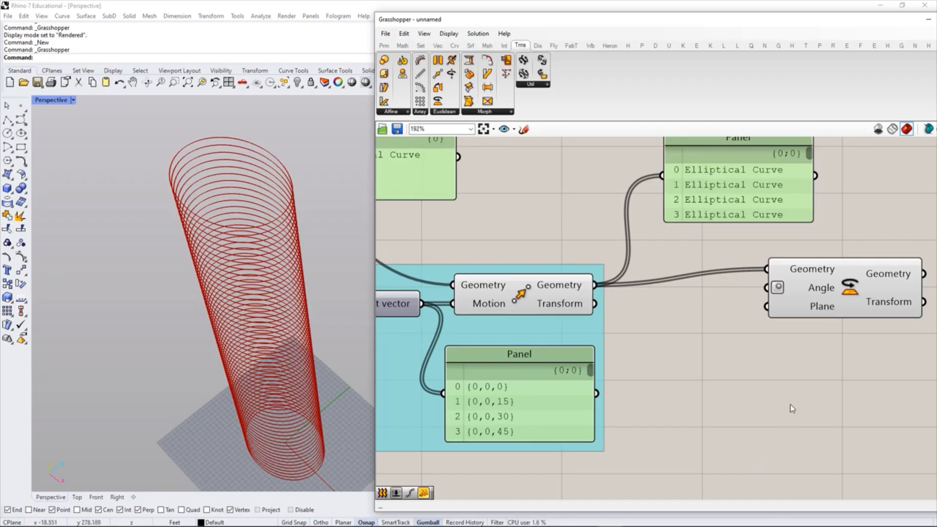
{"action": "double_click", "coordinate": [777, 381]}
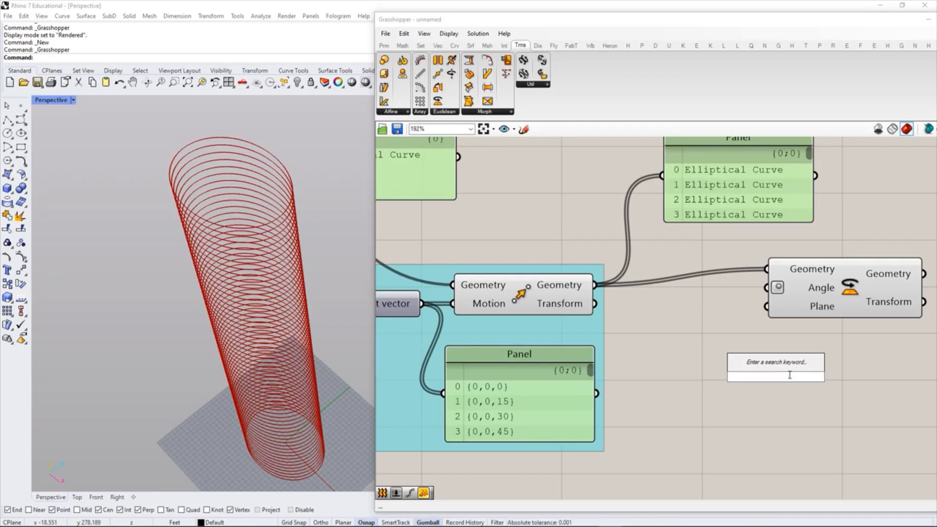
{"action": "type", "text": "0"}
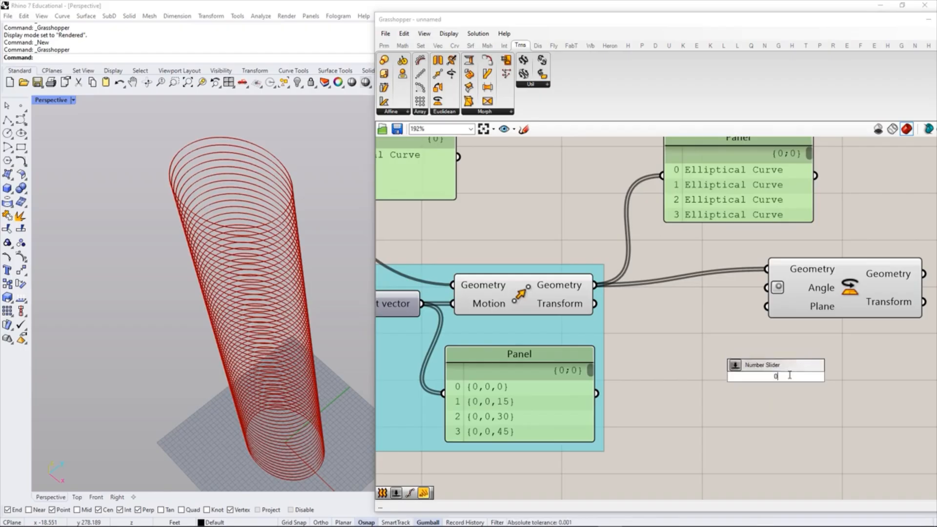
{"action": "type", "text": "<5<180"}
{"action": "key", "text": "Return"}
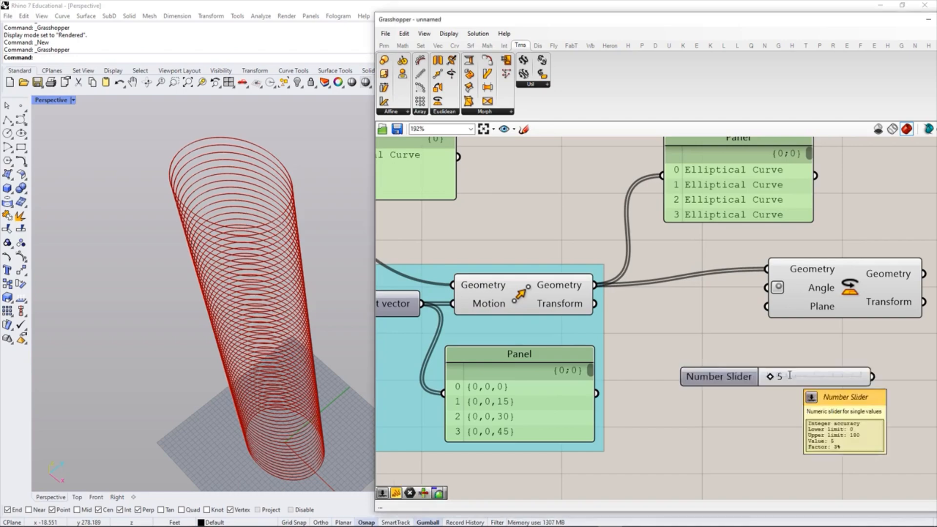
Step: Connect the new number slider to the Rotate component's Angle input and set the slider to 0
{"action": "right_click_drag", "start_coordinate": [805, 392], "coordinate": [713, 398]}
{"action": "left_click_drag", "start_coordinate": [749, 309], "coordinate": [789, 310]}
{"action": "left_click", "coordinate": [822, 376]}
{"action": "left_click_drag", "start_coordinate": [738, 383], "coordinate": [707, 288]}
{"action": "left_click", "coordinate": [724, 344]}
{"action": "left_click_drag", "start_coordinate": [629, 372], "coordinate": [620, 416]}
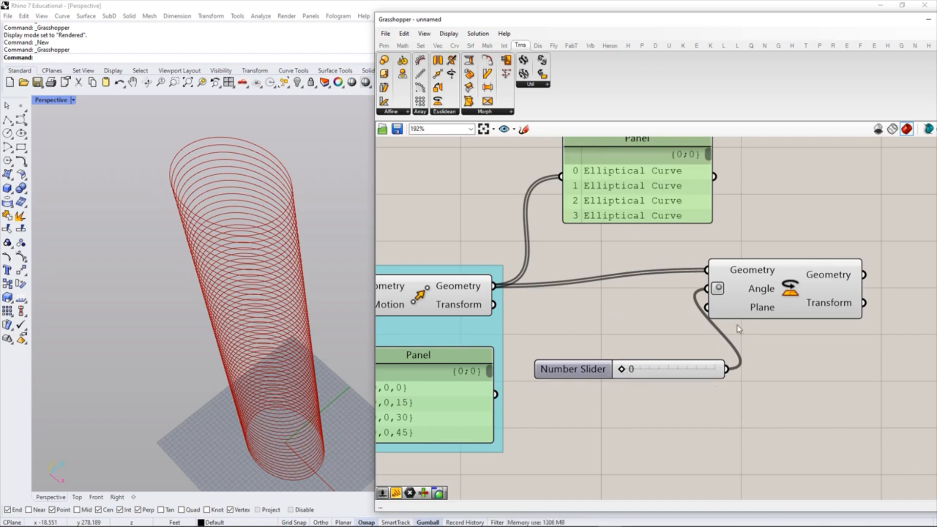
Step: Align the Rotate component with Move so their geometry wire runs straight, and place the angle slider closer beneath that wire
{"action": "left_click_drag", "start_coordinate": [767, 308], "coordinate": [802, 305]}
{"action": "left_click", "coordinate": [802, 374]}
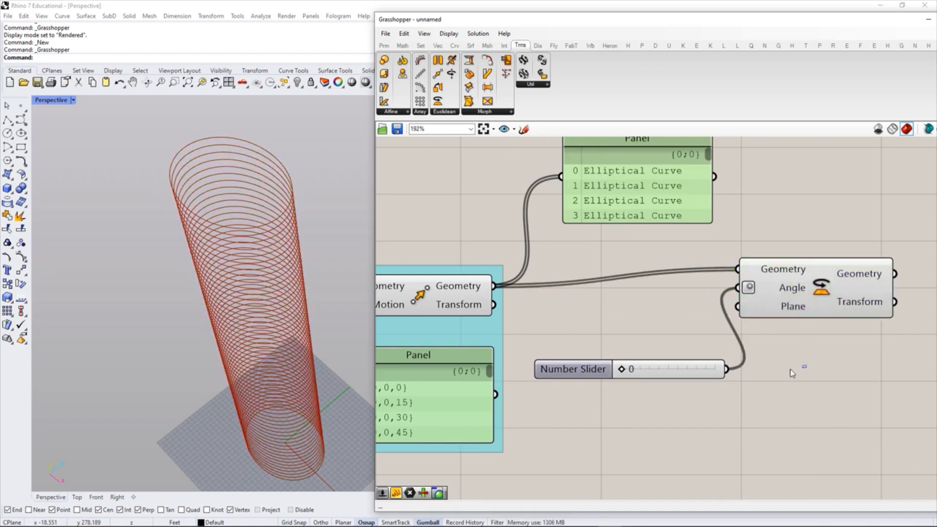
{"action": "right_click_drag", "start_coordinate": [754, 376], "coordinate": [695, 370]}
{"action": "left_click_drag", "start_coordinate": [744, 304], "coordinate": [759, 321]}
{"action": "left_click", "coordinate": [687, 392]}
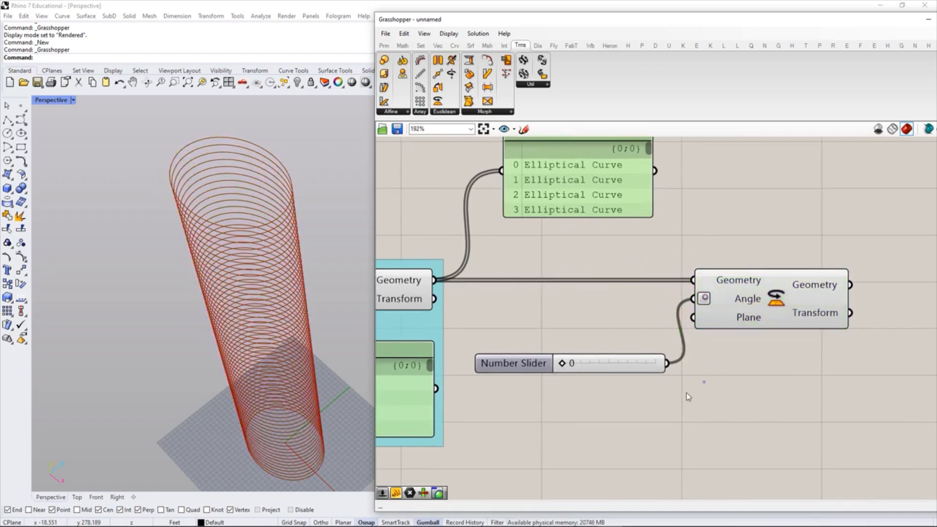
{"action": "right_click_drag", "start_coordinate": [552, 364], "coordinate": [682, 350]}
{"action": "scroll", "coordinate": [524, 381], "scroll_direction": "down", "scroll_amount": 2}
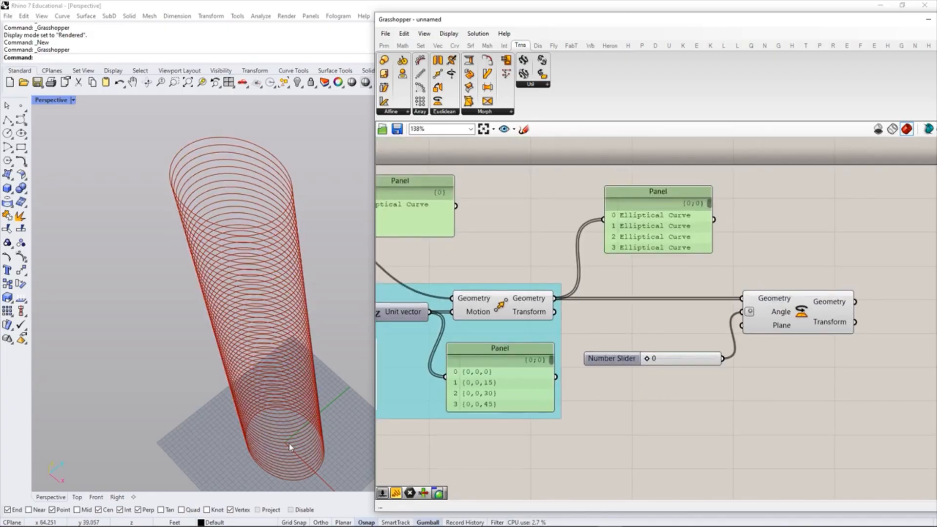
{"action": "right_click_drag", "start_coordinate": [554, 389], "coordinate": [837, 378]}
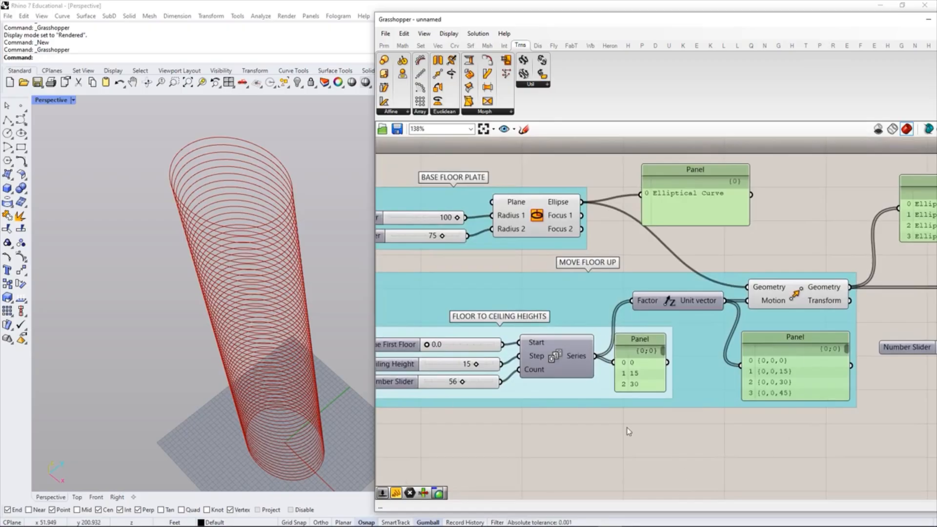
{"action": "right_click_drag", "start_coordinate": [742, 419], "coordinate": [452, 388]}
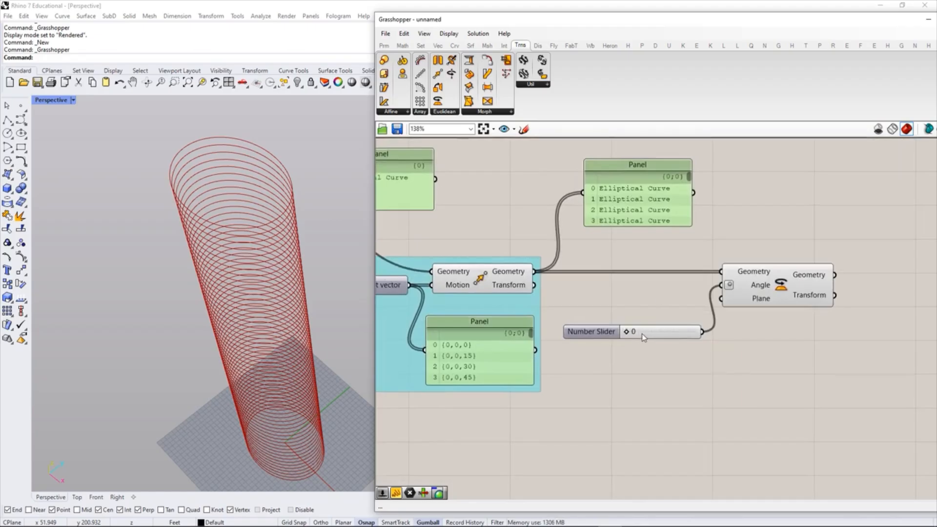
{"action": "left_click_drag", "start_coordinate": [653, 331], "coordinate": [654, 321]}
{"action": "left_click", "coordinate": [629, 372]}
Step: Review the floor definition and highlight the Move and Rotate components in turn to compare their ellipse stacks
{"action": "right_click_drag", "start_coordinate": [485, 372], "coordinate": [817, 350]}
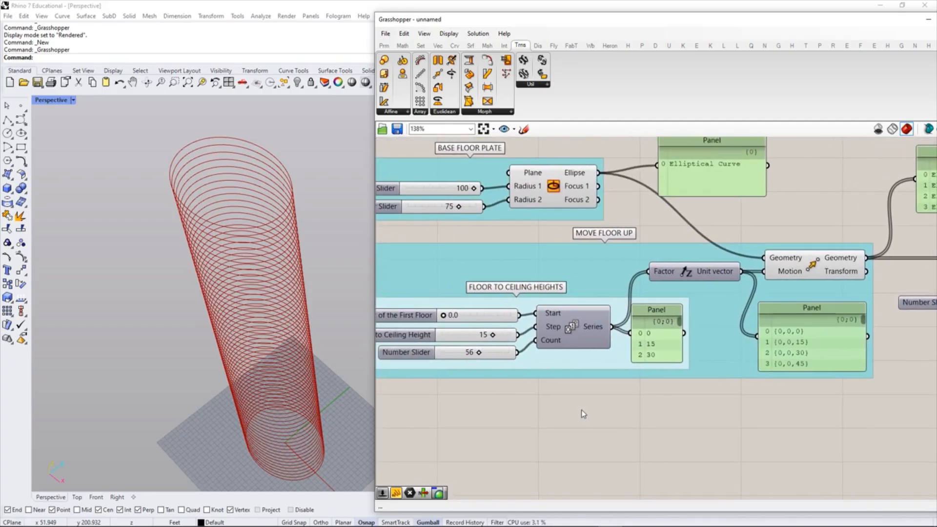
{"action": "right_click_drag", "start_coordinate": [828, 390], "coordinate": [476, 396]}
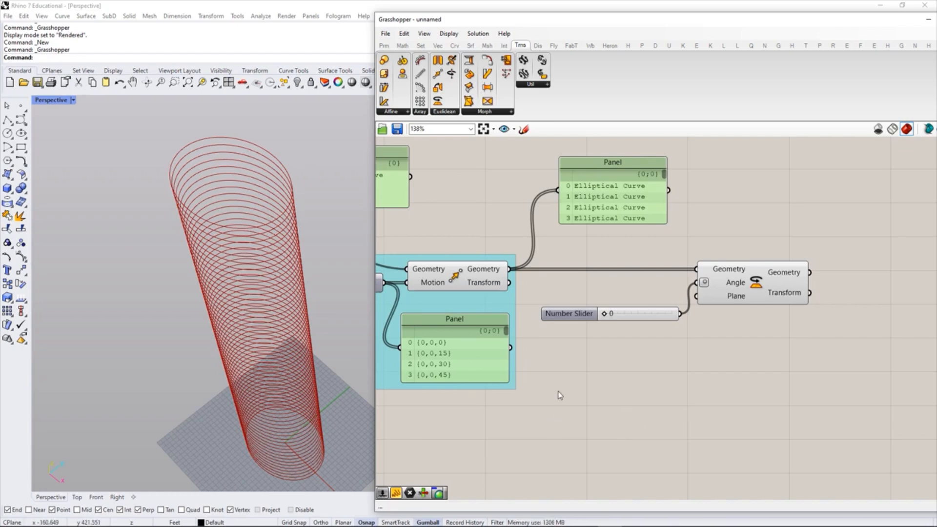
{"action": "right_click_drag", "start_coordinate": [560, 398], "coordinate": [673, 389]}
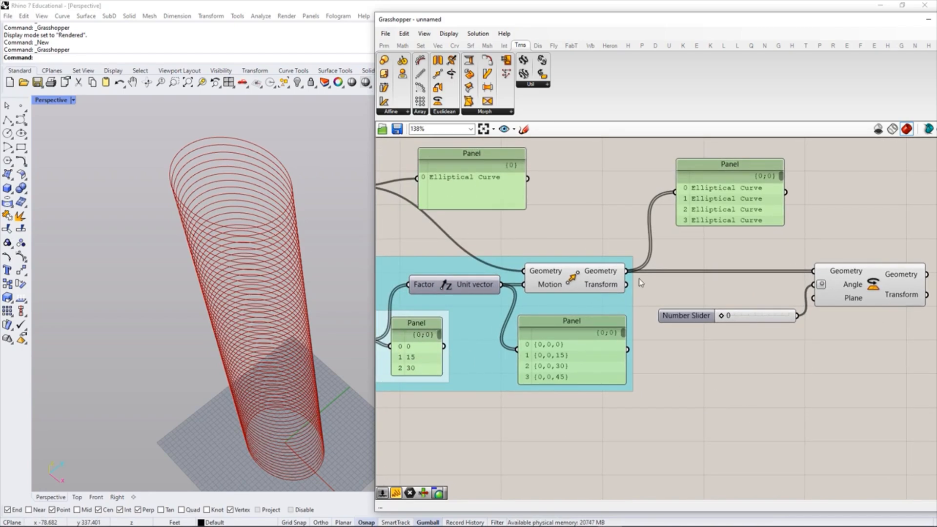
{"action": "left_click", "coordinate": [575, 282]}
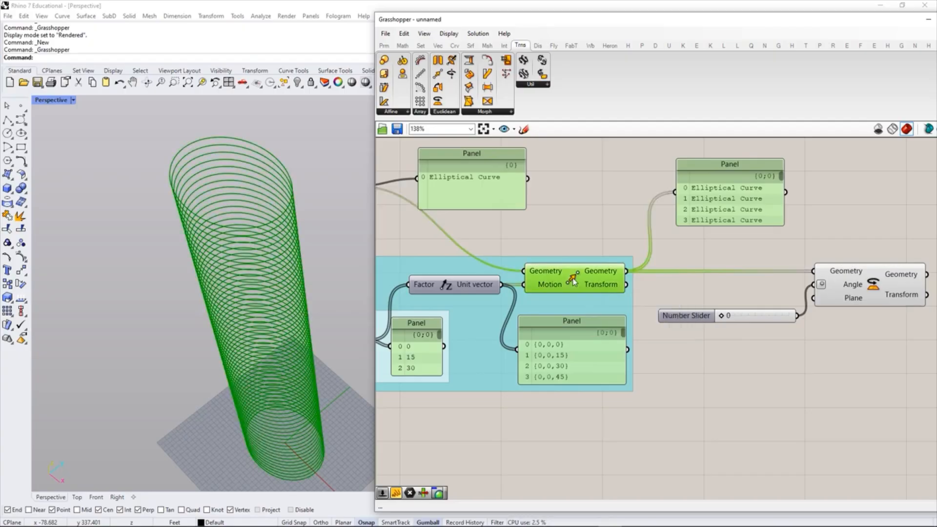
{"action": "left_click", "coordinate": [584, 224]}
{"action": "left_click", "coordinate": [894, 294]}
{"action": "left_click", "coordinate": [773, 283]}
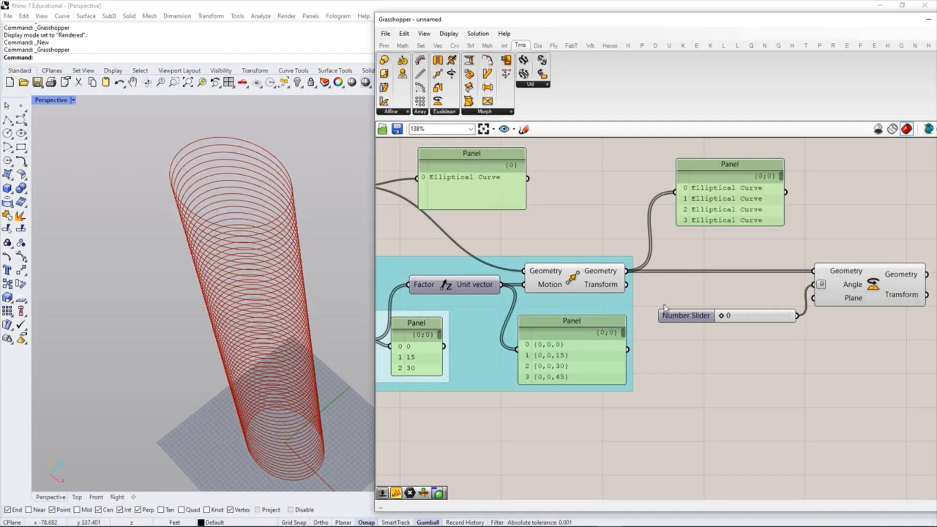
Step: Turn off the preview of the Move component in the MOVE FLOOR UP group
{"action": "right_click_drag", "start_coordinate": [572, 333], "coordinate": [652, 335]}
{"action": "left_click", "coordinate": [654, 281]}
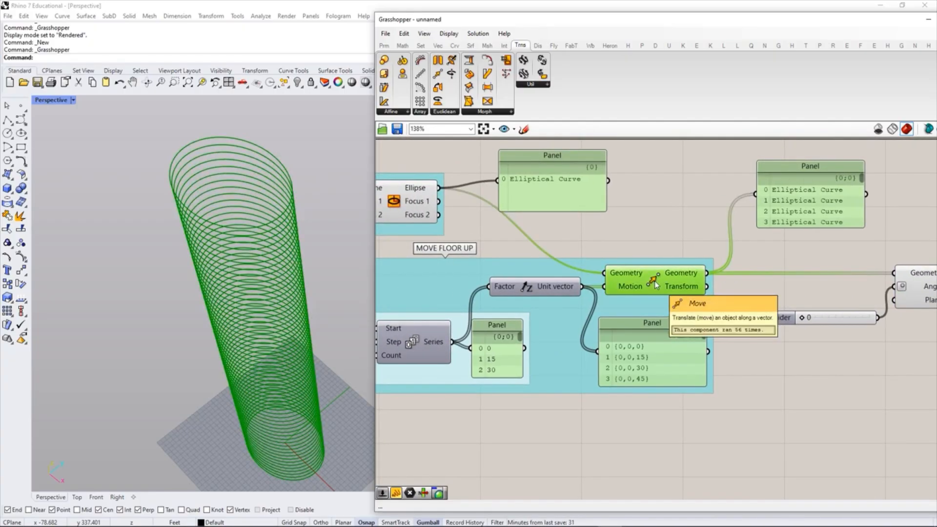
{"action": "right_click", "coordinate": [654, 280]}
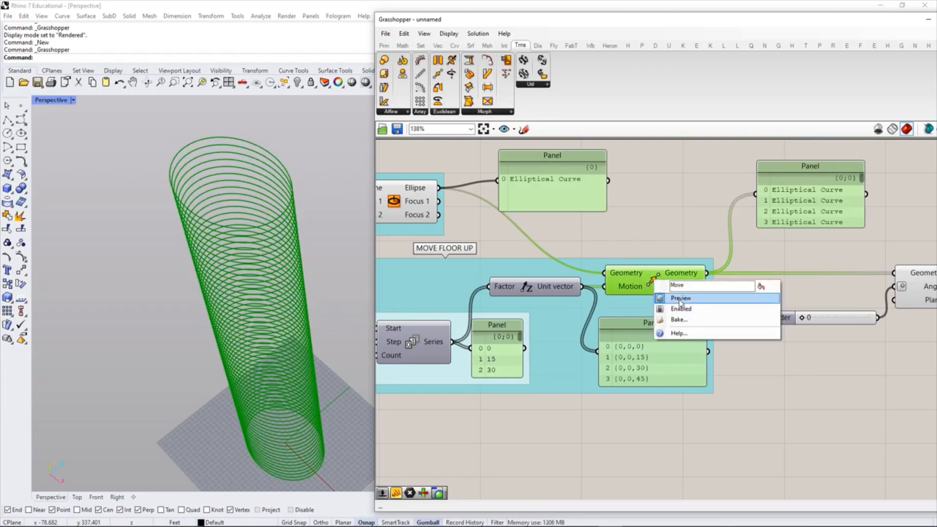
{"action": "left_click", "coordinate": [679, 299]}
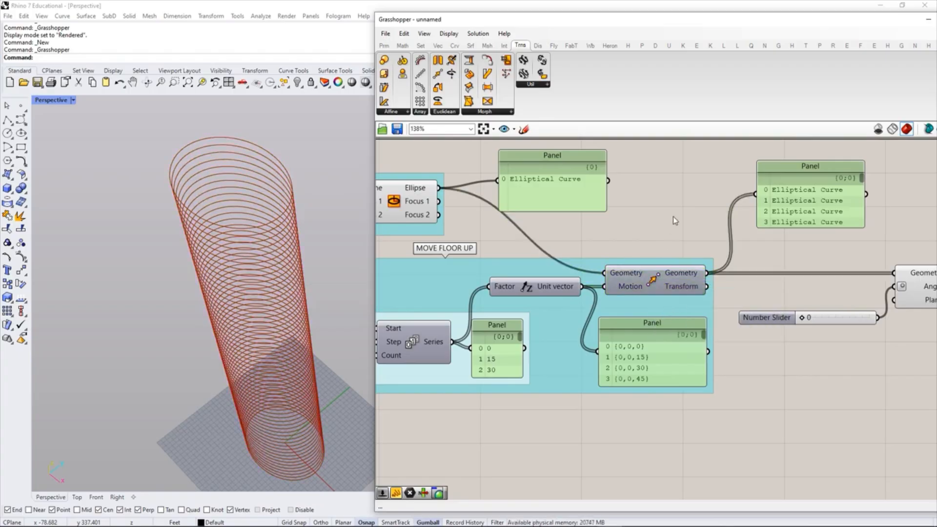
Step: Toggle the Move component's preview on and off again, leaving it hidden
{"action": "right_click_drag", "start_coordinate": [707, 336], "coordinate": [633, 316]}
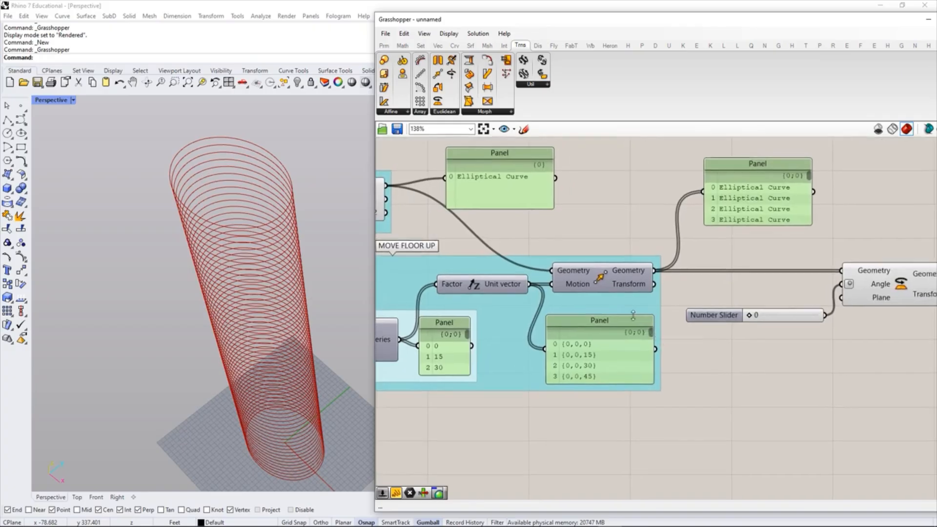
{"action": "right_click", "coordinate": [600, 279]}
{"action": "left_click", "coordinate": [610, 295]}
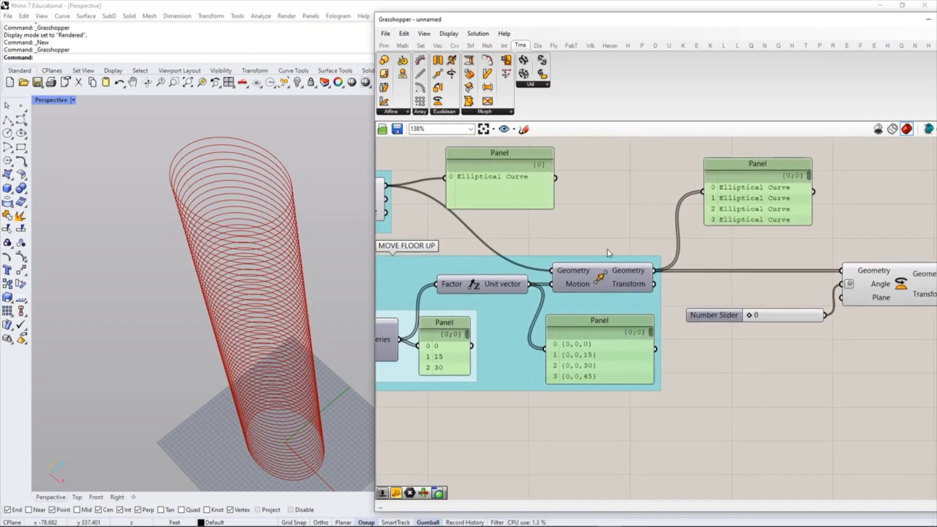
{"action": "left_click", "coordinate": [621, 227]}
{"action": "left_click", "coordinate": [601, 281]}
{"action": "key", "text": "ctrl+q"}
{"action": "key", "text": "ctrl+q"}
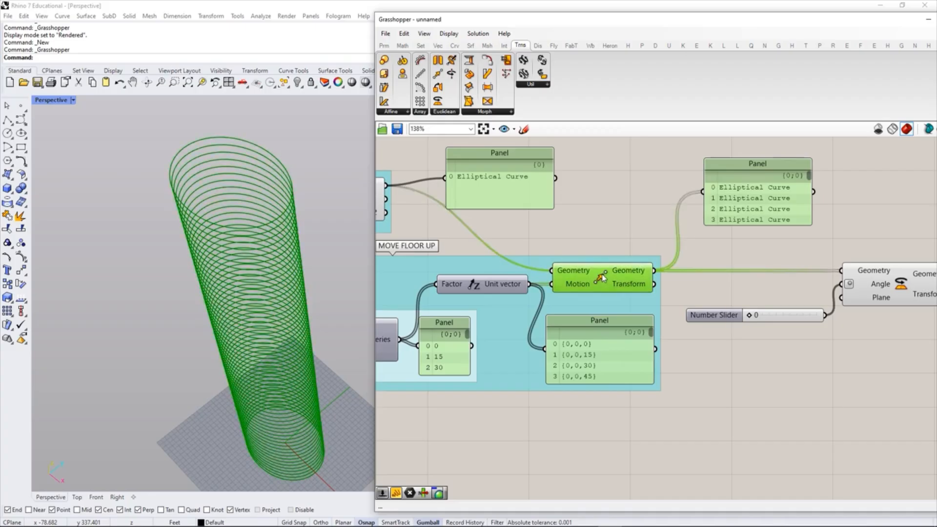
{"action": "left_click", "coordinate": [615, 220]}
Step: Set the rotation angle slider to 62 degrees
{"action": "right_click_drag", "start_coordinate": [727, 333], "coordinate": [673, 332]}
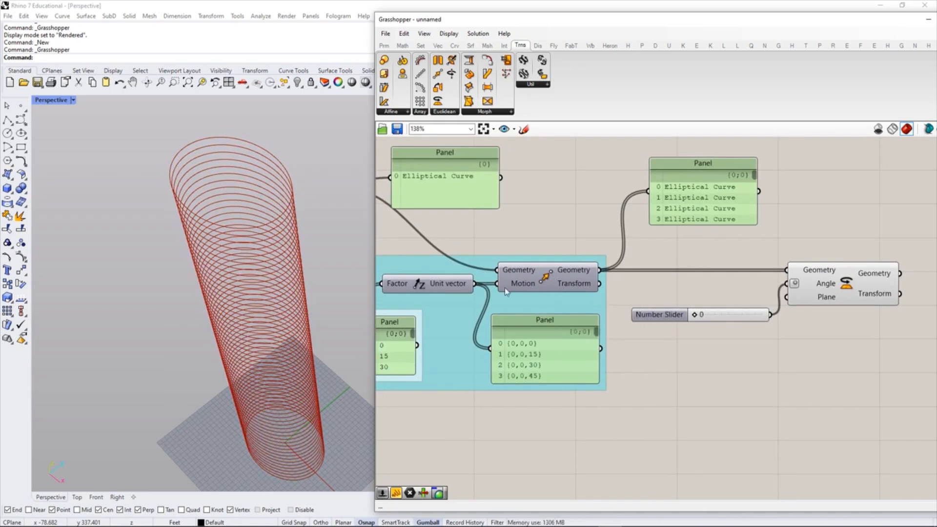
{"action": "left_click_drag", "start_coordinate": [694, 315], "coordinate": [717, 334]}
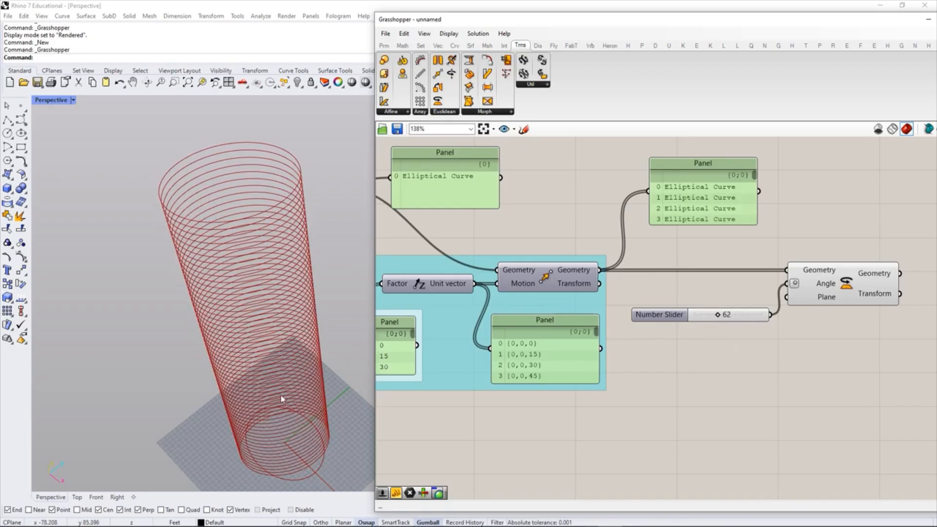
Step: Highlight the Ellipse component in the BASE FLOOR PLATE group to examine the base curve
{"action": "right_click_drag", "start_coordinate": [500, 318], "coordinate": [815, 344]}
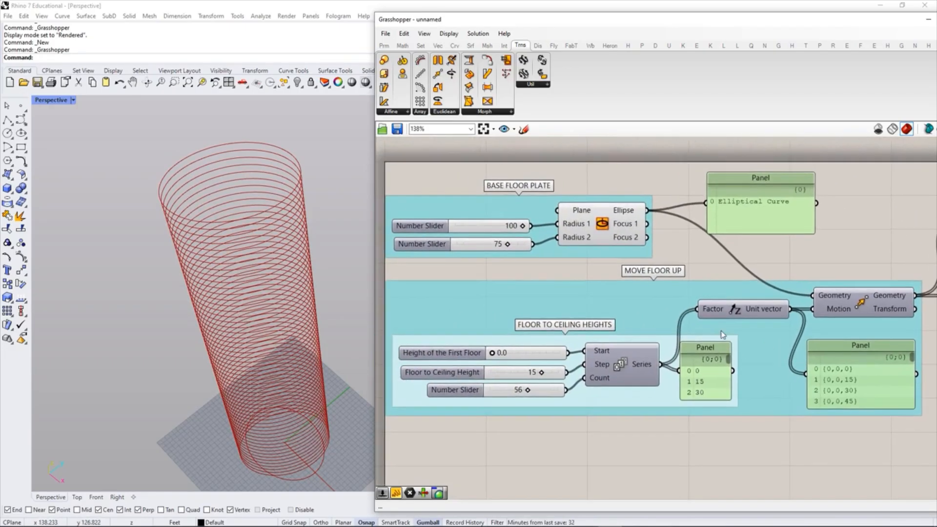
{"action": "left_click", "coordinate": [604, 224]}
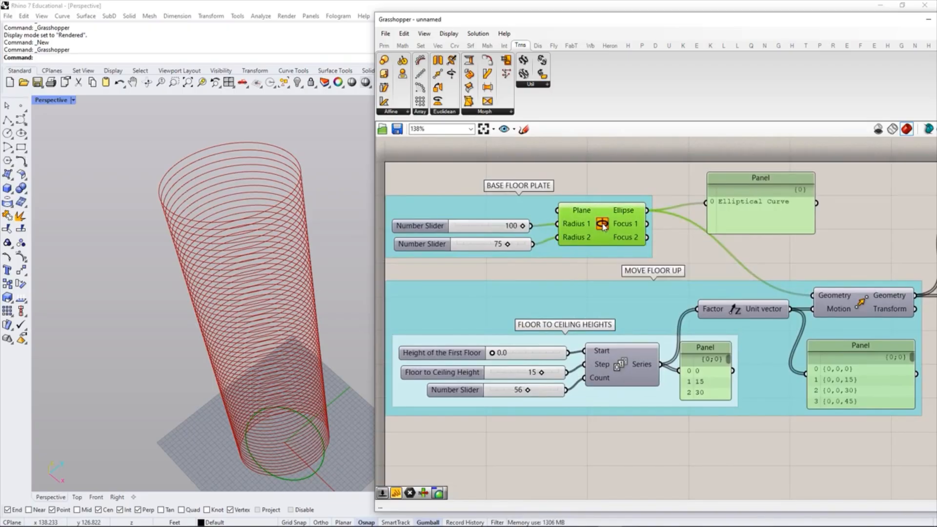
{"action": "left_click", "coordinate": [635, 175]}
Step: Set the rotation angle slider to 0
{"action": "right_click_drag", "start_coordinate": [784, 371], "coordinate": [404, 368]}
{"action": "left_click_drag", "start_coordinate": [674, 343], "coordinate": [648, 343]}
{"action": "scroll", "coordinate": [746, 364], "scroll_direction": "up", "scroll_amount": 2}
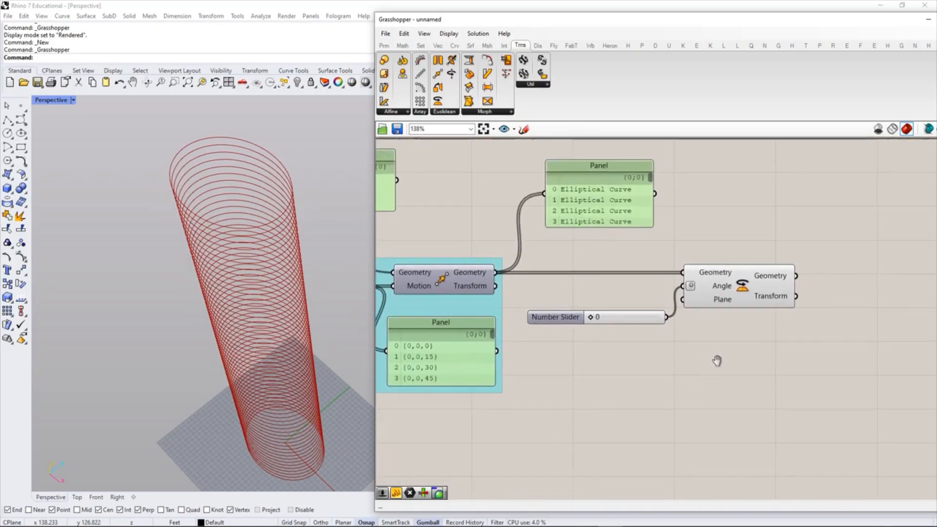
Step: Add a Series component to the canvas below the rotation angle slider and review its Start and Step inputs
{"action": "right_click_drag", "start_coordinate": [679, 392], "coordinate": [686, 379]}
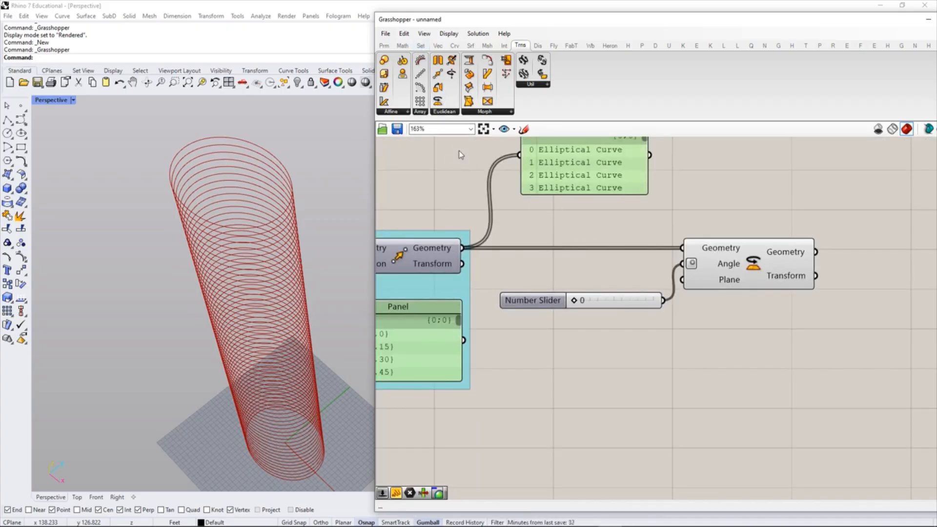
{"action": "left_click", "coordinate": [421, 45]}
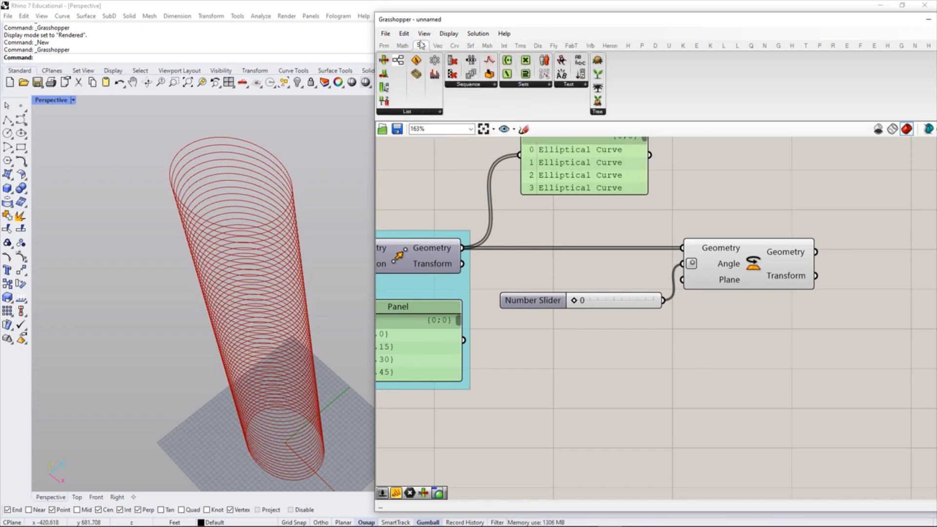
{"action": "left_click", "coordinate": [468, 86]}
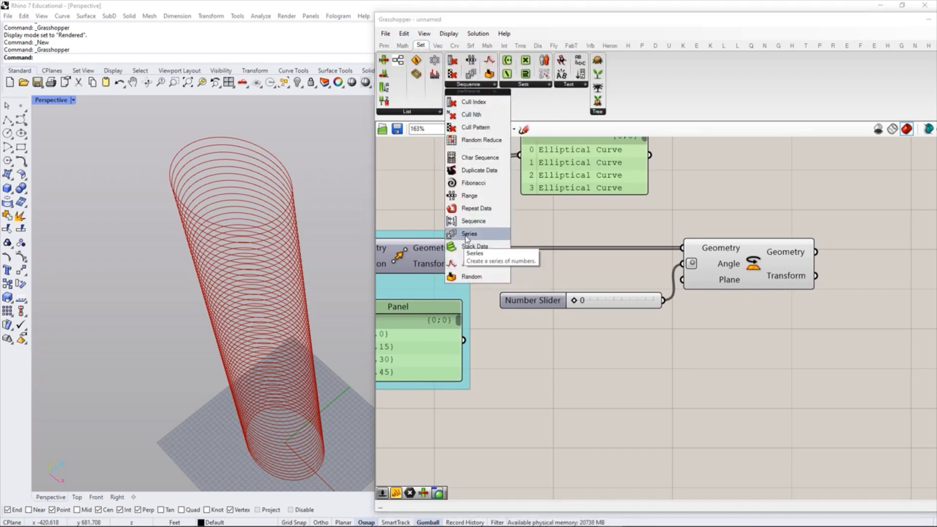
{"action": "left_click_drag", "start_coordinate": [470, 234], "coordinate": [662, 412]}
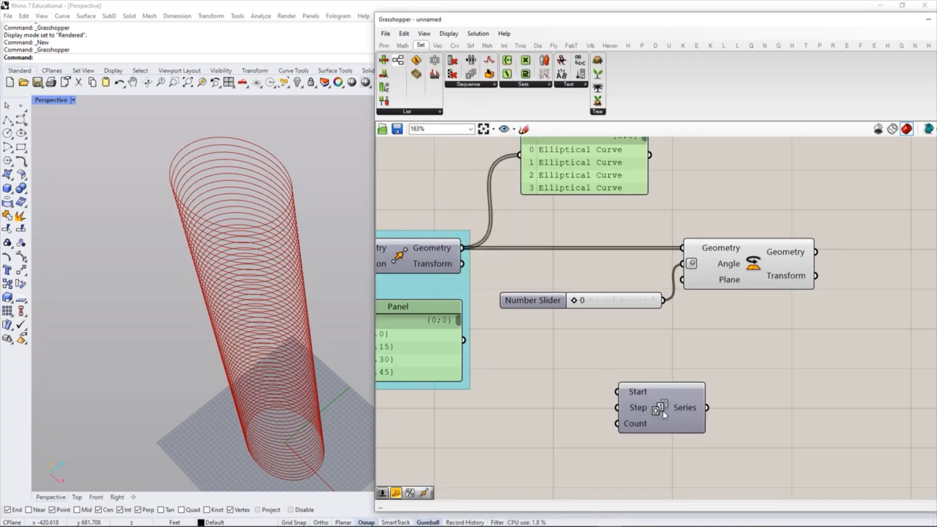
{"action": "right_click_drag", "start_coordinate": [774, 363], "coordinate": [804, 335]}
{"action": "right_click_drag", "start_coordinate": [737, 342], "coordinate": [724, 358]}
{"action": "left_click_drag", "start_coordinate": [680, 390], "coordinate": [692, 365]}
{"action": "left_click", "coordinate": [681, 426]}
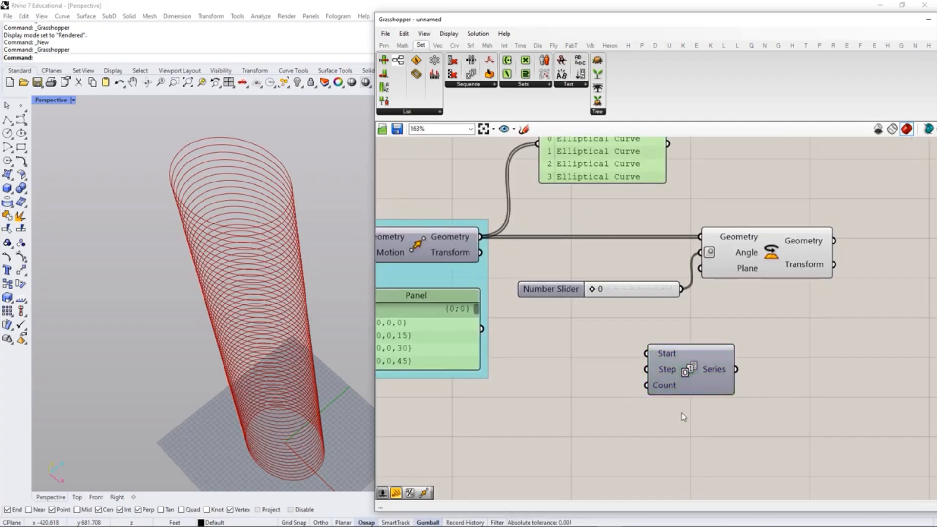
{"action": "mouse_move", "coordinate": [669, 355]}
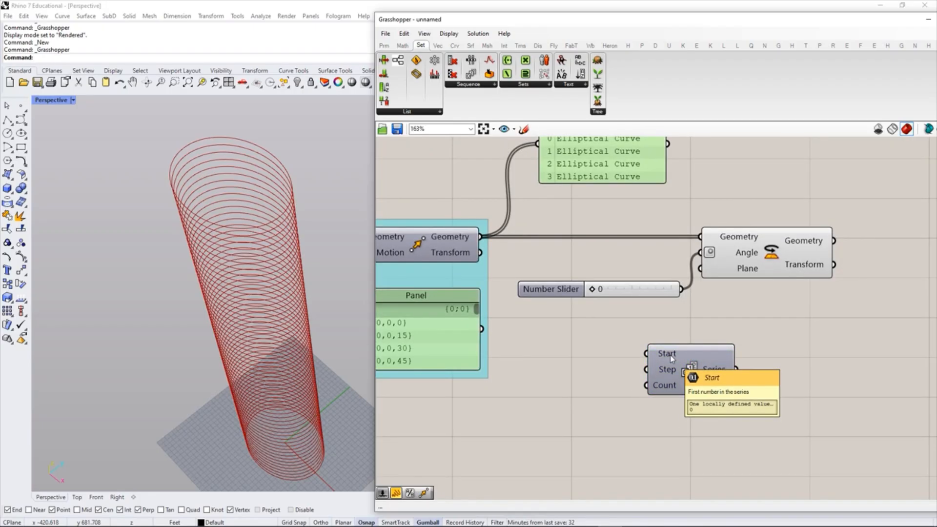
{"action": "mouse_move", "coordinate": [672, 371]}
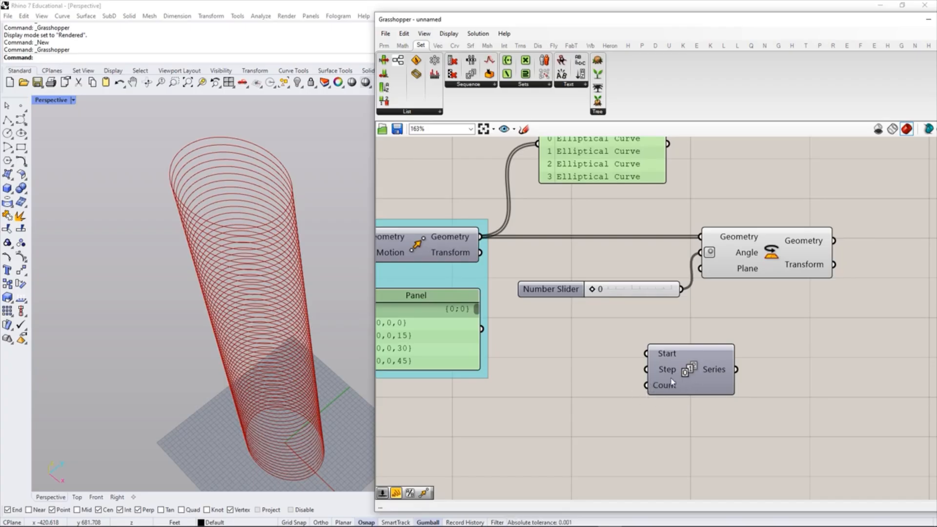
Step: Rename the 56-value count slider in the FLOOR TO CEILING HEIGHTS group as "No. of Floors"
{"action": "right_click_drag", "start_coordinate": [664, 413], "coordinate": [749, 368]}
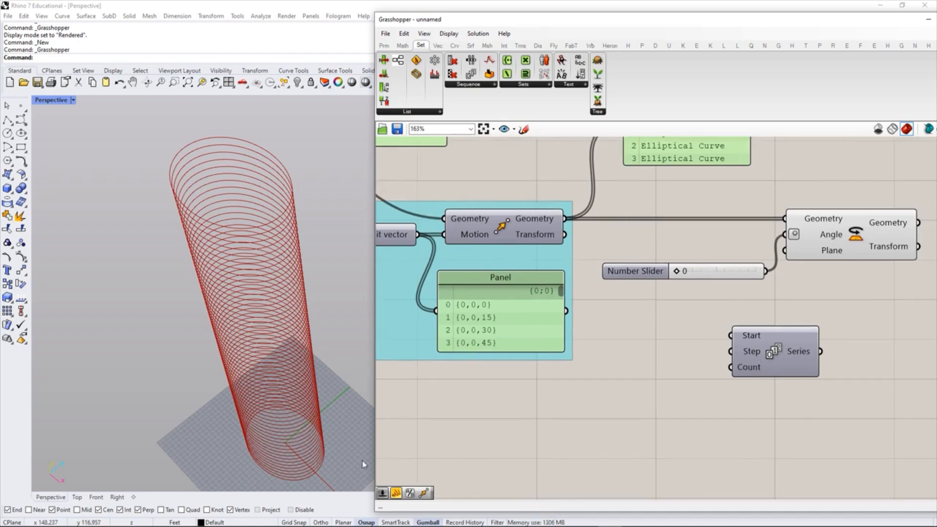
{"action": "right_click_drag", "start_coordinate": [747, 365], "coordinate": [765, 358]}
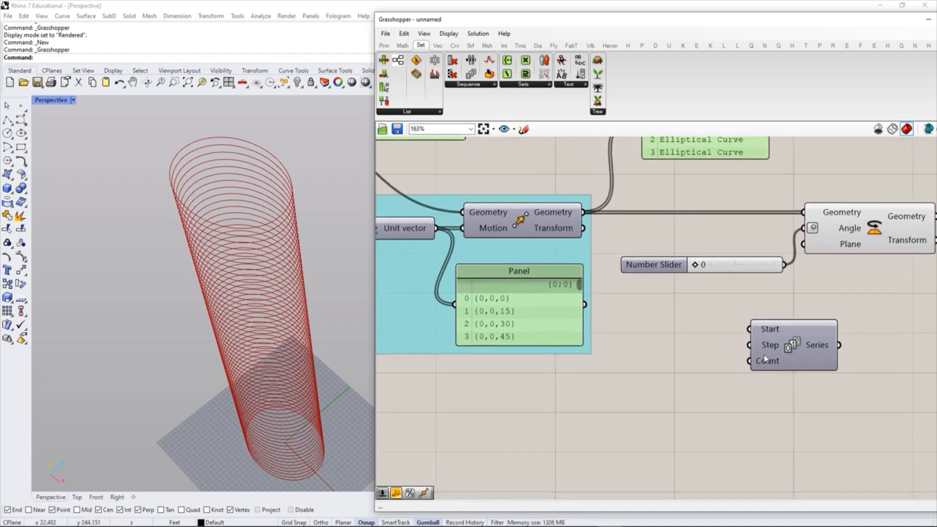
{"action": "scroll", "coordinate": [764, 362], "scroll_direction": "down", "scroll_amount": 3}
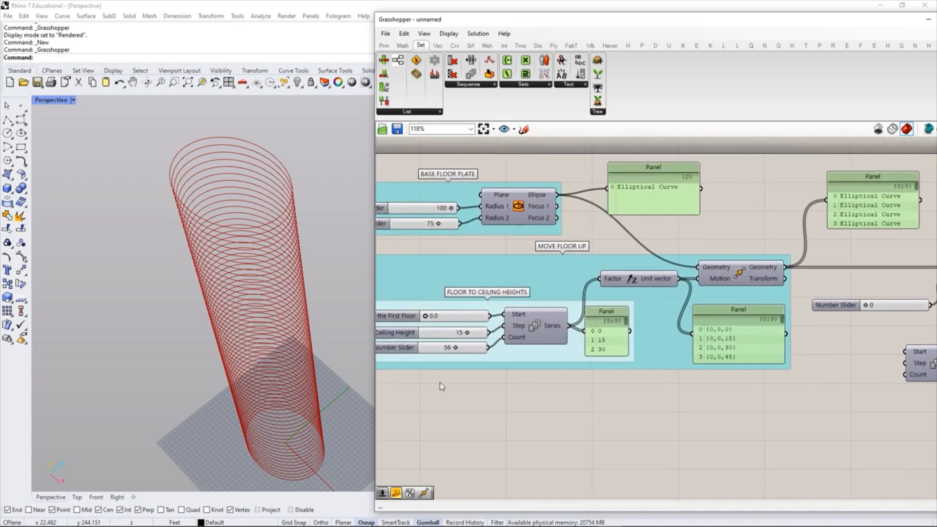
{"action": "scroll", "coordinate": [474, 398], "scroll_direction": "up", "scroll_amount": 2}
{"action": "right_click_drag", "start_coordinate": [475, 396], "coordinate": [545, 397]}
{"action": "scroll", "coordinate": [516, 361], "scroll_direction": "up", "scroll_amount": 2}
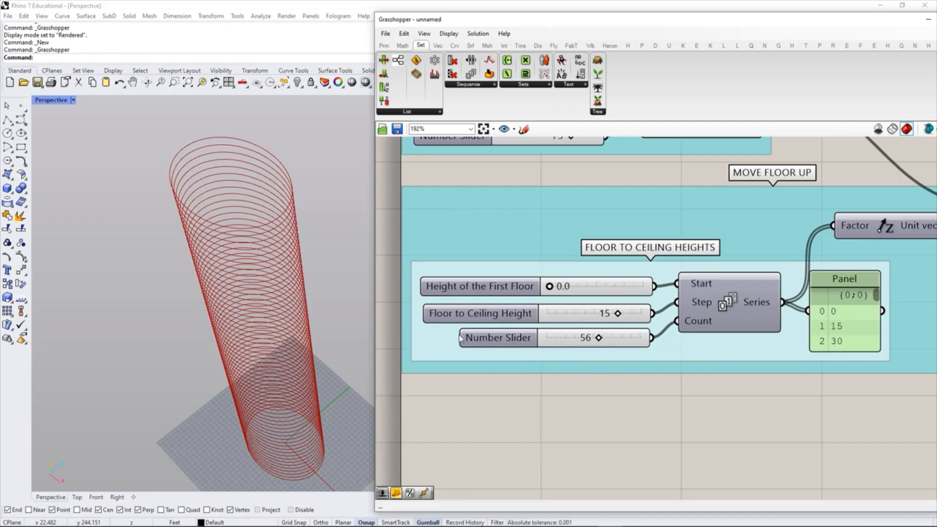
{"action": "right_click_drag", "start_coordinate": [535, 397], "coordinate": [569, 386]}
{"action": "scroll", "coordinate": [568, 387], "scroll_direction": "up", "scroll_amount": 1}
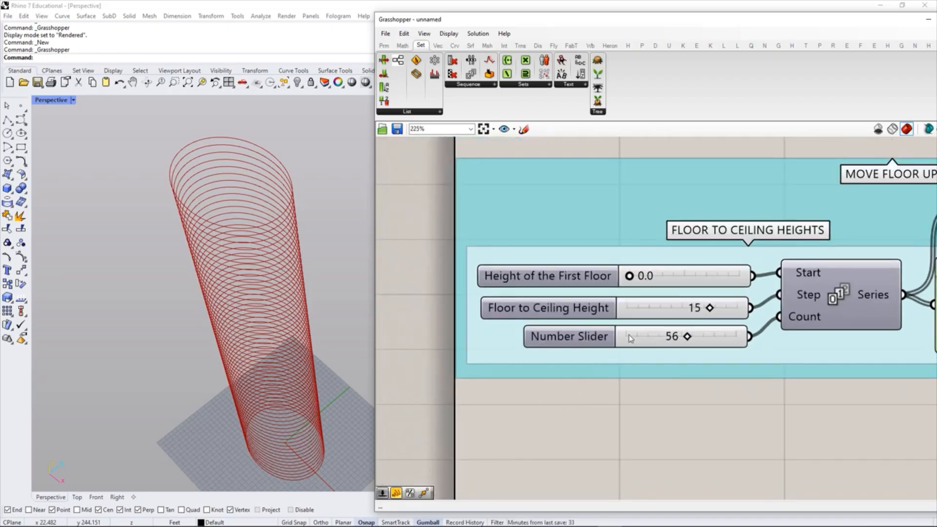
{"action": "right_click", "coordinate": [630, 337]}
{"action": "left_click", "coordinate": [631, 340]}
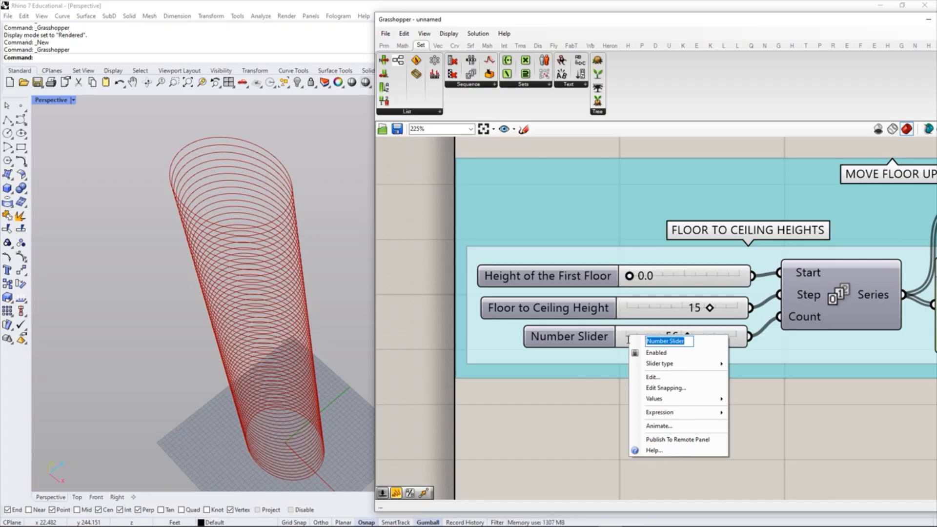
{"action": "type", "text": "n"}
{"action": "key", "text": "BackSpace"}
{"action": "type", "text": "Count"}
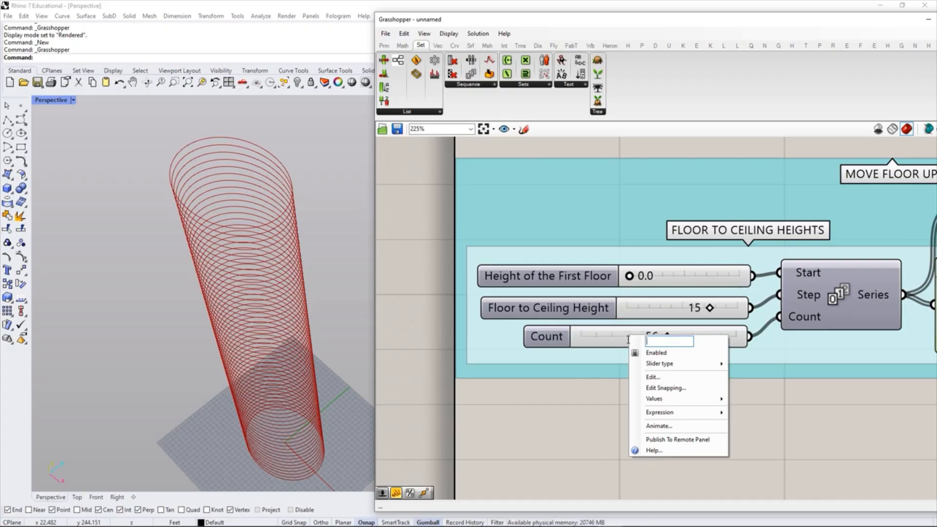
{"action": "type", "text": "No"}
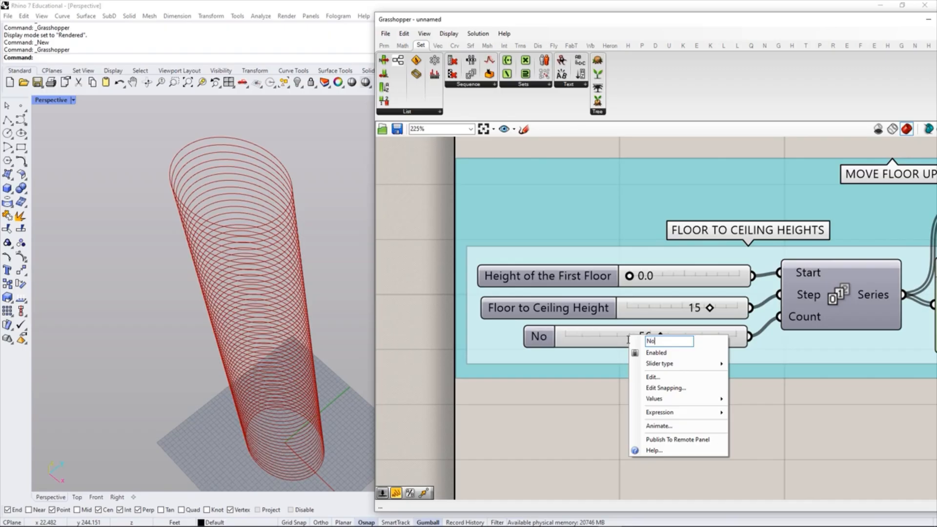
{"action": "type", "text": ". of Floors"}
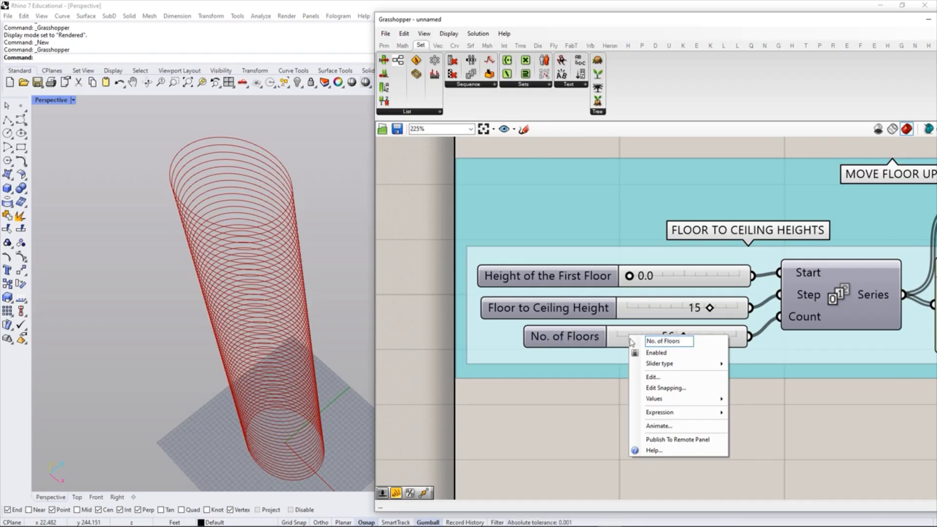
{"action": "left_click", "coordinate": [825, 419]}
Step: Connect the No. of Floors slider to the Count input of the new Series component and reposition that component
{"action": "right_click_drag", "start_coordinate": [668, 433], "coordinate": [561, 411]}
{"action": "scroll", "coordinate": [561, 411], "scroll_direction": "down", "scroll_amount": 2}
{"action": "scroll", "coordinate": [598, 337], "scroll_direction": "up", "scroll_amount": 1}
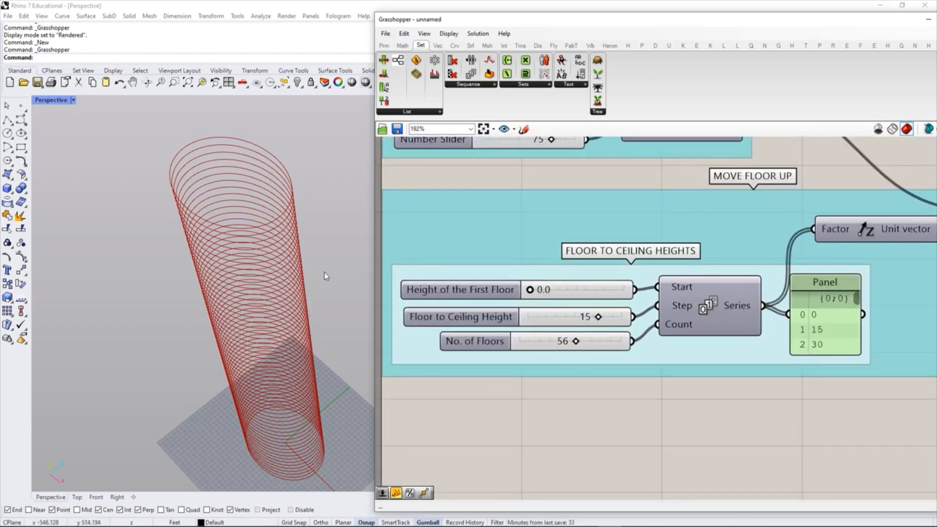
{"action": "left_click_drag", "start_coordinate": [634, 343], "coordinate": [709, 343]}
{"action": "scroll", "coordinate": [522, 377], "scroll_direction": "down", "scroll_amount": 5}
{"action": "scroll", "coordinate": [770, 427], "scroll_direction": "up", "scroll_amount": 3}
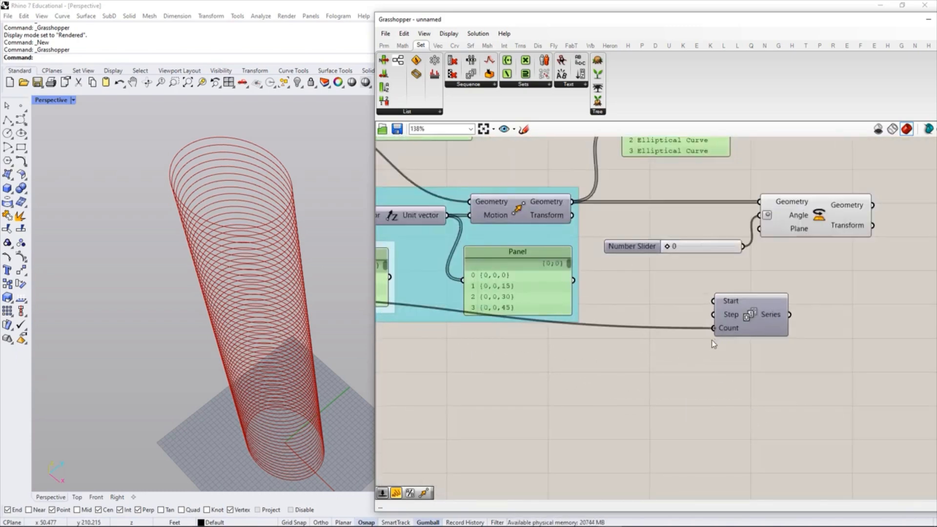
{"action": "left_click", "coordinate": [738, 349]}
{"action": "left_click", "coordinate": [702, 390]}
{"action": "right_click_drag", "start_coordinate": [702, 391], "coordinate": [657, 449]}
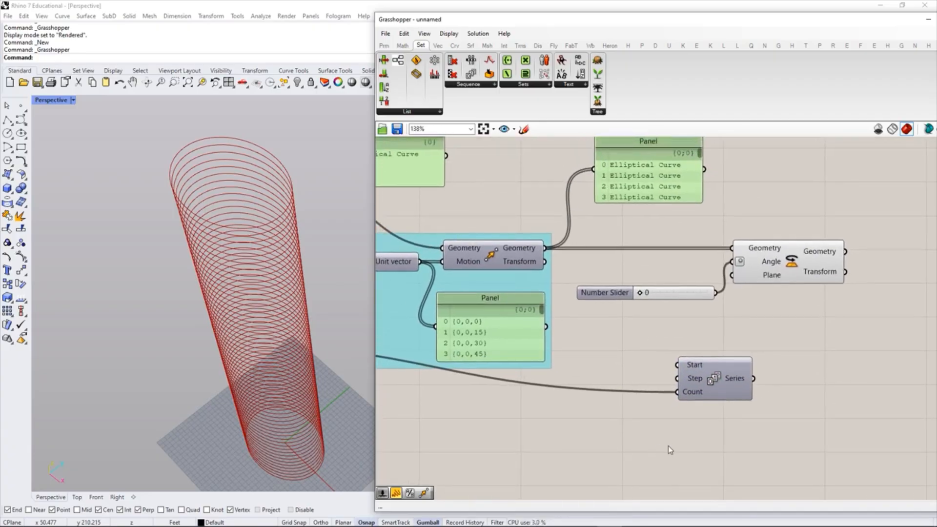
Step: Rearrange the Rotate component, the new Series component and the angle slider to make room between them
{"action": "scroll", "coordinate": [765, 397], "scroll_direction": "down", "scroll_amount": 2}
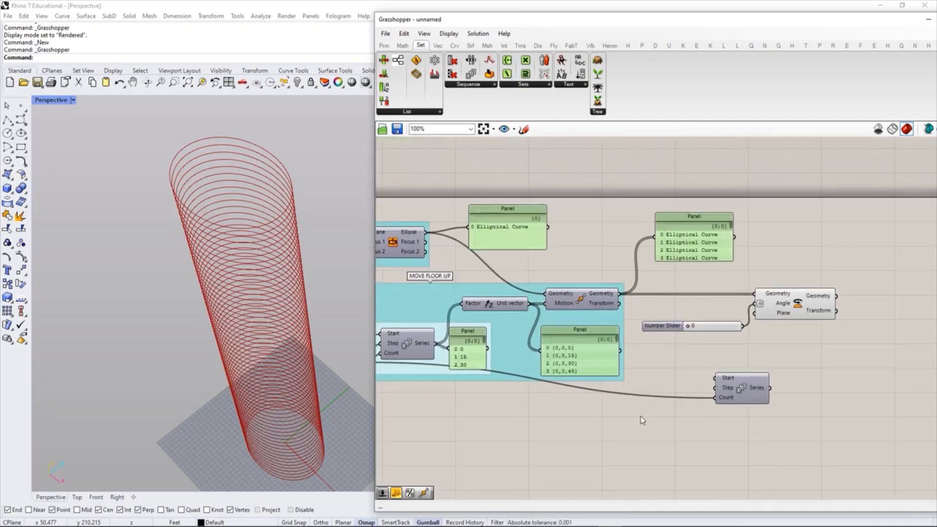
{"action": "scroll", "coordinate": [658, 407], "scroll_direction": "up", "scroll_amount": 2}
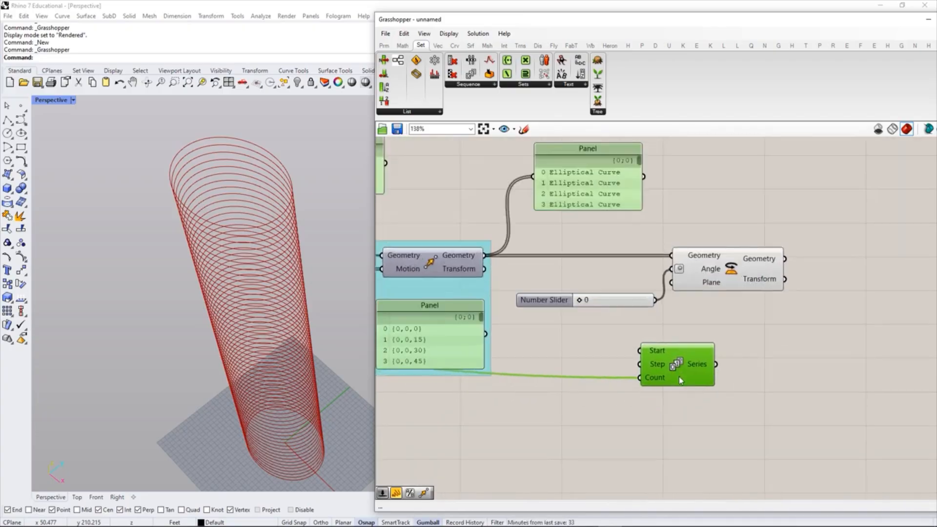
{"action": "scroll", "coordinate": [588, 410], "scroll_direction": "up", "scroll_amount": 2}
{"action": "left_click_drag", "start_coordinate": [692, 266], "coordinate": [779, 263]}
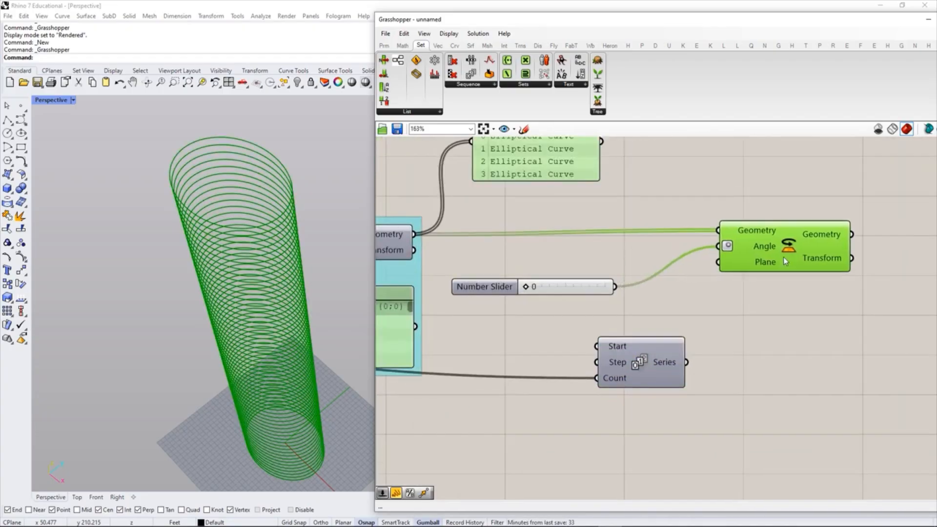
{"action": "left_click_drag", "start_coordinate": [636, 369], "coordinate": [695, 364]}
{"action": "left_click", "coordinate": [681, 426]}
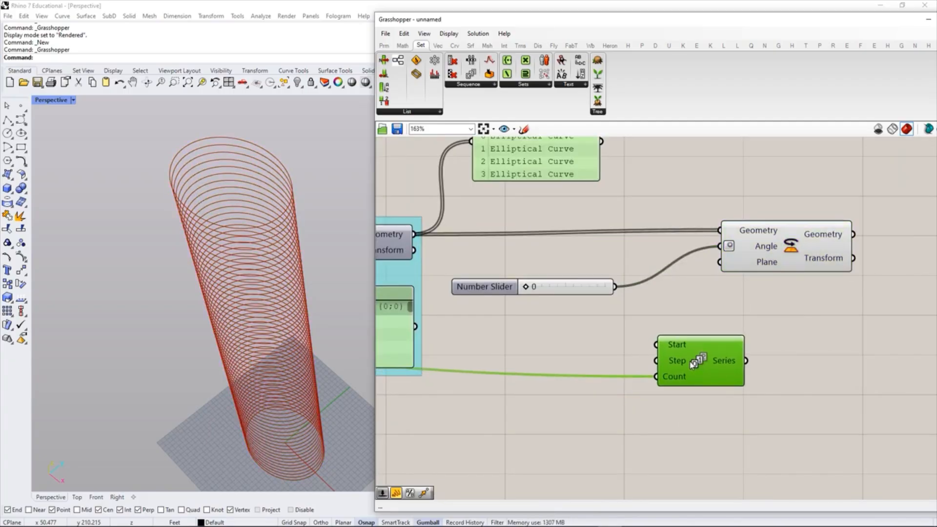
{"action": "left_click", "coordinate": [679, 422]}
{"action": "left_click_drag", "start_coordinate": [780, 227], "coordinate": [799, 223]}
{"action": "left_click", "coordinate": [683, 299]}
{"action": "left_click_drag", "start_coordinate": [583, 288], "coordinate": [638, 272]}
{"action": "left_click", "coordinate": [748, 296]}
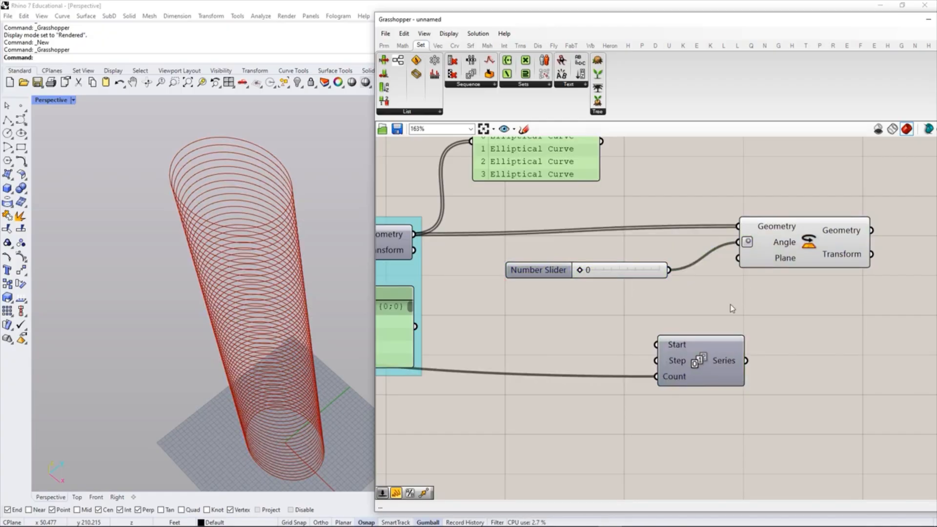
Step: Add a panel beside the new Series component, connect it to the Series output and enlarge it
{"action": "double_click", "coordinate": [859, 410]}
{"action": "type", "text": "panel"}
{"action": "key", "text": "Return"}
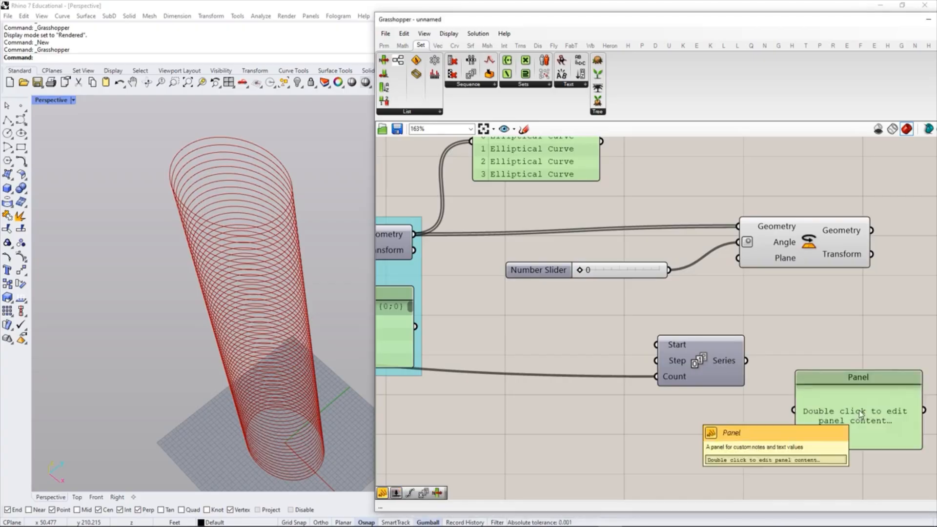
{"action": "left_click_drag", "start_coordinate": [767, 386], "coordinate": [794, 410]}
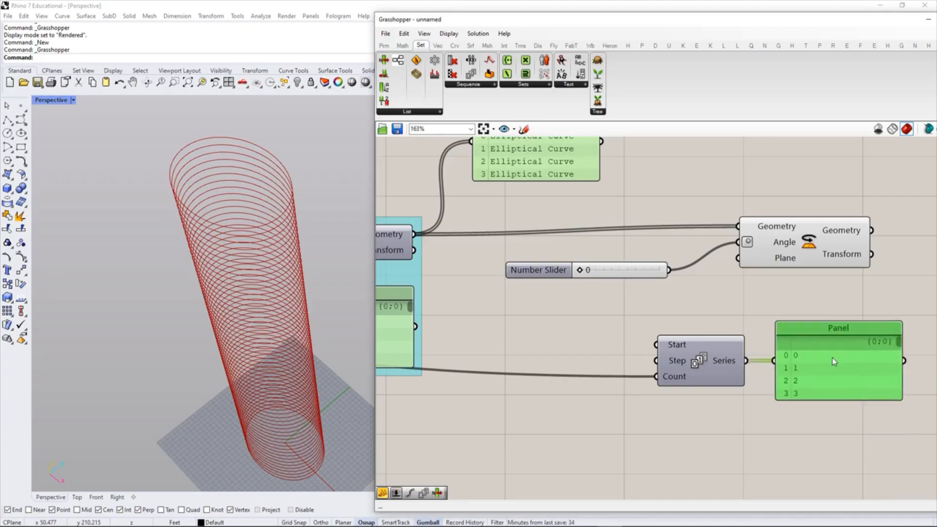
{"action": "left_click_drag", "start_coordinate": [848, 393], "coordinate": [848, 450]}
{"action": "left_click", "coordinate": [647, 371]}
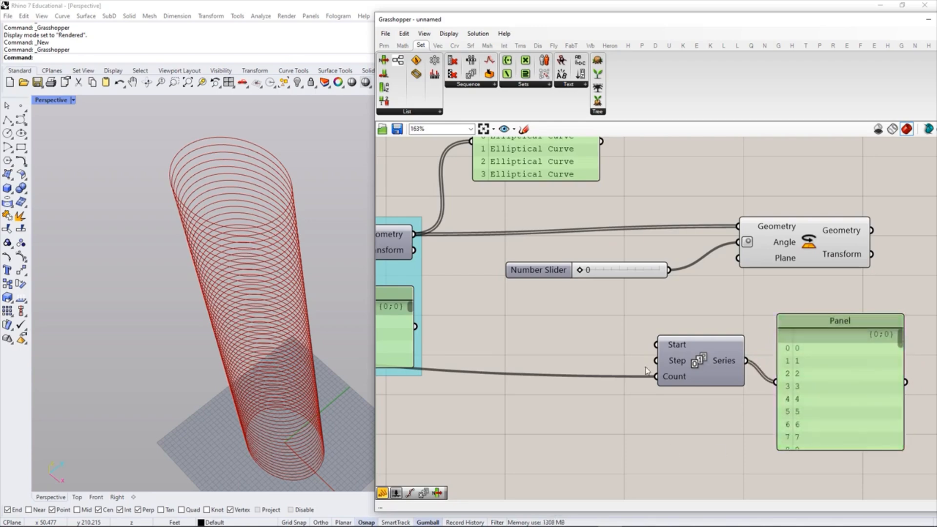
Step: Add a number slider from 0 to 10 set to 5, connect it to the new Series' Step input, and heighten the panel
{"action": "double_click", "coordinate": [581, 355]}
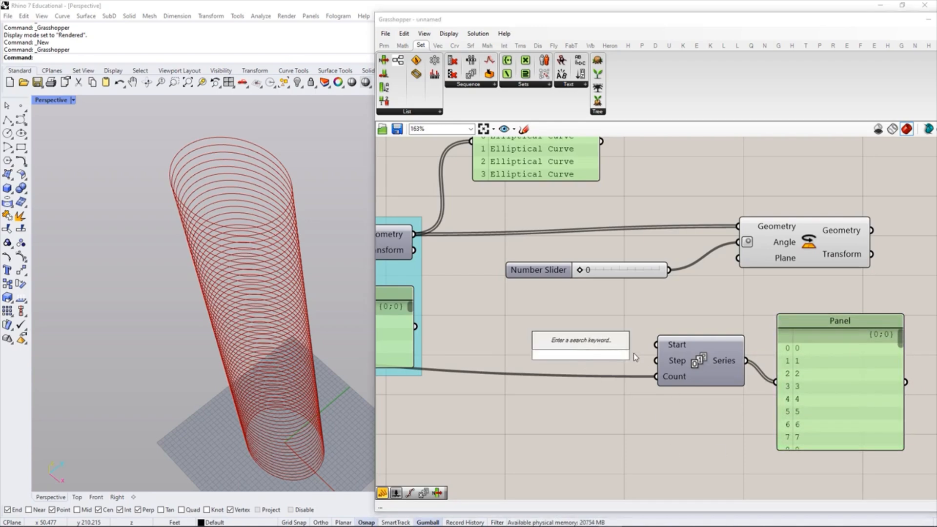
{"action": "type", "text": "0<"}
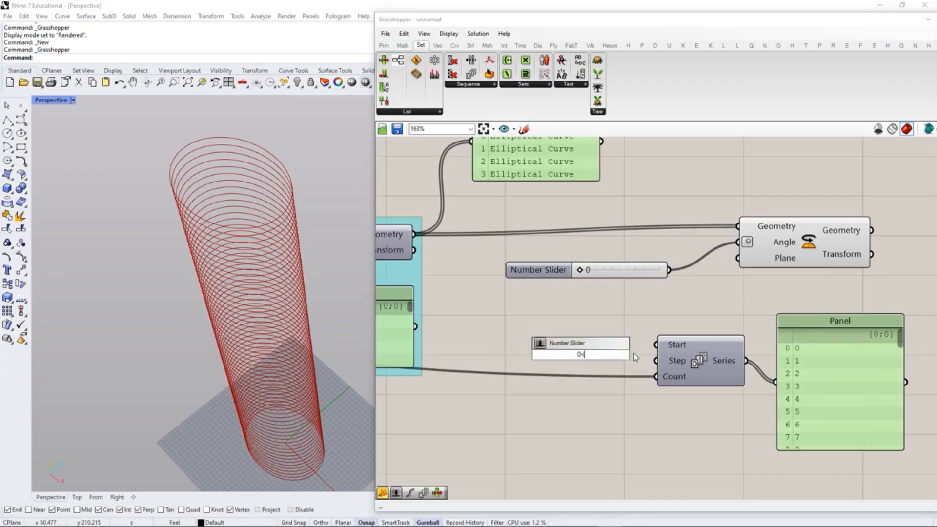
{"action": "type", "text": "5<10"}
{"action": "key", "text": "Return"}
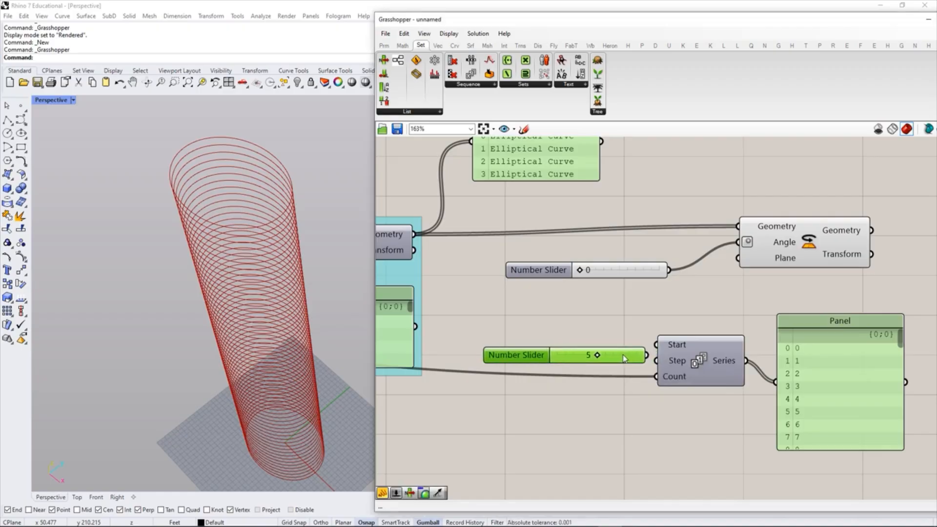
{"action": "left_click_drag", "start_coordinate": [632, 355], "coordinate": [655, 360]}
{"action": "left_click", "coordinate": [662, 434]}
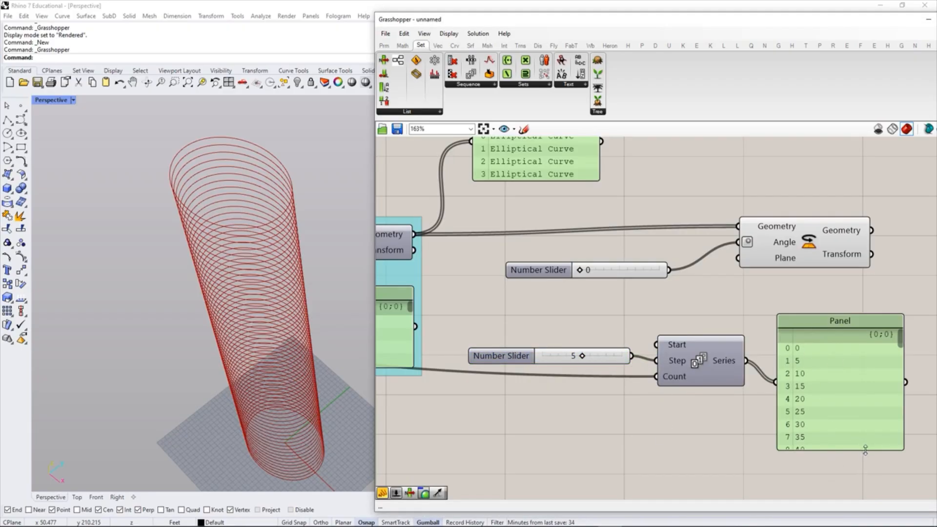
{"action": "left_click_drag", "start_coordinate": [864, 449], "coordinate": [865, 477]}
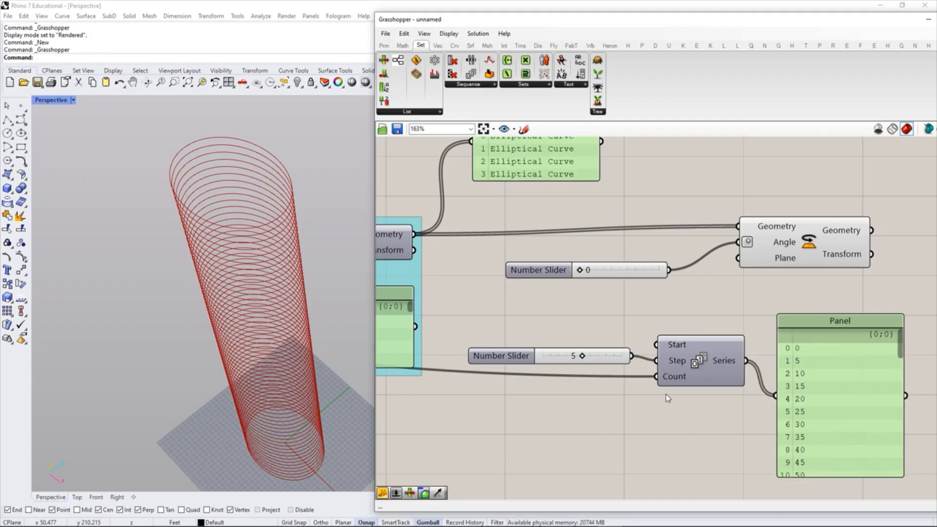
Step: Shrink the panel beside the second Series component and group the step slider, that Series component and the panel
{"action": "mouse_move", "coordinate": [678, 347]}
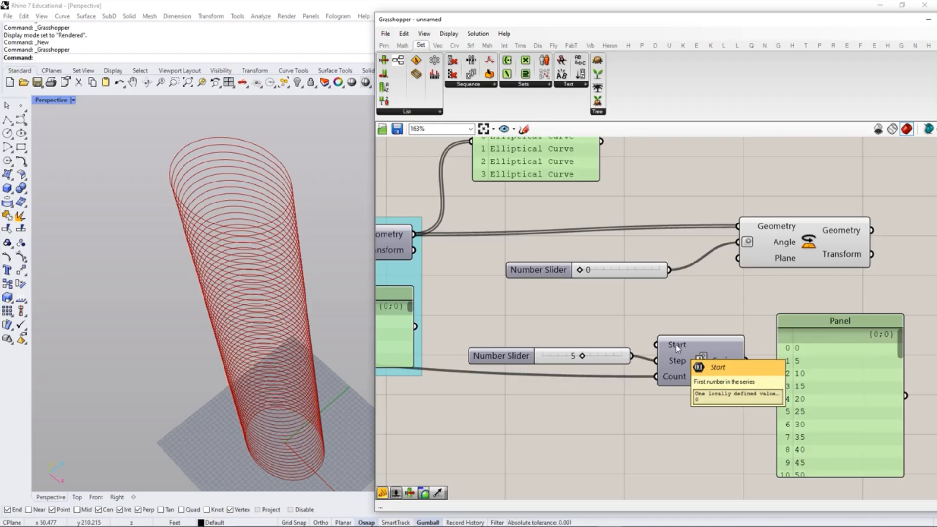
{"action": "right_click_drag", "start_coordinate": [756, 320], "coordinate": [720, 318]}
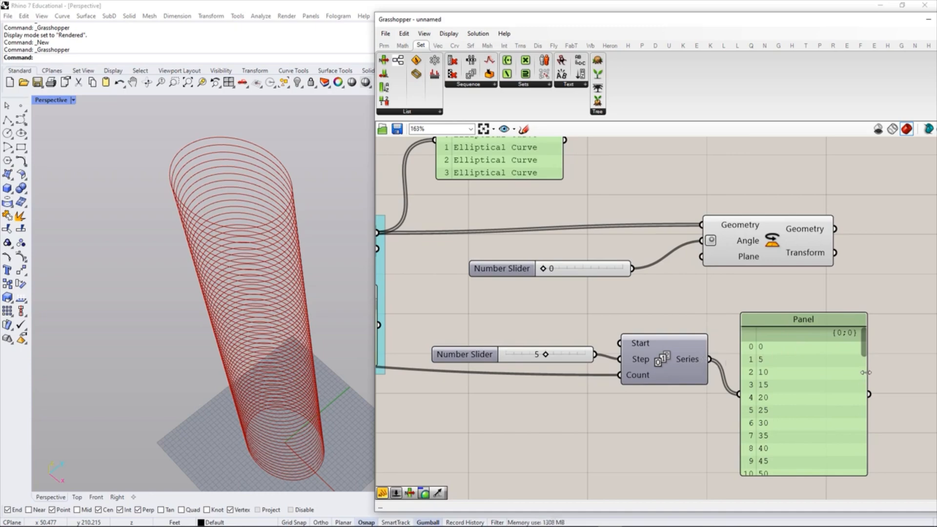
{"action": "left_click_drag", "start_coordinate": [867, 371], "coordinate": [798, 369]}
{"action": "left_click_drag", "start_coordinate": [779, 471], "coordinate": [779, 396]}
{"action": "left_click_drag", "start_coordinate": [824, 440], "coordinate": [558, 300]}
{"action": "key", "text": "ctrl+g"}
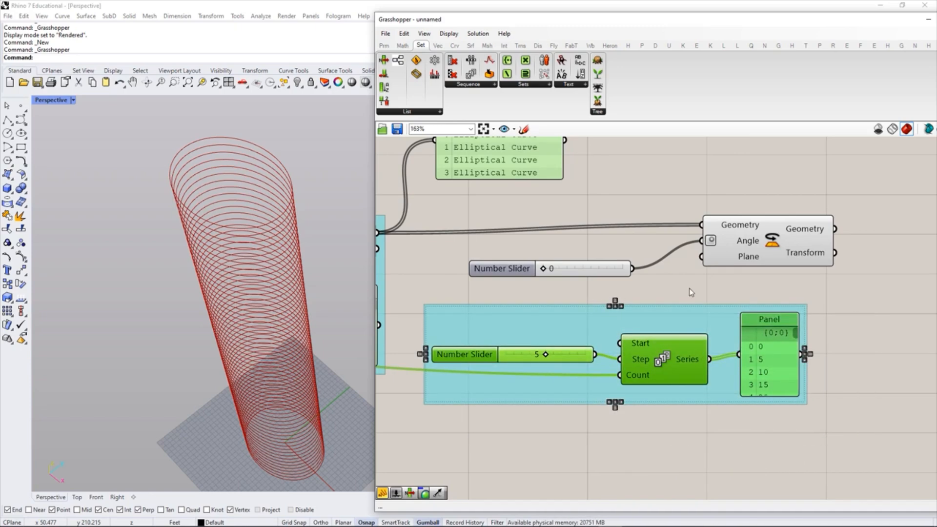
{"action": "left_click", "coordinate": [689, 288]}
Step: Name the new group around the step slider, Series and panel "ANGLE OF ROTATION"
{"action": "right_click", "coordinate": [613, 313]}
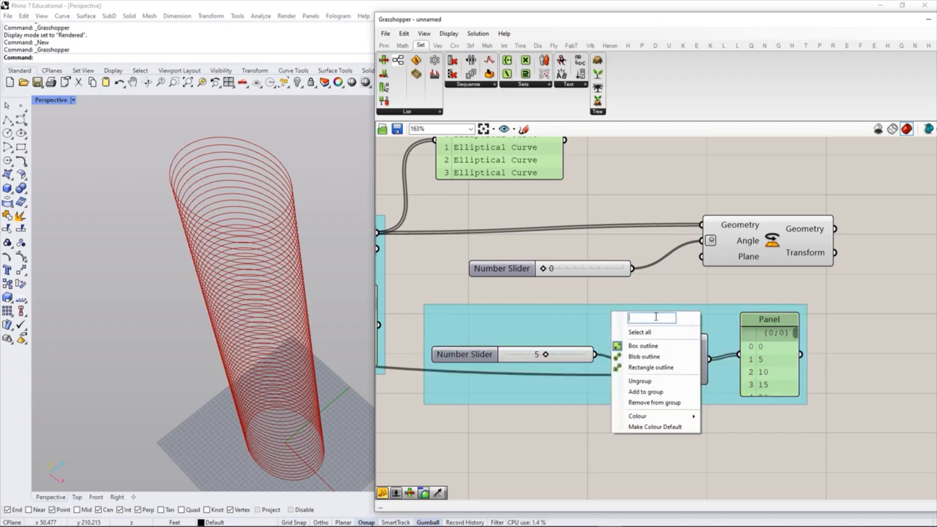
{"action": "type", "text": "ANG"}
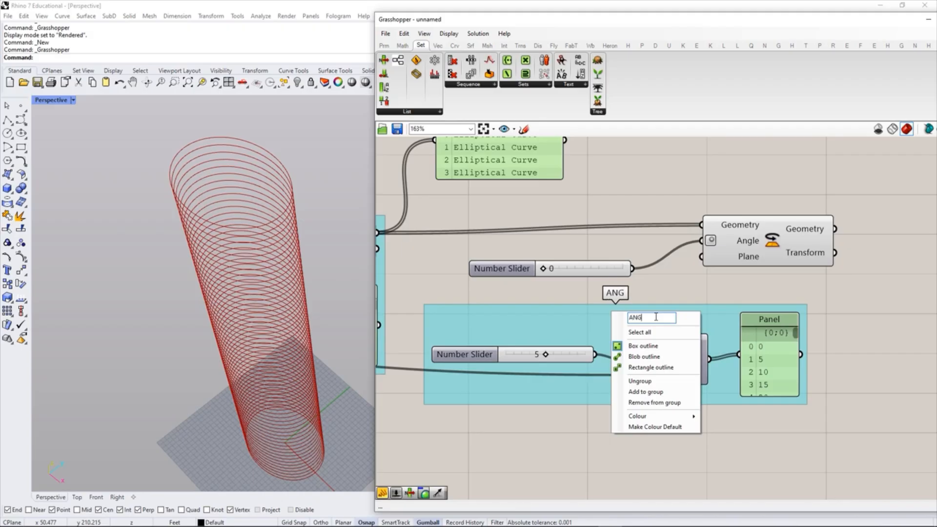
{"action": "type", "text": "LE OF ROTATION"}
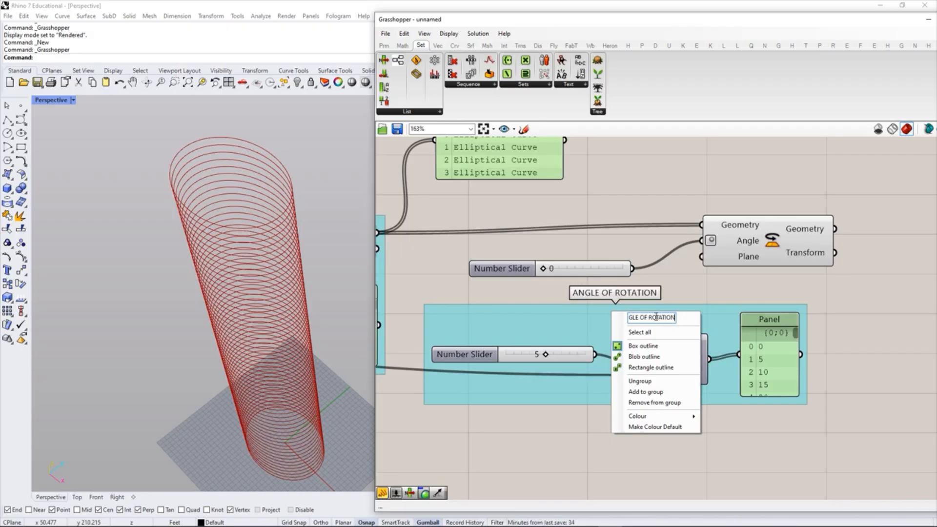
{"action": "key", "text": "Return"}
Step: Delete the number slider feeding Rotate's Angle input and connect the grouped Series output to that input instead
{"action": "scroll", "coordinate": [660, 300], "scroll_direction": "down", "scroll_amount": 2}
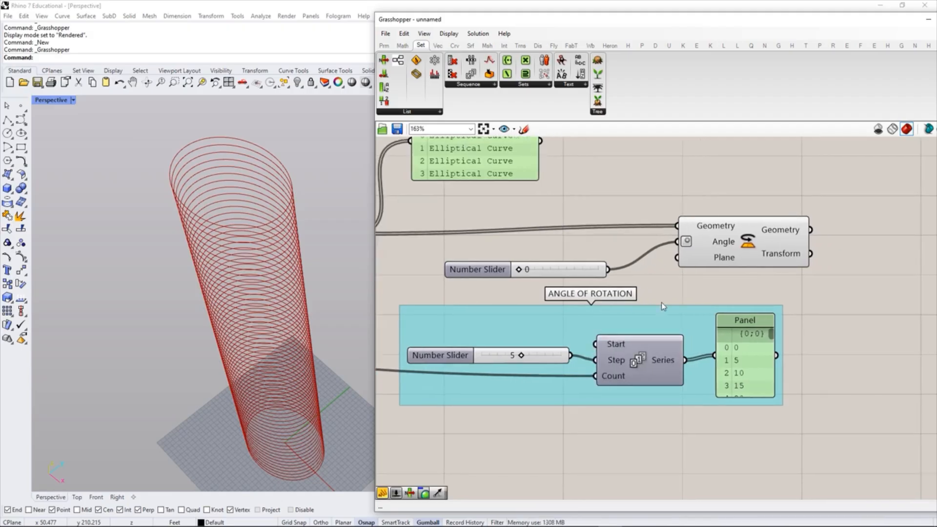
{"action": "left_click_drag", "start_coordinate": [712, 266], "coordinate": [767, 260]}
{"action": "left_click", "coordinate": [772, 282]}
{"action": "left_click_drag", "start_coordinate": [587, 273], "coordinate": [669, 195]}
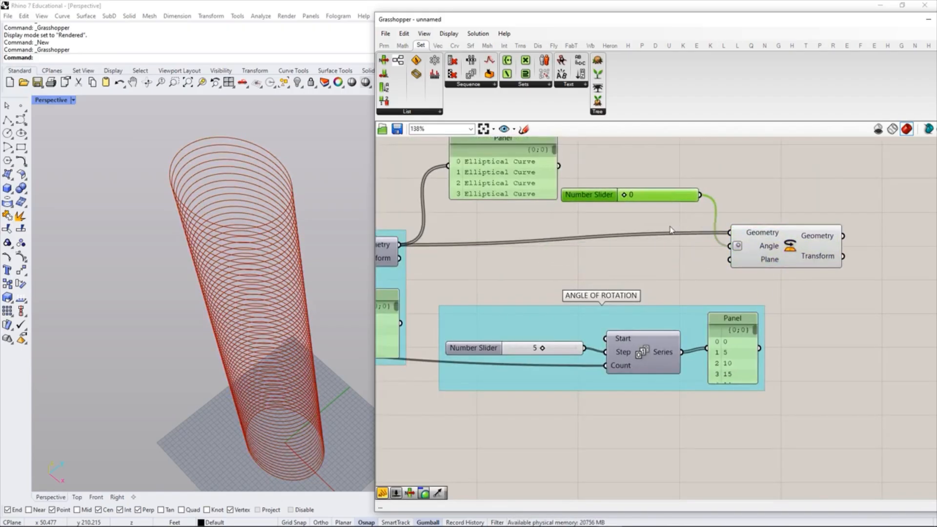
{"action": "left_click", "coordinate": [648, 193]}
{"action": "key", "text": "Delete"}
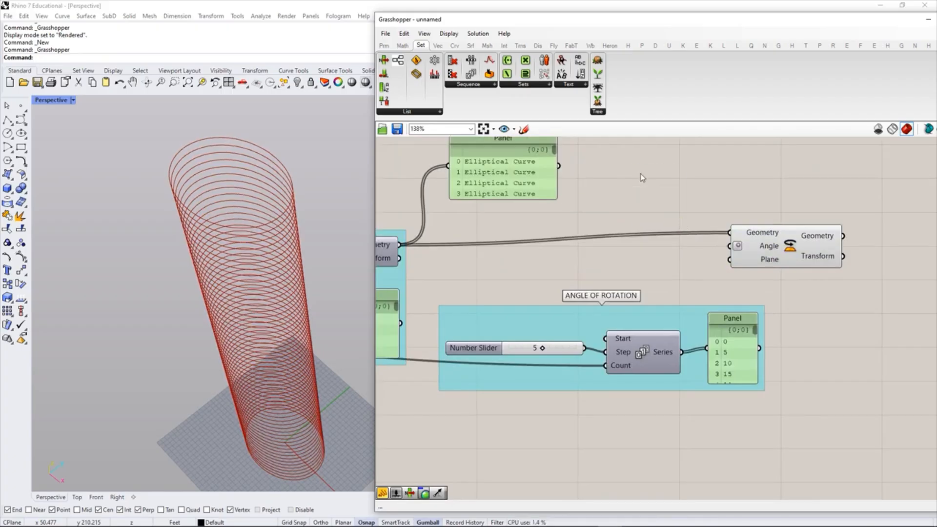
{"action": "mouse_move", "coordinate": [682, 352]}
{"action": "left_mouse_down"}
{"action": "mouse_move", "coordinate": [680, 314]}
{"action": "mouse_move", "coordinate": [679, 332]}
{"action": "mouse_move", "coordinate": [707, 261]}
{"action": "mouse_move", "coordinate": [729, 246]}
{"action": "left_mouse_up"}
Step: Examine the rotated ellipses in the Perspective viewport from different angles, from the full tower down to its lowest floors
{"action": "right_click_drag", "start_coordinate": [310, 447], "coordinate": [283, 390]}
{"action": "scroll", "coordinate": [305, 374], "scroll_direction": "down", "scroll_amount": 5}
{"action": "scroll", "coordinate": [304, 386], "scroll_direction": "up", "scroll_amount": 3}
{"action": "scroll", "coordinate": [283, 389], "scroll_direction": "down", "scroll_amount": 2}
{"action": "scroll", "coordinate": [282, 386], "scroll_direction": "up", "scroll_amount": 8}
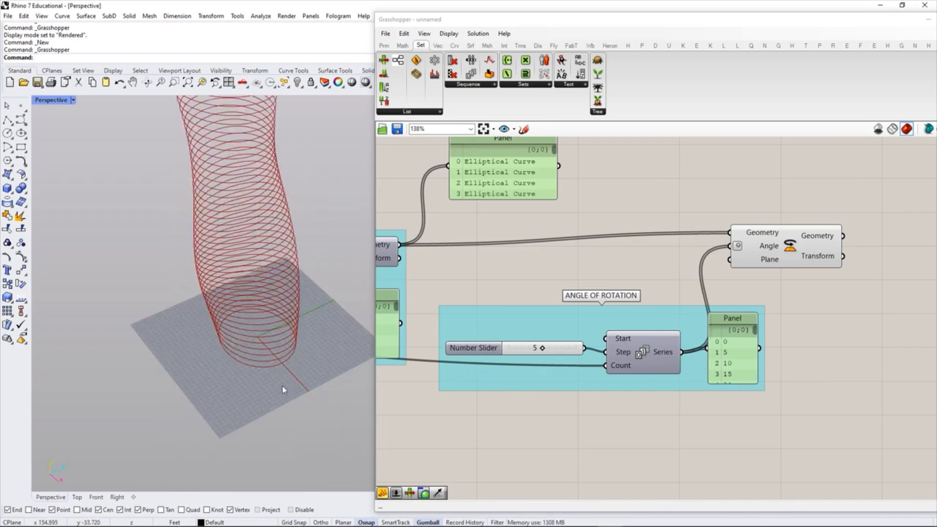
{"action": "scroll", "coordinate": [297, 322], "scroll_direction": "down", "scroll_amount": 8}
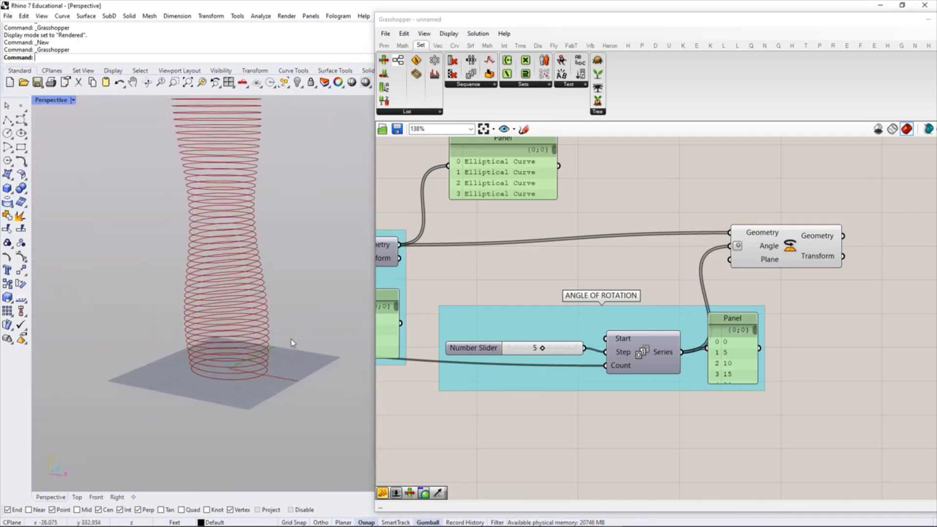
{"action": "right_click_drag", "start_coordinate": [291, 339], "coordinate": [267, 367]}
{"action": "scroll", "coordinate": [289, 367], "scroll_direction": "up", "scroll_amount": 3}
{"action": "scroll", "coordinate": [280, 364], "scroll_direction": "up", "scroll_amount": 4}
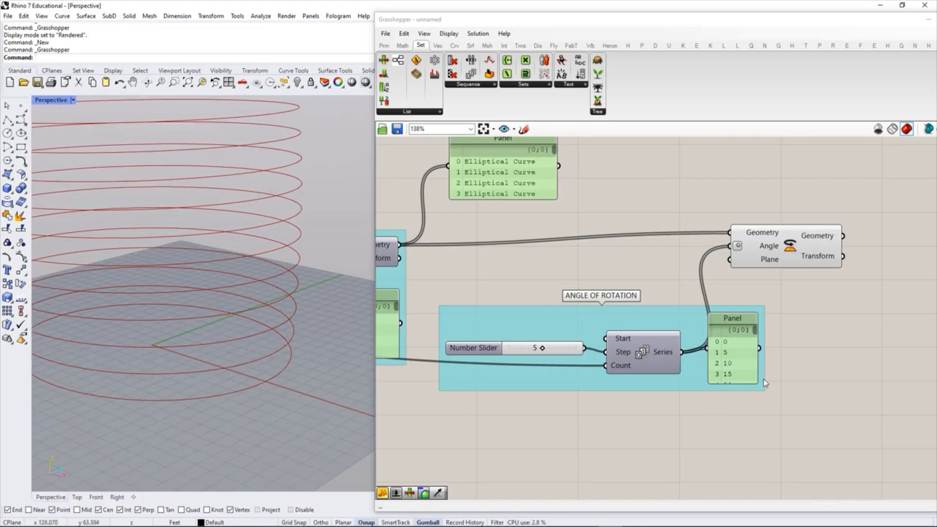
Step: Slightly enlarge the panel listing the rotation angles and bring the whole tower back into view
{"action": "left_click_drag", "start_coordinate": [759, 384], "coordinate": [773, 388]}
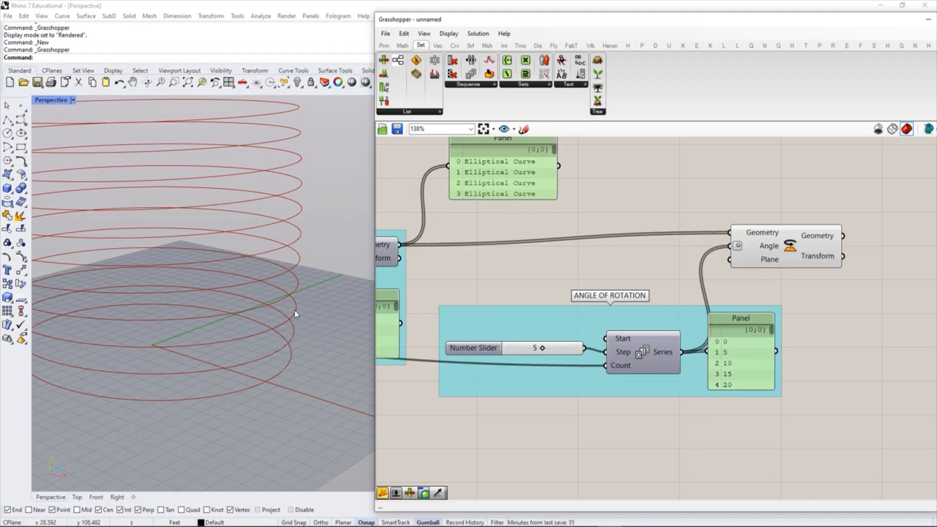
{"action": "scroll", "coordinate": [300, 260], "scroll_direction": "down", "scroll_amount": 6}
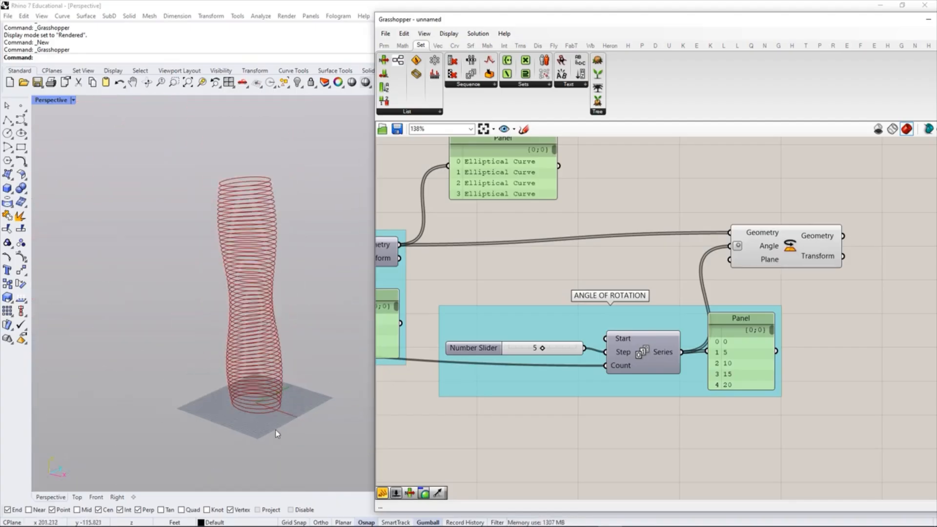
{"action": "right_click_drag", "start_coordinate": [280, 278], "coordinate": [266, 222]}
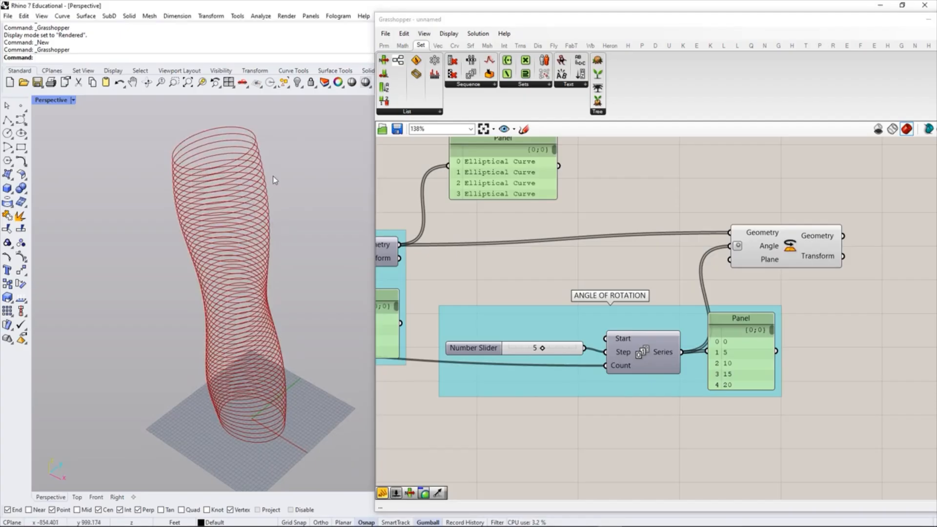
Step: Test the rotation step slider at 0 and 10, inspecting the tower's twist, and return the slider to 5
{"action": "left_click_drag", "start_coordinate": [542, 348], "coordinate": [504, 350]}
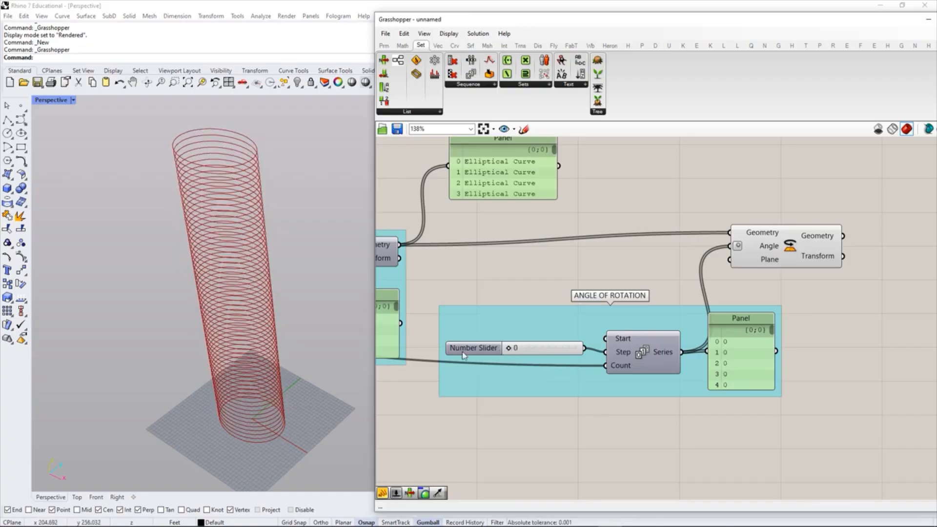
{"action": "left_click_drag", "start_coordinate": [510, 350], "coordinate": [582, 360]}
{"action": "right_click_drag", "start_coordinate": [307, 443], "coordinate": [286, 410]}
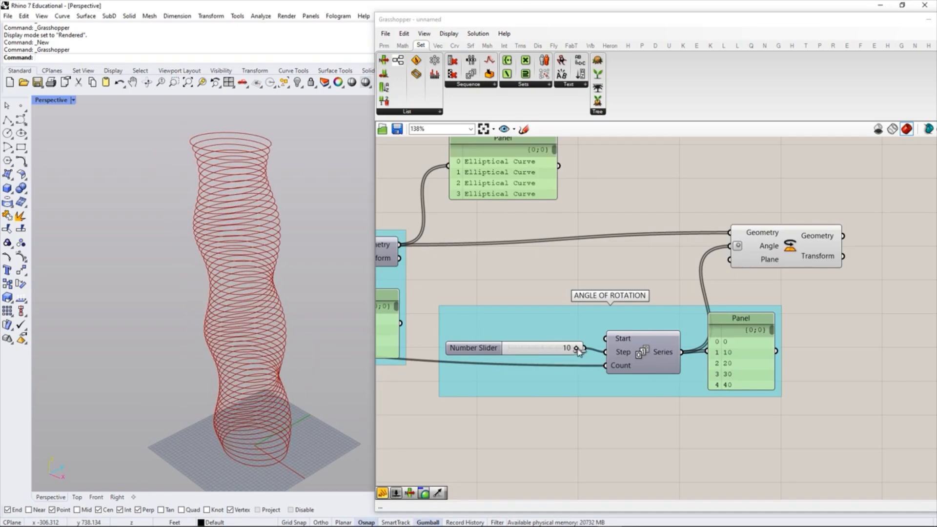
{"action": "mouse_move", "coordinate": [577, 349]}
{"action": "left_mouse_down"}
{"action": "mouse_move", "coordinate": [520, 356]}
{"action": "mouse_move", "coordinate": [576, 350]}
{"action": "left_mouse_up"}
{"action": "right_click_drag", "start_coordinate": [271, 308], "coordinate": [285, 332]}
{"action": "right_click_drag", "start_coordinate": [263, 437], "coordinate": [248, 409]}
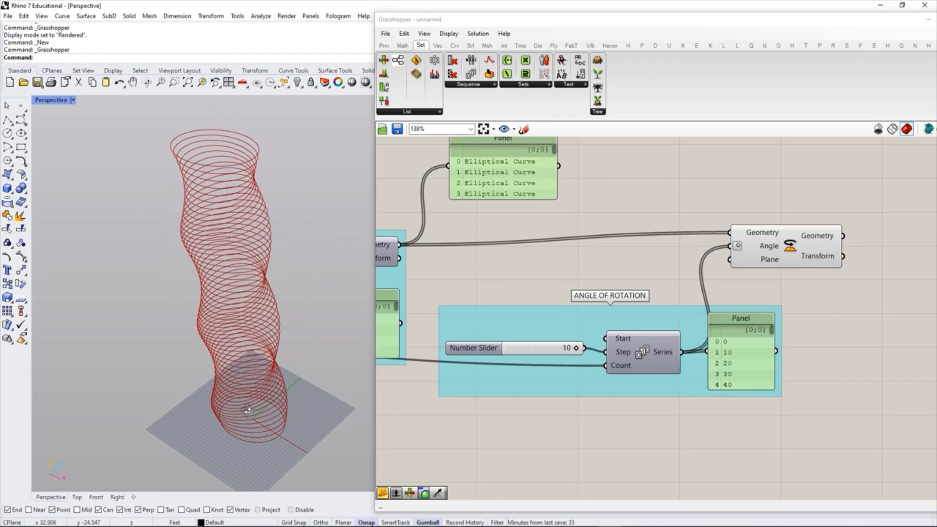
{"action": "scroll", "coordinate": [194, 396], "scroll_direction": "up", "scroll_amount": 2}
{"action": "scroll", "coordinate": [244, 370], "scroll_direction": "down", "scroll_amount": 2}
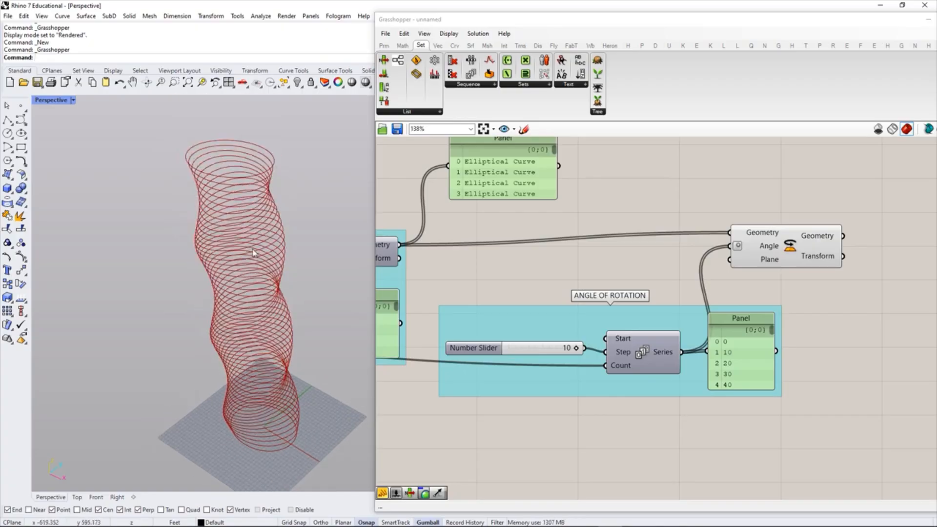
{"action": "scroll", "coordinate": [239, 348], "scroll_direction": "up", "scroll_amount": 2}
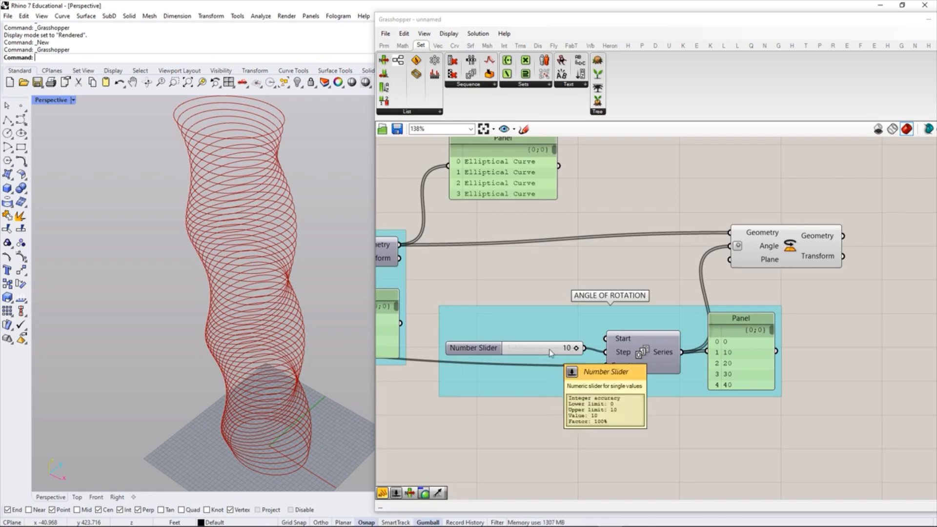
{"action": "left_click_drag", "start_coordinate": [576, 348], "coordinate": [544, 358]}
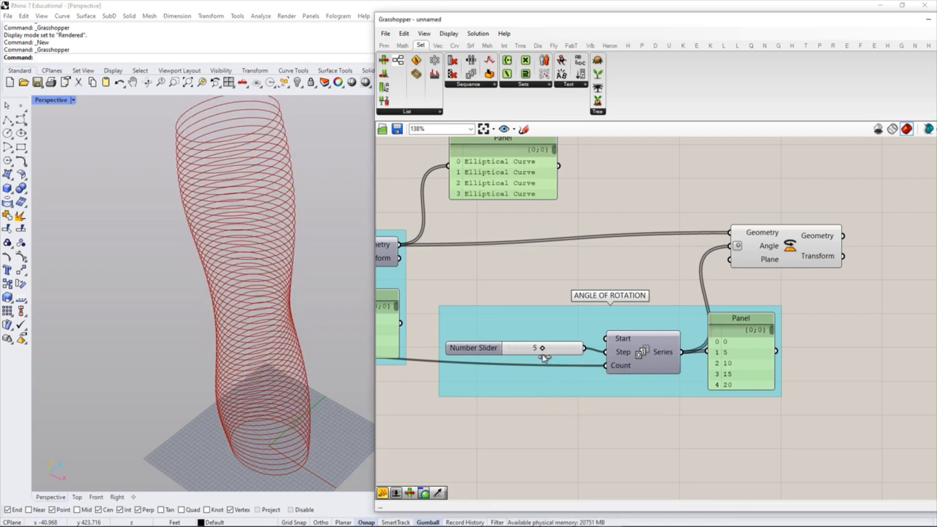
Step: Reposition the Rotate component and enclose it together with the ANGLE OF ROTATION group in a new outer group
{"action": "scroll", "coordinate": [738, 285], "scroll_direction": "down", "scroll_amount": 2}
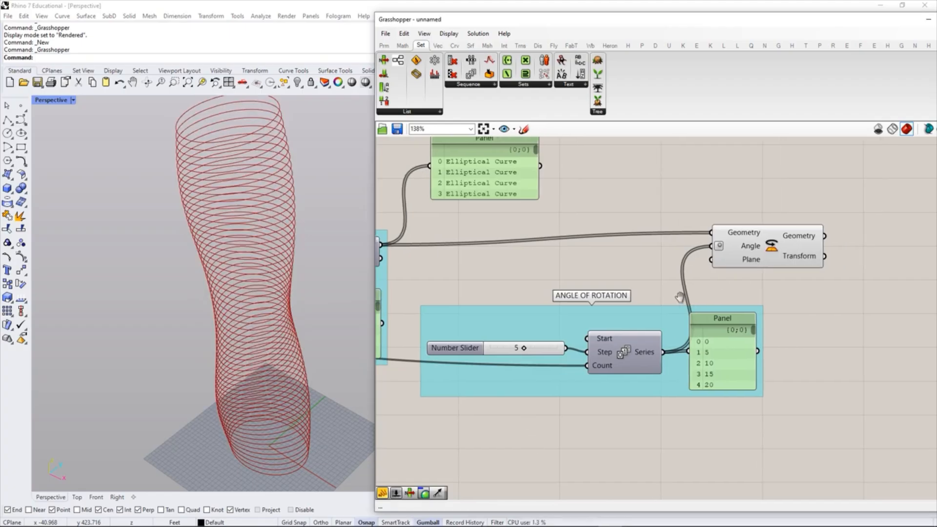
{"action": "left_click_drag", "start_coordinate": [730, 255], "coordinate": [750, 268]}
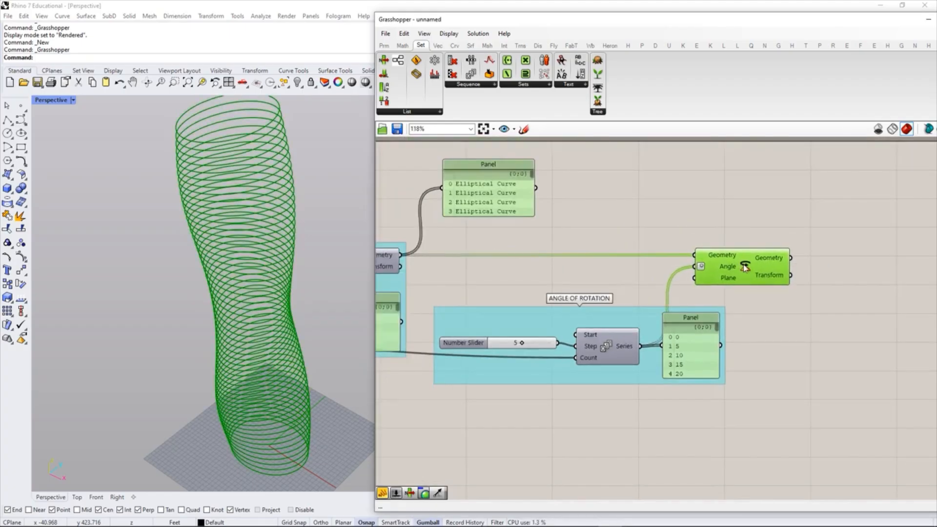
{"action": "left_click", "coordinate": [751, 322]}
{"action": "left_click_drag", "start_coordinate": [840, 410], "coordinate": [450, 262]}
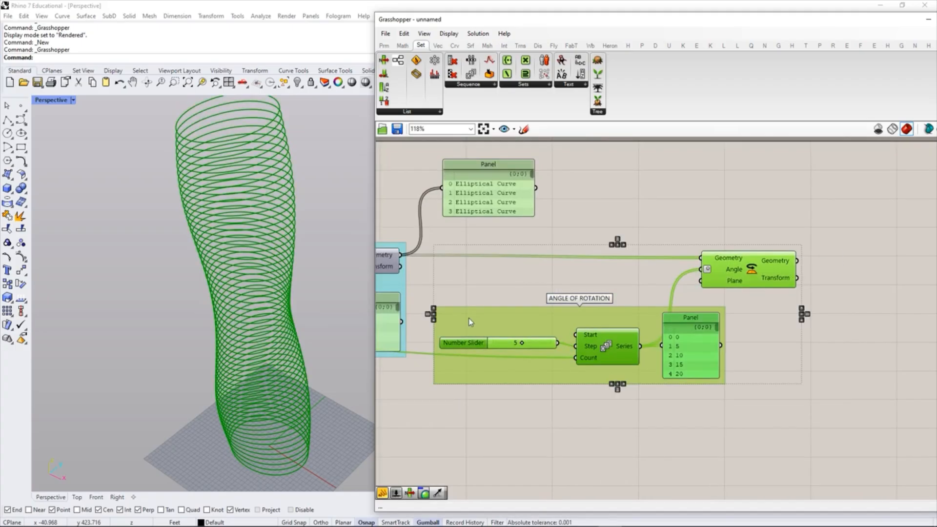
{"action": "left_click_drag", "start_coordinate": [480, 316], "coordinate": [499, 317]}
{"action": "key", "text": "ctrl+g"}
{"action": "left_click", "coordinate": [699, 196]}
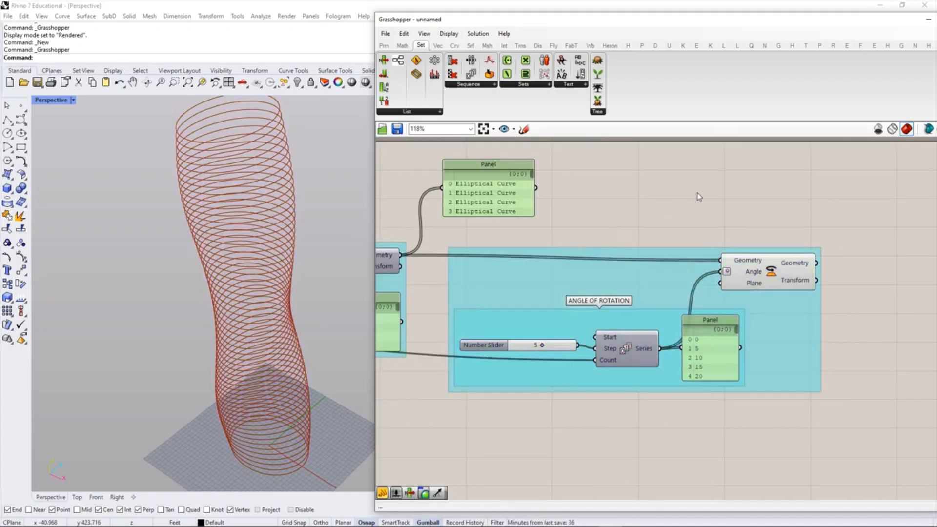
Step: Review the whole definition from the base floor plate through the floor moves to the rotation group
{"action": "right_click_drag", "start_coordinate": [609, 319], "coordinate": [716, 307]}
{"action": "scroll", "coordinate": [542, 322], "scroll_direction": "down", "scroll_amount": 4}
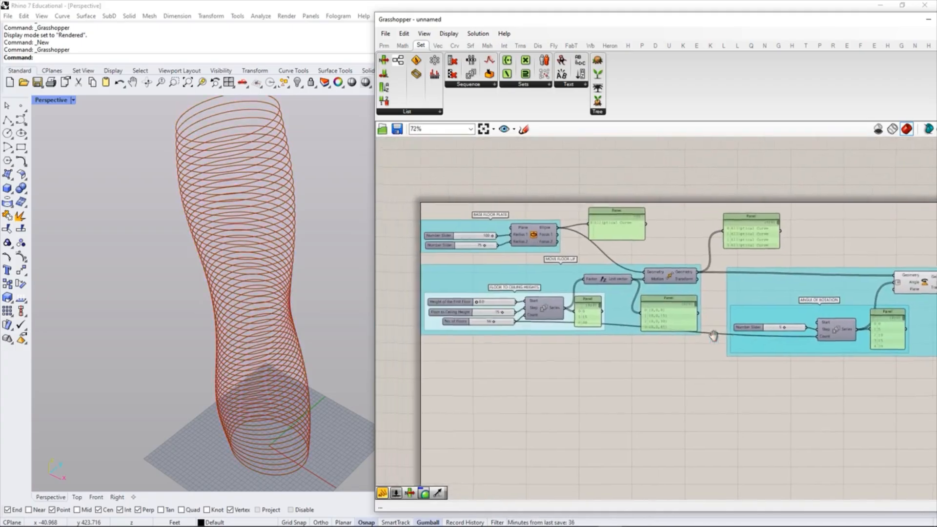
{"action": "right_click_drag", "start_coordinate": [699, 317], "coordinate": [610, 315]}
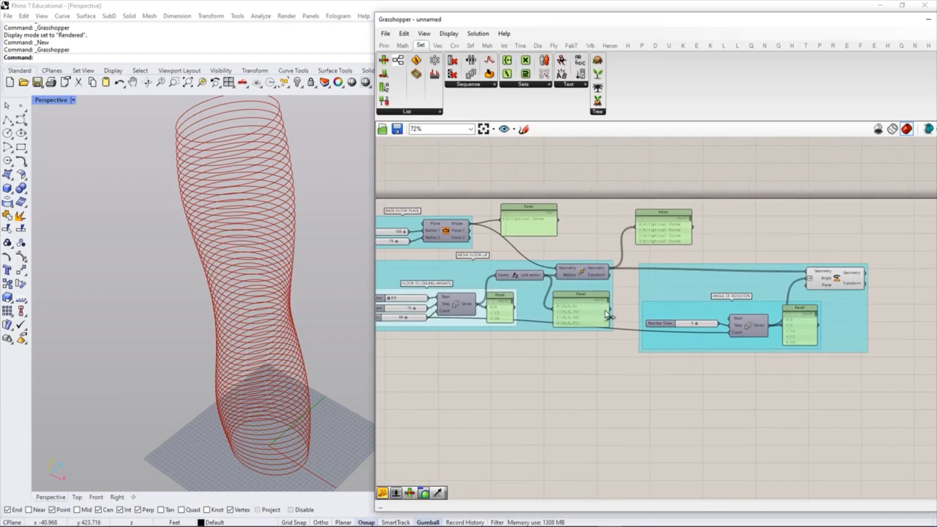
{"action": "right_click_drag", "start_coordinate": [712, 358], "coordinate": [572, 358]}
{"action": "scroll", "coordinate": [649, 338], "scroll_direction": "up", "scroll_amount": 1}
{"action": "right_click_drag", "start_coordinate": [648, 338], "coordinate": [640, 359]}
{"action": "right_click_drag", "start_coordinate": [573, 329], "coordinate": [756, 326]}
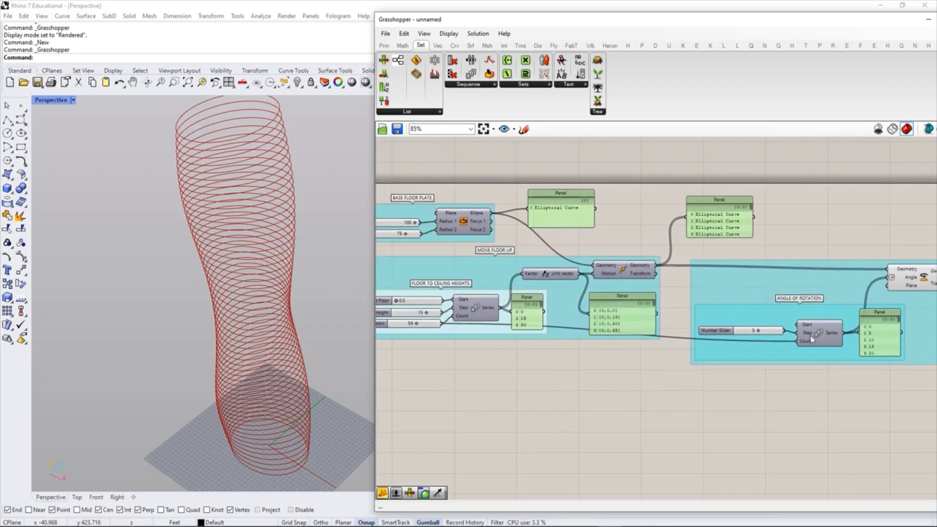
Step: Recolour the outer rotation group purple with hue 289°, saturation 41 and value 73, and make that the default group colour
{"action": "right_click_drag", "start_coordinate": [718, 376], "coordinate": [614, 286]}
{"action": "scroll", "coordinate": [649, 312], "scroll_direction": "up", "scroll_amount": 2}
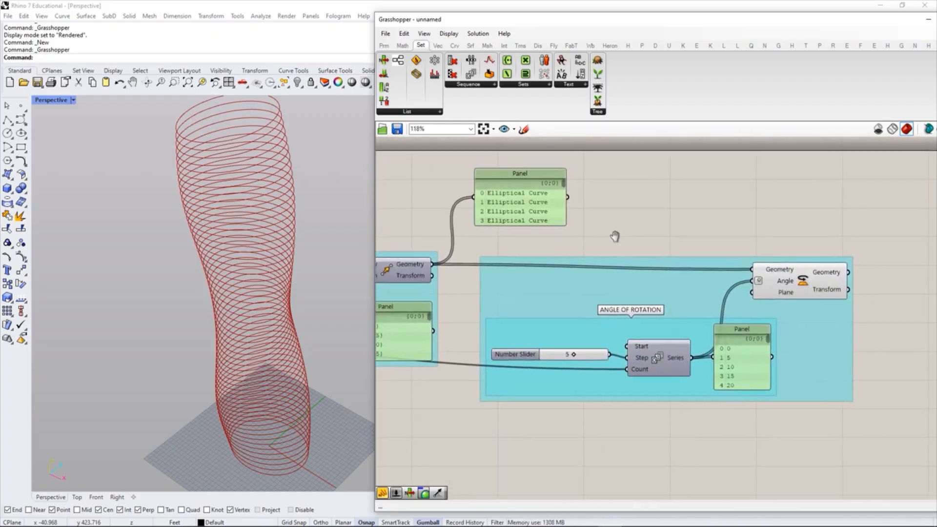
{"action": "right_click", "coordinate": [613, 286]}
{"action": "mouse_move", "coordinate": [674, 390]}
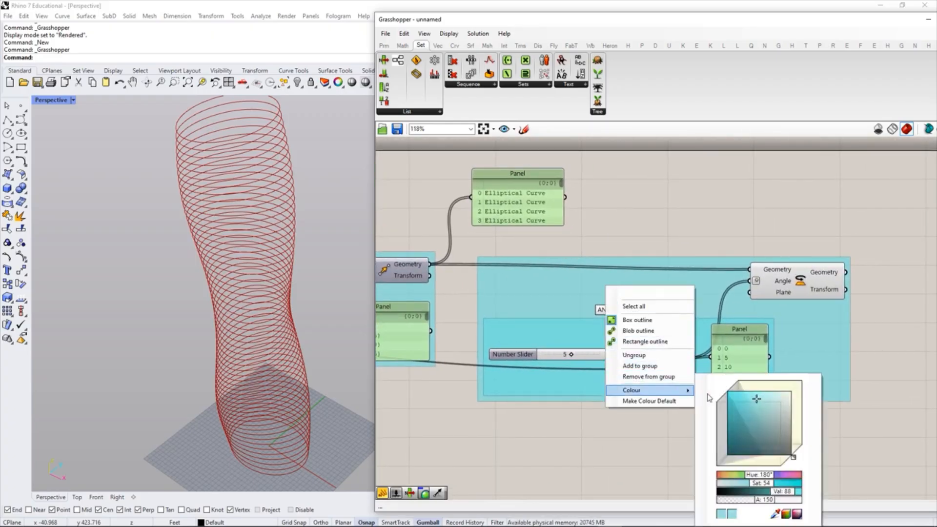
{"action": "left_click_drag", "start_coordinate": [756, 400], "coordinate": [783, 405]}
{"action": "left_click_drag", "start_coordinate": [769, 478], "coordinate": [786, 481]}
{"action": "left_click_drag", "start_coordinate": [781, 409], "coordinate": [771, 405]}
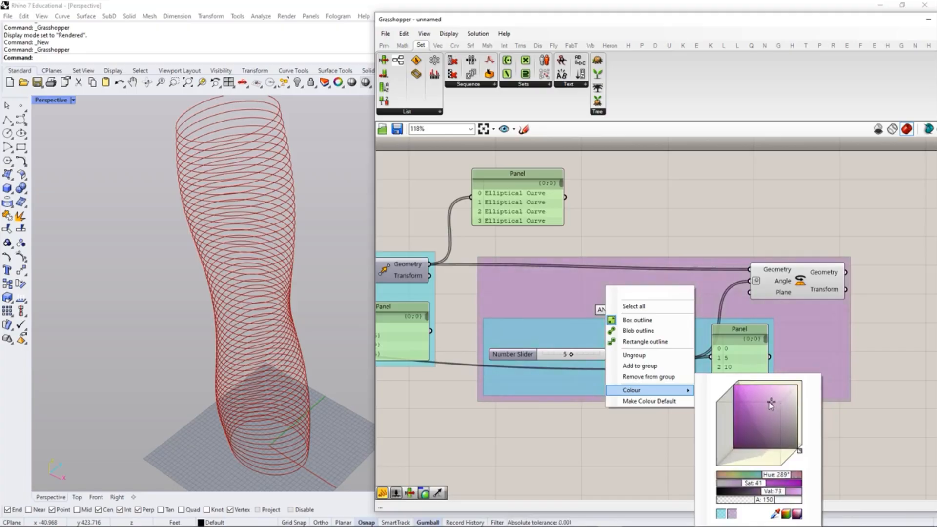
{"action": "left_click", "coordinate": [660, 401]}
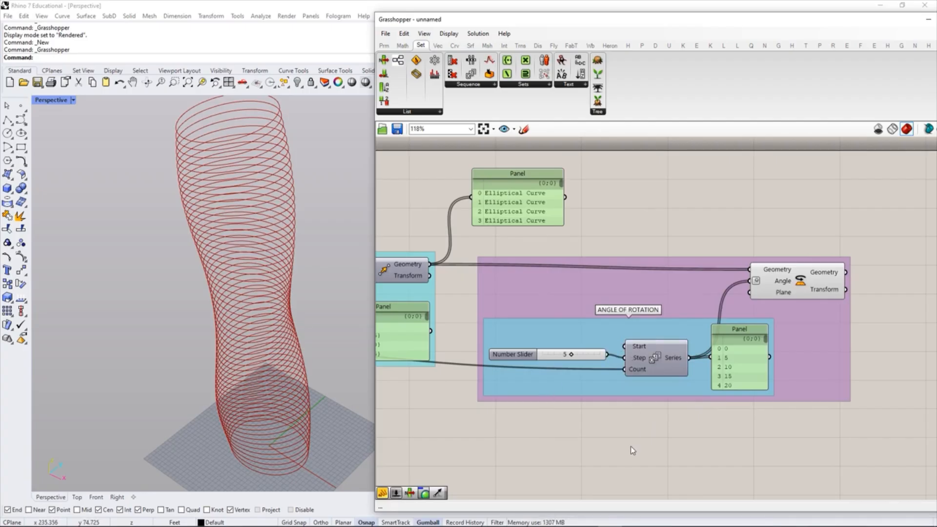
Step: Label the purple outer group around the rotation components ROTATE FLOOR PLATES
{"action": "right_click", "coordinate": [643, 279]}
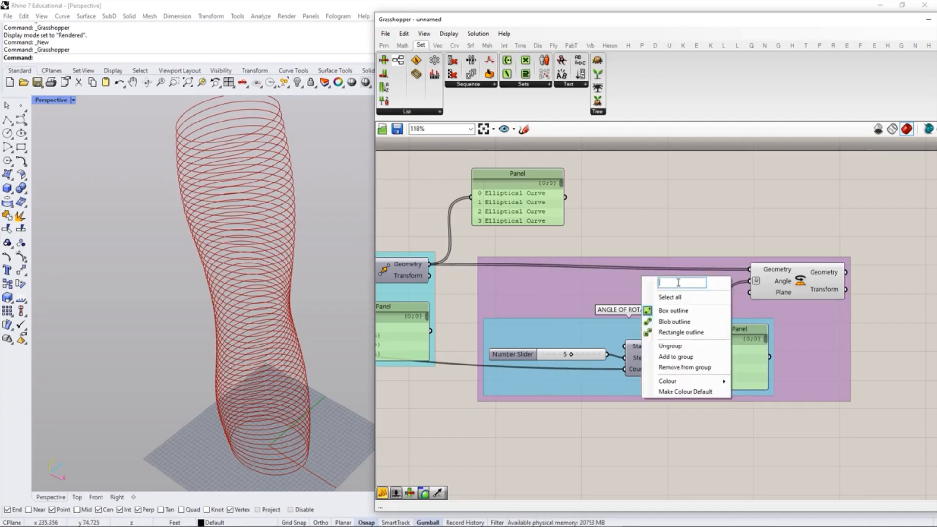
{"action": "type", "text": "RO"}
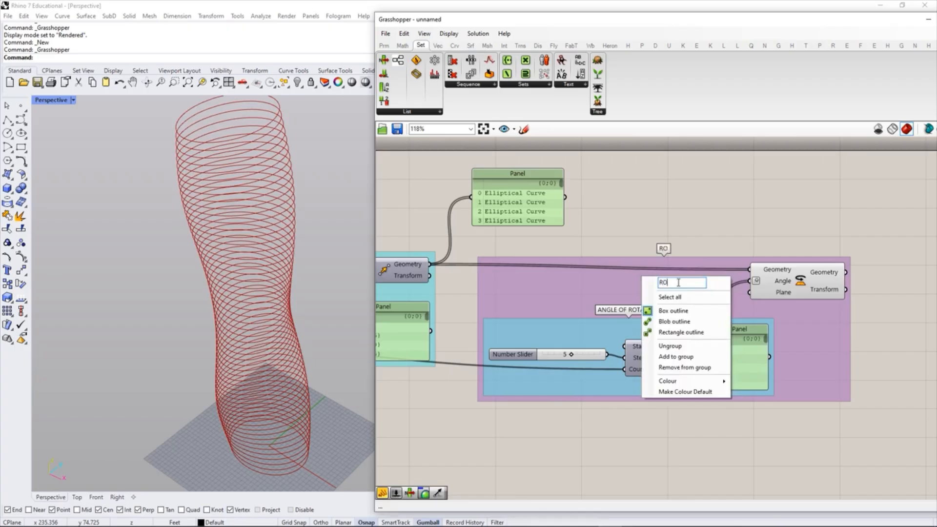
{"action": "type", "text": "TATE FL"}
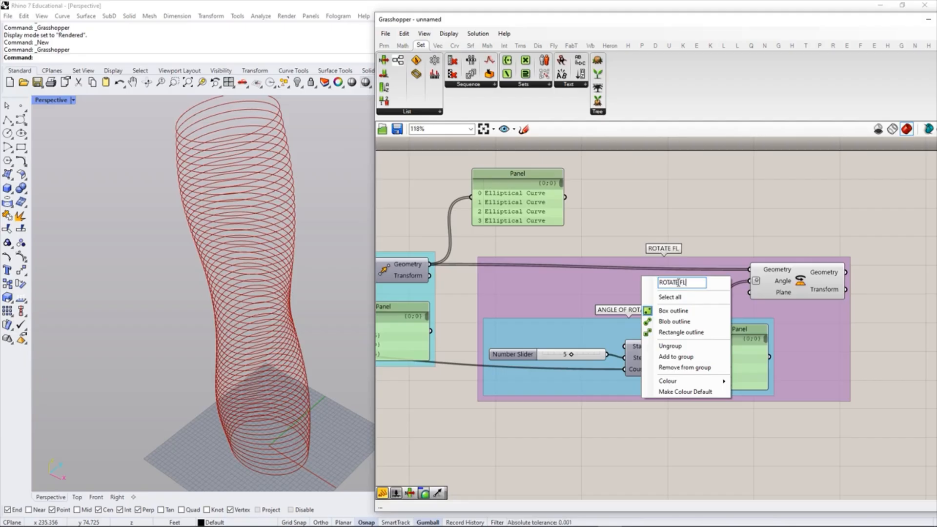
{"action": "type", "text": "OOR PLATES"}
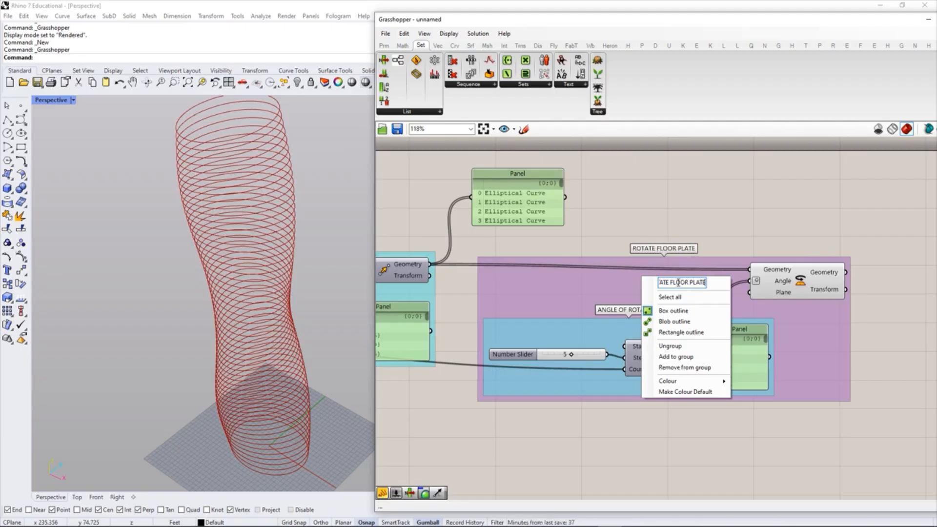
{"action": "left_click", "coordinate": [743, 199]}
{"action": "right_click_drag", "start_coordinate": [713, 215], "coordinate": [711, 222]}
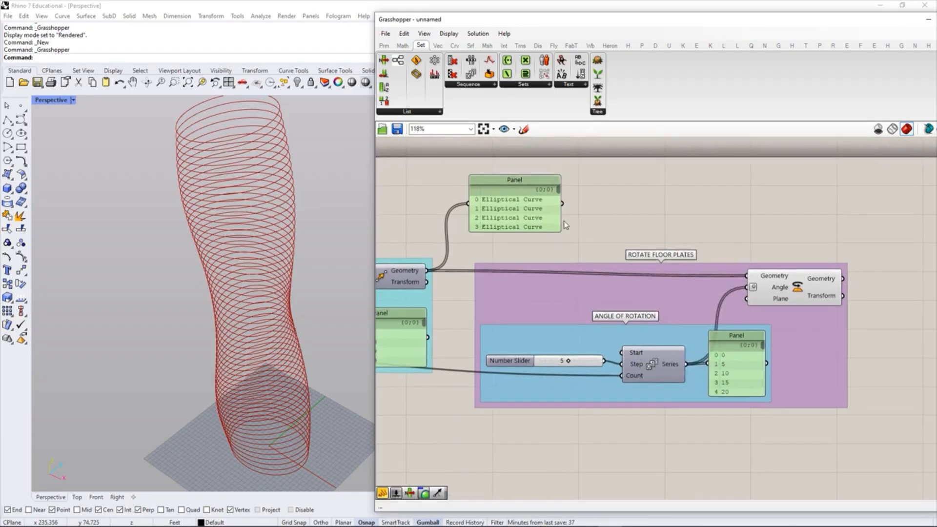
{"action": "right_click_drag", "start_coordinate": [621, 234], "coordinate": [644, 224]}
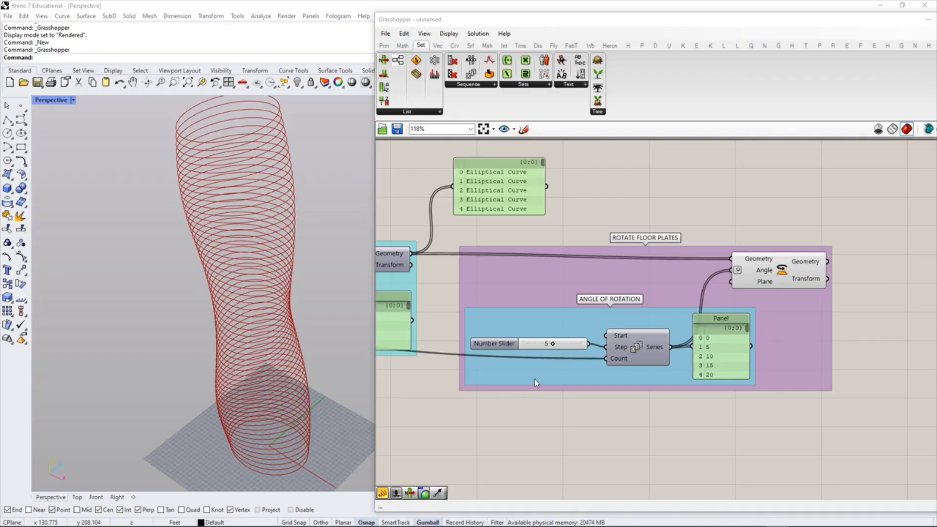
Step: Add a Scale NU component to the canvas above the ROTATE FLOOR PLATES group
{"action": "left_click", "coordinate": [520, 46]}
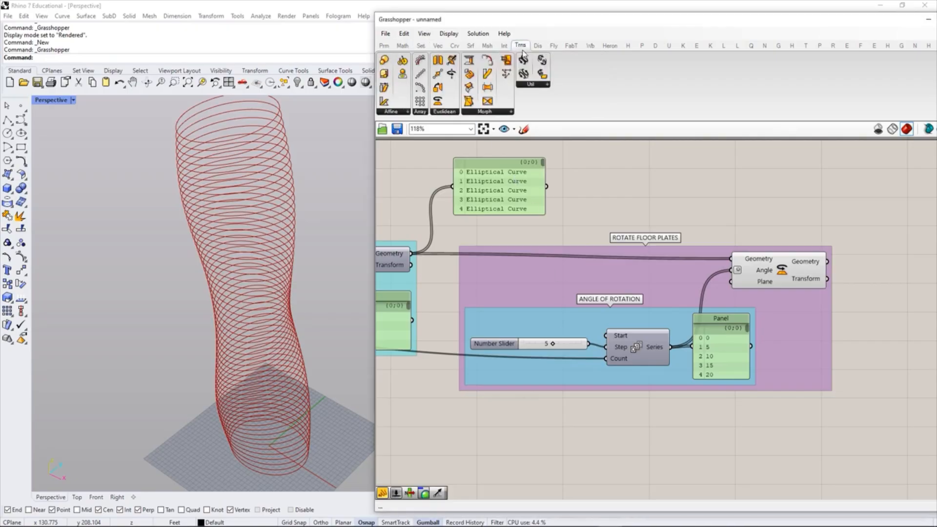
{"action": "left_click", "coordinate": [403, 112]}
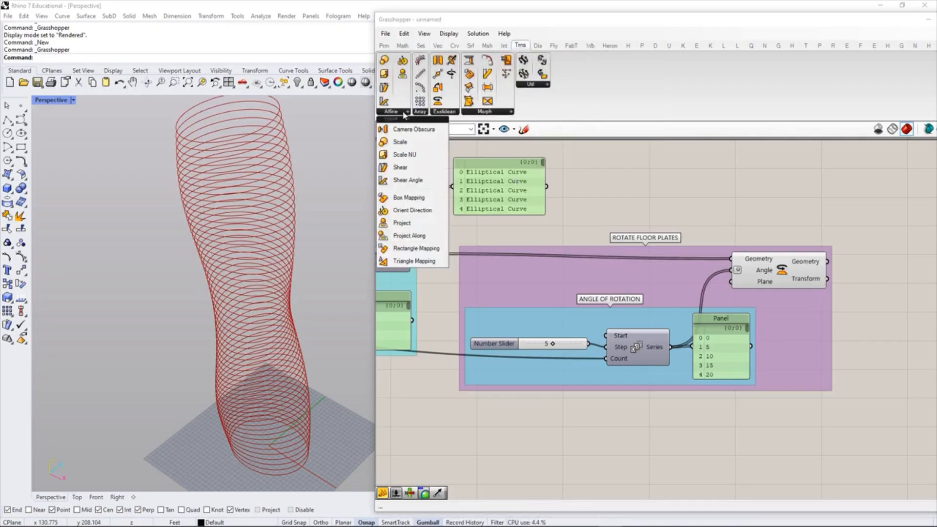
{"action": "left_click", "coordinate": [401, 155]}
{"action": "left_click", "coordinate": [614, 171]}
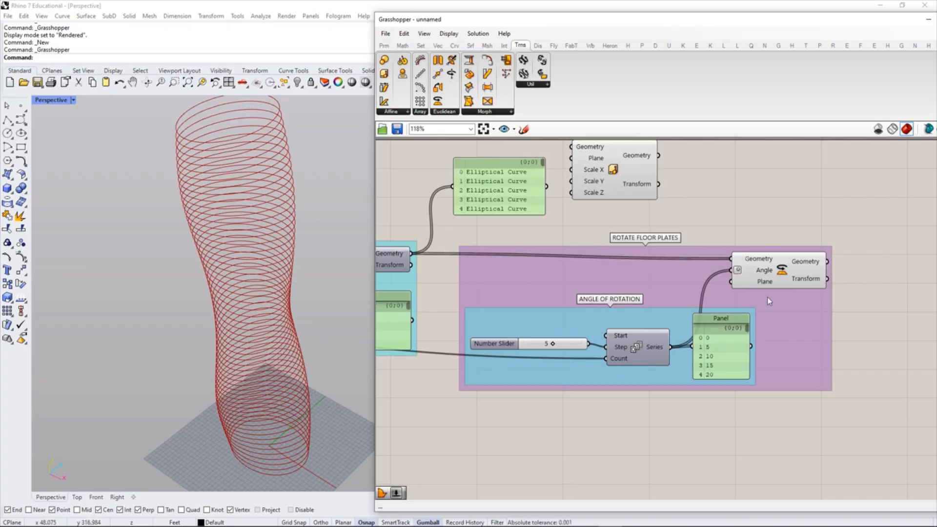
Step: Turn off the preview of the Rotate component that twists the floor plates
{"action": "left_click", "coordinate": [785, 276]}
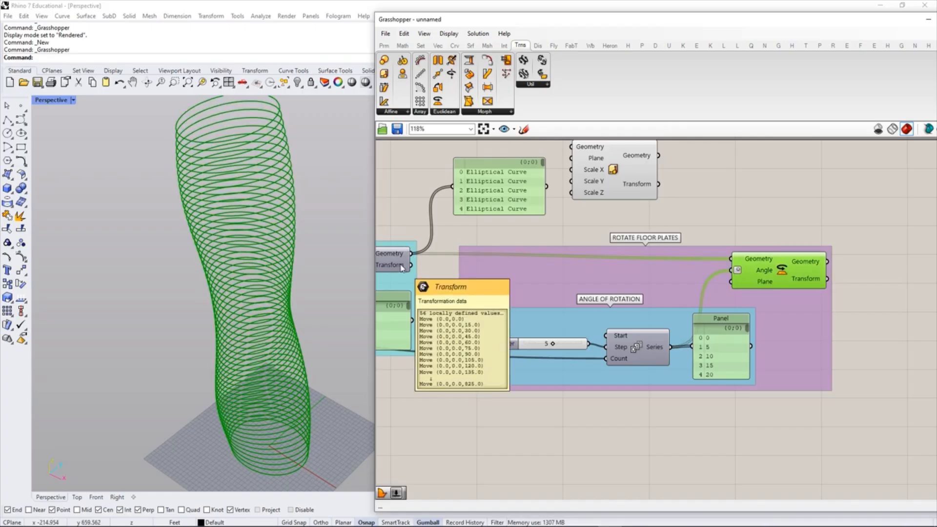
{"action": "left_click", "coordinate": [594, 161]}
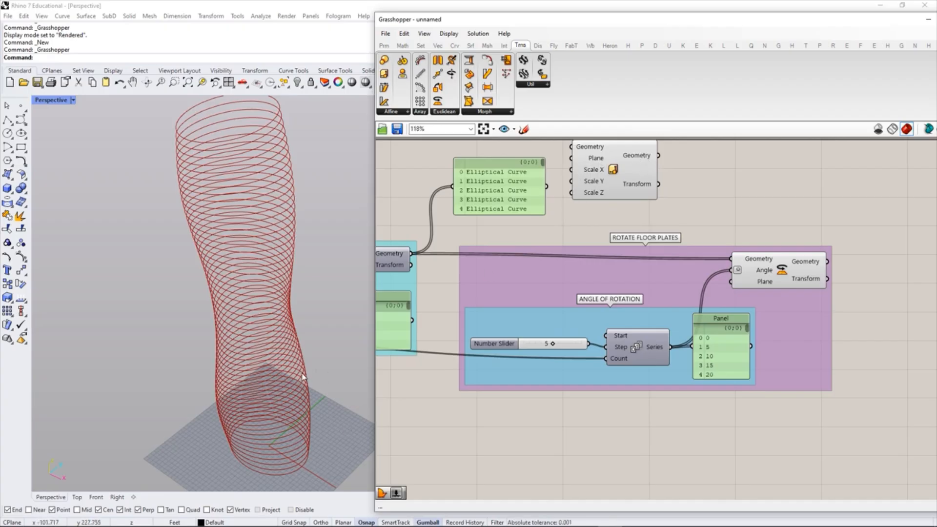
{"action": "left_click", "coordinate": [783, 274]}
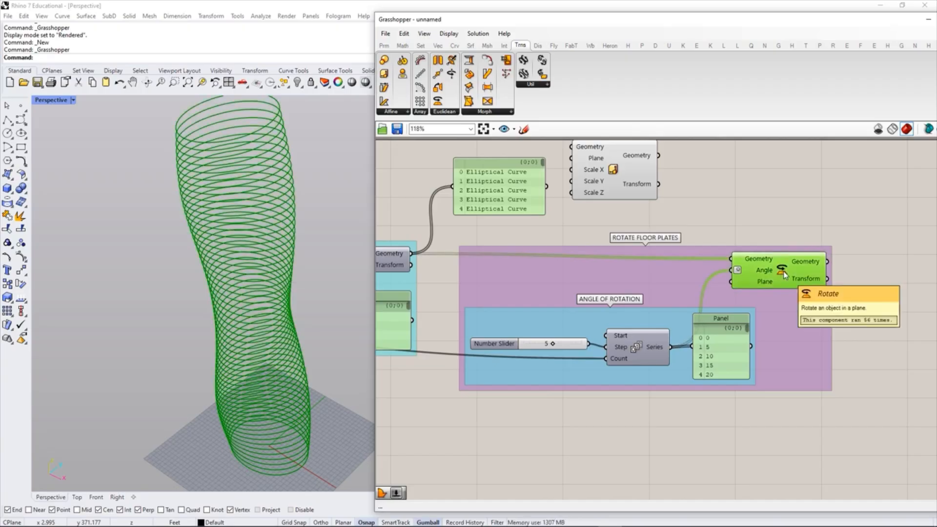
{"action": "right_click", "coordinate": [784, 274]}
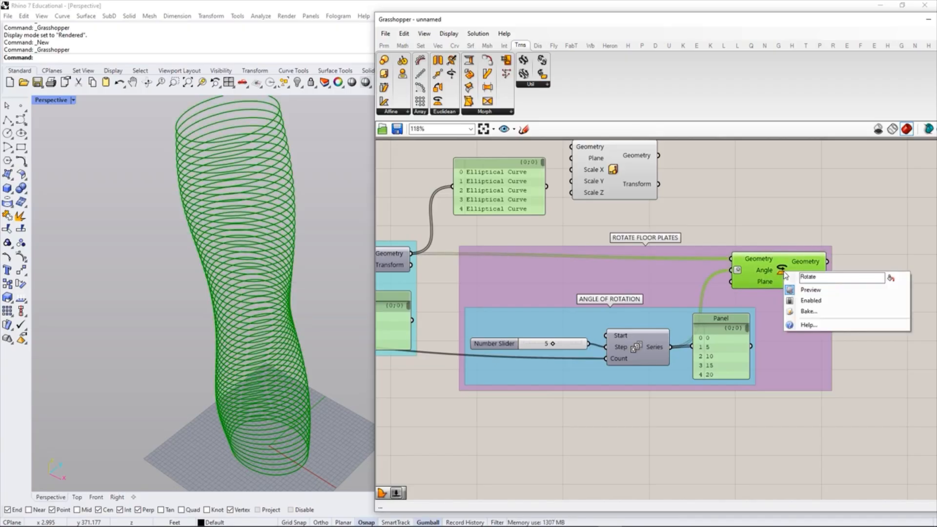
{"action": "left_click", "coordinate": [809, 290]}
{"action": "right_click_drag", "start_coordinate": [646, 202], "coordinate": [800, 278]}
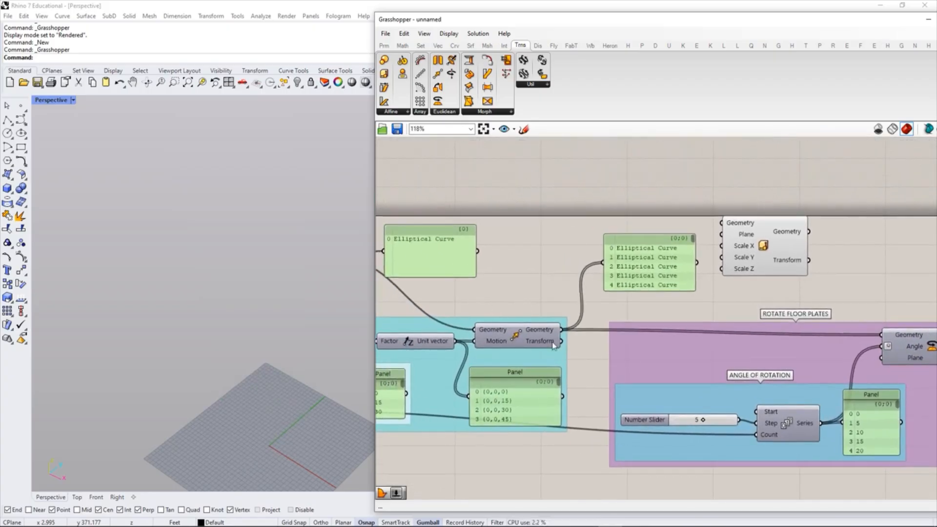
Step: Turn on the preview of the Move component in the MOVE FLOOR UP group
{"action": "left_click", "coordinate": [516, 337]}
{"action": "right_click", "coordinate": [516, 338]}
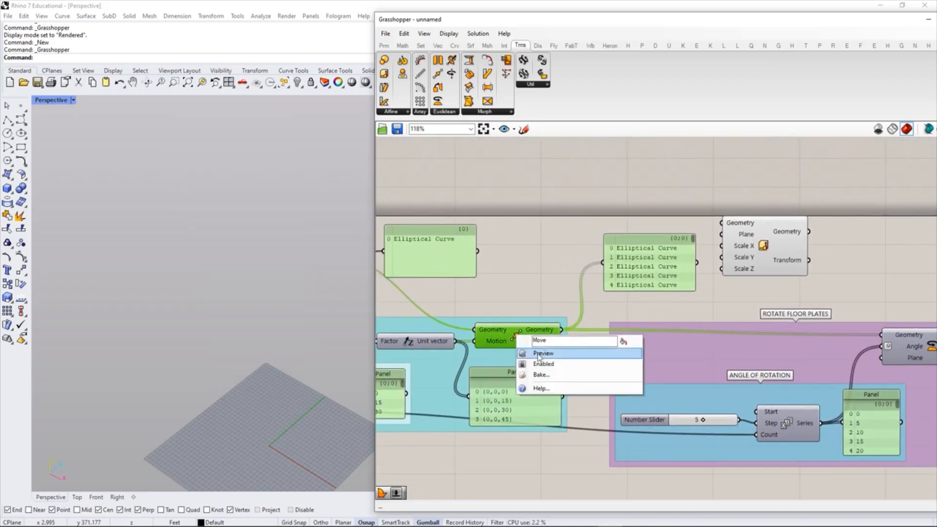
{"action": "left_click", "coordinate": [537, 352]}
{"action": "left_click", "coordinate": [493, 316]}
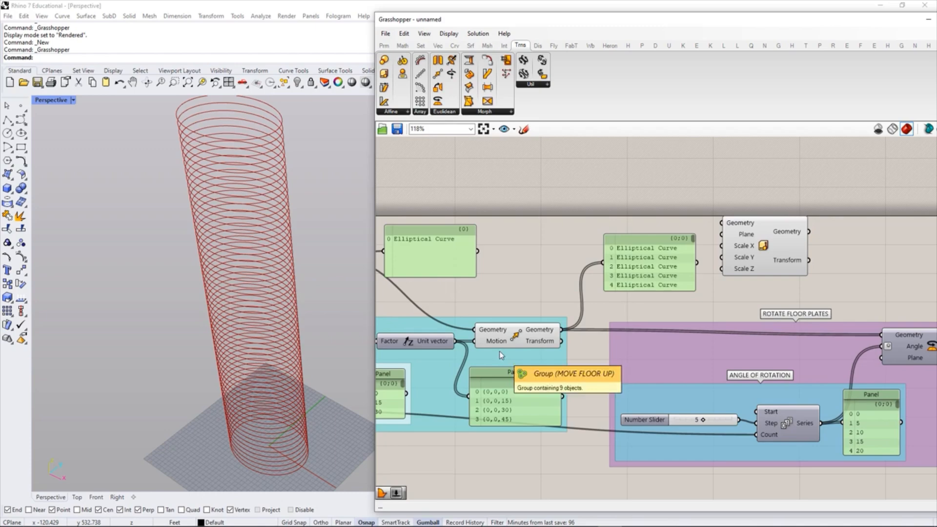
Step: Shrink the Elliptical Curve panel and place it just above the Move component, and bring the Scale NU component closer to it
{"action": "scroll", "coordinate": [520, 336], "scroll_direction": "up", "scroll_amount": 1}
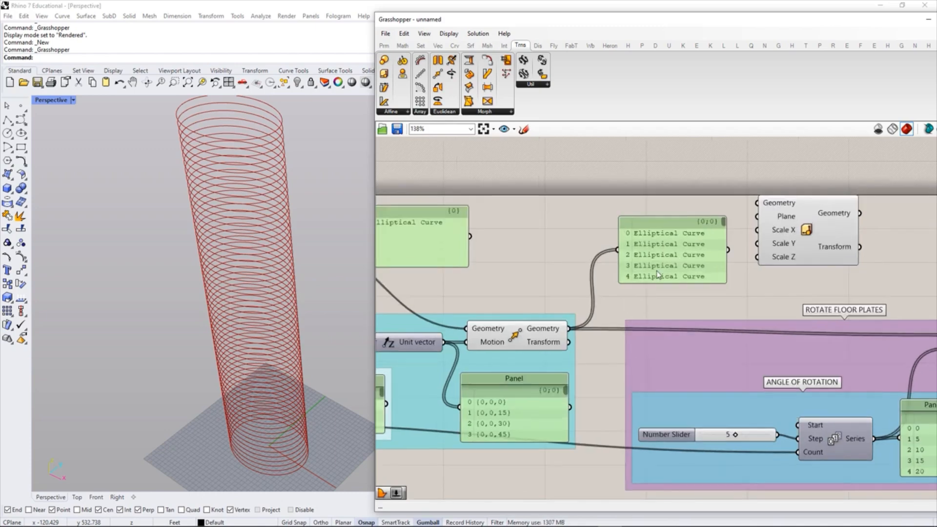
{"action": "left_click_drag", "start_coordinate": [666, 260], "coordinate": [559, 288]}
{"action": "left_click", "coordinate": [544, 306]}
{"action": "left_click", "coordinate": [640, 259]}
{"action": "right_click_drag", "start_coordinate": [676, 290], "coordinate": [638, 298]}
{"action": "left_click_drag", "start_coordinate": [746, 242], "coordinate": [657, 257]}
{"action": "left_click", "coordinate": [591, 228]}
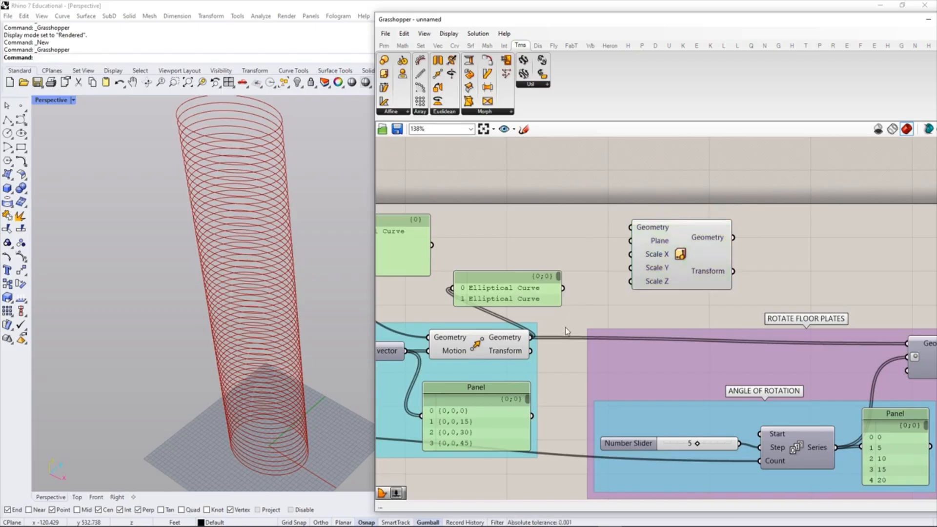
Step: Connect the Move component's Geometry output to the Geometry input of Scale NU and shift Scale NU slightly away from it
{"action": "left_click", "coordinate": [509, 345]}
{"action": "left_click", "coordinate": [576, 264]}
{"action": "left_click_drag", "start_coordinate": [531, 337], "coordinate": [632, 227]}
{"action": "left_click_drag", "start_coordinate": [687, 254], "coordinate": [731, 247]}
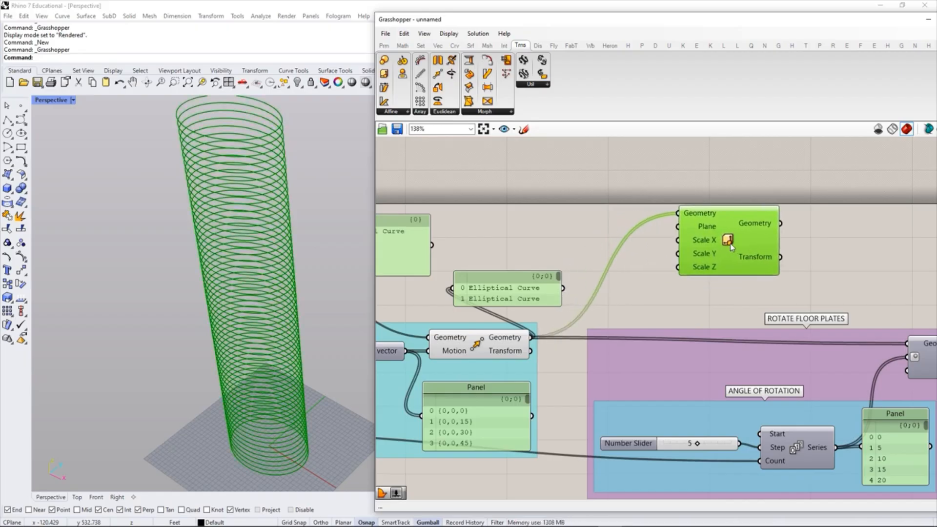
Step: Move the non-uniform scale component further away from the Move component that feeds its Geometry input
{"action": "left_click", "coordinate": [650, 281]}
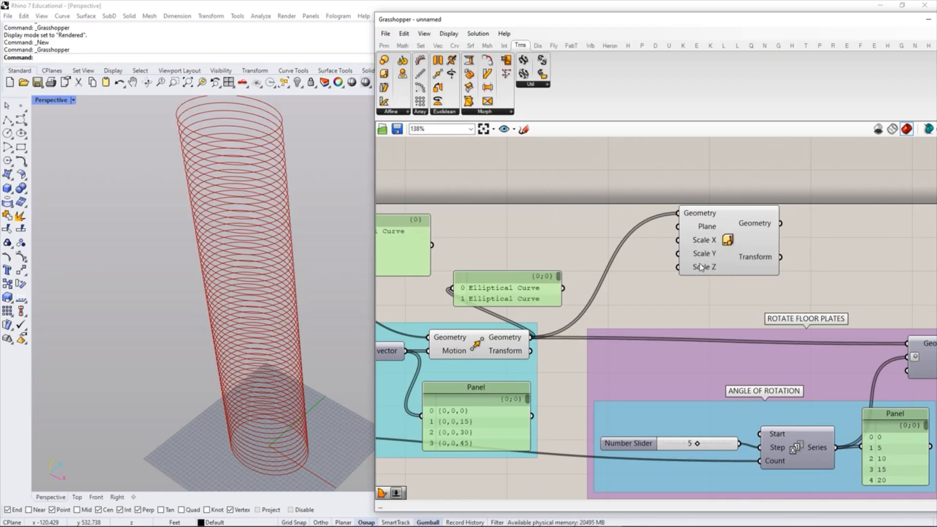
{"action": "left_click", "coordinate": [740, 240]}
{"action": "left_click", "coordinate": [628, 297]}
{"action": "left_click_drag", "start_coordinate": [727, 239], "coordinate": [774, 242]}
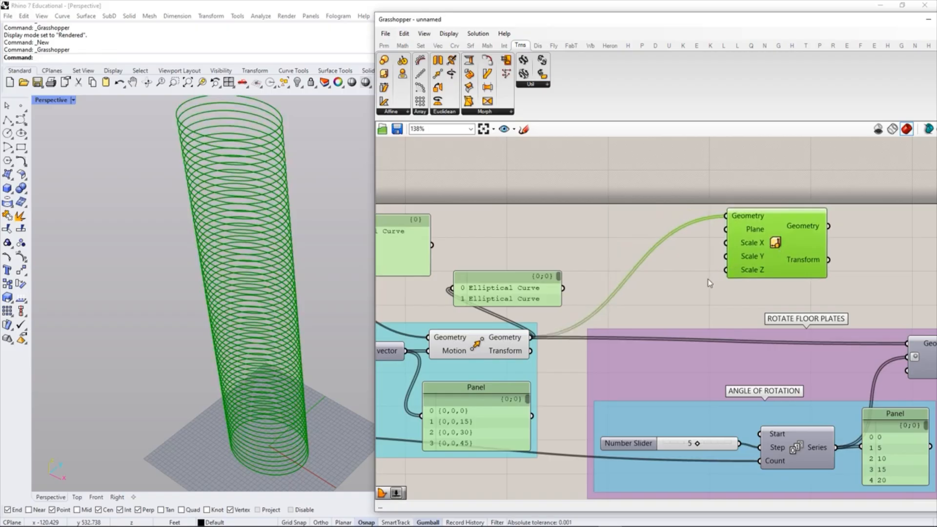
{"action": "left_click", "coordinate": [715, 258]}
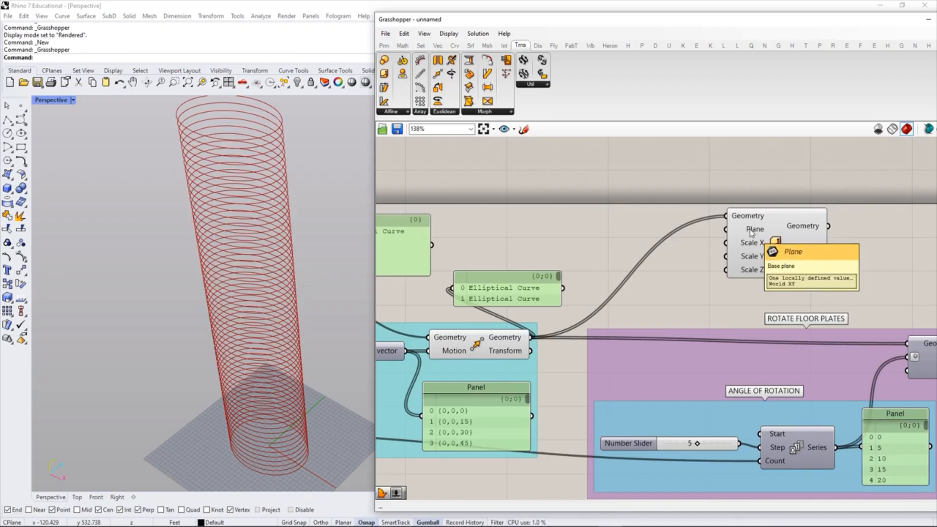
{"action": "left_click", "coordinate": [478, 347]}
{"action": "left_click", "coordinate": [551, 218]}
{"action": "left_click", "coordinate": [473, 351]}
{"action": "left_click", "coordinate": [590, 218]}
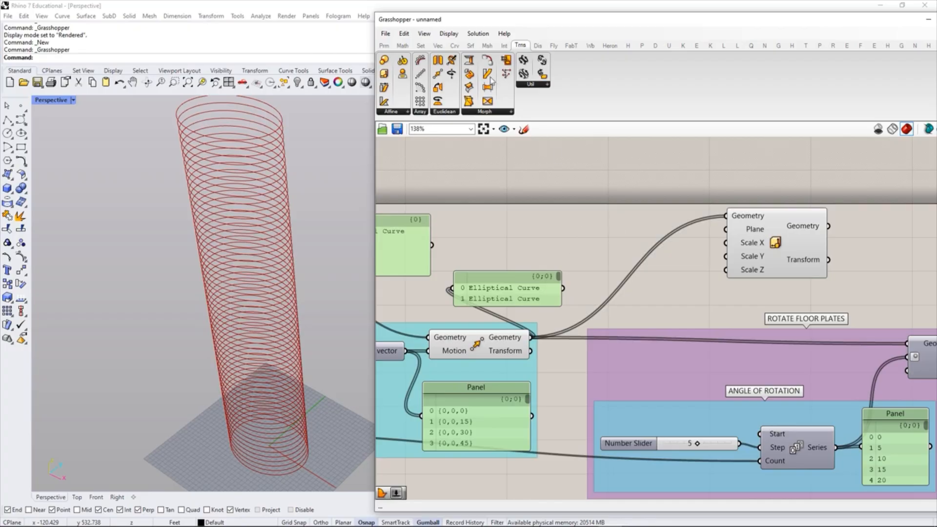
Step: Add an Area component and connect the Move component's Geometry output to its Geometry input
{"action": "left_click", "coordinate": [469, 47]}
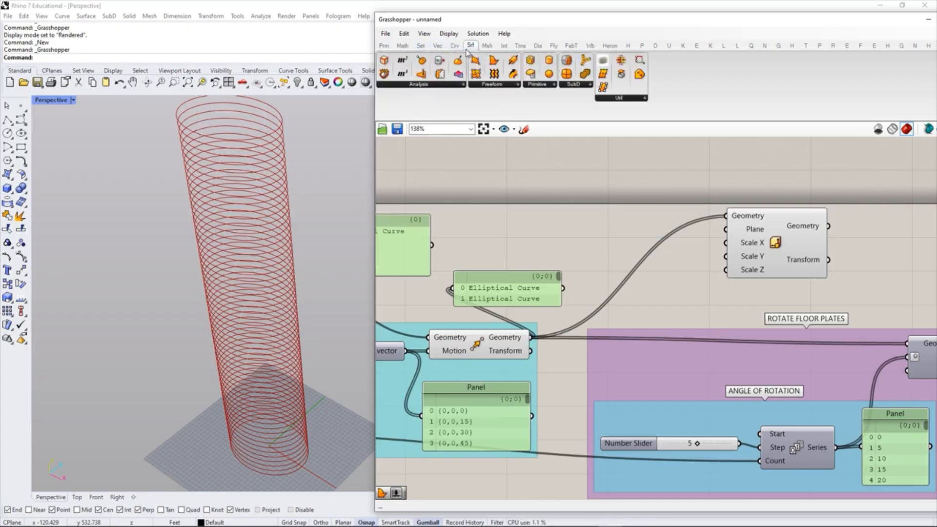
{"action": "left_click", "coordinate": [433, 86]}
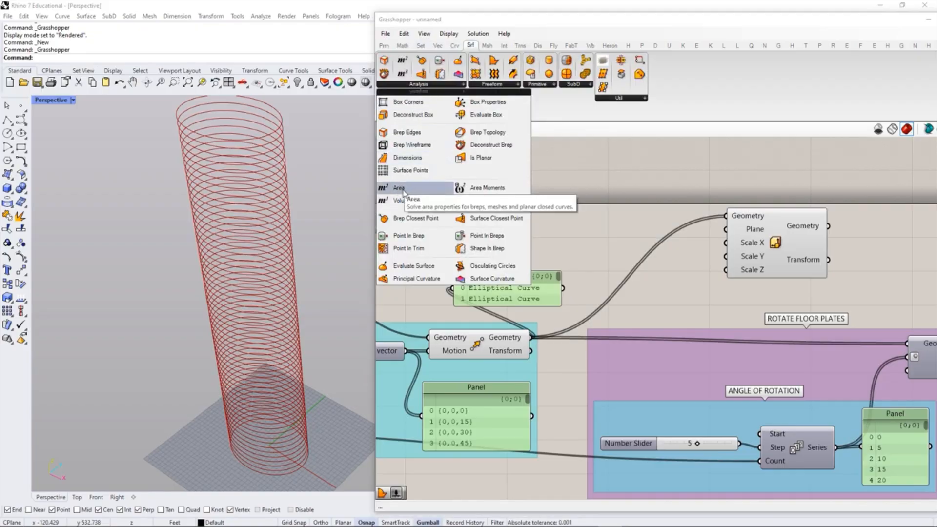
{"action": "left_click_drag", "start_coordinate": [398, 189], "coordinate": [590, 228]}
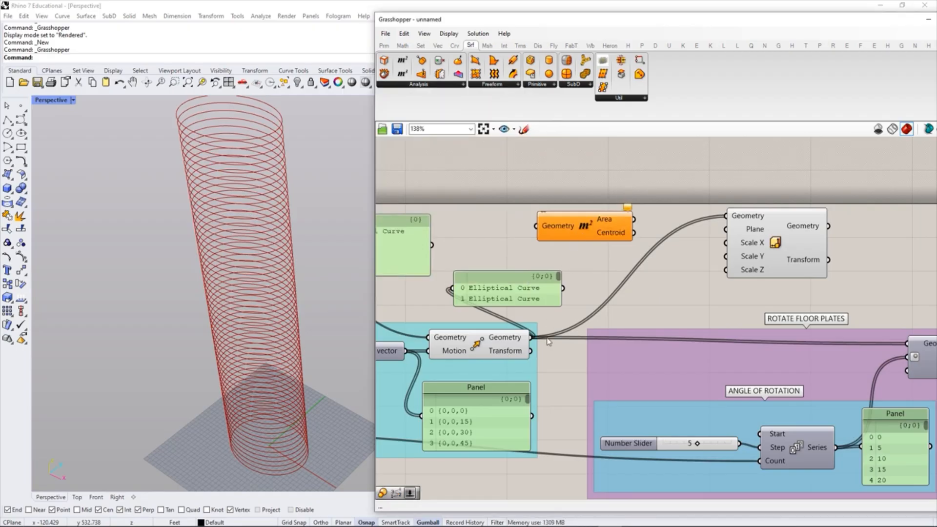
{"action": "left_click_drag", "start_coordinate": [543, 318], "coordinate": [536, 226]}
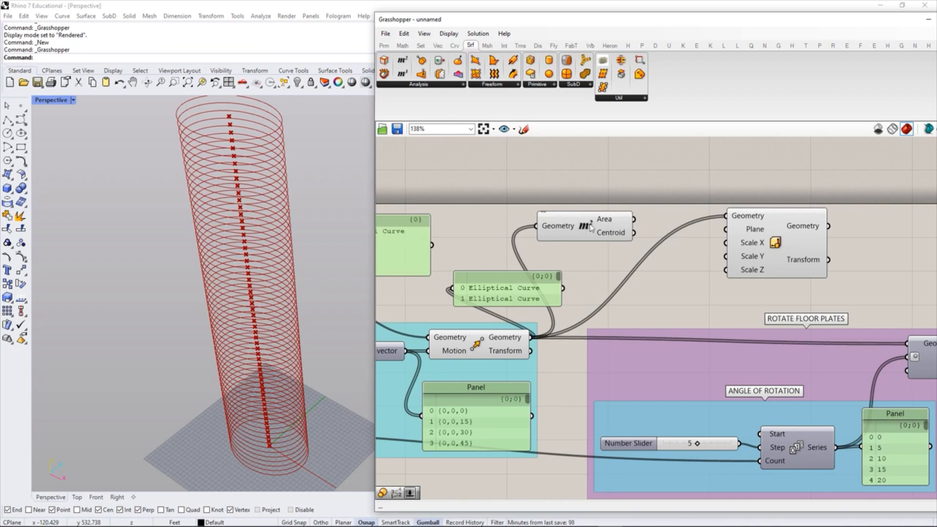
Step: Connect the Area component's Centroid output to the scale component's Plane input and align the Area component with it
{"action": "mouse_move", "coordinate": [609, 222]}
{"action": "mouse_move", "coordinate": [610, 238]}
{"action": "left_click_drag", "start_coordinate": [633, 232], "coordinate": [726, 229]}
{"action": "left_click_drag", "start_coordinate": [595, 237], "coordinate": [599, 234]}
{"action": "left_click", "coordinate": [672, 187]}
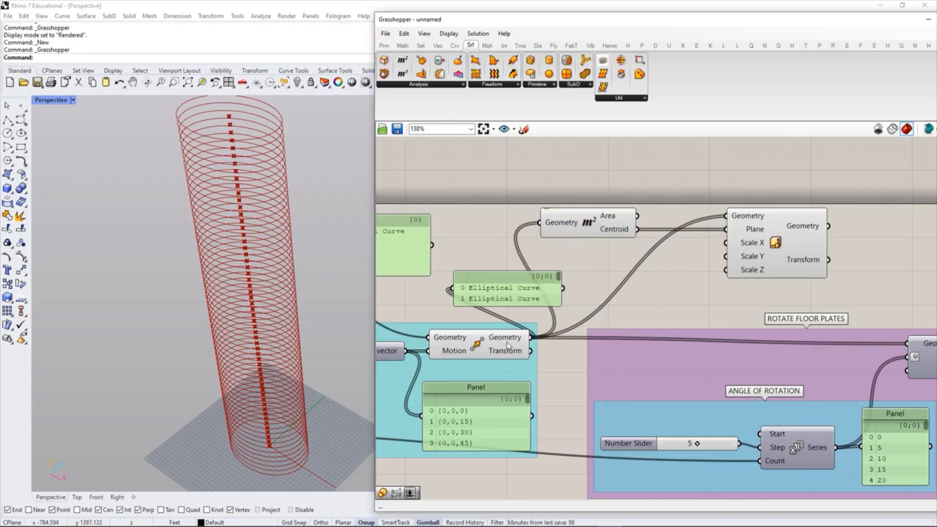
Step: Spread the Area and non-uniform scale components apart to free canvas space in front of the scale factor inputs
{"action": "mouse_move", "coordinate": [508, 344]}
{"action": "right_click_drag", "start_coordinate": [706, 236], "coordinate": [630, 240]}
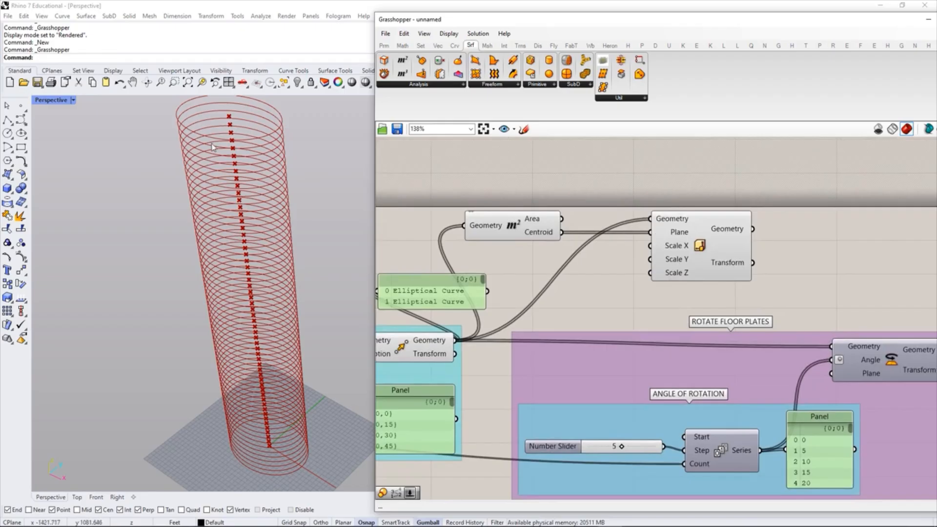
{"action": "scroll", "coordinate": [556, 239], "scroll_direction": "up", "scroll_amount": 3}
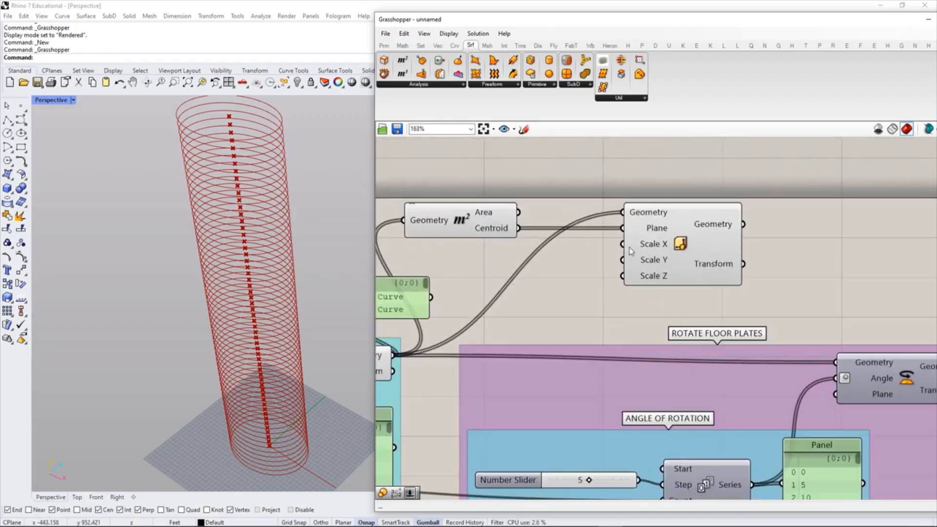
{"action": "left_click_drag", "start_coordinate": [542, 227], "coordinate": [641, 174]}
{"action": "left_click", "coordinate": [775, 233]}
{"action": "left_click", "coordinate": [656, 261]}
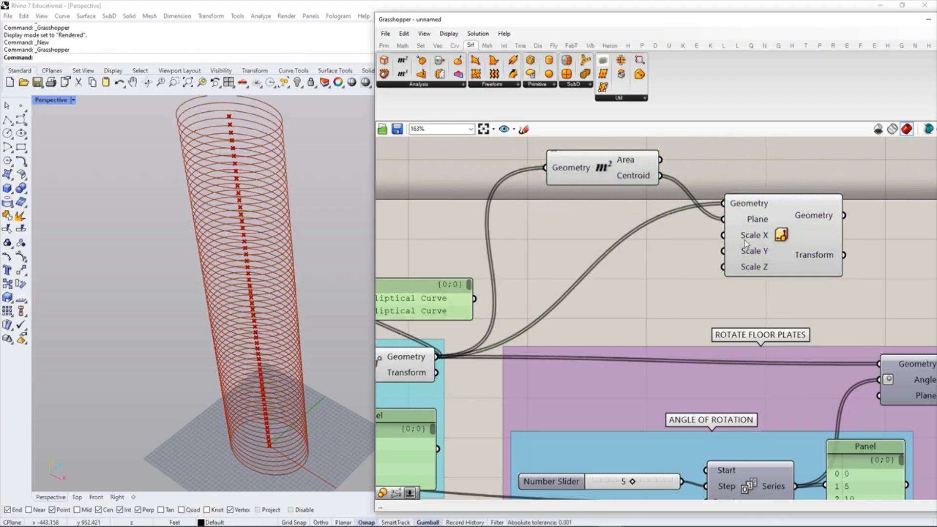
Step: Add a number slider ranging from 0.5 to 2 with value 1 and connect it to the Scale X input
{"action": "scroll", "coordinate": [631, 259], "scroll_direction": "up", "scroll_amount": 1}
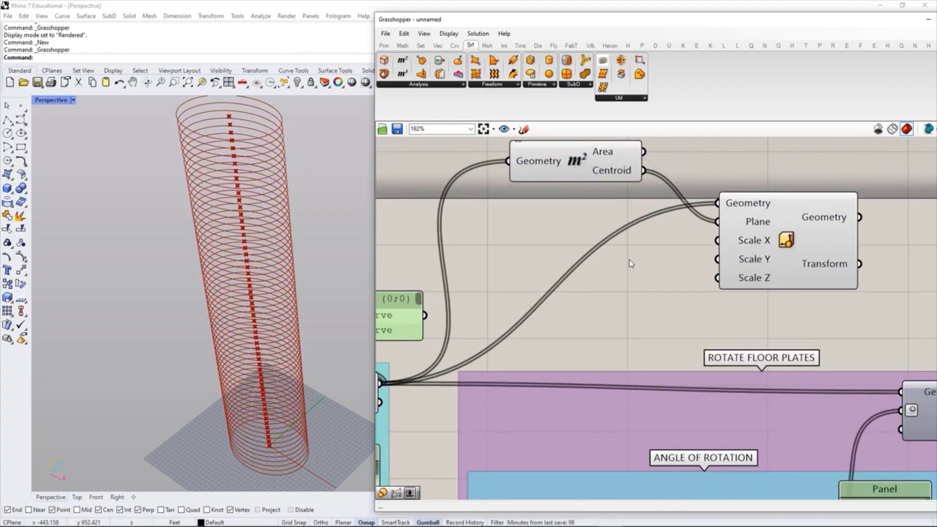
{"action": "double_click", "coordinate": [623, 272]}
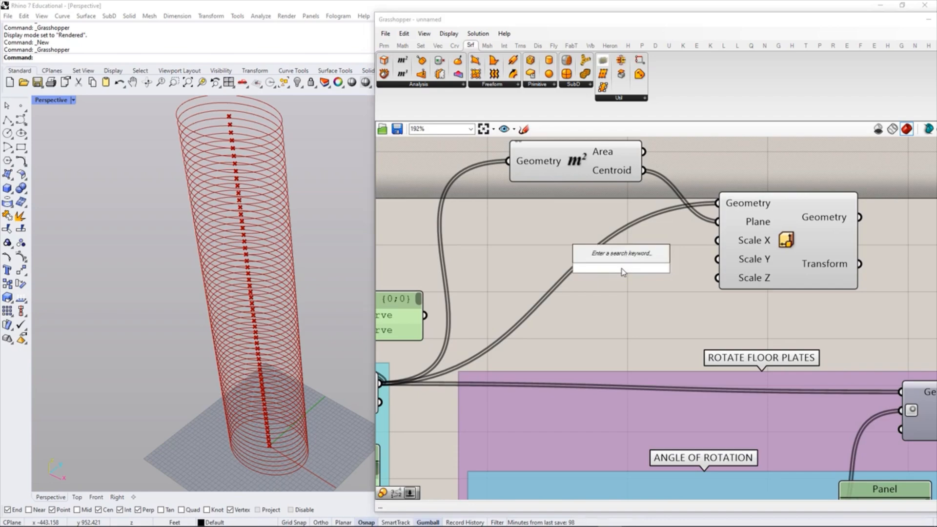
{"action": "type", "text": "5"}
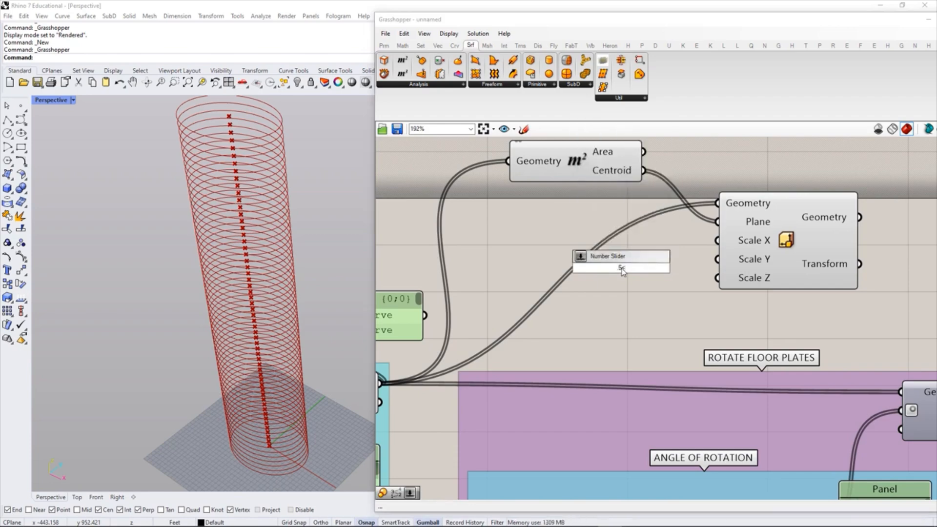
{"action": "type", "text": "<1<2"}
{"action": "key", "text": "Return"}
{"action": "right_click_drag", "start_coordinate": [706, 280], "coordinate": [687, 293]}
{"action": "left_click_drag", "start_coordinate": [758, 266], "coordinate": [804, 258]}
{"action": "left_click", "coordinate": [731, 310]}
{"action": "left_click_drag", "start_coordinate": [668, 285], "coordinate": [661, 252]}
{"action": "left_click", "coordinate": [672, 276]}
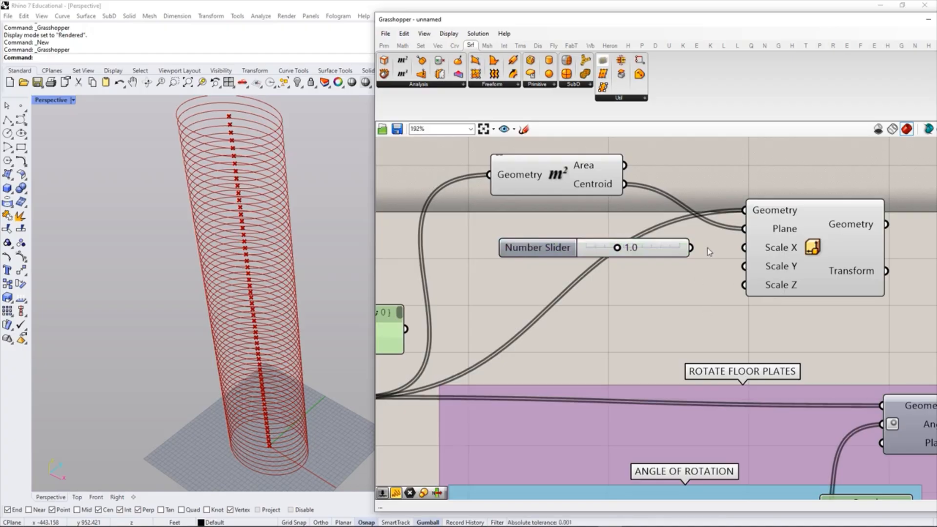
{"action": "left_click_drag", "start_coordinate": [691, 248], "coordinate": [743, 248]}
Step: Show the floor plates in a maximized Top view and set the Scale X slider to 1.1
{"action": "left_click_drag", "start_coordinate": [616, 247], "coordinate": [605, 253]}
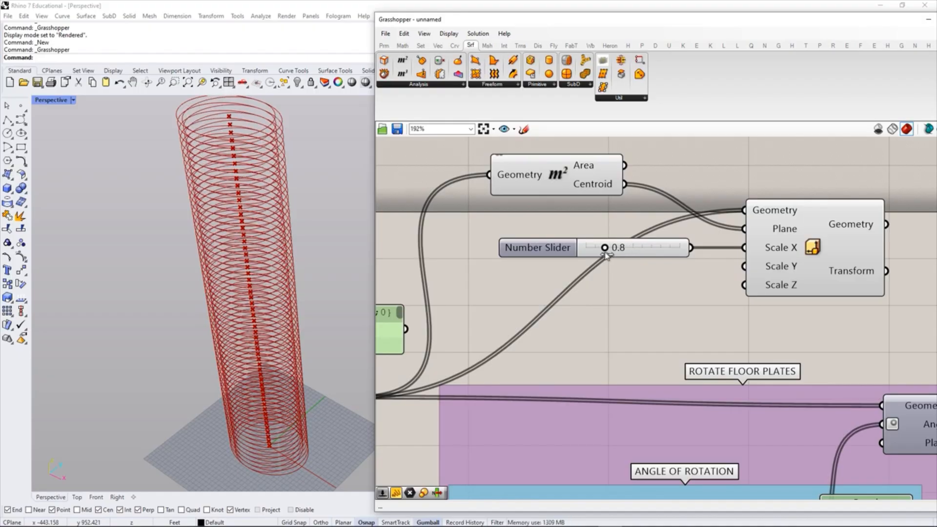
{"action": "right_click_drag", "start_coordinate": [272, 145], "coordinate": [277, 171]}
{"action": "double_click", "coordinate": [40, 101]}
{"action": "double_click", "coordinate": [40, 101]}
{"action": "scroll", "coordinate": [230, 255], "scroll_direction": "down", "scroll_amount": 5}
{"action": "scroll", "coordinate": [250, 218], "scroll_direction": "up", "scroll_amount": 2}
{"action": "left_click_drag", "start_coordinate": [604, 247], "coordinate": [630, 262]}
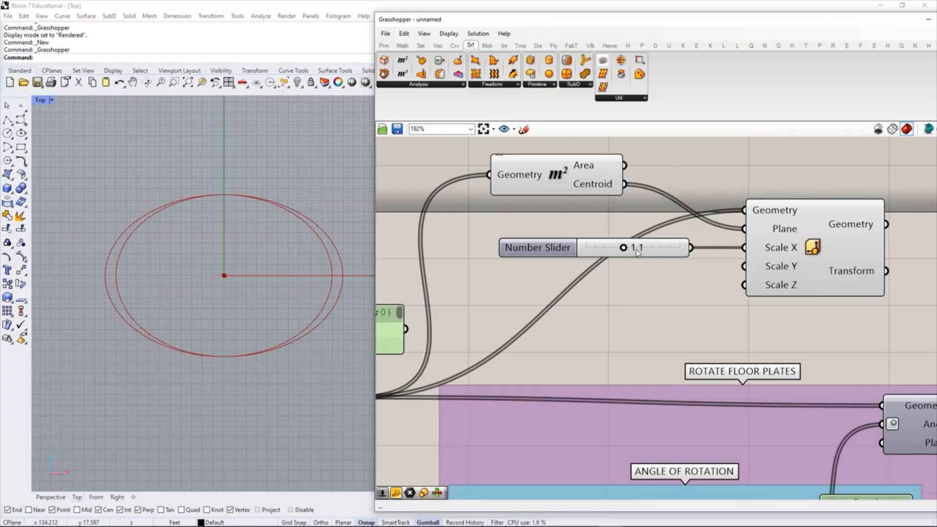
{"action": "left_click", "coordinate": [663, 242]}
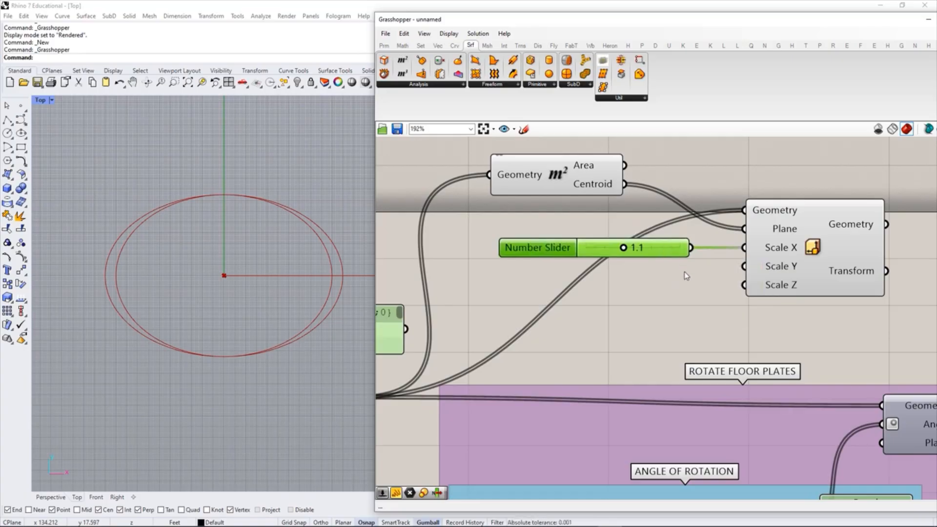
{"action": "left_click", "coordinate": [686, 275]}
{"action": "left_click", "coordinate": [649, 255]}
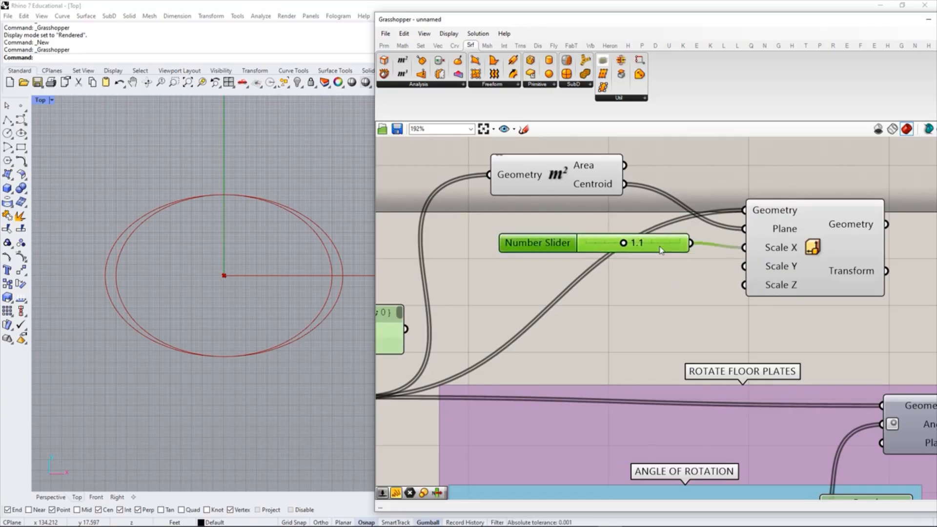
{"action": "left_click", "coordinate": [662, 270]}
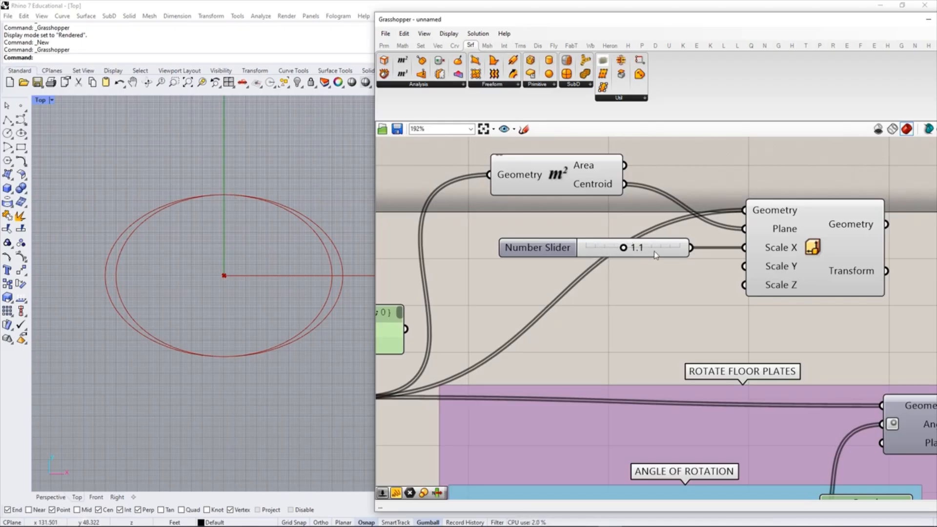
Step: Set the Scale X slider's accuracy to two decimal digits
{"action": "right_click", "coordinate": [608, 246]}
{"action": "left_click", "coordinate": [639, 290]}
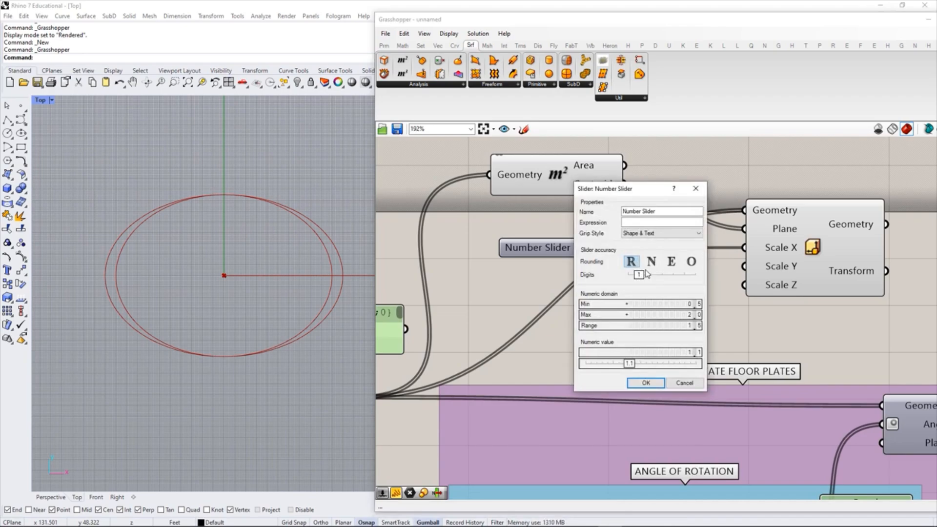
{"action": "left_click", "coordinate": [640, 275]}
{"action": "left_click_drag", "start_coordinate": [643, 277], "coordinate": [648, 276]}
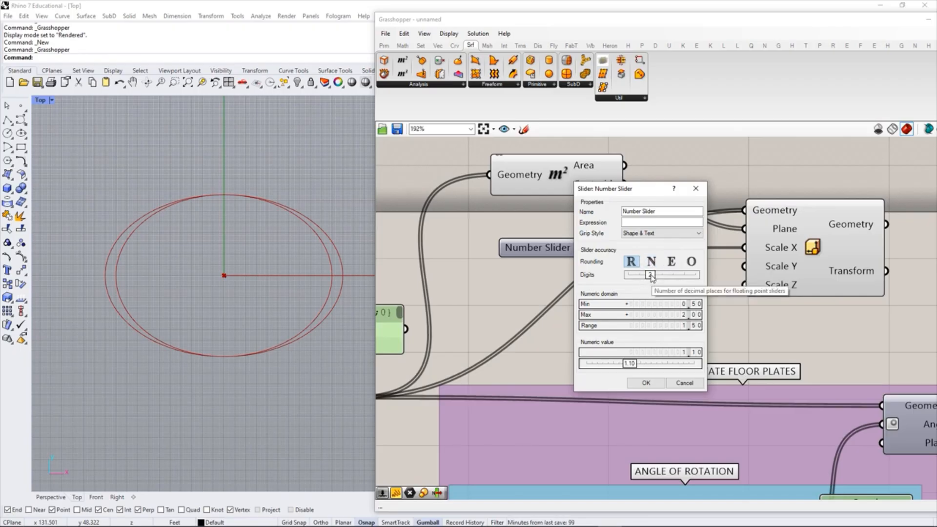
{"action": "left_click_drag", "start_coordinate": [650, 280], "coordinate": [645, 281]}
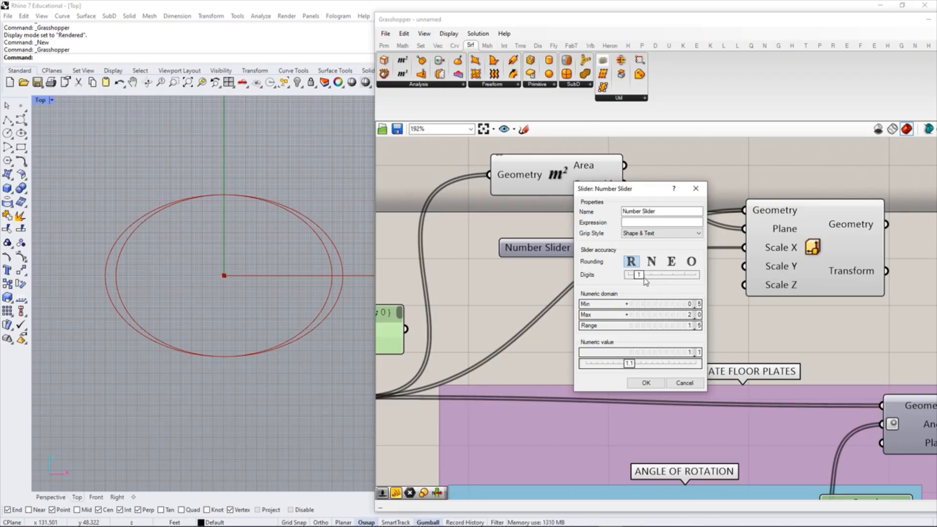
{"action": "left_click_drag", "start_coordinate": [643, 277], "coordinate": [651, 277]}
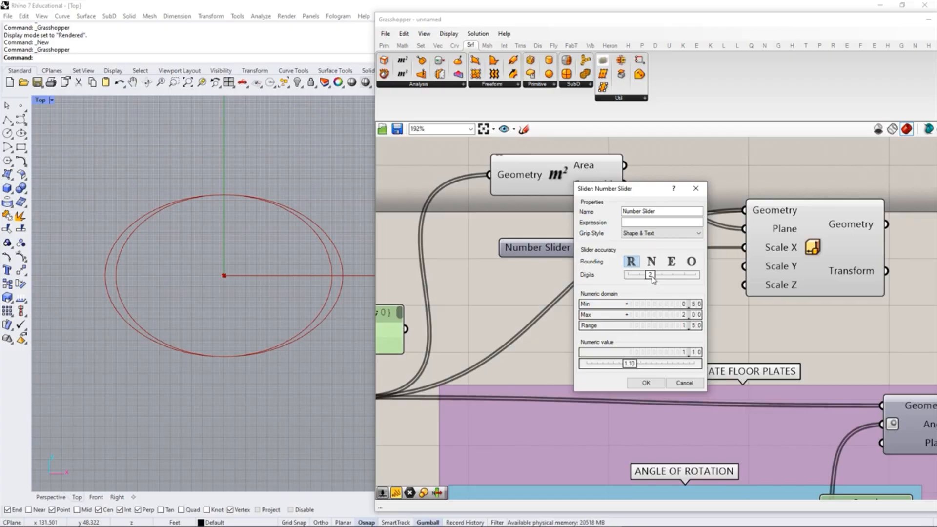
{"action": "left_click", "coordinate": [645, 382]}
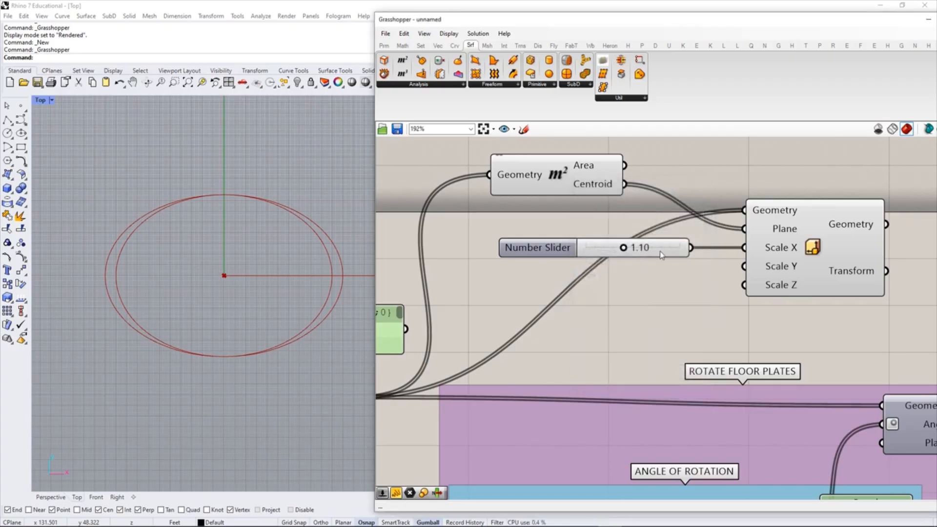
Step: Duplicate the Scale X slider, connect the copy to the Scale Y input and set it to 1.05
{"action": "left_click_drag", "start_coordinate": [661, 254], "coordinate": [744, 265], "text": "alt"}
{"action": "left_click", "coordinate": [699, 289]}
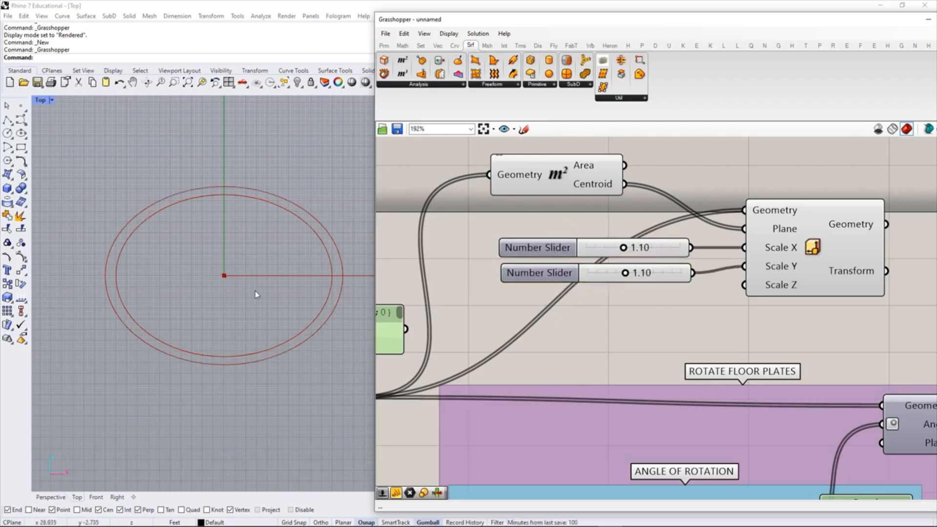
{"action": "double_click", "coordinate": [607, 277]}
{"action": "left_click", "coordinate": [633, 274]}
{"action": "left_click_drag", "start_coordinate": [634, 274], "coordinate": [623, 275]}
{"action": "type", "text": "05"}
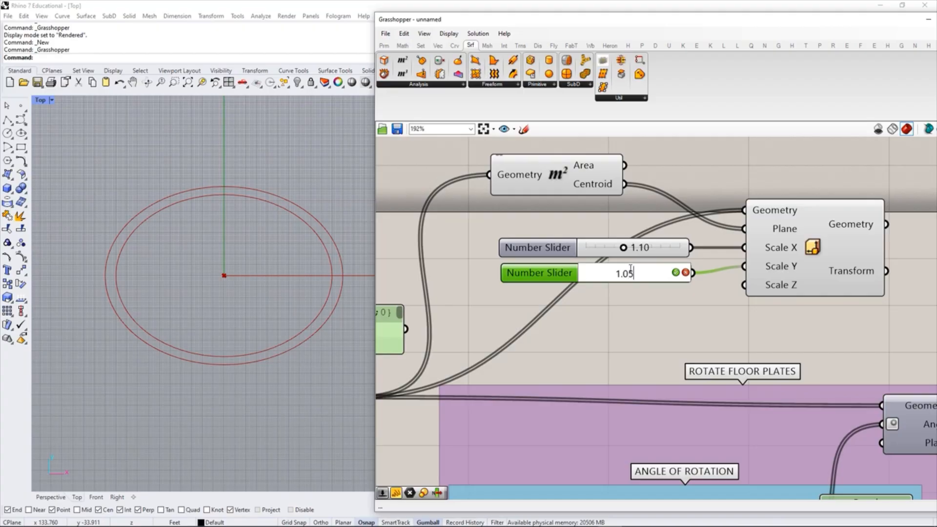
{"action": "key", "text": "Return"}
{"action": "left_click", "coordinate": [634, 327]}
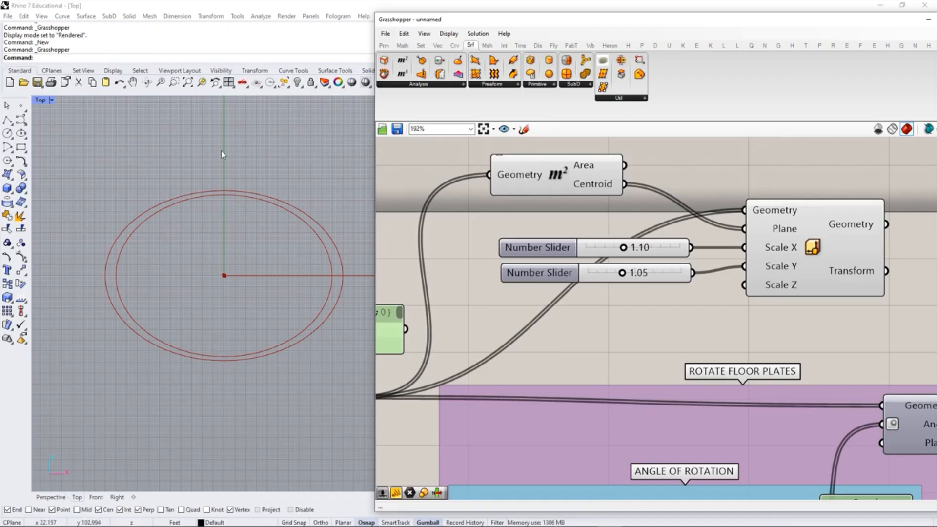
Step: Return to a maximized Perspective view framing the upper tower, with the Grasshopper window placed beside it
{"action": "double_click", "coordinate": [46, 100]}
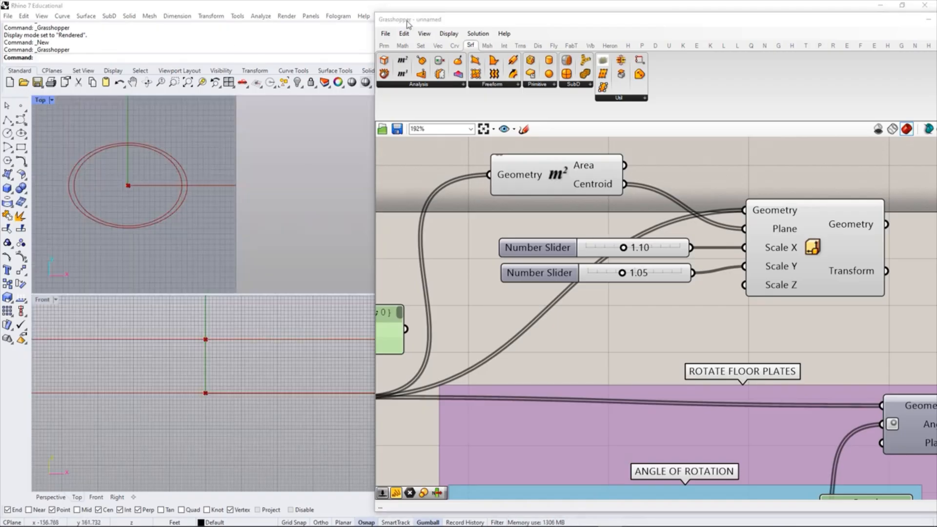
{"action": "left_click_drag", "start_coordinate": [410, 22], "coordinate": [587, 29]}
{"action": "left_click", "coordinate": [402, 102]}
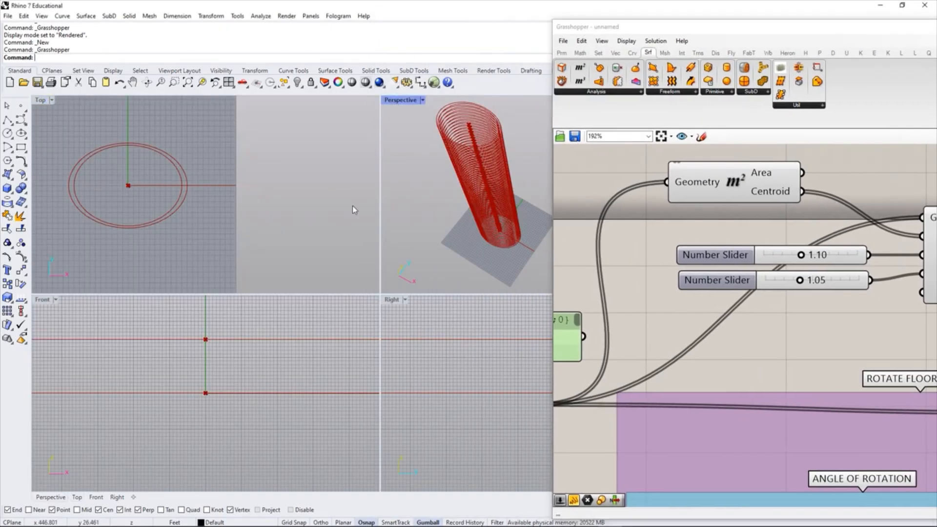
{"action": "double_click", "coordinate": [410, 101]}
{"action": "right_click_drag", "start_coordinate": [299, 249], "coordinate": [524, 148]}
{"action": "left_click_drag", "start_coordinate": [690, 30], "coordinate": [525, 31]}
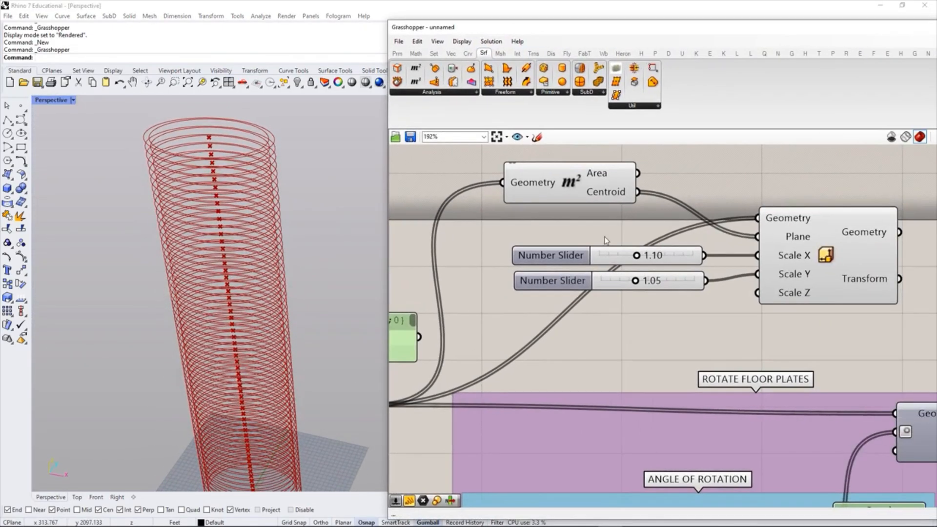
Step: Disconnect the Area component's Centroid output from the scale component's Plane input
{"action": "scroll", "coordinate": [657, 271], "scroll_direction": "down", "scroll_amount": 1}
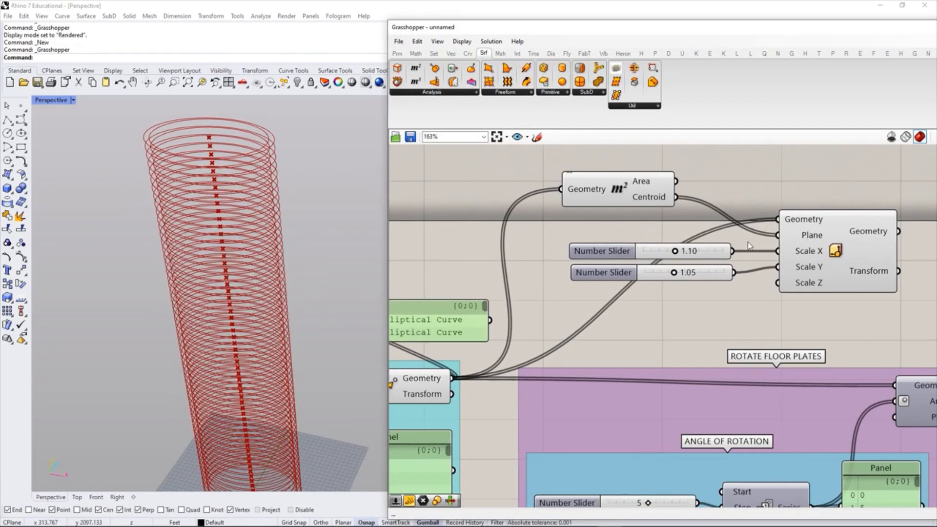
{"action": "scroll", "coordinate": [750, 246], "scroll_direction": "down", "scroll_amount": 1}
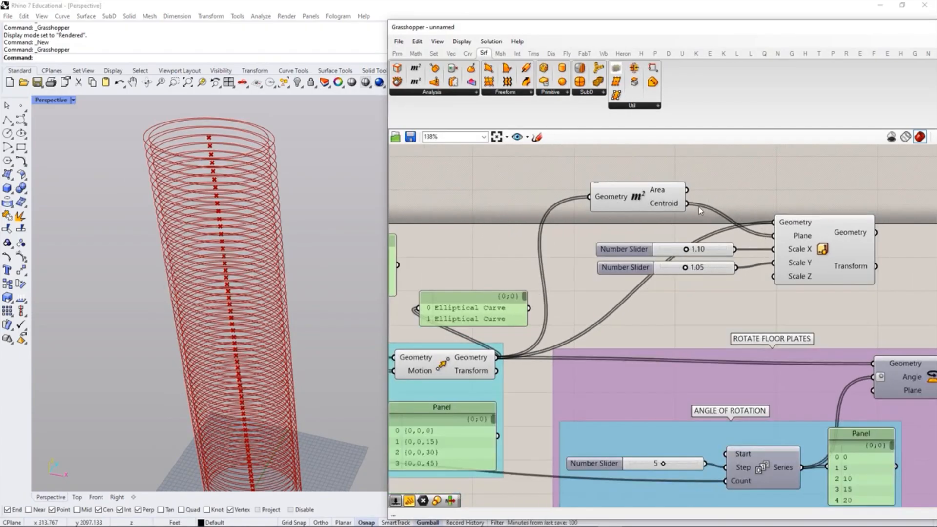
{"action": "left_click_drag", "start_coordinate": [687, 203], "coordinate": [750, 237]}
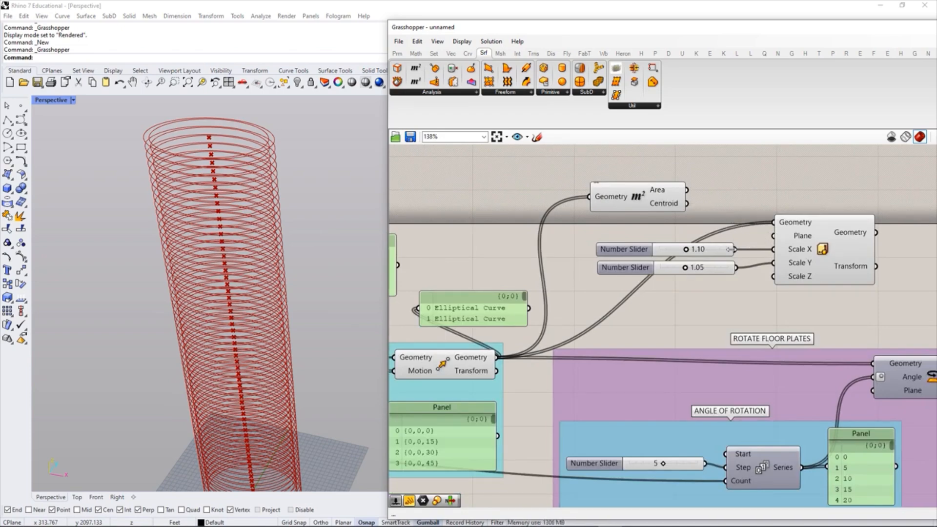
Step: Examine the base ellipse's Plane input and the wiring from it through the Move component to the scale component
{"action": "left_click", "coordinate": [808, 252]}
{"action": "left_click", "coordinate": [695, 324]}
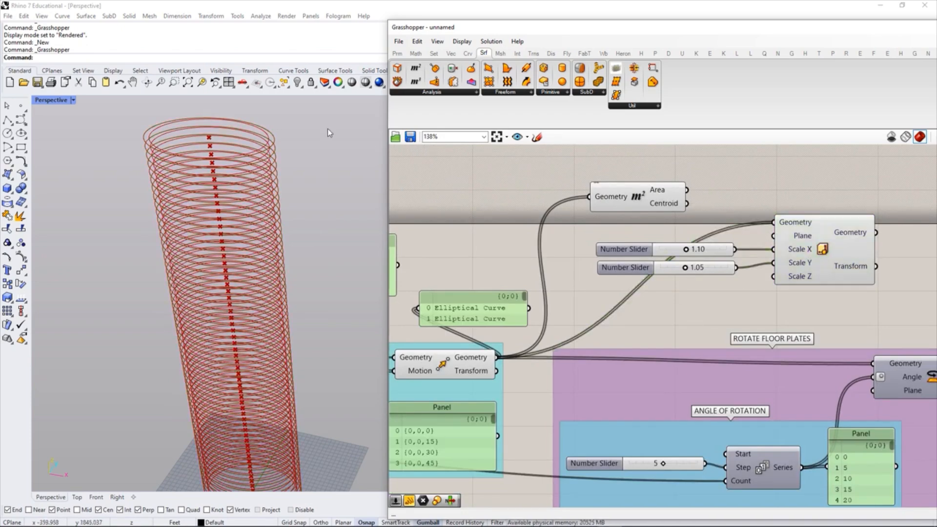
{"action": "scroll", "coordinate": [669, 278], "scroll_direction": "down", "scroll_amount": 2}
{"action": "right_click_drag", "start_coordinate": [669, 275], "coordinate": [731, 243]}
{"action": "right_click_drag", "start_coordinate": [538, 298], "coordinate": [826, 286]}
{"action": "right_click_drag", "start_coordinate": [674, 295], "coordinate": [640, 289]}
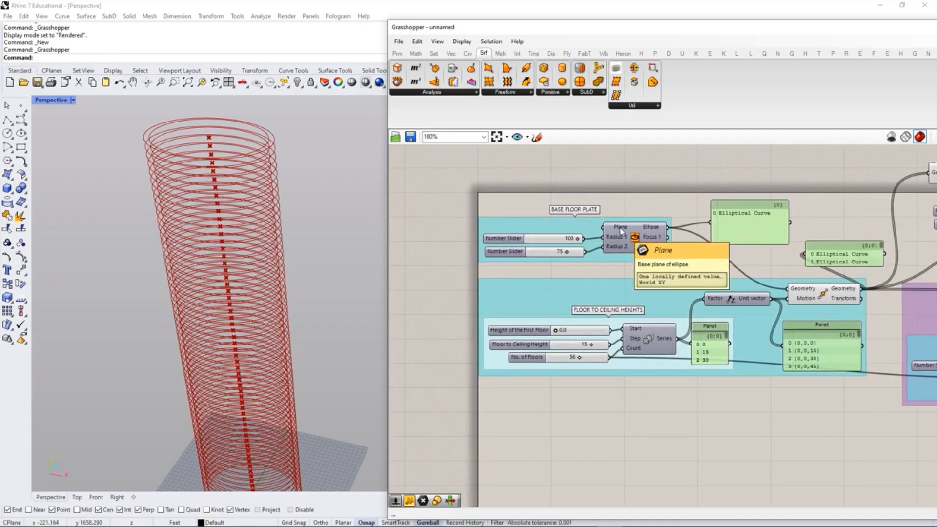
{"action": "right_click_drag", "start_coordinate": [862, 272], "coordinate": [627, 304]}
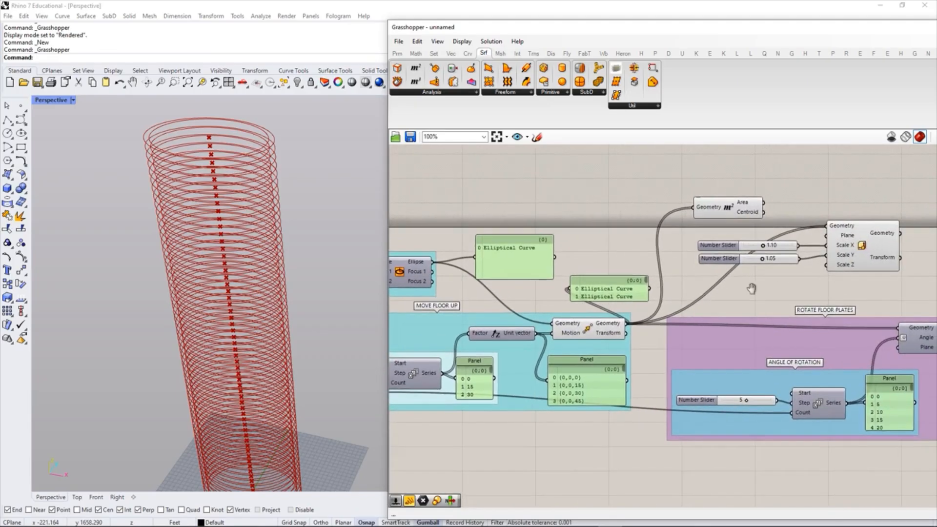
Step: Connect the Area component's Centroid output to the scale component's Plane input
{"action": "right_click_drag", "start_coordinate": [772, 287], "coordinate": [698, 299]}
{"action": "scroll", "coordinate": [681, 230], "scroll_direction": "up", "scroll_amount": 1}
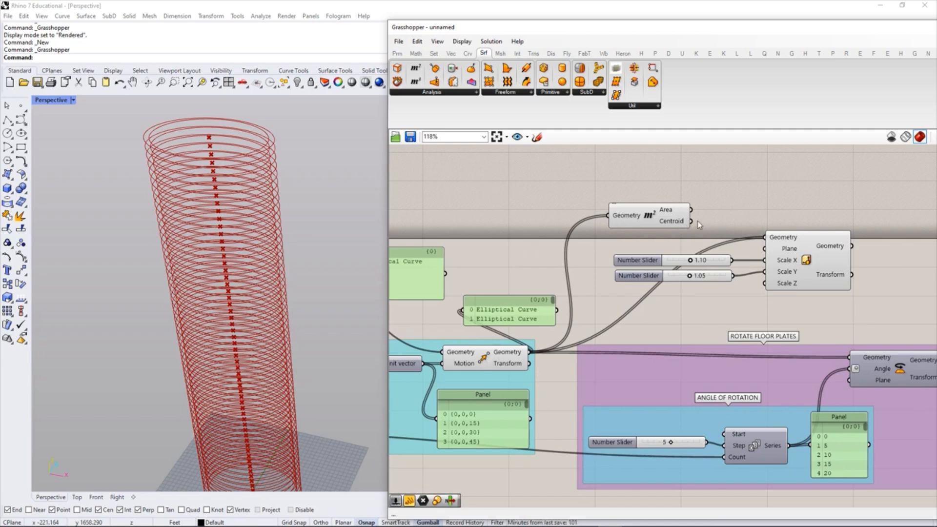
{"action": "left_click_drag", "start_coordinate": [691, 221], "coordinate": [764, 248]}
{"action": "right_click_drag", "start_coordinate": [768, 262], "coordinate": [715, 268]}
{"action": "left_click_drag", "start_coordinate": [750, 308], "coordinate": [553, 207]}
{"action": "left_click_drag", "start_coordinate": [754, 285], "coordinate": [761, 264]}
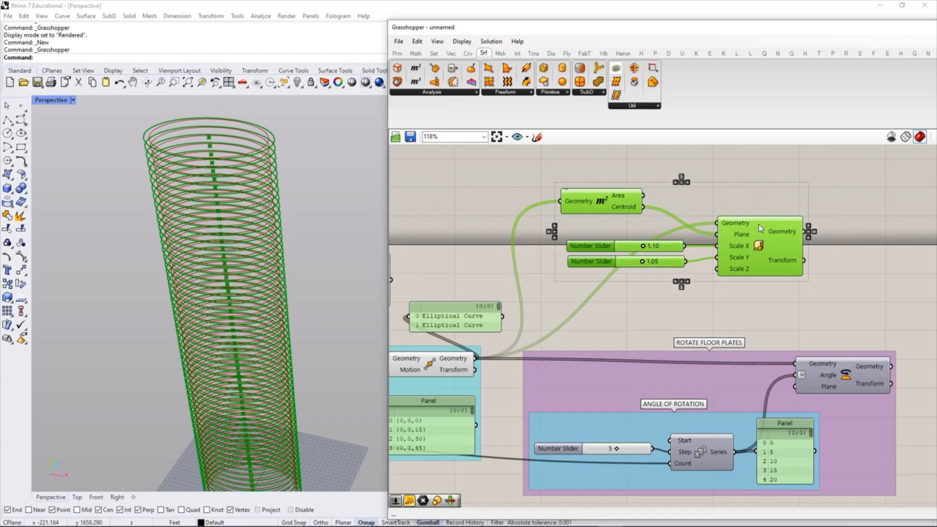
{"action": "key", "text": "ctrl+g"}
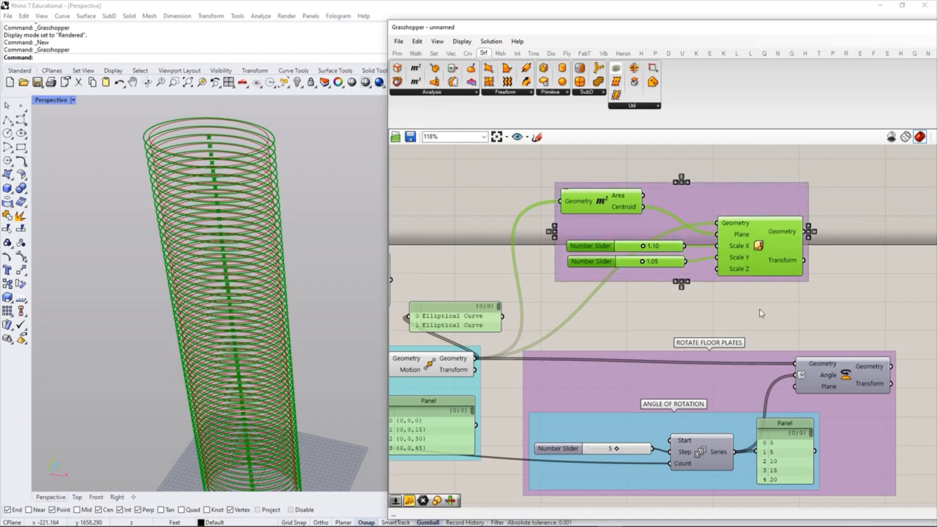
{"action": "left_click", "coordinate": [670, 323]}
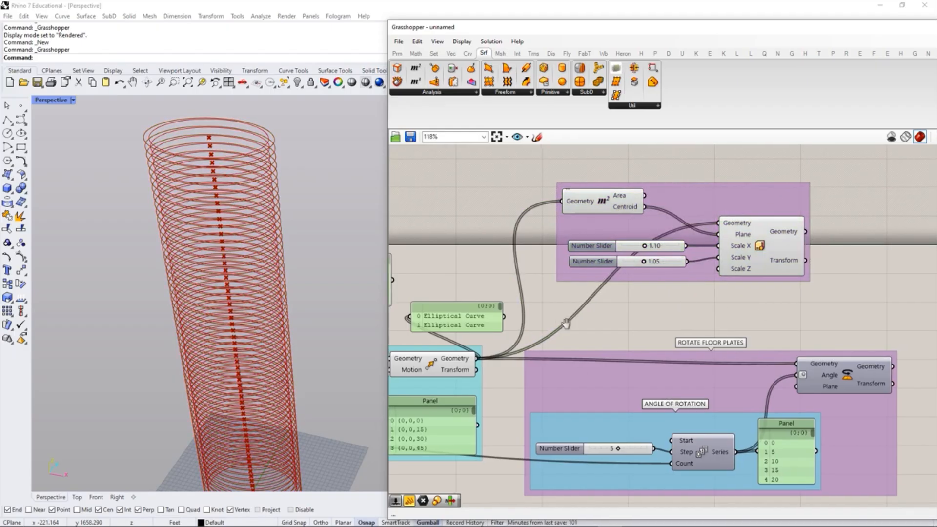
{"action": "right_click_drag", "start_coordinate": [557, 326], "coordinate": [600, 316]}
{"action": "right_click_drag", "start_coordinate": [777, 278], "coordinate": [718, 291]}
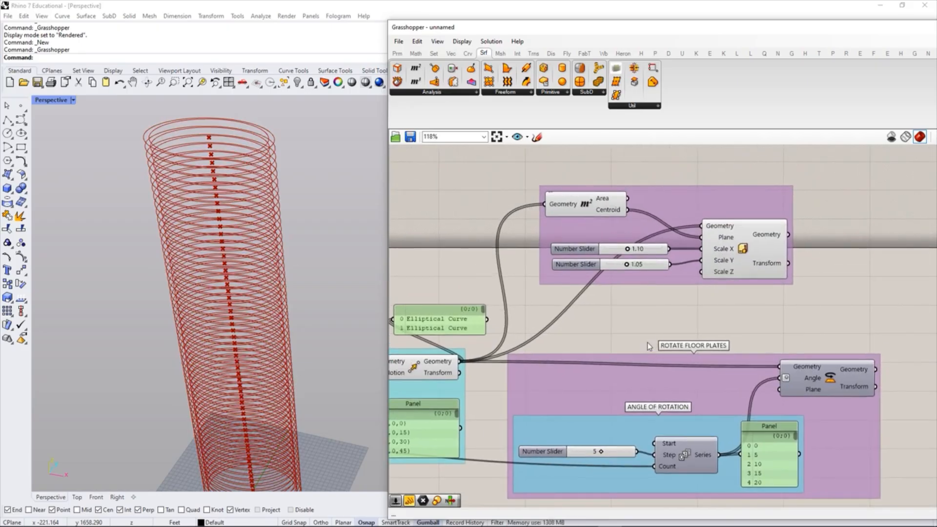
{"action": "key", "text": "ctrl+z"}
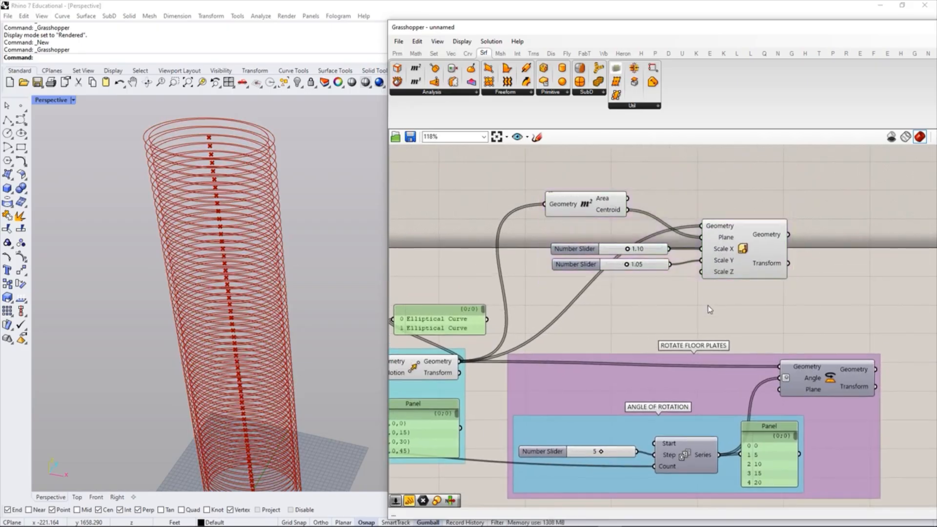
Step: Make the ANGLE OF ROTATION group's colour the default, and group the Area component, both scale sliders and the scale component
{"action": "right_click", "coordinate": [609, 427]}
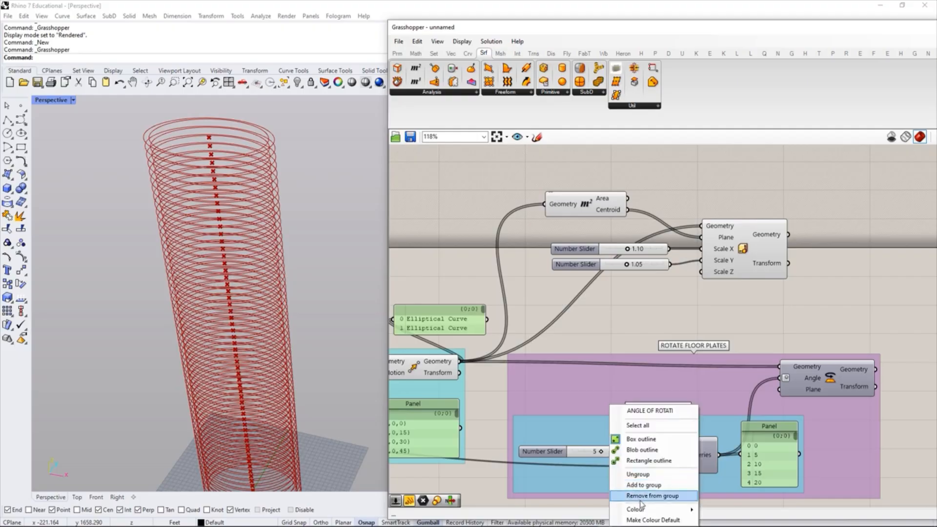
{"action": "left_click", "coordinate": [648, 519]}
{"action": "left_click_drag", "start_coordinate": [810, 288], "coordinate": [544, 164]}
{"action": "key", "text": "ctrl+g"}
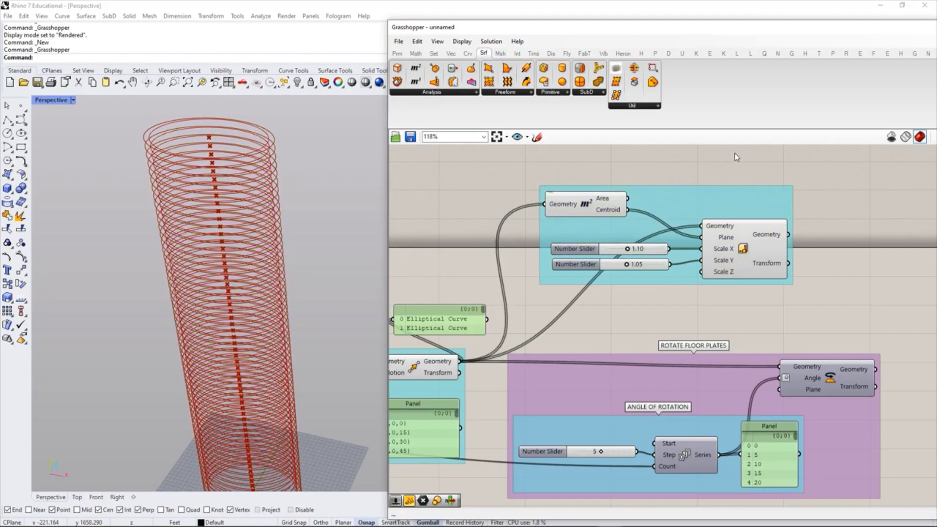
{"action": "left_click_drag", "start_coordinate": [704, 207], "coordinate": [711, 207]}
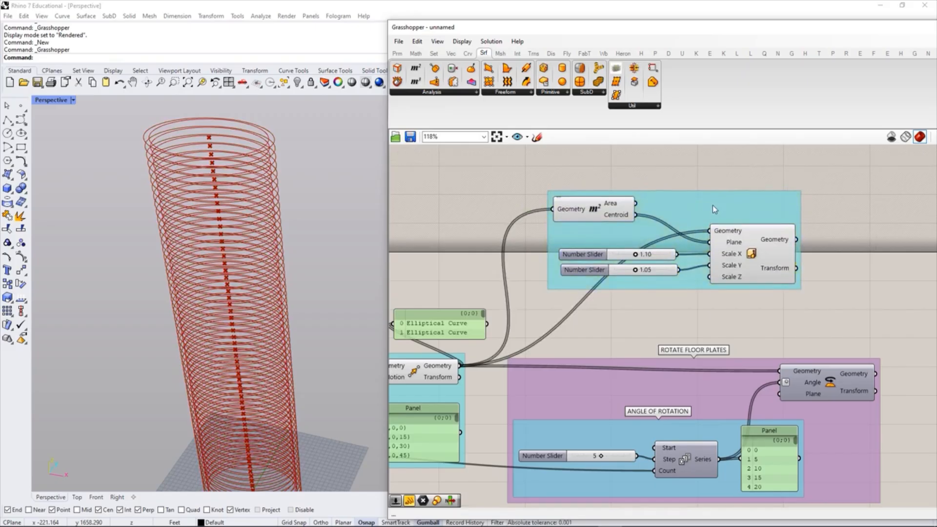
Step: Name the new group around the Area and scale components "Non-Uniform Scaling"
{"action": "right_click", "coordinate": [712, 204]}
{"action": "type", "text": "Non"}
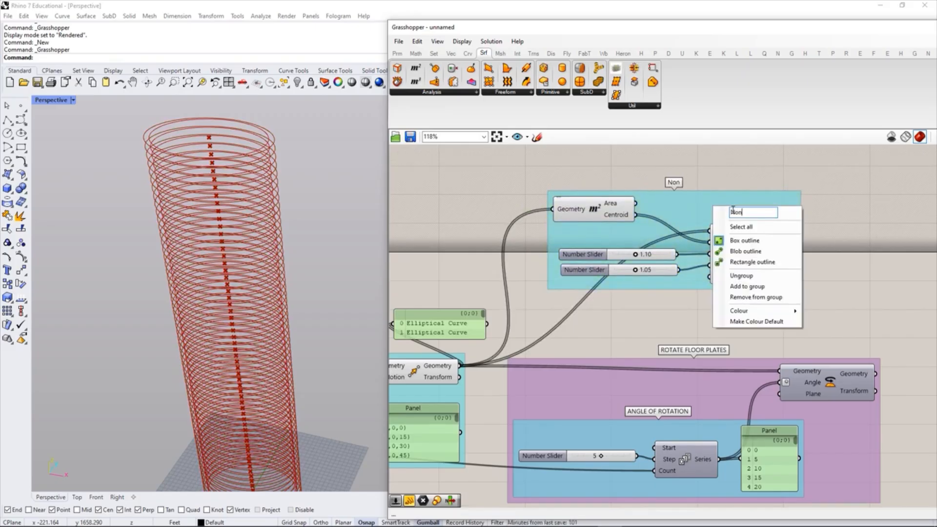
{"action": "type", "text": "-Uniform Scaling"}
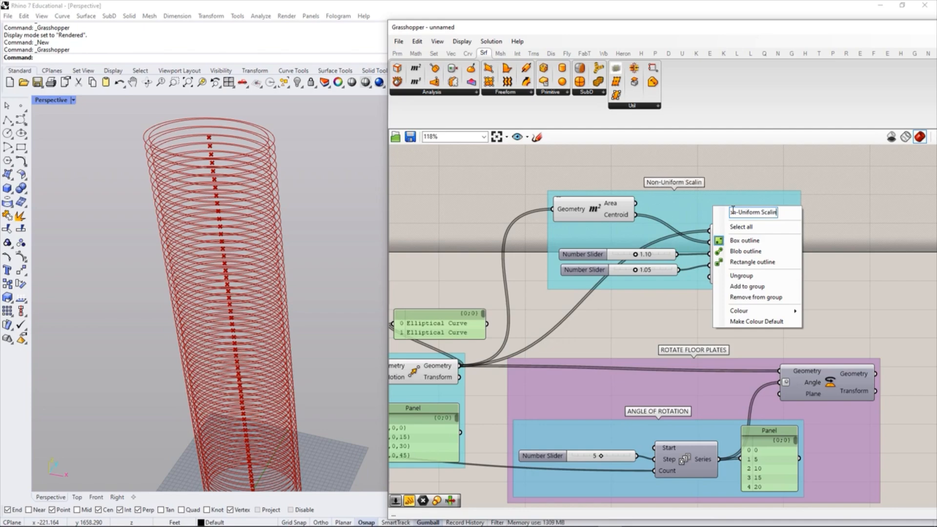
{"action": "left_click", "coordinate": [745, 174]}
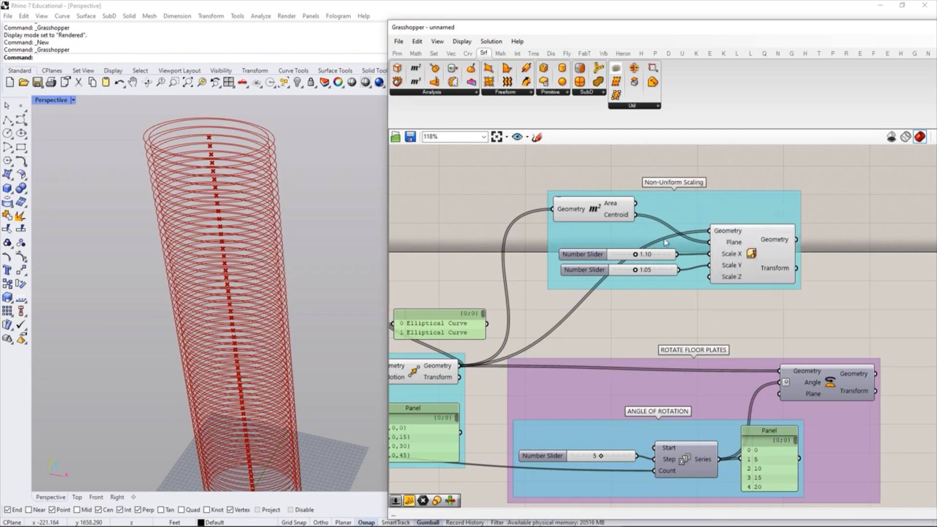
Step: Duplicate the Rotate component from the ROTATE FLOOR PLATES group and place the copy beyond the Non-Uniform Scaling group
{"action": "right_click_drag", "start_coordinate": [745, 239], "coordinate": [687, 236]}
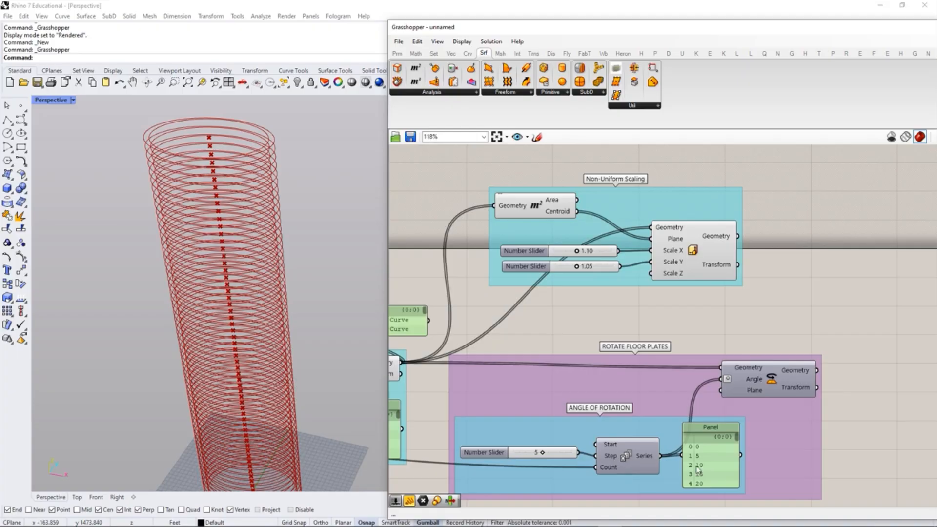
{"action": "scroll", "coordinate": [702, 366], "scroll_direction": "down", "scroll_amount": 2}
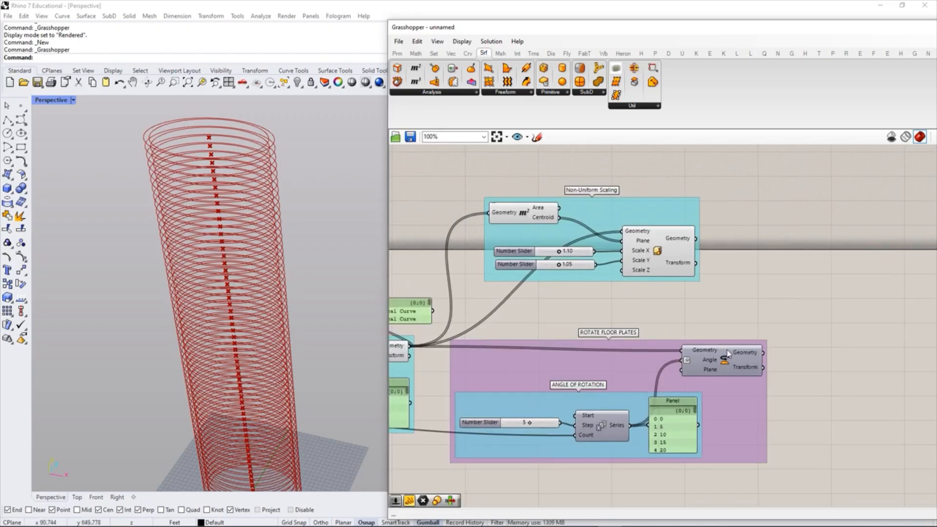
{"action": "left_click", "coordinate": [727, 372]}
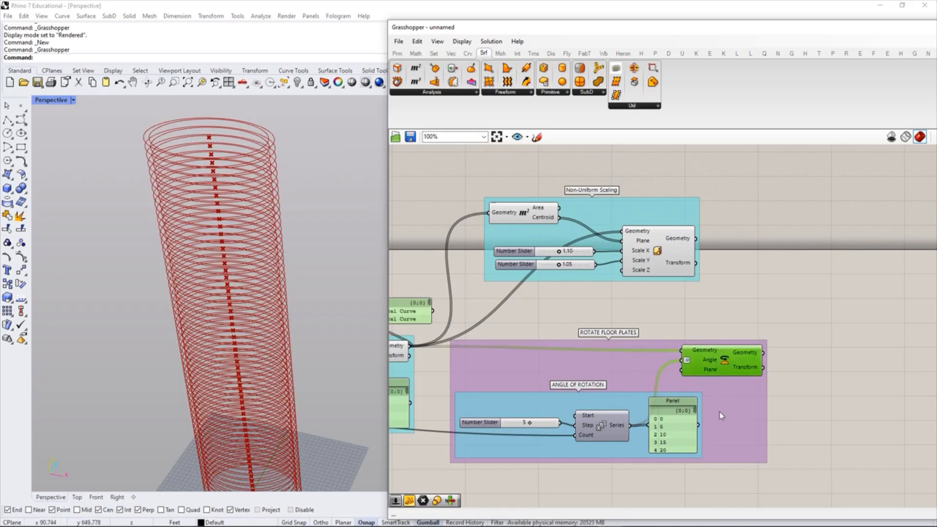
{"action": "left_click", "coordinate": [764, 254]}
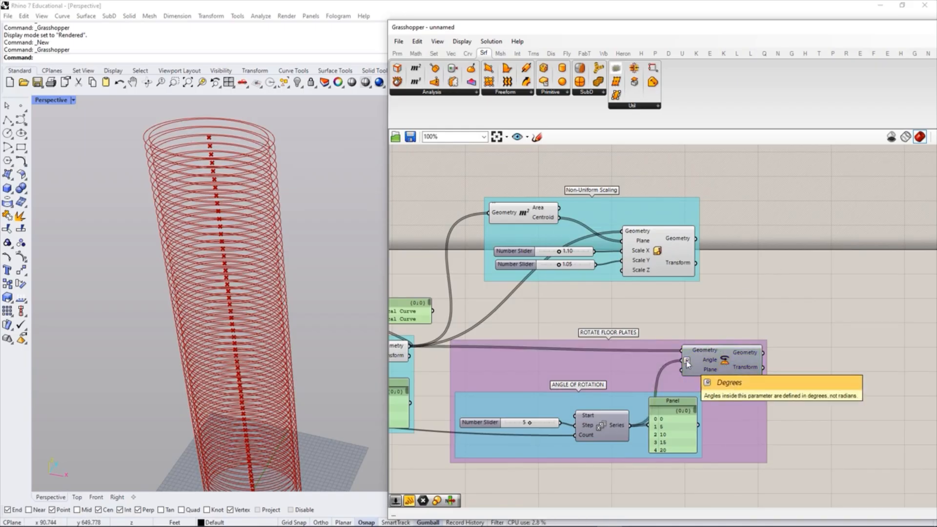
{"action": "left_click", "coordinate": [730, 363]}
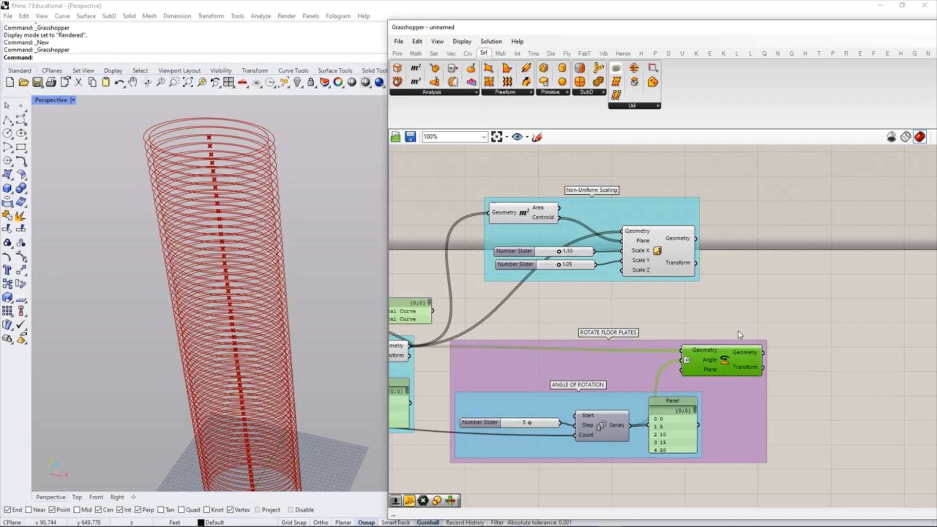
{"action": "key", "text": "ctrl+v"}
{"action": "left_click_drag", "start_coordinate": [718, 369], "coordinate": [784, 203]}
{"action": "left_click", "coordinate": [780, 245]}
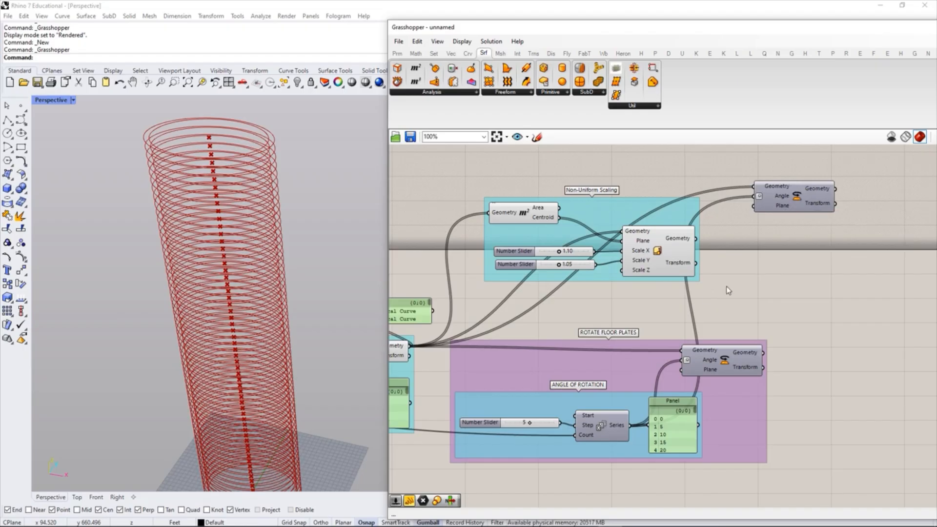
Step: Connect the scale component's Geometry output to the copied Rotate component's Geometry input, replacing its existing source
{"action": "left_click", "coordinate": [616, 427]}
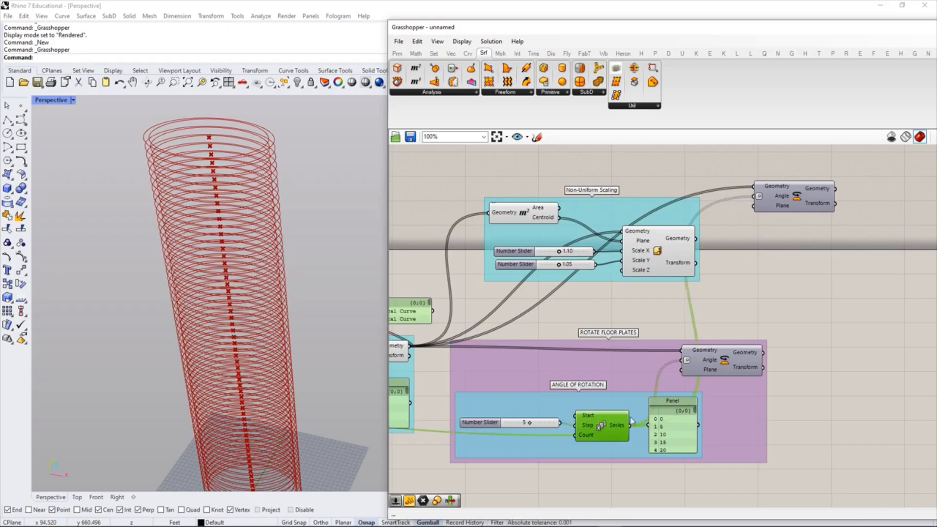
{"action": "left_click", "coordinate": [670, 331]}
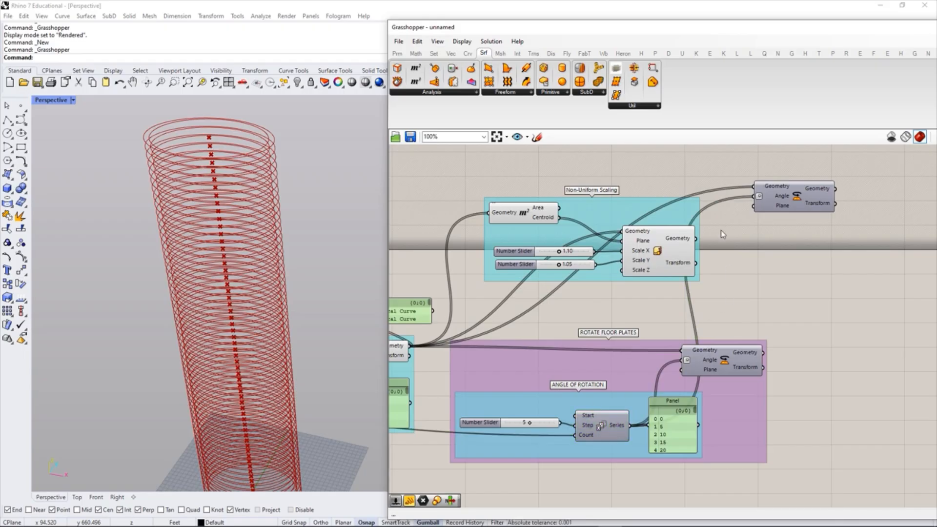
{"action": "left_click_drag", "start_coordinate": [696, 238], "coordinate": [754, 186]}
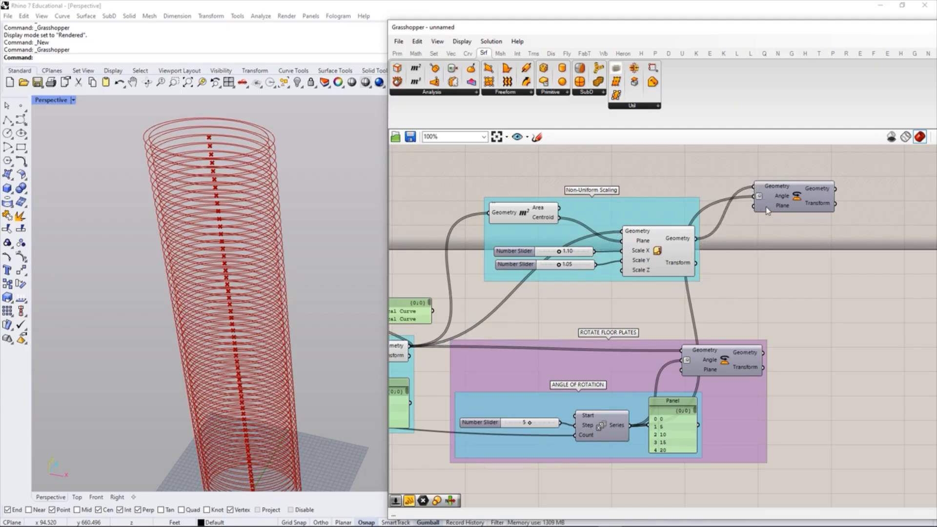
Step: Toggle the previews of the copied Rotate and scale components together, showing the rotated plates and hiding the scaled ones
{"action": "left_click", "coordinate": [791, 196]}
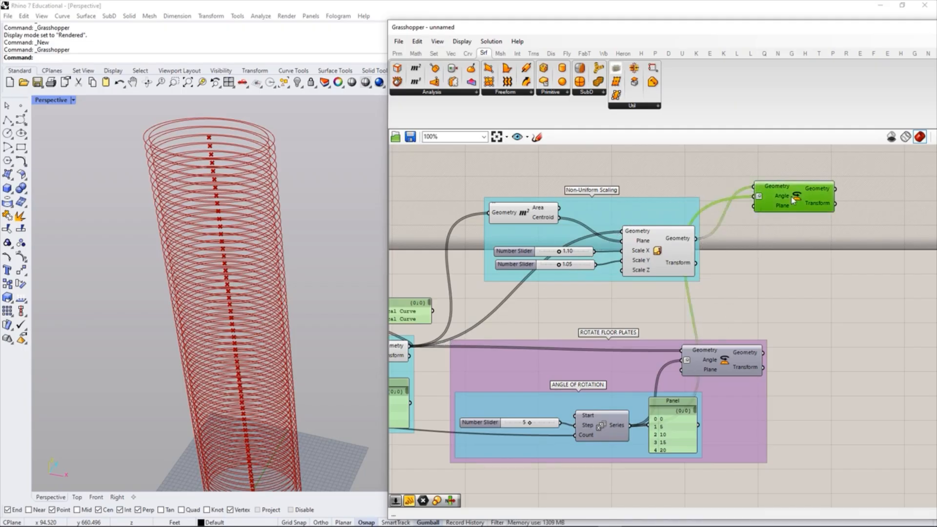
{"action": "left_click", "coordinate": [655, 249]}
{"action": "left_click", "coordinate": [785, 277]}
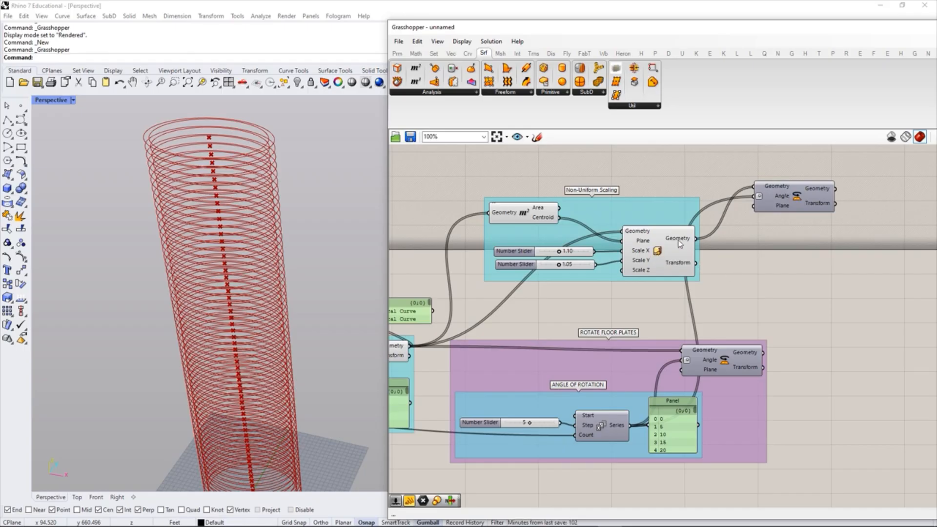
{"action": "left_click", "coordinate": [798, 202]}
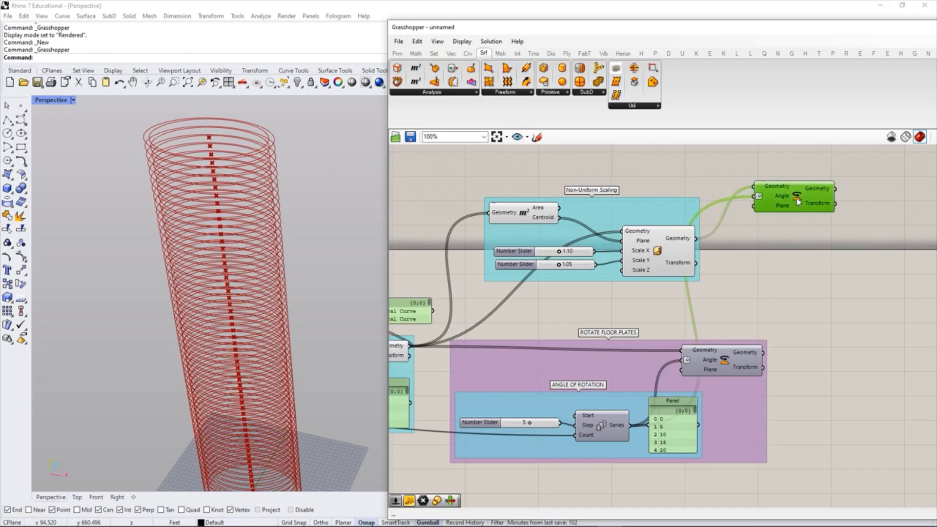
{"action": "left_click", "coordinate": [684, 243], "text": "shift"}
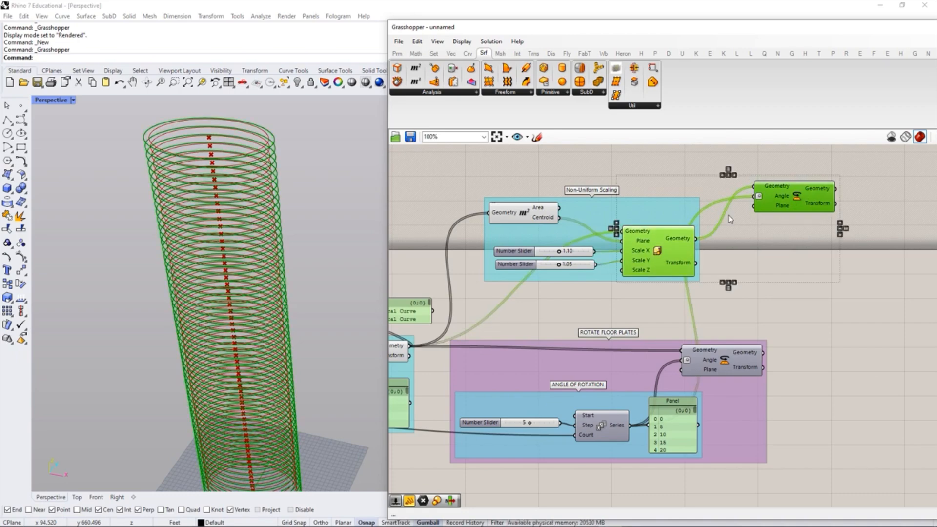
{"action": "left_click", "coordinate": [818, 326]}
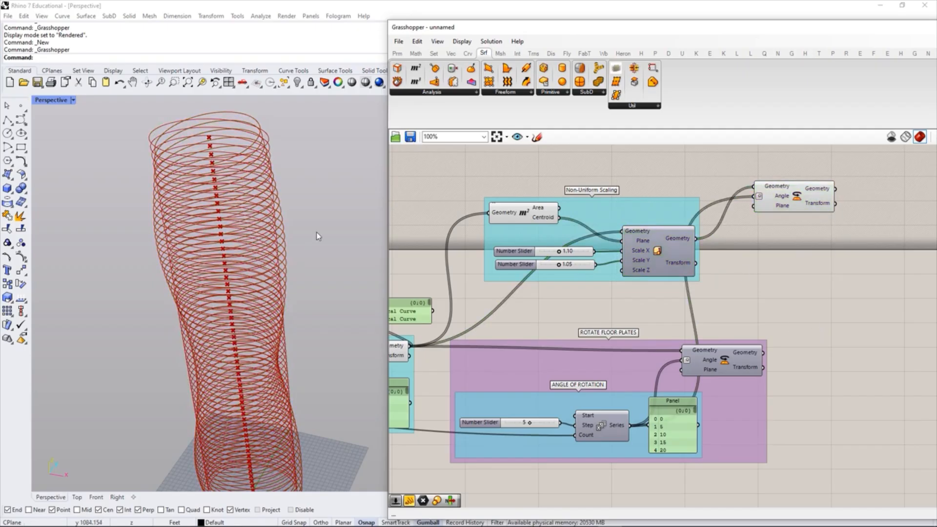
Step: Highlight the copied Rotate component's output to examine the rotated floor plates in the viewport
{"action": "left_click", "coordinate": [798, 200]}
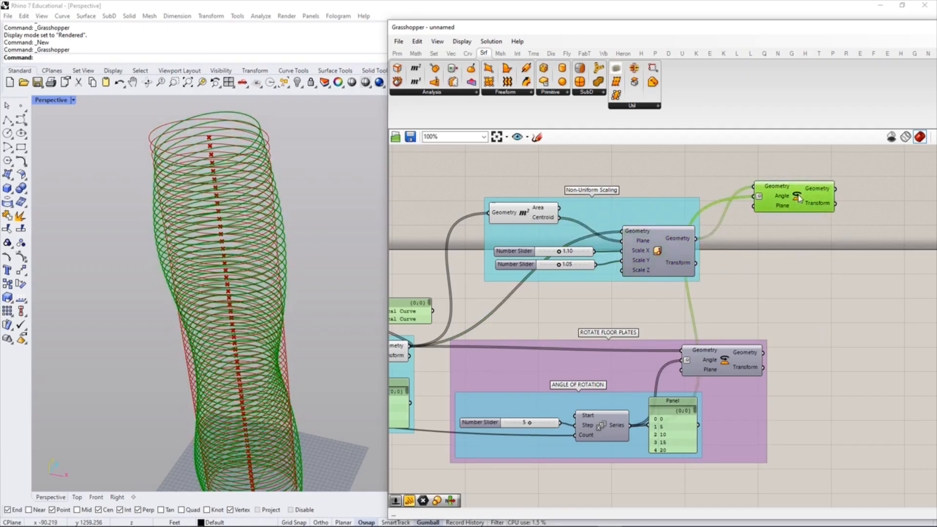
{"action": "left_click", "coordinate": [783, 256]}
{"action": "left_click", "coordinate": [792, 198]}
{"action": "left_click", "coordinate": [794, 244]}
Step: Turn off the preview of the Move component in the MOVE FLOOR UP group
{"action": "mouse_move", "coordinate": [307, 168]}
{"action": "right_mouse_down"}
{"action": "mouse_move", "coordinate": [301, 263]}
{"action": "mouse_move", "coordinate": [288, 167]}
{"action": "mouse_move", "coordinate": [303, 163]}
{"action": "right_mouse_up"}
{"action": "right_click_drag", "start_coordinate": [531, 235], "coordinate": [727, 197]}
{"action": "left_click", "coordinate": [574, 313]}
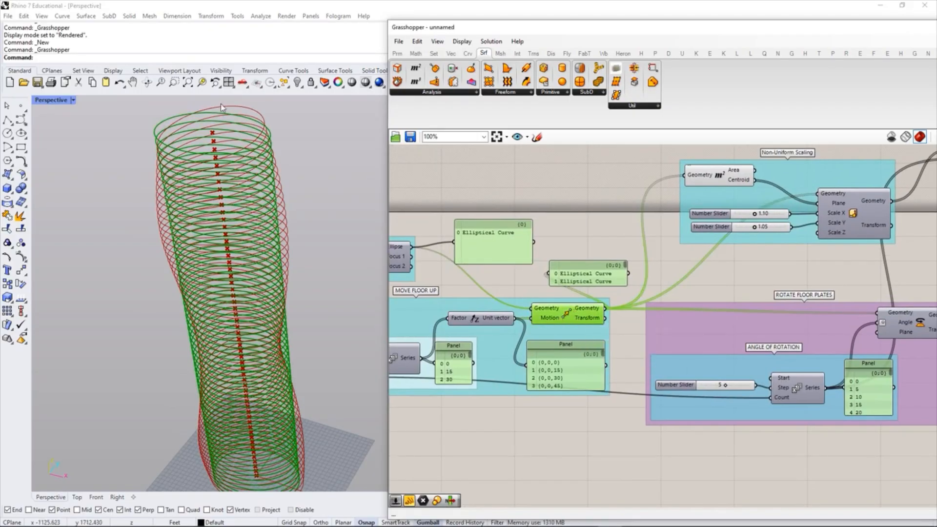
{"action": "left_click", "coordinate": [563, 440]}
{"action": "right_click_drag", "start_coordinate": [910, 343], "coordinate": [896, 330]}
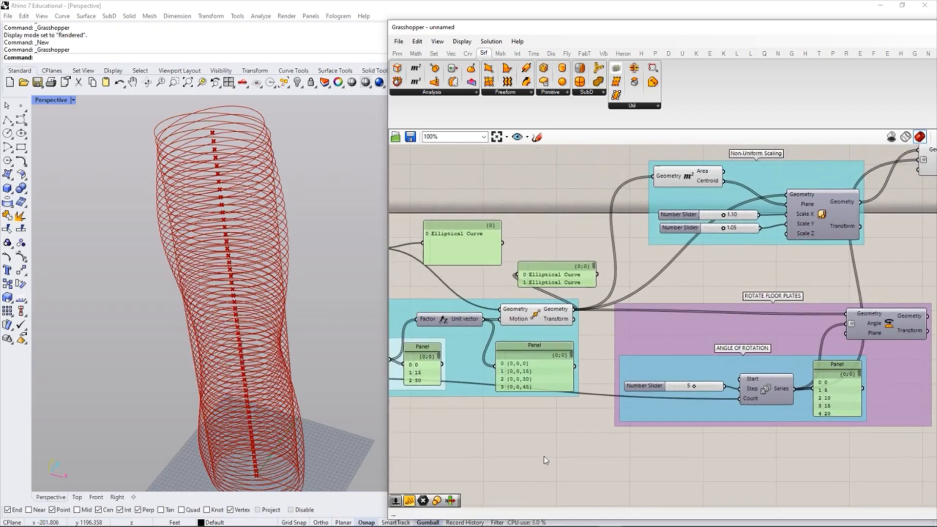
{"action": "left_click", "coordinate": [541, 316]}
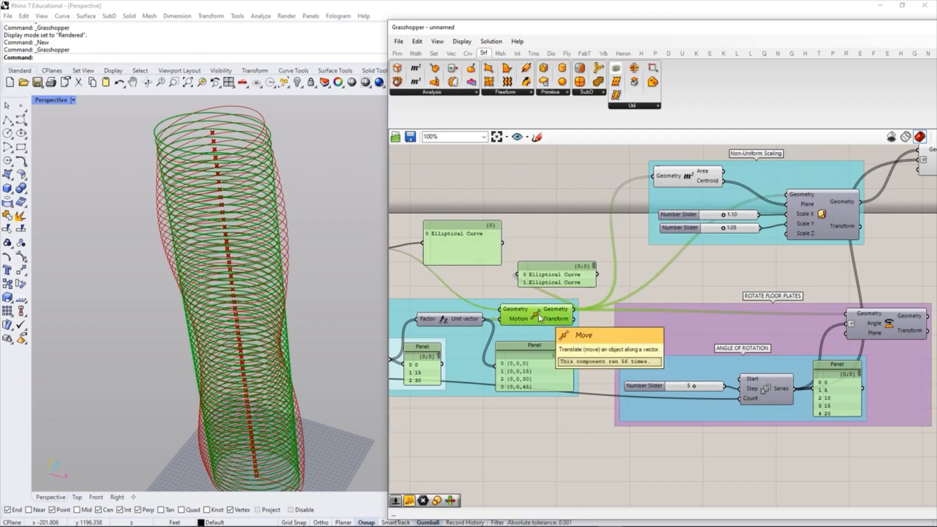
{"action": "right_click", "coordinate": [539, 317]}
{"action": "left_click", "coordinate": [565, 335]}
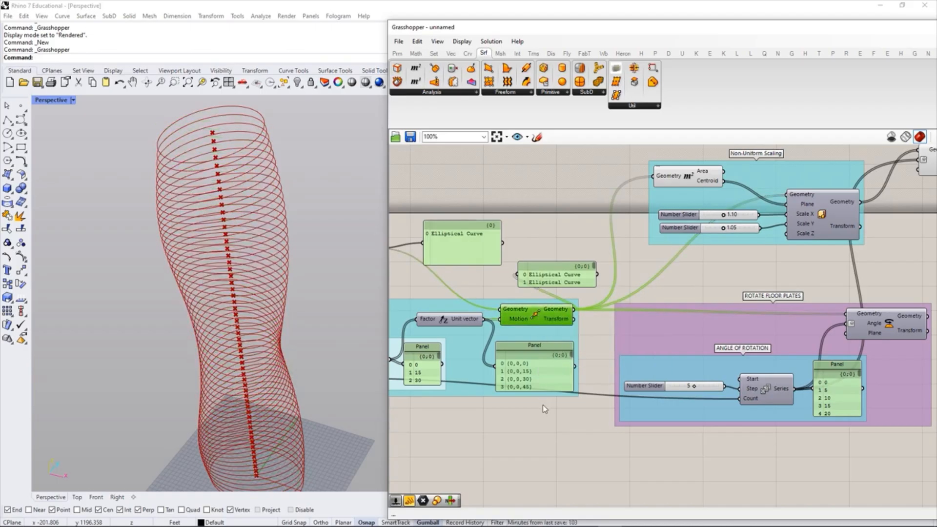
{"action": "mouse_move", "coordinate": [256, 237]}
{"action": "right_mouse_down"}
{"action": "mouse_move", "coordinate": [268, 261]}
{"action": "mouse_move", "coordinate": [273, 237]}
{"action": "right_mouse_up"}
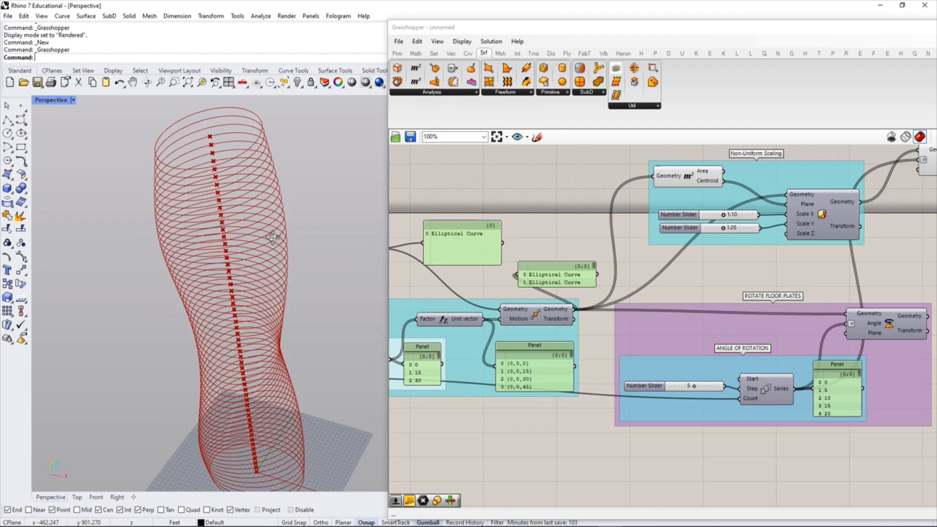
Step: Turn on the preview of the original Rotate component in the ROTATE FLOOR PLATES group and inspect both curve sets around the tower
{"action": "right_click_drag", "start_coordinate": [800, 350], "coordinate": [583, 378]}
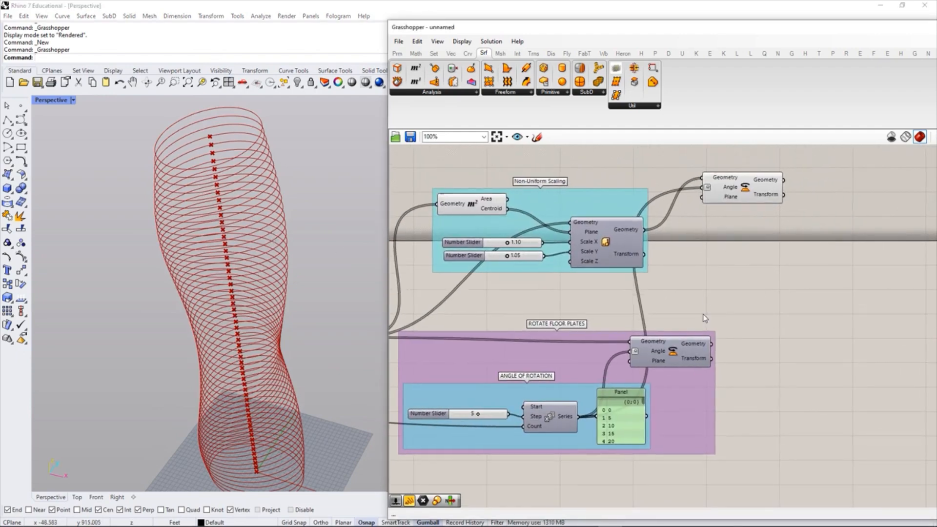
{"action": "left_click", "coordinate": [673, 356]}
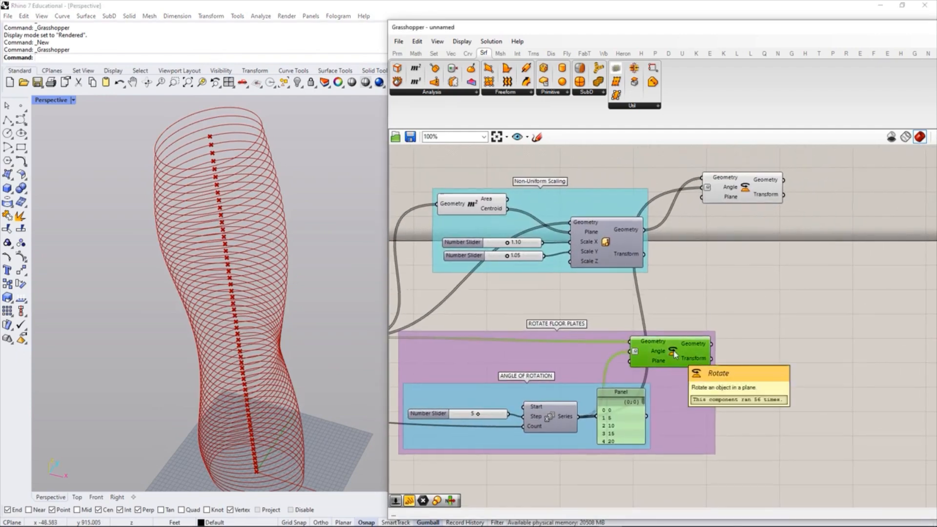
{"action": "left_click", "coordinate": [622, 296]}
{"action": "right_click_drag", "start_coordinate": [287, 171], "coordinate": [277, 154]}
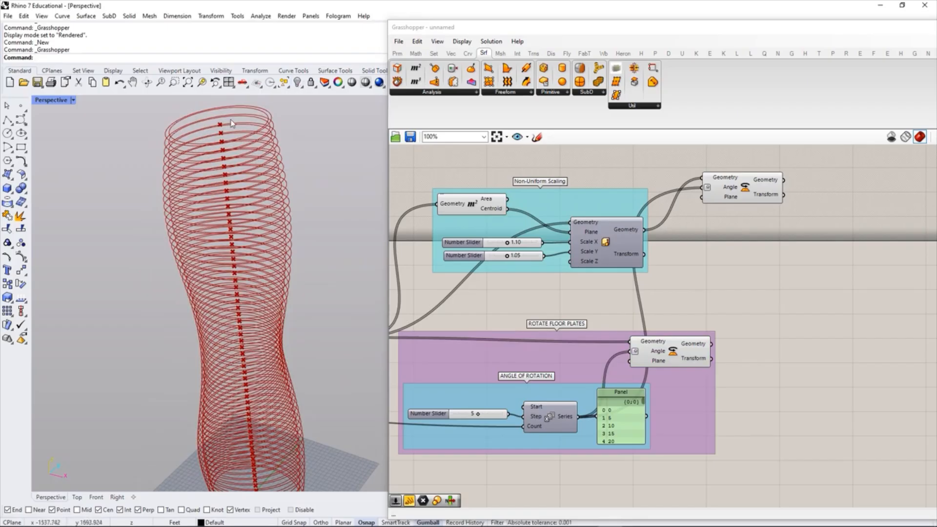
{"action": "right_click_drag", "start_coordinate": [275, 111], "coordinate": [245, 122]}
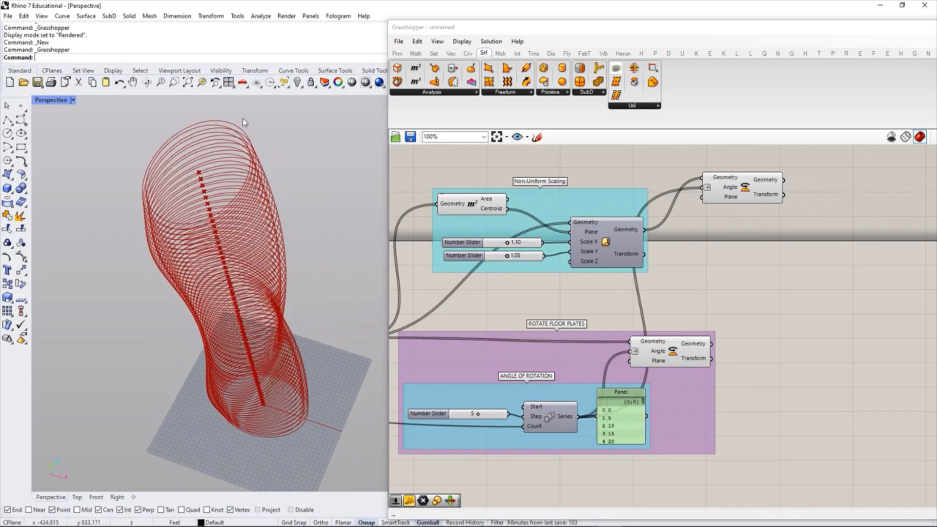
{"action": "mouse_move", "coordinate": [270, 315]}
{"action": "right_mouse_down"}
{"action": "mouse_move", "coordinate": [288, 293]}
{"action": "mouse_move", "coordinate": [287, 307]}
{"action": "right_mouse_up"}
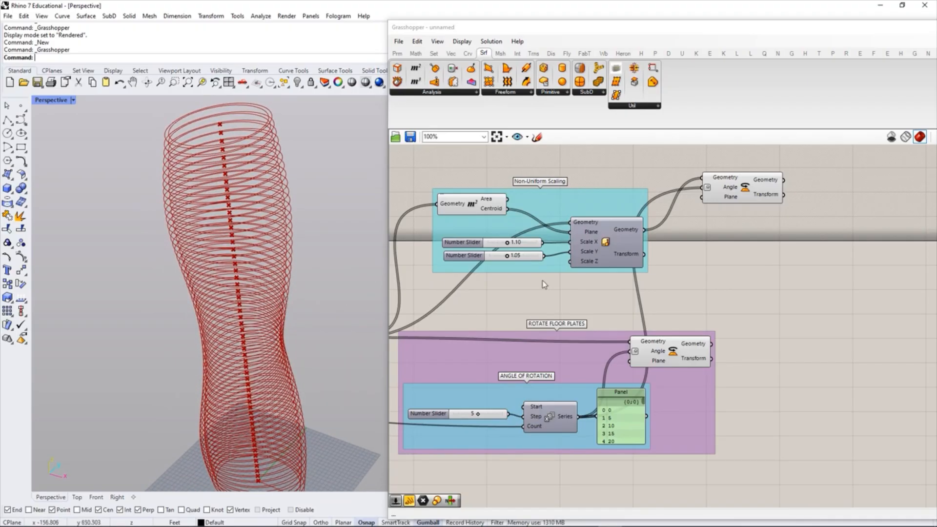
Step: Reposition the copied Rotate component level with the scale component of the Non-Uniform Scaling group
{"action": "right_click_drag", "start_coordinate": [643, 254], "coordinate": [711, 268]}
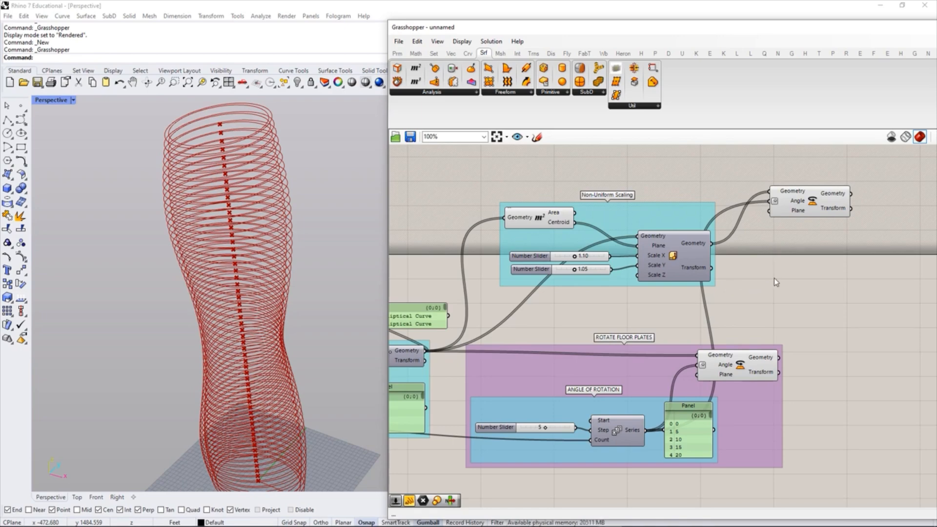
{"action": "left_click_drag", "start_coordinate": [808, 208], "coordinate": [799, 258]}
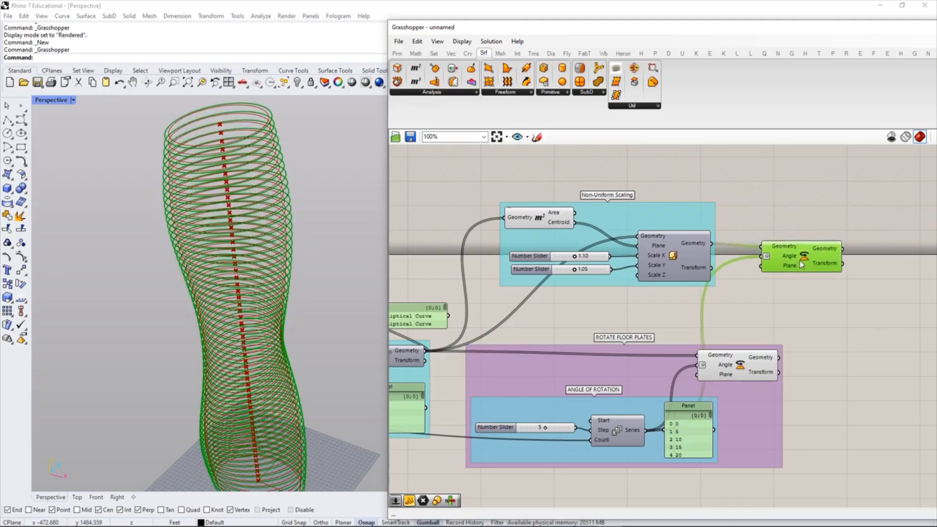
{"action": "left_click", "coordinate": [792, 276]}
{"action": "left_click_drag", "start_coordinate": [841, 300], "coordinate": [775, 294]}
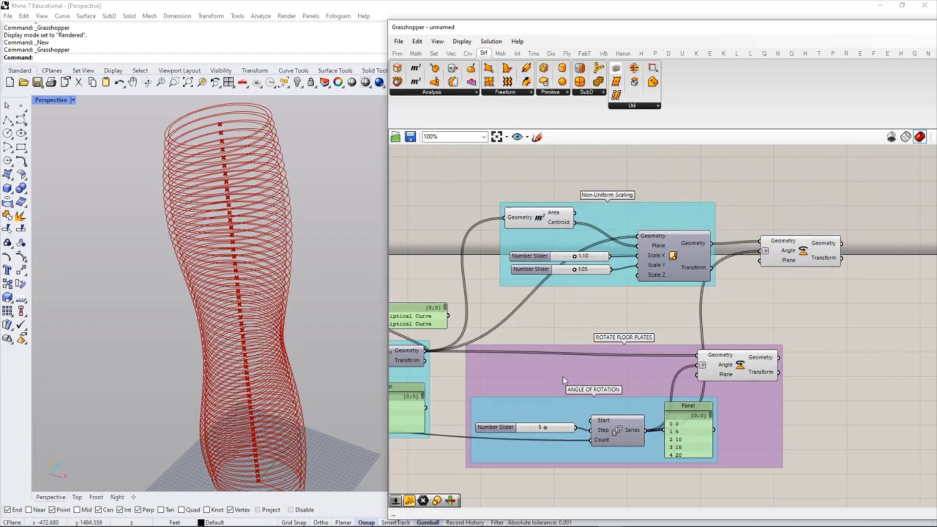
Step: Make the ROTATE FLOOR PLATES group's colour the default and group the Non-Uniform Scaling components with the copied Rotate component
{"action": "right_click", "coordinate": [519, 362]}
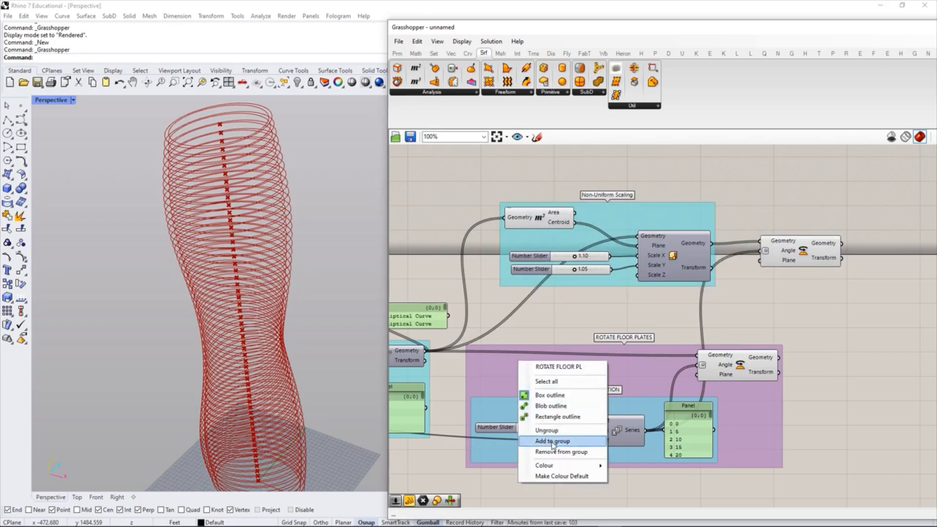
{"action": "left_click", "coordinate": [556, 476]}
{"action": "left_click_drag", "start_coordinate": [837, 295], "coordinate": [486, 172]}
{"action": "key", "text": "ctrl+g"}
{"action": "left_click", "coordinate": [760, 170]}
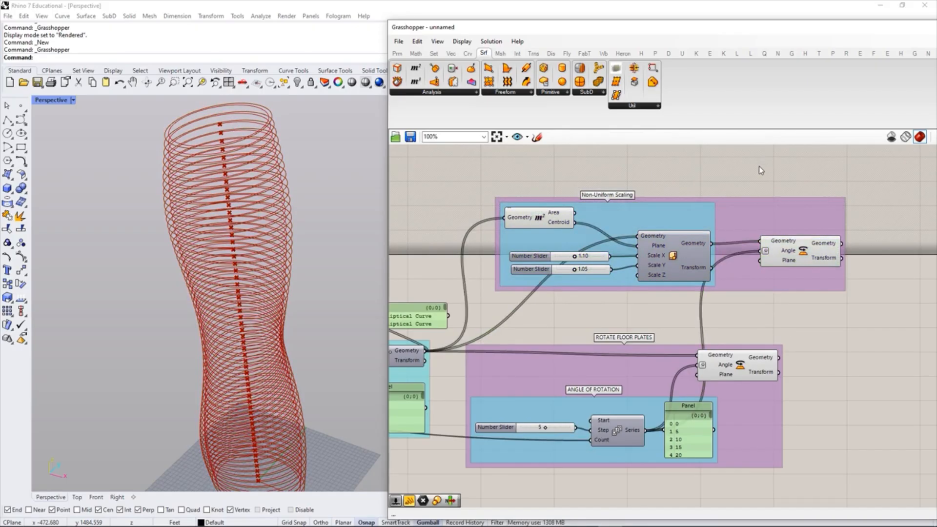
Step: Nudge the new outer group into place and name it ROTATE BALCONIES
{"action": "left_click_drag", "start_coordinate": [722, 252], "coordinate": [709, 250]}
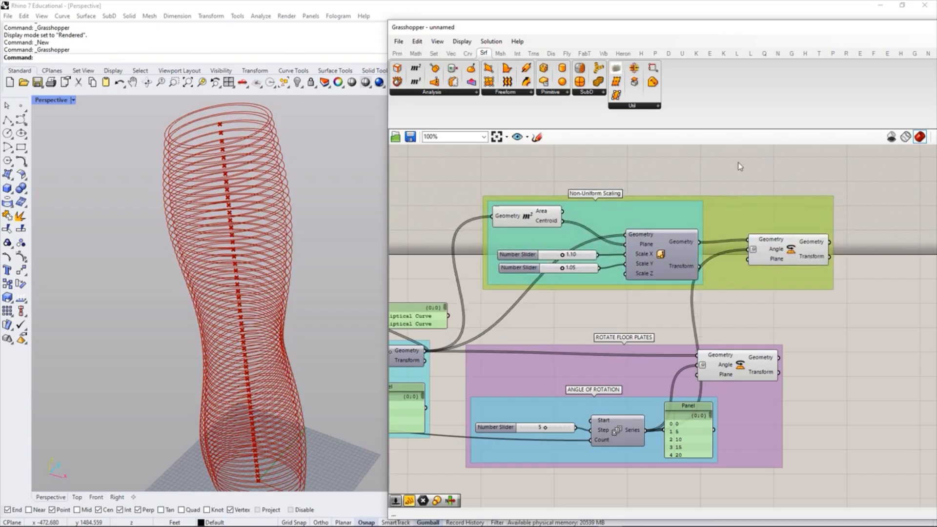
{"action": "left_click", "coordinate": [740, 167]}
{"action": "right_click", "coordinate": [730, 206]}
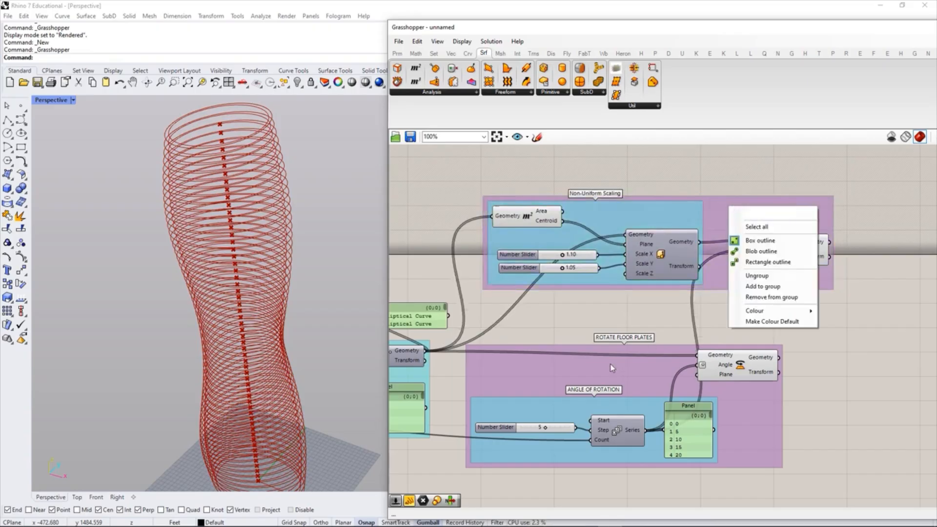
{"action": "left_click", "coordinate": [763, 212]}
{"action": "type", "text": "ROTAT"}
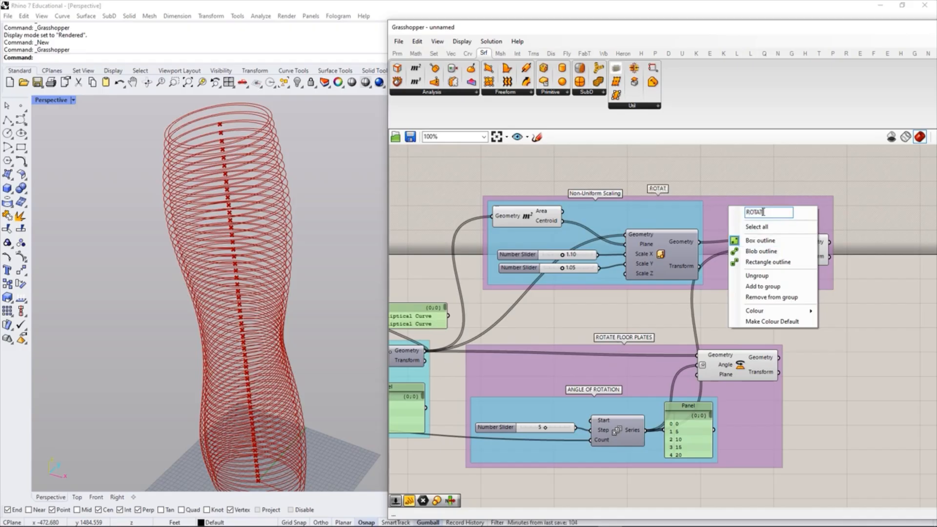
{"action": "type", "text": "E BALCONIES"}
{"action": "left_click", "coordinate": [734, 166]}
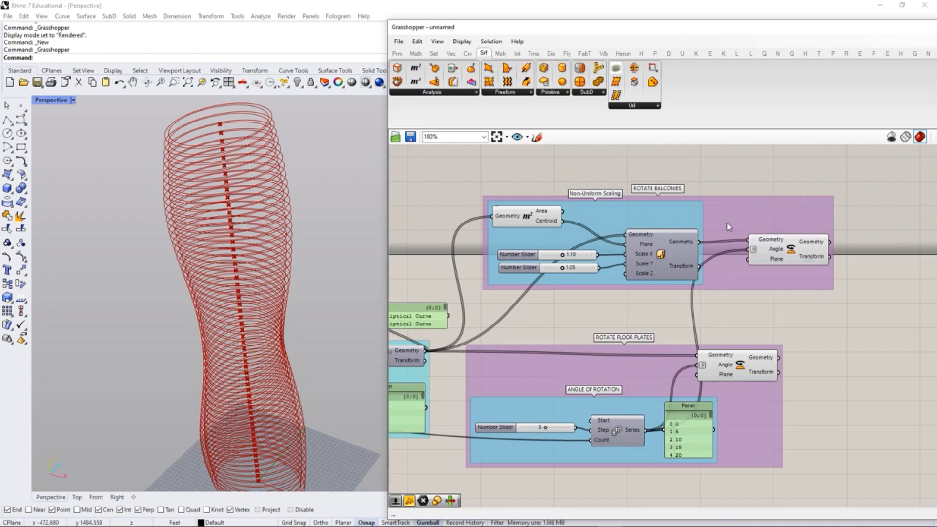
Step: Shift the ROTATE FLOOR PLATES group to line up beneath the ROTATE BALCONIES group
{"action": "left_click_drag", "start_coordinate": [573, 369], "coordinate": [593, 368]}
{"action": "left_click", "coordinate": [836, 281]}
{"action": "right_click_drag", "start_coordinate": [836, 282], "coordinate": [773, 281]}
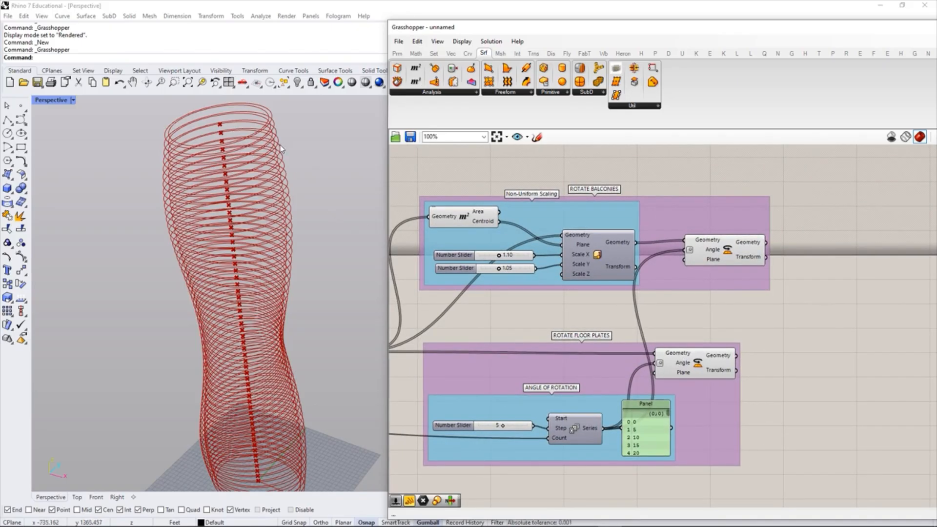
Step: Examine the paired floor plate and balcony curves up close at the top of the tower
{"action": "right_click_drag", "start_coordinate": [269, 116], "coordinate": [312, 166]}
{"action": "scroll", "coordinate": [311, 165], "scroll_direction": "up", "scroll_amount": 6}
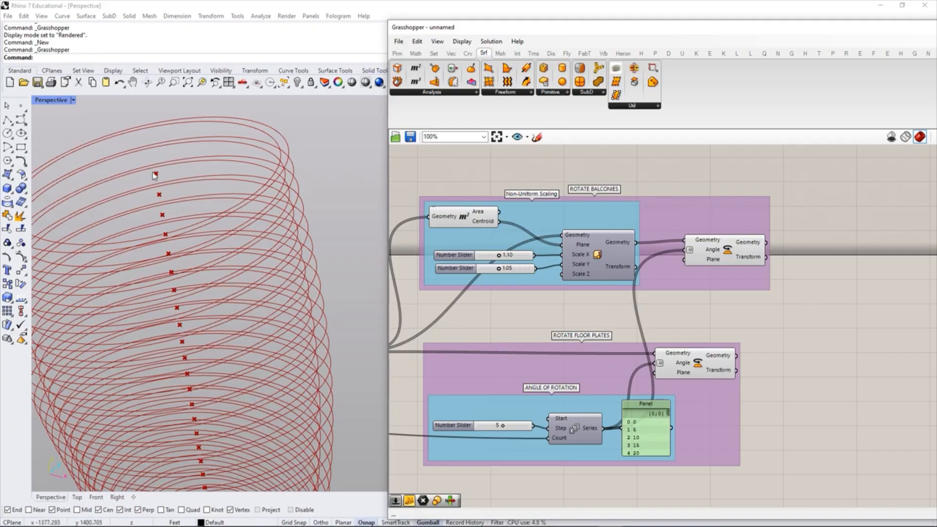
{"action": "mouse_move", "coordinate": [291, 159]}
{"action": "right_mouse_down"}
{"action": "mouse_move", "coordinate": [268, 144]}
{"action": "mouse_move", "coordinate": [285, 154]}
{"action": "right_mouse_up"}
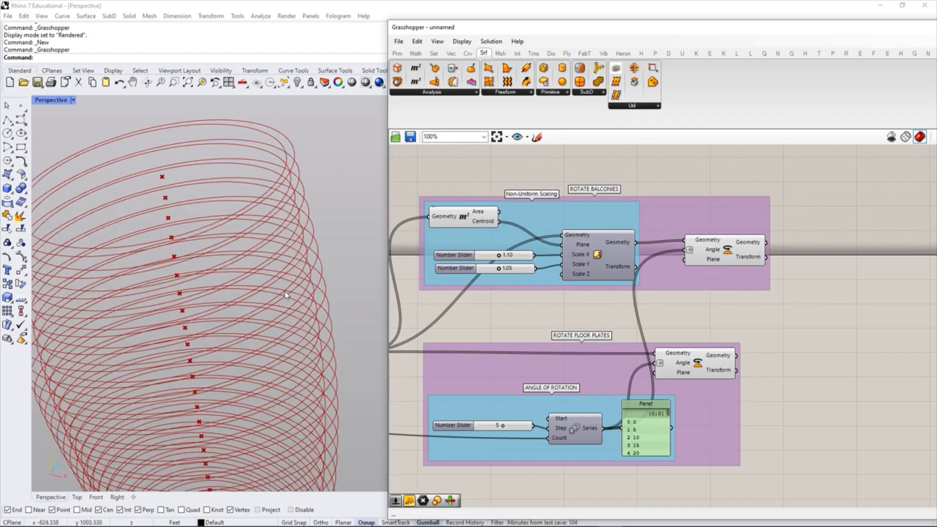
{"action": "scroll", "coordinate": [712, 261], "scroll_direction": "up", "scroll_amount": 3}
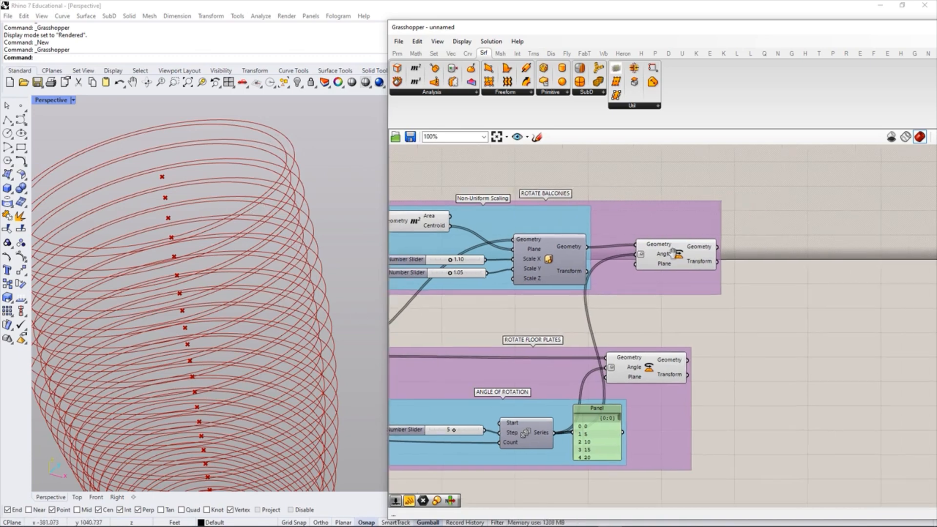
{"action": "left_click", "coordinate": [616, 270]}
{"action": "left_click", "coordinate": [782, 298]}
Step: Add a Boundary Surfaces component beside the ROTATE BALCONIES group and feed its Edges with the rotated balcony Geometry
{"action": "right_click_drag", "start_coordinate": [766, 265], "coordinate": [719, 270]}
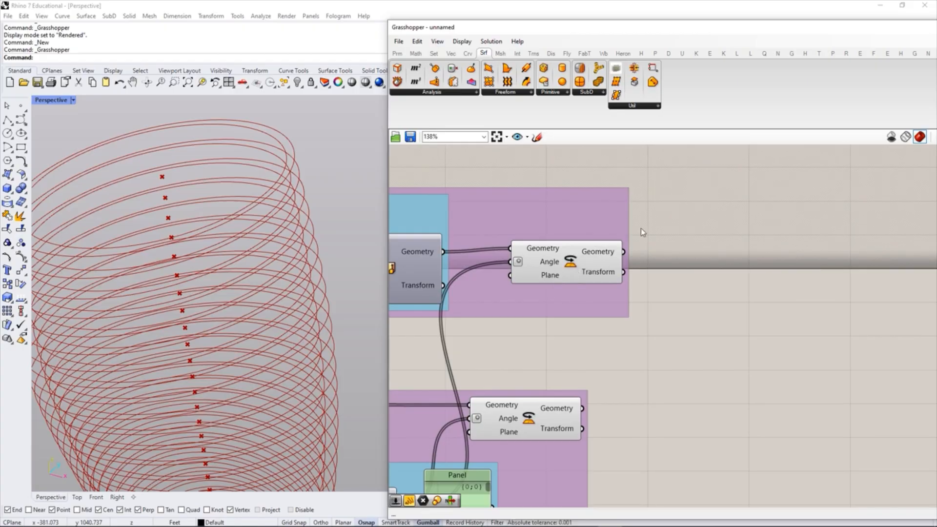
{"action": "left_click", "coordinate": [510, 94]}
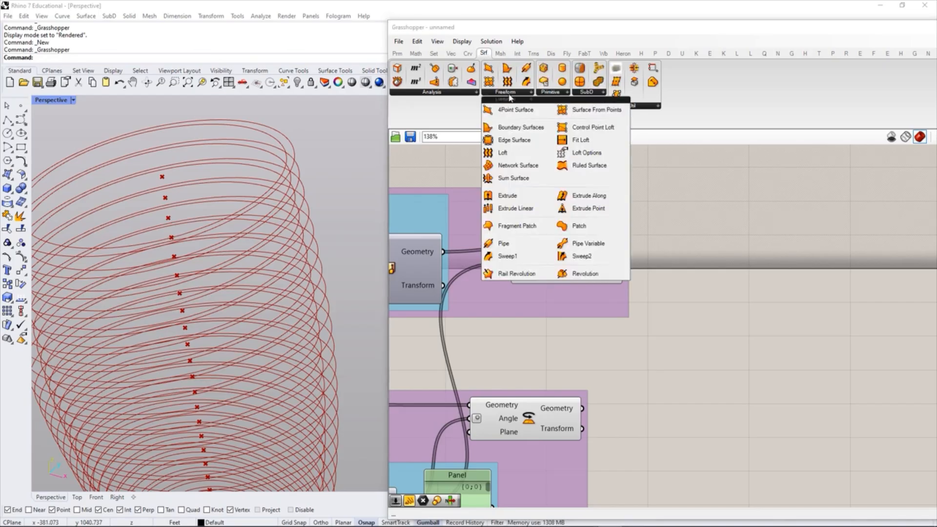
{"action": "left_click", "coordinate": [509, 128]}
{"action": "left_click", "coordinate": [704, 246]}
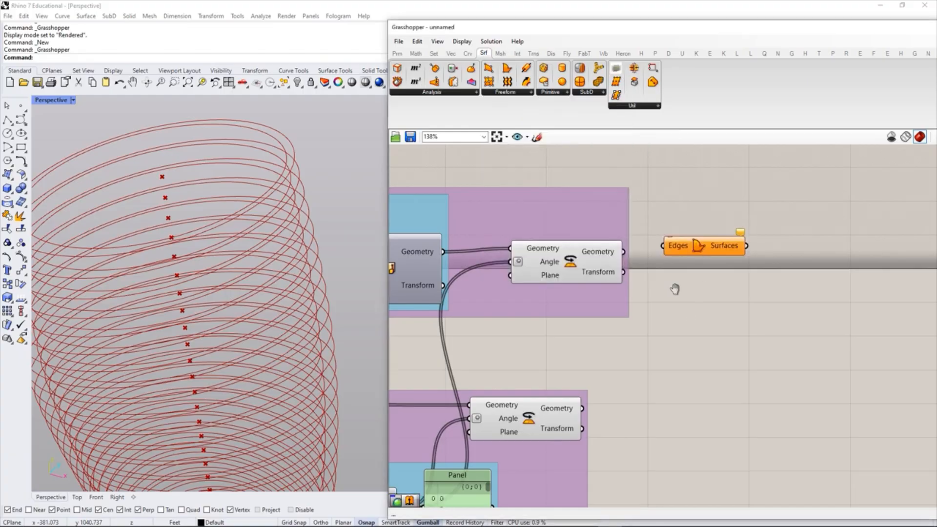
{"action": "right_click_drag", "start_coordinate": [675, 288], "coordinate": [650, 288]}
{"action": "left_click", "coordinate": [554, 245]}
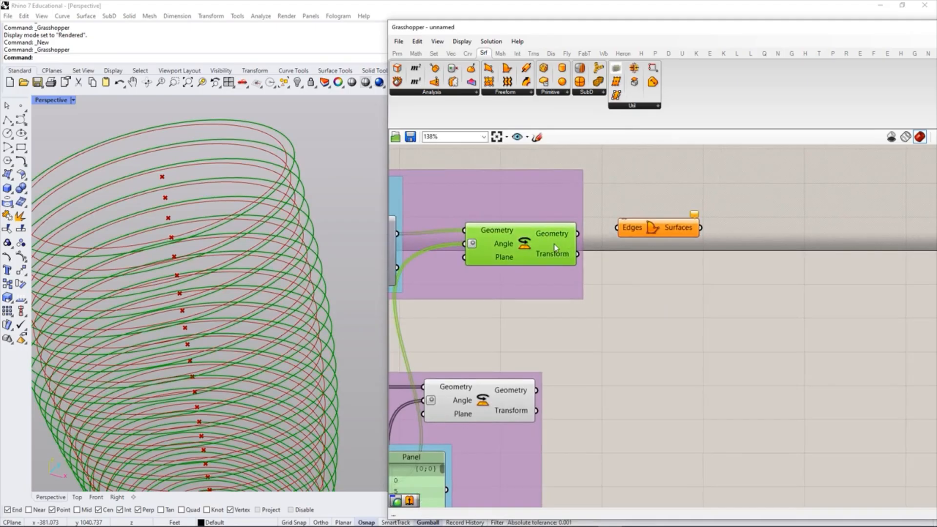
{"action": "left_click", "coordinate": [644, 284]}
{"action": "left_click_drag", "start_coordinate": [577, 233], "coordinate": [617, 228]}
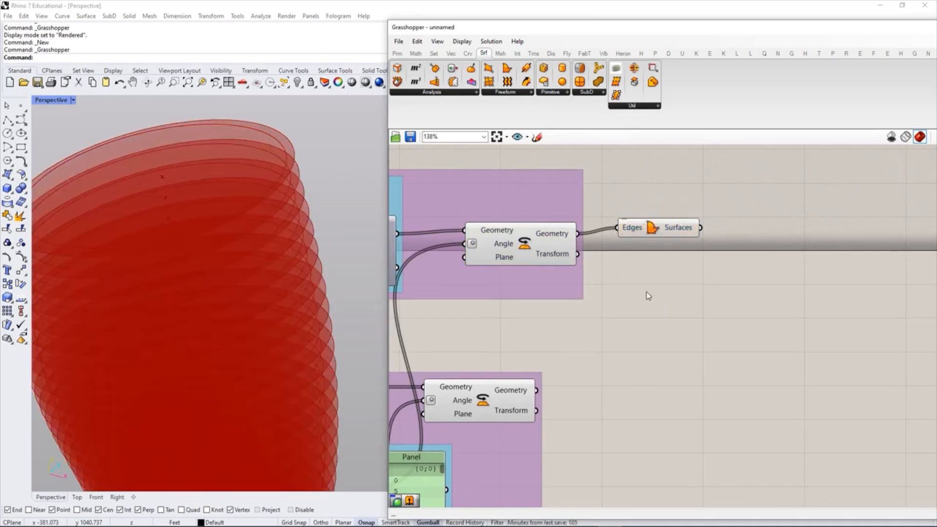
Step: Examine the stacked balcony surfaces along the tower from a lower angle and at different distances
{"action": "right_click_drag", "start_coordinate": [330, 265], "coordinate": [313, 200]}
{"action": "scroll", "coordinate": [331, 216], "scroll_direction": "down", "scroll_amount": 6}
{"action": "scroll", "coordinate": [331, 216], "scroll_direction": "down", "scroll_amount": 4}
{"action": "scroll", "coordinate": [331, 216], "scroll_direction": "up", "scroll_amount": 4}
{"action": "scroll", "coordinate": [305, 191], "scroll_direction": "up", "scroll_amount": 4}
Step: Align the Boundary Surfaces component with the copied Rotate component's Geometry output so the connecting wire runs straight
{"action": "left_click", "coordinate": [642, 235]}
{"action": "left_click", "coordinate": [610, 280]}
{"action": "right_click_drag", "start_coordinate": [675, 257], "coordinate": [618, 259]}
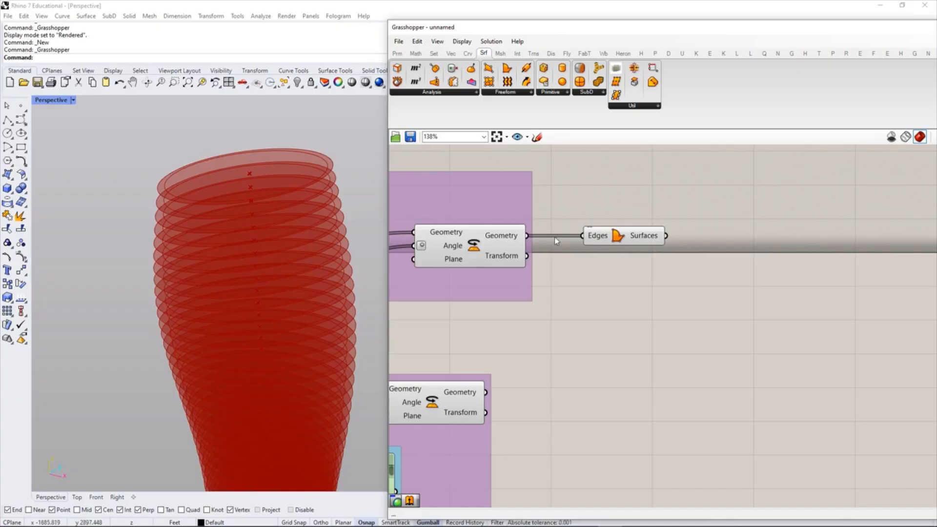
Step: Add an Extrude component after Boundary Surfaces and connect the Surfaces output to its Base input
{"action": "scroll", "coordinate": [560, 286], "scroll_direction": "up", "scroll_amount": 2}
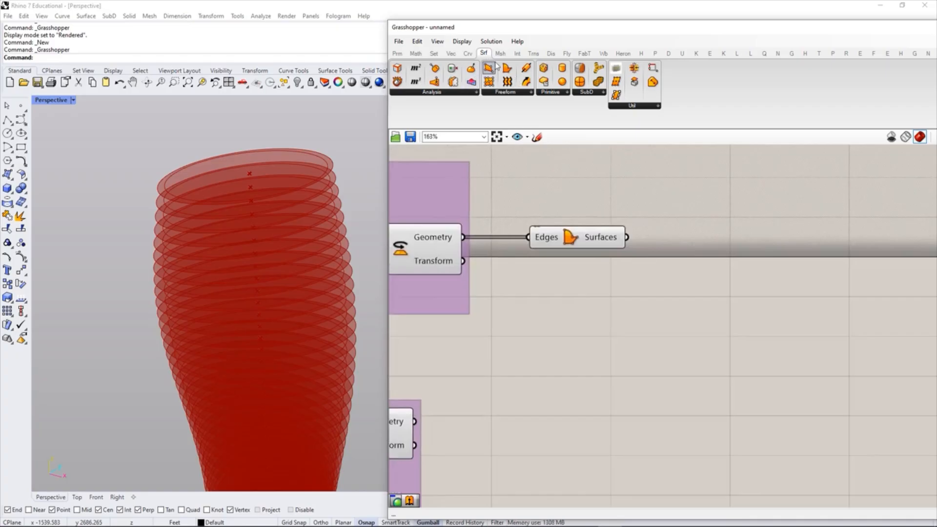
{"action": "left_click", "coordinate": [513, 93]}
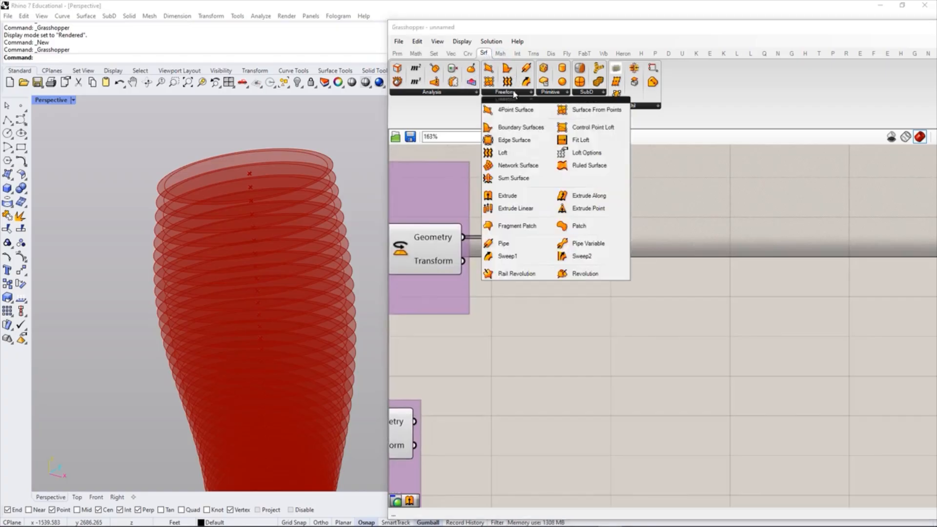
{"action": "left_click_drag", "start_coordinate": [508, 198], "coordinate": [714, 232]}
{"action": "left_click_drag", "start_coordinate": [630, 238], "coordinate": [685, 240]}
{"action": "left_click", "coordinate": [668, 310]}
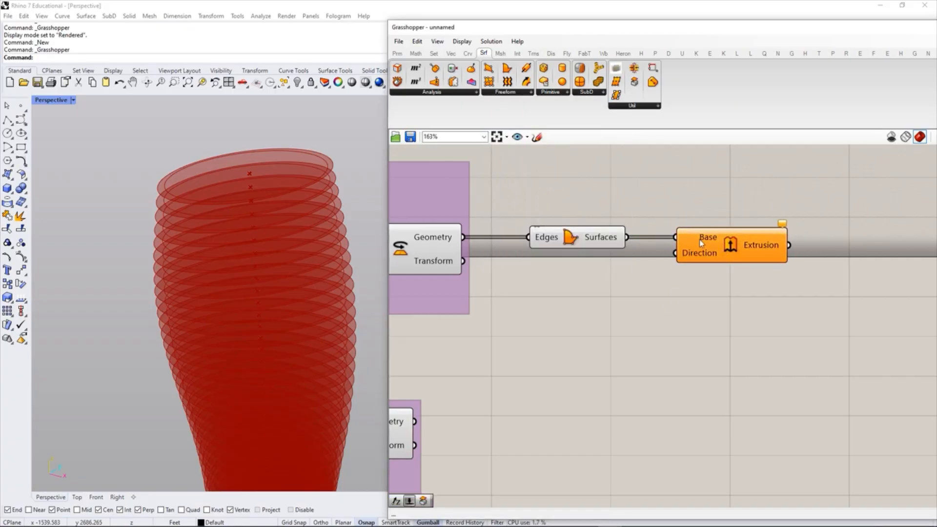
Step: Add a Unit Z component below Boundary Surfaces and connect its vector output to the Extrude component's Direction input
{"action": "mouse_move", "coordinate": [700, 260]}
{"action": "mouse_move", "coordinate": [706, 238]}
{"action": "mouse_move", "coordinate": [693, 259]}
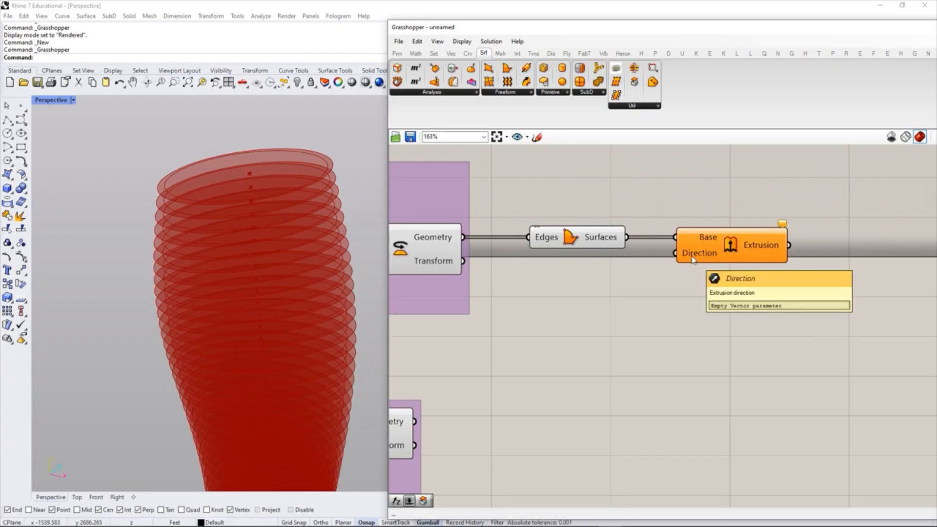
{"action": "left_click", "coordinate": [451, 53]}
{"action": "left_click", "coordinate": [591, 93]}
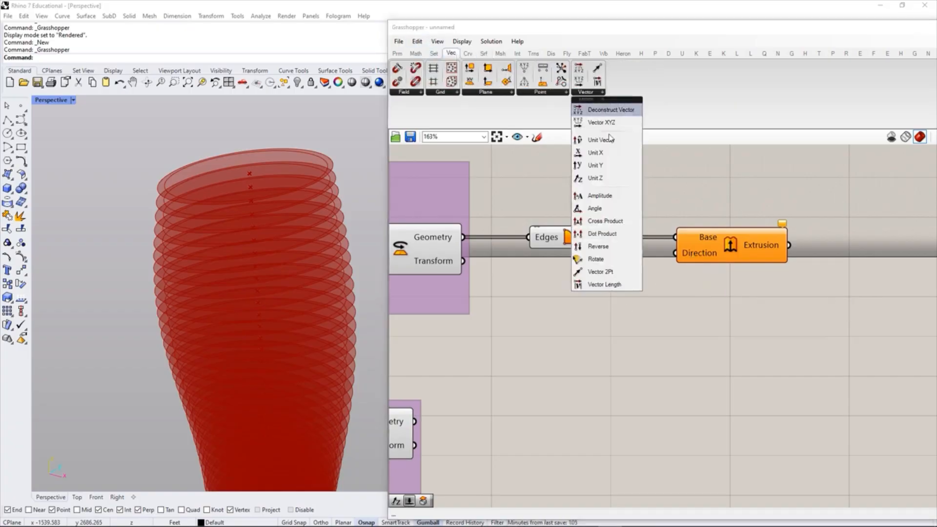
{"action": "left_click", "coordinate": [605, 181]}
{"action": "left_click", "coordinate": [614, 291]}
{"action": "left_click_drag", "start_coordinate": [668, 292], "coordinate": [674, 252]}
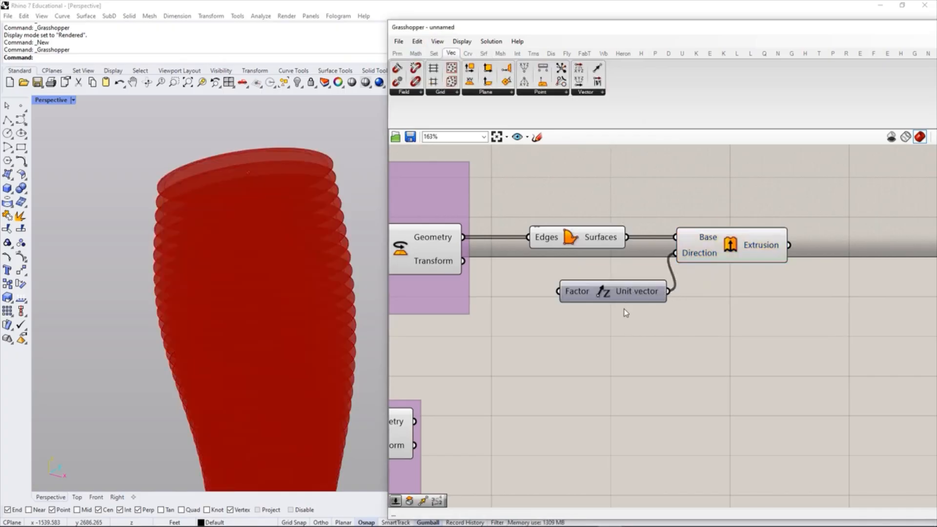
Step: Inspect the extruded balcony edges, and move the Boundary Surfaces, Unit Z and Extrude components together farther from the ROTATE BALCONIES group
{"action": "scroll", "coordinate": [328, 178], "scroll_direction": "up", "scroll_amount": 8}
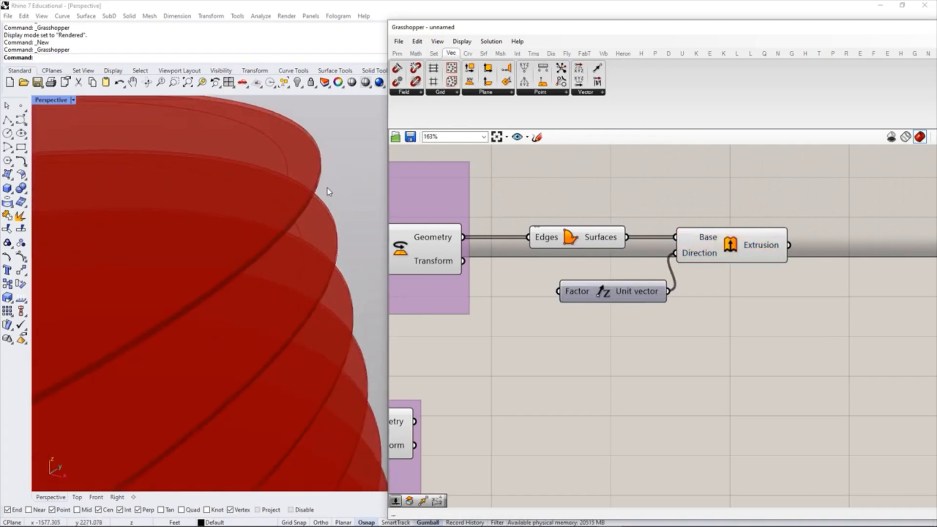
{"action": "scroll", "coordinate": [328, 179], "scroll_direction": "down", "scroll_amount": 10}
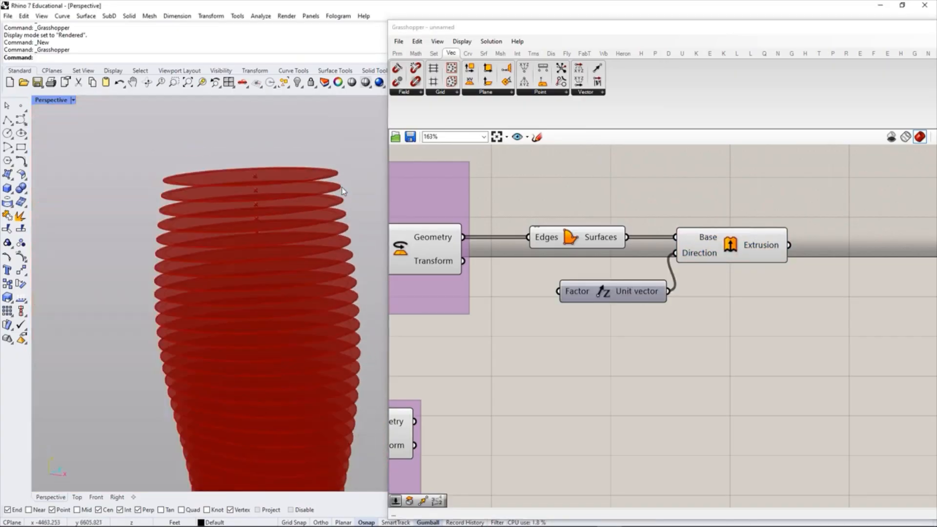
{"action": "left_click_drag", "start_coordinate": [769, 317], "coordinate": [556, 214]}
{"action": "left_click_drag", "start_coordinate": [604, 241], "coordinate": [656, 240]}
{"action": "left_click", "coordinate": [579, 347]}
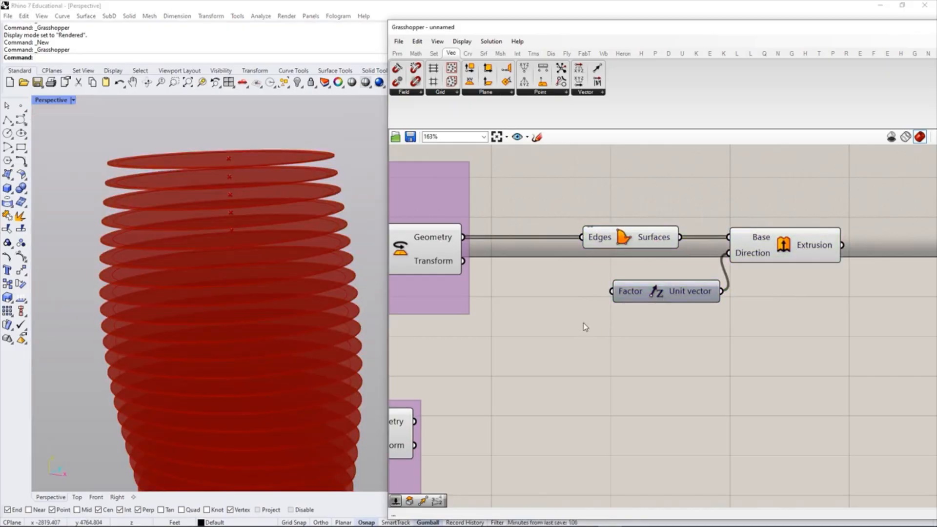
Step: Add a number slider ranging from 0.5 to 2 with value 1.5 and connect it to the Unit Z component's Factor input
{"action": "double_click", "coordinate": [584, 337]}
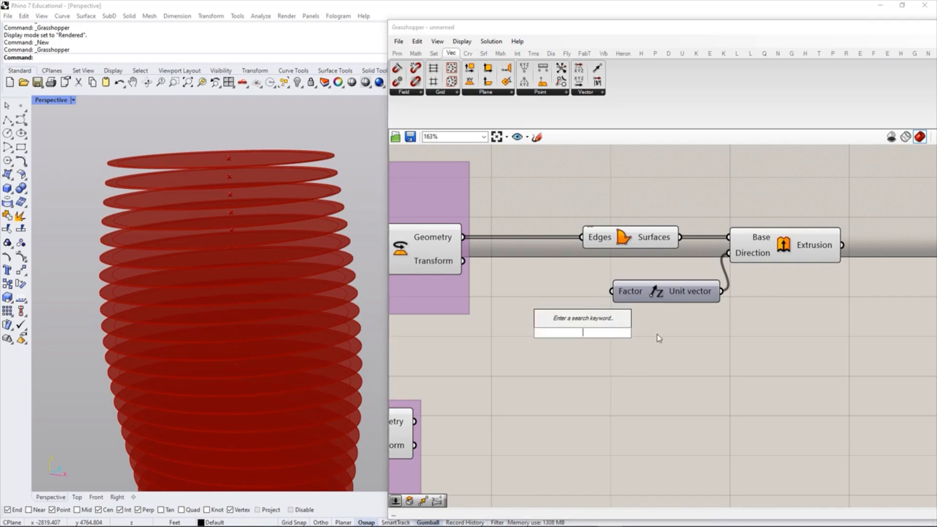
{"action": "type", "text": "5<1.5<2"}
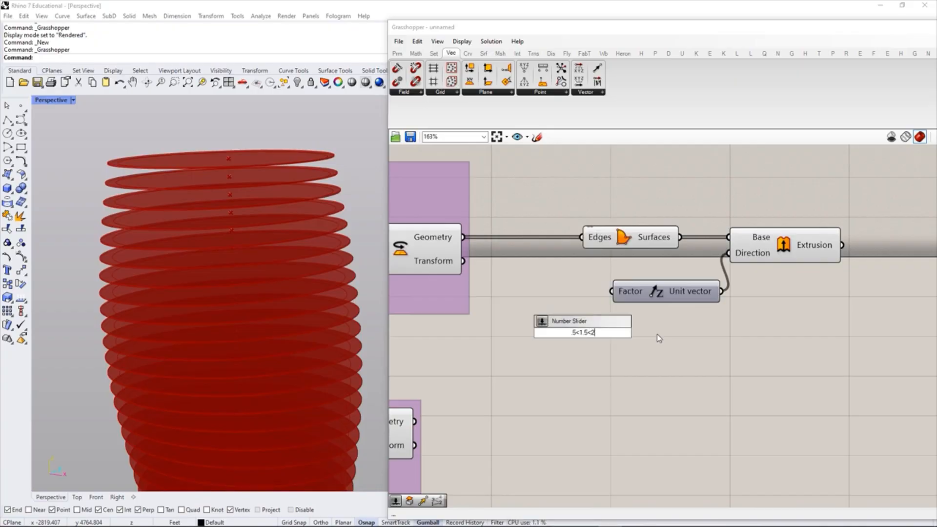
{"action": "key", "text": "Return"}
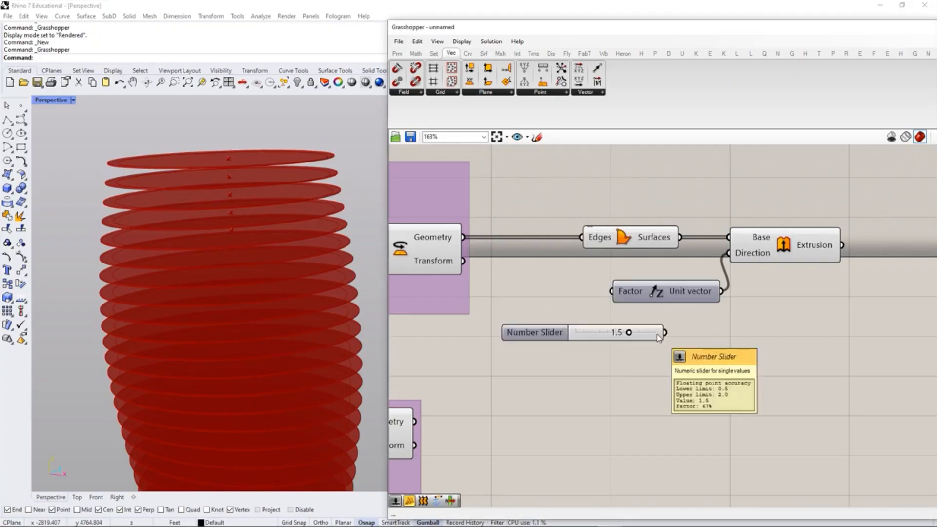
{"action": "right_click_drag", "start_coordinate": [683, 380], "coordinate": [608, 384]}
{"action": "left_click_drag", "start_coordinate": [722, 316], "coordinate": [510, 220]}
{"action": "left_click_drag", "start_coordinate": [554, 241], "coordinate": [632, 245]}
{"action": "left_click", "coordinate": [587, 358]}
{"action": "left_click_drag", "start_coordinate": [576, 340], "coordinate": [617, 297]}
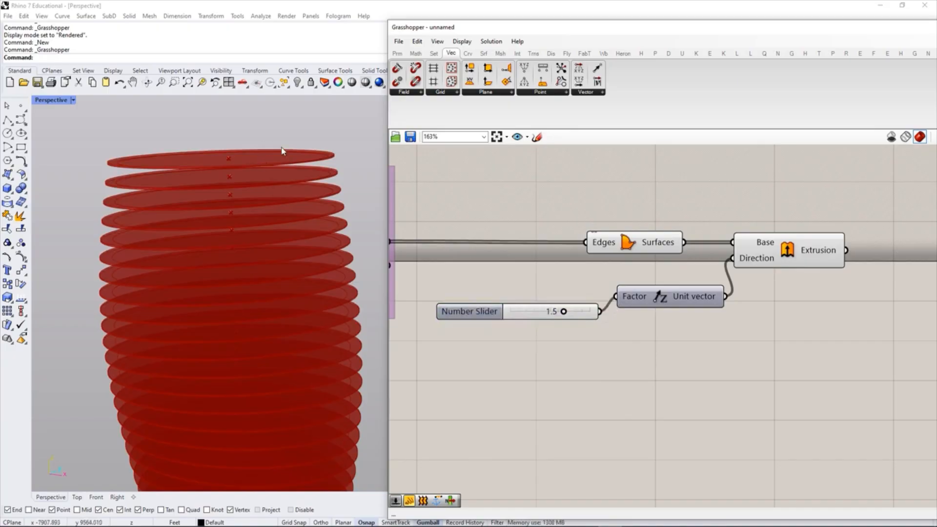
Step: Group the Boundary Surfaces, Extrude, Unit Z and 1.5 slider components and name the group FLOOR THICKNESS
{"action": "scroll", "coordinate": [339, 164], "scroll_direction": "up", "scroll_amount": 5}
{"action": "scroll", "coordinate": [337, 160], "scroll_direction": "down", "scroll_amount": 7}
{"action": "scroll", "coordinate": [210, 128], "scroll_direction": "up", "scroll_amount": 2}
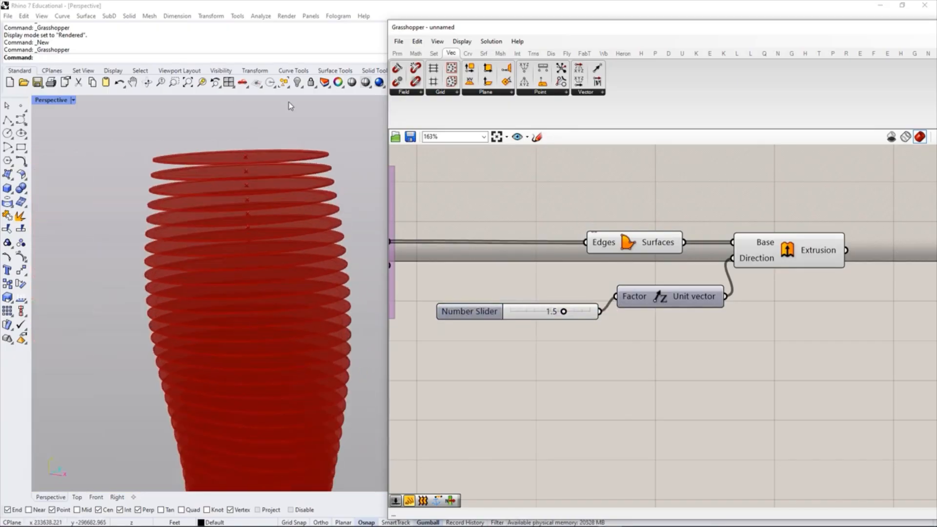
{"action": "scroll", "coordinate": [636, 283], "scroll_direction": "down", "scroll_amount": 3}
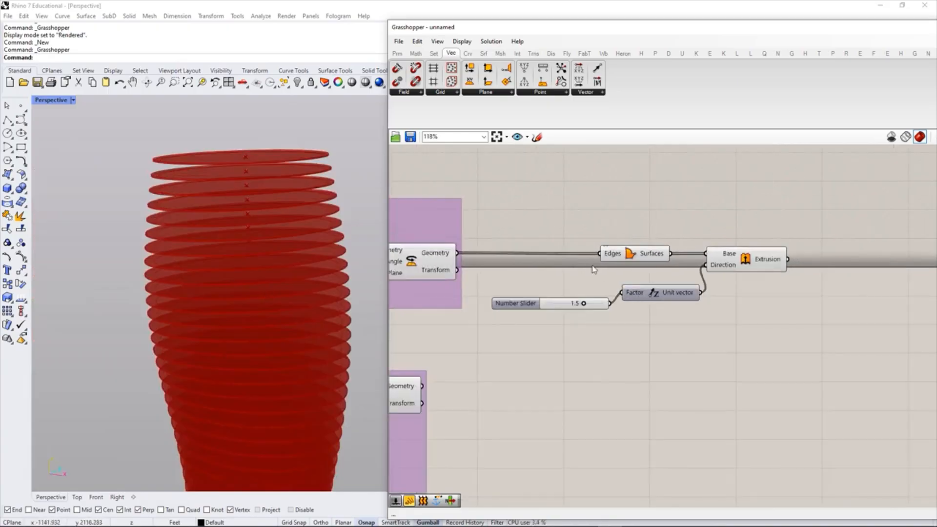
{"action": "left_click_drag", "start_coordinate": [794, 350], "coordinate": [518, 222]}
{"action": "key", "text": "ctrl+g"}
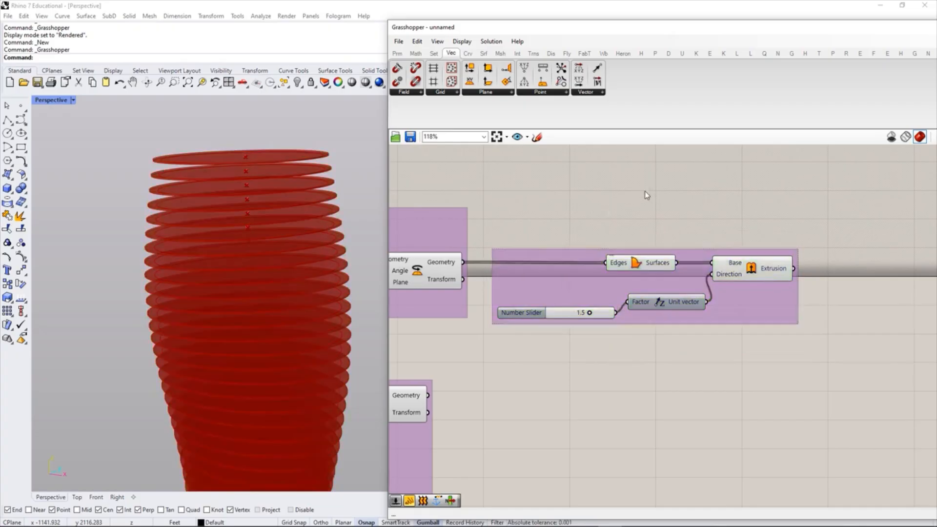
{"action": "right_click", "coordinate": [575, 257]}
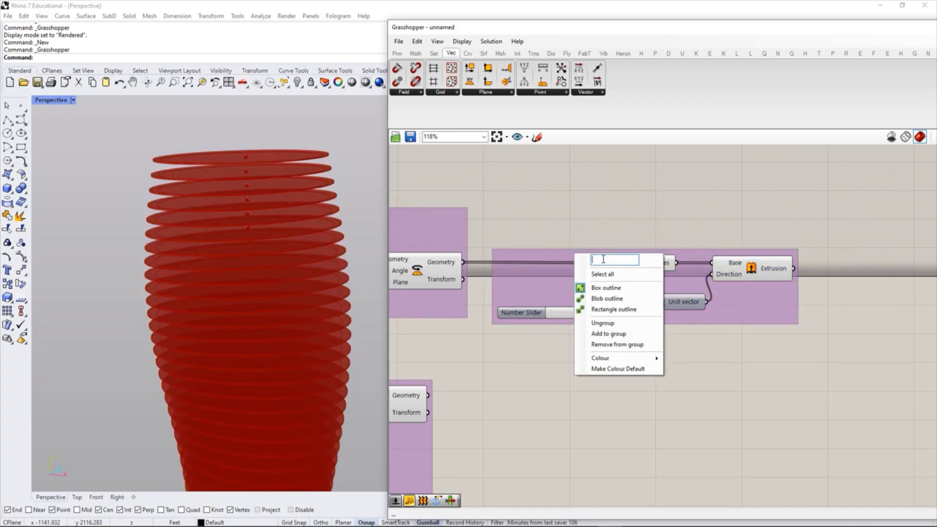
{"action": "type", "text": "FLOOR THICKNESS"}
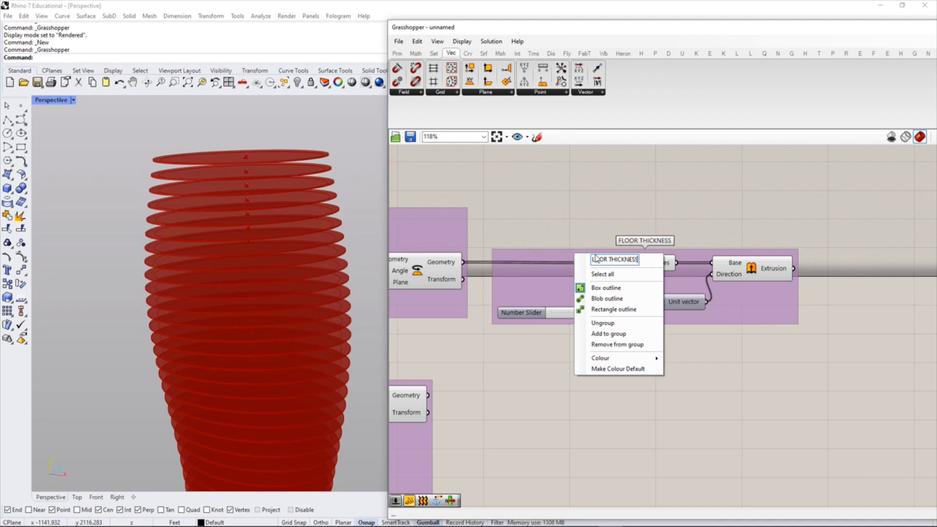
{"action": "left_click", "coordinate": [639, 200]}
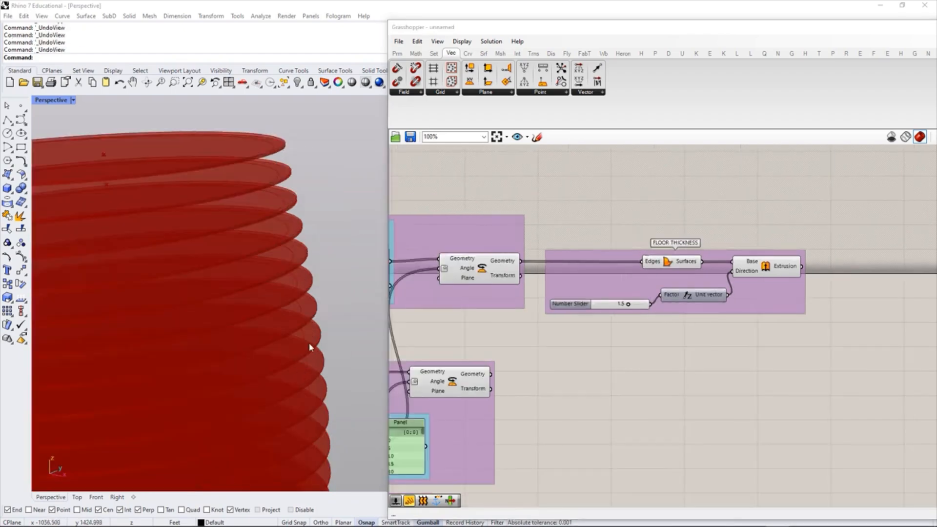
Step: Examine the original Rotate component's floor curves against the extruded balcony slabs in the model preview
{"action": "scroll", "coordinate": [714, 322], "scroll_direction": "down", "scroll_amount": 4}
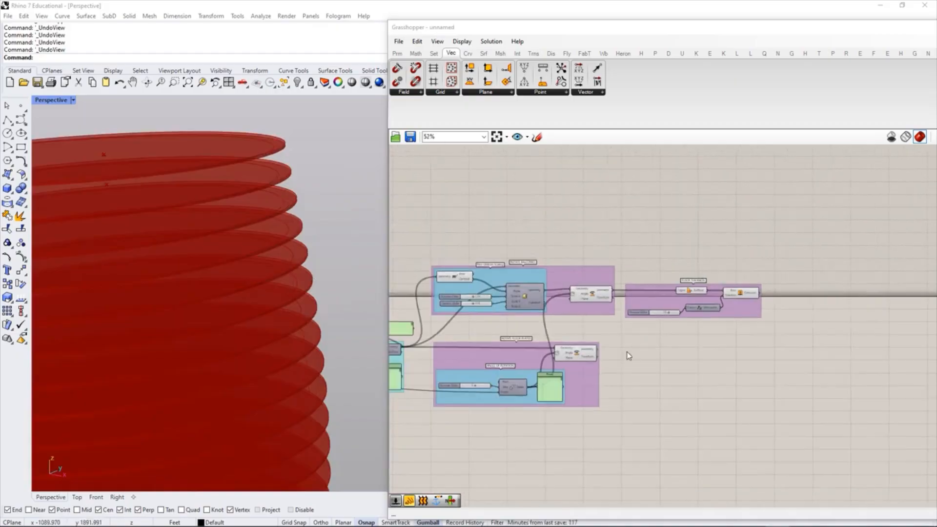
{"action": "scroll", "coordinate": [583, 363], "scroll_direction": "up", "scroll_amount": 8}
{"action": "left_click", "coordinate": [575, 334]}
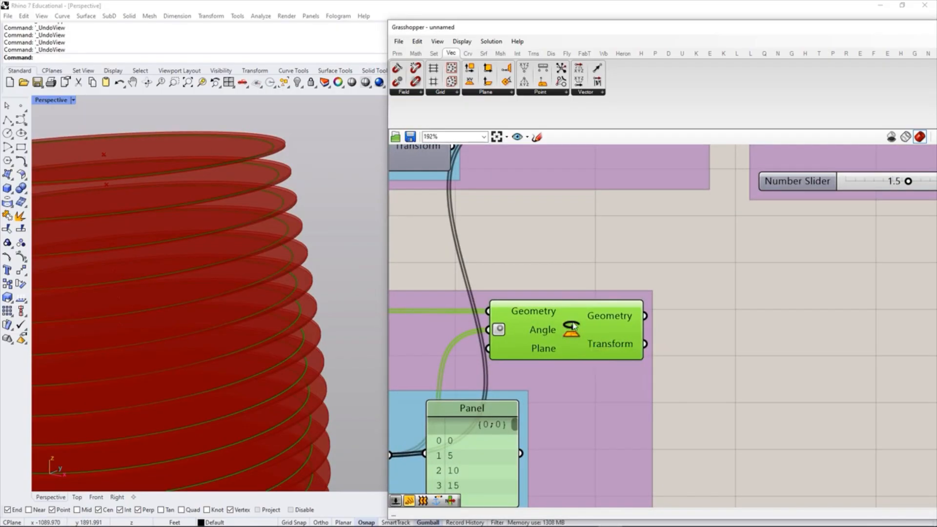
{"action": "scroll", "coordinate": [516, 336], "scroll_direction": "down", "scroll_amount": 5}
{"action": "scroll", "coordinate": [563, 322], "scroll_direction": "up", "scroll_amount": 3}
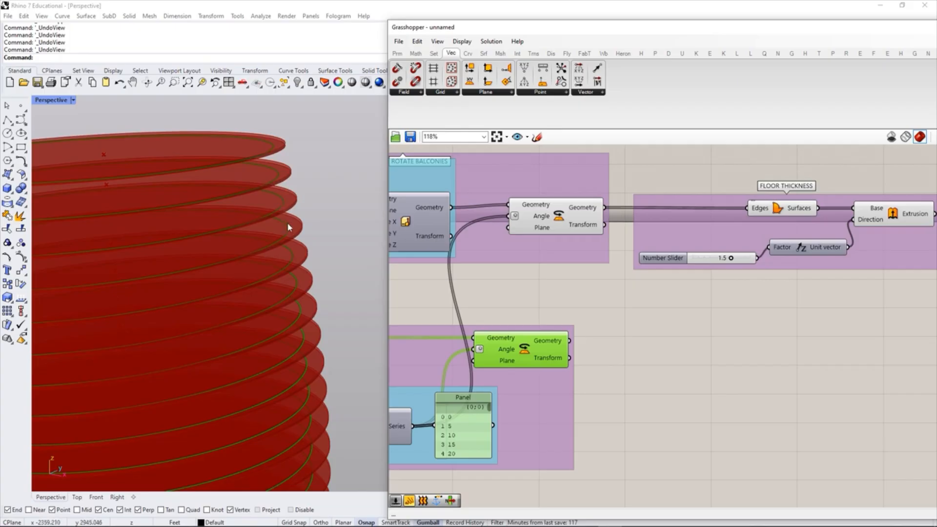
{"action": "left_click", "coordinate": [669, 368]}
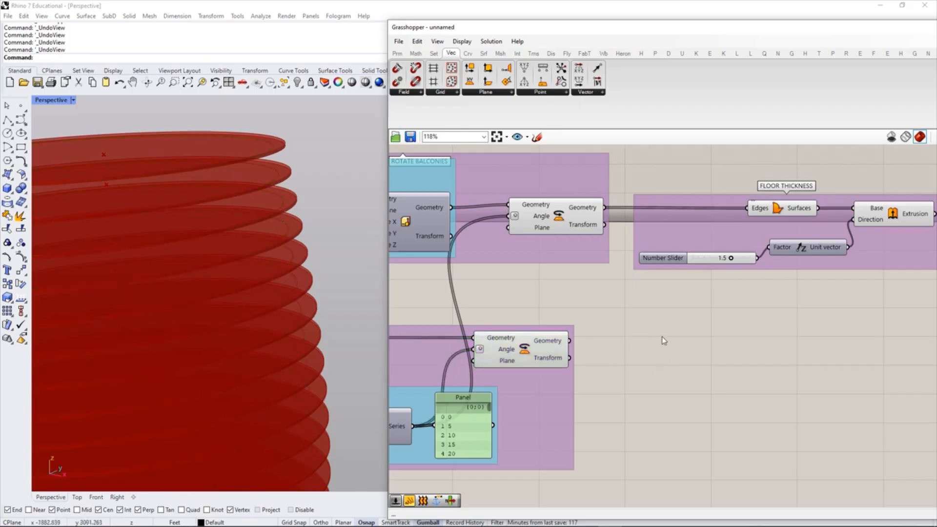
{"action": "left_click", "coordinate": [535, 352]}
{"action": "left_click", "coordinate": [648, 378]}
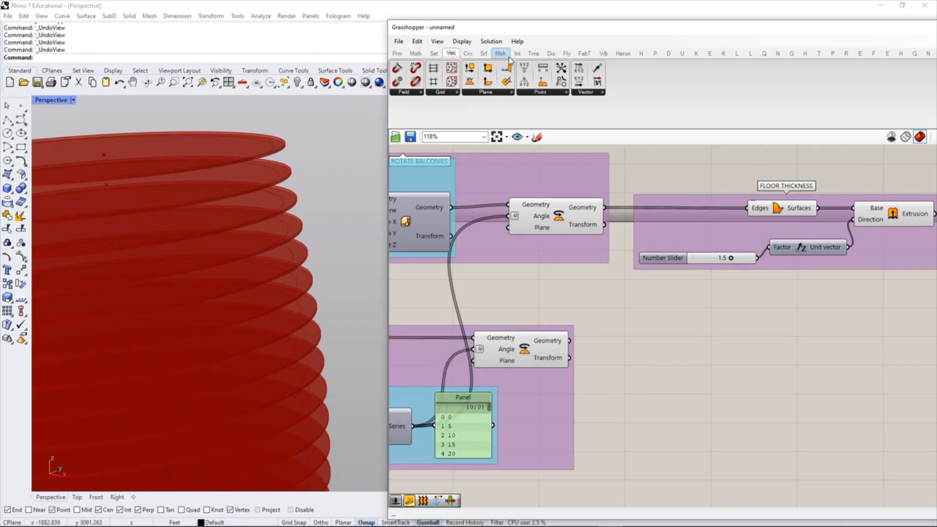
Step: Add a Move component beneath the FLOOR THICKNESS group and connect the lower Rotate component's Geometry output to its Geometry input
{"action": "left_click", "coordinate": [533, 53]}
{"action": "left_click", "coordinate": [468, 121]}
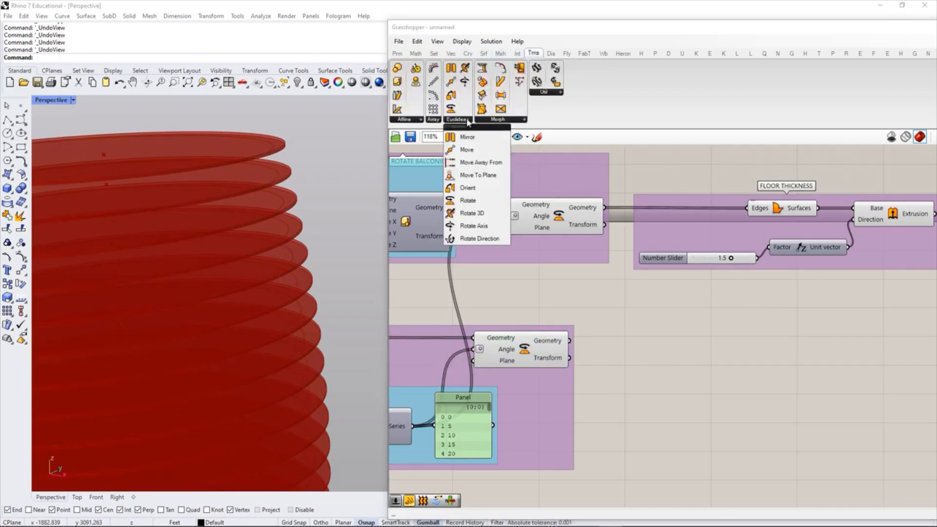
{"action": "left_click_drag", "start_coordinate": [466, 149], "coordinate": [701, 352]}
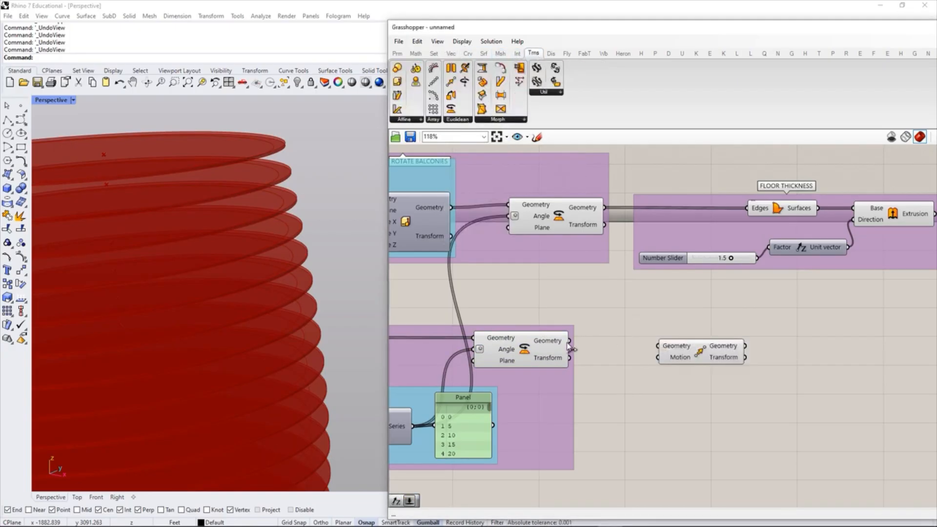
{"action": "left_click_drag", "start_coordinate": [570, 341], "coordinate": [658, 345]}
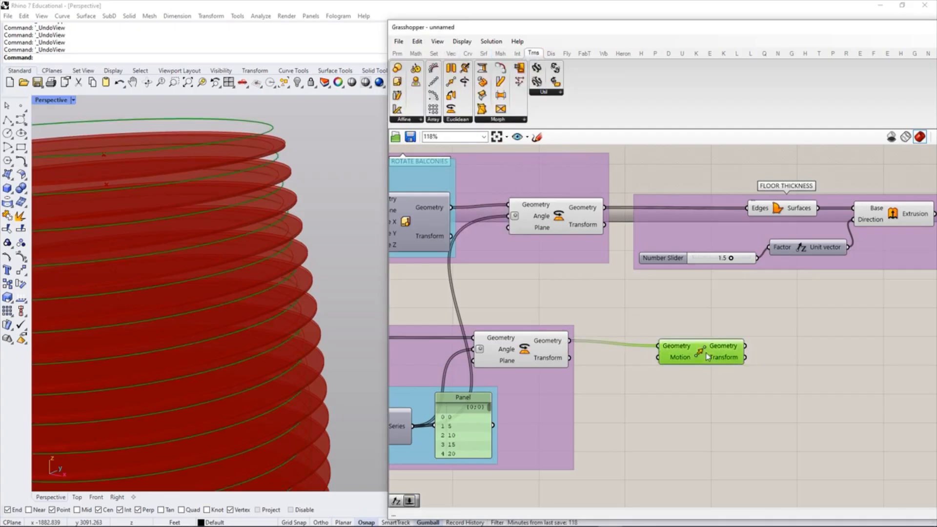
{"action": "left_click", "coordinate": [656, 399]}
{"action": "left_click_drag", "start_coordinate": [709, 355], "coordinate": [785, 353]}
{"action": "left_click", "coordinate": [751, 380]}
Step: Connect the FLOOR THICKNESS Unit Z vector to the Move component's Motion input, check the raised curves, and align Move with Rotate's Geometry output
{"action": "left_click_drag", "start_coordinate": [849, 249], "coordinate": [785, 288]}
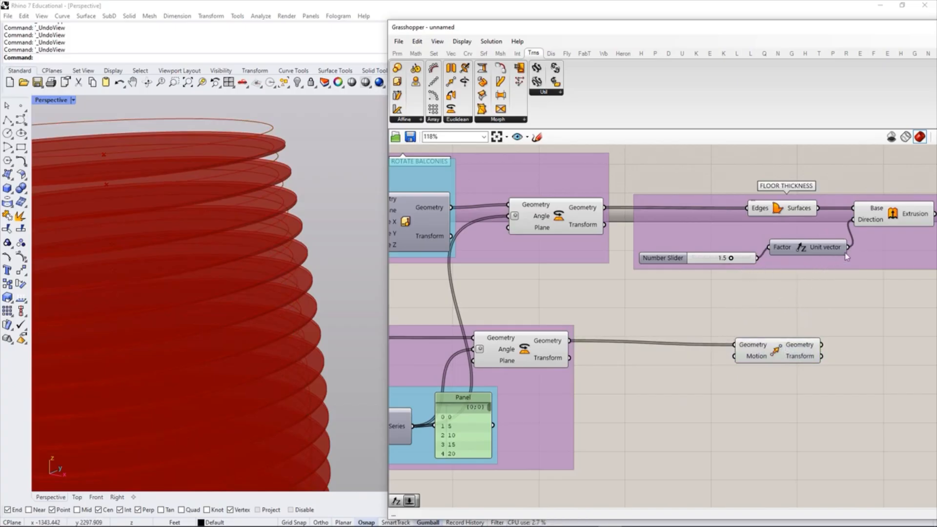
{"action": "left_click_drag", "start_coordinate": [849, 247], "coordinate": [766, 358]}
{"action": "scroll", "coordinate": [292, 215], "scroll_direction": "up", "scroll_amount": 6}
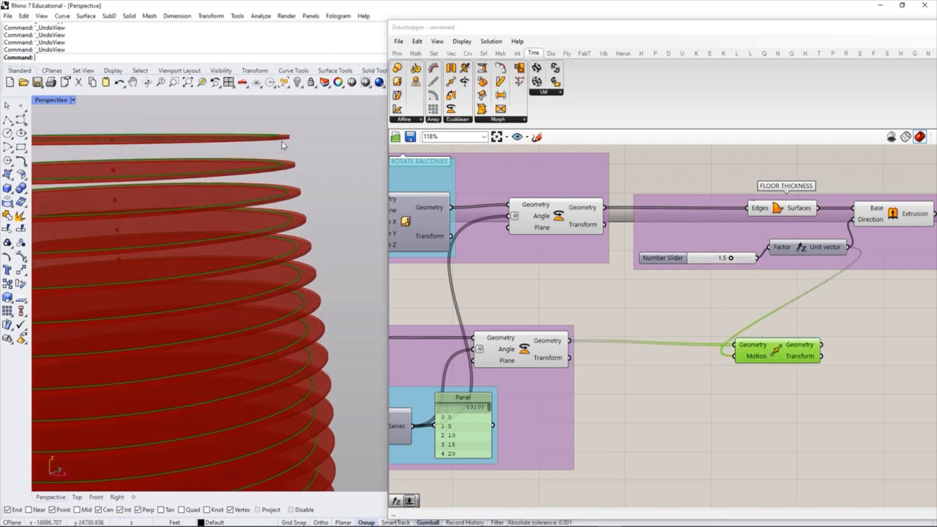
{"action": "scroll", "coordinate": [293, 215], "scroll_direction": "down", "scroll_amount": 6}
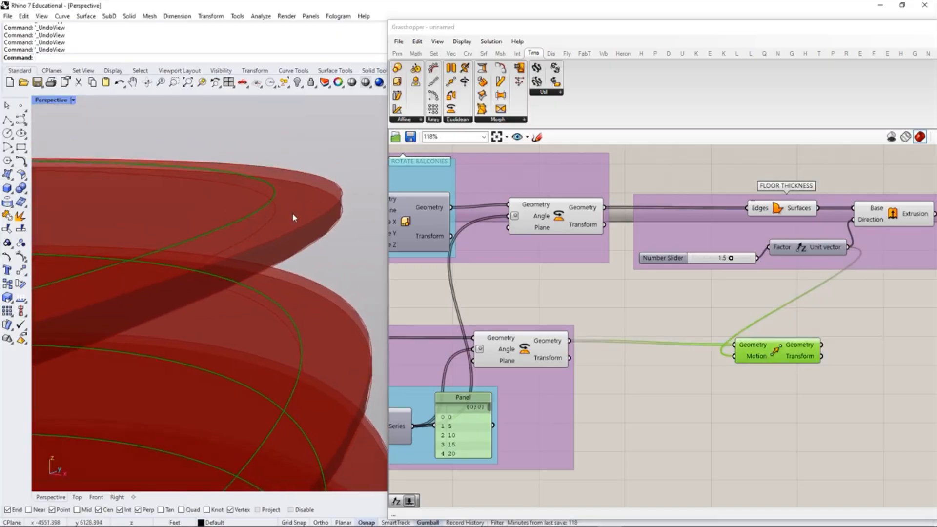
{"action": "scroll", "coordinate": [275, 236], "scroll_direction": "up", "scroll_amount": 1}
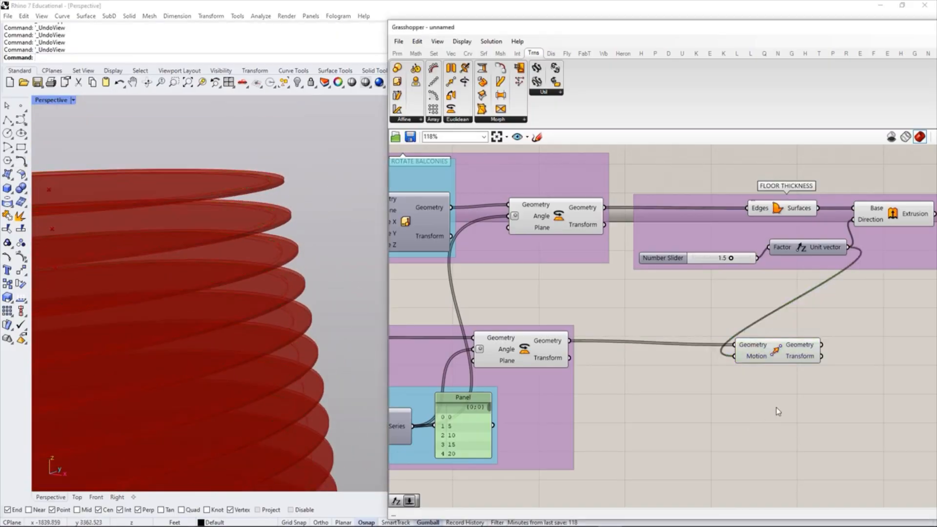
{"action": "mouse_move", "coordinate": [761, 350]}
{"action": "left_mouse_down"}
{"action": "mouse_move", "coordinate": [729, 352]}
{"action": "mouse_move", "coordinate": [744, 343]}
{"action": "left_mouse_up"}
{"action": "left_click", "coordinate": [731, 382]}
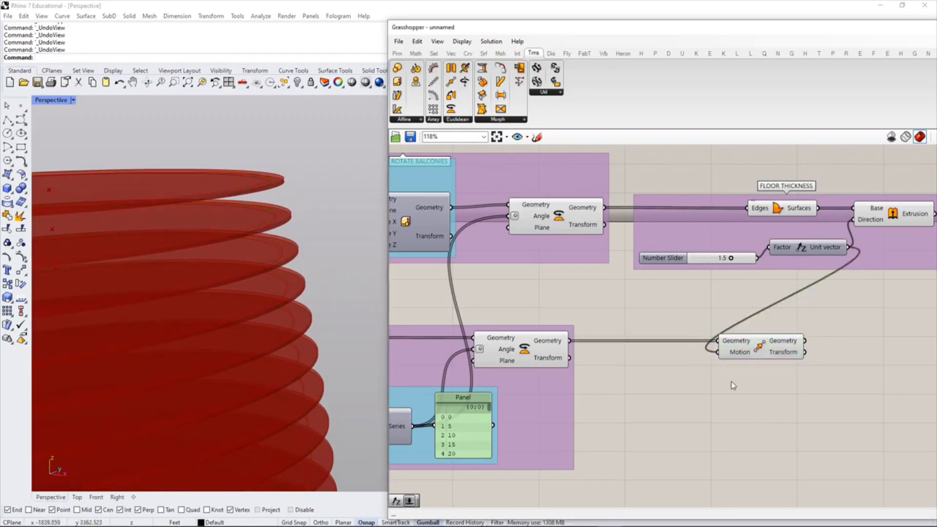
Step: Add a Subtraction component below the FLOOR TO CEILING HEIGHTS group
{"action": "right_click_drag", "start_coordinate": [587, 342], "coordinate": [667, 319]}
{"action": "scroll", "coordinate": [667, 320], "scroll_direction": "down", "scroll_amount": 2}
{"action": "right_click_drag", "start_coordinate": [543, 324], "coordinate": [716, 323]}
{"action": "right_click_drag", "start_coordinate": [488, 330], "coordinate": [734, 331]}
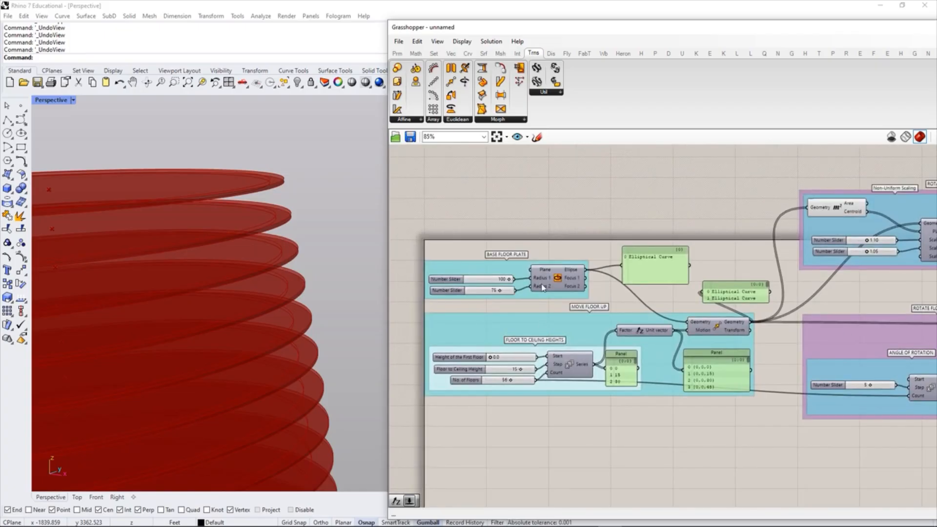
{"action": "right_click_drag", "start_coordinate": [658, 396], "coordinate": [634, 371]}
{"action": "right_click_drag", "start_coordinate": [448, 377], "coordinate": [478, 379]}
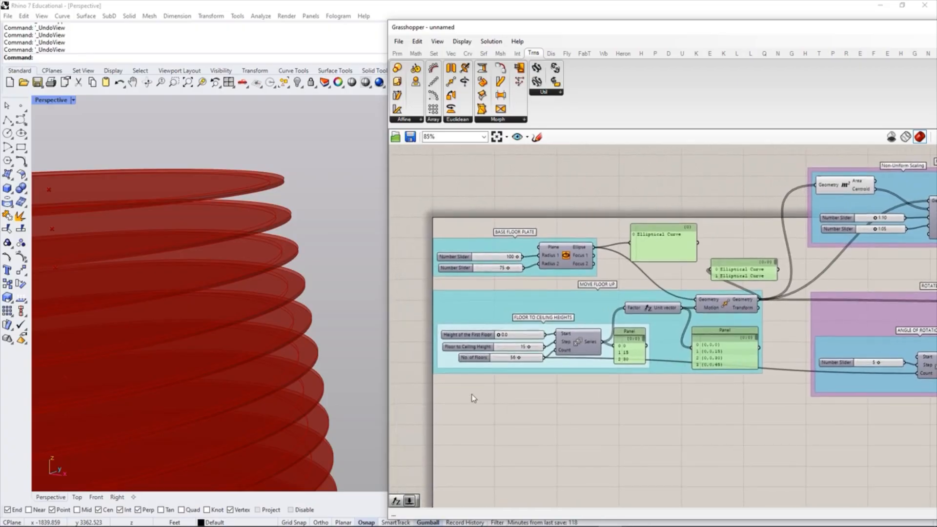
{"action": "scroll", "coordinate": [473, 393], "scroll_direction": "up", "scroll_amount": 3}
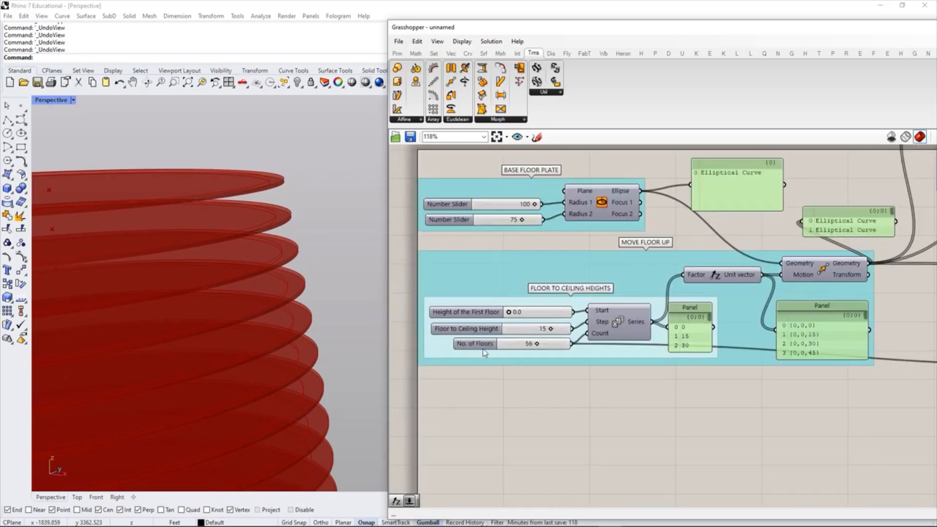
{"action": "left_click", "coordinate": [416, 53]}
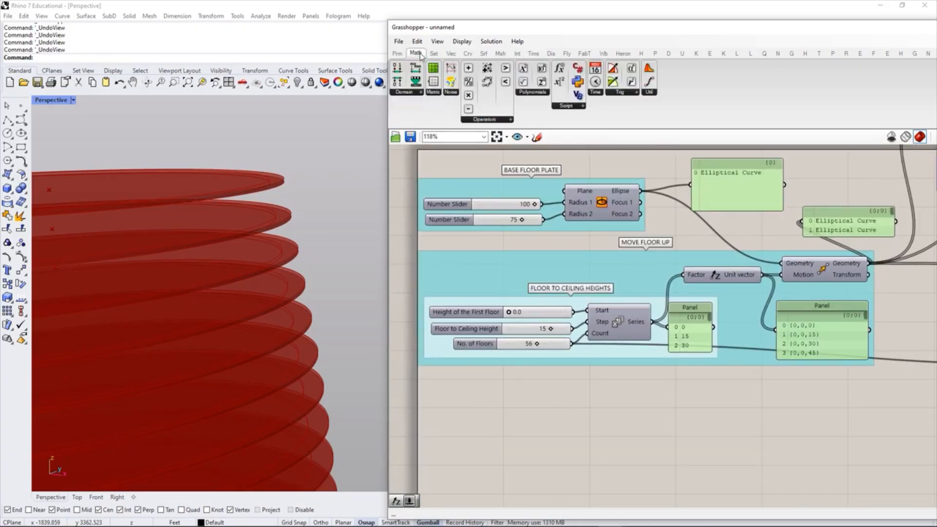
{"action": "left_click", "coordinate": [482, 120]}
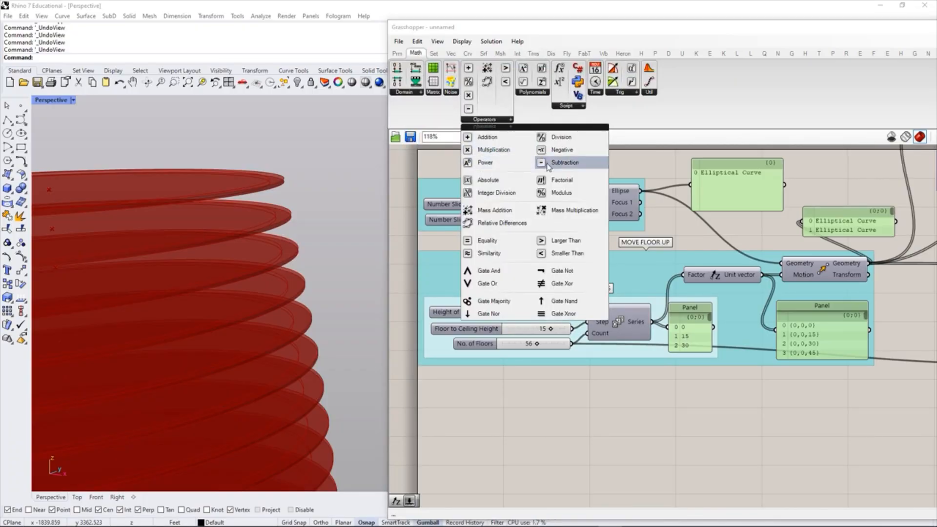
{"action": "left_click_drag", "start_coordinate": [558, 166], "coordinate": [644, 407]}
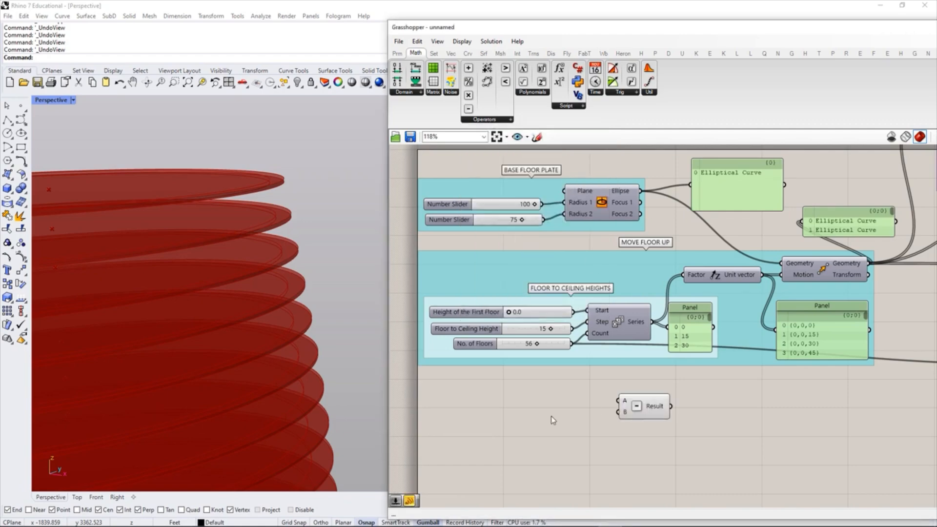
Step: Place Subtraction near the new Move component, with the Floor to Ceiling Height slider feeding A and the floor thickness slider feeding B
{"action": "left_click_drag", "start_coordinate": [568, 328], "coordinate": [706, 348]}
{"action": "scroll", "coordinate": [523, 398], "scroll_direction": "down", "scroll_amount": 6}
{"action": "scroll", "coordinate": [875, 345], "scroll_direction": "up", "scroll_amount": 7}
{"action": "left_click", "coordinate": [659, 366]}
{"action": "left_click_drag", "start_coordinate": [789, 287], "coordinate": [701, 425]}
{"action": "left_click", "coordinate": [772, 461]}
{"action": "right_click_drag", "start_coordinate": [772, 461], "coordinate": [679, 400]}
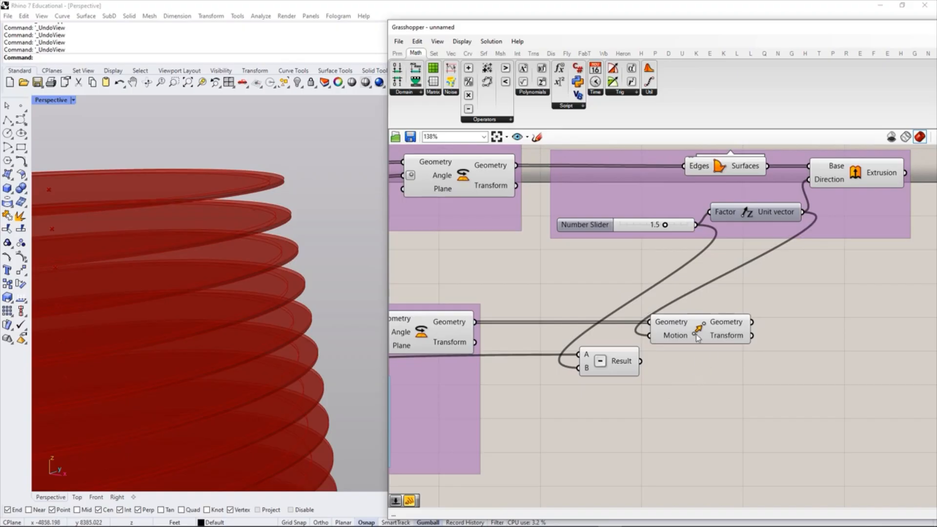
Step: Space the Move and Subtraction components farther apart to make room between them
{"action": "left_click_drag", "start_coordinate": [698, 337], "coordinate": [731, 337]}
{"action": "left_click", "coordinate": [719, 378]}
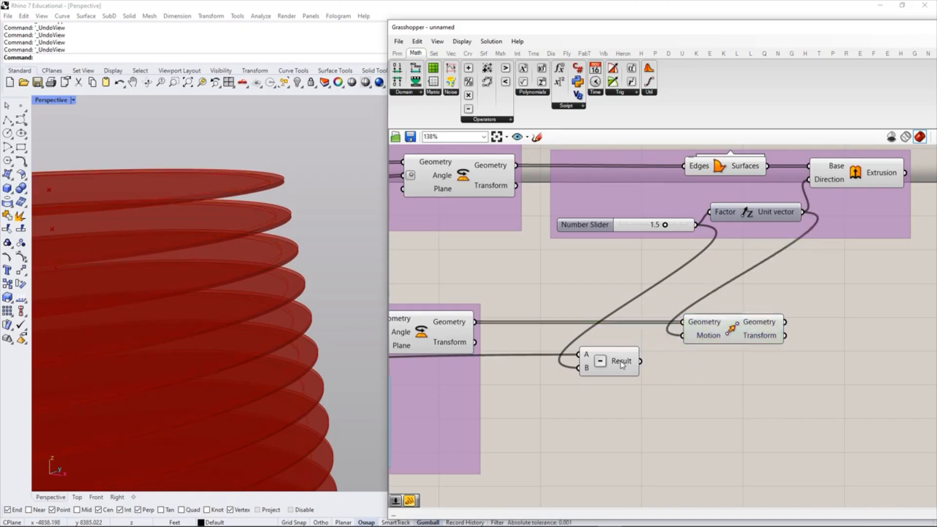
{"action": "mouse_move", "coordinate": [621, 365]}
{"action": "left_click_drag", "start_coordinate": [619, 361], "coordinate": [597, 363]}
{"action": "left_click", "coordinate": [649, 391]}
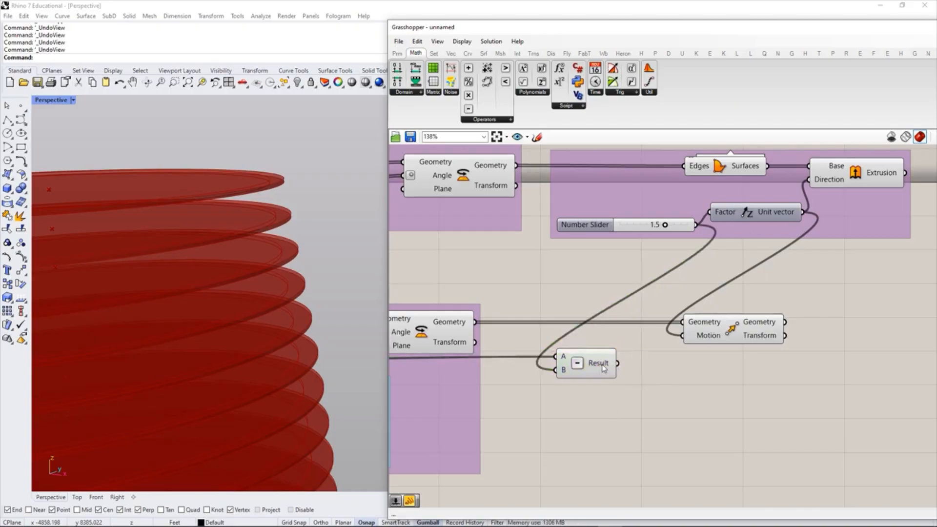
{"action": "left_click_drag", "start_coordinate": [707, 341], "coordinate": [772, 342]}
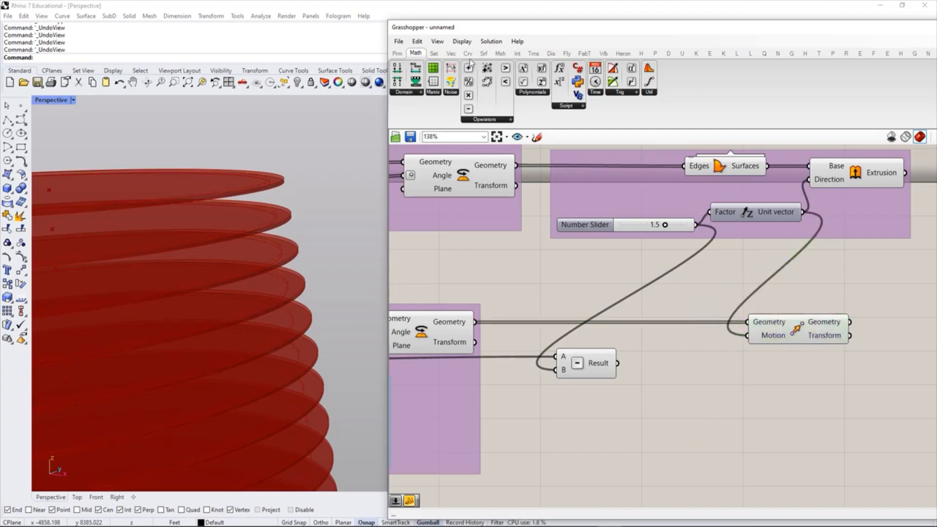
Step: Add a Unit Z component beside Subtraction, with the Subtraction Result feeding its Factor, and line the two up below Move
{"action": "left_click", "coordinate": [451, 53]}
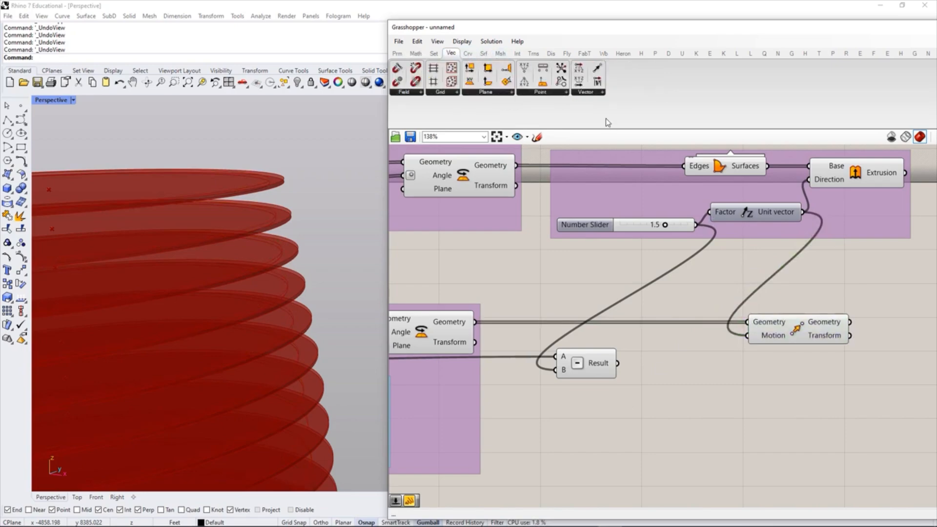
{"action": "left_click", "coordinate": [587, 92]}
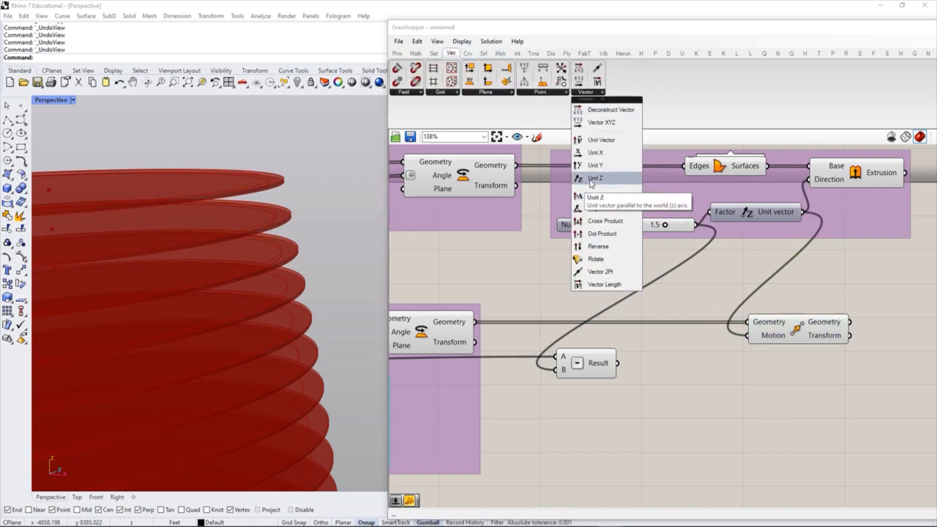
{"action": "left_click_drag", "start_coordinate": [591, 183], "coordinate": [688, 381]}
{"action": "left_click_drag", "start_coordinate": [591, 361], "coordinate": [677, 373]}
{"action": "left_click", "coordinate": [662, 395]}
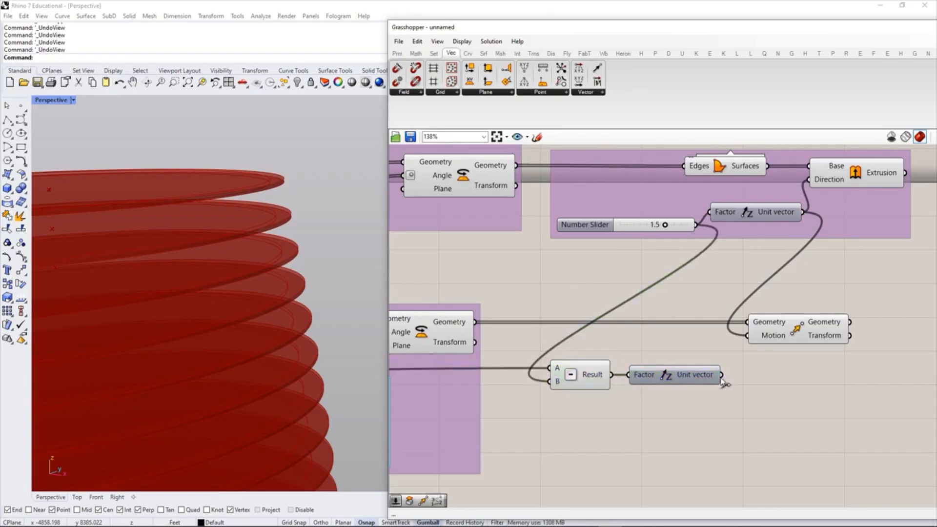
Step: Try feeding the new Unit Z vector into Move's Motion input, and undo that connection
{"action": "left_click_drag", "start_coordinate": [721, 375], "coordinate": [747, 340]}
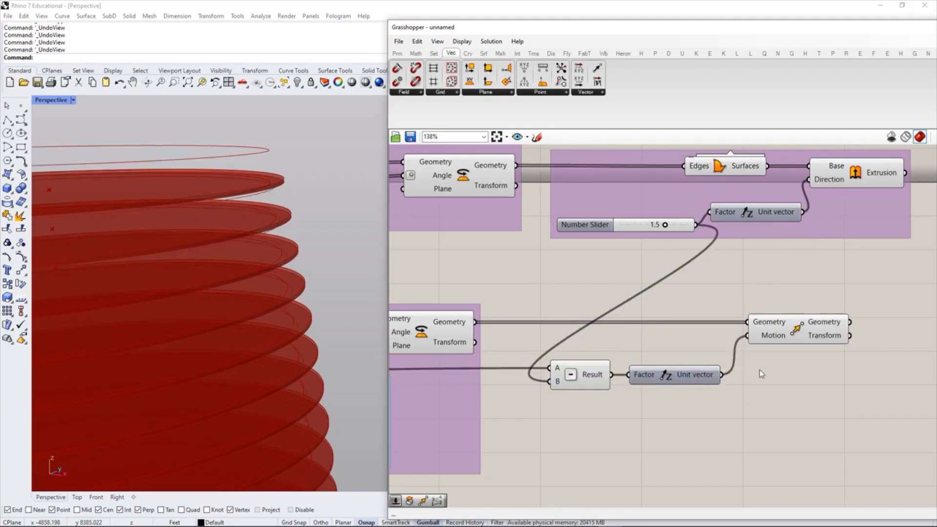
{"action": "key", "text": "ctrl+z"}
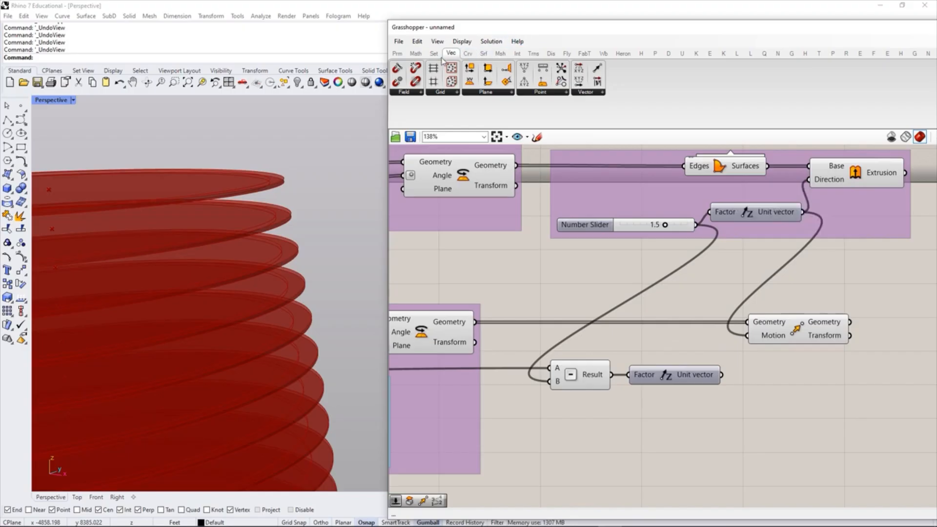
Step: Add an Extrude component beyond the Move and new Unit Z components
{"action": "left_click", "coordinate": [484, 53]}
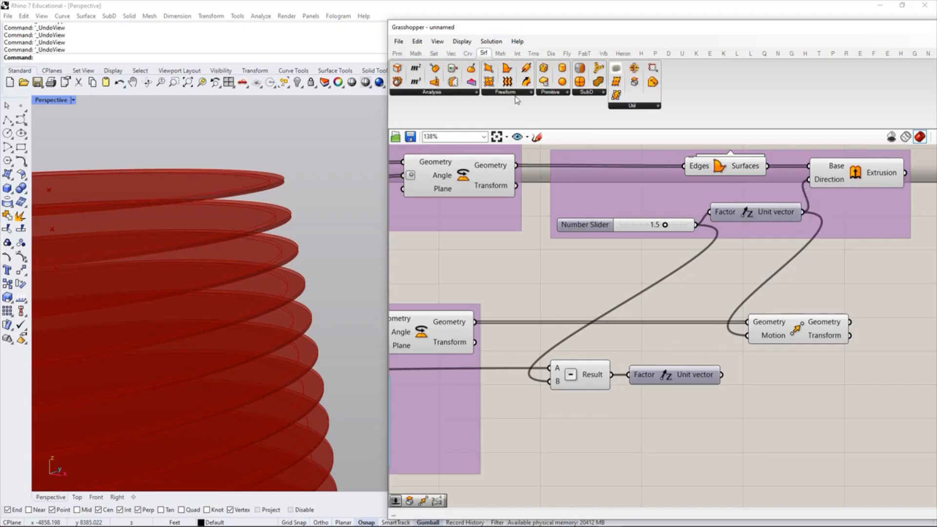
{"action": "left_click", "coordinate": [514, 95]}
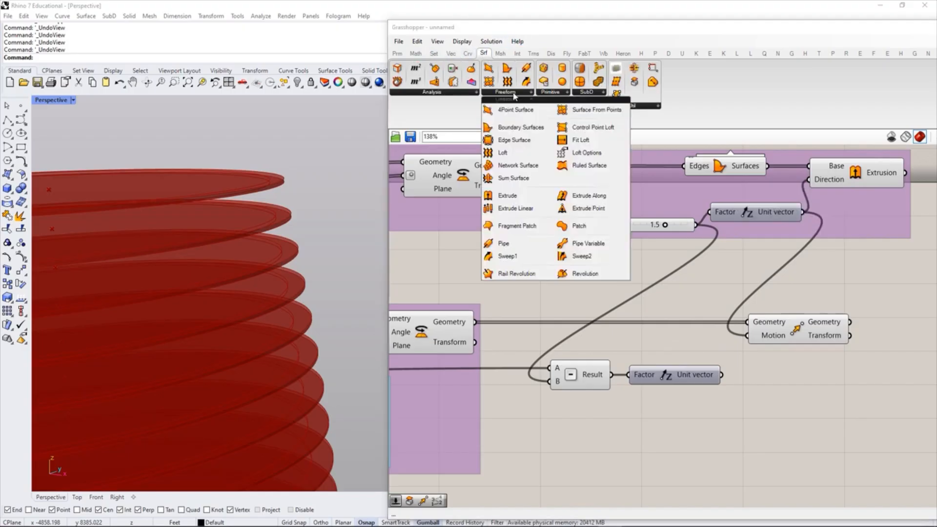
{"action": "left_click", "coordinate": [503, 196]}
{"action": "left_click", "coordinate": [874, 403]}
Step: Rearrange Subtraction, Unit Z and Move around the new Extrude component, and connect Move's Geometry output to its Base input
{"action": "right_click_drag", "start_coordinate": [784, 321], "coordinate": [689, 291]}
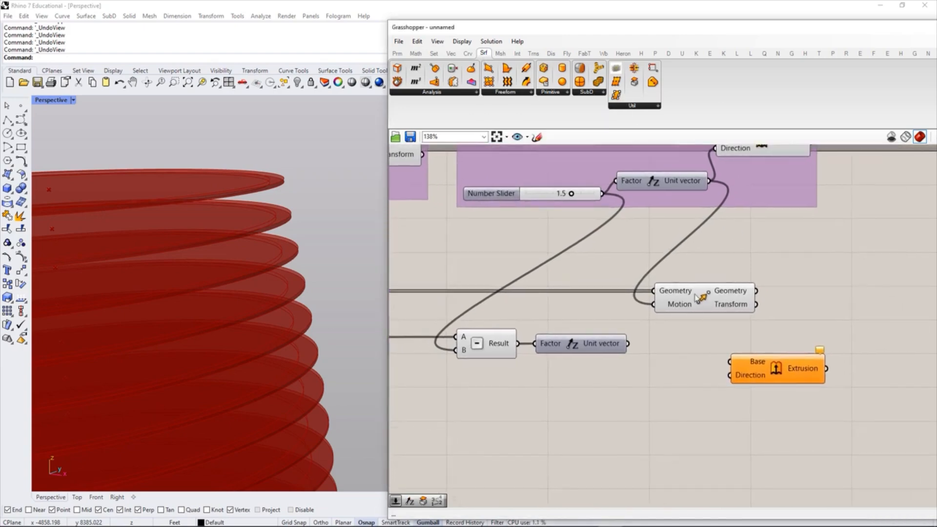
{"action": "left_click", "coordinate": [688, 290]}
{"action": "left_click_drag", "start_coordinate": [585, 378], "coordinate": [457, 333]}
{"action": "left_click_drag", "start_coordinate": [590, 347], "coordinate": [618, 392]}
{"action": "left_click", "coordinate": [703, 327]}
{"action": "left_click_drag", "start_coordinate": [723, 297], "coordinate": [730, 362]}
{"action": "left_click", "coordinate": [747, 277]}
{"action": "left_click_drag", "start_coordinate": [761, 368], "coordinate": [766, 378]}
{"action": "left_click", "coordinate": [634, 353]}
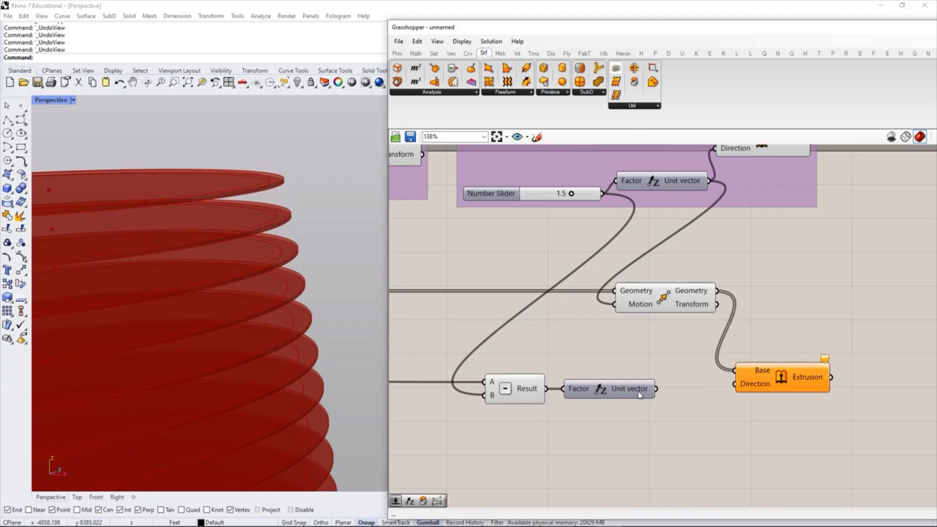
Step: Connect the subtraction-driven Unit Z vector to the new Extrude's Direction input and check the extruded walls between the slabs
{"action": "left_click_drag", "start_coordinate": [656, 388], "coordinate": [733, 388]}
{"action": "left_click", "coordinate": [774, 385]}
{"action": "left_click", "coordinate": [705, 427]}
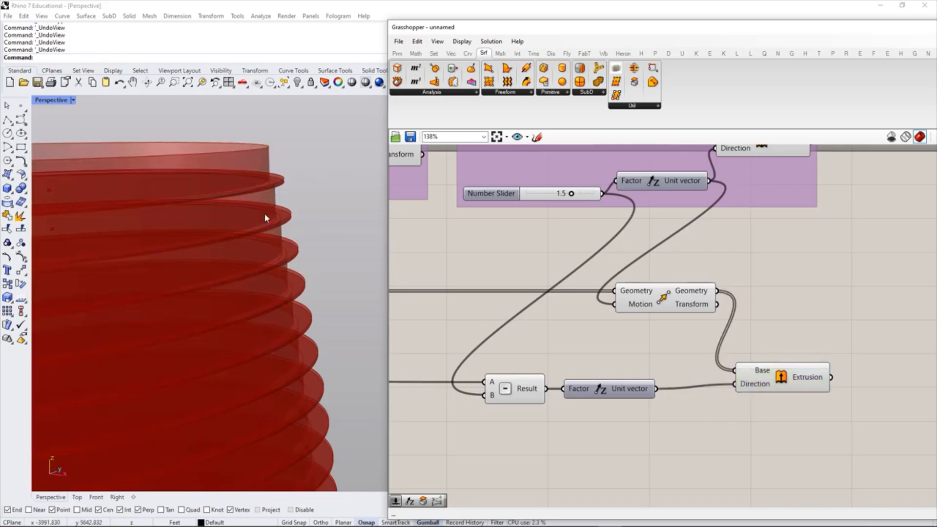
{"action": "scroll", "coordinate": [277, 193], "scroll_direction": "up", "scroll_amount": 5}
{"action": "right_click_drag", "start_coordinate": [283, 186], "coordinate": [322, 151]}
{"action": "scroll", "coordinate": [306, 158], "scroll_direction": "up", "scroll_amount": 3}
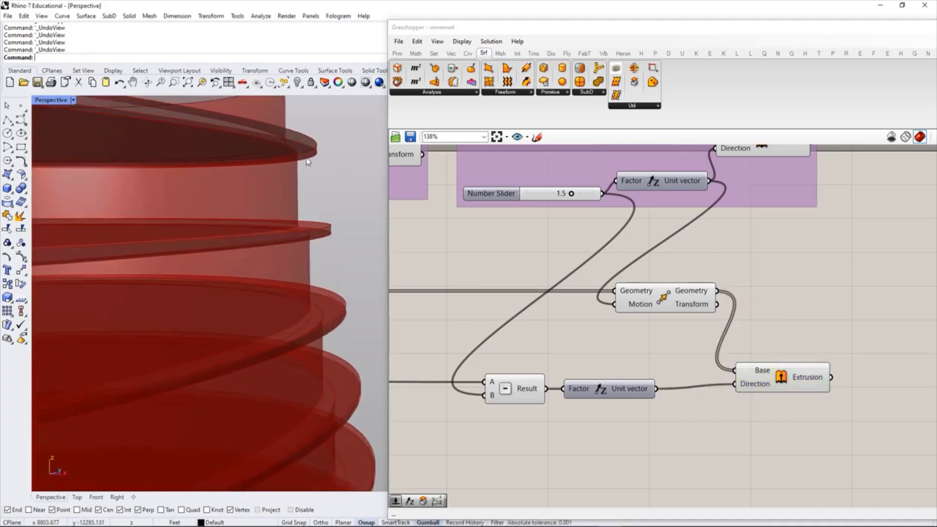
{"action": "right_click_drag", "start_coordinate": [305, 188], "coordinate": [315, 213]}
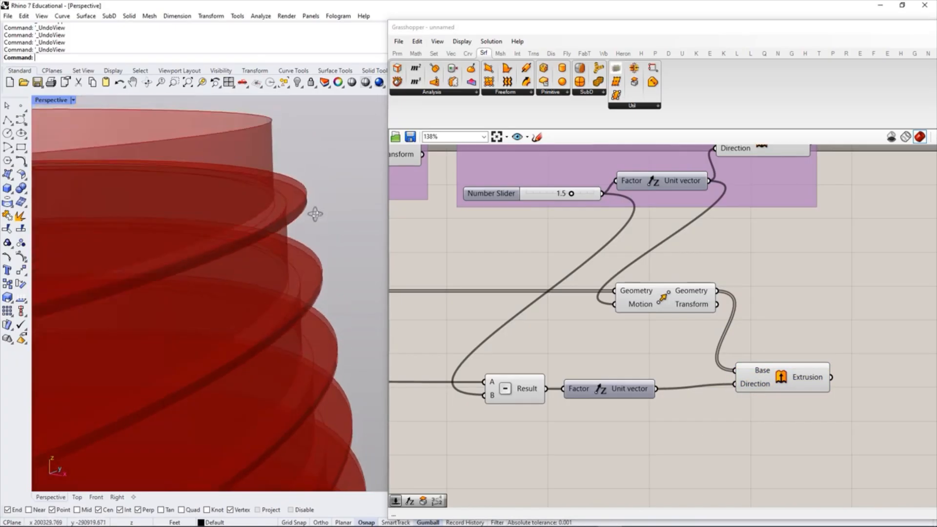
{"action": "scroll", "coordinate": [309, 199], "scroll_direction": "down", "scroll_amount": 10}
{"action": "scroll", "coordinate": [300, 222], "scroll_direction": "up", "scroll_amount": 5}
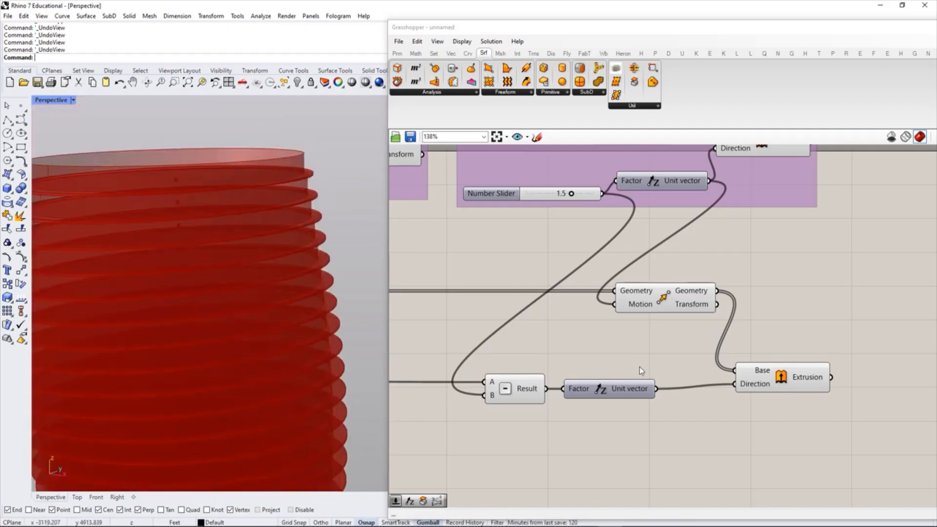
Step: Tighten the layout of Move, Subtraction, Unit Z and Extrude, and group the four components
{"action": "left_click", "coordinate": [708, 399]}
{"action": "left_click_drag", "start_coordinate": [777, 383], "coordinate": [759, 387]}
{"action": "left_click", "coordinate": [733, 417]}
{"action": "right_click_drag", "start_coordinate": [562, 328], "coordinate": [652, 353]}
{"action": "scroll", "coordinate": [626, 347], "scroll_direction": "down", "scroll_amount": 1}
{"action": "scroll", "coordinate": [627, 347], "scroll_direction": "down", "scroll_amount": 1}
{"action": "scroll", "coordinate": [754, 353], "scroll_direction": "up", "scroll_amount": 1}
{"action": "left_click_drag", "start_coordinate": [703, 318], "coordinate": [668, 349]}
{"action": "left_click_drag", "start_coordinate": [823, 445], "coordinate": [545, 326]}
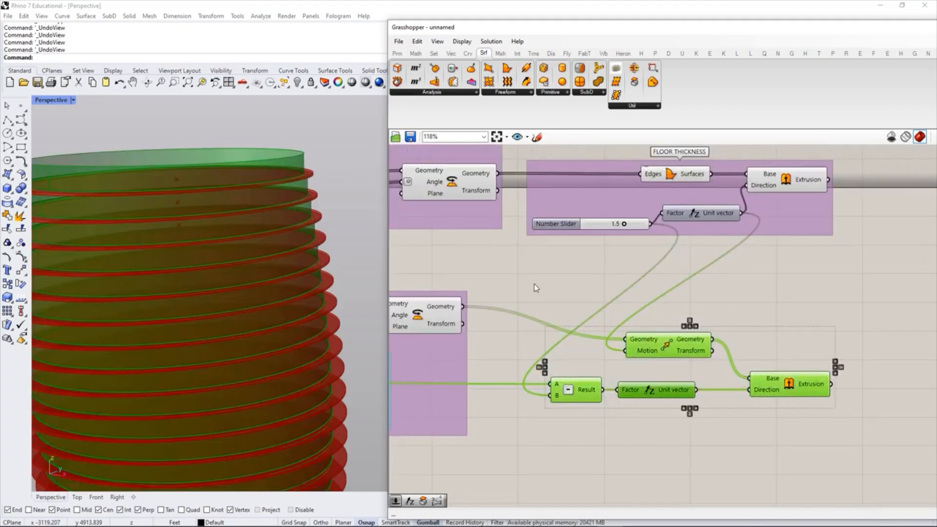
{"action": "key", "text": "ctrl+g"}
{"action": "left_click", "coordinate": [787, 286]}
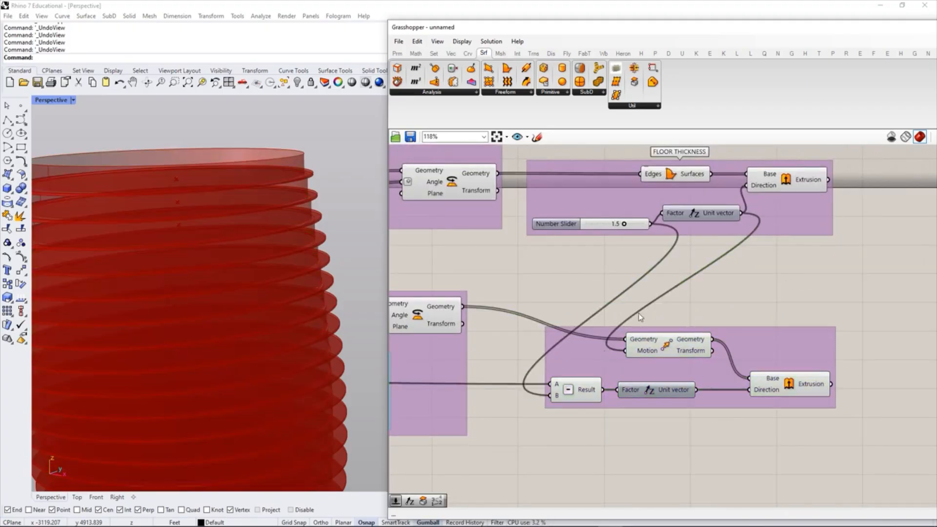
Step: Name the new group GLAZING FOR EACH FLOOR
{"action": "scroll", "coordinate": [610, 370], "scroll_direction": "up", "scroll_amount": 2}
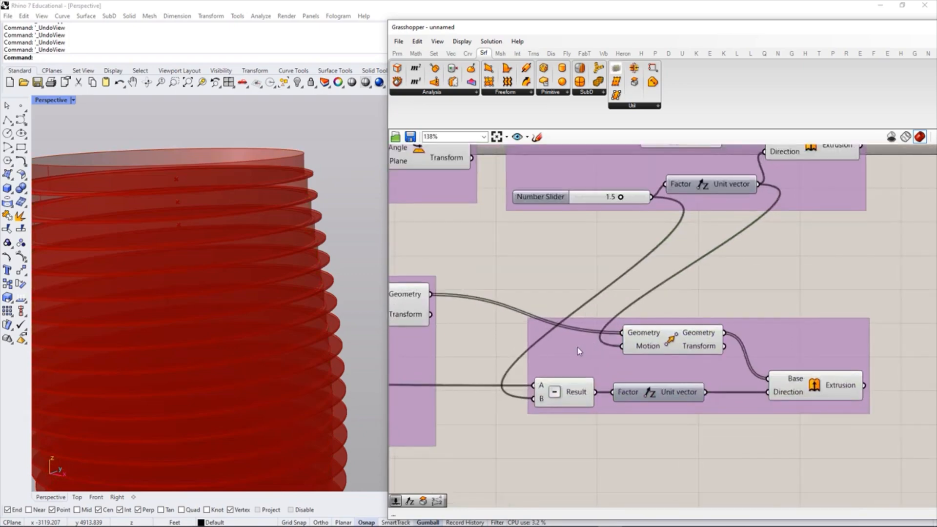
{"action": "right_click", "coordinate": [611, 356]}
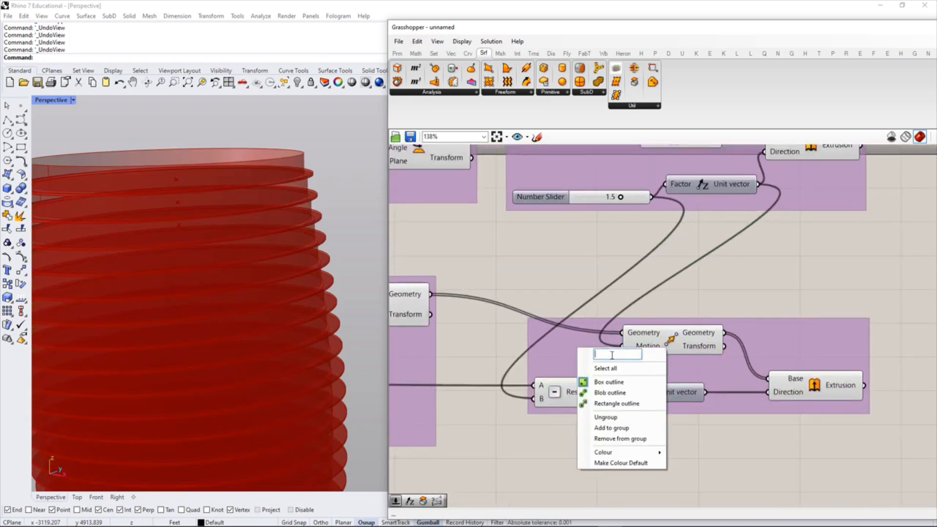
{"action": "type", "text": "GLAZIN"}
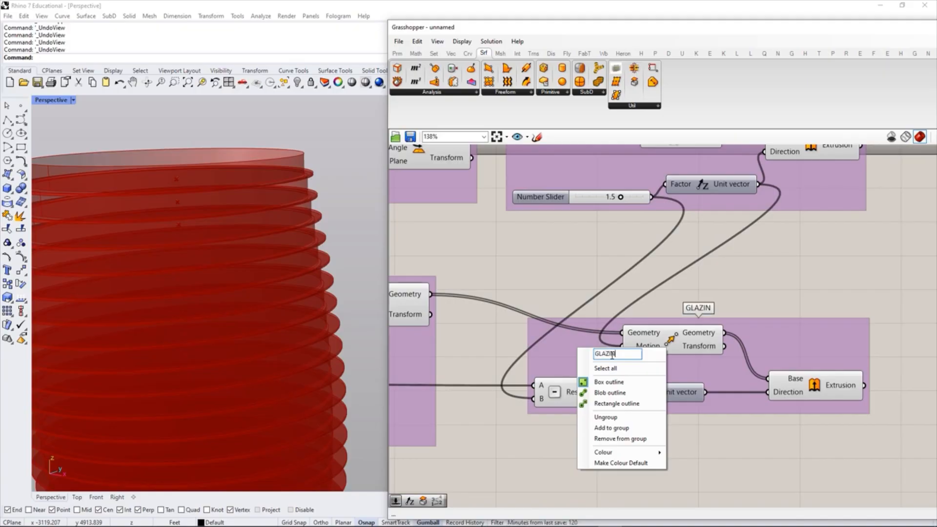
{"action": "type", "text": "G FOR "}
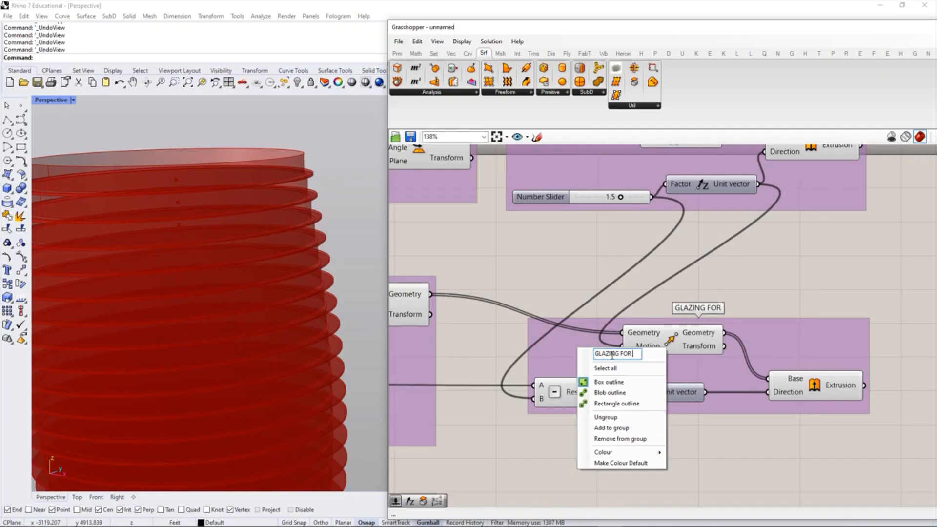
{"action": "type", "text": "EACH FLOOR"}
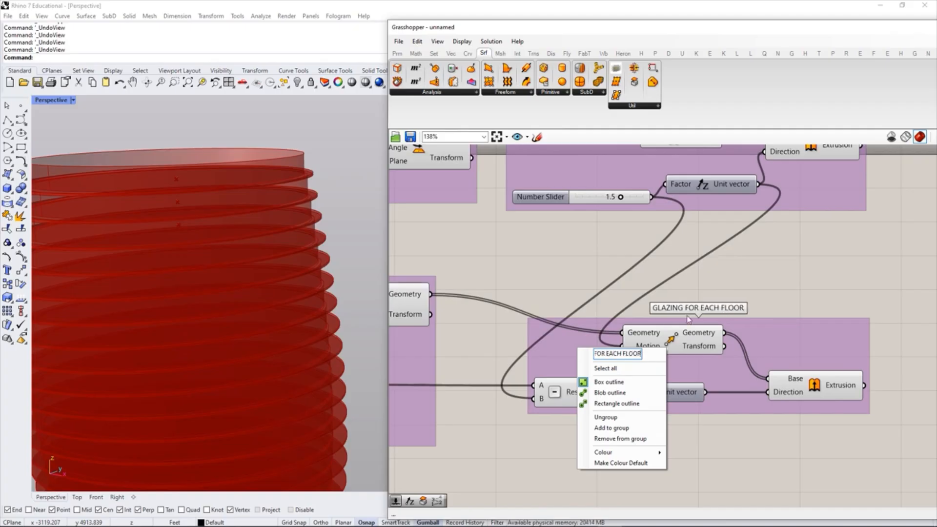
{"action": "key", "text": "Return"}
{"action": "right_click_drag", "start_coordinate": [757, 271], "coordinate": [698, 317]}
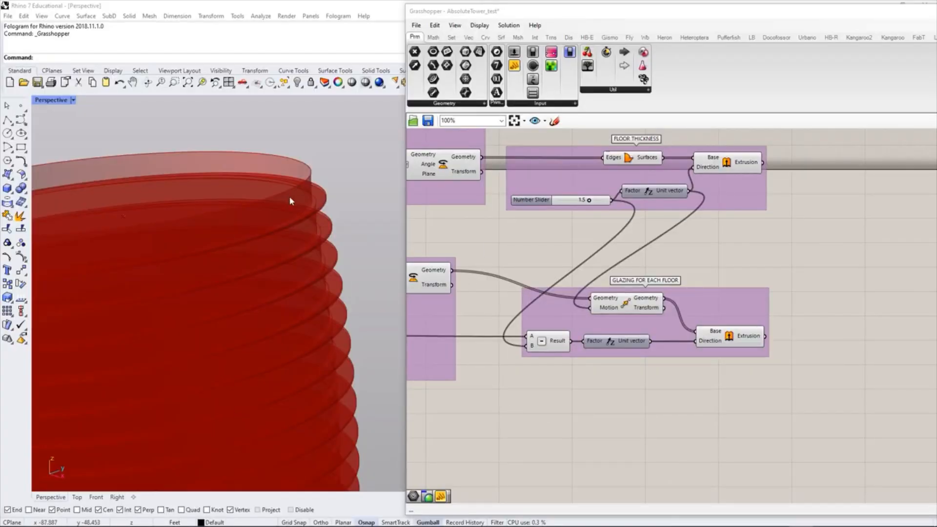
Step: Compare the curves from the floor-plate and balcony Rotate components, and inspect the tower's slabs and glazing from top to base
{"action": "right_click_drag", "start_coordinate": [497, 254], "coordinate": [705, 289]}
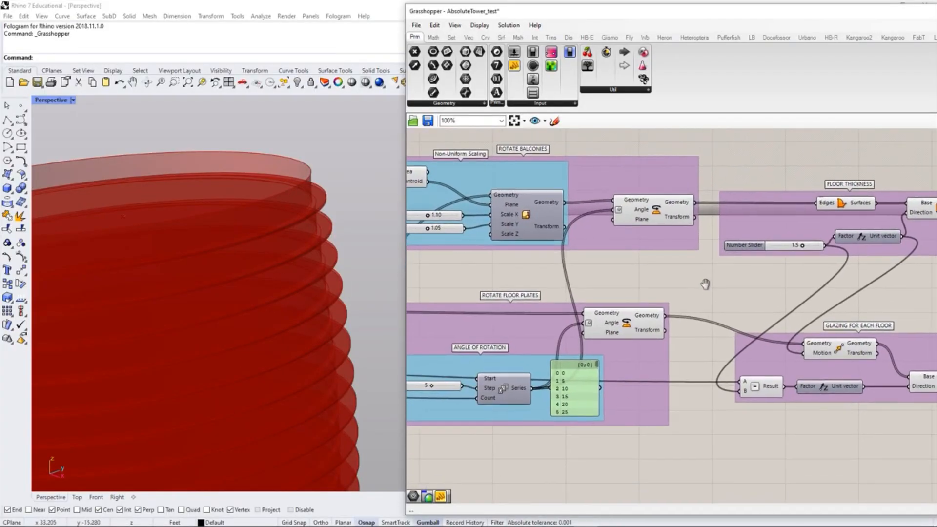
{"action": "left_click", "coordinate": [620, 319]}
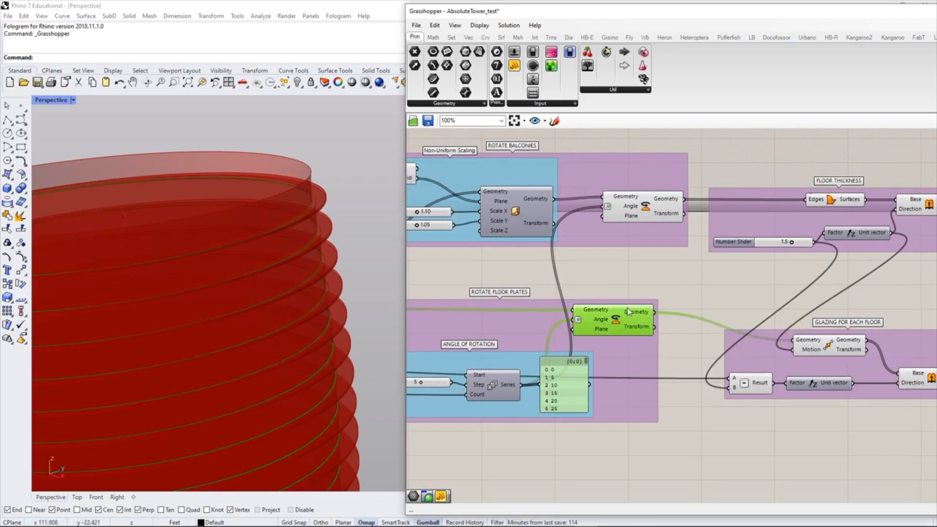
{"action": "left_click", "coordinate": [634, 209]}
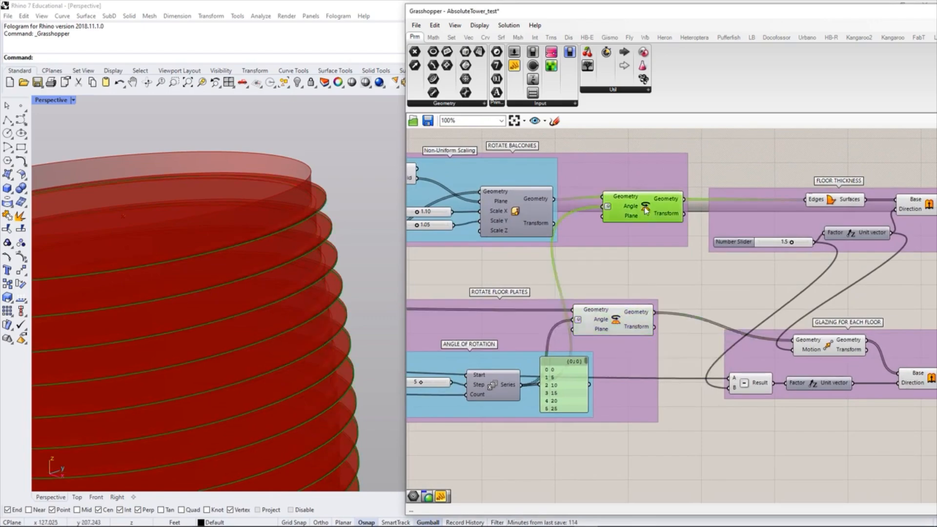
{"action": "left_click", "coordinate": [667, 269]}
{"action": "right_click_drag", "start_coordinate": [720, 278], "coordinate": [612, 283]}
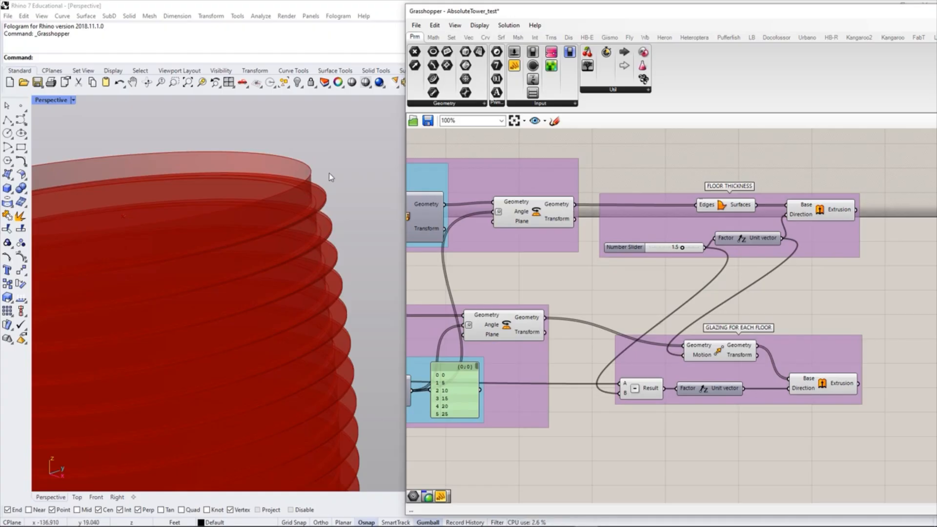
{"action": "scroll", "coordinate": [298, 185], "scroll_direction": "down", "scroll_amount": 5}
{"action": "scroll", "coordinate": [323, 179], "scroll_direction": "up", "scroll_amount": 5}
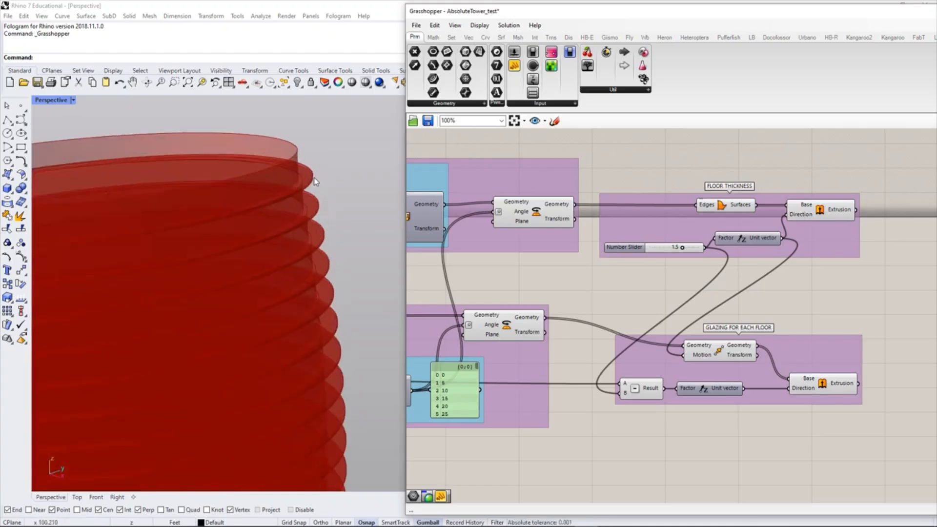
{"action": "scroll", "coordinate": [280, 145], "scroll_direction": "down", "scroll_amount": 5}
{"action": "scroll", "coordinate": [312, 369], "scroll_direction": "up", "scroll_amount": 6}
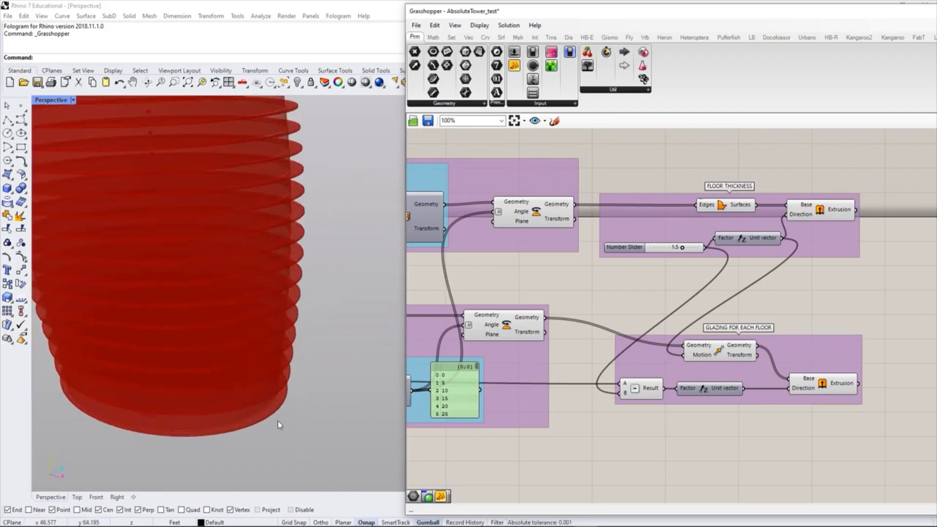
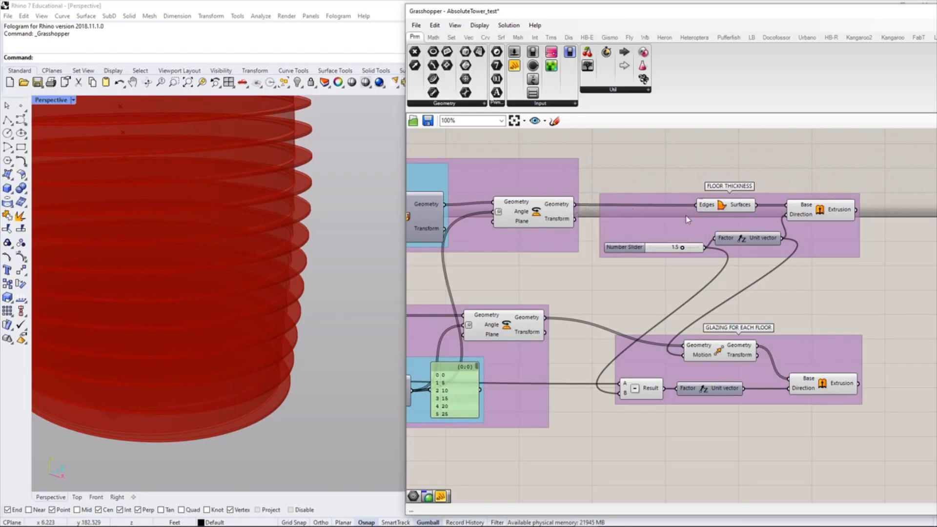
Step: Align the ROTATE FLOOR PLATES group's Rotate component beneath the balcony Rotate, and check which curves each one outputs
{"action": "left_click", "coordinate": [519, 316]}
{"action": "left_click", "coordinate": [531, 213]}
{"action": "left_click", "coordinate": [597, 291]}
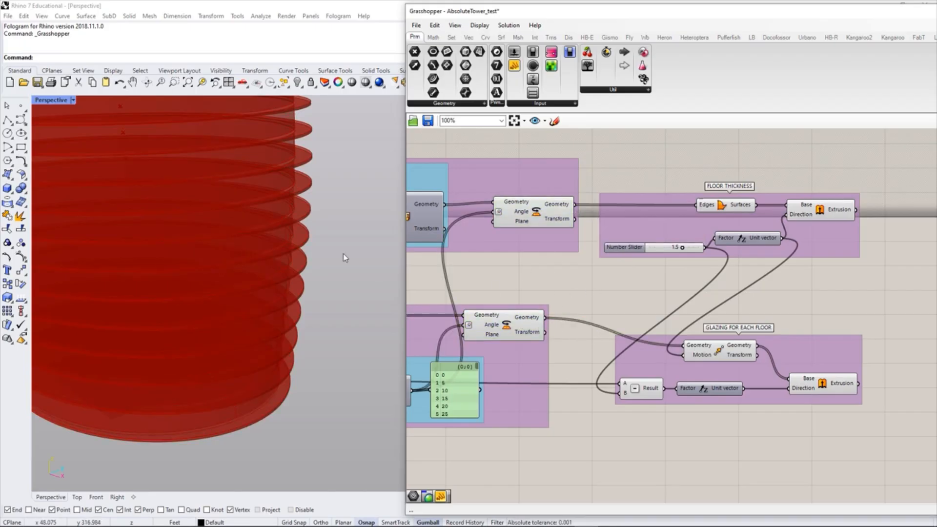
{"action": "left_click_drag", "start_coordinate": [512, 328], "coordinate": [539, 334]}
{"action": "left_click", "coordinate": [605, 289]}
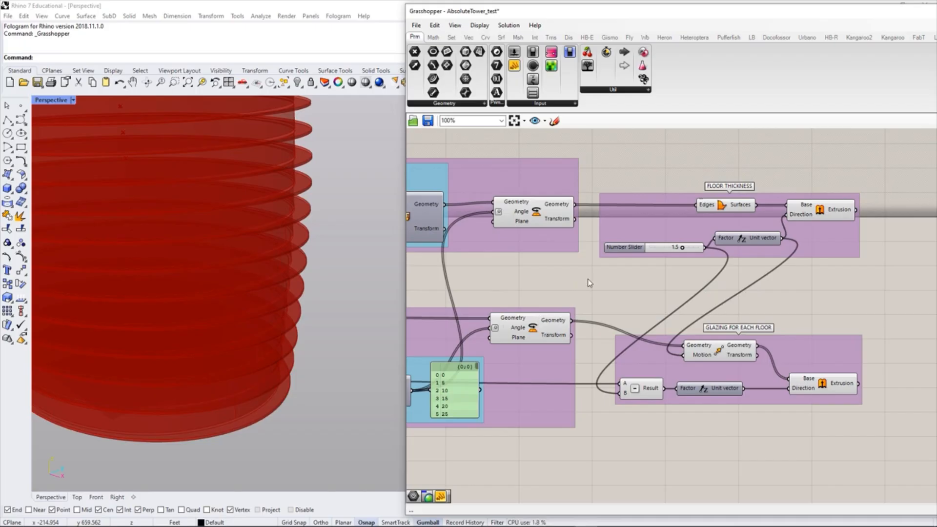
{"action": "left_click", "coordinate": [528, 334]}
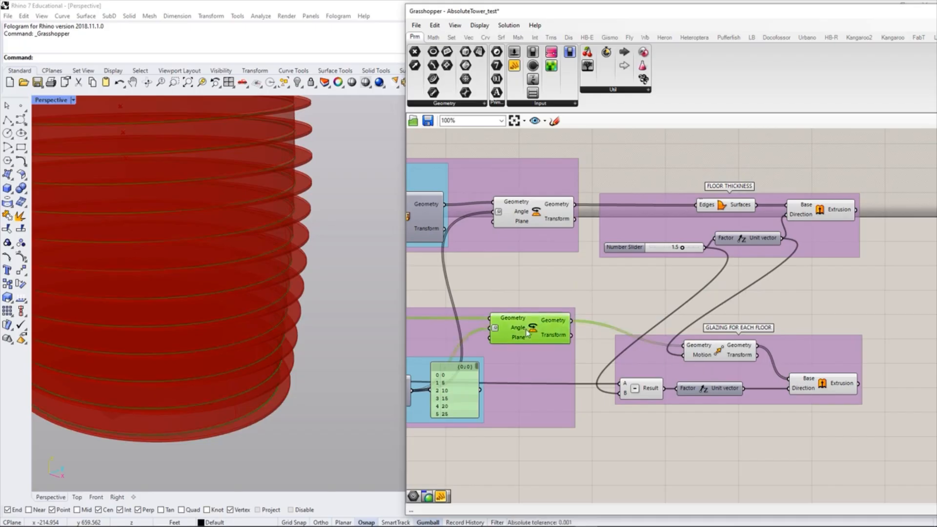
{"action": "left_click", "coordinate": [535, 205]}
{"action": "left_click", "coordinate": [614, 287]}
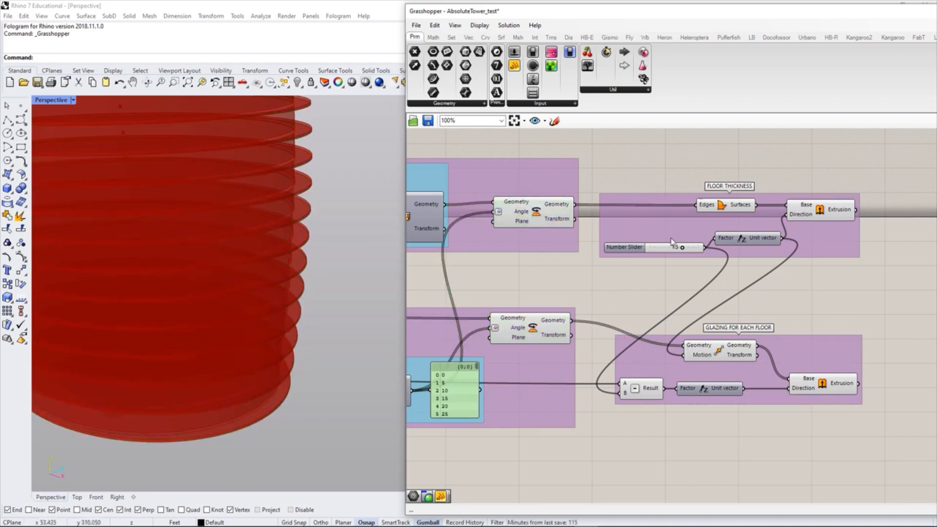
Step: Try to disconnect the floor-plate Rotate's Geometry output from Move's Geometry input in the GLAZING FOR EACH FLOOR group
{"action": "right_click", "coordinate": [688, 346]}
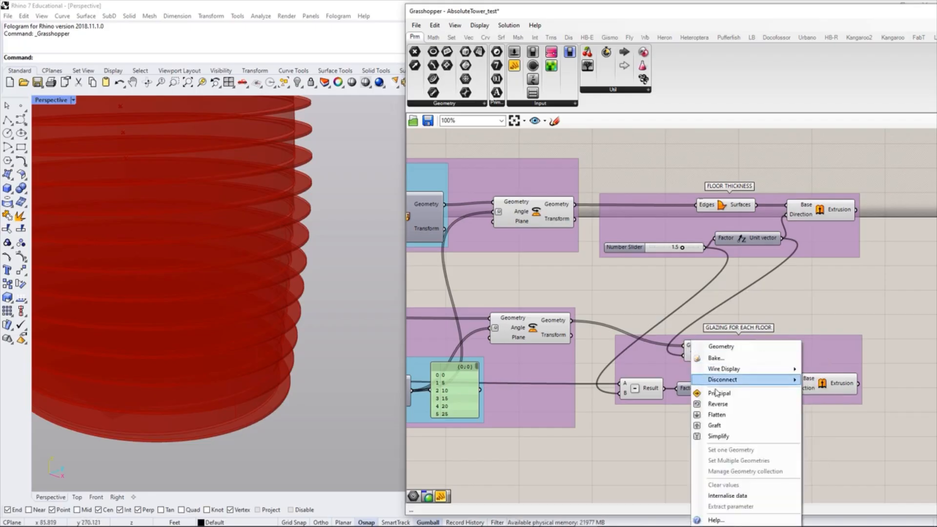
{"action": "mouse_move", "coordinate": [738, 380]}
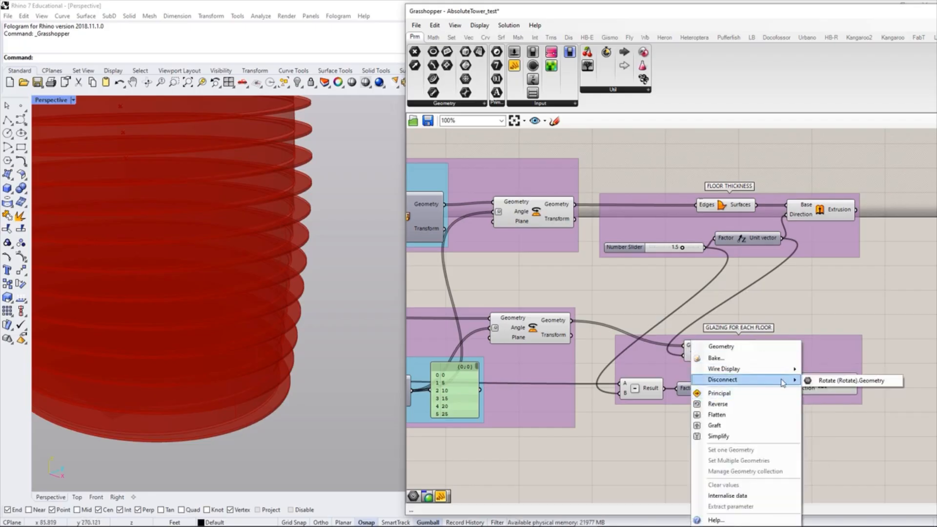
{"action": "left_click", "coordinate": [827, 381]}
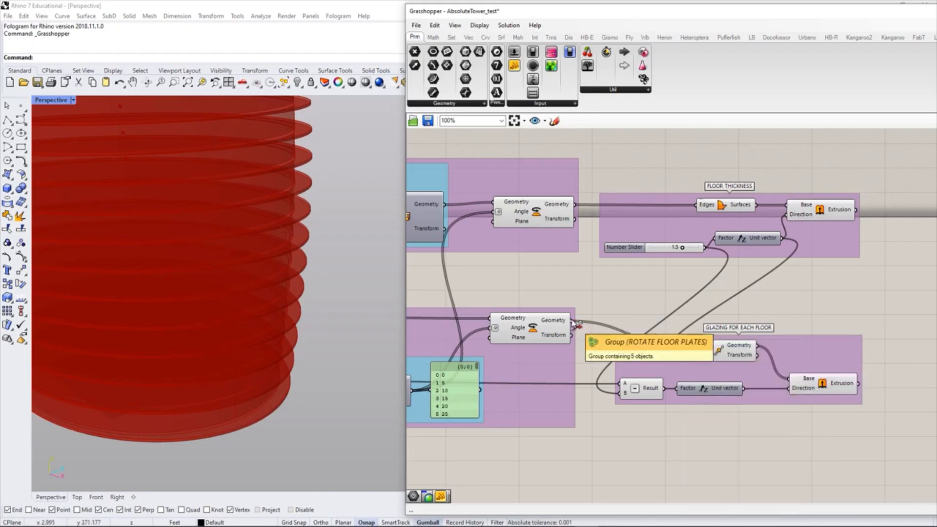
Step: Disconnect the floor-plate Rotate from Move's Geometry input and the balcony Rotate from the Edges input in the FLOOR THICKNESS group
{"action": "left_click_drag", "start_coordinate": [572, 321], "coordinate": [684, 345], "text": "ctrl"}
{"action": "left_click_drag", "start_coordinate": [574, 204], "coordinate": [696, 205], "text": "ctrl"}
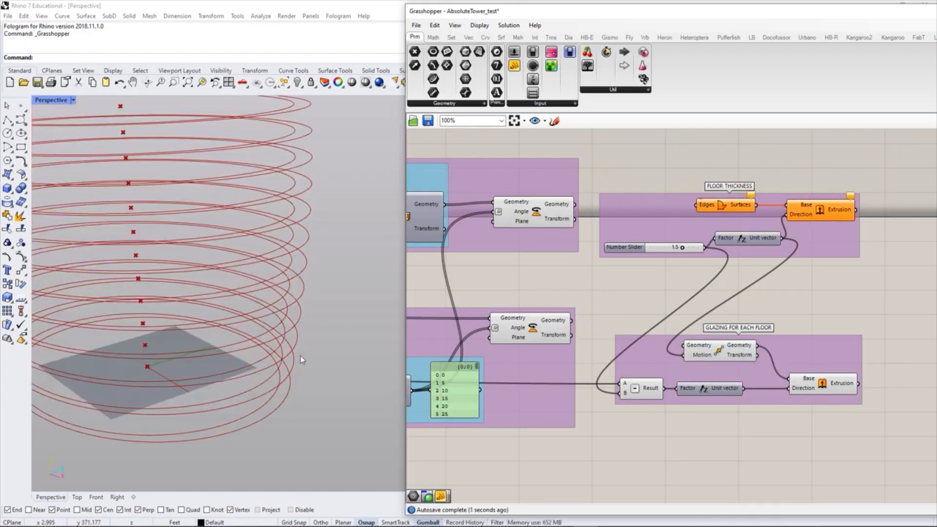
{"action": "scroll", "coordinate": [307, 364], "scroll_direction": "down", "scroll_amount": 10}
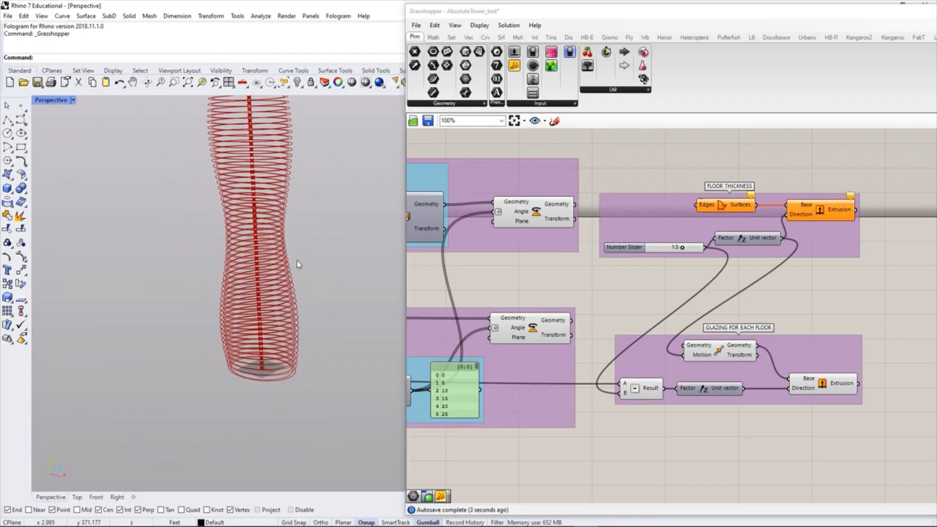
{"action": "scroll", "coordinate": [259, 372], "scroll_direction": "down", "scroll_amount": 3}
{"action": "scroll", "coordinate": [269, 357], "scroll_direction": "up", "scroll_amount": 10}
{"action": "right_click_drag", "start_coordinate": [266, 357], "coordinate": [282, 361]}
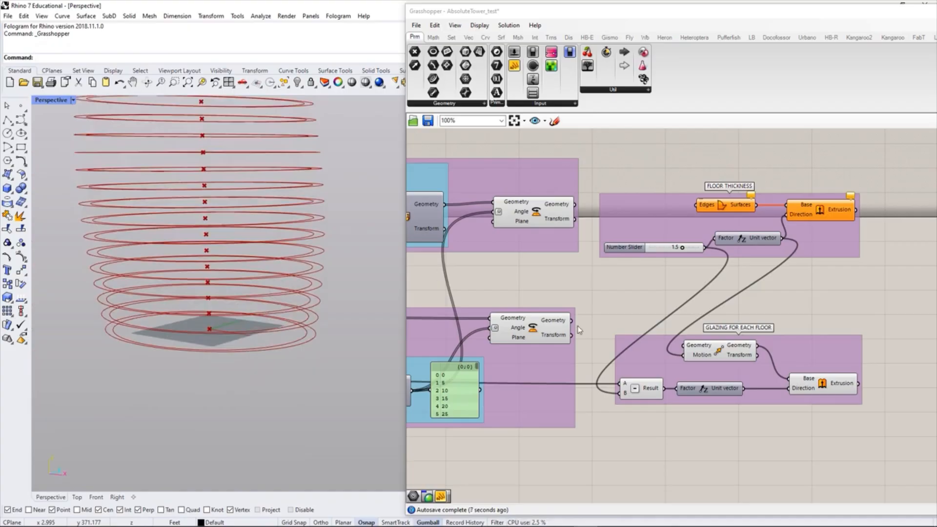
Step: Move the FLOOR THICKNESS and GLAZING FOR EACH FLOOR groups farther from the Rotate groups to open up space between them
{"action": "left_click_drag", "start_coordinate": [659, 198], "coordinate": [742, 191]}
{"action": "left_click", "coordinate": [628, 347]}
{"action": "left_click_drag", "start_coordinate": [627, 341], "coordinate": [701, 344]}
{"action": "left_click", "coordinate": [589, 285]}
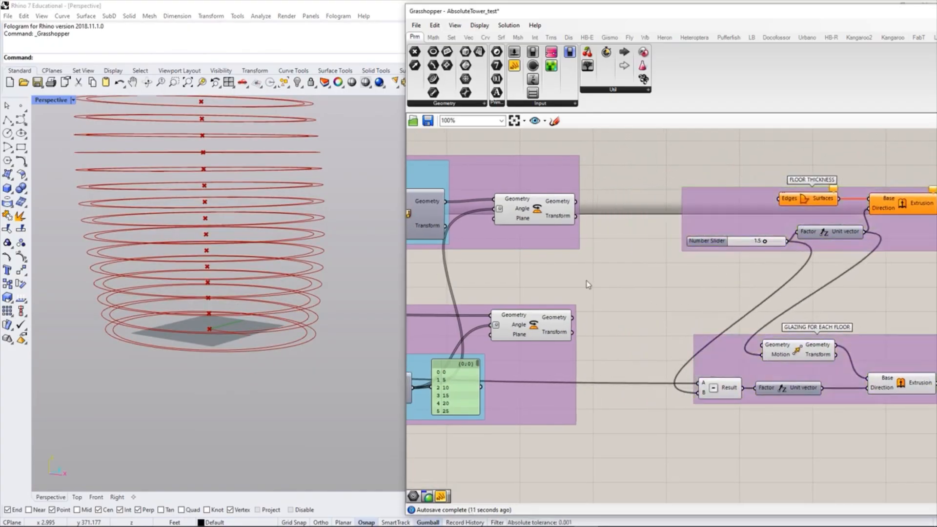
Step: Compare the curves output by the floor-plate Rotate and the balcony Rotate near the tower's base
{"action": "right_click_drag", "start_coordinate": [590, 320], "coordinate": [680, 350]}
{"action": "scroll", "coordinate": [681, 349], "scroll_direction": "up", "scroll_amount": 2}
{"action": "left_click", "coordinate": [604, 355]}
{"action": "right_click_drag", "start_coordinate": [215, 319], "coordinate": [222, 314]}
{"action": "scroll", "coordinate": [222, 314], "scroll_direction": "up", "scroll_amount": 5}
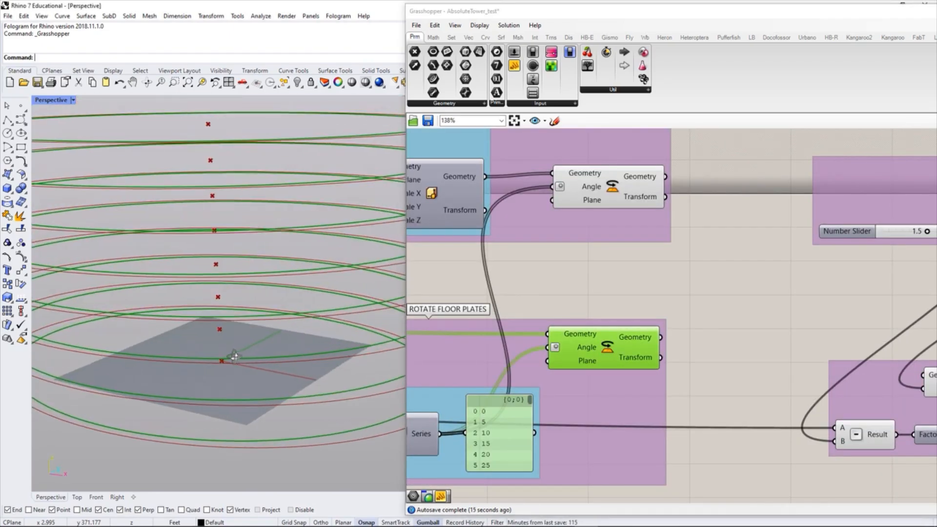
{"action": "left_click", "coordinate": [649, 264]}
{"action": "left_click", "coordinate": [611, 194]}
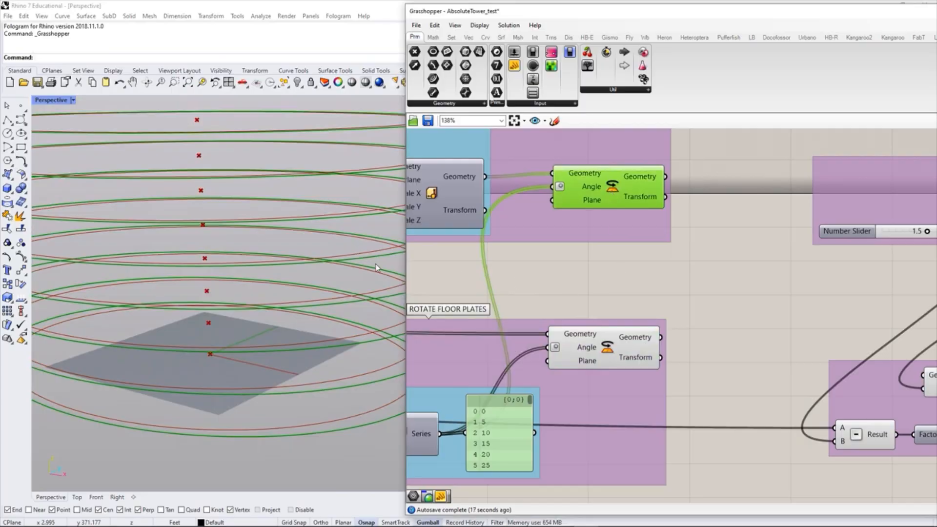
{"action": "left_click", "coordinate": [605, 217]}
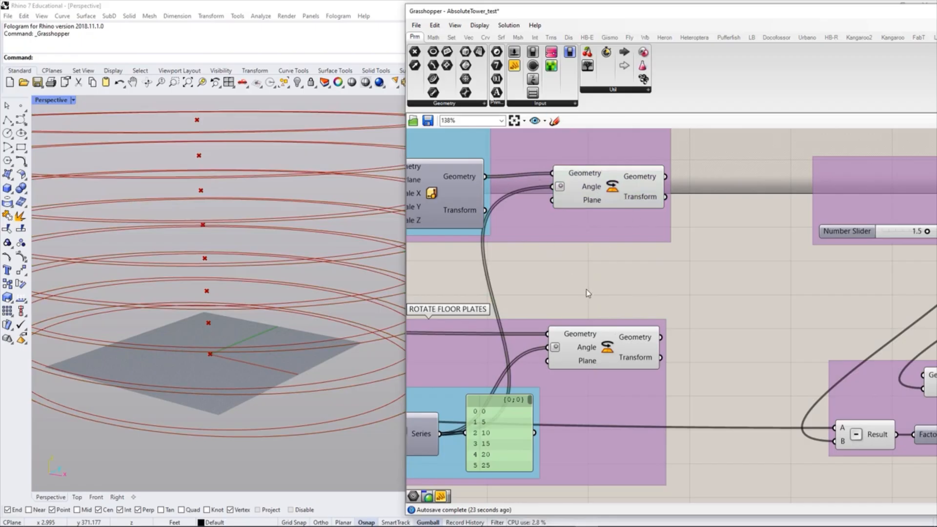
Step: Turn off the preview of the Rotate component in the ROTATE BALCONIES group
{"action": "left_click", "coordinate": [613, 189]}
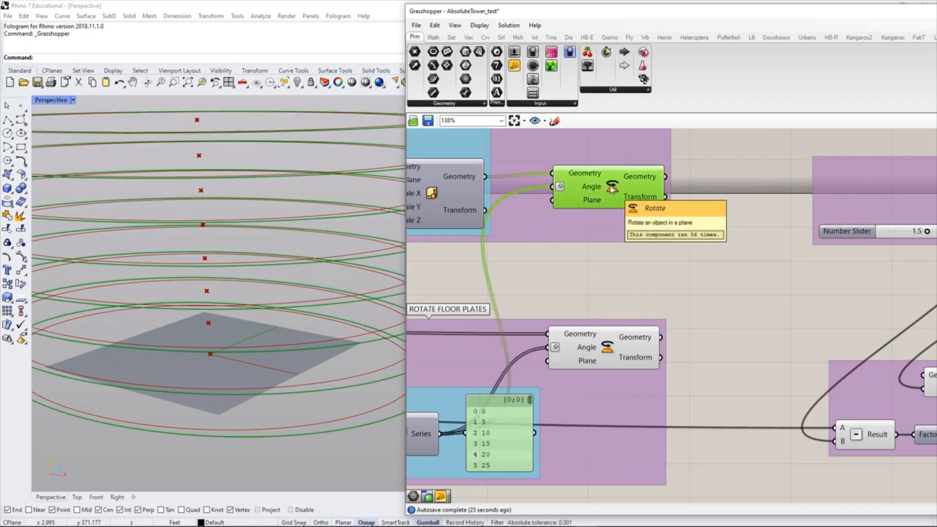
{"action": "right_click", "coordinate": [612, 188]}
{"action": "left_click", "coordinate": [636, 203]}
{"action": "left_click", "coordinate": [611, 187]}
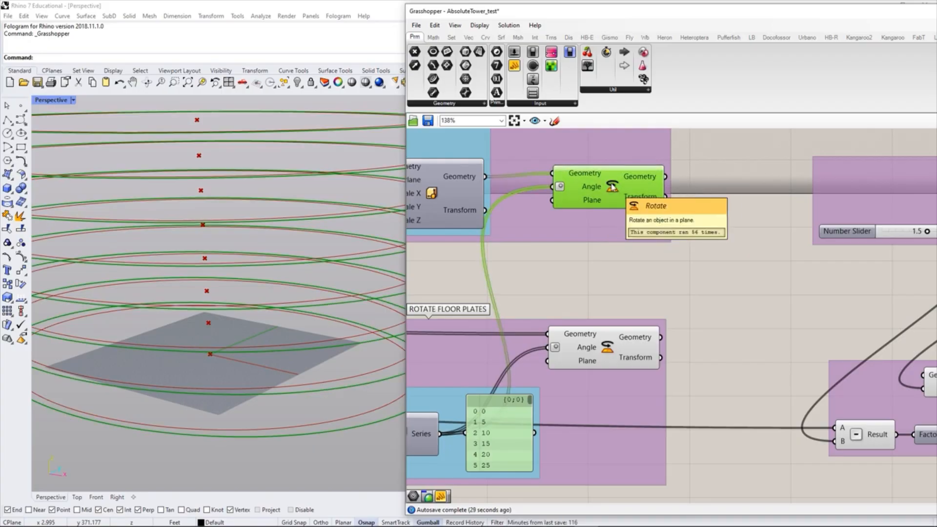
{"action": "left_click", "coordinate": [645, 248]}
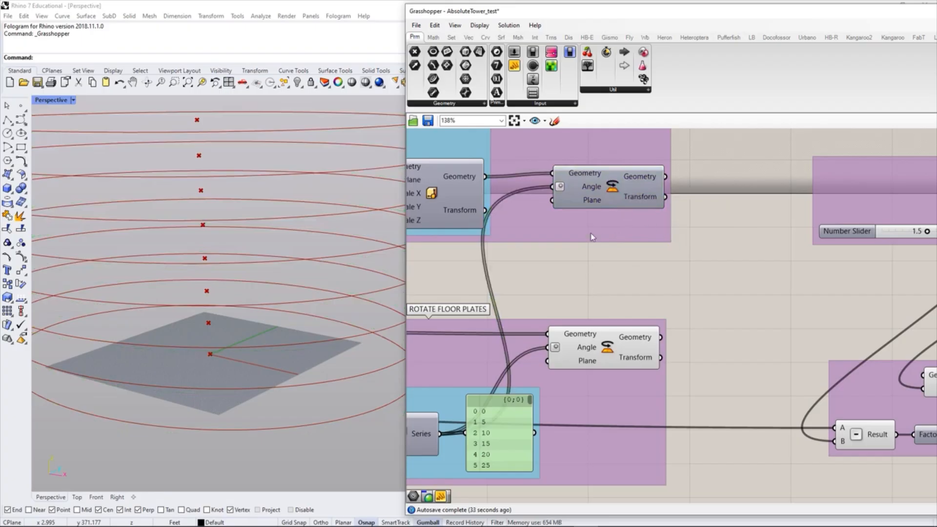
Step: Examine the centroid points of the floor curves produced by the Area component in the Non-Uniform Scaling group
{"action": "right_click_drag", "start_coordinate": [215, 292], "coordinate": [213, 272]}
{"action": "right_click_drag", "start_coordinate": [558, 292], "coordinate": [774, 274]}
{"action": "scroll", "coordinate": [748, 341], "scroll_direction": "down", "scroll_amount": 3}
{"action": "right_click_drag", "start_coordinate": [718, 311], "coordinate": [759, 328]}
{"action": "left_click", "coordinate": [618, 225]}
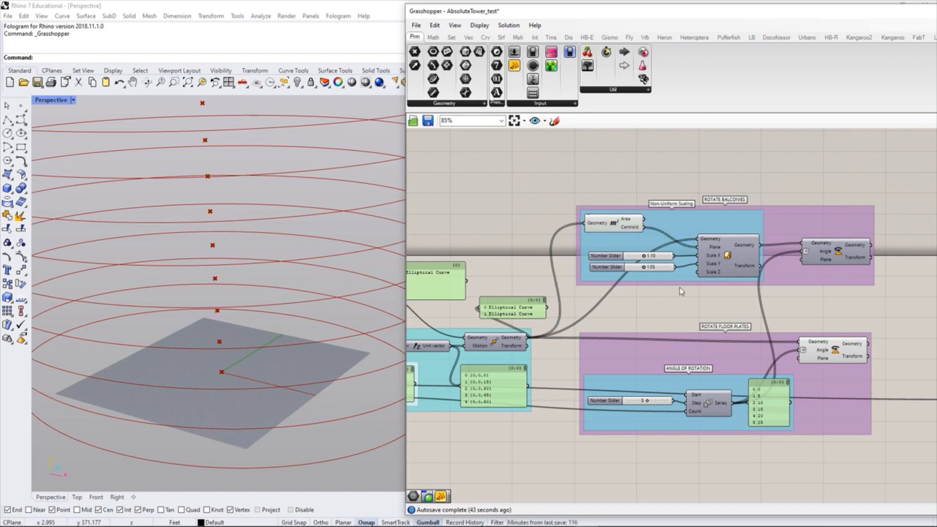
{"action": "right_click_drag", "start_coordinate": [270, 298], "coordinate": [244, 289]}
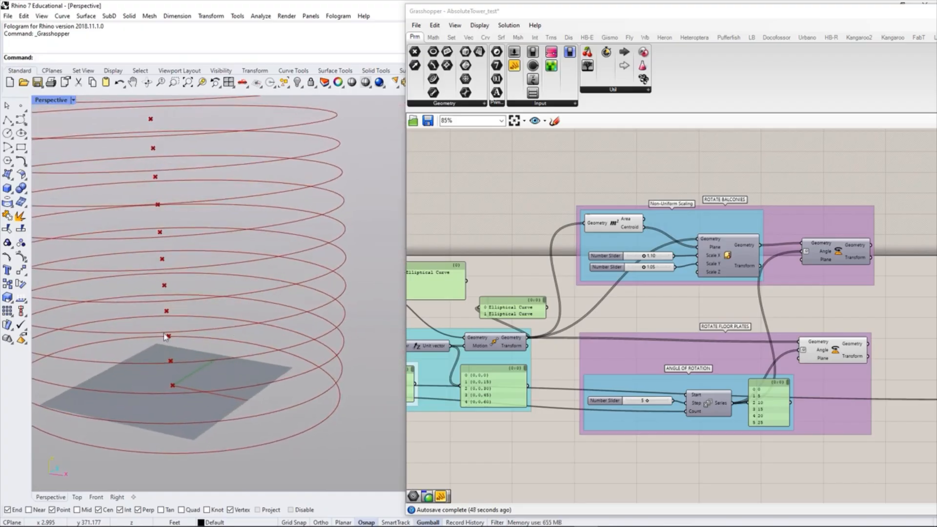
{"action": "left_click", "coordinate": [599, 224]}
{"action": "left_click", "coordinate": [684, 183]}
Step: Add a Point List component above the Non-Uniform Scaling group and feed Area's Centroid output into its Points input
{"action": "right_click_drag", "start_coordinate": [607, 194], "coordinate": [541, 211]}
{"action": "scroll", "coordinate": [541, 211], "scroll_direction": "up", "scroll_amount": 1}
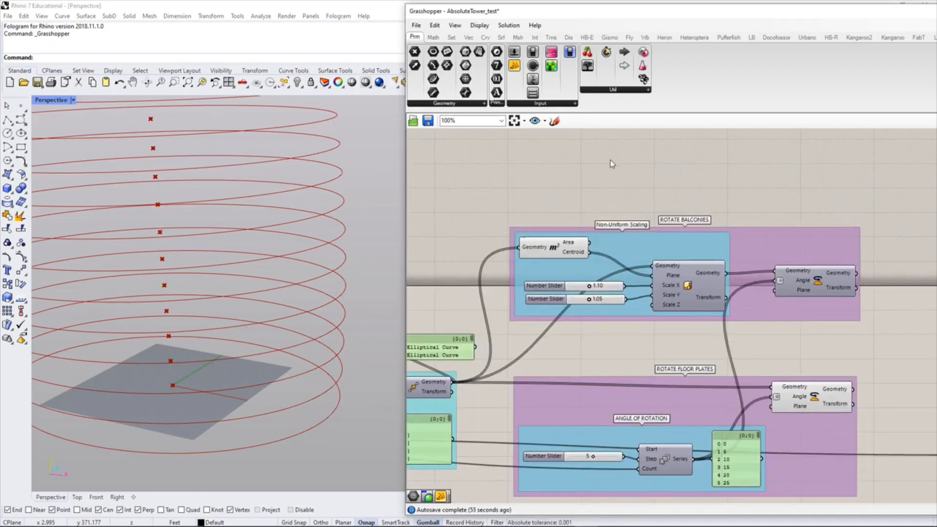
{"action": "scroll", "coordinate": [550, 200], "scroll_direction": "up", "scroll_amount": 1}
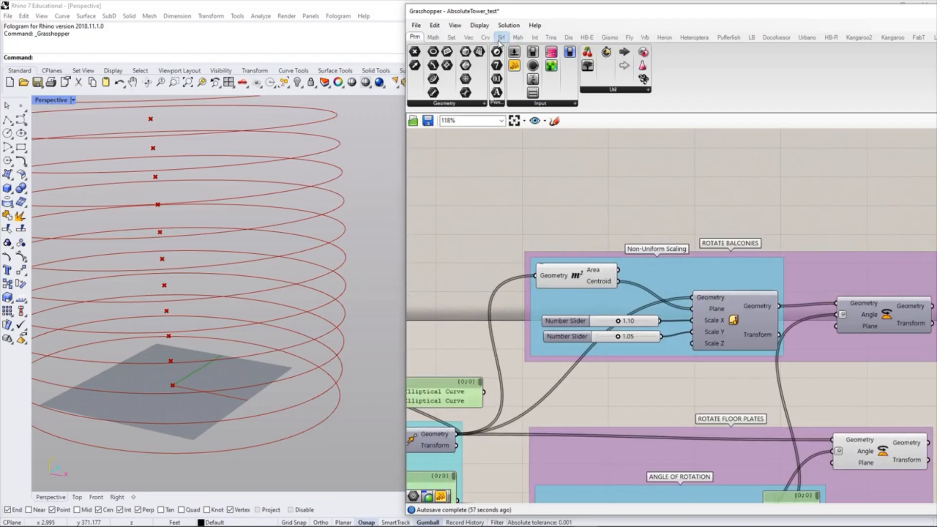
{"action": "left_click", "coordinate": [570, 39]}
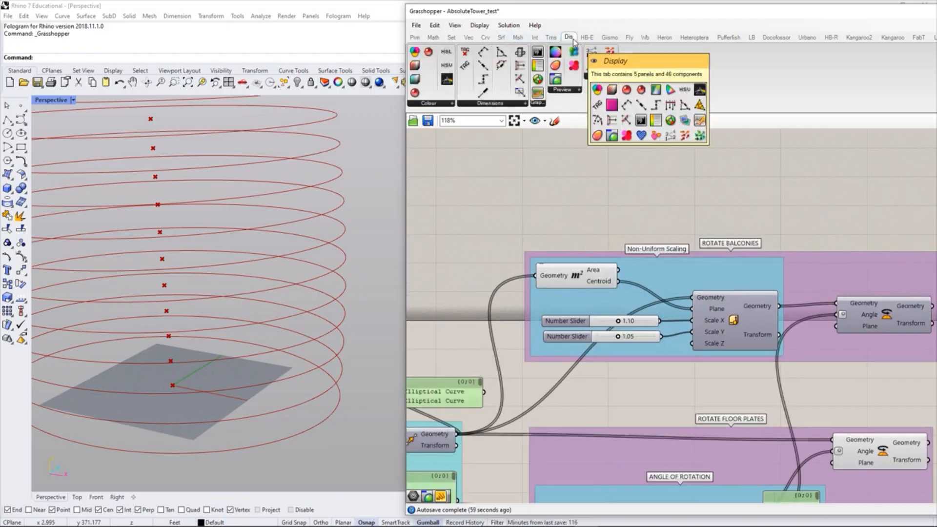
{"action": "left_click", "coordinate": [606, 77]}
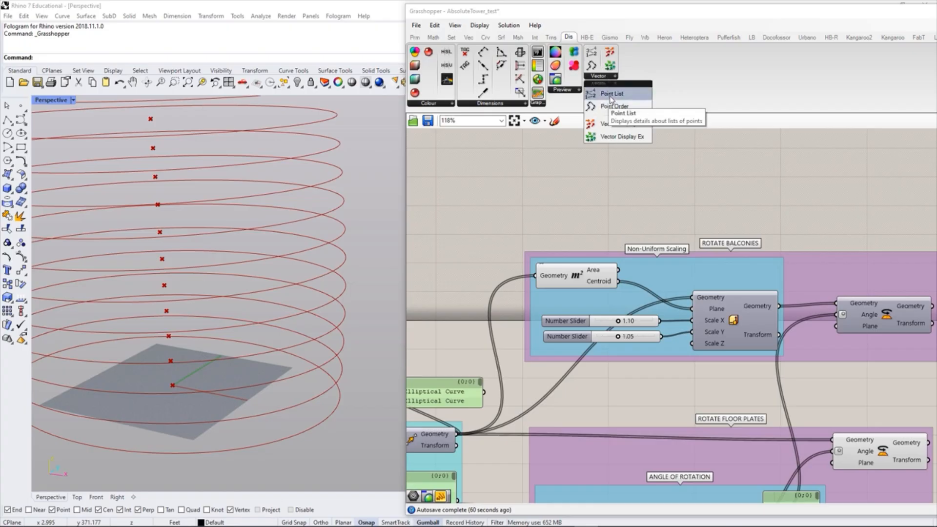
{"action": "left_click", "coordinate": [611, 94]}
{"action": "left_click", "coordinate": [654, 213]}
{"action": "scroll", "coordinate": [593, 265], "scroll_direction": "up", "scroll_amount": 2}
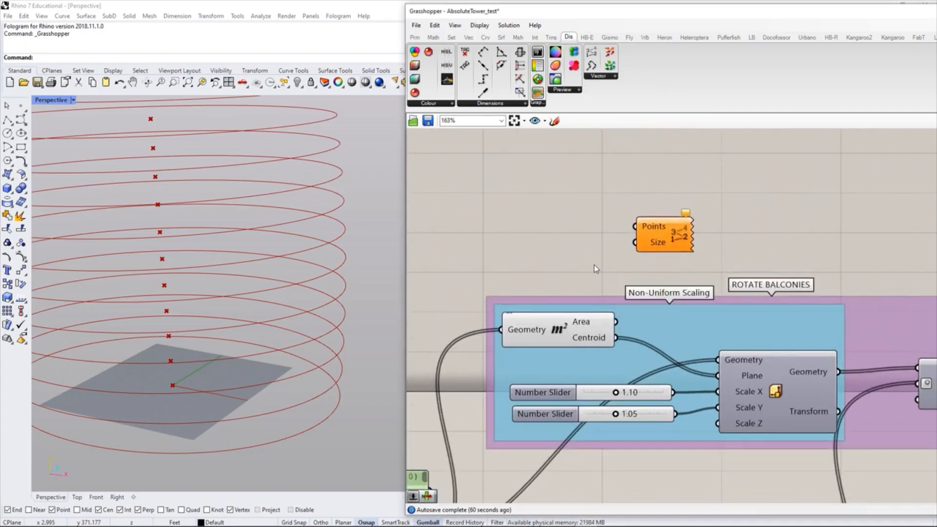
{"action": "left_click_drag", "start_coordinate": [651, 229], "coordinate": [662, 217]}
{"action": "left_click", "coordinate": [602, 235]}
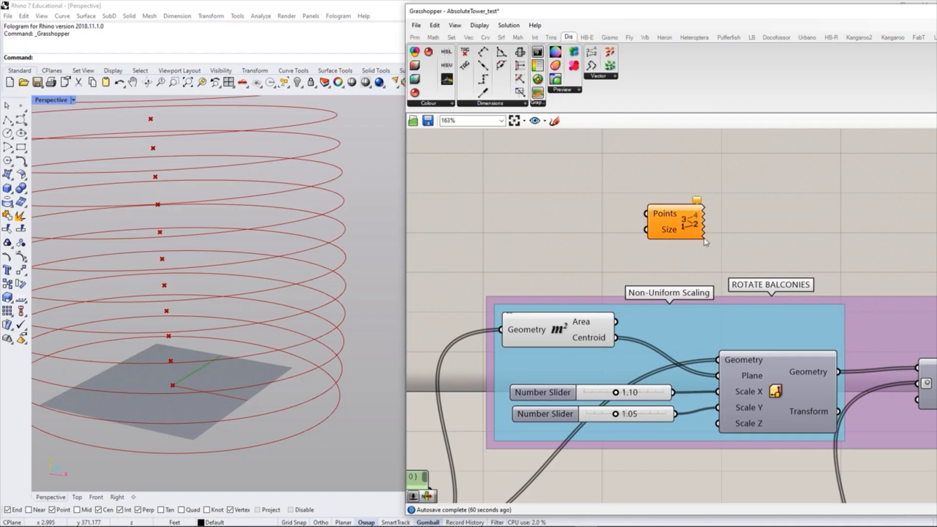
{"action": "left_click_drag", "start_coordinate": [617, 338], "coordinate": [685, 226]}
{"action": "left_click", "coordinate": [717, 249]}
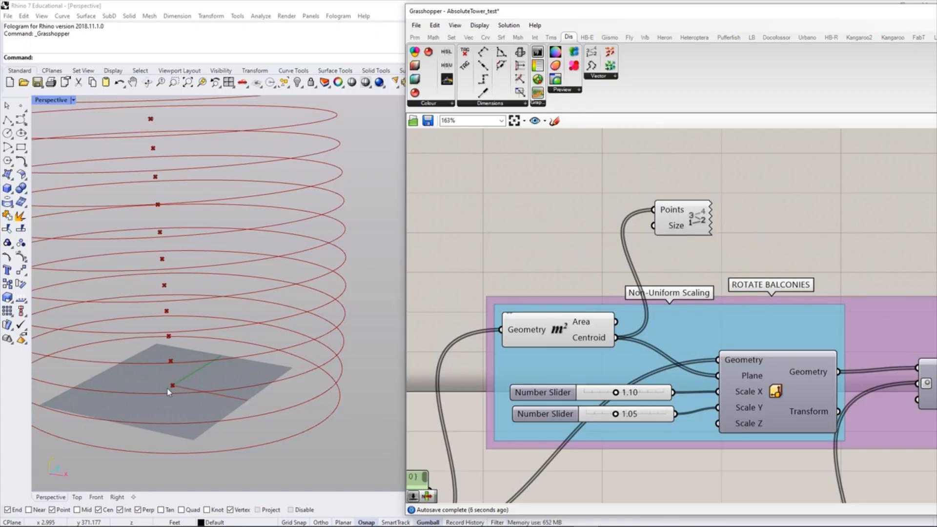
Step: Create a number slider with a maximum of 5, connect it to Point List's Size input and set it to 5.0
{"action": "double_click", "coordinate": [567, 226]}
{"action": "type", "text": "1<1<5"}
{"action": "key", "text": "Return"}
{"action": "left_click_drag", "start_coordinate": [606, 235], "coordinate": [654, 225]}
{"action": "left_click", "coordinate": [592, 200]}
{"action": "left_click_drag", "start_coordinate": [545, 240], "coordinate": [609, 240]}
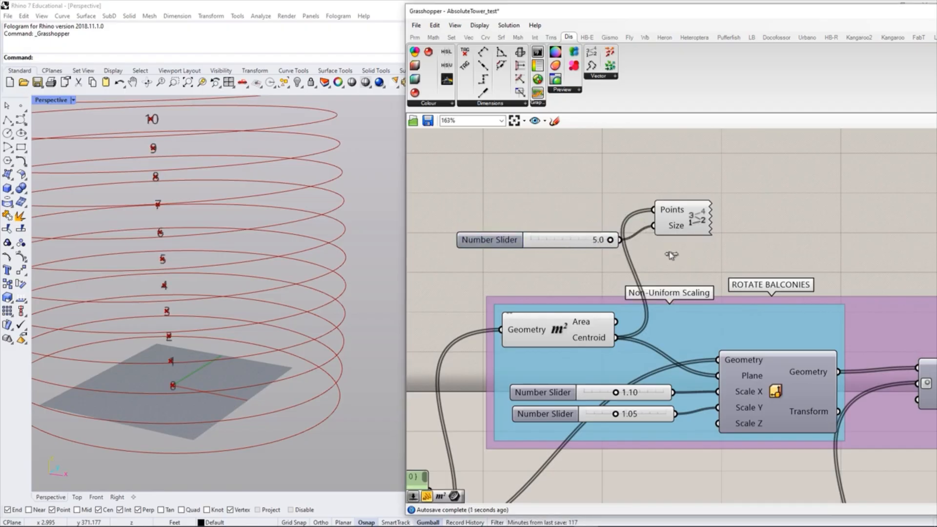
Step: Raise the Size slider's maximum to 10 and set its value to 10.0
{"action": "scroll", "coordinate": [265, 272], "scroll_direction": "down", "scroll_amount": 5}
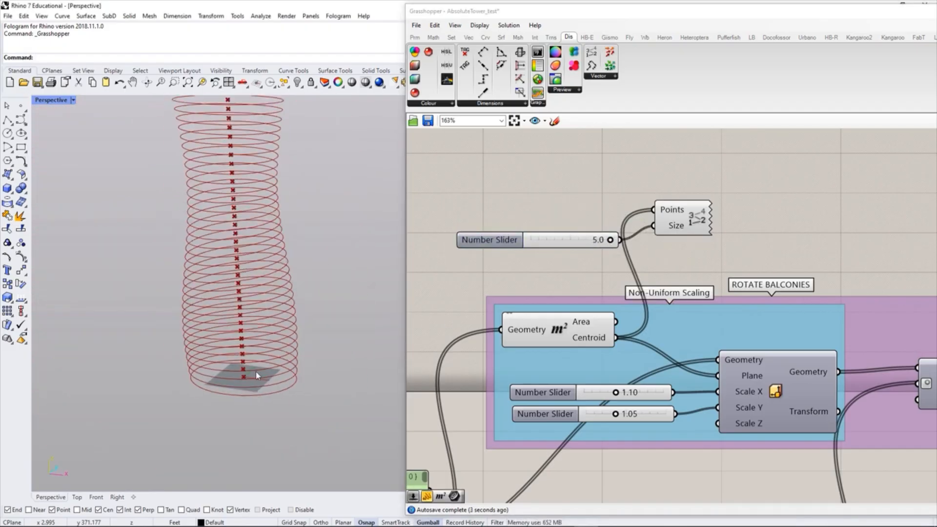
{"action": "scroll", "coordinate": [249, 379], "scroll_direction": "up", "scroll_amount": 8}
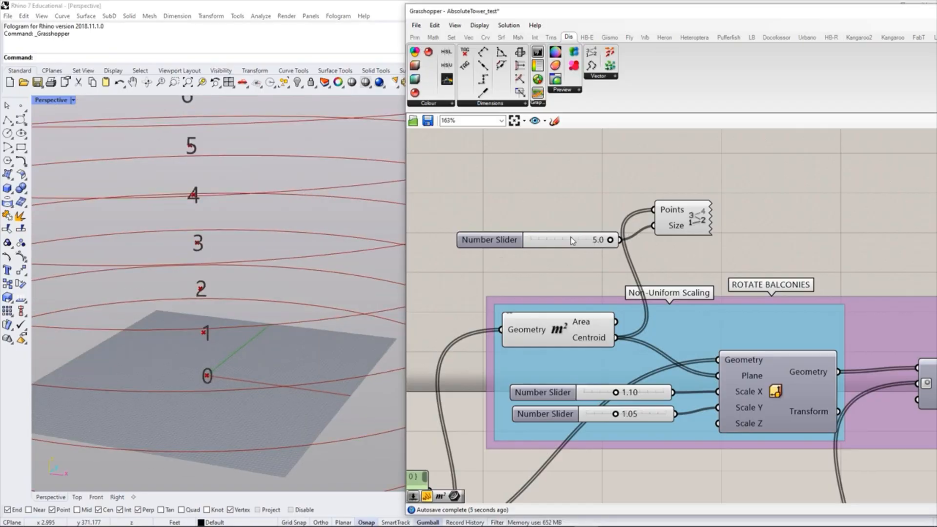
{"action": "right_click", "coordinate": [570, 236]}
{"action": "mouse_move", "coordinate": [628, 303]}
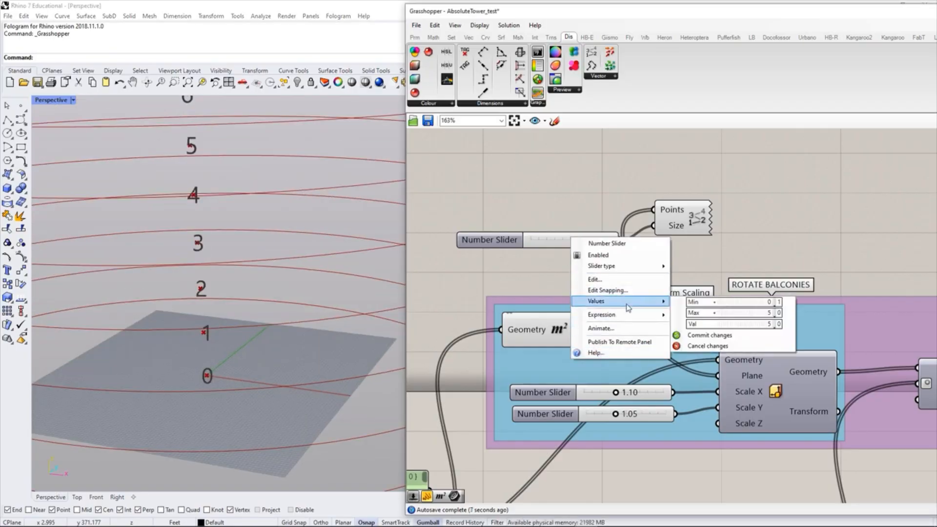
{"action": "left_click", "coordinate": [540, 281]}
{"action": "right_click", "coordinate": [561, 240]}
{"action": "mouse_move", "coordinate": [594, 308]}
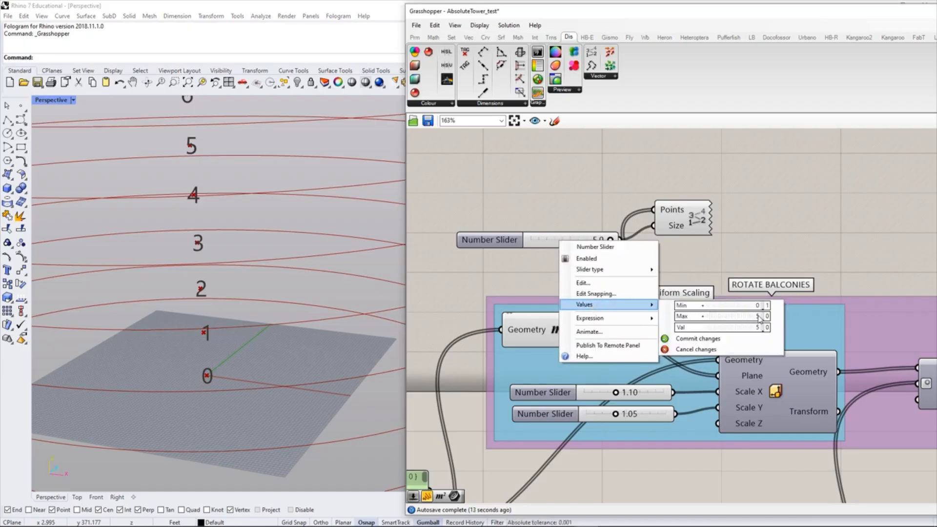
{"action": "left_click_drag", "start_coordinate": [758, 318], "coordinate": [781, 267]}
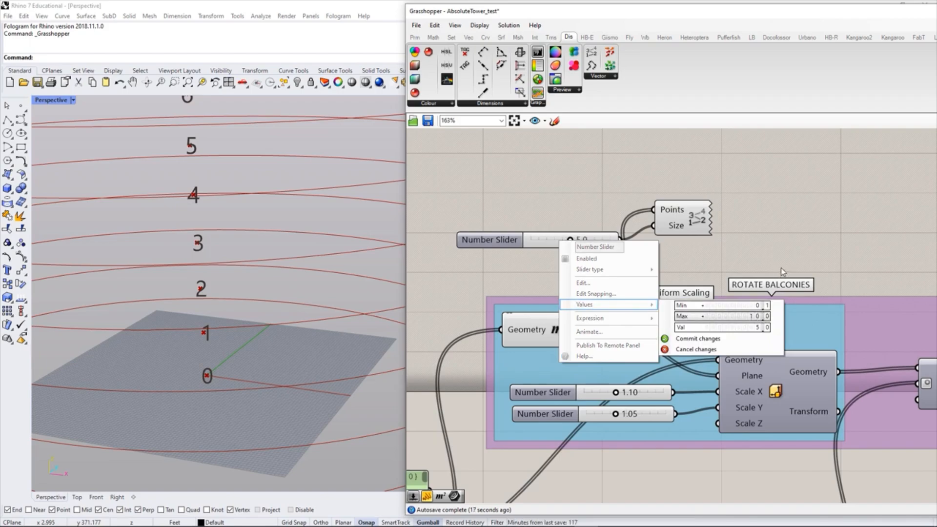
{"action": "double_click", "coordinate": [734, 317]}
{"action": "left_click", "coordinate": [754, 316]}
{"action": "left_click_drag", "start_coordinate": [569, 242], "coordinate": [610, 241]}
Step: Examine the centroid numbering along the tower and the floor-plate curve belonging to each index
{"action": "left_click", "coordinate": [219, 285]}
{"action": "scroll", "coordinate": [219, 284], "scroll_direction": "down", "scroll_amount": 5}
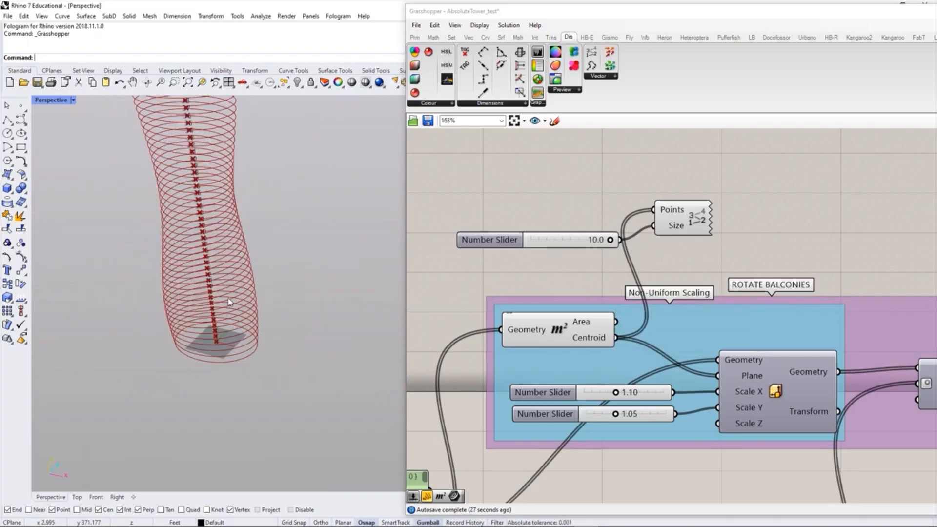
{"action": "right_click_drag", "start_coordinate": [260, 222], "coordinate": [268, 194]}
{"action": "scroll", "coordinate": [243, 301], "scroll_direction": "up", "scroll_amount": 4}
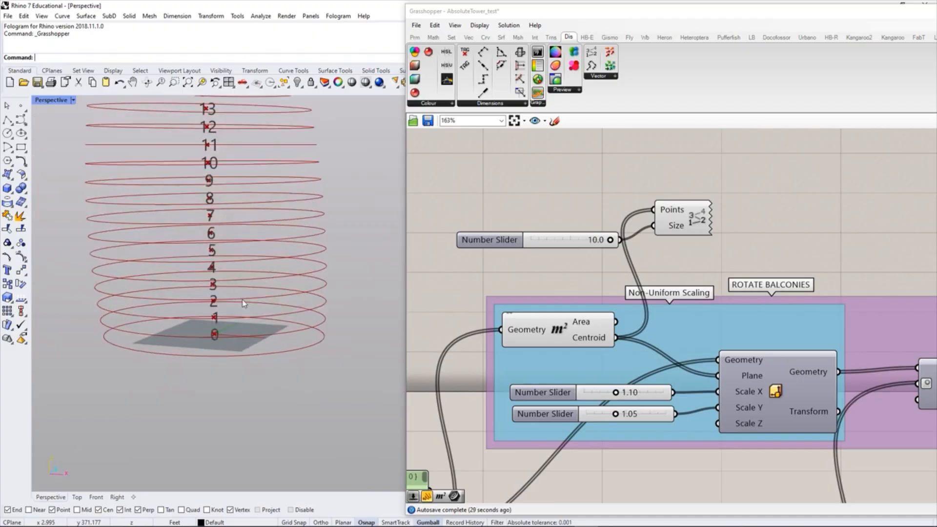
{"action": "scroll", "coordinate": [241, 295], "scroll_direction": "up", "scroll_amount": 4}
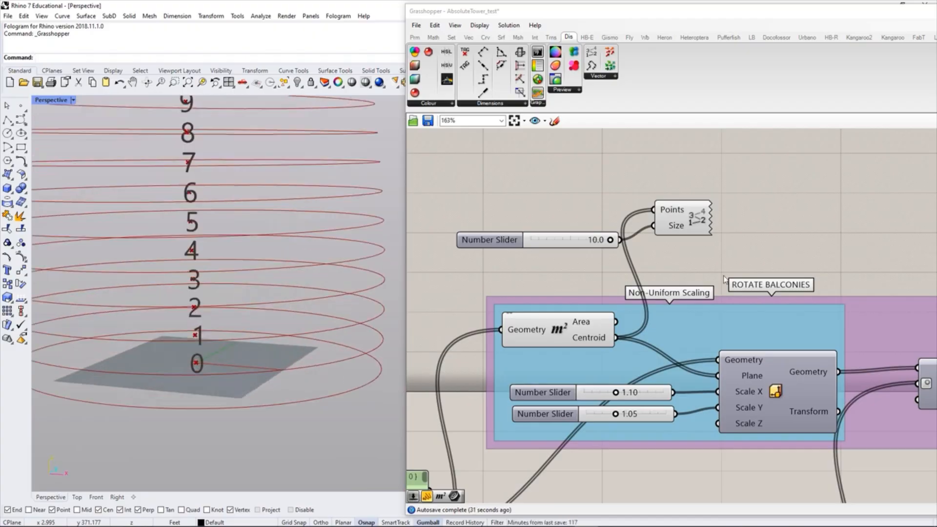
{"action": "scroll", "coordinate": [739, 347], "scroll_direction": "down", "scroll_amount": 3}
{"action": "right_click_drag", "start_coordinate": [739, 348], "coordinate": [580, 281]}
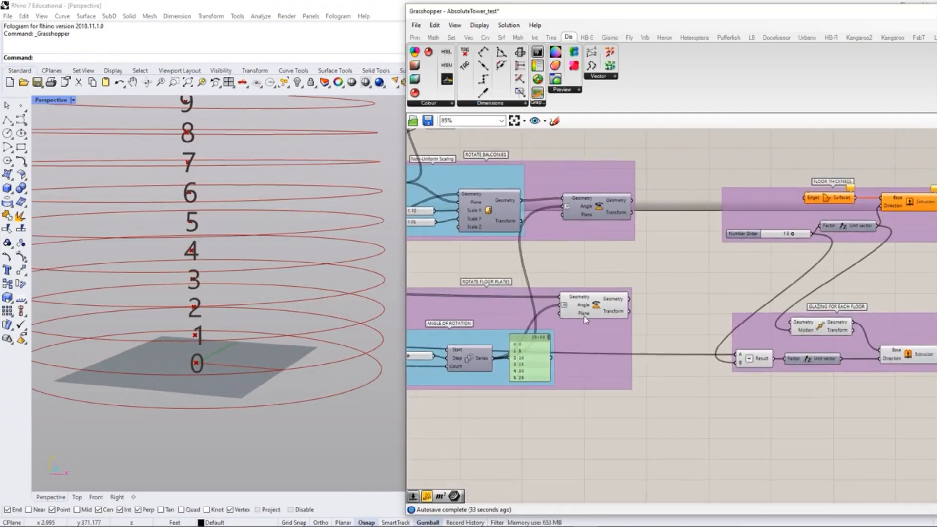
{"action": "left_click", "coordinate": [613, 303]}
{"action": "left_click", "coordinate": [652, 311]}
{"action": "right_click_drag", "start_coordinate": [240, 241], "coordinate": [241, 224]}
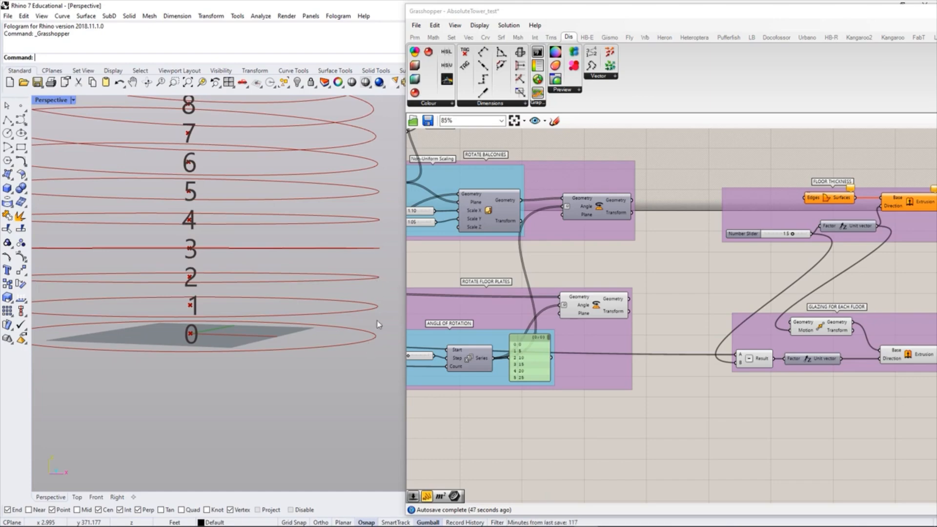
{"action": "right_click_drag", "start_coordinate": [742, 381], "coordinate": [592, 382]}
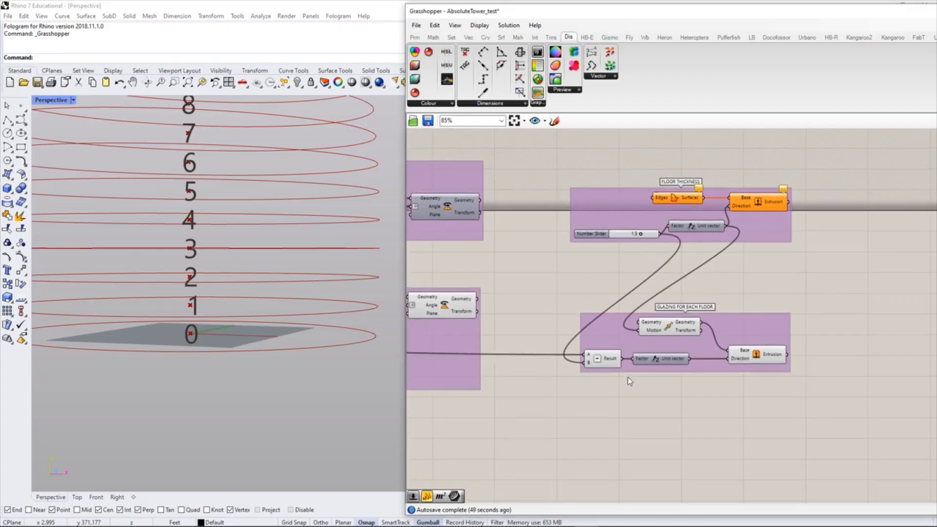
{"action": "right_click_drag", "start_coordinate": [565, 310], "coordinate": [711, 345]}
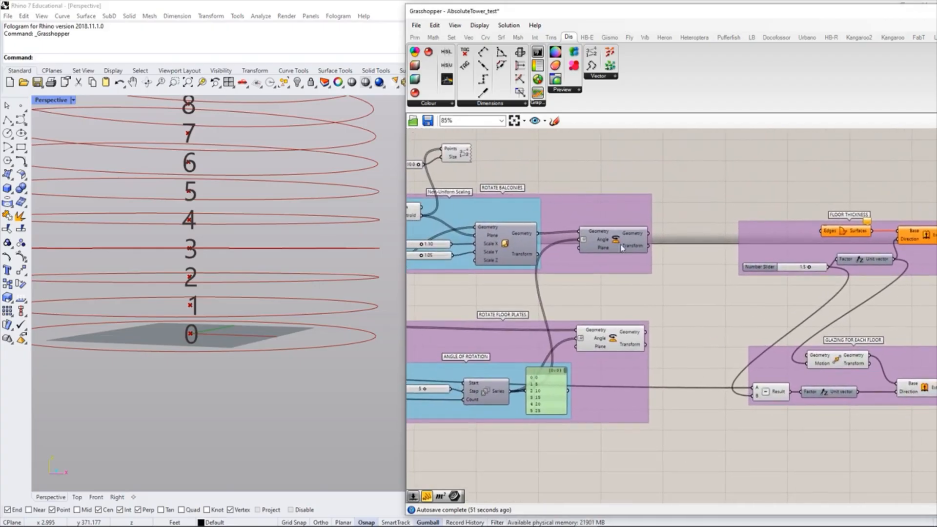
{"action": "left_click", "coordinate": [452, 38]}
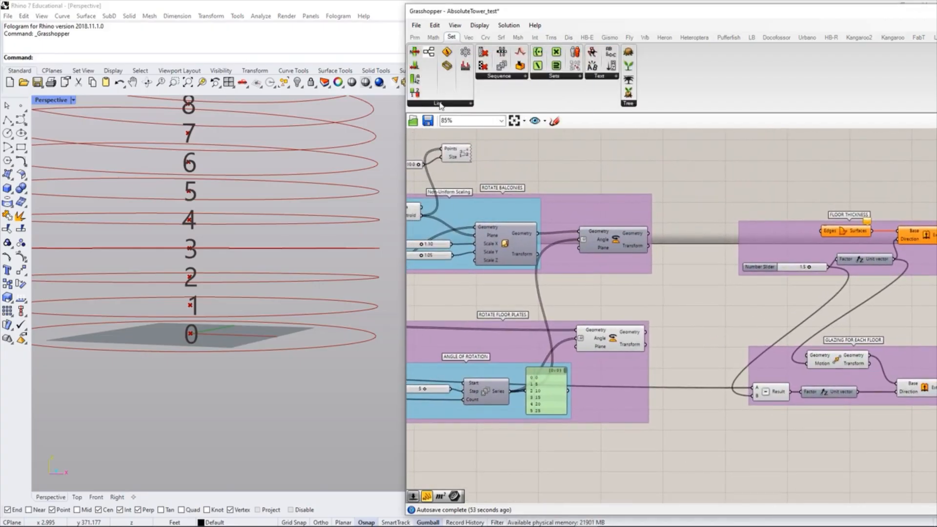
{"action": "left_click", "coordinate": [440, 105]}
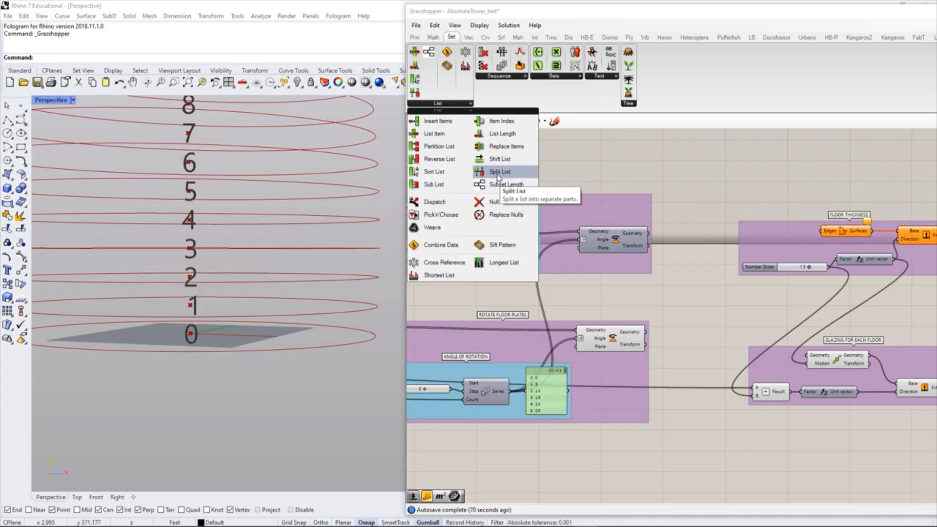
Step: Add a panel beside Rotate Floor Plates, feed it the rotation's Geometry output, and enlarge it to list more curves
{"action": "scroll", "coordinate": [683, 307], "scroll_direction": "up", "scroll_amount": 3}
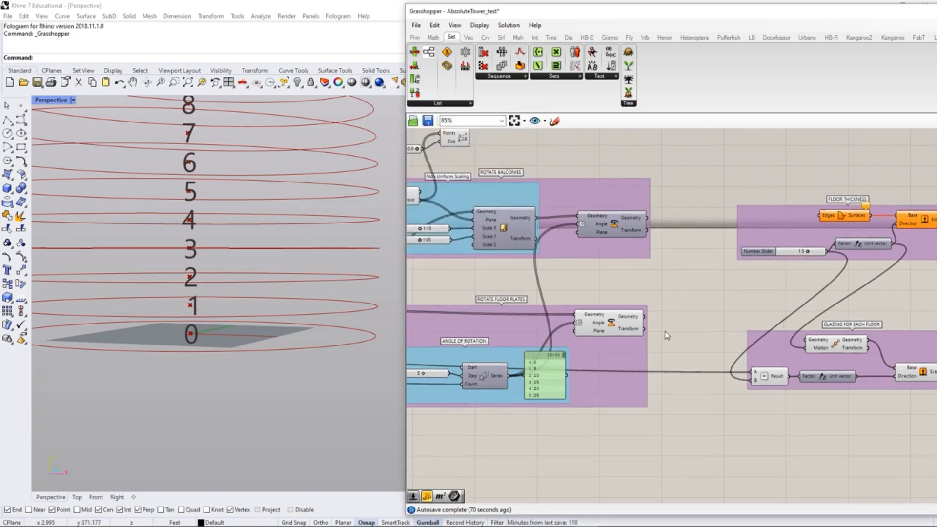
{"action": "double_click", "coordinate": [700, 315]}
{"action": "type", "text": "//"}
{"action": "key", "text": "Return"}
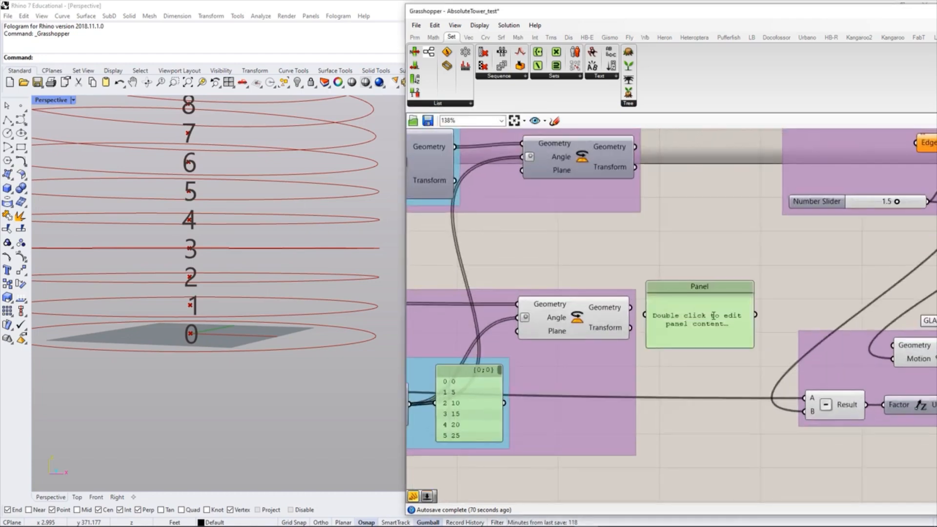
{"action": "left_click_drag", "start_coordinate": [703, 325], "coordinate": [708, 312]}
{"action": "left_click_drag", "start_coordinate": [649, 300], "coordinate": [630, 307]}
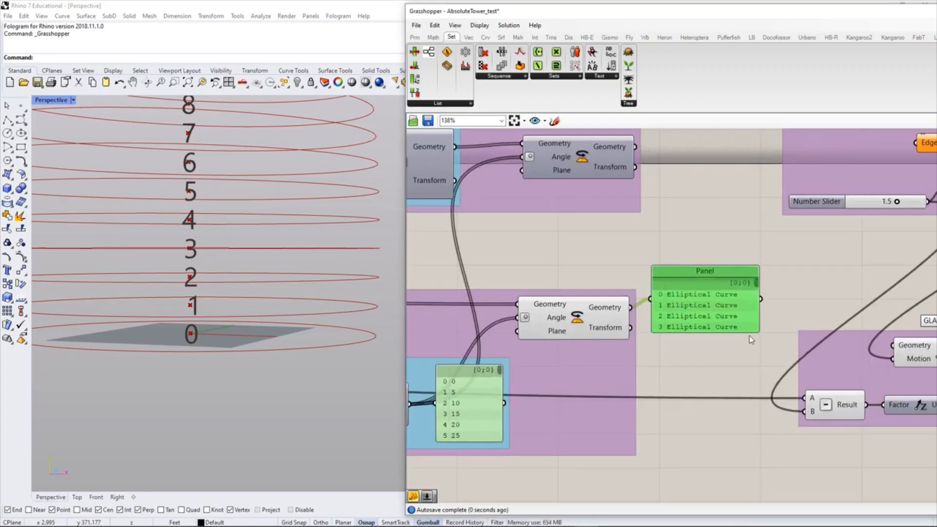
{"action": "left_click_drag", "start_coordinate": [760, 332], "coordinate": [777, 475]}
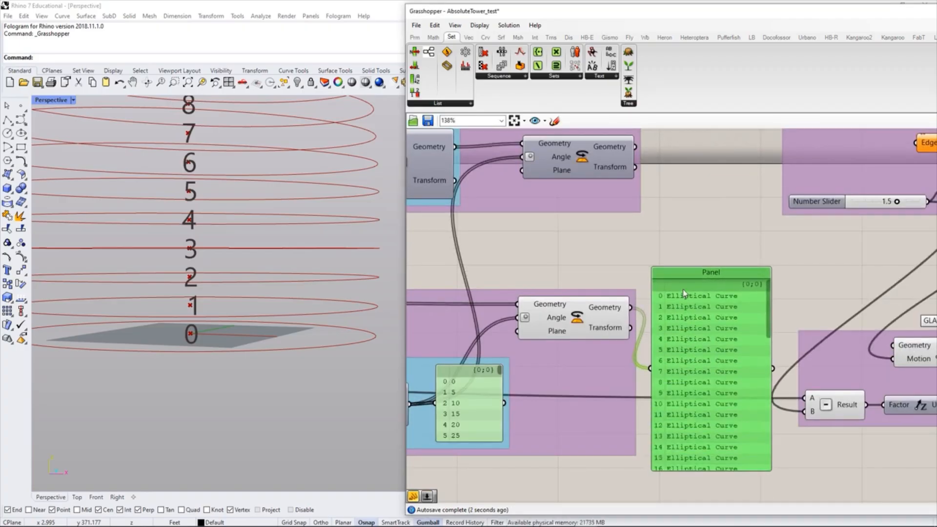
{"action": "left_click_drag", "start_coordinate": [719, 328], "coordinate": [719, 274]}
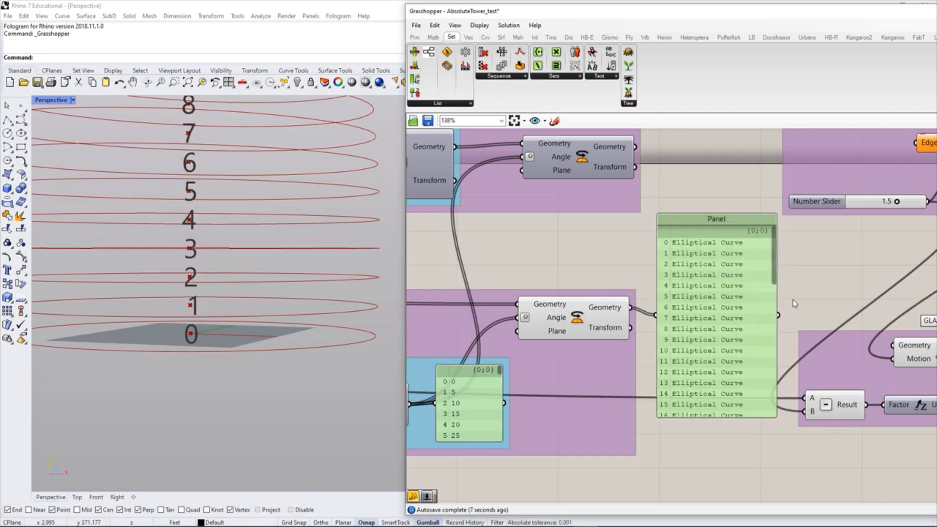
Step: Add a Split List component and feed the rotated floor plates' Geometry output into its List input
{"action": "right_click_drag", "start_coordinate": [735, 252], "coordinate": [706, 258]}
{"action": "left_click", "coordinate": [445, 103]}
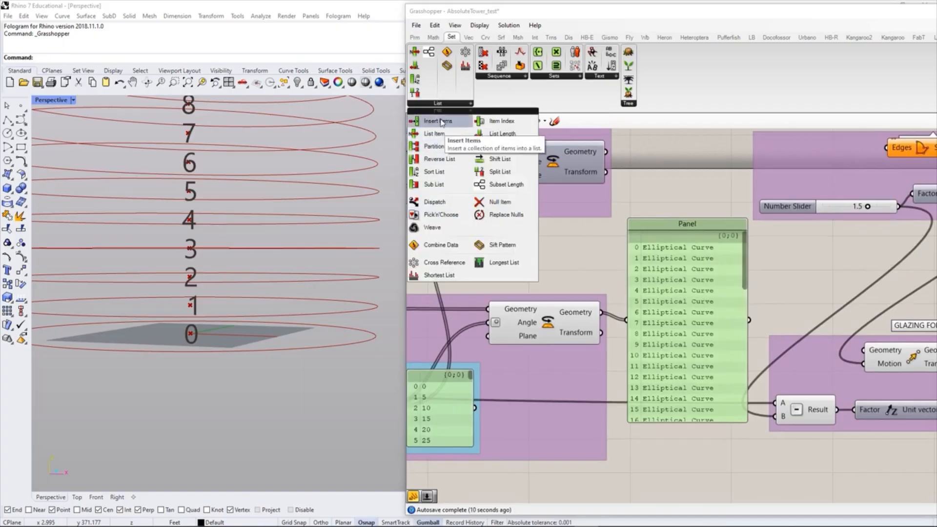
{"action": "left_click", "coordinate": [500, 174]}
{"action": "left_click", "coordinate": [601, 265]}
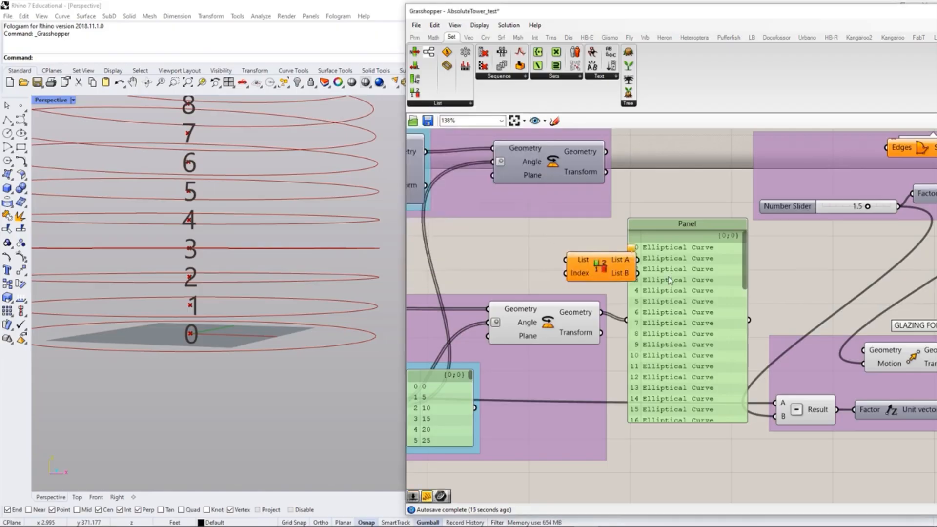
{"action": "left_click_drag", "start_coordinate": [669, 280], "coordinate": [735, 299]}
{"action": "left_click", "coordinate": [652, 321]}
{"action": "right_click_drag", "start_coordinate": [619, 286], "coordinate": [614, 285]}
{"action": "scroll", "coordinate": [613, 286], "scroll_direction": "up", "scroll_amount": 1}
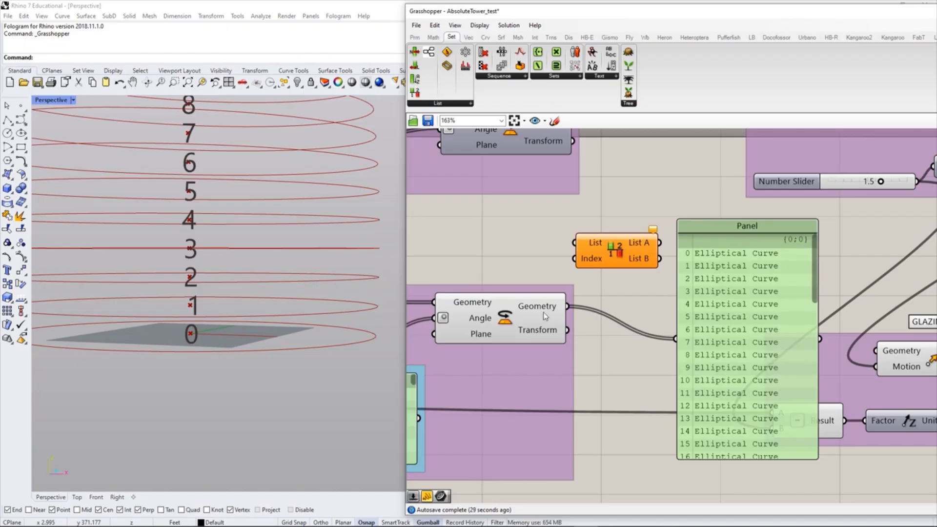
{"action": "left_click_drag", "start_coordinate": [567, 305], "coordinate": [575, 242]}
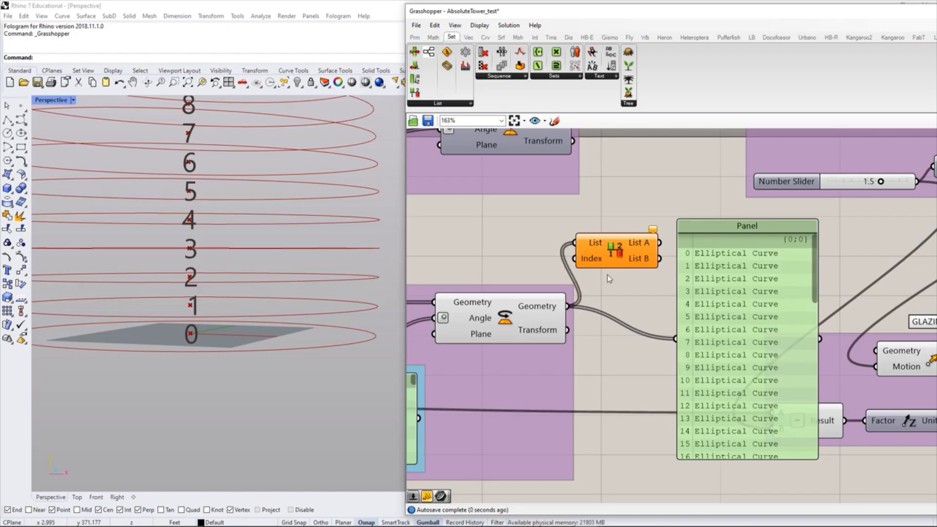
Step: Move the curve panel and the Split List component farther from Rotate Floor Plates to make room between them
{"action": "left_click", "coordinate": [738, 315]}
{"action": "left_click_drag", "start_coordinate": [736, 315], "coordinate": [796, 365]}
{"action": "left_click_drag", "start_coordinate": [622, 254], "coordinate": [681, 264]}
{"action": "left_click", "coordinate": [660, 301]}
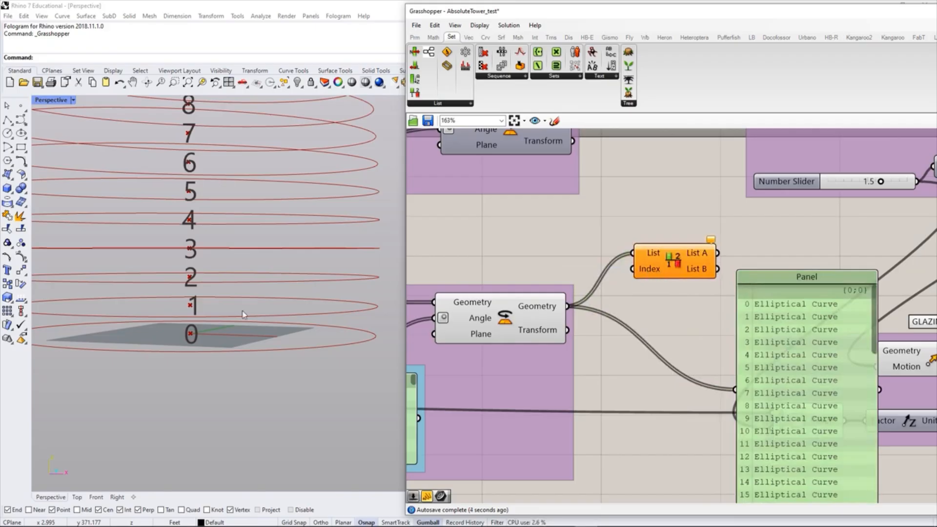
Step: Create a number slider starting at 0 with value 3 and connect it to Split List's Index input
{"action": "right_click_drag", "start_coordinate": [284, 312], "coordinate": [280, 314]}
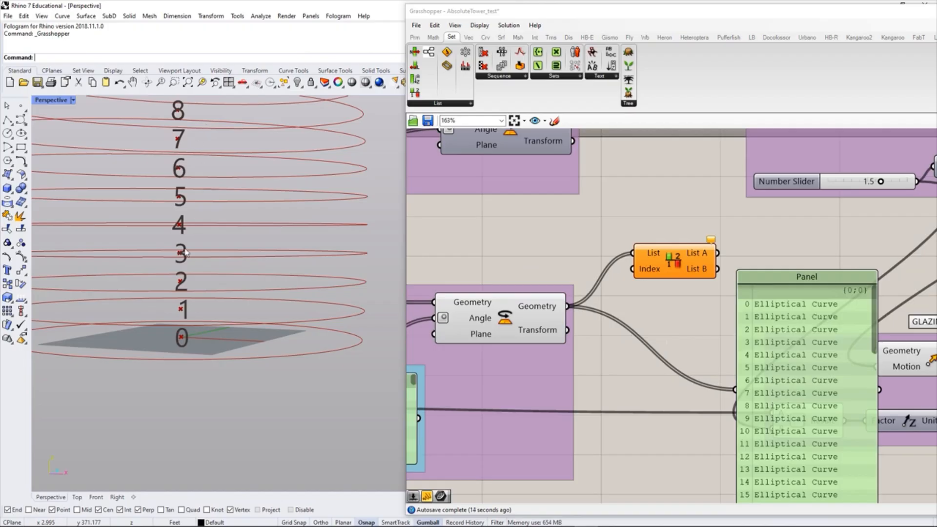
{"action": "double_click", "coordinate": [542, 258]}
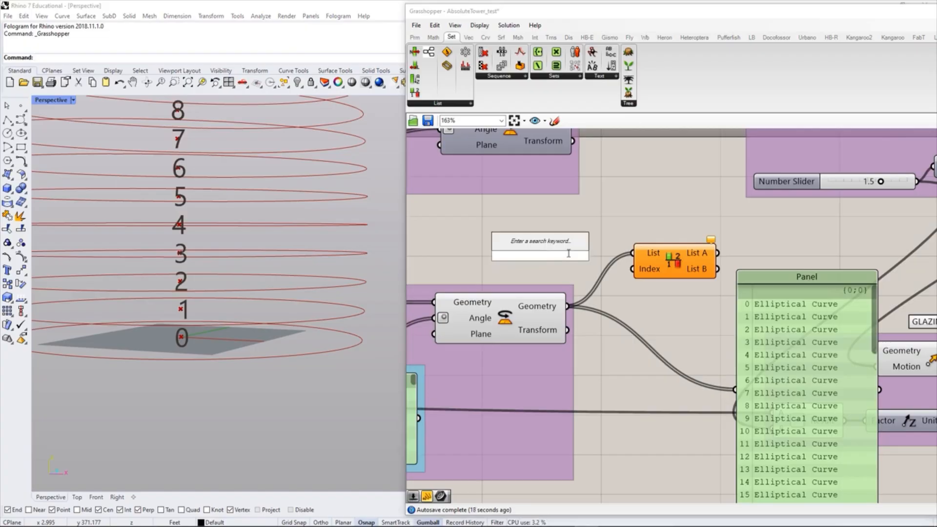
{"action": "type", "text": "0"}
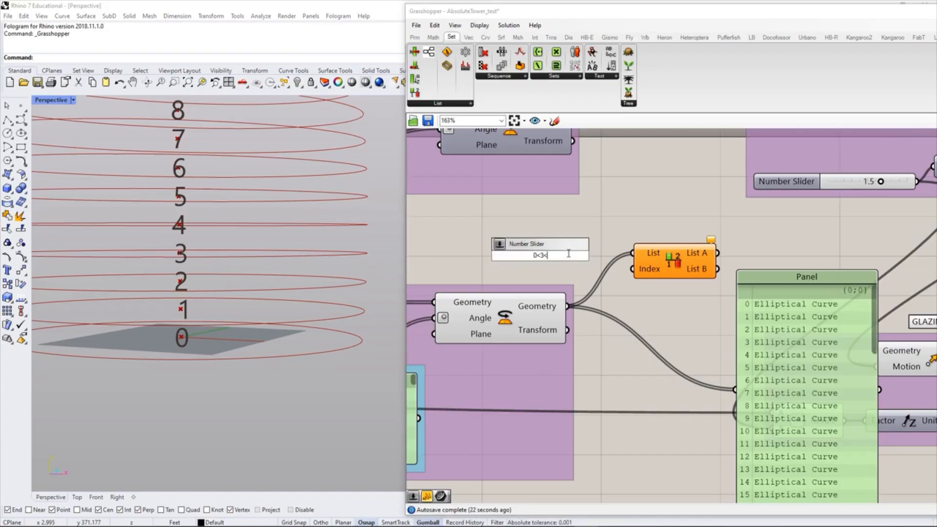
{"action": "type", "text": "<3<"}
{"action": "key", "text": "Return"}
{"action": "left_click_drag", "start_coordinate": [578, 259], "coordinate": [633, 269]}
{"action": "left_click", "coordinate": [648, 310]}
Step: Move the full curve panel below Split List and shift the Floor Thickness and Glazing groups farther along to free space
{"action": "left_click_drag", "start_coordinate": [758, 319], "coordinate": [750, 303]}
{"action": "left_click_drag", "start_coordinate": [713, 336], "coordinate": [629, 417]}
{"action": "scroll", "coordinate": [580, 279], "scroll_direction": "down", "scroll_amount": 3}
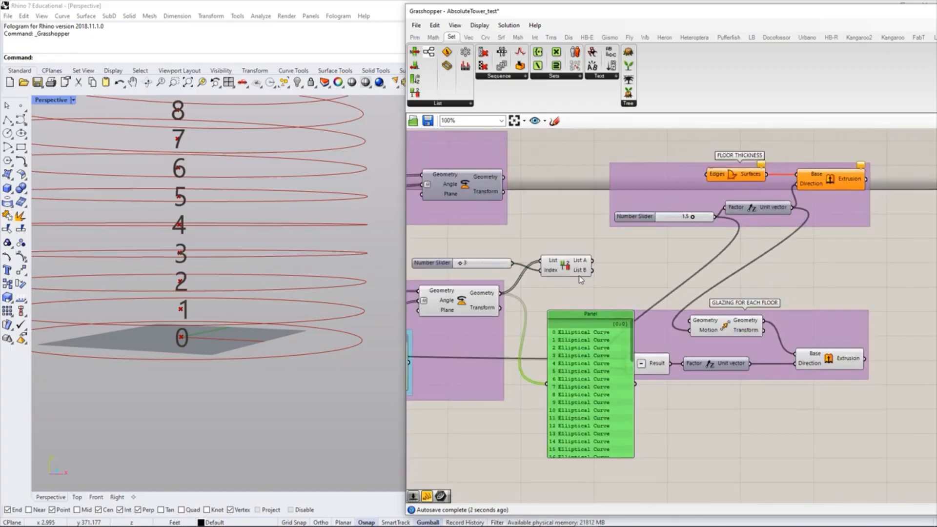
{"action": "left_click_drag", "start_coordinate": [661, 331], "coordinate": [773, 336]}
{"action": "left_click_drag", "start_coordinate": [663, 191], "coordinate": [745, 187]}
{"action": "left_click", "coordinate": [633, 257]}
{"action": "right_click_drag", "start_coordinate": [633, 257], "coordinate": [724, 297]}
{"action": "scroll", "coordinate": [653, 295], "scroll_direction": "up", "scroll_amount": 3}
{"action": "scroll", "coordinate": [653, 295], "scroll_direction": "up", "scroll_amount": 2}
{"action": "scroll", "coordinate": [733, 297], "scroll_direction": "down", "scroll_amount": 3}
{"action": "scroll", "coordinate": [722, 295], "scroll_direction": "up", "scroll_amount": 1}
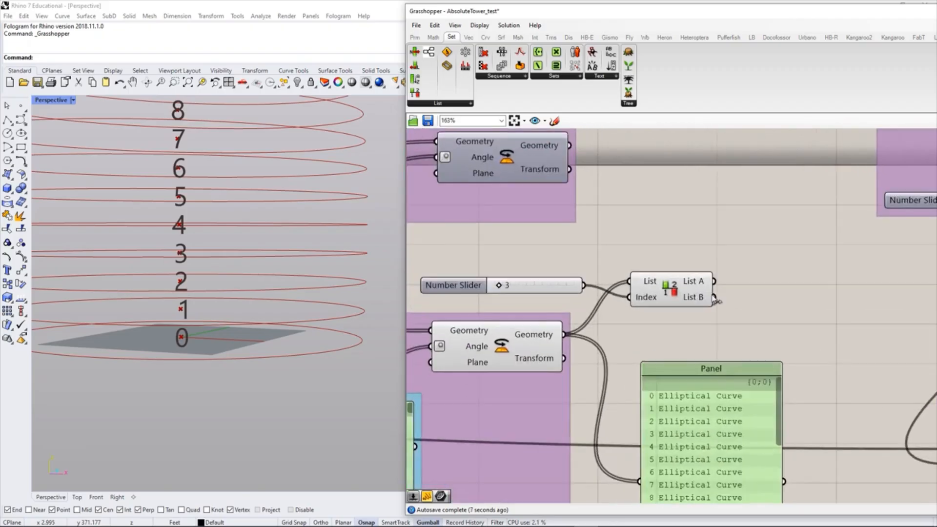
Step: Add a panel above Split List, connect its List A output, and make the panel slightly taller
{"action": "double_click", "coordinate": [775, 306]}
{"action": "type", "text": "panel"}
{"action": "key", "text": "Return"}
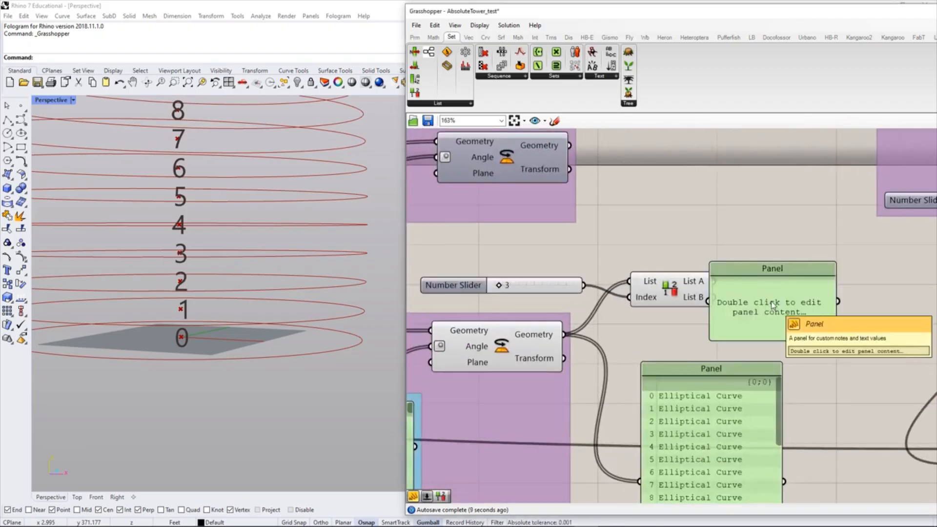
{"action": "left_click_drag", "start_coordinate": [759, 305], "coordinate": [792, 239]}
{"action": "left_click_drag", "start_coordinate": [713, 281], "coordinate": [741, 234]}
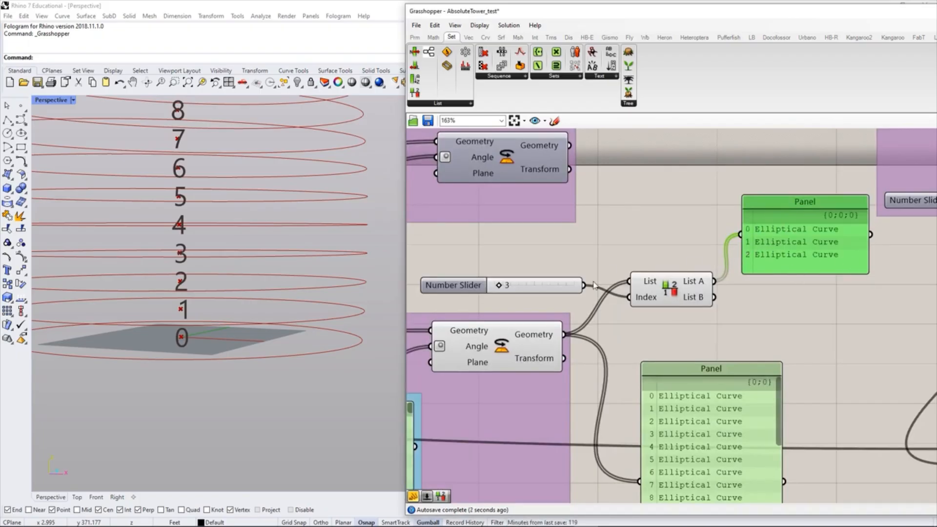
{"action": "left_click_drag", "start_coordinate": [775, 274], "coordinate": [774, 281]}
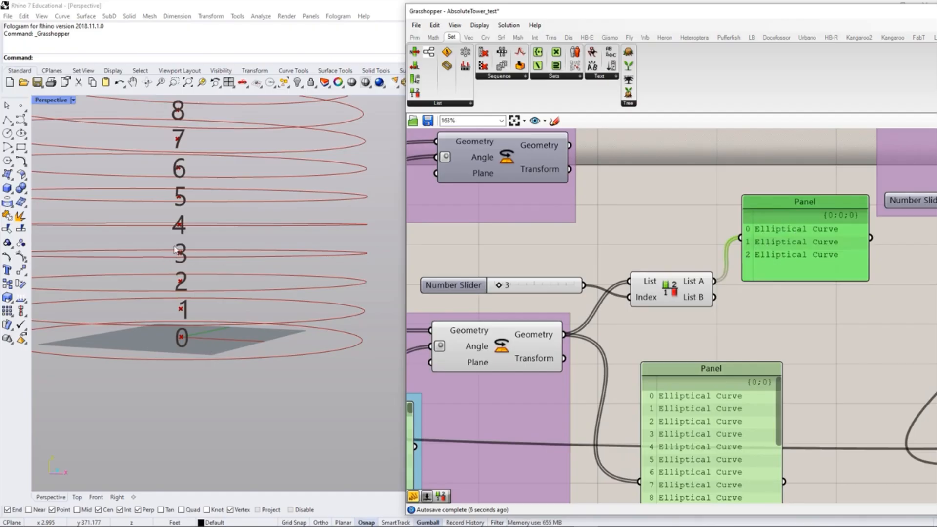
Step: Add a panel for Split List's List B output and move the full curve panel down out of the way
{"action": "double_click", "coordinate": [837, 366]}
{"action": "type", "text": "panel"}
{"action": "key", "text": "Return"}
{"action": "left_click_drag", "start_coordinate": [713, 297], "coordinate": [771, 362]}
{"action": "left_click_drag", "start_coordinate": [715, 384], "coordinate": [690, 429]}
{"action": "mouse_move", "coordinate": [895, 340]}
{"action": "left_mouse_down"}
{"action": "mouse_move", "coordinate": [896, 395]}
{"action": "mouse_move", "coordinate": [895, 340]}
{"action": "left_mouse_up"}
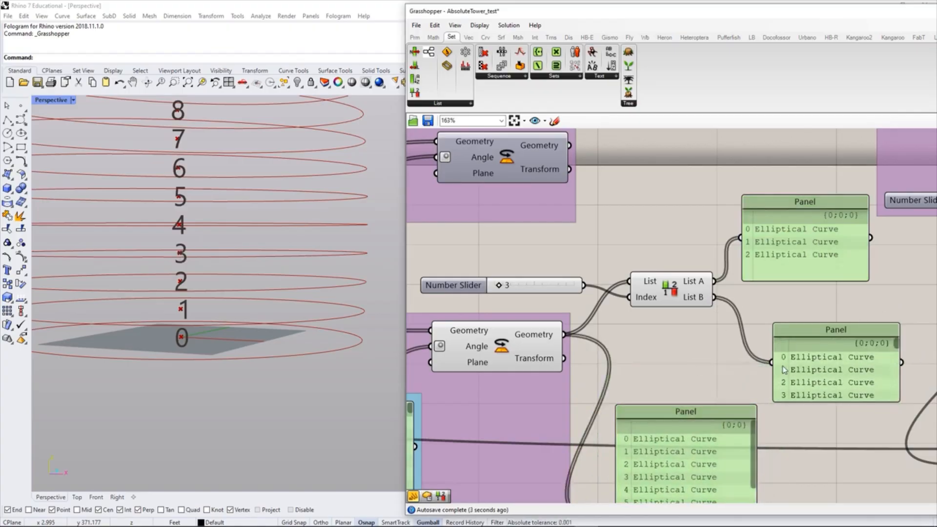
{"action": "left_click", "coordinate": [669, 288]}
{"action": "left_click", "coordinate": [679, 342]}
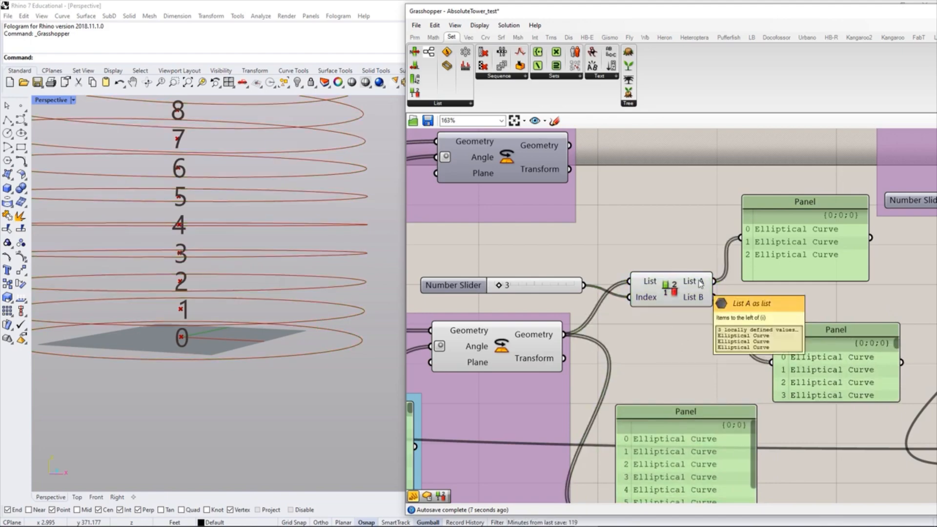
{"action": "right_click_drag", "start_coordinate": [689, 340], "coordinate": [665, 343]}
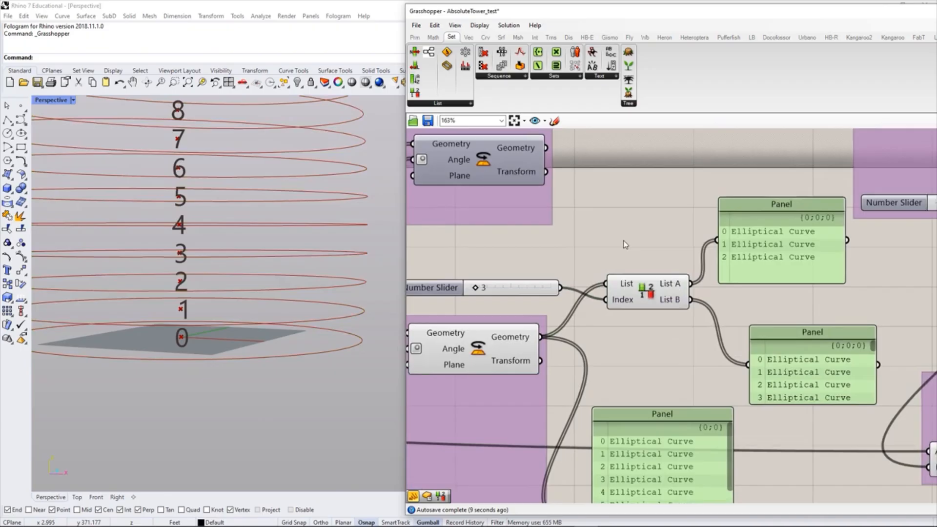
Step: Place a Curve parameter between Split List and the List A panel, feed it List A, and space the components out
{"action": "left_click_drag", "start_coordinate": [780, 259], "coordinate": [803, 265]}
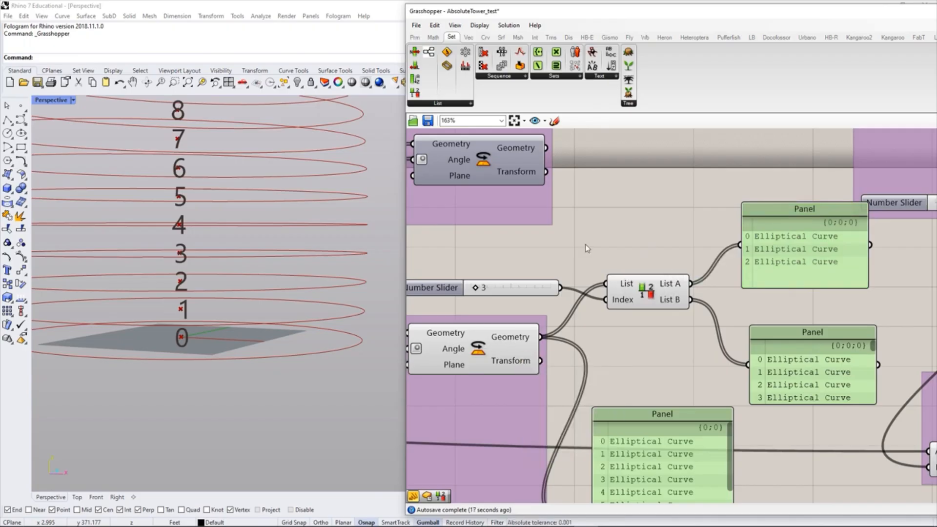
{"action": "left_click", "coordinate": [414, 37]}
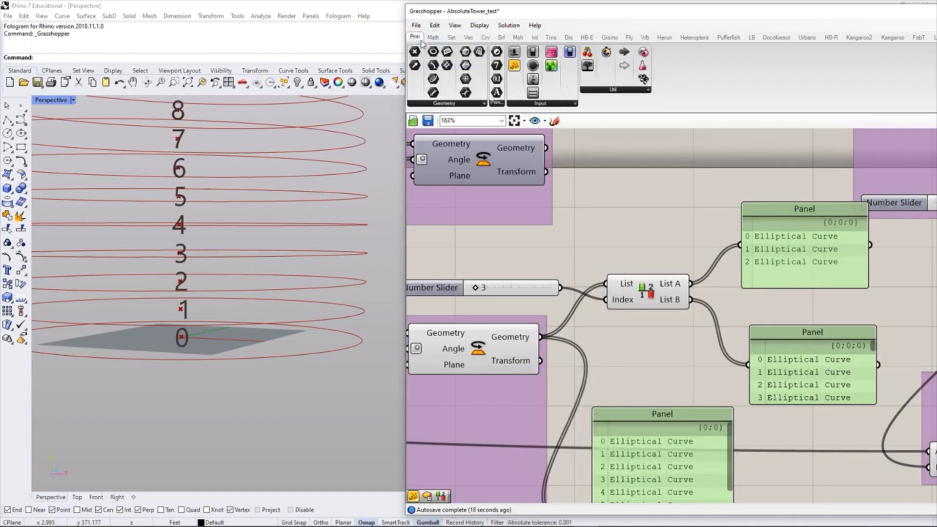
{"action": "left_click", "coordinate": [449, 104]}
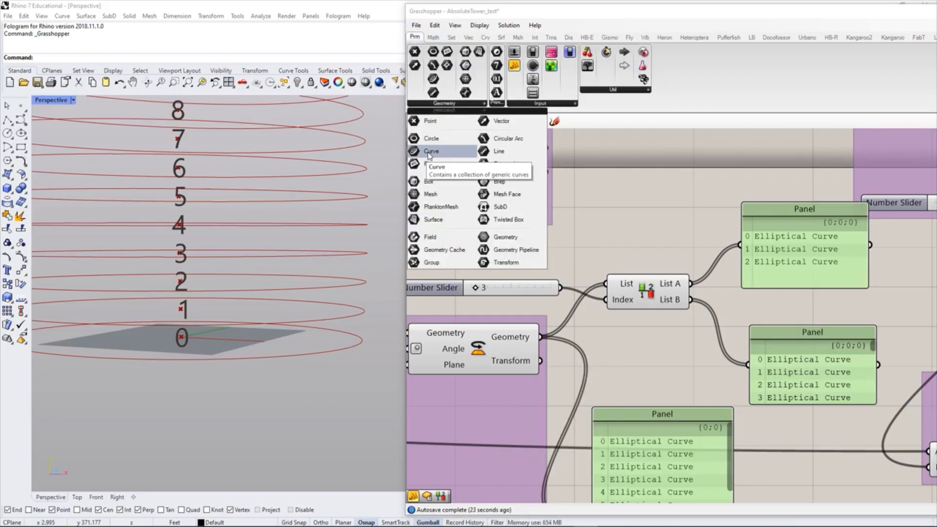
{"action": "left_click_drag", "start_coordinate": [427, 153], "coordinate": [716, 240]}
{"action": "left_click_drag", "start_coordinate": [691, 284], "coordinate": [718, 229]}
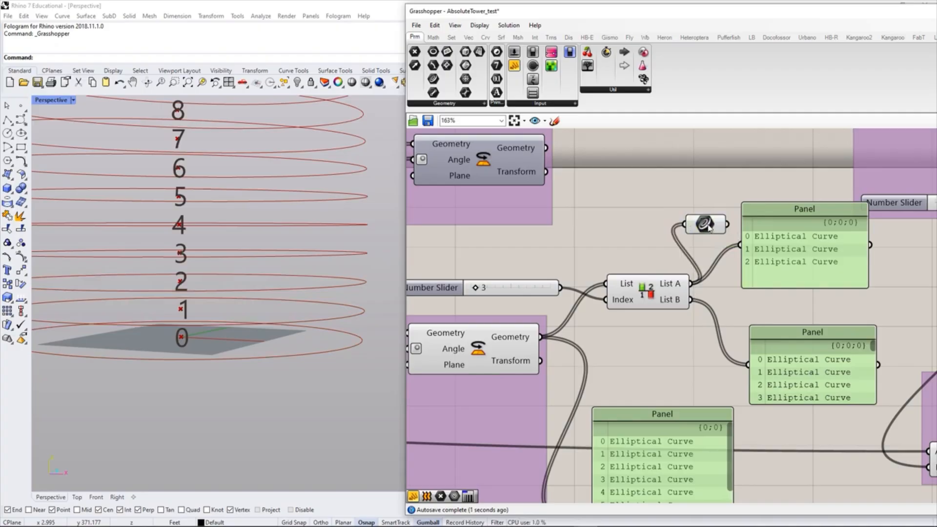
{"action": "left_click", "coordinate": [708, 226]}
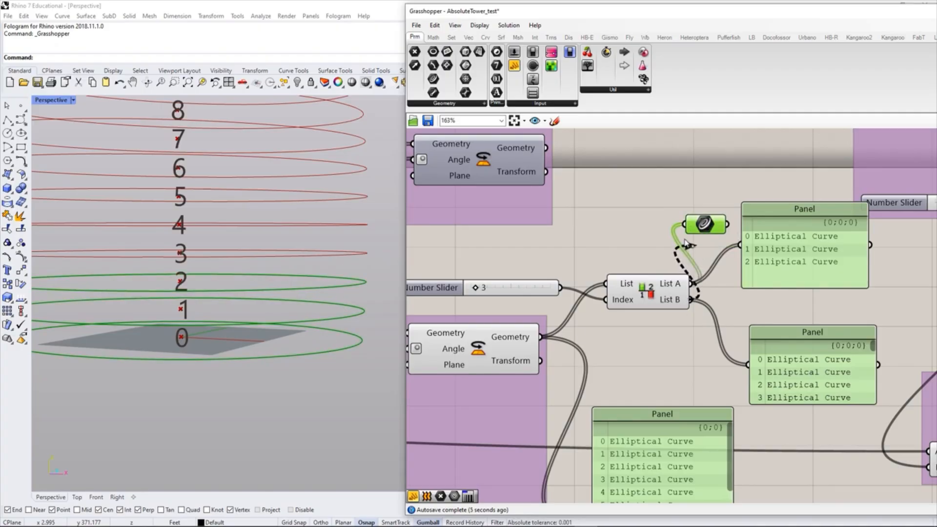
{"action": "left_click_drag", "start_coordinate": [706, 233], "coordinate": [721, 234]}
{"action": "mouse_move", "coordinate": [796, 262]}
{"action": "left_mouse_down"}
{"action": "mouse_move", "coordinate": [815, 276]}
{"action": "mouse_move", "coordinate": [810, 262]}
{"action": "left_mouse_up"}
{"action": "left_click_drag", "start_coordinate": [722, 228], "coordinate": [734, 235]}
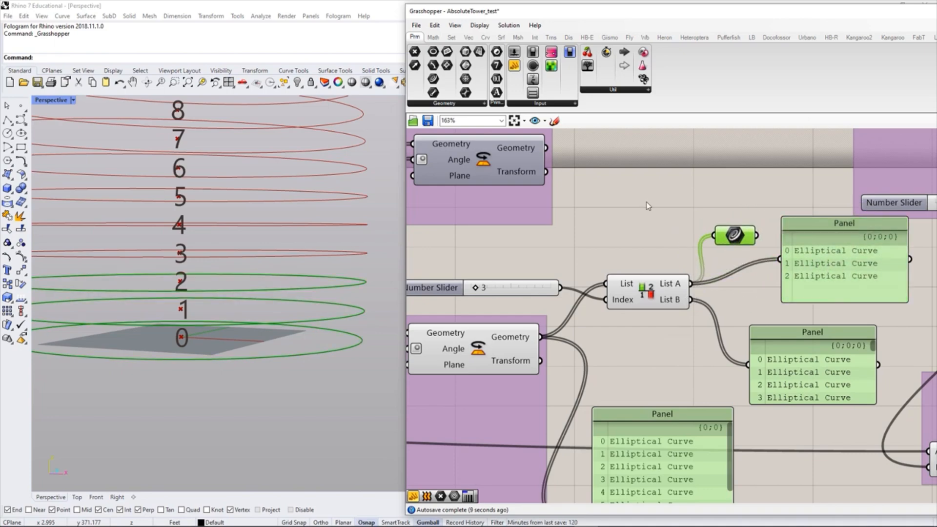
Step: Add a second Curve parameter fed by Split List's List B output and check its floor curves along the tower
{"action": "left_click", "coordinate": [450, 104]}
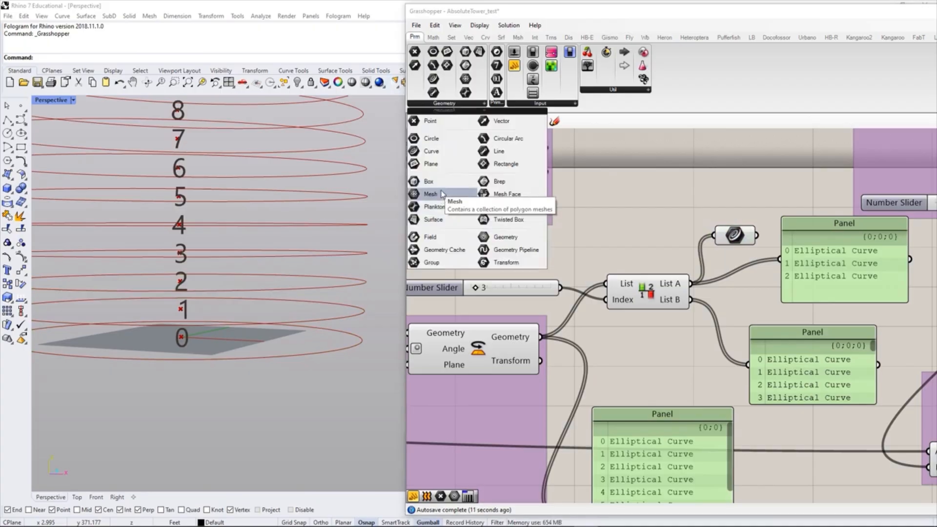
{"action": "left_click", "coordinate": [729, 315]}
{"action": "left_click_drag", "start_coordinate": [691, 300], "coordinate": [709, 315]}
{"action": "left_click_drag", "start_coordinate": [712, 317], "coordinate": [656, 362]}
{"action": "scroll", "coordinate": [241, 327], "scroll_direction": "down", "scroll_amount": 6}
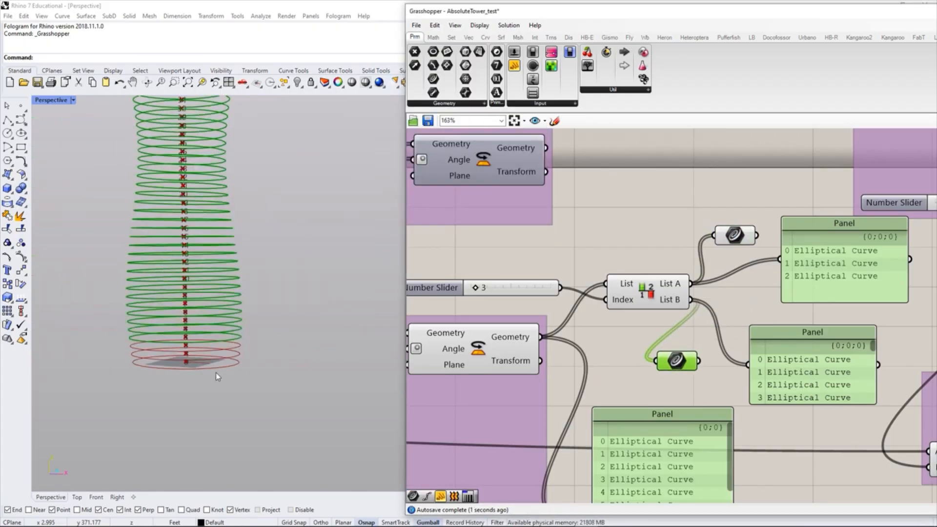
{"action": "scroll", "coordinate": [217, 374], "scroll_direction": "up", "scroll_amount": 5}
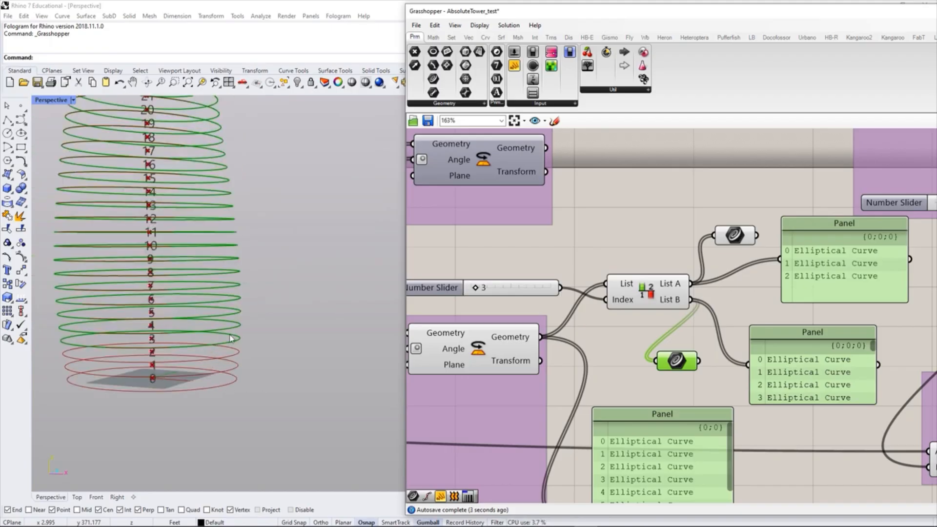
{"action": "scroll", "coordinate": [246, 407], "scroll_direction": "down", "scroll_amount": 4}
{"action": "scroll", "coordinate": [223, 394], "scroll_direction": "up", "scroll_amount": 4}
Step: Line up the List B Curve parameter beneath the List A one and move the List B panel beyond it
{"action": "left_click_drag", "start_coordinate": [686, 361], "coordinate": [749, 353]}
{"action": "left_click_drag", "start_coordinate": [810, 372], "coordinate": [862, 398]}
{"action": "left_click", "coordinate": [789, 335]}
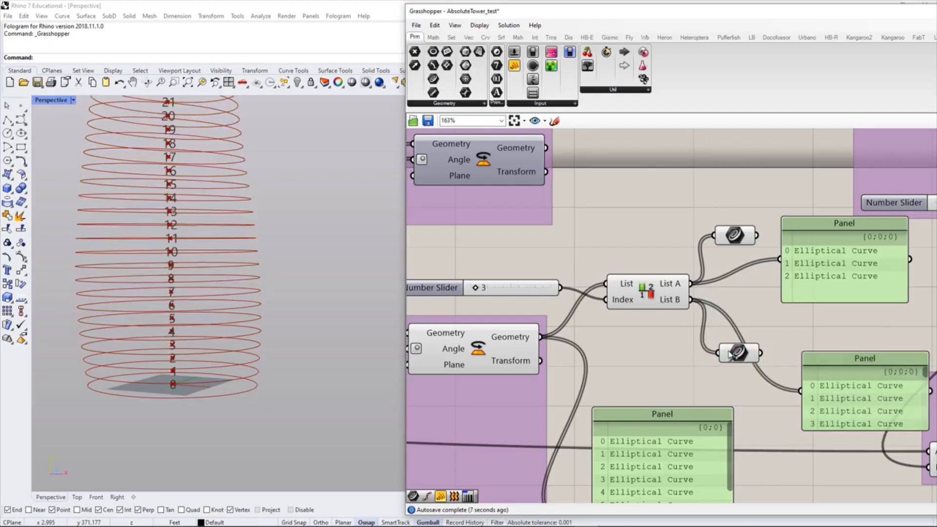
Step: Lower the List B Curve parameter slightly beneath the List A one and check the floor curves handled by Split List
{"action": "left_click_drag", "start_coordinate": [728, 355], "coordinate": [728, 358]}
{"action": "left_click", "coordinate": [569, 384]}
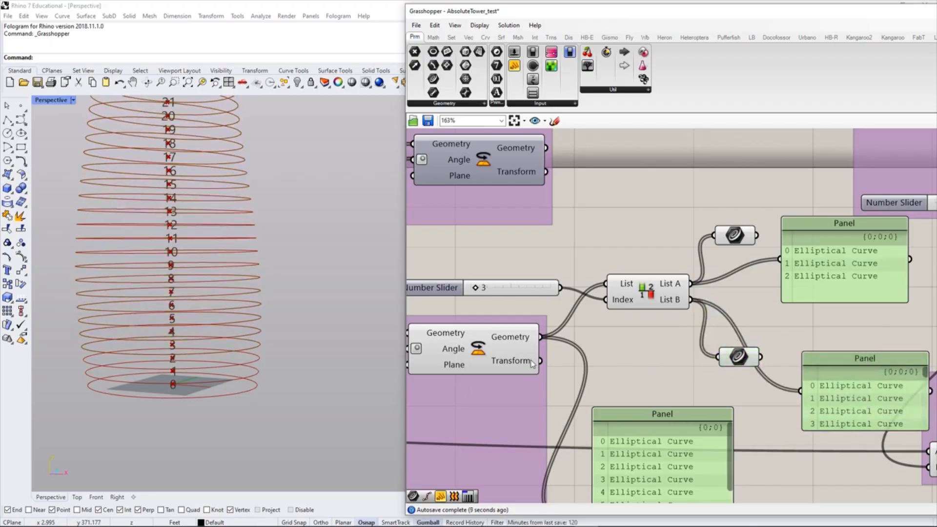
{"action": "left_click_drag", "start_coordinate": [725, 353], "coordinate": [725, 362]}
{"action": "right_click_drag", "start_coordinate": [669, 326], "coordinate": [631, 342]}
{"action": "left_click_drag", "start_coordinate": [608, 311], "coordinate": [623, 307]}
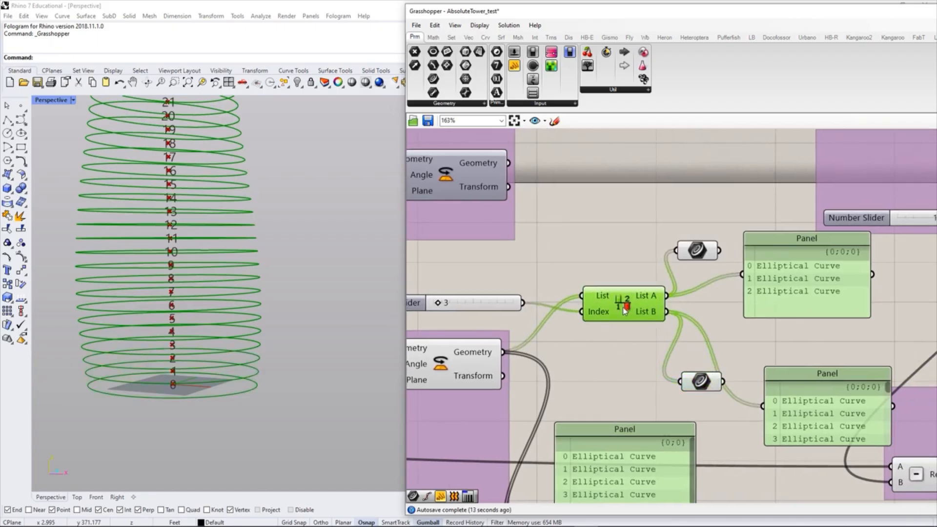
{"action": "left_click", "coordinate": [591, 341]}
{"action": "left_click", "coordinate": [623, 307]}
{"action": "left_click", "coordinate": [589, 337]}
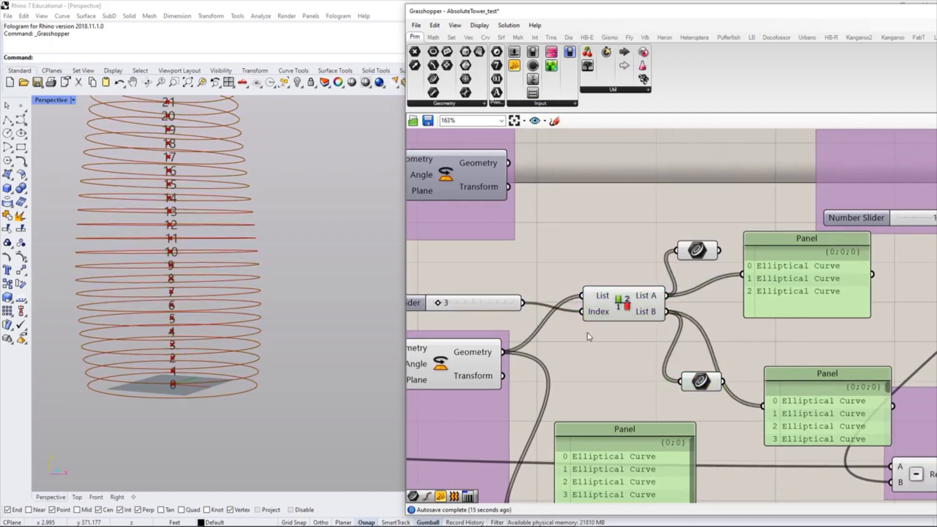
Step: Group the List A Curve parameter, place it beyond Split List and move the List A panel above it
{"action": "left_click_drag", "start_coordinate": [696, 249], "coordinate": [691, 264]}
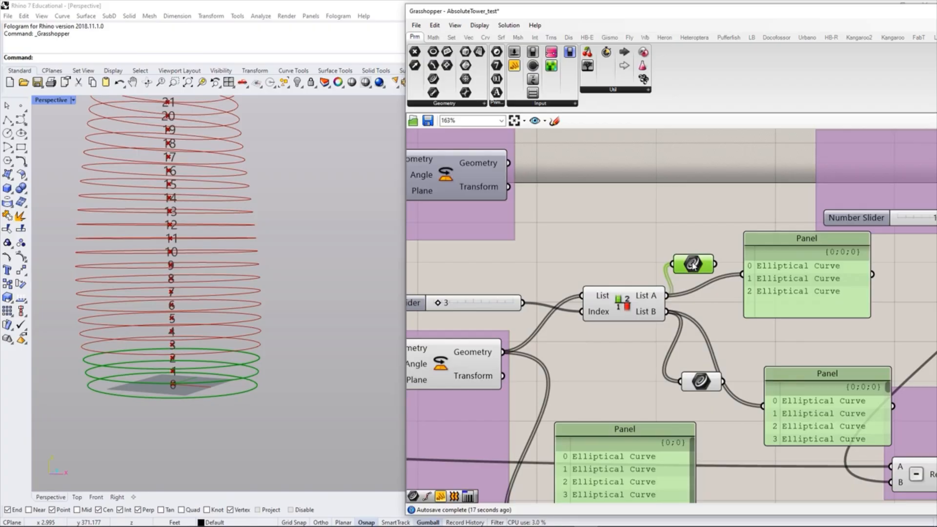
{"action": "key", "text": "ctrl+g"}
{"action": "left_click_drag", "start_coordinate": [698, 253], "coordinate": [747, 310]}
{"action": "left_click_drag", "start_coordinate": [773, 305], "coordinate": [717, 218]}
{"action": "left_click_drag", "start_coordinate": [747, 312], "coordinate": [754, 293]}
{"action": "left_click", "coordinate": [746, 347]}
Step: Name the List A Curve parameter's group ENTRANCE LOBBY FLOOR PLATES
{"action": "right_click", "coordinate": [750, 295]}
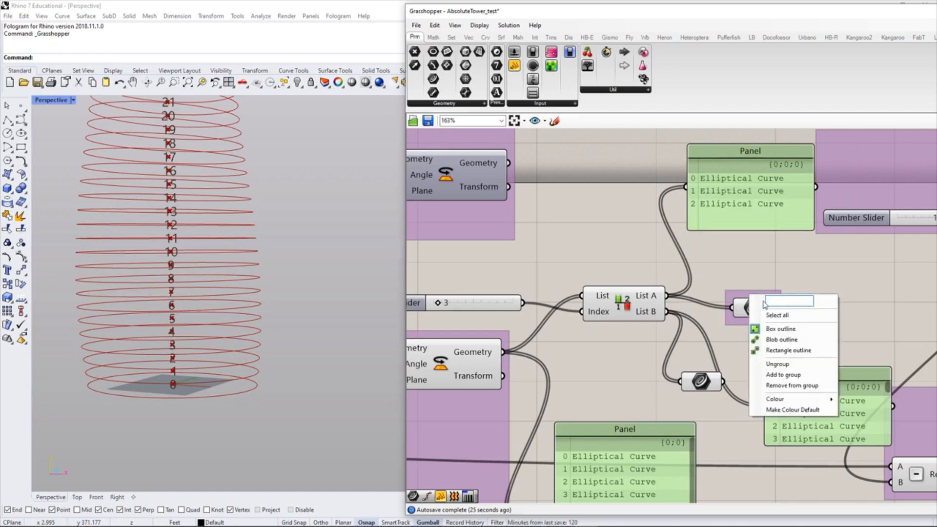
{"action": "type", "text": "ENTRAN"}
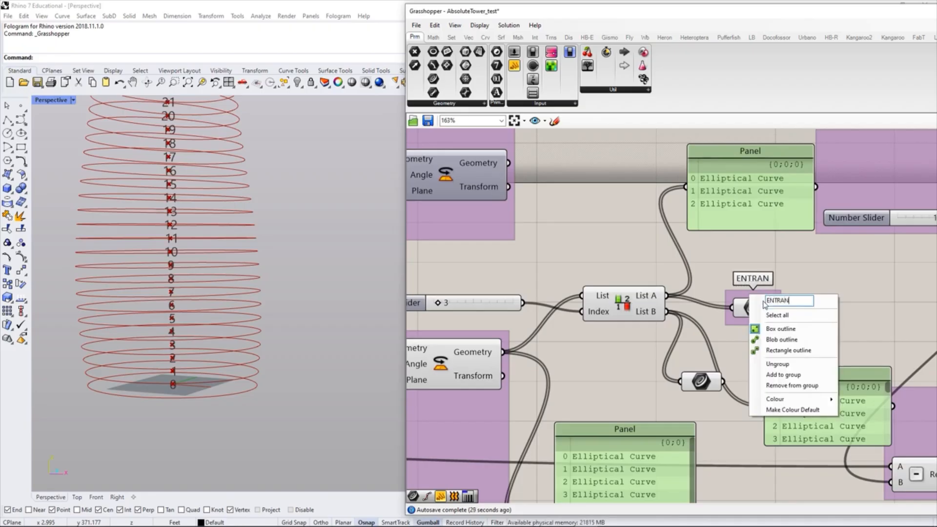
{"action": "type", "text": "CE LOBBY"}
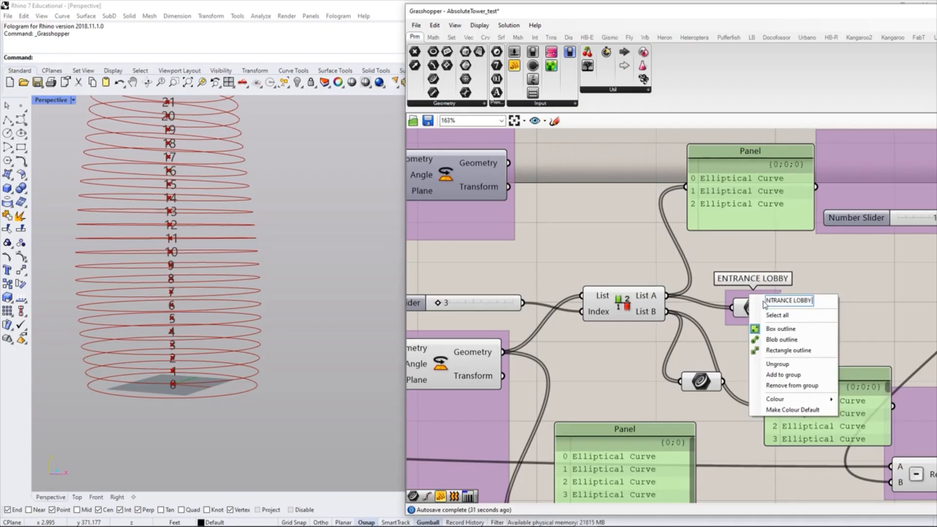
{"action": "type", "text": " FLOOR"}
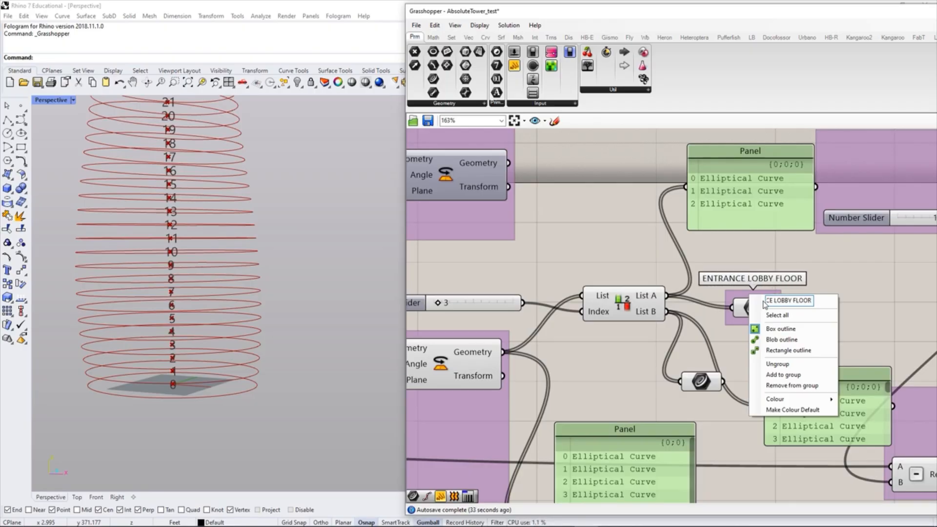
{"action": "type", "text": " PLATES"}
{"action": "key", "text": "Return"}
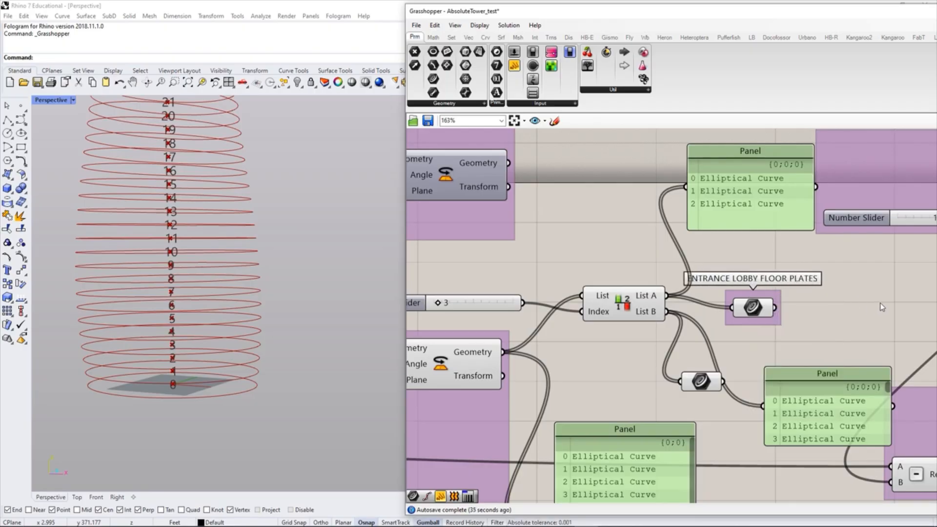
Step: Group the List B Curve parameter beneath the lobby group and move the List B panel down out of its way
{"action": "right_click_drag", "start_coordinate": [815, 324], "coordinate": [729, 323]}
{"action": "left_click_drag", "start_coordinate": [692, 318], "coordinate": [731, 318]}
{"action": "left_click_drag", "start_coordinate": [617, 389], "coordinate": [714, 435]}
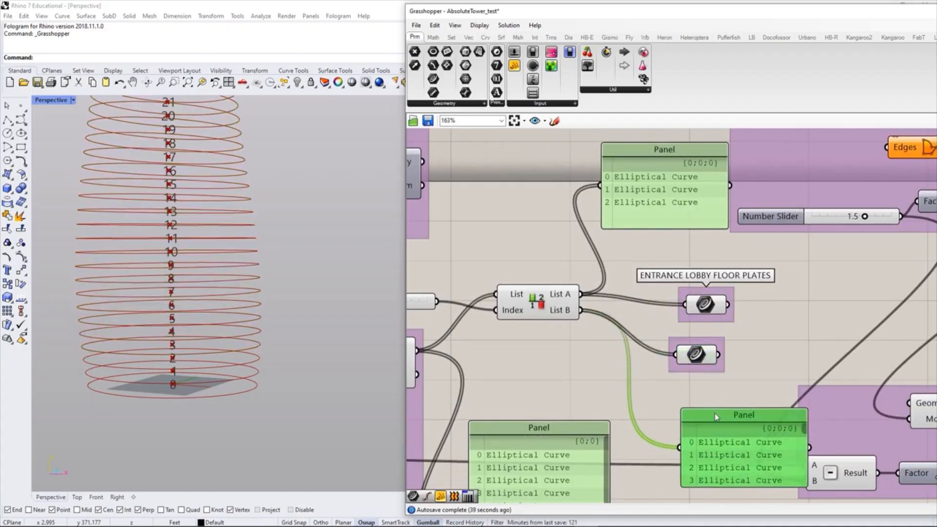
{"action": "left_click_drag", "start_coordinate": [700, 367], "coordinate": [705, 377]}
Step: Name the List B Curve parameter's group APARTMENTS
{"action": "right_click", "coordinate": [704, 376]}
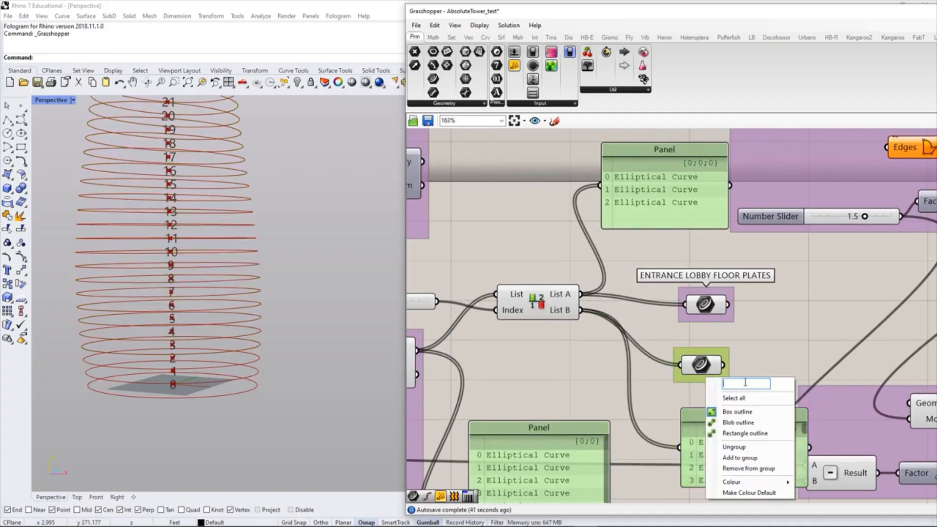
{"action": "type", "text": "APARTMENTS"}
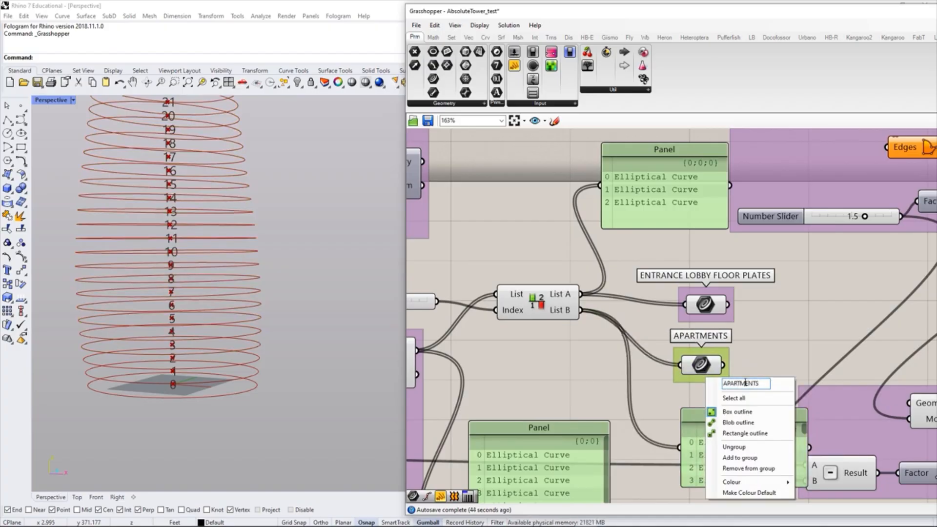
{"action": "left_click", "coordinate": [751, 327]}
Step: Compare the floor curves in the lobby and apartments parameters and shift the glazing group away from the List B panel
{"action": "right_click_drag", "start_coordinate": [775, 327], "coordinate": [663, 349]}
{"action": "left_click", "coordinate": [626, 366]}
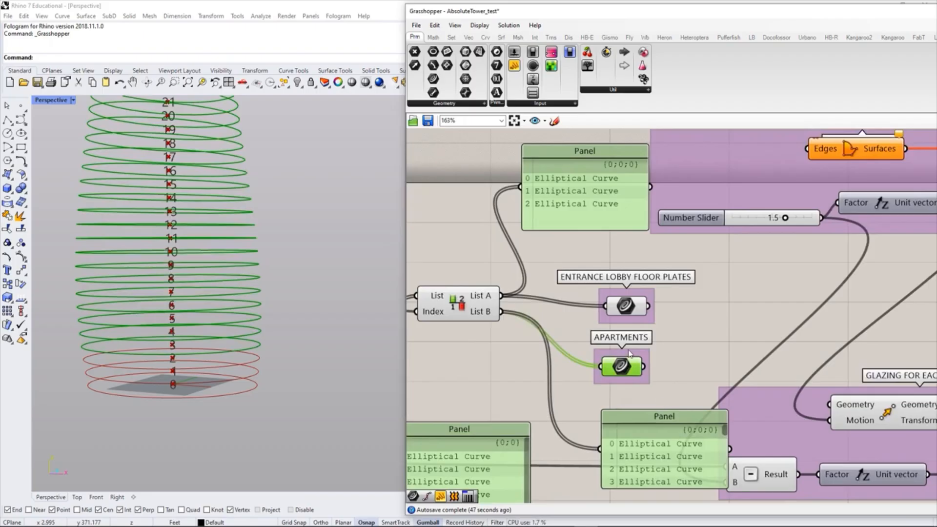
{"action": "left_click", "coordinate": [626, 306]}
{"action": "left_click", "coordinate": [655, 339]}
{"action": "left_click", "coordinate": [623, 306]}
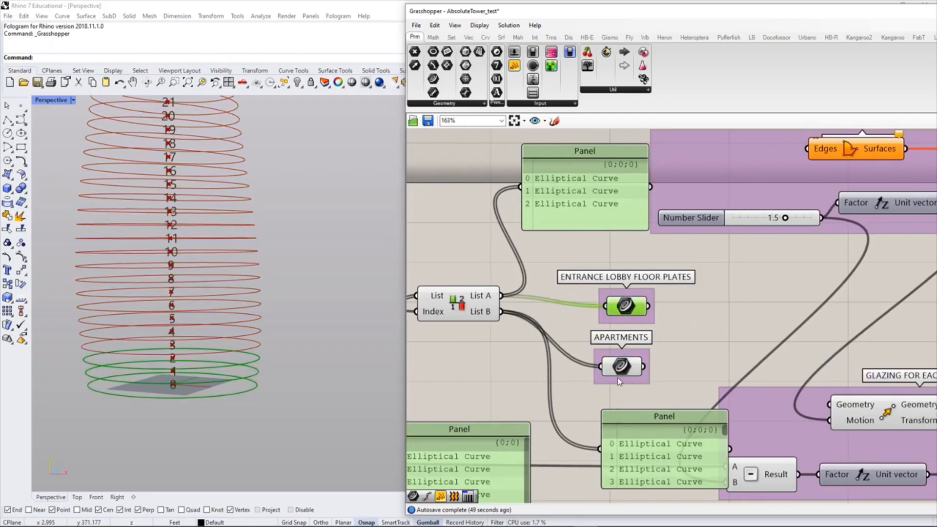
{"action": "left_click", "coordinate": [622, 369]}
{"action": "left_click_drag", "start_coordinate": [731, 395], "coordinate": [781, 413]}
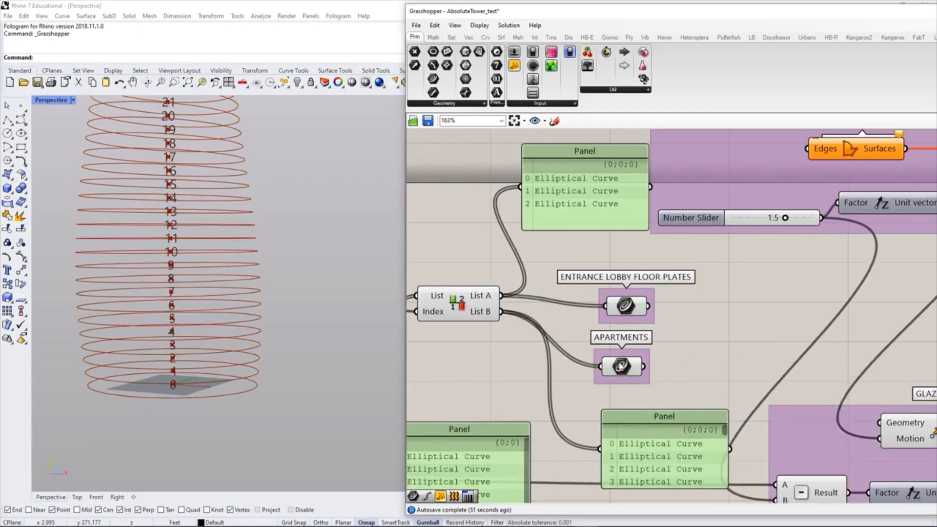
Step: Examine the apartment floor curves over the whole tower and the floor numbers at its top in the Rhino viewport
{"action": "left_click", "coordinate": [262, 291]}
{"action": "scroll", "coordinate": [262, 292], "scroll_direction": "down", "scroll_amount": 5}
{"action": "scroll", "coordinate": [230, 229], "scroll_direction": "up", "scroll_amount": 5}
{"action": "scroll", "coordinate": [241, 239], "scroll_direction": "up", "scroll_amount": 3}
{"action": "right_click_drag", "start_coordinate": [269, 230], "coordinate": [270, 219]}
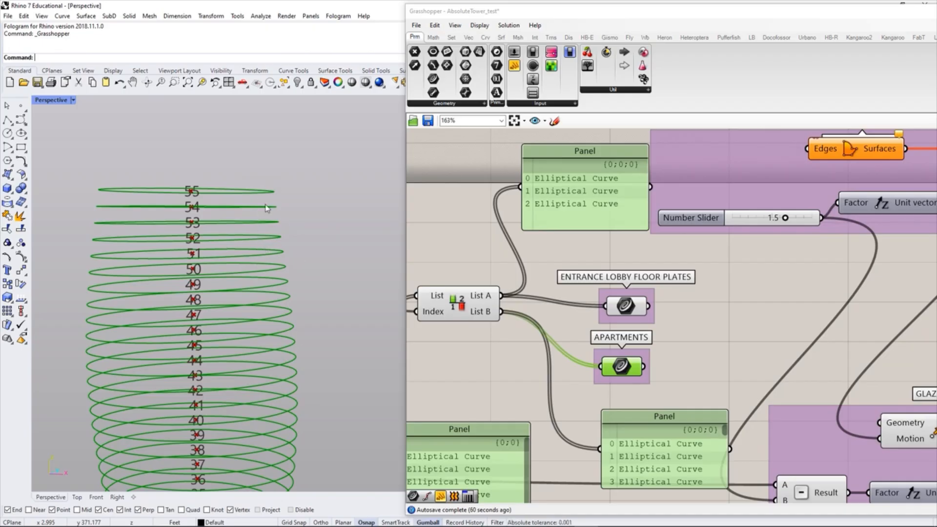
{"action": "scroll", "coordinate": [264, 204], "scroll_direction": "down", "scroll_amount": 5}
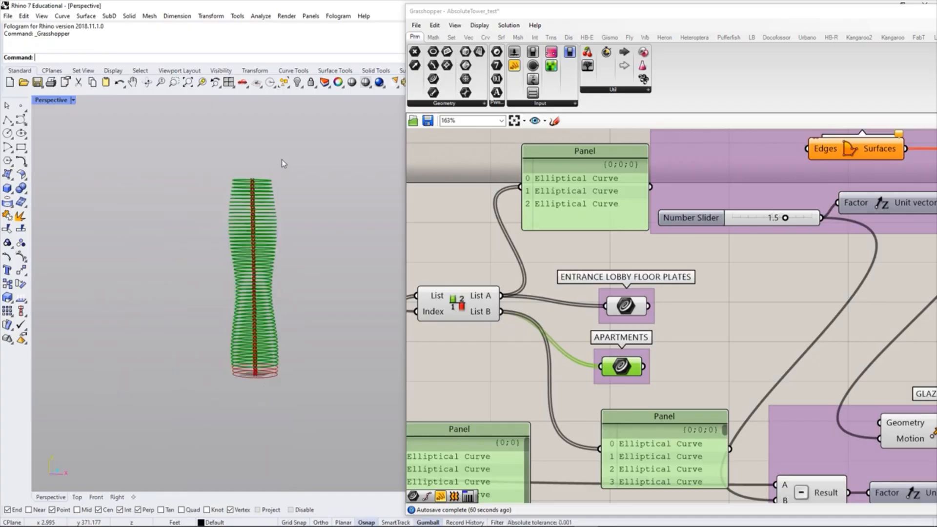
{"action": "scroll", "coordinate": [238, 275], "scroll_direction": "up", "scroll_amount": 5}
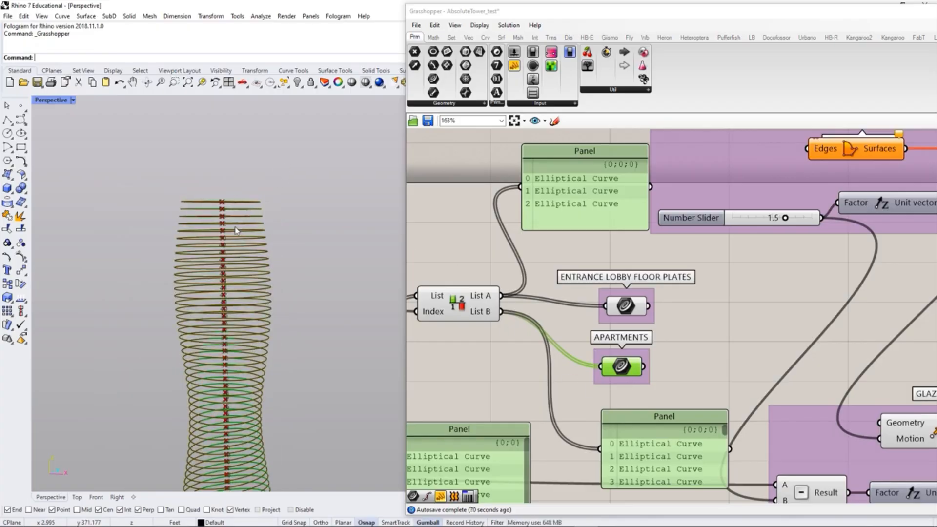
{"action": "mouse_move", "coordinate": [245, 202]}
{"action": "right_mouse_down"}
{"action": "mouse_move", "coordinate": [244, 225]}
{"action": "mouse_move", "coordinate": [253, 216]}
{"action": "mouse_move", "coordinate": [212, 212]}
{"action": "right_mouse_up"}
{"action": "scroll", "coordinate": [204, 207], "scroll_direction": "up", "scroll_amount": 2}
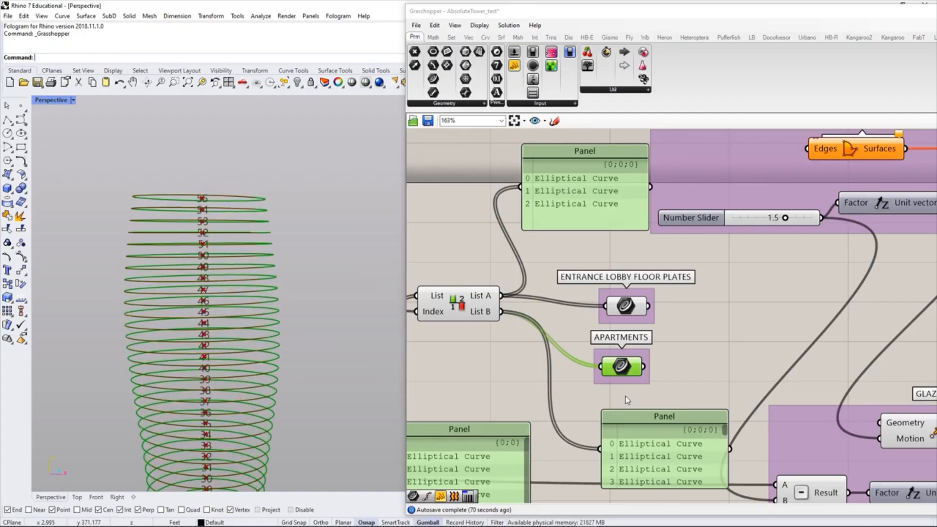
Step: Move the List B panel further down and space the ENTRANCE LOBBY FLOOR PLATES and APARTMENTS groups apart
{"action": "left_click_drag", "start_coordinate": [626, 377], "coordinate": [627, 385]}
{"action": "left_click", "coordinate": [477, 369]}
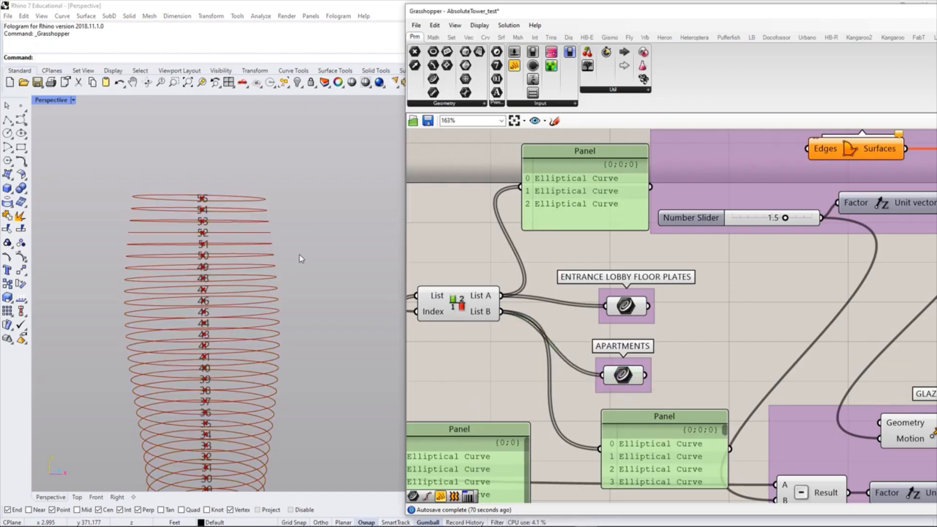
{"action": "left_click_drag", "start_coordinate": [639, 420], "coordinate": [625, 460]}
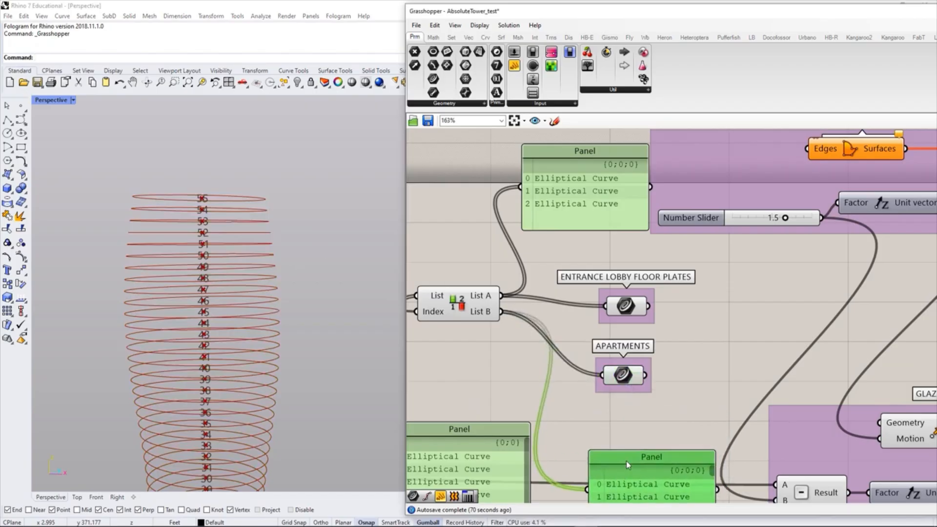
{"action": "left_click", "coordinate": [627, 377]}
{"action": "left_click", "coordinate": [622, 403]}
{"action": "left_click_drag", "start_coordinate": [631, 388], "coordinate": [632, 396]}
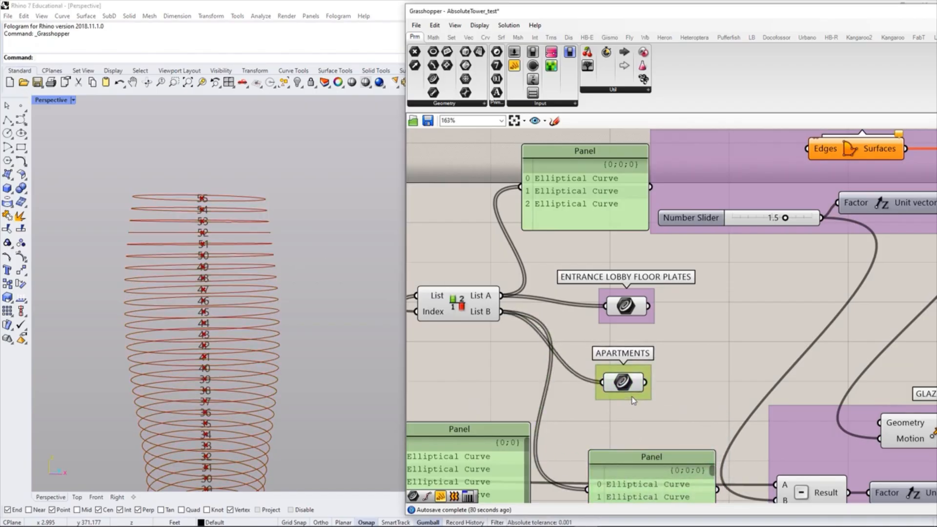
{"action": "left_click", "coordinate": [696, 368]}
{"action": "left_click_drag", "start_coordinate": [646, 325], "coordinate": [638, 302]}
{"action": "left_click", "coordinate": [665, 351]}
{"action": "left_click_drag", "start_coordinate": [626, 404], "coordinate": [629, 389]}
{"action": "left_click", "coordinate": [628, 388]}
Step: Check the numbering of the tower's uppermost floors and shift the APARTMENTS group closer to Split List
{"action": "scroll", "coordinate": [565, 321], "scroll_direction": "down", "scroll_amount": 3}
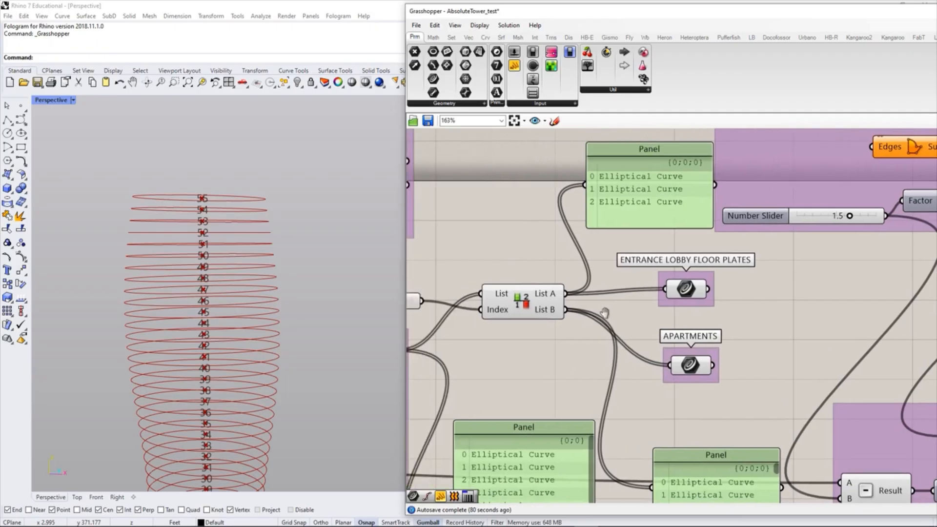
{"action": "right_click_drag", "start_coordinate": [559, 326], "coordinate": [529, 333]}
{"action": "scroll", "coordinate": [209, 190], "scroll_direction": "up", "scroll_amount": 3}
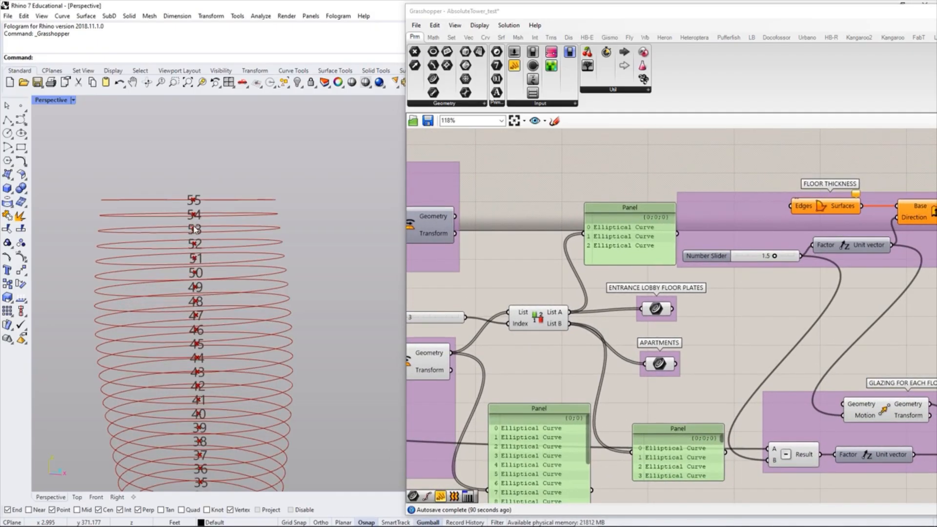
{"action": "scroll", "coordinate": [195, 229], "scroll_direction": "up", "scroll_amount": 2}
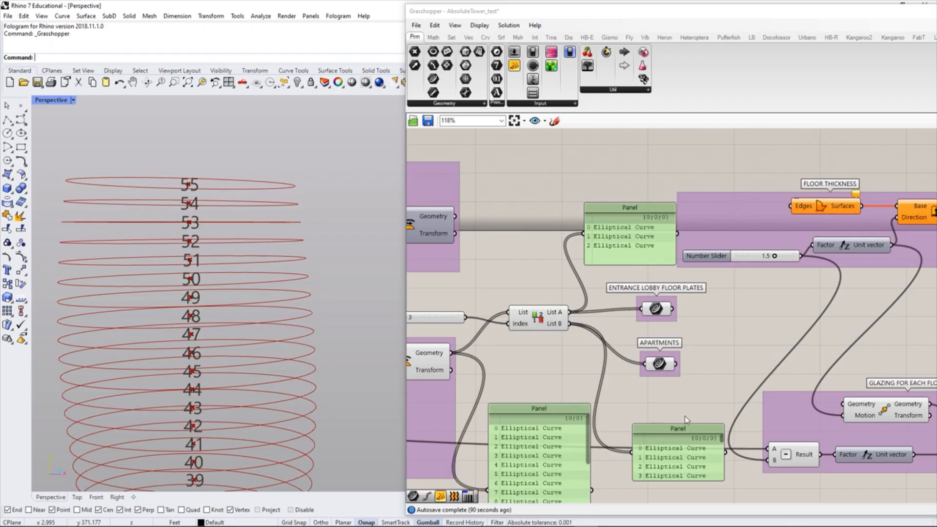
{"action": "right_click_drag", "start_coordinate": [688, 364], "coordinate": [648, 349]}
{"action": "scroll", "coordinate": [618, 353], "scroll_direction": "up", "scroll_amount": 2}
{"action": "left_click", "coordinate": [618, 347]}
{"action": "left_click", "coordinate": [603, 360]}
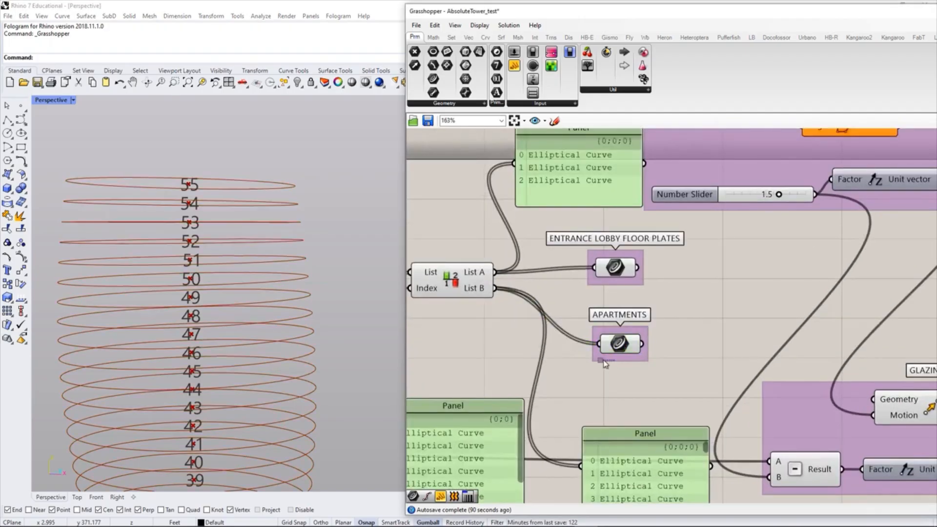
{"action": "left_click_drag", "start_coordinate": [616, 360], "coordinate": [602, 356]}
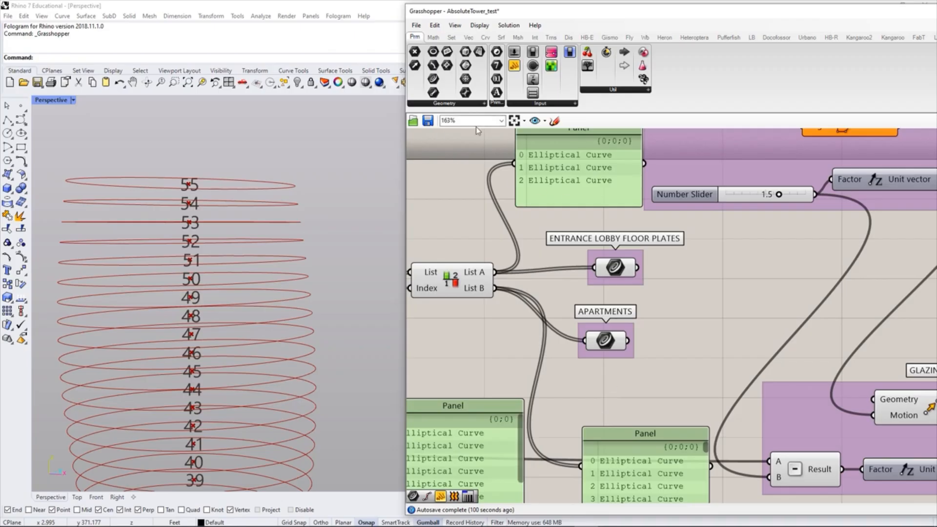
Step: Add a List Item component beyond the APARTMENTS group and nudge that group up slightly
{"action": "left_click", "coordinate": [452, 37]}
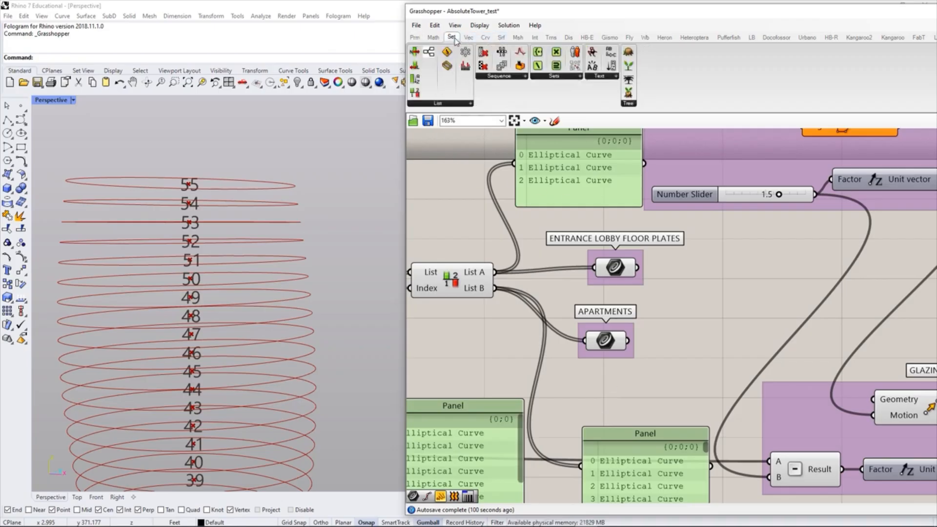
{"action": "left_click", "coordinate": [453, 105]}
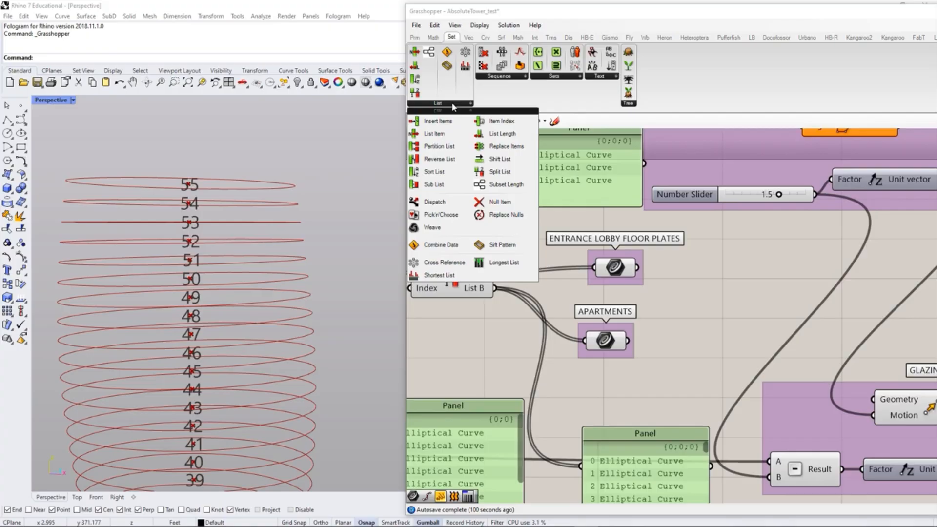
{"action": "left_click", "coordinate": [436, 138]}
{"action": "left_click", "coordinate": [715, 361]}
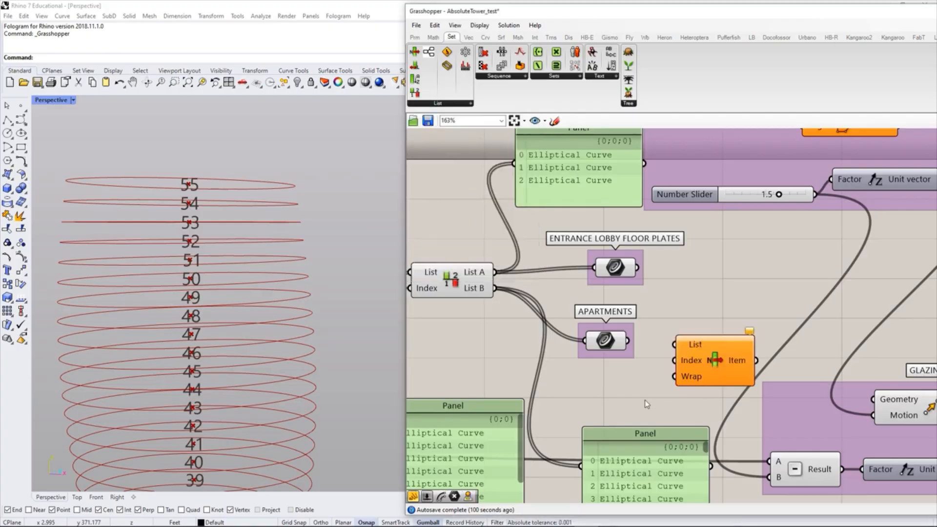
{"action": "left_click", "coordinate": [609, 344]}
{"action": "left_click", "coordinate": [616, 384]}
{"action": "left_click_drag", "start_coordinate": [616, 356], "coordinate": [614, 351]}
{"action": "right_click_drag", "start_coordinate": [592, 345], "coordinate": [619, 325]}
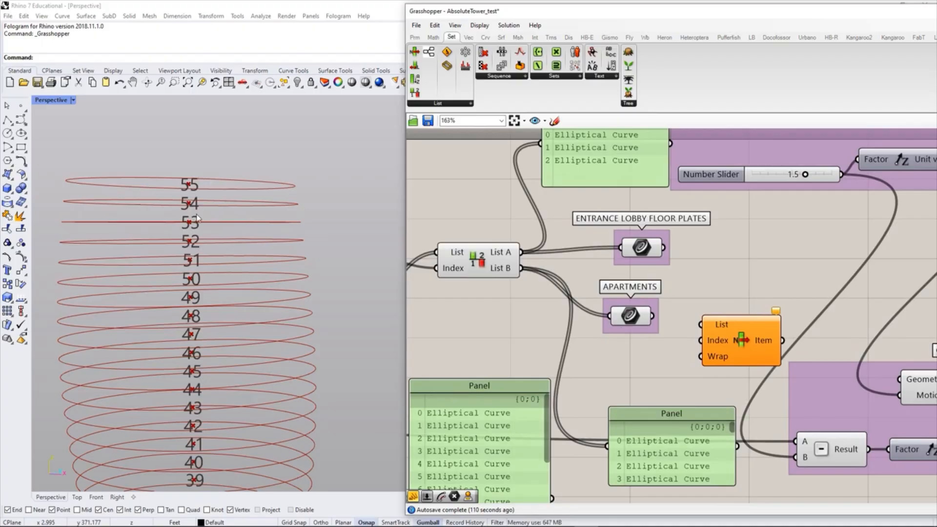
Step: Select the Point List and its 10.0 size slider above the balcony scaling group and shift them towards Split List
{"action": "scroll", "coordinate": [625, 291], "scroll_direction": "down", "scroll_amount": 4}
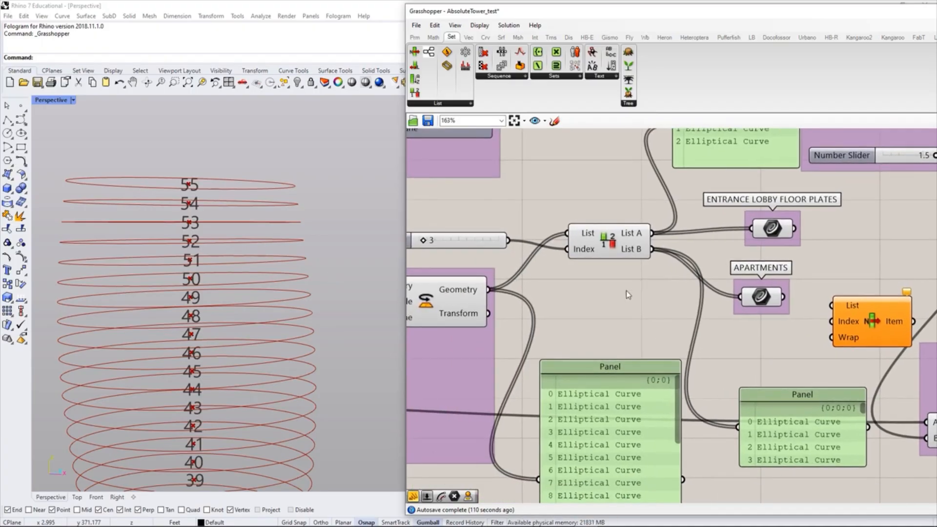
{"action": "right_click_drag", "start_coordinate": [475, 255], "coordinate": [687, 282]}
{"action": "right_click_drag", "start_coordinate": [499, 213], "coordinate": [558, 310]}
{"action": "left_click", "coordinate": [532, 276]}
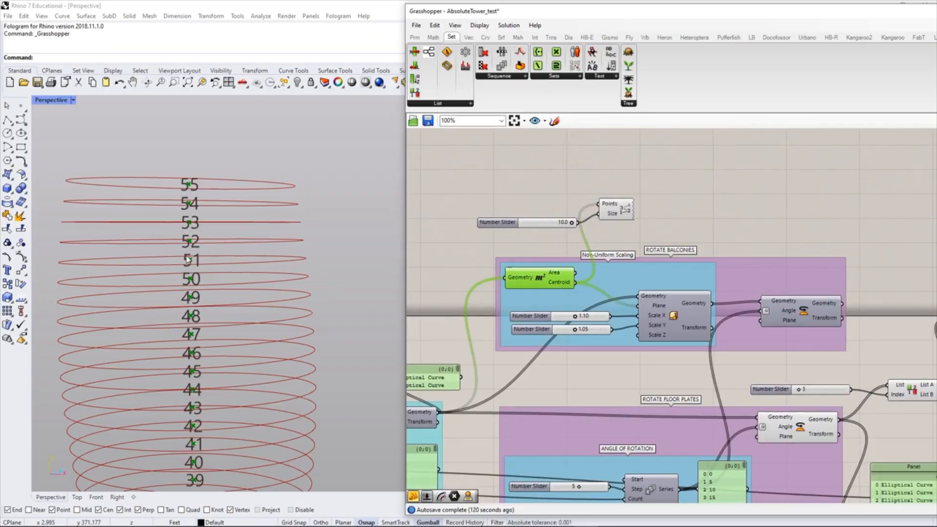
{"action": "left_click_drag", "start_coordinate": [643, 232], "coordinate": [492, 175]}
{"action": "left_click_drag", "start_coordinate": [616, 213], "coordinate": [737, 215]}
{"action": "scroll", "coordinate": [600, 200], "scroll_direction": "down", "scroll_amount": 4}
{"action": "scroll", "coordinate": [598, 199], "scroll_direction": "up", "scroll_amount": 4}
{"action": "scroll", "coordinate": [535, 202], "scroll_direction": "down", "scroll_amount": 5}
{"action": "scroll", "coordinate": [711, 239], "scroll_direction": "up", "scroll_amount": 7}
Step: Place the Point List and its size slider beyond the ENTRANCE LOBBY FLOOR PLATES group, above the List Item component
{"action": "left_click", "coordinate": [751, 297]}
{"action": "right_click_drag", "start_coordinate": [710, 244], "coordinate": [672, 379]}
{"action": "left_click_drag", "start_coordinate": [673, 266], "coordinate": [676, 158]}
{"action": "left_click", "coordinate": [644, 407]}
{"action": "right_click_drag", "start_coordinate": [642, 407], "coordinate": [648, 370]}
{"action": "left_click_drag", "start_coordinate": [511, 280], "coordinate": [506, 231]}
{"action": "left_click", "coordinate": [675, 376]}
{"action": "left_click_drag", "start_coordinate": [709, 363], "coordinate": [629, 293]}
{"action": "left_click_drag", "start_coordinate": [702, 319], "coordinate": [757, 304]}
{"action": "left_click", "coordinate": [583, 404]}
{"action": "right_click_drag", "start_coordinate": [584, 404], "coordinate": [669, 328]}
{"action": "left_click_drag", "start_coordinate": [657, 314], "coordinate": [624, 301]}
Step: Align the APARTMENTS and ENTRANCE LOBBY FLOOR PLATES groups vertically and inspect the tower's top floors
{"action": "left_click", "coordinate": [695, 341]}
{"action": "left_click", "coordinate": [633, 366]}
{"action": "left_click", "coordinate": [619, 408]}
{"action": "left_click_drag", "start_coordinate": [629, 373], "coordinate": [617, 375]}
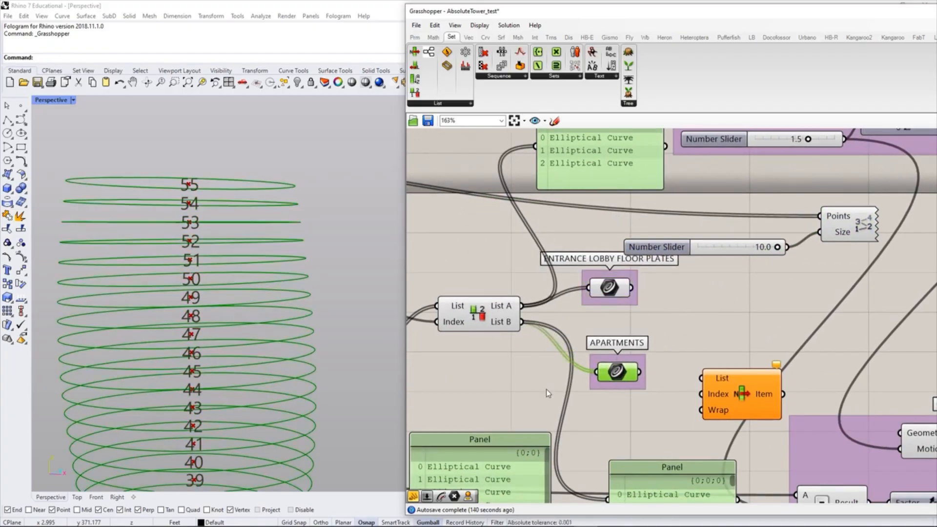
{"action": "scroll", "coordinate": [226, 303], "scroll_direction": "down", "scroll_amount": 5}
{"action": "scroll", "coordinate": [238, 235], "scroll_direction": "up", "scroll_amount": 8}
{"action": "mouse_move", "coordinate": [625, 301]}
{"action": "left_mouse_down"}
{"action": "mouse_move", "coordinate": [651, 327]}
{"action": "mouse_move", "coordinate": [626, 299]}
{"action": "left_mouse_up"}
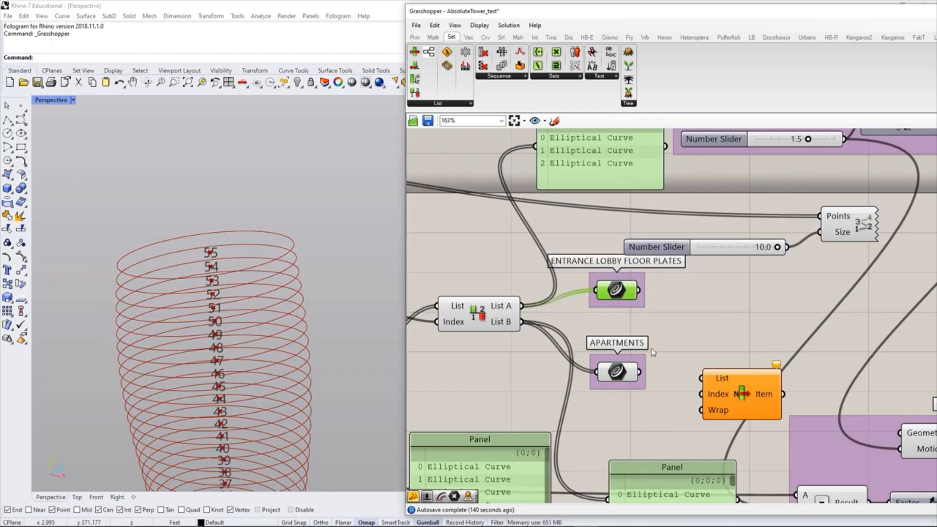
Step: Add an Area component beside the APARTMENTS group, moving that group slightly and List Item down to make room
{"action": "left_click_drag", "start_coordinate": [637, 389], "coordinate": [649, 384]}
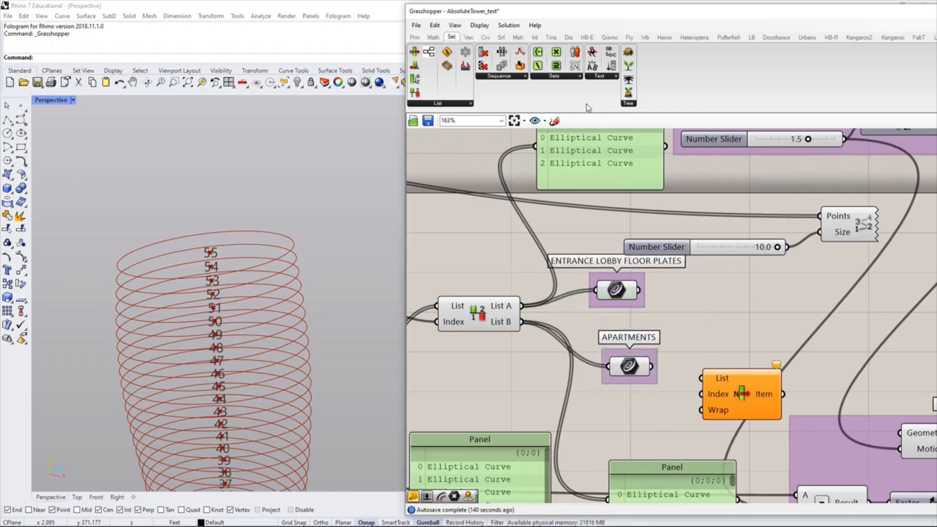
{"action": "left_click", "coordinate": [500, 38]}
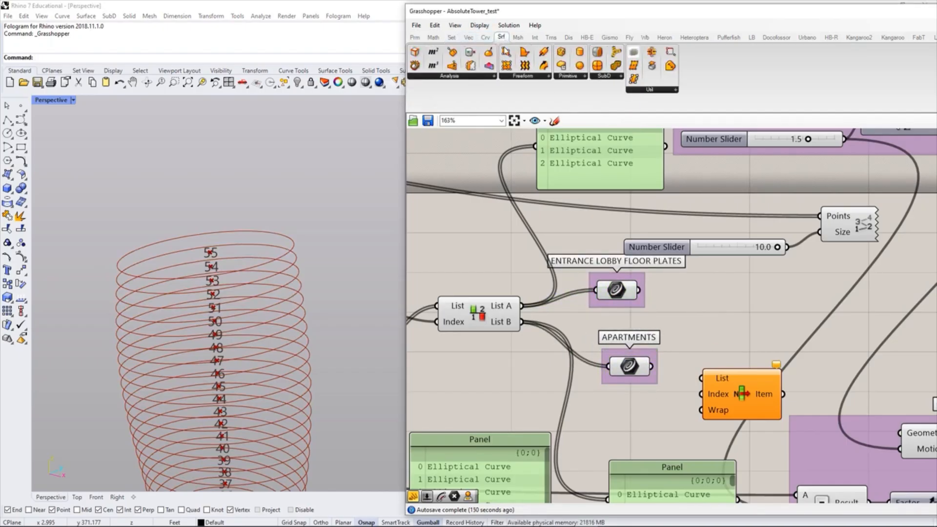
{"action": "left_click", "coordinate": [473, 76]}
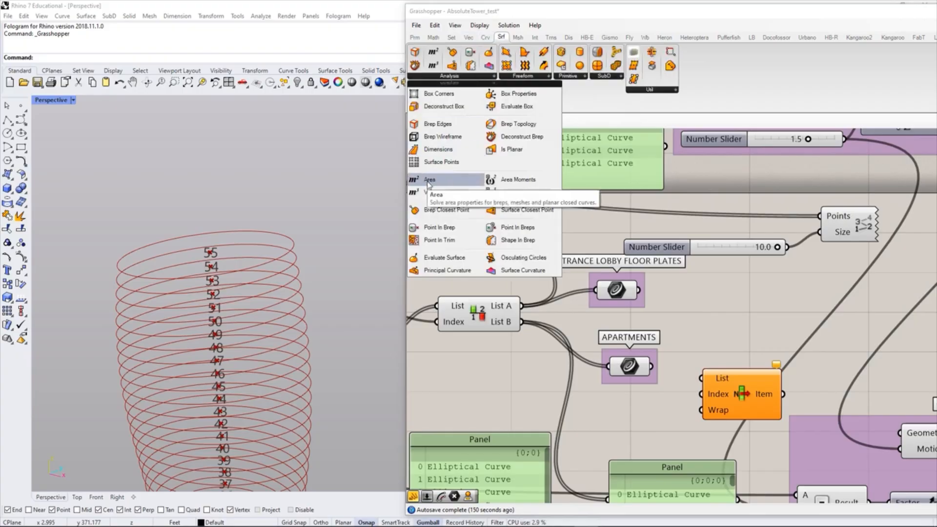
{"action": "left_click_drag", "start_coordinate": [429, 182], "coordinate": [721, 342]}
{"action": "left_click_drag", "start_coordinate": [697, 393], "coordinate": [702, 428]}
{"action": "left_click", "coordinate": [654, 415]}
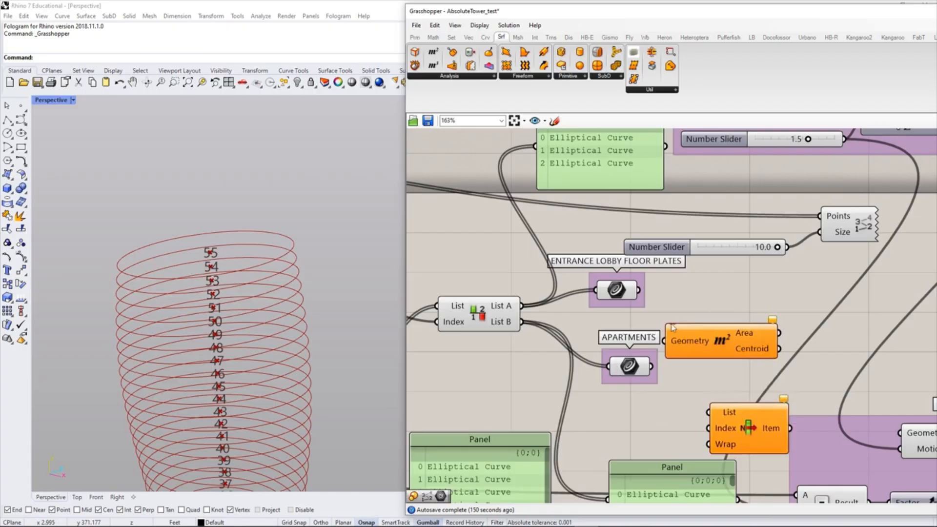
Step: Connect the APARTMENTS curves to Area's Geometry input and the Centroid output to Point List's Points input, straightening the layout
{"action": "left_click_drag", "start_coordinate": [672, 327], "coordinate": [695, 327]}
{"action": "left_click_drag", "start_coordinate": [654, 367], "coordinate": [724, 354]}
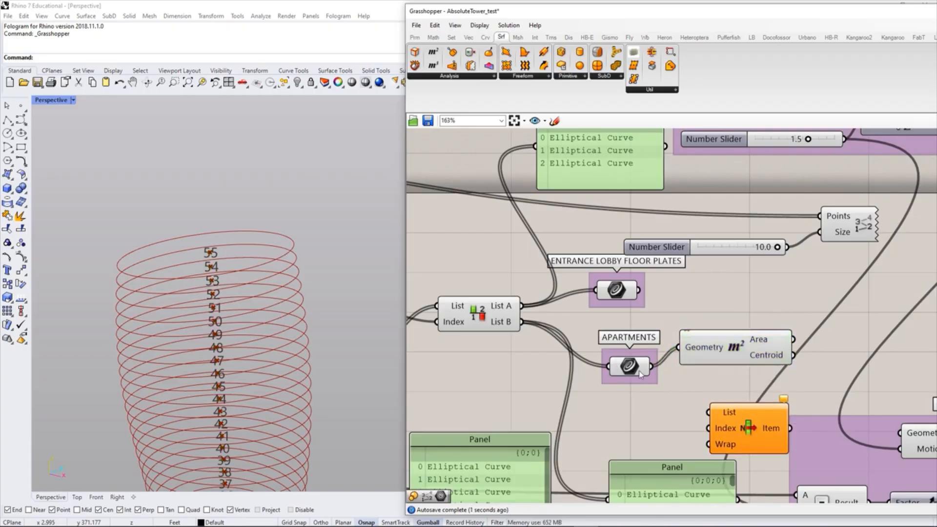
{"action": "left_click_drag", "start_coordinate": [629, 366], "coordinate": [617, 360]}
{"action": "left_click_drag", "start_coordinate": [756, 350], "coordinate": [819, 216]}
{"action": "left_click", "coordinate": [778, 379]}
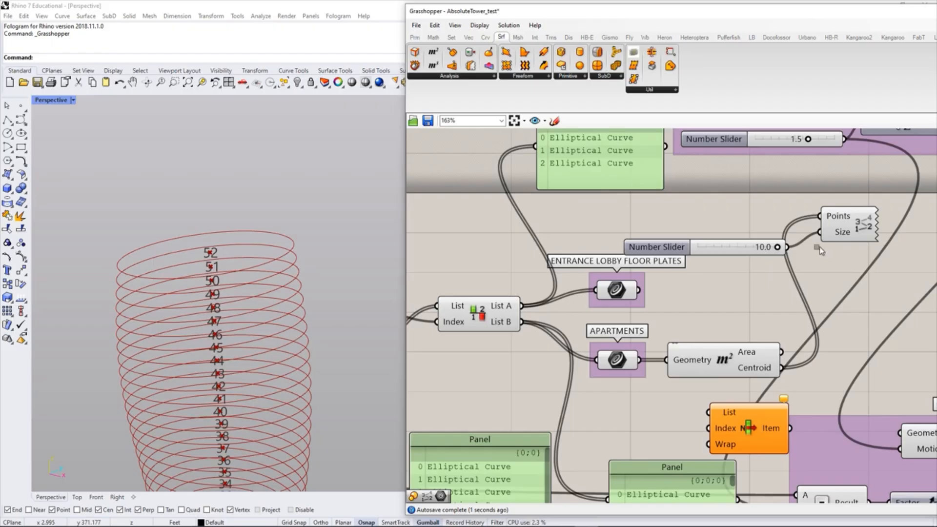
Step: Move the Point List and its 10.0 size slider down together, close to the Area component
{"action": "left_click_drag", "start_coordinate": [833, 257], "coordinate": [730, 187]}
{"action": "left_click_drag", "start_coordinate": [852, 228], "coordinate": [903, 301]}
{"action": "left_click", "coordinate": [851, 257]}
{"action": "right_click_drag", "start_coordinate": [850, 256], "coordinate": [795, 211]}
{"action": "right_click_drag", "start_coordinate": [216, 297], "coordinate": [267, 215]}
Step: Clear space around List Item by moving the purple group beyond it further away and the curve panel below it down
{"action": "right_click_drag", "start_coordinate": [736, 327], "coordinate": [514, 296]}
{"action": "scroll", "coordinate": [513, 296], "scroll_direction": "down", "scroll_amount": 3}
{"action": "left_click_drag", "start_coordinate": [661, 385], "coordinate": [804, 402]}
{"action": "left_click", "coordinate": [608, 400]}
{"action": "left_click_drag", "start_coordinate": [525, 410], "coordinate": [528, 472]}
{"action": "left_click", "coordinate": [544, 408]}
{"action": "right_click_drag", "start_coordinate": [681, 350], "coordinate": [800, 371]}
{"action": "scroll", "coordinate": [764, 360], "scroll_direction": "up", "scroll_amount": 2}
{"action": "scroll", "coordinate": [800, 372], "scroll_direction": "up", "scroll_amount": 1}
{"action": "right_click_drag", "start_coordinate": [731, 326], "coordinate": [723, 339]}
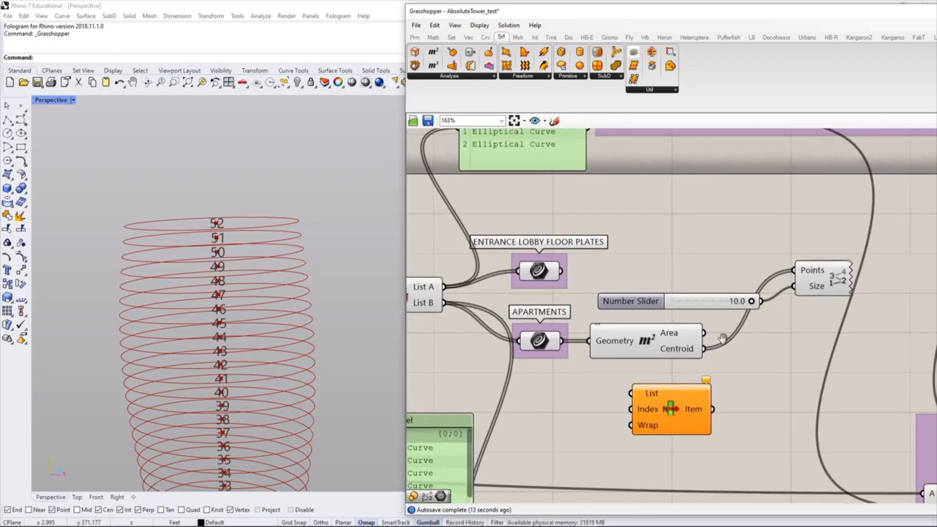
Step: Widen the Grasshopper window and move the ENTRANCE LOBBY FLOOR PLATES group further up from the APARTMENTS group
{"action": "left_click_drag", "start_coordinate": [406, 251], "coordinate": [344, 247]}
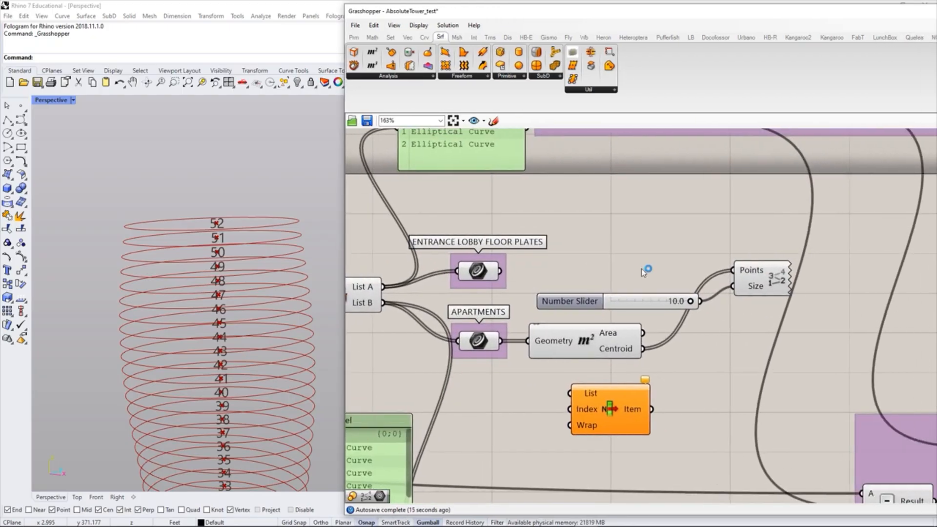
{"action": "right_click_drag", "start_coordinate": [653, 312], "coordinate": [712, 320]}
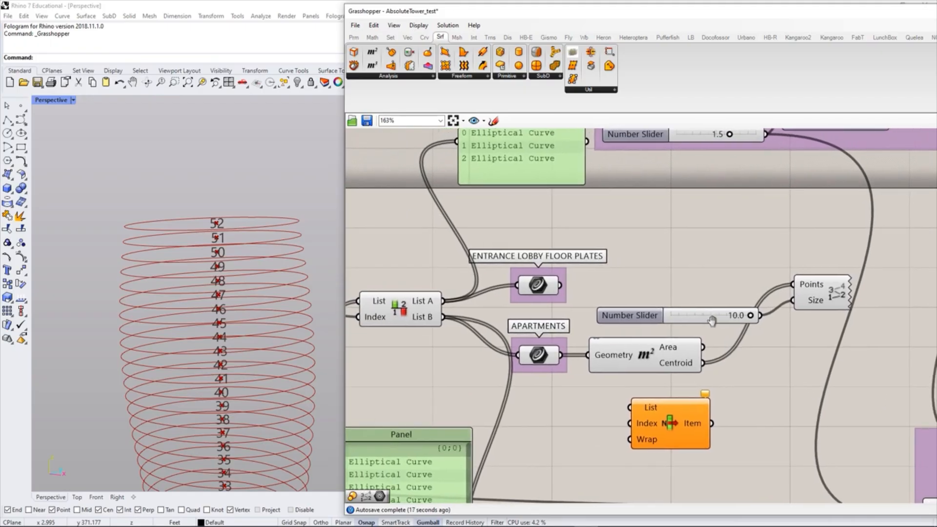
{"action": "right_click_drag", "start_coordinate": [410, 317], "coordinate": [451, 325]}
{"action": "left_click_drag", "start_coordinate": [585, 303], "coordinate": [596, 272]}
{"action": "left_click", "coordinate": [583, 363]}
{"action": "left_click", "coordinate": [601, 415]}
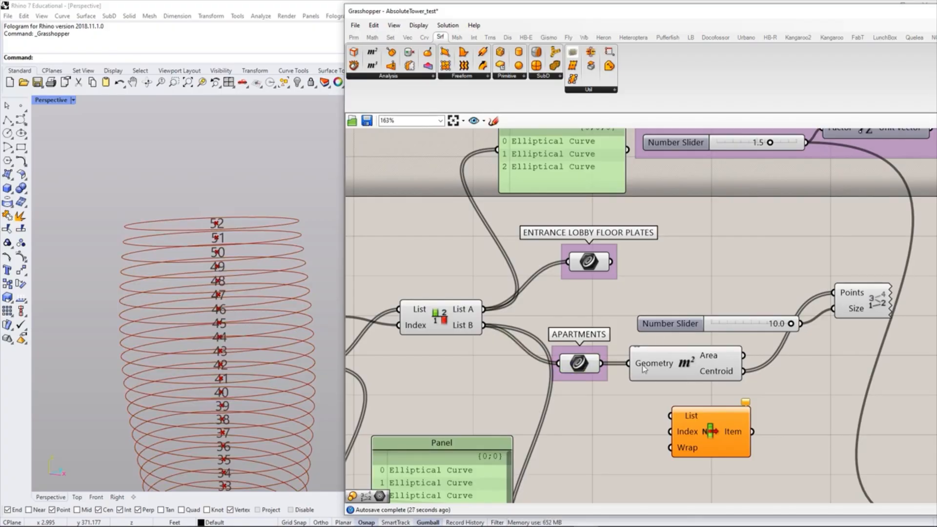
Step: Connect the APARTMENTS curves to List Item's List input and shift Area and List Item further from the group
{"action": "scroll", "coordinate": [215, 212], "scroll_direction": "up", "scroll_amount": 3}
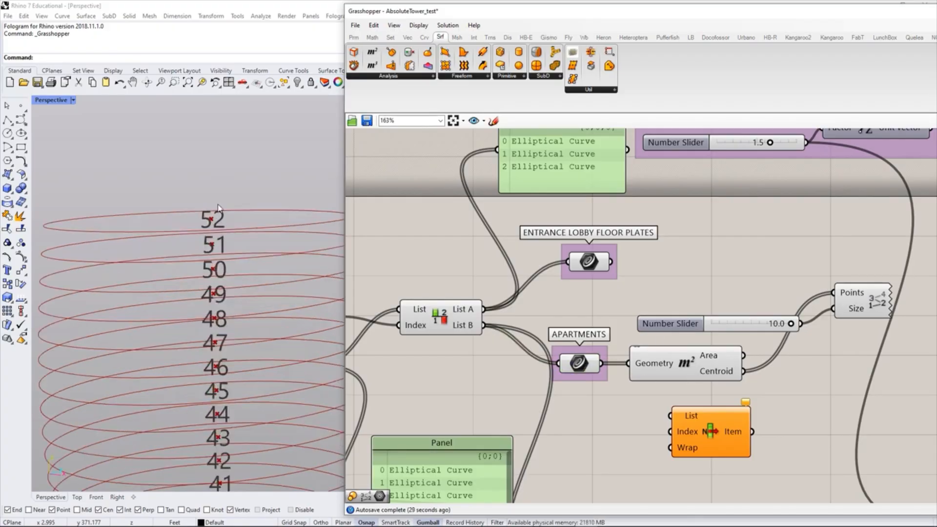
{"action": "left_click_drag", "start_coordinate": [692, 434], "coordinate": [717, 437]}
{"action": "left_click", "coordinate": [645, 434]}
{"action": "right_click_drag", "start_coordinate": [700, 395], "coordinate": [710, 346]}
{"action": "left_click_drag", "start_coordinate": [612, 316], "coordinate": [709, 372]}
{"action": "left_click_drag", "start_coordinate": [721, 326], "coordinate": [753, 327]}
{"action": "left_click", "coordinate": [763, 356]}
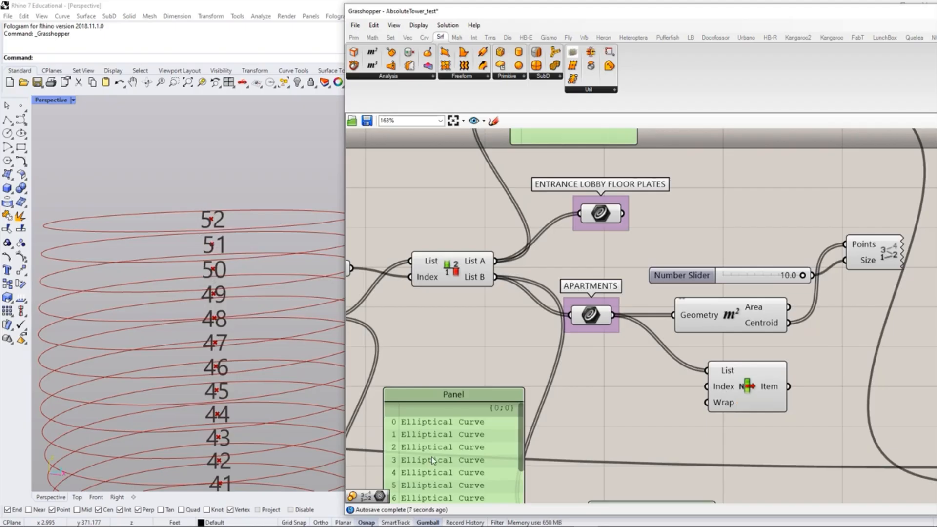
{"action": "left_click_drag", "start_coordinate": [752, 387], "coordinate": [781, 385]}
{"action": "left_click", "coordinate": [676, 414]}
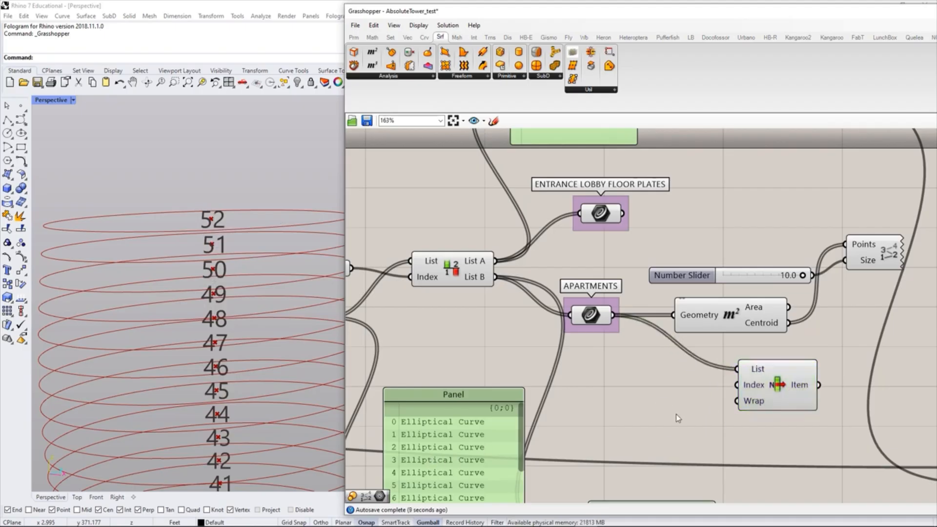
Step: Add a panel in front of List Item containing 50, 51 and 52 on separate lines
{"action": "double_click", "coordinate": [646, 405]}
{"action": "type", "text": "panel"}
{"action": "key", "text": "Return"}
{"action": "left_click", "coordinate": [661, 417]}
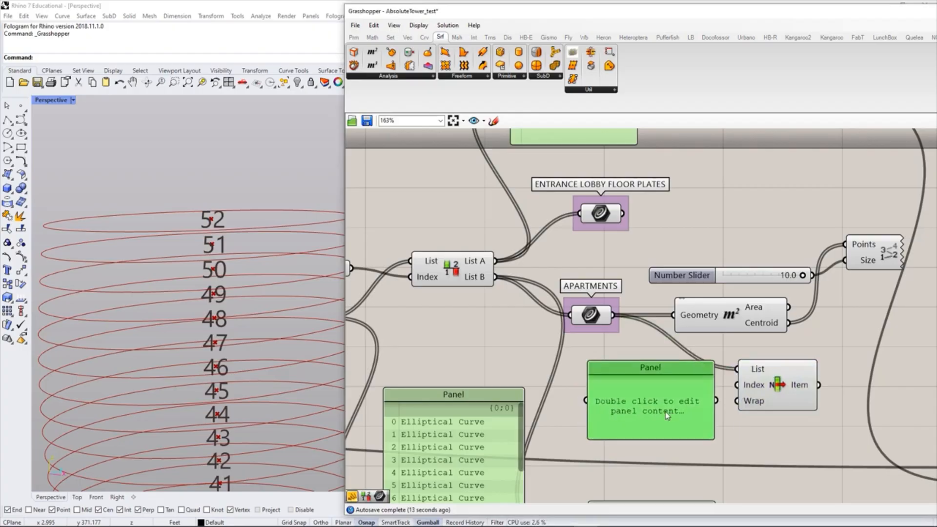
{"action": "double_click", "coordinate": [652, 403]}
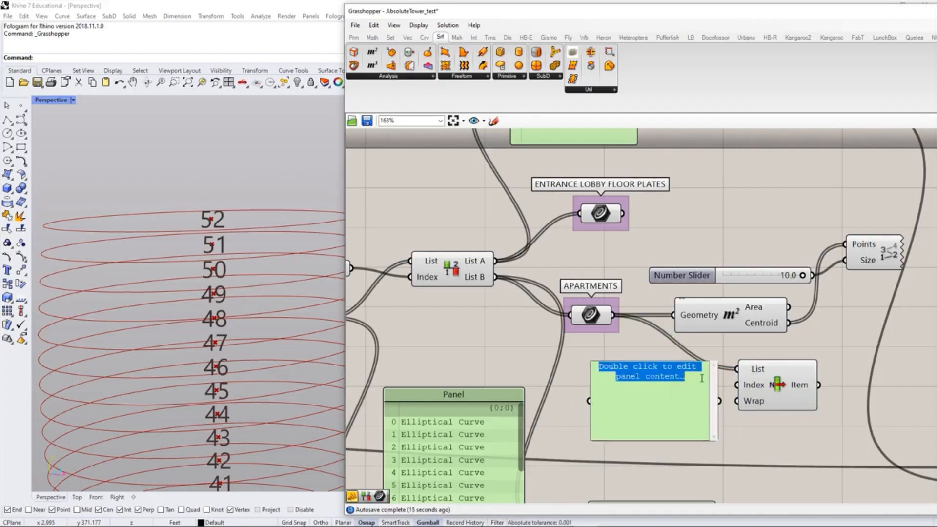
{"action": "type", "text": "50"}
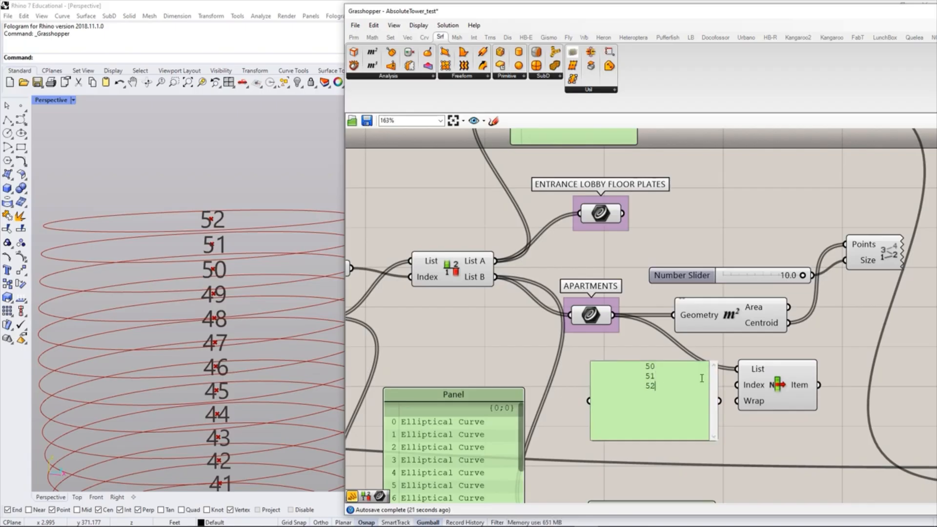
{"action": "left_click", "coordinate": [778, 449]}
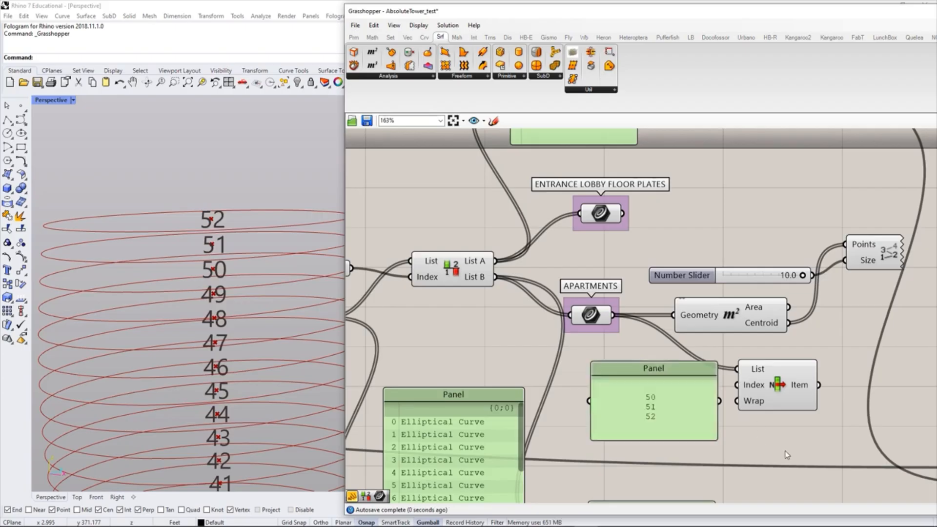
Step: Turn off Multiline Data for the 50, 51, 52 panel and resize it to fit its three entries
{"action": "left_click_drag", "start_coordinate": [647, 394], "coordinate": [625, 394]}
{"action": "left_click_drag", "start_coordinate": [569, 439], "coordinate": [584, 425]}
{"action": "left_click", "coordinate": [668, 440]}
{"action": "left_click_drag", "start_coordinate": [638, 395], "coordinate": [640, 400]}
{"action": "left_click", "coordinate": [717, 419]}
{"action": "right_click", "coordinate": [637, 401]}
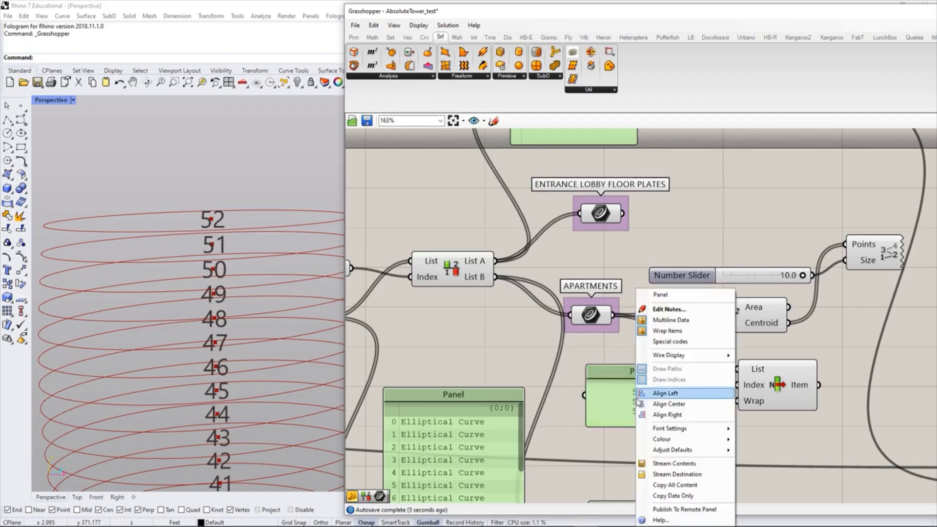
{"action": "left_click", "coordinate": [664, 322]}
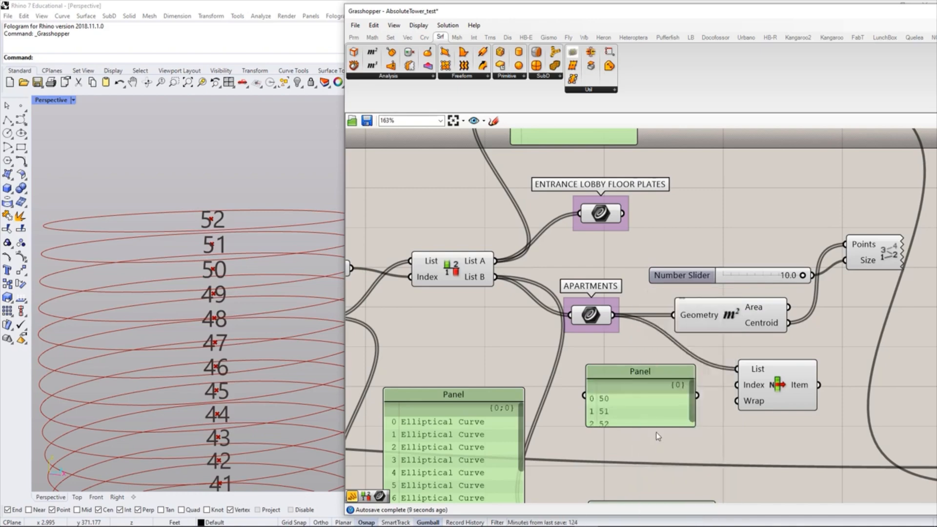
{"action": "left_click_drag", "start_coordinate": [695, 417], "coordinate": [669, 417]}
{"action": "left_click_drag", "start_coordinate": [634, 450], "coordinate": [645, 419]}
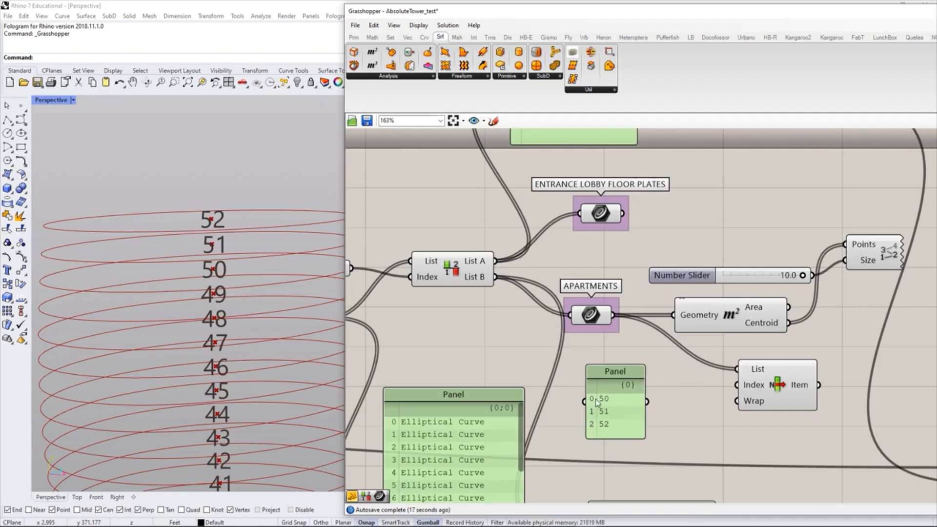
Step: Move the 50, 51, 52 panel closer to List Item and connect it to the Index input
{"action": "left_click_drag", "start_coordinate": [610, 414], "coordinate": [646, 415]}
{"action": "left_click", "coordinate": [702, 432]}
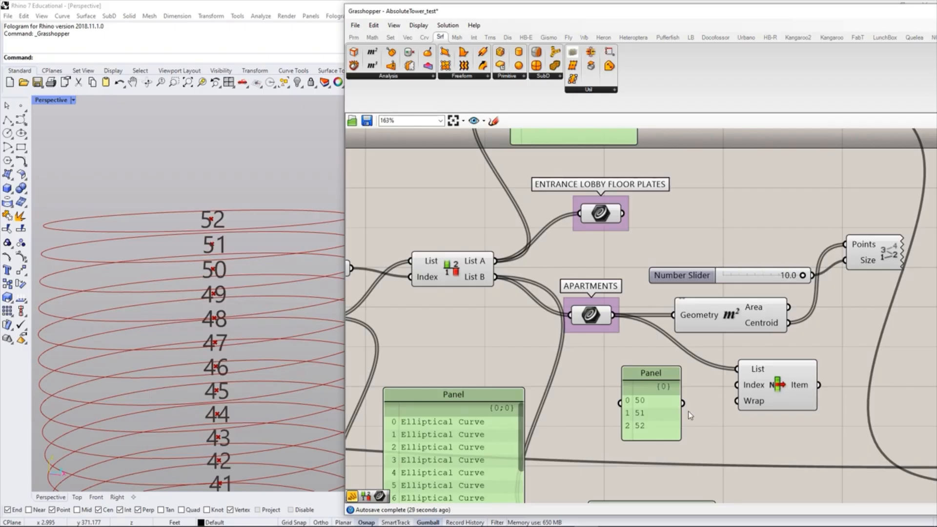
{"action": "left_click_drag", "start_coordinate": [682, 403], "coordinate": [736, 385]}
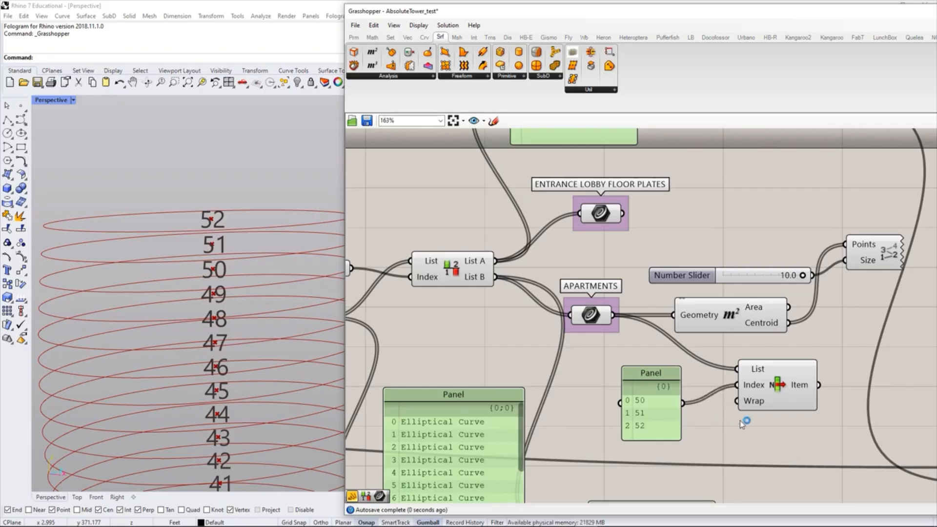
Step: Select List Item and examine which tower floors it picks out in the viewport
{"action": "left_click", "coordinate": [778, 386]}
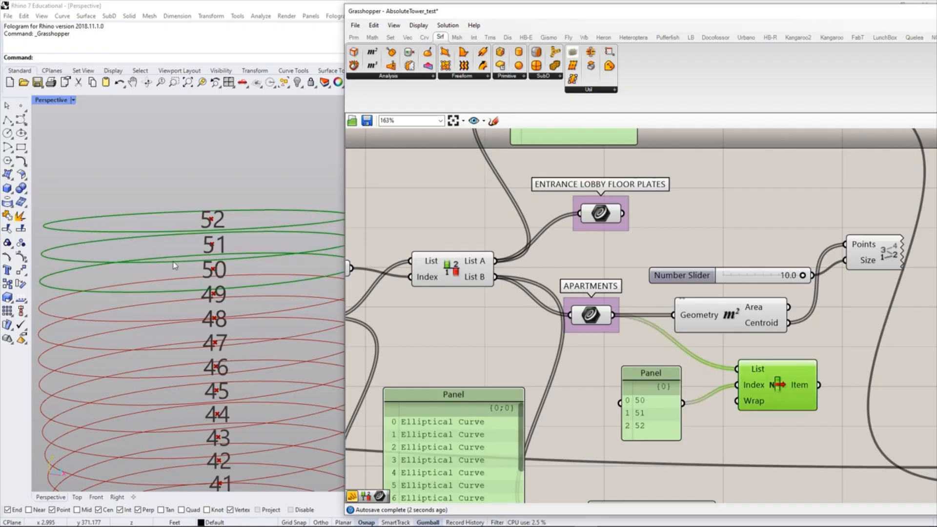
{"action": "mouse_move", "coordinate": [248, 239]}
{"action": "right_mouse_down"}
{"action": "mouse_move", "coordinate": [233, 227]}
{"action": "mouse_move", "coordinate": [272, 226]}
{"action": "mouse_move", "coordinate": [264, 236]}
{"action": "right_mouse_up"}
{"action": "scroll", "coordinate": [255, 228], "scroll_direction": "down", "scroll_amount": 12}
{"action": "scroll", "coordinate": [259, 229], "scroll_direction": "up", "scroll_amount": 4}
{"action": "scroll", "coordinate": [262, 226], "scroll_direction": "down", "scroll_amount": 6}
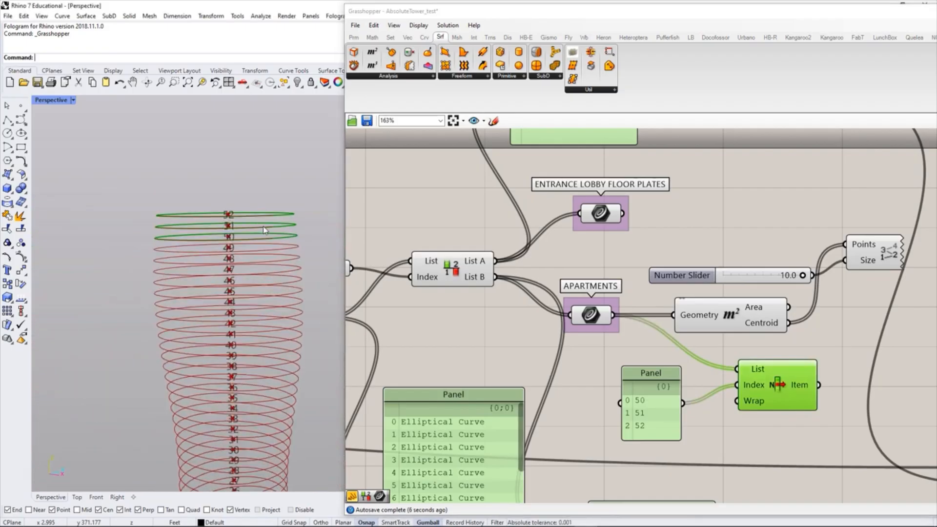
{"action": "scroll", "coordinate": [266, 201], "scroll_direction": "up", "scroll_amount": 5}
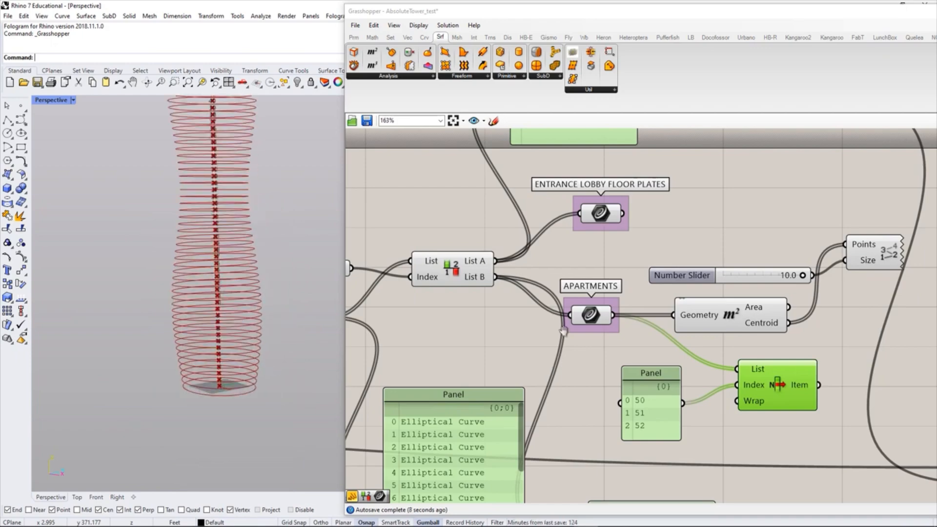
Step: Compare the floors highlighted by the ENTRANCE LOBBY FLOOR PLATES curves with those picked by List Item
{"action": "right_click_drag", "start_coordinate": [563, 330], "coordinate": [578, 372]}
{"action": "left_click", "coordinate": [620, 256]}
{"action": "scroll", "coordinate": [253, 356], "scroll_direction": "up", "scroll_amount": 6}
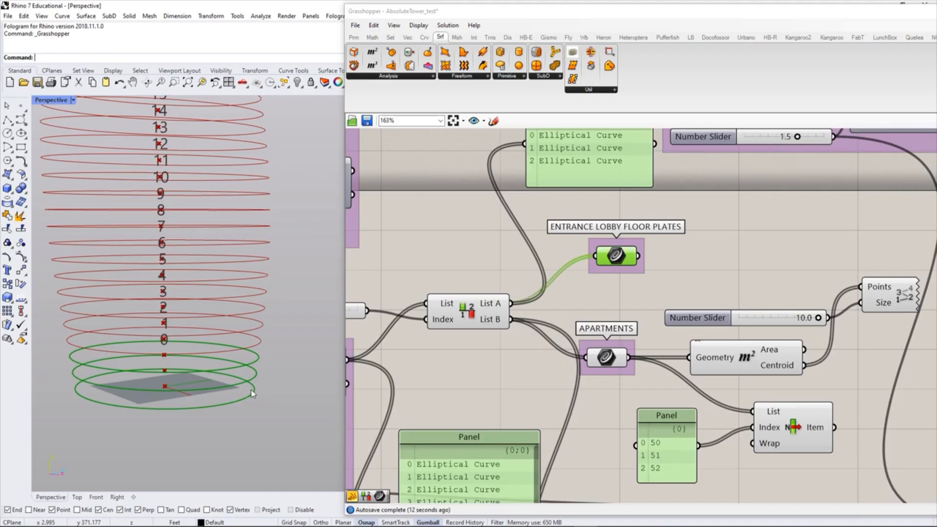
{"action": "scroll", "coordinate": [253, 217], "scroll_direction": "down", "scroll_amount": 5}
{"action": "scroll", "coordinate": [253, 216], "scroll_direction": "up", "scroll_amount": 6}
{"action": "scroll", "coordinate": [253, 217], "scroll_direction": "up", "scroll_amount": 5}
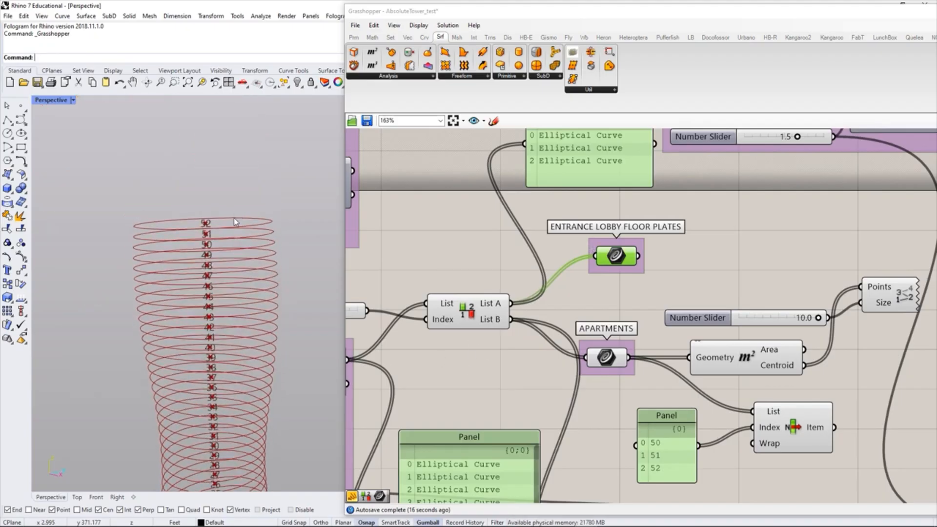
{"action": "left_click", "coordinate": [703, 380]}
{"action": "right_click_drag", "start_coordinate": [703, 380], "coordinate": [620, 340]}
{"action": "left_click", "coordinate": [716, 401]}
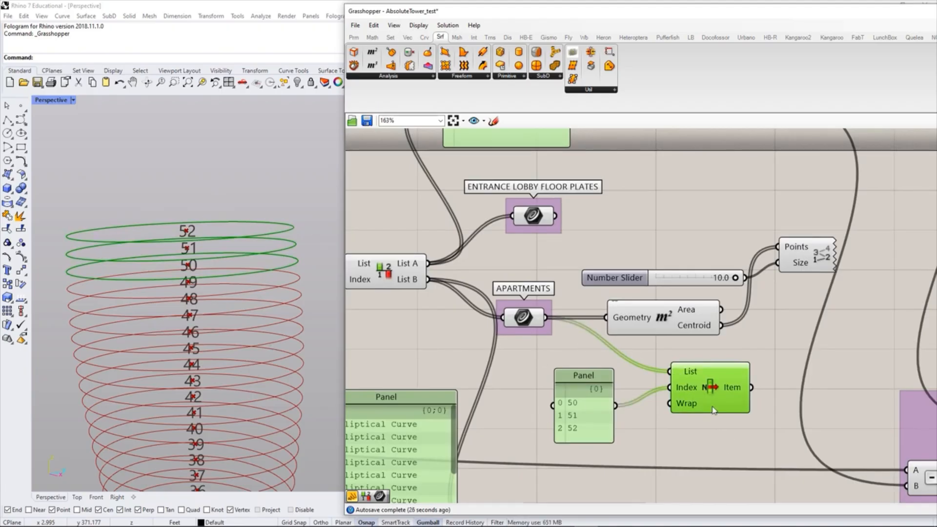
Step: Group the Area component, Point List and 10.0 size slider together, and adjust the group's position slightly
{"action": "right_click_drag", "start_coordinate": [702, 392], "coordinate": [672, 398]}
{"action": "left_click_drag", "start_coordinate": [764, 345], "coordinate": [617, 235]}
{"action": "left_click_drag", "start_coordinate": [629, 290], "coordinate": [653, 278]}
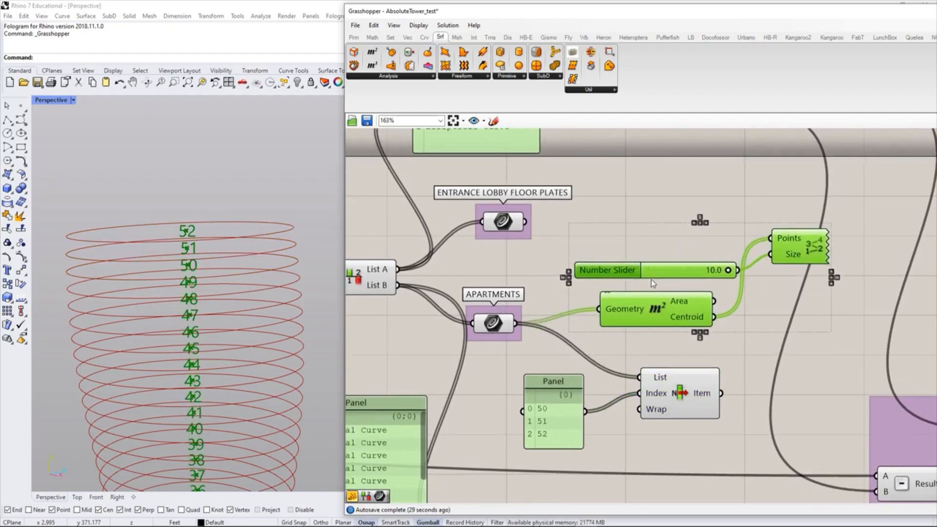
{"action": "key", "text": "ctrl+g"}
{"action": "right_click_drag", "start_coordinate": [648, 234], "coordinate": [628, 235]}
{"action": "left_click_drag", "start_coordinate": [649, 248], "coordinate": [667, 244]}
{"action": "left_click", "coordinate": [687, 199]}
Step: Label the Area and Point List group "EXTRACTING CENTROID POINTS AND DISPLAYIG ORDER" and move it farther from the APARTMENTS component
{"action": "right_click", "coordinate": [685, 239]}
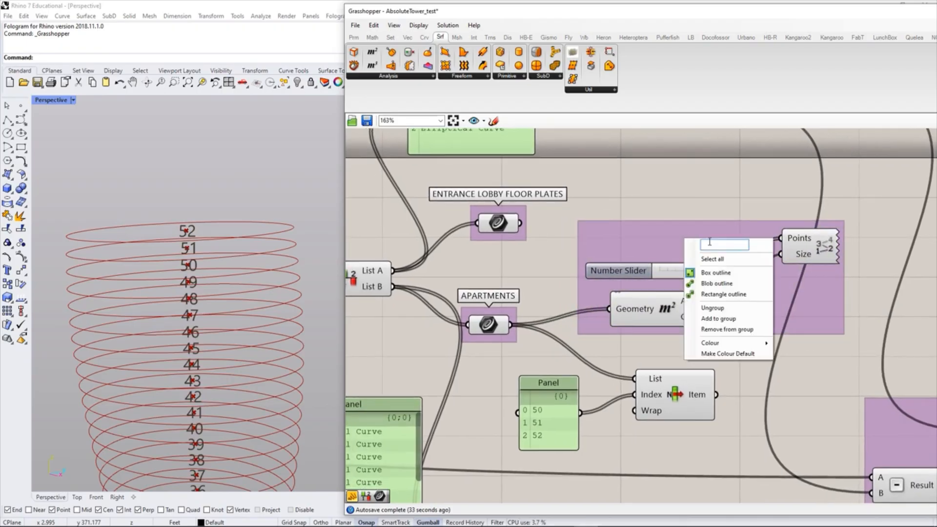
{"action": "type", "text": "EXTRA"}
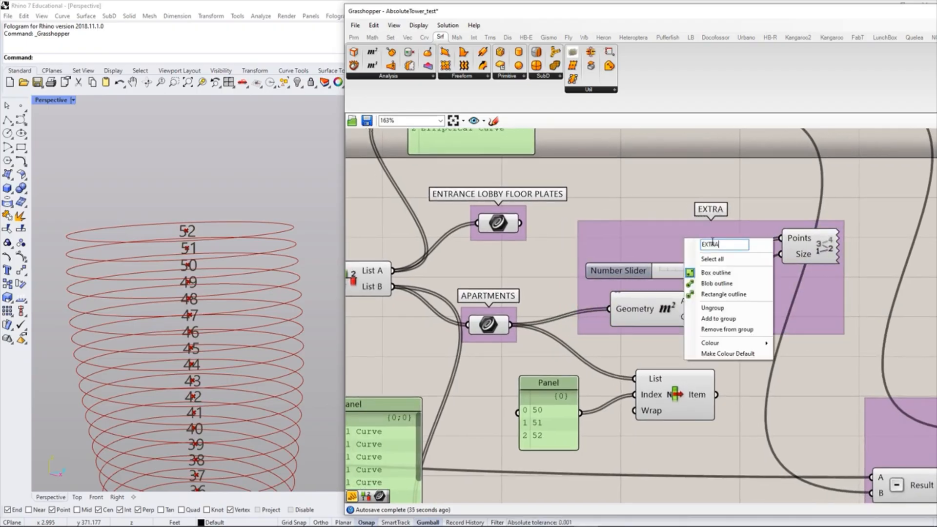
{"action": "type", "text": "CTING CENTR"}
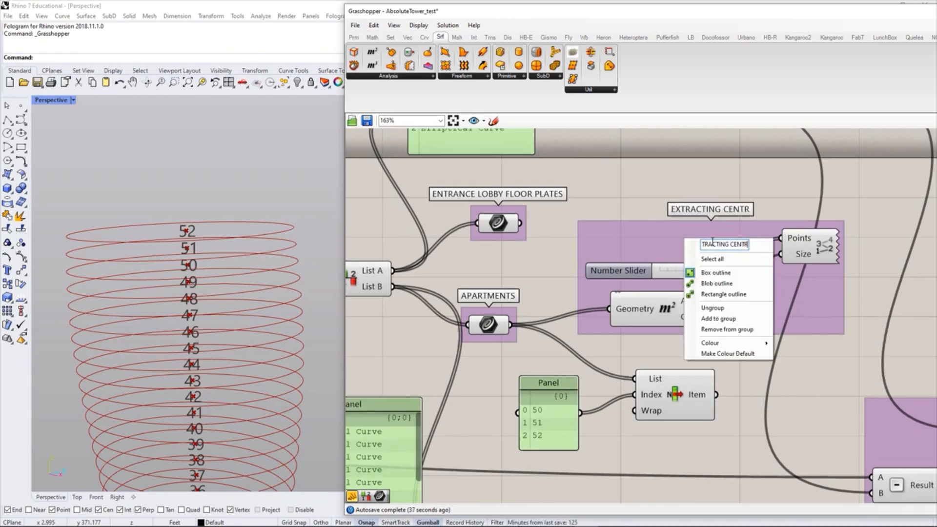
{"action": "type", "text": "OID"}
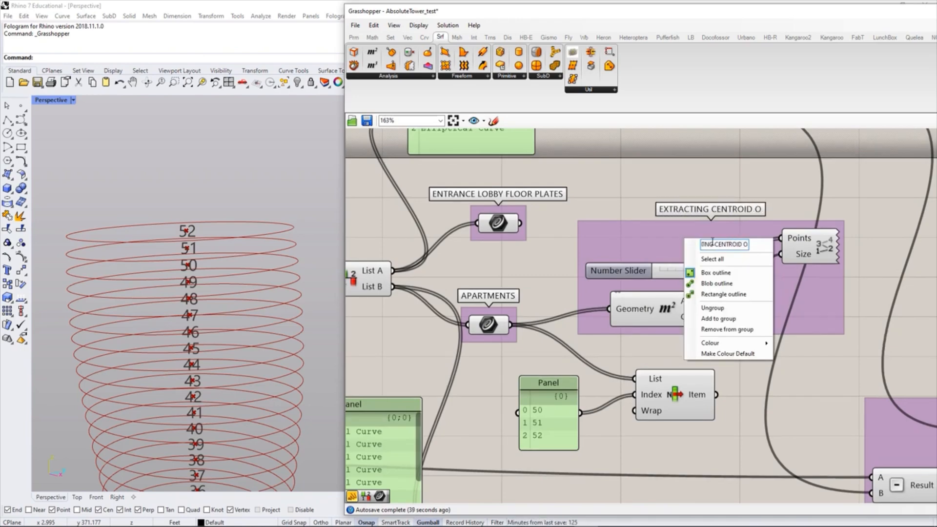
{"action": "type", "text": " POINTS"}
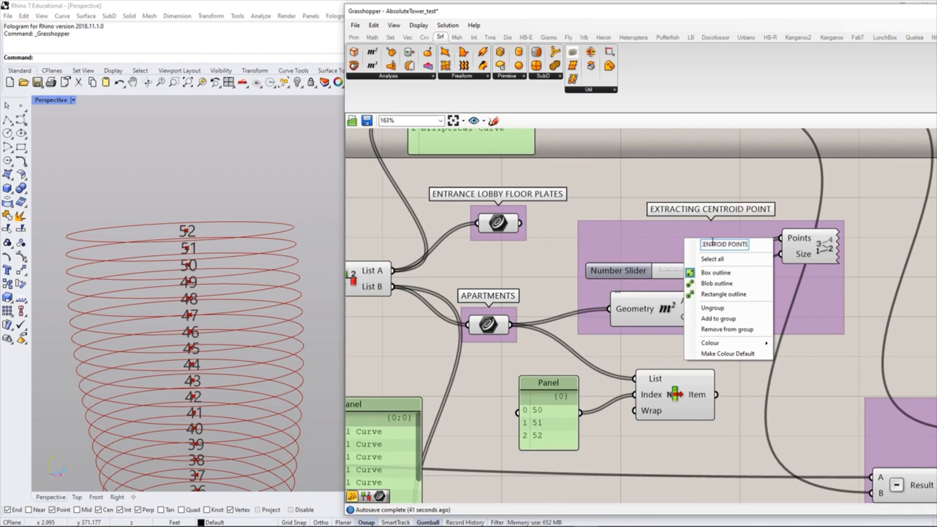
{"action": "type", "text": " AND DISPLAYIN"}
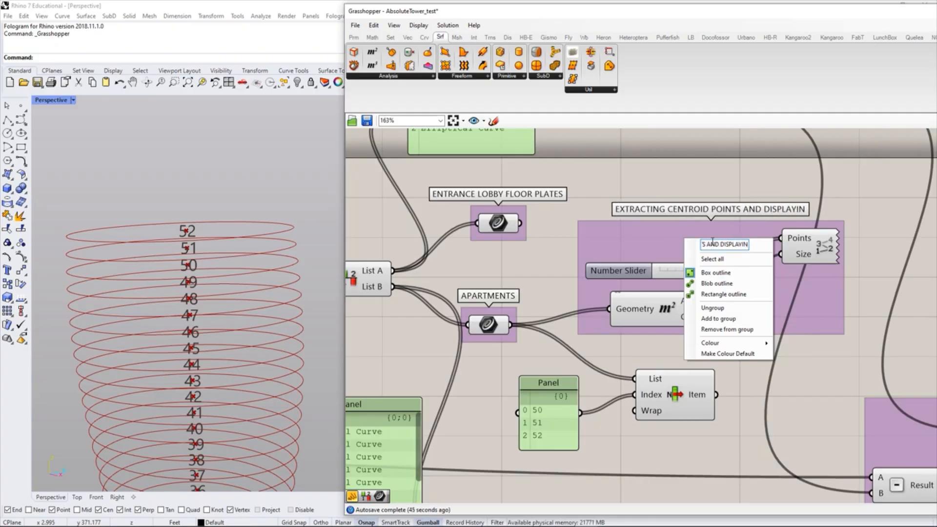
{"action": "key", "text": "BackSpace"}
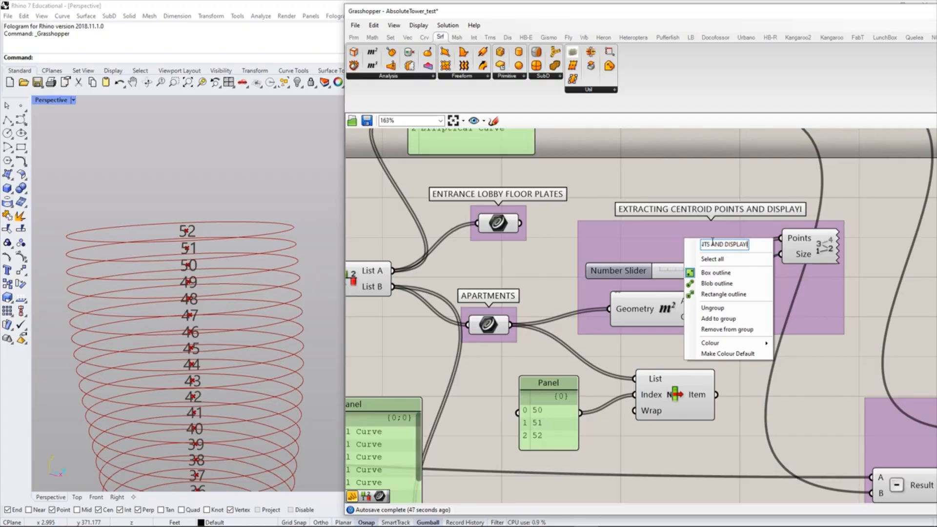
{"action": "type", "text": "G ORDER"}
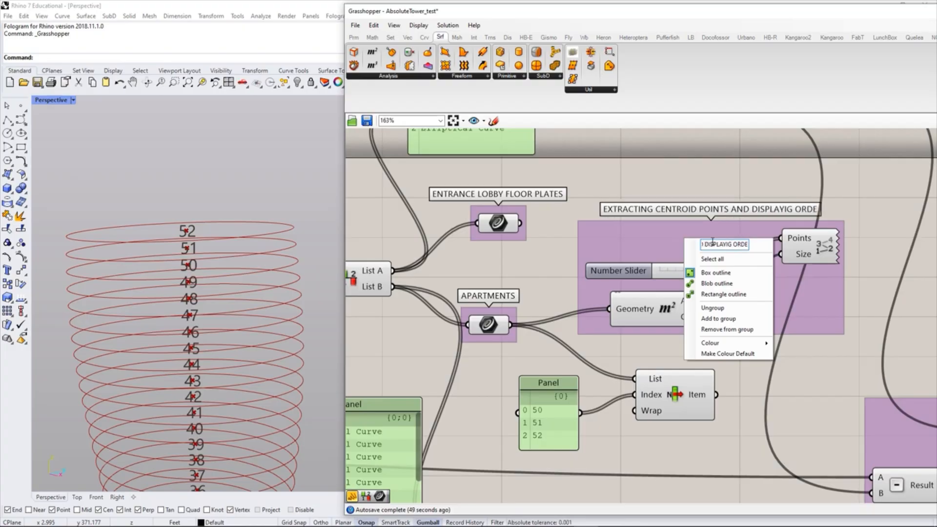
{"action": "left_click", "coordinate": [686, 175]}
{"action": "left_click_drag", "start_coordinate": [695, 250], "coordinate": [740, 235]}
{"action": "left_click", "coordinate": [721, 364]}
Step: Shift the 50, 51, 52 panel and List Item slightly and group them together
{"action": "right_click_drag", "start_coordinate": [661, 368], "coordinate": [657, 342]}
{"action": "left_click_drag", "start_coordinate": [710, 439], "coordinate": [504, 354]}
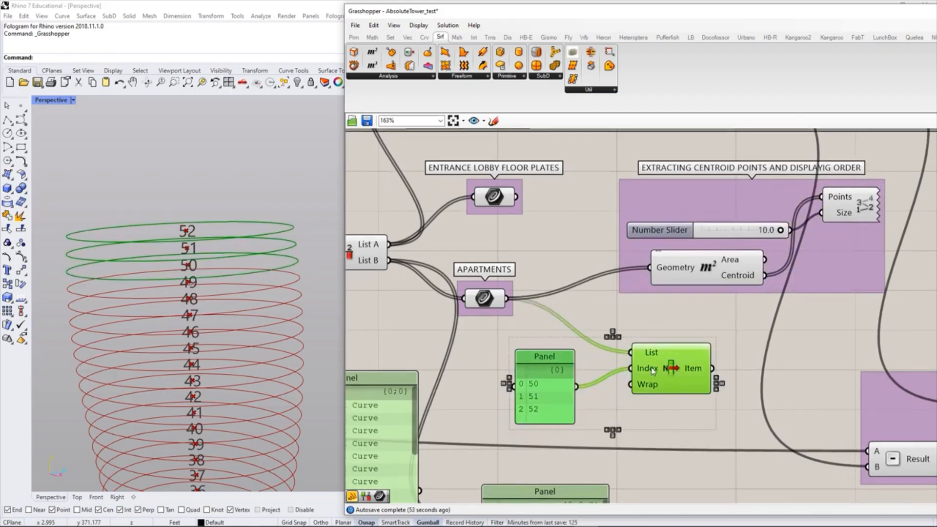
{"action": "left_click_drag", "start_coordinate": [667, 368], "coordinate": [689, 373]}
{"action": "key", "text": "ctrl+g"}
{"action": "left_click", "coordinate": [615, 359]}
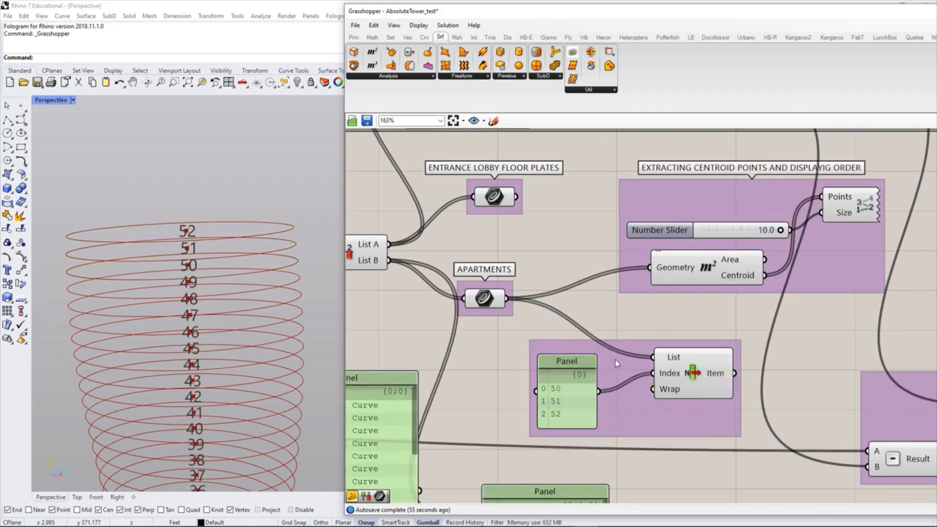
Step: Label the group containing List Item and its index panel "EXTRACTING THREE TOP FLOORS"
{"action": "right_click", "coordinate": [614, 359]}
{"action": "type", "text": "EXTRA"}
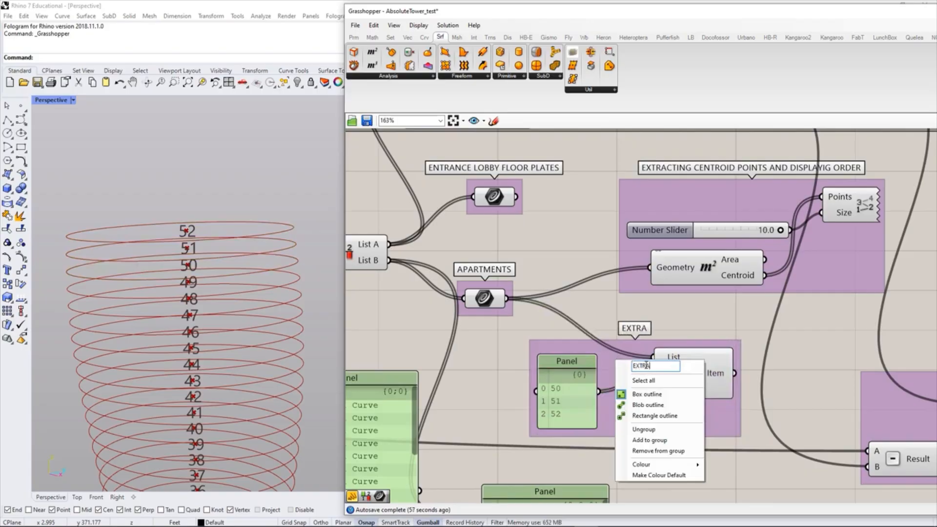
{"action": "type", "text": "CTING THRE"}
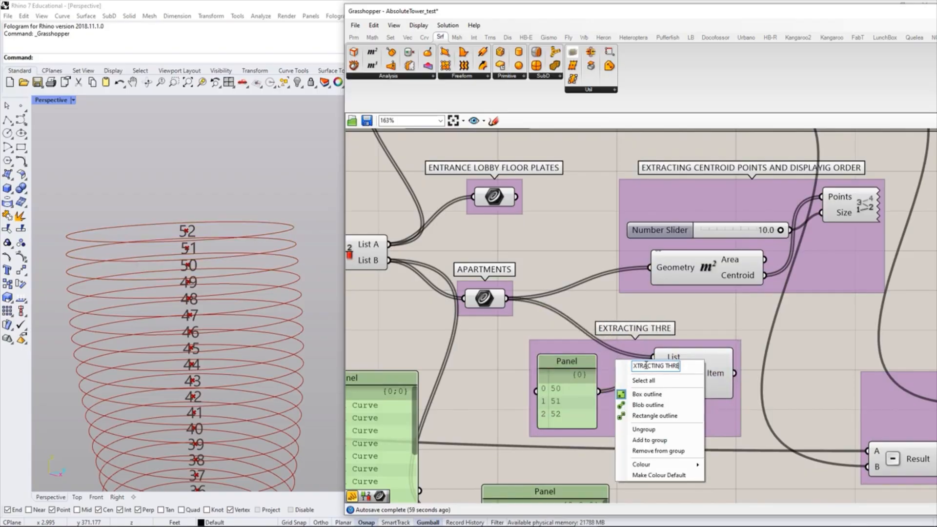
{"action": "type", "text": "E TOP CLO"}
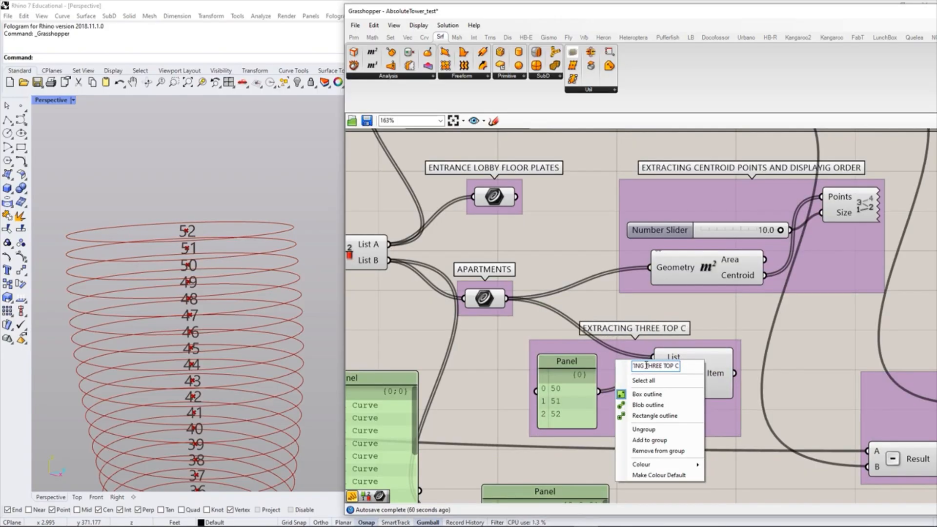
{"action": "key", "text": "BackSpace"}
{"action": "key", "text": "BackSpace"}
{"action": "key", "text": "BackSpace"}
{"action": "type", "text": "FLOORS"}
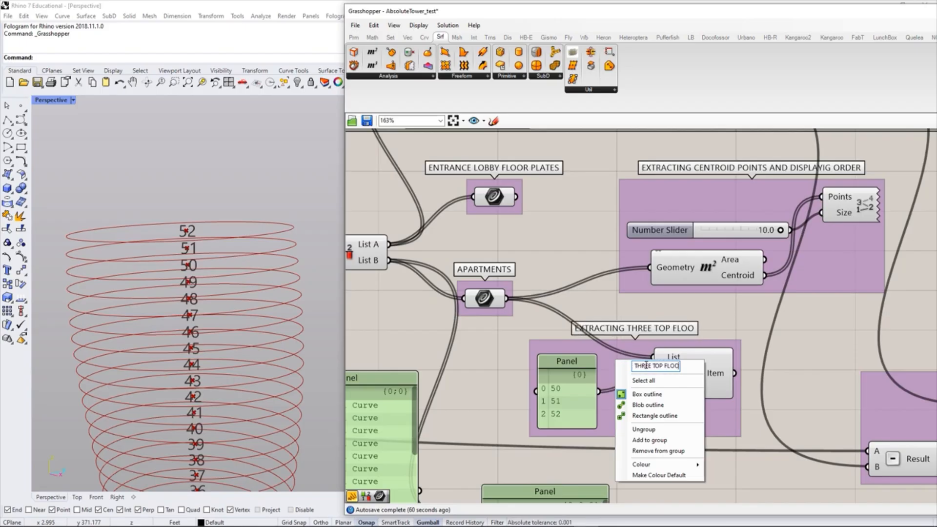
{"action": "key", "text": "Return"}
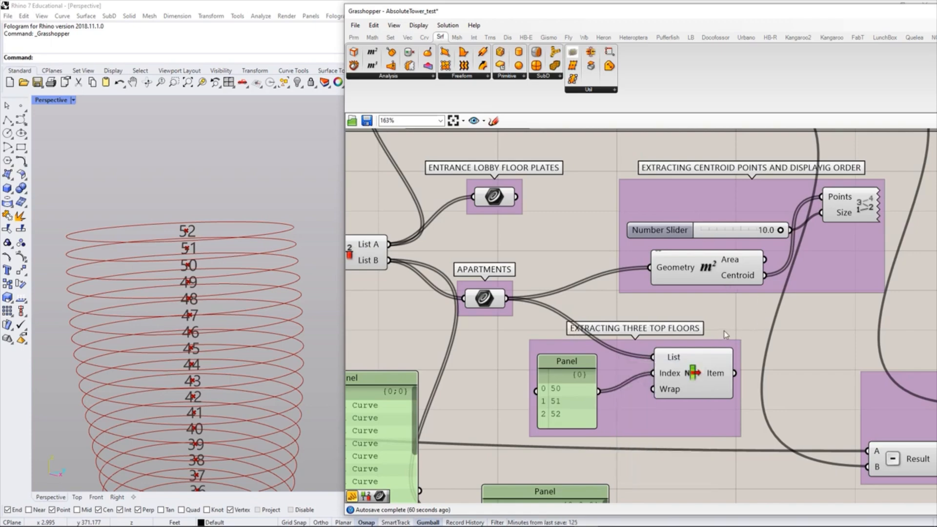
Step: Space out the canvas by moving the subtraction, centroid points and top floors groups farther from the APARTMENTS component
{"action": "right_click_drag", "start_coordinate": [724, 335], "coordinate": [594, 335]}
{"action": "scroll", "coordinate": [592, 295], "scroll_direction": "down", "scroll_amount": 2}
{"action": "right_click_drag", "start_coordinate": [687, 331], "coordinate": [598, 339]}
{"action": "left_click_drag", "start_coordinate": [637, 394], "coordinate": [713, 401]}
{"action": "left_click", "coordinate": [646, 356]}
{"action": "right_click_drag", "start_coordinate": [617, 320], "coordinate": [807, 317]}
{"action": "left_click_drag", "start_coordinate": [671, 238], "coordinate": [715, 218]}
{"action": "left_click", "coordinate": [743, 405]}
{"action": "left_click_drag", "start_coordinate": [657, 397], "coordinate": [688, 385]}
Step: Check the List Item and APARTMENTS curves in the viewport, and shift the APARTMENTS component slightly toward the top floors group
{"action": "left_click", "coordinate": [699, 348]}
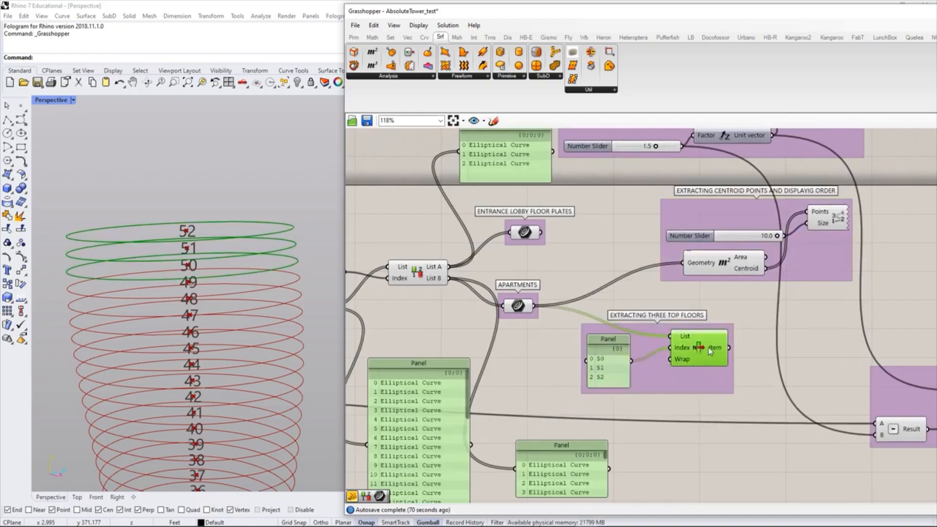
{"action": "left_click", "coordinate": [548, 341]}
{"action": "left_click", "coordinate": [518, 306]}
{"action": "left_click", "coordinate": [530, 319]}
{"action": "left_click", "coordinate": [523, 307]}
{"action": "left_click_drag", "start_coordinate": [524, 310], "coordinate": [538, 310]}
{"action": "left_click", "coordinate": [538, 338]}
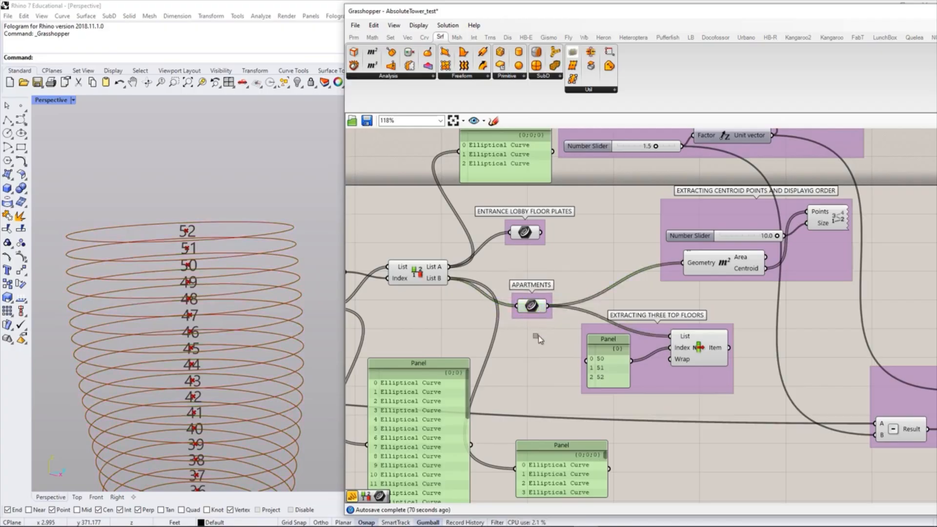
Step: Compare the floors highlighted by the APARTMENTS curves with those picked by List Item
{"action": "left_click", "coordinate": [534, 306]}
{"action": "left_click", "coordinate": [539, 340]}
{"action": "left_click", "coordinate": [701, 348]}
{"action": "left_click", "coordinate": [699, 421]}
{"action": "left_click_drag", "start_coordinate": [702, 352], "coordinate": [702, 352]}
{"action": "left_click", "coordinate": [740, 402]}
{"action": "left_click", "coordinate": [700, 348]}
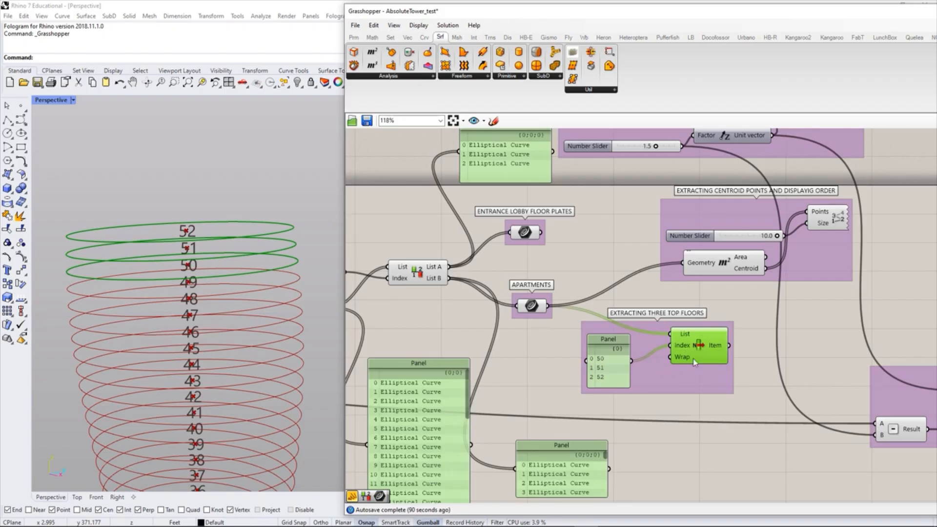
Step: Move the elliptical curve panel below the top floors group farther down and nudge the 50, 51, 52 panel
{"action": "left_click_drag", "start_coordinate": [575, 452], "coordinate": [580, 471]}
{"action": "left_click", "coordinate": [658, 439]}
{"action": "left_click_drag", "start_coordinate": [616, 352], "coordinate": [614, 354]}
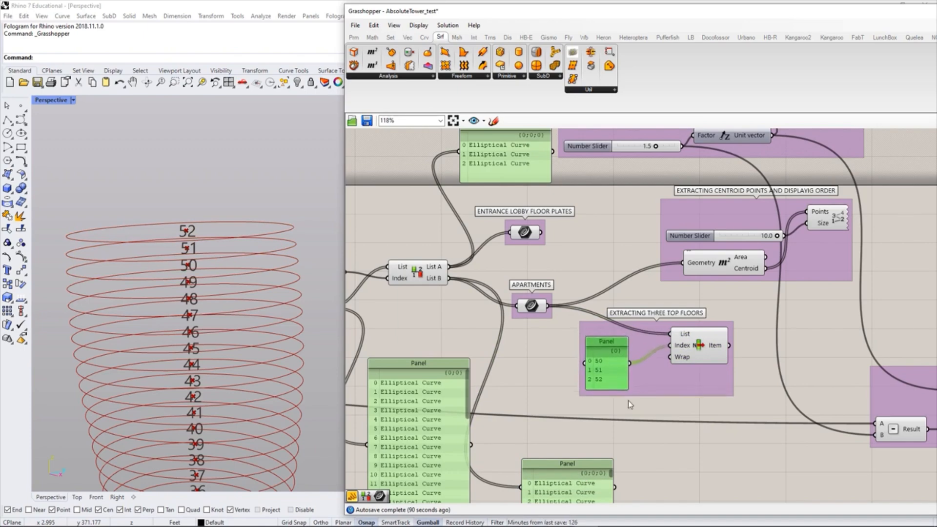
{"action": "left_click", "coordinate": [622, 412]}
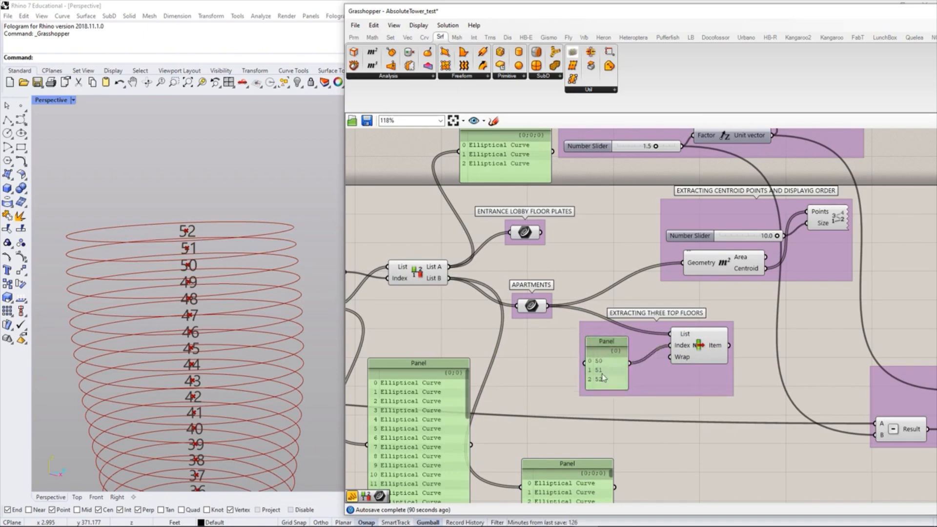
Step: Select List Item and examine the extracted top floors against the whole tower in the viewport
{"action": "left_click", "coordinate": [698, 345]}
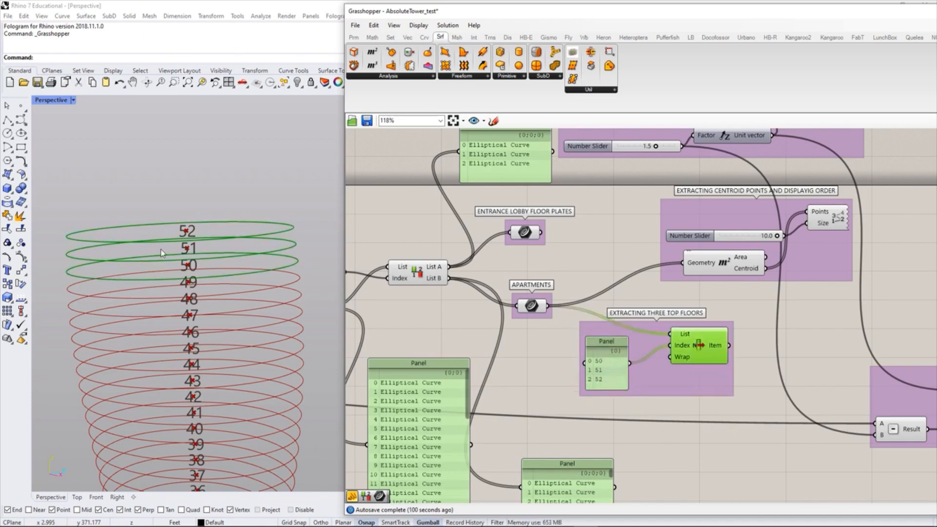
{"action": "scroll", "coordinate": [283, 240], "scroll_direction": "down", "scroll_amount": 5}
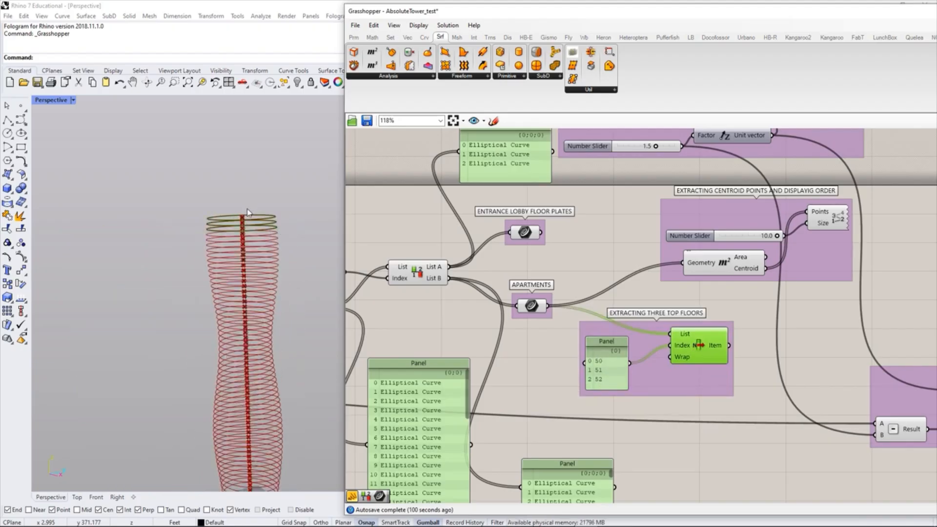
{"action": "scroll", "coordinate": [247, 208], "scroll_direction": "up", "scroll_amount": 5}
{"action": "scroll", "coordinate": [314, 246], "scroll_direction": "up", "scroll_amount": 2}
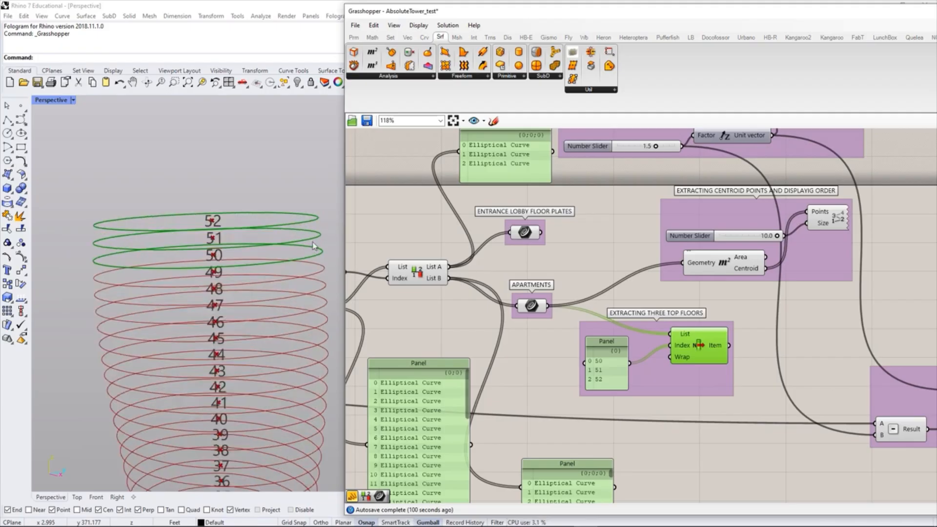
{"action": "left_click", "coordinate": [535, 369]}
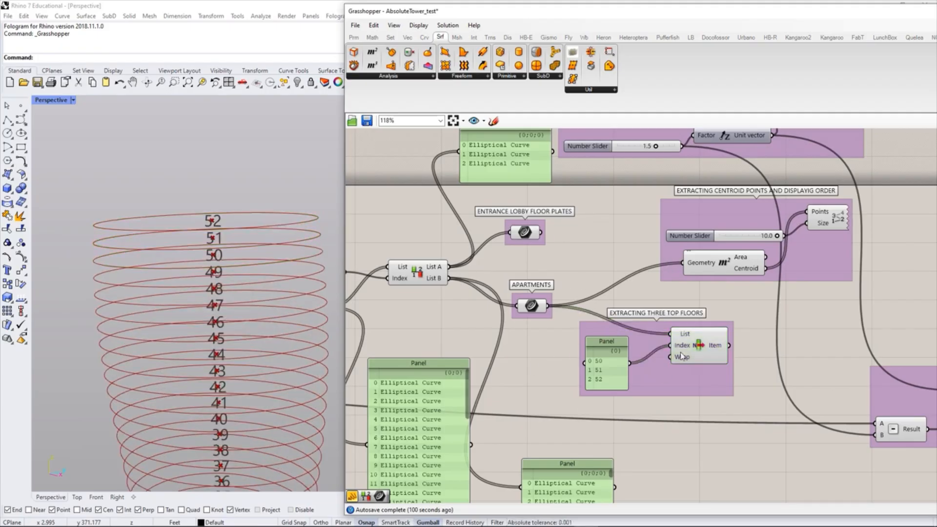
Step: Add a Cull Index component and place it below the EXTRACTING THREE TOP FLOORS group
{"action": "left_click", "coordinate": [392, 39]}
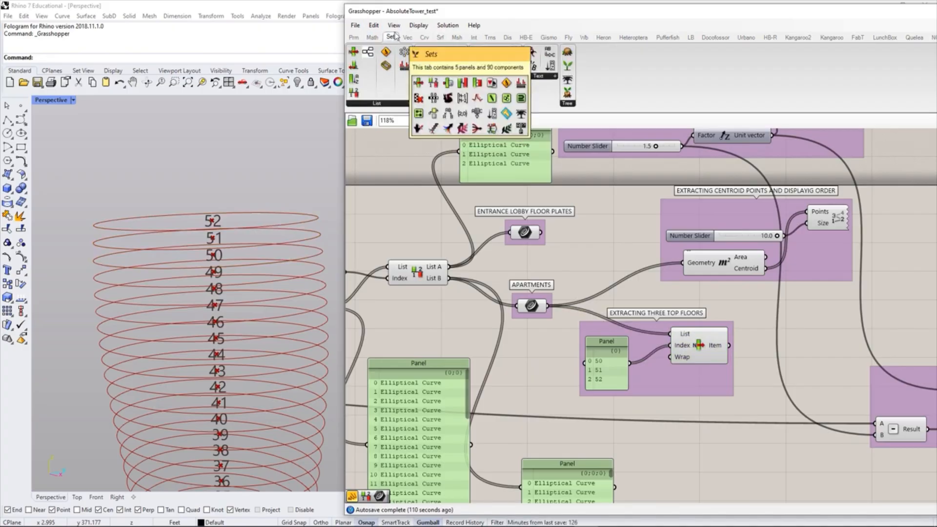
{"action": "left_click", "coordinate": [386, 104]}
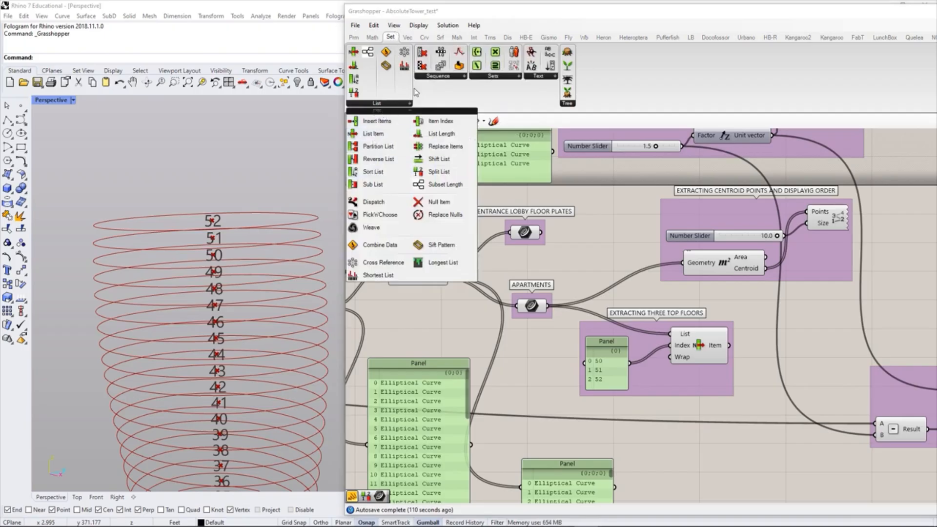
{"action": "left_click", "coordinate": [444, 77]}
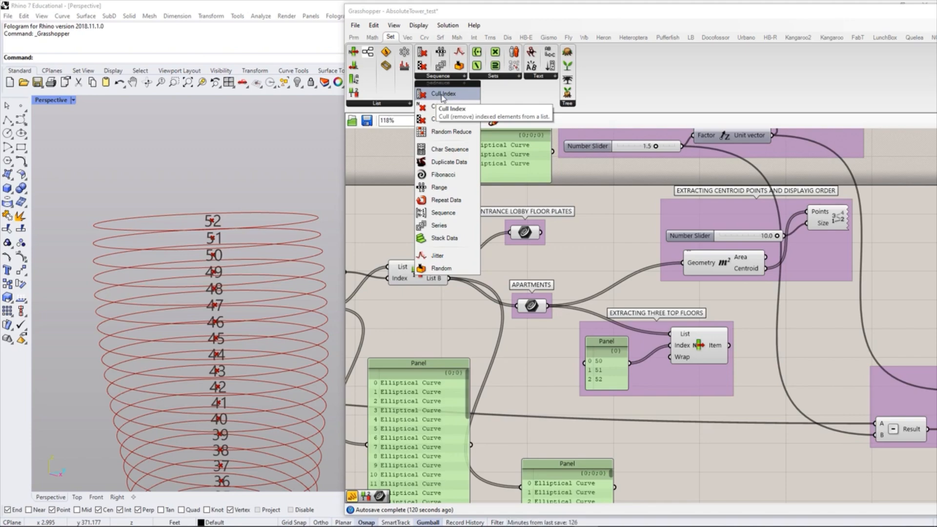
{"action": "left_click_drag", "start_coordinate": [443, 94], "coordinate": [562, 386]}
{"action": "left_click_drag", "start_coordinate": [682, 423], "coordinate": [709, 426]}
{"action": "scroll", "coordinate": [680, 429], "scroll_direction": "up", "scroll_amount": 3}
{"action": "left_click", "coordinate": [707, 426]}
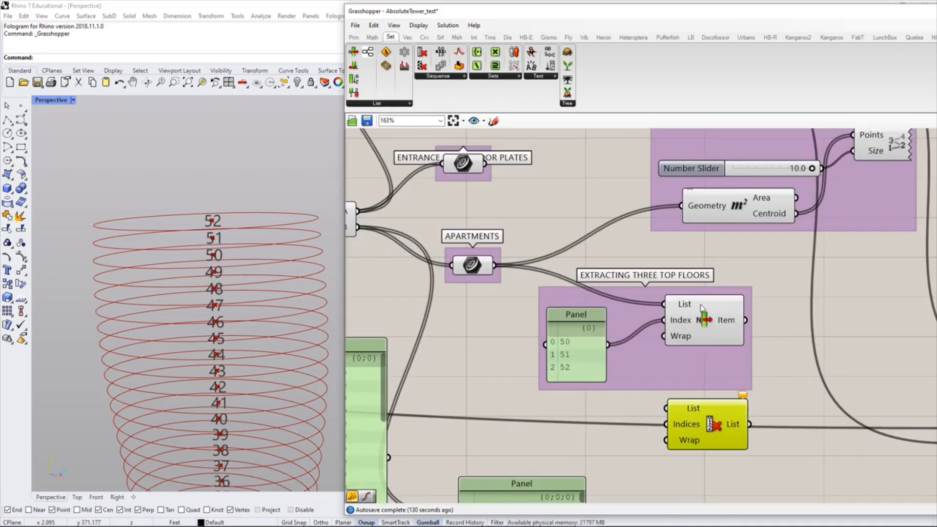
{"action": "left_click", "coordinate": [756, 408]}
{"action": "left_click_drag", "start_coordinate": [698, 427], "coordinate": [701, 428]}
{"action": "left_click", "coordinate": [611, 471]}
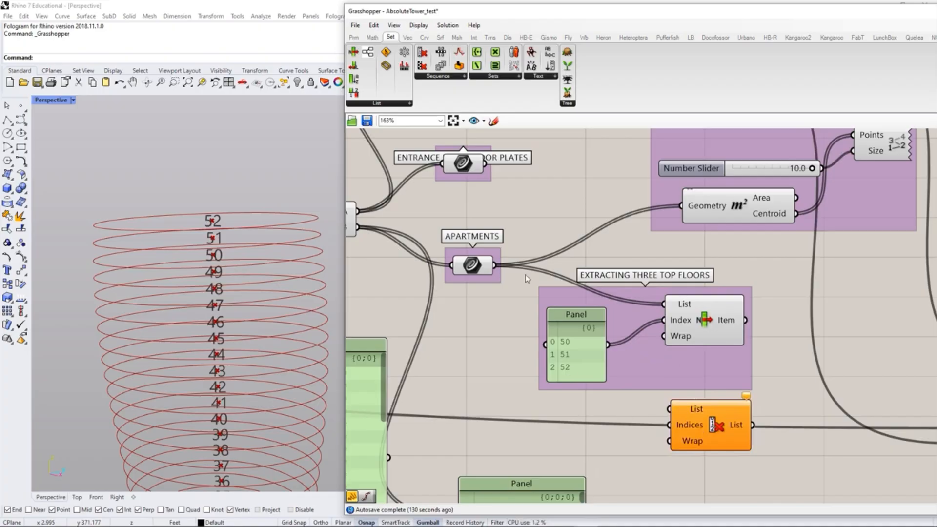
Step: Connect the APARTMENTS curves to Cull Index's List input and the 50, 51, 52 panel to Indices, and inspect the tower
{"action": "left_click_drag", "start_coordinate": [495, 266], "coordinate": [669, 409]}
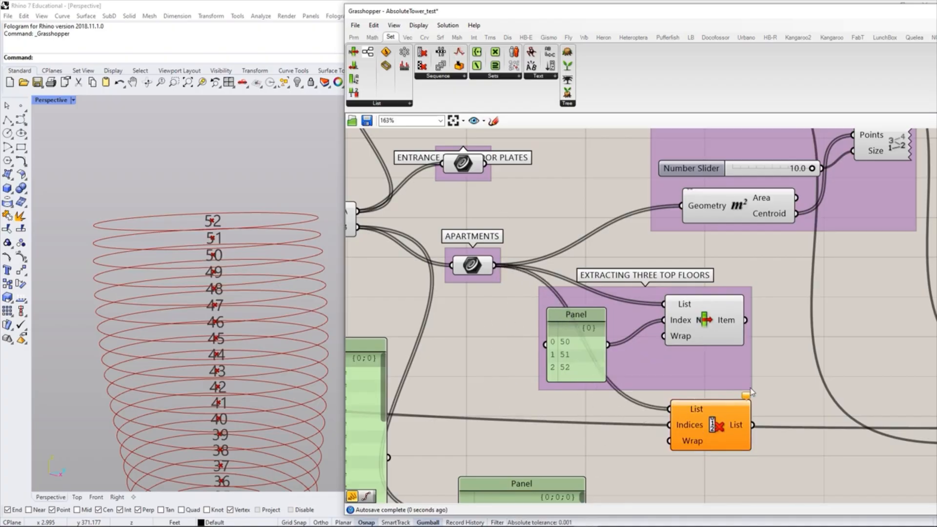
{"action": "left_click_drag", "start_coordinate": [721, 442], "coordinate": [722, 449]}
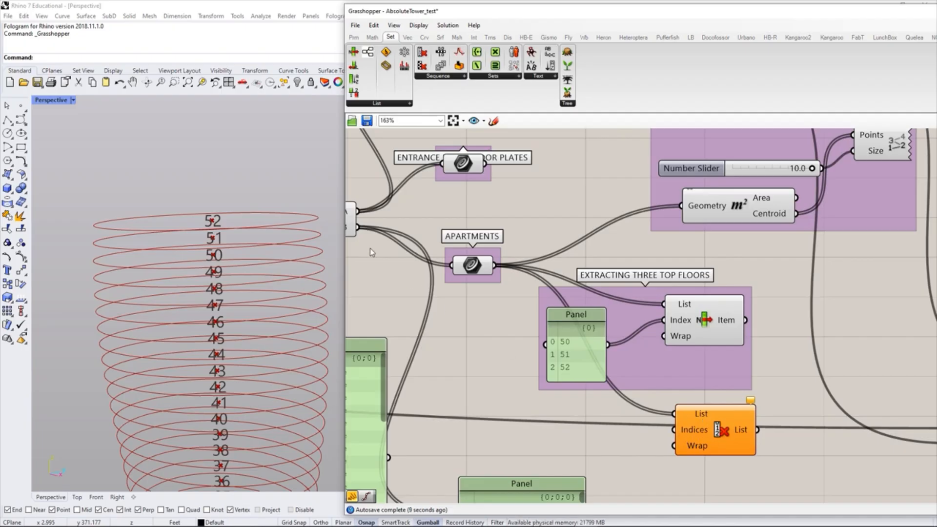
{"action": "left_click_drag", "start_coordinate": [579, 332], "coordinate": [579, 361]}
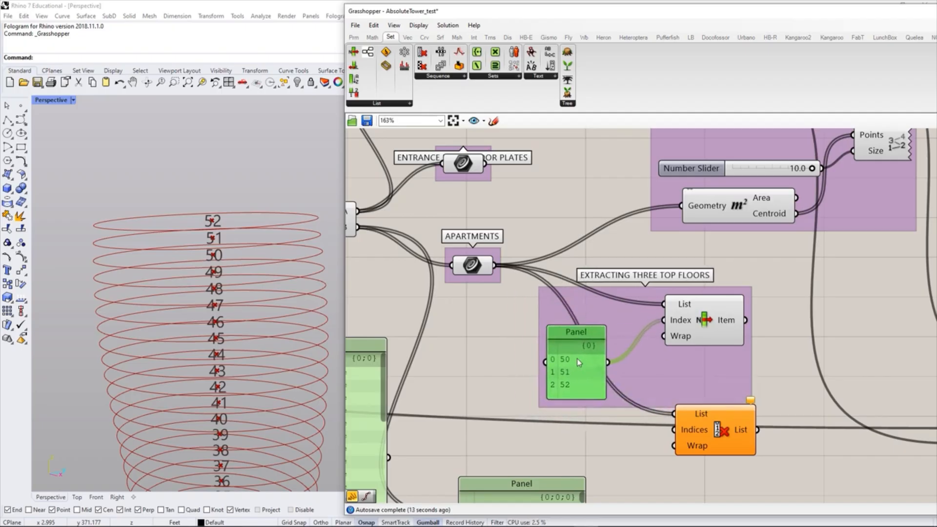
{"action": "left_click", "coordinate": [645, 374]}
{"action": "left_click_drag", "start_coordinate": [608, 362], "coordinate": [704, 435]}
{"action": "scroll", "coordinate": [284, 320], "scroll_direction": "down", "scroll_amount": 5}
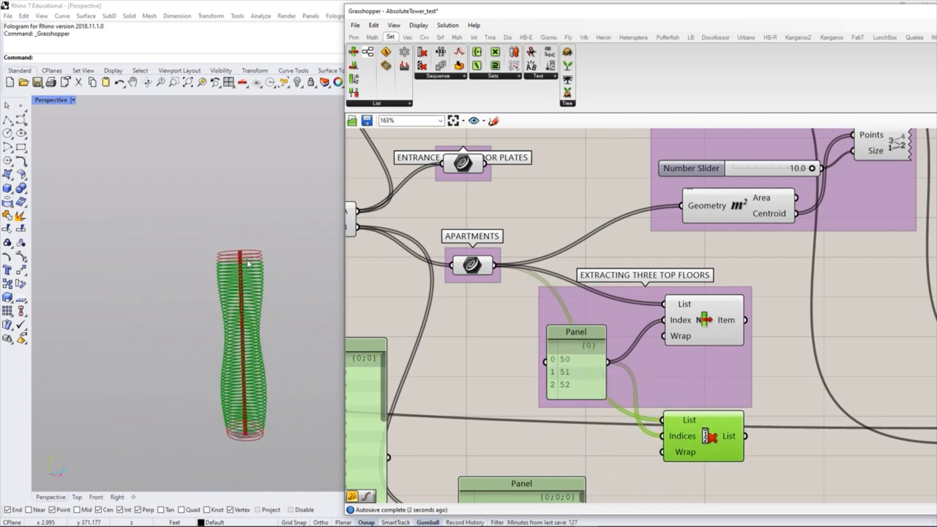
{"action": "scroll", "coordinate": [267, 318], "scroll_direction": "up", "scroll_amount": 2}
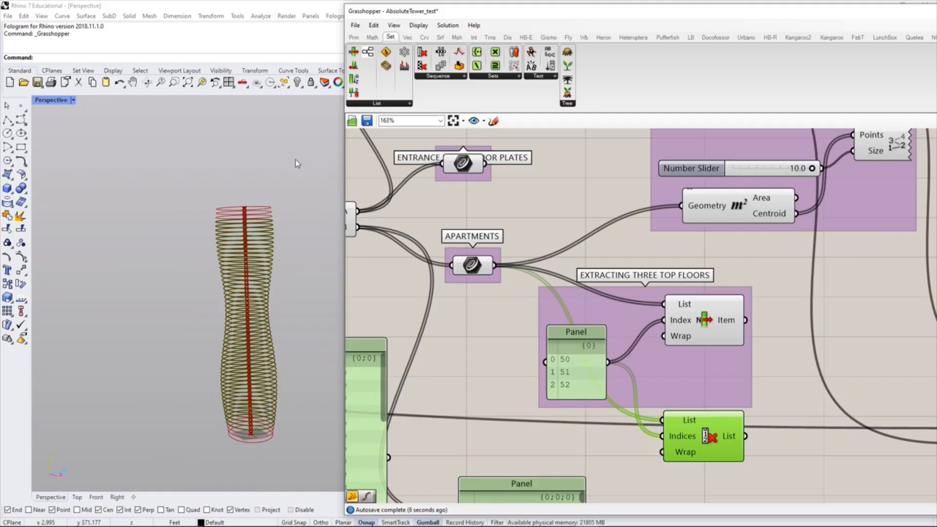
{"action": "scroll", "coordinate": [263, 222], "scroll_direction": "up", "scroll_amount": 4}
Step: Reposition the EXTRACTING THREE TOP FLOORS group and Cull Index, and put Cull Index in its own group
{"action": "left_click_drag", "start_coordinate": [712, 432], "coordinate": [711, 454]}
{"action": "left_click_drag", "start_coordinate": [719, 402], "coordinate": [735, 387]}
{"action": "left_click", "coordinate": [766, 392]}
{"action": "left_click_drag", "start_coordinate": [692, 466], "coordinate": [697, 453]}
{"action": "key", "text": "ctrl+g"}
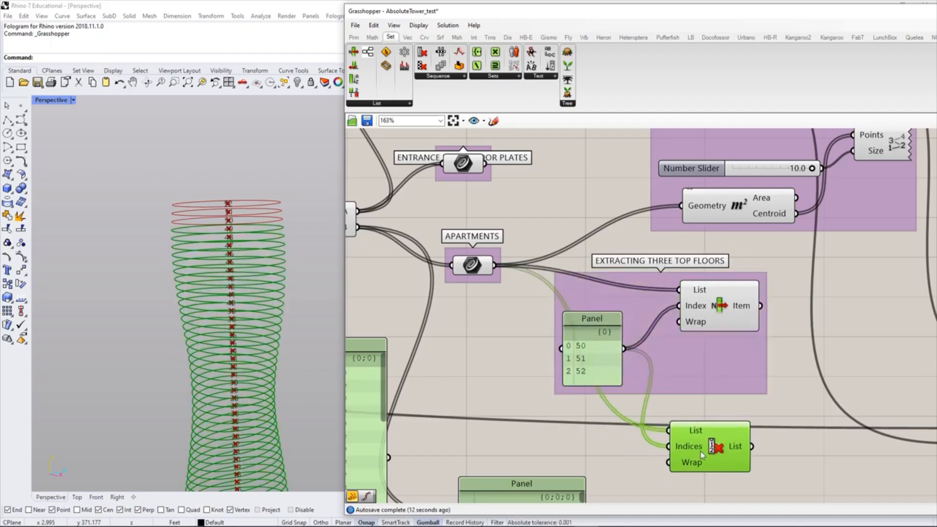
Step: Label the Cull Index group EXTRACTING EVERYTHING BUT THE TOP THREE FLOORS
{"action": "left_click", "coordinate": [779, 401]}
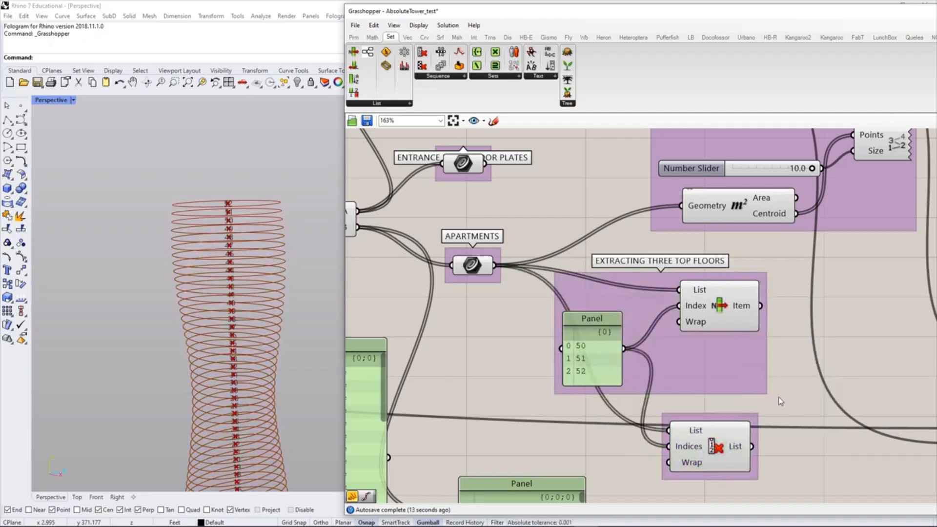
{"action": "right_click", "coordinate": [723, 418]}
{"action": "type", "text": "EX"}
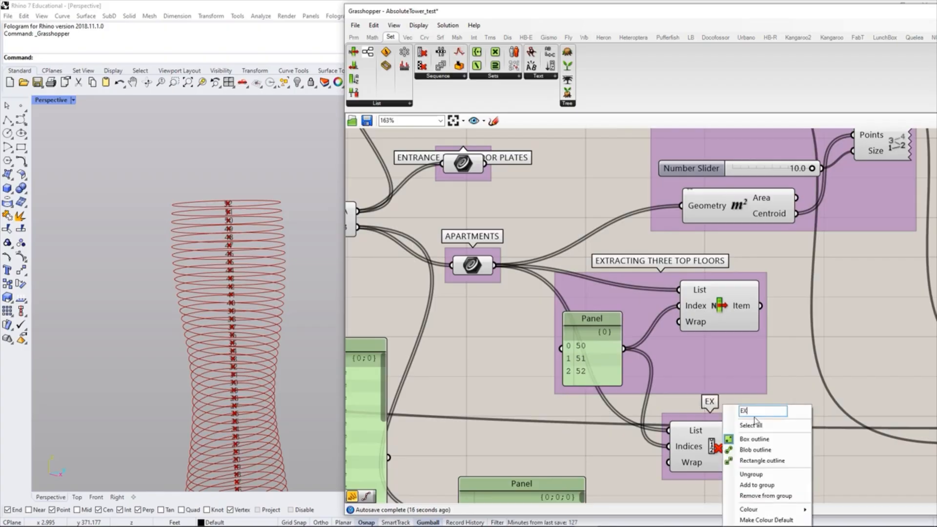
{"action": "type", "text": "TRACTING E"}
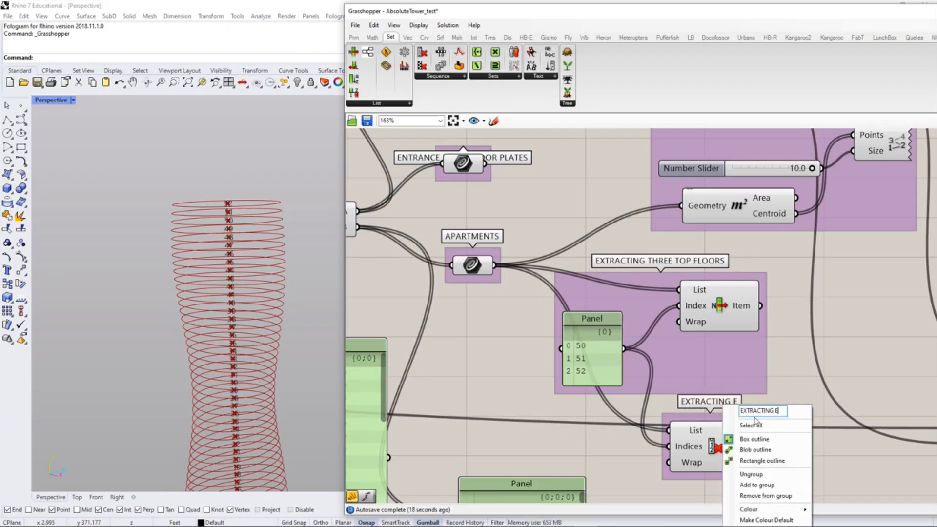
{"action": "type", "text": "VERYTHING B"}
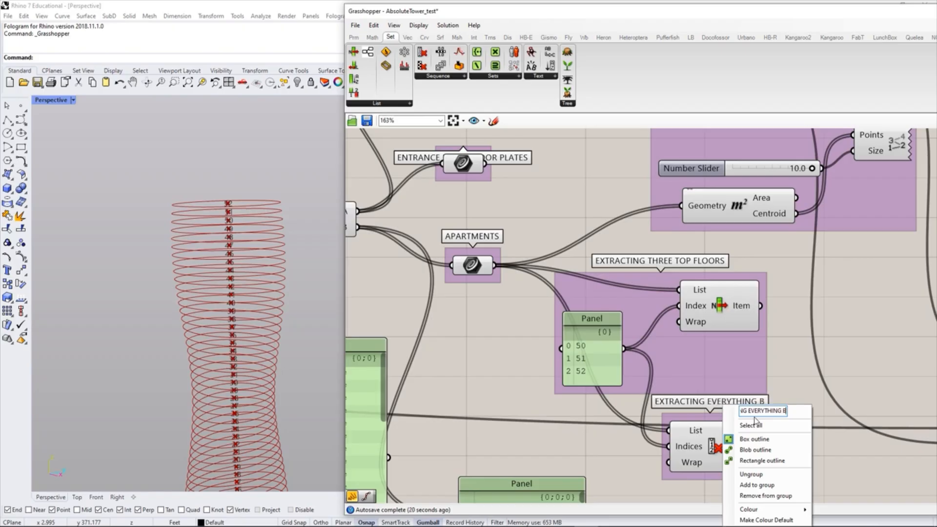
{"action": "type", "text": "UT THE TO"}
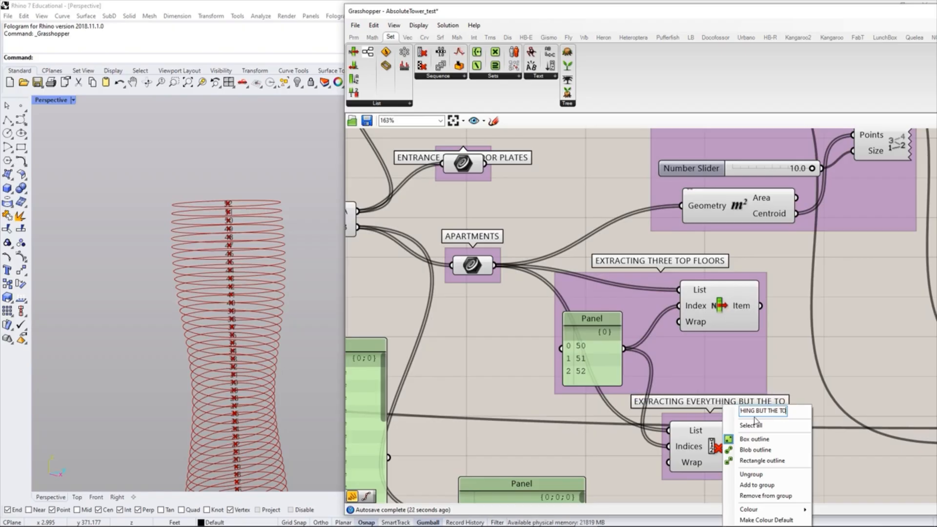
{"action": "type", "text": "P THREE FLOORS"}
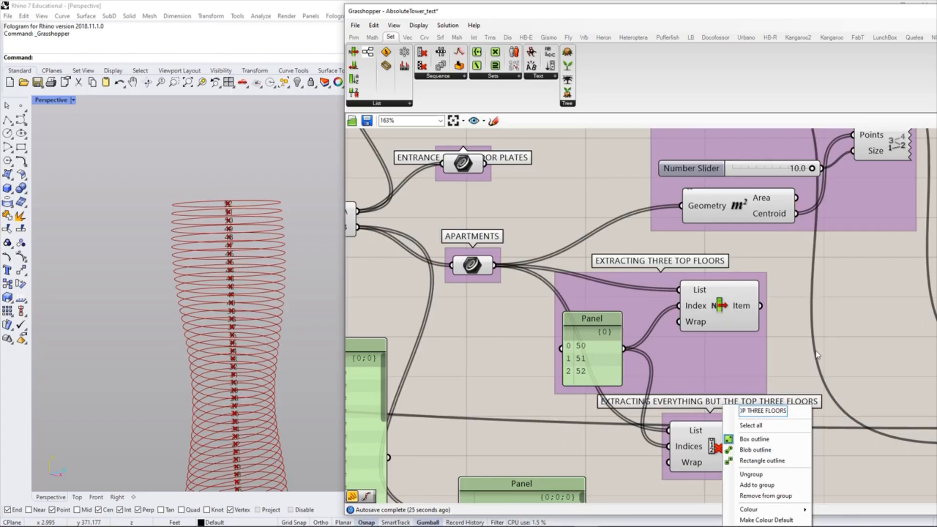
{"action": "key", "text": "Return"}
Step: Move the centroid points group farther from the EXTRACTING THREE TOP FLOORS group to free up canvas space
{"action": "scroll", "coordinate": [741, 341], "scroll_direction": "down", "scroll_amount": 4}
{"action": "left_click_drag", "start_coordinate": [747, 266], "coordinate": [805, 271]}
{"action": "left_click_drag", "start_coordinate": [821, 387], "coordinate": [842, 394]}
{"action": "right_click_drag", "start_coordinate": [687, 415], "coordinate": [802, 375]}
Step: Delete the two panels listing elliptical curves around the Split List and APARTMENTS components
{"action": "left_click", "coordinate": [500, 363]}
{"action": "scroll", "coordinate": [500, 364], "scroll_direction": "up", "scroll_amount": 1}
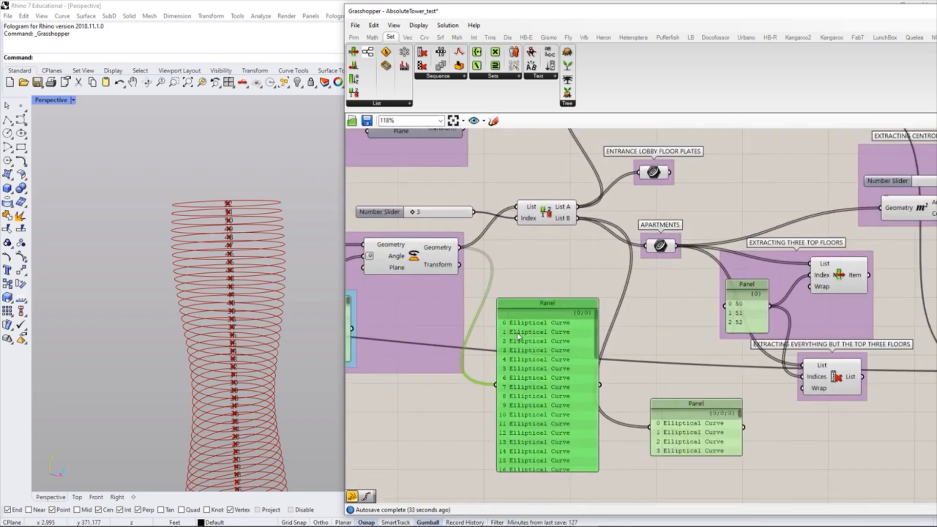
{"action": "key", "text": "Delete"}
{"action": "left_click", "coordinate": [711, 434]}
{"action": "key", "text": "Delete"}
Step: Rearrange the APARTMENTS, top-floor extraction, Cull Index and glazing groups into a tighter layout
{"action": "right_click_drag", "start_coordinate": [685, 326], "coordinate": [620, 375]}
{"action": "left_click_drag", "start_coordinate": [588, 305], "coordinate": [543, 315]}
{"action": "left_click", "coordinate": [583, 358]}
{"action": "left_click_drag", "start_coordinate": [704, 319], "coordinate": [665, 291]}
{"action": "left_click", "coordinate": [798, 367]}
{"action": "left_click_drag", "start_coordinate": [777, 447], "coordinate": [685, 440]}
{"action": "left_click", "coordinate": [685, 451]}
{"action": "right_click_drag", "start_coordinate": [718, 423], "coordinate": [605, 402]}
{"action": "left_click_drag", "start_coordinate": [853, 372], "coordinate": [710, 400]}
{"action": "left_click", "coordinate": [569, 442]}
{"action": "right_click_drag", "start_coordinate": [567, 404], "coordinate": [539, 410]}
Step: Examine the Cull Index floors on the tower and move the GLAZING FOR EACH FLOOR group closer to Cull Index
{"action": "left_click", "coordinate": [540, 410]}
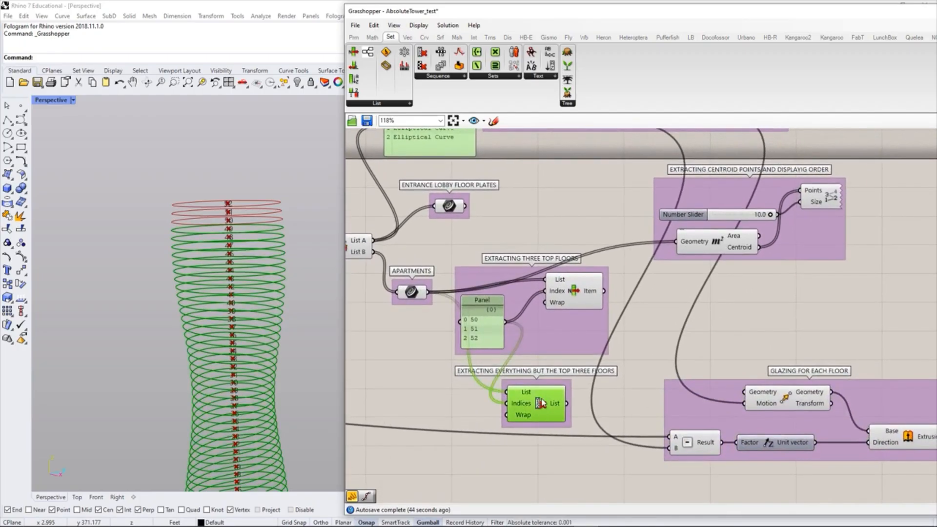
{"action": "right_click_drag", "start_coordinate": [170, 215], "coordinate": [205, 260]}
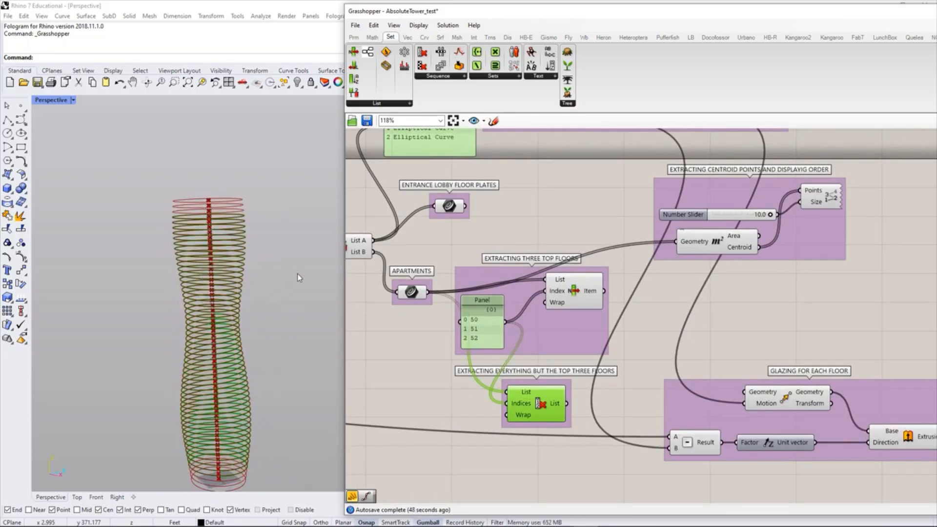
{"action": "right_click_drag", "start_coordinate": [921, 455], "coordinate": [874, 439]}
{"action": "left_click_drag", "start_coordinate": [700, 420], "coordinate": [662, 427]}
{"action": "left_click", "coordinate": [827, 313]}
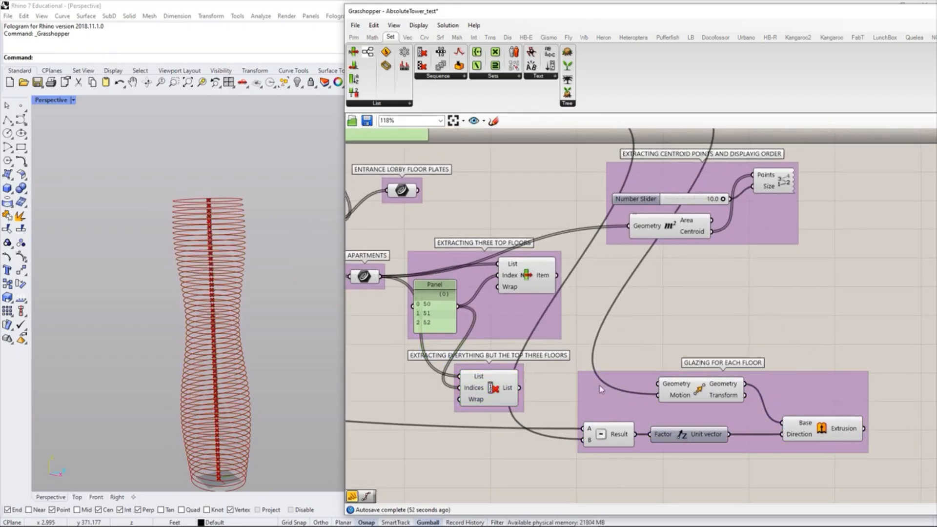
{"action": "right_click_drag", "start_coordinate": [697, 333], "coordinate": [746, 312]}
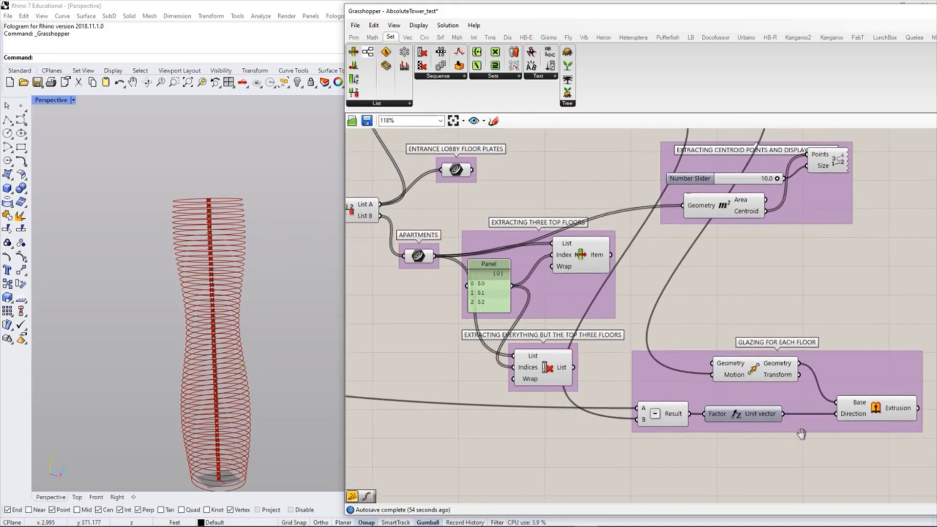
{"action": "left_click", "coordinate": [639, 388]}
{"action": "left_click", "coordinate": [585, 390]}
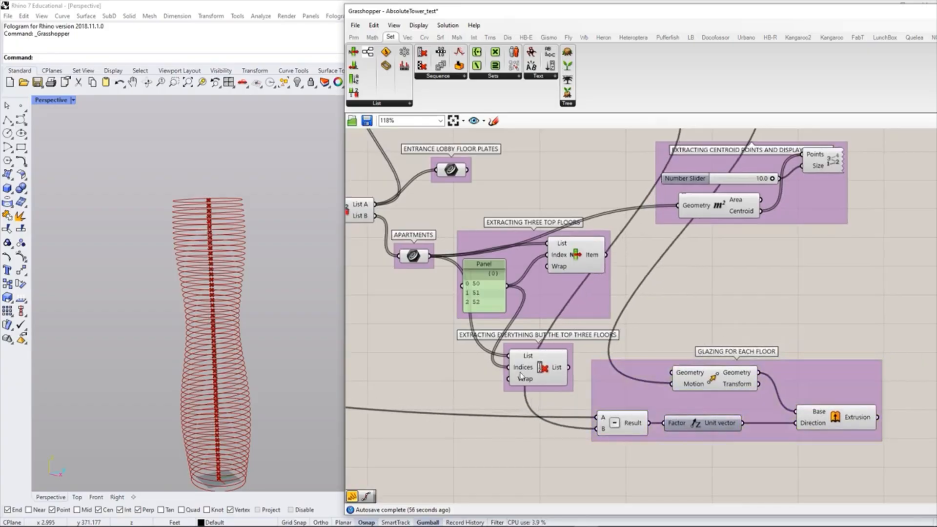
Step: Connect Cull Index's List output to the Move component's Geometry input in the glazing group, and inspect the tower's top floors
{"action": "left_click", "coordinate": [521, 377]}
{"action": "scroll", "coordinate": [553, 385], "scroll_direction": "up", "scroll_amount": 1}
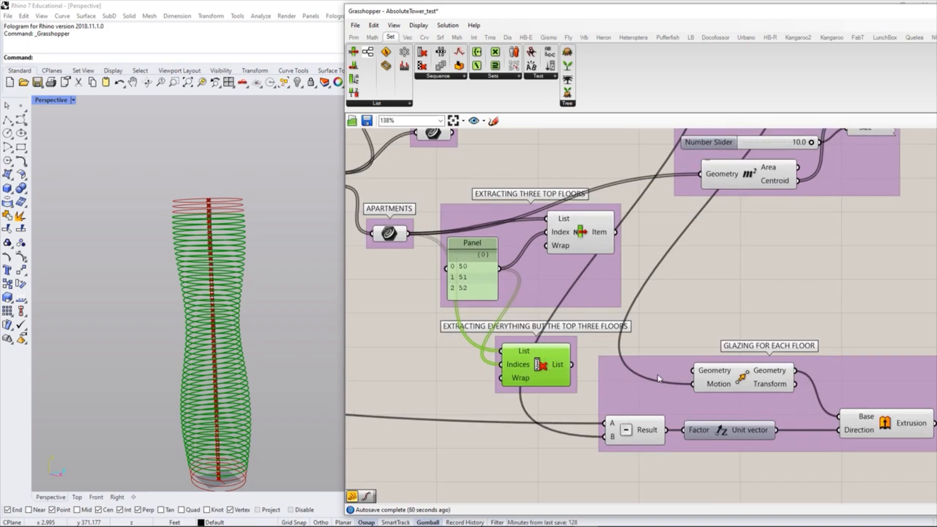
{"action": "left_click", "coordinate": [583, 372]}
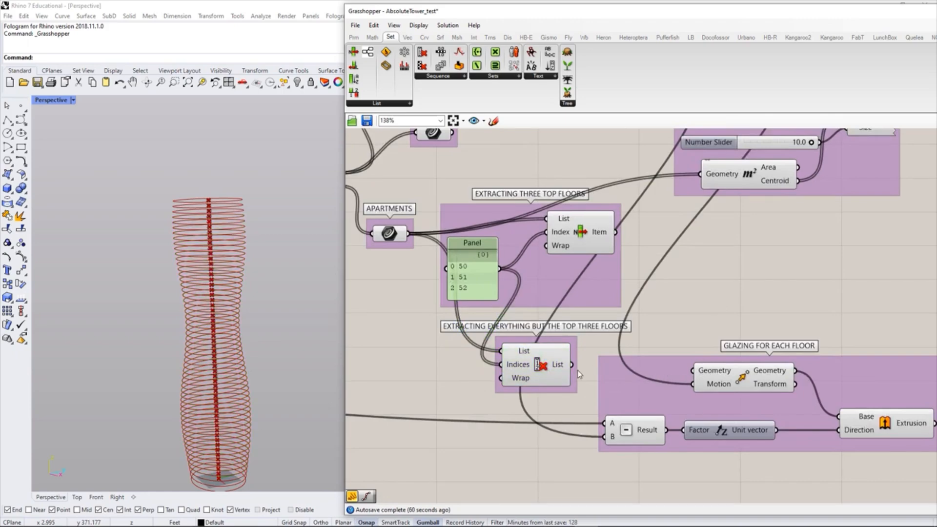
{"action": "left_click_drag", "start_coordinate": [572, 366], "coordinate": [693, 371]}
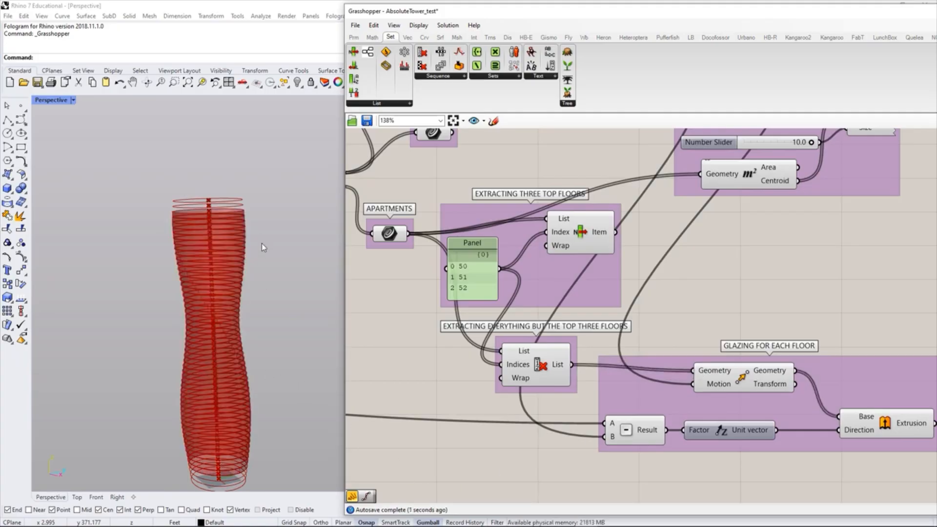
{"action": "scroll", "coordinate": [253, 206], "scroll_direction": "up", "scroll_amount": 8}
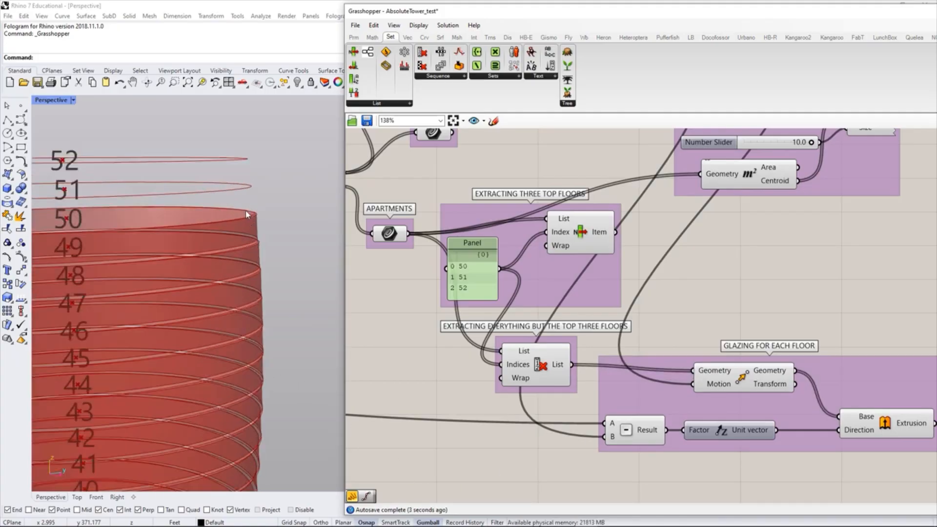
{"action": "scroll", "coordinate": [258, 207], "scroll_direction": "down", "scroll_amount": 10}
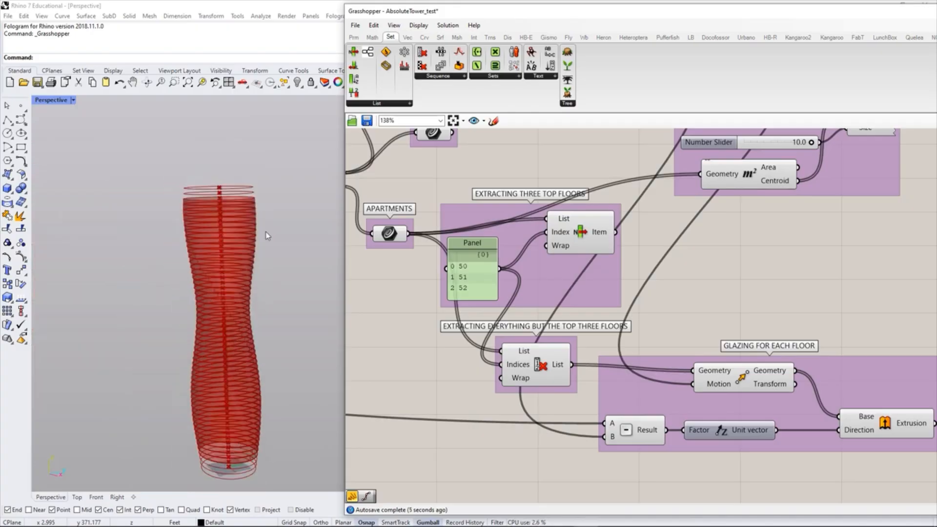
Step: Move the Split List component and its index number slider down below the rotated floor plates group
{"action": "left_click_drag", "start_coordinate": [651, 392], "coordinate": [747, 404]}
{"action": "scroll", "coordinate": [750, 309], "scroll_direction": "down", "scroll_amount": 3}
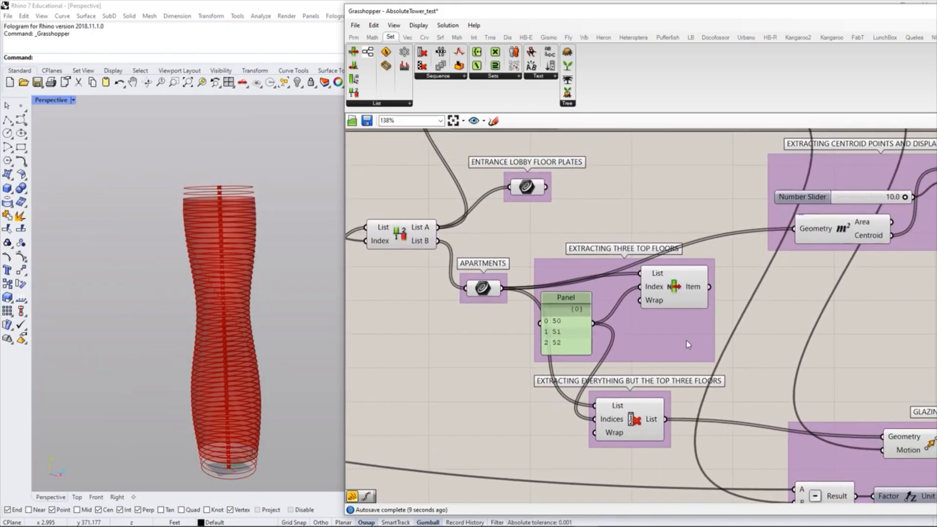
{"action": "left_click_drag", "start_coordinate": [616, 258], "coordinate": [599, 284]}
{"action": "left_click", "coordinate": [505, 131]}
{"action": "right_click_drag", "start_coordinate": [505, 131], "coordinate": [568, 185]}
{"action": "right_click_drag", "start_coordinate": [554, 331], "coordinate": [538, 284]}
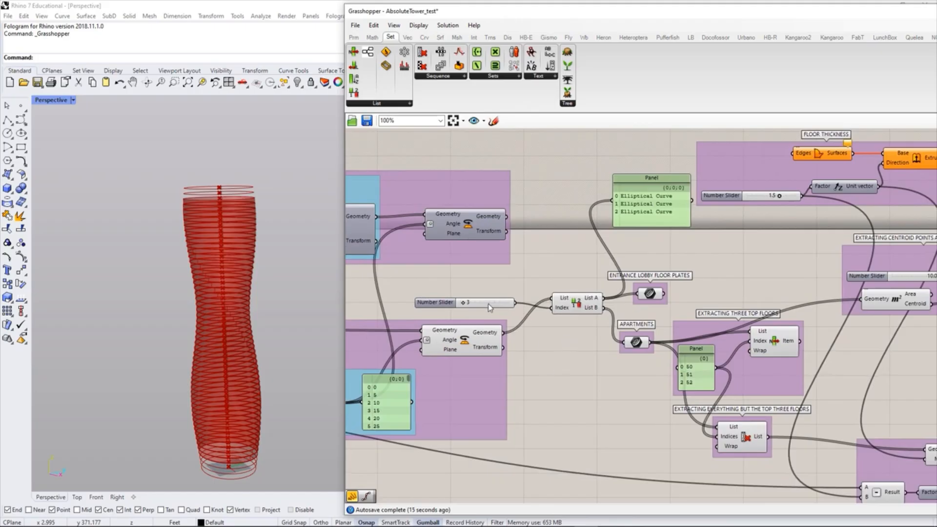
{"action": "left_click", "coordinate": [506, 303]}
{"action": "left_click_drag", "start_coordinate": [506, 303], "coordinate": [500, 473]}
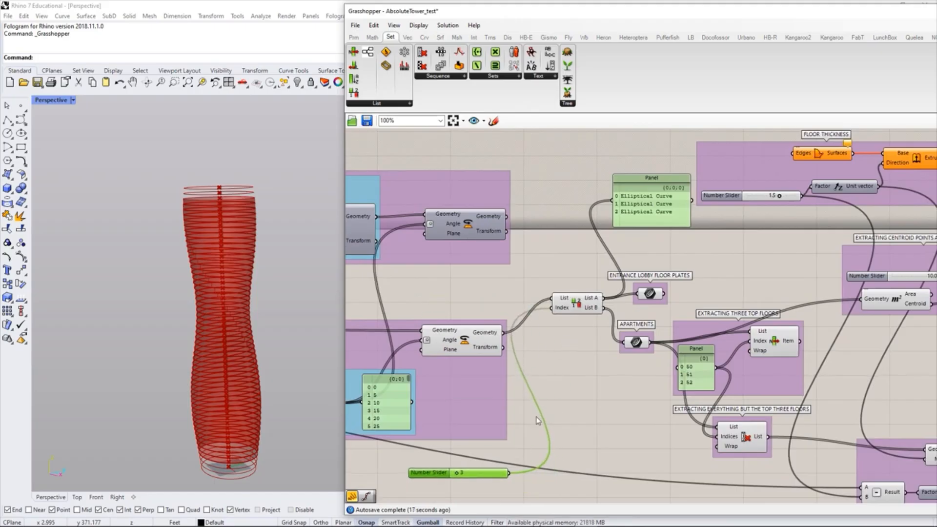
{"action": "left_click_drag", "start_coordinate": [577, 300], "coordinate": [553, 443]}
{"action": "left_click", "coordinate": [576, 386]}
Step: Move the APARTMENTS and ENTRANCE LOBBY FLOOR PLATES groups down beside the Split List outputs
{"action": "right_click_drag", "start_coordinate": [707, 388], "coordinate": [695, 337]}
{"action": "scroll", "coordinate": [580, 320], "scroll_direction": "up", "scroll_amount": 2}
{"action": "left_click_drag", "start_coordinate": [636, 280], "coordinate": [599, 462]}
{"action": "left_click_drag", "start_coordinate": [656, 212], "coordinate": [630, 269]}
{"action": "left_click_drag", "start_coordinate": [614, 345], "coordinate": [610, 397]}
{"action": "left_click", "coordinate": [587, 312]}
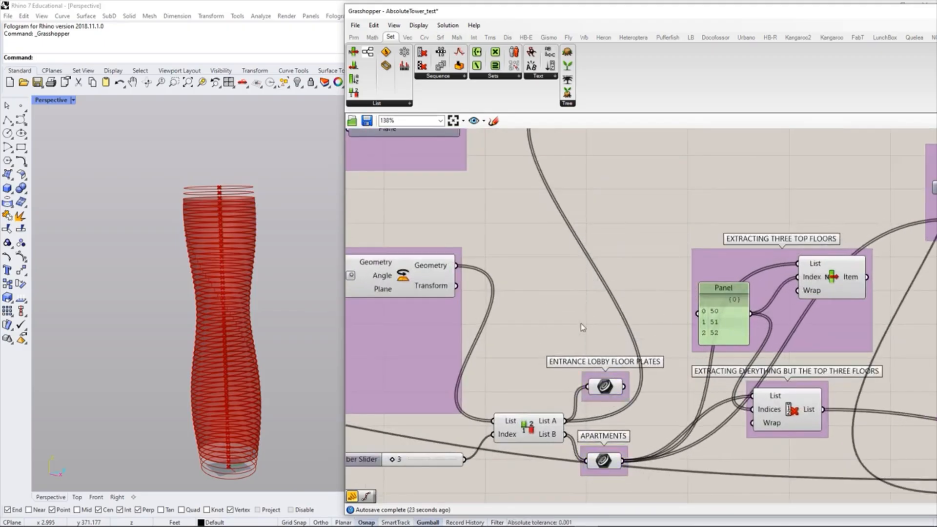
Step: Move the EXTRACTING THREE TOP FLOORS and Cull Index groups down to line up with the APARTMENTS group
{"action": "right_click_drag", "start_coordinate": [548, 359], "coordinate": [586, 340]}
{"action": "scroll", "coordinate": [585, 340], "scroll_direction": "down", "scroll_amount": 1}
{"action": "left_click_drag", "start_coordinate": [764, 385], "coordinate": [745, 472]}
{"action": "left_click_drag", "start_coordinate": [815, 288], "coordinate": [778, 365]}
{"action": "left_click", "coordinate": [731, 241]}
Step: Move the centroid points group down above the glazing group, and bring both closer to the extraction groups
{"action": "right_click_drag", "start_coordinate": [752, 343], "coordinate": [720, 331]}
{"action": "scroll", "coordinate": [721, 334], "scroll_direction": "down", "scroll_amount": 2}
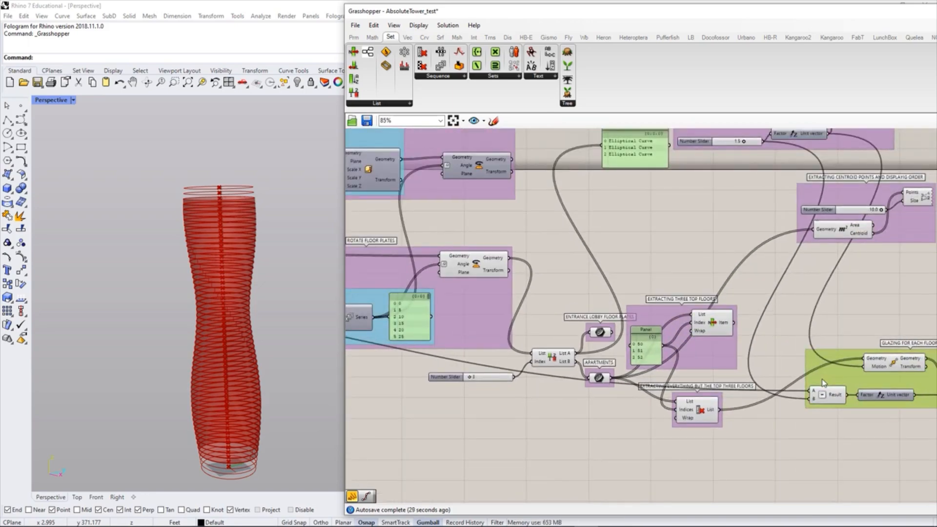
{"action": "left_click_drag", "start_coordinate": [836, 192], "coordinate": [809, 288]}
{"action": "left_click", "coordinate": [800, 230]}
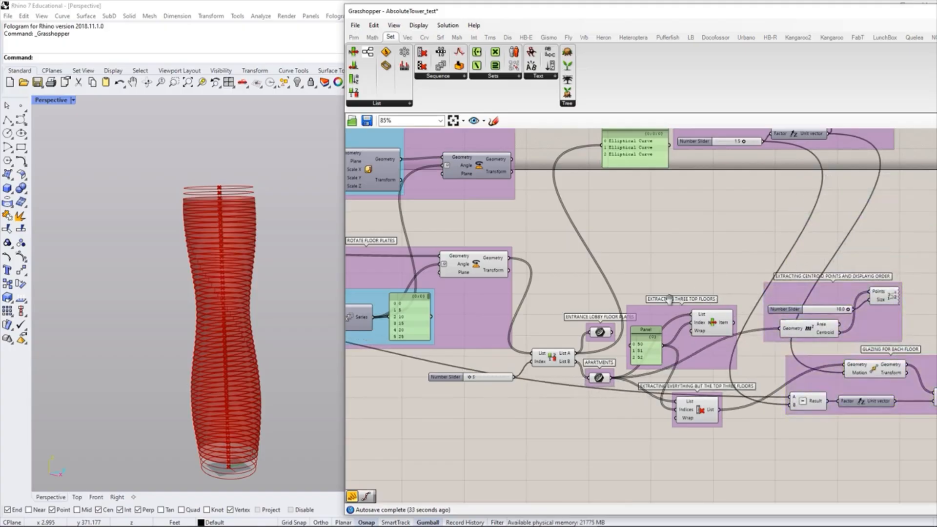
{"action": "right_click_drag", "start_coordinate": [674, 299], "coordinate": [621, 304]}
{"action": "left_click_drag", "start_coordinate": [772, 396], "coordinate": [749, 394]}
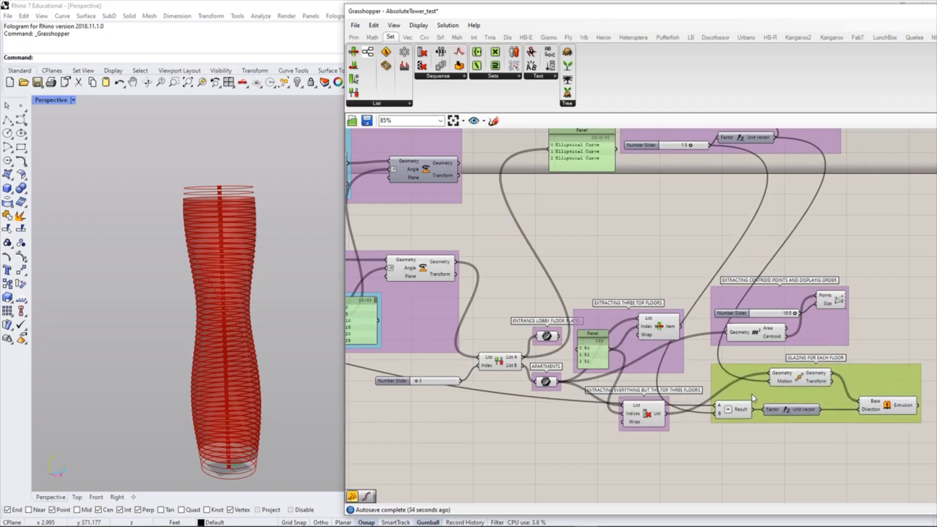
{"action": "left_click", "coordinate": [698, 456]}
Step: Nudge the index number slider closer to the Split List component
{"action": "left_click_drag", "start_coordinate": [446, 385], "coordinate": [452, 389]}
{"action": "left_click", "coordinate": [467, 397]}
{"action": "right_click_drag", "start_coordinate": [747, 422], "coordinate": [719, 417]}
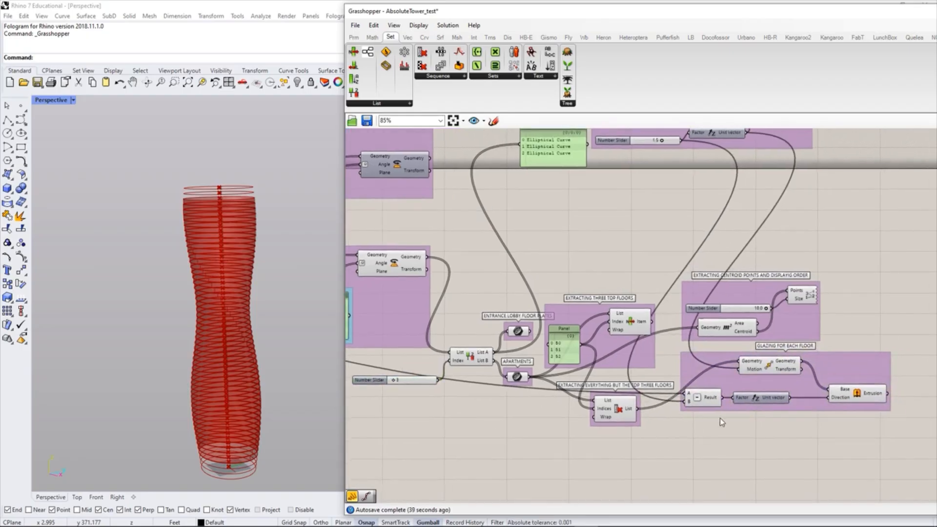
Step: Group the list-splitting, floor extraction, centroid and glazing components together with the 3-value slider, shifting them away from the rotation group
{"action": "left_click_drag", "start_coordinate": [909, 459], "coordinate": [474, 280]}
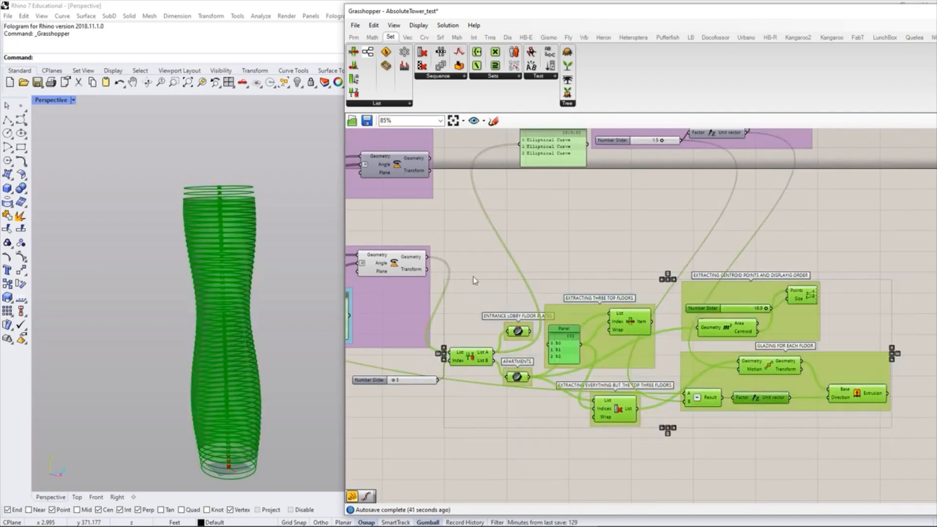
{"action": "left_click", "coordinate": [420, 384], "text": "shift"}
{"action": "left_click_drag", "start_coordinate": [477, 357], "coordinate": [559, 354]}
{"action": "key", "text": "ctrl+g"}
{"action": "left_click", "coordinate": [596, 247]}
{"action": "left_click_drag", "start_coordinate": [544, 319], "coordinate": [569, 317]}
{"action": "left_click", "coordinate": [549, 240]}
Step: Recolour the new enclosing group to a pale, translucent cream
{"action": "right_click", "coordinate": [541, 297]}
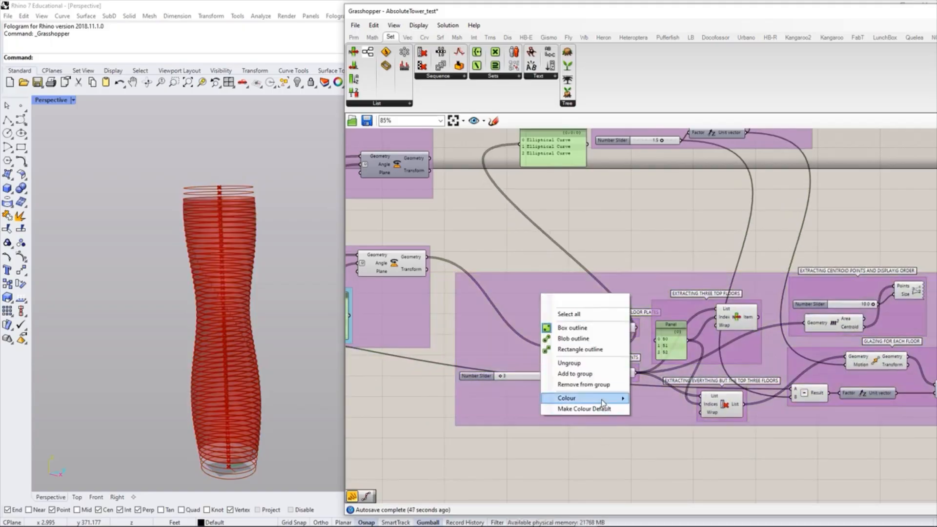
{"action": "mouse_move", "coordinate": [601, 398]}
{"action": "left_click_drag", "start_coordinate": [698, 409], "coordinate": [727, 390]}
{"action": "left_click_drag", "start_coordinate": [711, 488], "coordinate": [783, 492]}
{"action": "left_click", "coordinate": [700, 417]}
{"action": "right_click_drag", "start_coordinate": [701, 418], "coordinate": [622, 418]}
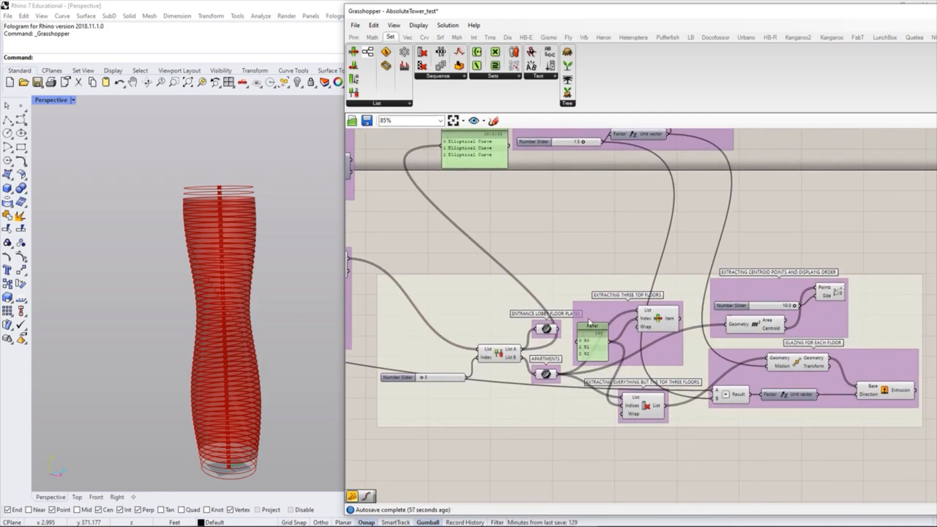
Step: Move the ENTRANCE LOBBY FLOOR PLATES group upward, clear of the APARTMENTS and EXTRACTING THREE TOP FLOORS groups
{"action": "right_click_drag", "start_coordinate": [264, 237], "coordinate": [260, 238]}
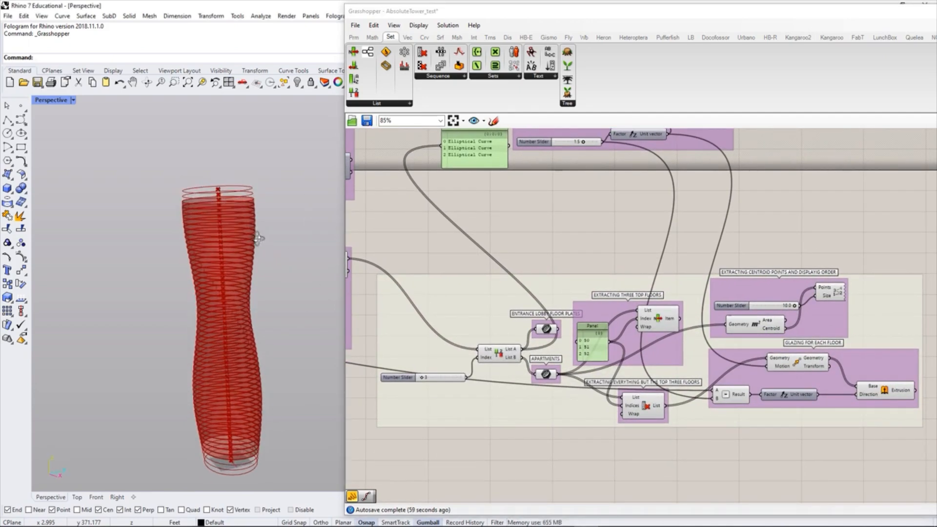
{"action": "scroll", "coordinate": [263, 237], "scroll_direction": "up", "scroll_amount": 5}
{"action": "scroll", "coordinate": [272, 238], "scroll_direction": "up", "scroll_amount": 2}
{"action": "scroll", "coordinate": [272, 238], "scroll_direction": "down", "scroll_amount": 8}
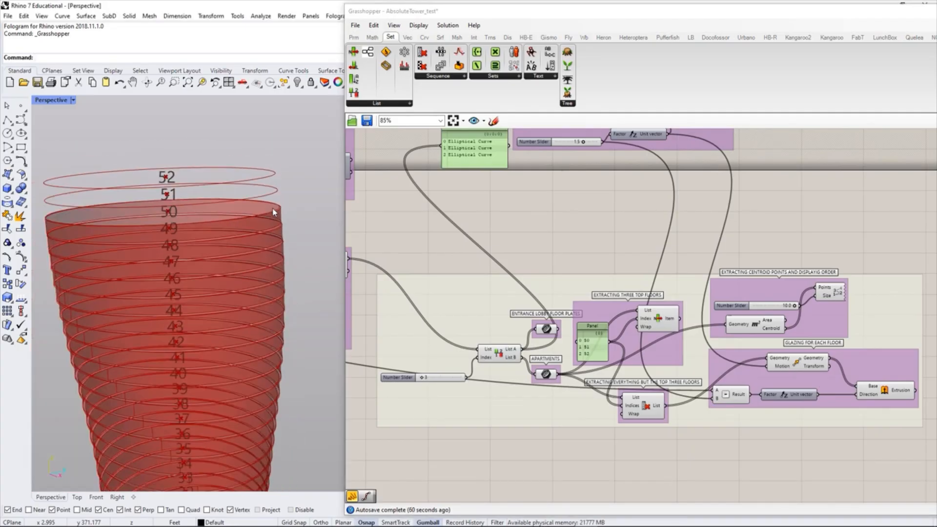
{"action": "scroll", "coordinate": [278, 329], "scroll_direction": "up", "scroll_amount": 8}
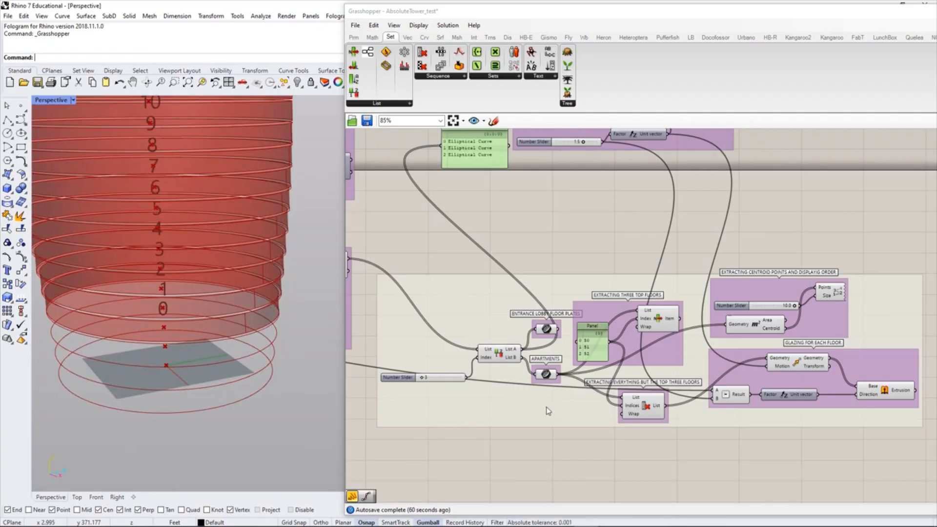
{"action": "scroll", "coordinate": [548, 408], "scroll_direction": "up", "scroll_amount": 2}
{"action": "scroll", "coordinate": [563, 341], "scroll_direction": "up", "scroll_amount": 1}
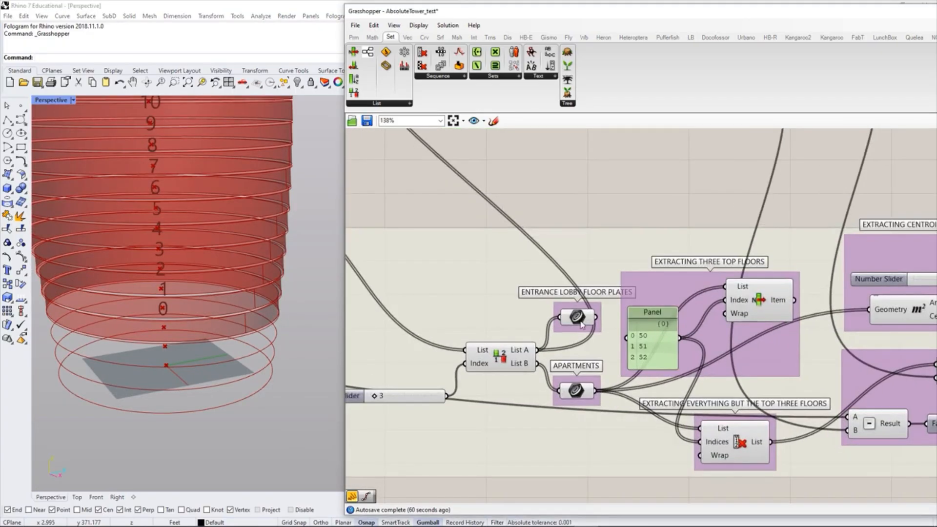
{"action": "left_click_drag", "start_coordinate": [570, 331], "coordinate": [566, 267]}
{"action": "left_click", "coordinate": [573, 254]}
{"action": "left_click", "coordinate": [634, 187]}
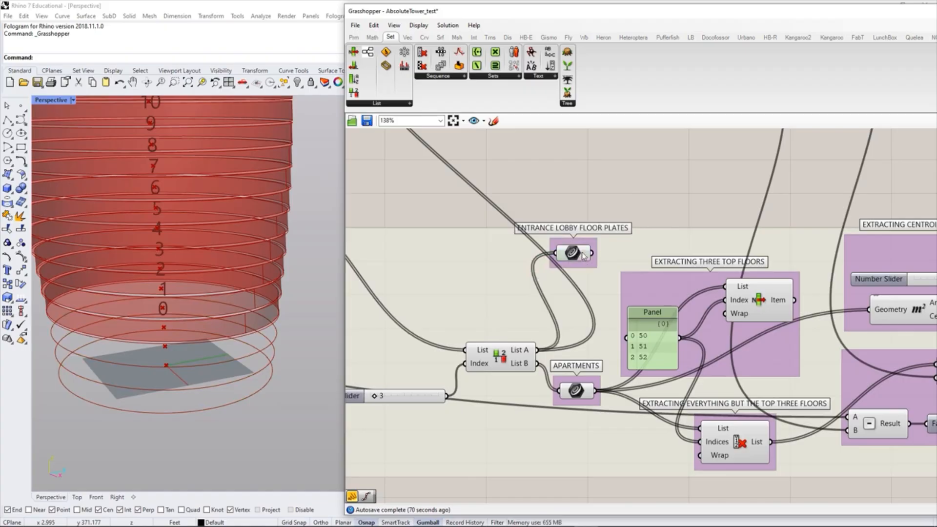
{"action": "mouse_move", "coordinate": [583, 256]}
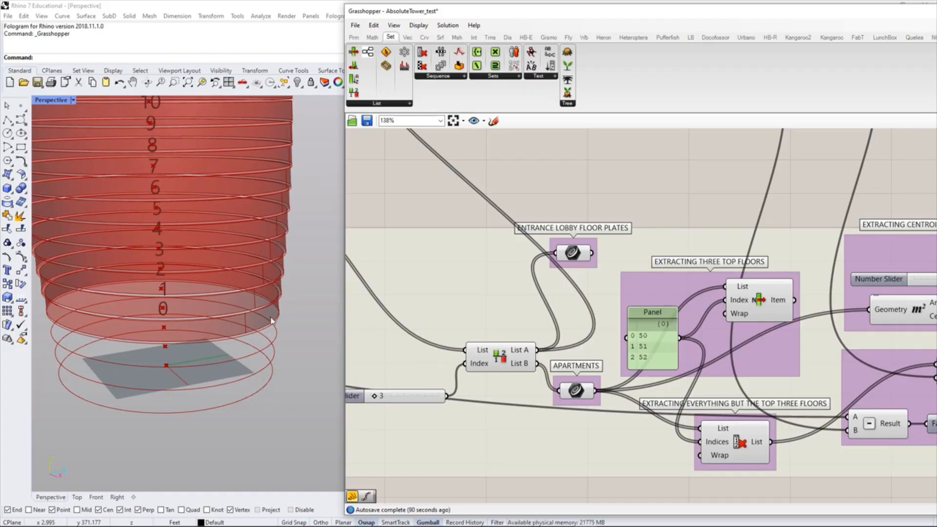
{"action": "right_click_drag", "start_coordinate": [616, 175], "coordinate": [611, 199]}
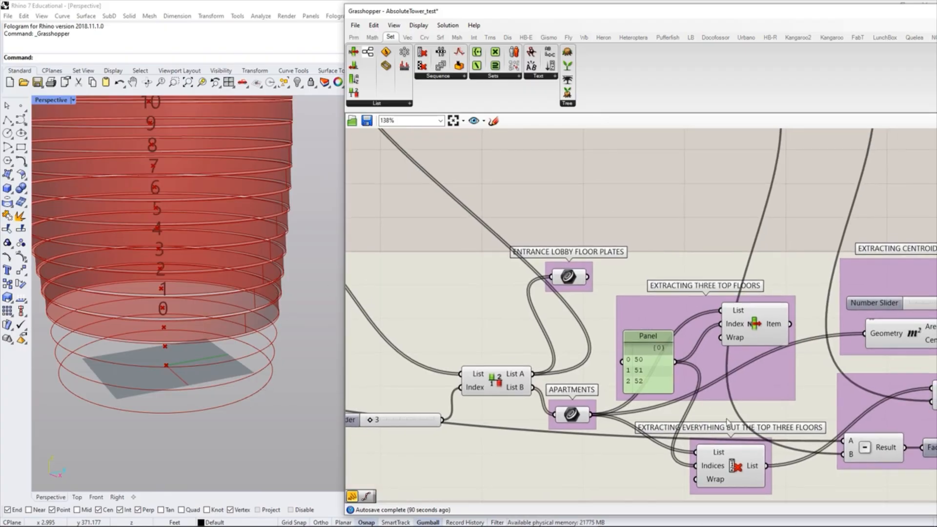
Step: Add a List Item component above the EXTRACTING THREE TOP FLOORS group
{"action": "left_click", "coordinate": [749, 319]}
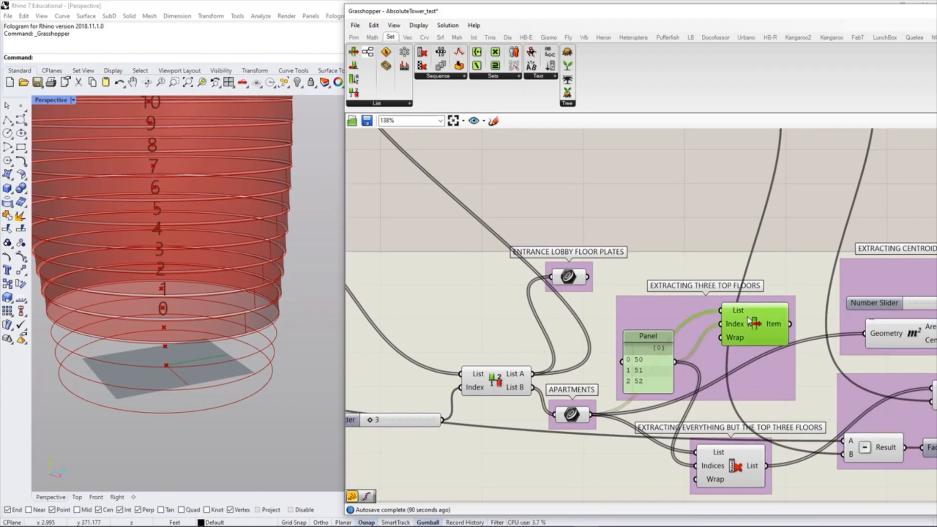
{"action": "left_click", "coordinate": [657, 222]}
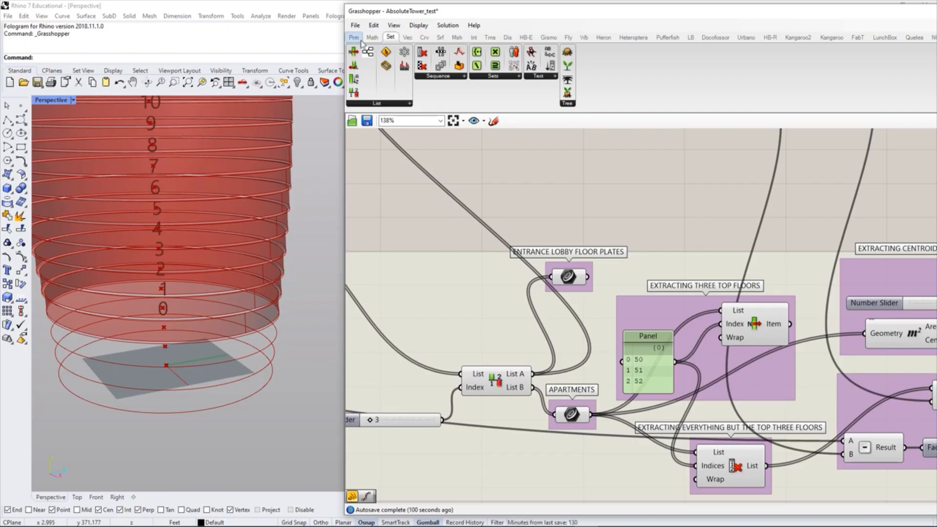
{"action": "left_click", "coordinate": [379, 103]}
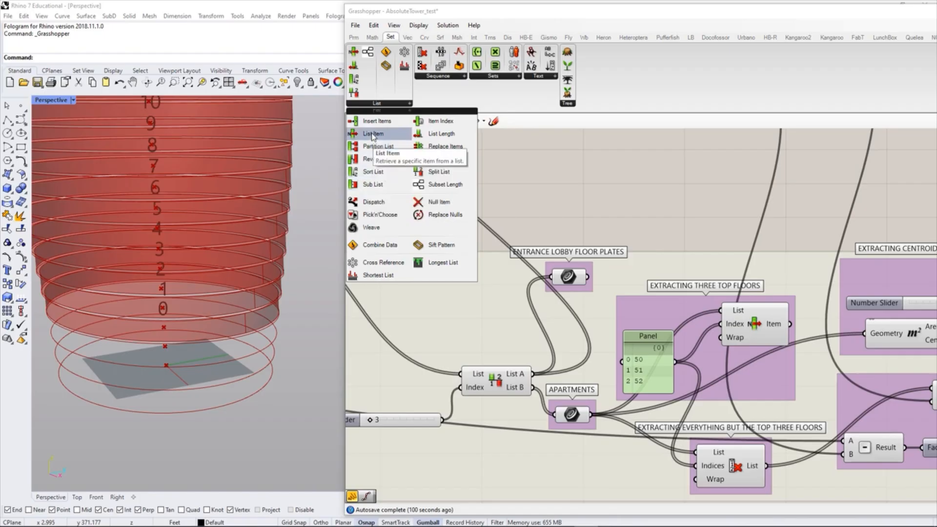
{"action": "left_click", "coordinate": [372, 135]}
{"action": "left_click", "coordinate": [651, 213]}
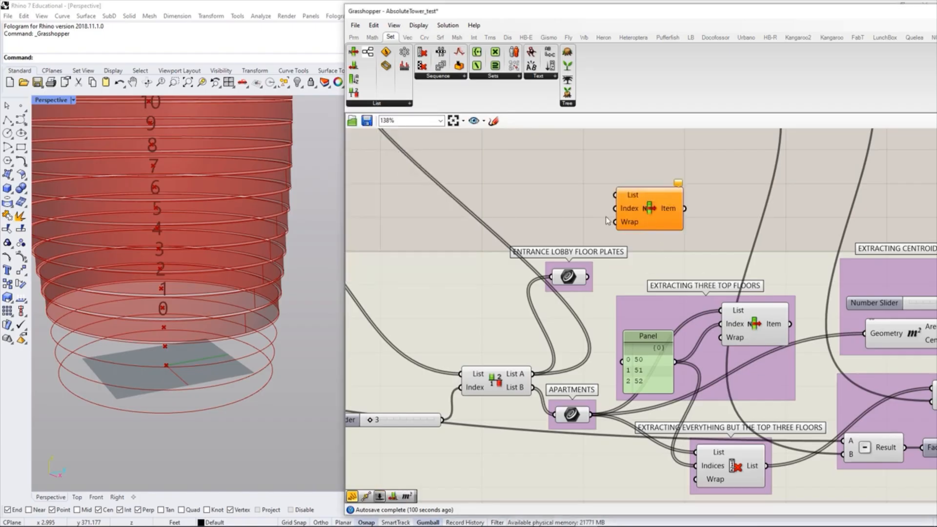
Step: Connect the ENTRANCE LOBBY FLOOR PLATES curves to the new List Item's List input and reposition both components
{"action": "left_click_drag", "start_coordinate": [581, 284], "coordinate": [570, 271]}
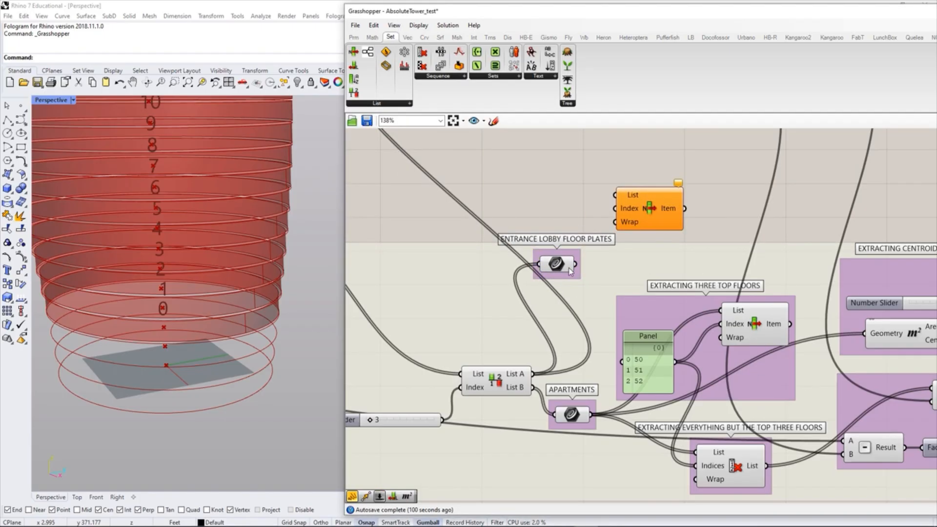
{"action": "left_click", "coordinate": [555, 263]}
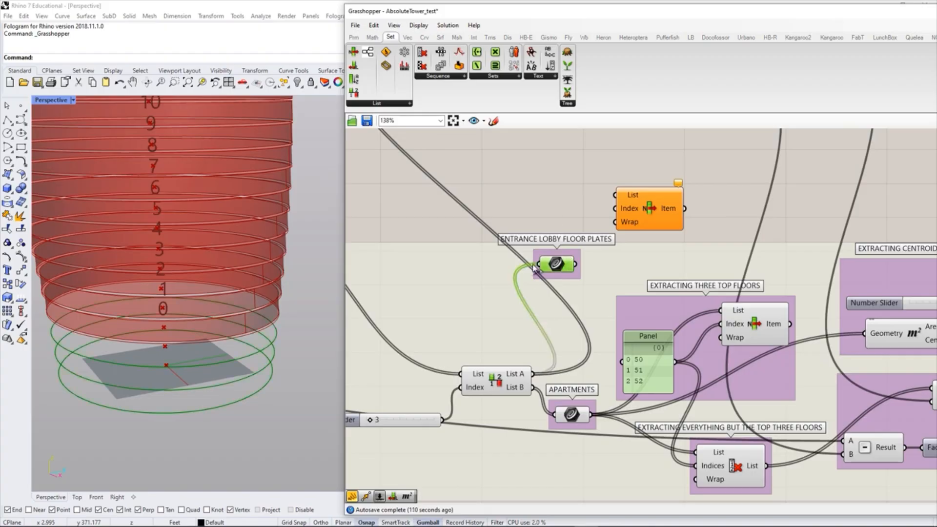
{"action": "left_click", "coordinate": [584, 272]}
{"action": "left_click_drag", "start_coordinate": [576, 265], "coordinate": [615, 195]}
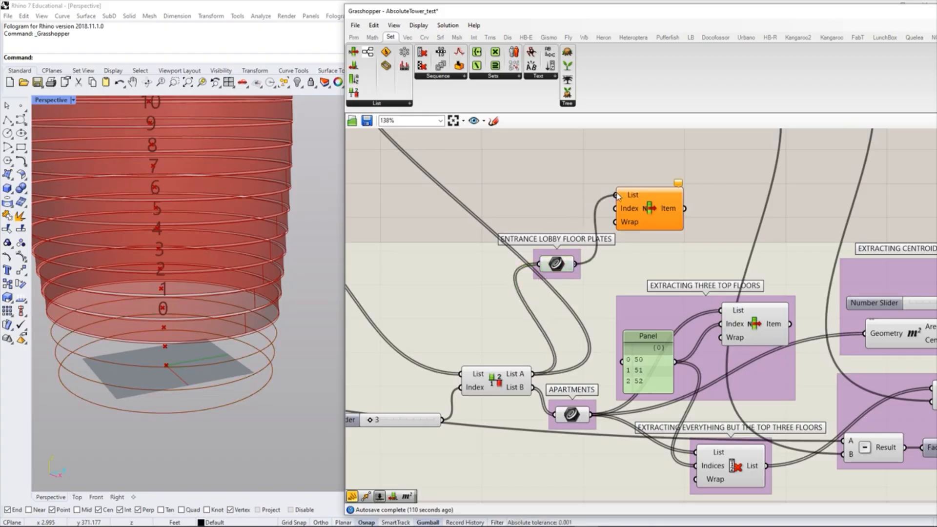
{"action": "left_click_drag", "start_coordinate": [603, 230], "coordinate": [641, 224]}
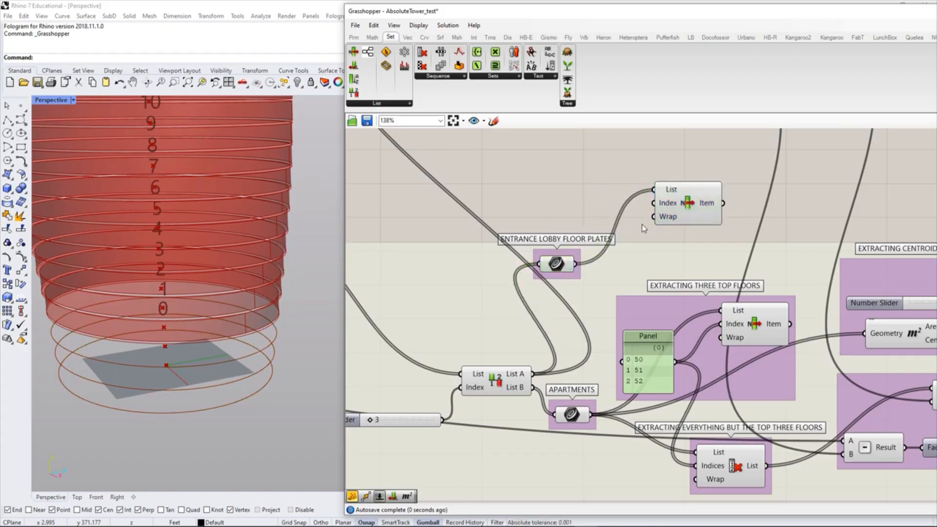
{"action": "left_click", "coordinate": [688, 206]}
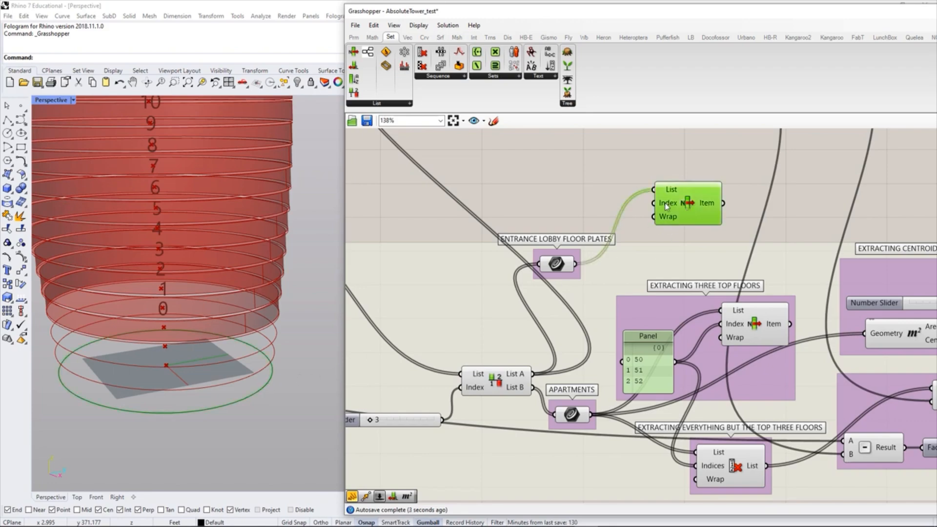
{"action": "mouse_move", "coordinate": [667, 205]}
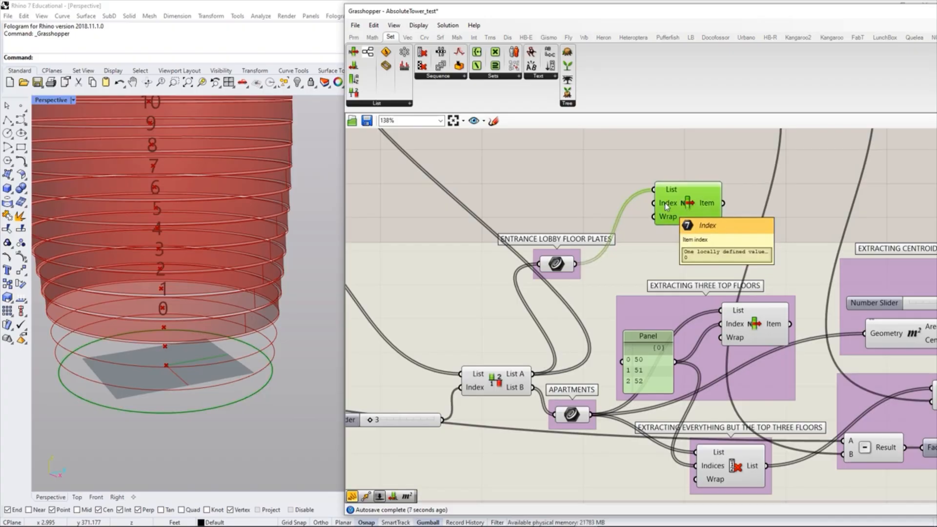
{"action": "left_click_drag", "start_coordinate": [693, 206], "coordinate": [688, 200]}
{"action": "left_click", "coordinate": [580, 206]}
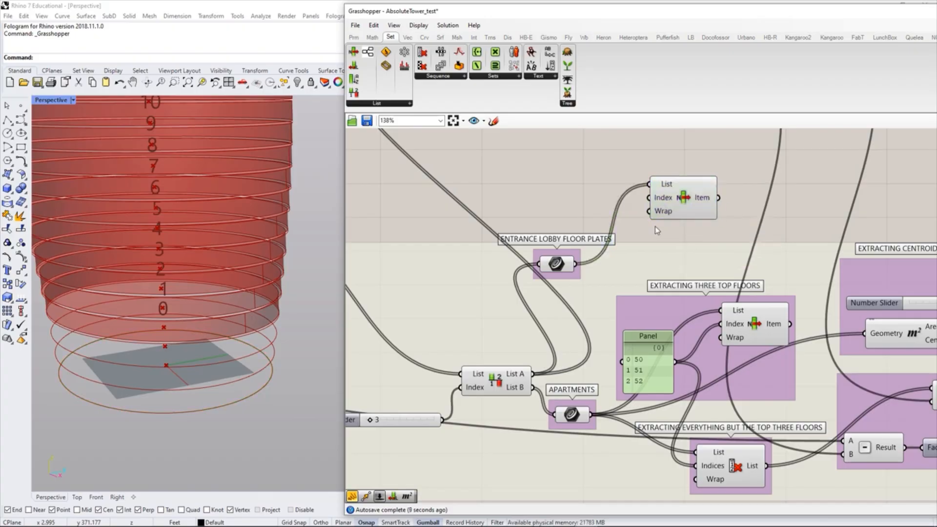
Step: Create a number slider ranging from 0 to 2, set at 0, and connect it to the new List Item's Index input
{"action": "double_click", "coordinate": [575, 207]}
{"action": "type", "text": "0<2"}
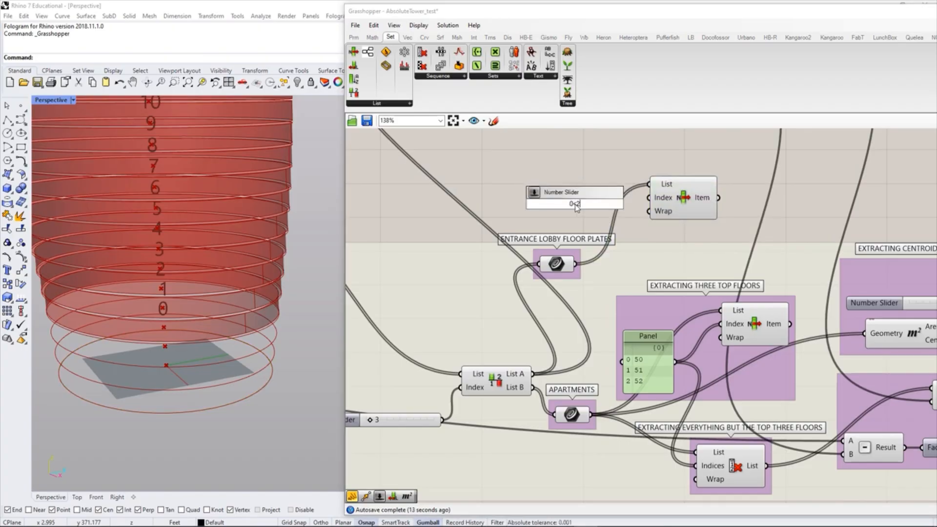
{"action": "key", "text": "Return"}
{"action": "mouse_move", "coordinate": [597, 209]}
{"action": "left_mouse_down"}
{"action": "mouse_move", "coordinate": [570, 208]}
{"action": "mouse_move", "coordinate": [645, 198]}
{"action": "mouse_move", "coordinate": [605, 198]}
{"action": "left_mouse_up"}
{"action": "left_click", "coordinate": [622, 182]}
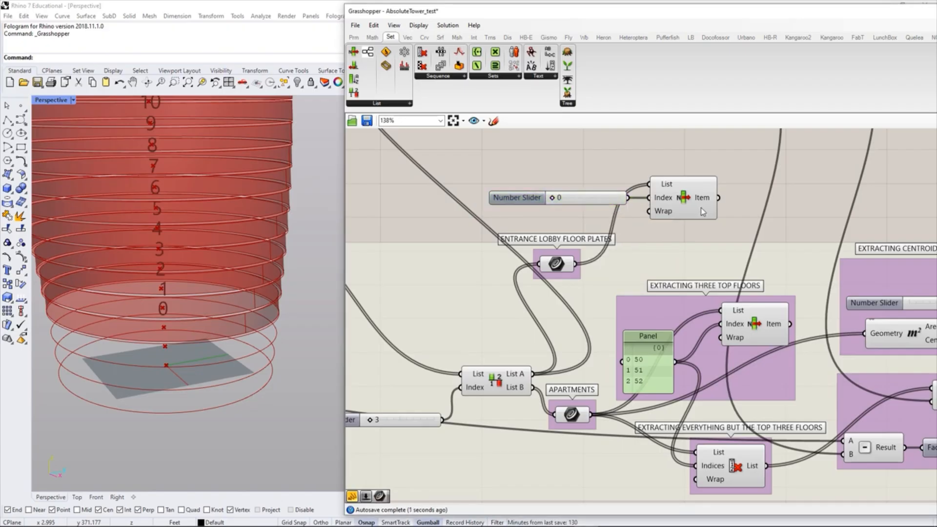
{"action": "left_click", "coordinate": [702, 211]}
{"action": "mouse_move", "coordinate": [554, 198]}
{"action": "left_mouse_down"}
{"action": "mouse_move", "coordinate": [611, 205]}
{"action": "mouse_move", "coordinate": [547, 205]}
{"action": "mouse_move", "coordinate": [619, 210]}
{"action": "mouse_move", "coordinate": [559, 212]}
{"action": "left_mouse_up"}
{"action": "left_click", "coordinate": [579, 171]}
Step: Group the index slider with its List Item and label the group EXTRACTING BASE FLOOR
{"action": "right_click_drag", "start_coordinate": [653, 219], "coordinate": [620, 217]}
{"action": "left_click_drag", "start_coordinate": [659, 224], "coordinate": [548, 171]}
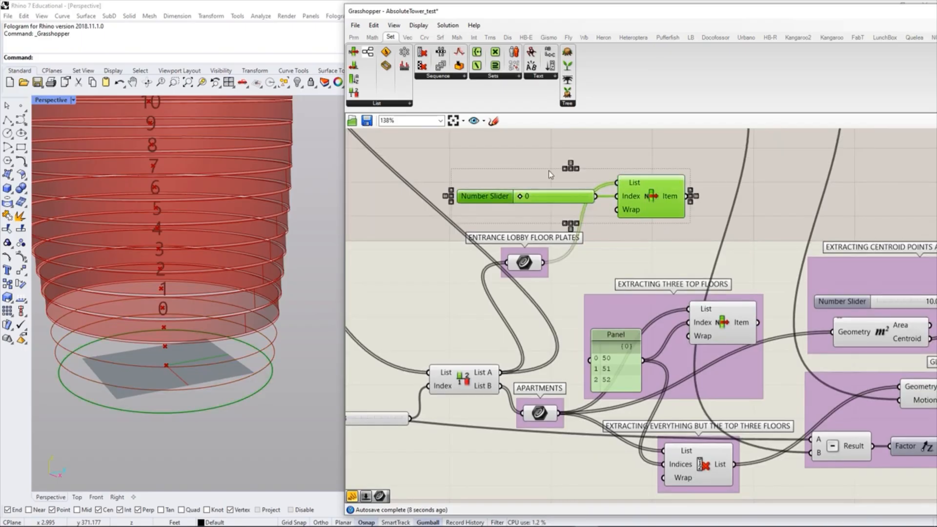
{"action": "key", "text": "ctrl+g"}
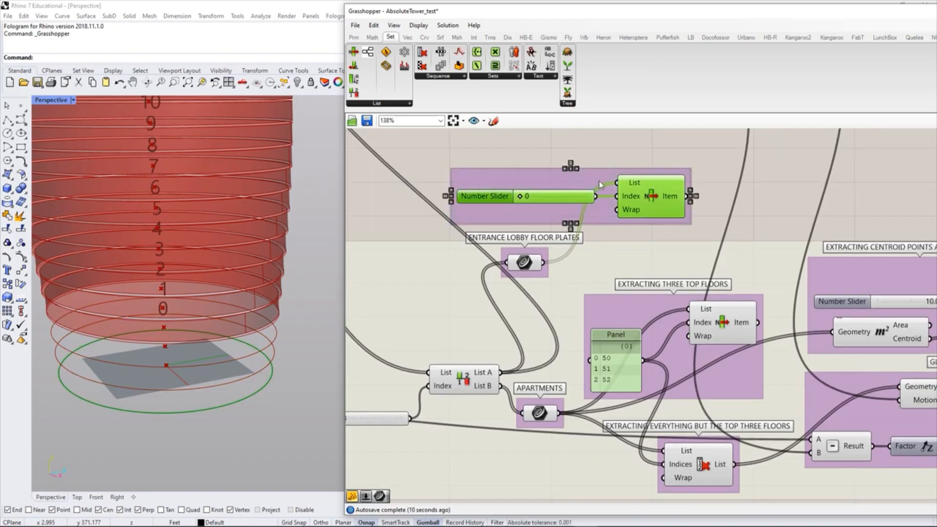
{"action": "left_click", "coordinate": [568, 177]}
{"action": "right_click", "coordinate": [580, 172]}
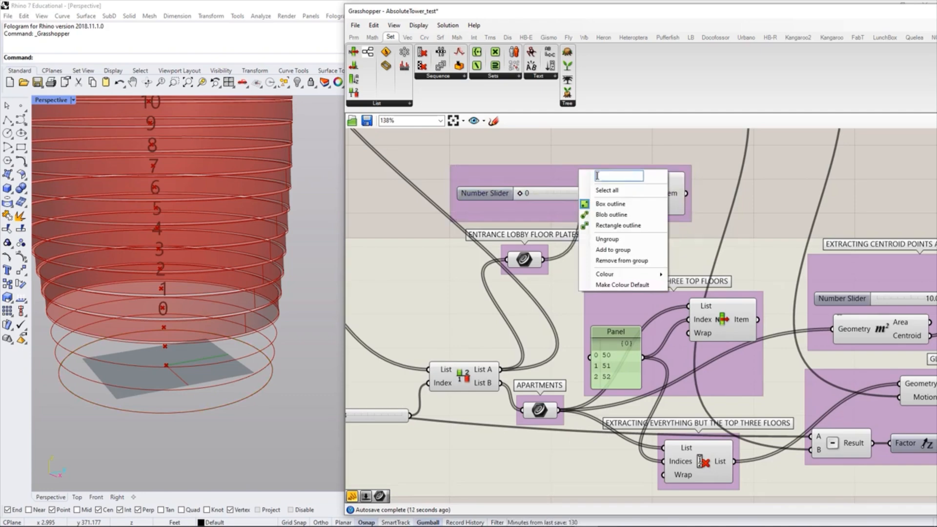
{"action": "type", "text": "EXTRACTIN"}
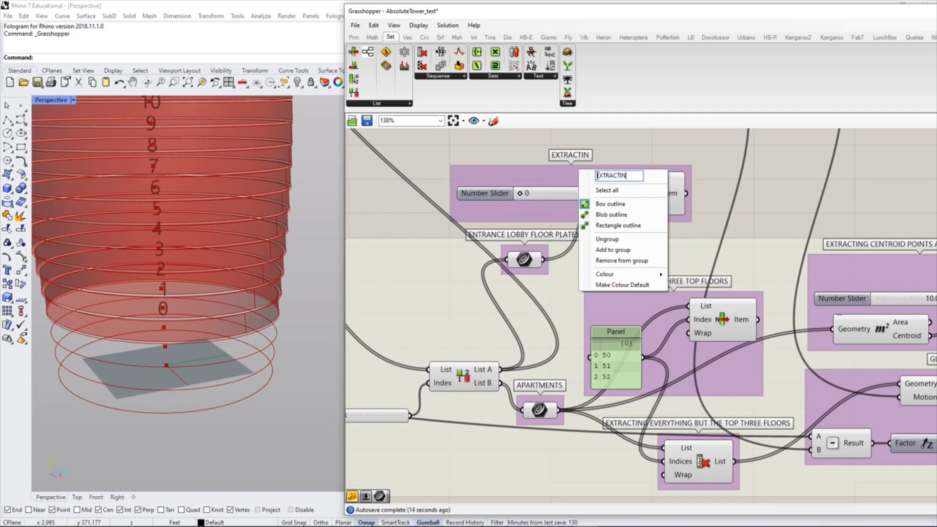
{"action": "type", "text": "G BASE"}
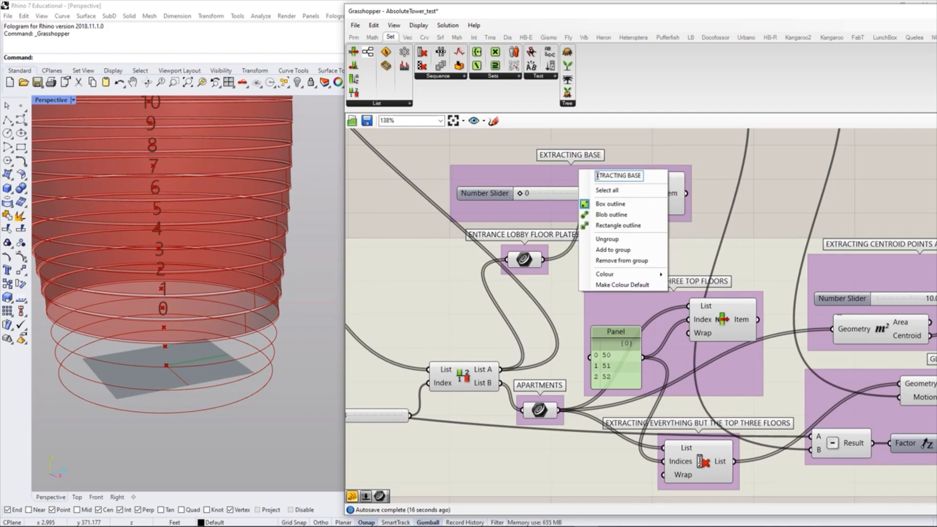
{"action": "type", "text": " FLOOR"}
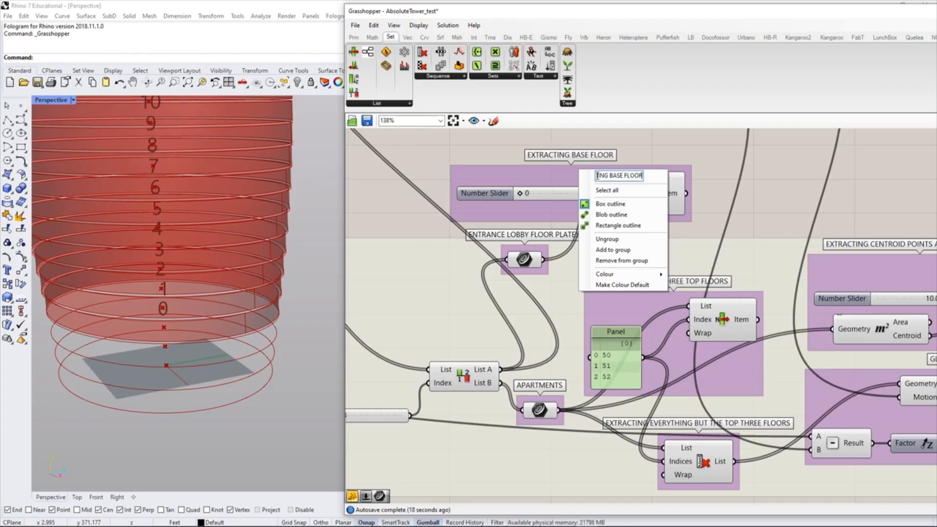
{"action": "key", "text": "Return"}
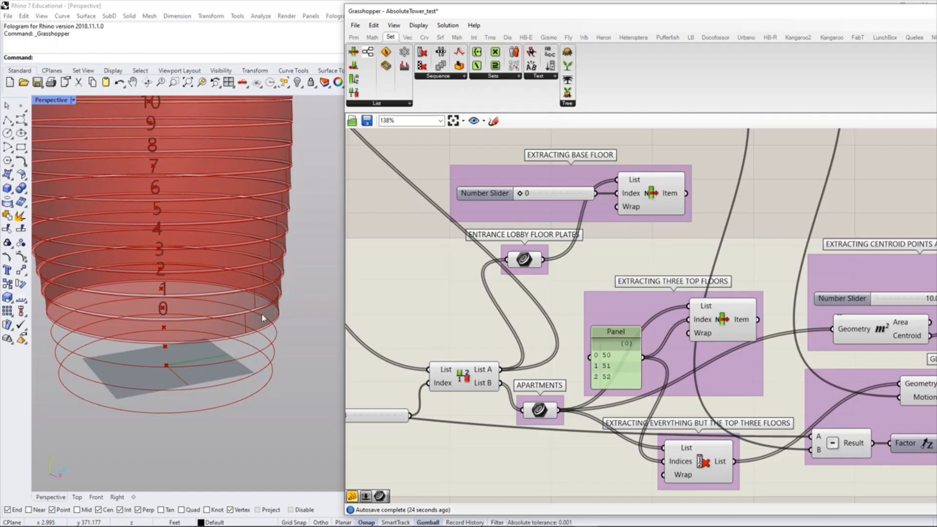
Step: Add an Extrude component, connect the base floor's List Item output to its Base input, and move the EXTRACTING BASE FLOOR group up
{"action": "right_click_drag", "start_coordinate": [694, 147], "coordinate": [655, 181]}
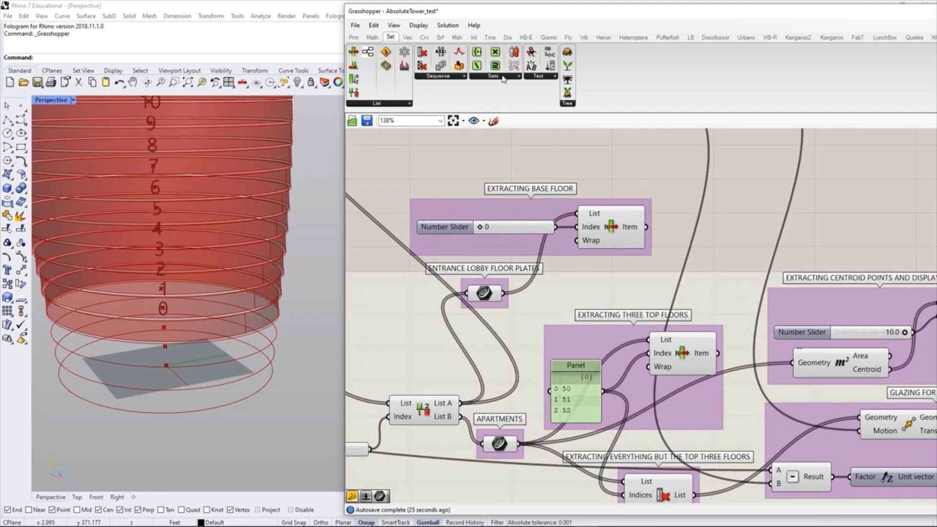
{"action": "left_click", "coordinate": [436, 38]}
{"action": "left_click", "coordinate": [476, 77]}
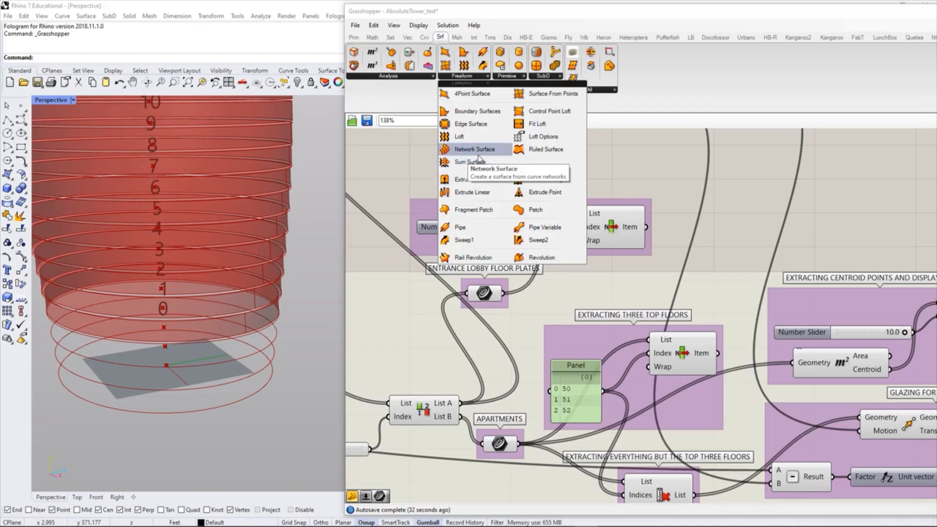
{"action": "left_click", "coordinate": [460, 136]}
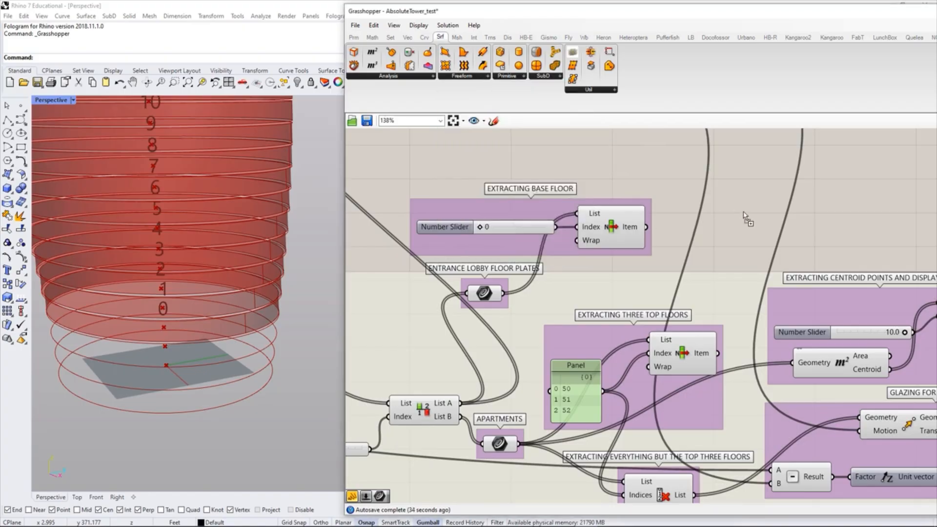
{"action": "left_click", "coordinate": [745, 218]}
{"action": "left_click_drag", "start_coordinate": [646, 227], "coordinate": [694, 204]}
{"action": "left_click_drag", "start_coordinate": [639, 247], "coordinate": [639, 211]}
{"action": "left_click", "coordinate": [759, 166]}
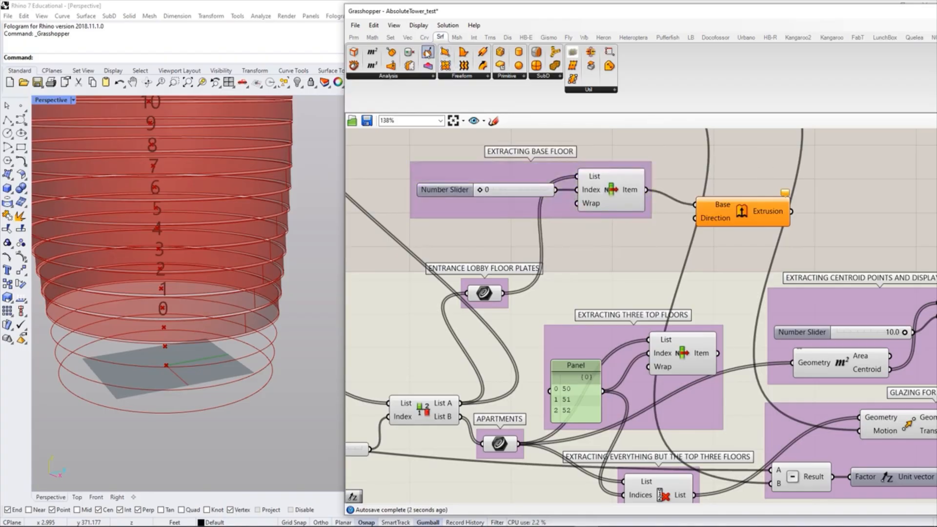
Step: Add a Unit Z vector component below the EXTRACTING BASE FLOOR group and connect its output to the Extrude component's Direction input
{"action": "left_click", "coordinate": [407, 37]}
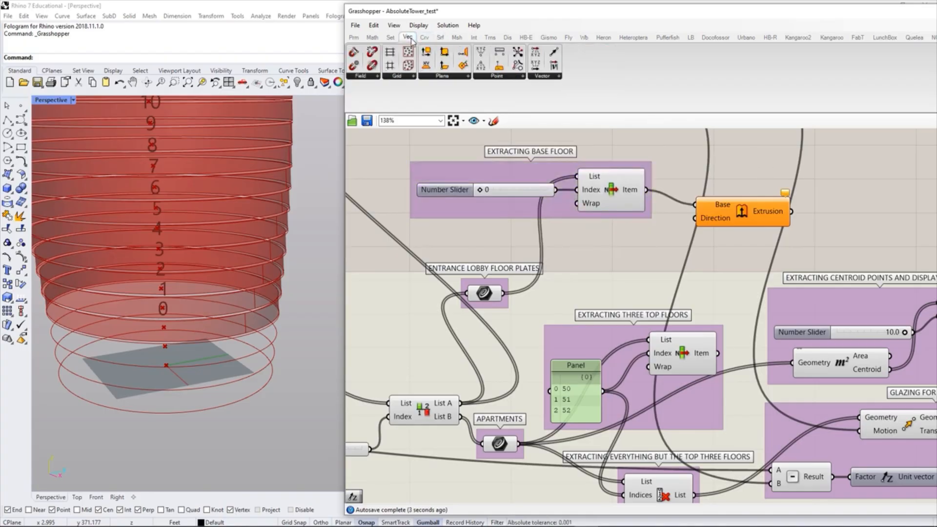
{"action": "left_click", "coordinate": [547, 81]}
{"action": "left_click", "coordinate": [554, 164]}
{"action": "left_click", "coordinate": [636, 241]}
{"action": "left_click_drag", "start_coordinate": [671, 238], "coordinate": [694, 218]}
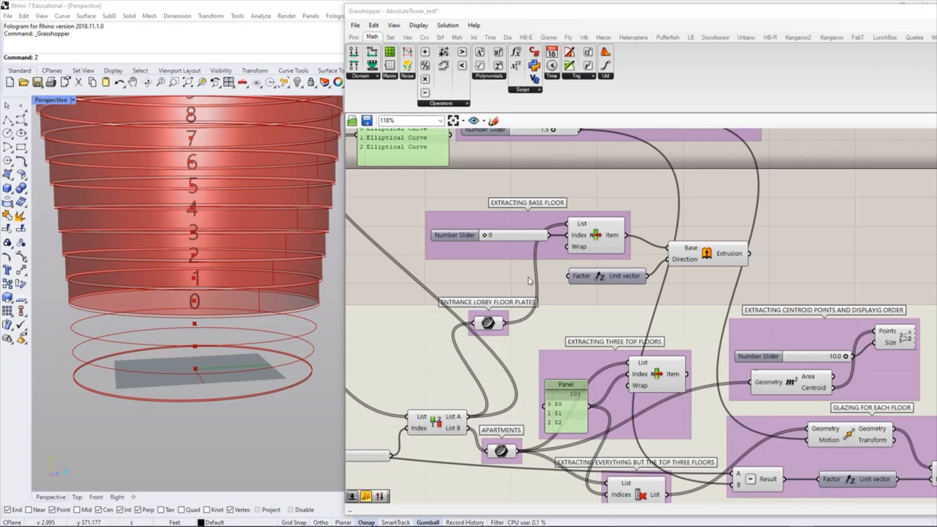
Step: Examine the Floor to Ceiling Height slider and the Split List's index slider as sources for the lobby extrusion height
{"action": "right_click_drag", "start_coordinate": [517, 281], "coordinate": [625, 297]}
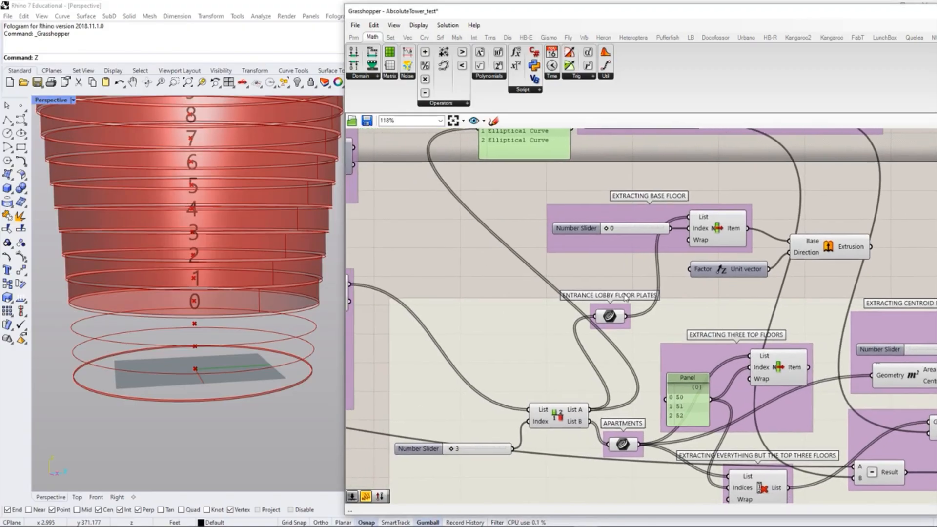
{"action": "scroll", "coordinate": [556, 312], "scroll_direction": "down", "scroll_amount": 5}
{"action": "right_click_drag", "start_coordinate": [554, 335], "coordinate": [886, 367]}
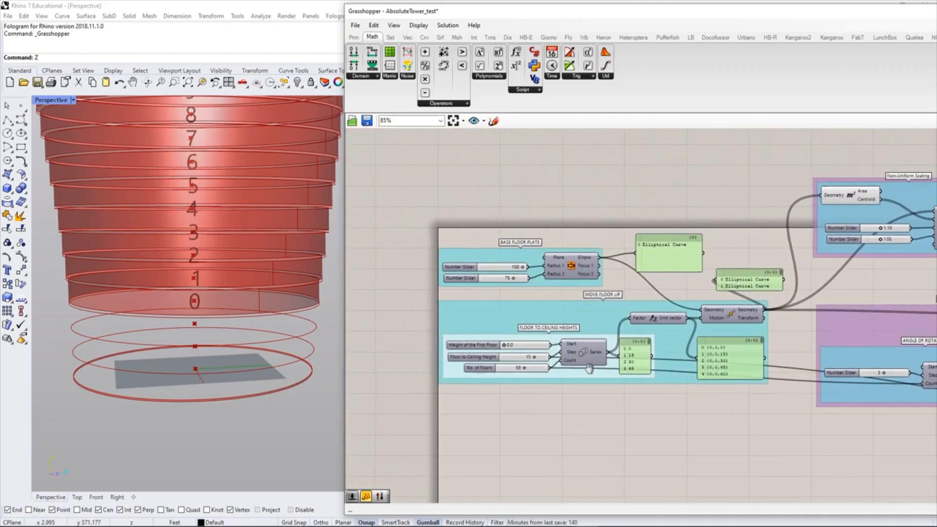
{"action": "scroll", "coordinate": [532, 369], "scroll_direction": "up", "scroll_amount": 3}
{"action": "left_click", "coordinate": [508, 353]}
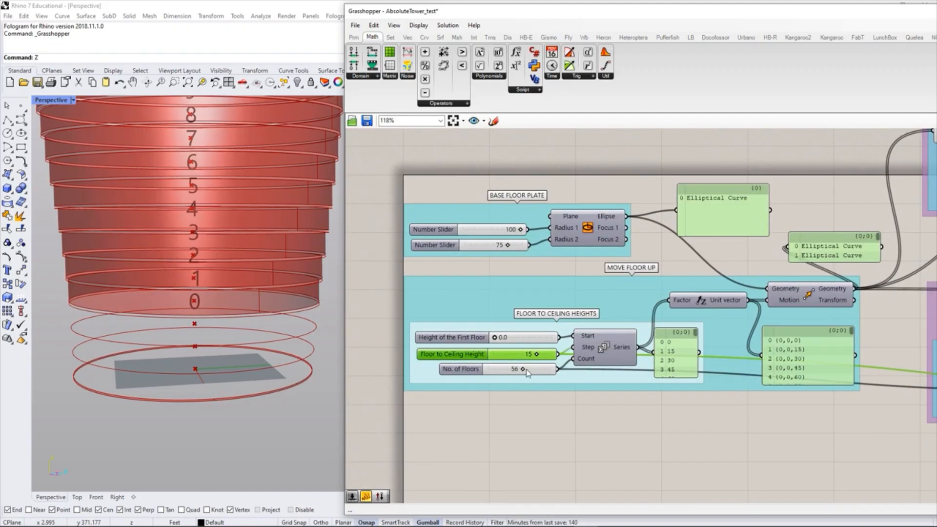
{"action": "right_click_drag", "start_coordinate": [794, 420], "coordinate": [483, 398]}
{"action": "right_click_drag", "start_coordinate": [848, 405], "coordinate": [430, 371]}
{"action": "right_click_drag", "start_coordinate": [707, 381], "coordinate": [598, 378]}
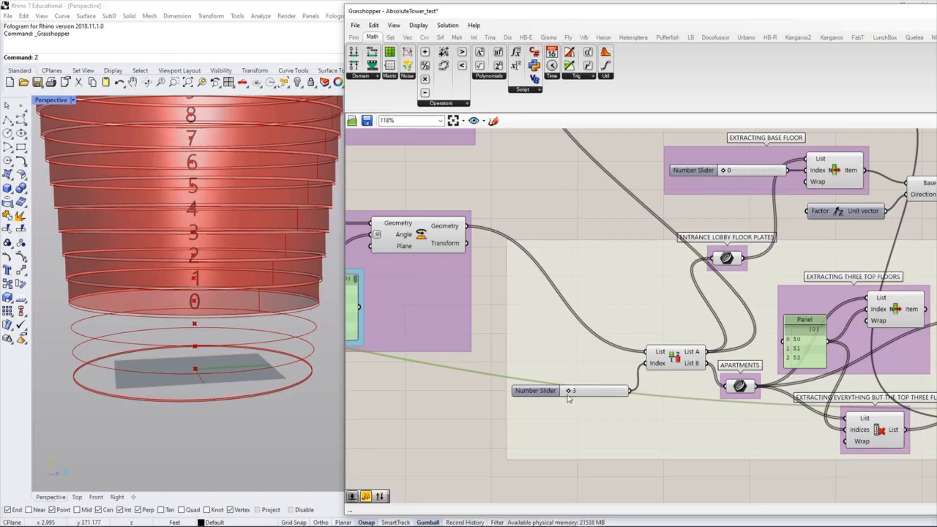
{"action": "right_click_drag", "start_coordinate": [653, 360], "coordinate": [597, 388]}
{"action": "left_click", "coordinate": [505, 237]}
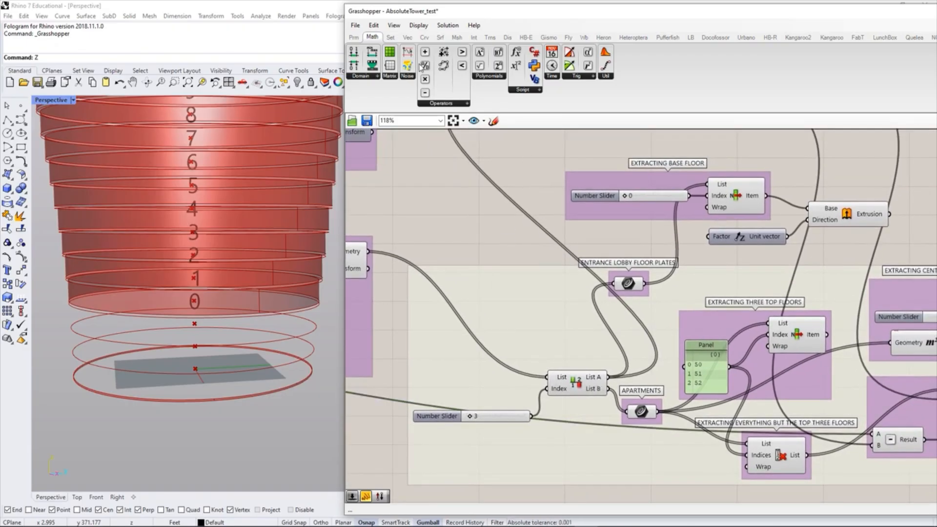
Step: Look up the multiplication, division, addition and subtraction components by searching for *, /, + and -
{"action": "left_click", "coordinate": [446, 104]}
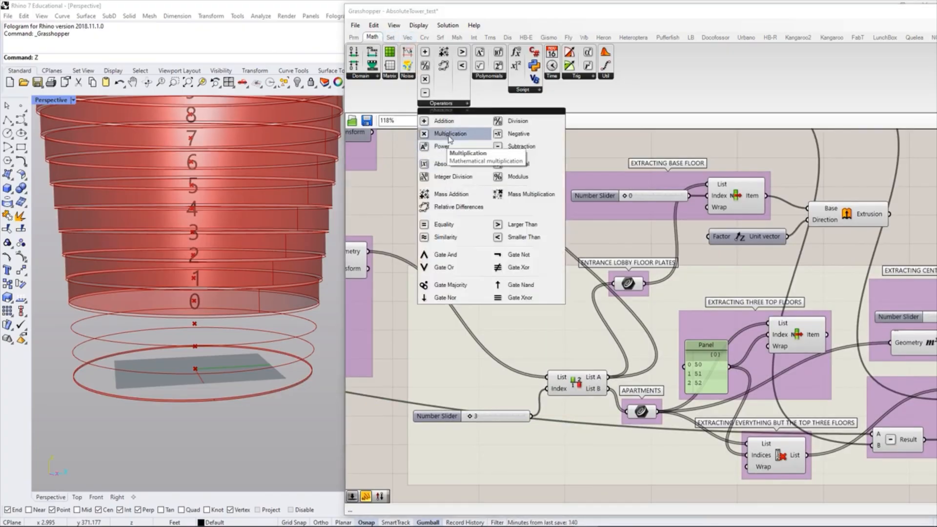
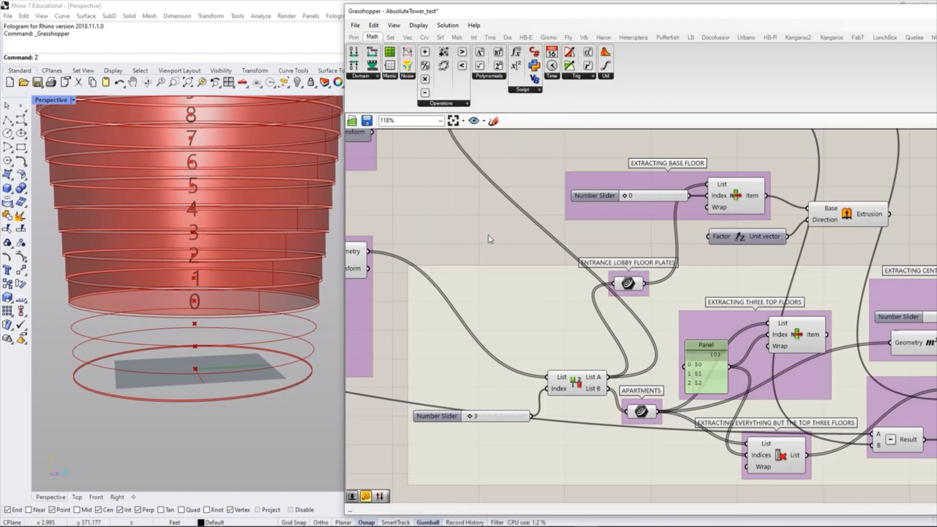
{"action": "double_click", "coordinate": [514, 229]}
{"action": "type", "text": "*"}
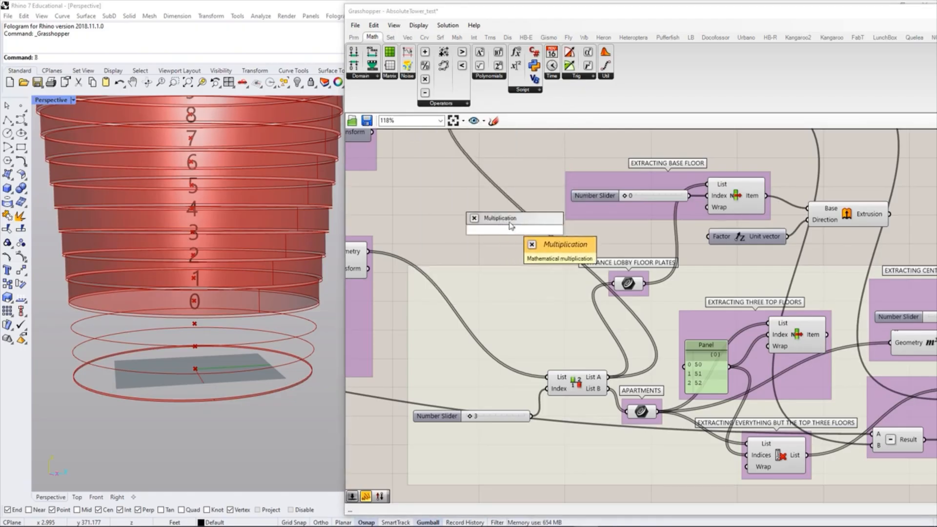
{"action": "key", "text": "BackSpace"}
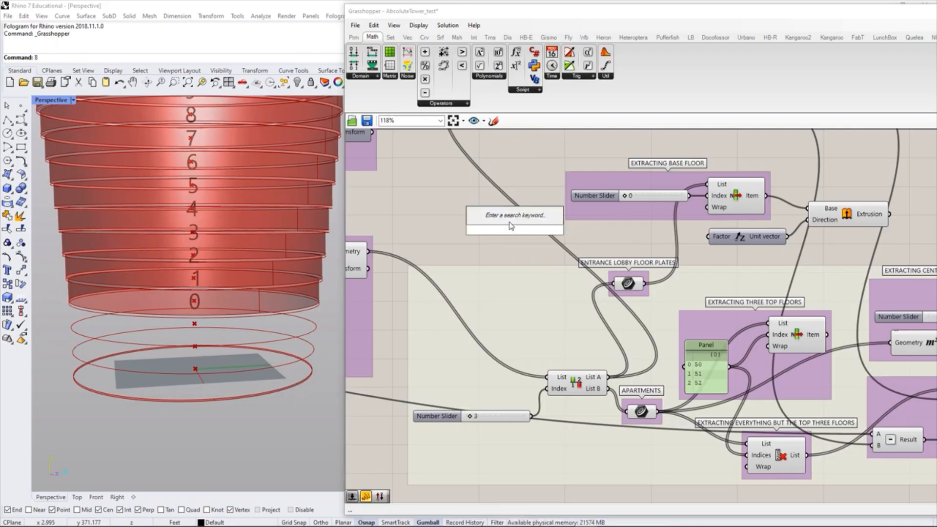
{"action": "type", "text": "/"}
{"action": "key", "text": "BackSpace"}
{"action": "type", "text": "+"}
{"action": "key", "text": "BackSpace"}
{"action": "type", "text": "-"}
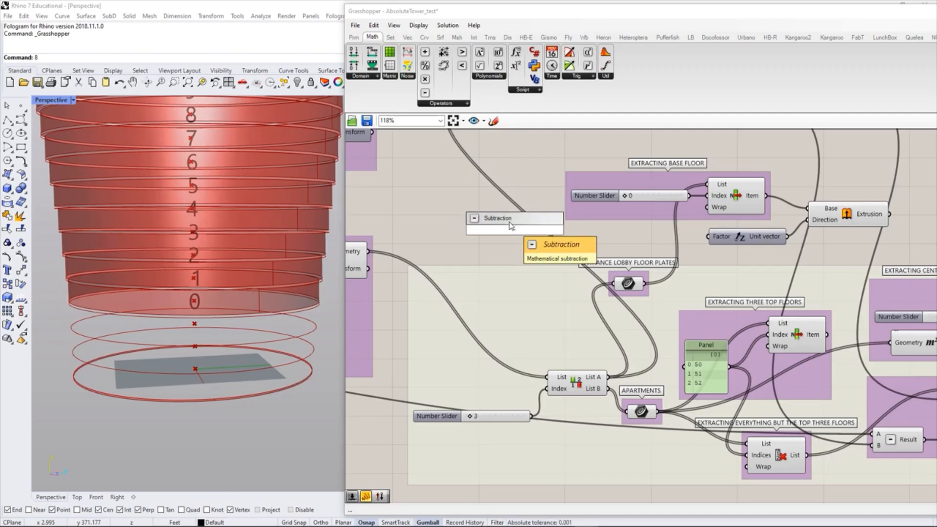
{"action": "key", "text": "BackSpace"}
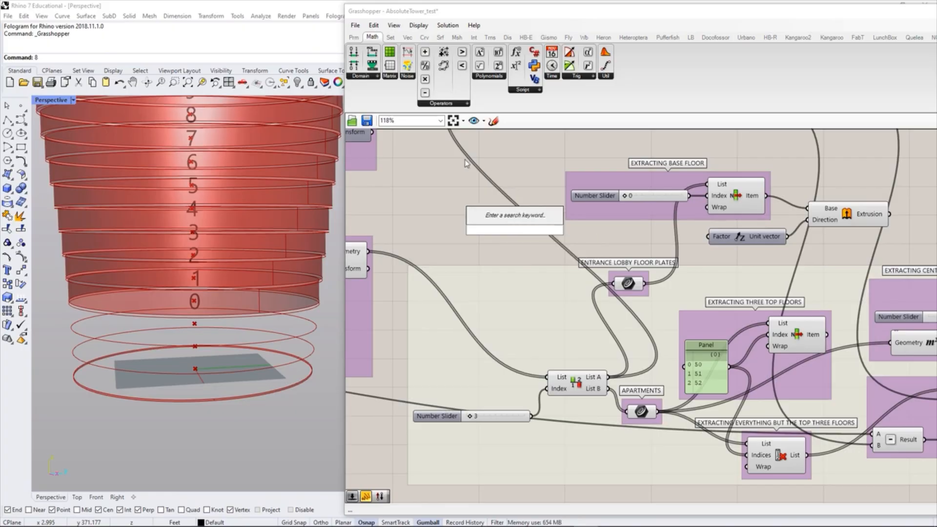
Step: Add a Multiplication component beside the Unit Z vector and connect the Floor to Ceiling Height slider to its A input
{"action": "left_click", "coordinate": [445, 104]}
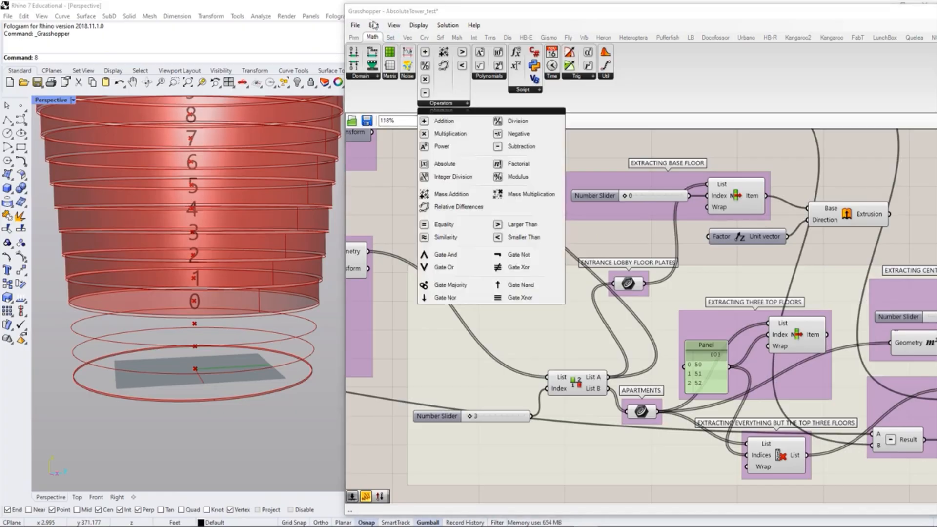
{"action": "left_click_drag", "start_coordinate": [453, 134], "coordinate": [609, 238]}
{"action": "right_click_drag", "start_coordinate": [560, 235], "coordinate": [686, 239]}
{"action": "scroll", "coordinate": [552, 286], "scroll_direction": "down", "scroll_amount": 3}
{"action": "right_click_drag", "start_coordinate": [551, 286], "coordinate": [936, 295]}
{"action": "scroll", "coordinate": [410, 317], "scroll_direction": "up", "scroll_amount": 4}
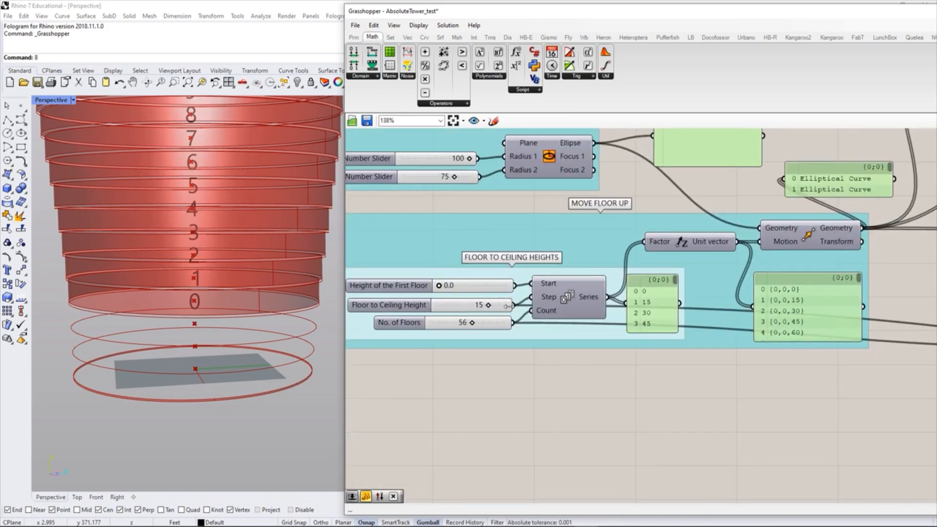
{"action": "scroll", "coordinate": [469, 355], "scroll_direction": "down", "scroll_amount": 7}
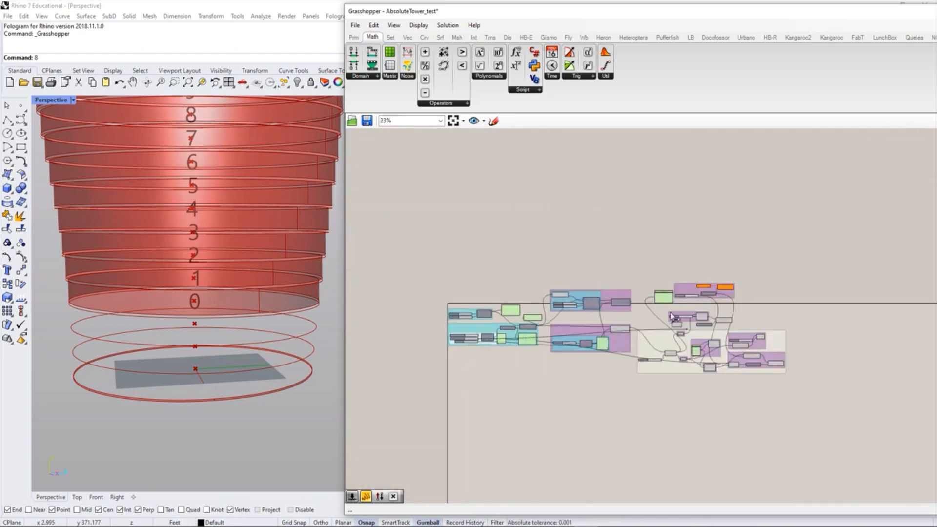
{"action": "scroll", "coordinate": [588, 323], "scroll_direction": "up", "scroll_amount": 7}
{"action": "scroll", "coordinate": [587, 324], "scroll_direction": "down", "scroll_amount": 6}
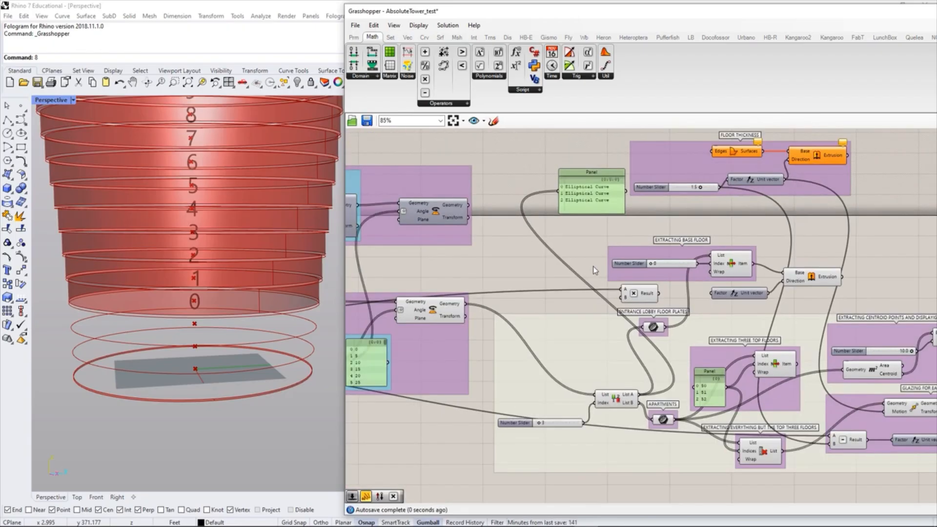
{"action": "scroll", "coordinate": [560, 334], "scroll_direction": "up", "scroll_amount": 4}
Step: Connect the Split List's index slider to the Multiplication's B input and the Multiplication's Result to the Unit Z Factor
{"action": "left_click_drag", "start_coordinate": [535, 422], "coordinate": [534, 405]}
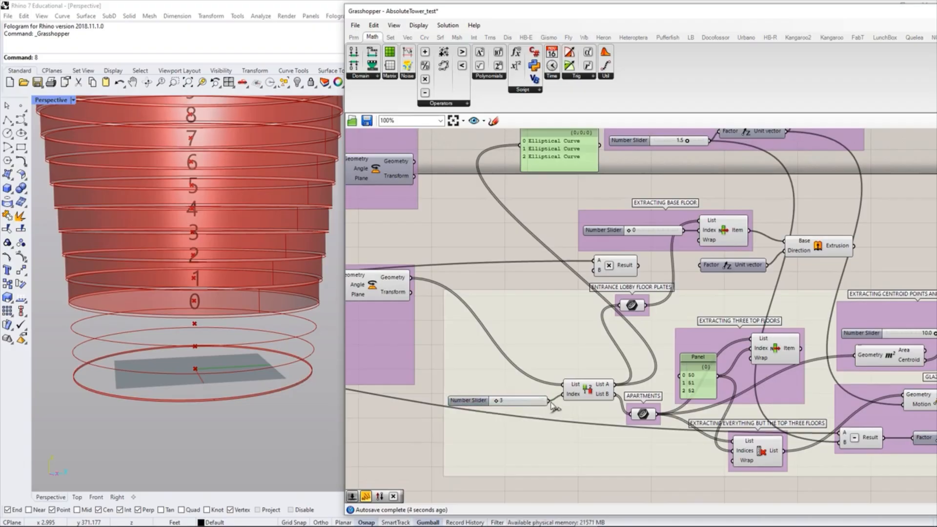
{"action": "right_click_drag", "start_coordinate": [637, 272], "coordinate": [515, 298]}
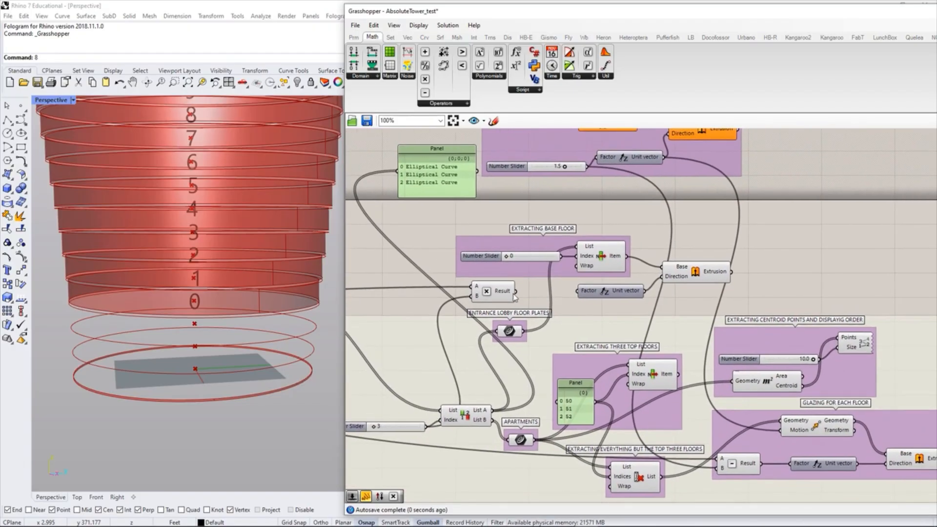
{"action": "scroll", "coordinate": [514, 298], "scroll_direction": "up", "scroll_amount": 1}
{"action": "left_click_drag", "start_coordinate": [516, 291], "coordinate": [588, 291]}
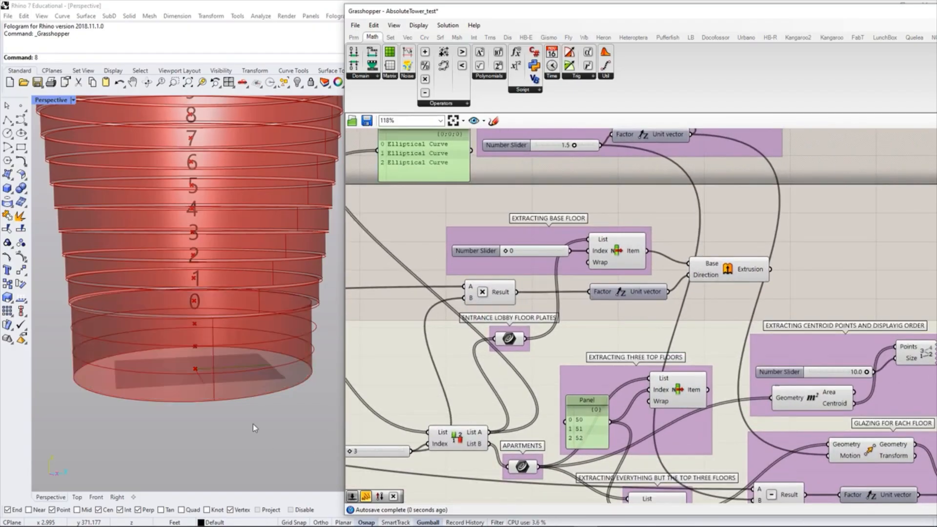
{"action": "right_click_drag", "start_coordinate": [292, 246], "coordinate": [305, 251]}
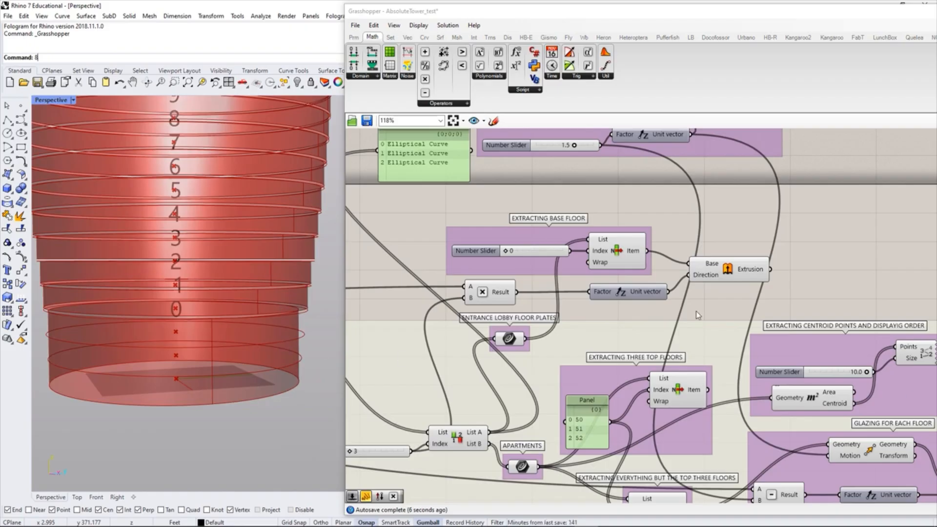
Step: Group the EXTRACTING BASE FLOOR components together with the Multiplication, Unit Z and Extrude components
{"action": "right_click_drag", "start_coordinate": [441, 215], "coordinate": [440, 240]}
{"action": "left_click_drag", "start_coordinate": [420, 228], "coordinate": [769, 343]}
{"action": "key", "text": "ctrl+g"}
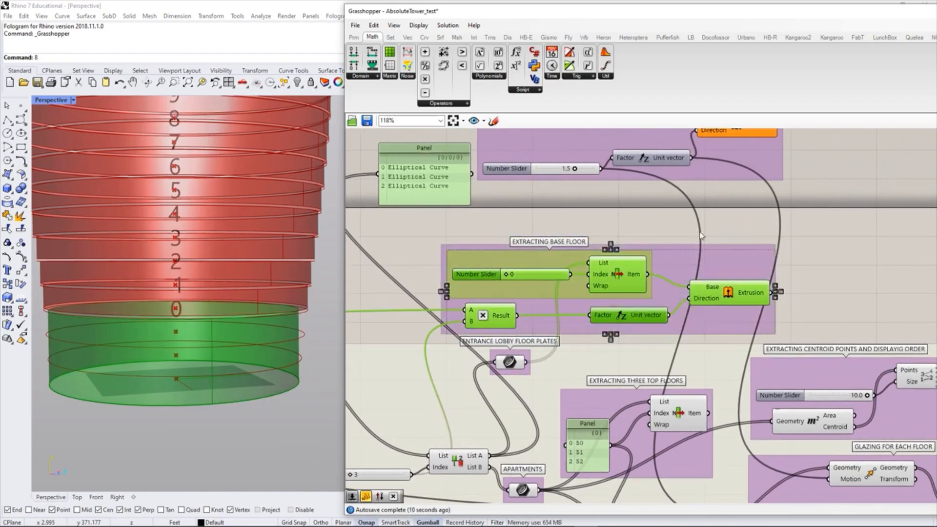
{"action": "left_click", "coordinate": [692, 232]}
{"action": "right_click", "coordinate": [675, 259]}
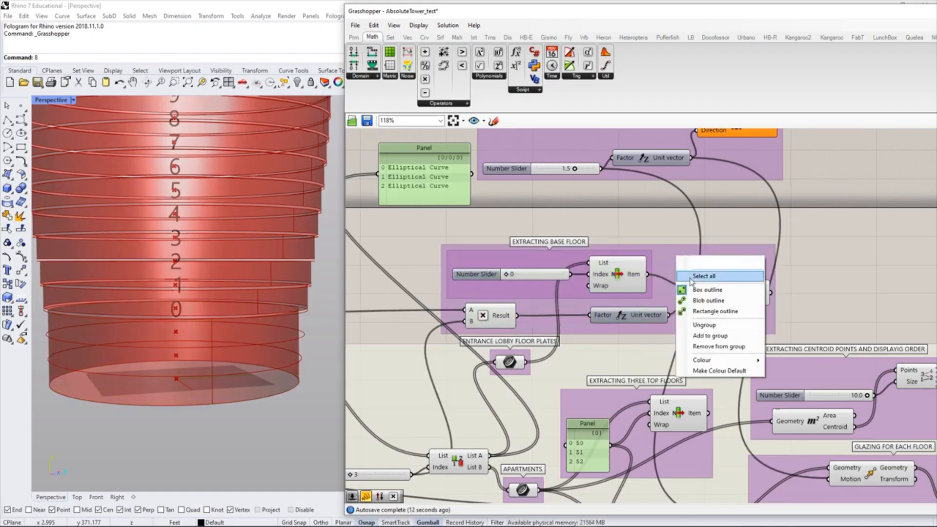
{"action": "left_click", "coordinate": [705, 325]}
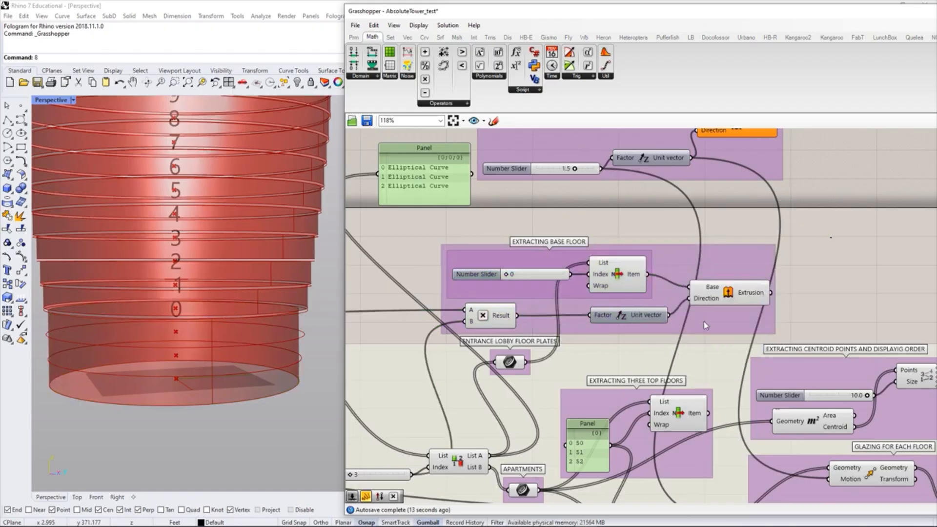
Step: Label the new outer group around the base floor extrusion ENTRANCE LOGGY FACADE
{"action": "right_click", "coordinate": [672, 253]}
{"action": "type", "text": "e"}
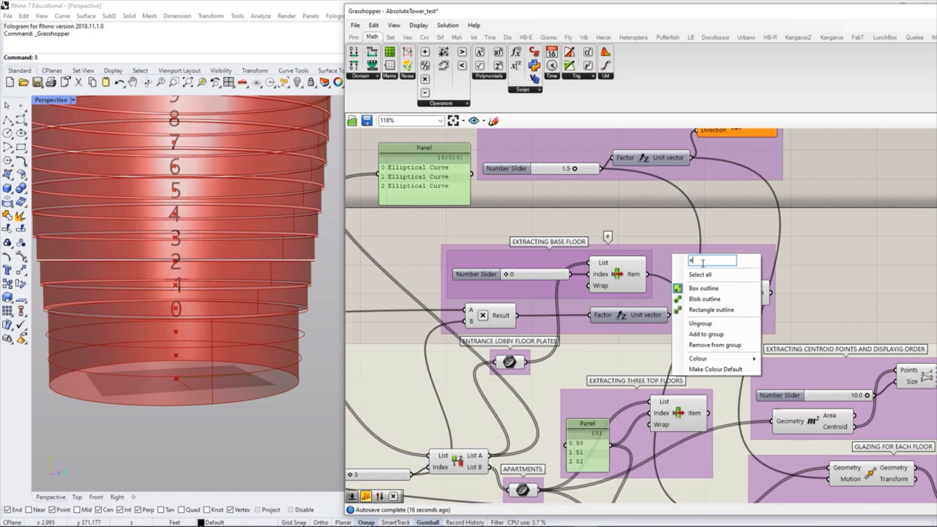
{"action": "key", "text": "BackSpace"}
{"action": "type", "text": "ENTRA"}
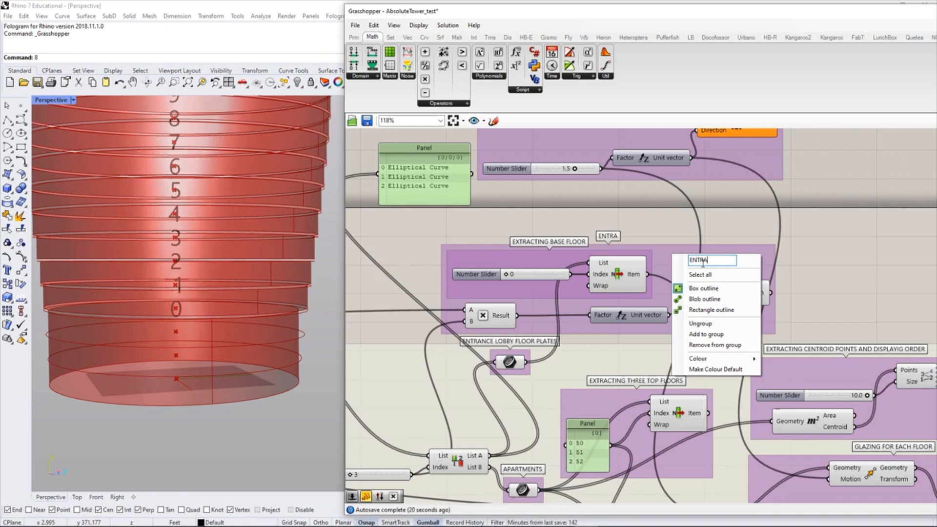
{"action": "type", "text": "NCE LOGGY"}
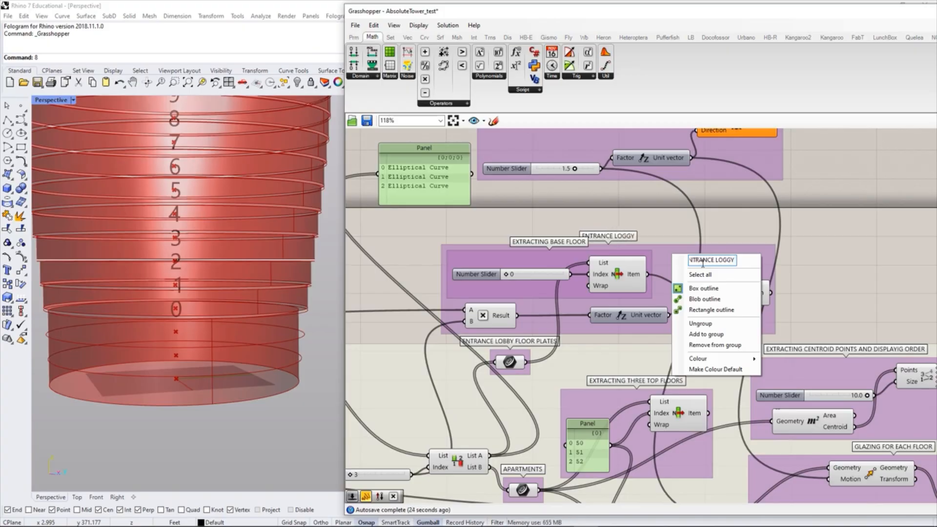
{"action": "type", "text": " FACADE"}
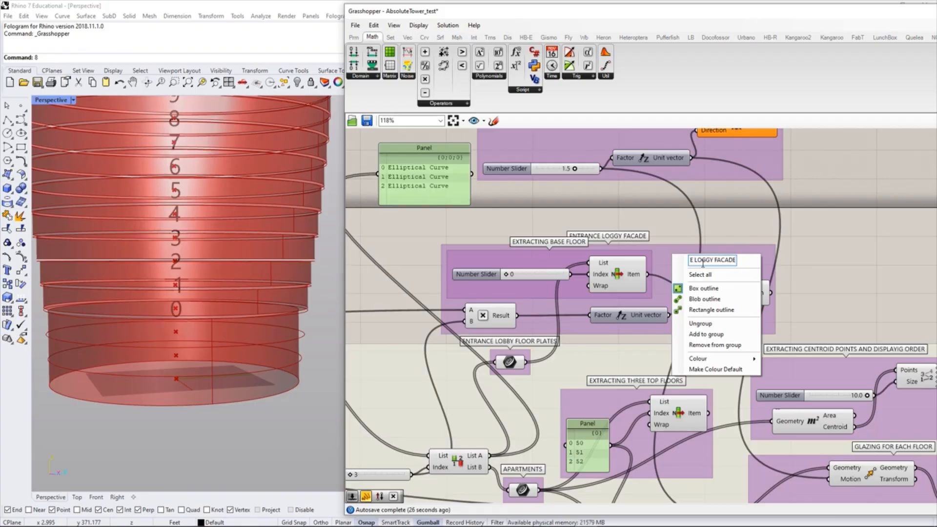
{"action": "left_click", "coordinate": [801, 271]}
Step: Change the colour of the ENTRANCE LOGGY FACADE group to light red
{"action": "right_click_drag", "start_coordinate": [607, 293], "coordinate": [571, 277]}
{"action": "scroll", "coordinate": [572, 278], "scroll_direction": "down", "scroll_amount": 2}
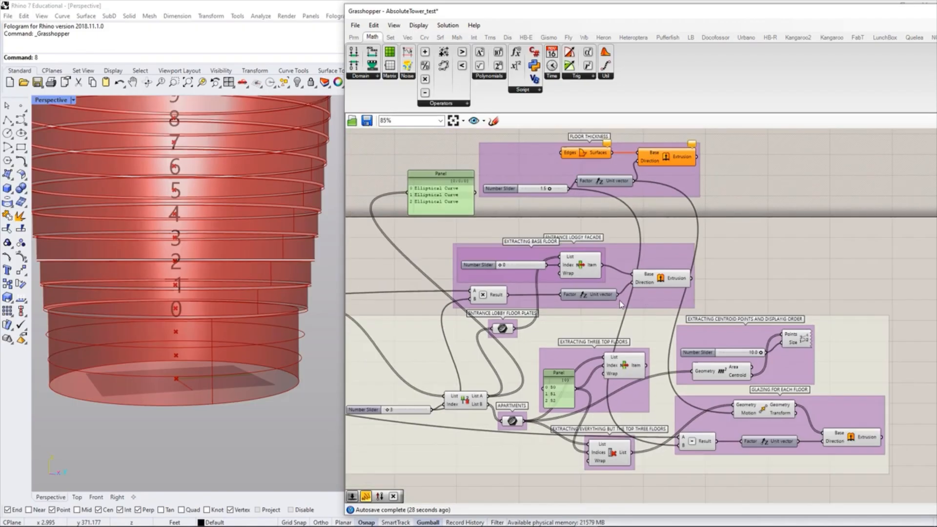
{"action": "right_click_drag", "start_coordinate": [532, 300], "coordinate": [579, 291]}
{"action": "scroll", "coordinate": [579, 289], "scroll_direction": "up", "scroll_amount": 1}
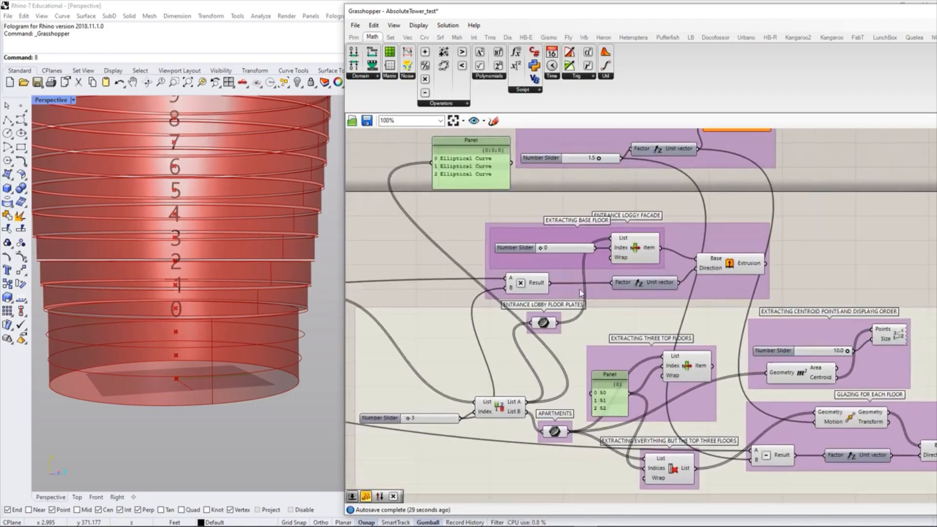
{"action": "right_click", "coordinate": [613, 317]}
{"action": "left_click", "coordinate": [649, 429]}
{"action": "right_click", "coordinate": [684, 225]}
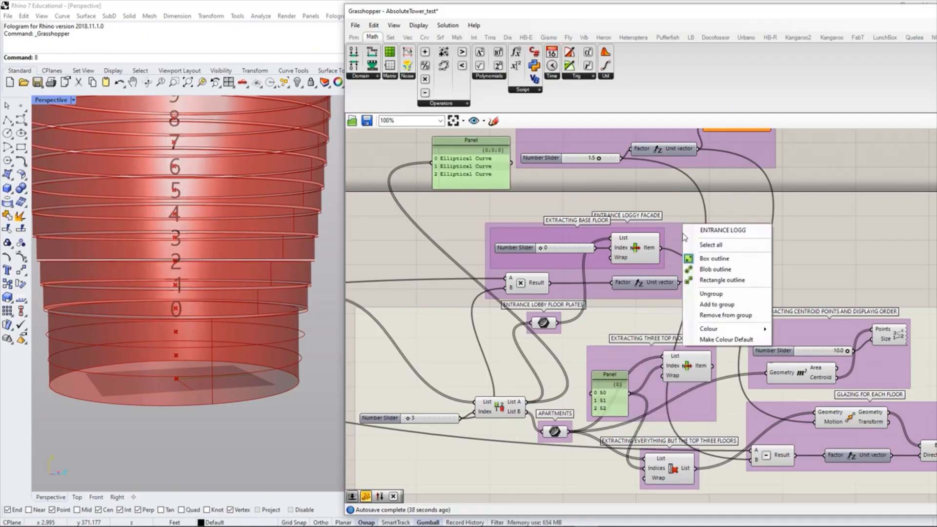
{"action": "mouse_move", "coordinate": [729, 329]}
{"action": "left_click_drag", "start_coordinate": [836, 356], "coordinate": [855, 338]}
{"action": "left_click", "coordinate": [836, 260]}
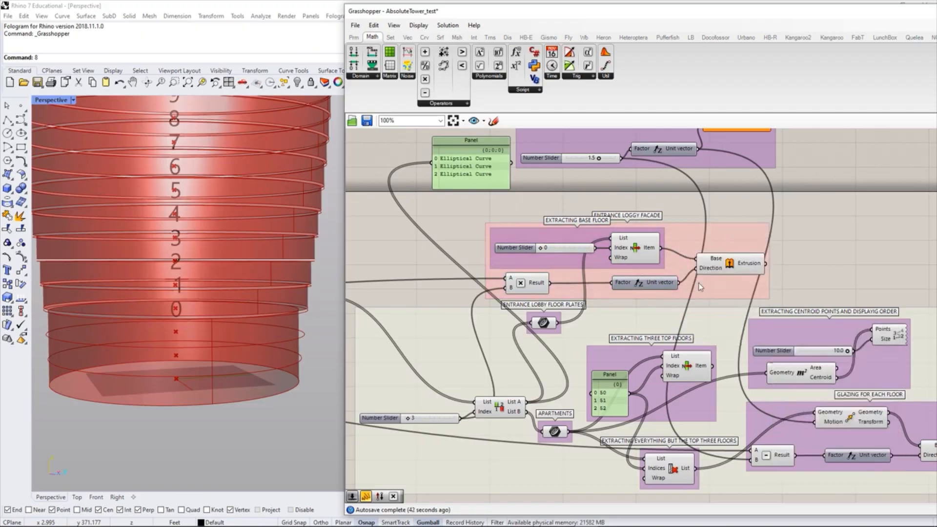
Step: Move the large cream group containing APARTMENTS and the ENTRANCE LOGGY FACADE group slightly down the canvas
{"action": "scroll", "coordinate": [699, 212], "scroll_direction": "down", "scroll_amount": 4}
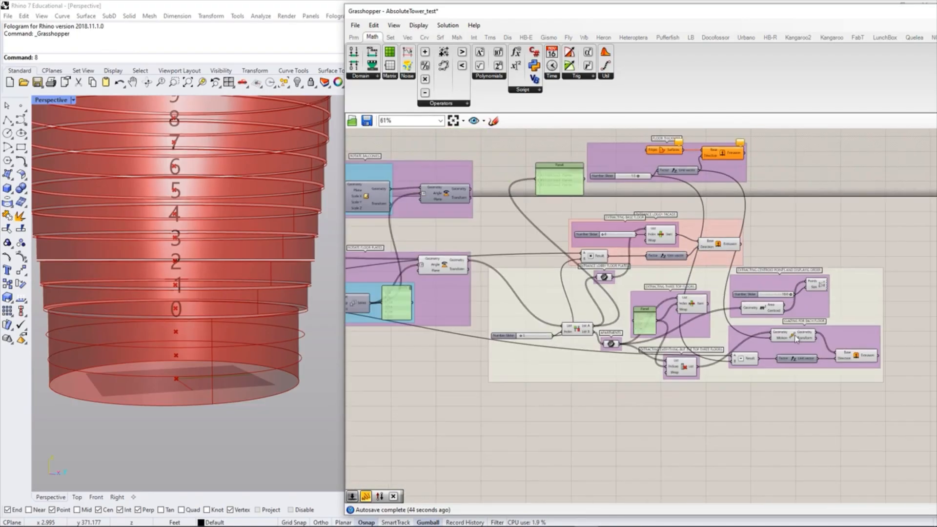
{"action": "left_click_drag", "start_coordinate": [857, 293], "coordinate": [851, 316]}
{"action": "left_click_drag", "start_coordinate": [726, 232], "coordinate": [723, 250]}
{"action": "left_click", "coordinate": [776, 237]}
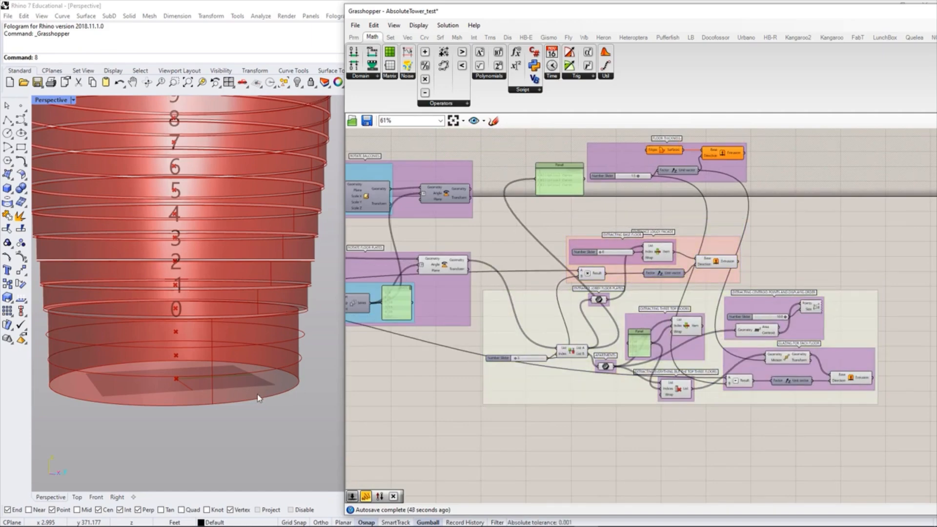
{"action": "scroll", "coordinate": [252, 388], "scroll_direction": "down", "scroll_amount": 10}
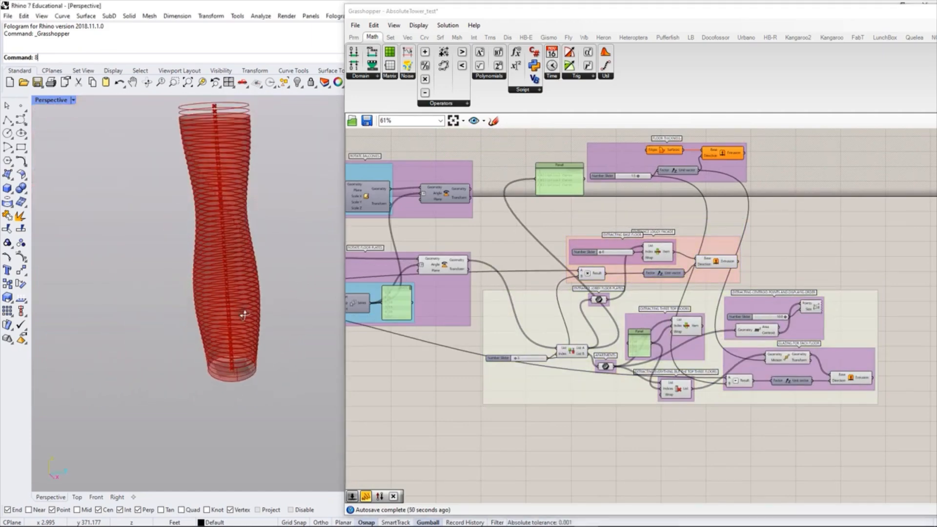
Step: Zoom in on the tower's top floors, then shift the centroid points and glazing groups right to free up canvas space
{"action": "scroll", "coordinate": [251, 144], "scroll_direction": "up", "scroll_amount": 8}
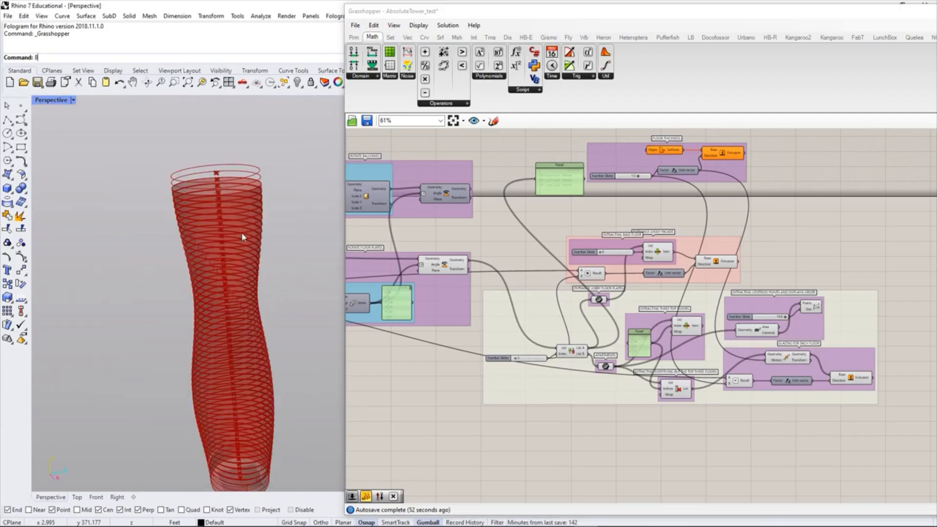
{"action": "right_click_drag", "start_coordinate": [249, 147], "coordinate": [293, 174]}
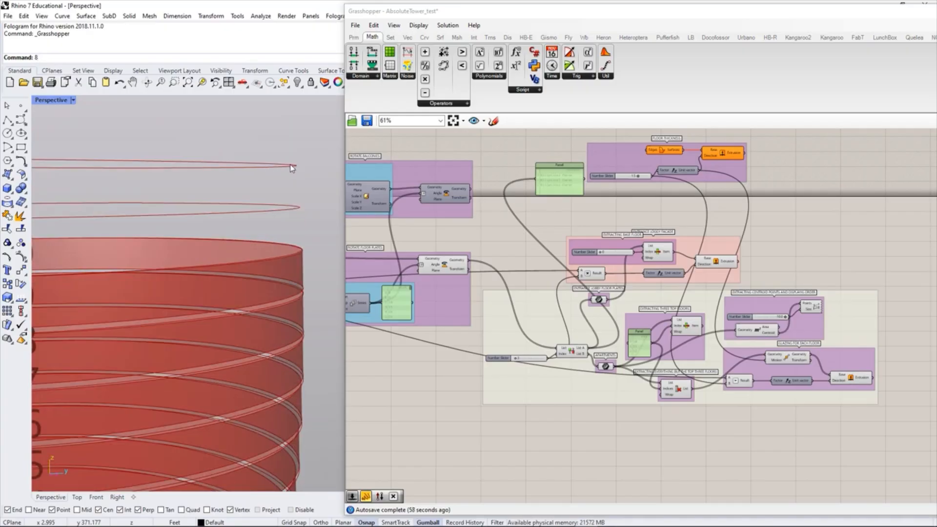
{"action": "scroll", "coordinate": [290, 165], "scroll_direction": "down", "scroll_amount": 7}
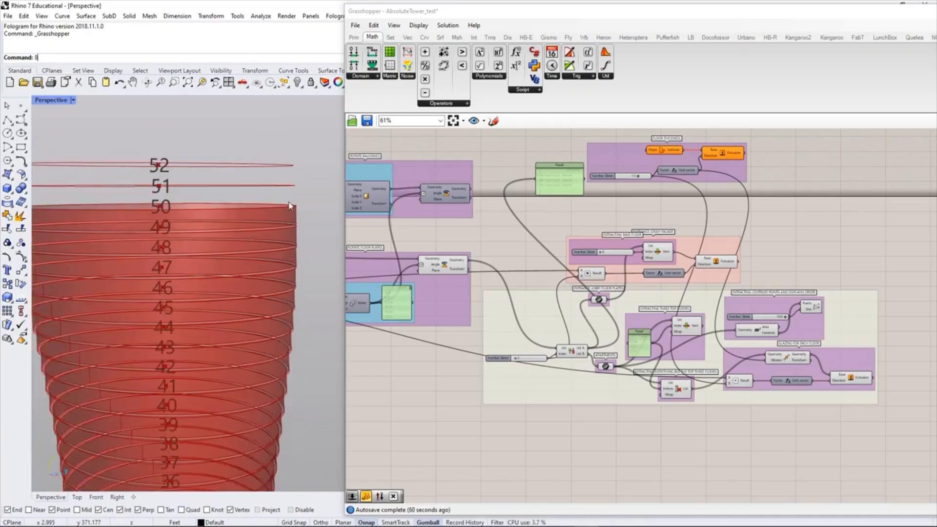
{"action": "scroll", "coordinate": [712, 239], "scroll_direction": "up", "scroll_amount": 3}
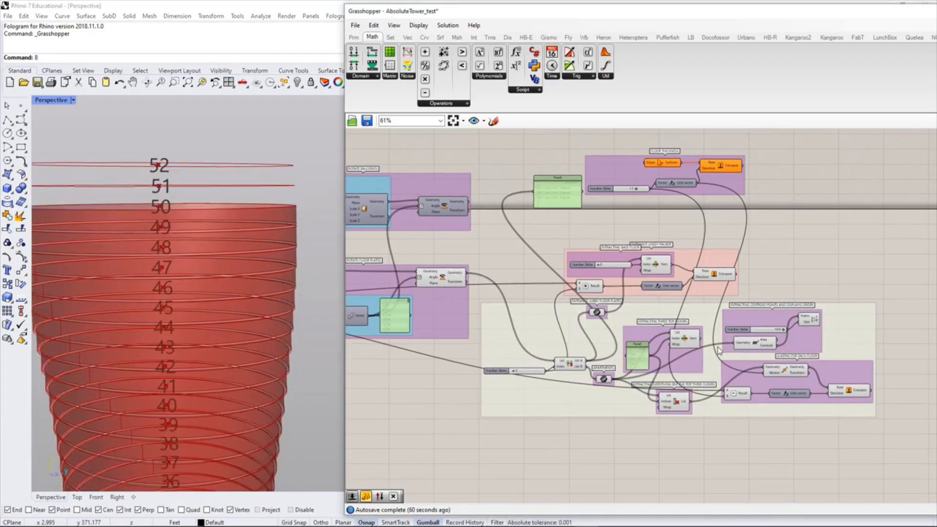
{"action": "left_click_drag", "start_coordinate": [710, 252], "coordinate": [718, 230]}
{"action": "left_click_drag", "start_coordinate": [634, 349], "coordinate": [627, 328]}
{"action": "left_click_drag", "start_coordinate": [757, 331], "coordinate": [823, 337]}
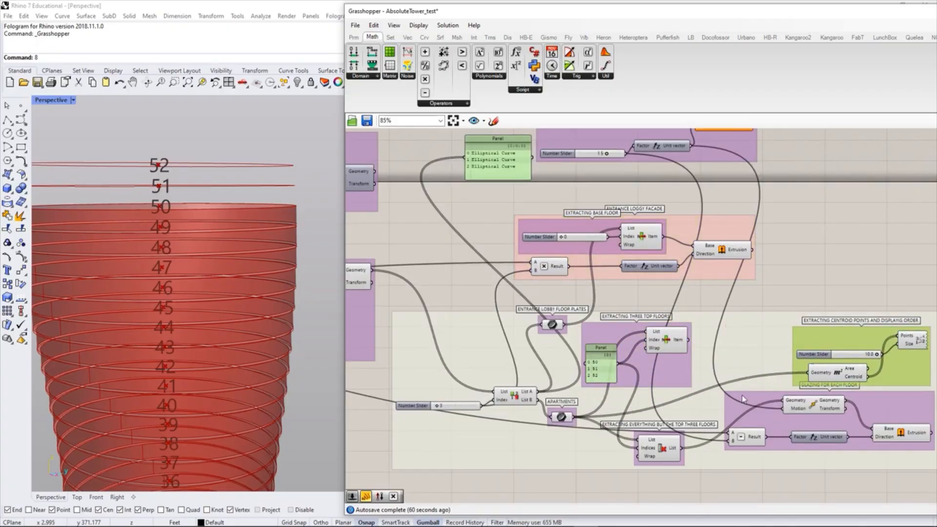
{"action": "left_click_drag", "start_coordinate": [742, 397], "coordinate": [788, 432]}
{"action": "left_click", "coordinate": [803, 284]}
Step: Preview the floors selected by the EXTRACTING THREE TOP FLOORS group's List Item and move that group slightly to the right
{"action": "right_click_drag", "start_coordinate": [693, 362], "coordinate": [677, 401]}
{"action": "scroll", "coordinate": [678, 401], "scroll_direction": "up", "scroll_amount": 3}
{"action": "left_click", "coordinate": [638, 373]}
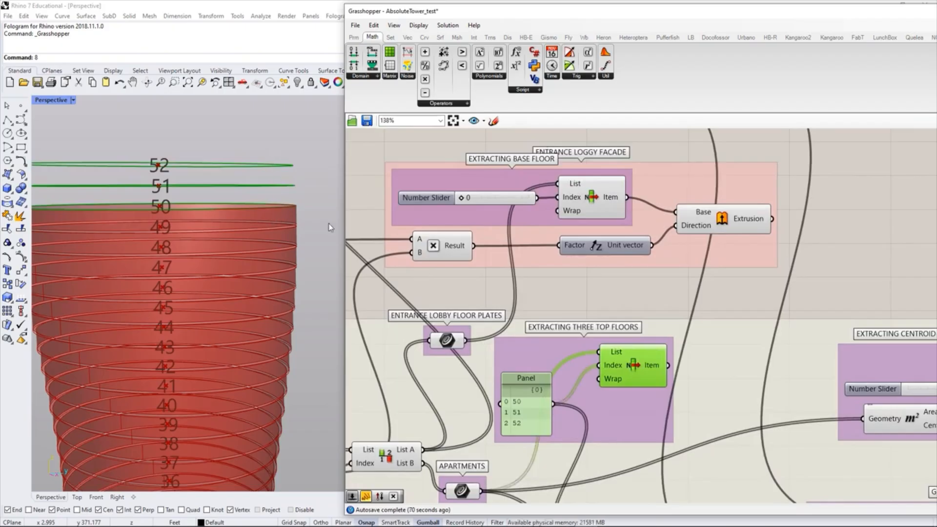
{"action": "left_click_drag", "start_coordinate": [572, 418], "coordinate": [596, 425]}
{"action": "left_click", "coordinate": [634, 303]}
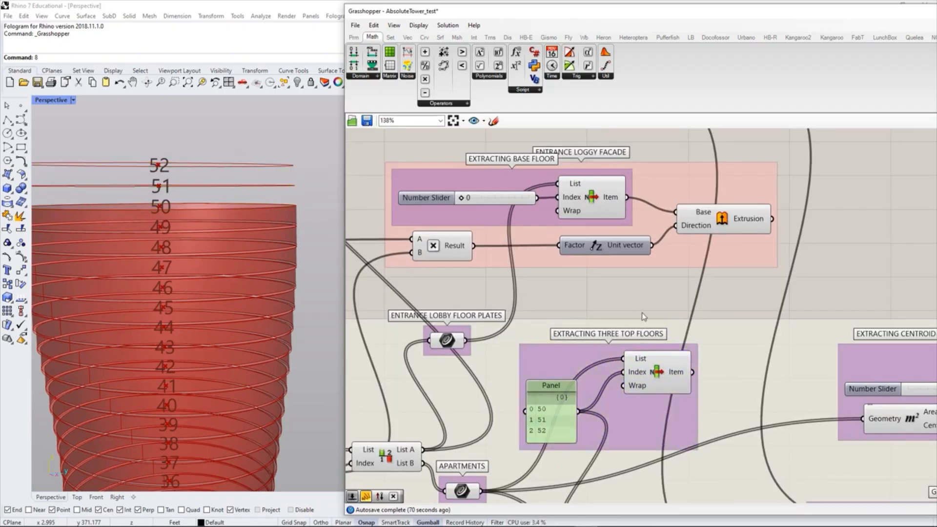
{"action": "right_click_drag", "start_coordinate": [739, 339], "coordinate": [695, 332]}
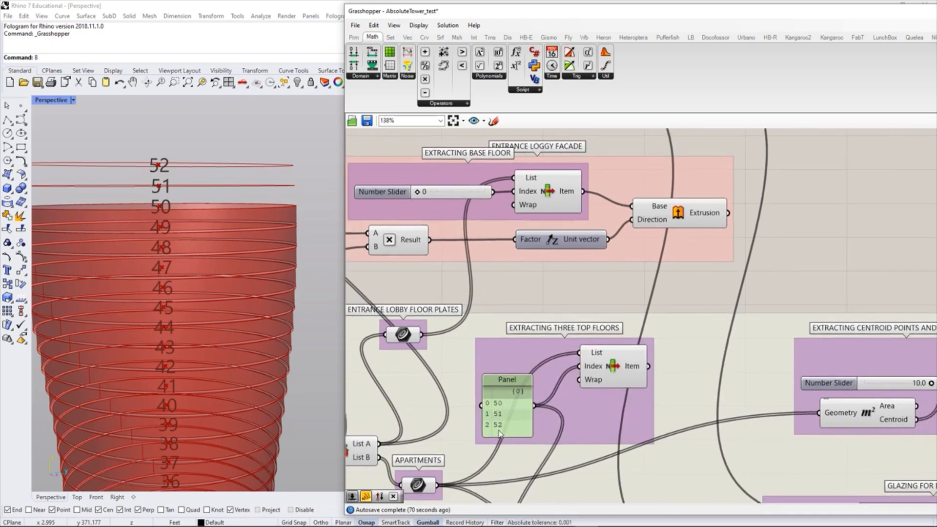
Step: Add a Panel beside the EXTRACTING THREE TOP FLOORS group and connect the List Item's Item output to it
{"action": "double_click", "coordinate": [696, 294]}
{"action": "type", "text": "panel"}
{"action": "key", "text": "Return"}
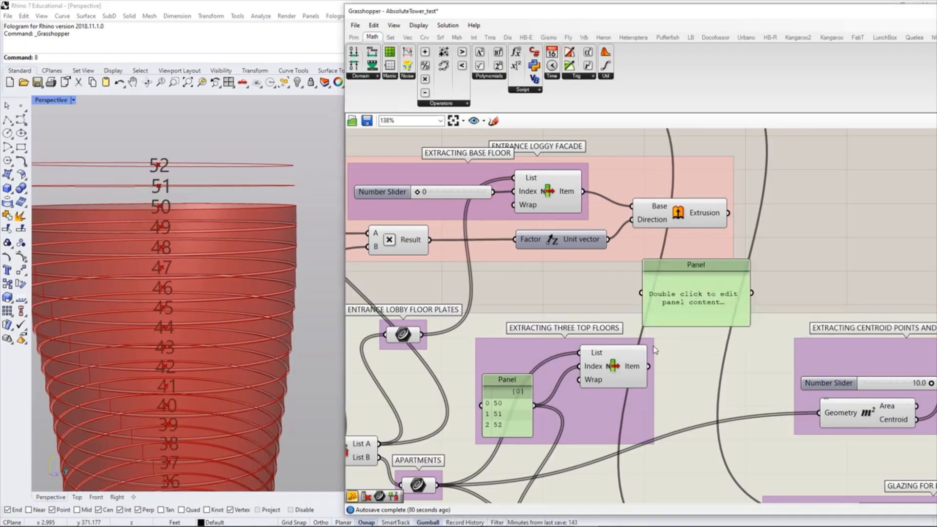
{"action": "left_click_drag", "start_coordinate": [648, 366], "coordinate": [640, 293]}
{"action": "left_click_drag", "start_coordinate": [701, 310], "coordinate": [728, 376]}
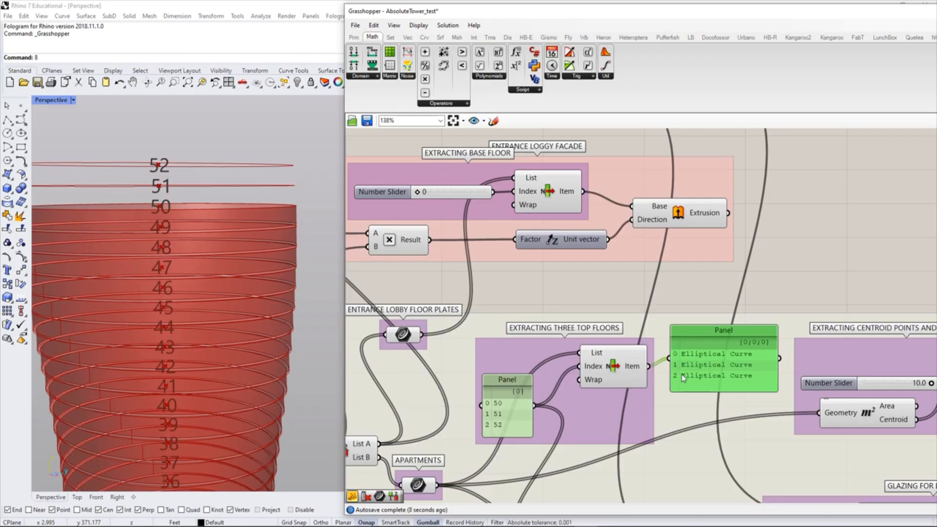
Step: Tighten the EXTRACTING THREE TOP FLOORS layout by nudging its List Item left, and move the centroid points group further right
{"action": "left_click", "coordinate": [774, 293]}
{"action": "left_click_drag", "start_coordinate": [611, 374], "coordinate": [596, 369]}
{"action": "left_click", "coordinate": [617, 313]}
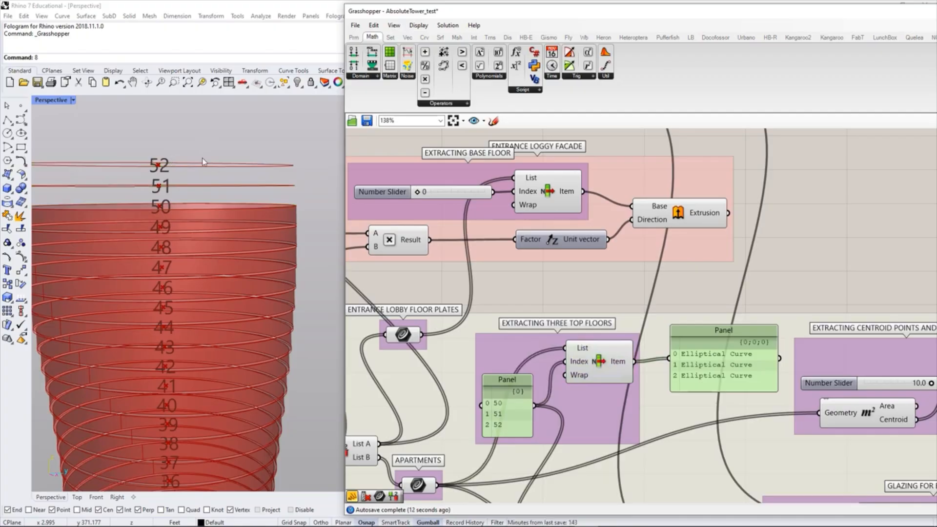
{"action": "right_click_drag", "start_coordinate": [669, 344], "coordinate": [589, 311]}
{"action": "left_click_drag", "start_coordinate": [730, 315], "coordinate": [777, 320]}
{"action": "left_click", "coordinate": [709, 250]}
{"action": "left_click_drag", "start_coordinate": [503, 366], "coordinate": [504, 365]}
{"action": "left_click", "coordinate": [524, 259]}
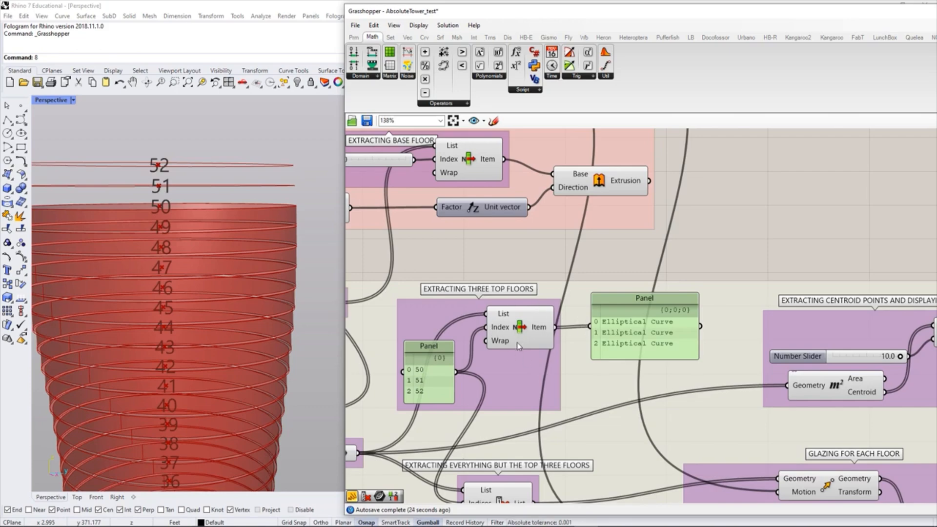
Step: Add a second List Item above the curve panel and feed the three extracted top floors into its List input
{"action": "right_click_drag", "start_coordinate": [632, 378], "coordinate": [699, 376]}
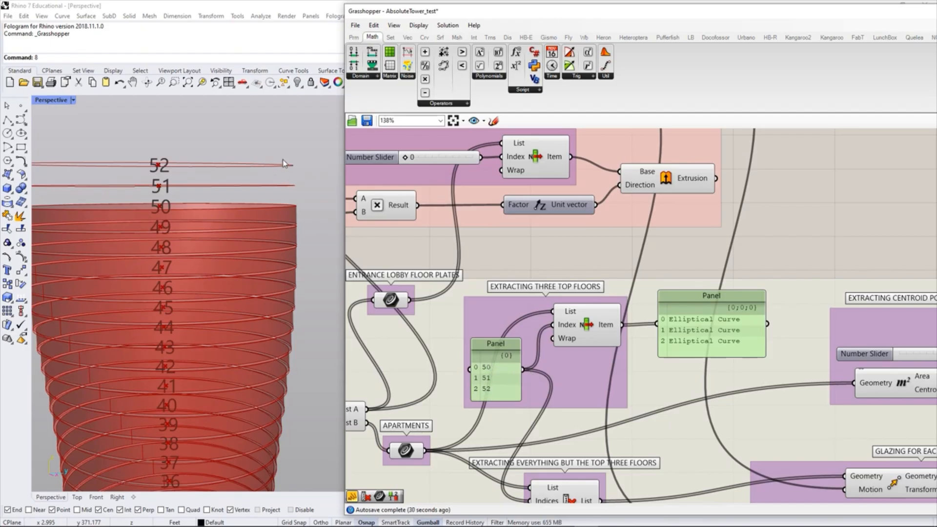
{"action": "right_click_drag", "start_coordinate": [669, 343], "coordinate": [602, 342]}
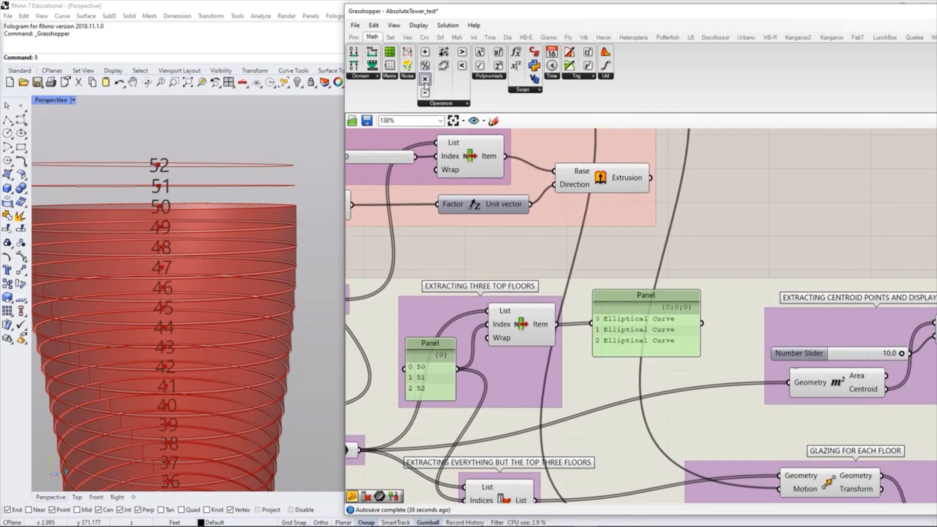
{"action": "left_click", "coordinate": [391, 38]}
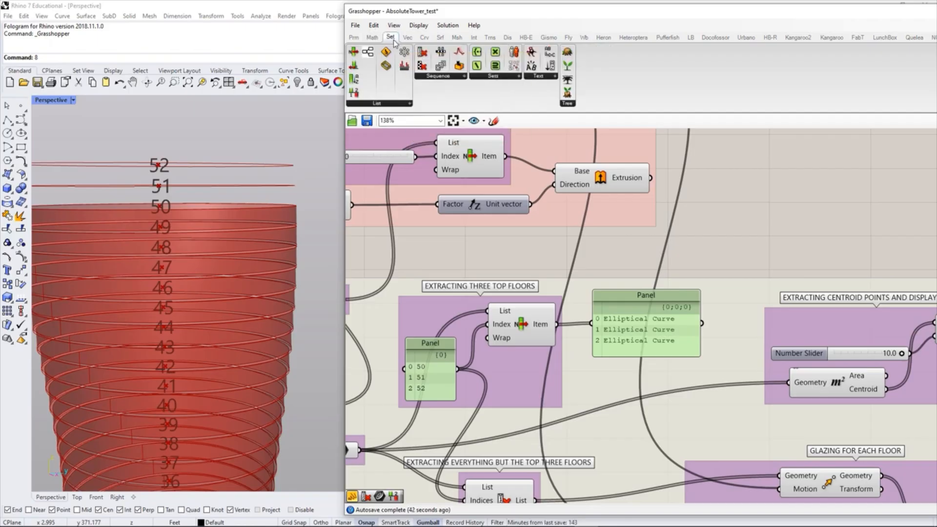
{"action": "left_click", "coordinate": [391, 104]}
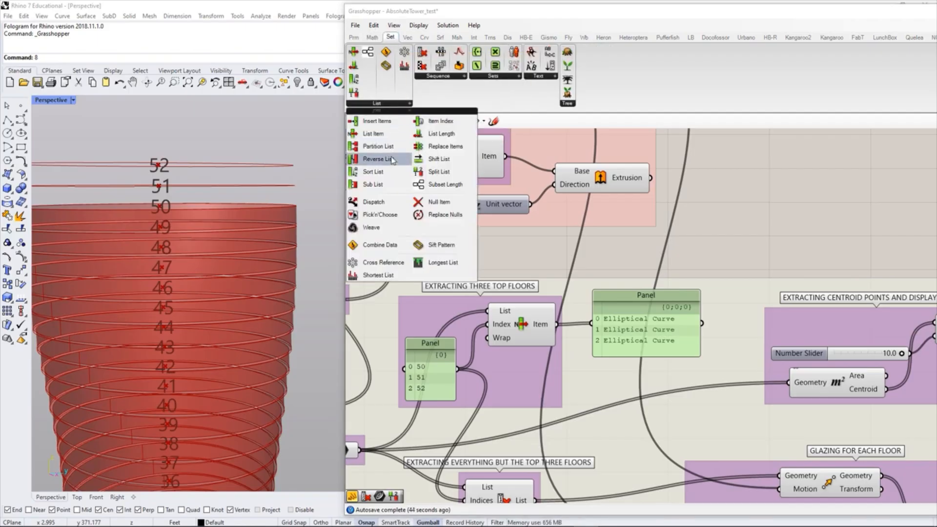
{"action": "left_click", "coordinate": [373, 134]}
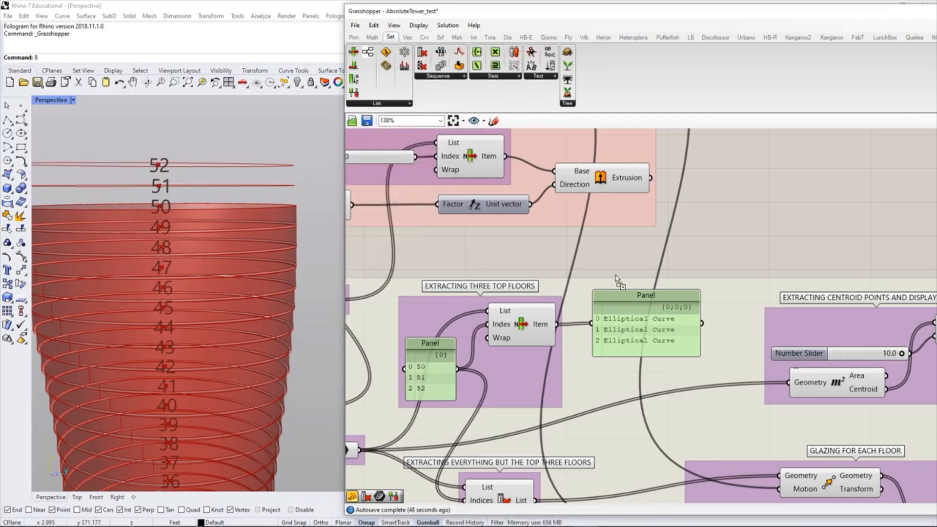
{"action": "left_click", "coordinate": [621, 262]}
{"action": "left_click_drag", "start_coordinate": [636, 326], "coordinate": [648, 329]}
{"action": "left_click_drag", "start_coordinate": [557, 324], "coordinate": [629, 265]}
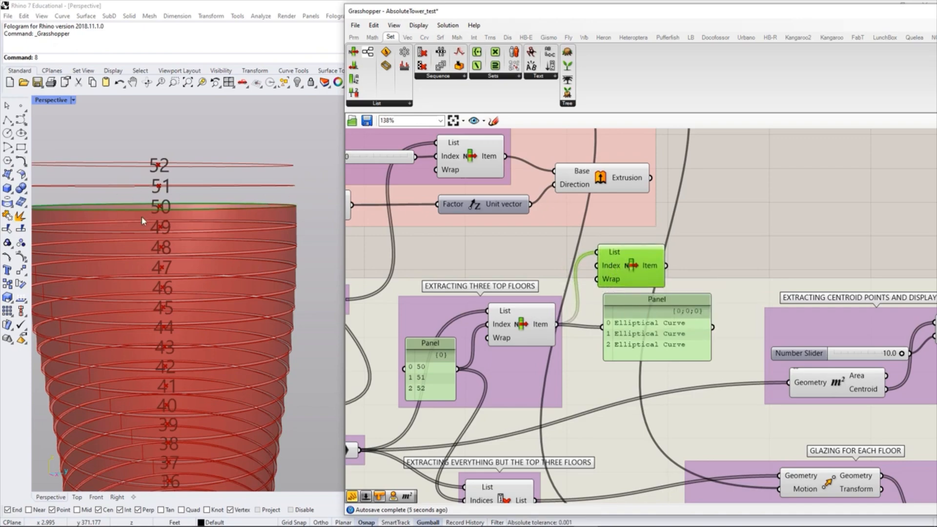
Step: Space out the new List Item and the curve panel, and move the ENTRANCE LOGGY FACADE group upward for clearance
{"action": "left_click_drag", "start_coordinate": [648, 265], "coordinate": [660, 264]}
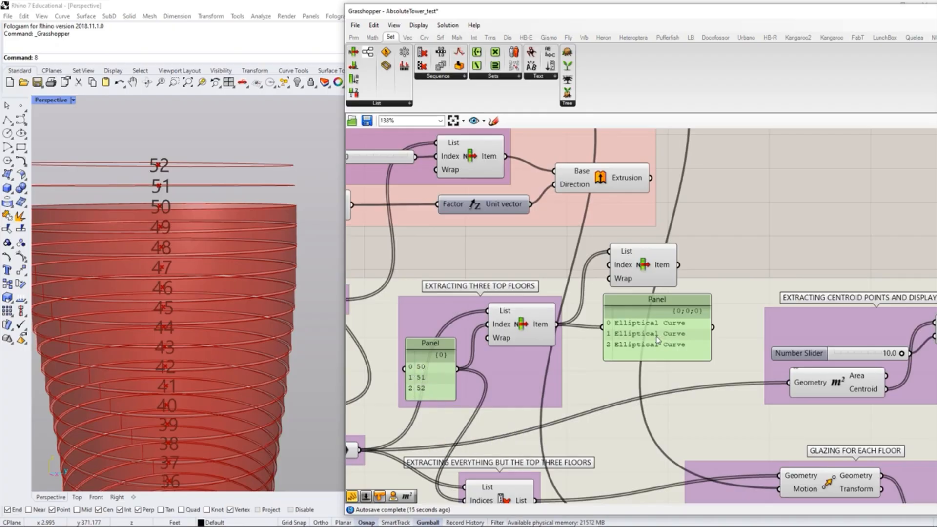
{"action": "left_click_drag", "start_coordinate": [661, 335], "coordinate": [669, 359]}
{"action": "left_click_drag", "start_coordinate": [656, 266], "coordinate": [685, 258]}
{"action": "left_click", "coordinate": [749, 240]}
{"action": "left_click", "coordinate": [761, 233]}
{"action": "left_click_drag", "start_coordinate": [626, 208], "coordinate": [638, 180]}
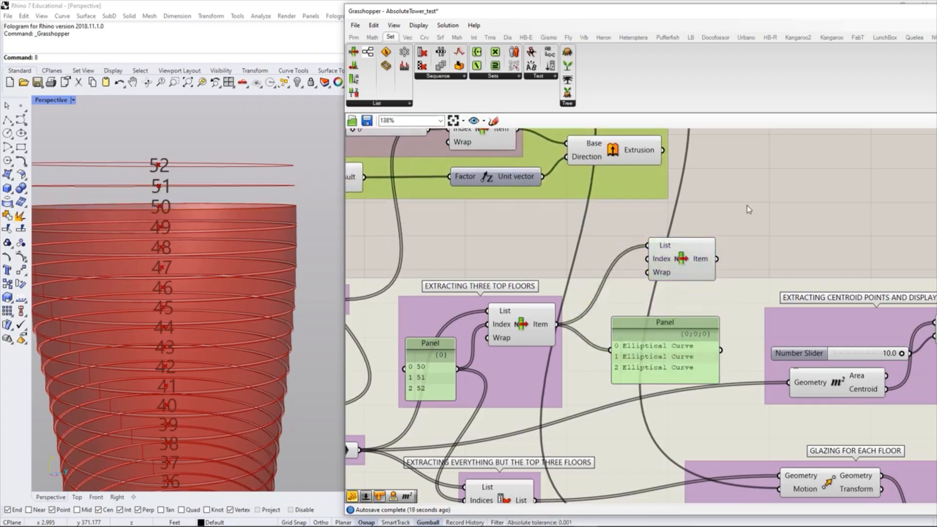
{"action": "left_click", "coordinate": [712, 203]}
{"action": "left_click_drag", "start_coordinate": [683, 258], "coordinate": [658, 243]}
{"action": "left_click", "coordinate": [553, 265]}
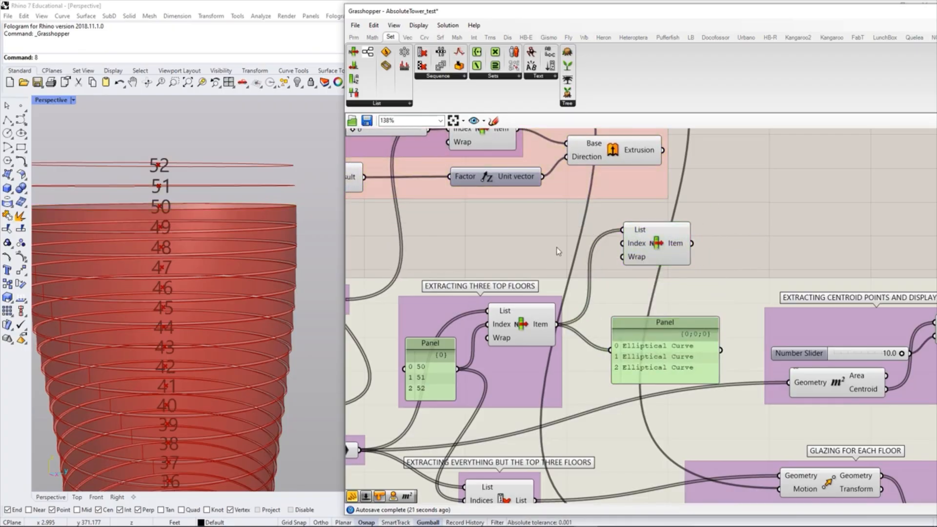
Step: Create a number slider with the range 0<1<2 and connect it to the new List Item's Index input
{"action": "double_click", "coordinate": [557, 247]}
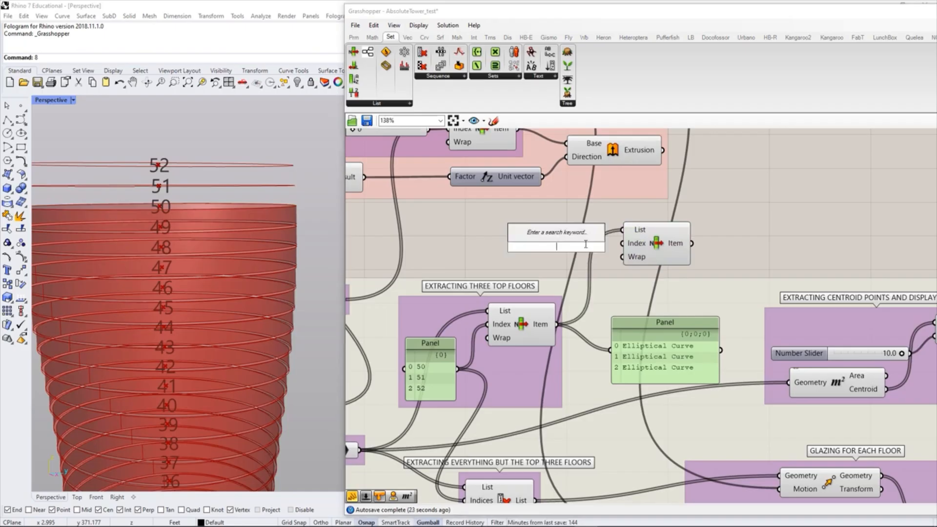
{"action": "type", "text": "<"}
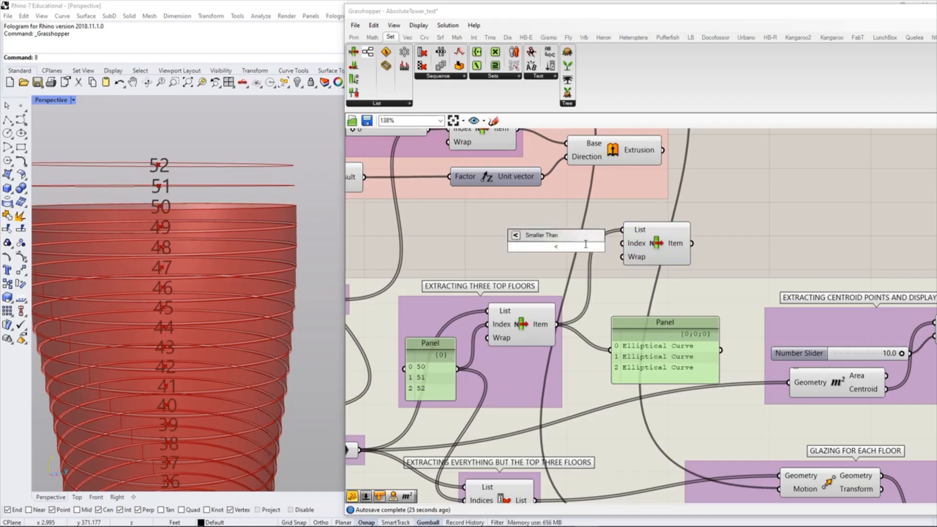
{"action": "key", "text": "BackSpace"}
{"action": "type", "text": "0"}
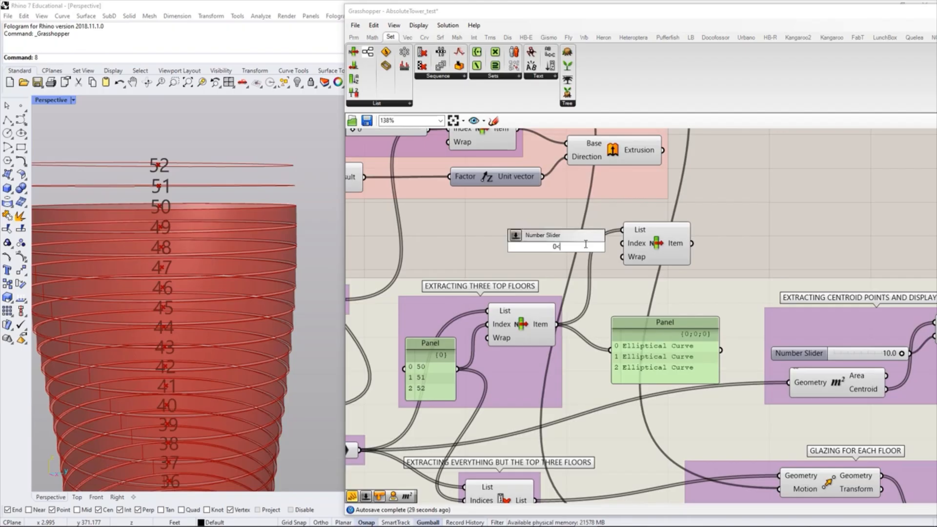
{"action": "type", "text": "<1<2"}
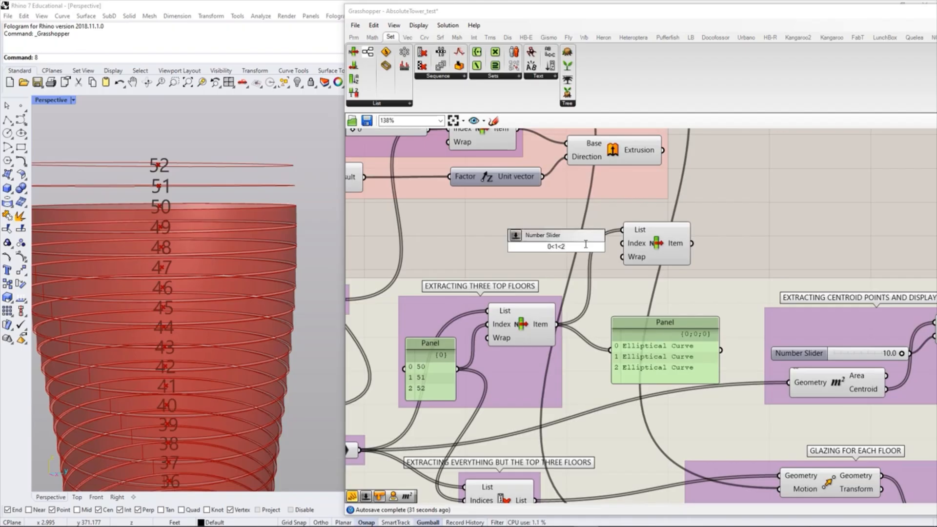
{"action": "key", "text": "Return"}
{"action": "left_click_drag", "start_coordinate": [600, 250], "coordinate": [622, 243]}
{"action": "left_click_drag", "start_coordinate": [640, 191], "coordinate": [651, 187]}
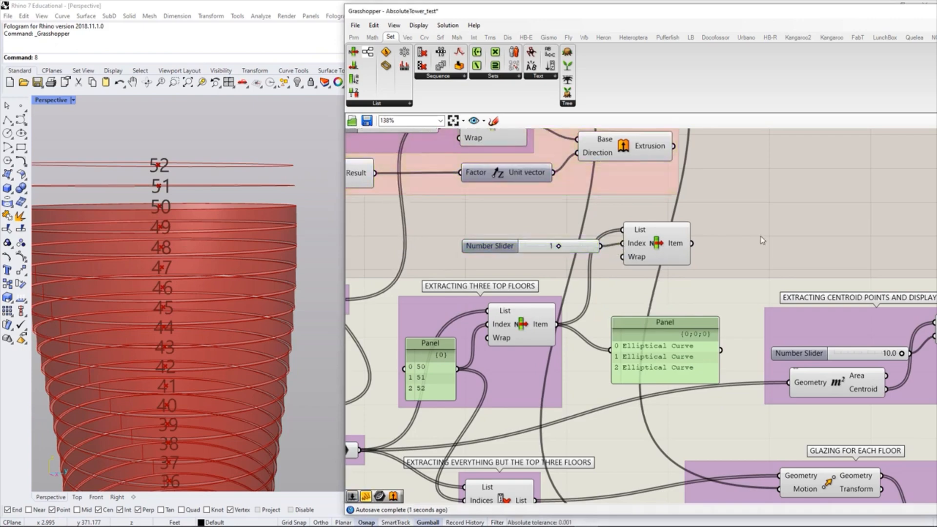
Step: Add a Panel connected to the new List Item's Item output and preview the selected floor in the tower
{"action": "double_click", "coordinate": [759, 234]}
{"action": "key", "text": "Return"}
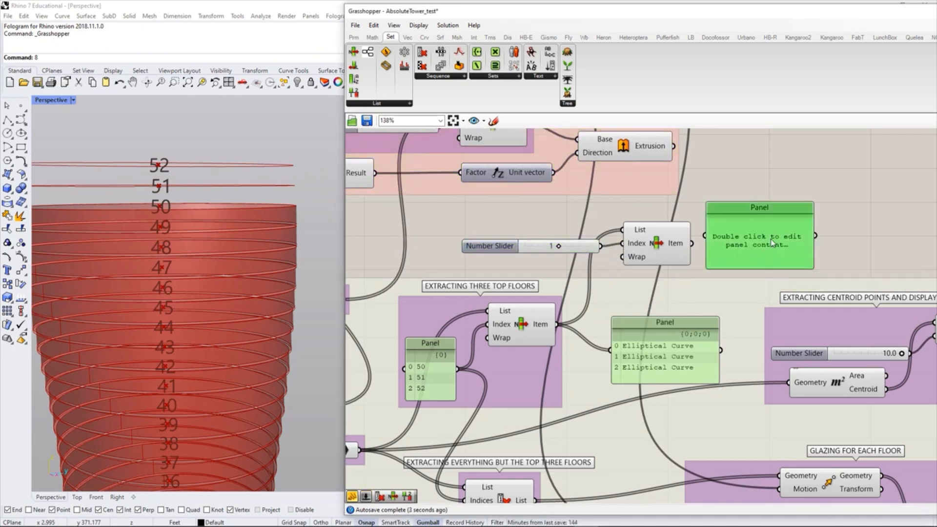
{"action": "left_click_drag", "start_coordinate": [692, 243], "coordinate": [725, 246]}
{"action": "left_click", "coordinate": [642, 247]}
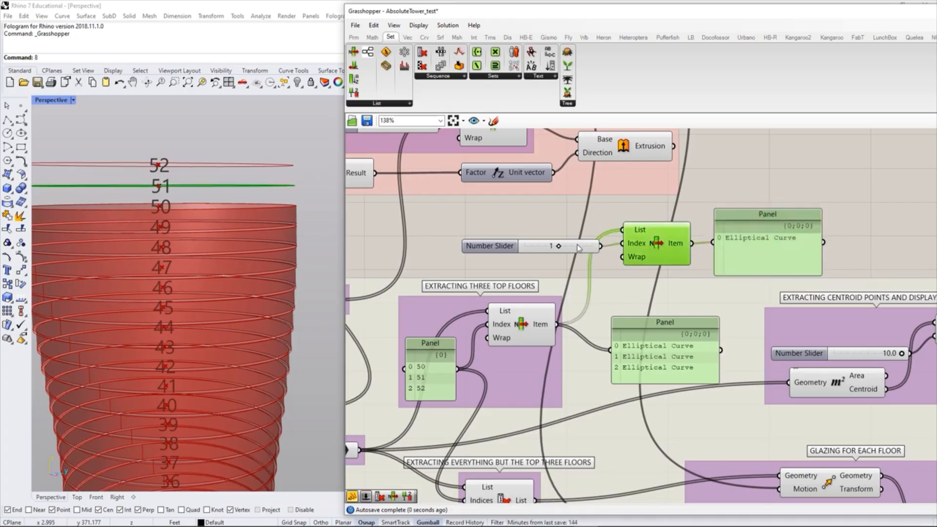
Step: Set the new List Item's index slider to 0 and move the ENTRANCE LOGGY FACADE group up and right
{"action": "mouse_move", "coordinate": [558, 246]}
{"action": "left_mouse_down"}
{"action": "mouse_move", "coordinate": [525, 246]}
{"action": "mouse_move", "coordinate": [591, 253]}
{"action": "mouse_move", "coordinate": [519, 251]}
{"action": "mouse_move", "coordinate": [554, 244]}
{"action": "left_mouse_up"}
{"action": "left_click", "coordinate": [543, 253]}
{"action": "left_click", "coordinate": [548, 254]}
{"action": "left_click_drag", "start_coordinate": [651, 183], "coordinate": [674, 170]}
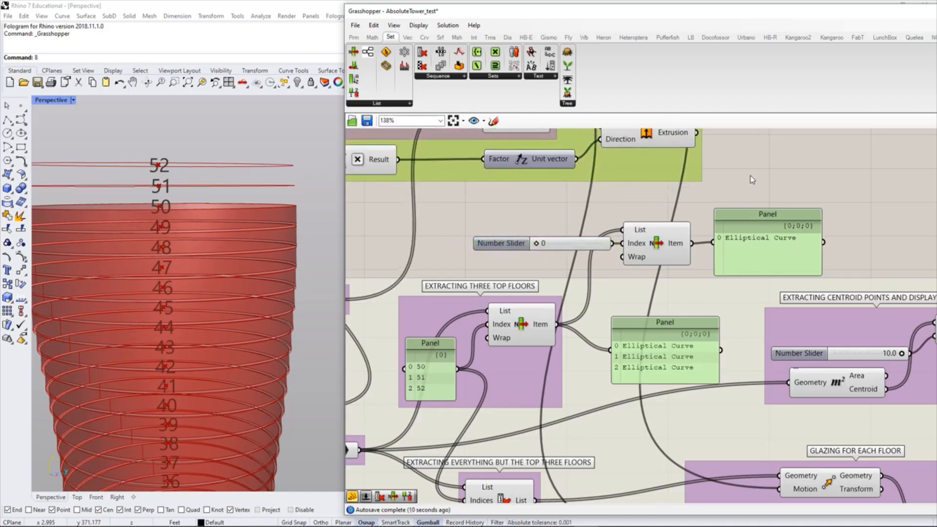
{"action": "left_click", "coordinate": [749, 175]}
Step: Raise the new List Item and its index slider slightly, and move its output panel further right
{"action": "left_click_drag", "start_coordinate": [661, 239], "coordinate": [666, 223]}
{"action": "left_click_drag", "start_coordinate": [589, 243], "coordinate": [590, 226]}
{"action": "left_click", "coordinate": [623, 256]}
{"action": "scroll", "coordinate": [669, 288], "scroll_direction": "up", "scroll_amount": 5}
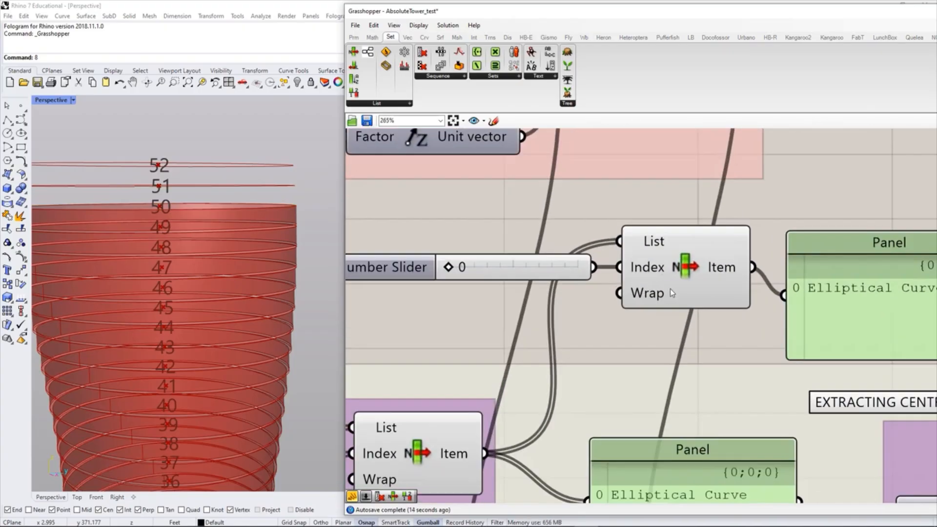
{"action": "scroll", "coordinate": [708, 303], "scroll_direction": "down", "scroll_amount": 3}
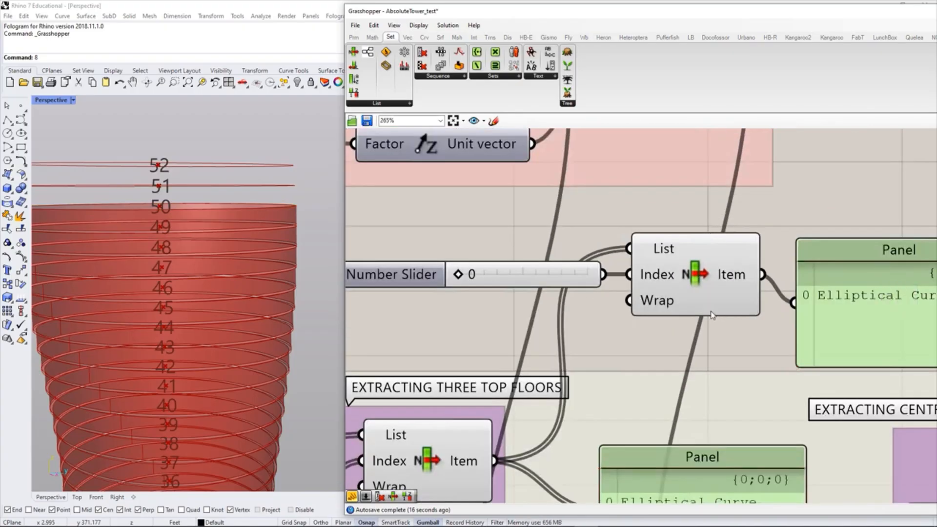
{"action": "scroll", "coordinate": [710, 312], "scroll_direction": "up", "scroll_amount": 1}
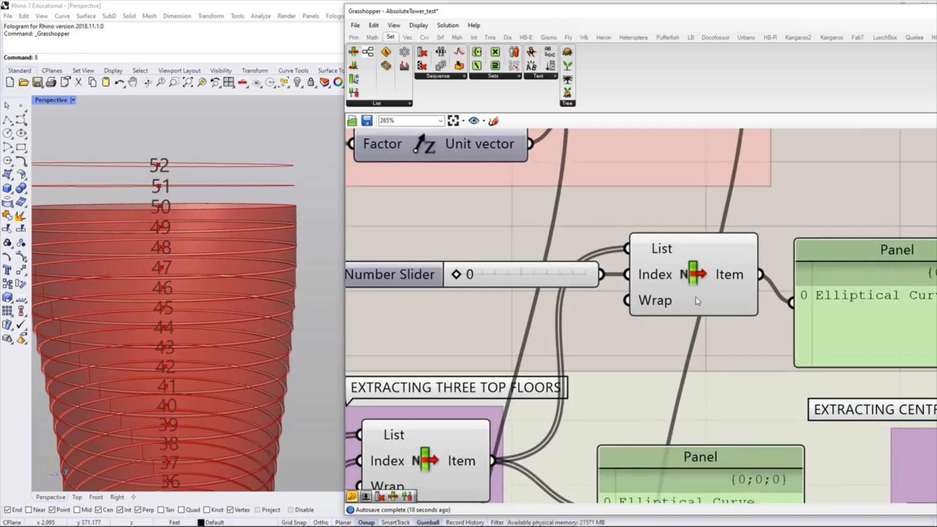
{"action": "scroll", "coordinate": [697, 298], "scroll_direction": "down", "scroll_amount": 1}
{"action": "left_click_drag", "start_coordinate": [834, 299], "coordinate": [887, 294]}
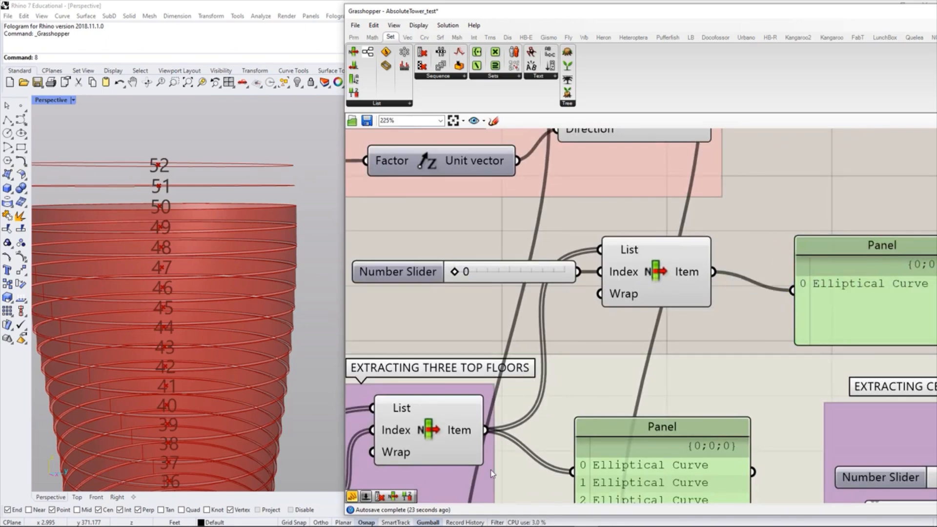
{"action": "scroll", "coordinate": [619, 378], "scroll_direction": "down", "scroll_amount": 1}
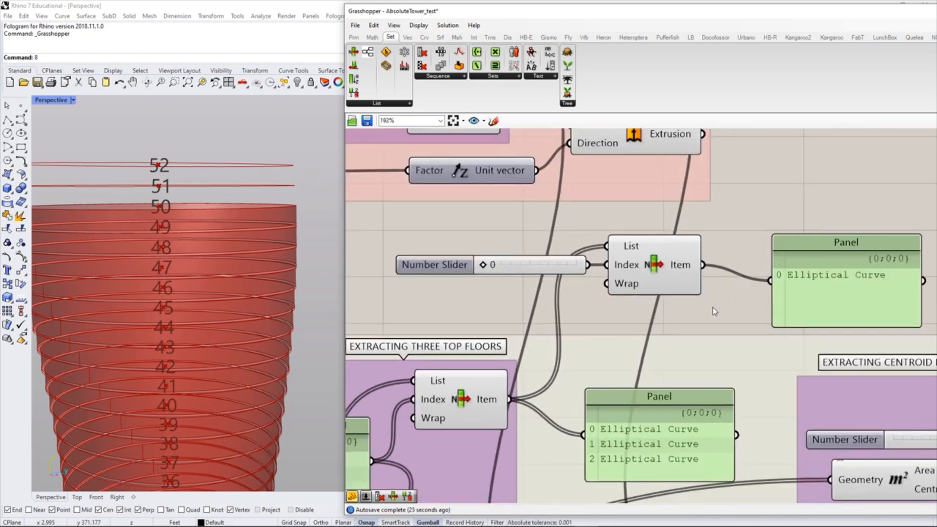
Step: Add a Curve parameter fed by the new List Item's Item output, and move the output panel right to make room
{"action": "left_click", "coordinate": [354, 38]}
{"action": "left_click", "coordinate": [376, 104]}
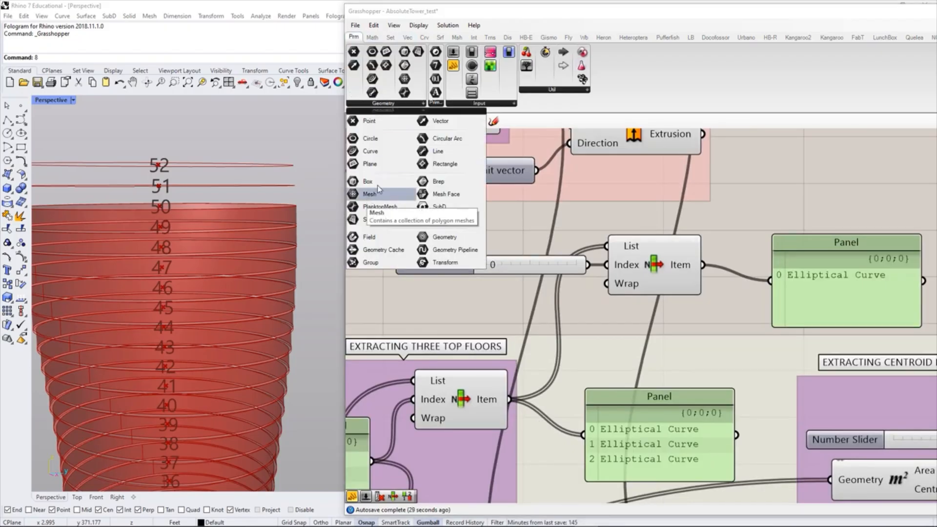
{"action": "left_click", "coordinate": [376, 157]}
{"action": "left_click", "coordinate": [760, 236]}
{"action": "left_click_drag", "start_coordinate": [703, 265], "coordinate": [762, 238]}
{"action": "left_click_drag", "start_coordinate": [826, 279], "coordinate": [856, 289]}
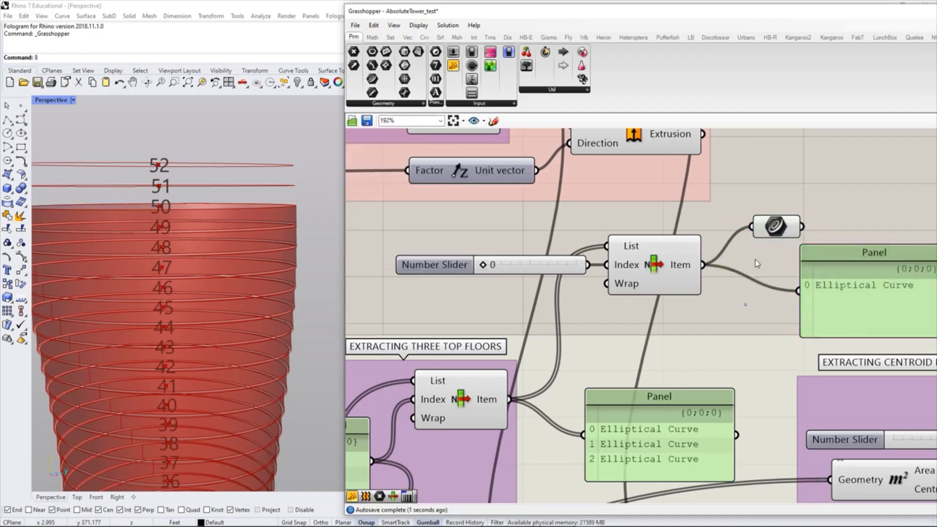
{"action": "left_click_drag", "start_coordinate": [768, 228], "coordinate": [777, 230]}
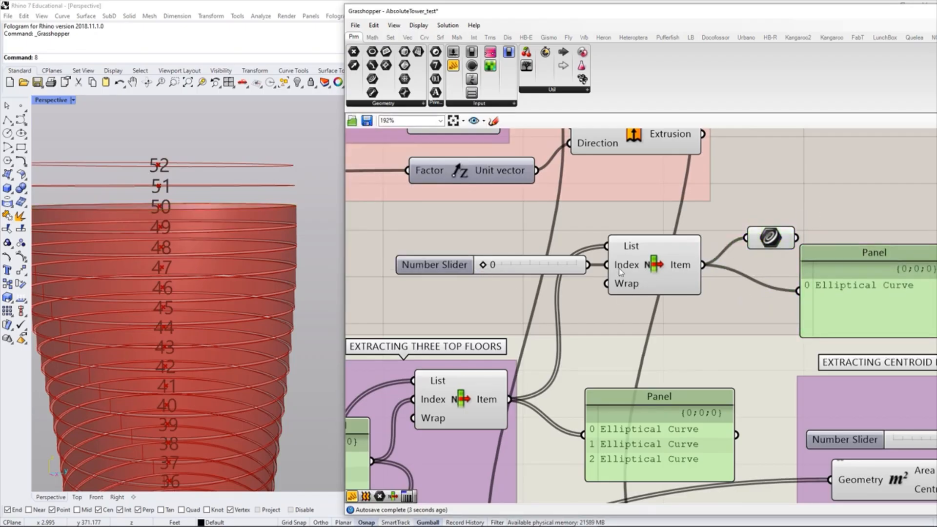
Step: Add a +1 output to the new List Item and feed the Curve parameter from it instead of the panel's output
{"action": "scroll", "coordinate": [666, 293], "scroll_direction": "up", "scroll_amount": 5}
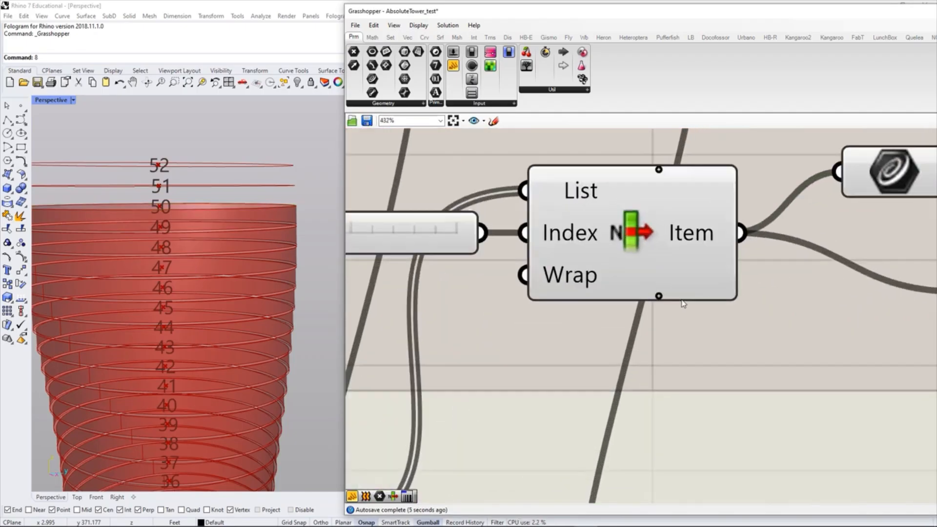
{"action": "left_click", "coordinate": [658, 296]}
{"action": "scroll", "coordinate": [666, 327], "scroll_direction": "down", "scroll_amount": 4}
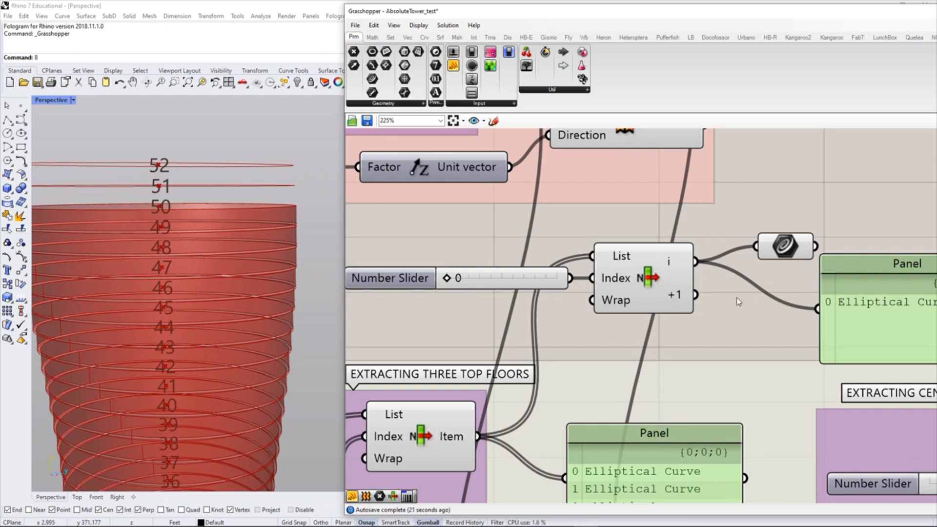
{"action": "right_click_drag", "start_coordinate": [736, 300], "coordinate": [717, 291]}
{"action": "left_click_drag", "start_coordinate": [758, 245], "coordinate": [682, 287]}
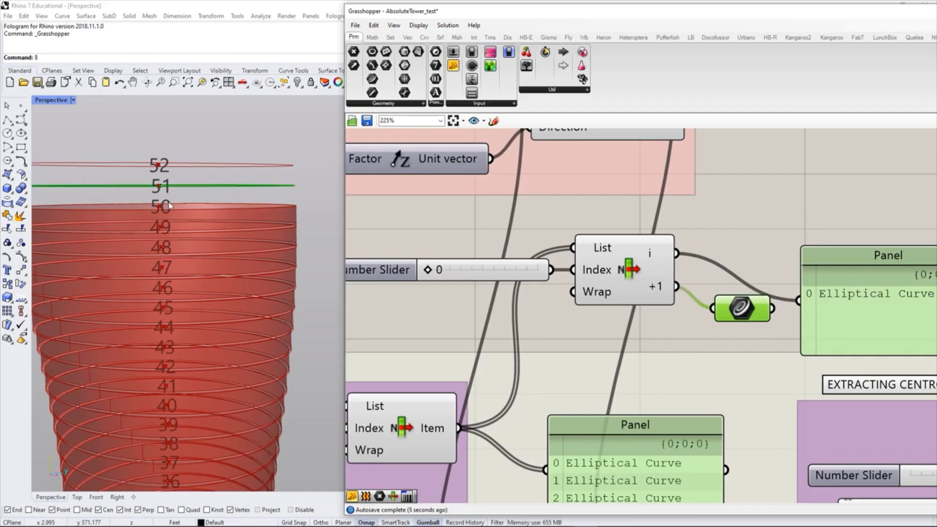
Step: Add a +2 output to the List Item and connect it to the Curve parameter to preview that floor
{"action": "scroll", "coordinate": [634, 283], "scroll_direction": "up", "scroll_amount": 4}
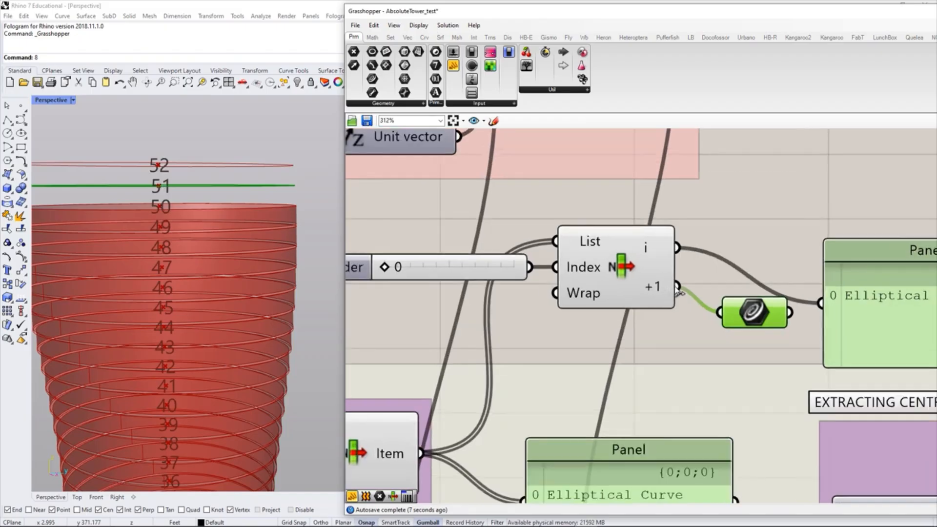
{"action": "left_click", "coordinate": [607, 315]}
{"action": "left_click_drag", "start_coordinate": [671, 301], "coordinate": [741, 334]}
{"action": "scroll", "coordinate": [746, 333], "scroll_direction": "down", "scroll_amount": 2}
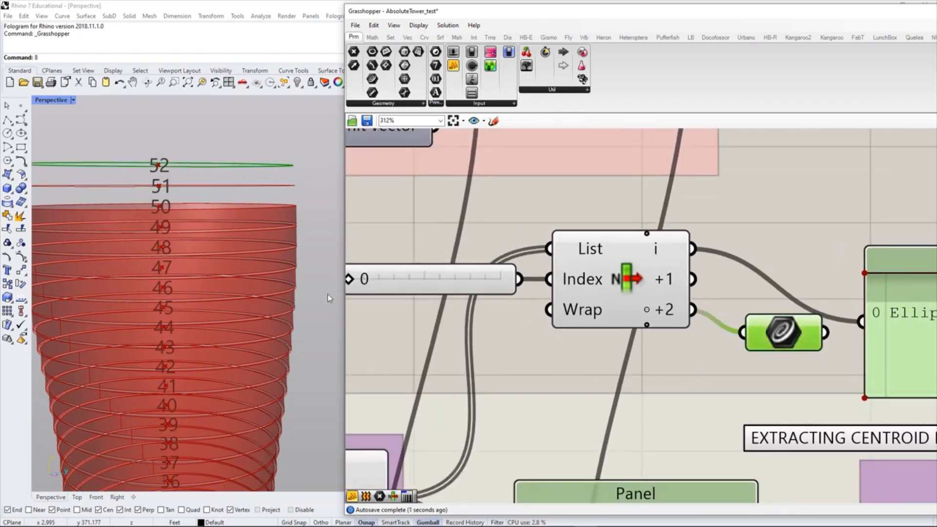
{"action": "scroll", "coordinate": [644, 351], "scroll_direction": "down", "scroll_amount": 1}
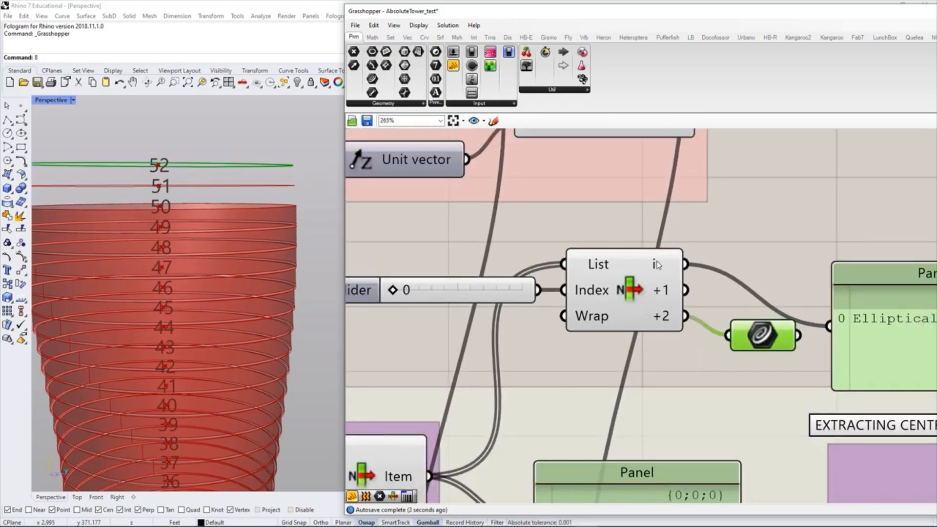
Step: Remove the +2 and +1 outputs from the List Item
{"action": "scroll", "coordinate": [656, 264], "scroll_direction": "up", "scroll_amount": 2}
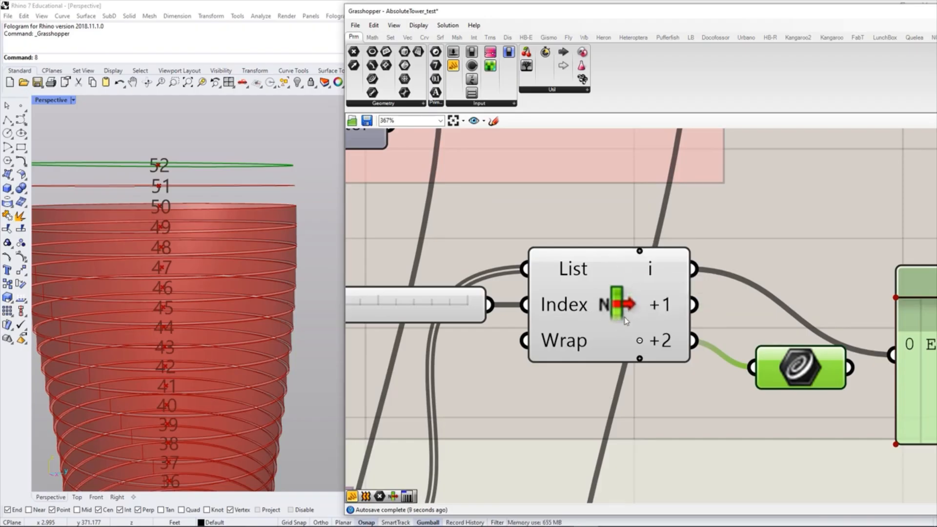
{"action": "scroll", "coordinate": [666, 261], "scroll_direction": "up", "scroll_amount": 3}
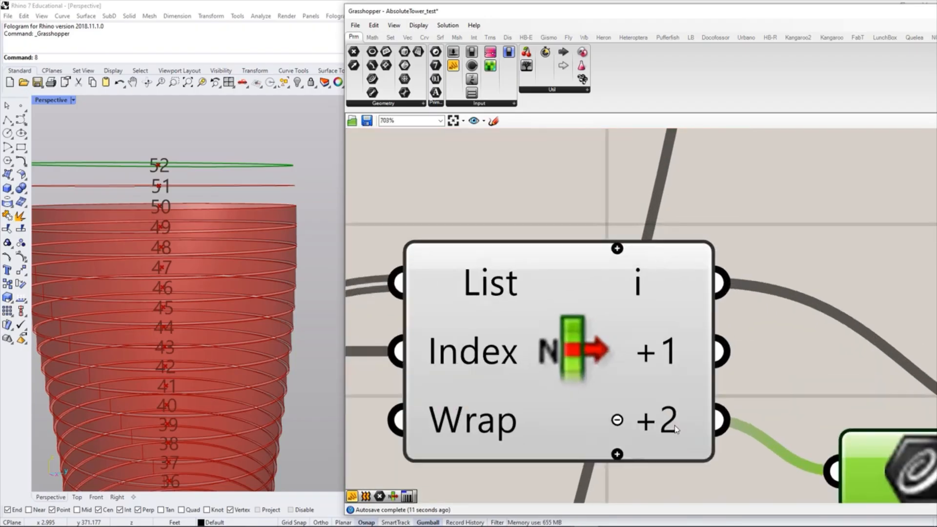
{"action": "left_click", "coordinate": [617, 419]}
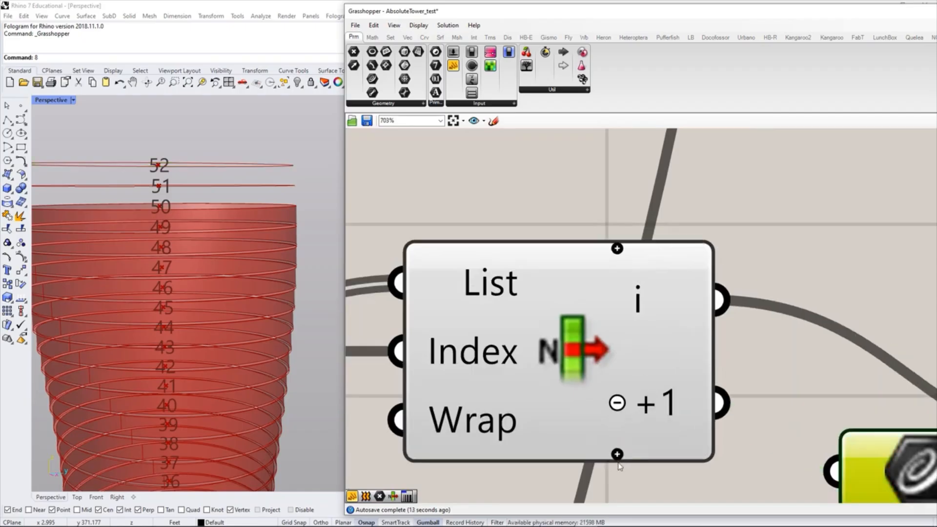
{"action": "left_click", "coordinate": [616, 402]}
{"action": "scroll", "coordinate": [649, 434], "scroll_direction": "down", "scroll_amount": 2}
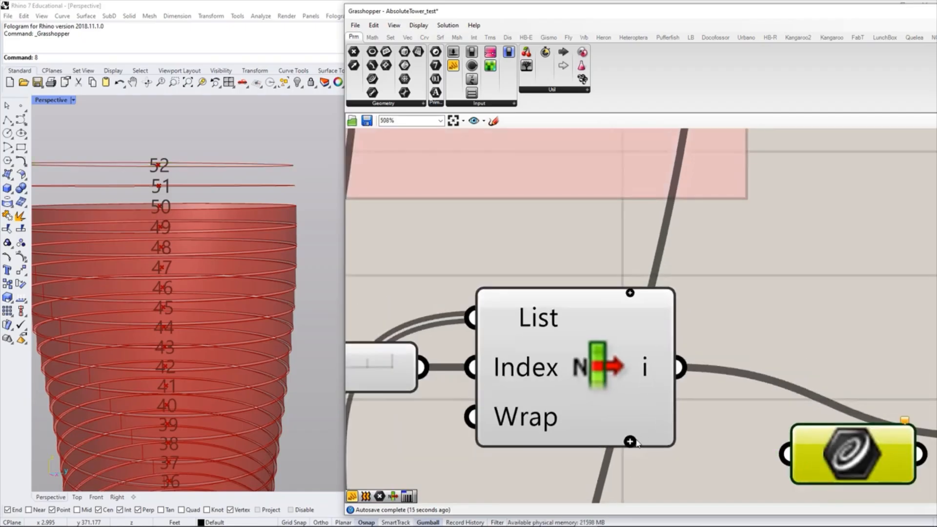
Step: Add the +1 and +2 outputs to the List Item again
{"action": "left_click", "coordinate": [630, 442]}
{"action": "left_click", "coordinate": [630, 441]}
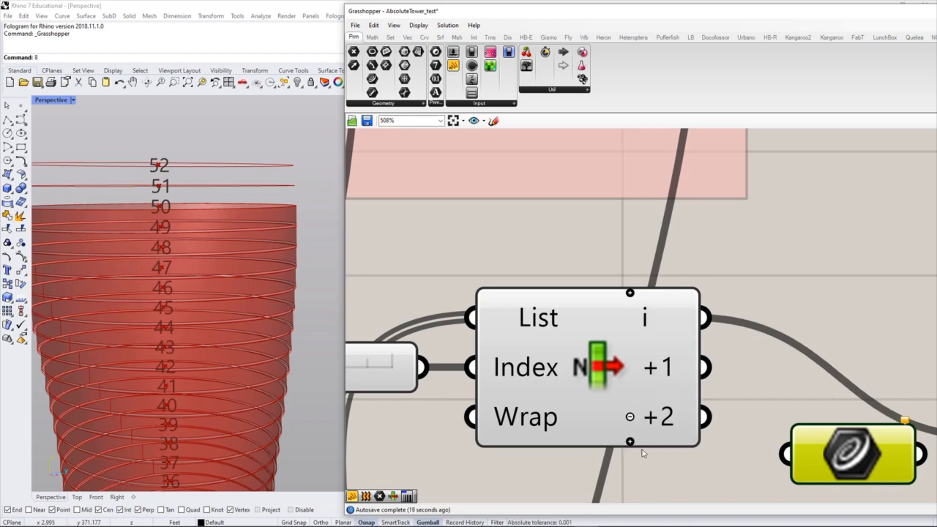
{"action": "scroll", "coordinate": [644, 453], "scroll_direction": "down", "scroll_amount": 6}
{"action": "right_click_drag", "start_coordinate": [582, 406], "coordinate": [604, 357]}
{"action": "scroll", "coordinate": [707, 338], "scroll_direction": "up", "scroll_amount": 3}
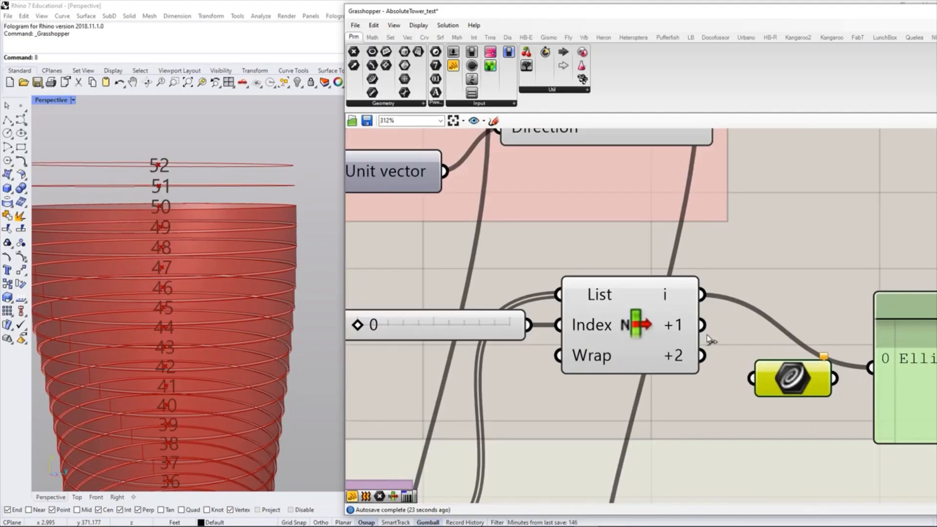
Step: Remove the re-added +2 and +1 outputs, keeping only output i on the List Item
{"action": "scroll", "coordinate": [663, 345], "scroll_direction": "up", "scroll_amount": 5}
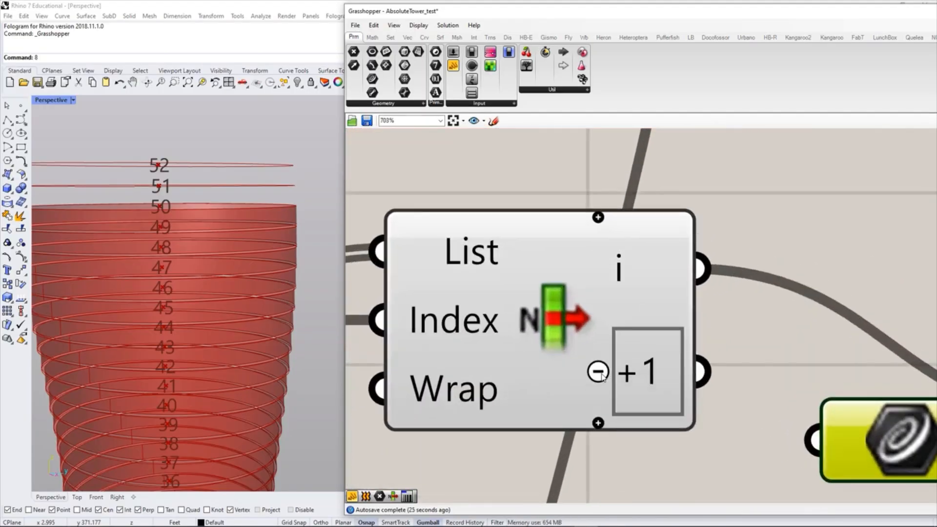
{"action": "left_click", "coordinate": [597, 372]}
{"action": "scroll", "coordinate": [675, 322], "scroll_direction": "down", "scroll_amount": 7}
{"action": "left_click", "coordinate": [673, 322]}
{"action": "left_click", "coordinate": [598, 354]}
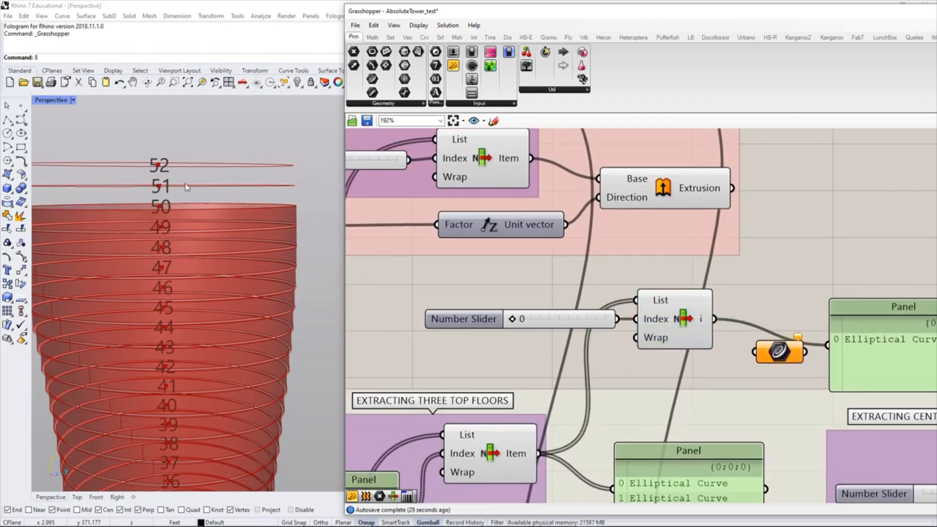
Step: Set the List Item's index slider to 2 and preview the selected floor in the tower
{"action": "left_click", "coordinate": [671, 322]}
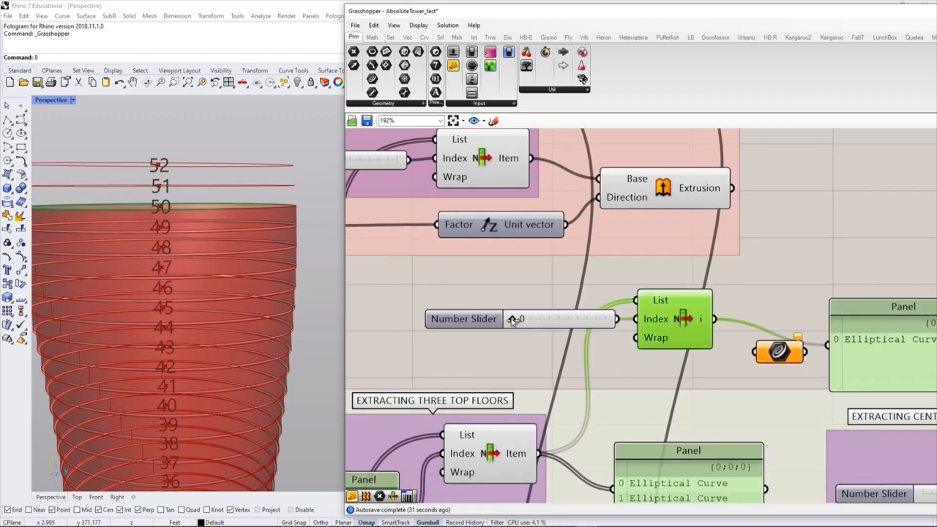
{"action": "left_click_drag", "start_coordinate": [537, 325], "coordinate": [608, 319]}
{"action": "left_click", "coordinate": [544, 339]}
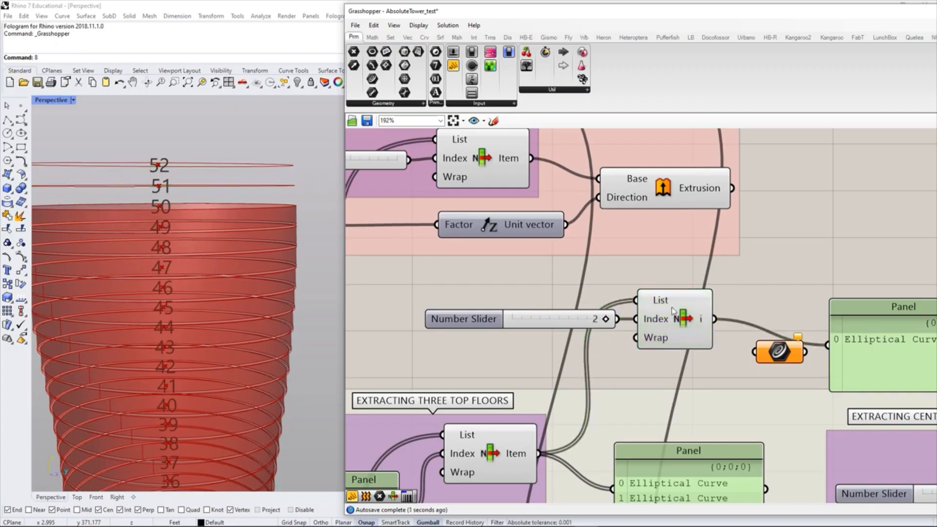
{"action": "left_click", "coordinate": [657, 318]}
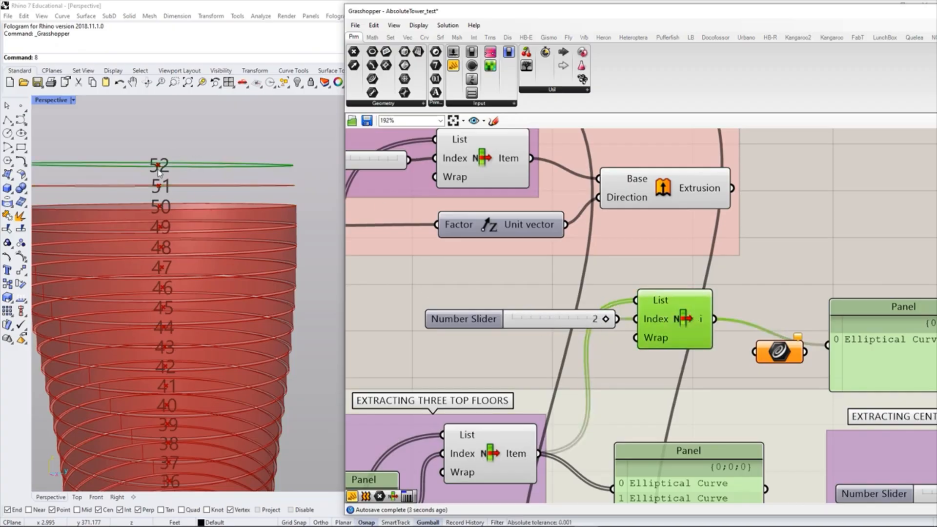
{"action": "left_click", "coordinate": [692, 257]}
Step: Delete the disconnected Curve parameter and move the large group containing EXTRACTING THREE TOP FLOORS down
{"action": "scroll", "coordinate": [651, 315], "scroll_direction": "down", "scroll_amount": 3}
{"action": "left_click", "coordinate": [653, 306]}
{"action": "key", "text": "Delete"}
{"action": "left_click_drag", "start_coordinate": [617, 361], "coordinate": [618, 387]}
{"action": "left_click", "coordinate": [624, 326]}
{"action": "right_click_drag", "start_coordinate": [562, 312], "coordinate": [648, 321]}
{"action": "scroll", "coordinate": [650, 325], "scroll_direction": "up", "scroll_amount": 3}
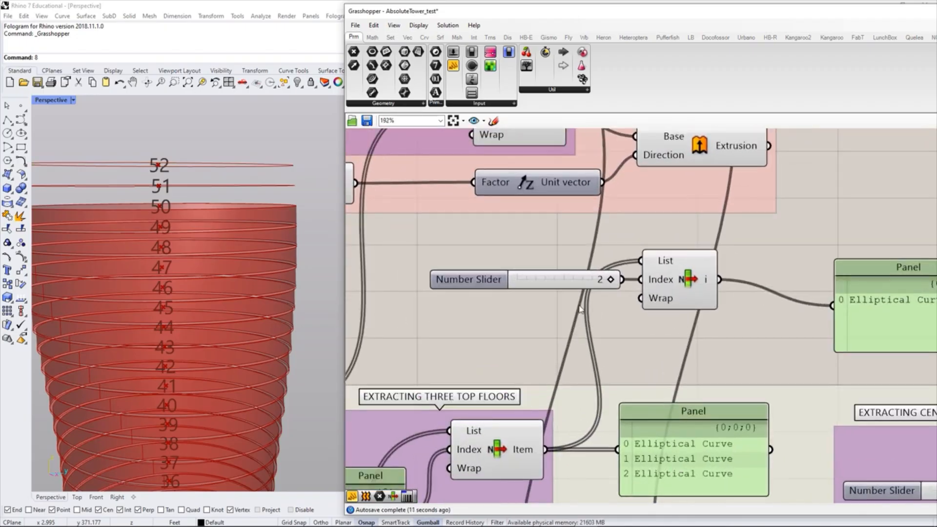
Step: Shift the index slider and List Item slightly down and right, then space the List Item and its output panel further right
{"action": "left_click_drag", "start_coordinate": [671, 322], "coordinate": [550, 271]}
{"action": "left_click_drag", "start_coordinate": [670, 286], "coordinate": [700, 306]}
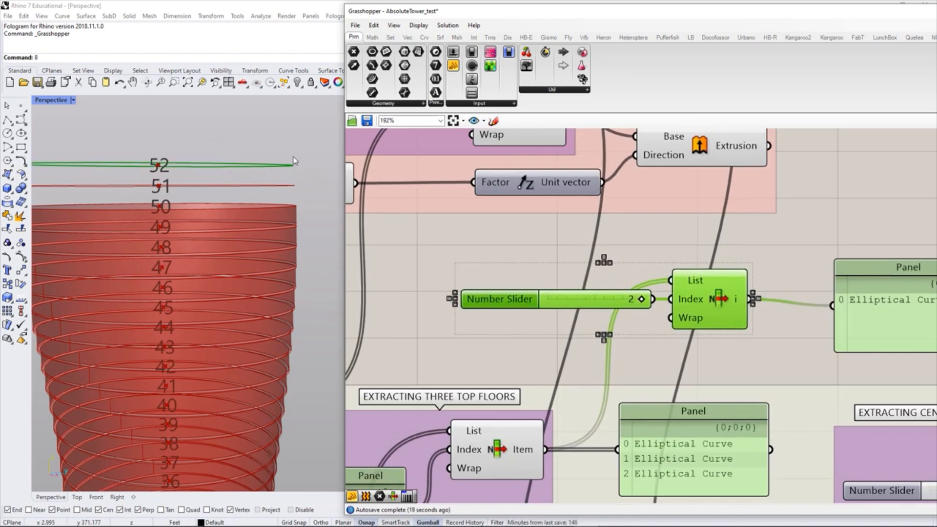
{"action": "right_click_drag", "start_coordinate": [722, 367], "coordinate": [673, 349]}
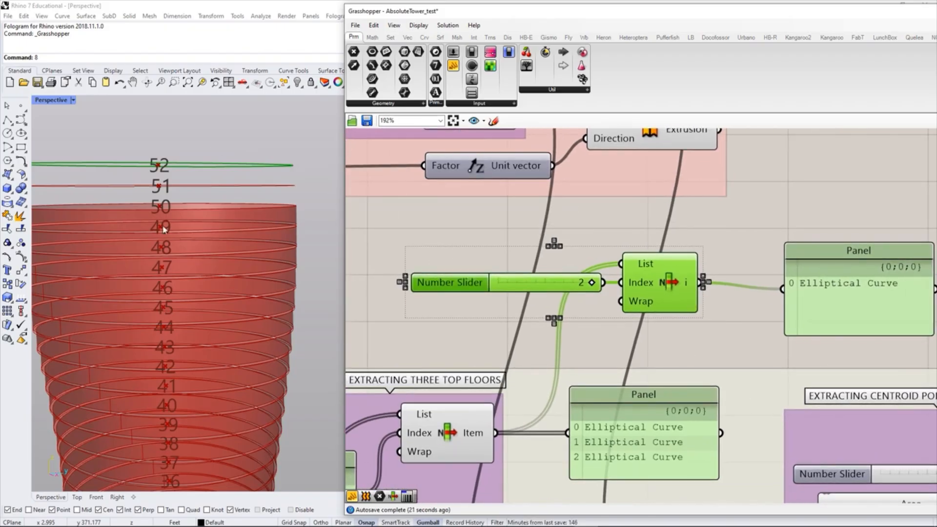
{"action": "left_click", "coordinate": [707, 328]}
{"action": "left_click_drag", "start_coordinate": [842, 304], "coordinate": [866, 304]}
{"action": "left_click", "coordinate": [761, 322]}
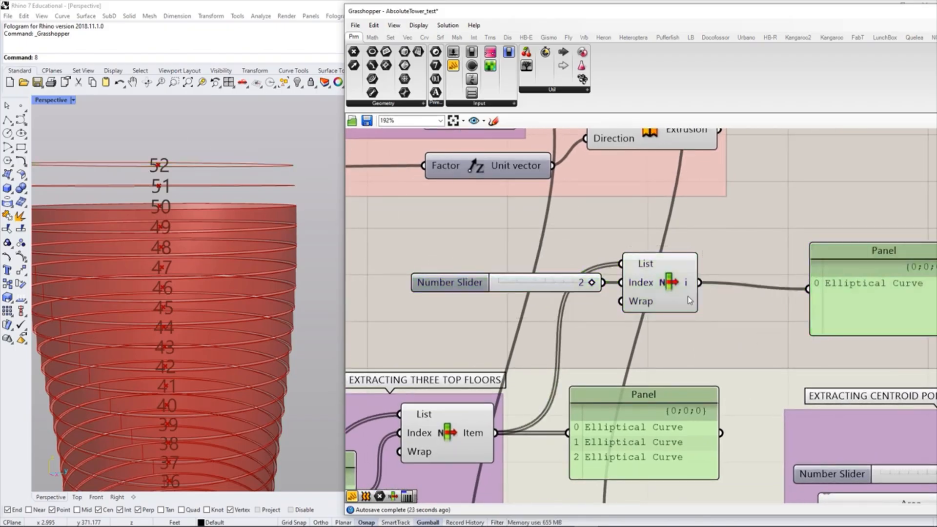
{"action": "left_click_drag", "start_coordinate": [694, 301], "coordinate": [707, 300]}
{"action": "left_click", "coordinate": [760, 326]}
Step: Move the ENTRANCE LOGGY FACADE group slightly up and to the right
{"action": "right_click_drag", "start_coordinate": [634, 147], "coordinate": [678, 232]}
{"action": "right_click_drag", "start_coordinate": [695, 287], "coordinate": [650, 260]}
{"action": "right_click_drag", "start_coordinate": [746, 260], "coordinate": [711, 260]}
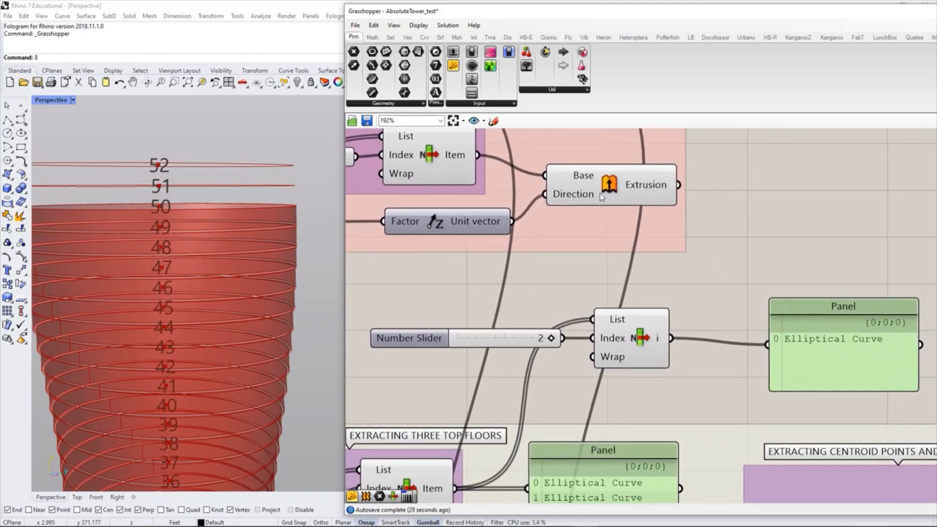
{"action": "scroll", "coordinate": [629, 244], "scroll_direction": "down", "scroll_amount": 2}
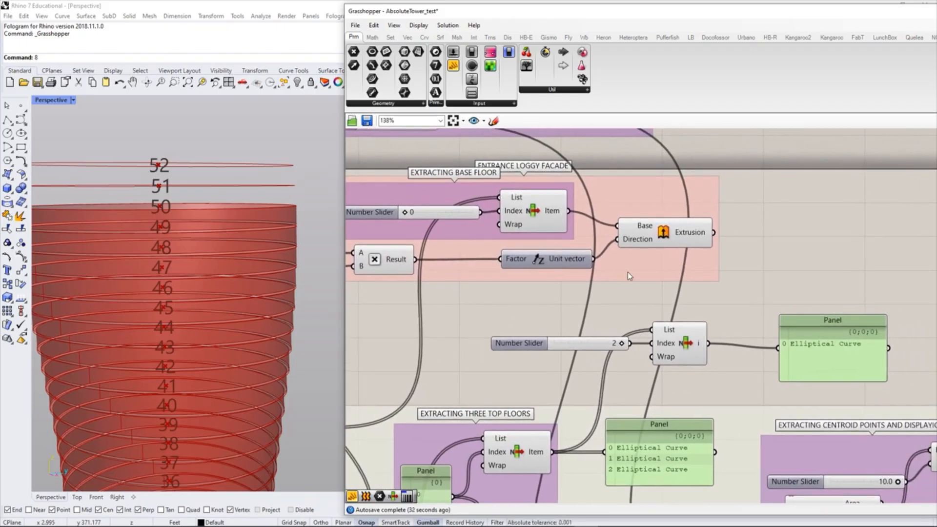
{"action": "scroll", "coordinate": [628, 275], "scroll_direction": "up", "scroll_amount": 1}
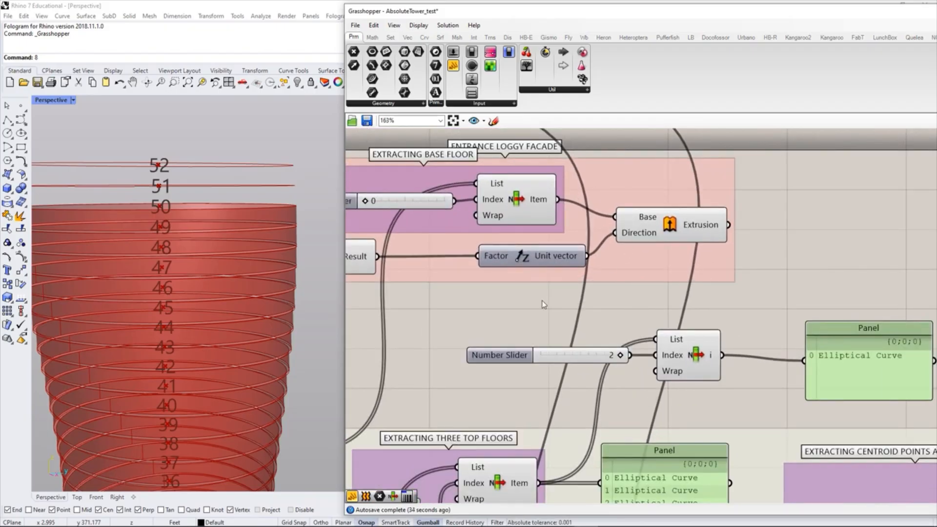
{"action": "left_click_drag", "start_coordinate": [699, 191], "coordinate": [741, 183]}
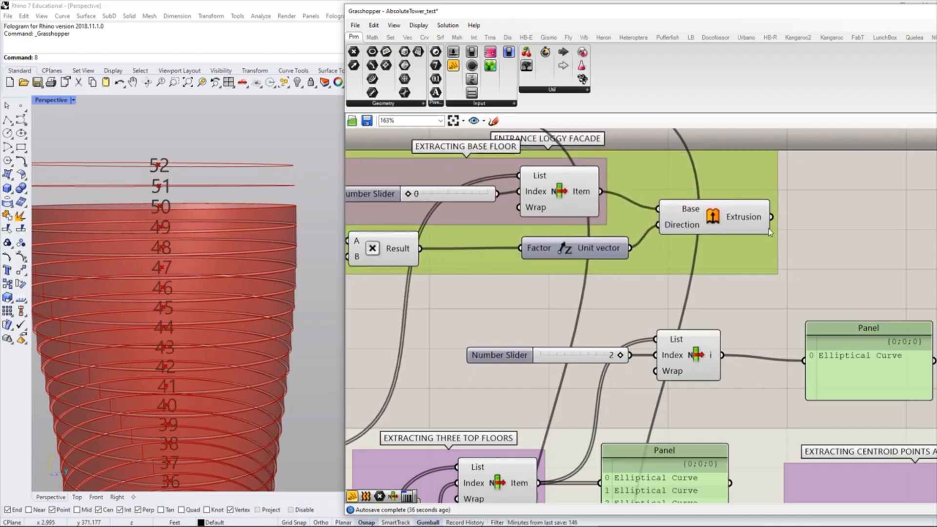
{"action": "left_click", "coordinate": [798, 268]}
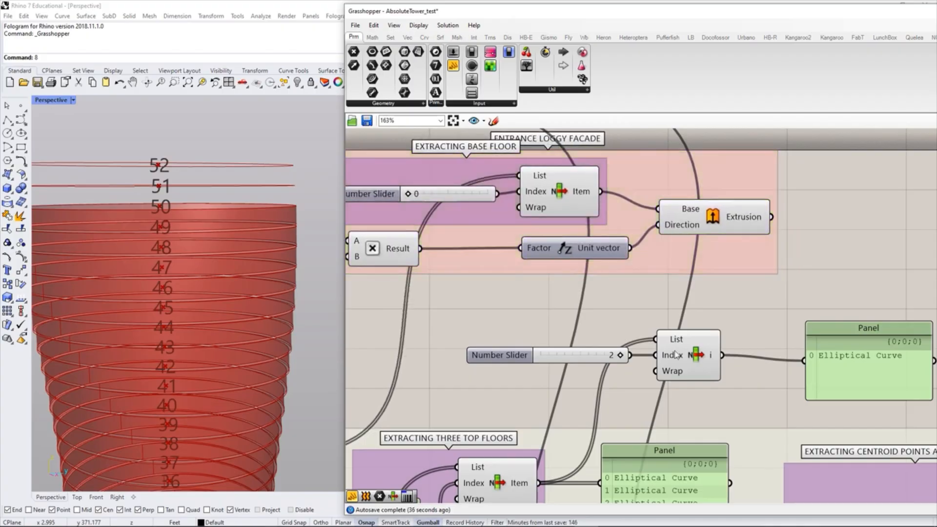
Step: Duplicate the lobby facade's Multiplication, Unit Z and Extrude components and place the copies below, beside the top-floor List Item
{"action": "left_click", "coordinate": [712, 218]}
{"action": "left_click", "coordinate": [594, 254], "text": "shift"}
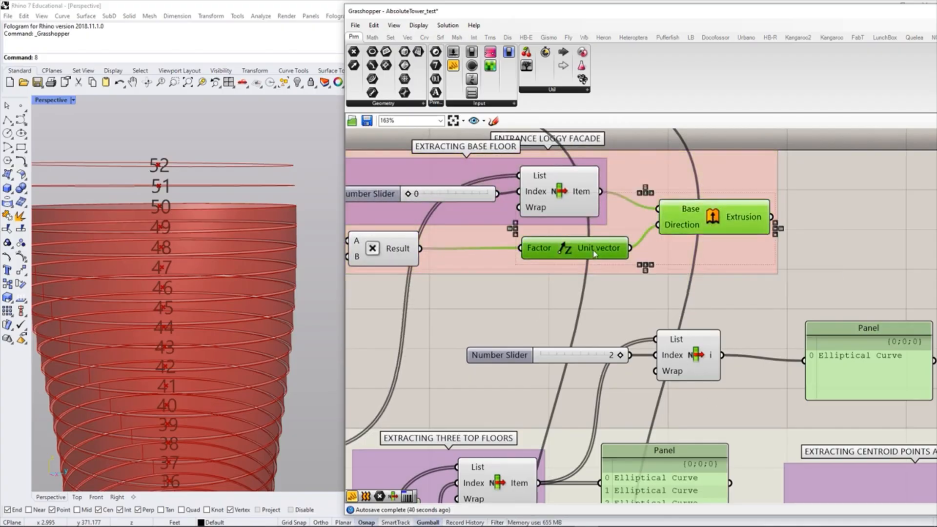
{"action": "scroll", "coordinate": [534, 303], "scroll_direction": "down", "scroll_amount": 4}
{"action": "scroll", "coordinate": [493, 320], "scroll_direction": "up", "scroll_amount": 3}
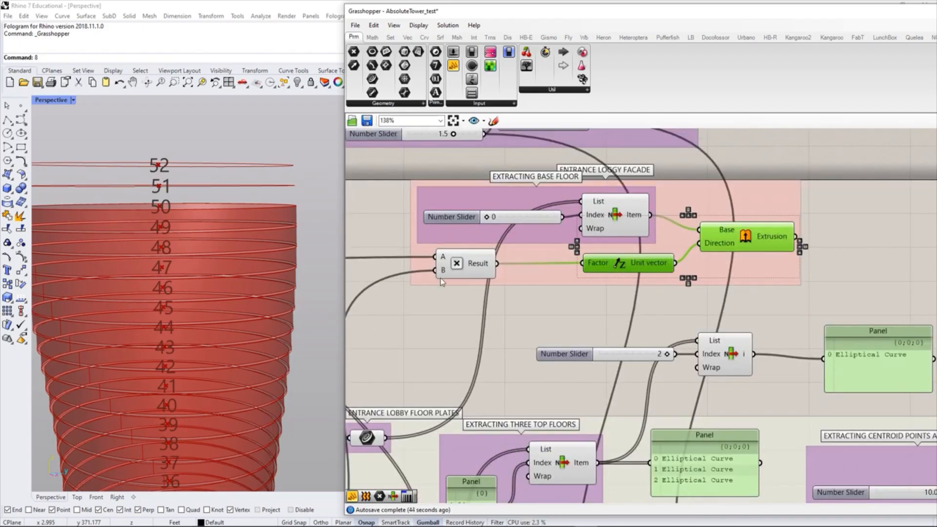
{"action": "left_click", "coordinate": [459, 274], "text": "shift"}
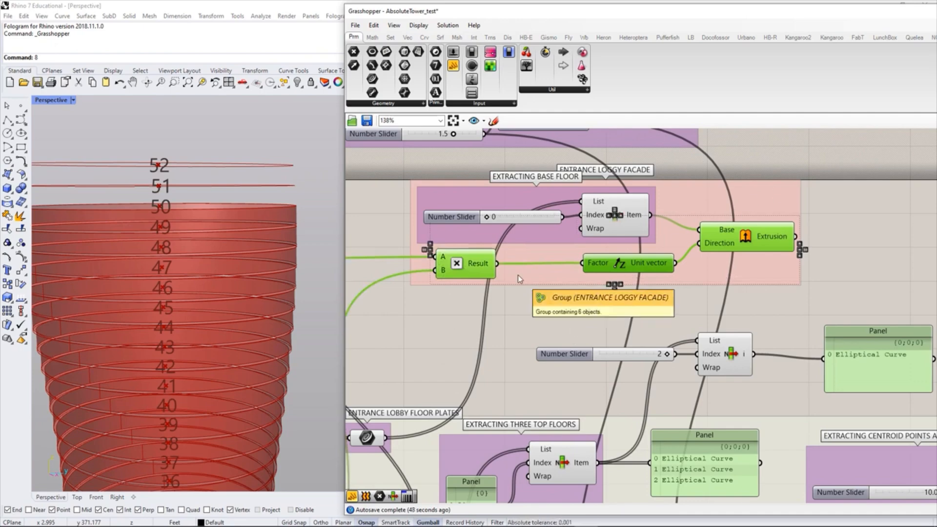
{"action": "key", "text": "ctrl+v"}
{"action": "left_click_drag", "start_coordinate": [740, 247], "coordinate": [884, 366]}
{"action": "right_click_drag", "start_coordinate": [888, 291], "coordinate": [807, 259]}
Step: Delete the List Item's output panel, connect its output i to the copied Extrude's Base input, and preview the extrusion
{"action": "left_click_drag", "start_coordinate": [794, 290], "coordinate": [824, 214]}
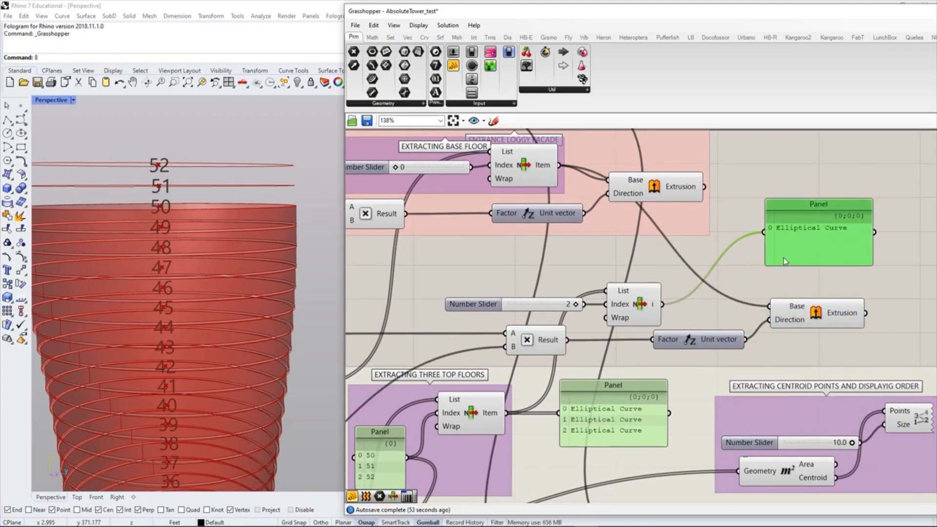
{"action": "key", "text": "Delete"}
{"action": "right_click_drag", "start_coordinate": [666, 302], "coordinate": [670, 293]}
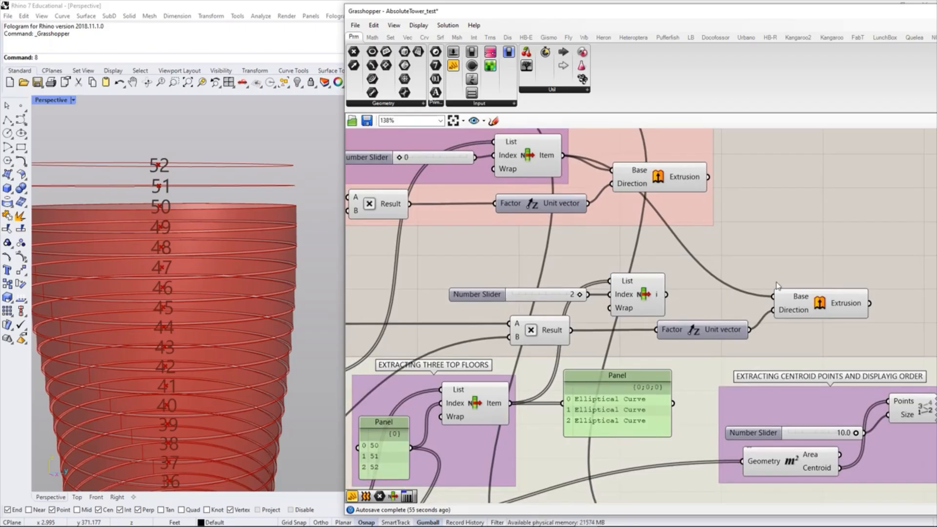
{"action": "left_click_drag", "start_coordinate": [652, 283], "coordinate": [780, 297]}
{"action": "left_click", "coordinate": [677, 287]}
{"action": "left_click", "coordinate": [818, 307]}
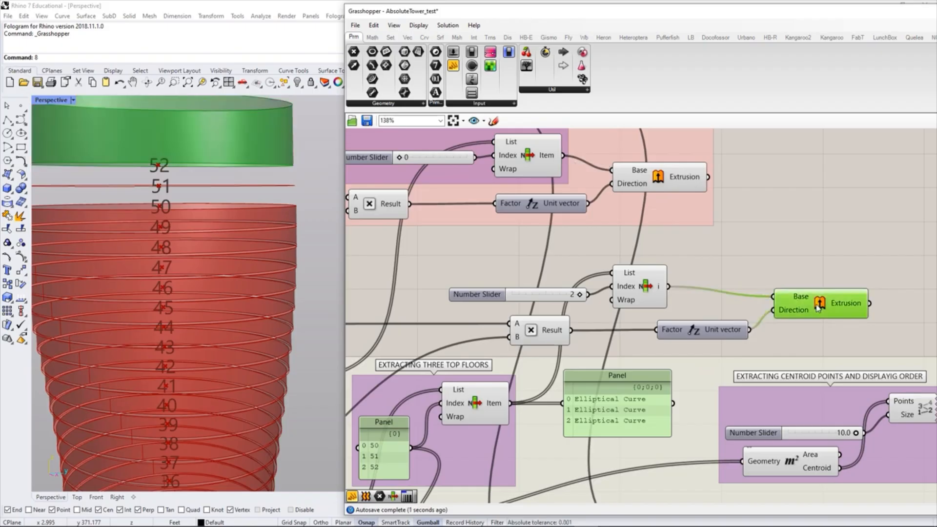
Step: Examine the copied Extrude's result above the top floor in the perspective view
{"action": "scroll", "coordinate": [137, 332], "scroll_direction": "down", "scroll_amount": 4}
{"action": "right_click_drag", "start_coordinate": [173, 337], "coordinate": [146, 229]}
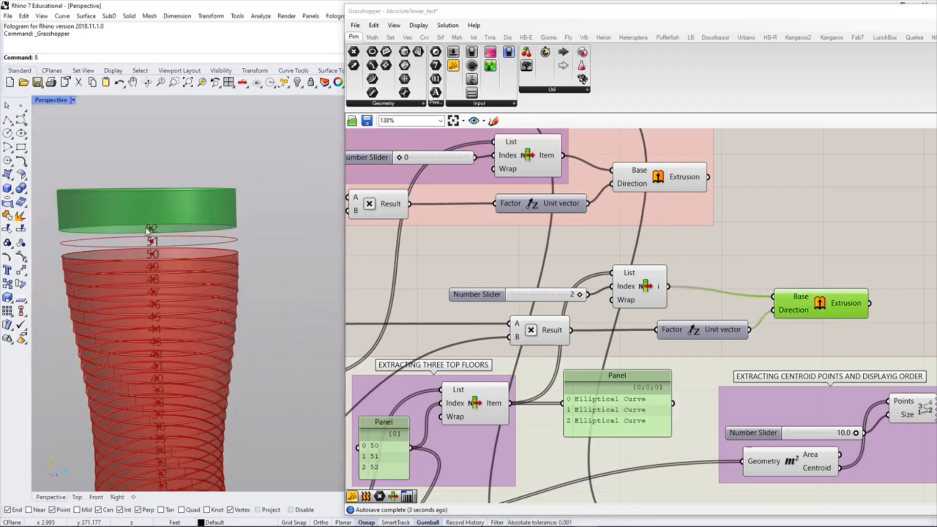
{"action": "left_click_drag", "start_coordinate": [642, 289], "coordinate": [637, 288]}
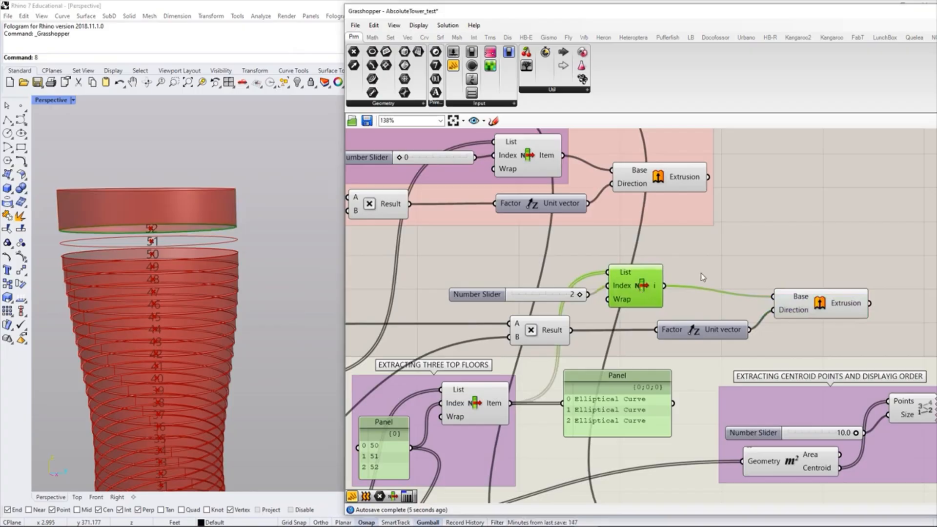
{"action": "left_click", "coordinate": [739, 275]}
{"action": "left_click", "coordinate": [801, 301]}
{"action": "left_click", "coordinate": [832, 273]}
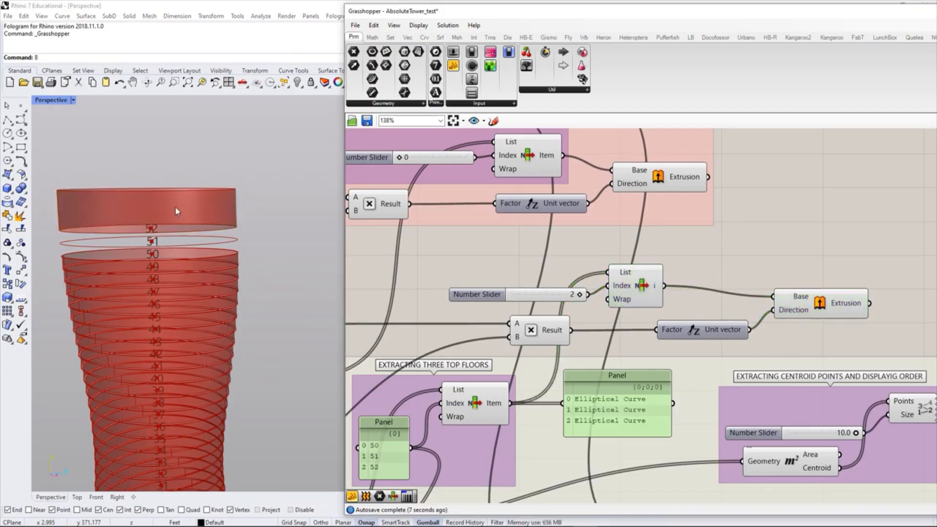
{"action": "scroll", "coordinate": [149, 203], "scroll_direction": "up", "scroll_amount": 2}
Step: Move the index slider and top-floor List Item right and slightly up, and shift the entrance lobby facade group up and right
{"action": "left_click_drag", "start_coordinate": [639, 313], "coordinate": [516, 266]}
{"action": "left_click_drag", "start_coordinate": [648, 283], "coordinate": [685, 273]}
{"action": "left_click_drag", "start_coordinate": [687, 203], "coordinate": [705, 175]}
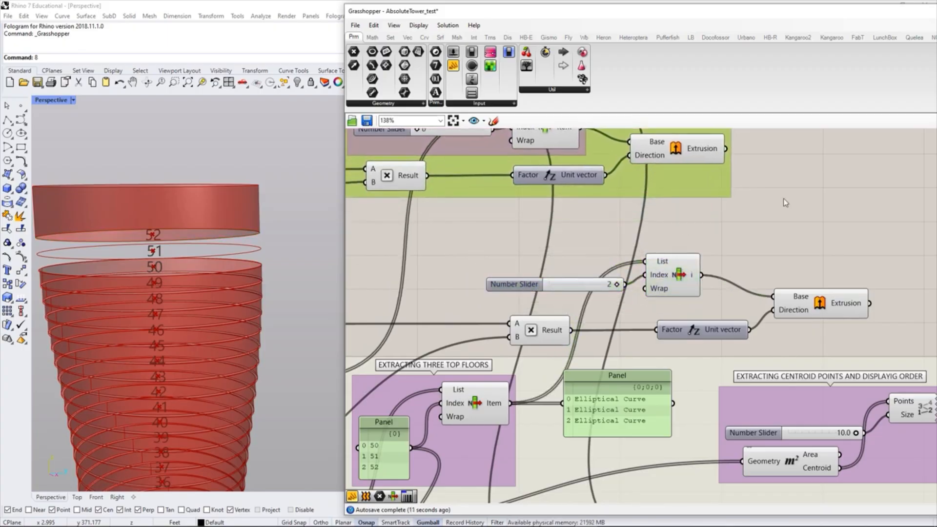
{"action": "left_click", "coordinate": [772, 192]}
Step: Tidy the top-floor layout by moving Extrude up and right and raising the index slider, List Item, Unit Z and Multiplication components
{"action": "left_click_drag", "start_coordinate": [798, 310], "coordinate": [820, 295]}
{"action": "left_click", "coordinate": [811, 325]}
{"action": "left_click_drag", "start_coordinate": [686, 304], "coordinate": [556, 257]}
{"action": "left_click_drag", "start_coordinate": [657, 264], "coordinate": [651, 246]}
{"action": "left_click", "coordinate": [748, 245]}
{"action": "left_click_drag", "start_coordinate": [703, 338], "coordinate": [693, 319]}
{"action": "left_click", "coordinate": [693, 329]}
{"action": "left_click_drag", "start_coordinate": [554, 340], "coordinate": [567, 317]}
{"action": "left_click", "coordinate": [605, 337]}
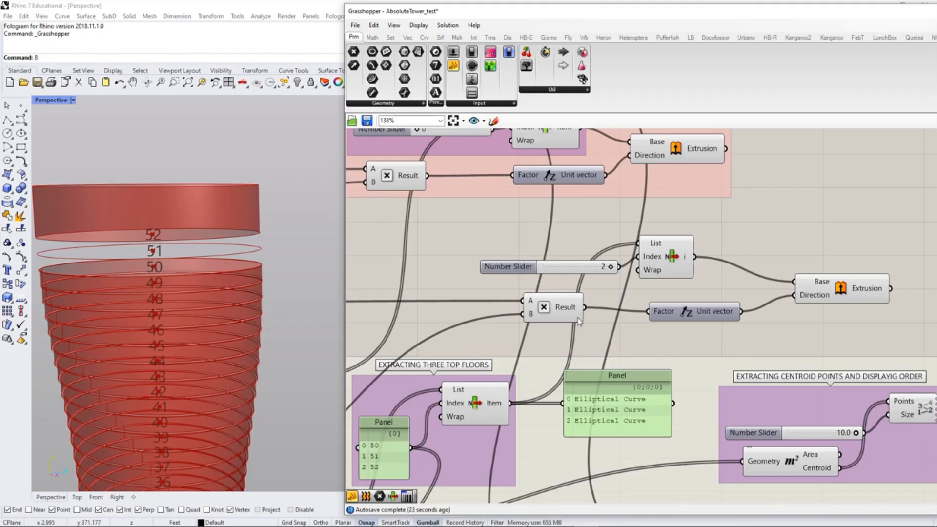
Step: Add a Reverse vector component below Unit Z and raise the Extrude component level with the List Item
{"action": "right_click_drag", "start_coordinate": [698, 284], "coordinate": [668, 285]}
{"action": "left_click", "coordinate": [412, 38]}
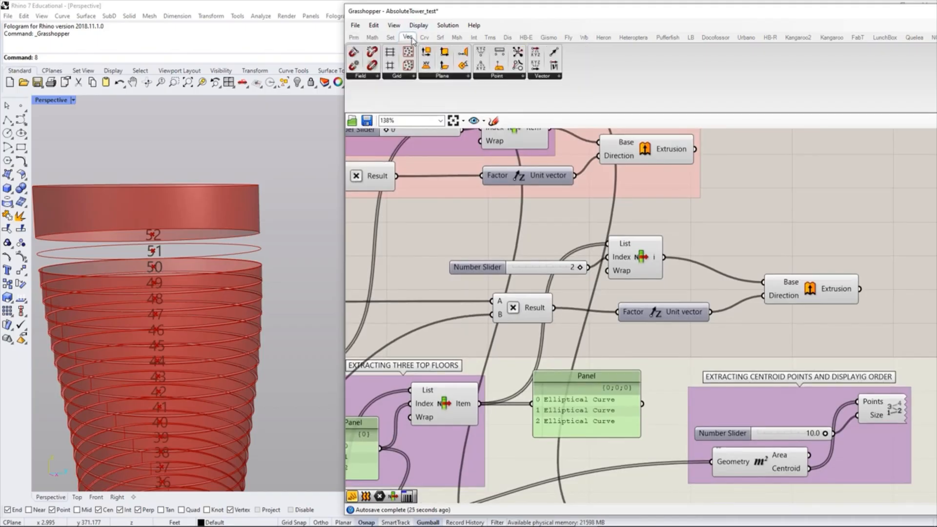
{"action": "left_click", "coordinate": [549, 77]}
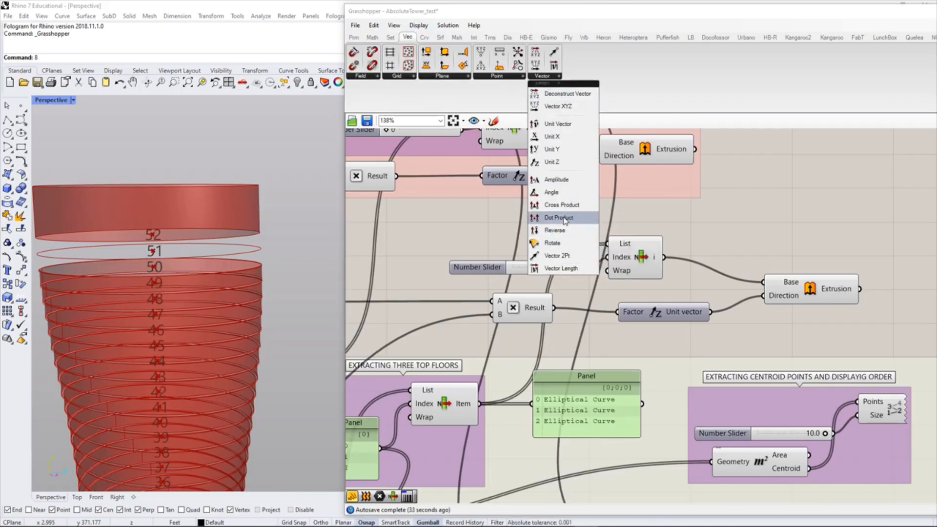
{"action": "left_click", "coordinate": [554, 234]}
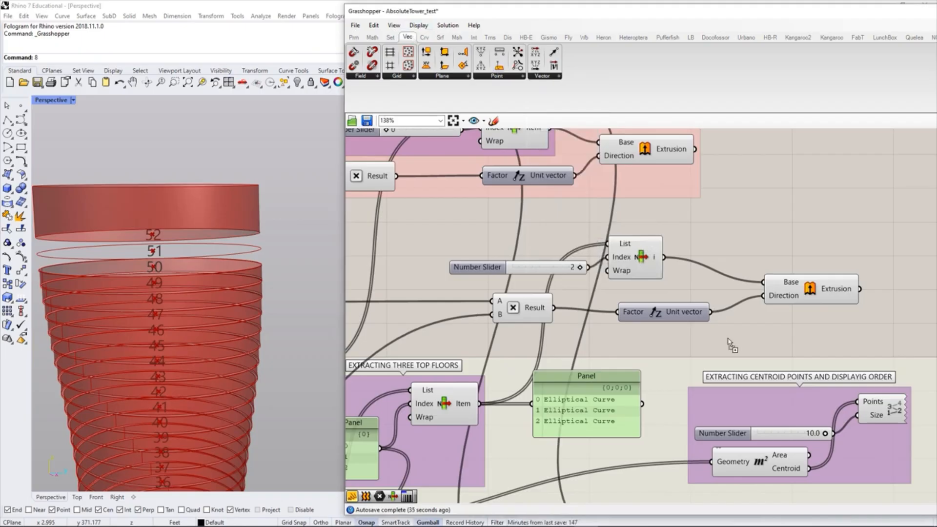
{"action": "left_click", "coordinate": [754, 328]}
{"action": "left_click_drag", "start_coordinate": [803, 299], "coordinate": [821, 273]}
{"action": "left_click", "coordinate": [708, 332]}
{"action": "scroll", "coordinate": [709, 331], "scroll_direction": "up", "scroll_amount": 4}
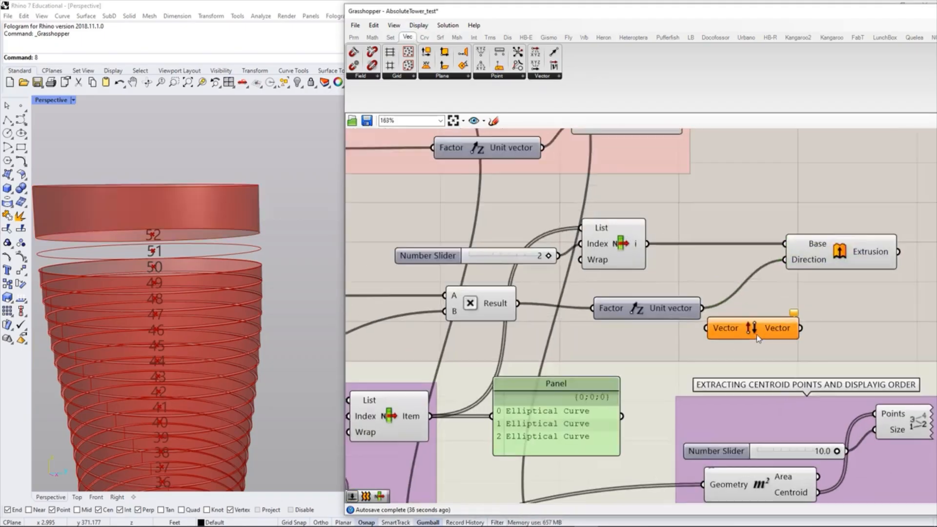
Step: Connect Unit Z through the Reverse component into Extrude's Direction input, moving Unit Z left to make room
{"action": "left_click_drag", "start_coordinate": [662, 293], "coordinate": [668, 323]}
{"action": "scroll", "coordinate": [645, 328], "scroll_direction": "down", "scroll_amount": 3}
{"action": "left_click_drag", "start_coordinate": [609, 308], "coordinate": [583, 308]}
{"action": "left_click", "coordinate": [601, 335]}
{"action": "left_click_drag", "start_coordinate": [756, 326], "coordinate": [740, 257]}
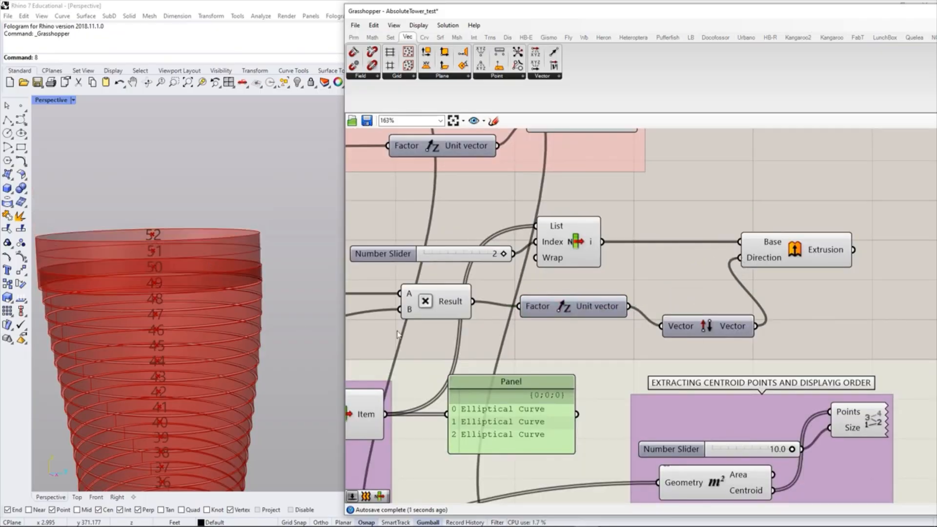
Step: Move the index slider and List Item right, closer to the Extrude component, and nudge Extrude slightly down
{"action": "scroll", "coordinate": [519, 277], "scroll_direction": "down", "scroll_amount": 2}
{"action": "left_click_drag", "start_coordinate": [611, 284], "coordinate": [506, 249]}
{"action": "left_click_drag", "start_coordinate": [575, 258], "coordinate": [640, 260]}
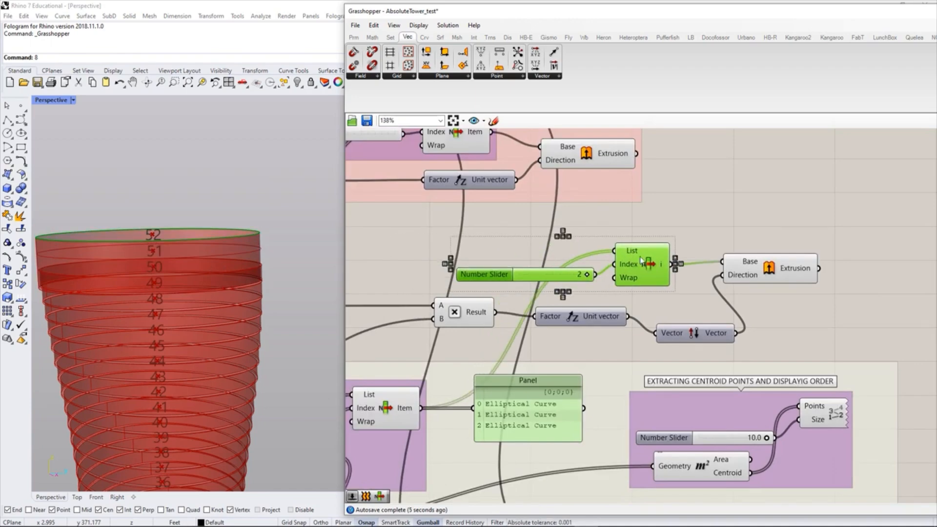
{"action": "left_click", "coordinate": [774, 231]}
{"action": "left_click_drag", "start_coordinate": [765, 275], "coordinate": [771, 281]}
{"action": "left_click", "coordinate": [773, 248]}
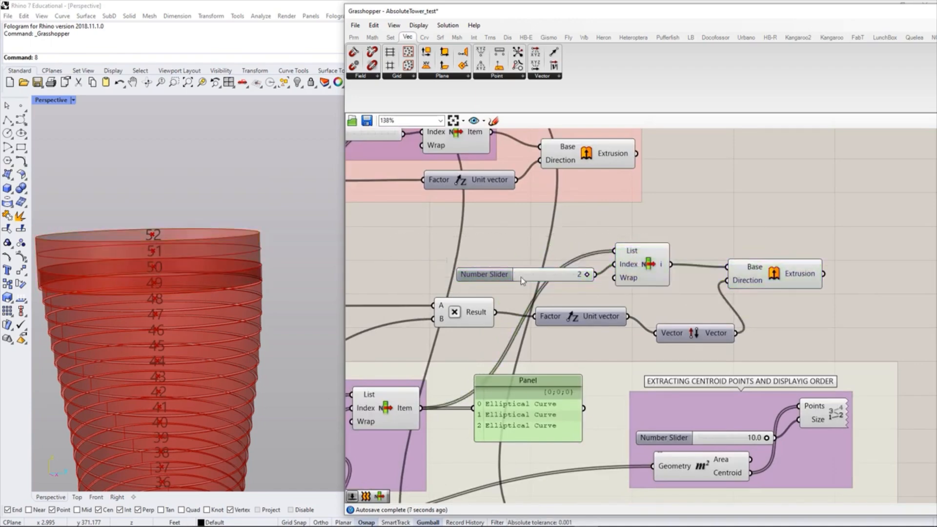
Step: Examine how far the reversed extrusion reaches down the top floors and trace the Multiplication's inputs back to their source
{"action": "left_click", "coordinate": [763, 288]}
{"action": "scroll", "coordinate": [273, 246], "scroll_direction": "up", "scroll_amount": 5}
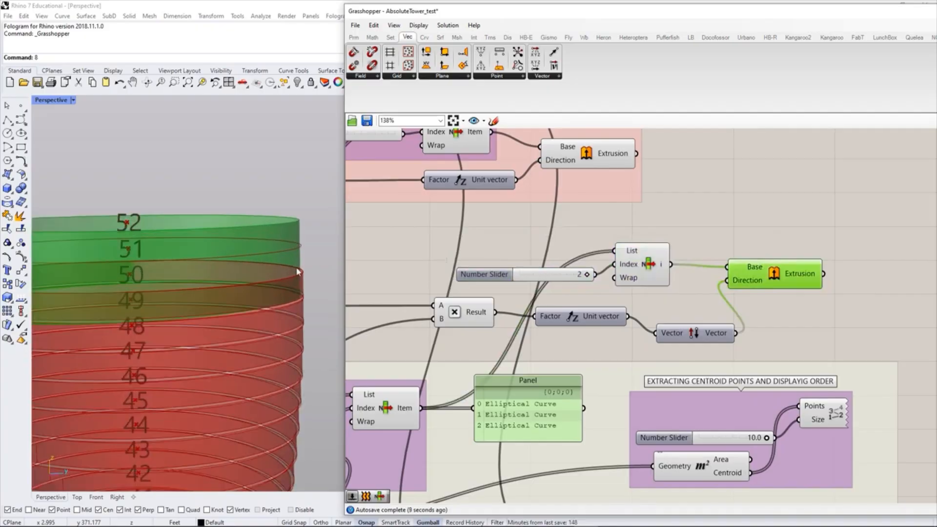
{"action": "scroll", "coordinate": [224, 264], "scroll_direction": "down", "scroll_amount": 3}
{"action": "scroll", "coordinate": [308, 240], "scroll_direction": "up", "scroll_amount": 2}
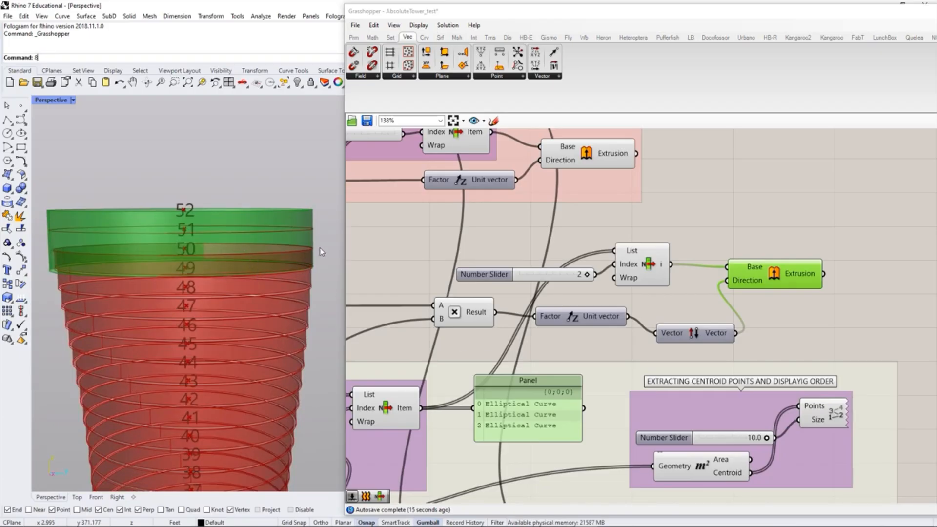
{"action": "right_click_drag", "start_coordinate": [432, 311], "coordinate": [586, 305]}
{"action": "mouse_move", "coordinate": [596, 316]}
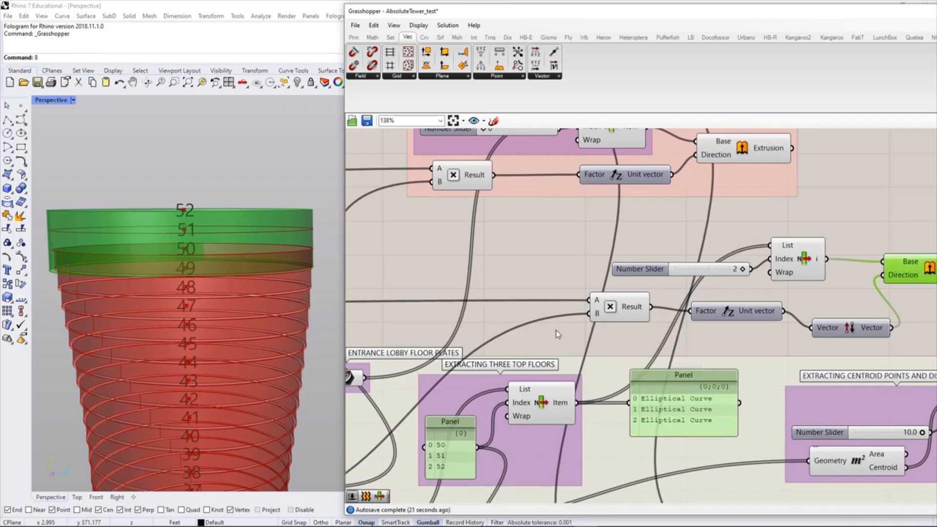
{"action": "scroll", "coordinate": [252, 282], "scroll_direction": "down", "scroll_amount": 5}
{"action": "scroll", "coordinate": [564, 324], "scroll_direction": "down", "scroll_amount": 4}
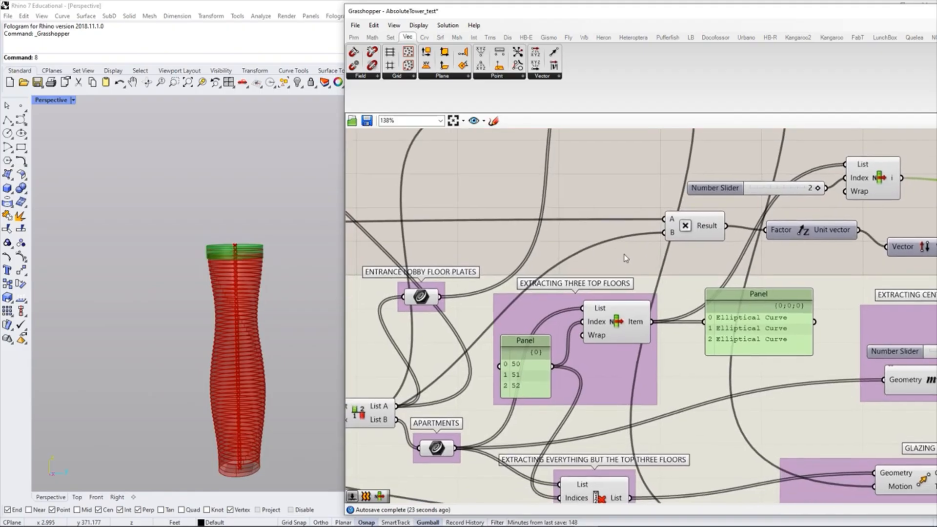
{"action": "scroll", "coordinate": [564, 324], "scroll_direction": "up", "scroll_amount": 2}
{"action": "mouse_move", "coordinate": [503, 351]}
{"action": "left_mouse_down"}
{"action": "mouse_move", "coordinate": [485, 339]}
{"action": "mouse_move", "coordinate": [499, 306]}
{"action": "mouse_move", "coordinate": [498, 333]}
{"action": "left_mouse_up"}
{"action": "left_click", "coordinate": [372, 343]}
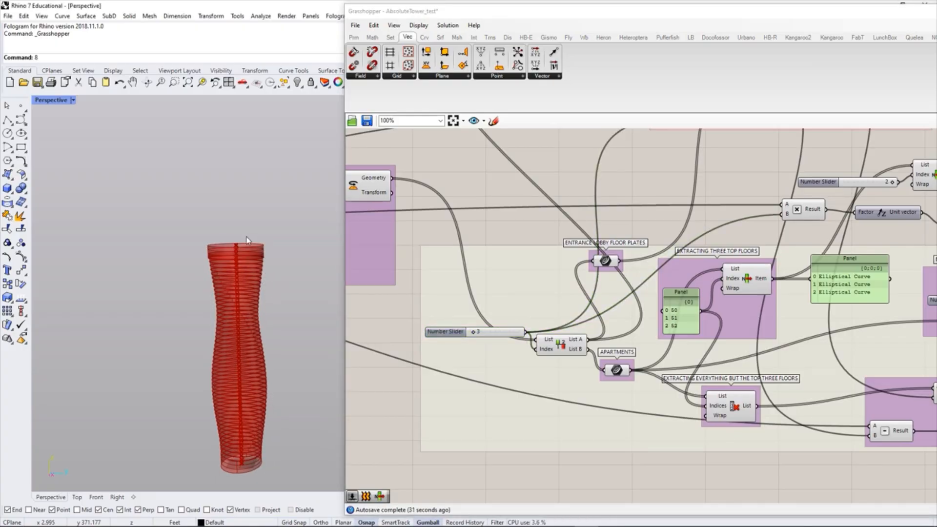
Step: Move the top-floor Multiplication component slightly up, clear of the wires around it
{"action": "scroll", "coordinate": [247, 237], "scroll_direction": "up", "scroll_amount": 5}
{"action": "right_click_drag", "start_coordinate": [725, 261], "coordinate": [519, 313]}
{"action": "scroll", "coordinate": [267, 280], "scroll_direction": "up", "scroll_amount": 3}
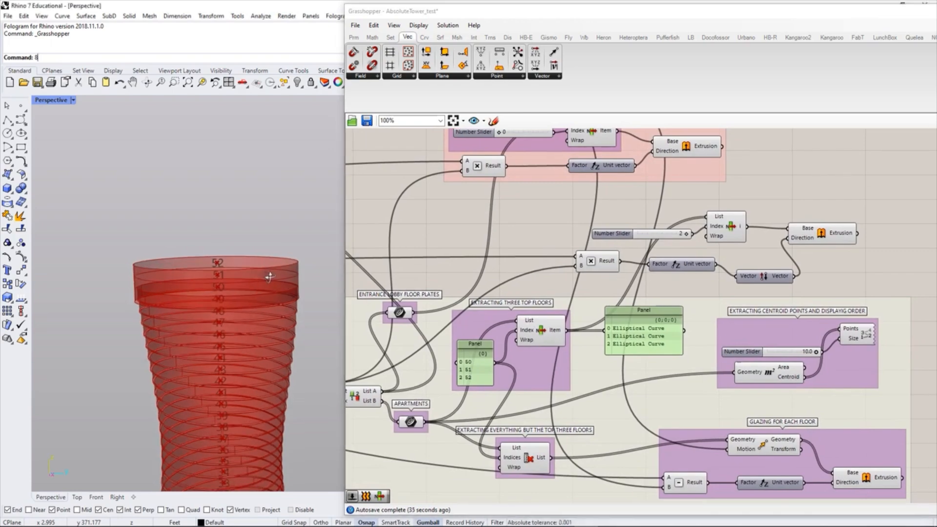
{"action": "right_click_drag", "start_coordinate": [622, 246], "coordinate": [616, 283]}
{"action": "scroll", "coordinate": [583, 291], "scroll_direction": "up", "scroll_amount": 2}
{"action": "left_click_drag", "start_coordinate": [589, 304], "coordinate": [604, 307]}
{"action": "left_click", "coordinate": [553, 321]}
{"action": "left_click", "coordinate": [526, 318]}
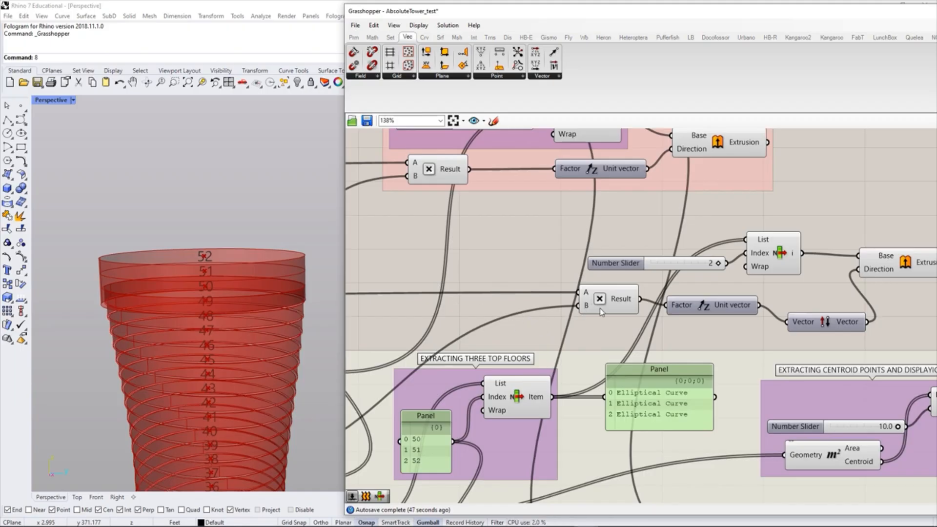
{"action": "left_click_drag", "start_coordinate": [599, 308], "coordinate": [599, 302]}
{"action": "left_click", "coordinate": [541, 320]}
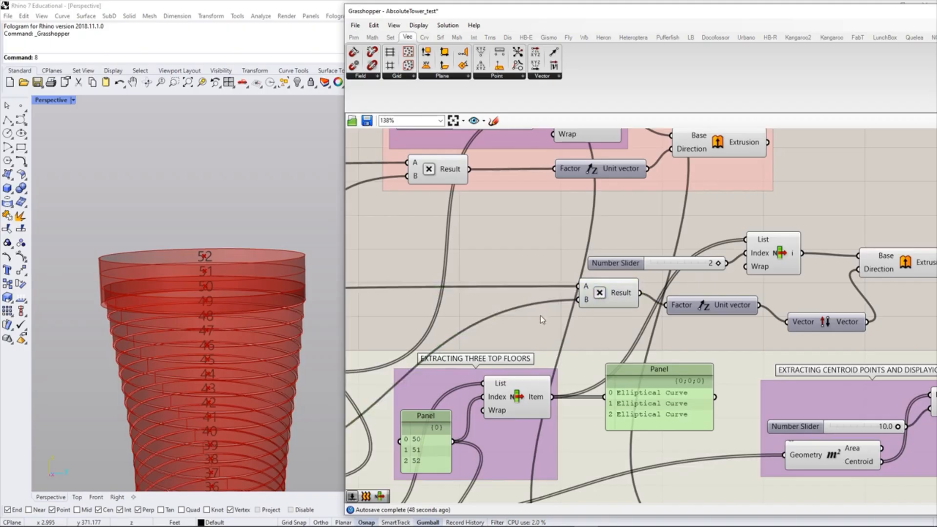
Step: Add a panel with the value 2 and connect it to the Multiplication's B input in place of the existing wire
{"action": "double_click", "coordinate": [507, 309]}
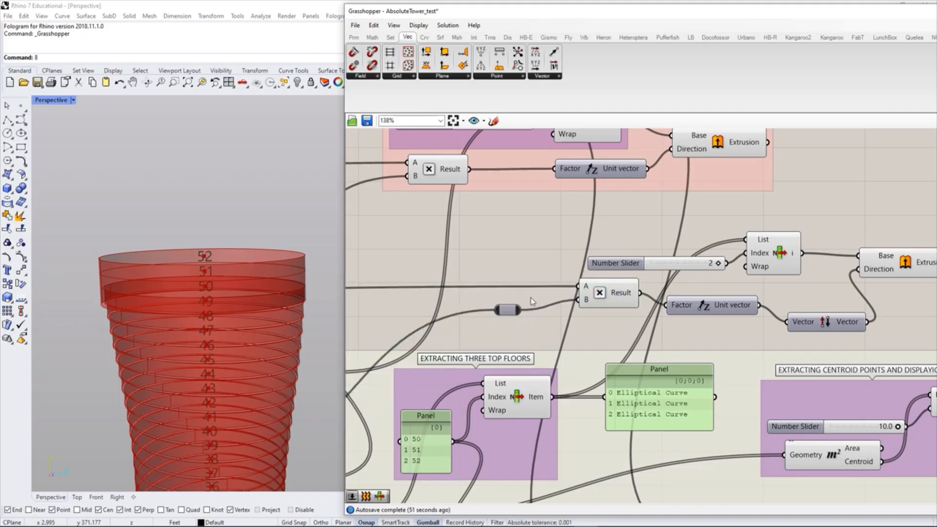
{"action": "key", "text": "ctrl+z"}
{"action": "double_click", "coordinate": [520, 319]}
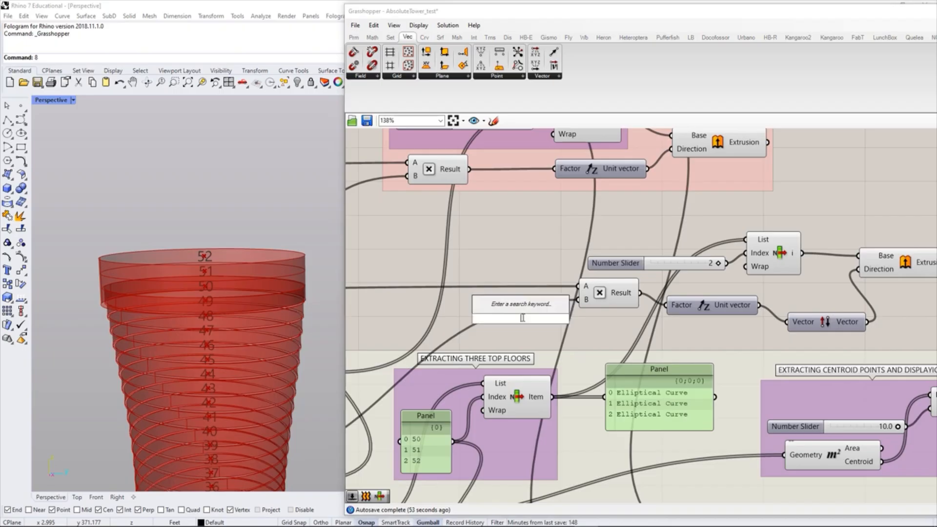
{"action": "type", "text": "Panel"}
{"action": "key", "text": "Return"}
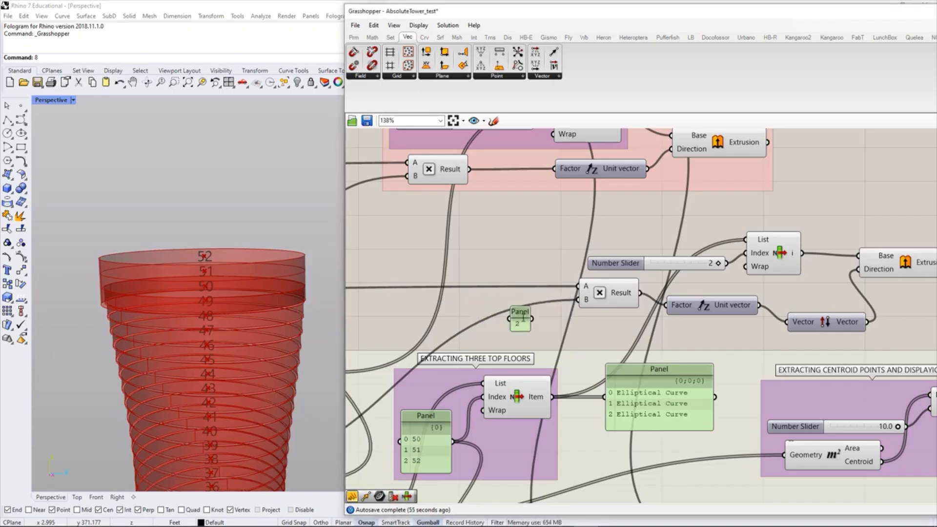
{"action": "left_click_drag", "start_coordinate": [532, 318], "coordinate": [578, 299]}
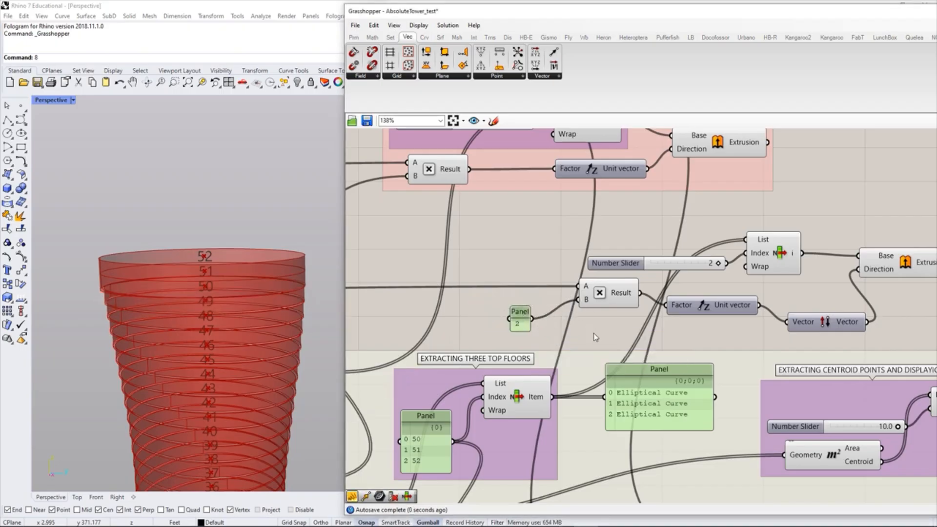
Step: Preview the rooftop extrusion and enlarge the panel holding the value 2
{"action": "left_click", "coordinate": [883, 260]}
{"action": "right_click_drag", "start_coordinate": [701, 299], "coordinate": [629, 295]}
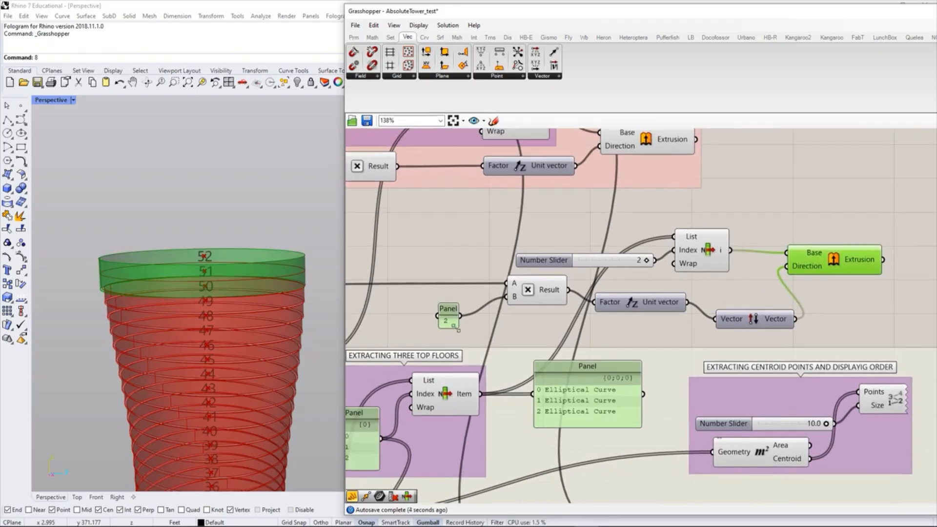
{"action": "left_click_drag", "start_coordinate": [456, 326], "coordinate": [461, 298]}
{"action": "left_click", "coordinate": [530, 331]}
Step: Group the value panel, Multiplication, Unit Z, Reverse, index slider, List Item and Extrude components
{"action": "left_click_drag", "start_coordinate": [423, 204], "coordinate": [907, 349]}
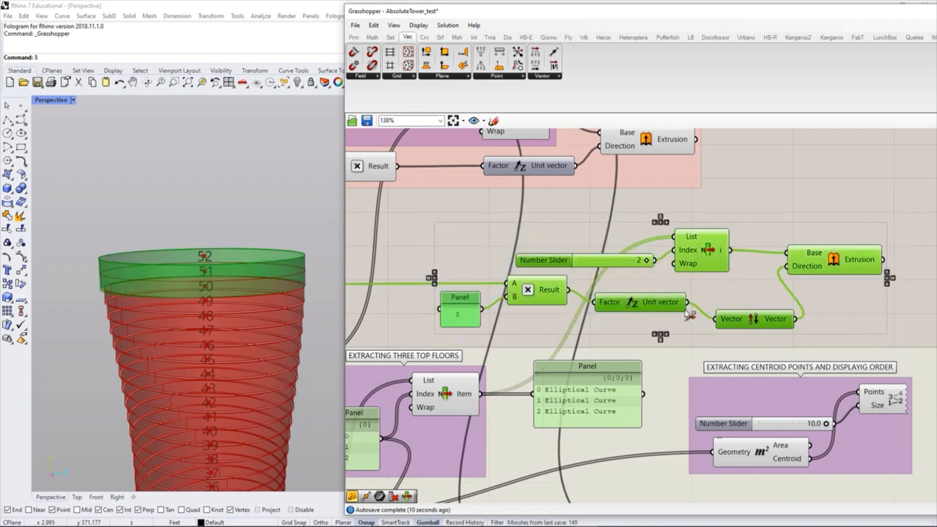
{"action": "left_click", "coordinate": [780, 210]}
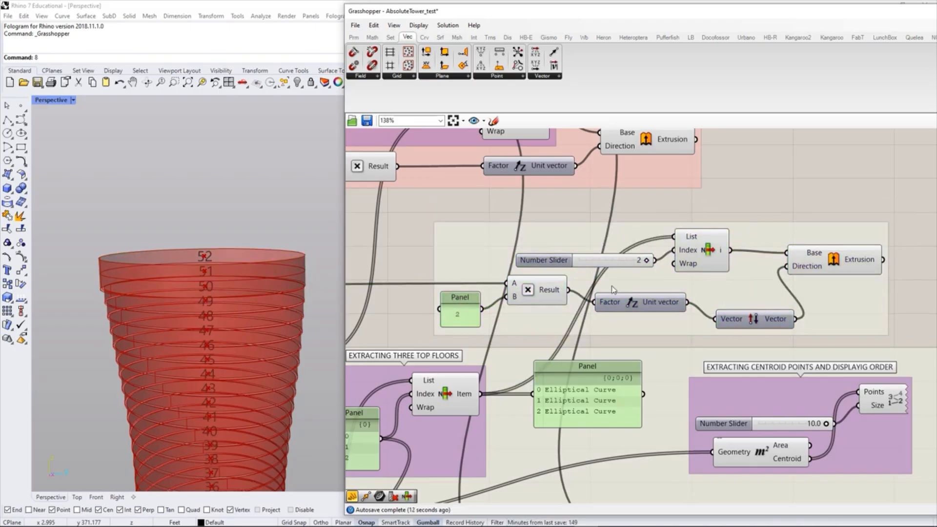
{"action": "scroll", "coordinate": [634, 266], "scroll_direction": "down", "scroll_amount": 3}
{"action": "scroll", "coordinate": [644, 251], "scroll_direction": "up", "scroll_amount": 3}
Step: Label the new group ROOFTOP GLASS FACADE
{"action": "right_click", "coordinate": [633, 235]}
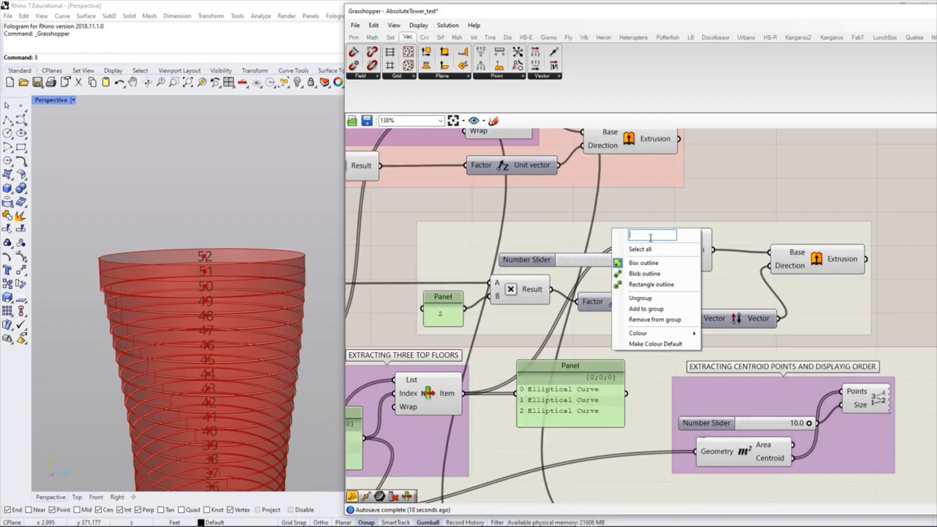
{"action": "type", "text": "ROO"}
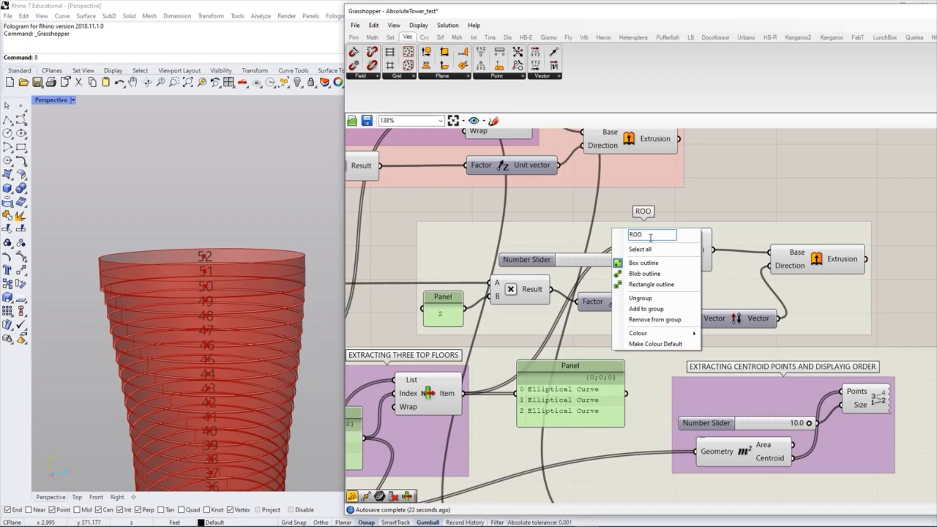
{"action": "type", "text": "FTOP CLASS"}
{"action": "key", "text": "BackSpace"}
{"action": "key", "text": "BackSpace"}
{"action": "key", "text": "BackSpace"}
{"action": "key", "text": "BackSpace"}
{"action": "key", "text": "BackSpace"}
{"action": "type", "text": "GLASS"}
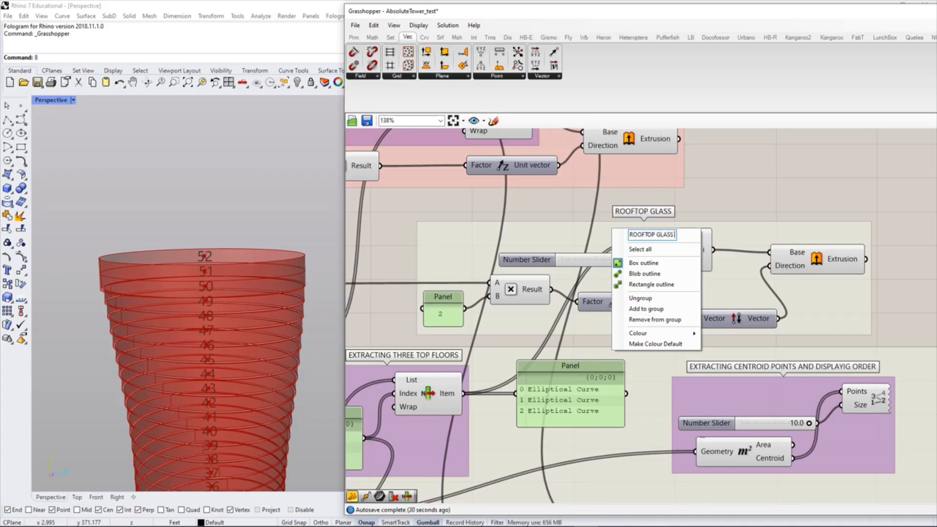
{"action": "type", "text": " FACADE"}
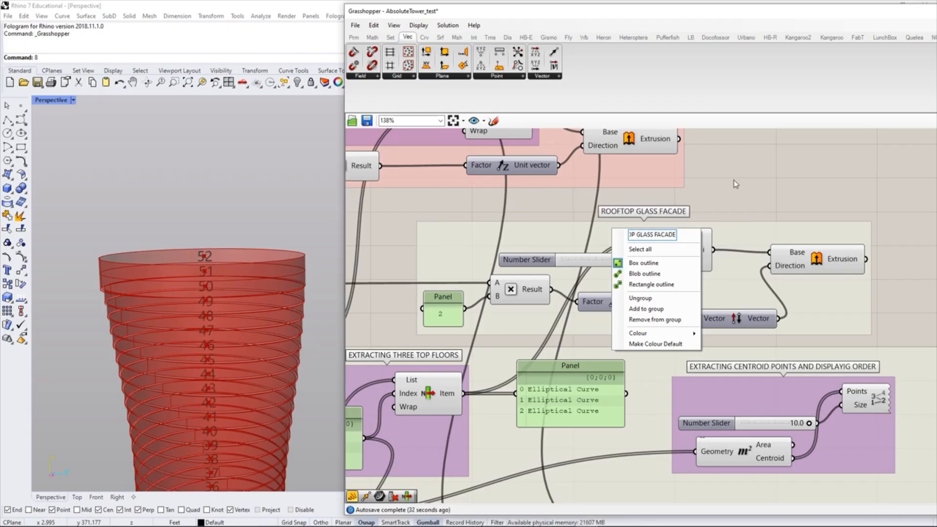
{"action": "left_click", "coordinate": [733, 196]}
Step: Shift the ROOFTOP GLASS FACADE group to the right and preview its extrusion
{"action": "scroll", "coordinate": [630, 169], "scroll_direction": "down", "scroll_amount": 3}
{"action": "right_click_drag", "start_coordinate": [694, 232], "coordinate": [722, 240]}
{"action": "scroll", "coordinate": [716, 244], "scroll_direction": "up", "scroll_amount": 2}
{"action": "left_click_drag", "start_coordinate": [715, 242], "coordinate": [756, 241]}
{"action": "left_click", "coordinate": [432, 365]}
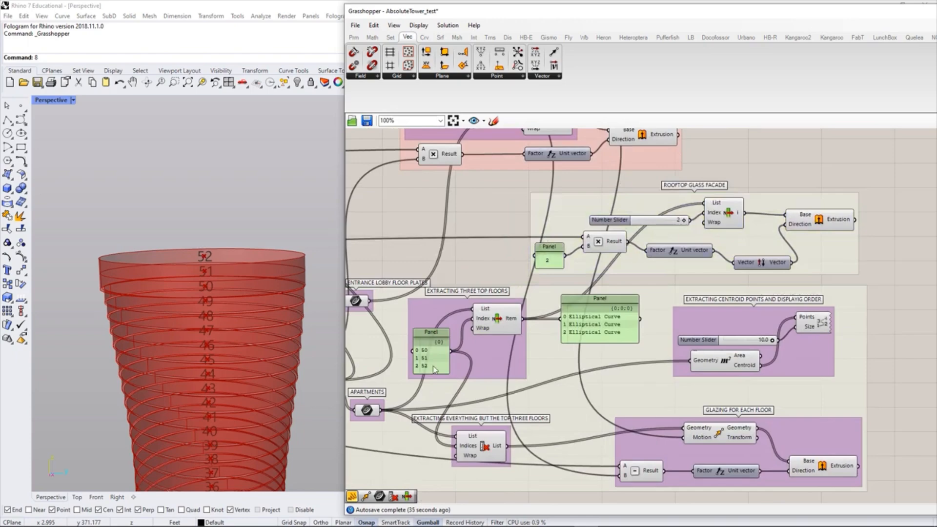
{"action": "left_click", "coordinate": [828, 221]}
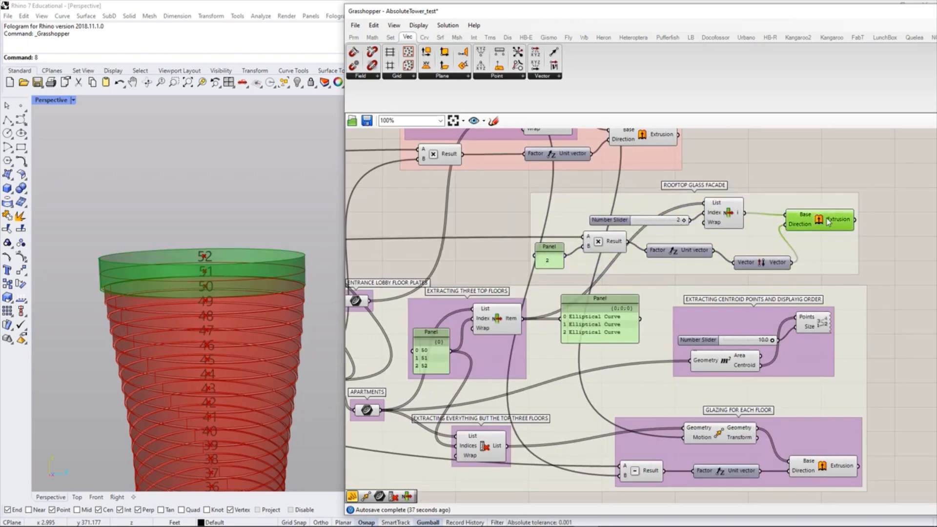
{"action": "left_click", "coordinate": [882, 363]}
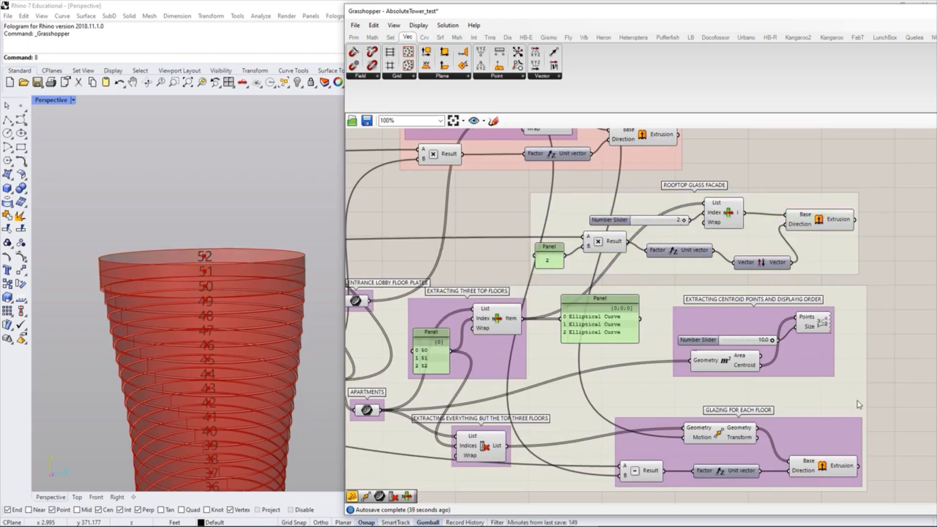
Step: Check the GLAZING FOR EACH FLOOR extrusion and shift the entrance lobby facade group slightly to the right
{"action": "left_click", "coordinate": [833, 471]}
{"action": "left_click", "coordinate": [529, 333]}
{"action": "right_click_drag", "start_coordinate": [567, 217], "coordinate": [556, 224]}
{"action": "left_click_drag", "start_coordinate": [633, 161], "coordinate": [670, 155]}
{"action": "left_click", "coordinate": [829, 174]}
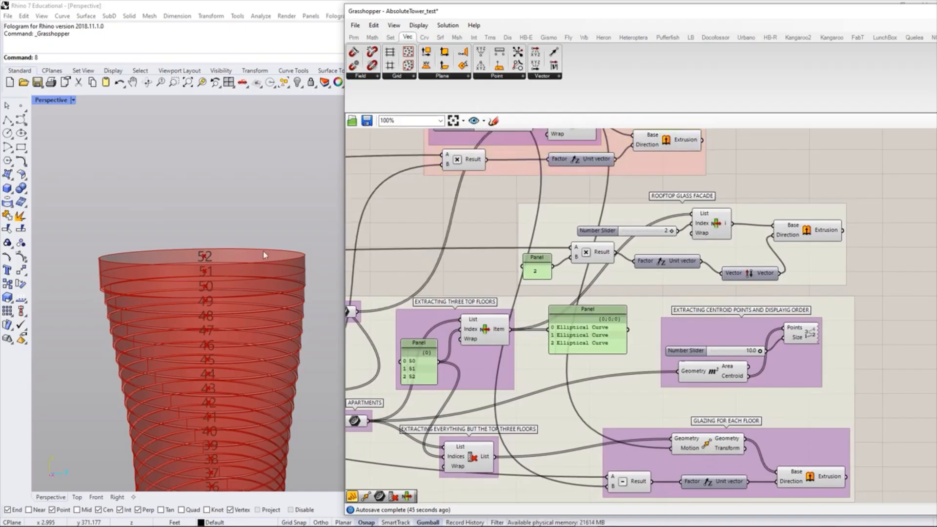
Step: Add a Custom Preview component to the right of the ROOFTOP GLASS FACADE group
{"action": "scroll", "coordinate": [260, 244], "scroll_direction": "down", "scroll_amount": 8}
{"action": "scroll", "coordinate": [243, 317], "scroll_direction": "up", "scroll_amount": 7}
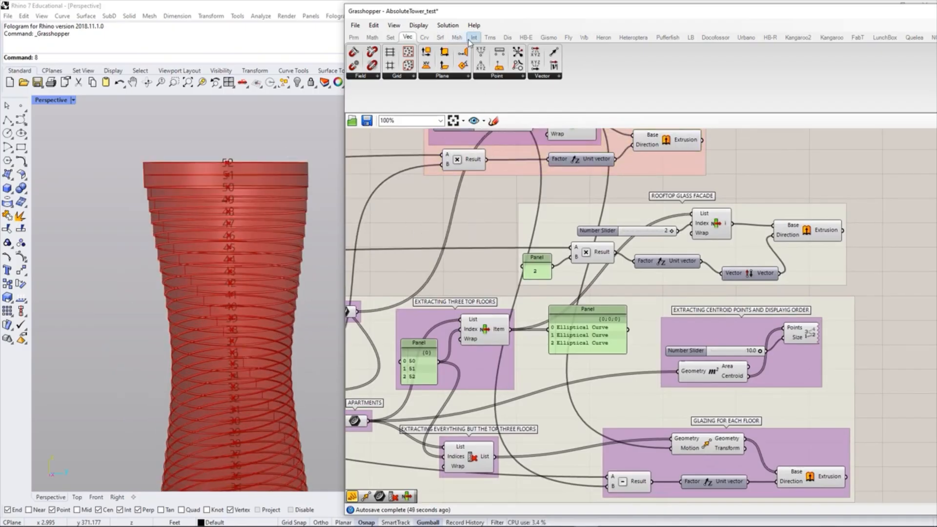
{"action": "left_click", "coordinate": [508, 38]}
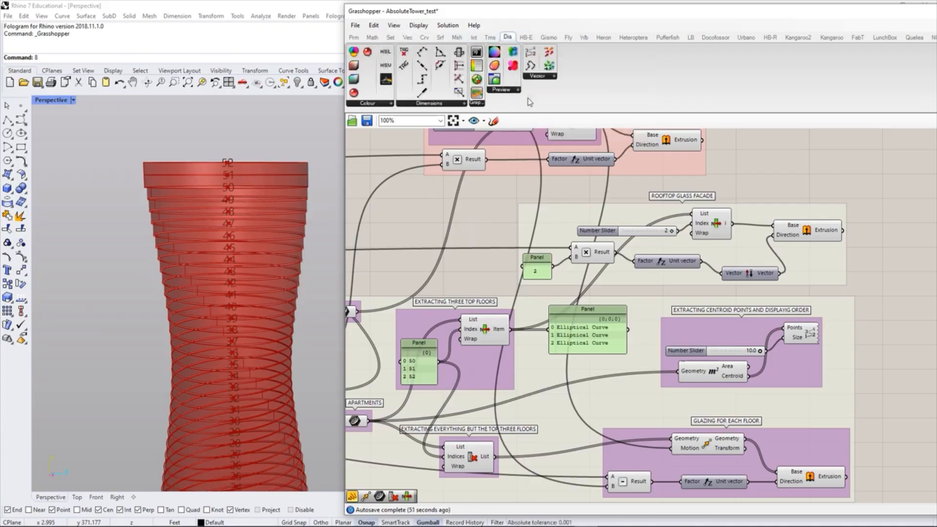
{"action": "left_click", "coordinate": [509, 90]}
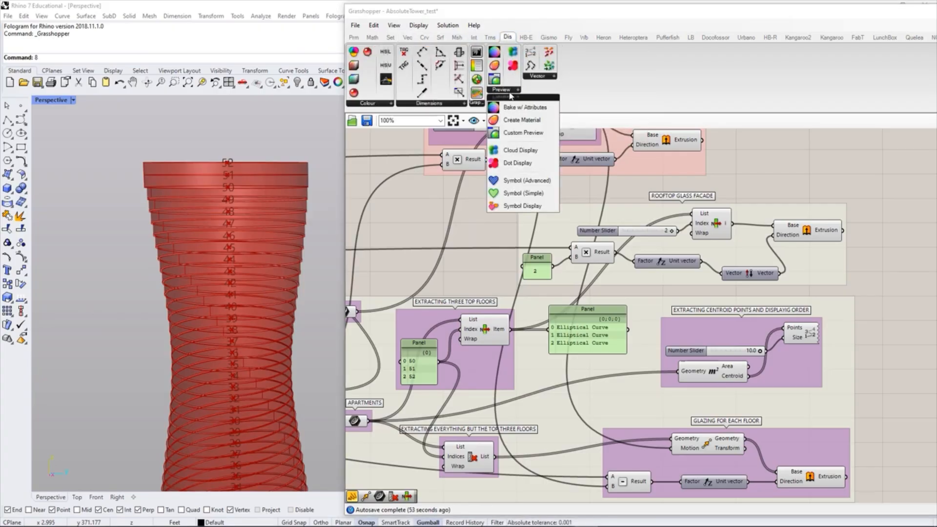
{"action": "left_click", "coordinate": [512, 133]}
{"action": "left_click", "coordinate": [903, 233]}
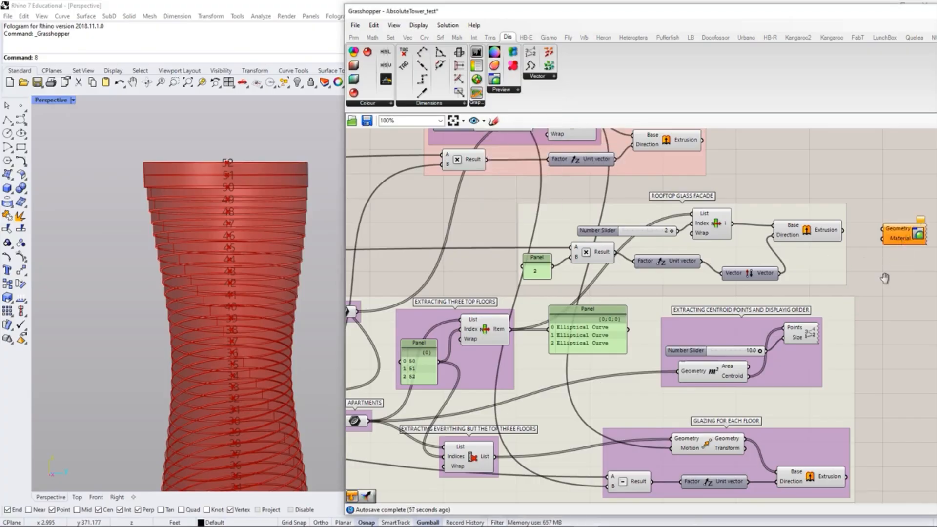
Step: Connect the rooftop facade's Extrusion output to the Geometry input of the Custom Preview and inspect the tower top
{"action": "scroll", "coordinate": [865, 241], "scroll_direction": "up", "scroll_amount": 2}
{"action": "scroll", "coordinate": [866, 241], "scroll_direction": "up", "scroll_amount": 1}
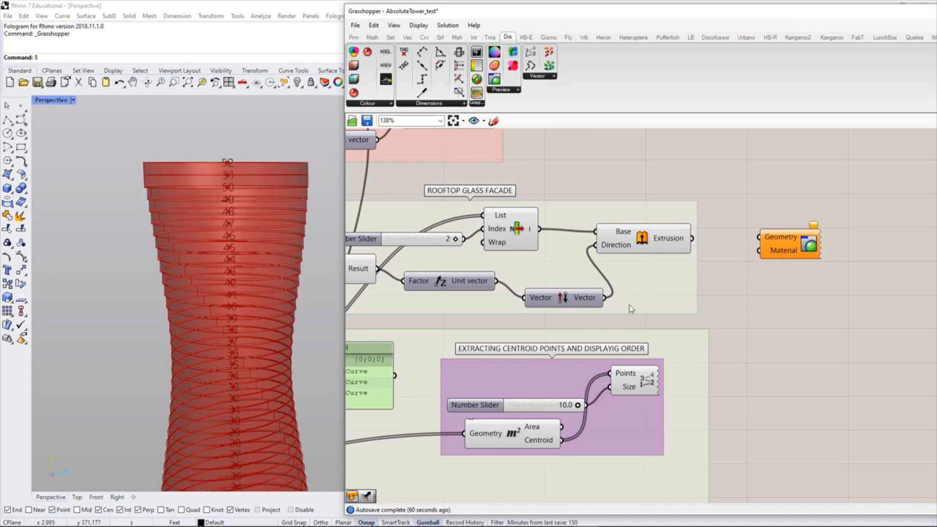
{"action": "left_click", "coordinate": [813, 248]}
{"action": "left_click_drag", "start_coordinate": [813, 247], "coordinate": [824, 243]}
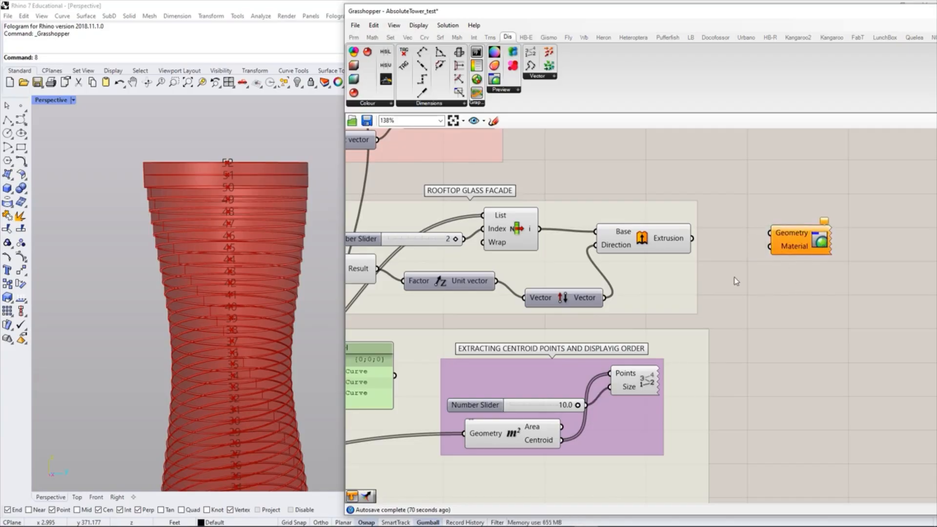
{"action": "left_click", "coordinate": [656, 239]}
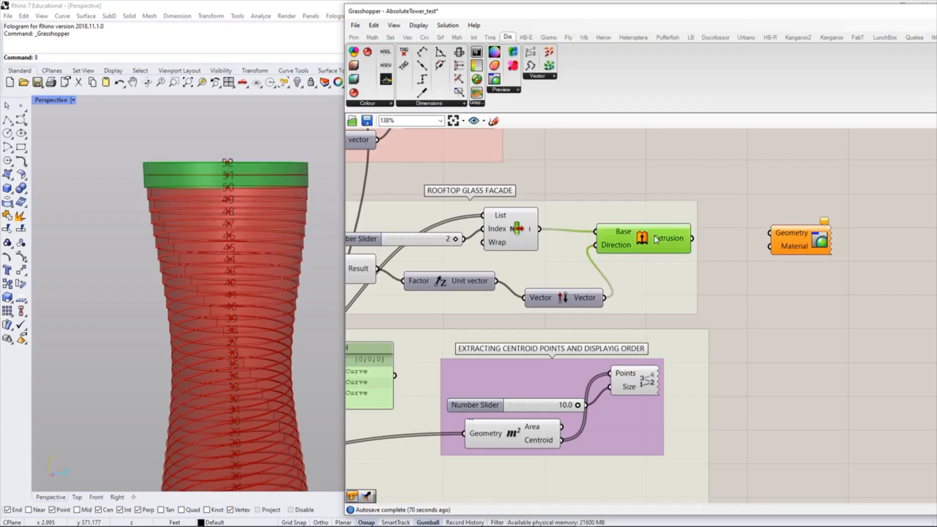
{"action": "scroll", "coordinate": [288, 145], "scroll_direction": "up", "scroll_amount": 4}
{"action": "mouse_move", "coordinate": [288, 148]}
{"action": "right_mouse_down"}
{"action": "mouse_move", "coordinate": [273, 200]}
{"action": "mouse_move", "coordinate": [270, 167]}
{"action": "mouse_move", "coordinate": [287, 145]}
{"action": "mouse_move", "coordinate": [273, 198]}
{"action": "mouse_move", "coordinate": [285, 164]}
{"action": "right_mouse_up"}
{"action": "left_click_drag", "start_coordinate": [691, 238], "coordinate": [821, 240]}
{"action": "left_click", "coordinate": [792, 294]}
{"action": "right_click_drag", "start_coordinate": [246, 205], "coordinate": [282, 183]}
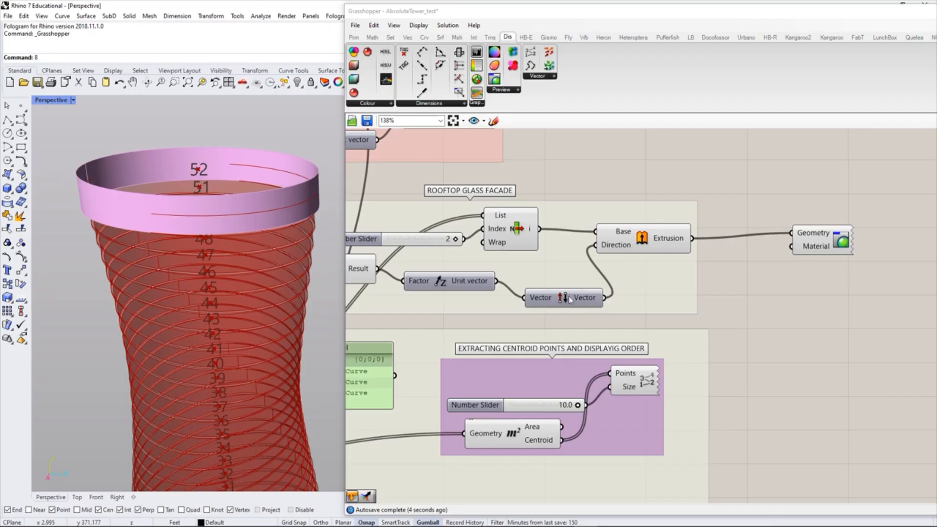
Step: Add a Create Material component between the ROOFTOP GLASS FACADE group and the Custom Preview
{"action": "left_click", "coordinate": [353, 37]}
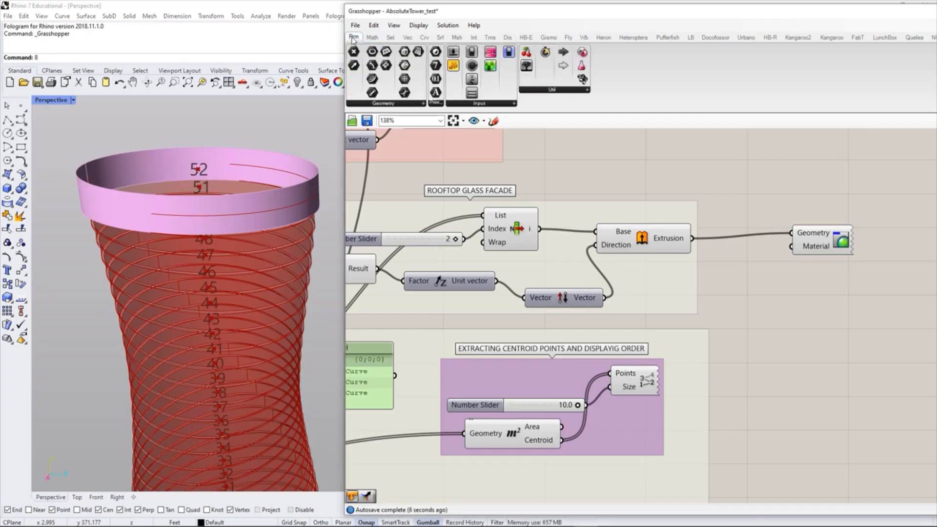
{"action": "left_click", "coordinate": [468, 104]}
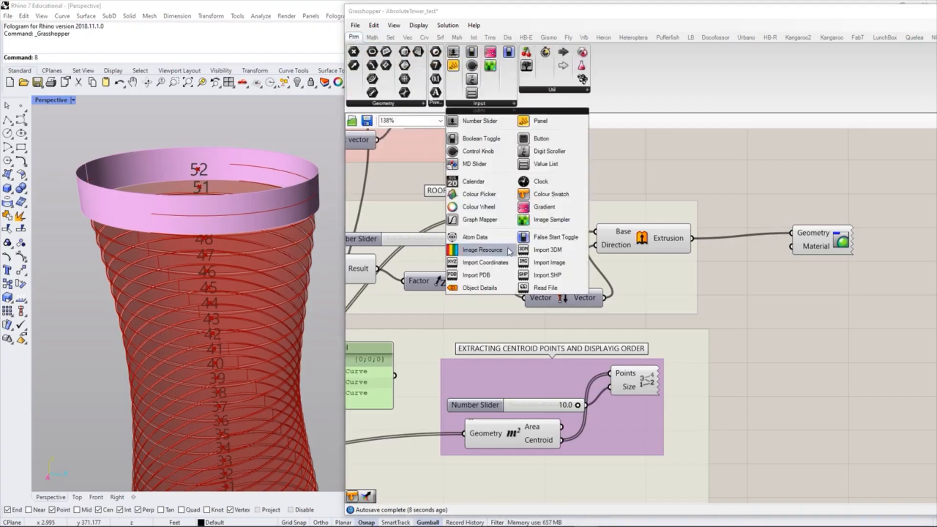
{"action": "left_click", "coordinate": [508, 37]}
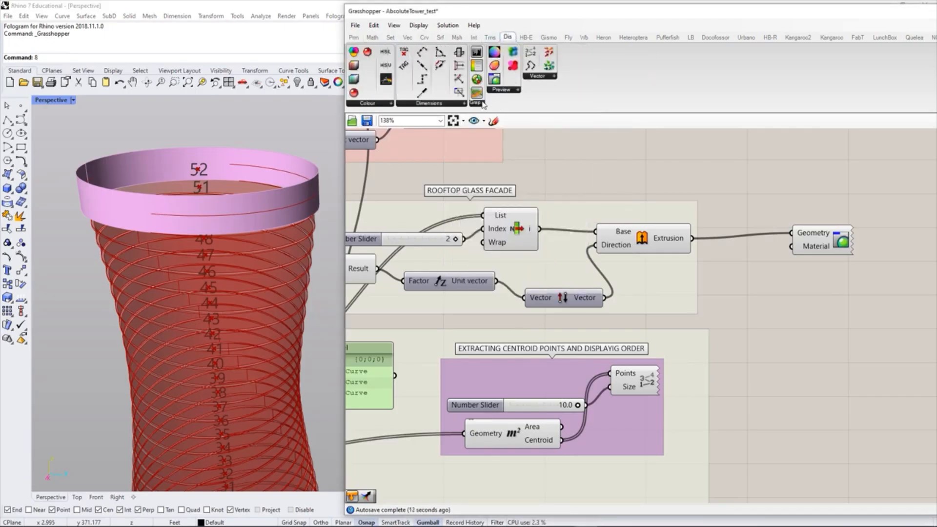
{"action": "left_click", "coordinate": [502, 90]}
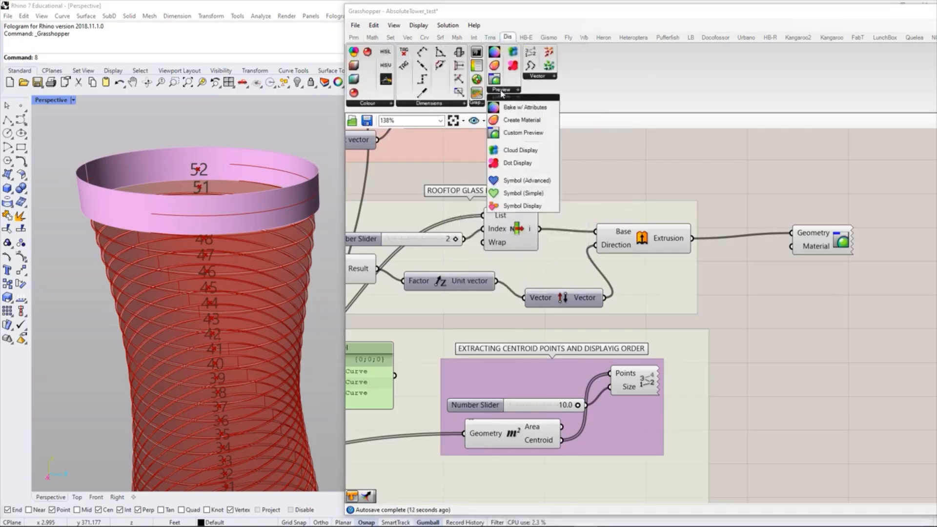
{"action": "left_click", "coordinate": [517, 124]}
{"action": "left_click", "coordinate": [736, 276]}
Step: Make room around the preview components and feed the Create Material output into the Custom Preview's Material input
{"action": "left_click_drag", "start_coordinate": [822, 241], "coordinate": [849, 238]}
{"action": "left_click", "coordinate": [845, 275]}
{"action": "left_click_drag", "start_coordinate": [664, 233], "coordinate": [667, 213]}
{"action": "right_click_drag", "start_coordinate": [784, 205], "coordinate": [675, 211]}
{"action": "left_click_drag", "start_coordinate": [735, 241], "coordinate": [765, 231]}
{"action": "left_click", "coordinate": [766, 263]}
{"action": "left_click_drag", "start_coordinate": [660, 279], "coordinate": [739, 239]}
{"action": "left_click", "coordinate": [747, 290]}
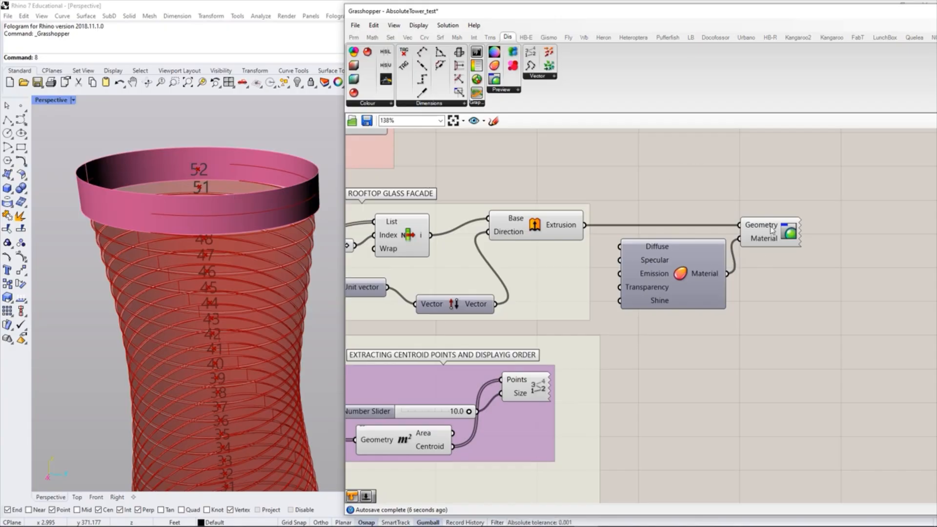
Step: Rearrange the Extrusion, Create Material and Custom Preview components so the geometry wire runs straight
{"action": "left_click_drag", "start_coordinate": [780, 236], "coordinate": [827, 217]}
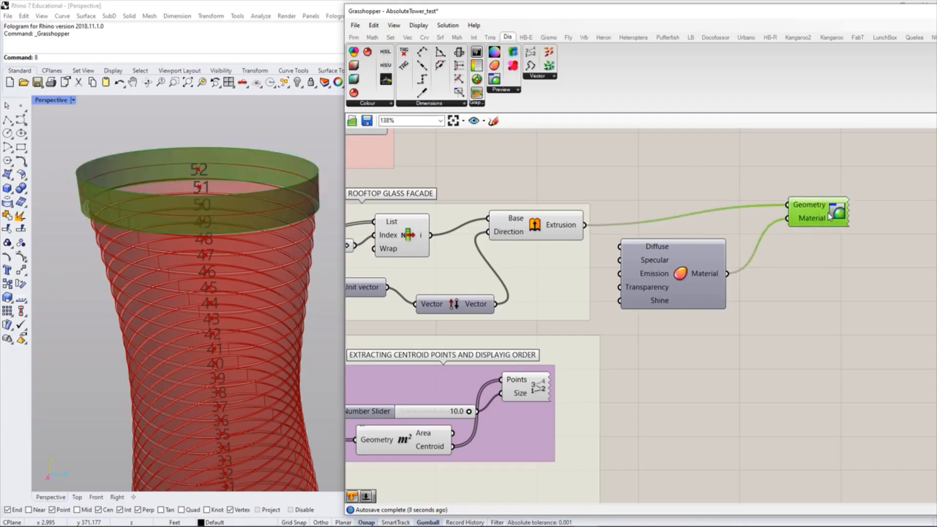
{"action": "left_click_drag", "start_coordinate": [699, 279], "coordinate": [756, 282]}
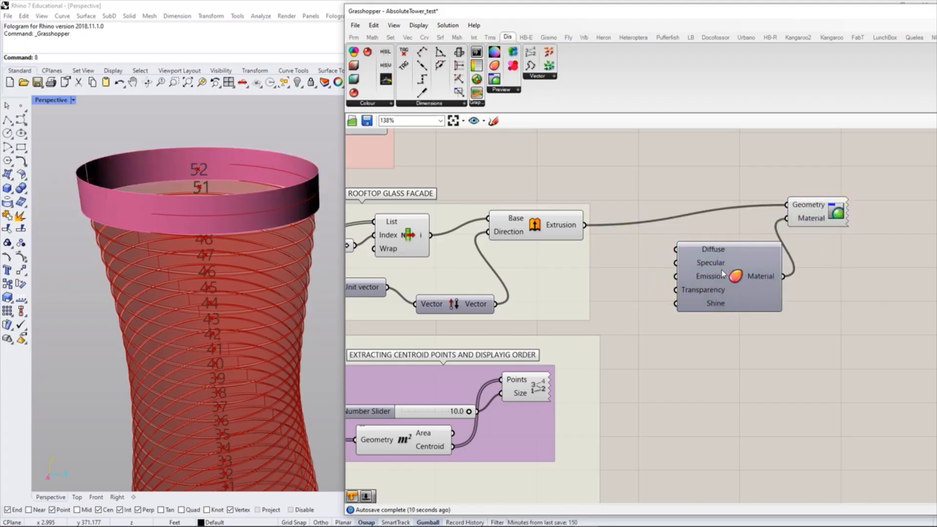
{"action": "left_click_drag", "start_coordinate": [559, 234], "coordinate": [577, 220]}
{"action": "mouse_move", "coordinate": [715, 264]}
{"action": "left_mouse_down"}
{"action": "mouse_move", "coordinate": [721, 276]}
{"action": "mouse_move", "coordinate": [714, 270]}
{"action": "left_mouse_up"}
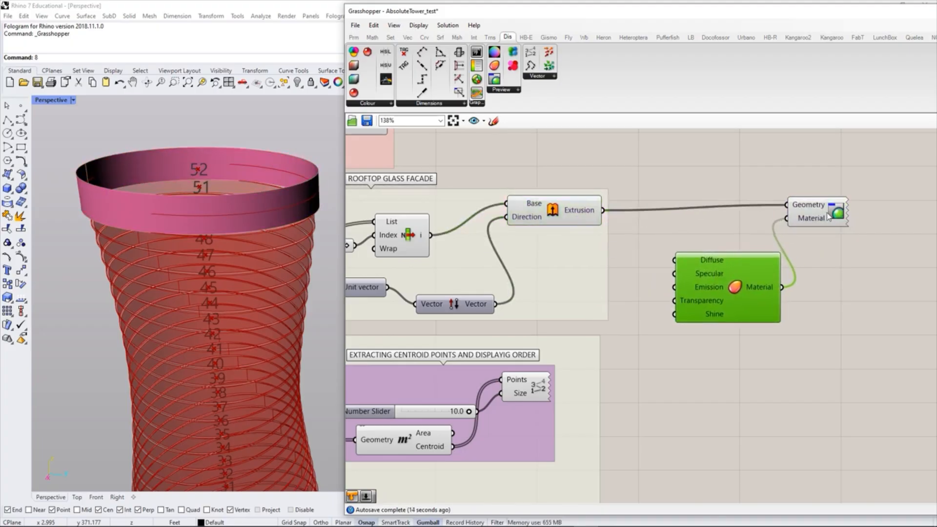
{"action": "left_click_drag", "start_coordinate": [826, 214], "coordinate": [823, 218]}
{"action": "left_click", "coordinate": [836, 277]}
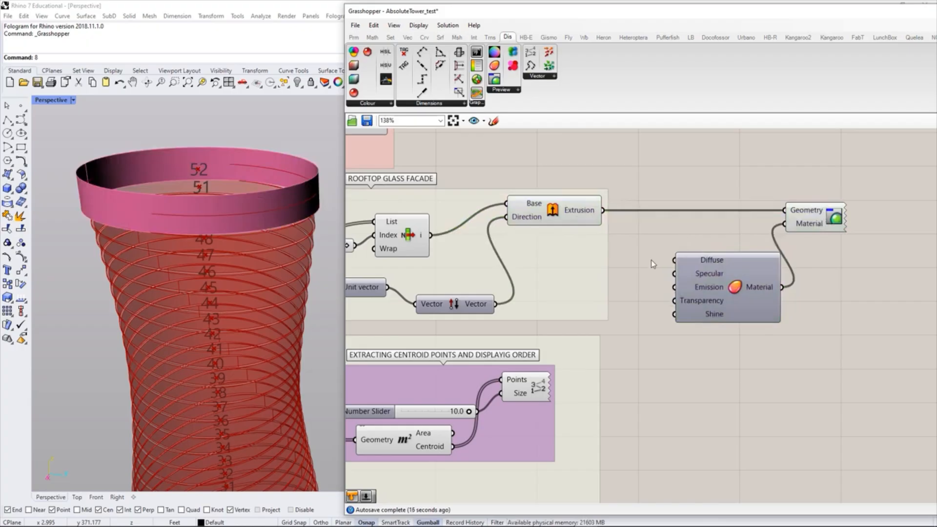
Step: Shift Create Material and Custom Preview together to the right, leaving space for material inputs
{"action": "scroll", "coordinate": [639, 270], "scroll_direction": "up", "scroll_amount": 1}
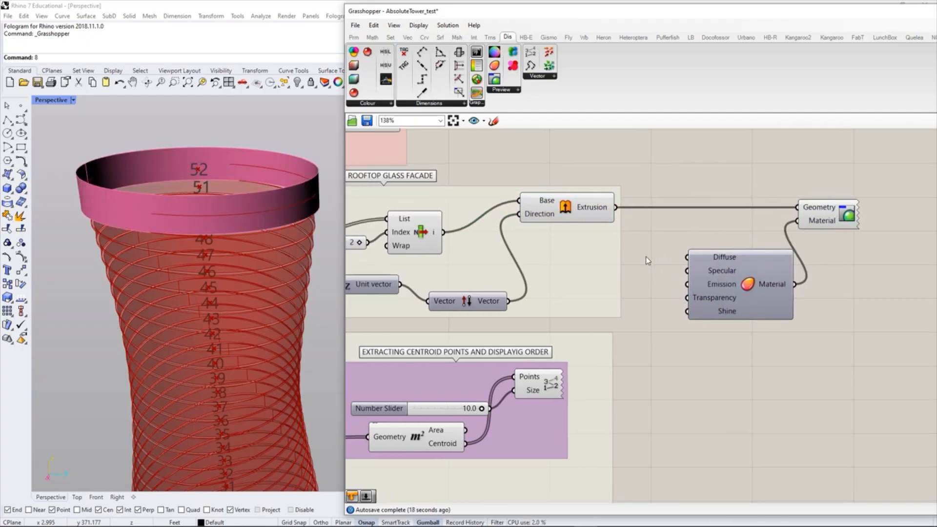
{"action": "scroll", "coordinate": [749, 267], "scroll_direction": "up", "scroll_amount": 2}
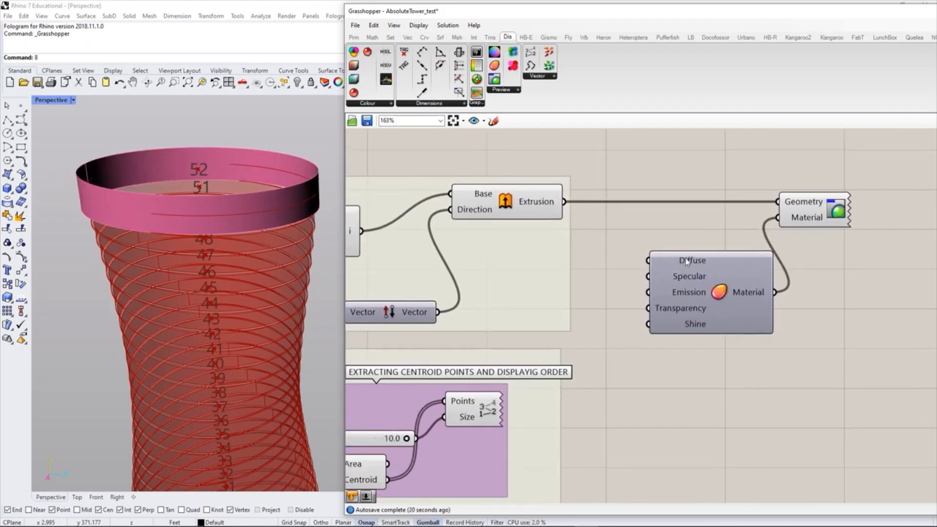
{"action": "left_click_drag", "start_coordinate": [832, 326], "coordinate": [746, 192]}
{"action": "left_click_drag", "start_coordinate": [730, 279], "coordinate": [783, 271]}
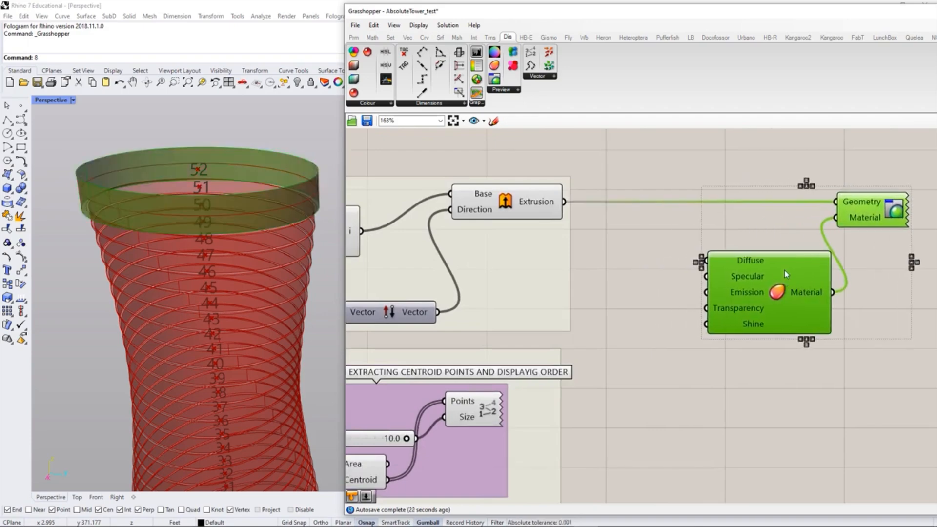
{"action": "left_click", "coordinate": [779, 175]}
Step: Add a Colour Swatch and connect it to the Diffuse input of Create Material, placing it beside that input
{"action": "mouse_move", "coordinate": [747, 262]}
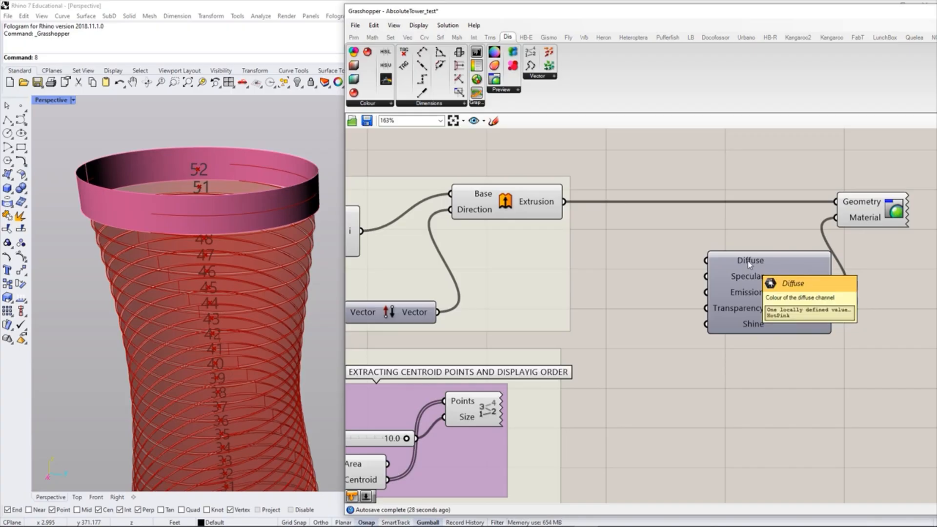
{"action": "left_click", "coordinate": [354, 37]}
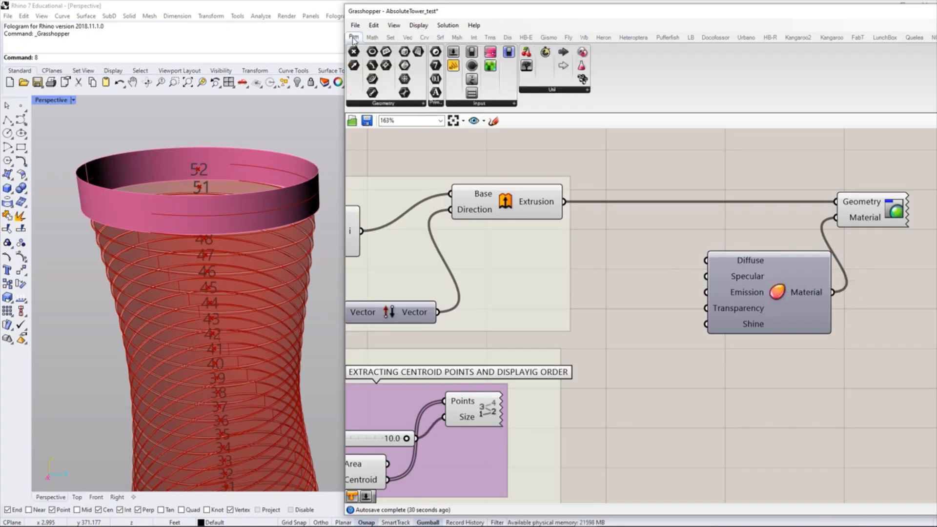
{"action": "mouse_move", "coordinate": [353, 39]}
{"action": "left_click", "coordinate": [490, 104]}
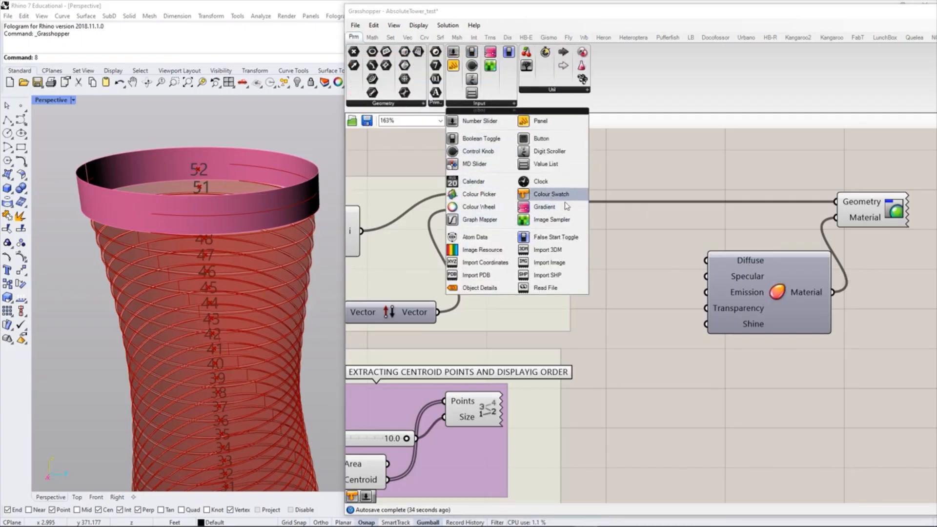
{"action": "left_click", "coordinate": [541, 194]}
{"action": "left_click", "coordinate": [628, 267]}
{"action": "left_click_drag", "start_coordinate": [627, 264], "coordinate": [706, 260]}
{"action": "left_click_drag", "start_coordinate": [566, 267], "coordinate": [621, 269]}
{"action": "left_click", "coordinate": [636, 289]}
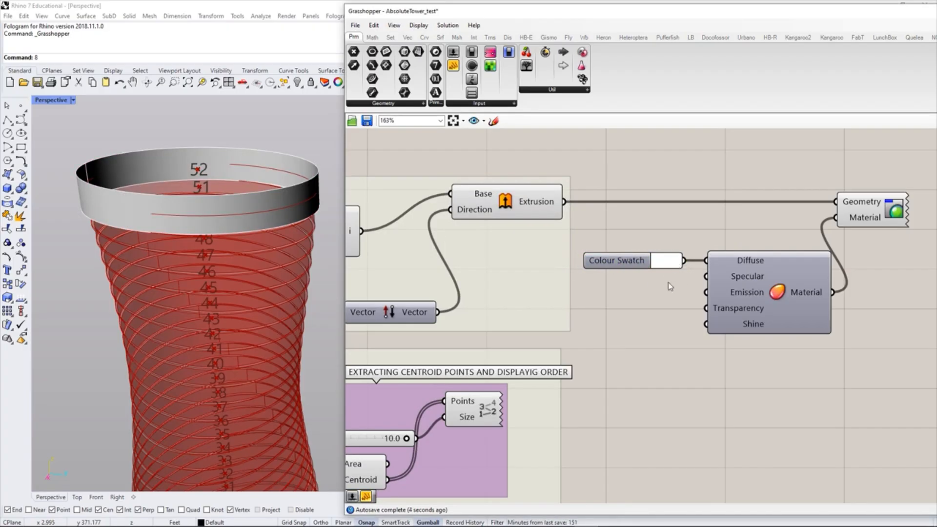
Step: Set the Diffuse colour swatch to light blue, R 88, G 165, B 255, and straighten its position
{"action": "mouse_move", "coordinate": [671, 291]}
{"action": "right_mouse_down"}
{"action": "mouse_move", "coordinate": [661, 293]}
{"action": "mouse_move", "coordinate": [661, 282]}
{"action": "right_mouse_up"}
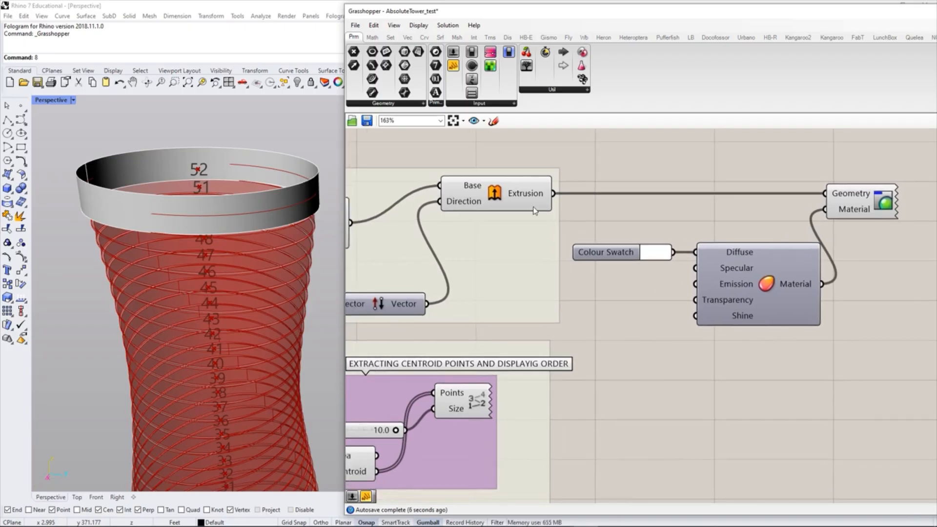
{"action": "left_click", "coordinate": [648, 247]}
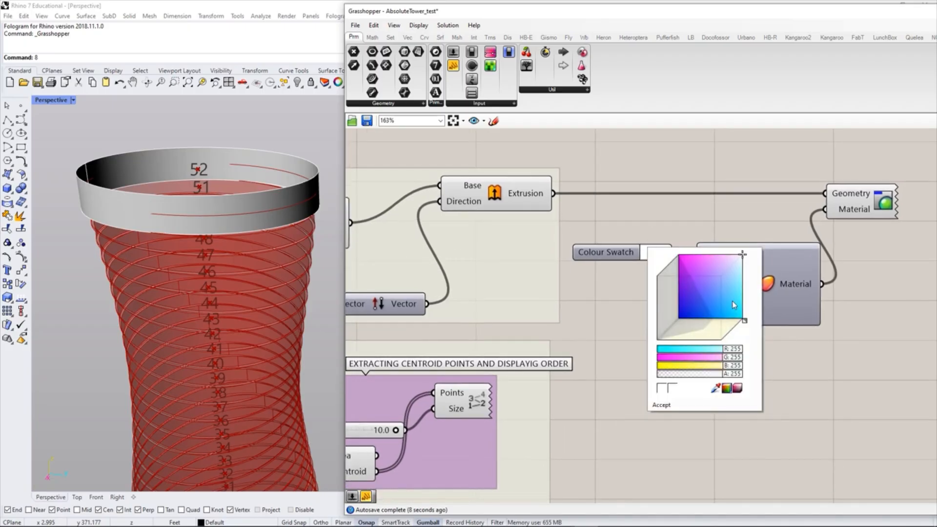
{"action": "left_click", "coordinate": [731, 260]}
{"action": "left_click_drag", "start_coordinate": [731, 272], "coordinate": [718, 295]}
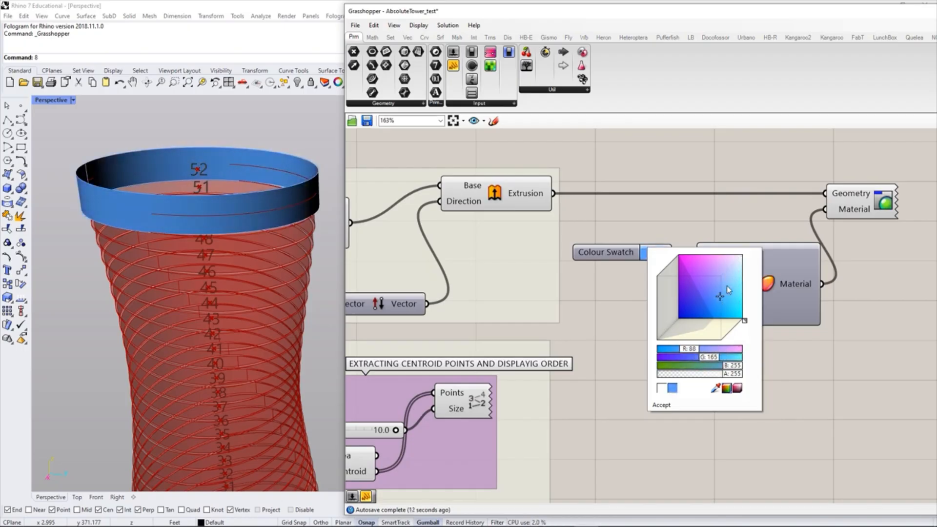
{"action": "left_click", "coordinate": [620, 314]}
{"action": "left_click_drag", "start_coordinate": [629, 252], "coordinate": [631, 253]}
{"action": "left_click", "coordinate": [640, 295]}
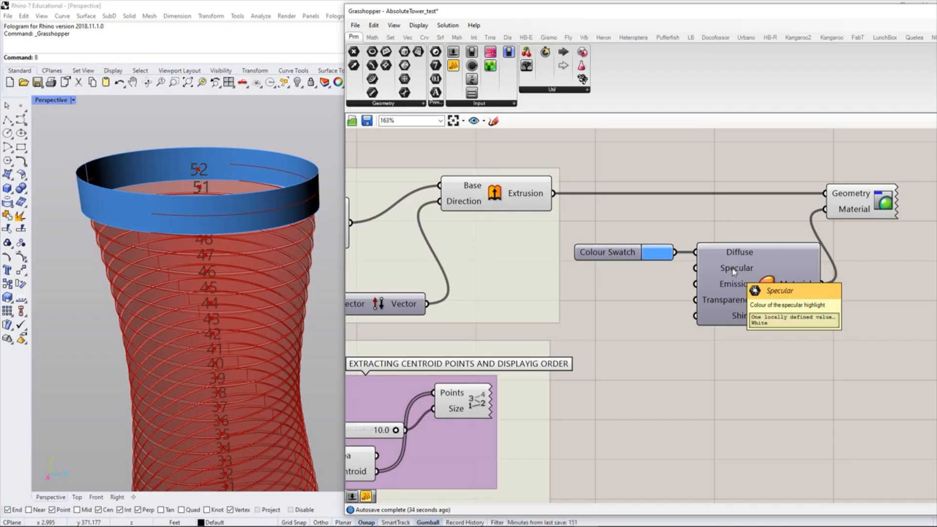
Step: Duplicate the blue Colour Swatch below the original and connect the copy to the Specular input of Create Material
{"action": "left_click", "coordinate": [621, 252]}
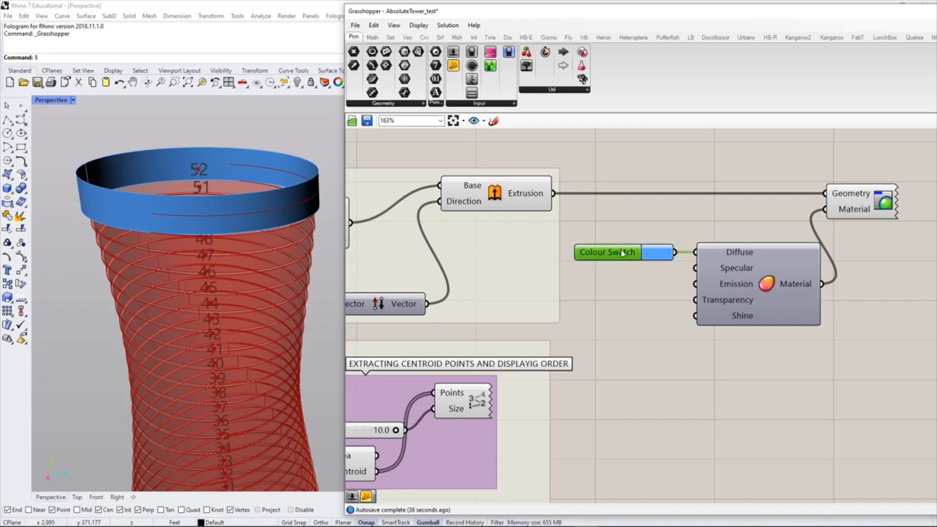
{"action": "key", "text": "ctrl+c"}
{"action": "key", "text": "ctrl+v"}
{"action": "left_click_drag", "start_coordinate": [628, 259], "coordinate": [618, 274]}
{"action": "left_click", "coordinate": [631, 293]}
{"action": "left_click_drag", "start_coordinate": [676, 276], "coordinate": [695, 268]}
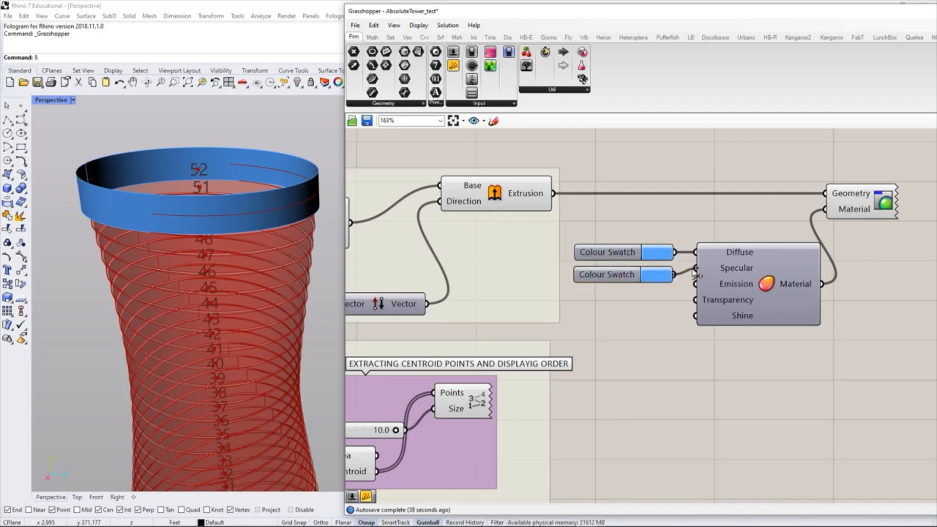
Step: Change the Specular colour swatch to white and align both swatches with their inputs
{"action": "left_click", "coordinate": [656, 276]}
{"action": "left_click_drag", "start_coordinate": [725, 327], "coordinate": [750, 282]}
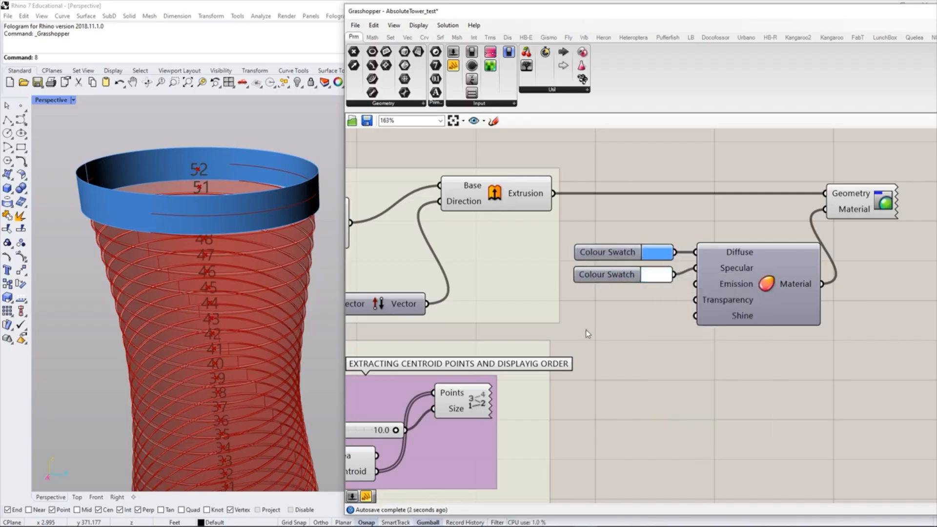
{"action": "left_click", "coordinate": [622, 251]}
{"action": "left_click_drag", "start_coordinate": [618, 274], "coordinate": [617, 269]}
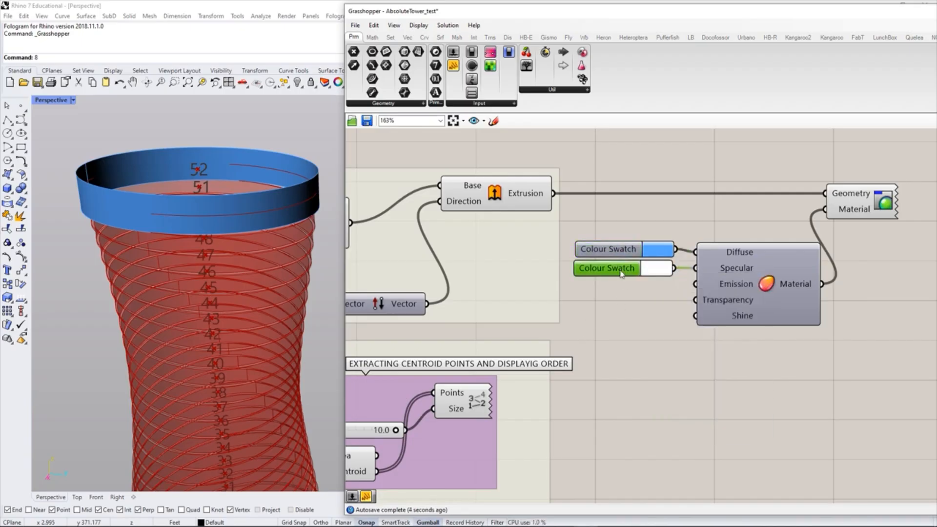
{"action": "left_click", "coordinate": [625, 301]}
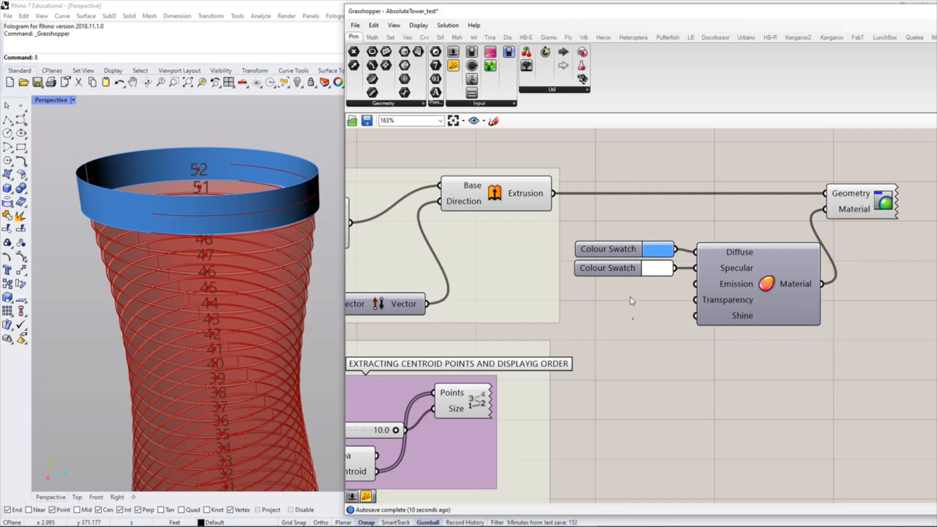
Step: Duplicate the white Colour Swatch and align the copy below the Specular swatch
{"action": "left_click", "coordinate": [621, 274]}
{"action": "left_click_drag", "start_coordinate": [621, 278], "coordinate": [622, 297], "text": "alt"}
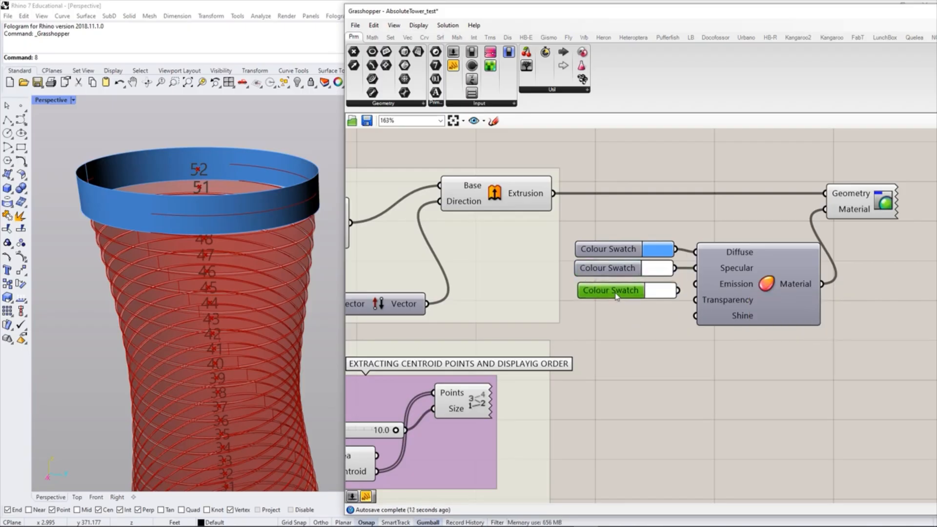
{"action": "left_click", "coordinate": [615, 321]}
Step: Set the third Colour Swatch to opaque black, R 0, G 0, B 0, A 255, and connect it to the Emission input of Create Material
{"action": "left_click", "coordinate": [658, 292]}
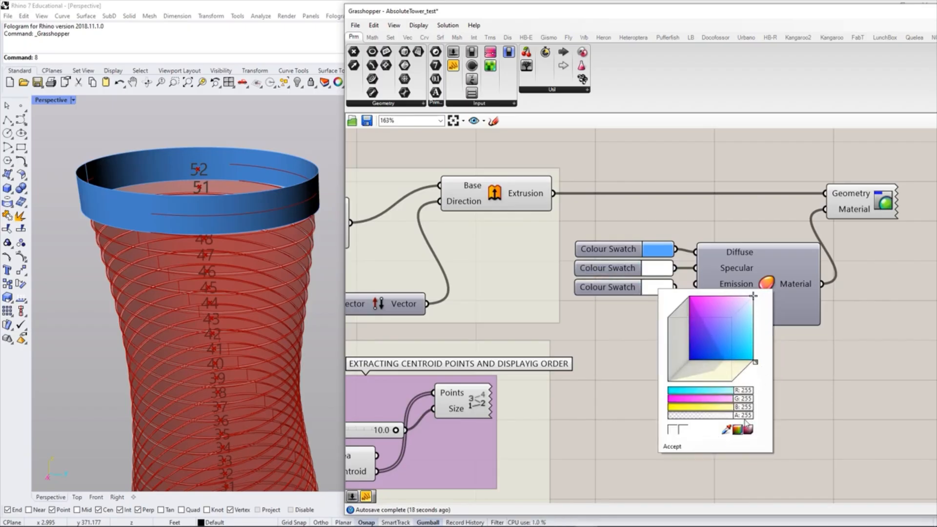
{"action": "left_click_drag", "start_coordinate": [744, 416], "coordinate": [683, 417]}
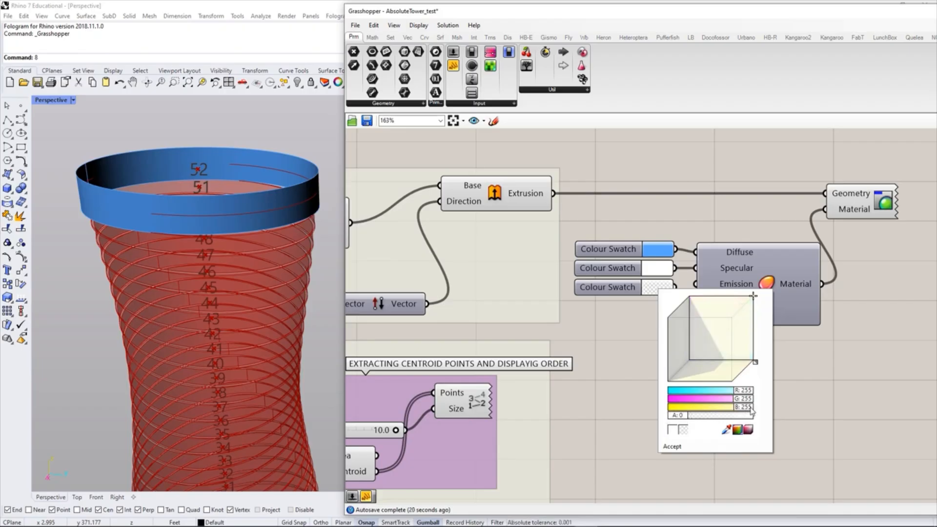
{"action": "left_click", "coordinate": [701, 406]}
{"action": "left_click_drag", "start_coordinate": [740, 397], "coordinate": [642, 390]}
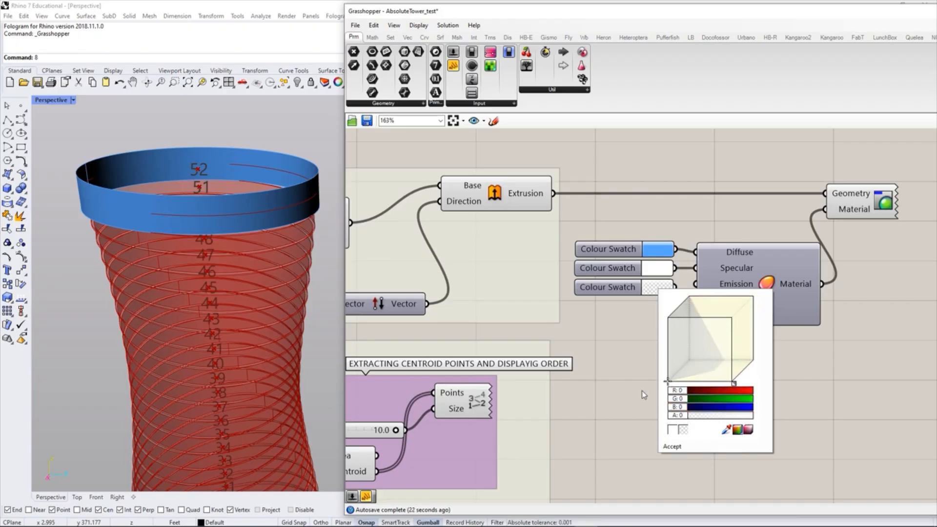
{"action": "left_click_drag", "start_coordinate": [679, 415], "coordinate": [787, 415]}
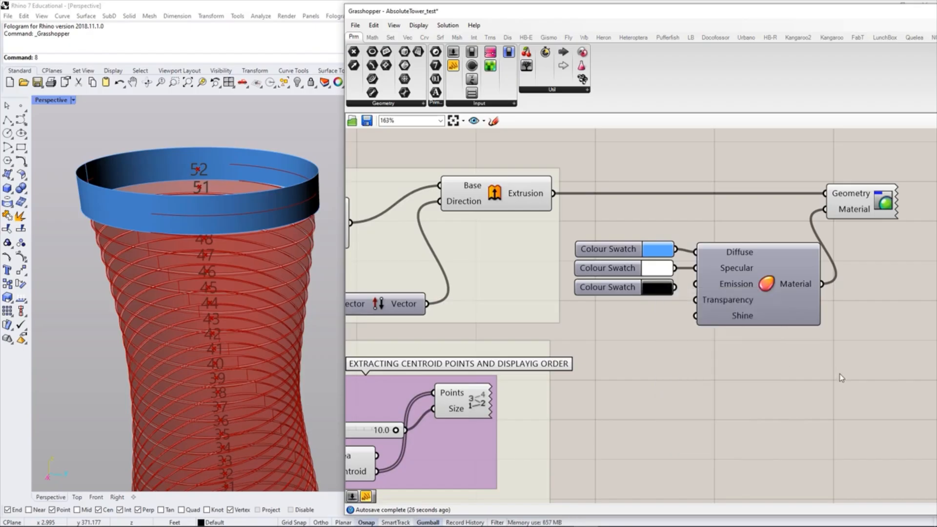
{"action": "left_click_drag", "start_coordinate": [674, 286], "coordinate": [696, 284]}
Step: Change the Emission colour swatch to a dark navy blue and move Create Material with its swatches farther from the Extrusion
{"action": "left_click", "coordinate": [661, 290]}
{"action": "left_click_drag", "start_coordinate": [675, 342], "coordinate": [683, 366]}
{"action": "left_click_drag", "start_coordinate": [680, 405], "coordinate": [702, 408]}
{"action": "left_click_drag", "start_coordinate": [689, 362], "coordinate": [692, 327]}
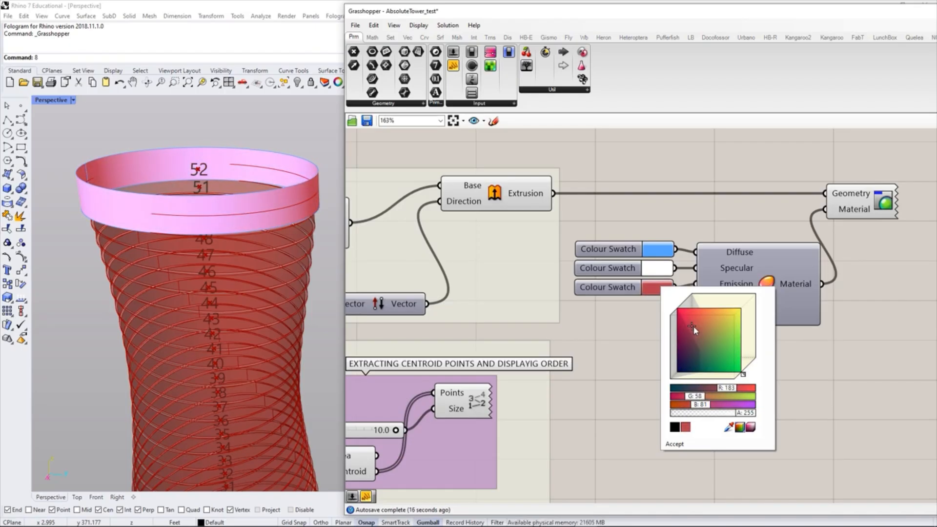
{"action": "mouse_move", "coordinate": [682, 333]}
{"action": "left_mouse_down"}
{"action": "mouse_move", "coordinate": [697, 369]}
{"action": "mouse_move", "coordinate": [688, 372]}
{"action": "mouse_move", "coordinate": [629, 237]}
{"action": "left_mouse_up"}
{"action": "left_click_drag", "start_coordinate": [759, 290], "coordinate": [791, 288]}
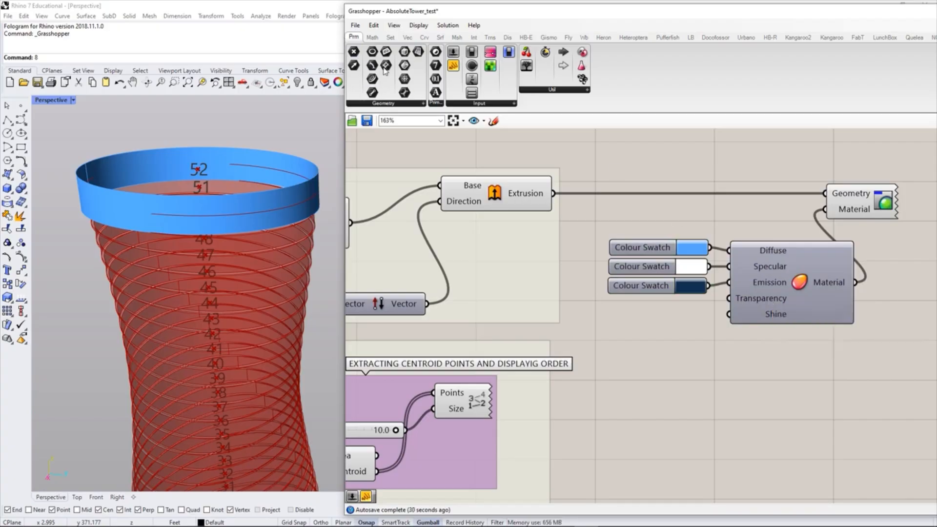
Step: Add a Number Slider below the swatches, connect it to the Transparency input of Create Material, and set it to 0.607
{"action": "left_click", "coordinate": [469, 104]}
{"action": "left_click_drag", "start_coordinate": [478, 124], "coordinate": [631, 317]}
{"action": "left_click_drag", "start_coordinate": [708, 313], "coordinate": [728, 299]}
{"action": "mouse_move", "coordinate": [639, 314]}
{"action": "left_mouse_down"}
{"action": "mouse_move", "coordinate": [593, 318]}
{"action": "mouse_move", "coordinate": [704, 317]}
{"action": "mouse_move", "coordinate": [640, 309]}
{"action": "left_mouse_up"}
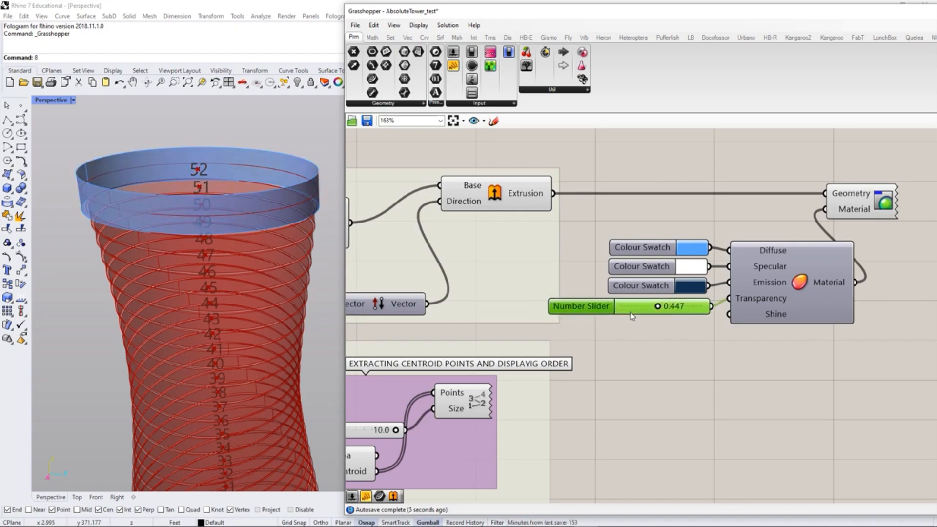
{"action": "left_click", "coordinate": [661, 326]}
{"action": "mouse_move", "coordinate": [660, 310]}
{"action": "left_mouse_down"}
{"action": "mouse_move", "coordinate": [690, 310]}
{"action": "mouse_move", "coordinate": [673, 310]}
{"action": "left_mouse_up"}
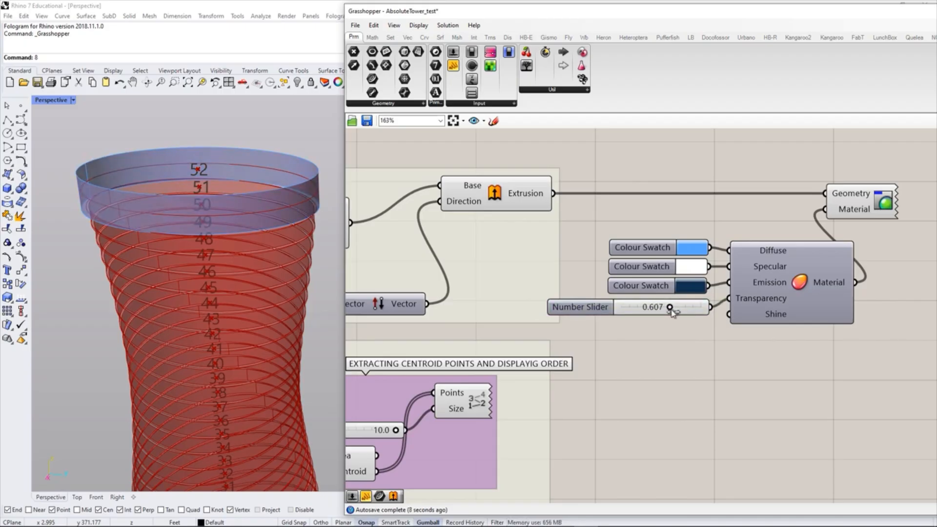
Step: Turn off the preview of the rooftop facade's Extrusion and of the List Item feeding it
{"action": "left_click", "coordinate": [494, 197]}
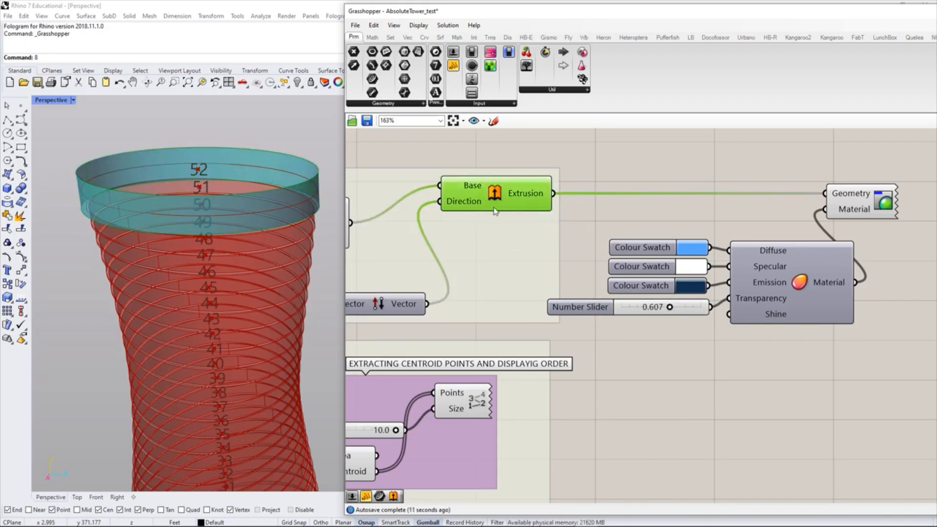
{"action": "left_click", "coordinate": [642, 167]}
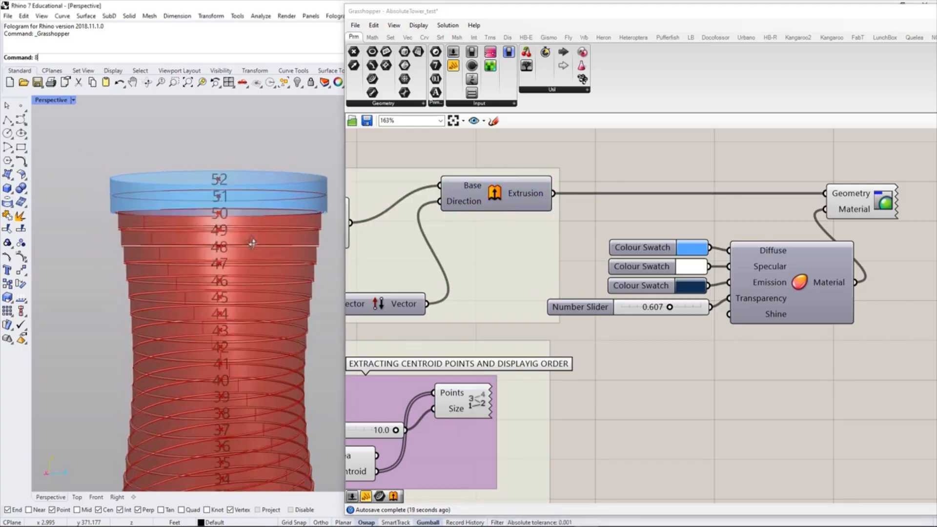
{"action": "right_click_drag", "start_coordinate": [503, 261], "coordinate": [836, 291]}
{"action": "left_click", "coordinate": [649, 244]}
{"action": "right_click_drag", "start_coordinate": [543, 344], "coordinate": [640, 347]}
{"action": "key", "text": "ctrl+q"}
{"action": "left_click", "coordinate": [829, 179]}
Step: Turn off the preview of the List Item in the EXTRACTING THREE TOP FLOORS group
{"action": "right_click_drag", "start_coordinate": [596, 298], "coordinate": [676, 291]}
{"action": "scroll", "coordinate": [683, 285], "scroll_direction": "down", "scroll_amount": 2}
{"action": "right_click_drag", "start_coordinate": [615, 298], "coordinate": [680, 292]}
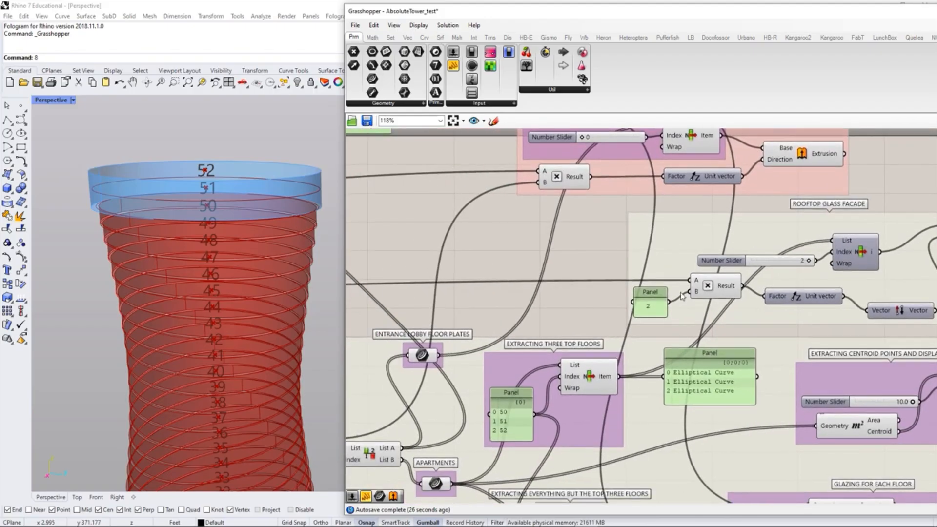
{"action": "right_click_drag", "start_coordinate": [586, 380], "coordinate": [692, 341]}
{"action": "scroll", "coordinate": [692, 341], "scroll_direction": "up", "scroll_amount": 2}
{"action": "left_click", "coordinate": [700, 335]}
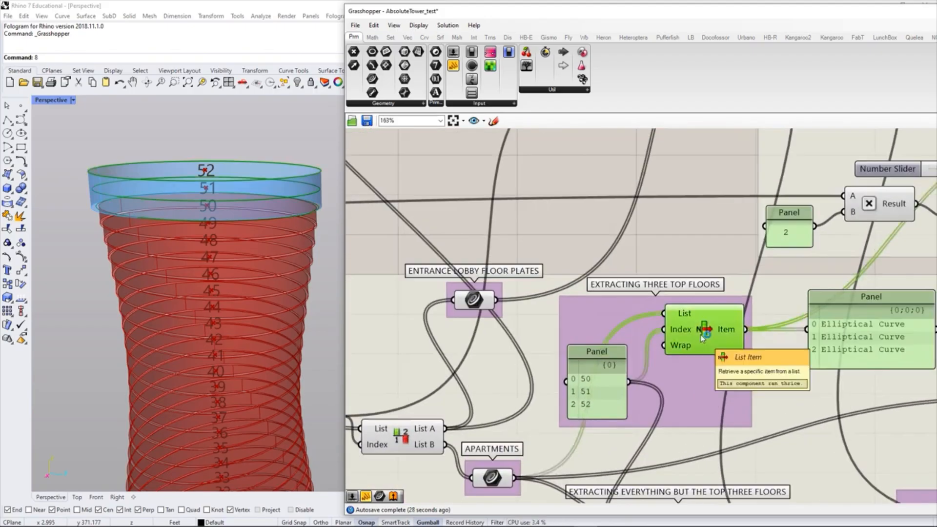
{"action": "key", "text": "ctrl+q"}
{"action": "left_click", "coordinate": [694, 239]}
Step: Turn off the preview of the curve parameter in the APARTMENTS group
{"action": "right_click_drag", "start_coordinate": [637, 398], "coordinate": [803, 317]}
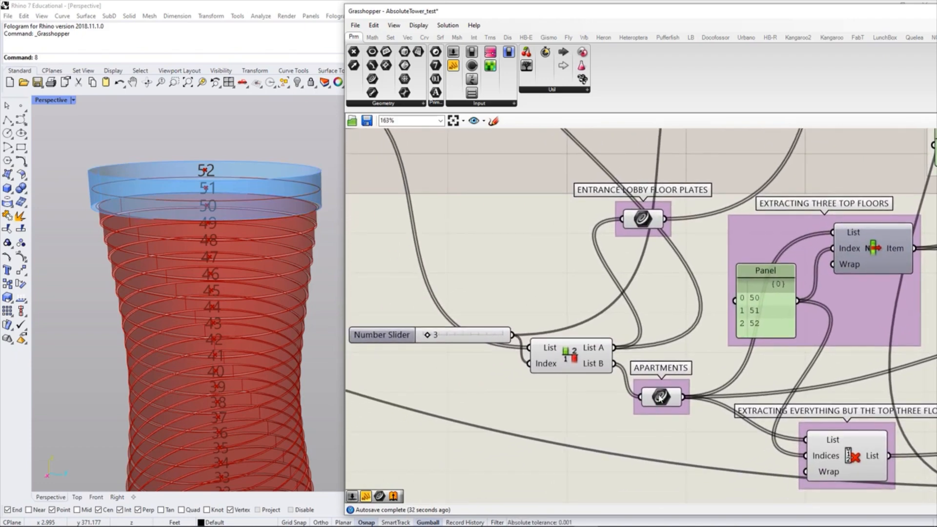
{"action": "left_click", "coordinate": [662, 400]}
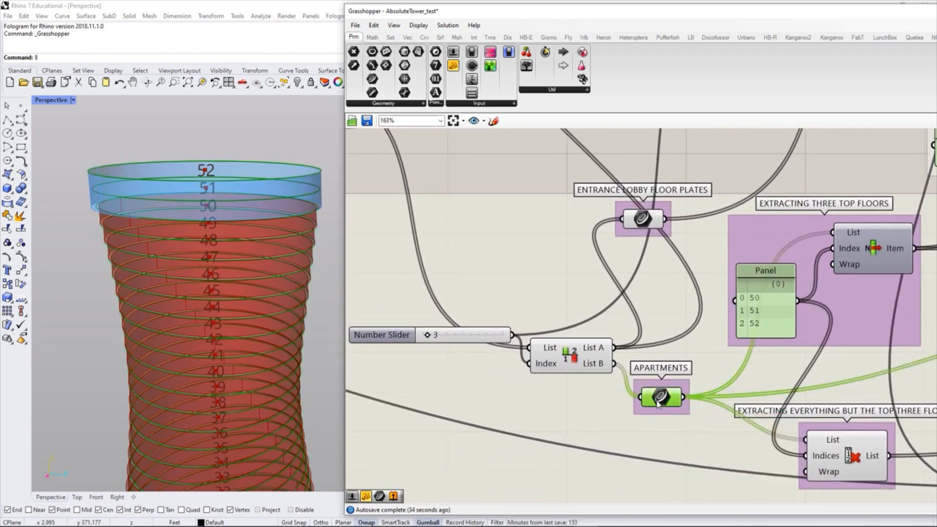
{"action": "key", "text": "ctrl+q"}
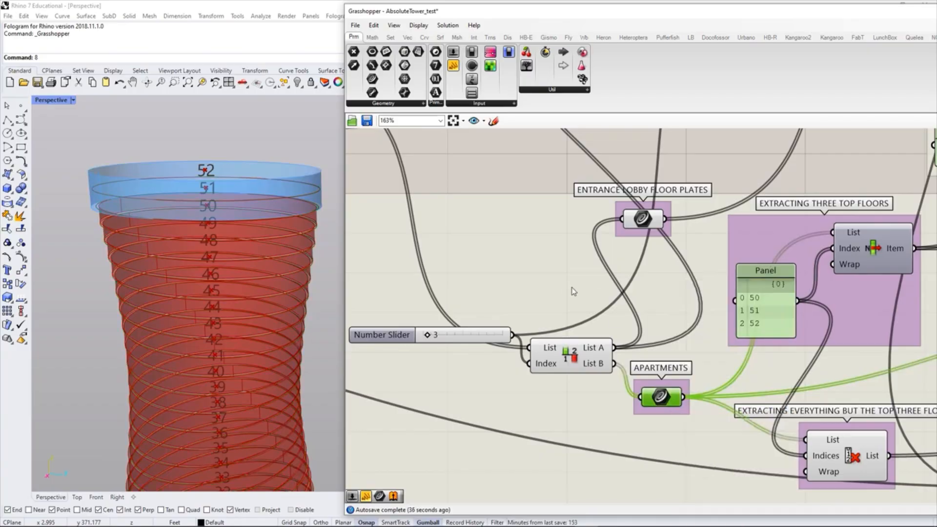
{"action": "left_click", "coordinate": [539, 174]}
Step: Turn off the previews of the Split List and of the Rotate component in the ROTATE FLOOR PLATES group
{"action": "left_click", "coordinate": [579, 367]}
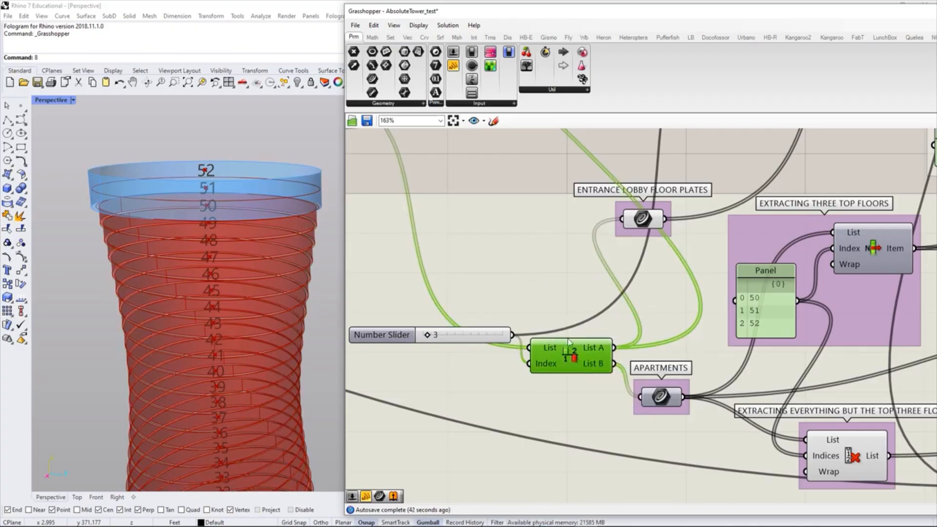
{"action": "right_click_drag", "start_coordinate": [550, 374], "coordinate": [671, 373]}
{"action": "scroll", "coordinate": [666, 378], "scroll_direction": "down", "scroll_amount": 3}
{"action": "right_click_drag", "start_coordinate": [645, 293], "coordinate": [756, 338]}
{"action": "scroll", "coordinate": [592, 260], "scroll_direction": "up", "scroll_amount": 2}
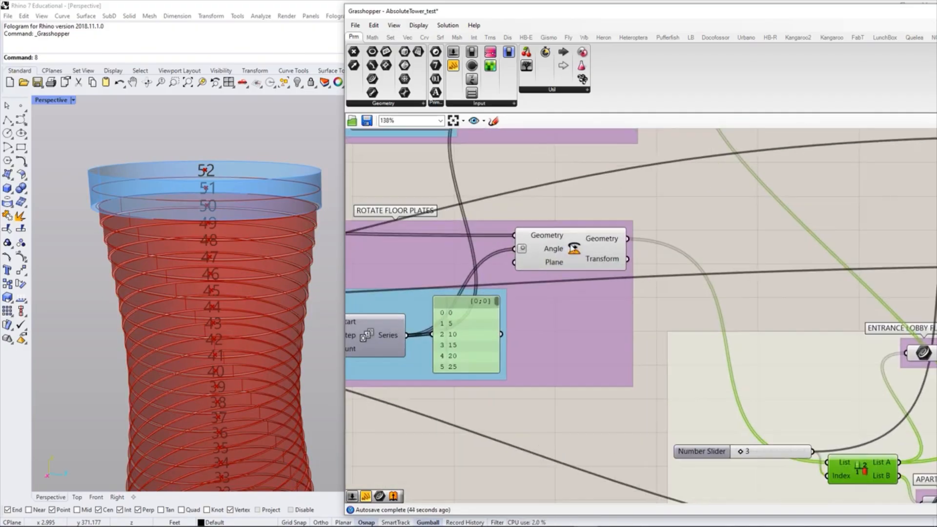
{"action": "left_click", "coordinate": [571, 242]}
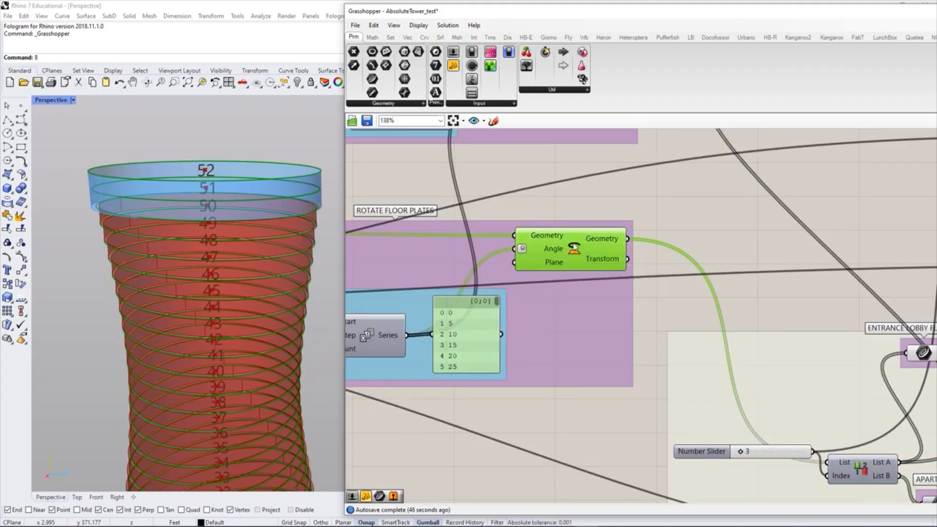
{"action": "left_click", "coordinate": [634, 211]}
{"action": "left_click", "coordinate": [649, 201]}
Step: Group the rooftop's Custom Preview, Create Material, three colour swatches and transparency slider together
{"action": "right_click_drag", "start_coordinate": [832, 378], "coordinate": [524, 320]}
{"action": "scroll", "coordinate": [488, 322], "scroll_direction": "down", "scroll_amount": 2}
{"action": "right_click_drag", "start_coordinate": [803, 351], "coordinate": [671, 344]}
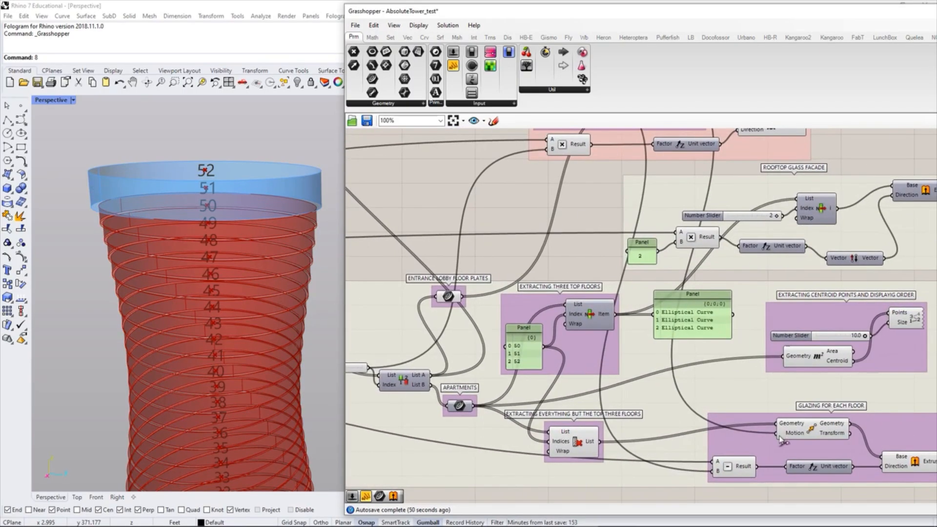
{"action": "right_click_drag", "start_coordinate": [860, 347], "coordinate": [629, 356]}
{"action": "right_click_drag", "start_coordinate": [735, 352], "coordinate": [618, 353]}
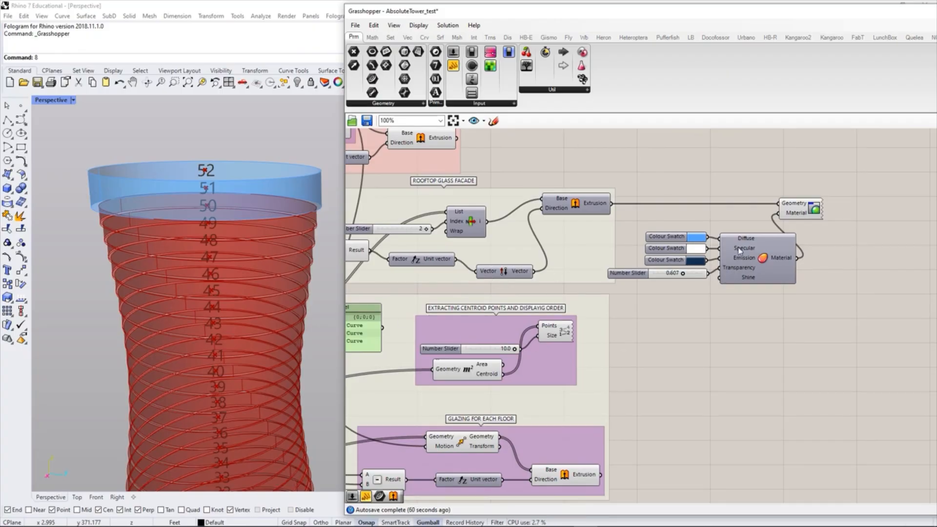
{"action": "scroll", "coordinate": [805, 222], "scroll_direction": "up", "scroll_amount": 3}
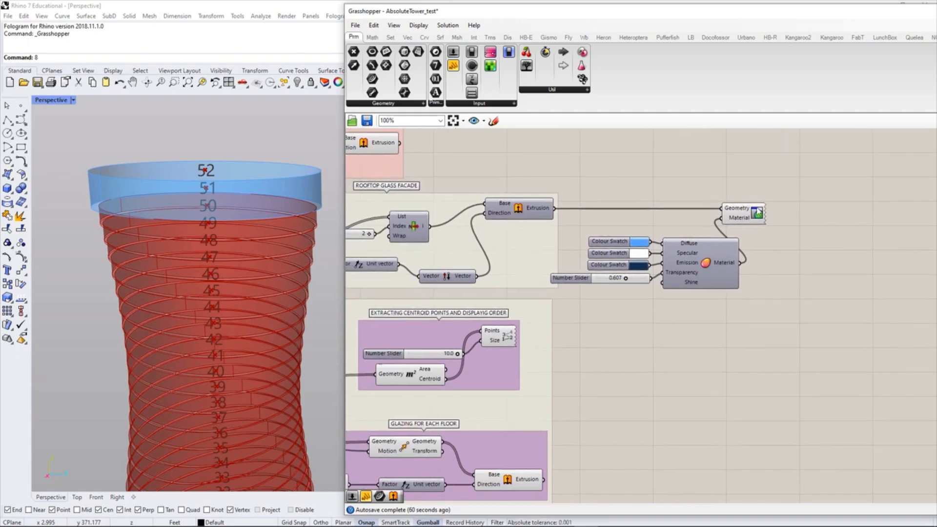
{"action": "left_click_drag", "start_coordinate": [806, 344], "coordinate": [552, 193]}
{"action": "left_click_drag", "start_coordinate": [666, 285], "coordinate": [690, 286]}
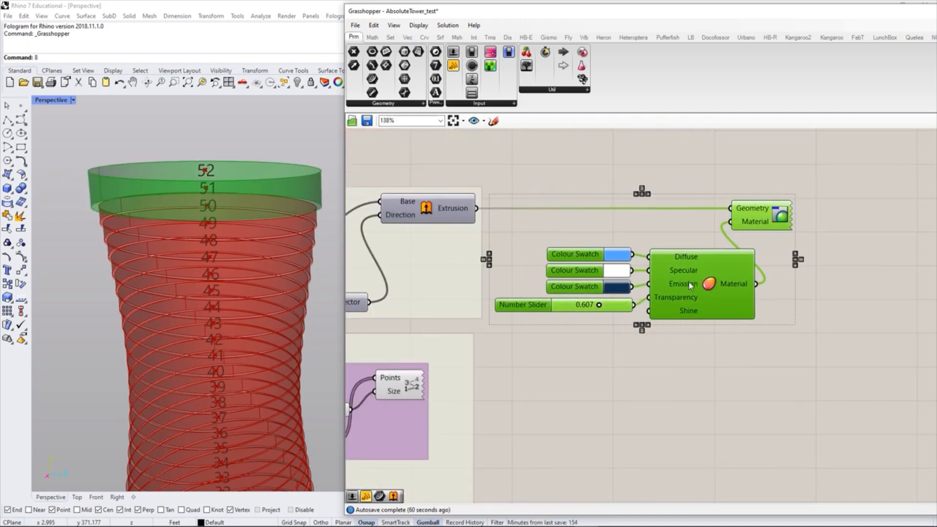
{"action": "key", "text": "ctrl+g"}
{"action": "left_click", "coordinate": [648, 209]}
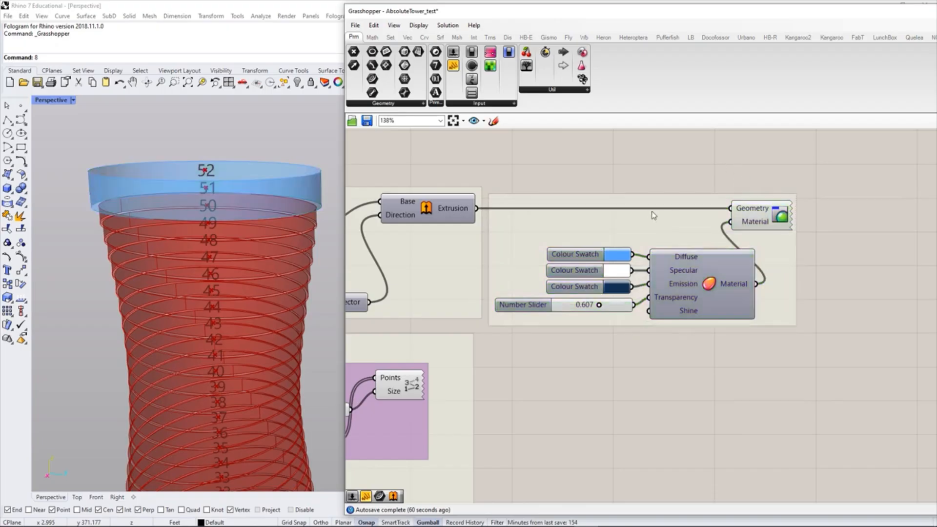
Step: Name the new material group GLASS MATERIAL
{"action": "right_click", "coordinate": [653, 221]}
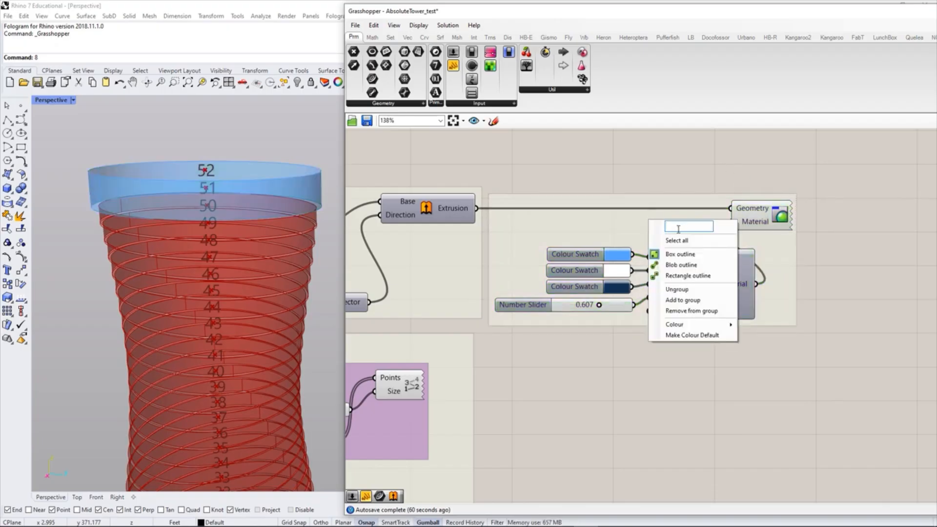
{"action": "type", "text": "GLAS"}
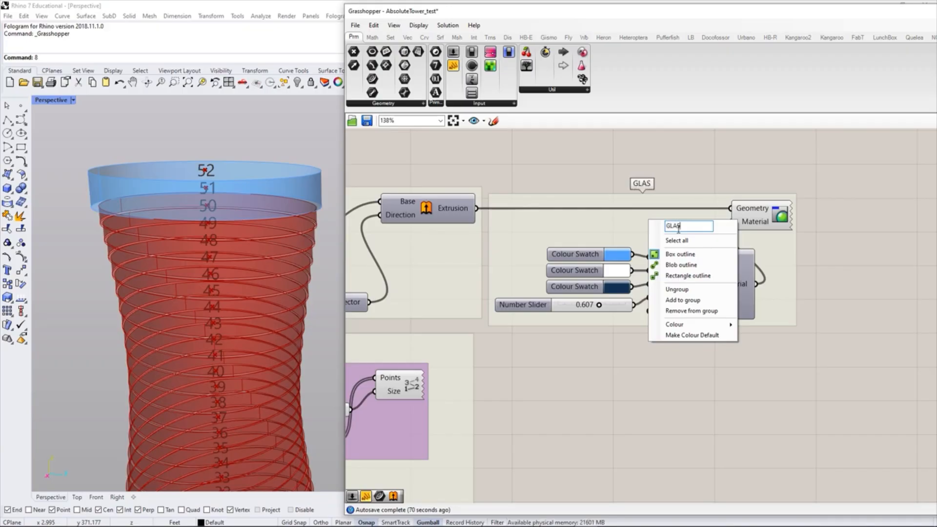
{"action": "type", "text": "S MATERIA"}
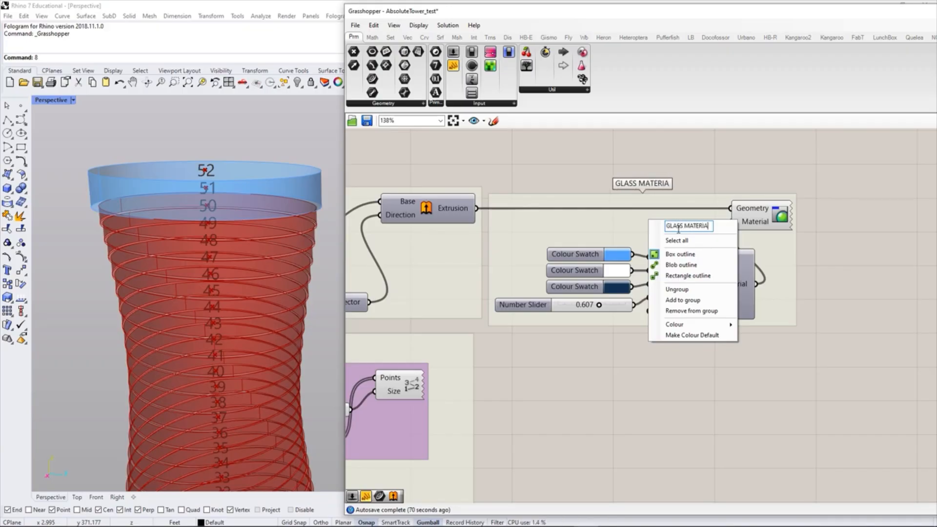
{"action": "type", "text": "L"}
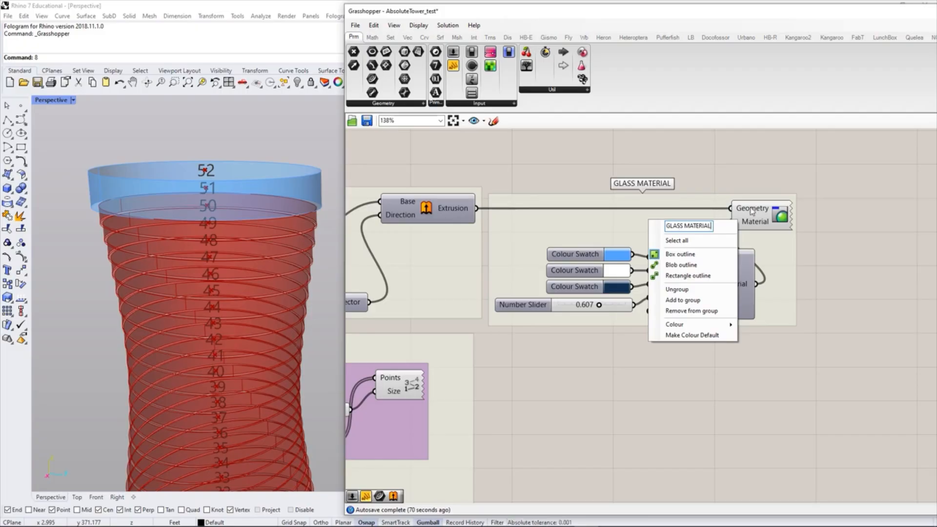
{"action": "left_click", "coordinate": [606, 197]}
Step: View the whole tower and shift the GLASS MATERIAL group slightly away from the ROOFTOP GLASS FACADE group
{"action": "right_click_drag", "start_coordinate": [640, 277], "coordinate": [684, 248]}
{"action": "right_click_drag", "start_coordinate": [253, 260], "coordinate": [265, 245]}
{"action": "scroll", "coordinate": [266, 244], "scroll_direction": "down", "scroll_amount": 10}
{"action": "scroll", "coordinate": [223, 341], "scroll_direction": "up", "scroll_amount": 5}
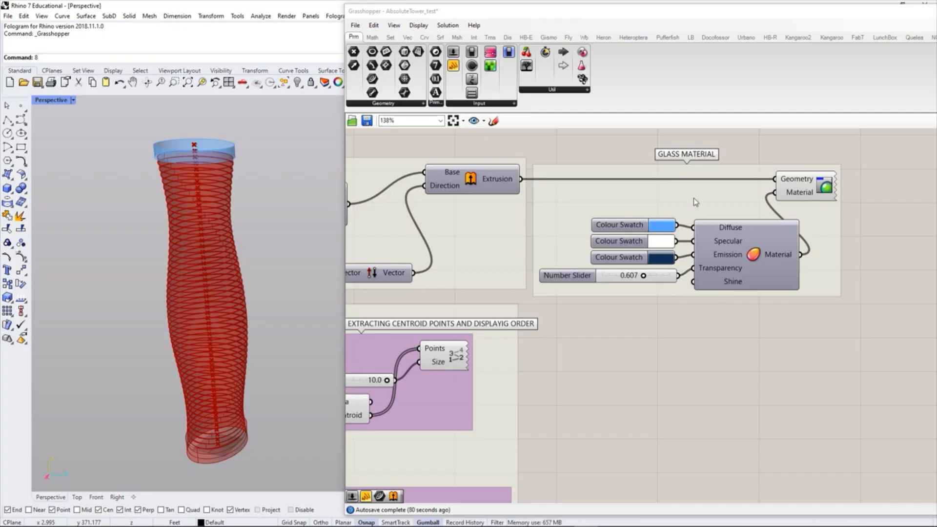
{"action": "left_click_drag", "start_coordinate": [693, 199], "coordinate": [706, 199]}
{"action": "left_click", "coordinate": [710, 318]}
Step: Highlight the Extrusion of the GLAZING FOR EACH FLOOR group to examine its surfaces on the tower
{"action": "right_click_drag", "start_coordinate": [604, 246], "coordinate": [643, 247]}
{"action": "scroll", "coordinate": [727, 246], "scroll_direction": "down", "scroll_amount": 3}
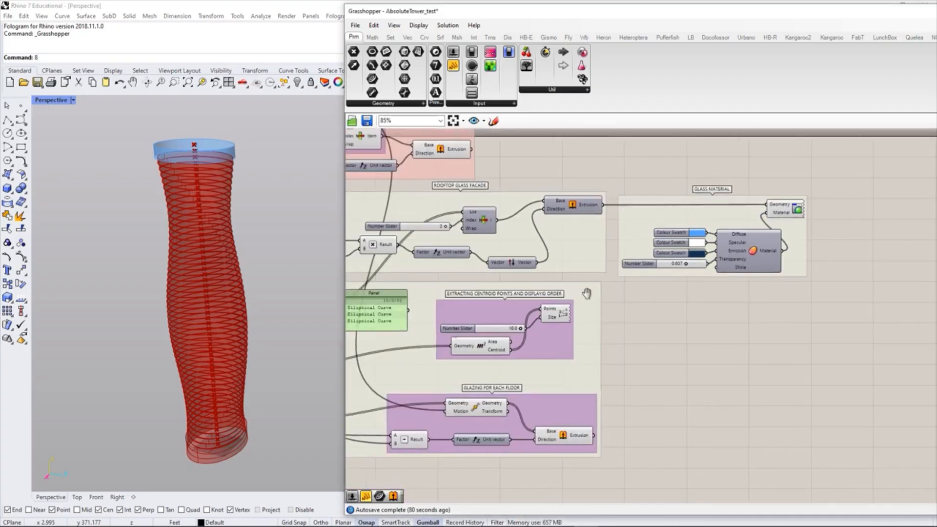
{"action": "left_click", "coordinate": [595, 441]}
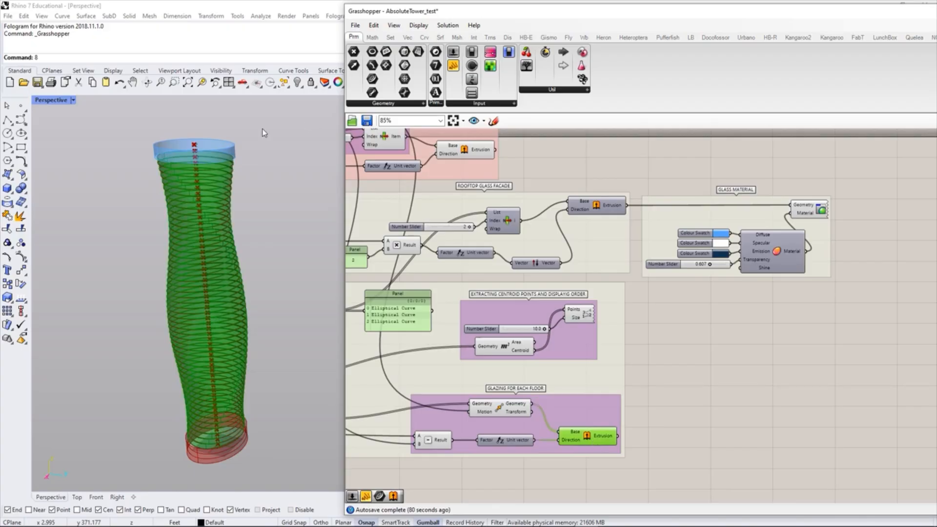
{"action": "left_click", "coordinate": [715, 400]}
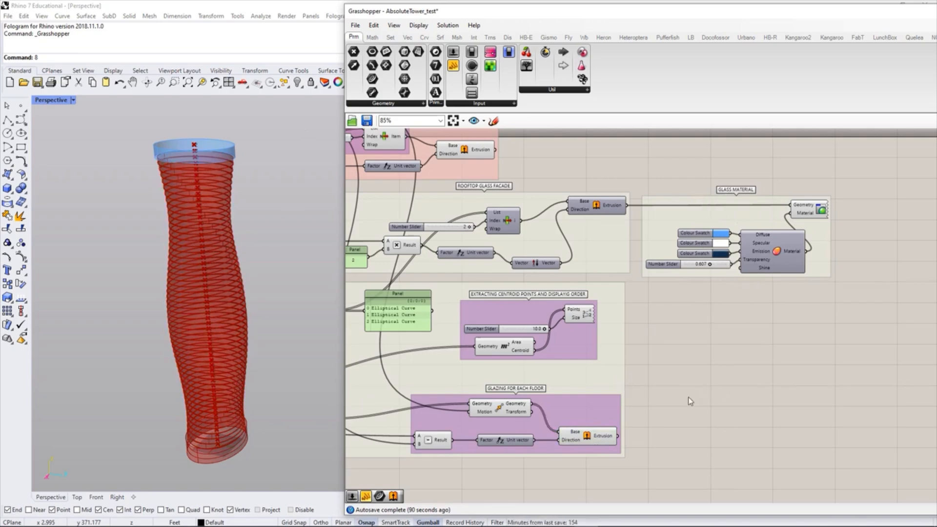
Step: Place a Custom Preview component beside the GLAZING FOR EACH FLOOR group and make a second copy of it
{"action": "scroll", "coordinate": [668, 335], "scroll_direction": "up", "scroll_amount": 2}
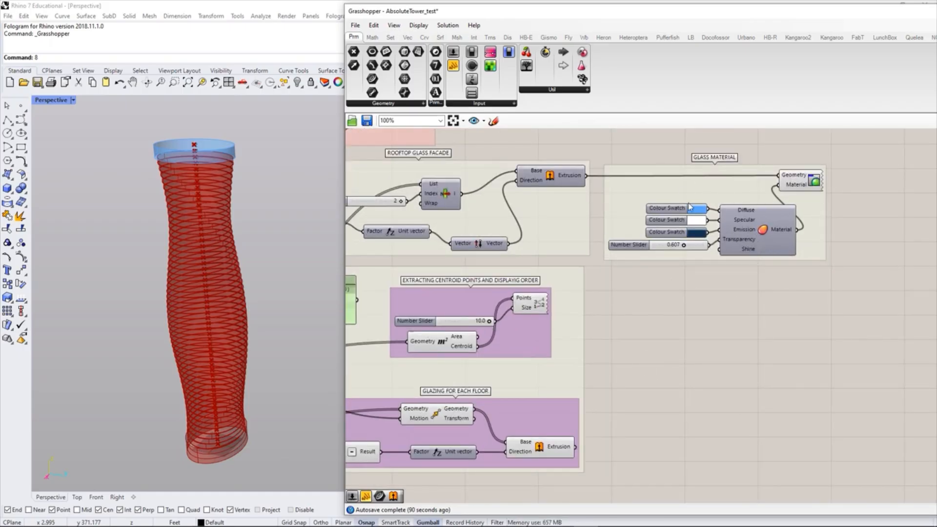
{"action": "left_click", "coordinate": [813, 187]}
{"action": "left_click", "coordinate": [777, 261]}
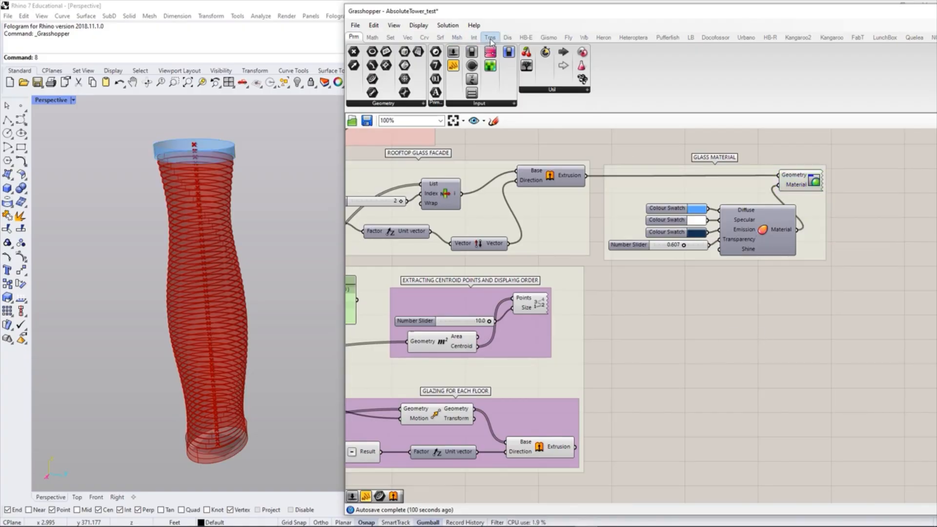
{"action": "left_click", "coordinate": [506, 38]}
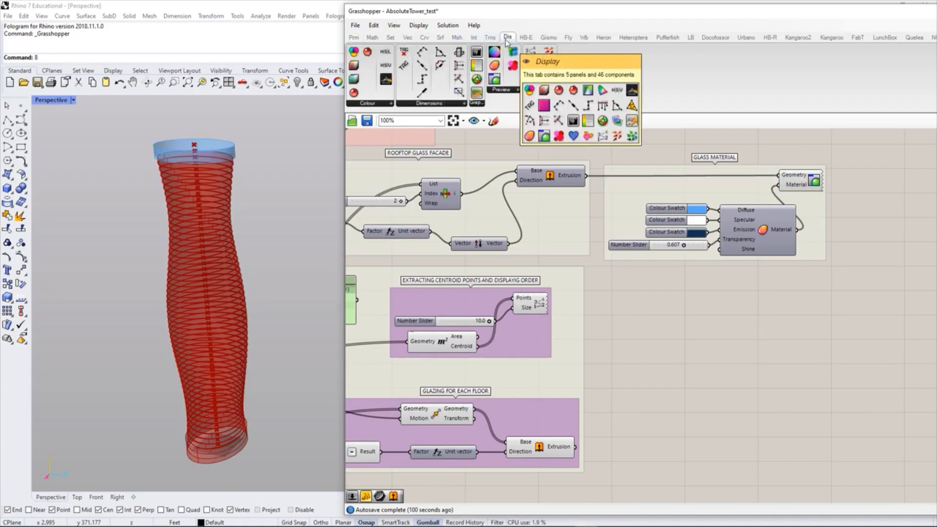
{"action": "left_click", "coordinate": [507, 92]}
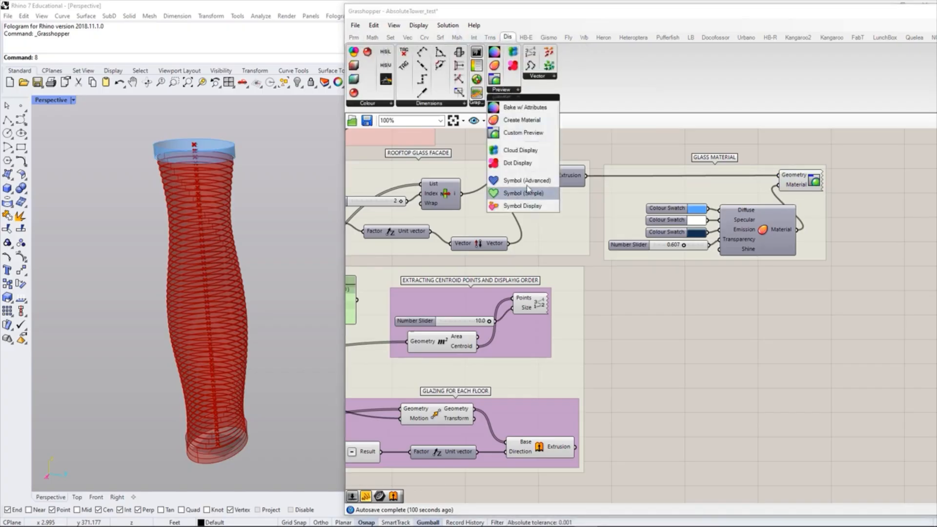
{"action": "left_click_drag", "start_coordinate": [518, 135], "coordinate": [676, 443]}
{"action": "key", "text": "ctrl+c"}
{"action": "key", "text": "ctrl+v"}
{"action": "left_click", "coordinate": [735, 369]}
Step: Feed the floor glazing Extrusion and the GLASS MATERIAL group's Material output into the Custom Preview beside it
{"action": "left_click", "coordinate": [556, 450]}
{"action": "left_click", "coordinate": [623, 422]}
{"action": "left_click_drag", "start_coordinate": [575, 447], "coordinate": [821, 315]}
{"action": "left_click", "coordinate": [719, 412]}
{"action": "left_click", "coordinate": [828, 227]}
{"action": "left_click_drag", "start_coordinate": [797, 229], "coordinate": [713, 452]}
{"action": "left_click", "coordinate": [736, 344]}
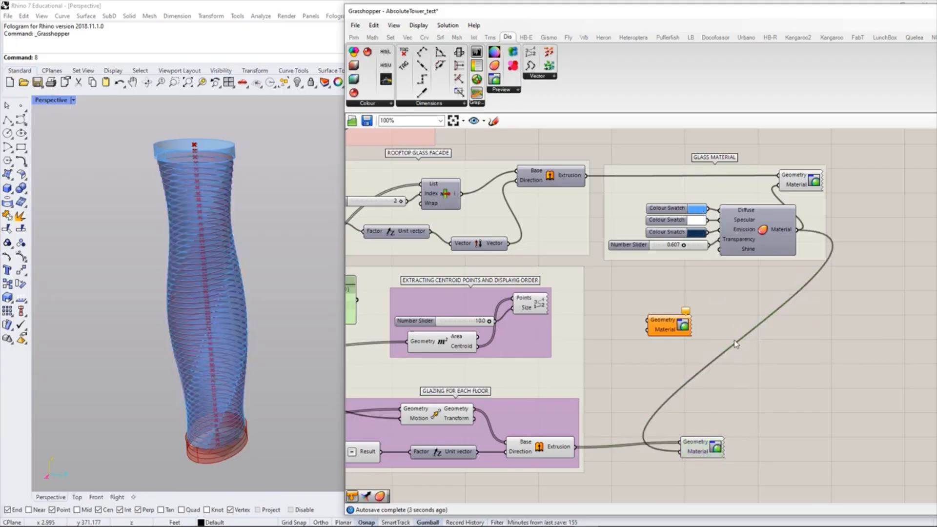
{"action": "right_click_drag", "start_coordinate": [248, 320], "coordinate": [254, 341]}
{"action": "scroll", "coordinate": [256, 358], "scroll_direction": "up", "scroll_amount": 5}
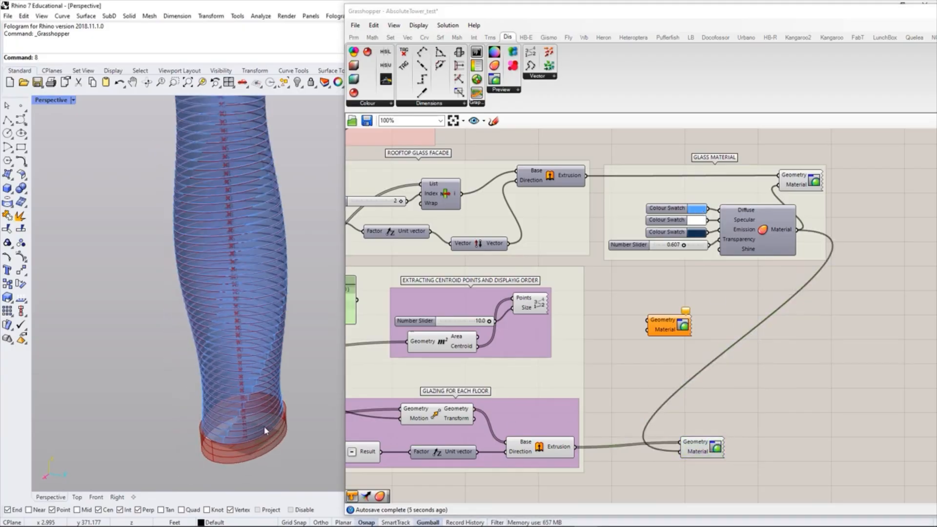
Step: Hide the default previews of the floor glazing's Extrusion and Move components and of the list excluding the top three floors
{"action": "right_click_drag", "start_coordinate": [651, 383], "coordinate": [821, 345]}
{"action": "left_click", "coordinate": [701, 410]}
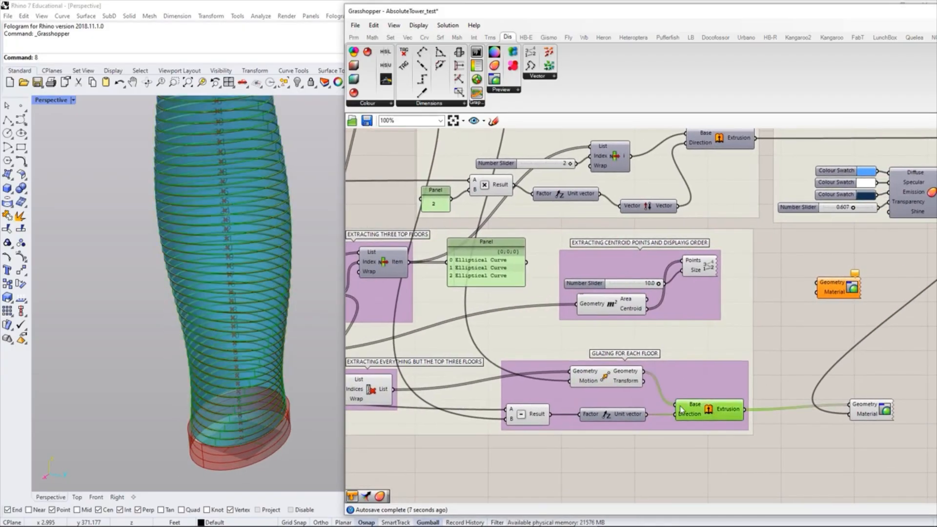
{"action": "left_click", "coordinate": [610, 382], "text": "shift"}
{"action": "left_click", "coordinate": [528, 411], "text": "shift"}
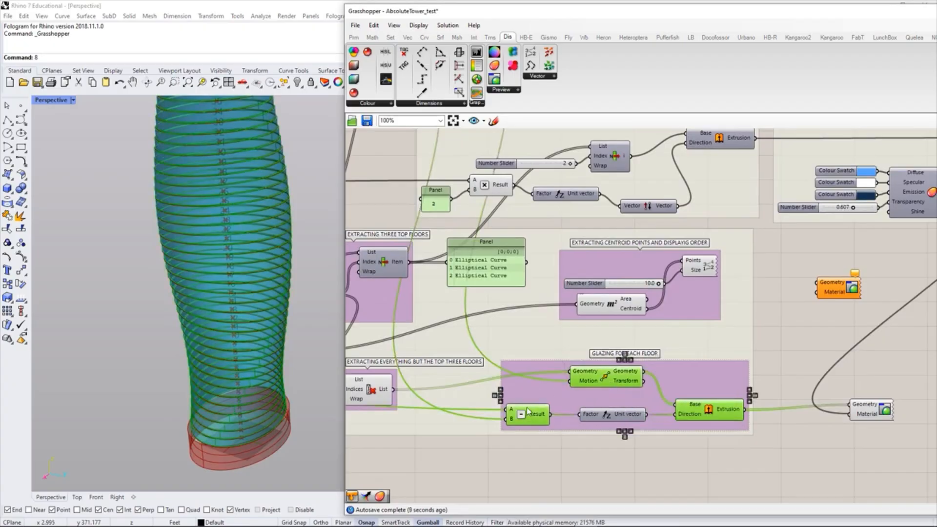
{"action": "key", "text": "ctrl+q"}
{"action": "right_click_drag", "start_coordinate": [381, 398], "coordinate": [599, 400]}
{"action": "left_click", "coordinate": [588, 394]}
{"action": "left_click", "coordinate": [558, 465]}
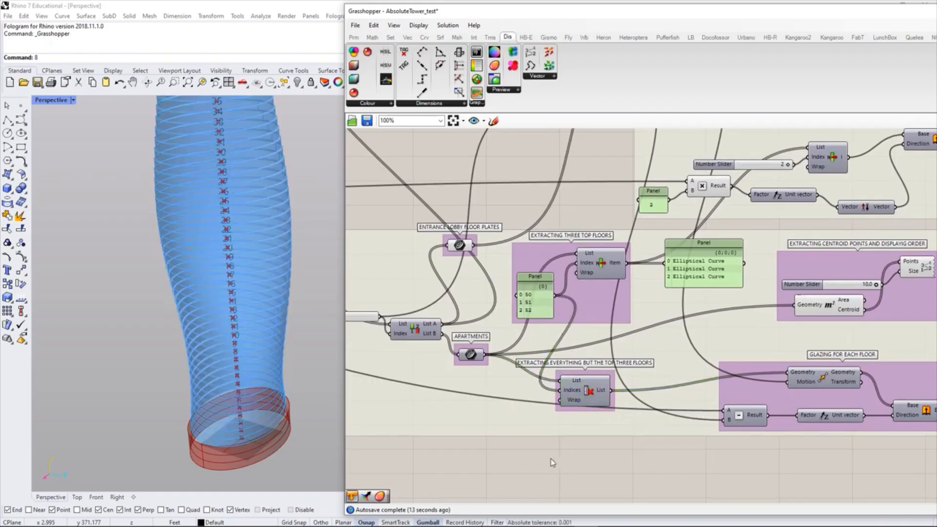
Step: Highlight the ENTRANCE LOBBY FLOOR PLATES curves to examine their position at the tower's base
{"action": "left_click", "coordinate": [461, 246]}
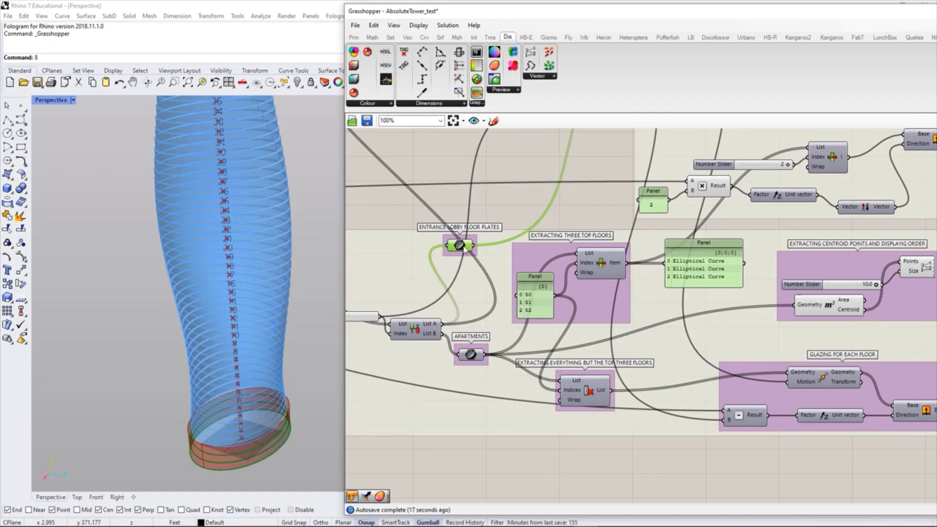
{"action": "scroll", "coordinate": [258, 417], "scroll_direction": "down", "scroll_amount": 5}
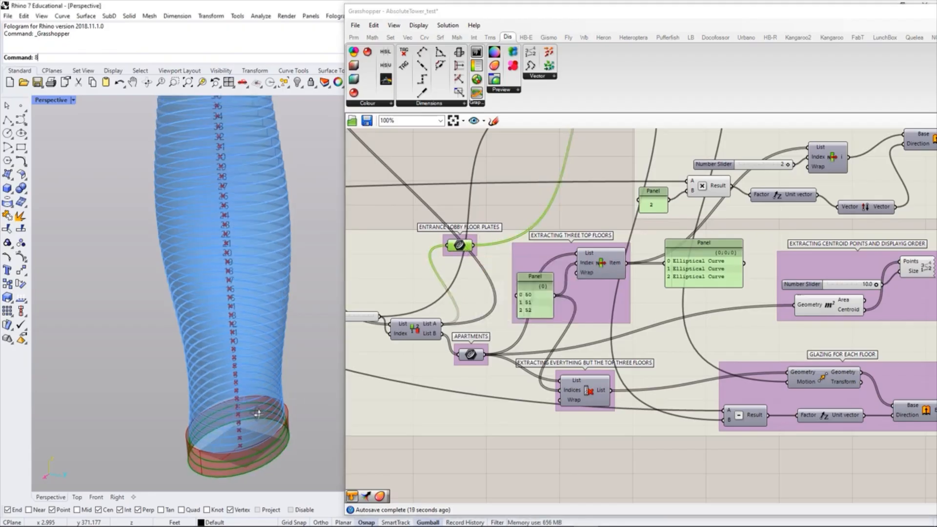
{"action": "scroll", "coordinate": [279, 446], "scroll_direction": "up", "scroll_amount": 7}
{"action": "scroll", "coordinate": [251, 394], "scroll_direction": "up", "scroll_amount": 3}
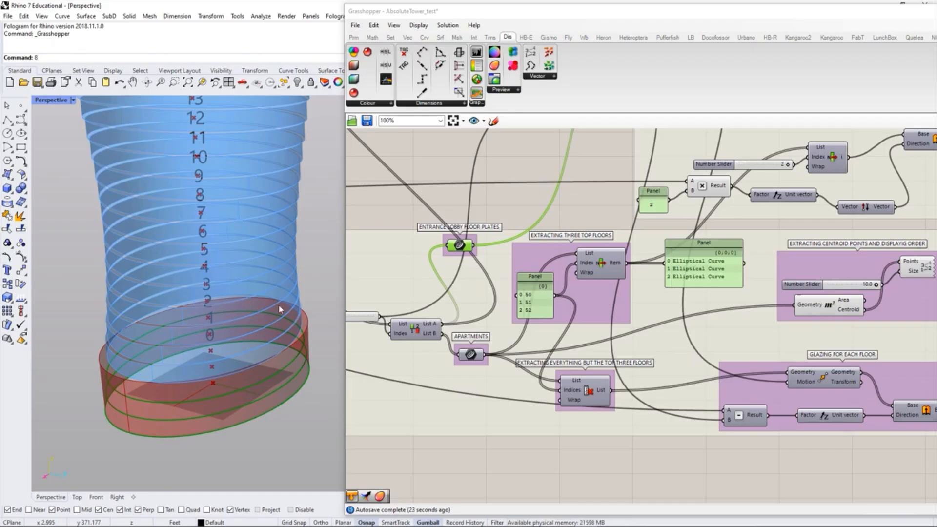
Step: Move the ENTRANCE LOGGY FACADE group directly below the GLAZING FOR EACH FLOOR group
{"action": "scroll", "coordinate": [586, 282], "scroll_direction": "down", "scroll_amount": 5}
{"action": "scroll", "coordinate": [586, 282], "scroll_direction": "up", "scroll_amount": 3}
{"action": "left_click_drag", "start_coordinate": [603, 283], "coordinate": [652, 451]}
{"action": "scroll", "coordinate": [664, 273], "scroll_direction": "down", "scroll_amount": 4}
{"action": "scroll", "coordinate": [709, 441], "scroll_direction": "up", "scroll_amount": 6}
{"action": "left_click", "coordinate": [585, 293]}
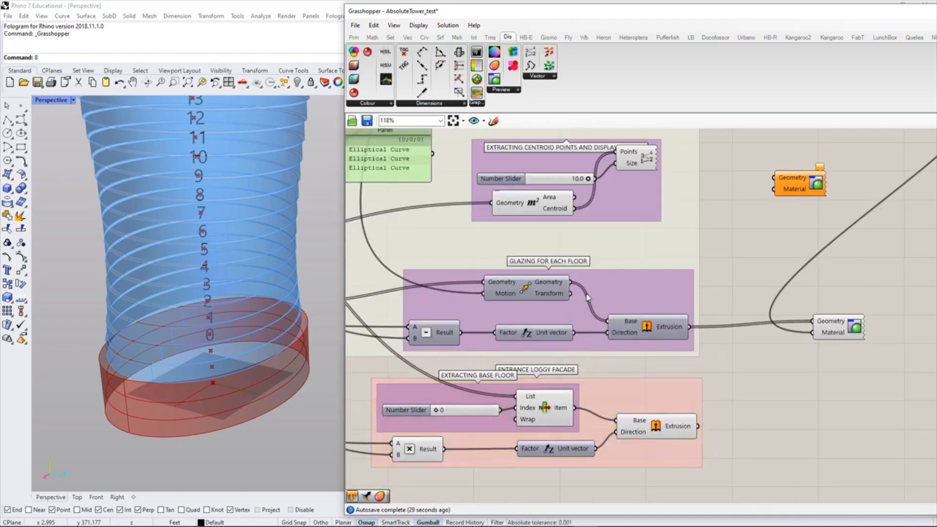
{"action": "scroll", "coordinate": [588, 297], "scroll_direction": "down", "scroll_amount": 6}
{"action": "scroll", "coordinate": [636, 383], "scroll_direction": "up", "scroll_amount": 4}
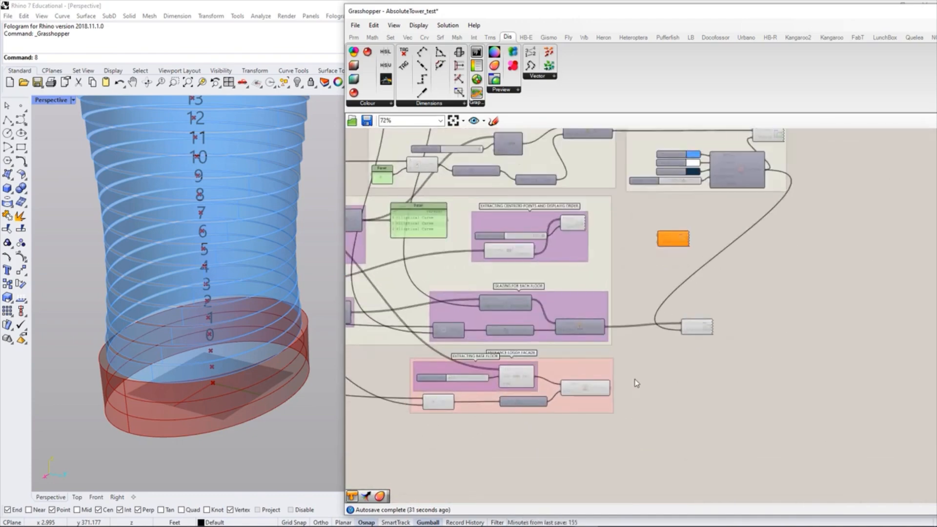
Step: Position the spare Custom Preview beside the ENTRANCE LOGGY FACADE group and connect that group's Extrusion to its Geometry input
{"action": "scroll", "coordinate": [636, 382], "scroll_direction": "up", "scroll_amount": 1}
{"action": "left_click", "coordinate": [715, 322]}
{"action": "left_click_drag", "start_coordinate": [697, 212], "coordinate": [726, 396]}
{"action": "left_click", "coordinate": [671, 426]}
{"action": "right_click_drag", "start_coordinate": [668, 401], "coordinate": [601, 409]}
{"action": "scroll", "coordinate": [541, 408], "scroll_direction": "up", "scroll_amount": 1}
{"action": "left_click", "coordinate": [528, 393]}
{"action": "left_click", "coordinate": [610, 420]}
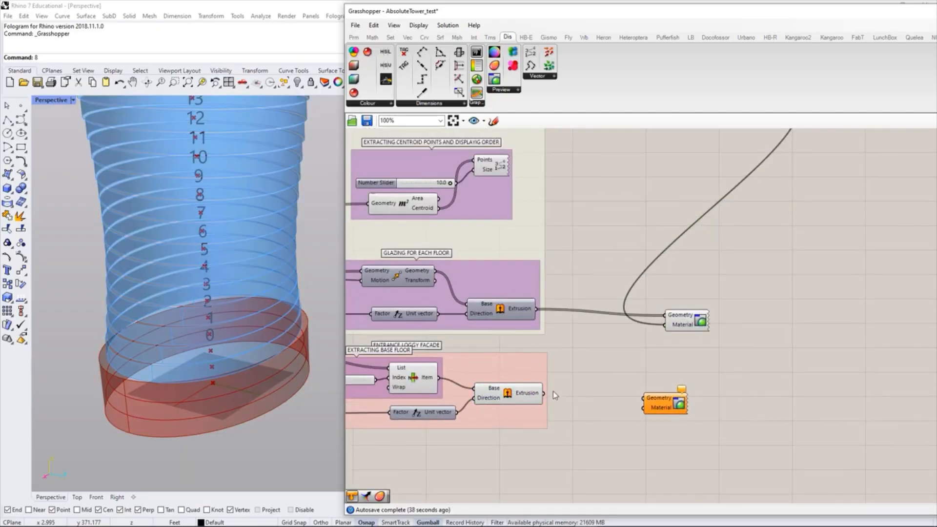
{"action": "left_click_drag", "start_coordinate": [601, 399], "coordinate": [708, 405]}
{"action": "left_click", "coordinate": [650, 416]}
Step: Connect the GLASS MATERIAL group's Material output to the entrance Custom Preview and align it under the glazing preview
{"action": "right_click_drag", "start_coordinate": [647, 352], "coordinate": [648, 400]}
{"action": "scroll", "coordinate": [647, 397], "scroll_direction": "down", "scroll_amount": 3}
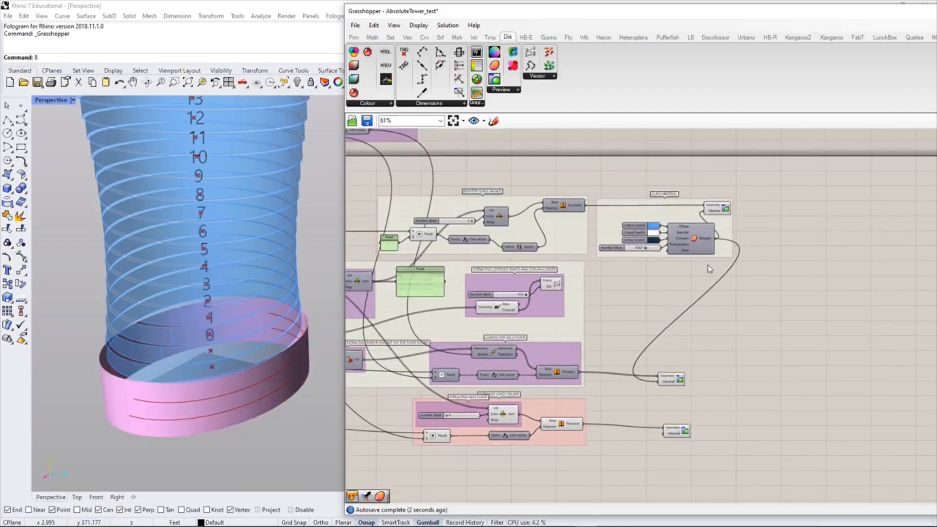
{"action": "scroll", "coordinate": [707, 268], "scroll_direction": "up", "scroll_amount": 1}
{"action": "left_click_drag", "start_coordinate": [721, 240], "coordinate": [657, 462]}
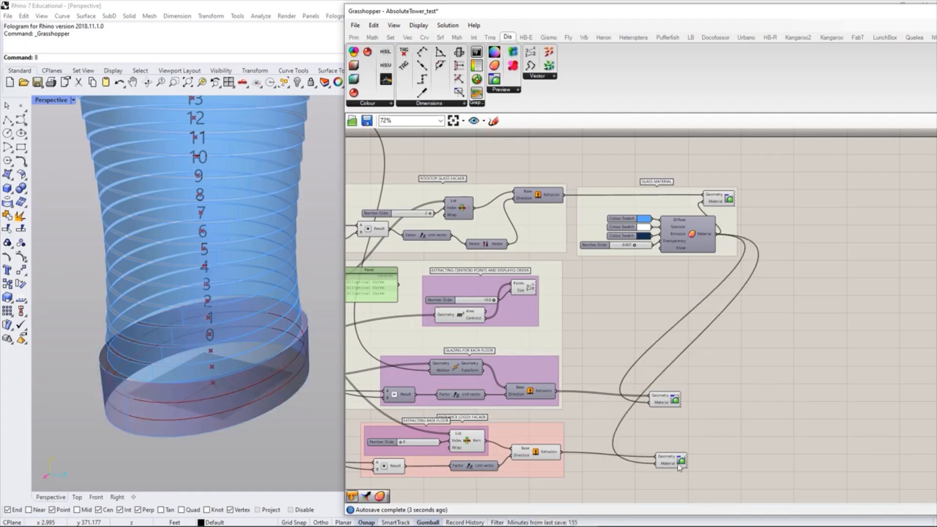
{"action": "left_click_drag", "start_coordinate": [677, 462], "coordinate": [669, 462]}
{"action": "left_click", "coordinate": [701, 429]}
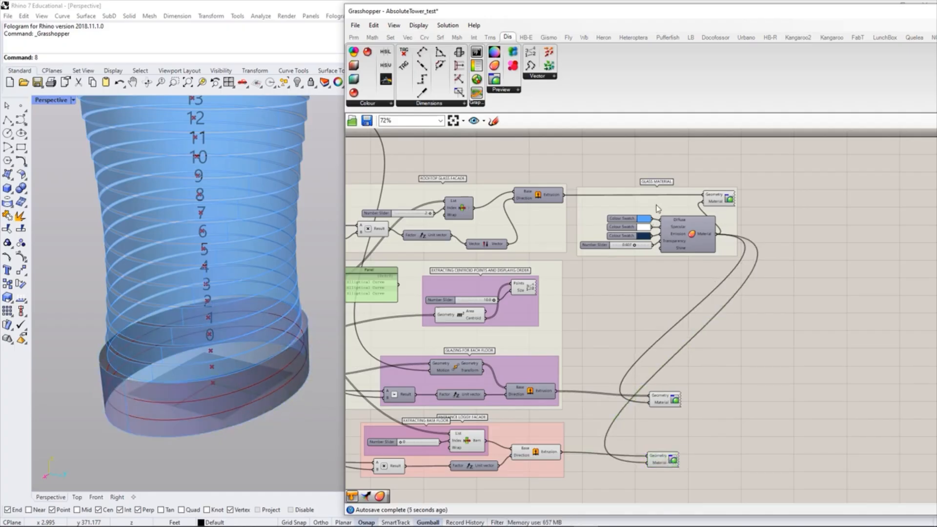
Step: Change the glass material's diffuse colour to a lighter blue, about R 101, G 199, B 255
{"action": "right_click_drag", "start_coordinate": [569, 394], "coordinate": [687, 338]}
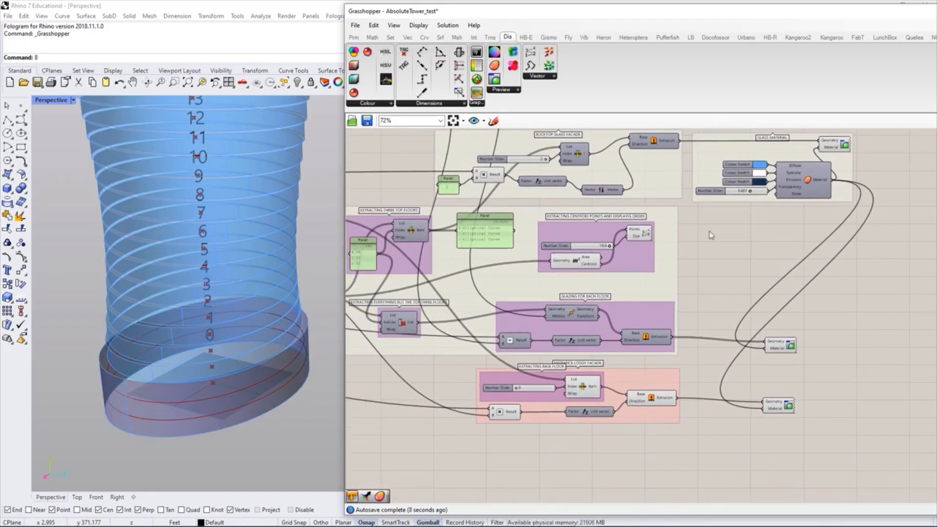
{"action": "left_click", "coordinate": [762, 166]}
{"action": "mouse_move", "coordinate": [834, 219]}
{"action": "left_mouse_down"}
{"action": "mouse_move", "coordinate": [829, 210]}
{"action": "mouse_move", "coordinate": [841, 220]}
{"action": "left_mouse_up"}
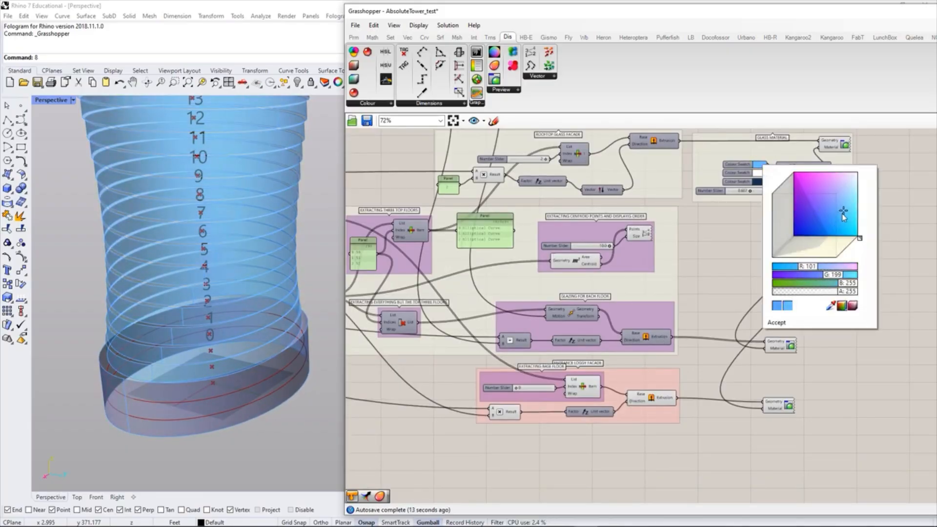
Step: Hide the default previews of the Extrusion and List Item components in the ENTRANCE LOGGY FACADE group
{"action": "scroll", "coordinate": [717, 400], "scroll_direction": "up", "scroll_amount": 4}
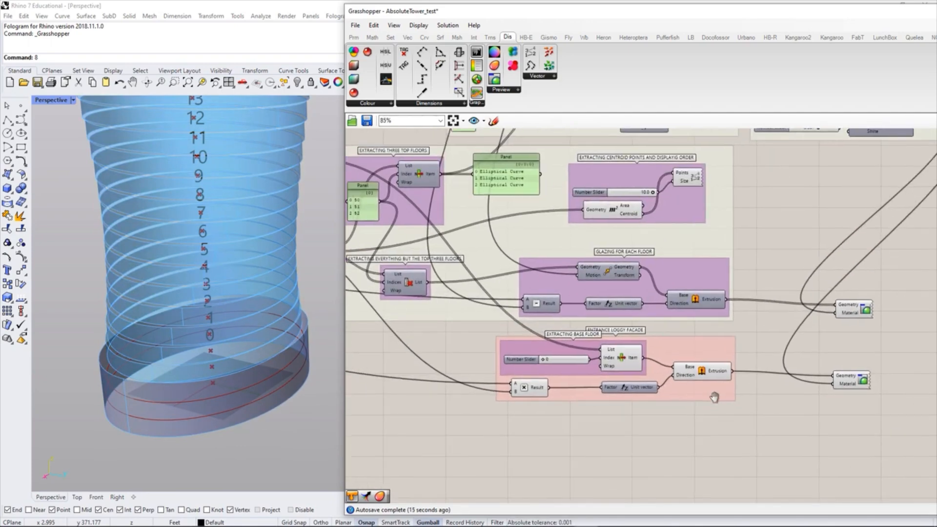
{"action": "left_click", "coordinate": [834, 370]}
{"action": "left_click", "coordinate": [775, 422]}
{"action": "left_click", "coordinate": [624, 354]}
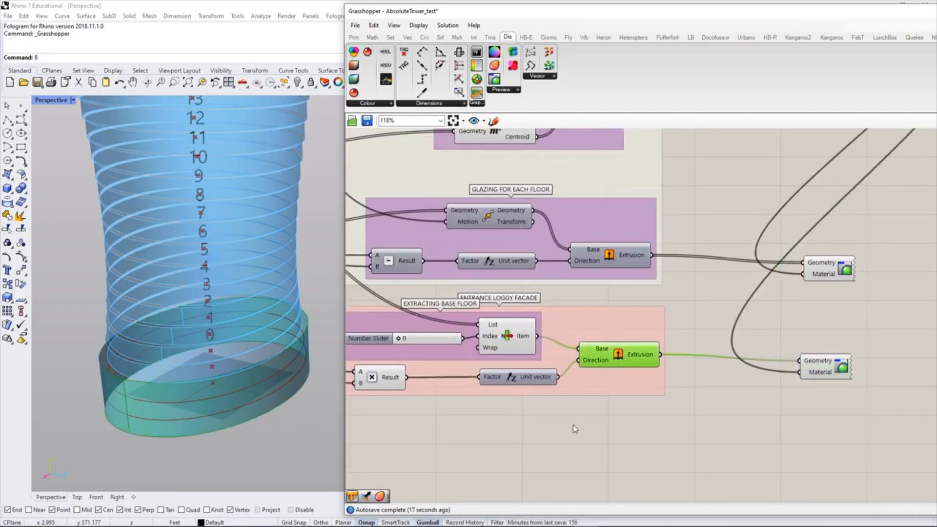
{"action": "right_click_drag", "start_coordinate": [573, 427], "coordinate": [676, 421]}
{"action": "left_click", "coordinate": [601, 348], "text": "shift"}
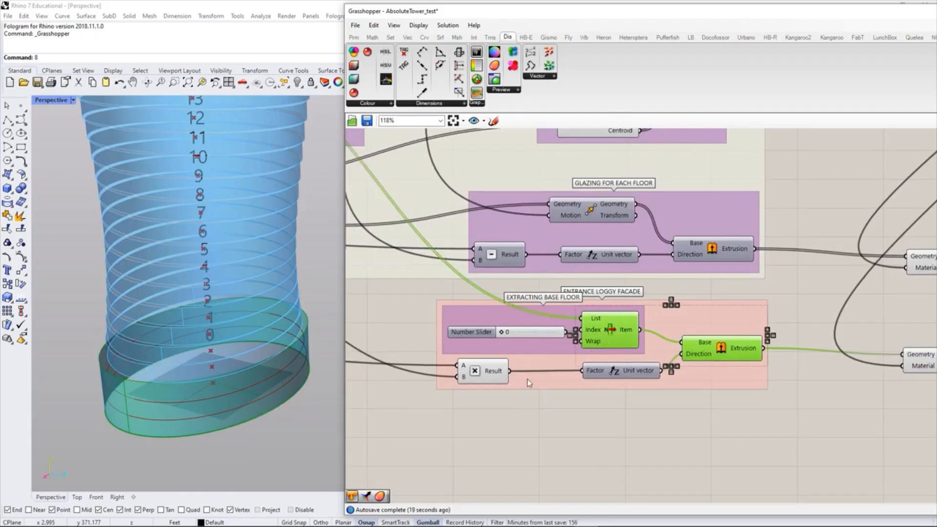
{"action": "left_click", "coordinate": [515, 445]}
Step: Hide the ENTRANCE LOBBY FLOOR PLATES curves and view the whole glazed tower
{"action": "scroll", "coordinate": [526, 352], "scroll_direction": "down", "scroll_amount": 4}
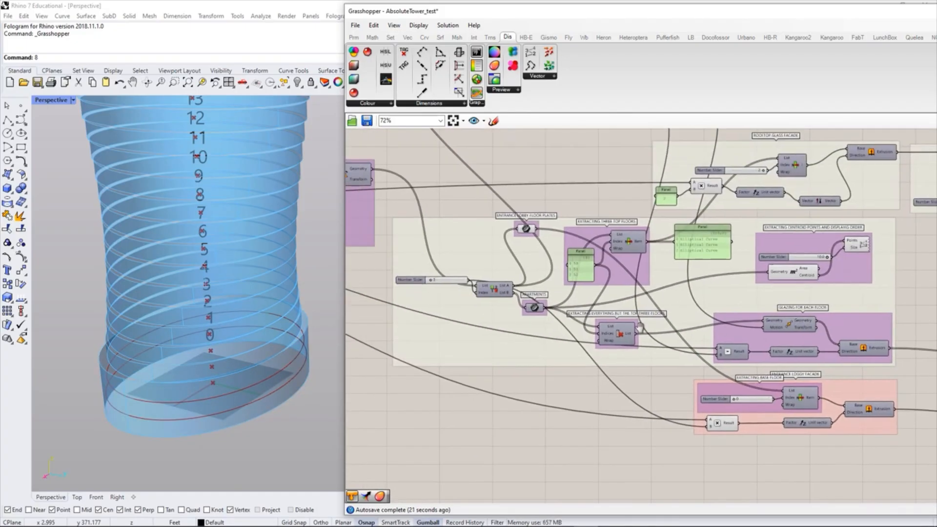
{"action": "scroll", "coordinate": [424, 183], "scroll_direction": "up", "scroll_amount": 5}
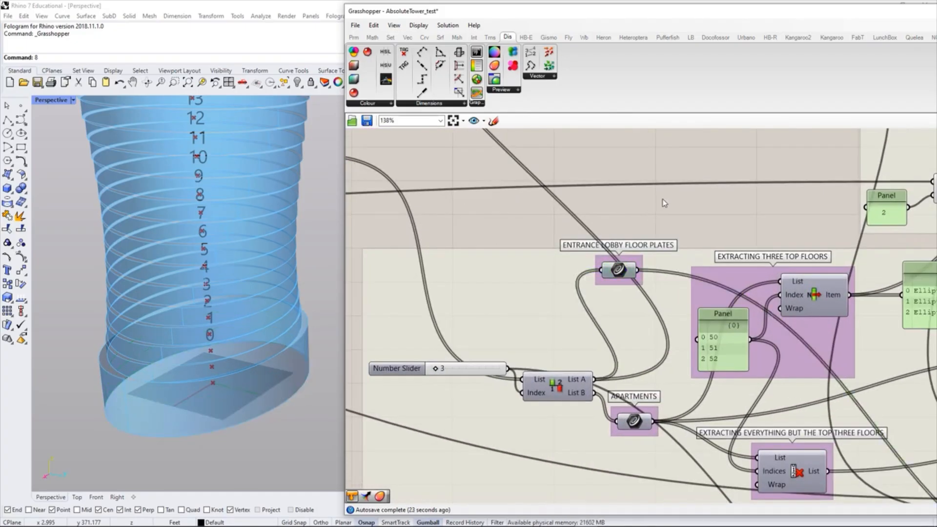
{"action": "scroll", "coordinate": [238, 360], "scroll_direction": "down", "scroll_amount": 8}
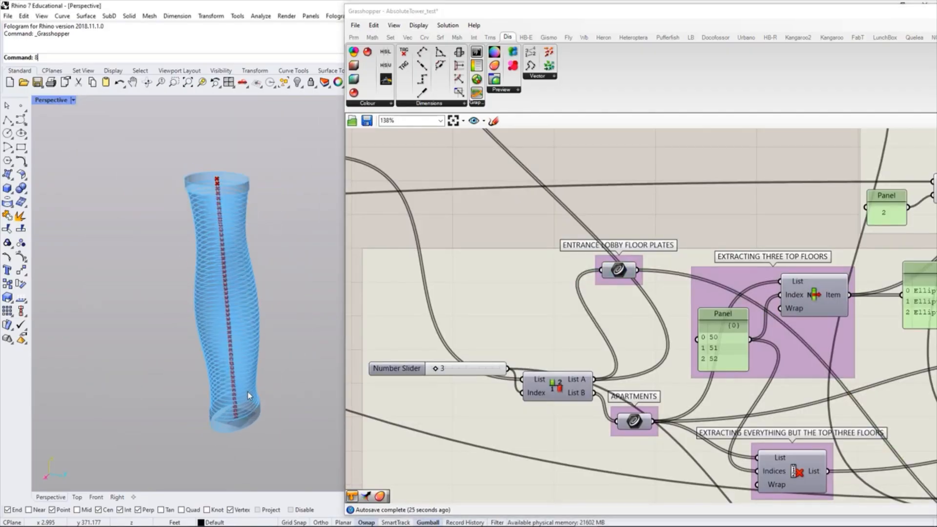
{"action": "mouse_move", "coordinate": [270, 382]}
{"action": "right_mouse_down"}
{"action": "mouse_move", "coordinate": [259, 367]}
{"action": "mouse_move", "coordinate": [264, 392]}
{"action": "right_mouse_up"}
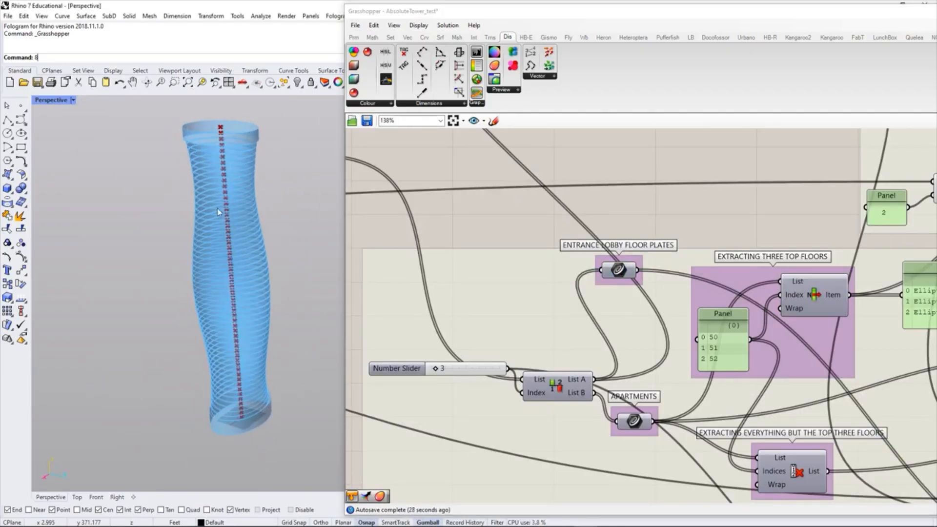
Step: Move the floor glazing's Custom Preview close to its Extrusion and add it to the GLAZING FOR EACH FLOOR group
{"action": "scroll", "coordinate": [773, 346], "scroll_direction": "down", "scroll_amount": 6}
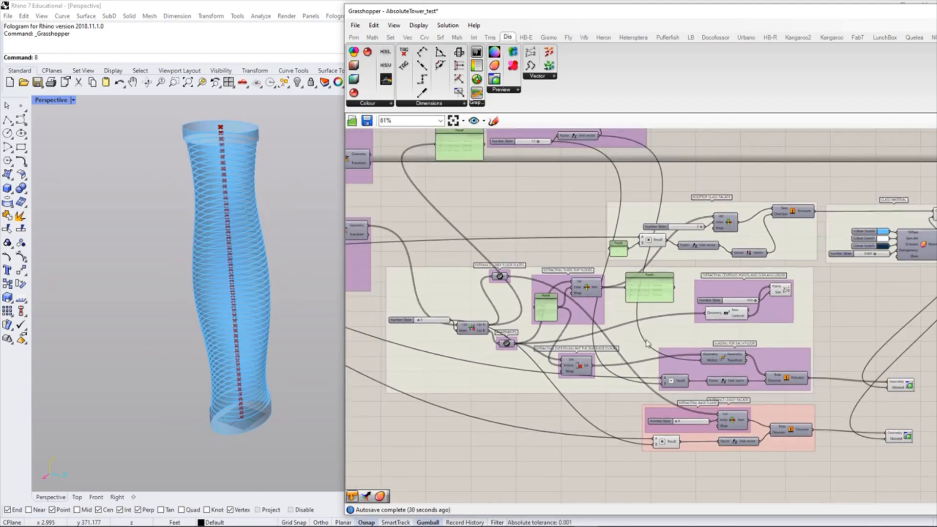
{"action": "scroll", "coordinate": [771, 390], "scroll_direction": "up", "scroll_amount": 3}
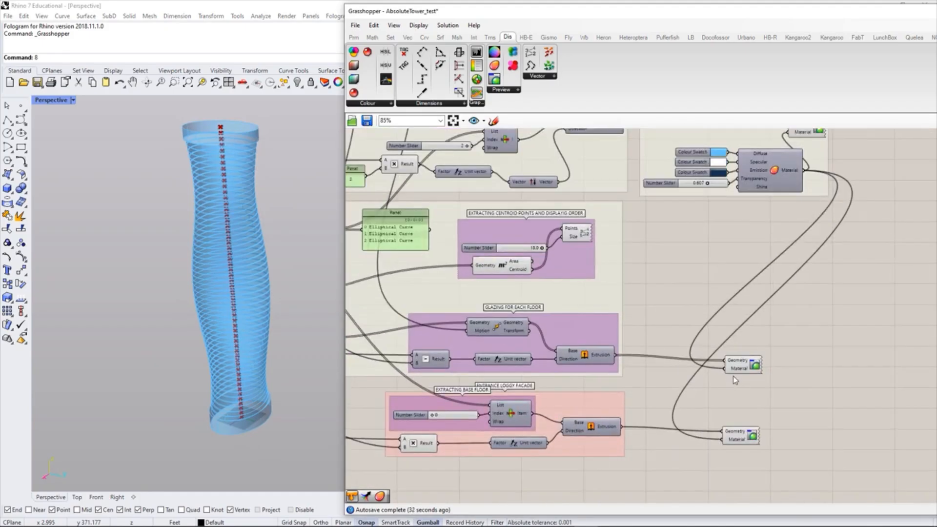
{"action": "left_click", "coordinate": [754, 352]}
{"action": "left_click_drag", "start_coordinate": [763, 353], "coordinate": [733, 361]}
{"action": "right_click_drag", "start_coordinate": [753, 380], "coordinate": [883, 386]}
{"action": "scroll", "coordinate": [841, 374], "scroll_direction": "up", "scroll_amount": 3}
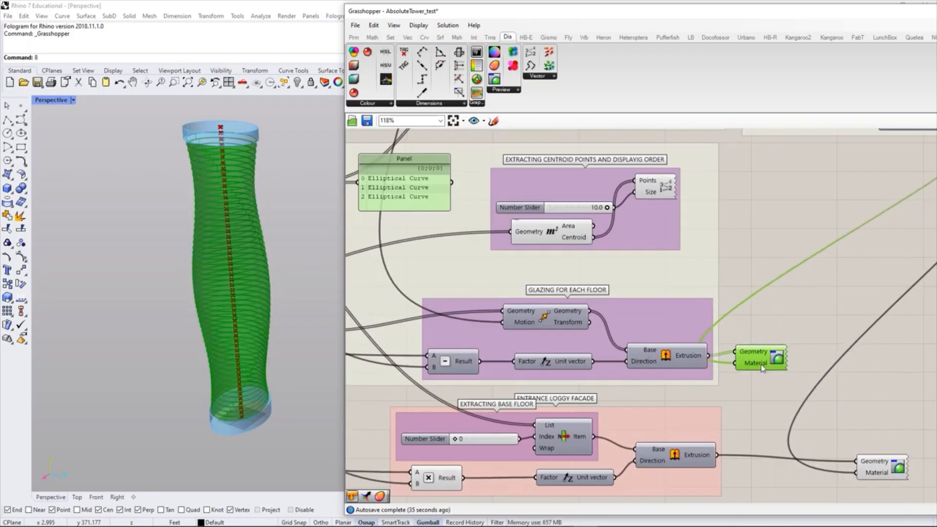
{"action": "left_click", "coordinate": [767, 283]}
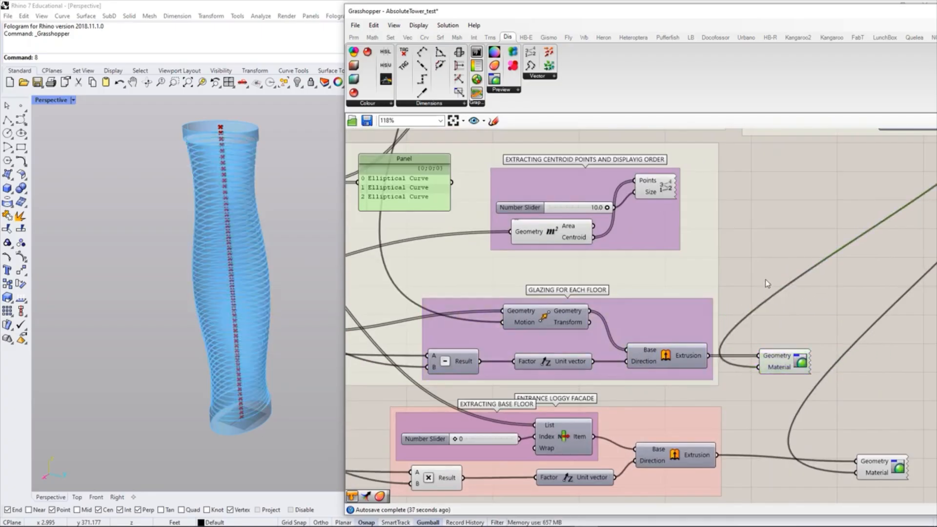
{"action": "left_click", "coordinate": [779, 365]}
{"action": "right_click", "coordinate": [692, 326]}
{"action": "left_click", "coordinate": [731, 404]}
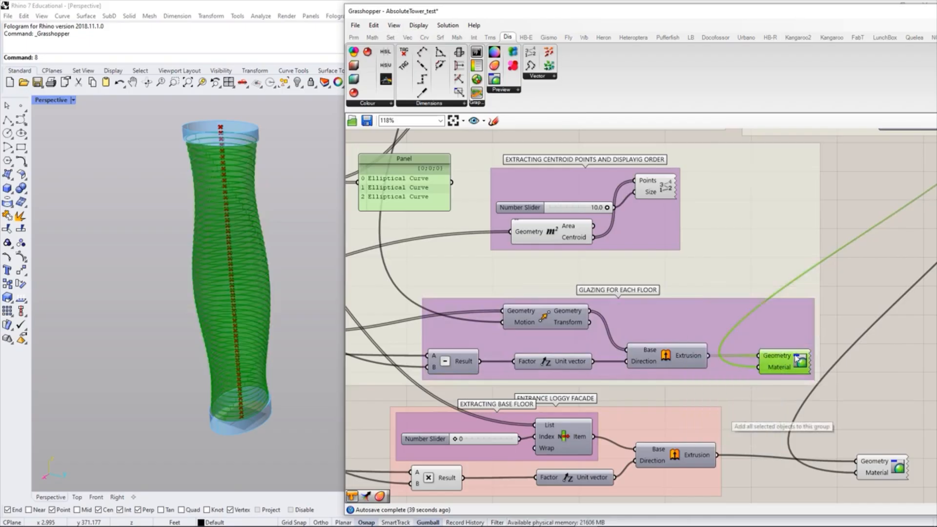
Step: Move the entrance Custom Preview closer to its Extrusion and add it to the ENTRANCE LOGGY FACADE group
{"action": "left_click", "coordinate": [873, 363]}
{"action": "right_click_drag", "start_coordinate": [877, 457], "coordinate": [874, 389]}
{"action": "left_click_drag", "start_coordinate": [882, 401], "coordinate": [798, 395]}
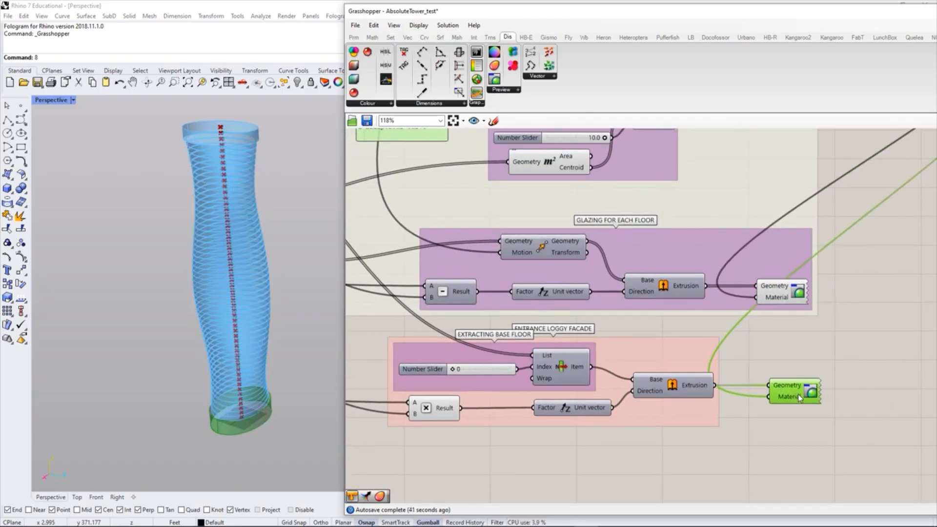
{"action": "right_click", "coordinate": [712, 425]}
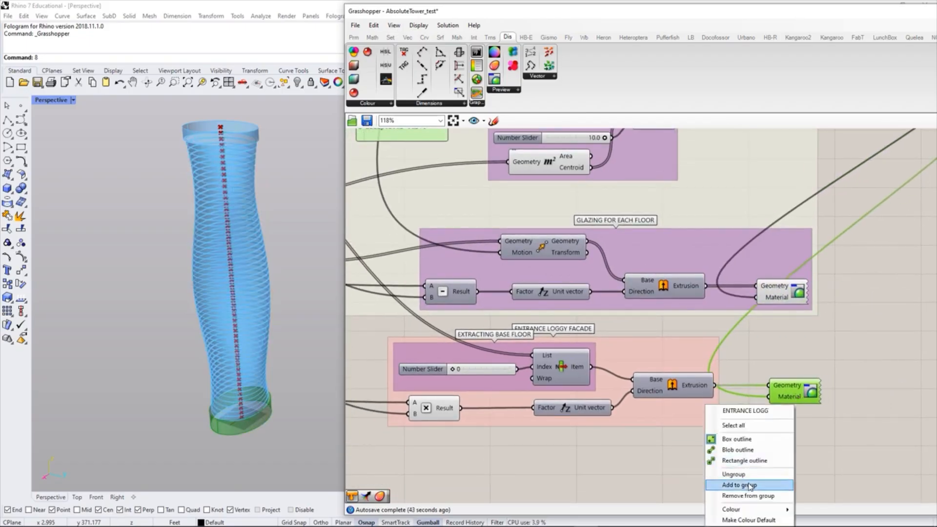
{"action": "left_click", "coordinate": [732, 483]}
{"action": "left_click", "coordinate": [821, 464]}
{"action": "scroll", "coordinate": [750, 427], "scroll_direction": "down", "scroll_amount": 5}
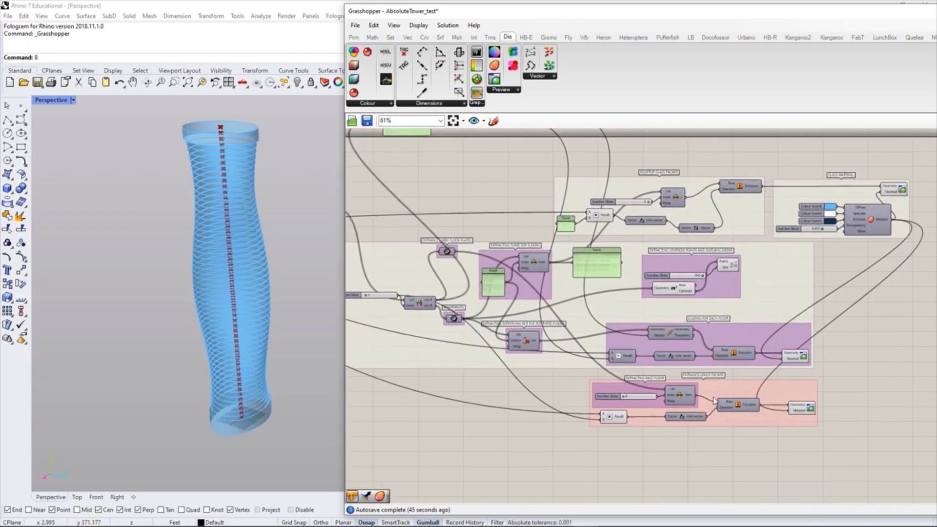
Step: Add the whole ENTRANCE LOGGY FACADE group to the large group that holds the floor glazing
{"action": "left_click_drag", "start_coordinate": [721, 384], "coordinate": [715, 389]}
{"action": "left_click", "coordinate": [766, 294]}
{"action": "left_click_drag", "start_coordinate": [828, 451], "coordinate": [572, 382]}
{"action": "scroll", "coordinate": [700, 403], "scroll_direction": "up", "scroll_amount": 1}
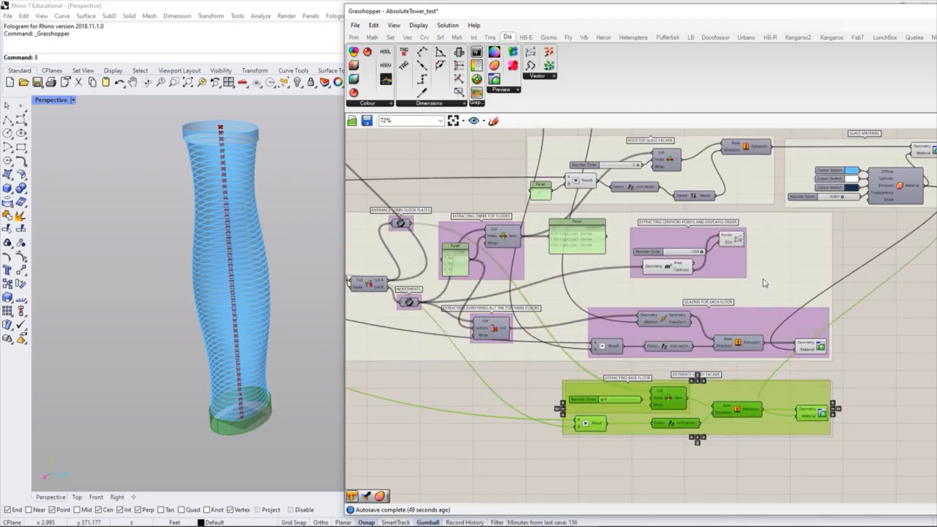
{"action": "right_click", "coordinate": [763, 279]}
{"action": "left_click", "coordinate": [797, 360]}
{"action": "left_click", "coordinate": [882, 451]}
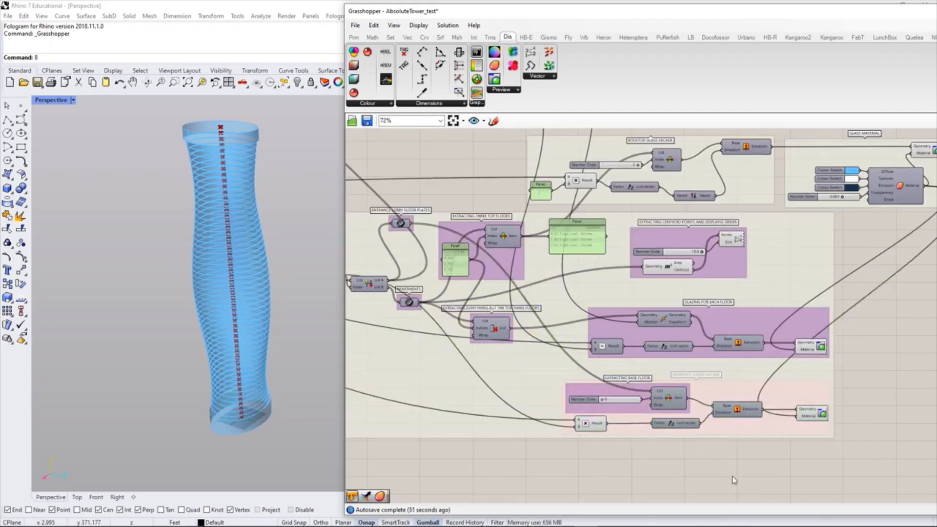
Step: Examine the ENTRANCE LOGGY FACADE and GLAZING FOR EACH FLOOR groups and their labels inside the large group
{"action": "scroll", "coordinate": [785, 429], "scroll_direction": "up", "scroll_amount": 2}
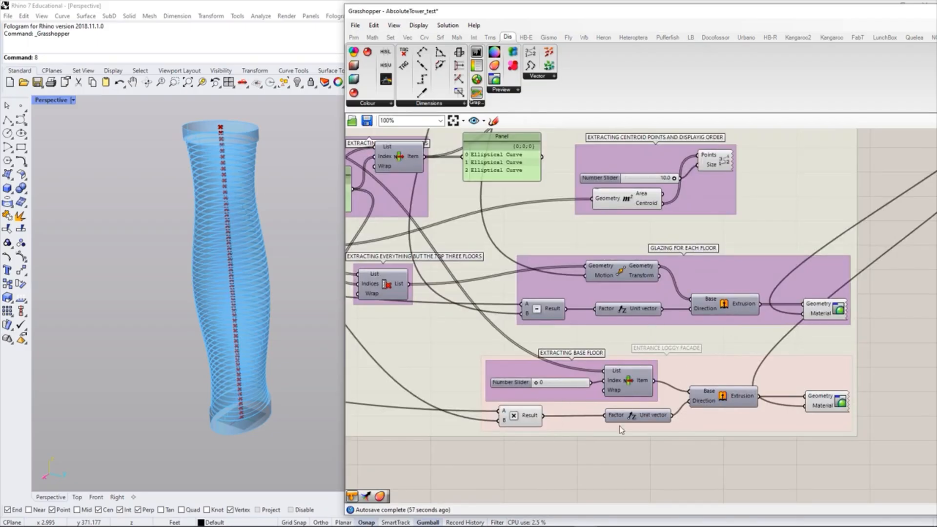
{"action": "scroll", "coordinate": [701, 368], "scroll_direction": "up", "scroll_amount": 5}
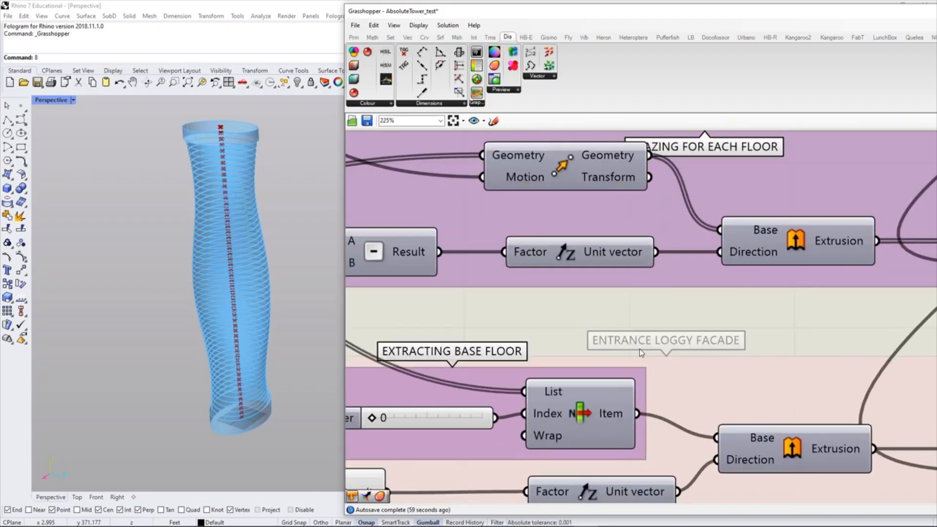
{"action": "scroll", "coordinate": [761, 350], "scroll_direction": "down", "scroll_amount": 7}
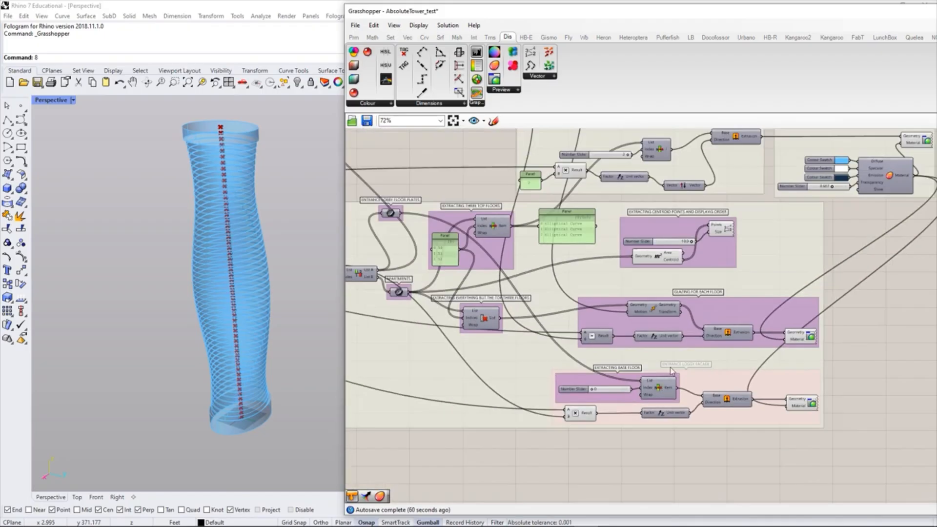
{"action": "left_click", "coordinate": [771, 248]}
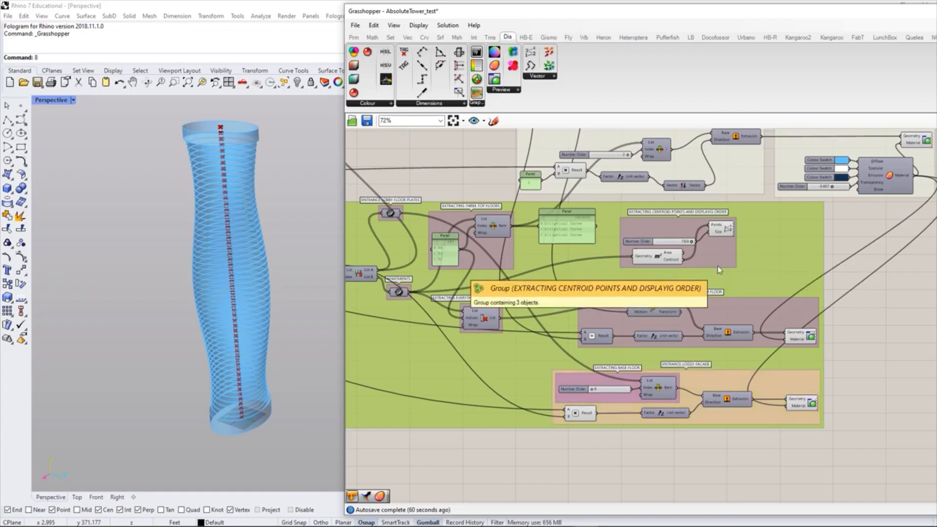
{"action": "left_click", "coordinate": [880, 402]}
{"action": "right_click_drag", "start_coordinate": [567, 354], "coordinate": [590, 350]}
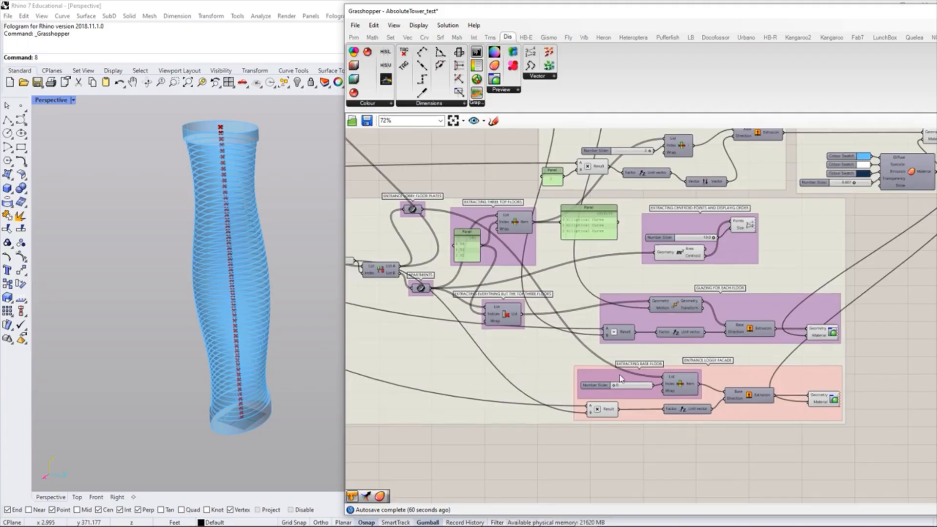
{"action": "scroll", "coordinate": [693, 424], "scroll_direction": "up", "scroll_amount": 5}
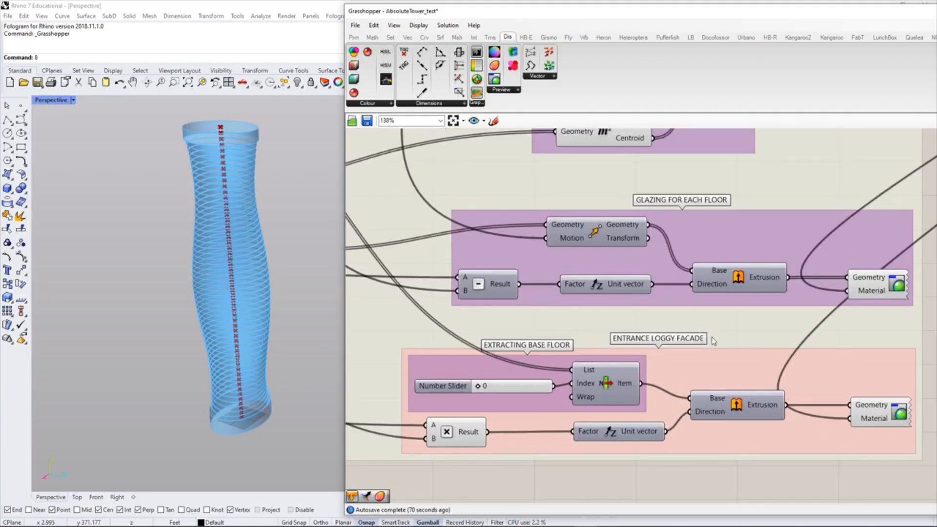
{"action": "scroll", "coordinate": [653, 422], "scroll_direction": "down", "scroll_amount": 5}
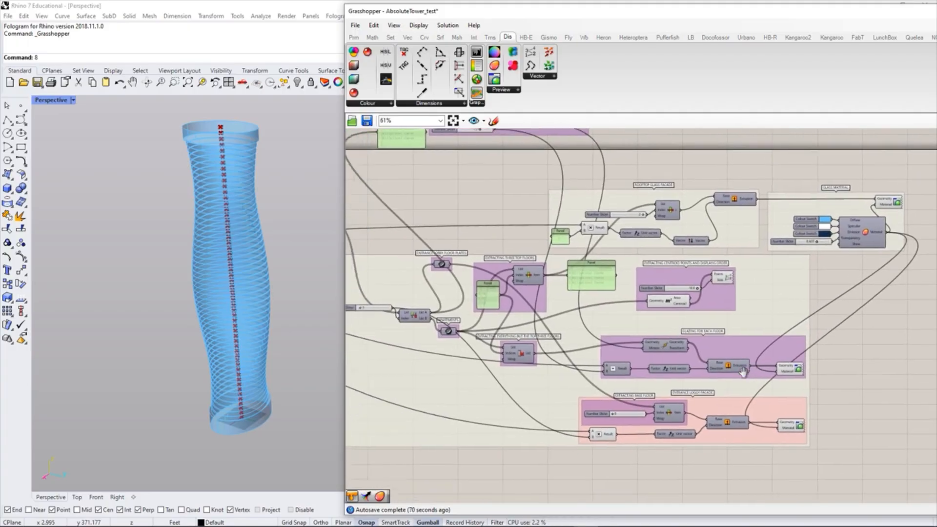
Step: Move the EXTRACTING CENTROID POINTS AND DISPLAYIG ORDER group away from the ROOFTOP GLASS FACADE, closer to the top-floor extraction components
{"action": "left_click_drag", "start_coordinate": [737, 405], "coordinate": [742, 429]}
{"action": "left_click_drag", "start_coordinate": [754, 349], "coordinate": [759, 383]}
{"action": "left_click", "coordinate": [751, 329]}
{"action": "right_click_drag", "start_coordinate": [746, 303], "coordinate": [746, 328]}
{"action": "scroll", "coordinate": [732, 324], "scroll_direction": "up", "scroll_amount": 2}
{"action": "left_click_drag", "start_coordinate": [714, 323], "coordinate": [666, 384]}
{"action": "left_click", "coordinate": [855, 312]}
{"action": "right_click_drag", "start_coordinate": [831, 310], "coordinate": [797, 347]}
{"action": "left_click", "coordinate": [711, 255]}
{"action": "scroll", "coordinate": [660, 332], "scroll_direction": "down", "scroll_amount": 2}
Step: Reposition the ROOFTOP GLASS FACADE and GLASS MATERIAL groups beside the floor glazing components and add them to the large group
{"action": "left_click", "coordinate": [493, 224]}
{"action": "left_click_drag", "start_coordinate": [494, 224], "coordinate": [896, 303]}
{"action": "left_click_drag", "start_coordinate": [607, 247], "coordinate": [687, 309]}
{"action": "right_click_drag", "start_coordinate": [727, 379], "coordinate": [716, 340]}
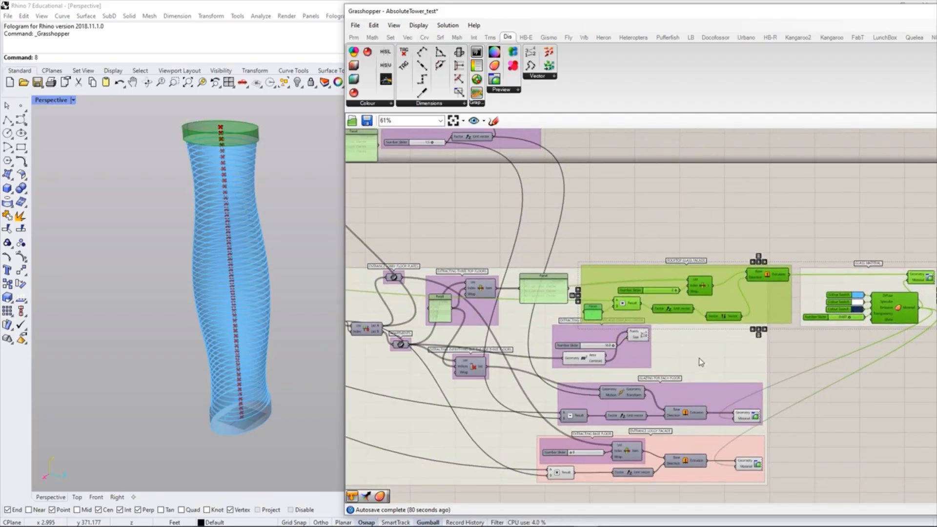
{"action": "right_click", "coordinate": [700, 360]}
{"action": "left_click", "coordinate": [746, 438]}
{"action": "scroll", "coordinate": [805, 453], "scroll_direction": "down", "scroll_amount": 2}
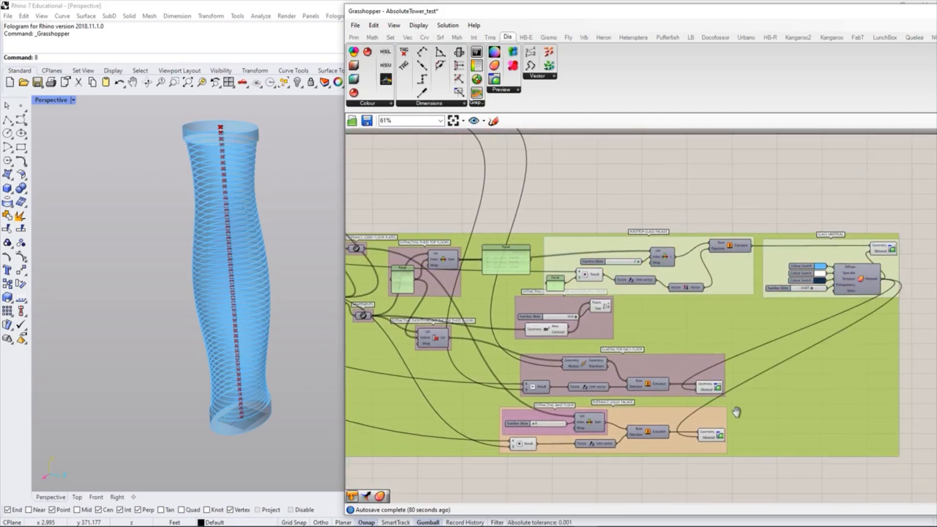
Step: Shift the EXTRACTING CENTROID POINTS AND DISPLAYIG ORDER group lower so its label clears the rooftop facade group
{"action": "right_click_drag", "start_coordinate": [709, 424], "coordinate": [769, 425]}
{"action": "right_click_drag", "start_coordinate": [758, 380], "coordinate": [748, 384]}
{"action": "mouse_move", "coordinate": [666, 329]}
{"action": "left_mouse_down"}
{"action": "mouse_move", "coordinate": [660, 338]}
{"action": "mouse_move", "coordinate": [684, 338]}
{"action": "mouse_move", "coordinate": [654, 342]}
{"action": "left_mouse_up"}
{"action": "scroll", "coordinate": [626, 488], "scroll_direction": "down", "scroll_amount": 3}
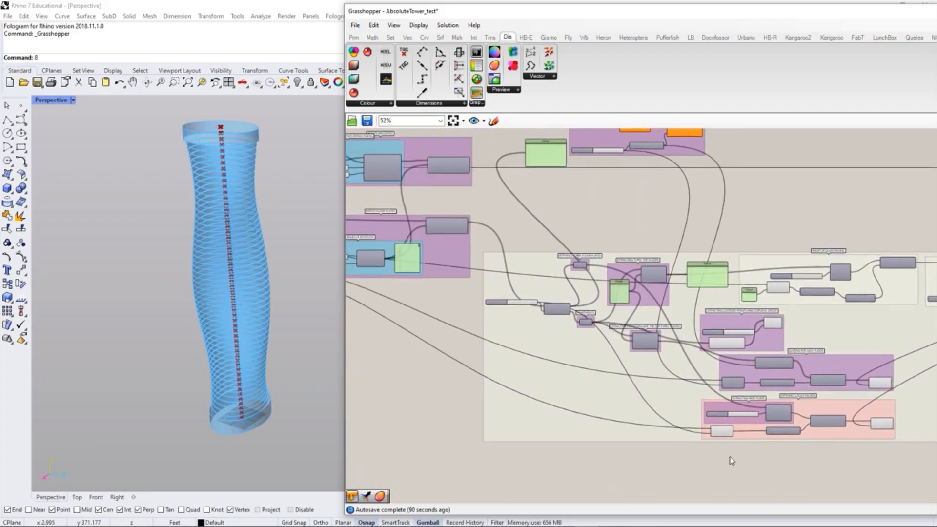
Step: Raise the panel listing the top three floor curves so it lines up with the EXTRACTING THREE TOP FLOORS group
{"action": "left_click", "coordinate": [617, 407]}
{"action": "left_click_drag", "start_coordinate": [617, 405], "coordinate": [613, 392]}
{"action": "right_click_drag", "start_coordinate": [614, 411], "coordinate": [551, 365]}
{"action": "scroll", "coordinate": [634, 322], "scroll_direction": "up", "scroll_amount": 7}
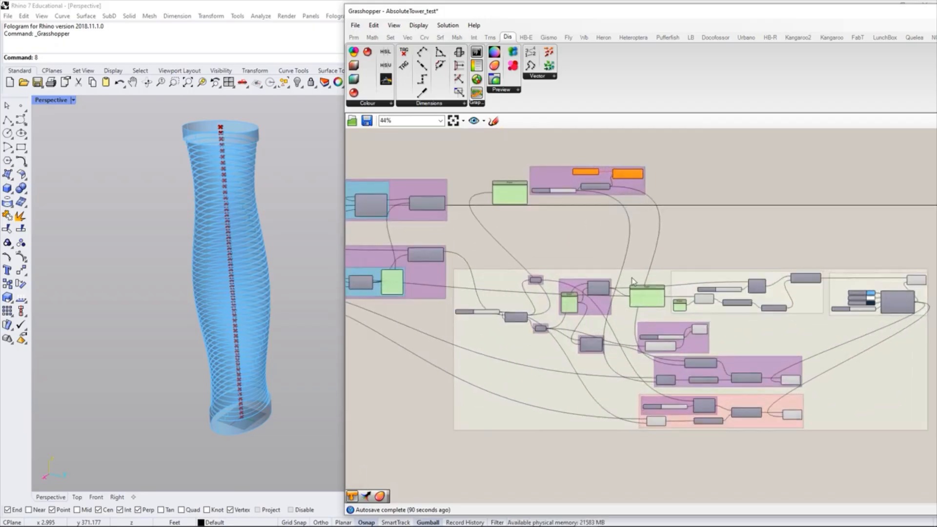
{"action": "left_click_drag", "start_coordinate": [654, 318], "coordinate": [650, 296]}
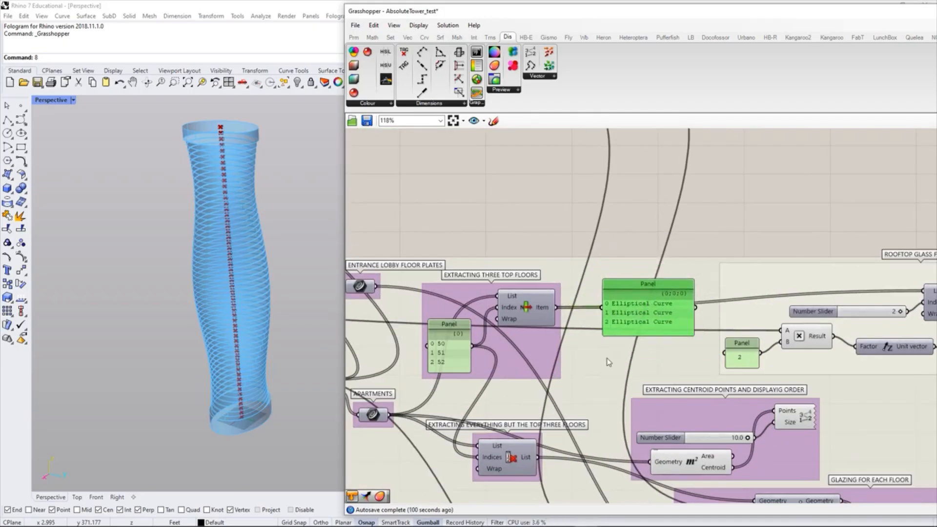
{"action": "right_click", "coordinate": [606, 358]}
{"action": "scroll", "coordinate": [676, 393], "scroll_direction": "down", "scroll_amount": 3}
{"action": "scroll", "coordinate": [676, 393], "scroll_direction": "down", "scroll_amount": 2}
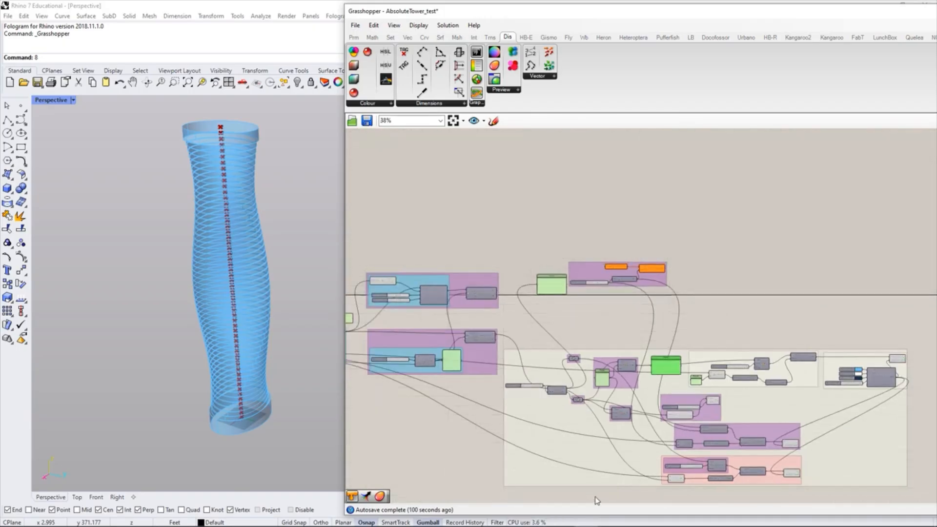
{"action": "left_click_drag", "start_coordinate": [571, 438], "coordinate": [542, 413]}
{"action": "left_click", "coordinate": [494, 464]}
Step: Examine the ROTATE BALCONIES, ROTATE FLOOR PLATES and MOVE FLOOR UP groups that feed the facade components
{"action": "right_click_drag", "start_coordinate": [521, 448], "coordinate": [529, 411]}
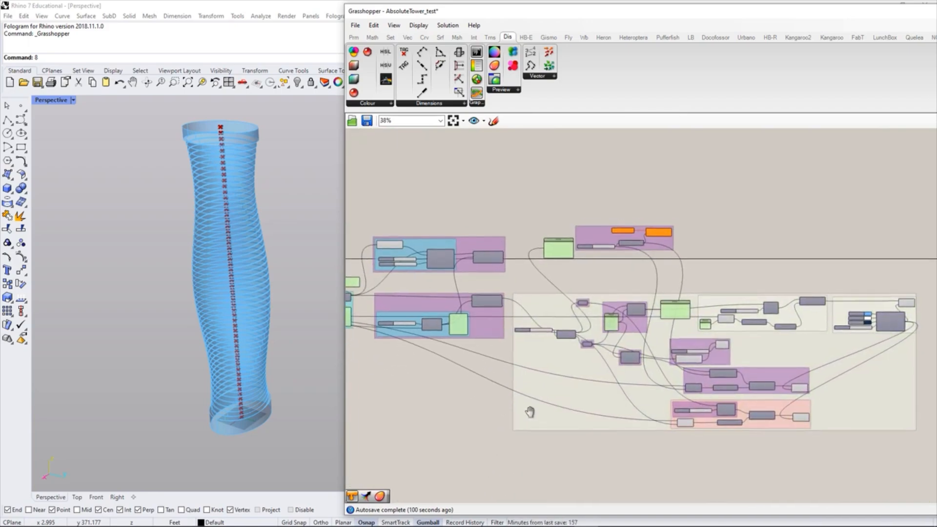
{"action": "right_click_drag", "start_coordinate": [559, 375], "coordinate": [543, 381]}
{"action": "scroll", "coordinate": [549, 368], "scroll_direction": "up", "scroll_amount": 2}
{"action": "right_click_drag", "start_coordinate": [609, 398], "coordinate": [584, 407]}
{"action": "scroll", "coordinate": [620, 394], "scroll_direction": "up", "scroll_amount": 1}
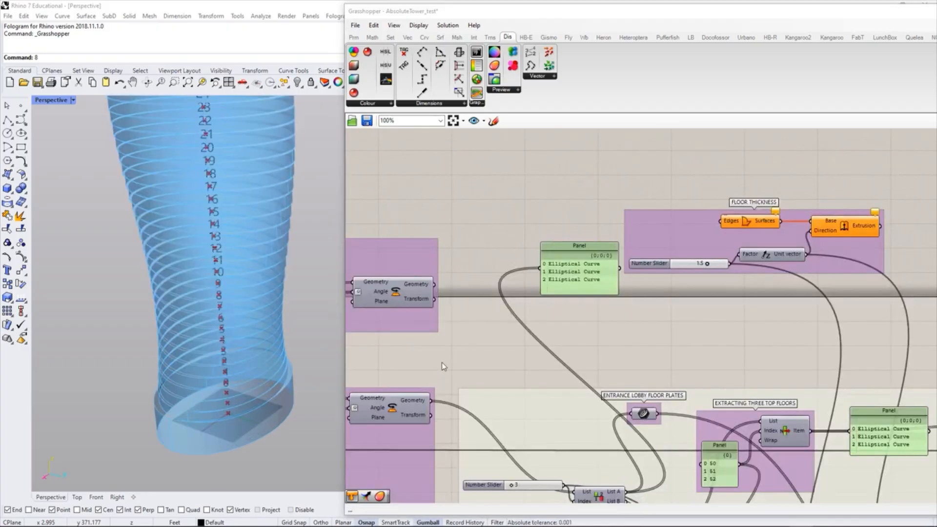
{"action": "right_click_drag", "start_coordinate": [544, 325], "coordinate": [560, 326]}
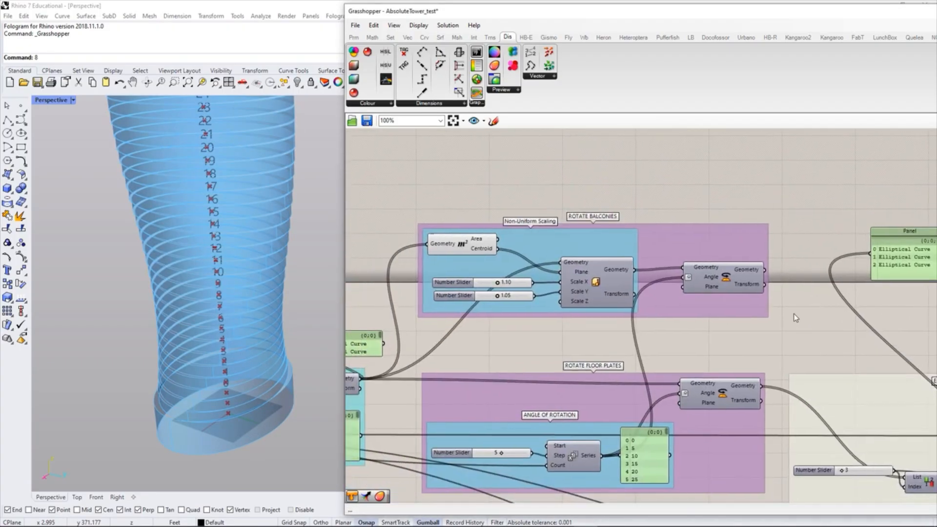
{"action": "right_click_drag", "start_coordinate": [593, 346], "coordinate": [502, 345]}
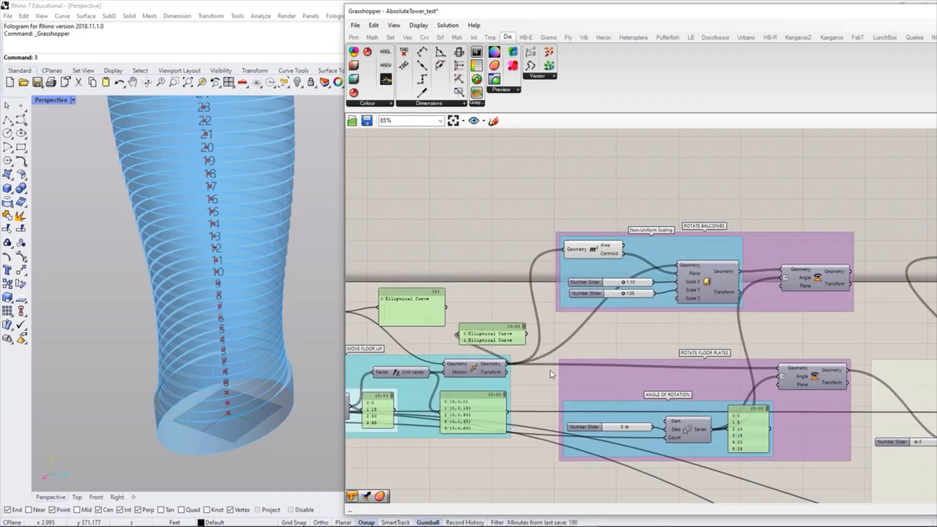
{"action": "right_click_drag", "start_coordinate": [892, 332], "coordinate": [625, 337]}
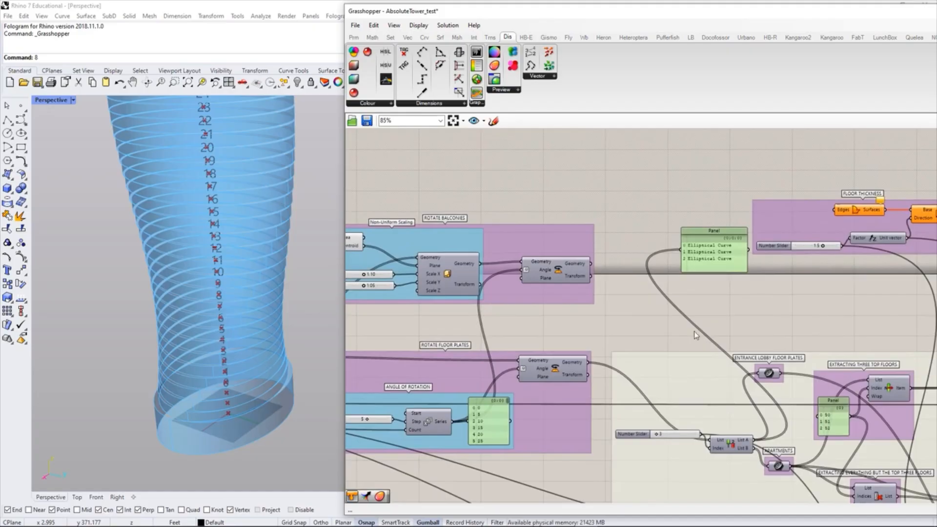
Step: Move the loose curve panel beside the ENTRANCE LOBBY FLOOR PLATES container and add it to the large group
{"action": "right_click_drag", "start_coordinate": [684, 321], "coordinate": [666, 334]}
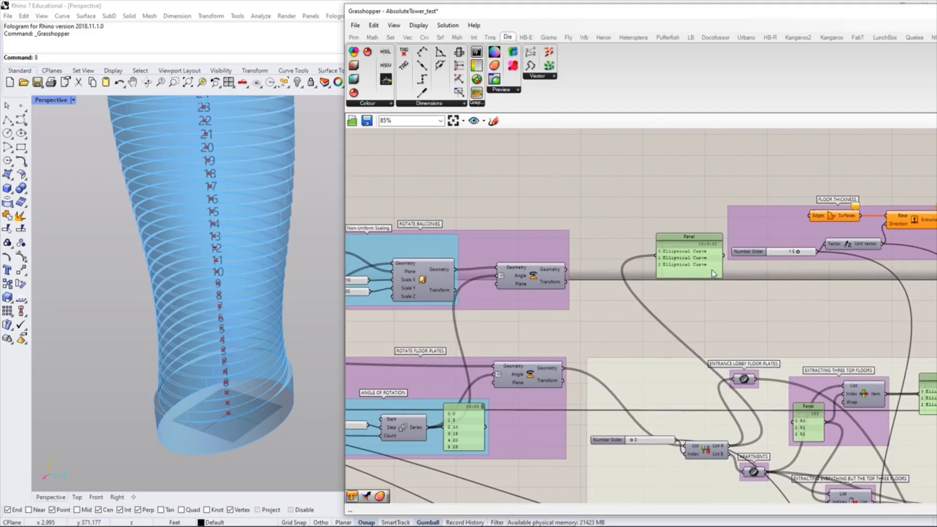
{"action": "left_click_drag", "start_coordinate": [697, 267], "coordinate": [680, 398]}
{"action": "right_click_drag", "start_coordinate": [739, 330], "coordinate": [717, 300]}
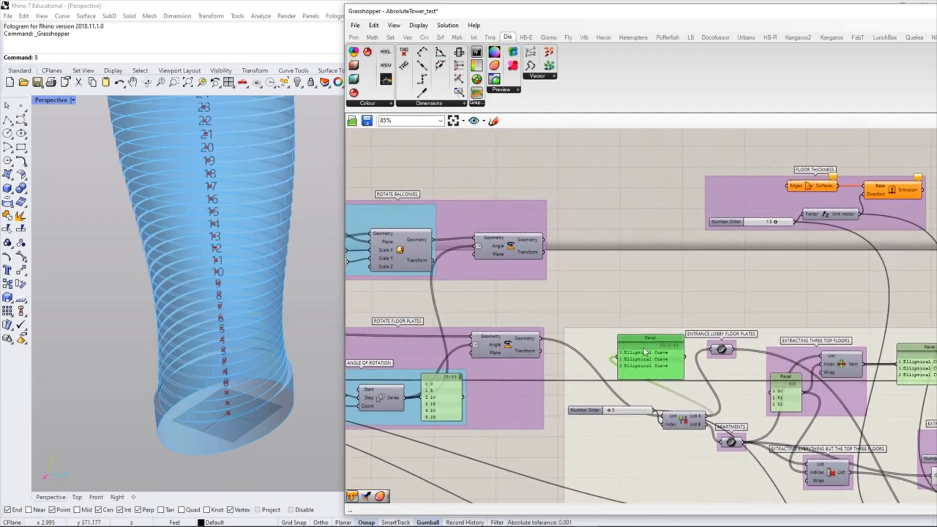
{"action": "right_click", "coordinate": [586, 343]}
{"action": "left_click", "coordinate": [624, 418]}
{"action": "right_click_drag", "start_coordinate": [596, 212], "coordinate": [683, 266]}
{"action": "scroll", "coordinate": [629, 295], "scroll_direction": "up", "scroll_amount": 1}
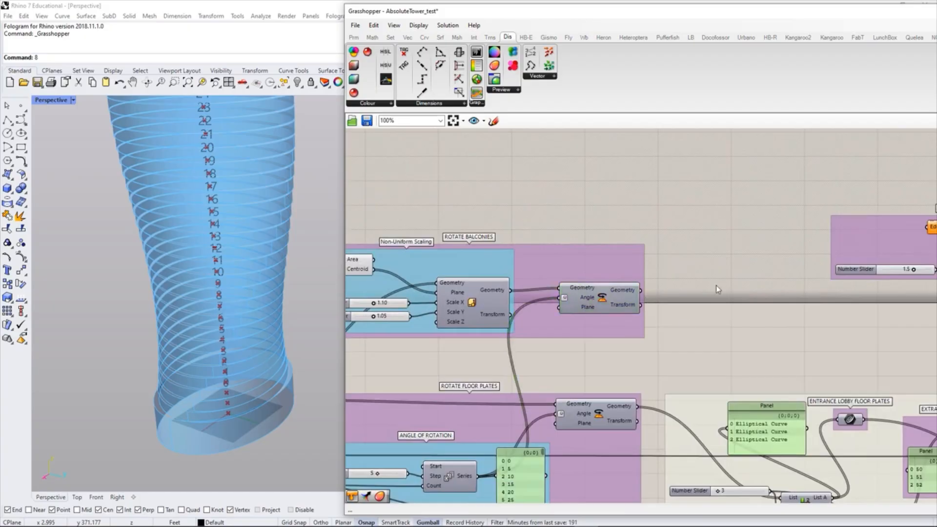
Step: Turn on the preview of the Rotate component in the ROTATE BALCONIES group
{"action": "left_click", "coordinate": [606, 300]}
{"action": "key", "text": "ctrl+q"}
{"action": "left_click", "coordinate": [747, 224]}
{"action": "left_click", "coordinate": [603, 299]}
{"action": "key", "text": "Escape"}
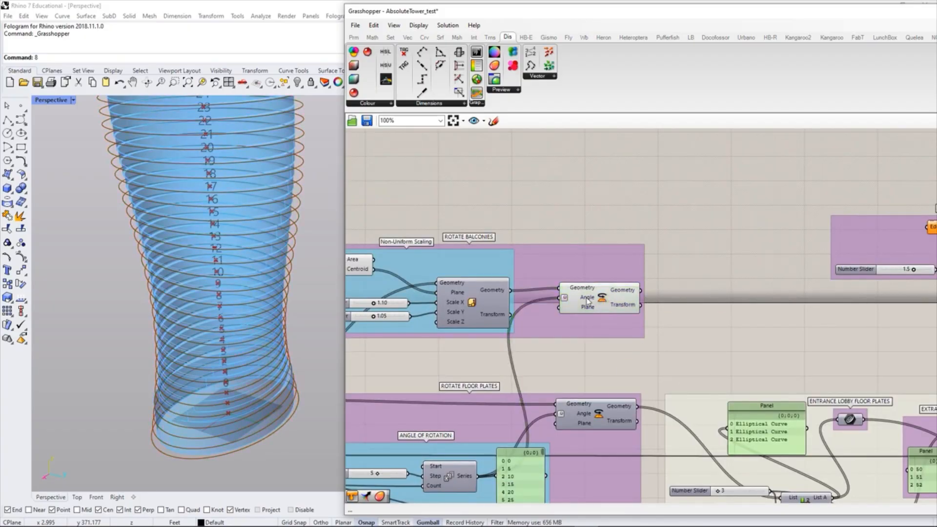
{"action": "left_click", "coordinate": [603, 298]}
{"action": "left_click", "coordinate": [742, 322]}
Step: Move the Number Slider that drives the Split List index below the Split List component
{"action": "right_click_drag", "start_coordinate": [717, 333], "coordinate": [647, 280]}
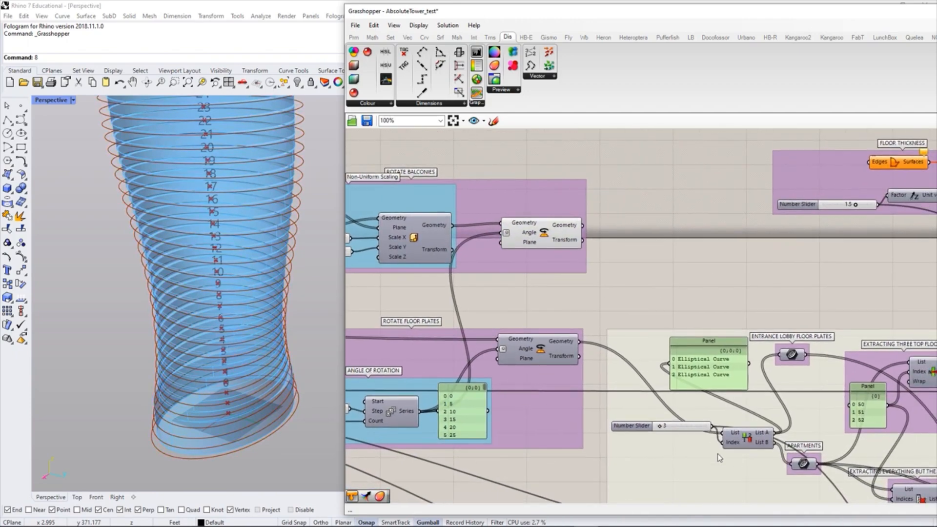
{"action": "left_click_drag", "start_coordinate": [695, 430], "coordinate": [687, 460]}
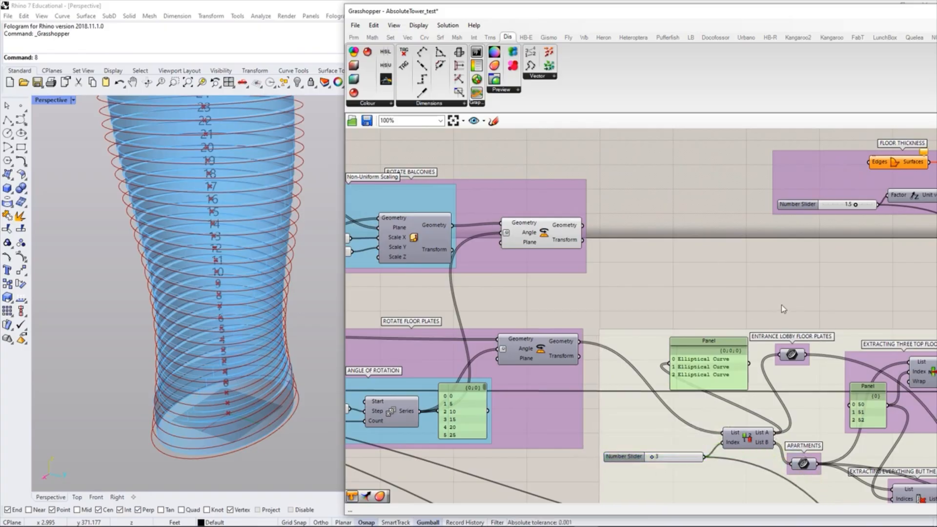
{"action": "right_click_drag", "start_coordinate": [860, 397], "coordinate": [690, 316]}
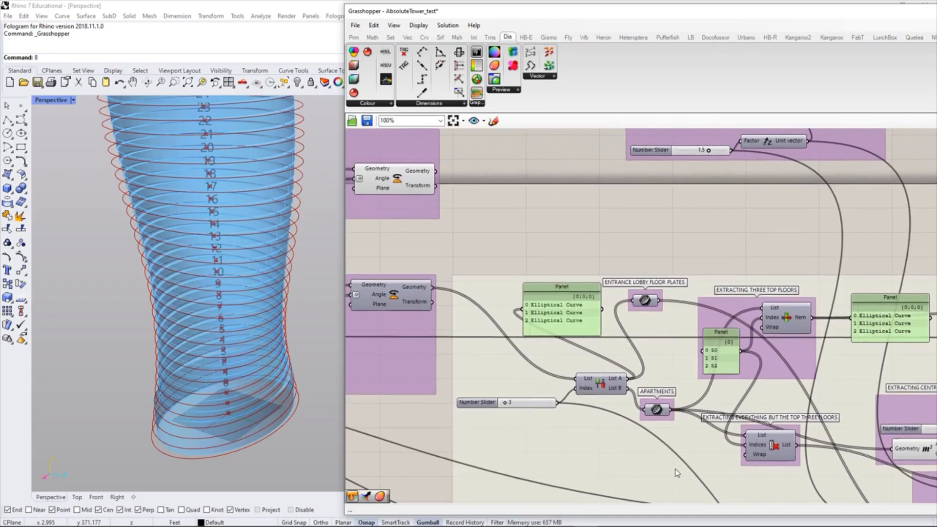
Step: Move the FLOOR THICKNESS group farther from the ROTATE BALCONIES group to free canvas space between them
{"action": "right_click_drag", "start_coordinate": [559, 233], "coordinate": [671, 285]}
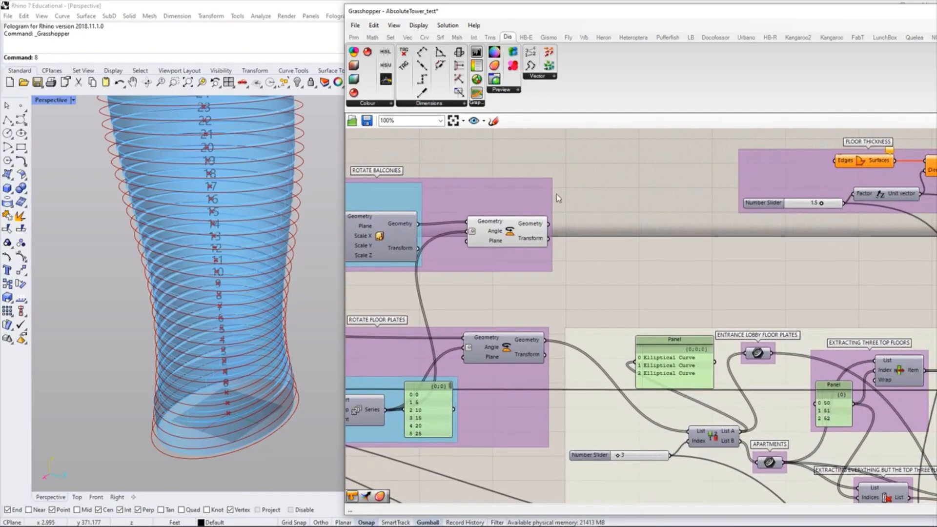
{"action": "left_click_drag", "start_coordinate": [775, 171], "coordinate": [845, 192]}
{"action": "left_click", "coordinate": [662, 292]}
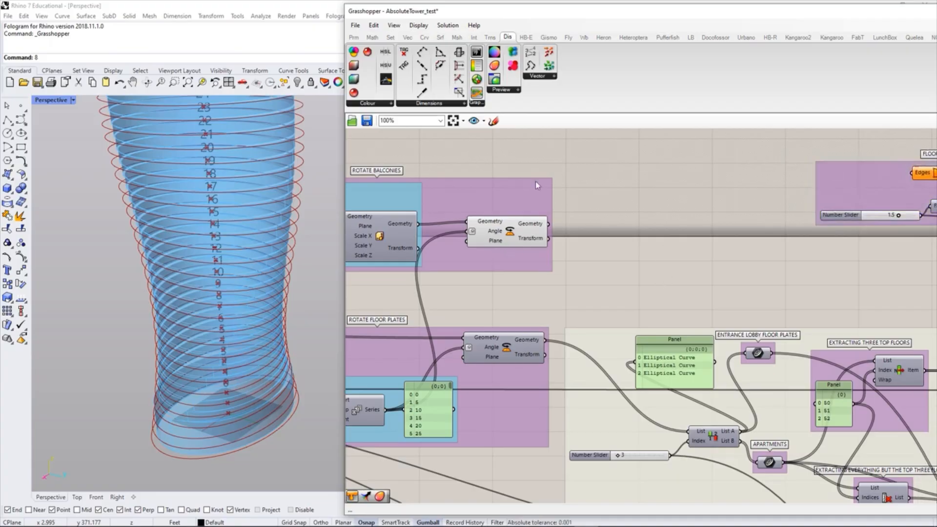
{"action": "right_click_drag", "start_coordinate": [542, 266], "coordinate": [581, 262]}
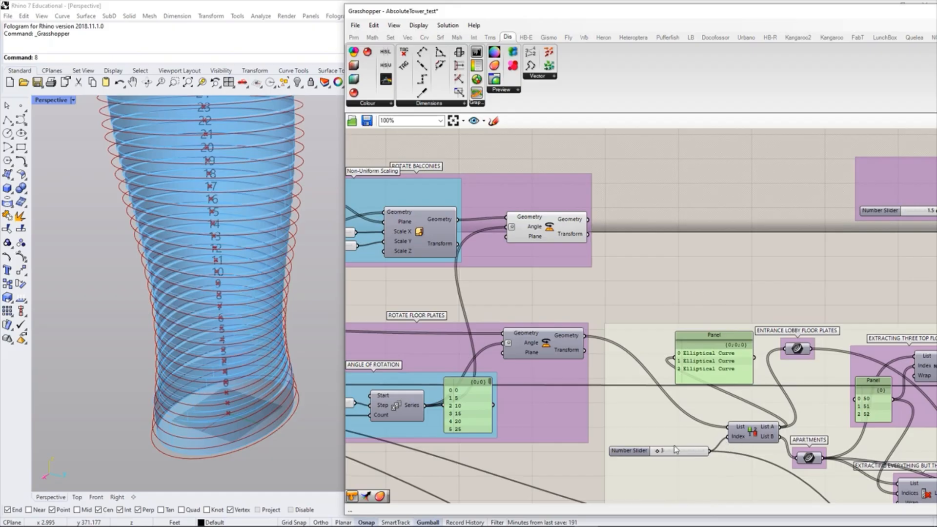
Step: Move the ROTATE BALCONIES group higher, farther from the ROTATE FLOOR PLATES group
{"action": "right_click_drag", "start_coordinate": [690, 220], "coordinate": [656, 234]}
{"action": "left_click_drag", "start_coordinate": [508, 204], "coordinate": [510, 169]}
{"action": "left_click", "coordinate": [625, 260]}
{"action": "right_click_drag", "start_coordinate": [627, 261], "coordinate": [640, 296]}
{"action": "scroll", "coordinate": [566, 260], "scroll_direction": "up", "scroll_amount": 2}
Step: Add a Split List component beside the ROTATE BALCONIES group and feed the Rotate component's Geometry output into its List input
{"action": "left_click", "coordinate": [534, 258]}
{"action": "left_click", "coordinate": [502, 261]}
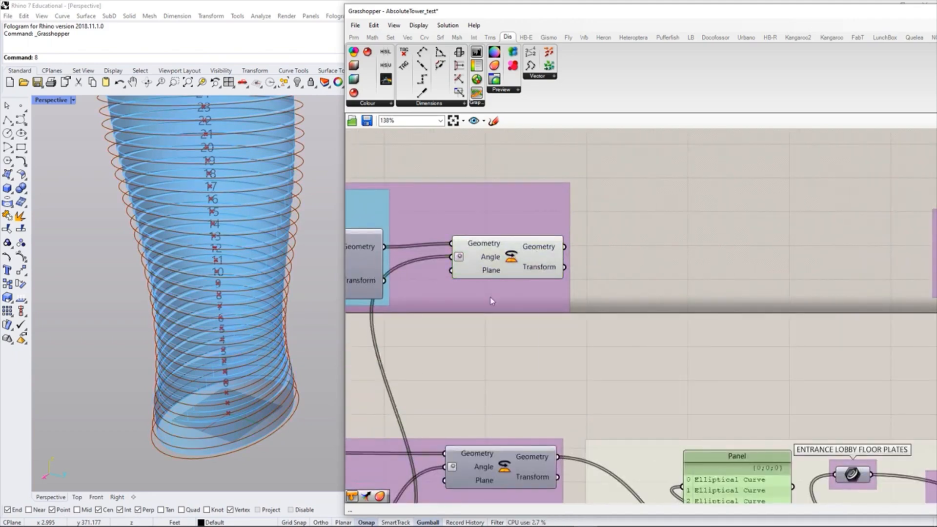
{"action": "scroll", "coordinate": [277, 395], "scroll_direction": "down", "scroll_amount": 10}
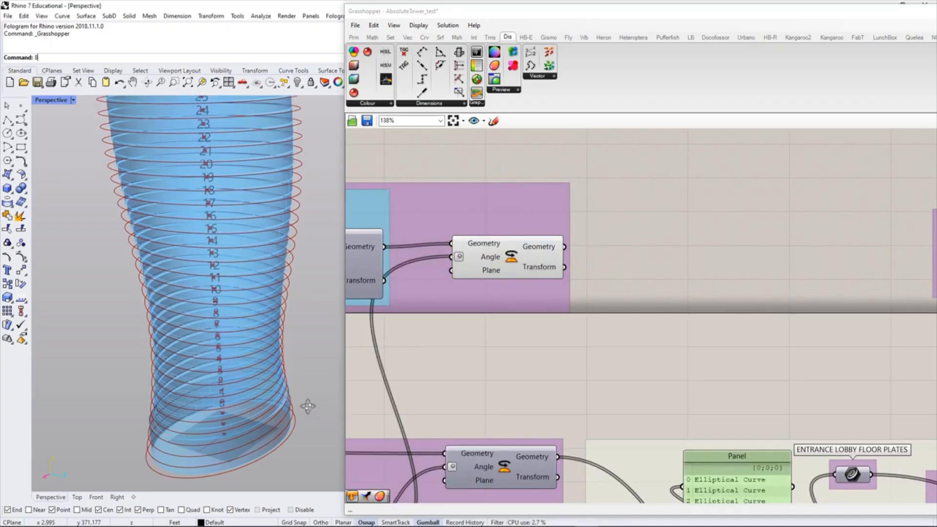
{"action": "scroll", "coordinate": [291, 351], "scroll_direction": "up", "scroll_amount": 5}
{"action": "scroll", "coordinate": [286, 328], "scroll_direction": "up", "scroll_amount": 6}
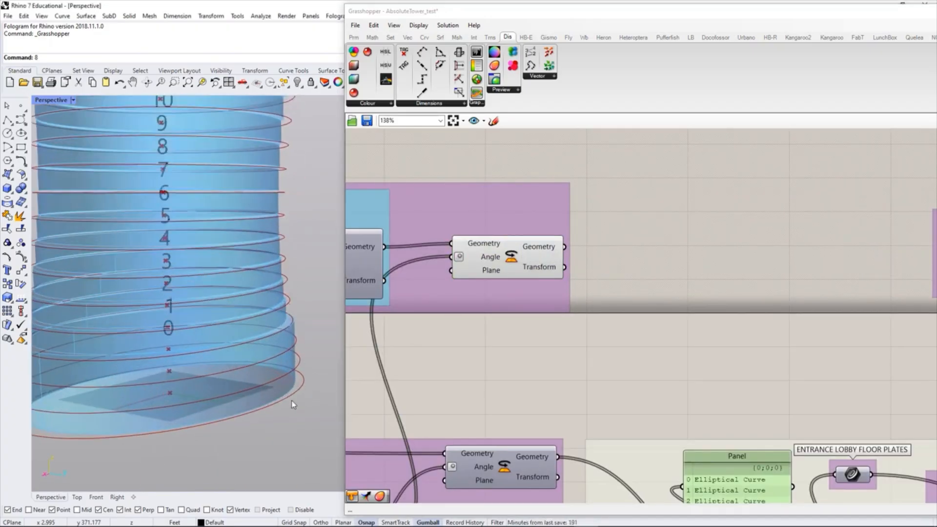
{"action": "left_click", "coordinate": [390, 37]}
{"action": "left_click", "coordinate": [386, 104]}
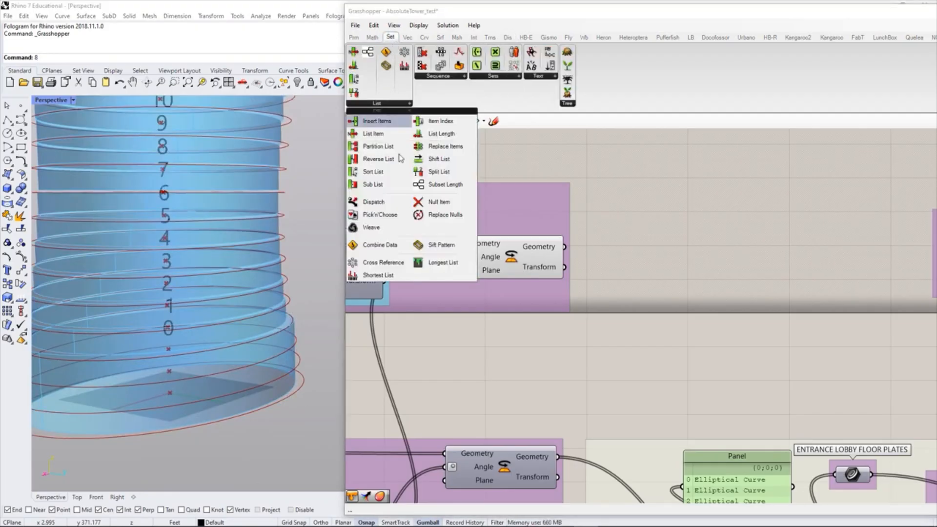
{"action": "left_click", "coordinate": [438, 171]}
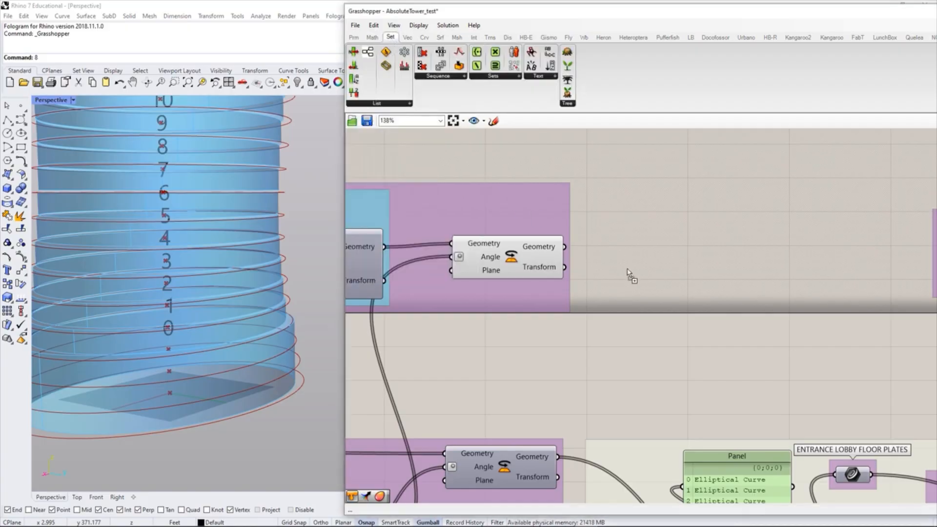
{"action": "left_click", "coordinate": [736, 290]}
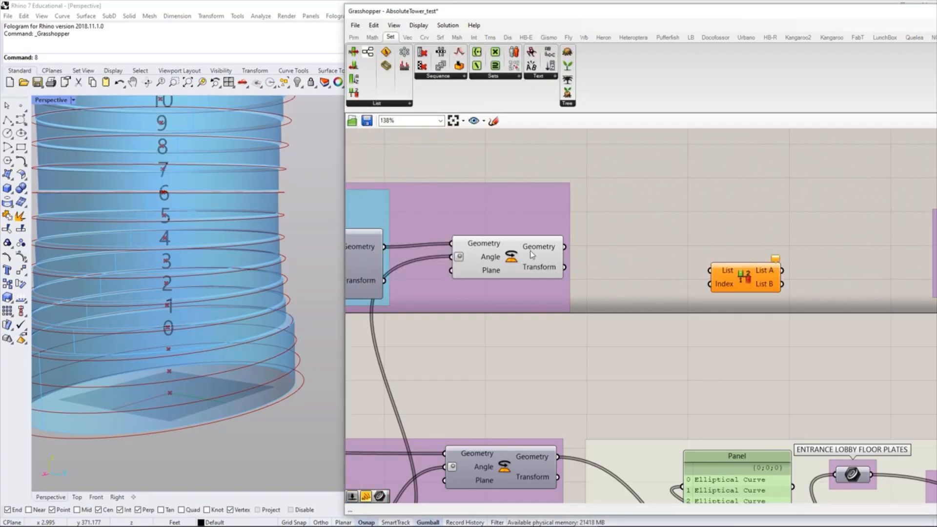
{"action": "left_click_drag", "start_coordinate": [564, 246], "coordinate": [743, 270]}
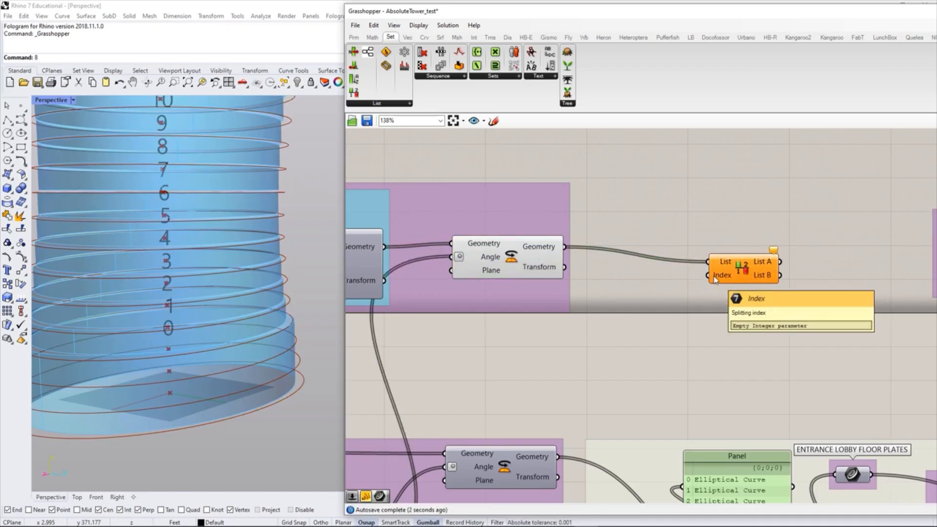
Step: Rearrange the floor plate split by moving its Number Slider above the components, the curve Panel lower, and the Split List farther from the APARTMENTS group
{"action": "scroll", "coordinate": [700, 324], "scroll_direction": "down", "scroll_amount": 2}
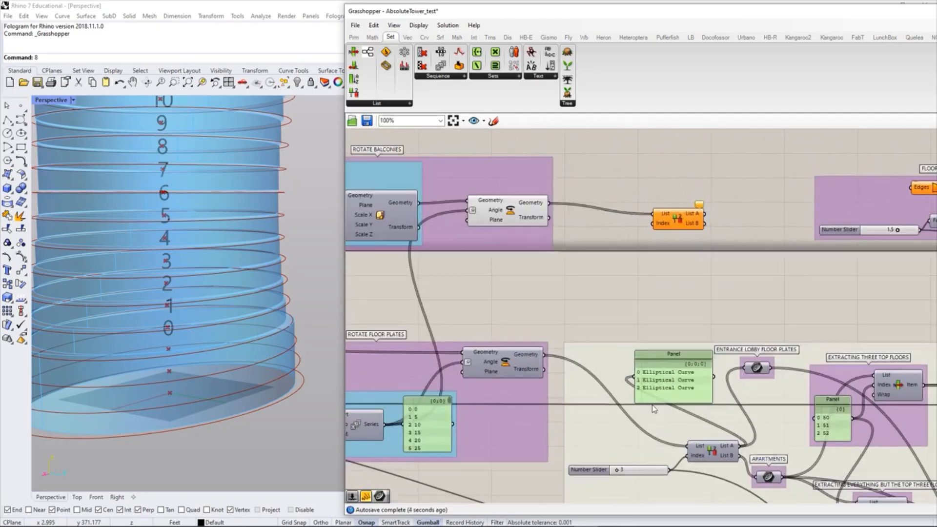
{"action": "left_click_drag", "start_coordinate": [645, 473], "coordinate": [639, 465]}
{"action": "left_click_drag", "start_coordinate": [644, 320], "coordinate": [635, 328]}
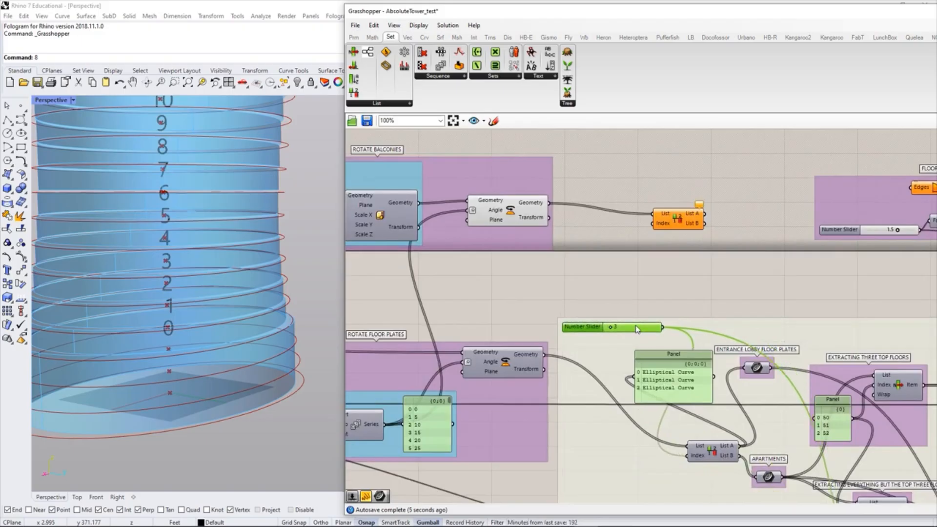
{"action": "left_click_drag", "start_coordinate": [678, 392], "coordinate": [784, 440]}
{"action": "left_click_drag", "start_coordinate": [723, 457], "coordinate": [646, 449]}
{"action": "left_click", "coordinate": [658, 291]}
Step: Connect the floor plate split's Number Slider to the Index input of the balcony Split List
{"action": "right_click_drag", "start_coordinate": [620, 292], "coordinate": [606, 320]}
{"action": "scroll", "coordinate": [607, 324], "scroll_direction": "up", "scroll_amount": 1}
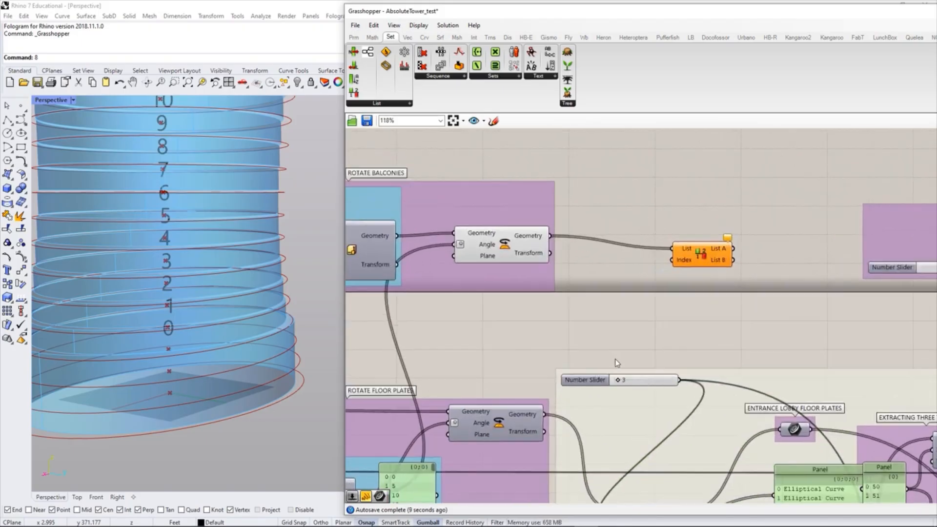
{"action": "left_click_drag", "start_coordinate": [676, 379], "coordinate": [683, 250]}
{"action": "left_click", "coordinate": [694, 290]}
{"action": "right_click_drag", "start_coordinate": [695, 289], "coordinate": [651, 300]}
{"action": "scroll", "coordinate": [652, 297], "scroll_direction": "up", "scroll_amount": 1}
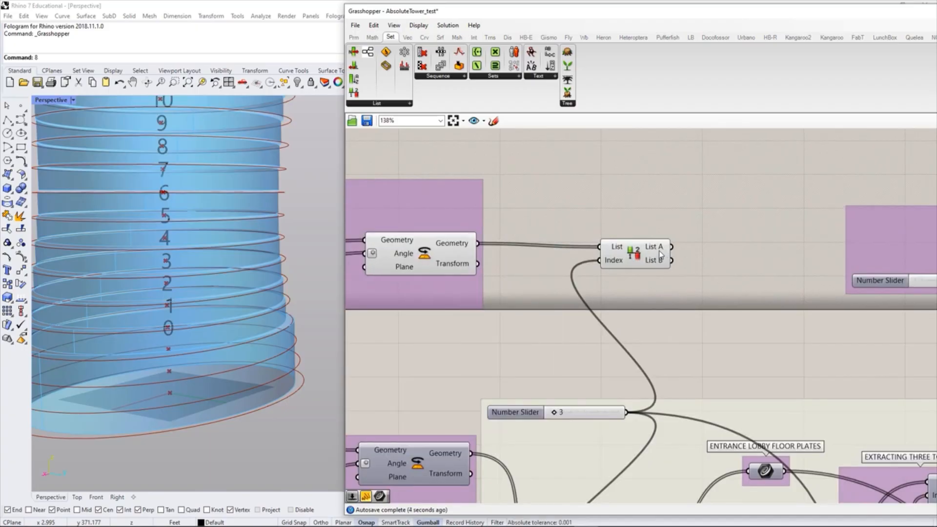
Step: Add a Curve parameter fed by the balcony Split List's List A output, and adjust the spacing between them
{"action": "left_click", "coordinate": [352, 37]}
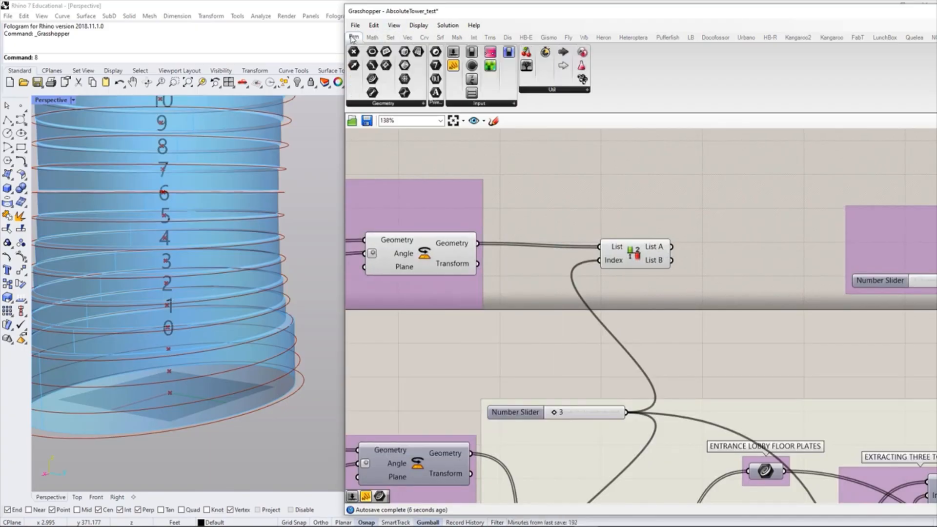
{"action": "left_click", "coordinate": [384, 105]}
{"action": "left_click_drag", "start_coordinate": [371, 167], "coordinate": [717, 228]}
{"action": "left_click_drag", "start_coordinate": [671, 246], "coordinate": [698, 226]}
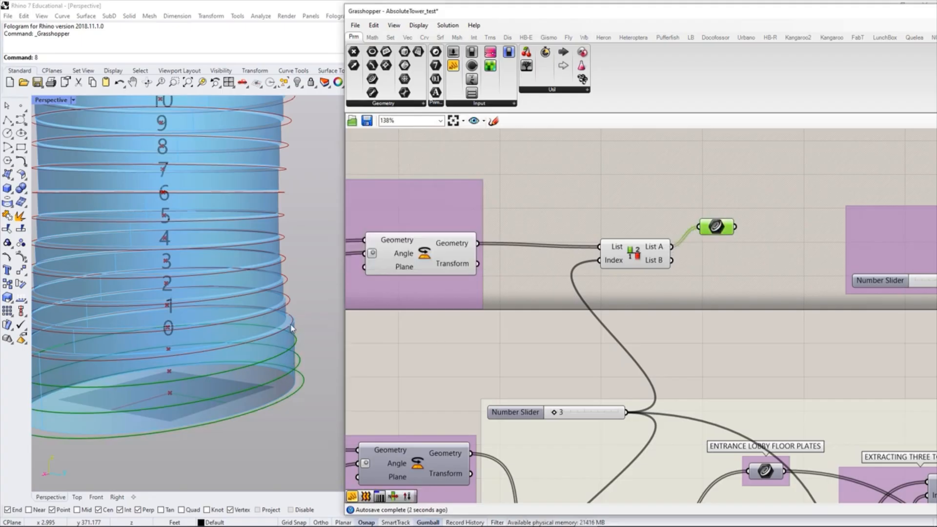
{"action": "left_click", "coordinate": [708, 265]}
{"action": "right_click_drag", "start_coordinate": [707, 263], "coordinate": [683, 275]}
{"action": "left_click_drag", "start_coordinate": [606, 264], "coordinate": [592, 257]}
{"action": "left_click", "coordinate": [665, 289]}
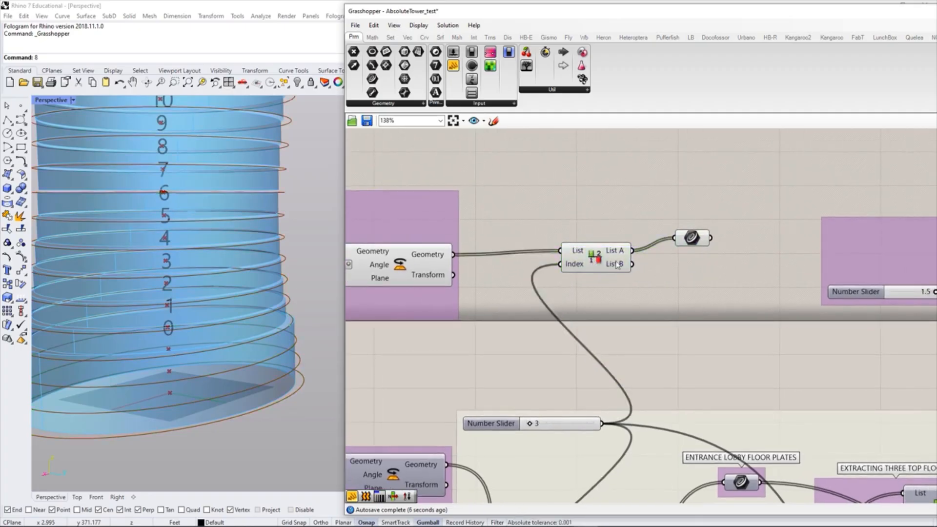
Step: Duplicate the Curve parameter below the original and connect the balcony Split List's List B output to the copy
{"action": "left_click", "coordinate": [693, 238]}
{"action": "left_click_drag", "start_coordinate": [689, 236], "coordinate": [692, 279], "text": "alt"}
{"action": "left_click", "coordinate": [666, 285]}
{"action": "left_click_drag", "start_coordinate": [632, 264], "coordinate": [688, 300]}
{"action": "left_click", "coordinate": [691, 279]}
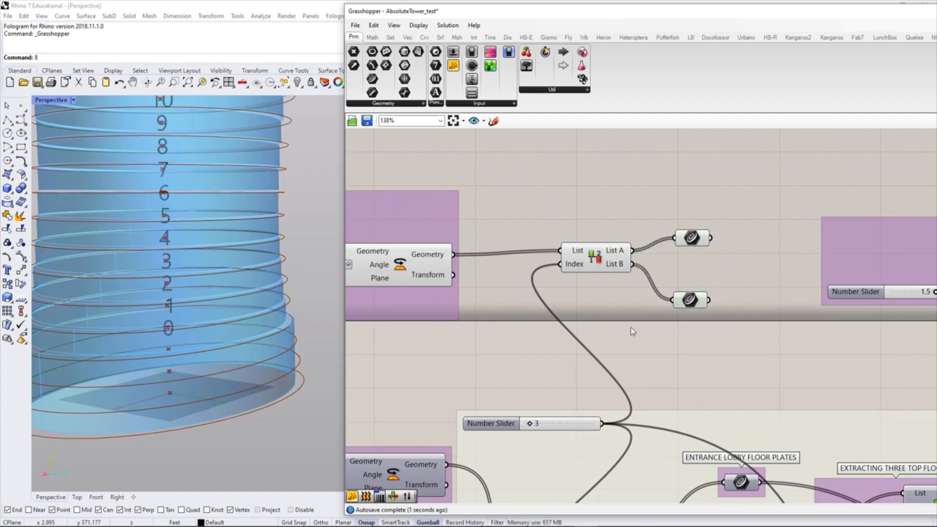
Step: Nudge the balcony Split List and the List A Curve parameter to tidy their spacing
{"action": "right_click_drag", "start_coordinate": [630, 327], "coordinate": [537, 341]}
{"action": "left_click", "coordinate": [500, 272]}
{"action": "left_click", "coordinate": [502, 314]}
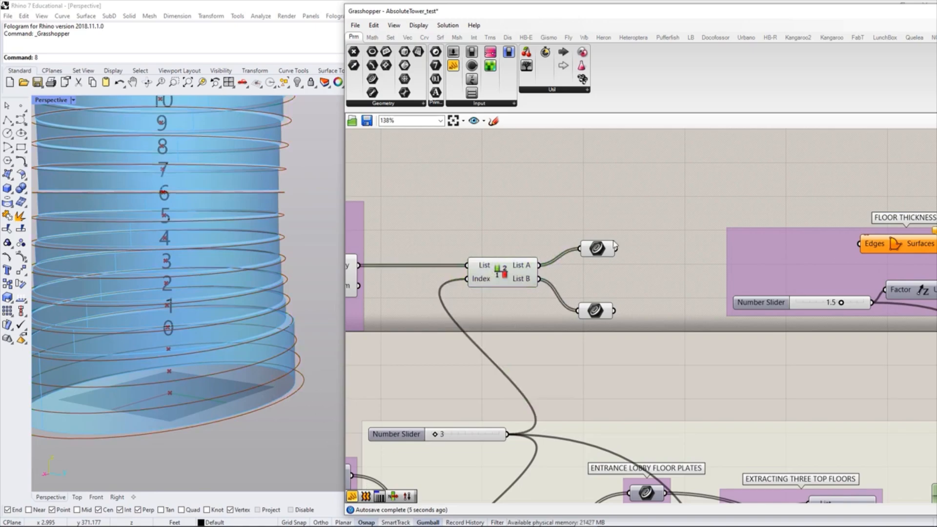
{"action": "left_click_drag", "start_coordinate": [524, 263], "coordinate": [516, 262]}
{"action": "left_click", "coordinate": [528, 340]}
{"action": "left_click_drag", "start_coordinate": [596, 248], "coordinate": [590, 245]}
Step: Examine which balcony curves at the tower's base belong to the List A Curve parameter
{"action": "scroll", "coordinate": [306, 368], "scroll_direction": "up", "scroll_amount": 2}
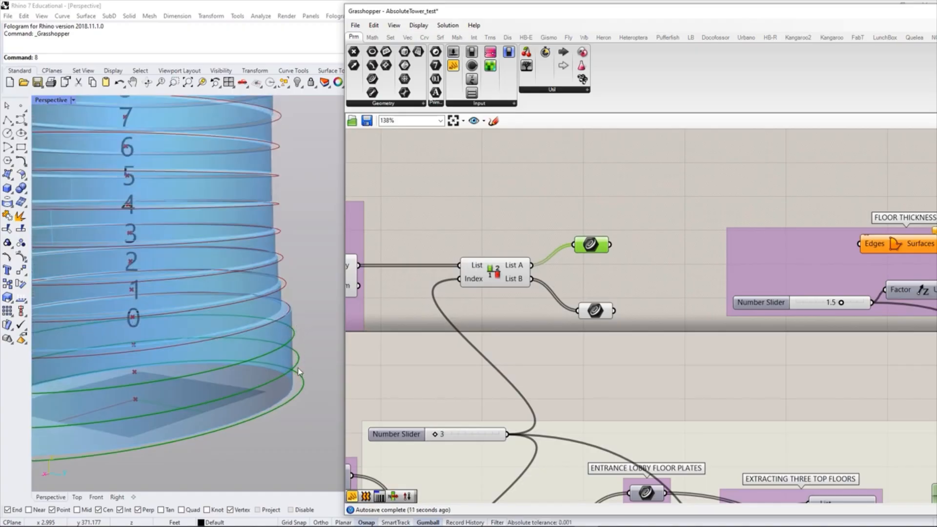
{"action": "scroll", "coordinate": [299, 345], "scroll_direction": "down", "scroll_amount": 2}
{"action": "scroll", "coordinate": [302, 356], "scroll_direction": "up", "scroll_amount": 1}
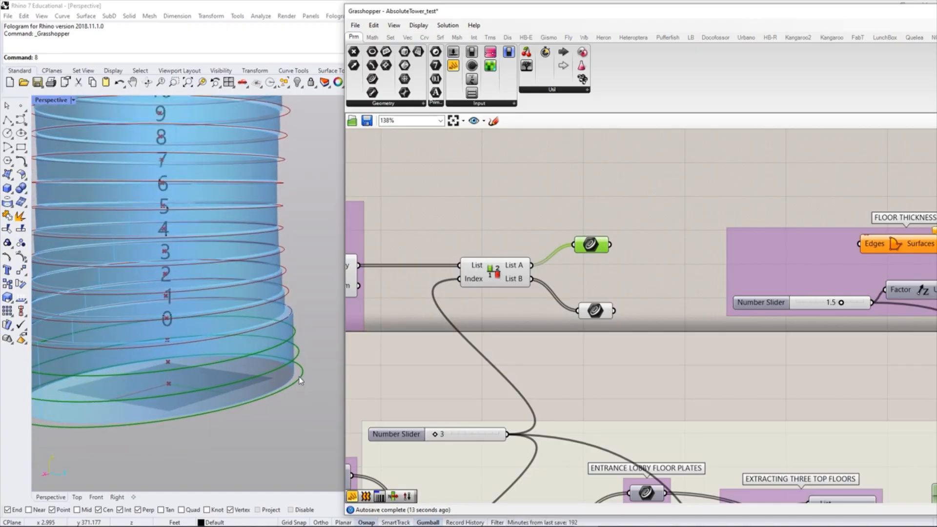
{"action": "left_click", "coordinate": [304, 382]}
{"action": "left_click", "coordinate": [530, 211]}
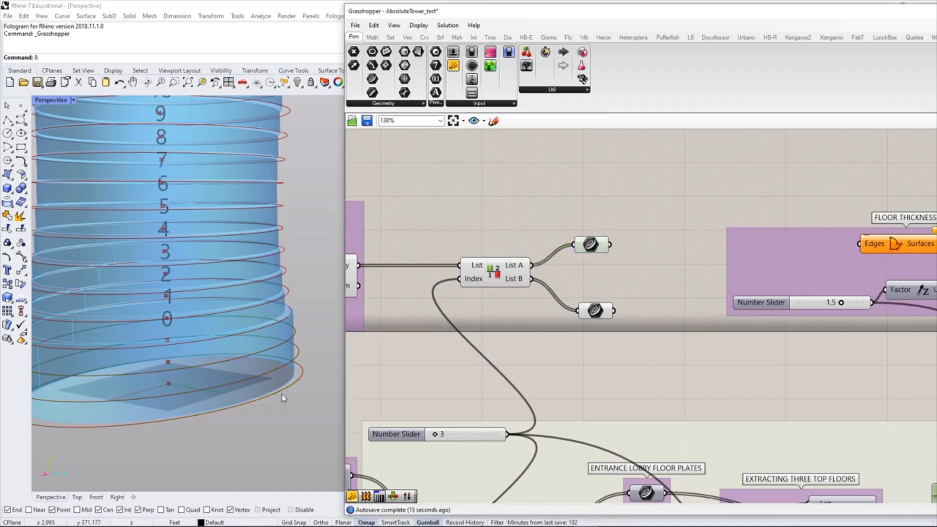
{"action": "left_click", "coordinate": [589, 247]}
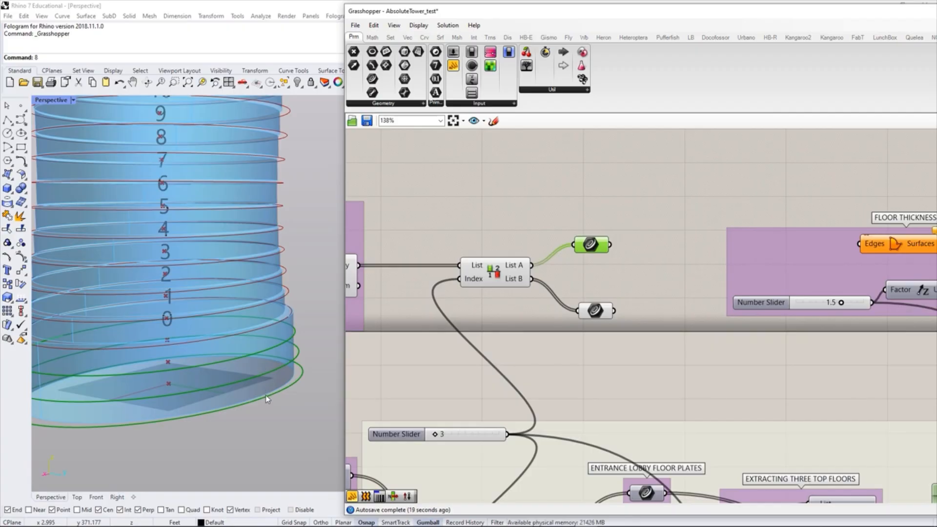
{"action": "scroll", "coordinate": [558, 224], "scroll_direction": "up", "scroll_amount": 2}
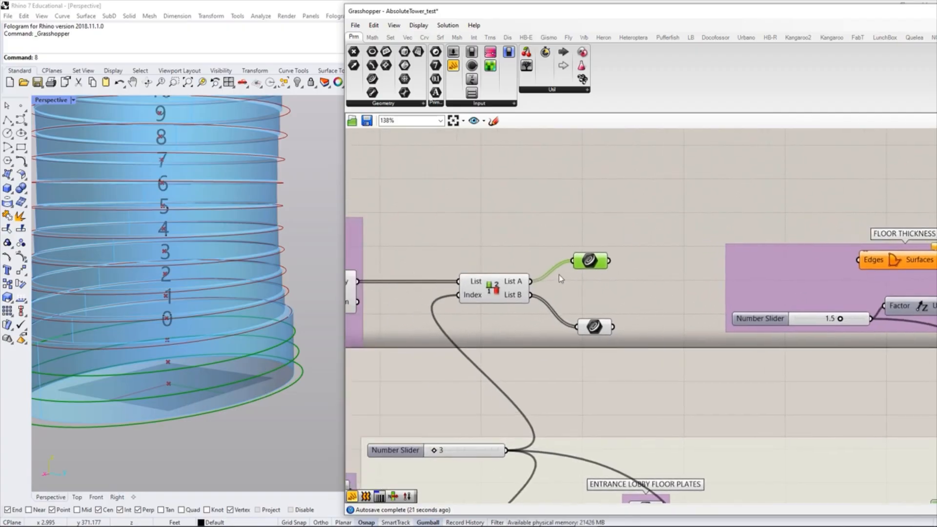
{"action": "left_click_drag", "start_coordinate": [605, 264], "coordinate": [602, 256]}
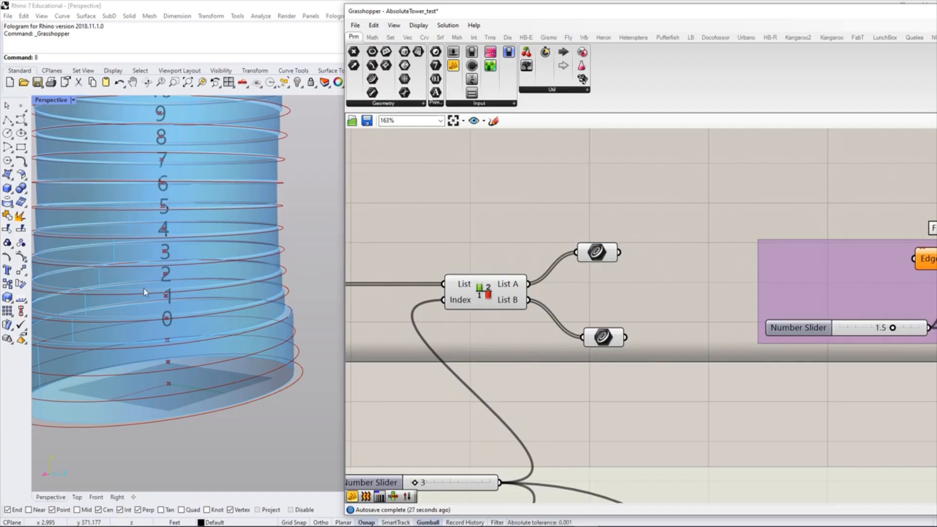
Step: Turn off the preview of the Point List component in the EXTRACTING CENTROID POINTS AND DISPLAYIG ORDER group
{"action": "scroll", "coordinate": [571, 263], "scroll_direction": "down", "scroll_amount": 4}
{"action": "right_click_drag", "start_coordinate": [634, 282], "coordinate": [439, 195]}
{"action": "right_click_drag", "start_coordinate": [788, 315], "coordinate": [642, 301]}
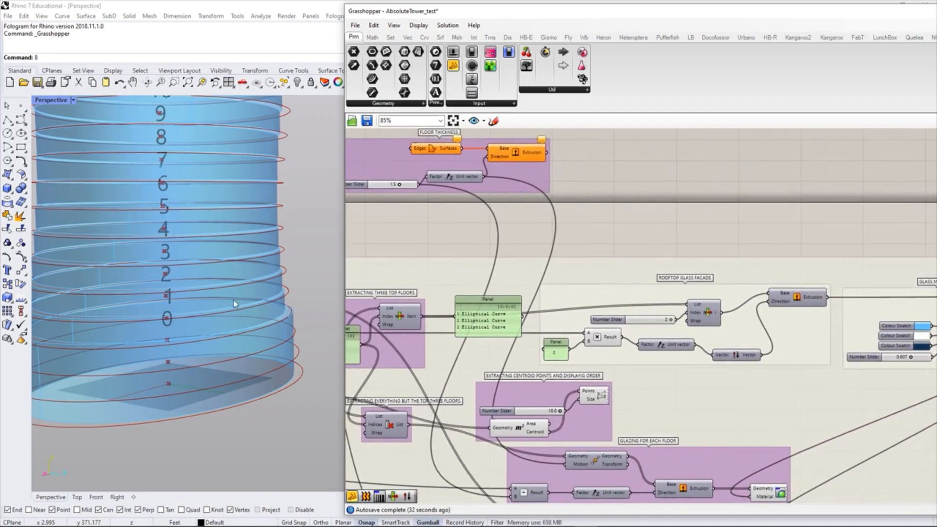
{"action": "scroll", "coordinate": [569, 419], "scroll_direction": "up", "scroll_amount": 3}
{"action": "left_click", "coordinate": [541, 392]}
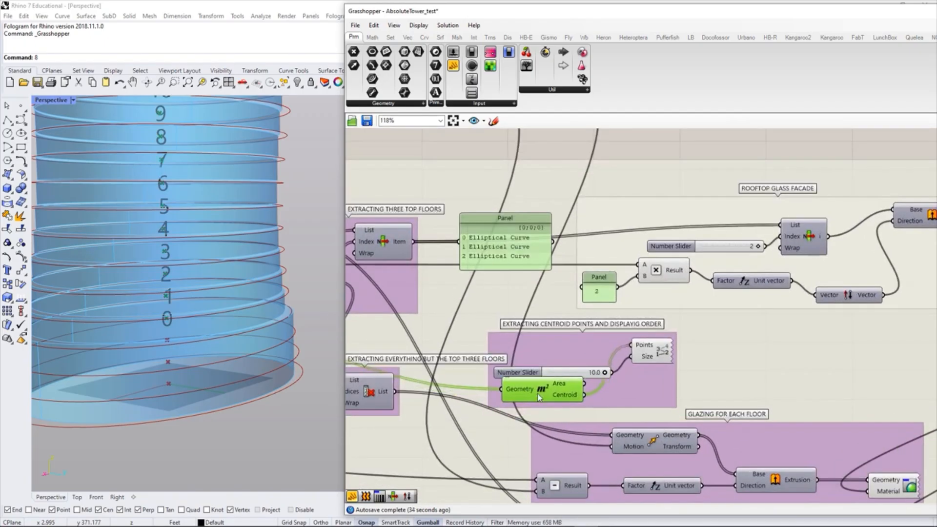
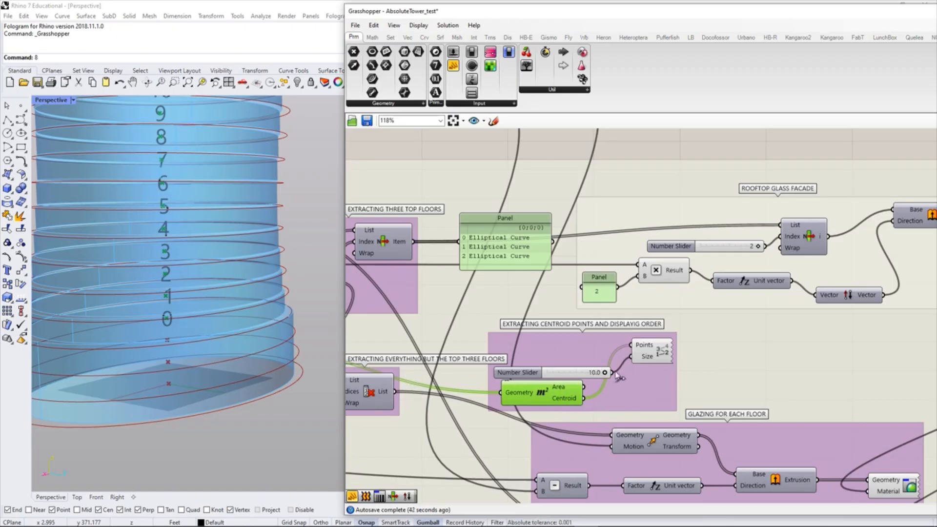
{"action": "left_click", "coordinate": [646, 355]}
{"action": "key", "text": "ctrl+q"}
Step: Add a Point List component above the ROTATE BALCONIES group and connect the Area component's Centroid output to its Points input
{"action": "right_click_drag", "start_coordinate": [454, 212], "coordinate": [781, 325]}
{"action": "left_click", "coordinate": [572, 239]}
{"action": "right_click_drag", "start_coordinate": [557, 256], "coordinate": [697, 300]}
{"action": "scroll", "coordinate": [696, 300], "scroll_direction": "down", "scroll_amount": 2}
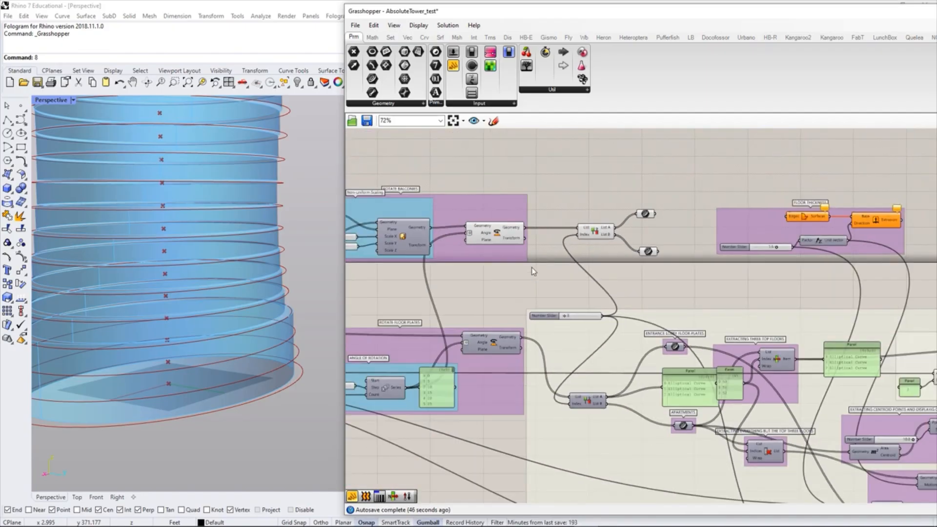
{"action": "right_click_drag", "start_coordinate": [441, 236], "coordinate": [540, 272]}
{"action": "scroll", "coordinate": [541, 268], "scroll_direction": "up", "scroll_amount": 2}
{"action": "right_click_drag", "start_coordinate": [582, 248], "coordinate": [602, 270]}
{"action": "right_click_drag", "start_coordinate": [410, 273], "coordinate": [517, 288]}
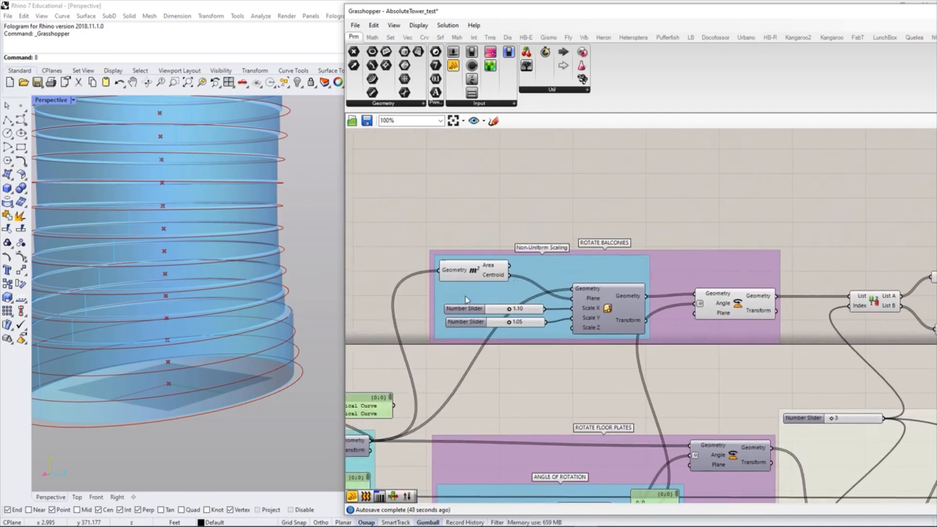
{"action": "scroll", "coordinate": [509, 316], "scroll_direction": "up", "scroll_amount": 2}
{"action": "right_click_drag", "start_coordinate": [466, 265], "coordinate": [478, 279]}
{"action": "scroll", "coordinate": [478, 277], "scroll_direction": "up", "scroll_amount": 1}
{"action": "left_click", "coordinate": [486, 276]}
{"action": "left_click", "coordinate": [506, 226]}
{"action": "left_click", "coordinate": [493, 283]}
{"action": "left_click", "coordinate": [560, 201]}
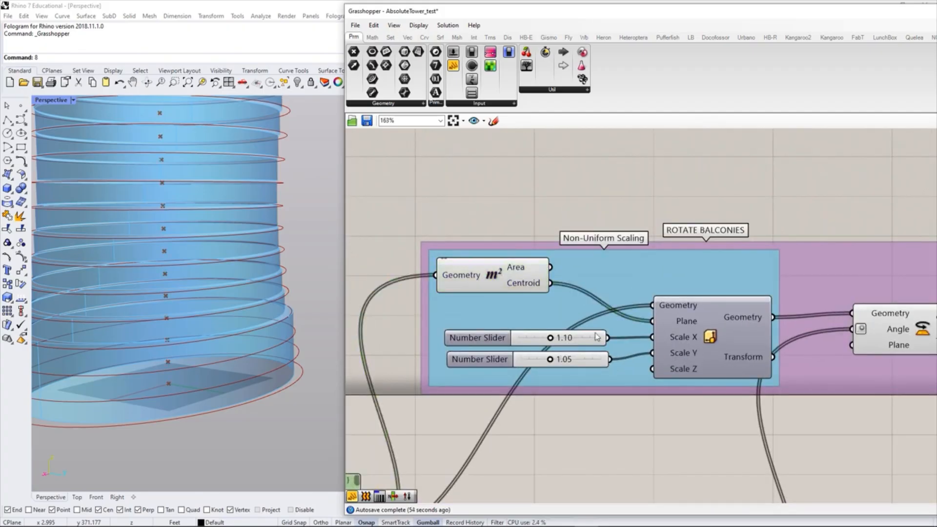
{"action": "left_click", "coordinate": [508, 38]}
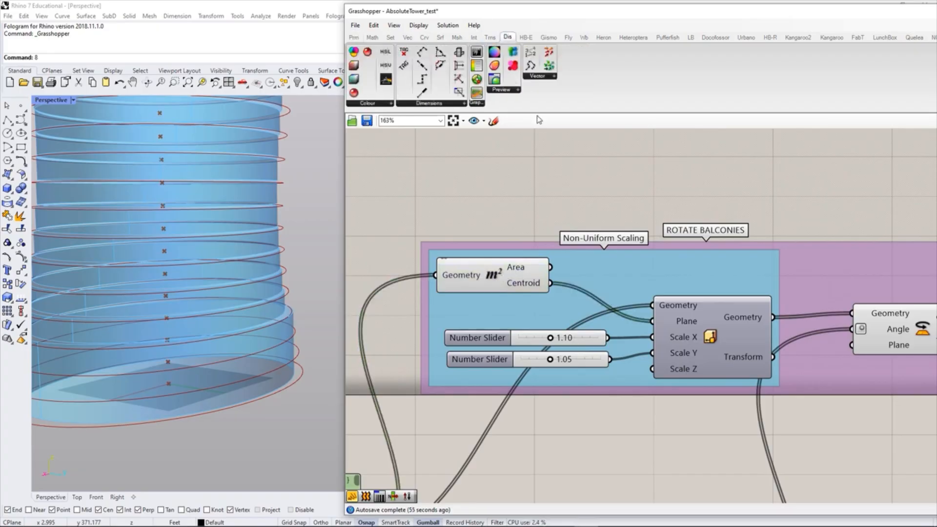
{"action": "left_click", "coordinate": [538, 77]}
{"action": "left_click", "coordinate": [551, 92]}
{"action": "left_click", "coordinate": [618, 182]}
{"action": "left_click_drag", "start_coordinate": [550, 283], "coordinate": [669, 182]}
{"action": "left_click", "coordinate": [650, 203]}
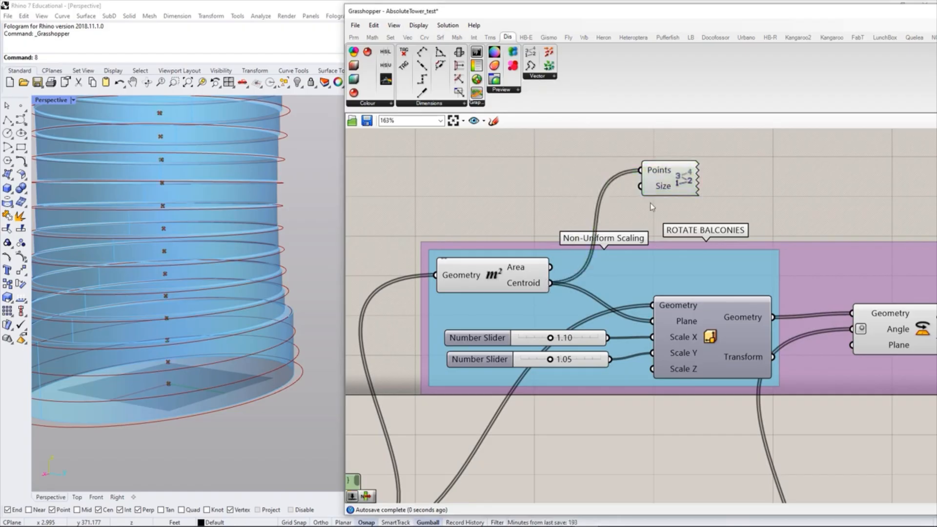
Step: Drive the new Point List's Size input with a Number Slider ranging from 0.1 to 10, raised to its maximum
{"action": "double_click", "coordinate": [529, 193]}
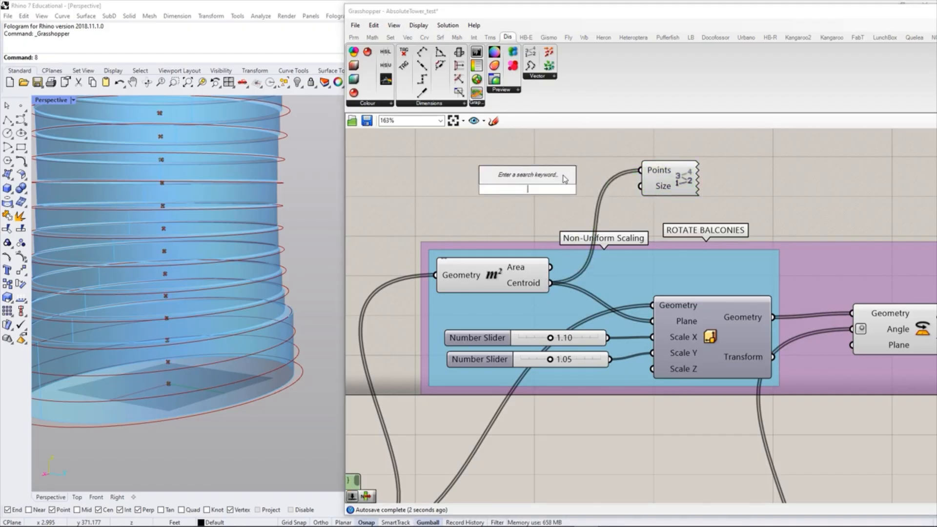
{"action": "type", "text": ".1"}
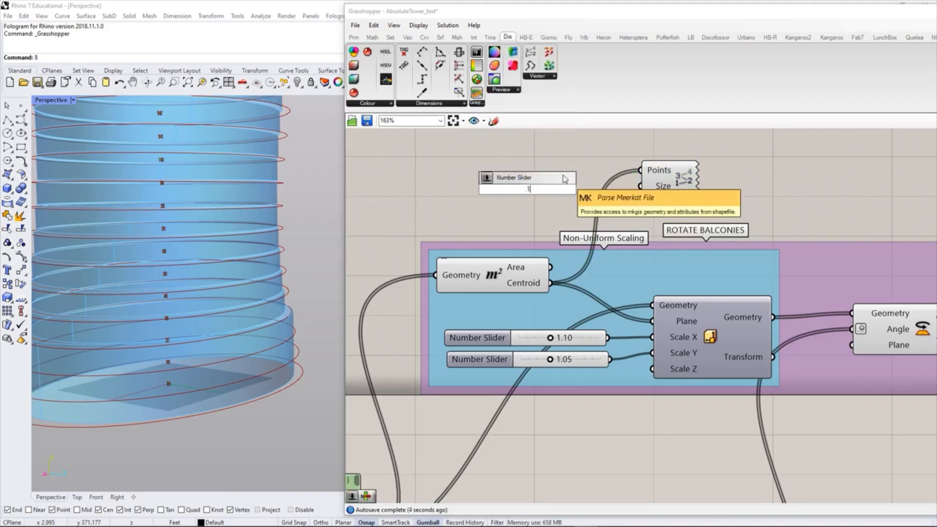
{"action": "type", "text": "<5<10"}
{"action": "key", "text": "Return"}
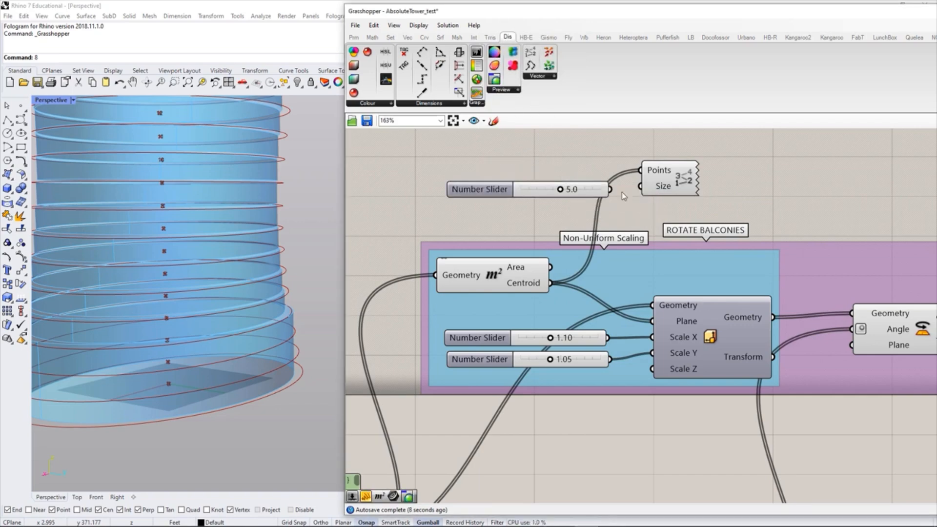
{"action": "left_click_drag", "start_coordinate": [616, 195], "coordinate": [640, 186]}
{"action": "left_click_drag", "start_coordinate": [561, 190], "coordinate": [635, 195]}
{"action": "right_click_drag", "start_coordinate": [770, 335], "coordinate": [497, 304]}
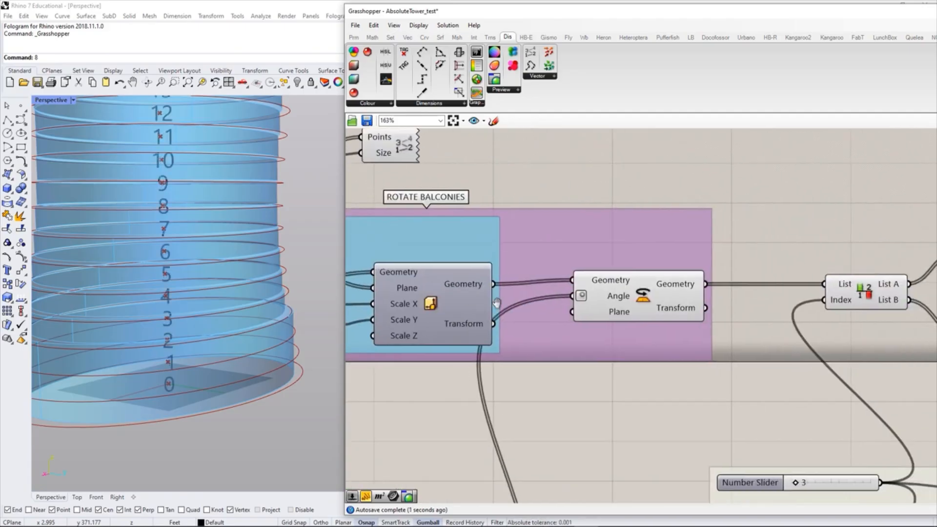
{"action": "right_click_drag", "start_coordinate": [250, 418], "coordinate": [261, 408]}
{"action": "scroll", "coordinate": [160, 396], "scroll_direction": "down", "scroll_amount": 10}
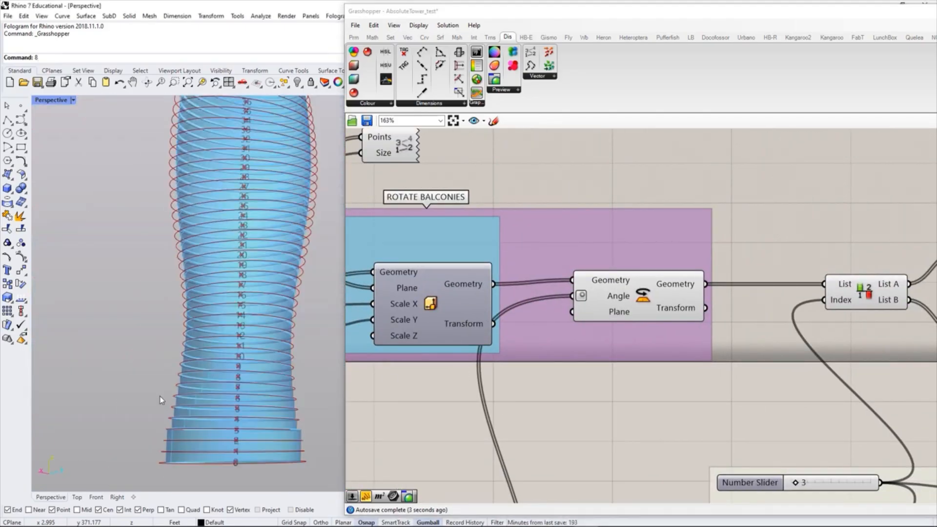
Step: Examine the numbered levels at the tower's base alongside the curves held by the List A Curve parameter
{"action": "scroll", "coordinate": [196, 427], "scroll_direction": "up", "scroll_amount": 5}
{"action": "right_click_drag", "start_coordinate": [191, 418], "coordinate": [213, 437]}
{"action": "scroll", "coordinate": [147, 380], "scroll_direction": "up", "scroll_amount": 10}
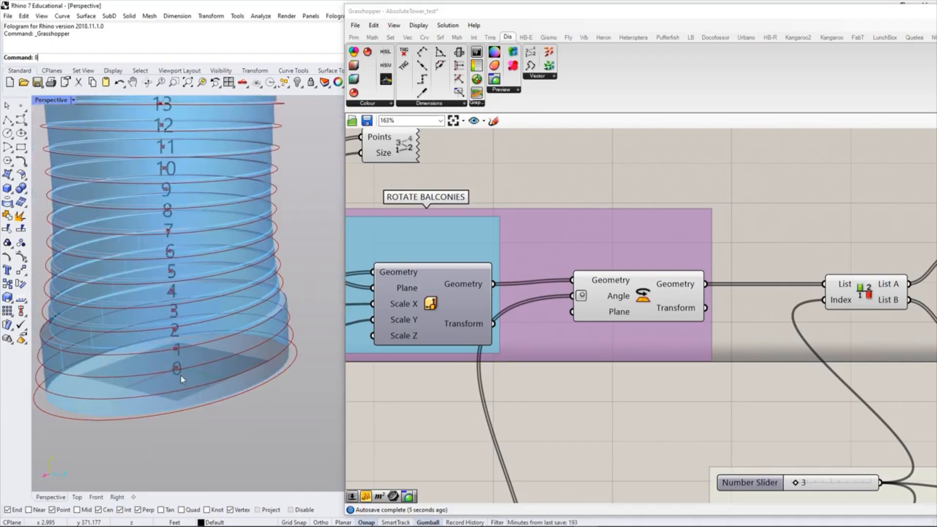
{"action": "right_click_drag", "start_coordinate": [746, 308], "coordinate": [374, 300]}
{"action": "left_click", "coordinate": [619, 238]}
{"action": "left_click", "coordinate": [639, 268]}
{"action": "right_click_drag", "start_coordinate": [622, 248], "coordinate": [621, 271]}
{"action": "left_click_drag", "start_coordinate": [621, 268], "coordinate": [620, 261]}
{"action": "left_click", "coordinate": [654, 199]}
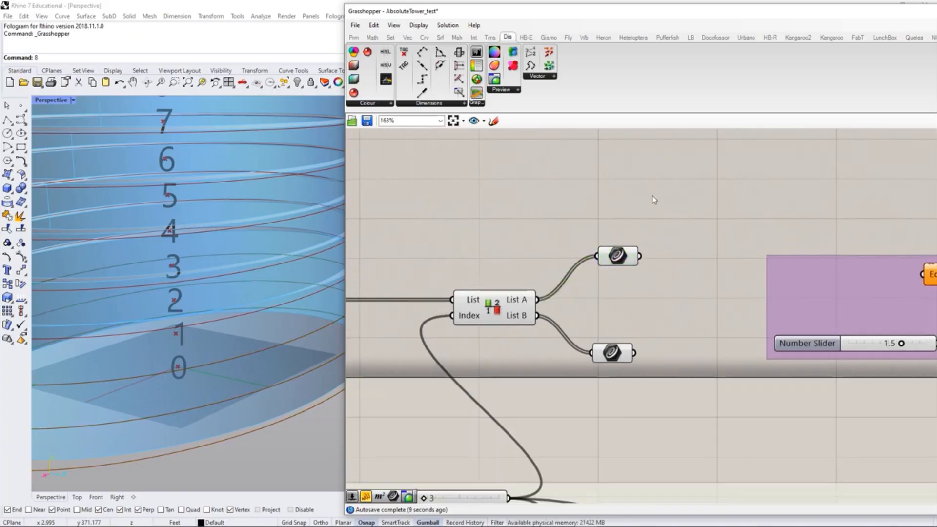
Step: Add a List Item component between the List A Curve parameter and the FLOOR THICKNESS group
{"action": "left_click", "coordinate": [391, 37]}
{"action": "left_click", "coordinate": [390, 103]}
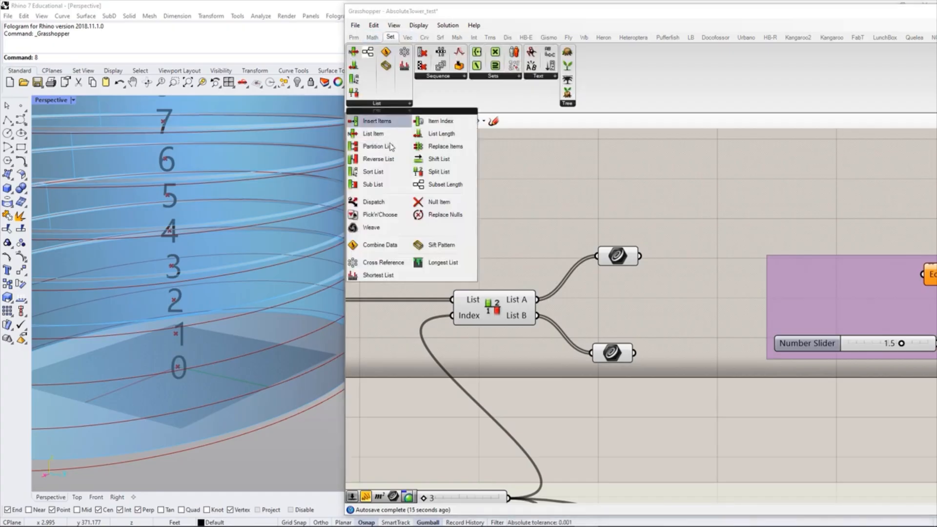
{"action": "left_click", "coordinate": [371, 146]}
{"action": "left_click", "coordinate": [712, 212]}
{"action": "left_click_drag", "start_coordinate": [619, 255], "coordinate": [596, 240]}
{"action": "left_click", "coordinate": [618, 284]}
{"action": "right_click_drag", "start_coordinate": [590, 265], "coordinate": [698, 267]}
{"action": "scroll", "coordinate": [683, 272], "scroll_direction": "down", "scroll_amount": 2}
{"action": "right_click_drag", "start_coordinate": [586, 285], "coordinate": [529, 298]}
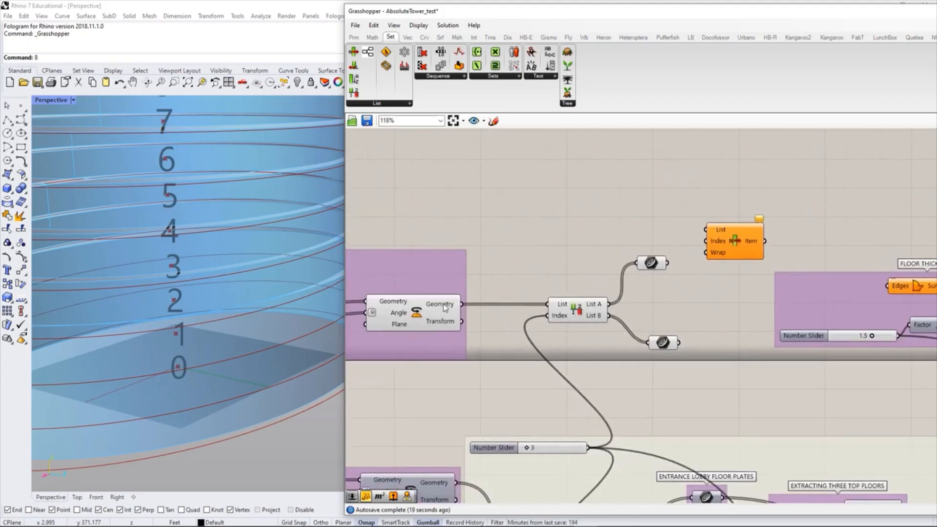
Step: Try feeding the List Item's List input from the Geometry output of the ROTATE BALCONIES component and check which curve it picks
{"action": "left_click_drag", "start_coordinate": [461, 304], "coordinate": [737, 227]}
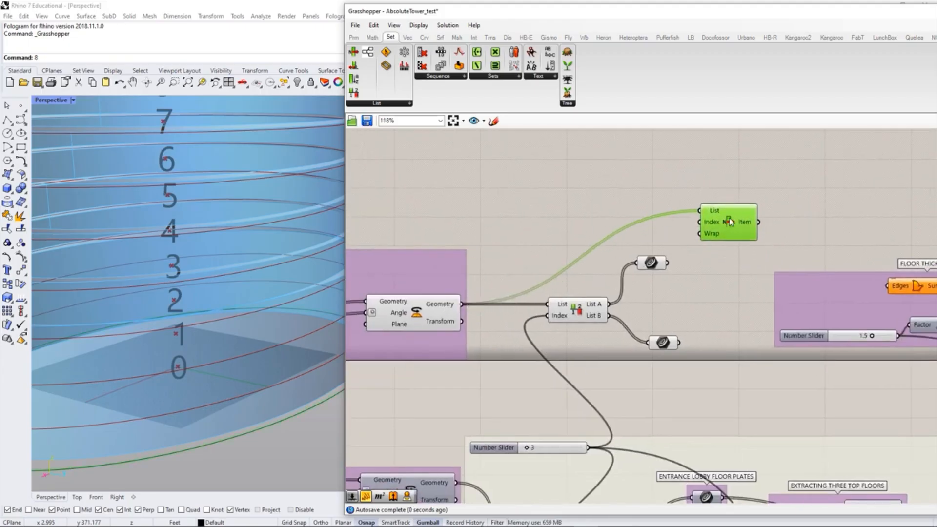
{"action": "scroll", "coordinate": [196, 334], "scroll_direction": "down", "scroll_amount": 6}
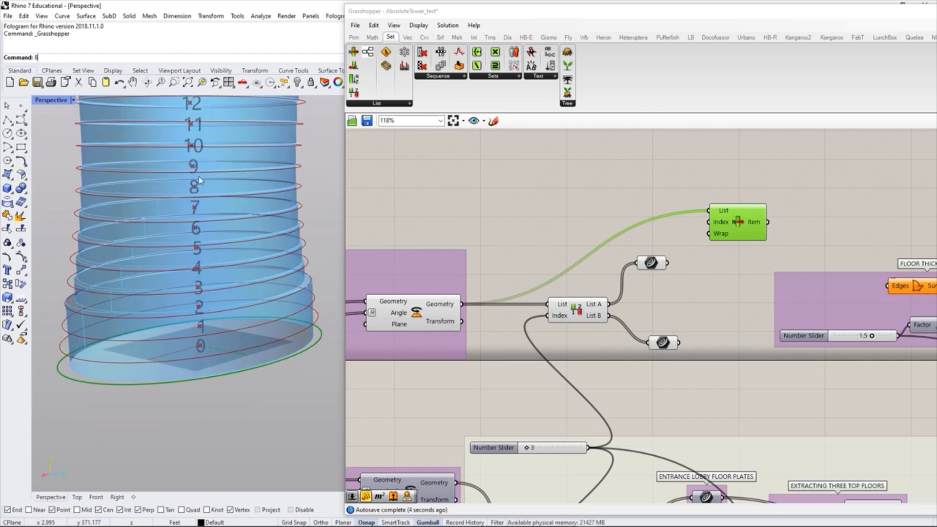
{"action": "left_click", "coordinate": [639, 304]}
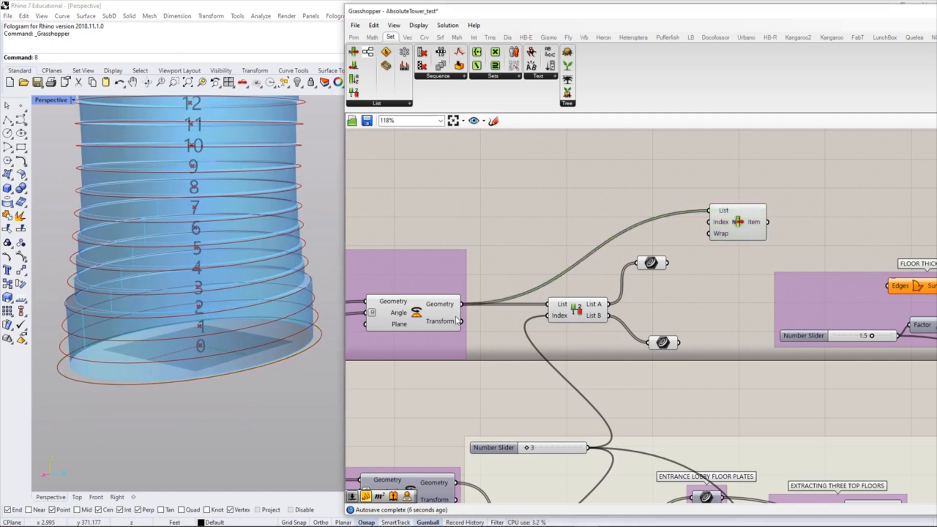
{"action": "right_click_drag", "start_coordinate": [615, 319], "coordinate": [581, 316]}
{"action": "left_click_drag", "start_coordinate": [549, 316], "coordinate": [532, 316]}
{"action": "left_click", "coordinate": [549, 350]}
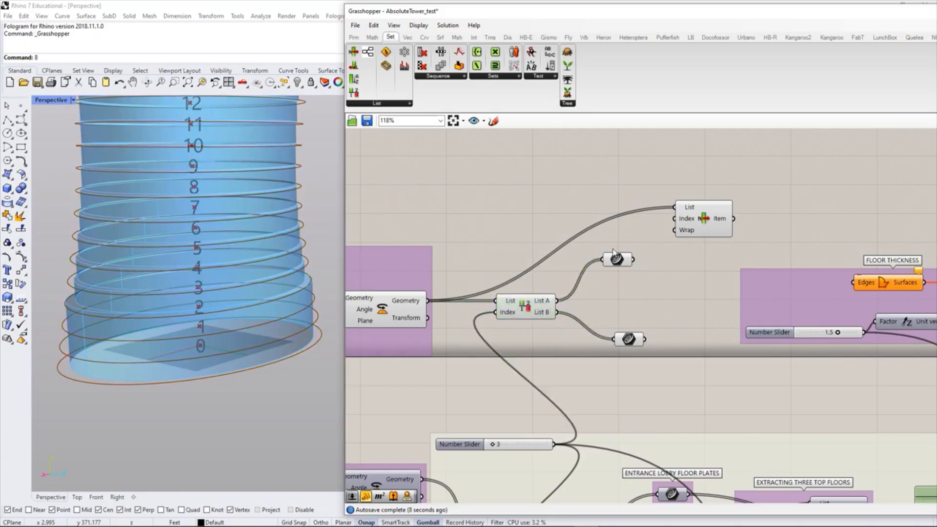
Step: Feed the List Item's List input from the List A Curve parameter instead and line the two components up
{"action": "left_click_drag", "start_coordinate": [632, 259], "coordinate": [675, 207]}
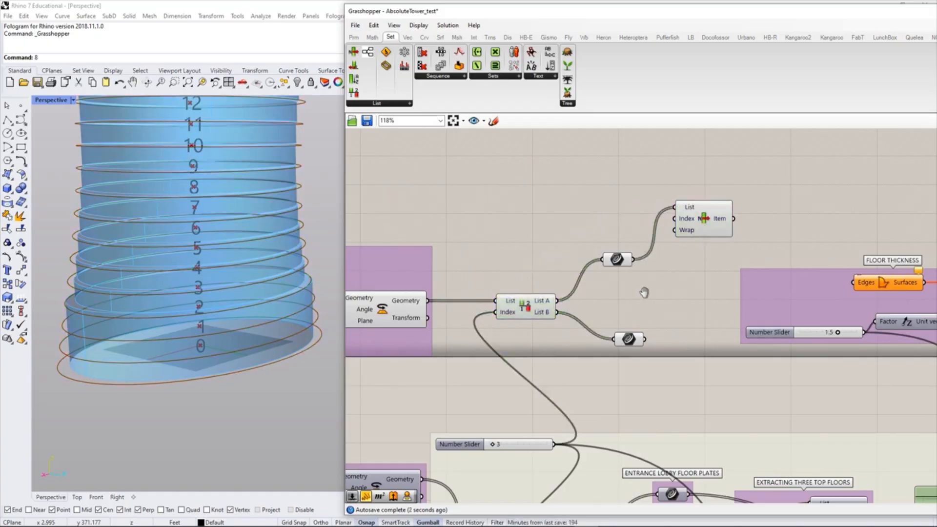
{"action": "scroll", "coordinate": [709, 180], "scroll_direction": "up", "scroll_amount": 3}
{"action": "left_click_drag", "start_coordinate": [584, 289], "coordinate": [562, 270]}
{"action": "left_click_drag", "start_coordinate": [698, 237], "coordinate": [652, 276]}
{"action": "left_click", "coordinate": [643, 327]}
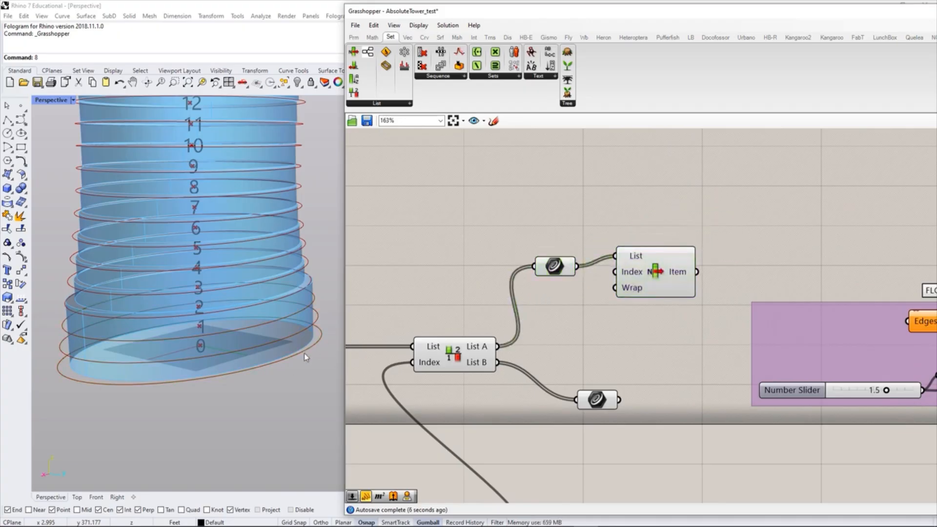
{"action": "right_click_drag", "start_coordinate": [648, 339], "coordinate": [591, 340]}
{"action": "left_click_drag", "start_coordinate": [498, 267], "coordinate": [499, 257]}
{"action": "left_click", "coordinate": [593, 346]}
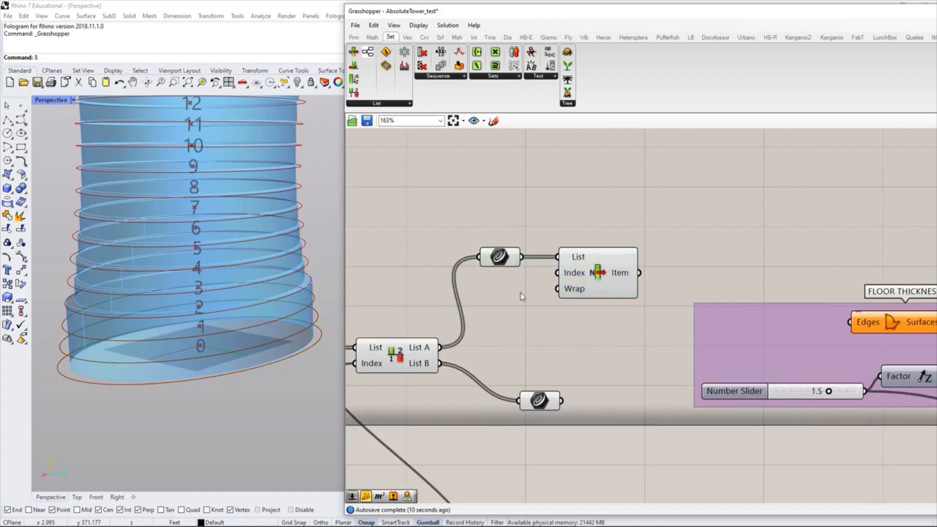
Step: Connect the List Item's Item output to the Edges input in the FLOOR THICKNESS group and nudge the group slightly
{"action": "scroll", "coordinate": [514, 269], "scroll_direction": "down", "scroll_amount": 3}
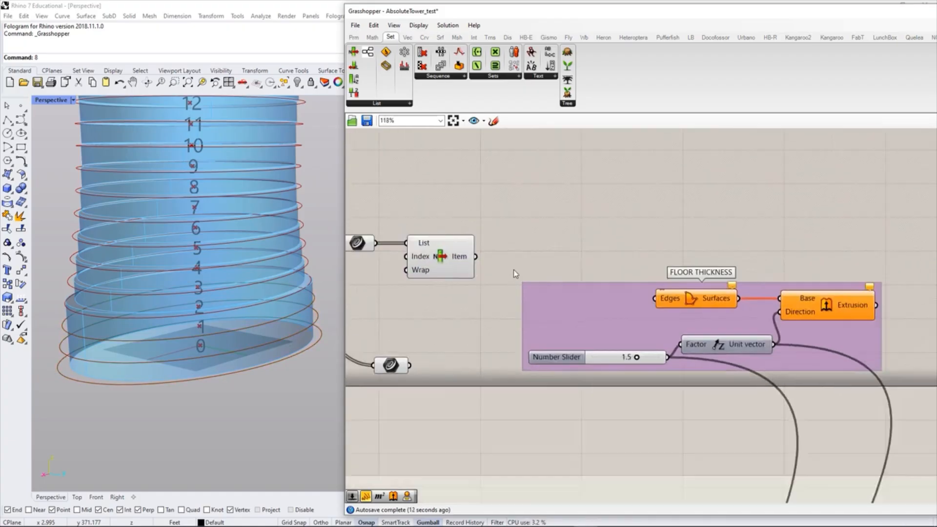
{"action": "scroll", "coordinate": [601, 329], "scroll_direction": "up", "scroll_amount": 3}
{"action": "left_click", "coordinate": [593, 319]}
{"action": "left_click", "coordinate": [585, 238]}
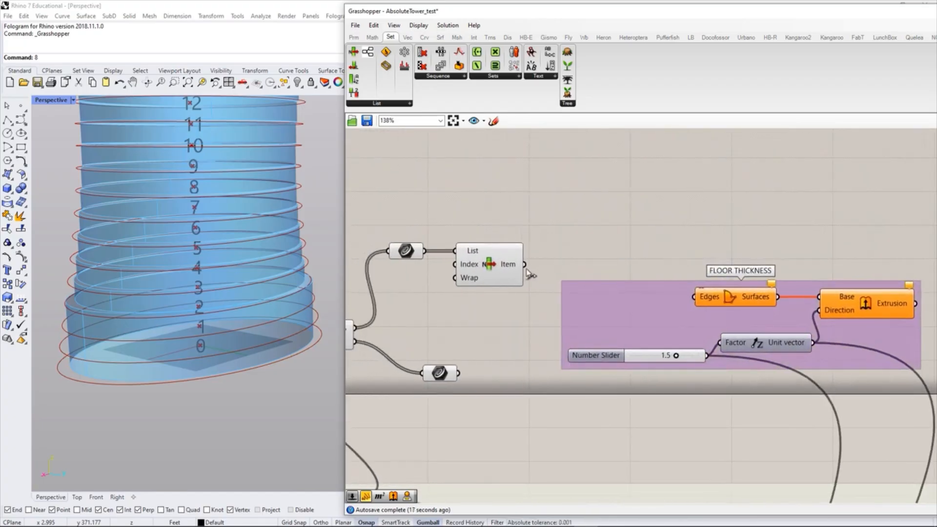
{"action": "left_click_drag", "start_coordinate": [525, 266], "coordinate": [694, 296]}
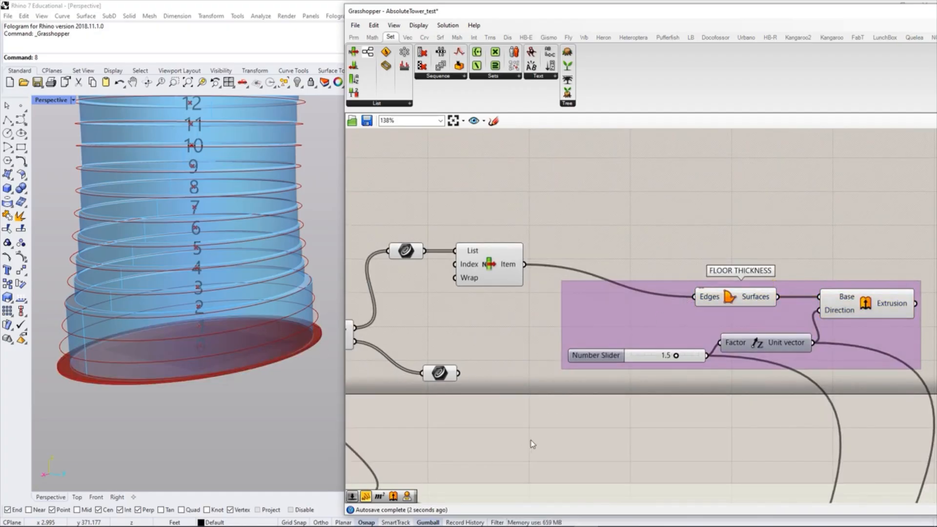
{"action": "right_click_drag", "start_coordinate": [626, 379], "coordinate": [573, 371]}
{"action": "left_click_drag", "start_coordinate": [543, 310], "coordinate": [549, 320]}
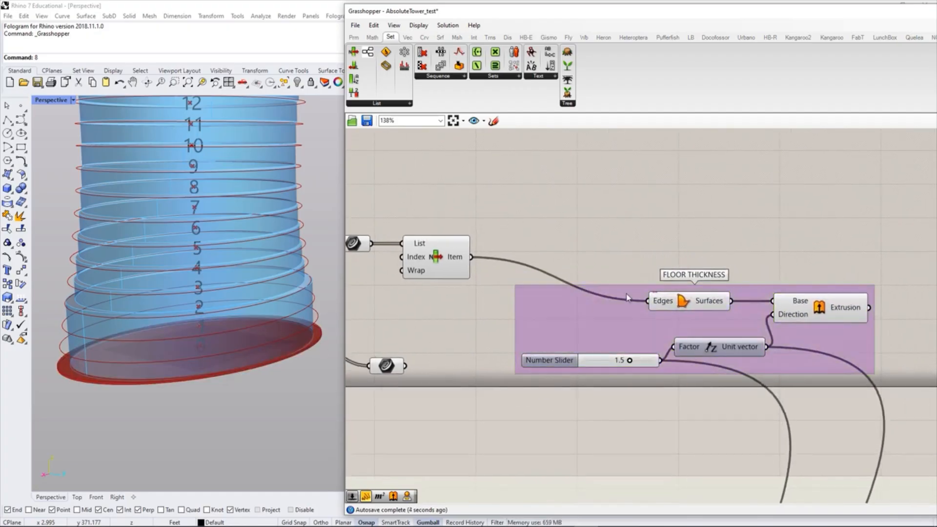
Step: Duplicate the FLOOR THICKNESS group with its connection to the List Item and place the copy above the original
{"action": "left_click_drag", "start_coordinate": [502, 234], "coordinate": [887, 417]}
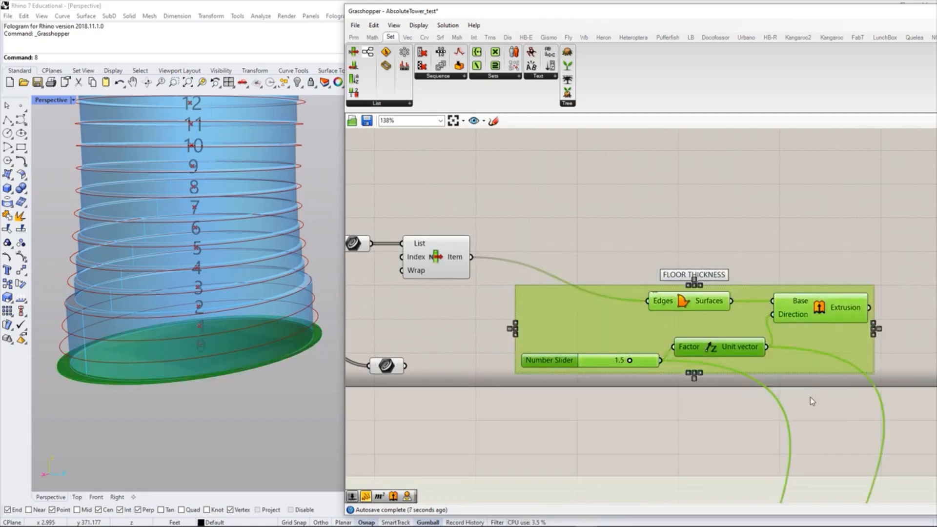
{"action": "key", "text": "ctrl+c"}
{"action": "key", "text": "ctrl+v"}
{"action": "left_click_drag", "start_coordinate": [613, 338], "coordinate": [617, 200]}
{"action": "left_click", "coordinate": [518, 188]}
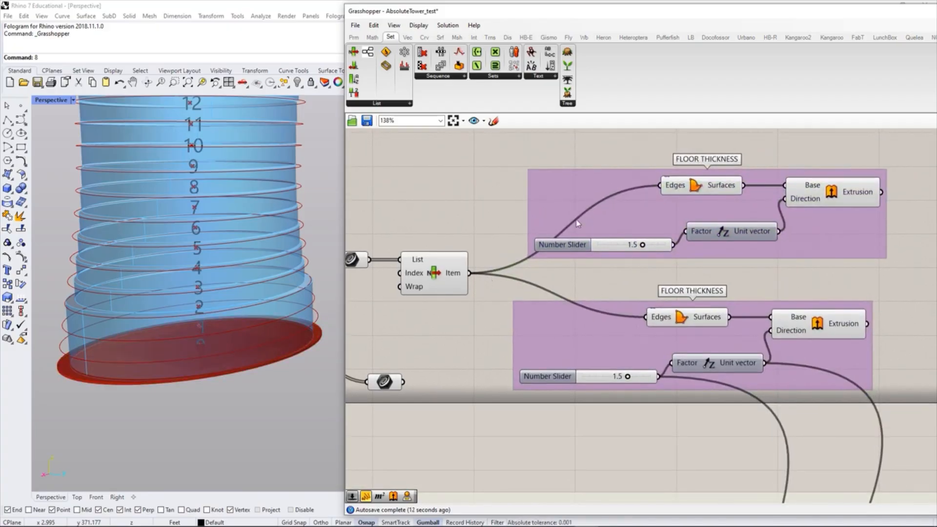
Step: Rename the duplicated upper group BASE THICKNESS
{"action": "right_click", "coordinate": [616, 182]}
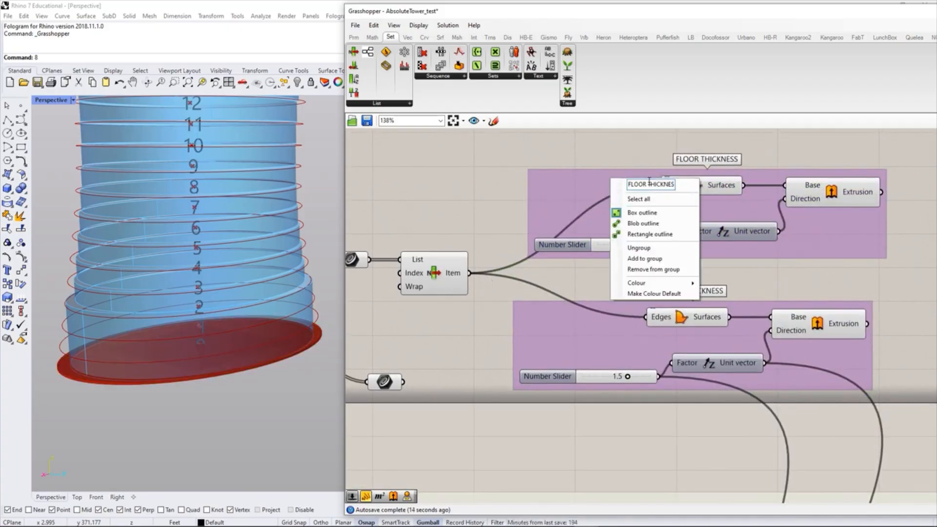
{"action": "left_click_drag", "start_coordinate": [647, 185], "coordinate": [597, 190]}
{"action": "type", "text": "Bas"}
{"action": "key", "text": "BackSpace"}
{"action": "key", "text": "BackSpace"}
{"action": "type", "text": "ASE"}
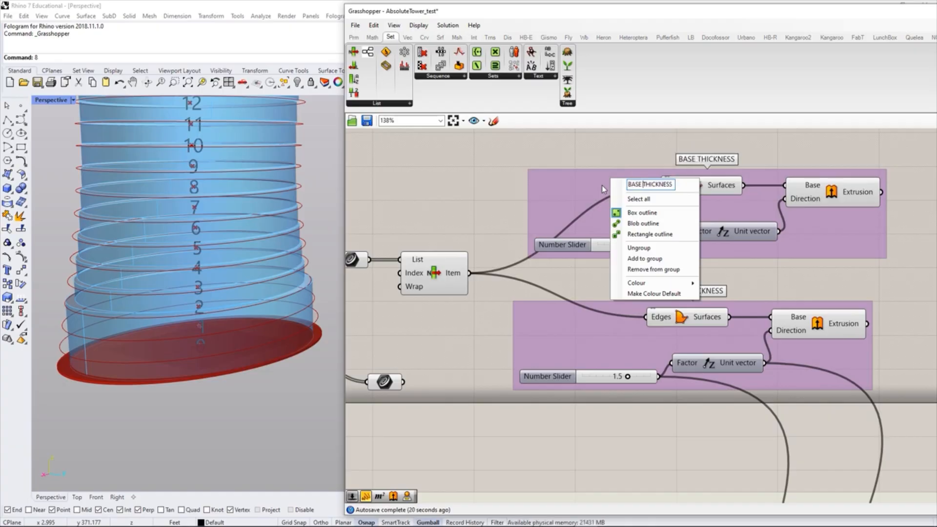
{"action": "key", "text": "Return"}
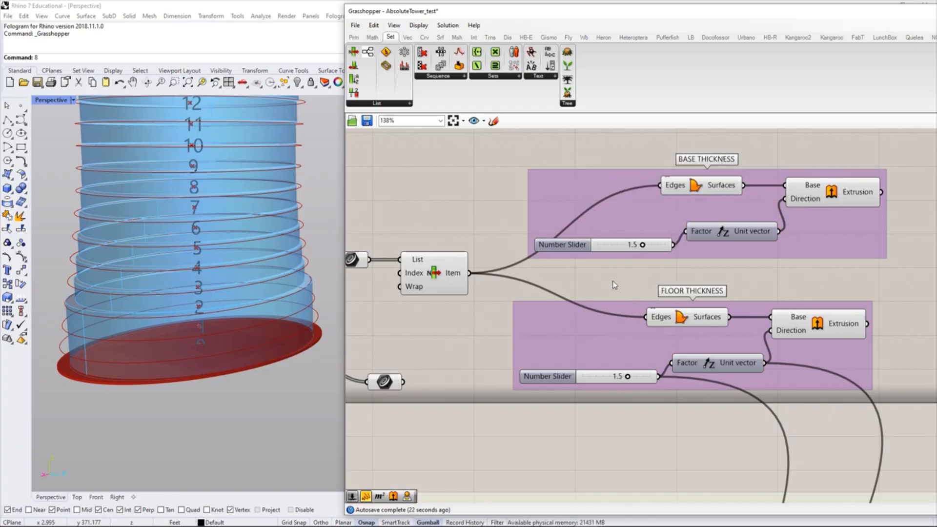
{"action": "right_click_drag", "start_coordinate": [613, 292], "coordinate": [631, 285]}
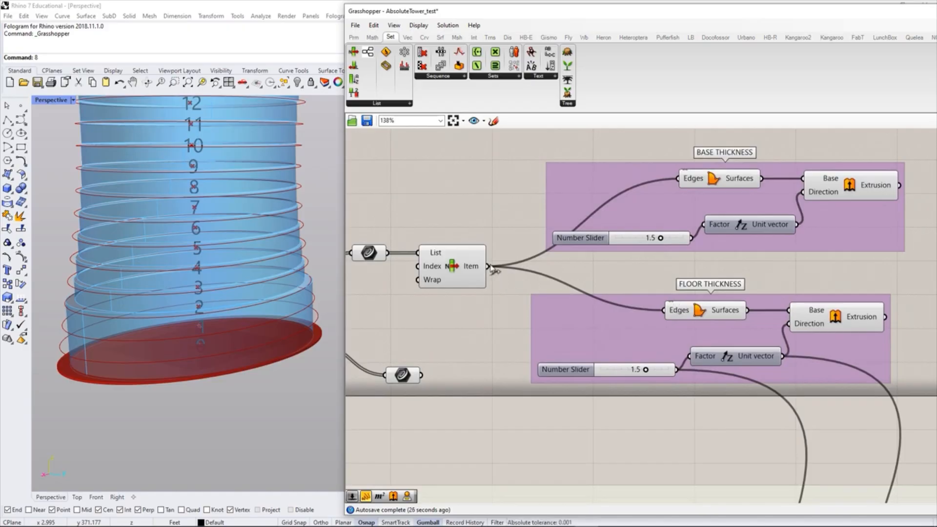
Step: Disconnect the List Item output from the Edges input of the boundary surface in the FLOOR THICKNESS group
{"action": "right_click", "coordinate": [676, 314]}
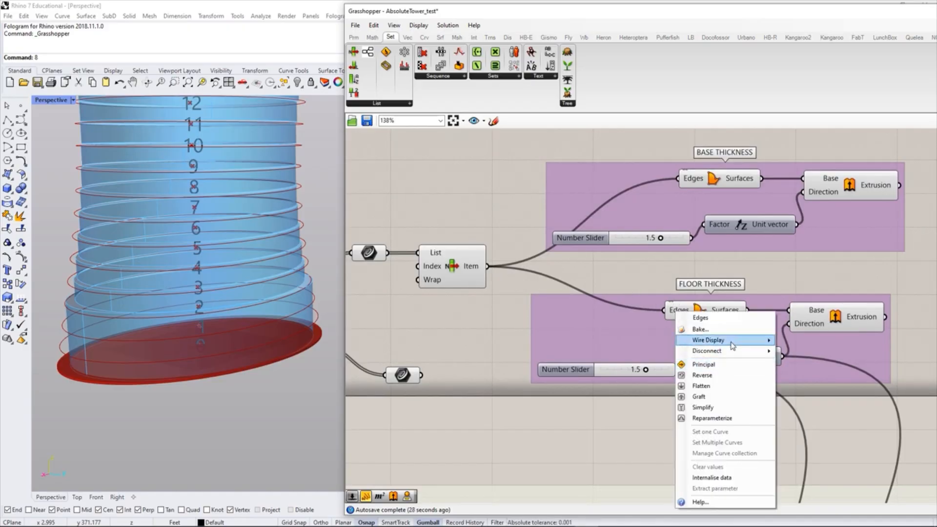
{"action": "mouse_move", "coordinate": [722, 350]}
{"action": "left_click", "coordinate": [503, 276]}
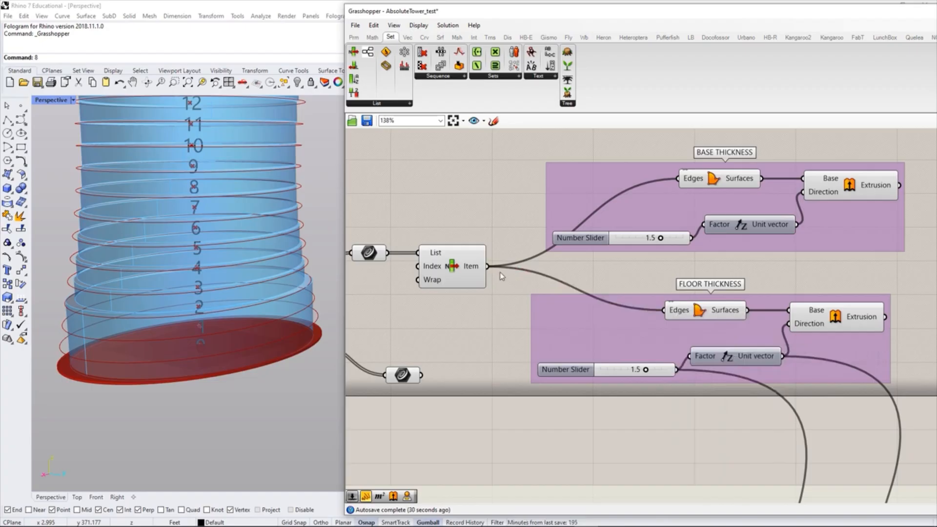
{"action": "left_click_drag", "start_coordinate": [493, 268], "coordinate": [664, 311], "text": "ctrl"}
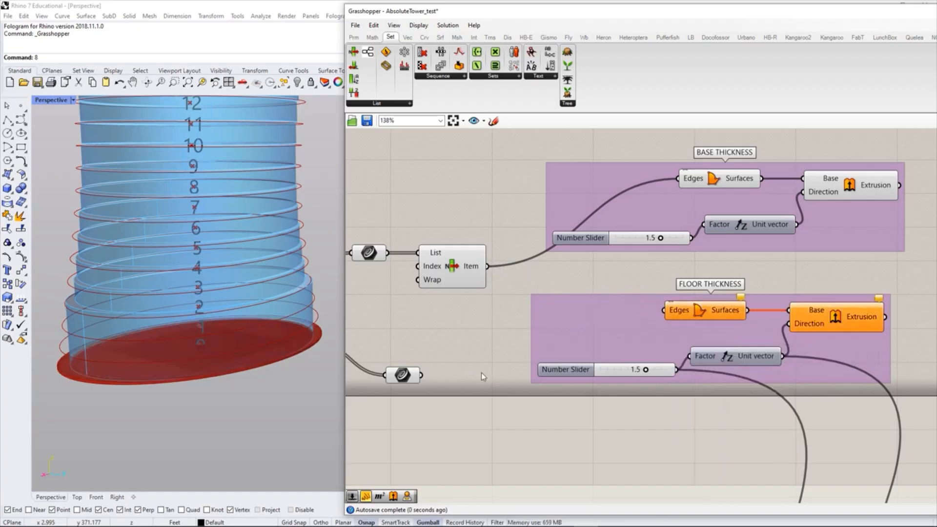
{"action": "right_click_drag", "start_coordinate": [545, 355], "coordinate": [614, 389]}
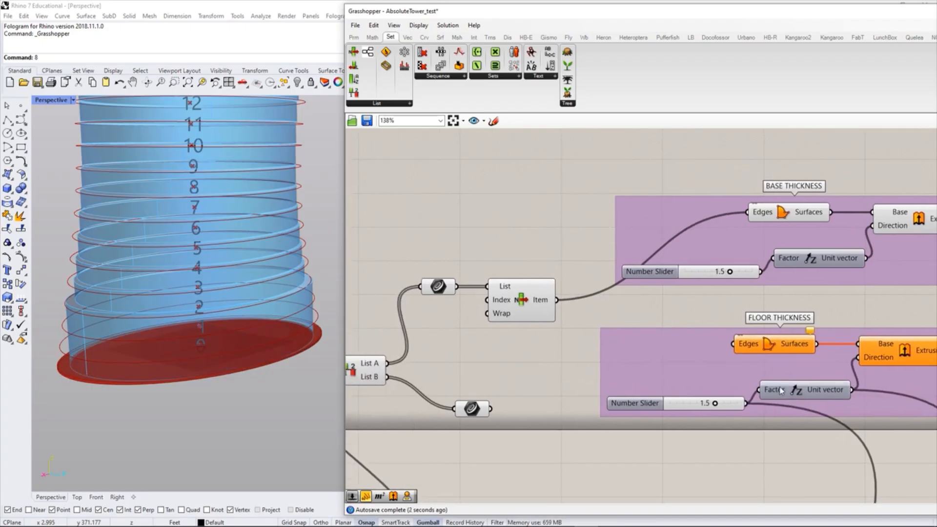
Step: Move the List A geometry parameter and List Item level with the BASE THICKNESS components and add both to that group
{"action": "right_click_drag", "start_coordinate": [458, 439], "coordinate": [493, 436]}
{"action": "left_click", "coordinate": [558, 315]}
{"action": "left_click_drag", "start_coordinate": [560, 318], "coordinate": [585, 235]}
{"action": "left_click_drag", "start_coordinate": [473, 283], "coordinate": [503, 200]}
{"action": "left_click_drag", "start_coordinate": [432, 180], "coordinate": [627, 259]}
{"action": "right_click", "coordinate": [691, 236]}
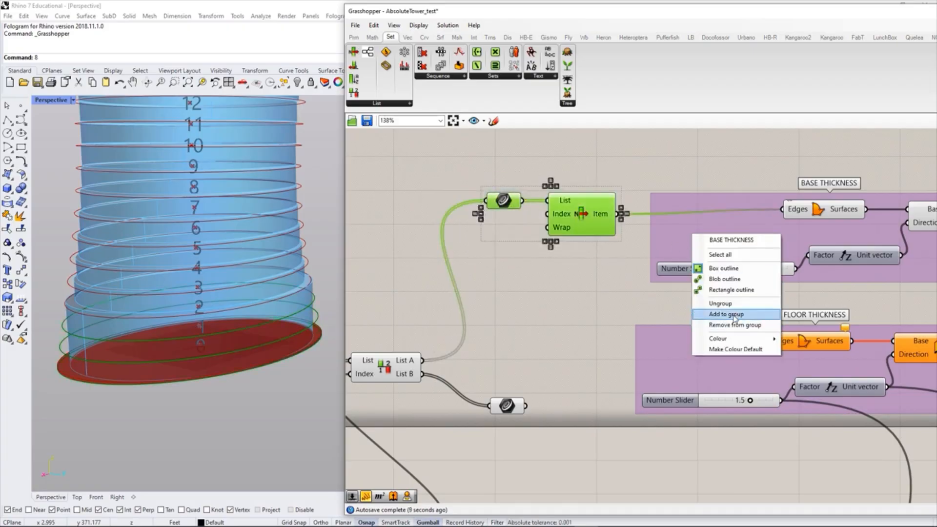
{"action": "left_click", "coordinate": [702, 314]}
{"action": "left_click_drag", "start_coordinate": [638, 251], "coordinate": [619, 242]}
{"action": "left_click", "coordinate": [557, 311]}
Step: Change the BASE THICKNESS group's colour from purple to teal
{"action": "right_click_drag", "start_coordinate": [557, 310], "coordinate": [599, 325]}
{"action": "scroll", "coordinate": [572, 315], "scroll_direction": "down", "scroll_amount": 1}
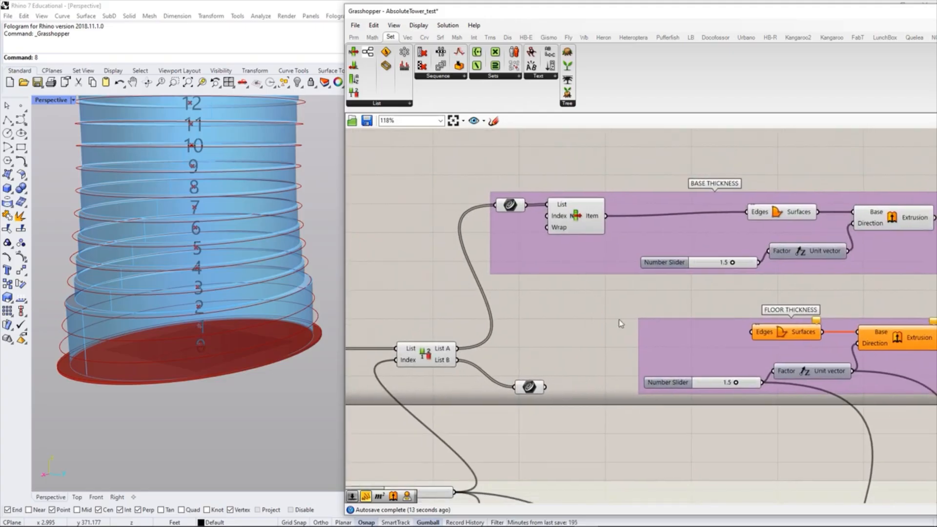
{"action": "scroll", "coordinate": [618, 319], "scroll_direction": "down", "scroll_amount": 6}
{"action": "left_click_drag", "start_coordinate": [544, 383], "coordinate": [552, 384]}
{"action": "left_click", "coordinate": [488, 382]}
{"action": "right_click_drag", "start_coordinate": [583, 249], "coordinate": [576, 286]}
{"action": "scroll", "coordinate": [577, 276], "scroll_direction": "up", "scroll_amount": 3}
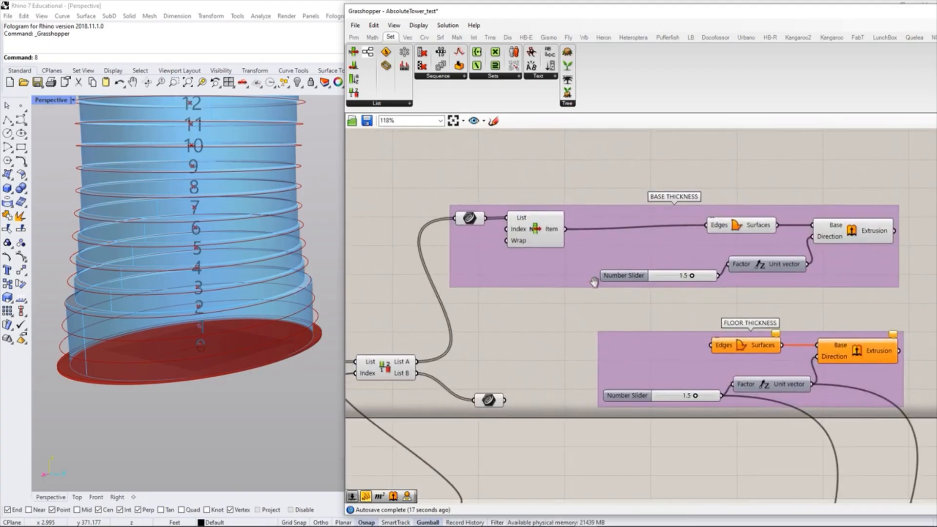
{"action": "right_click", "coordinate": [572, 270]}
{"action": "mouse_move", "coordinate": [630, 377]}
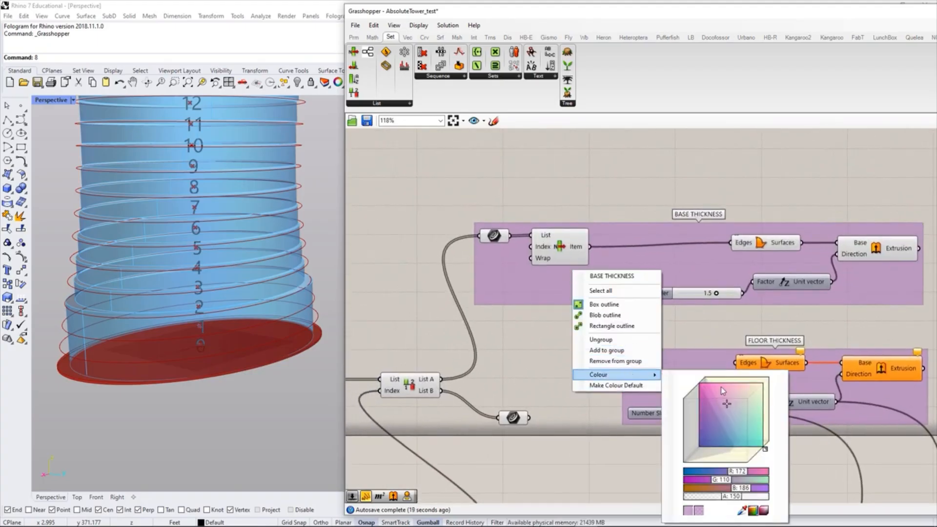
{"action": "left_click_drag", "start_coordinate": [726, 405], "coordinate": [754, 424]}
{"action": "left_click", "coordinate": [553, 374]}
{"action": "left_click", "coordinate": [597, 300]}
{"action": "left_click", "coordinate": [574, 343]}
{"action": "right_click_drag", "start_coordinate": [628, 329], "coordinate": [598, 319]}
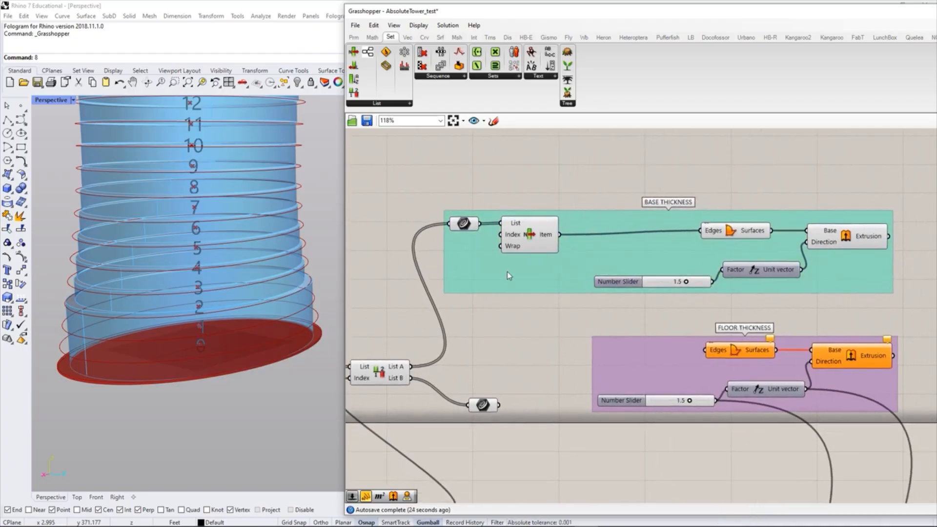
Step: Make the BASE THICKNESS group's teal the default colour for new groups
{"action": "right_click", "coordinate": [554, 280]}
{"action": "left_click", "coordinate": [544, 384]}
{"action": "left_click", "coordinate": [639, 354]}
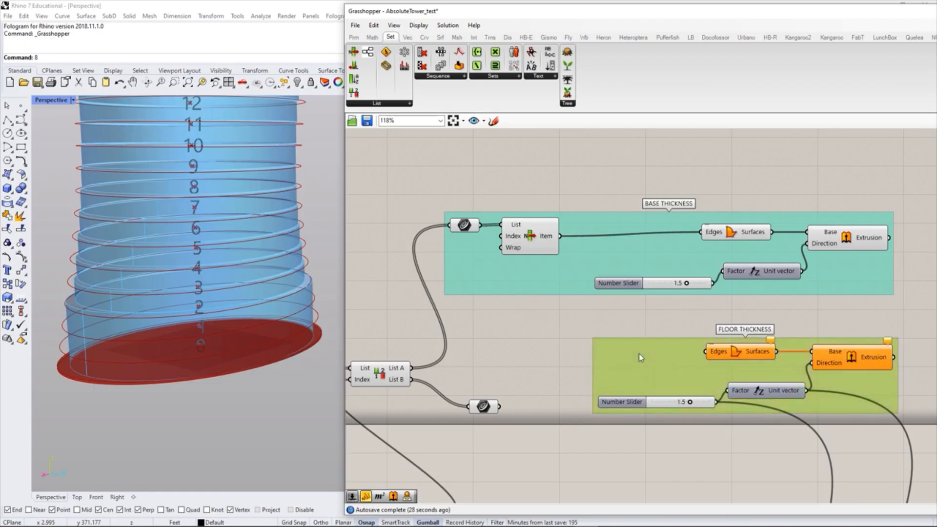
Step: Copy the FLOOR THICKNESS group's name, remove the group, and regroup its components in the default teal
{"action": "right_click", "coordinate": [664, 352]}
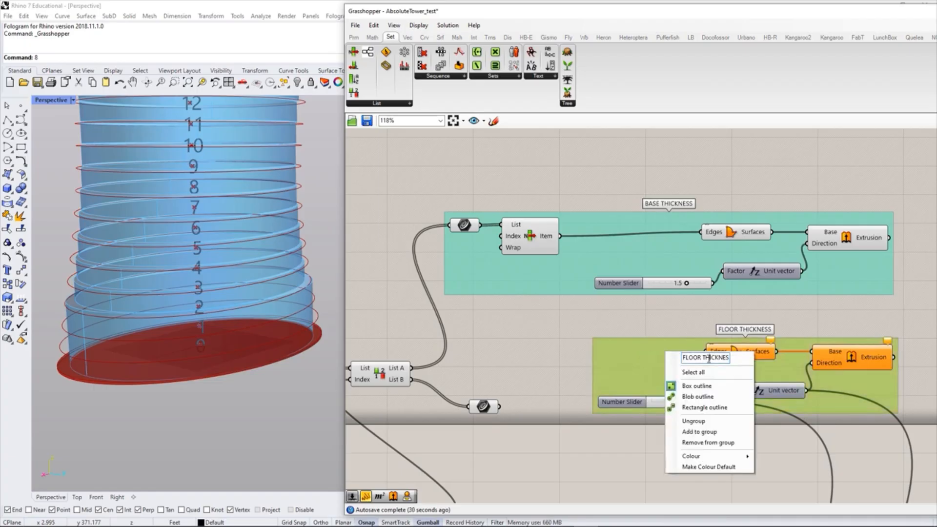
{"action": "left_click", "coordinate": [572, 339]}
{"action": "left_click", "coordinate": [657, 382]}
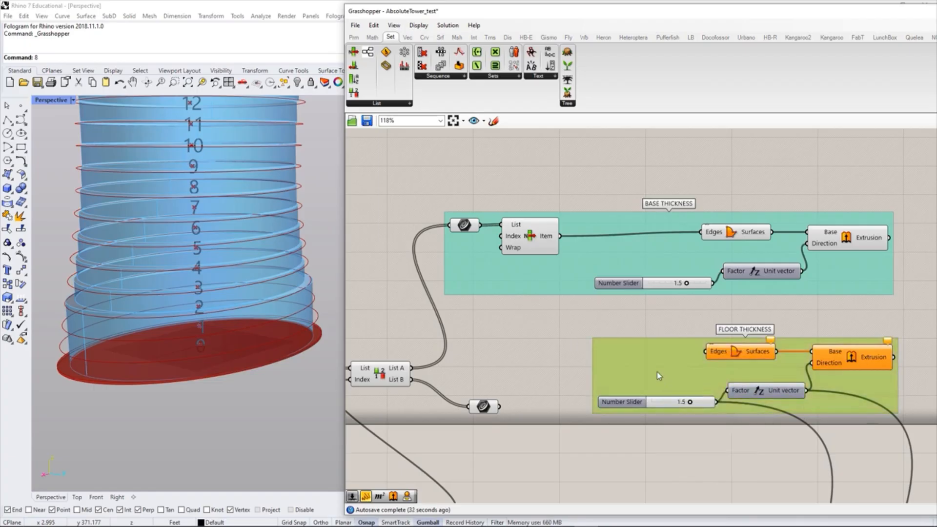
{"action": "key", "text": "Delete"}
{"action": "left_click_drag", "start_coordinate": [901, 437], "coordinate": [616, 340]}
{"action": "key", "text": "ctrl+g"}
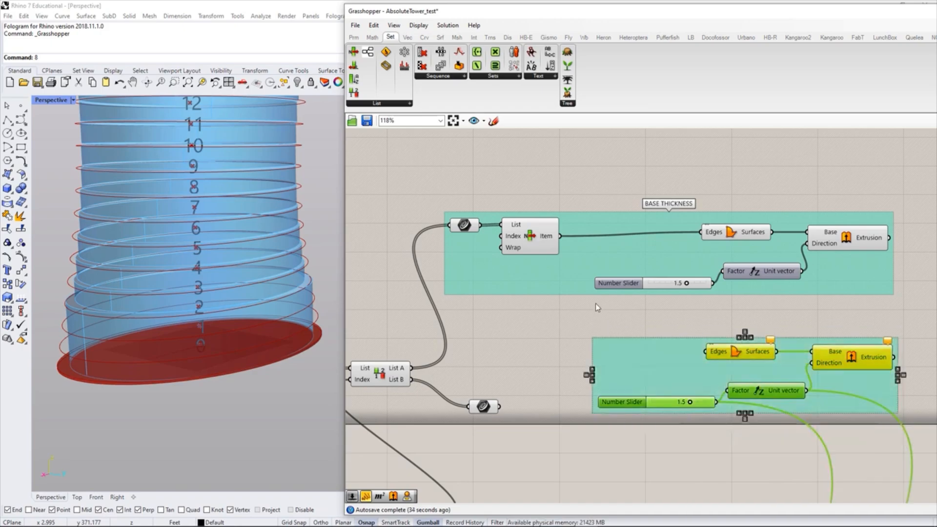
Step: Name the newly made teal group FLOOR THICKNESS
{"action": "left_click", "coordinate": [594, 299]}
{"action": "right_click", "coordinate": [642, 336]}
{"action": "right_click", "coordinate": [625, 360]}
{"action": "left_click", "coordinate": [664, 366]}
{"action": "key", "text": "ctrl+v"}
{"action": "left_click", "coordinate": [570, 332]}
Step: Shift the components of the BASE THICKNESS and FLOOR THICKNESS groups farther from the split list
{"action": "right_click_drag", "start_coordinate": [626, 332], "coordinate": [674, 334]}
{"action": "left_click_drag", "start_coordinate": [640, 284], "coordinate": [657, 281]}
{"action": "left_click", "coordinate": [612, 349]}
{"action": "left_click_drag", "start_coordinate": [676, 379], "coordinate": [672, 364]}
{"action": "left_click", "coordinate": [610, 445]}
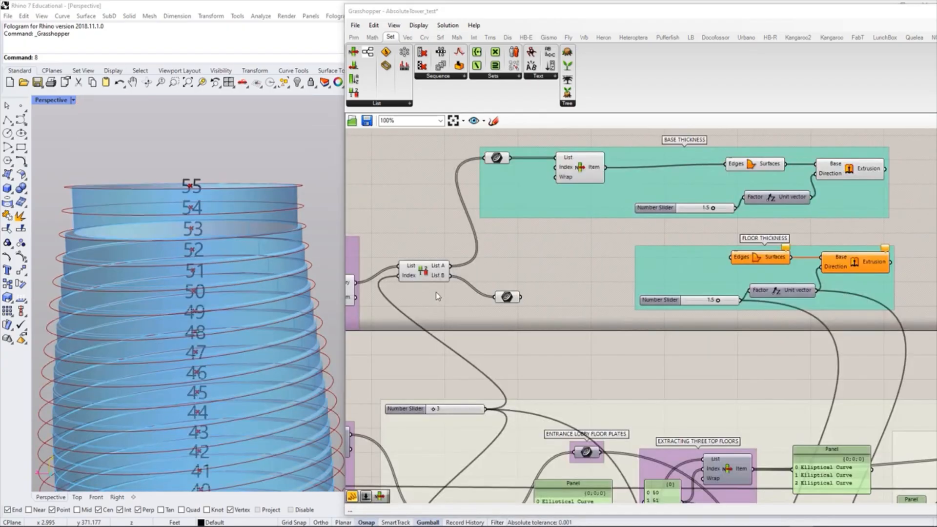
Step: Highlight the List B curves and examine them against the floor numbering at the tower's top and base
{"action": "left_click", "coordinate": [506, 297]}
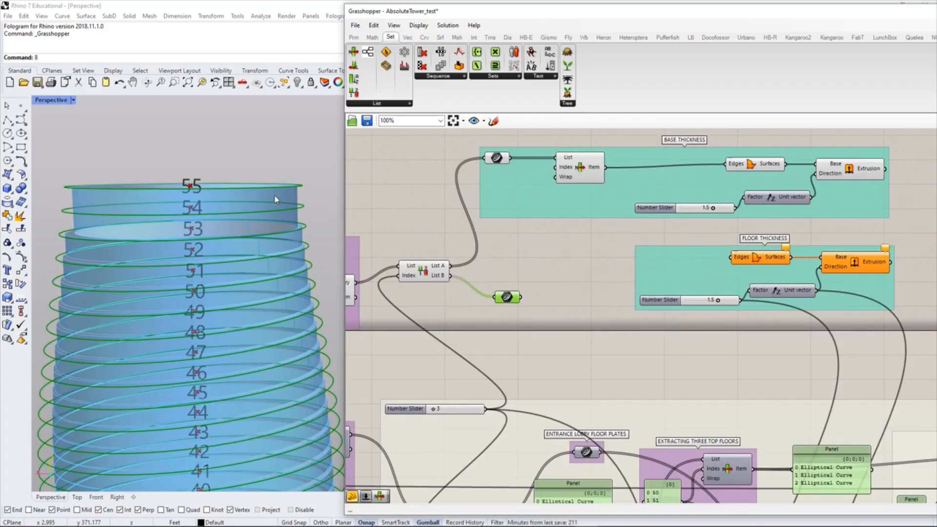
{"action": "left_click", "coordinate": [387, 244]}
{"action": "scroll", "coordinate": [239, 254], "scroll_direction": "up", "scroll_amount": 5}
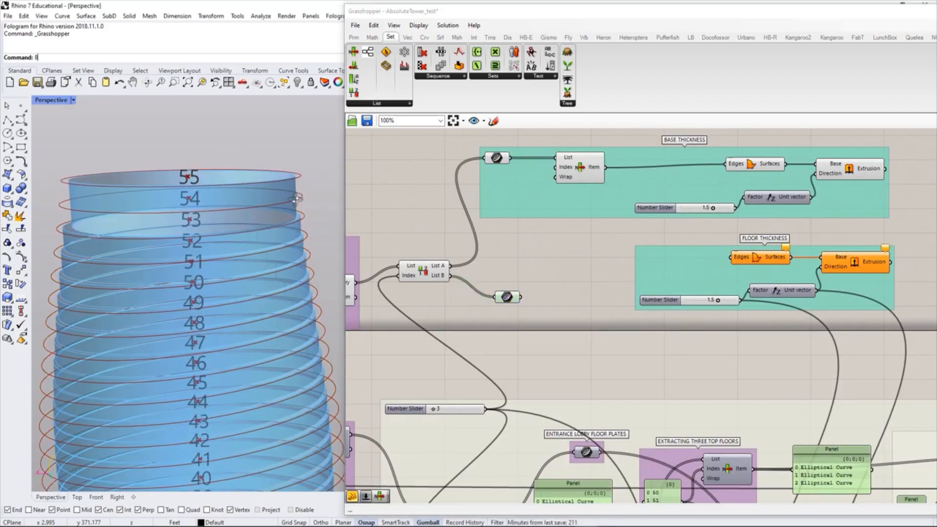
{"action": "scroll", "coordinate": [298, 210], "scroll_direction": "up", "scroll_amount": 1}
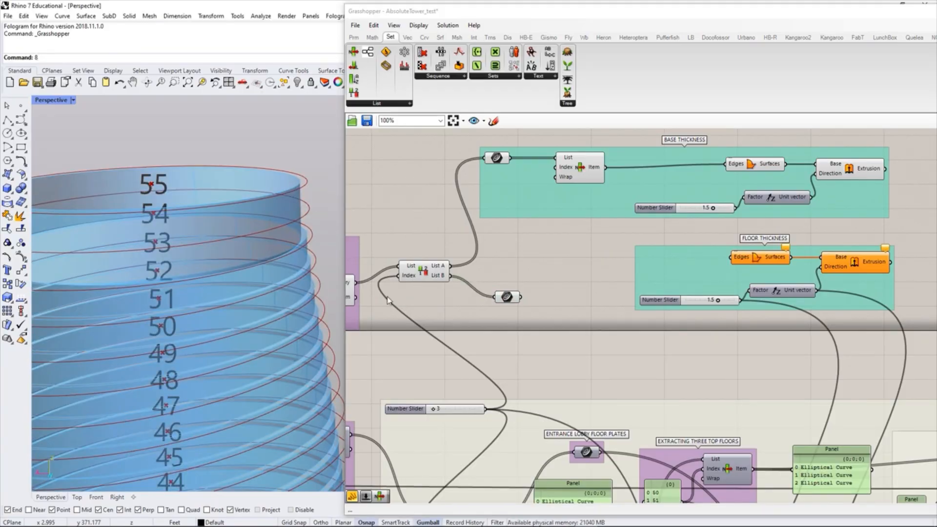
{"action": "scroll", "coordinate": [230, 212], "scroll_direction": "down", "scroll_amount": 5}
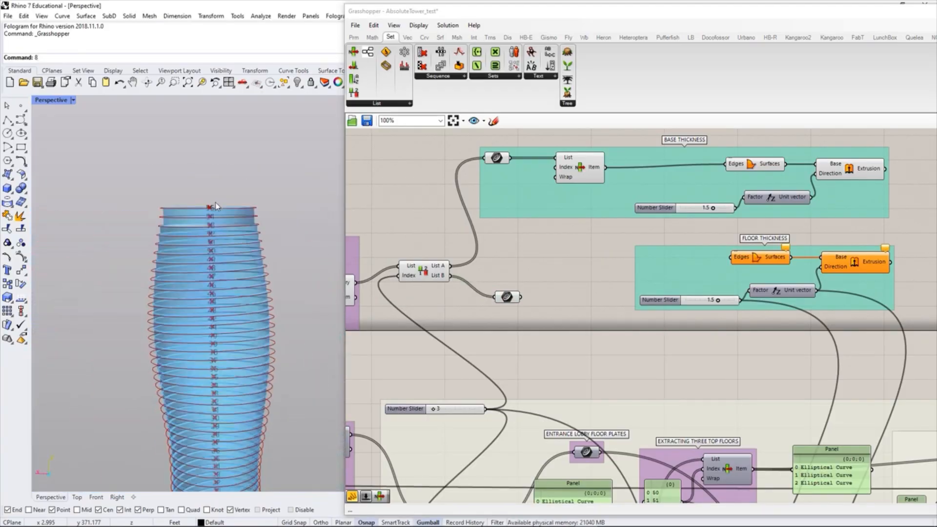
{"action": "scroll", "coordinate": [244, 443], "scroll_direction": "up", "scroll_amount": 3}
{"action": "scroll", "coordinate": [244, 443], "scroll_direction": "up", "scroll_amount": 3}
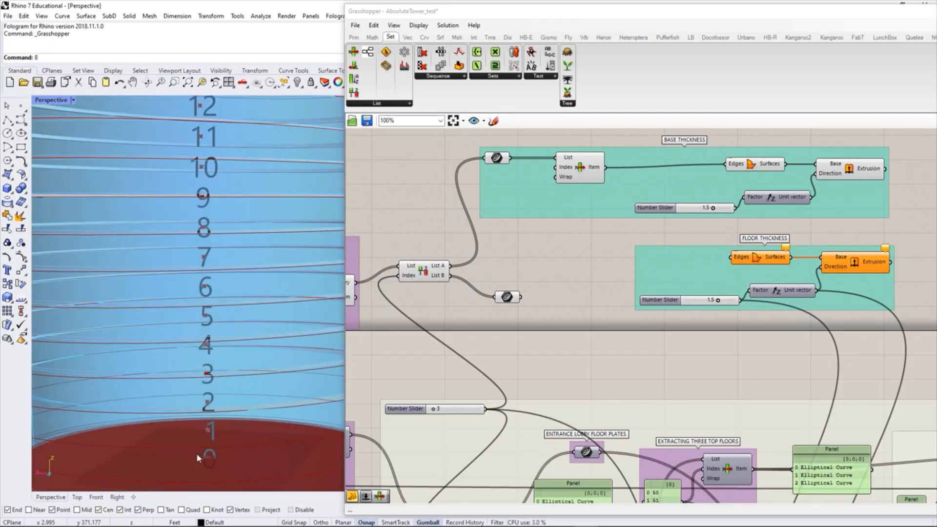
{"action": "scroll", "coordinate": [201, 427], "scroll_direction": "down", "scroll_amount": 6}
{"action": "scroll", "coordinate": [214, 370], "scroll_direction": "up", "scroll_amount": 2}
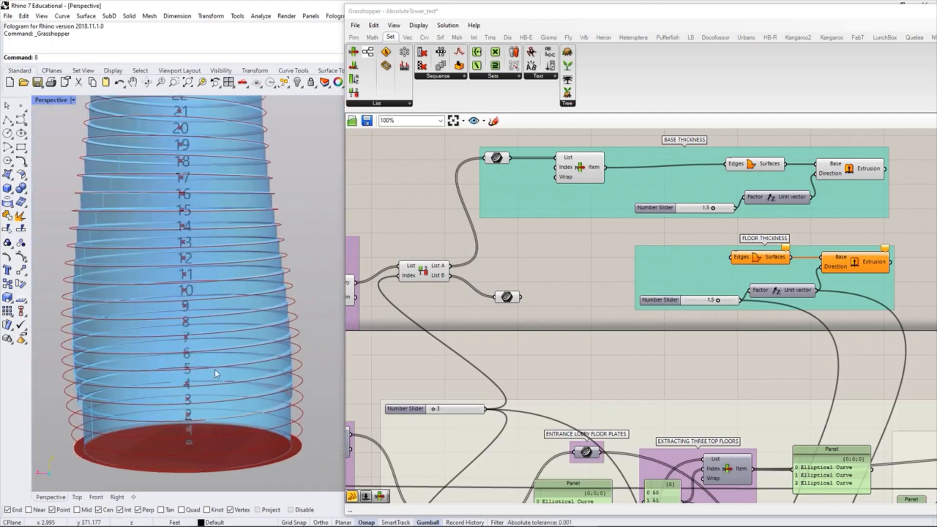
{"action": "scroll", "coordinate": [222, 421], "scroll_direction": "down", "scroll_amount": 2}
{"action": "right_click_drag", "start_coordinate": [239, 214], "coordinate": [236, 232]}
{"action": "scroll", "coordinate": [236, 232], "scroll_direction": "down", "scroll_amount": 4}
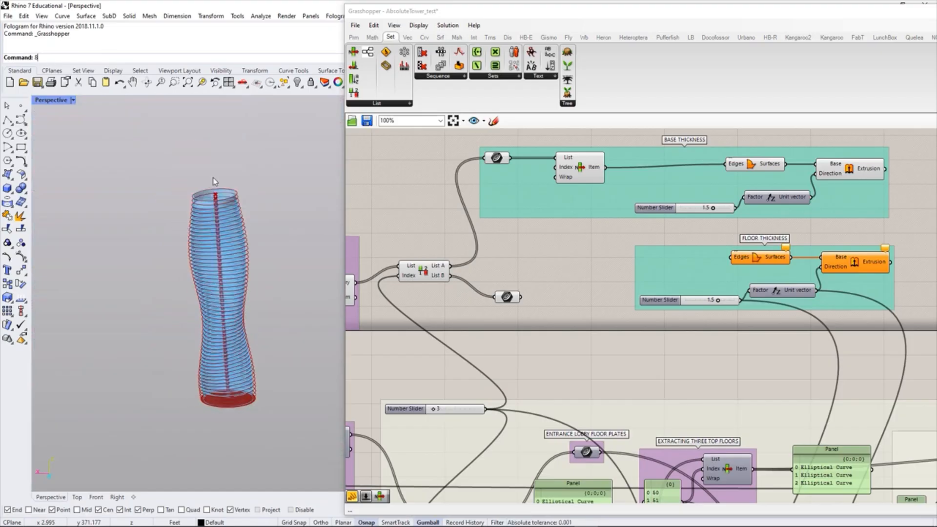
{"action": "scroll", "coordinate": [224, 218], "scroll_direction": "up", "scroll_amount": 7}
{"action": "scroll", "coordinate": [223, 217], "scroll_direction": "up", "scroll_amount": 3}
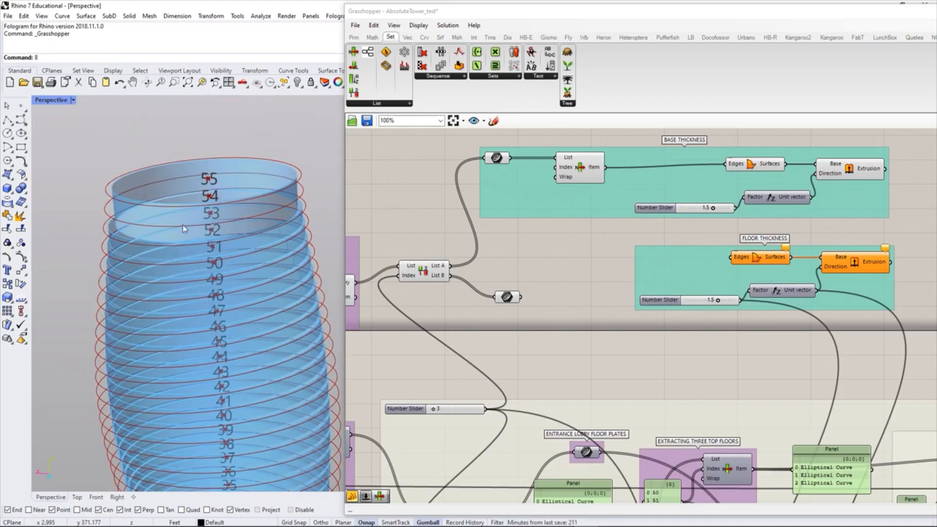
{"action": "scroll", "coordinate": [229, 161], "scroll_direction": "down", "scroll_amount": 6}
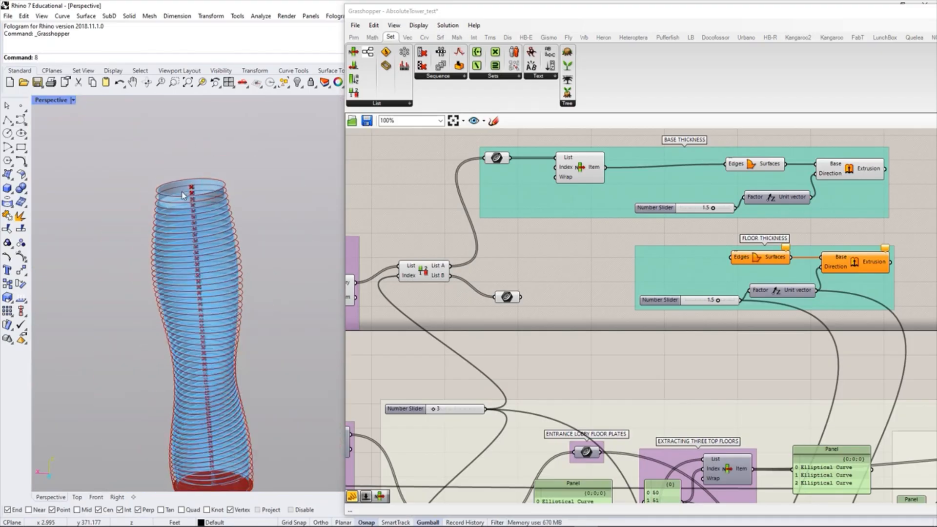
{"action": "scroll", "coordinate": [205, 361], "scroll_direction": "up", "scroll_amount": 4}
{"action": "scroll", "coordinate": [212, 348], "scroll_direction": "up", "scroll_amount": 2}
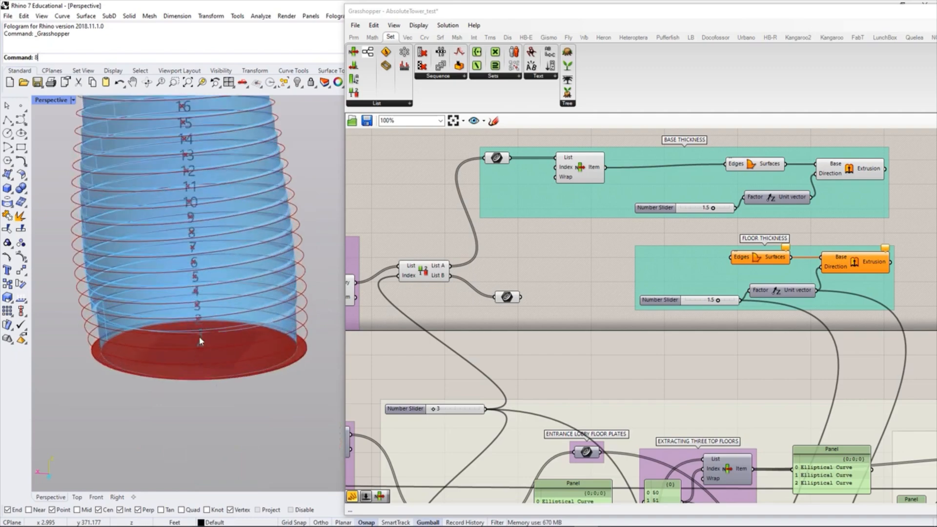
{"action": "scroll", "coordinate": [210, 374], "scroll_direction": "down", "scroll_amount": 5}
{"action": "scroll", "coordinate": [205, 218], "scroll_direction": "up", "scroll_amount": 5}
Step: Align the List B geometry parameter directly beneath the List A geometry parameter
{"action": "right_click_drag", "start_coordinate": [477, 261], "coordinate": [533, 282]}
{"action": "left_click", "coordinate": [554, 183]}
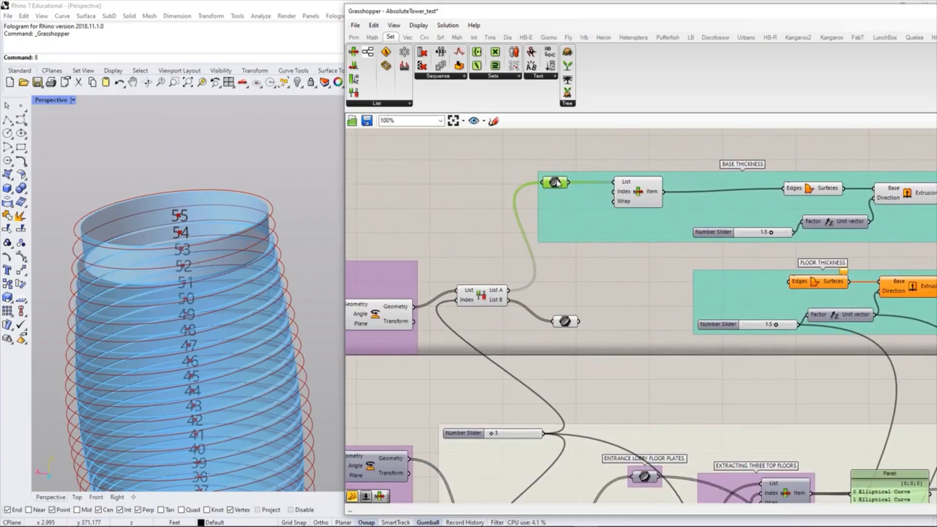
{"action": "left_click_drag", "start_coordinate": [565, 321], "coordinate": [554, 324]}
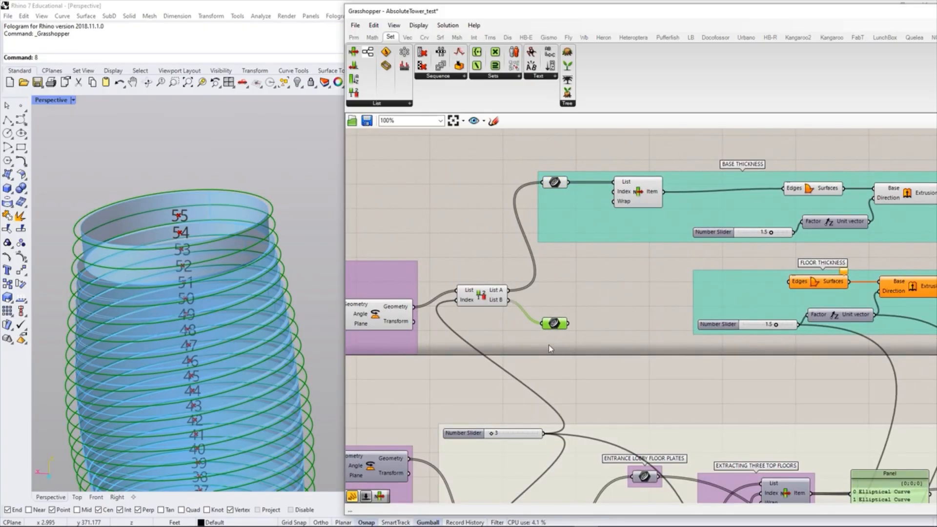
{"action": "left_click", "coordinate": [548, 341]}
{"action": "right_click_drag", "start_coordinate": [554, 333], "coordinate": [559, 316]}
{"action": "scroll", "coordinate": [533, 236], "scroll_direction": "up", "scroll_amount": 1}
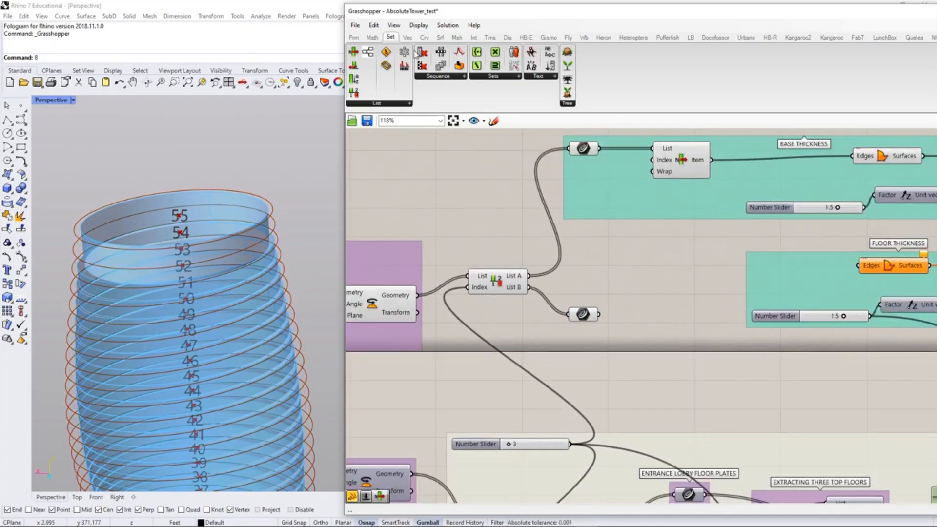
Step: Add an Area component beside the List B geometry parameter and connect the parameter to its Geometry input
{"action": "left_click", "coordinate": [440, 37]}
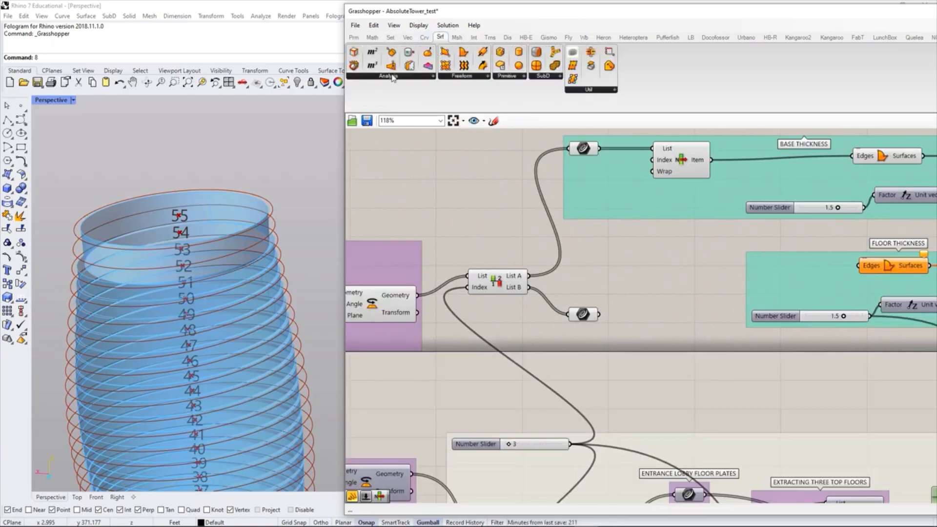
{"action": "left_click", "coordinate": [393, 78]}
{"action": "left_click_drag", "start_coordinate": [384, 196], "coordinate": [549, 327]}
{"action": "left_click_drag", "start_coordinate": [620, 335], "coordinate": [601, 327]}
{"action": "left_click", "coordinate": [591, 354]}
{"action": "left_click", "coordinate": [629, 331]}
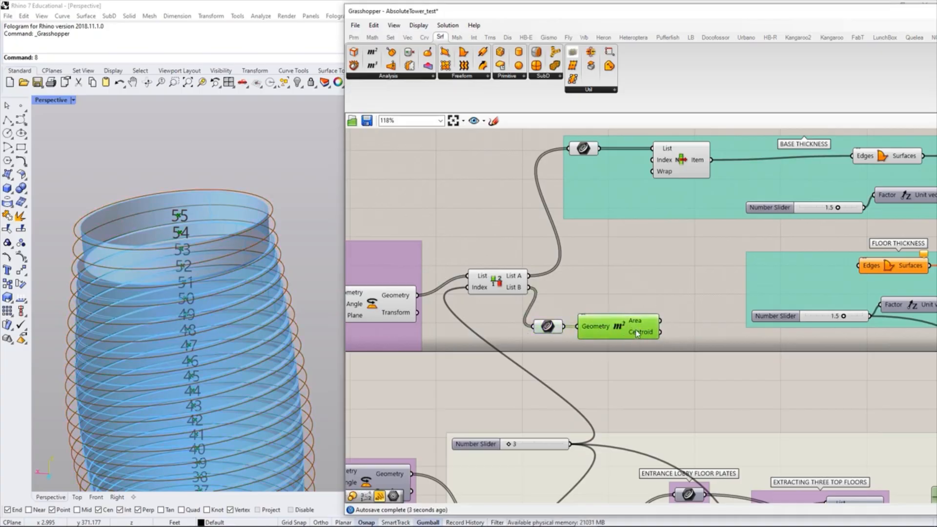
{"action": "left_click", "coordinate": [608, 353]}
Step: Duplicate the 10.0 number slider and the Point List component located above the ROTATE BALCONIES group
{"action": "right_click_drag", "start_coordinate": [608, 353], "coordinate": [686, 336]}
{"action": "scroll", "coordinate": [625, 319], "scroll_direction": "down", "scroll_amount": 3}
{"action": "right_click_drag", "start_coordinate": [479, 270], "coordinate": [616, 296]}
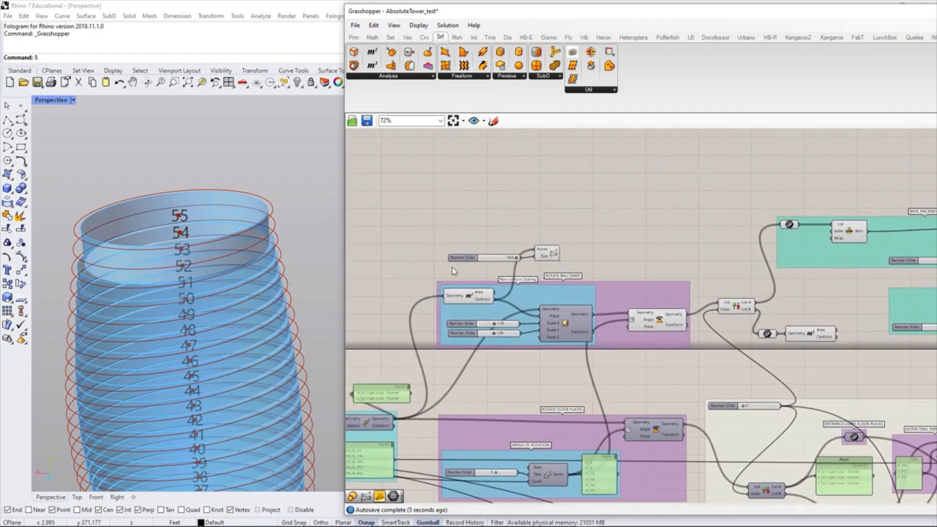
{"action": "scroll", "coordinate": [451, 267], "scroll_direction": "up", "scroll_amount": 2}
{"action": "left_click_drag", "start_coordinate": [603, 277], "coordinate": [442, 217]}
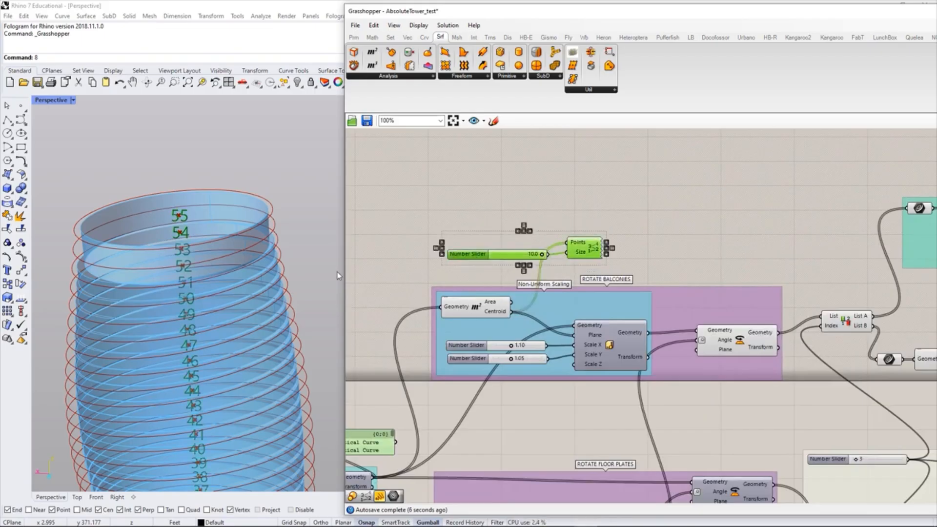
{"action": "key", "text": "ctrl+g"}
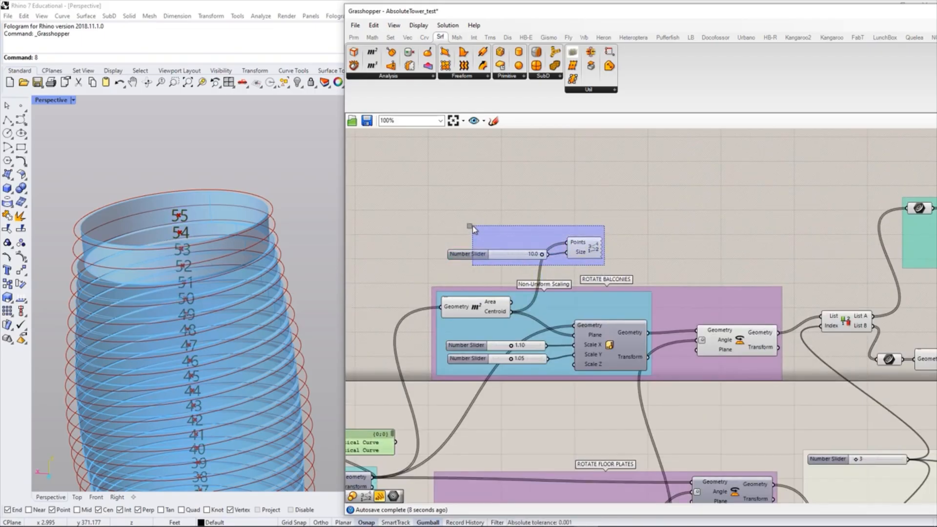
{"action": "key", "text": "ctrl+z"}
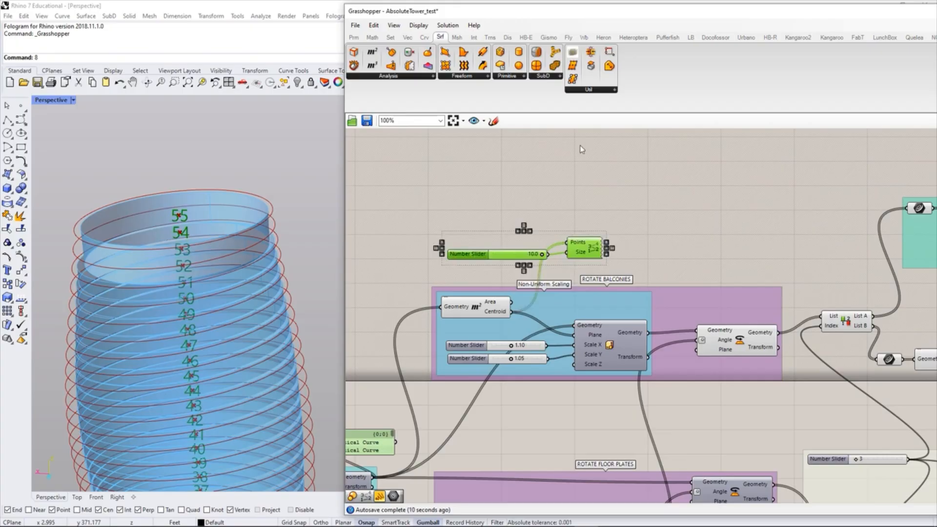
{"action": "key", "text": "ctrl+v"}
Step: Place the duplicated slider and Point List below the new Area component and connect its Centroid output to Points
{"action": "left_click_drag", "start_coordinate": [590, 248], "coordinate": [622, 248]}
{"action": "scroll", "coordinate": [537, 230], "scroll_direction": "down", "scroll_amount": 6}
{"action": "scroll", "coordinate": [623, 249], "scroll_direction": "up", "scroll_amount": 8}
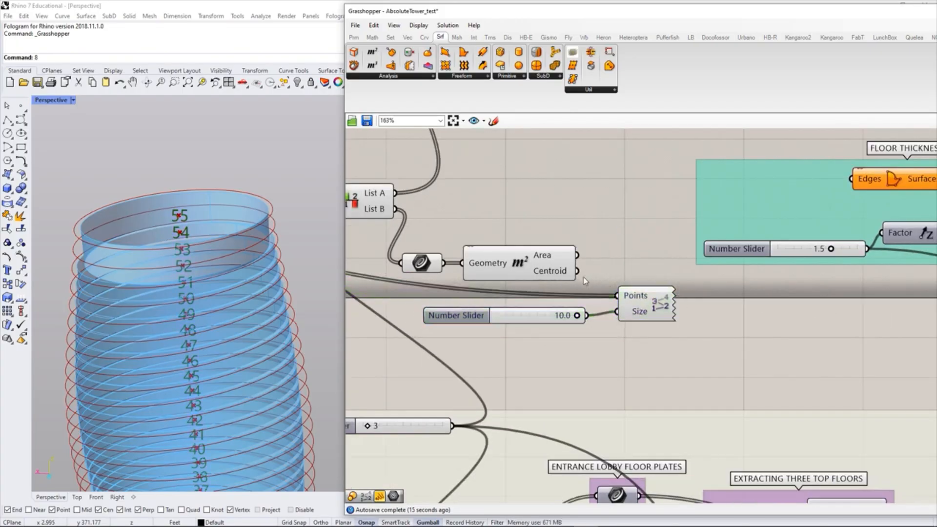
{"action": "left_click_drag", "start_coordinate": [576, 270], "coordinate": [616, 295]}
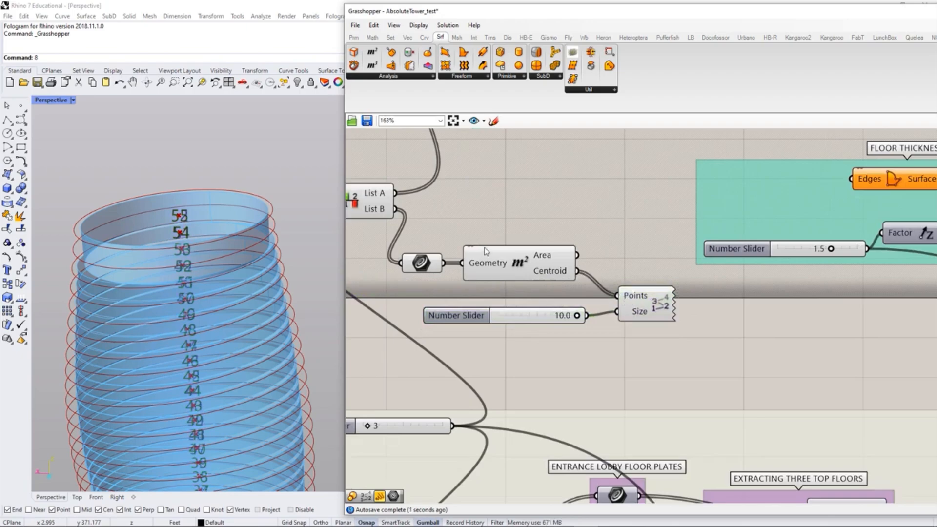
Step: Hide the viewport preview of the original Area and Point List components at the ROTATE BALCONIES group
{"action": "right_click_drag", "start_coordinate": [483, 247], "coordinate": [586, 273]}
{"action": "scroll", "coordinate": [446, 250], "scroll_direction": "down", "scroll_amount": 4}
{"action": "right_click_drag", "start_coordinate": [445, 250], "coordinate": [815, 330]}
{"action": "scroll", "coordinate": [516, 271], "scroll_direction": "up", "scroll_amount": 3}
{"action": "left_click", "coordinate": [522, 325]}
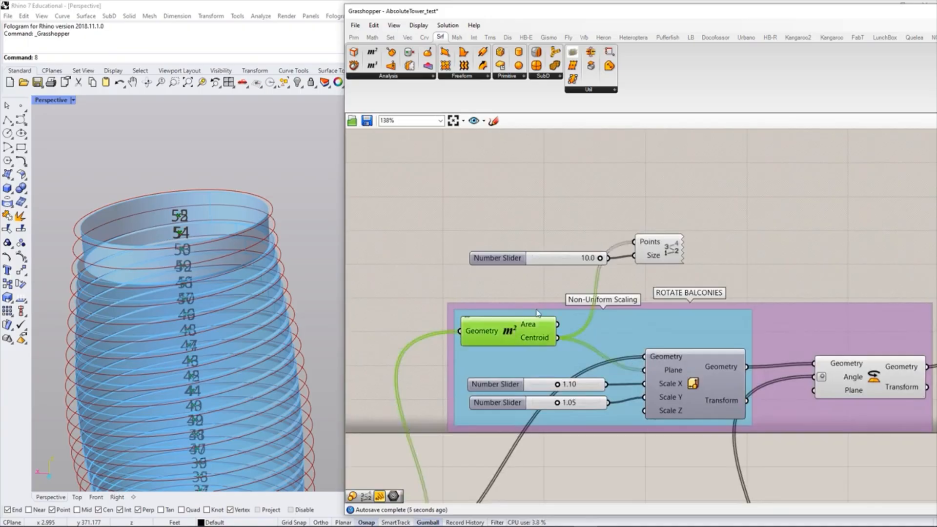
{"action": "left_click", "coordinate": [664, 250], "text": "shift"}
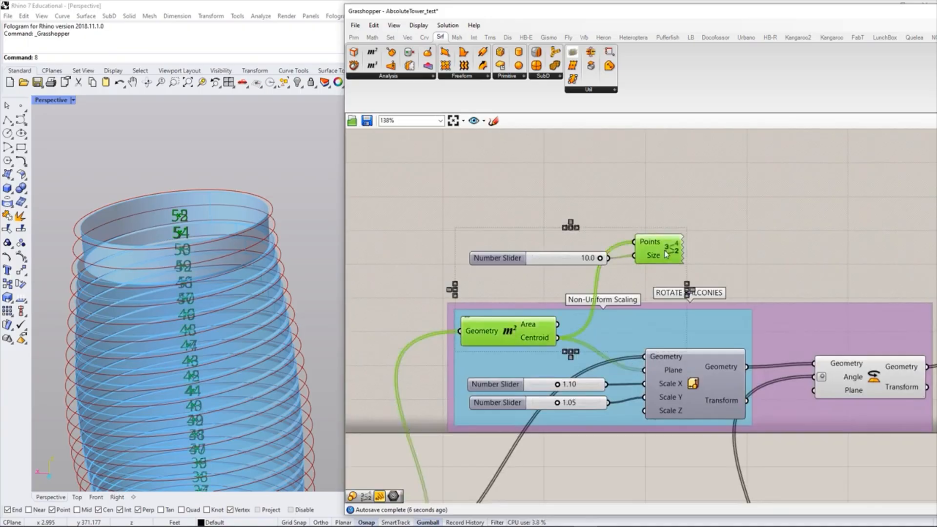
{"action": "left_click", "coordinate": [649, 174]}
Step: Add the original 10.0 slider and Point List to the Non-Uniform Scaling group and move them down just above its Area component
{"action": "left_click_drag", "start_coordinate": [684, 269], "coordinate": [496, 221]}
{"action": "right_click", "coordinate": [618, 324]}
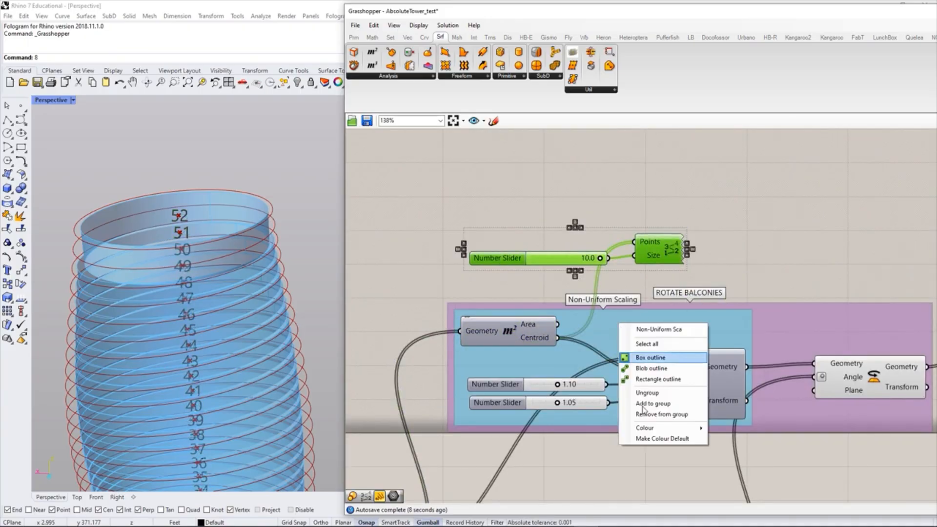
{"action": "left_click", "coordinate": [675, 405]}
{"action": "left_click", "coordinate": [666, 253]}
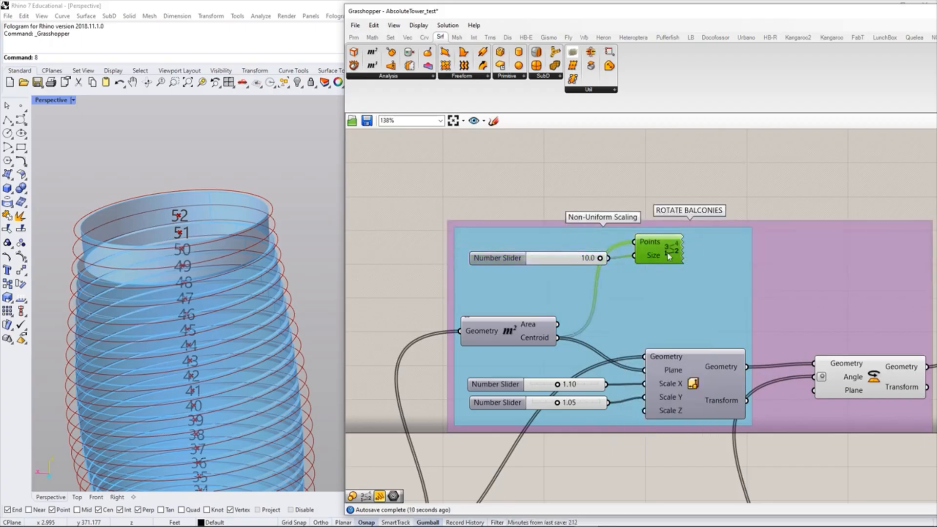
{"action": "left_click", "coordinate": [559, 262], "text": "shift"}
{"action": "left_click_drag", "start_coordinate": [671, 255], "coordinate": [671, 303]}
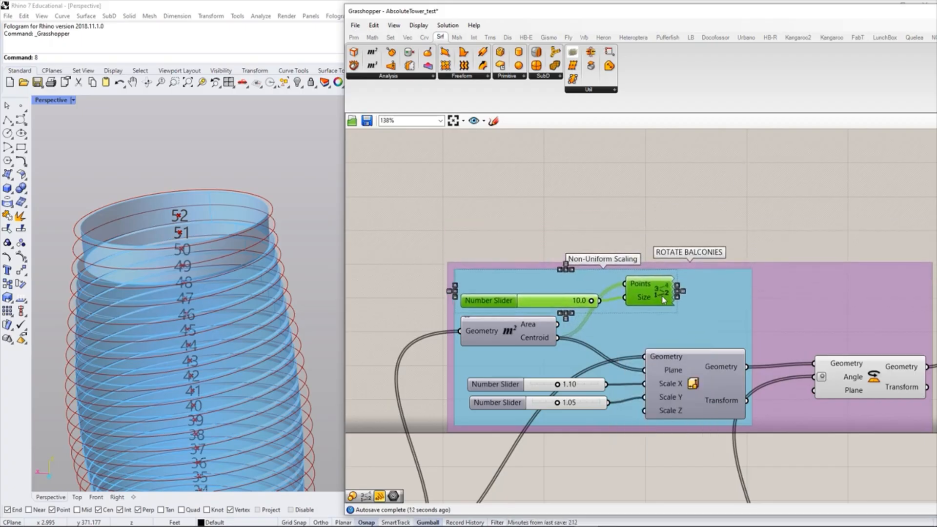
{"action": "left_click", "coordinate": [790, 309]}
Step: Examine the centroid numbering of the balcony curves on the tower's upper floors to identify the indices of the top floors
{"action": "right_click_drag", "start_coordinate": [790, 310], "coordinate": [458, 167]}
{"action": "right_click_drag", "start_coordinate": [640, 266], "coordinate": [550, 250]}
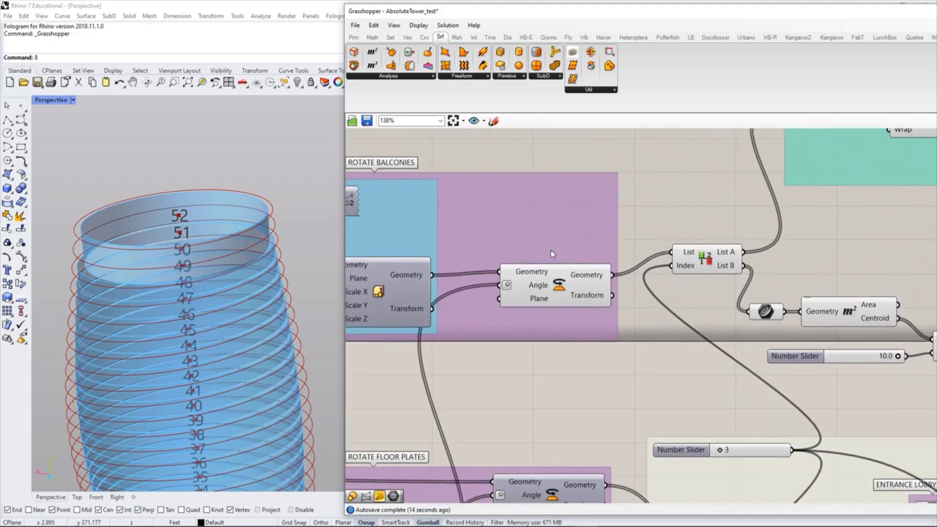
{"action": "scroll", "coordinate": [550, 250], "scroll_direction": "down", "scroll_amount": 5}
{"action": "right_click_drag", "start_coordinate": [685, 270], "coordinate": [619, 282]}
{"action": "scroll", "coordinate": [622, 282], "scroll_direction": "up", "scroll_amount": 4}
{"action": "right_click_drag", "start_coordinate": [588, 318], "coordinate": [612, 329]}
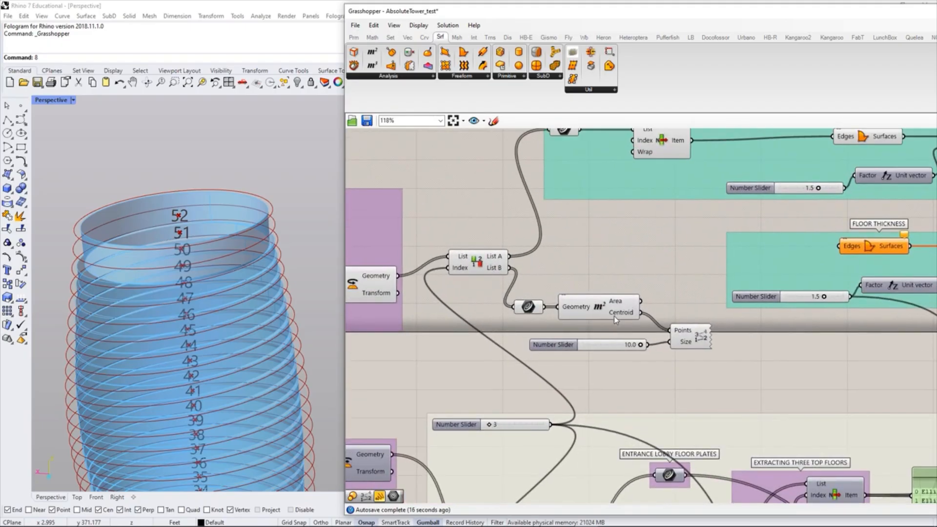
{"action": "scroll", "coordinate": [611, 328], "scroll_direction": "up", "scroll_amount": 2}
{"action": "scroll", "coordinate": [254, 244], "scroll_direction": "up", "scroll_amount": 5}
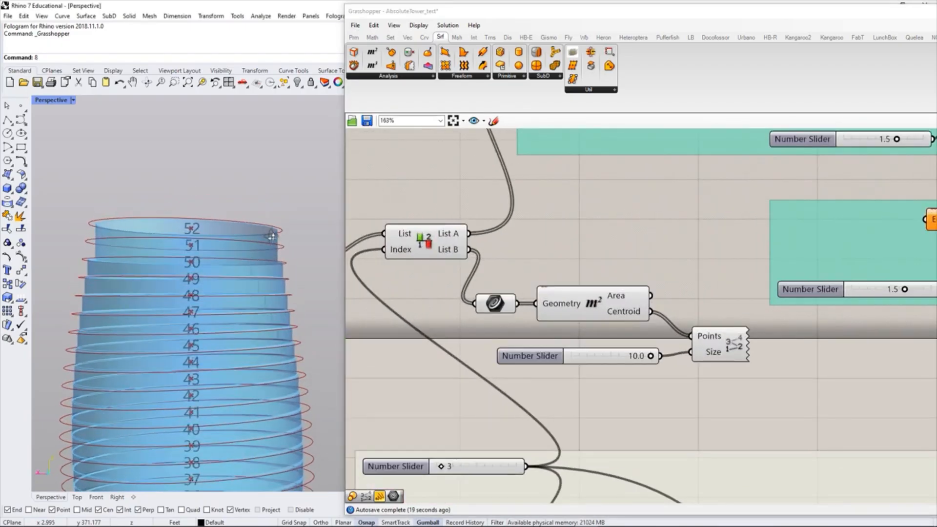
{"action": "right_click_drag", "start_coordinate": [280, 273], "coordinate": [273, 254]}
{"action": "scroll", "coordinate": [272, 251], "scroll_direction": "down", "scroll_amount": 3}
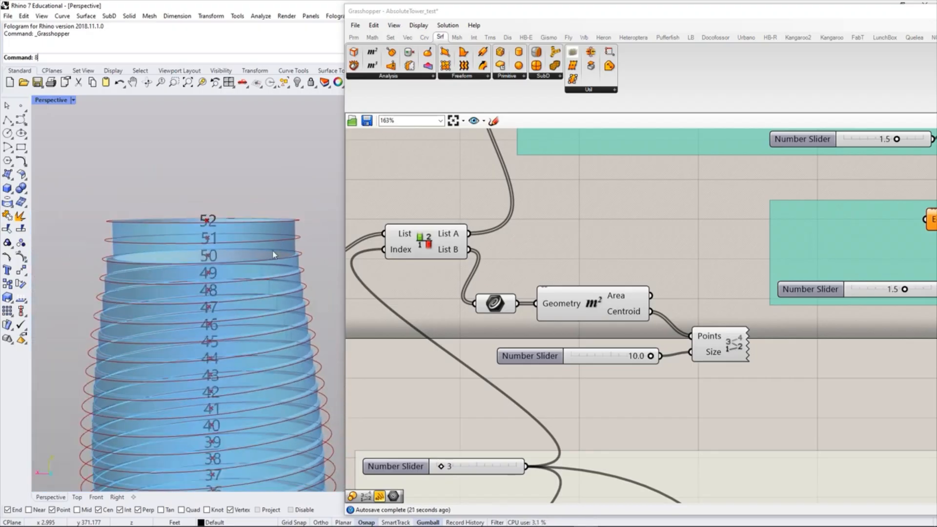
{"action": "scroll", "coordinate": [268, 215], "scroll_direction": "up", "scroll_amount": 5}
{"action": "right_click_drag", "start_coordinate": [261, 217], "coordinate": [260, 231]}
{"action": "scroll", "coordinate": [227, 236], "scroll_direction": "down", "scroll_amount": 4}
{"action": "scroll", "coordinate": [229, 241], "scroll_direction": "up", "scroll_amount": 4}
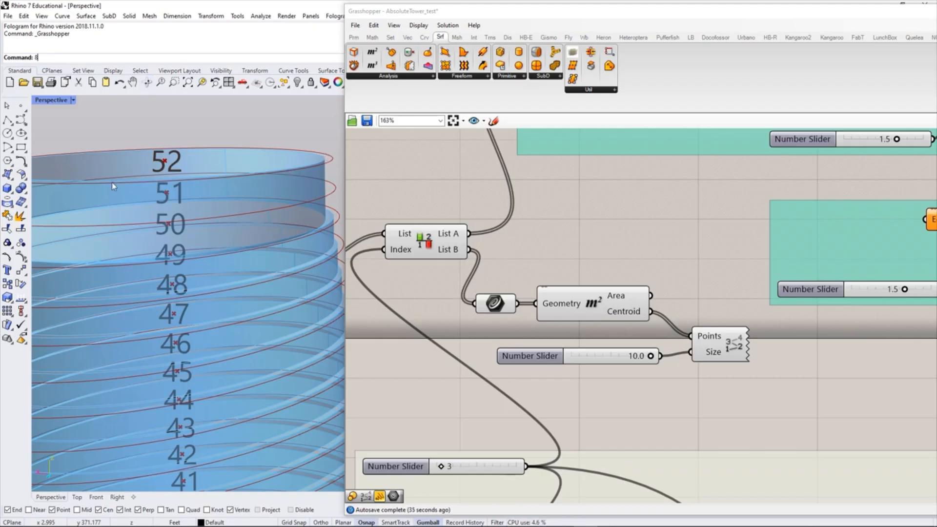
{"action": "right_click_drag", "start_coordinate": [297, 230], "coordinate": [317, 212]}
{"action": "right_click_drag", "start_coordinate": [259, 213], "coordinate": [285, 190]}
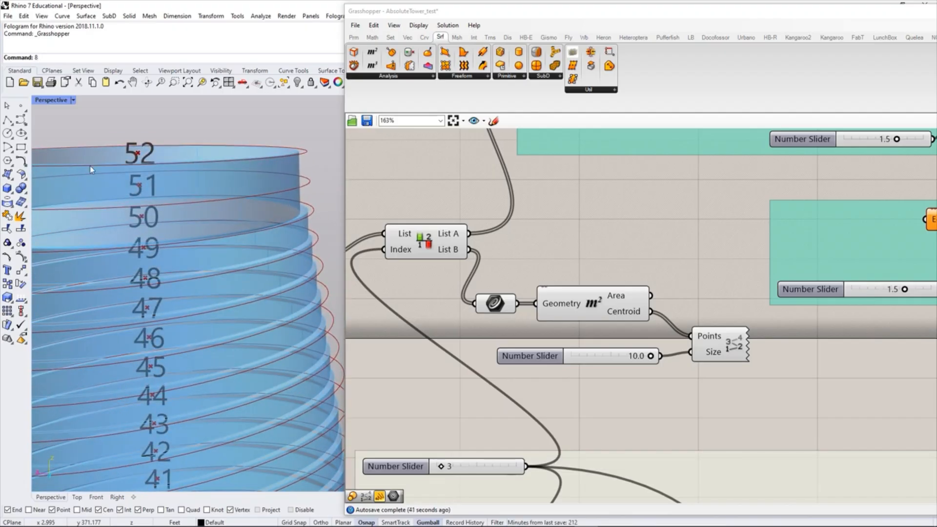
{"action": "right_click_drag", "start_coordinate": [309, 193], "coordinate": [214, 195]}
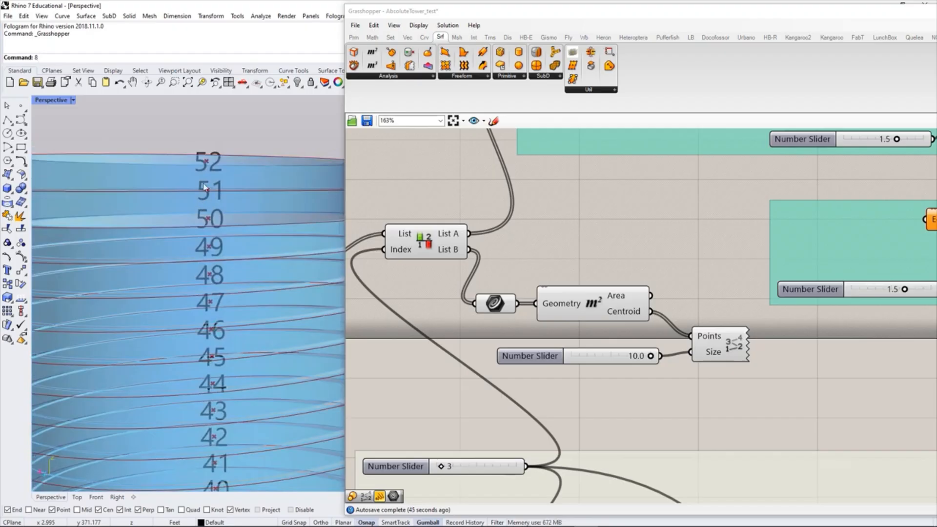
Step: Shift the EXTRACTING THREE TOP FLOORS group slightly down and nudge the EXTRACTING EVERYTHING BUT THE TOP THREE FLOORS group sideways
{"action": "right_click_drag", "start_coordinate": [673, 489], "coordinate": [598, 295]}
{"action": "scroll", "coordinate": [589, 291], "scroll_direction": "down", "scroll_amount": 3}
{"action": "right_click_drag", "start_coordinate": [555, 371], "coordinate": [516, 320]}
{"action": "scroll", "coordinate": [720, 307], "scroll_direction": "up", "scroll_amount": 1}
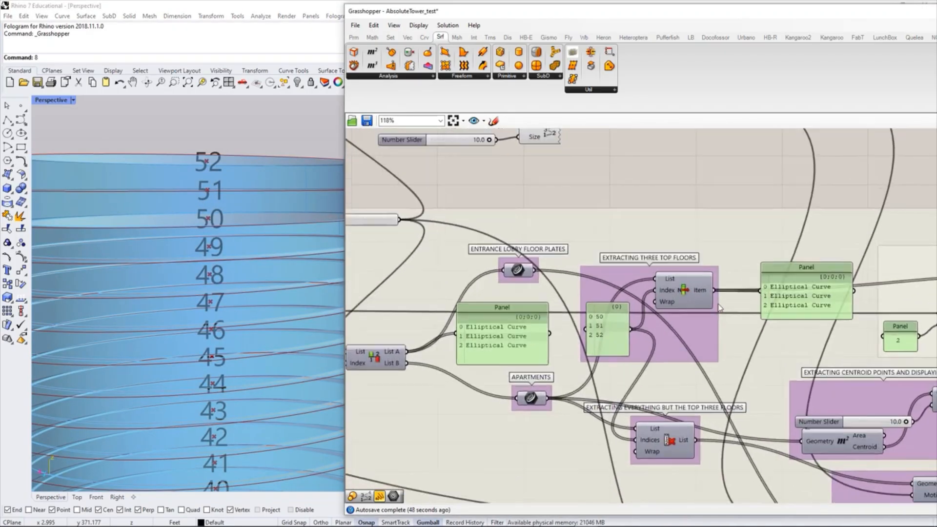
{"action": "left_click_drag", "start_coordinate": [666, 346], "coordinate": [664, 361]}
{"action": "left_click_drag", "start_coordinate": [671, 461], "coordinate": [679, 460]}
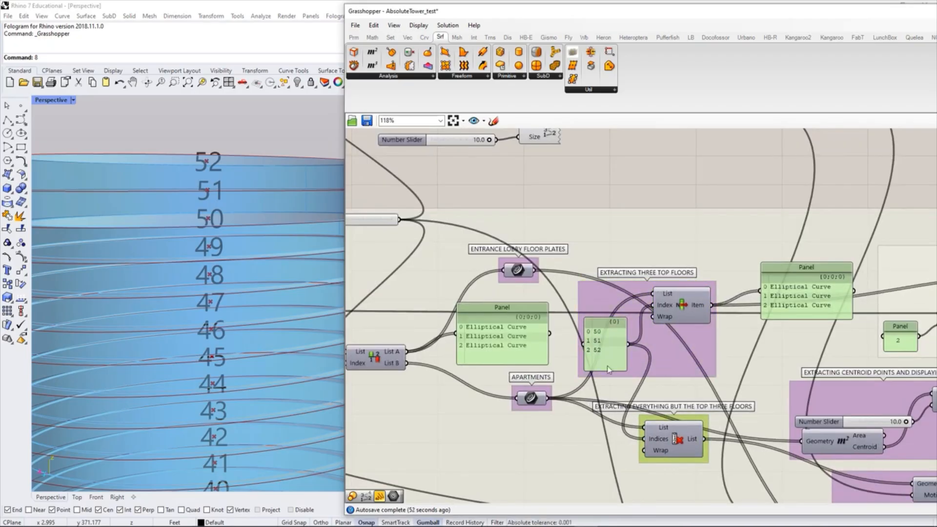
{"action": "left_click", "coordinate": [679, 320]}
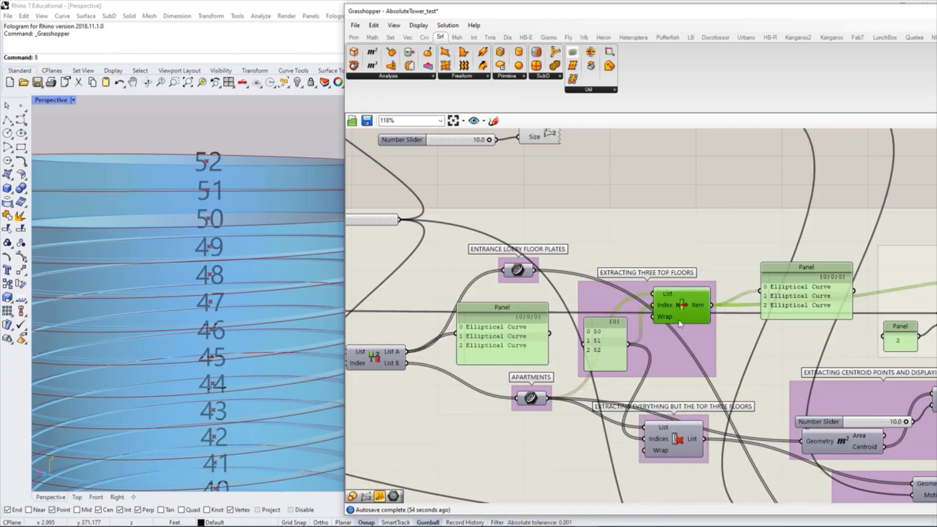
{"action": "left_click", "coordinate": [678, 442]}
Step: Move the FLOOR THICKNESS group farther right to make room after the List B geometry parameter
{"action": "right_click_drag", "start_coordinate": [589, 215], "coordinate": [701, 472]}
{"action": "left_click", "coordinate": [726, 319]}
{"action": "left_click_drag", "start_coordinate": [725, 320], "coordinate": [770, 327]}
{"action": "left_click", "coordinate": [607, 298]}
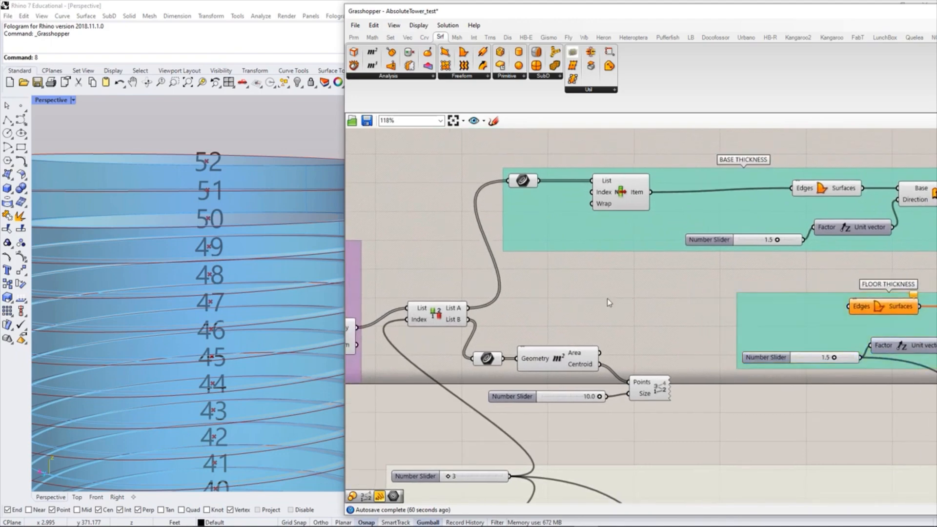
{"action": "right_click_drag", "start_coordinate": [607, 298], "coordinate": [631, 310]}
{"action": "right_click_drag", "start_coordinate": [530, 275], "coordinate": [515, 261]}
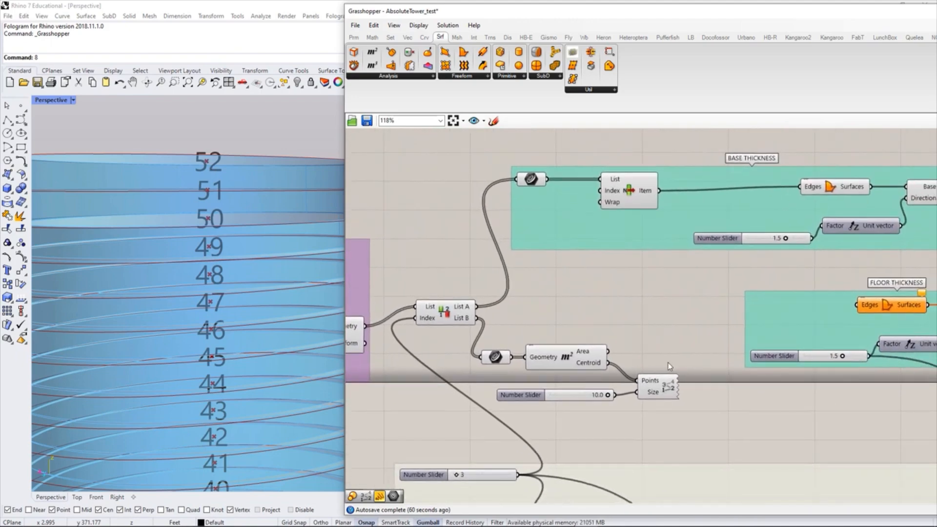
{"action": "scroll", "coordinate": [668, 362], "scroll_direction": "up", "scroll_amount": 1}
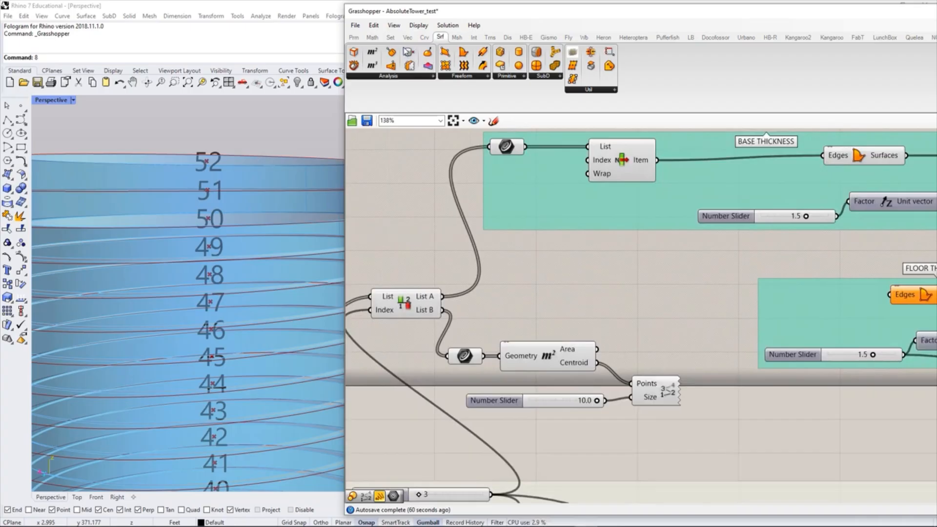
Step: Add a Cull Index component above the new Area and Point List components, ahead of the FLOOR THICKNESS group
{"action": "left_click", "coordinate": [390, 38]}
{"action": "left_click", "coordinate": [388, 104]}
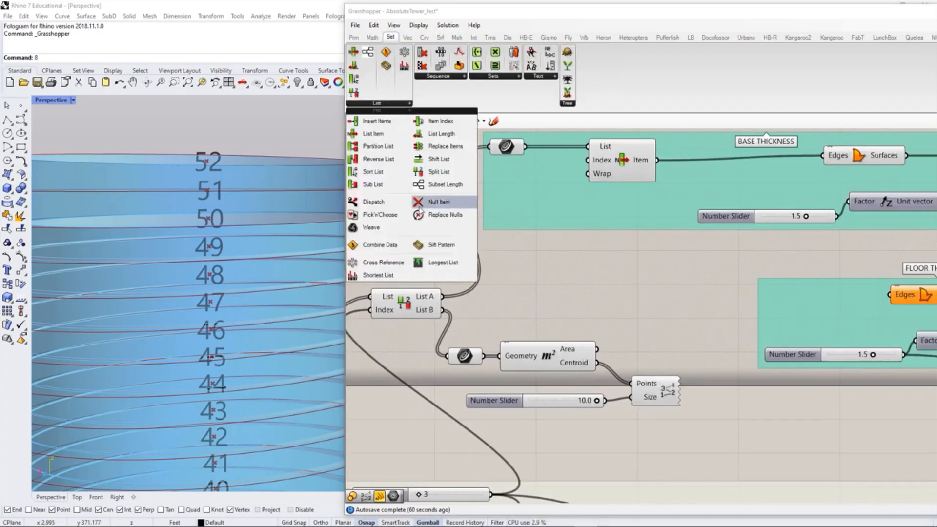
{"action": "left_click", "coordinate": [439, 77]}
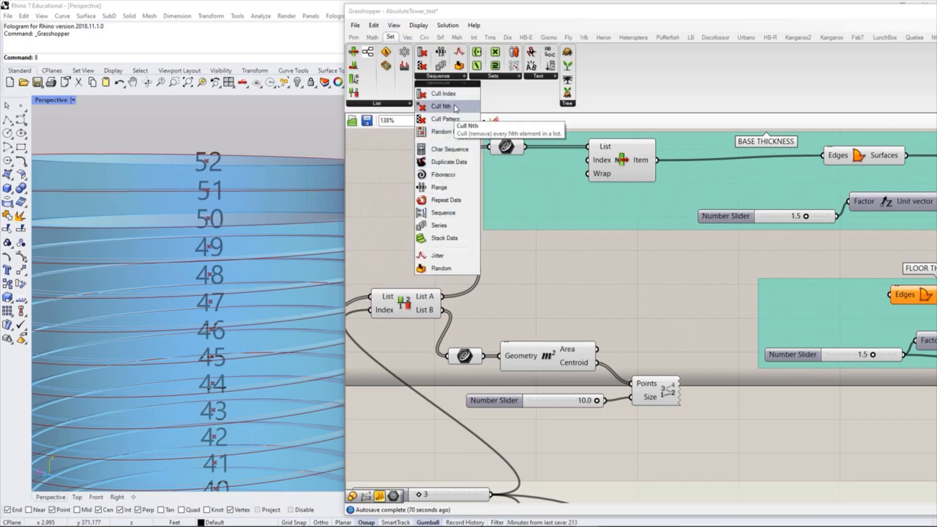
{"action": "left_click_drag", "start_coordinate": [442, 94], "coordinate": [654, 305]}
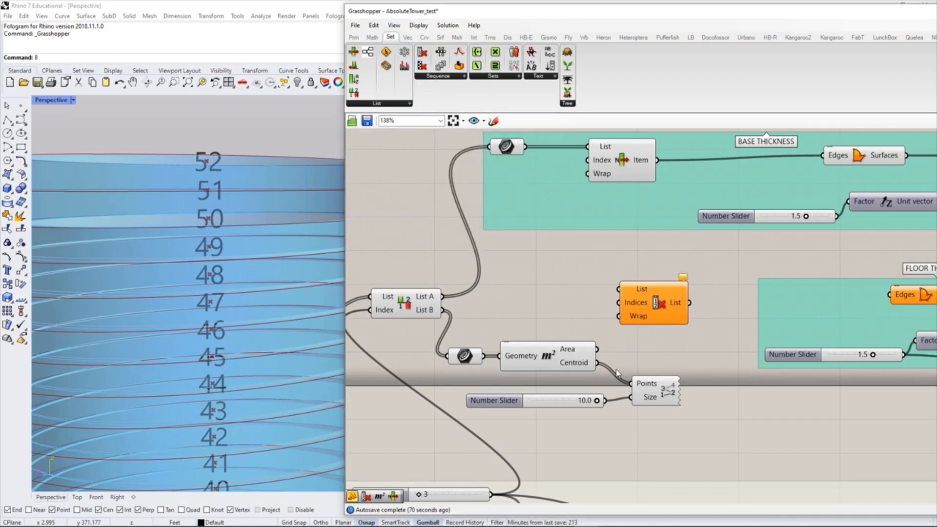
Step: Rearrange the List B geometry parameter, Area and Cull Index components, and connect the parameter to Cull Index's List input
{"action": "left_click_drag", "start_coordinate": [465, 356], "coordinate": [466, 345]}
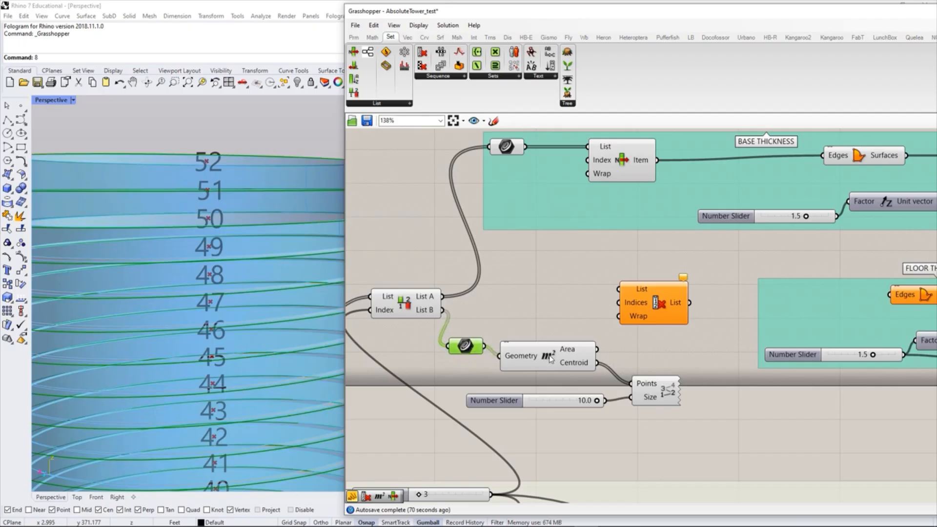
{"action": "left_click_drag", "start_coordinate": [546, 355], "coordinate": [551, 366]}
{"action": "left_click", "coordinate": [541, 317]}
{"action": "left_click_drag", "start_coordinate": [465, 346], "coordinate": [620, 290]}
{"action": "left_click_drag", "start_coordinate": [659, 302], "coordinate": [678, 288]}
{"action": "left_click", "coordinate": [622, 301]}
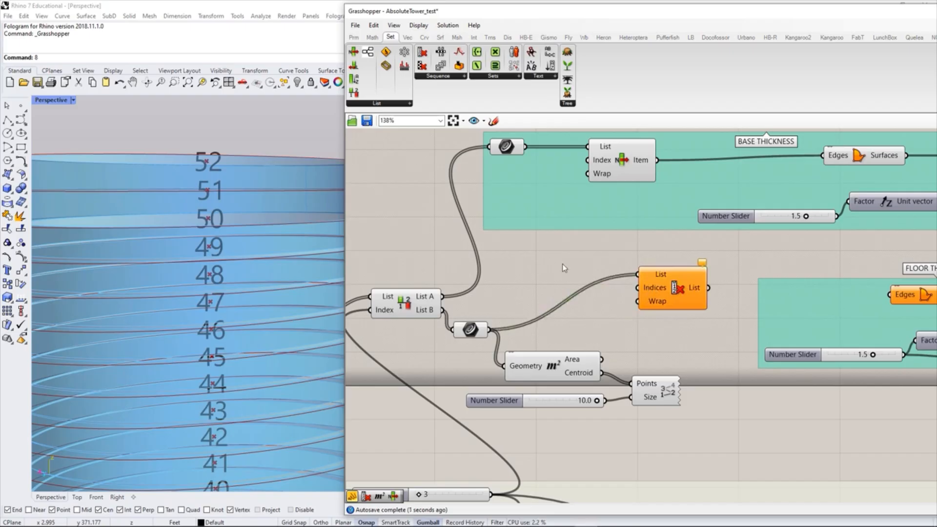
Step: Create a panel containing 51 and connect it to the Indices input of Cull Index
{"action": "double_click", "coordinate": [585, 310]}
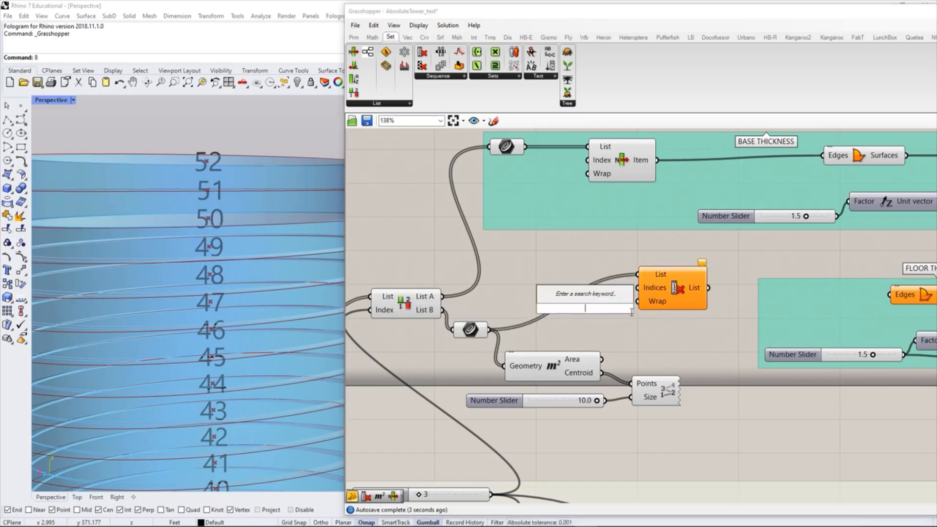
{"action": "type", "text": "1"}
{"action": "key", "text": "Return"}
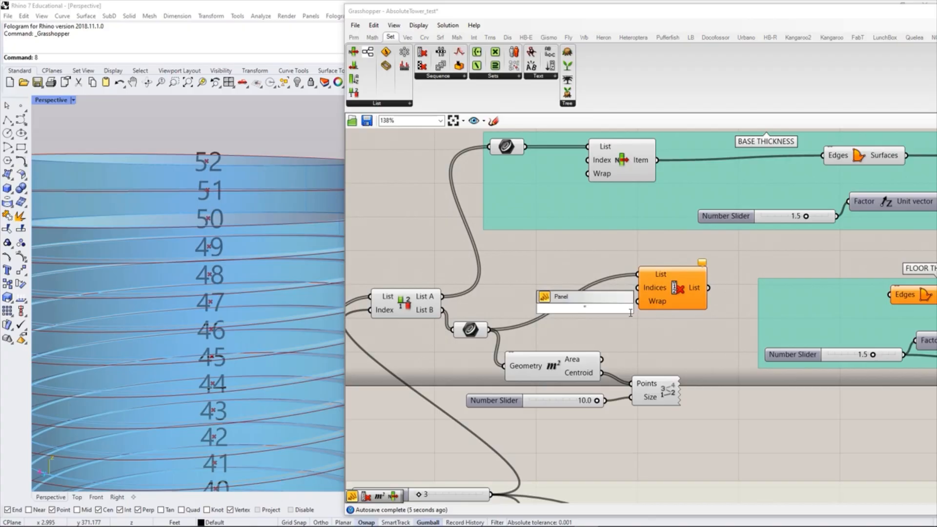
{"action": "key", "text": "Return"}
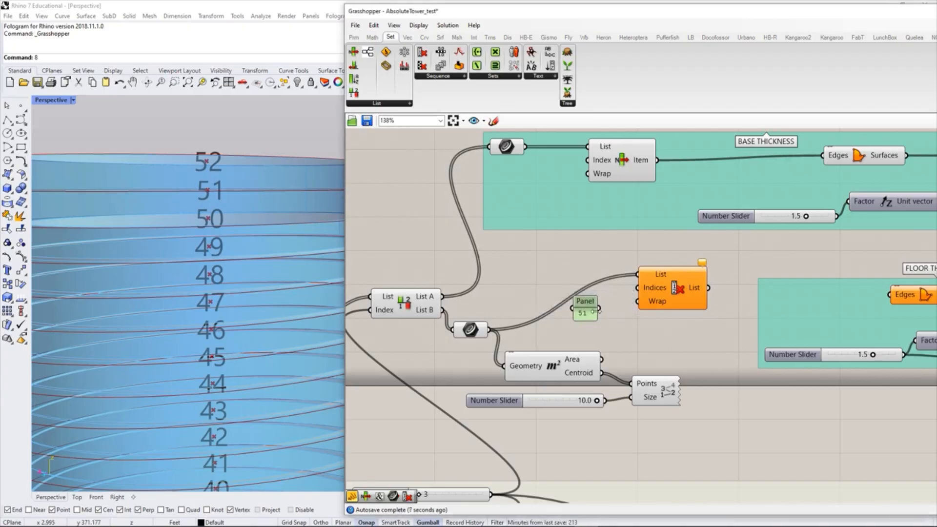
{"action": "left_click_drag", "start_coordinate": [602, 310], "coordinate": [573, 291]}
{"action": "left_click", "coordinate": [666, 289]}
Step: Check the culled balcony curves on the tower and enlarge the 51 panel beside Cull Index
{"action": "scroll", "coordinate": [188, 176], "scroll_direction": "down", "scroll_amount": 6}
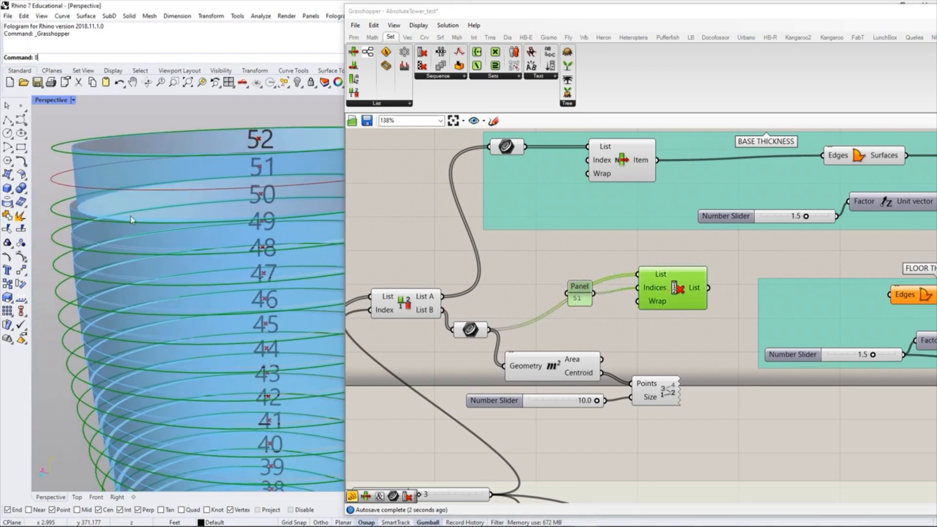
{"action": "scroll", "coordinate": [142, 189], "scroll_direction": "up", "scroll_amount": 3}
{"action": "left_click_drag", "start_coordinate": [568, 304], "coordinate": [605, 293]}
{"action": "left_click", "coordinate": [702, 344]}
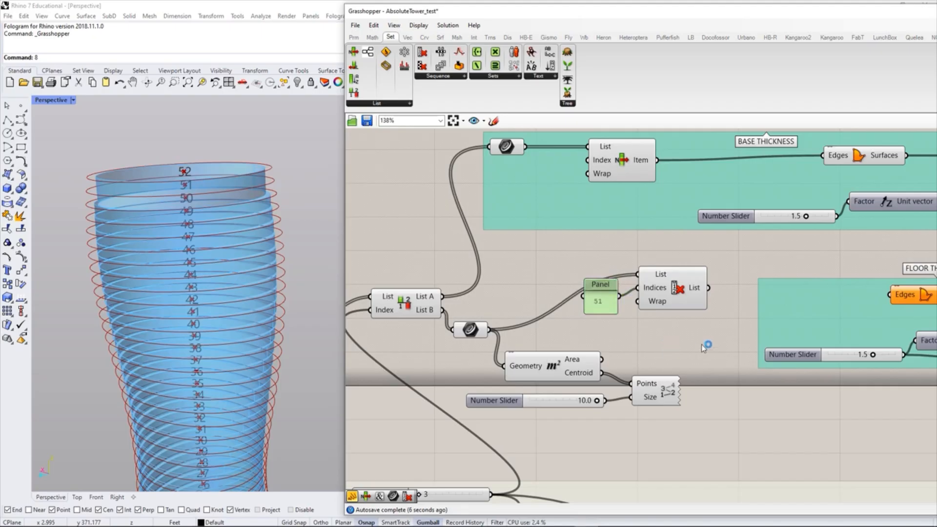
Step: Nudge the FLOOR THICKNESS group left and connect Cull Index's List output to the Edges input of its boundary surfaces component
{"action": "right_click_drag", "start_coordinate": [704, 347], "coordinate": [575, 349]}
{"action": "scroll", "coordinate": [613, 335], "scroll_direction": "down", "scroll_amount": 2}
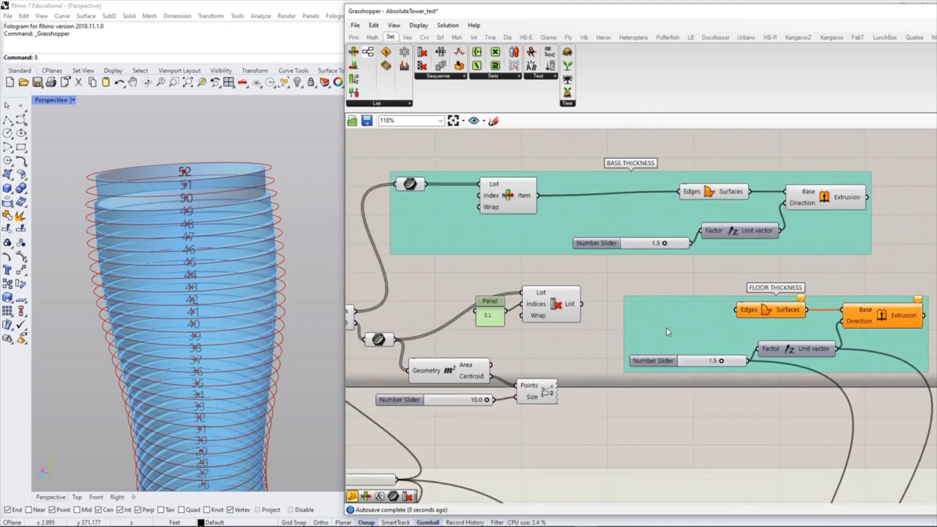
{"action": "left_click_drag", "start_coordinate": [674, 327], "coordinate": [658, 327]}
{"action": "left_click", "coordinate": [577, 324]}
{"action": "right_click_drag", "start_coordinate": [588, 306], "coordinate": [591, 309]}
{"action": "left_click_drag", "start_coordinate": [640, 313], "coordinate": [724, 312]}
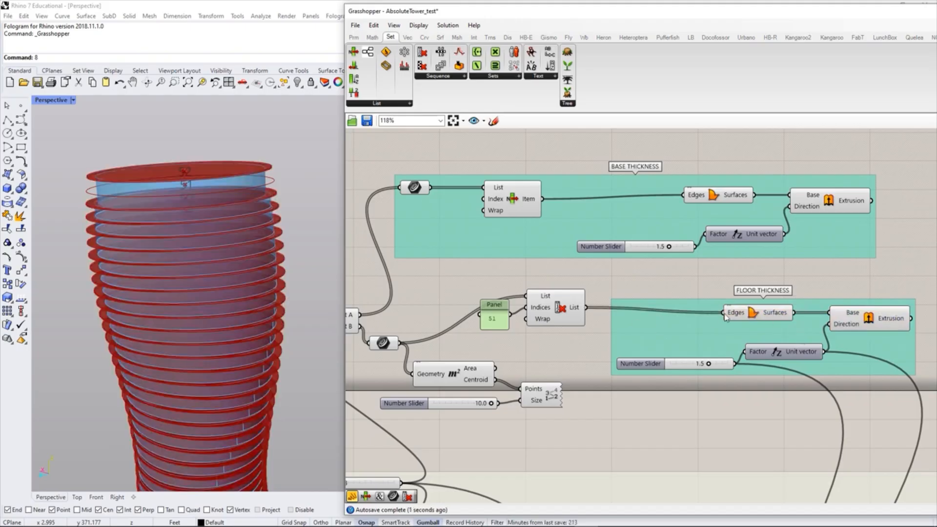
Step: Move the Cull Index component and its 51 panel down to line up with the FLOOR THICKNESS components
{"action": "left_click_drag", "start_coordinate": [565, 340], "coordinate": [478, 286]}
{"action": "left_click_drag", "start_coordinate": [553, 306], "coordinate": [553, 319]}
{"action": "left_click", "coordinate": [458, 298]}
Step: Inspect the extruded balcony floors from the tower's top to its base, including the gap at floor 51
{"action": "right_click_drag", "start_coordinate": [237, 273], "coordinate": [273, 227]}
{"action": "scroll", "coordinate": [276, 244], "scroll_direction": "down", "scroll_amount": 7}
{"action": "scroll", "coordinate": [288, 398], "scroll_direction": "up", "scroll_amount": 7}
{"action": "scroll", "coordinate": [298, 434], "scroll_direction": "down", "scroll_amount": 6}
{"action": "scroll", "coordinate": [304, 279], "scroll_direction": "up", "scroll_amount": 8}
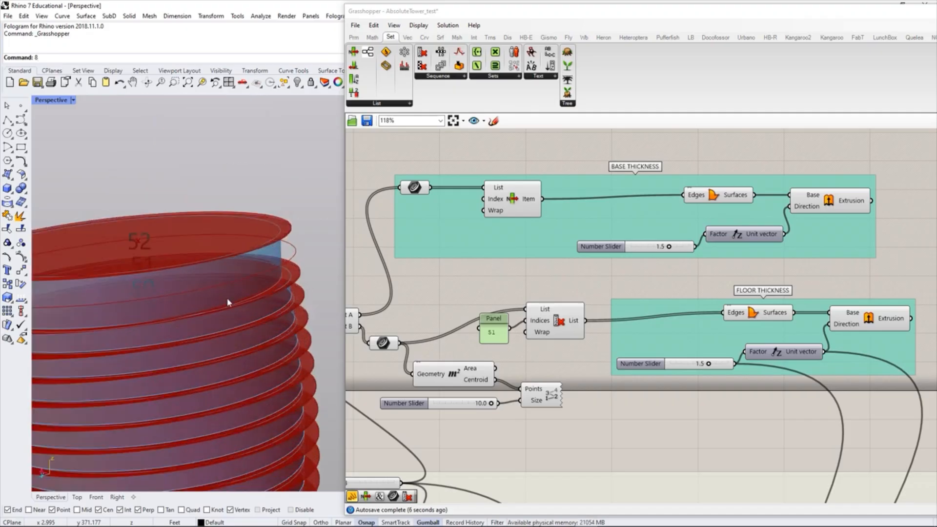
{"action": "right_click_drag", "start_coordinate": [273, 254], "coordinate": [282, 238]}
{"action": "scroll", "coordinate": [264, 211], "scroll_direction": "down", "scroll_amount": 6}
{"action": "scroll", "coordinate": [248, 259], "scroll_direction": "up", "scroll_amount": 5}
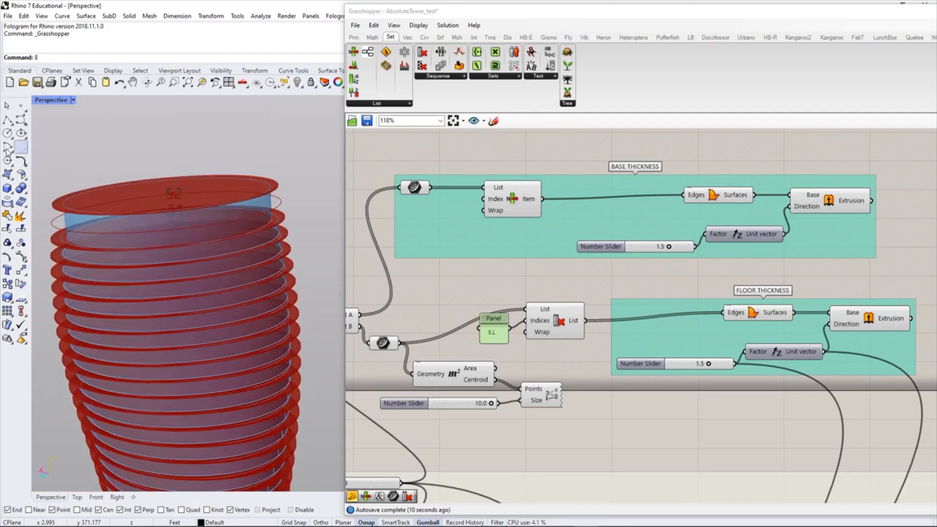
{"action": "scroll", "coordinate": [292, 223], "scroll_direction": "up", "scroll_amount": 4}
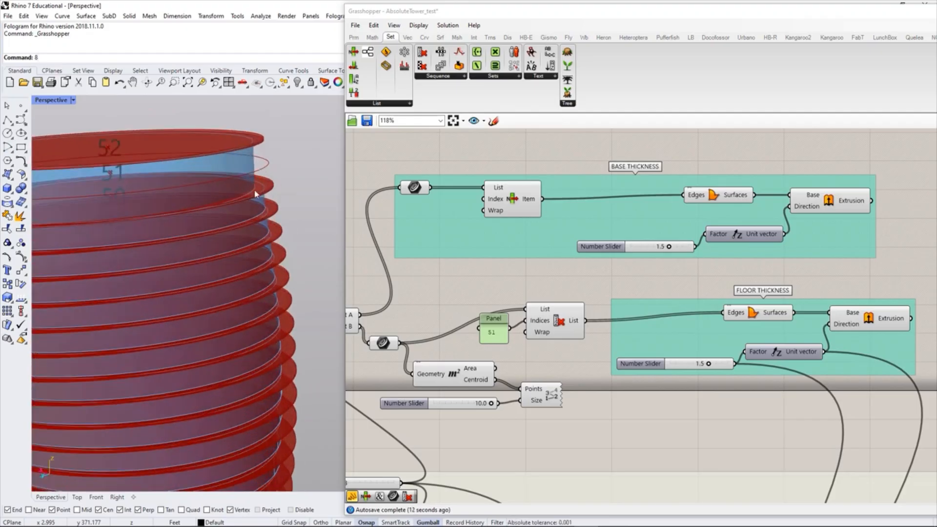
{"action": "scroll", "coordinate": [262, 159], "scroll_direction": "down", "scroll_amount": 8}
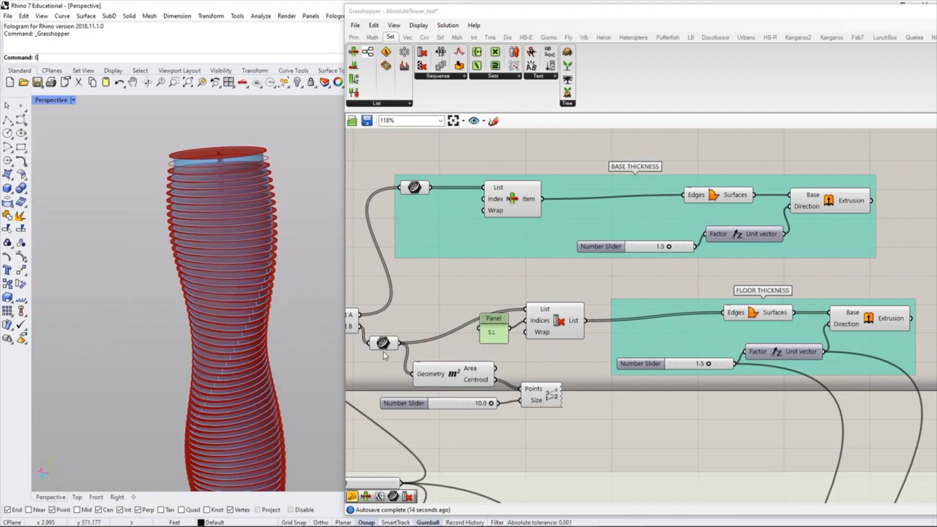
{"action": "scroll", "coordinate": [284, 344], "scroll_direction": "up", "scroll_amount": 3}
{"action": "scroll", "coordinate": [247, 327], "scroll_direction": "down", "scroll_amount": 5}
{"action": "scroll", "coordinate": [276, 372], "scroll_direction": "up", "scroll_amount": 5}
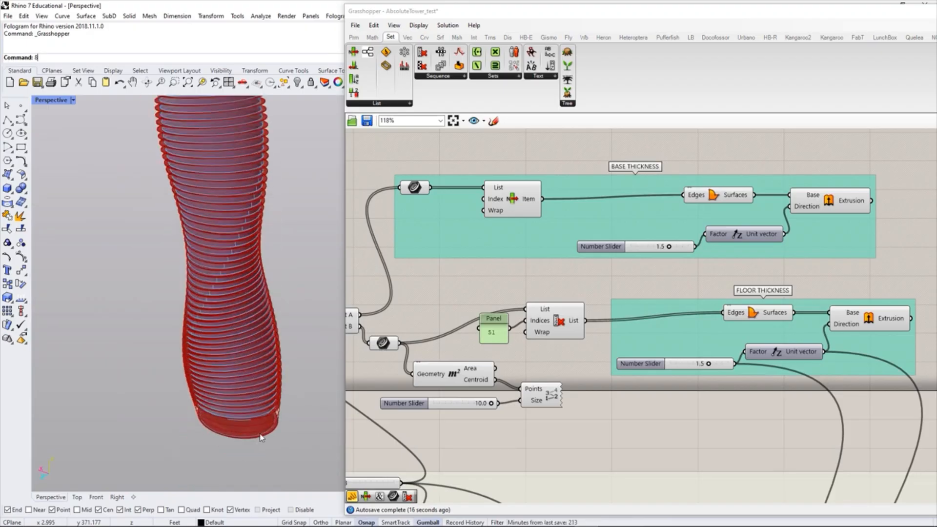
Step: Turn off the preview of the components from the balcony Split List to Cull Index, including the BASE THICKNESS curve and List Item
{"action": "right_click_drag", "start_coordinate": [277, 373], "coordinate": [286, 399]}
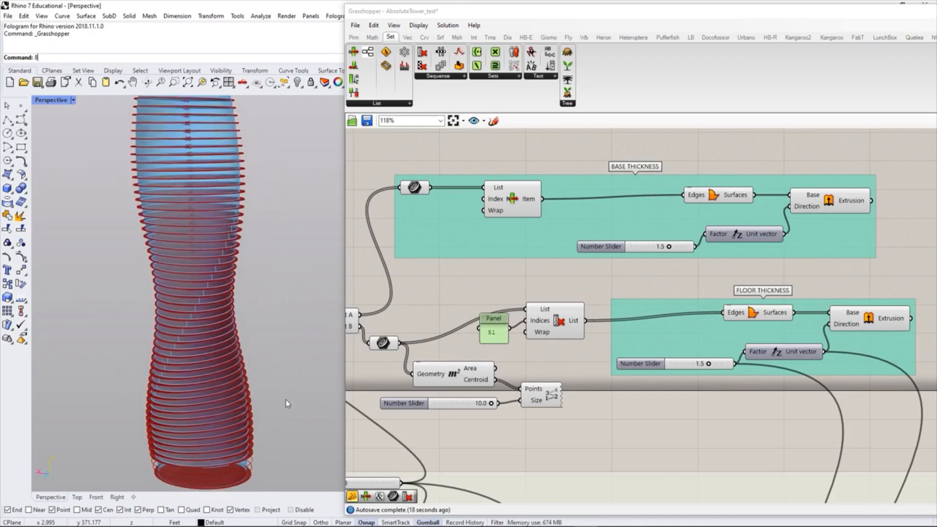
{"action": "scroll", "coordinate": [286, 399], "scroll_direction": "down", "scroll_amount": 6}
{"action": "scroll", "coordinate": [241, 243], "scroll_direction": "up", "scroll_amount": 5}
{"action": "right_click_drag", "start_coordinate": [598, 383], "coordinate": [632, 379]}
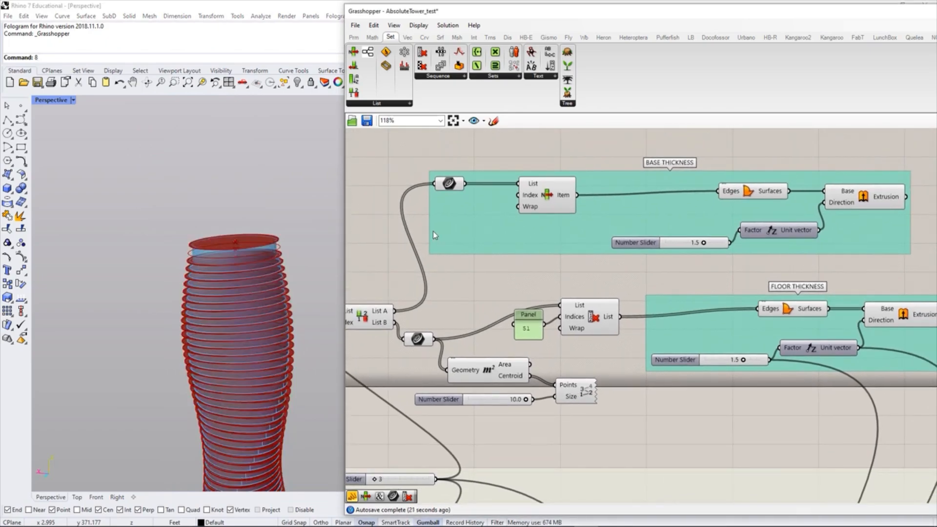
{"action": "left_click", "coordinate": [579, 320]}
{"action": "left_click", "coordinate": [593, 444]}
{"action": "right_click_drag", "start_coordinate": [592, 423], "coordinate": [635, 419]}
{"action": "scroll", "coordinate": [614, 407], "scroll_direction": "down", "scroll_amount": 2}
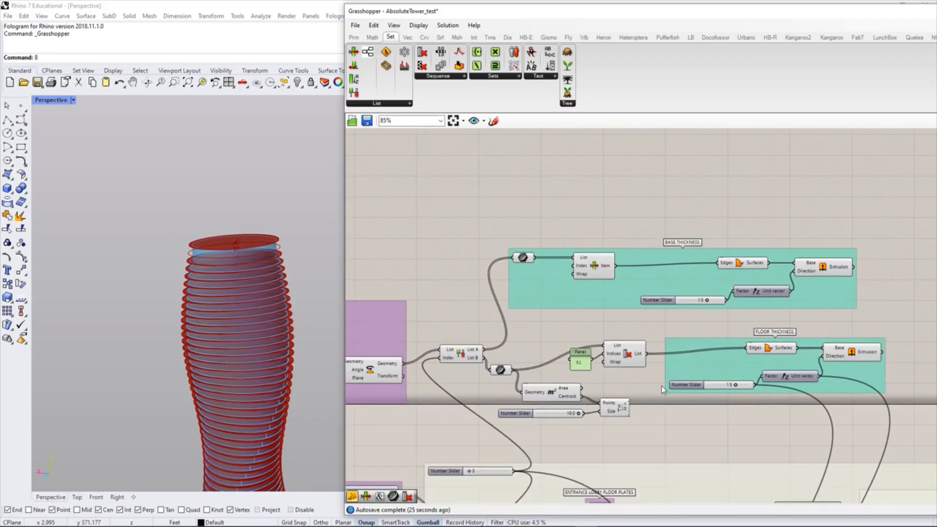
{"action": "scroll", "coordinate": [654, 430], "scroll_direction": "up", "scroll_amount": 2}
{"action": "left_click_drag", "start_coordinate": [662, 439], "coordinate": [401, 200]}
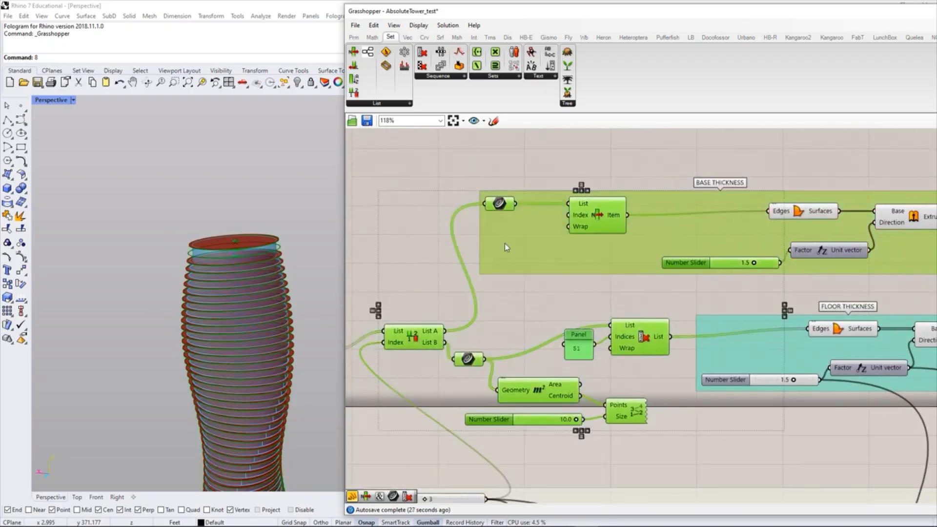
{"action": "middle_click", "coordinate": [589, 207]}
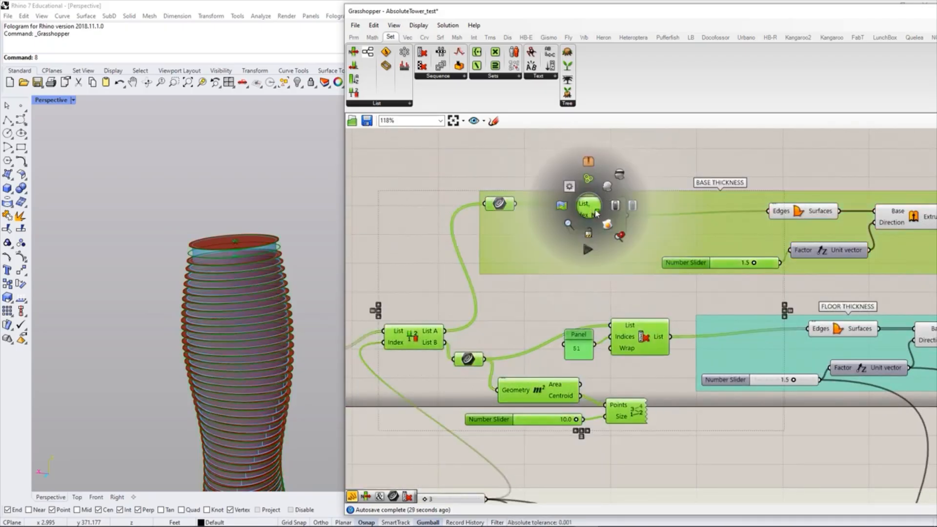
{"action": "left_click", "coordinate": [604, 189]}
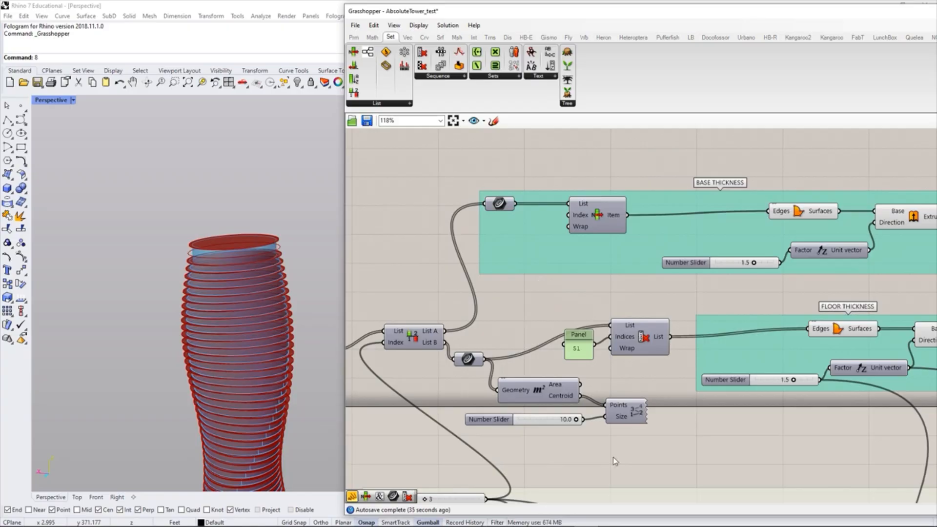
Step: Turn off the preview of the Rotate component in the ROTATE BALCONIES group
{"action": "right_click_drag", "start_coordinate": [437, 414], "coordinate": [686, 383]}
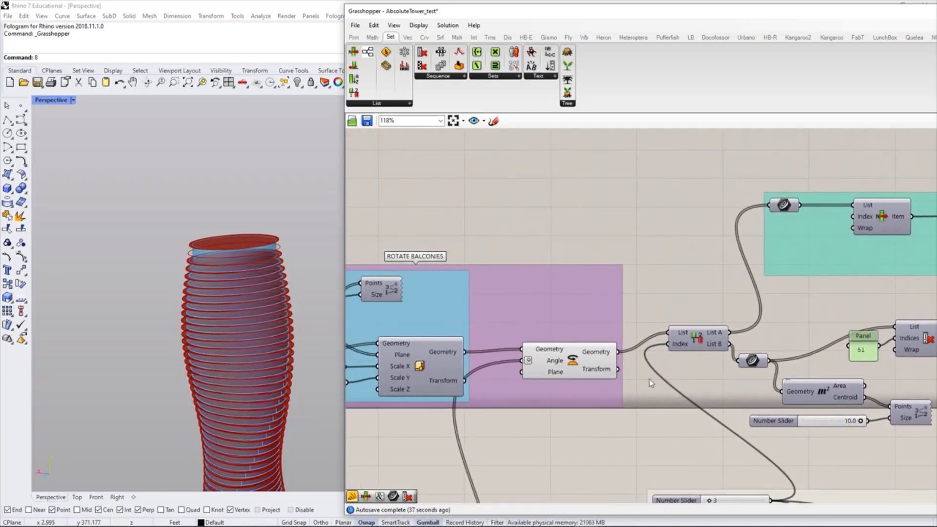
{"action": "left_click", "coordinate": [560, 365]}
{"action": "scroll", "coordinate": [248, 307], "scroll_direction": "down", "scroll_amount": 6}
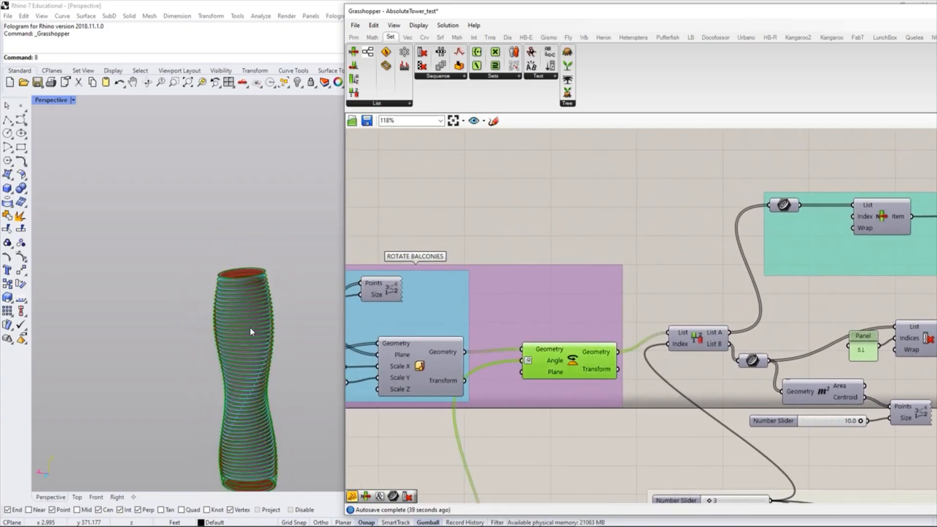
{"action": "scroll", "coordinate": [264, 434], "scroll_direction": "up", "scroll_amount": 4}
{"action": "right_click", "coordinate": [573, 359]}
{"action": "left_click", "coordinate": [597, 376]}
{"action": "left_click", "coordinate": [580, 445]}
Step: Duplicate the GLASS MATERIAL group with its colour swatches, transparency slider, material and Custom Preview components
{"action": "right_click_drag", "start_coordinate": [282, 275], "coordinate": [255, 294]}
{"action": "right_click_drag", "start_coordinate": [784, 324], "coordinate": [584, 271]}
{"action": "right_click_drag", "start_coordinate": [842, 334], "coordinate": [631, 299]}
{"action": "scroll", "coordinate": [593, 295], "scroll_direction": "down", "scroll_amount": 3}
{"action": "right_click_drag", "start_coordinate": [861, 371], "coordinate": [566, 312]}
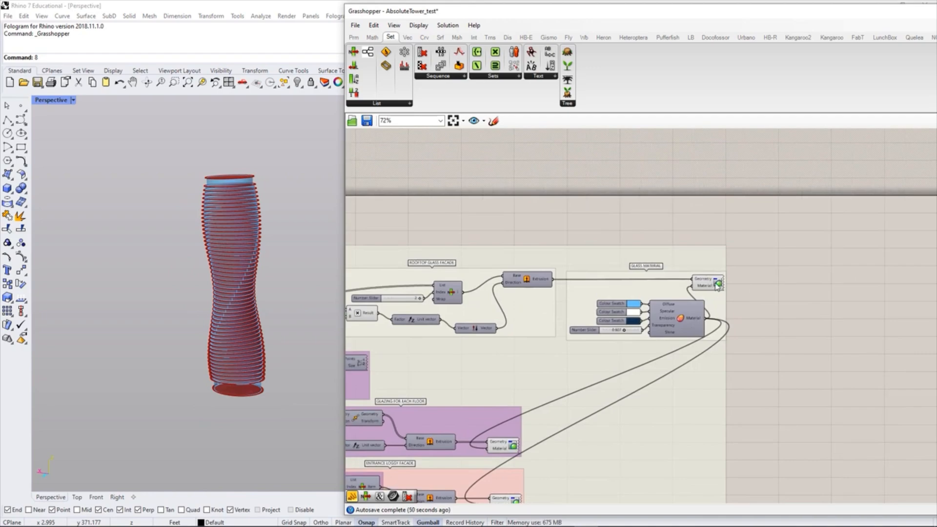
{"action": "scroll", "coordinate": [717, 286], "scroll_direction": "up", "scroll_amount": 3}
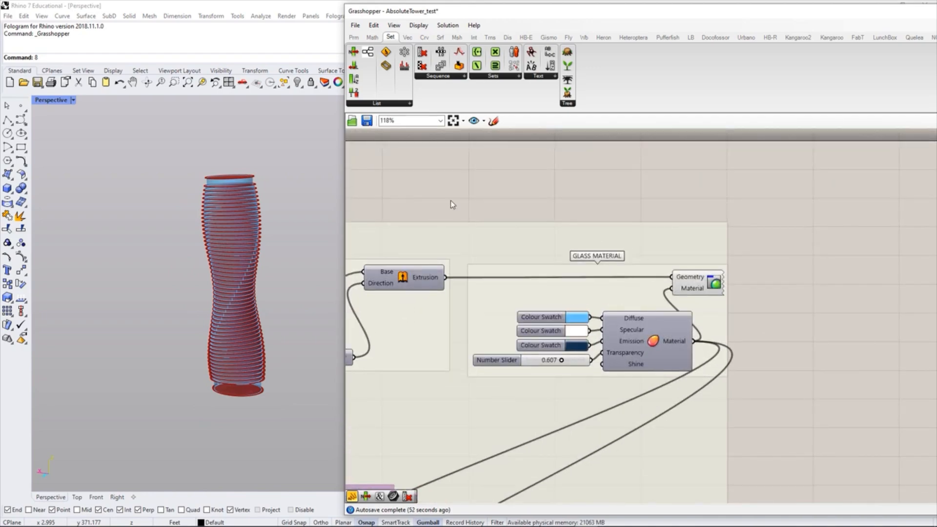
{"action": "left_click_drag", "start_coordinate": [458, 207], "coordinate": [763, 409]}
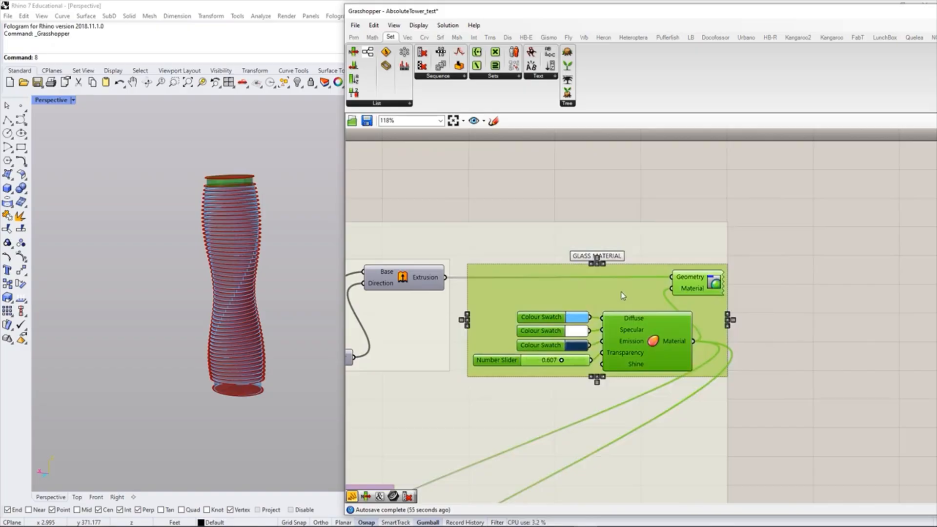
{"action": "left_click_drag", "start_coordinate": [631, 296], "coordinate": [641, 302]}
{"action": "left_click", "coordinate": [458, 215]}
{"action": "left_click_drag", "start_coordinate": [447, 200], "coordinate": [815, 415]}
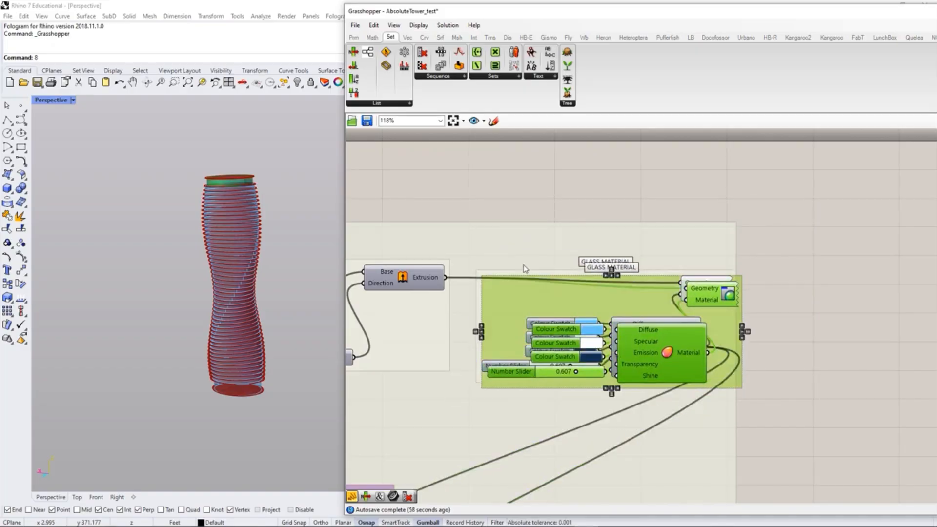
Step: Move the duplicated material group up beside the BASE THICKNESS and FLOOR THICKNESS groups
{"action": "scroll", "coordinate": [625, 220], "scroll_direction": "down", "scroll_amount": 5}
{"action": "scroll", "coordinate": [517, 186], "scroll_direction": "up", "scroll_amount": 5}
{"action": "left_click_drag", "start_coordinate": [629, 184], "coordinate": [604, 229]}
{"action": "left_click", "coordinate": [561, 158]}
{"action": "right_click_drag", "start_coordinate": [561, 158], "coordinate": [640, 211]}
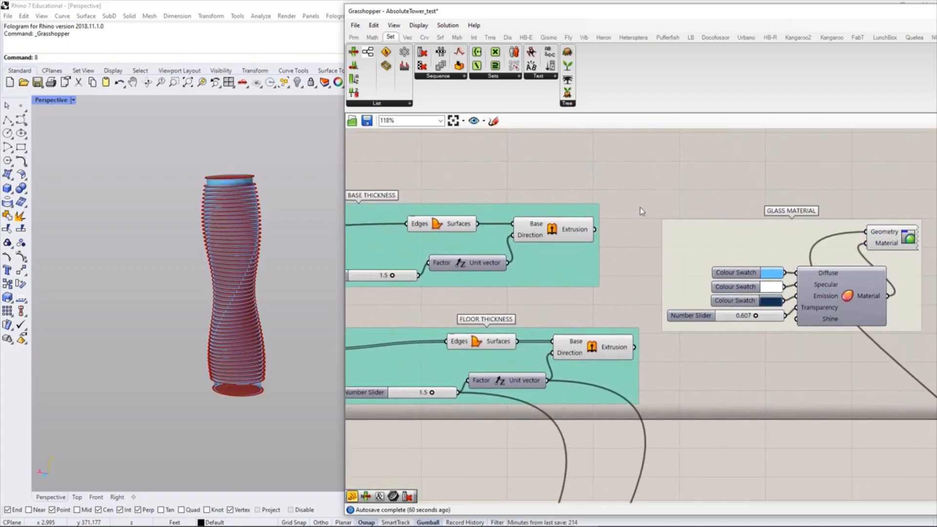
Step: Rename the duplicated material group CONCRETE MATERIAL
{"action": "right_click_drag", "start_coordinate": [737, 206], "coordinate": [640, 211]}
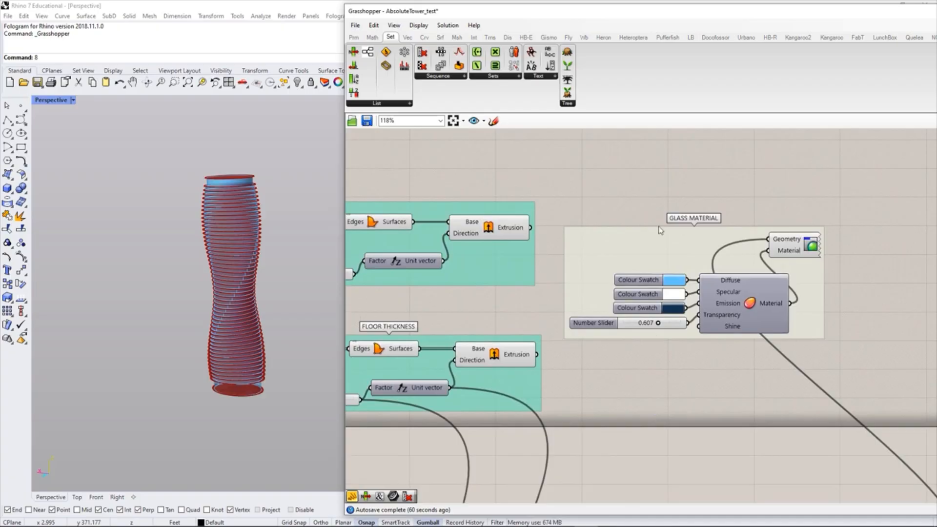
{"action": "right_click", "coordinate": [655, 242]}
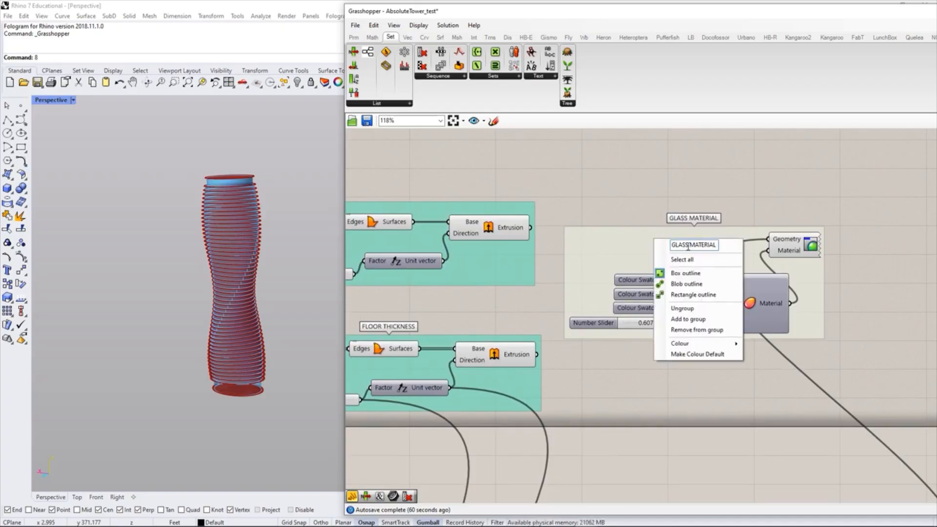
{"action": "type", "text": "CONCRETE MATE"}
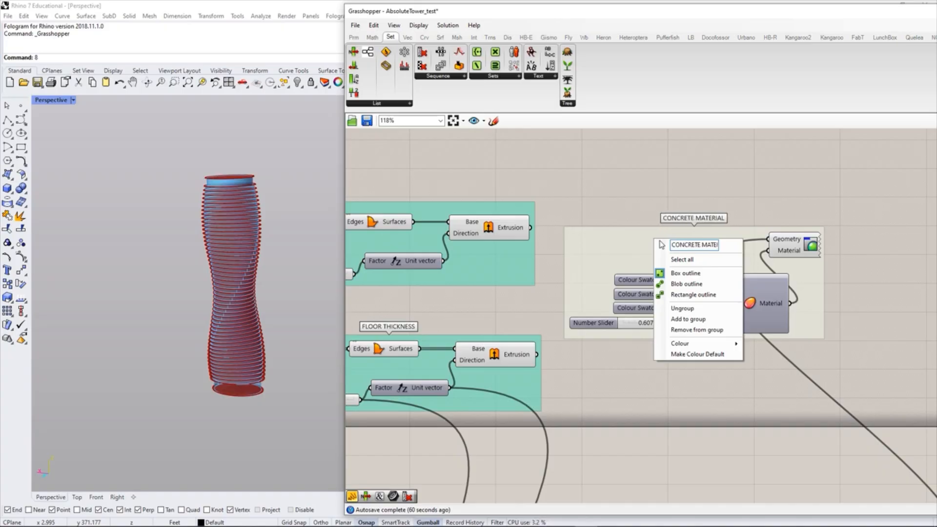
{"action": "key", "text": "Return"}
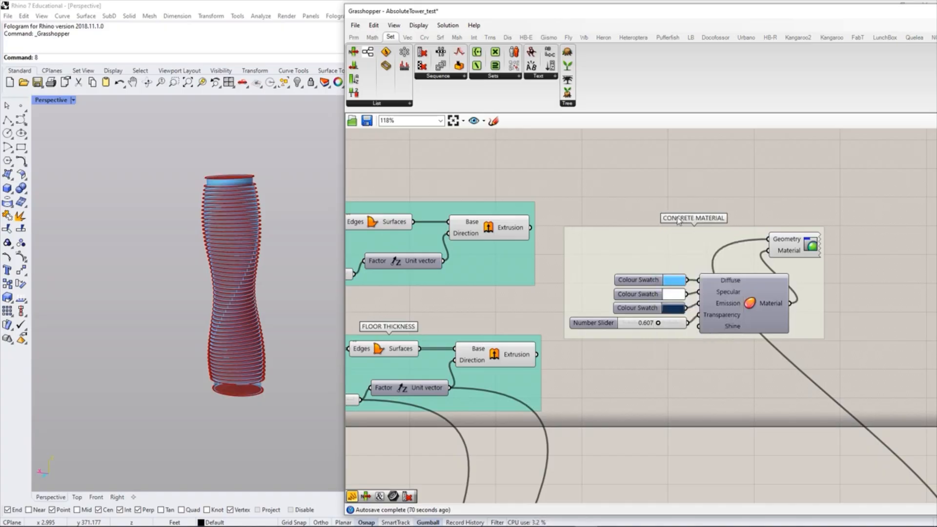
Step: Connect the BASE THICKNESS Extrusion output to the Geometry input of the Custom Preview in the CONCRETE MATERIAL group
{"action": "left_click", "coordinate": [510, 230]}
{"action": "scroll", "coordinate": [268, 415], "scroll_direction": "up", "scroll_amount": 10}
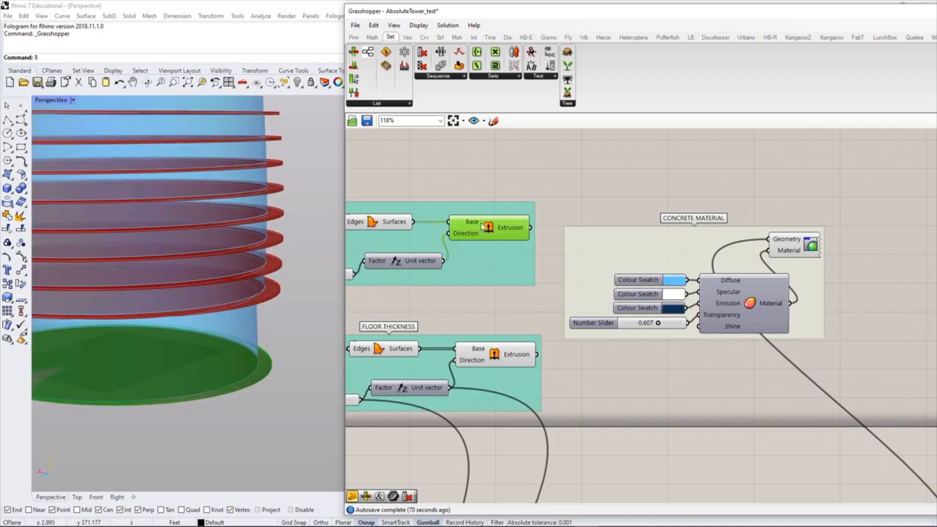
{"action": "left_click_drag", "start_coordinate": [530, 228], "coordinate": [768, 239]}
{"action": "left_click_drag", "start_coordinate": [679, 255], "coordinate": [685, 241]}
{"action": "right_click_drag", "start_coordinate": [529, 297], "coordinate": [675, 333]}
Step: Turn off the preview of the boundary surfaces and Extrude components in the BASE THICKNESS group
{"action": "left_click_drag", "start_coordinate": [442, 190], "coordinate": [710, 310]}
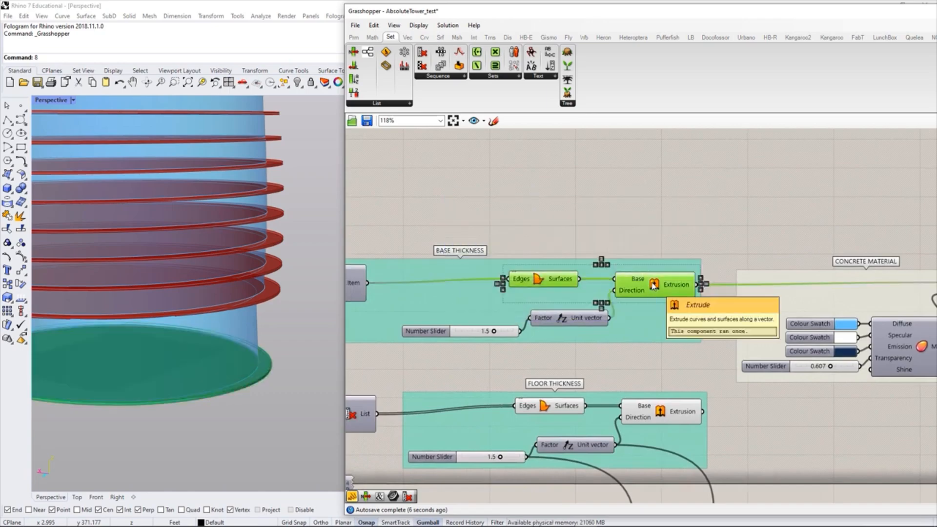
{"action": "key", "text": "ctrl+q"}
{"action": "left_click", "coordinate": [642, 181]}
Step: Set the concrete material's transparency slider to 0.000
{"action": "right_click_drag", "start_coordinate": [816, 295], "coordinate": [580, 250]}
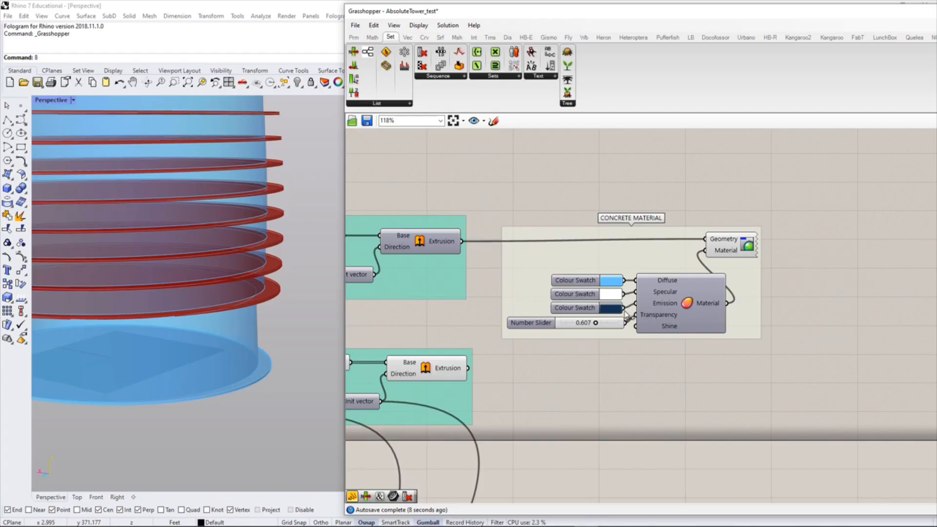
{"action": "scroll", "coordinate": [630, 289], "scroll_direction": "up", "scroll_amount": 1}
{"action": "right_click_drag", "start_coordinate": [633, 287], "coordinate": [632, 297]}
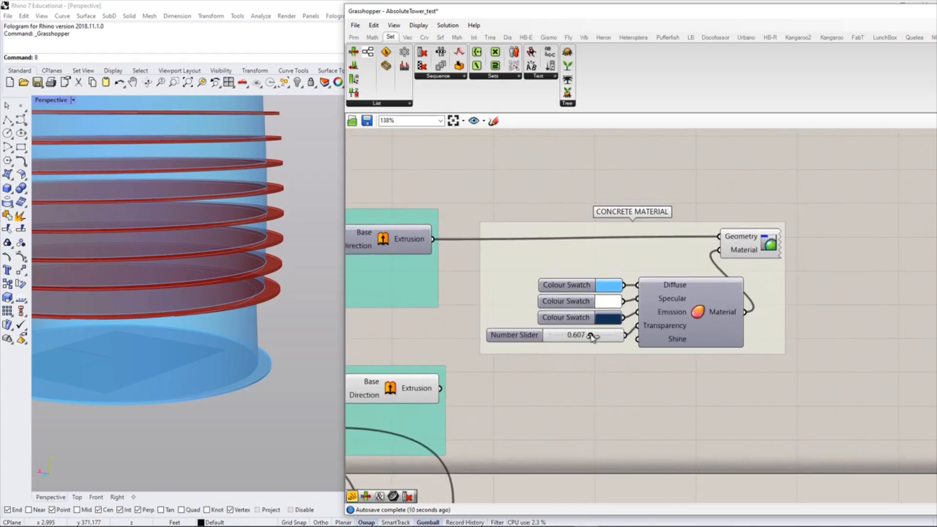
{"action": "left_click_drag", "start_coordinate": [591, 337], "coordinate": [549, 335]}
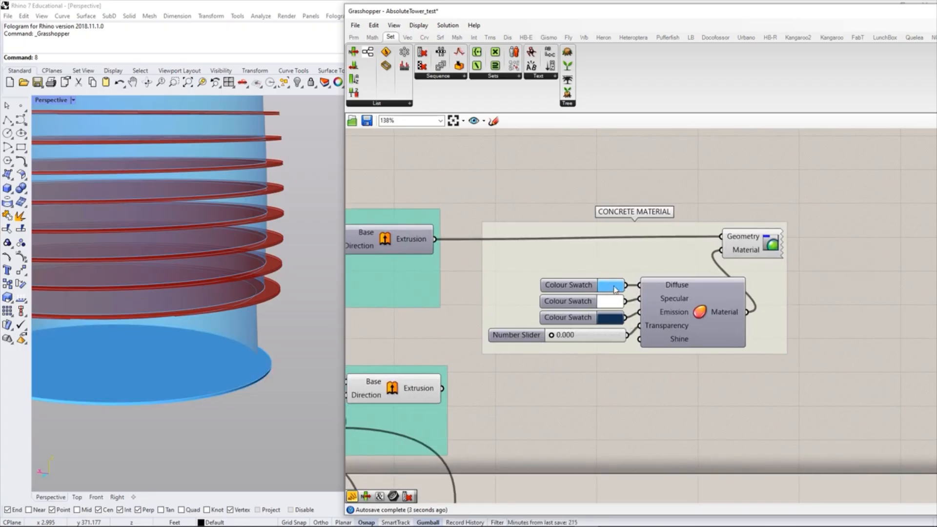
Step: Change the concrete material's diffuse colour swatch to dark grey and check the base slab on the tower
{"action": "left_click", "coordinate": [606, 287]}
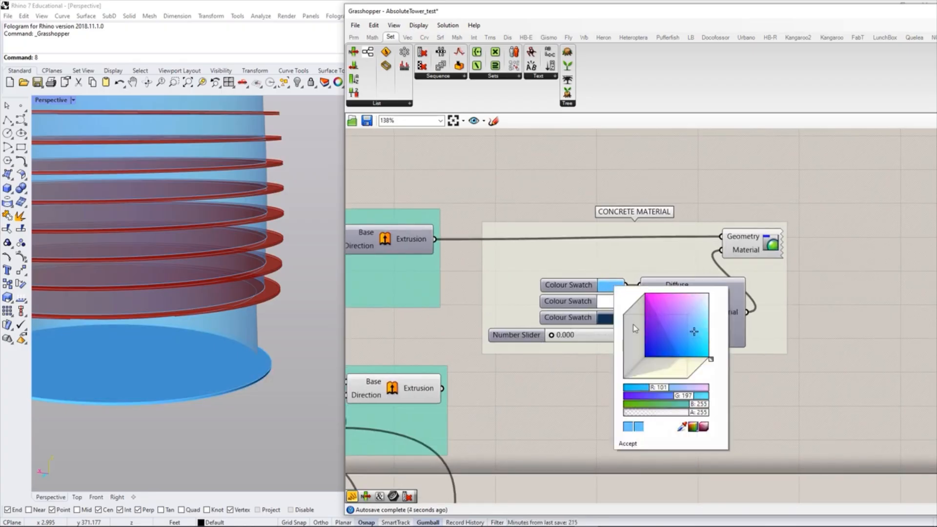
{"action": "left_click", "coordinate": [702, 427]}
{"action": "left_click_drag", "start_coordinate": [671, 325], "coordinate": [707, 355]}
{"action": "left_click", "coordinate": [796, 365]}
{"action": "right_click_drag", "start_coordinate": [265, 366], "coordinate": [275, 325]}
{"action": "scroll", "coordinate": [264, 365], "scroll_direction": "down", "scroll_amount": 11}
{"action": "right_click_drag", "start_coordinate": [248, 358], "coordinate": [261, 413]}
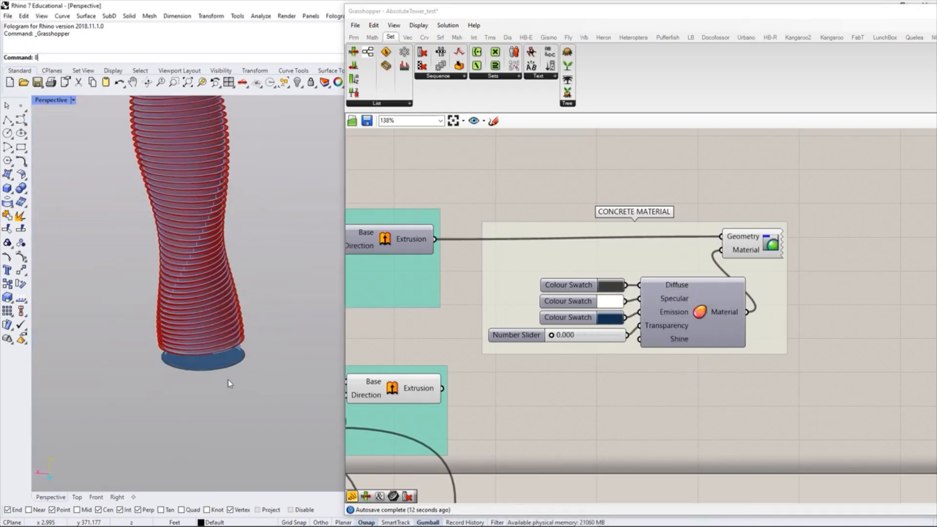
Step: Darken the concrete material's emission colour swatch to a near-black navy and check the tower's base slab
{"action": "scroll", "coordinate": [231, 380], "scroll_direction": "up", "scroll_amount": 14}
{"action": "left_click", "coordinate": [609, 320]}
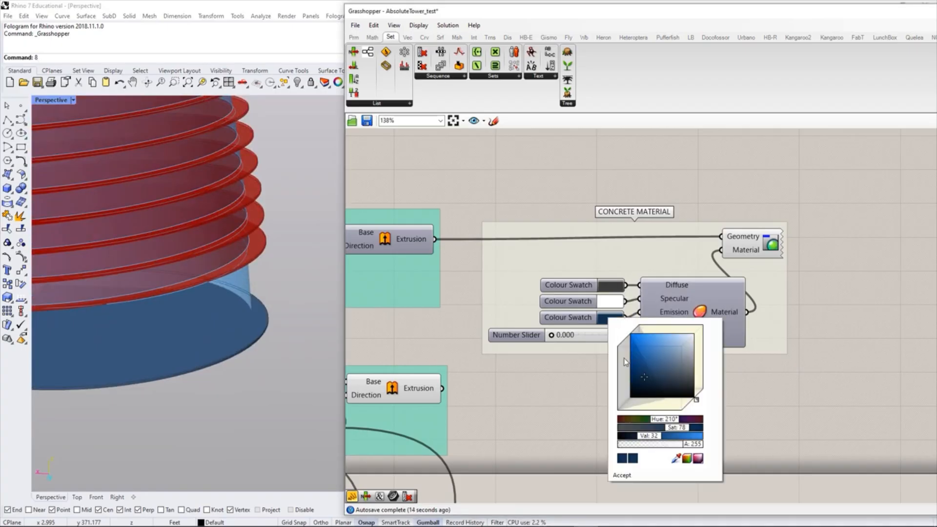
{"action": "left_click_drag", "start_coordinate": [652, 383], "coordinate": [637, 393]}
{"action": "scroll", "coordinate": [313, 331], "scroll_direction": "down", "scroll_amount": 10}
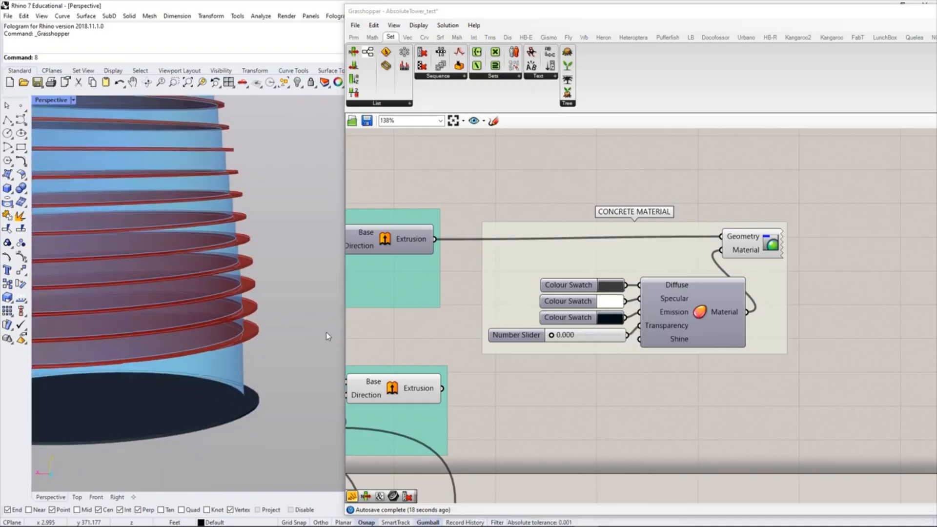
{"action": "right_click_drag", "start_coordinate": [275, 370], "coordinate": [242, 352]}
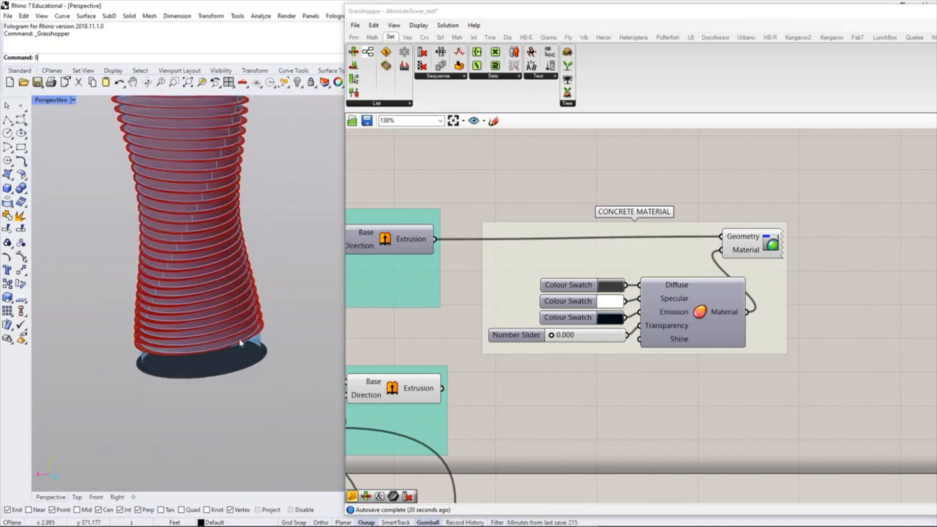
{"action": "right_click_drag", "start_coordinate": [240, 279], "coordinate": [224, 274]}
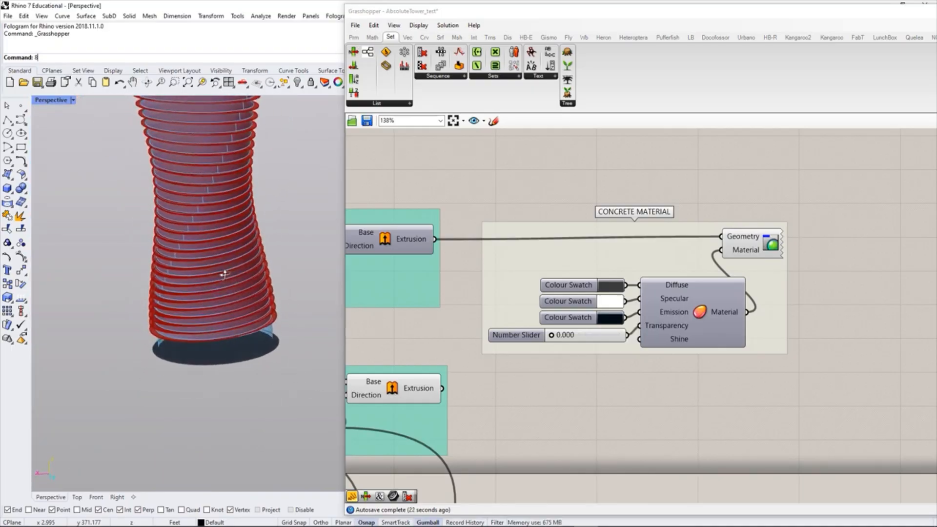
{"action": "scroll", "coordinate": [253, 361], "scroll_direction": "down", "scroll_amount": 10}
{"action": "scroll", "coordinate": [245, 246], "scroll_direction": "up", "scroll_amount": 8}
Step: Duplicate the concrete Custom Preview component below its group and connect the FLOOR THICKNESS Extrusion output to the copy's Geometry input
{"action": "right_click_drag", "start_coordinate": [640, 371], "coordinate": [649, 362]}
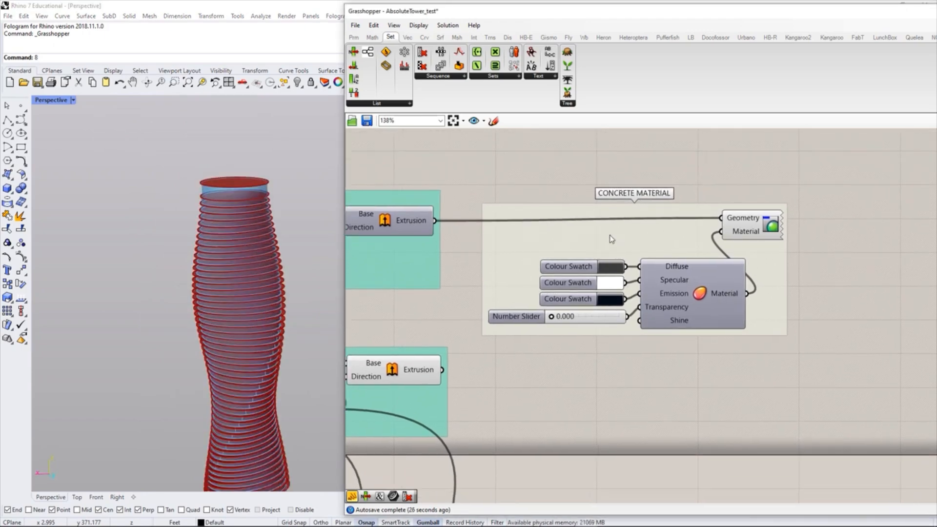
{"action": "scroll", "coordinate": [610, 244], "scroll_direction": "down", "scroll_amount": 3}
{"action": "left_click", "coordinate": [742, 210]}
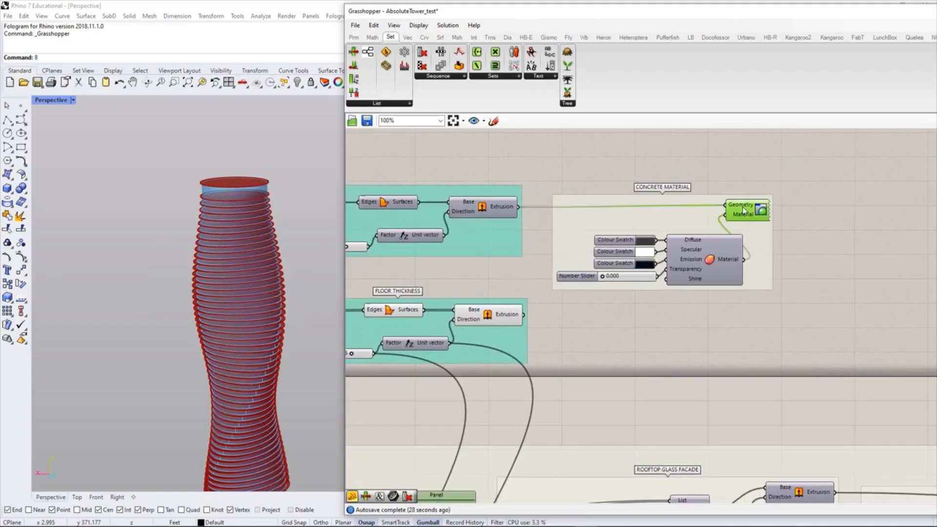
{"action": "left_click_drag", "start_coordinate": [761, 219], "coordinate": [720, 362], "text": "alt"}
{"action": "left_click", "coordinate": [622, 396]}
{"action": "right_click_drag", "start_coordinate": [622, 396], "coordinate": [701, 387]}
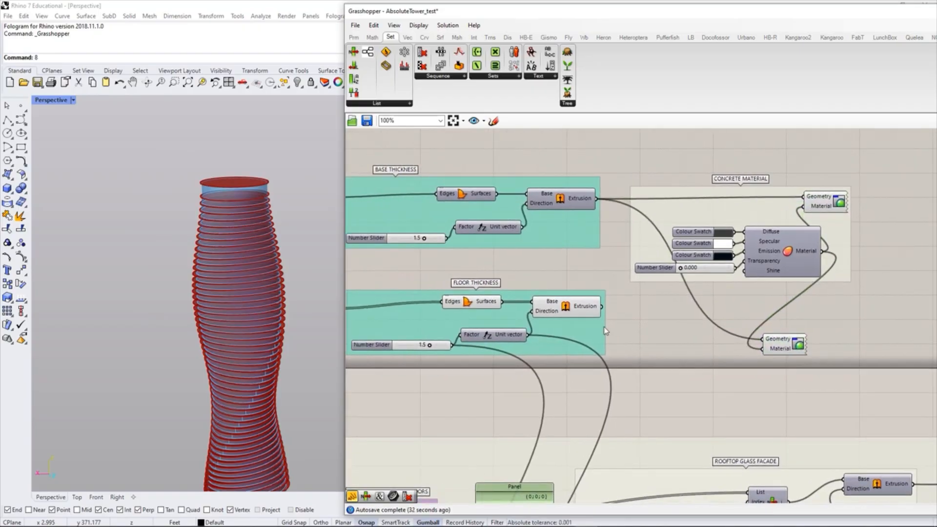
{"action": "left_click_drag", "start_coordinate": [600, 307], "coordinate": [847, 349]}
{"action": "left_click", "coordinate": [708, 303]}
Step: Examine the concrete floor slabs at the top of the tower and the FLOOR THICKNESS components that produce them
{"action": "scroll", "coordinate": [228, 181], "scroll_direction": "down", "scroll_amount": 2}
{"action": "scroll", "coordinate": [228, 183], "scroll_direction": "down", "scroll_amount": 6}
{"action": "scroll", "coordinate": [257, 263], "scroll_direction": "up", "scroll_amount": 3}
{"action": "scroll", "coordinate": [226, 164], "scroll_direction": "up", "scroll_amount": 6}
{"action": "right_click_drag", "start_coordinate": [461, 250], "coordinate": [509, 278]}
{"action": "right_click_drag", "start_coordinate": [220, 174], "coordinate": [223, 194]}
{"action": "scroll", "coordinate": [223, 193], "scroll_direction": "up", "scroll_amount": 4}
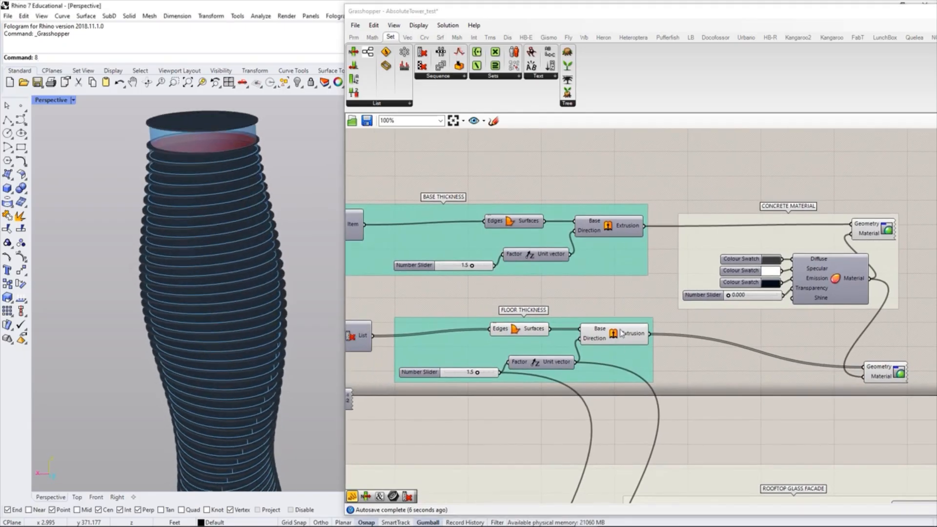
{"action": "right_click_drag", "start_coordinate": [619, 372], "coordinate": [742, 376]}
{"action": "left_click_drag", "start_coordinate": [750, 391], "coordinate": [522, 292]}
{"action": "left_click", "coordinate": [652, 408]}
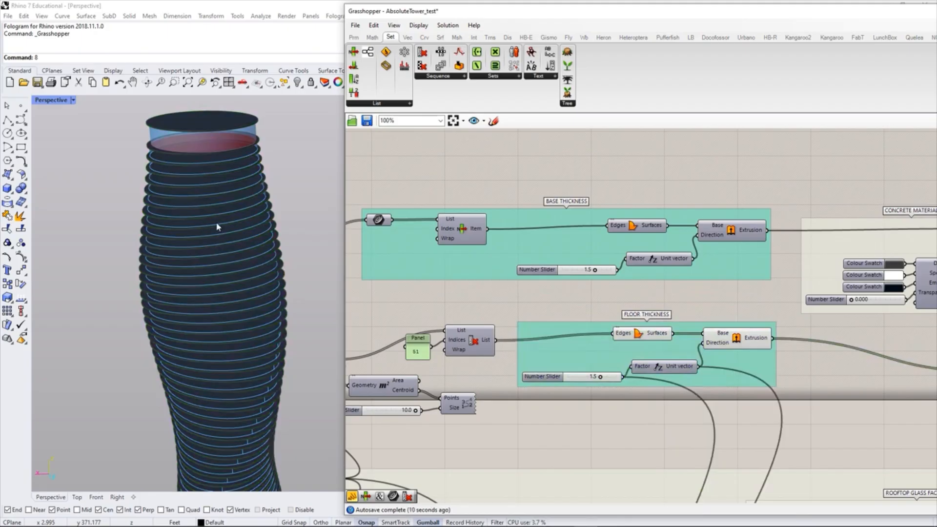
{"action": "left_click", "coordinate": [641, 490]}
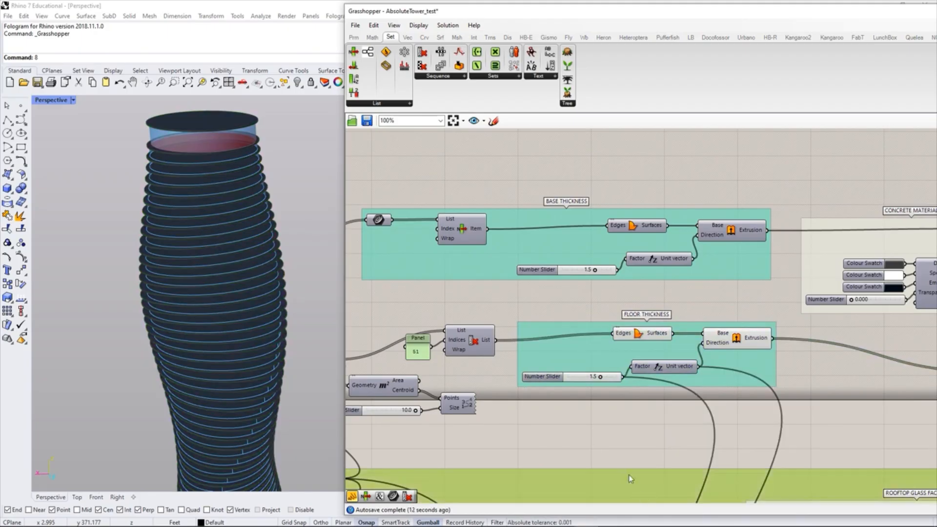
{"action": "left_click", "coordinate": [583, 449]}
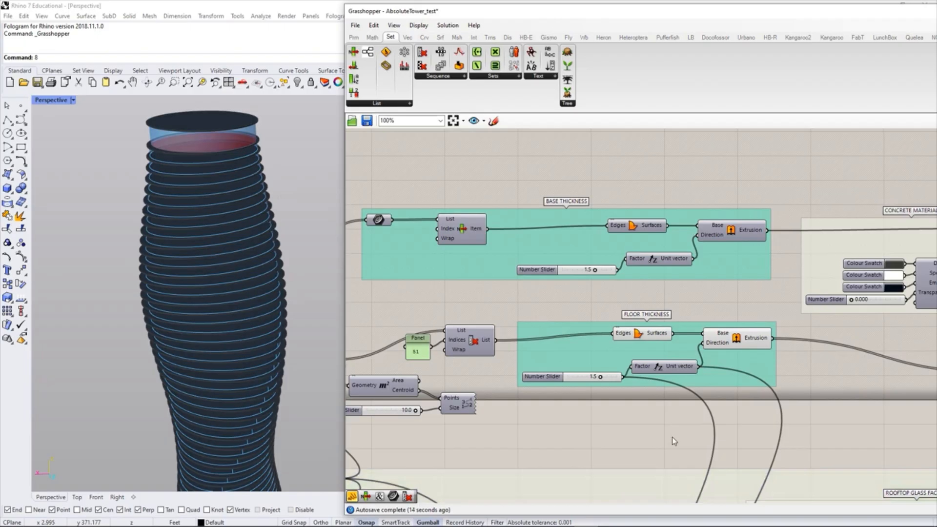
Step: Turn off the preview of the components in the FLOOR THICKNESS group
{"action": "left_click_drag", "start_coordinate": [793, 433], "coordinate": [531, 303]}
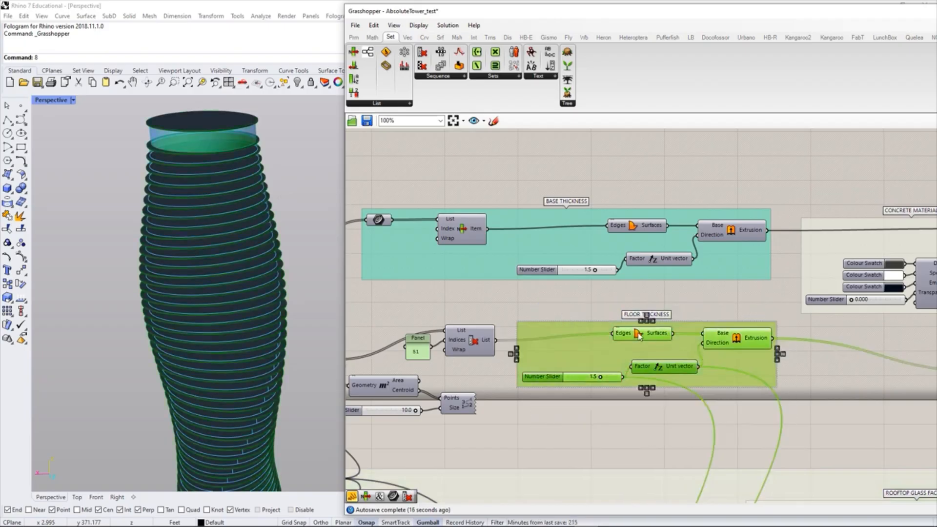
{"action": "left_click", "coordinate": [531, 420]}
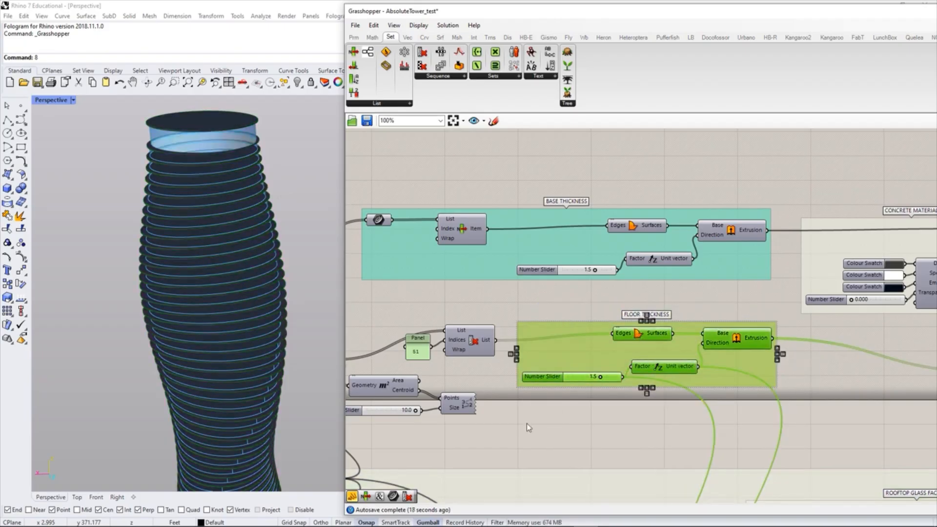
Step: Examine the concrete floor slabs and the rooftop glass at the top of the tower from several angles
{"action": "right_click_drag", "start_coordinate": [229, 230], "coordinate": [207, 223]}
{"action": "scroll", "coordinate": [227, 286], "scroll_direction": "down", "scroll_amount": 5}
{"action": "scroll", "coordinate": [206, 195], "scroll_direction": "up", "scroll_amount": 8}
{"action": "scroll", "coordinate": [216, 199], "scroll_direction": "up", "scroll_amount": 3}
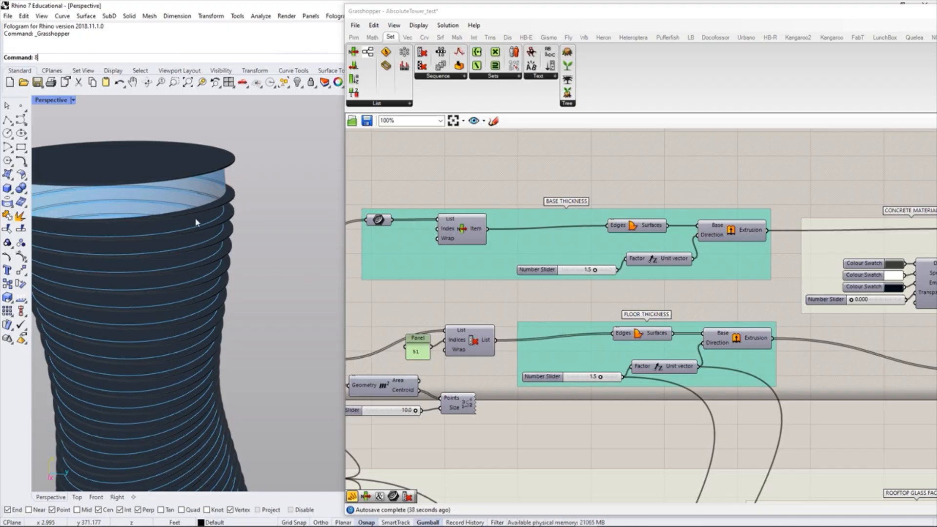
{"action": "scroll", "coordinate": [212, 196], "scroll_direction": "down", "scroll_amount": 6}
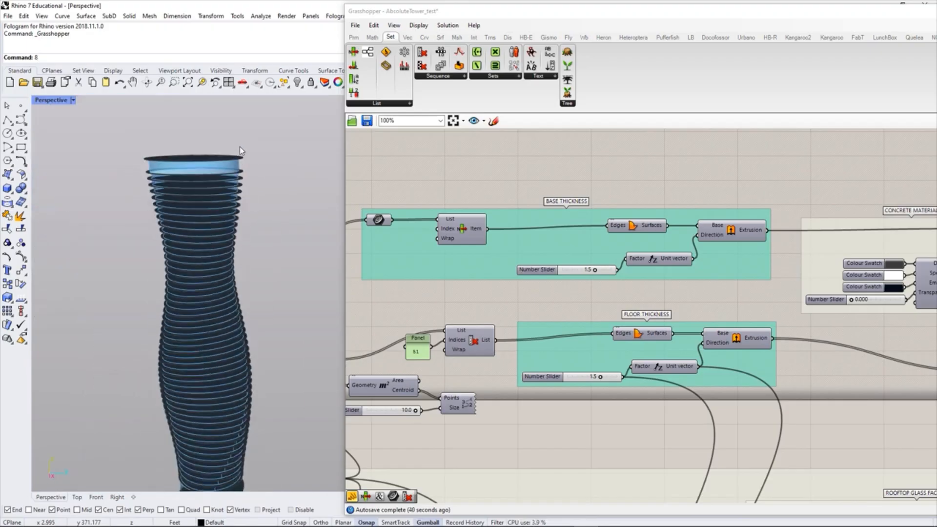
{"action": "scroll", "coordinate": [239, 146], "scroll_direction": "up", "scroll_amount": 8}
{"action": "scroll", "coordinate": [244, 185], "scroll_direction": "up", "scroll_amount": 10}
{"action": "scroll", "coordinate": [243, 231], "scroll_direction": "down", "scroll_amount": 10}
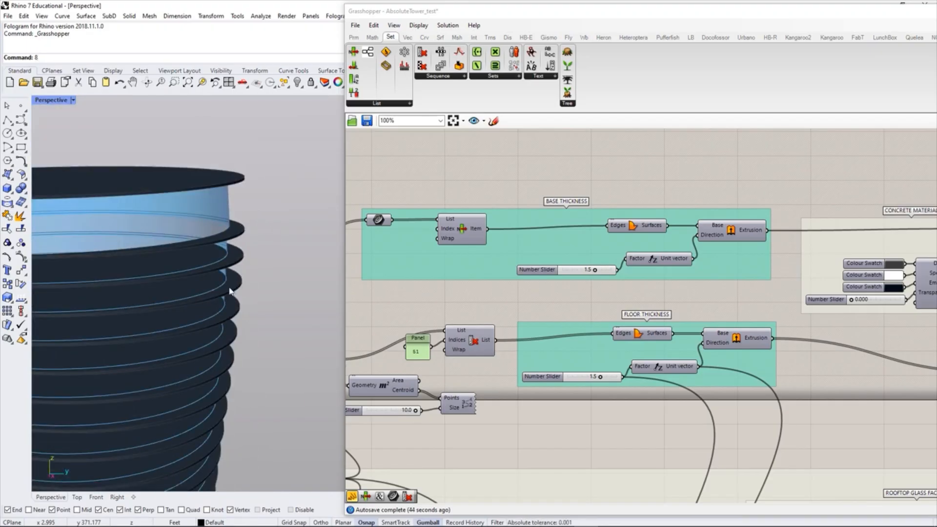
{"action": "scroll", "coordinate": [265, 245], "scroll_direction": "down", "scroll_amount": 5}
{"action": "scroll", "coordinate": [563, 341], "scroll_direction": "down", "scroll_amount": 3}
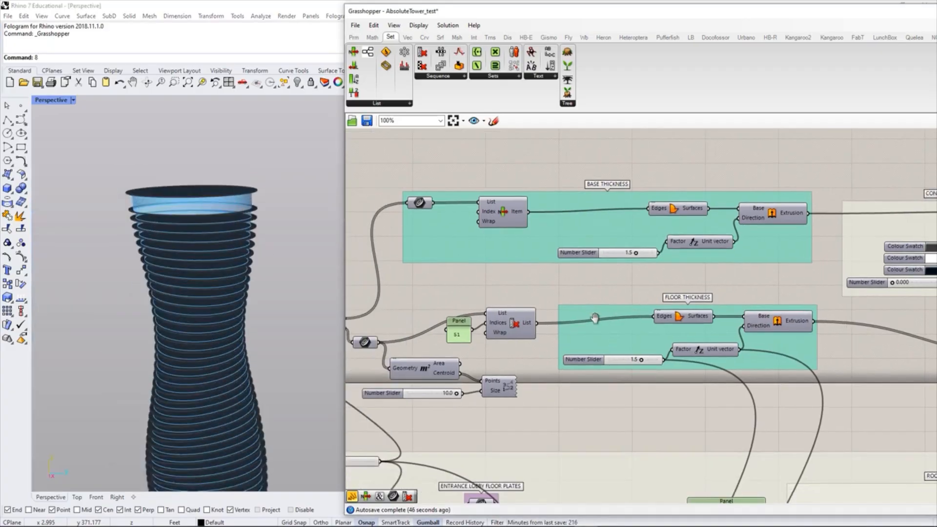
Step: Reposition the Split List component slightly higher, put it in its own group and name the group REMOVE LOBBY FLOOR PLATES
{"action": "scroll", "coordinate": [562, 341], "scroll_direction": "up", "scroll_amount": 5}
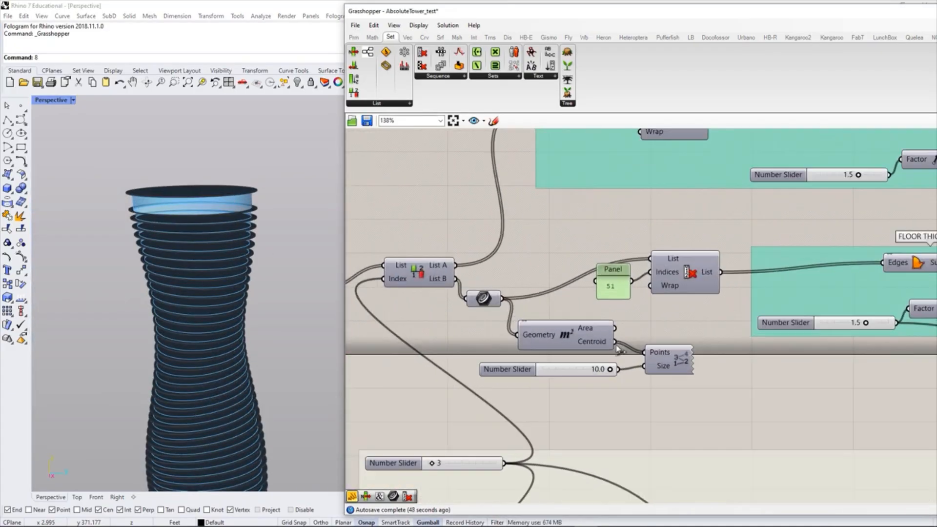
{"action": "right_click_drag", "start_coordinate": [508, 287], "coordinate": [632, 321]}
{"action": "left_click_drag", "start_coordinate": [544, 305], "coordinate": [552, 266]}
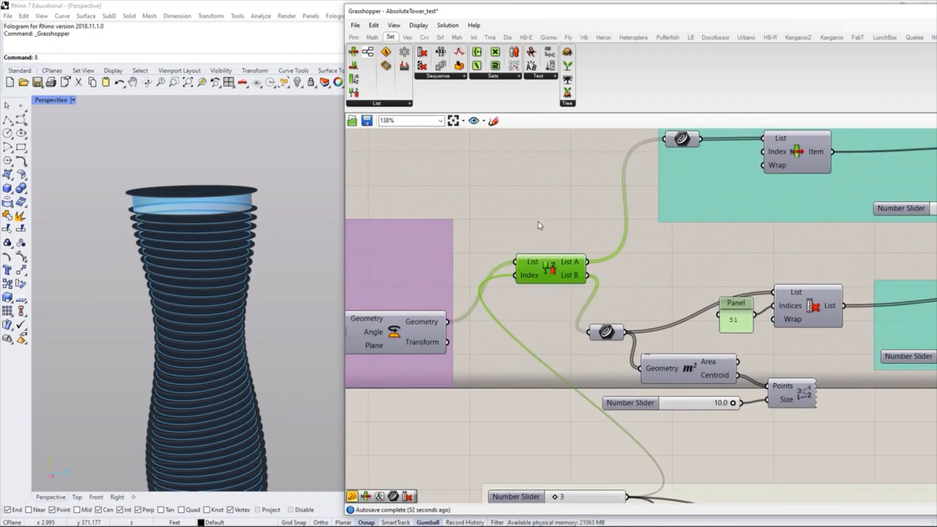
{"action": "key", "text": "ctrl+g"}
{"action": "right_click", "coordinate": [540, 253]}
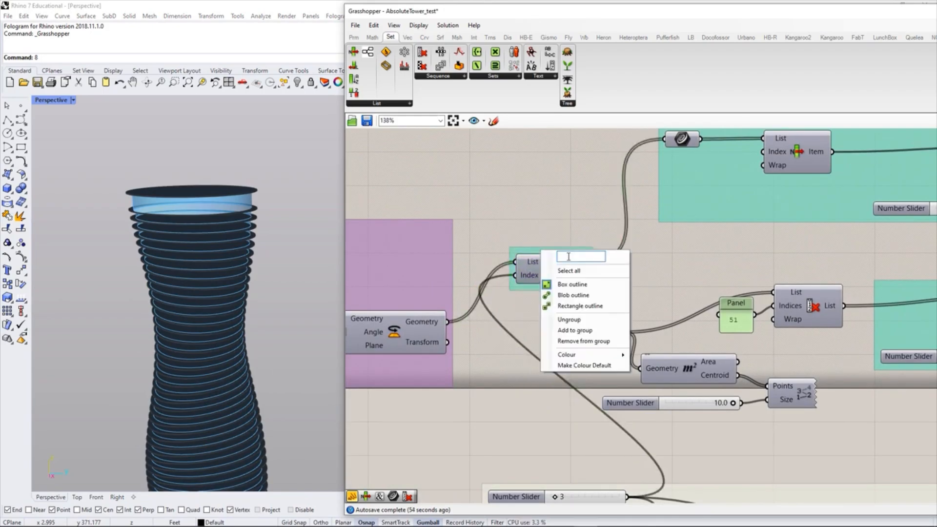
{"action": "type", "text": "REMOVE"}
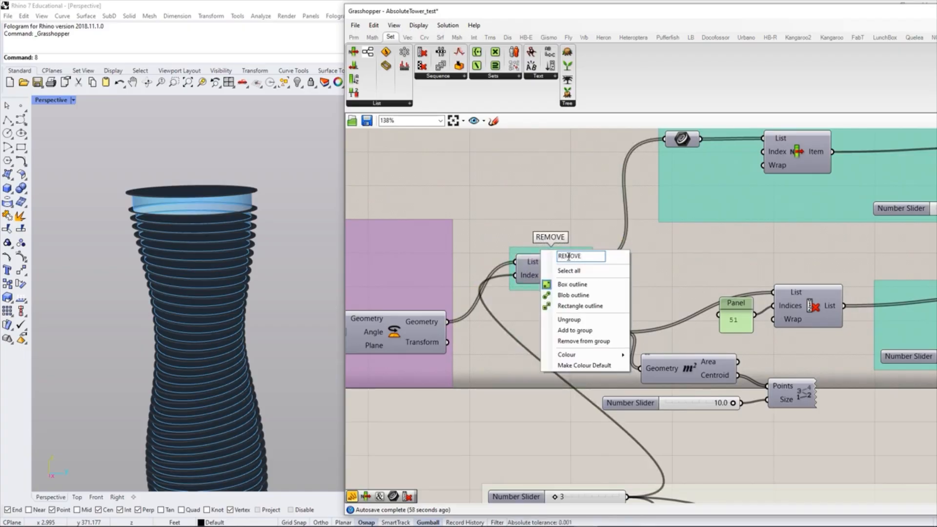
{"action": "type", "text": " LOB"}
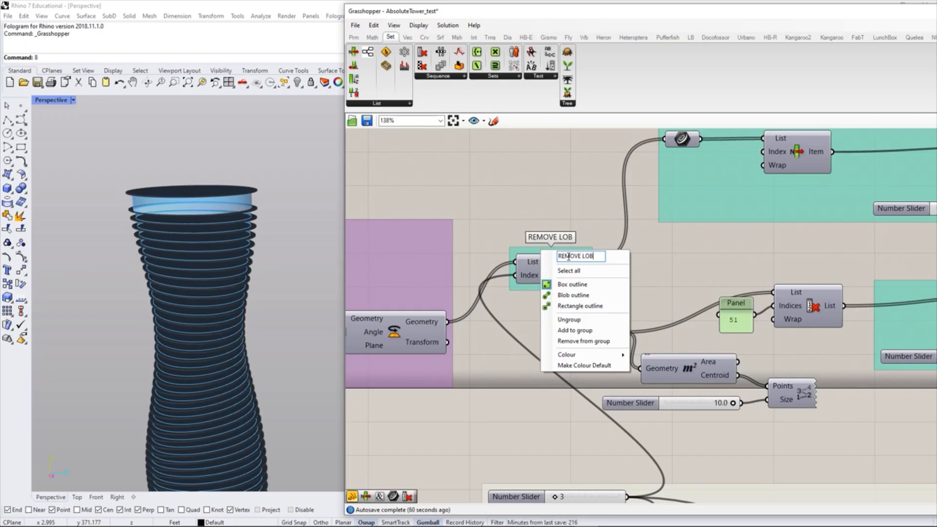
{"action": "type", "text": "BY FLO"}
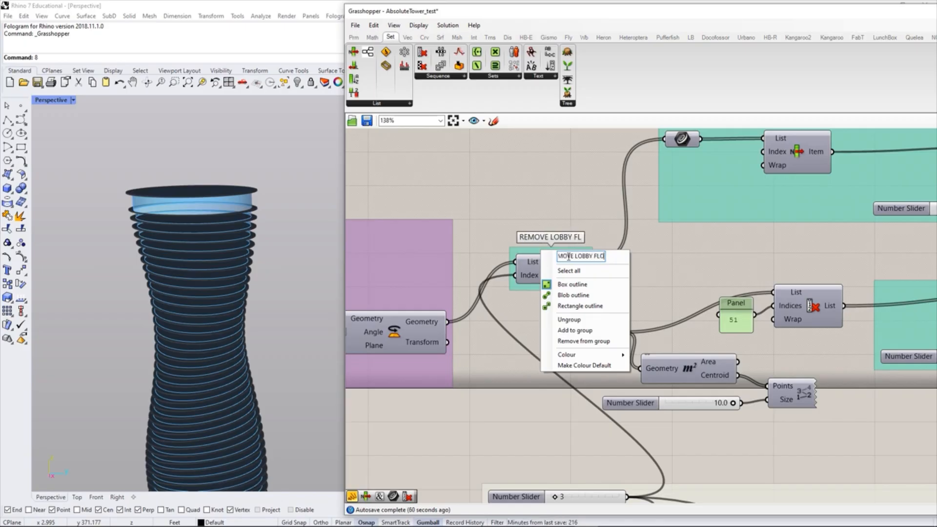
{"action": "type", "text": "OR PLATES"}
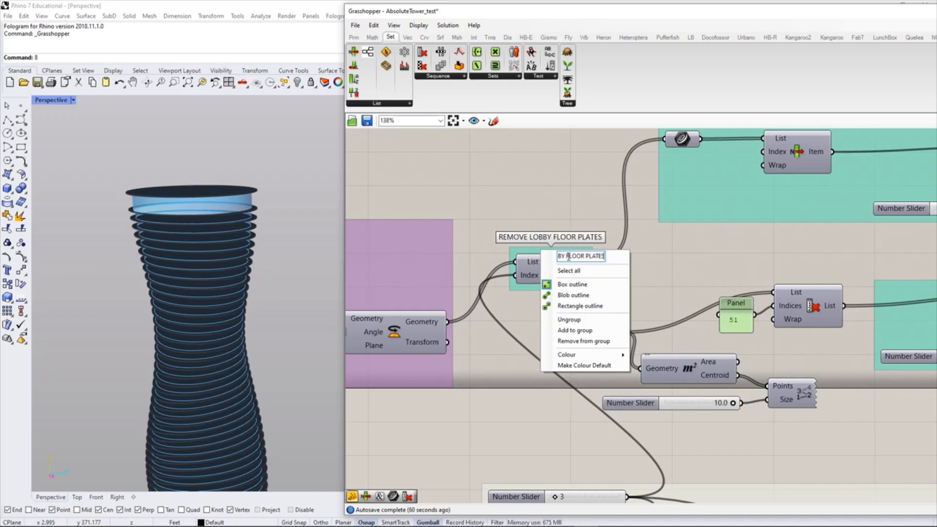
{"action": "left_click", "coordinate": [663, 258]}
Step: Group the Area component, its 10.0 slider and the Point List, and name the group POINT ORDER DISPLAY
{"action": "right_click_drag", "start_coordinate": [663, 257], "coordinate": [539, 252]}
{"action": "left_click_drag", "start_coordinate": [698, 441], "coordinate": [478, 342]}
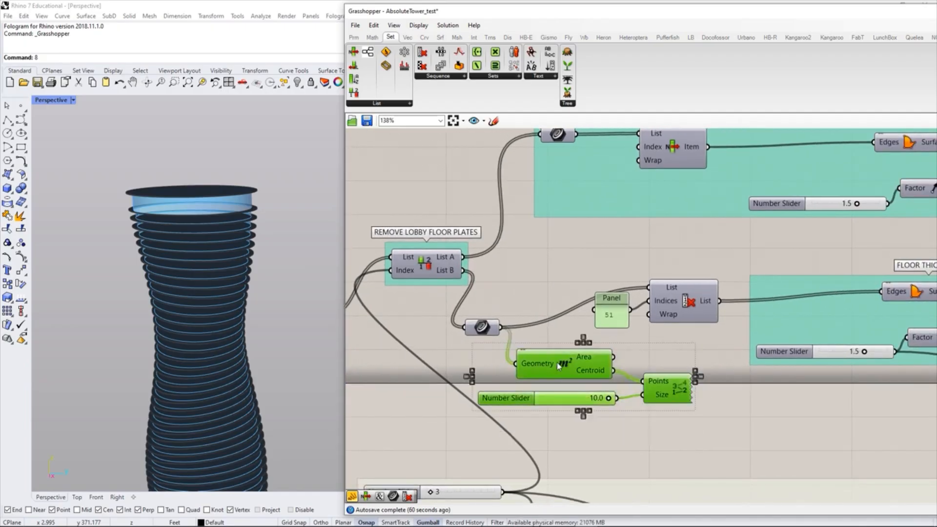
{"action": "left_click_drag", "start_coordinate": [559, 365], "coordinate": [571, 375]}
{"action": "key", "text": "ctrl+g"}
{"action": "right_click", "coordinate": [507, 383]}
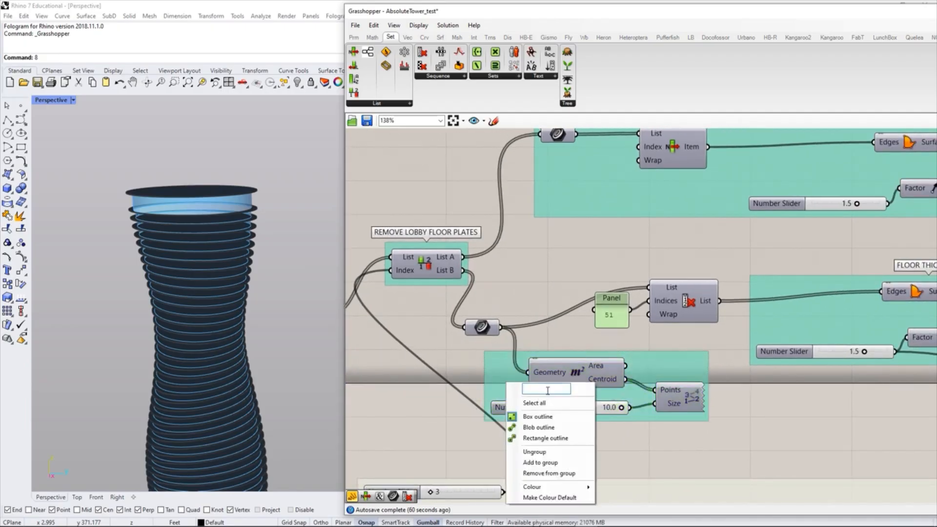
{"action": "type", "text": "POINT"}
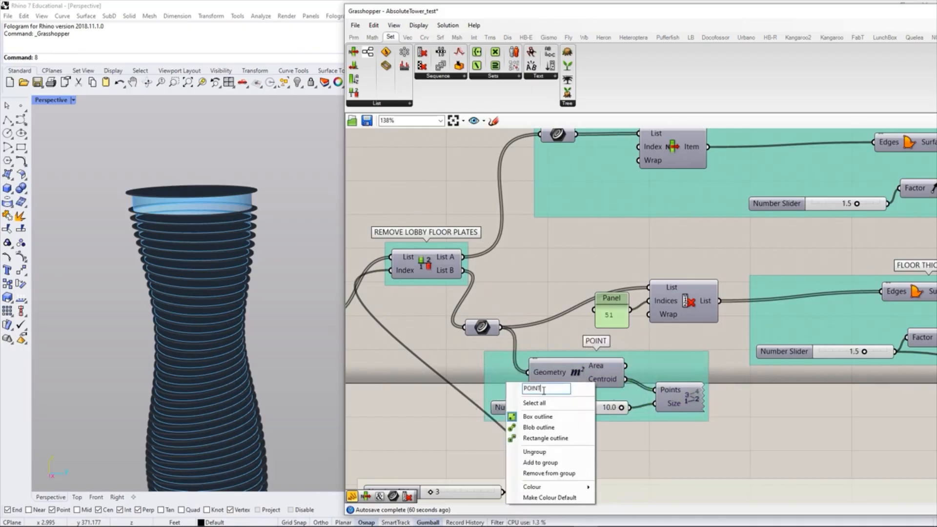
{"action": "type", "text": " ORDER D"}
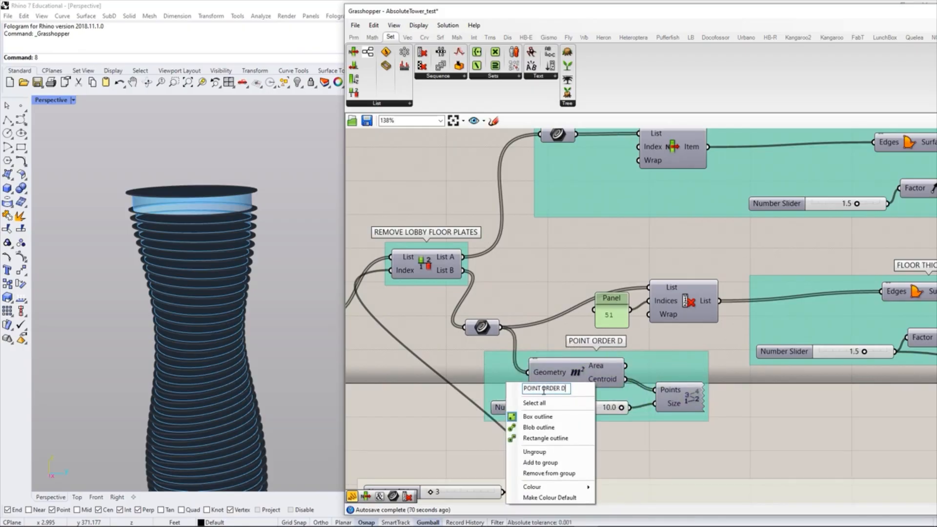
{"action": "type", "text": "ISPLAY"}
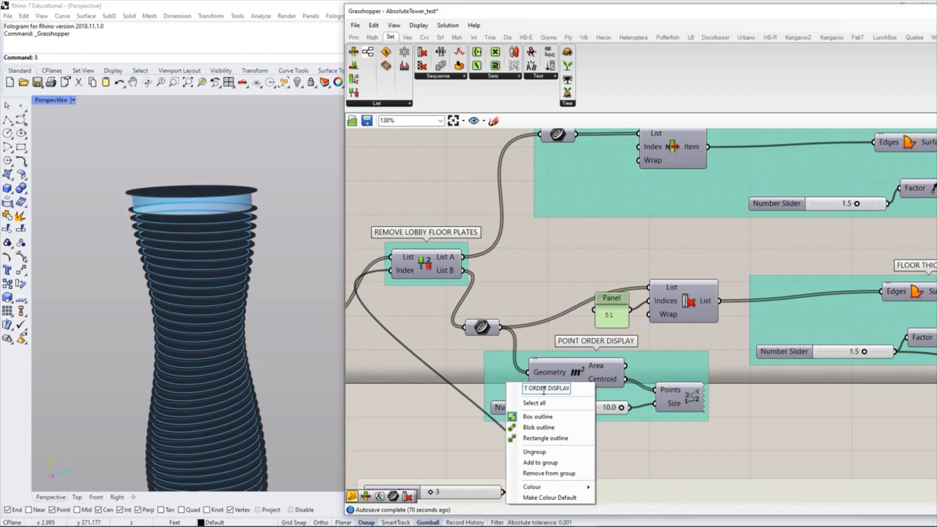
{"action": "left_click", "coordinate": [595, 271]}
Step: Align the geometry parameter with the Cull Index row, group it with the panel and Cull Index, and name the group REMOVE ROOFTOP BALCONY LAYER
{"action": "right_click_drag", "start_coordinate": [581, 274], "coordinate": [492, 272]}
{"action": "left_click_drag", "start_coordinate": [398, 330], "coordinate": [449, 297]}
{"action": "left_click", "coordinate": [610, 263]}
{"action": "left_click_drag", "start_coordinate": [610, 264], "coordinate": [418, 336]}
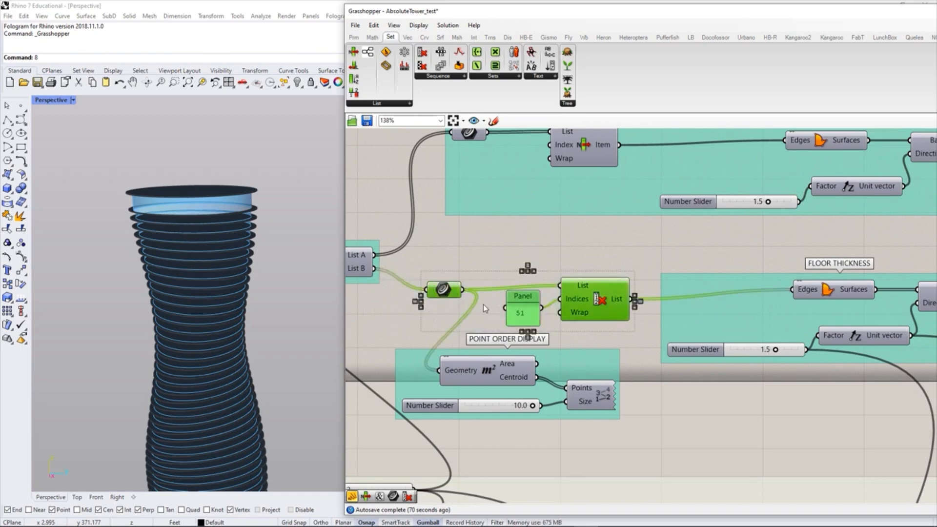
{"action": "key", "text": "ctrl+g"}
{"action": "left_click", "coordinate": [533, 279]}
{"action": "right_click", "coordinate": [534, 282]}
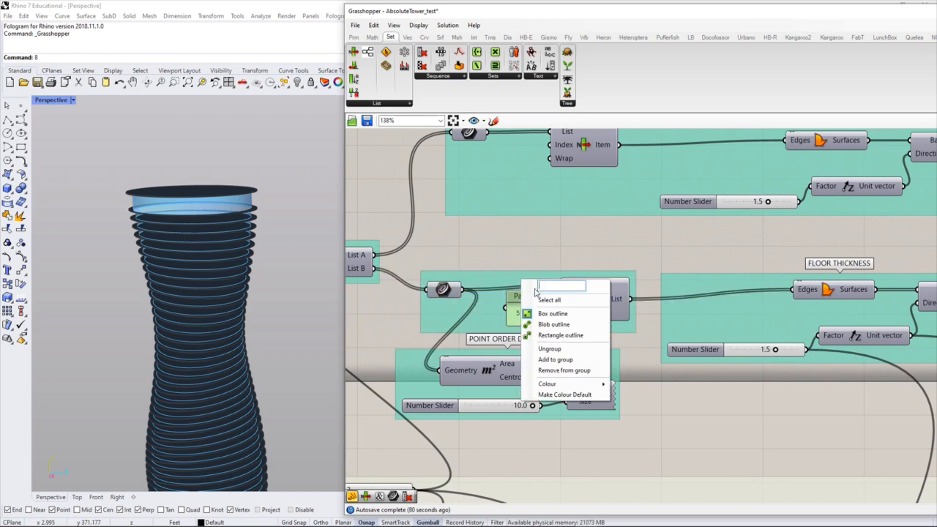
{"action": "type", "text": "REMOVE"}
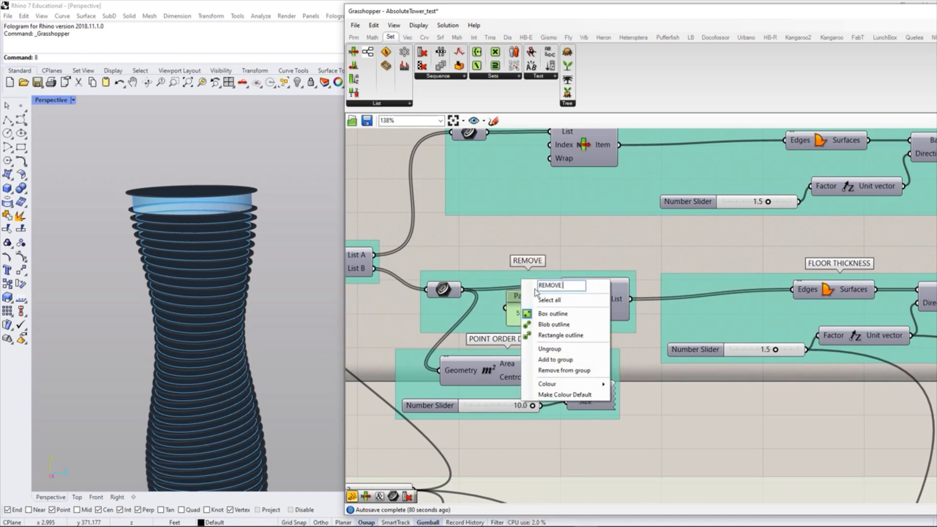
{"action": "type", "text": " ROOFTOP BALCONY LAYER"}
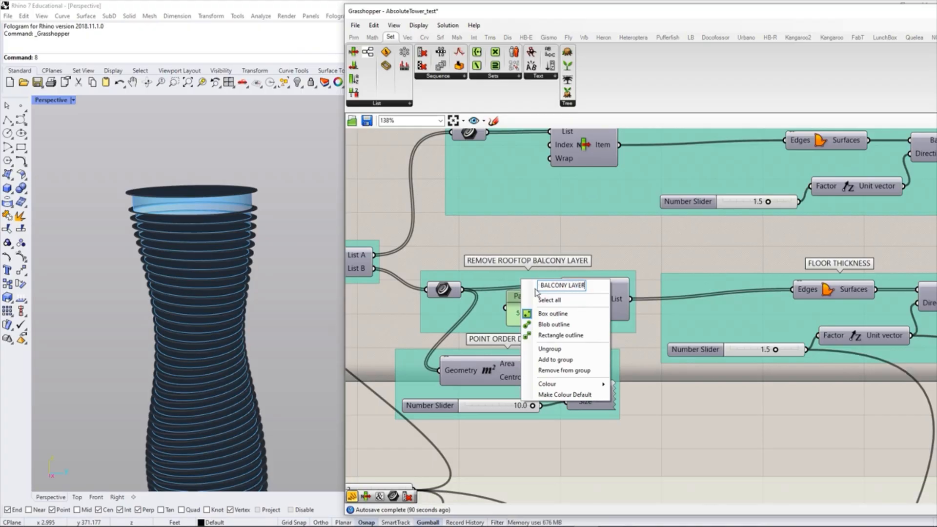
{"action": "key", "text": "Return"}
Step: Make the colour of the CONCRETE MATERIAL group the default colour for groups
{"action": "scroll", "coordinate": [629, 311], "scroll_direction": "down", "scroll_amount": 5}
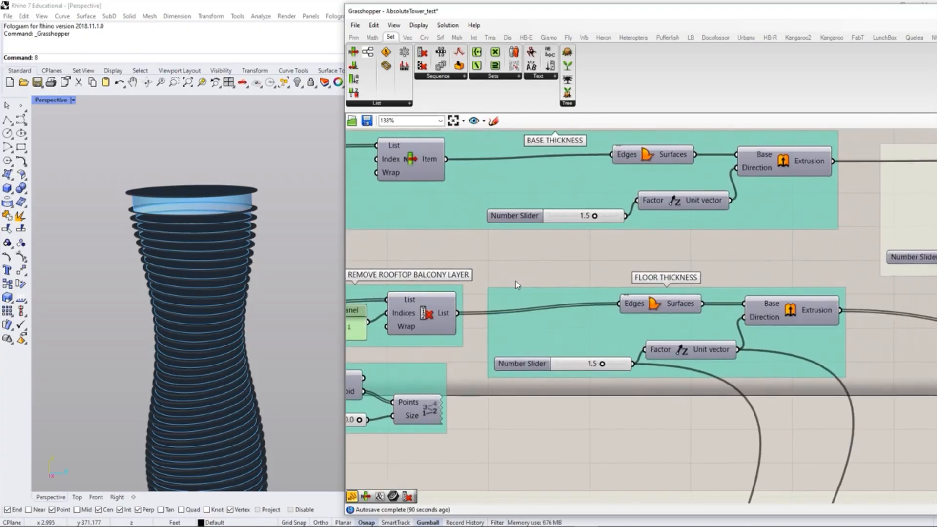
{"action": "scroll", "coordinate": [629, 311], "scroll_direction": "down", "scroll_amount": 3}
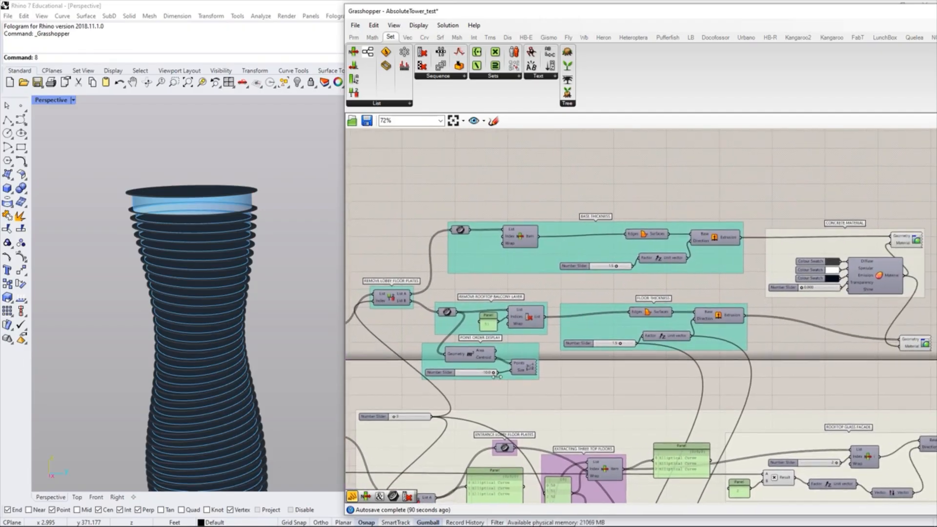
{"action": "left_click", "coordinate": [577, 376]}
{"action": "right_click_drag", "start_coordinate": [631, 369], "coordinate": [623, 340]}
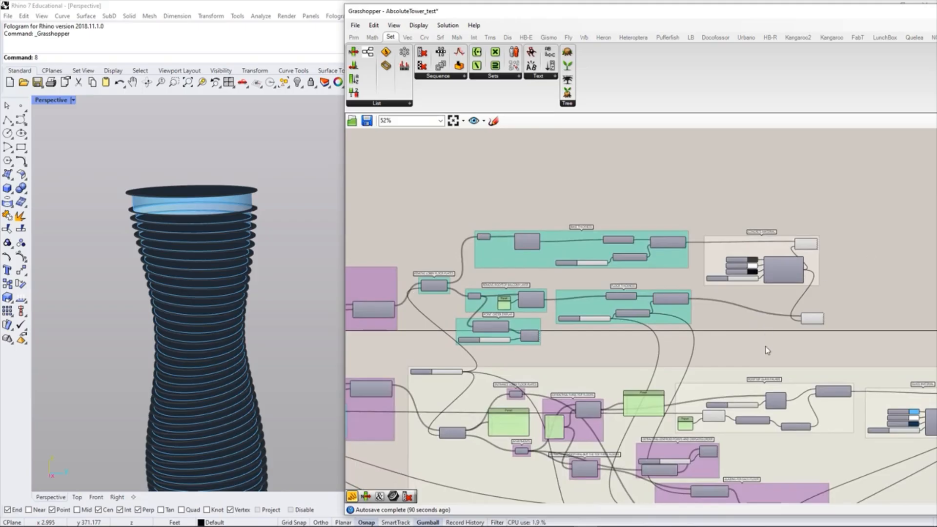
{"action": "scroll", "coordinate": [624, 380], "scroll_direction": "up", "scroll_amount": 3}
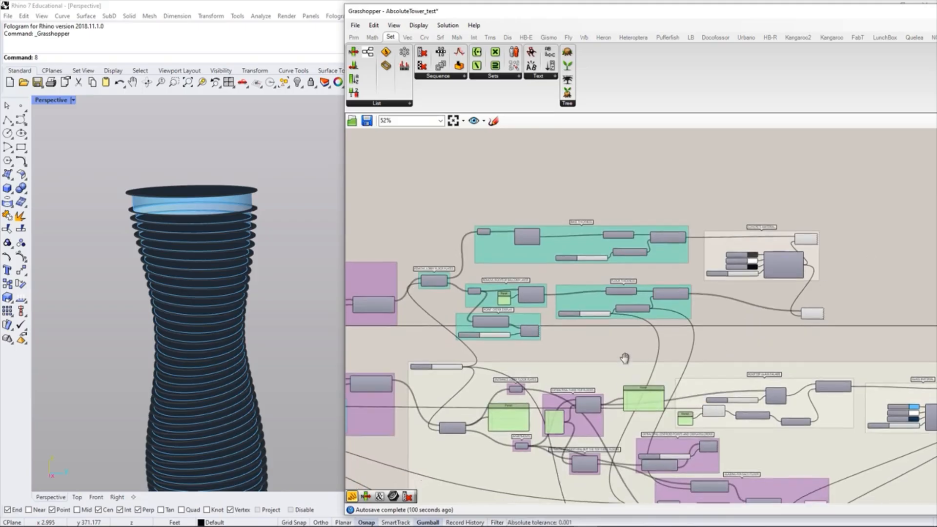
{"action": "right_click", "coordinate": [770, 180]}
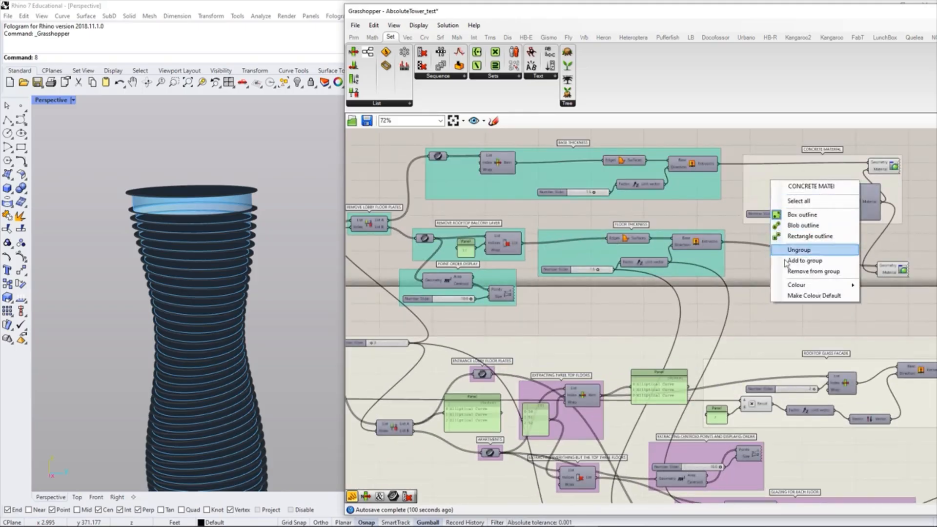
{"action": "left_click", "coordinate": [794, 296]}
Step: Enclose all the slab thickness, list removal, point display and concrete material components in one overall group
{"action": "scroll", "coordinate": [774, 306], "scroll_direction": "down", "scroll_amount": 3}
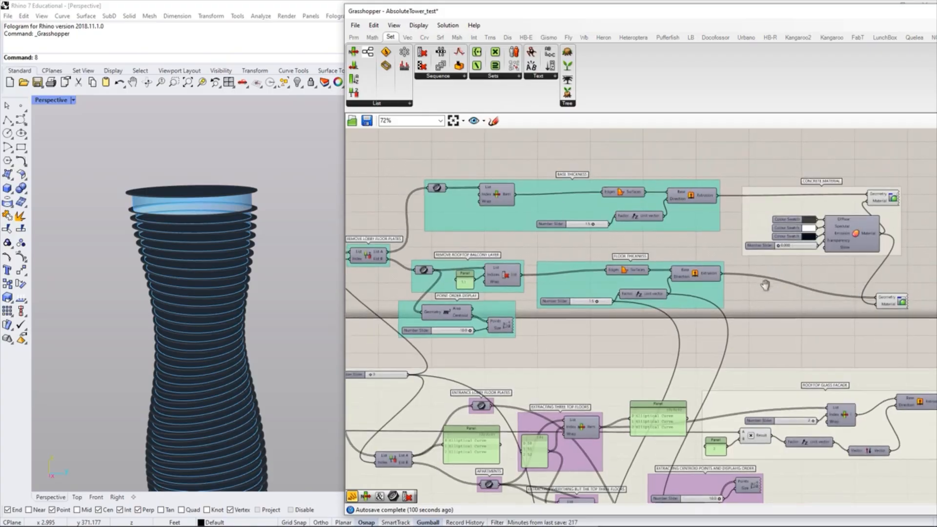
{"action": "left_click_drag", "start_coordinate": [882, 335], "coordinate": [464, 170]}
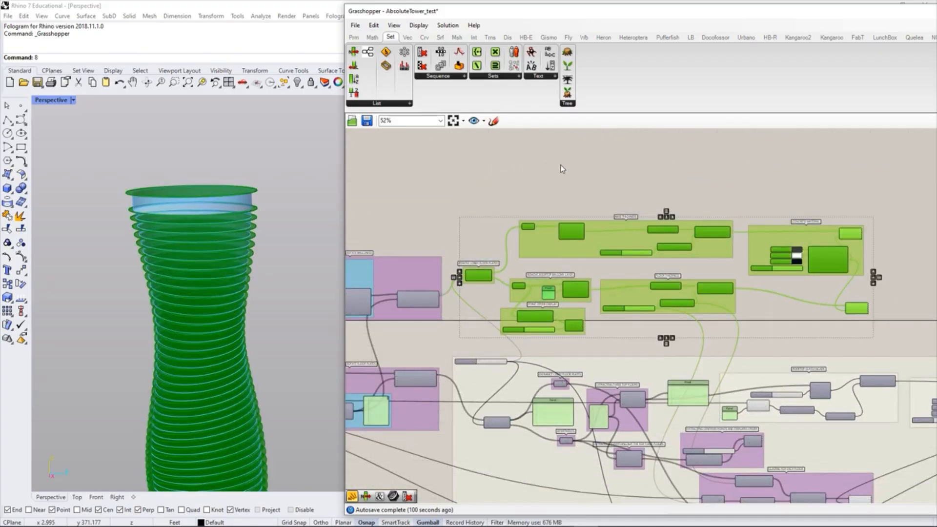
{"action": "left_click", "coordinate": [506, 235]}
{"action": "right_click_drag", "start_coordinate": [568, 271], "coordinate": [568, 248]}
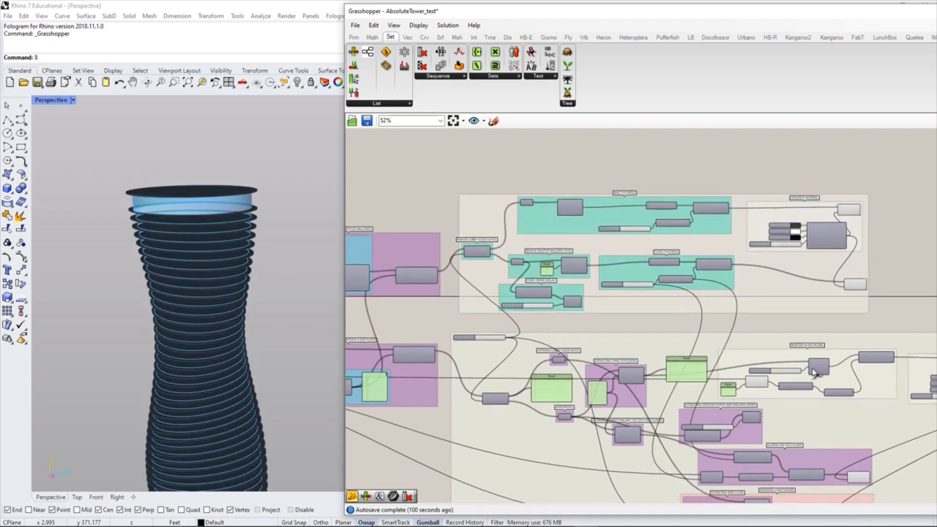
Step: Save the Grasshopper definition and check the concrete slab edges near the top of the tower up close
{"action": "scroll", "coordinate": [675, 261], "scroll_direction": "up", "scroll_amount": 3}
{"action": "scroll", "coordinate": [637, 302], "scroll_direction": "down", "scroll_amount": 3}
{"action": "right_click_drag", "start_coordinate": [636, 301], "coordinate": [646, 301]}
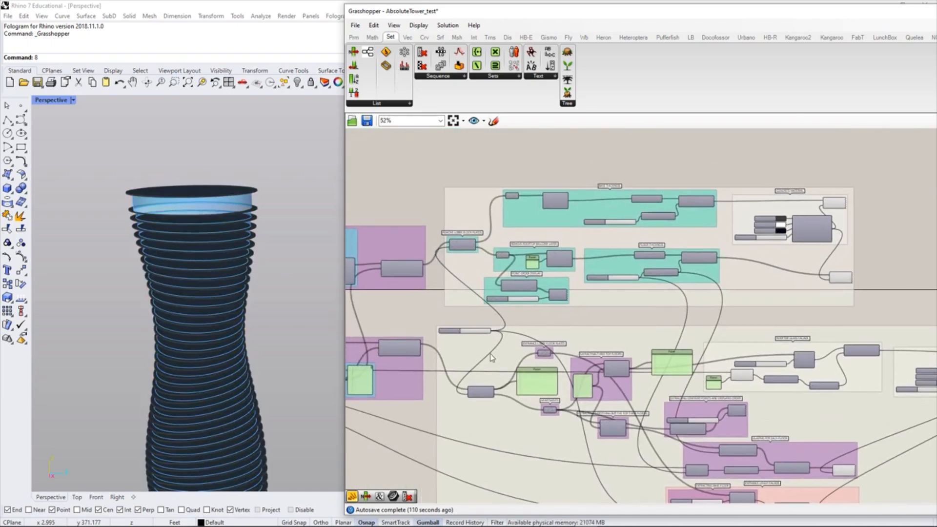
{"action": "mouse_move", "coordinate": [481, 335]}
{"action": "right_mouse_down"}
{"action": "mouse_move", "coordinate": [507, 335]}
{"action": "mouse_move", "coordinate": [485, 326]}
{"action": "right_mouse_up"}
{"action": "right_click_drag", "start_coordinate": [730, 335], "coordinate": [685, 331]}
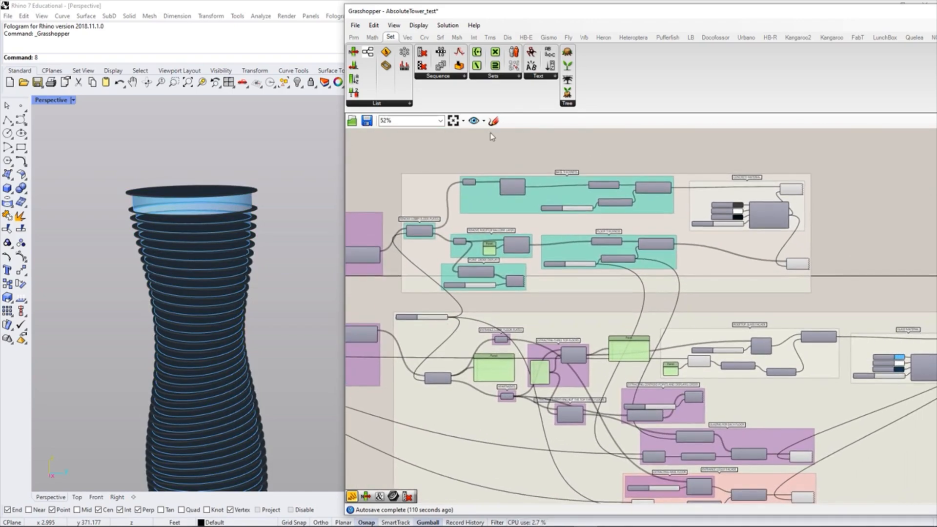
{"action": "key", "text": "ctrl+s"}
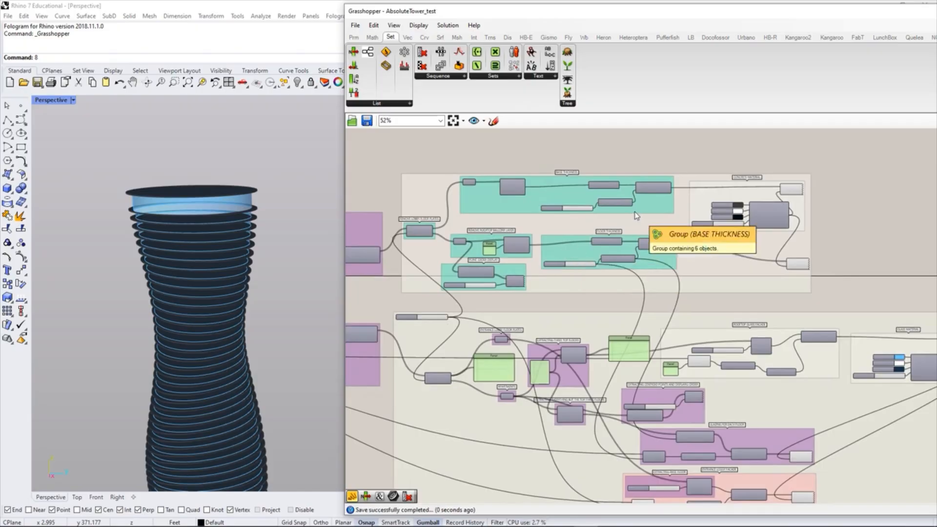
{"action": "scroll", "coordinate": [259, 201], "scroll_direction": "up", "scroll_amount": 5}
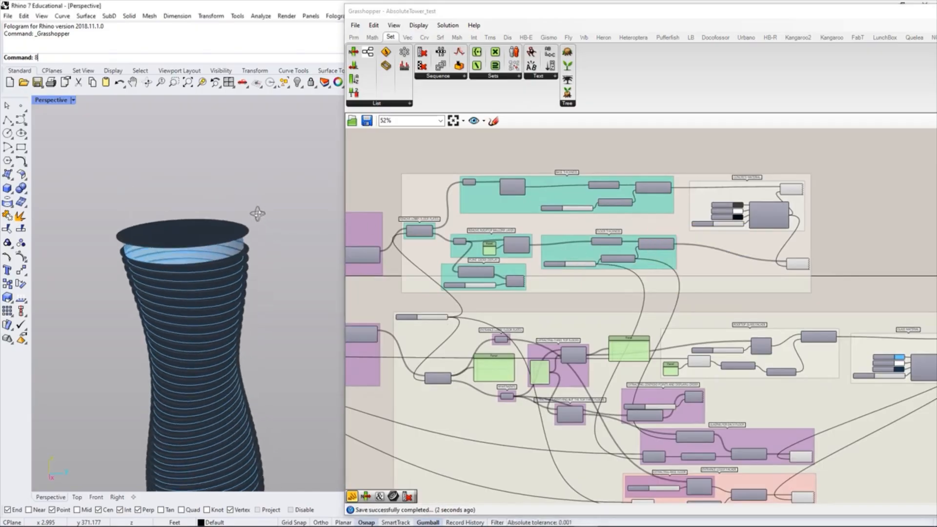
{"action": "scroll", "coordinate": [246, 269], "scroll_direction": "up", "scroll_amount": 3}
{"action": "scroll", "coordinate": [257, 205], "scroll_direction": "down", "scroll_amount": 3}
{"action": "scroll", "coordinate": [255, 201], "scroll_direction": "up", "scroll_amount": 4}
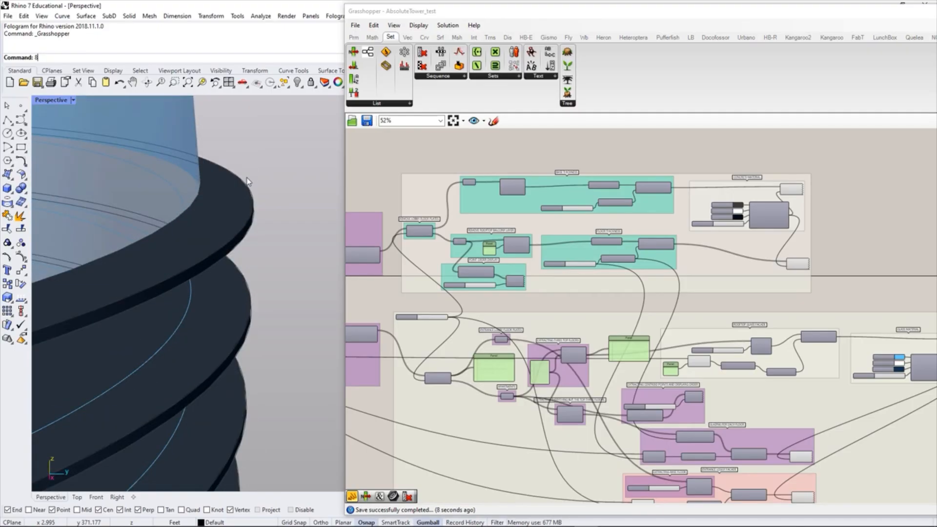
Step: Highlight the FLOOR THICKNESS Extrusion in the model and examine its slabs along the whole tower and up close near the top
{"action": "right_click_drag", "start_coordinate": [612, 316], "coordinate": [614, 190]}
{"action": "scroll", "coordinate": [614, 357], "scroll_direction": "up", "scroll_amount": 1}
{"action": "right_click_drag", "start_coordinate": [762, 361], "coordinate": [717, 432]}
{"action": "right_click_drag", "start_coordinate": [530, 244], "coordinate": [485, 393]}
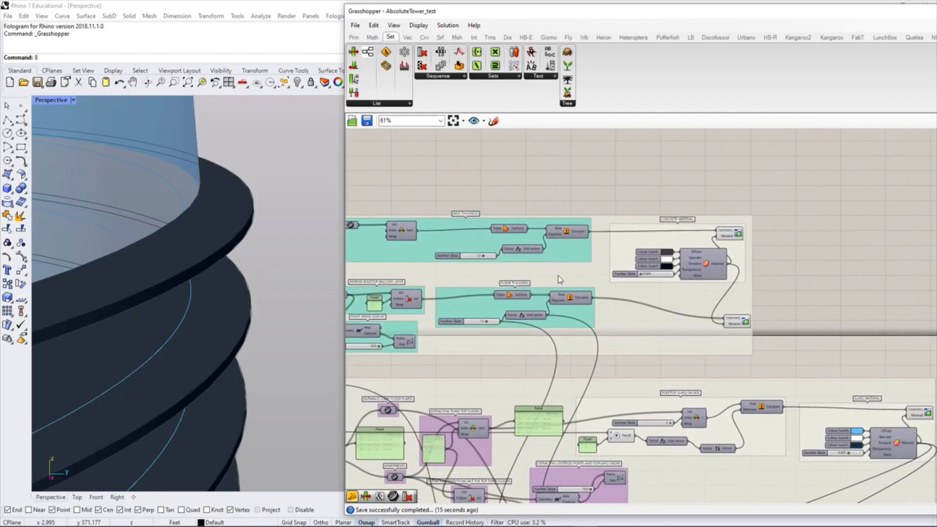
{"action": "scroll", "coordinate": [562, 283], "scroll_direction": "up", "scroll_amount": 3}
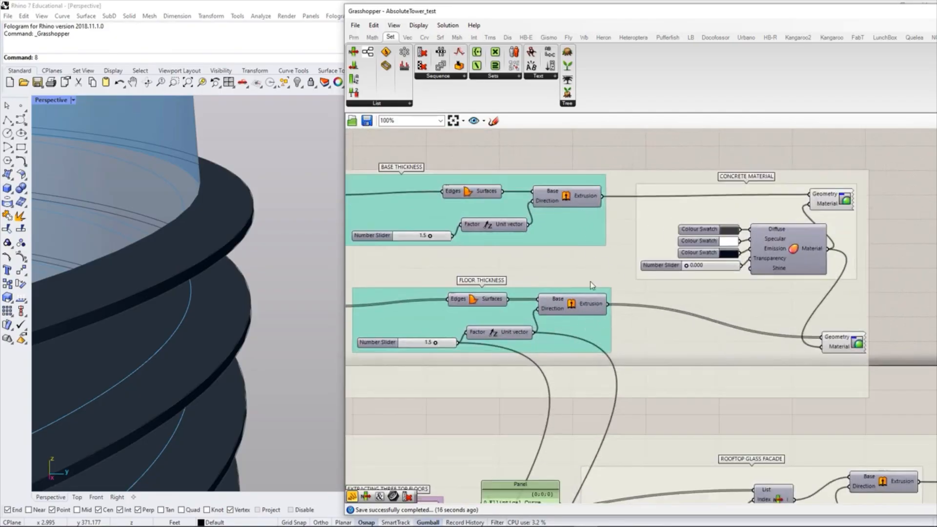
{"action": "left_click", "coordinate": [577, 304]}
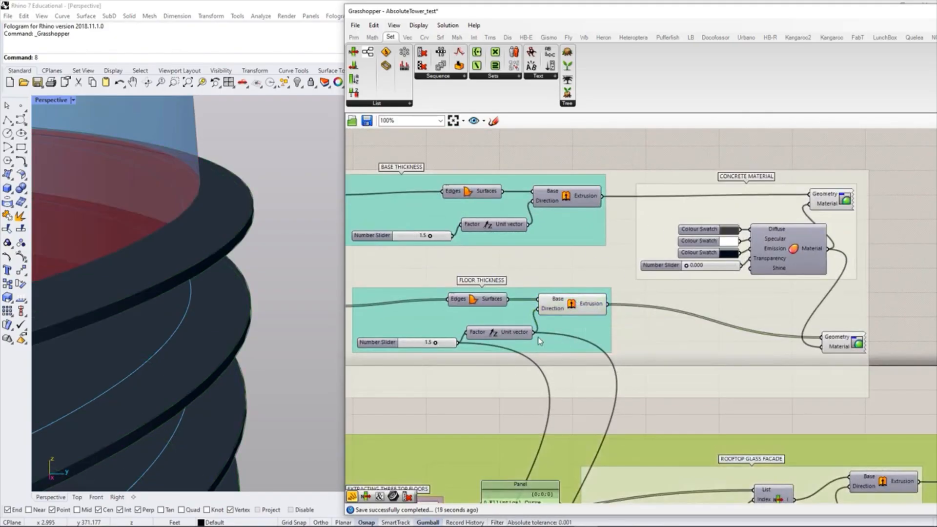
{"action": "scroll", "coordinate": [269, 311], "scroll_direction": "down", "scroll_amount": 5}
{"action": "scroll", "coordinate": [260, 242], "scroll_direction": "down", "scroll_amount": 6}
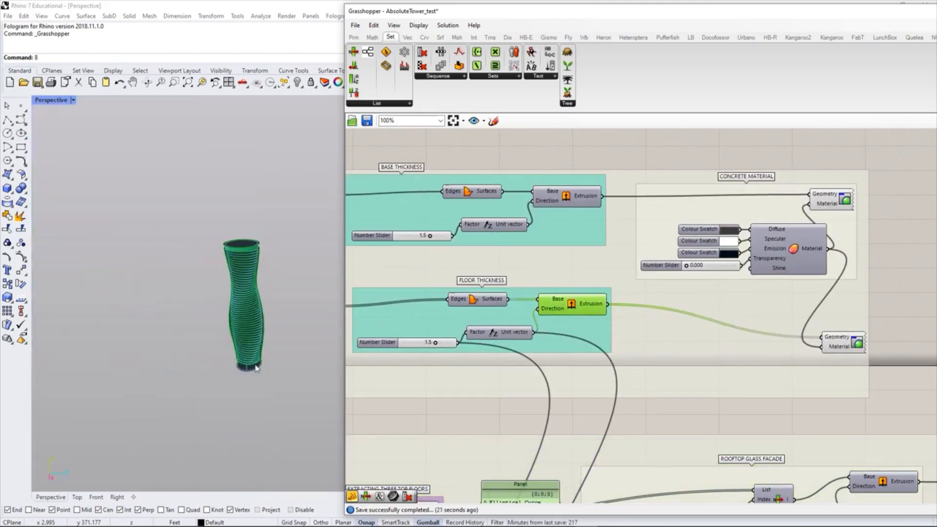
{"action": "scroll", "coordinate": [259, 348], "scroll_direction": "up", "scroll_amount": 8}
{"action": "scroll", "coordinate": [267, 405], "scroll_direction": "down", "scroll_amount": 4}
{"action": "scroll", "coordinate": [267, 404], "scroll_direction": "down", "scroll_amount": 3}
{"action": "scroll", "coordinate": [277, 169], "scroll_direction": "up", "scroll_amount": 8}
{"action": "left_click", "coordinate": [558, 409]}
{"action": "right_click_drag", "start_coordinate": [558, 410], "coordinate": [656, 408]}
{"action": "left_click", "coordinate": [692, 307]}
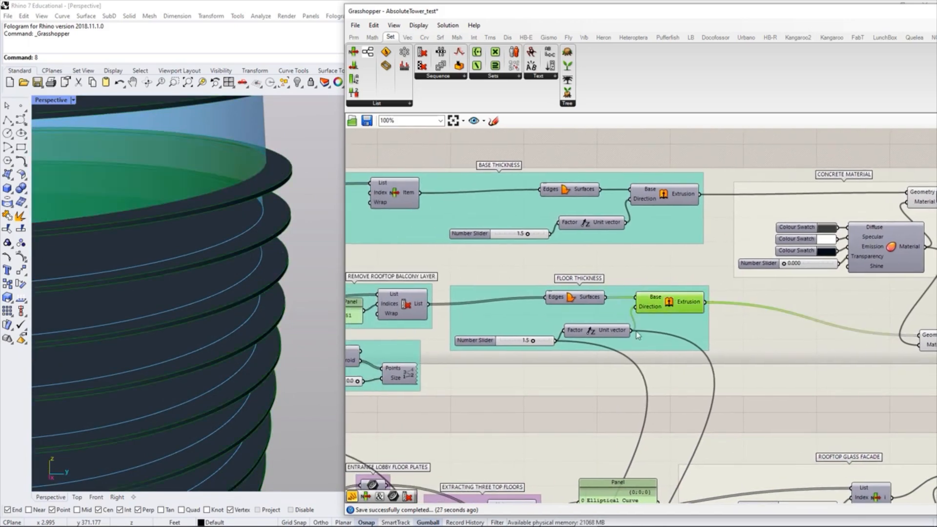
Step: Highlight the Cull Index component of the REMOVE ROOFTOP BALCONY LAYER group and inspect its floor outlines on the tower
{"action": "left_click", "coordinate": [510, 429]}
{"action": "left_click", "coordinate": [407, 301]}
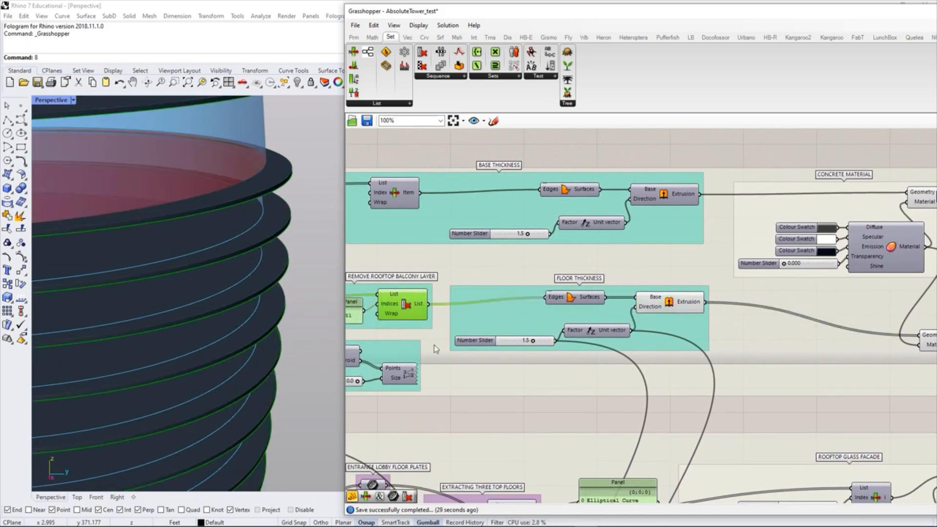
{"action": "left_click", "coordinate": [457, 392]}
{"action": "left_click", "coordinate": [413, 304]}
{"action": "left_click", "coordinate": [442, 415]}
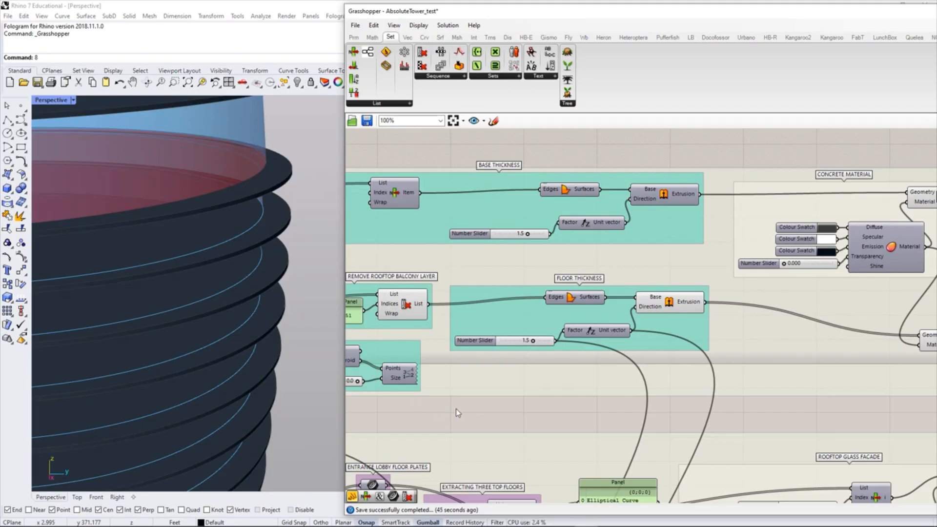
Step: Add a panel beside the FLOOR THICKNESS group, feed it the Extrusion output and enlarge it to read the list
{"action": "right_click_drag", "start_coordinate": [683, 390], "coordinate": [554, 402]}
{"action": "left_click_drag", "start_coordinate": [575, 275], "coordinate": [585, 222]}
{"action": "left_click", "coordinate": [591, 381]}
{"action": "scroll", "coordinate": [591, 384], "scroll_direction": "up", "scroll_amount": 2}
{"action": "left_click", "coordinate": [602, 270]}
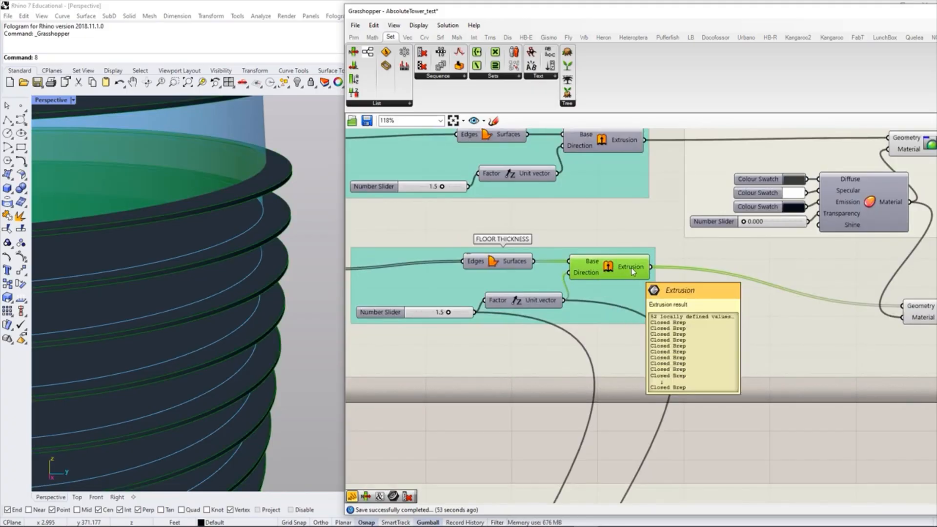
{"action": "left_click", "coordinate": [742, 421]}
{"action": "double_click", "coordinate": [745, 414]}
{"action": "type", "text": "panel"}
{"action": "key", "text": "Return"}
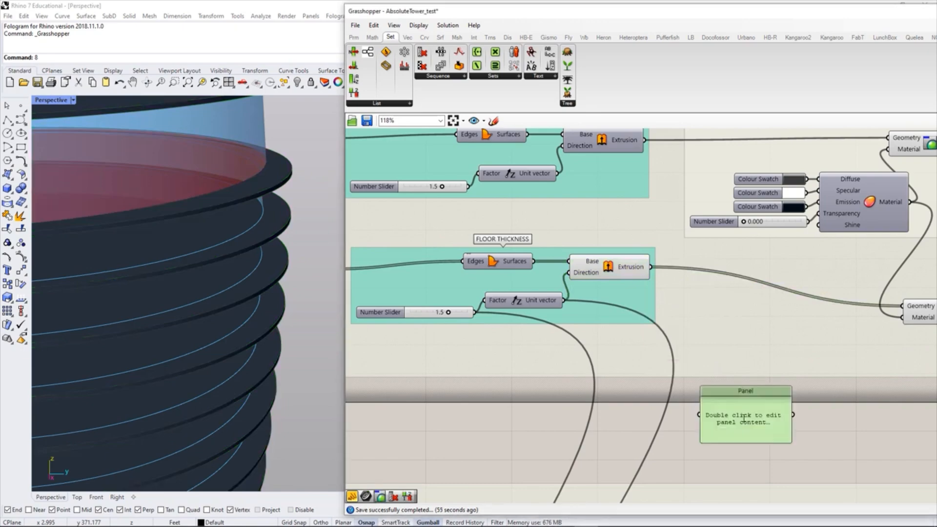
{"action": "left_click_drag", "start_coordinate": [650, 267], "coordinate": [699, 414]}
{"action": "left_click_drag", "start_coordinate": [767, 432], "coordinate": [789, 418]}
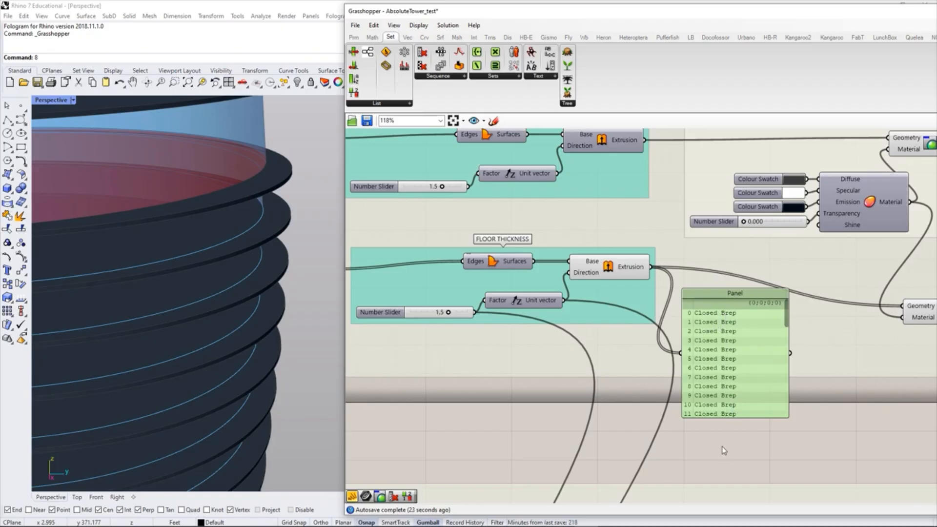
Step: Place a Brep Edges component between the FLOOR THICKNESS group and the panel, and connect the Extrusion output to its Brep input
{"action": "left_click", "coordinate": [440, 37]}
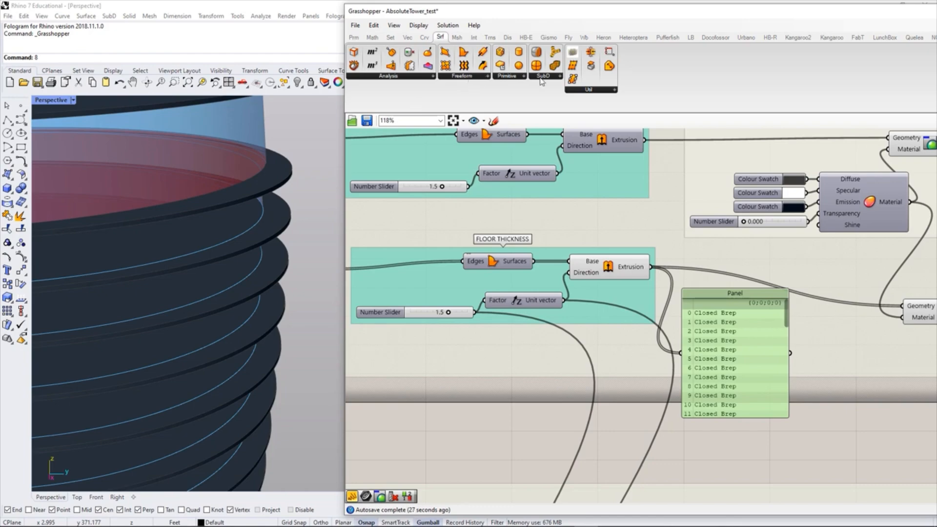
{"action": "left_click", "coordinate": [582, 91]}
{"action": "right_click_drag", "start_coordinate": [628, 411], "coordinate": [608, 411]}
{"action": "left_click", "coordinate": [404, 77]}
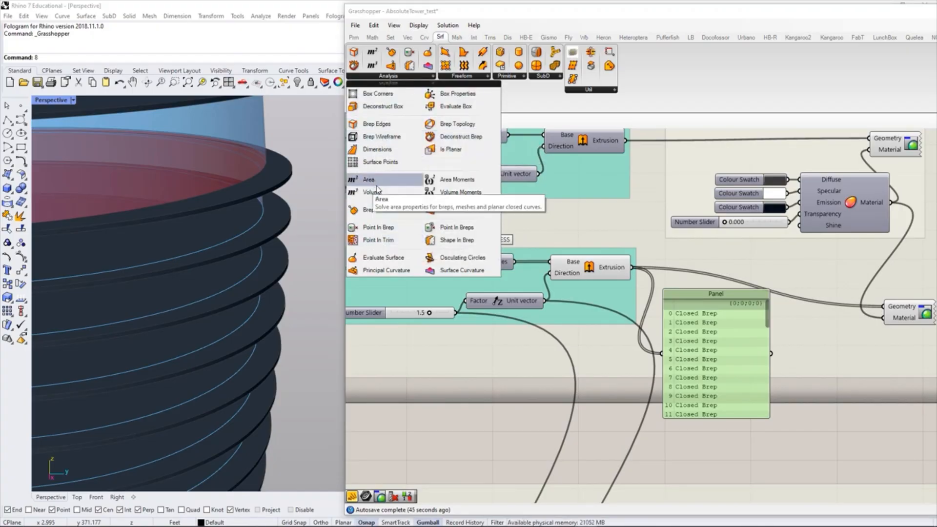
{"action": "left_click", "coordinate": [376, 124]}
{"action": "left_click", "coordinate": [652, 351]}
{"action": "left_click_drag", "start_coordinate": [707, 384], "coordinate": [764, 394]}
{"action": "left_click", "coordinate": [696, 411]}
{"action": "right_click_drag", "start_coordinate": [695, 411], "coordinate": [563, 395]}
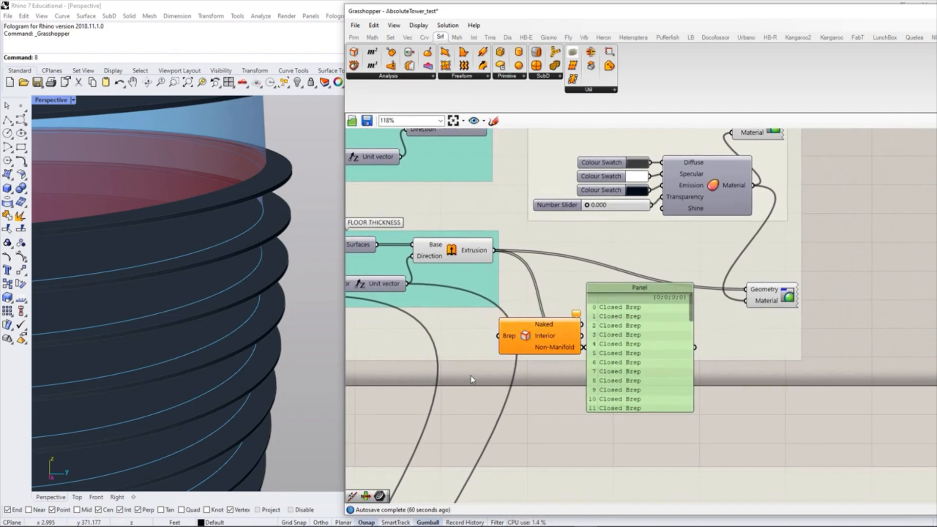
{"action": "scroll", "coordinate": [471, 380], "scroll_direction": "up", "scroll_amount": 2}
{"action": "left_click_drag", "start_coordinate": [534, 239], "coordinate": [571, 346]}
{"action": "scroll", "coordinate": [215, 324], "scroll_direction": "down", "scroll_amount": 3}
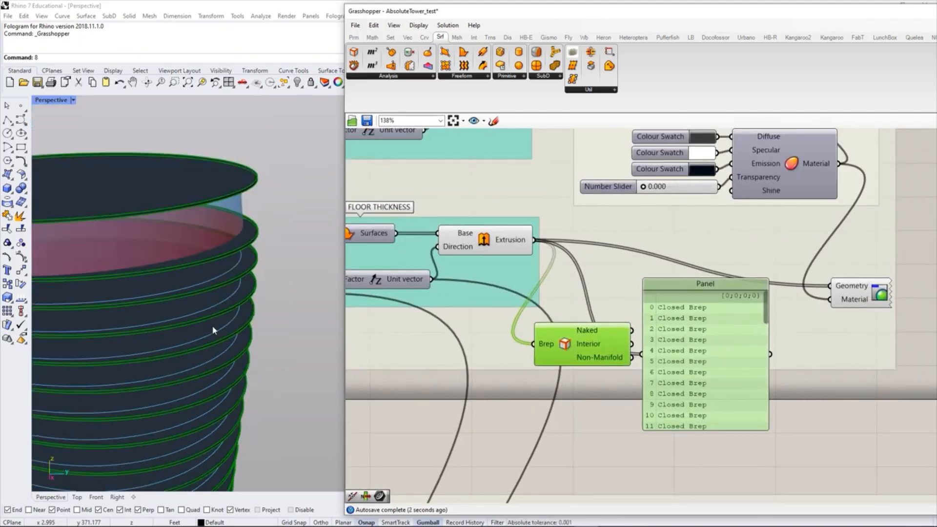
Step: Make room between Brep Edges and the panel, and connect the Naked output to the panel
{"action": "left_click", "coordinate": [482, 421]}
{"action": "right_click_drag", "start_coordinate": [571, 399], "coordinate": [522, 392]}
{"action": "left_click_drag", "start_coordinate": [528, 347], "coordinate": [494, 350]}
{"action": "left_click", "coordinate": [531, 364]}
{"action": "left_click_drag", "start_coordinate": [548, 328], "coordinate": [591, 348]}
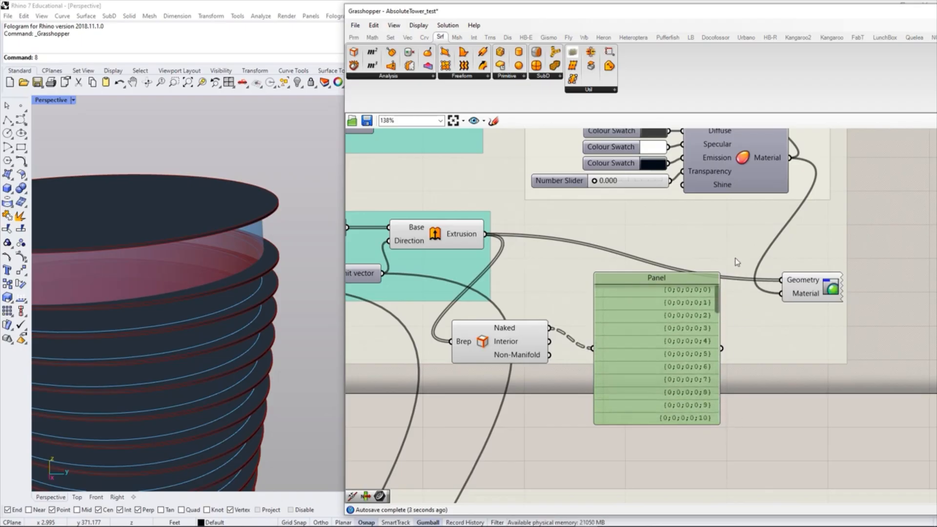
{"action": "left_click_drag", "start_coordinate": [511, 342], "coordinate": [519, 362]}
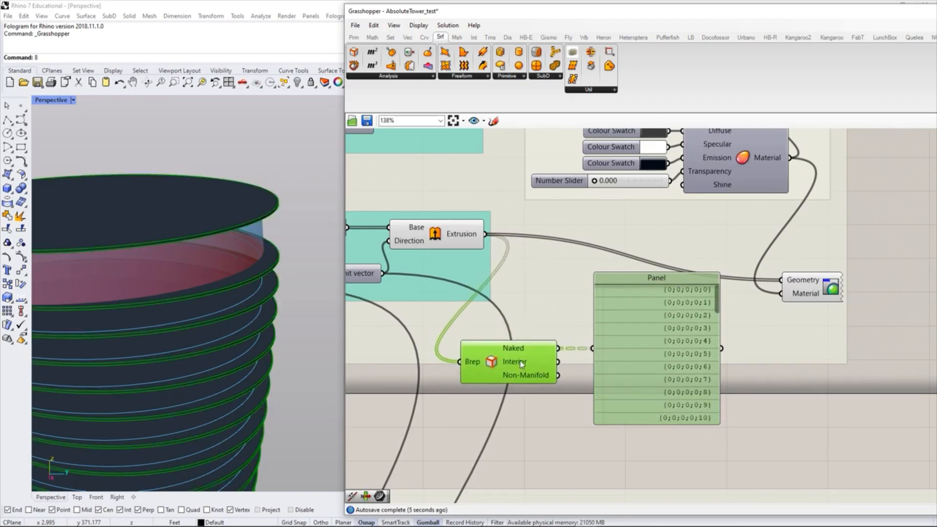
{"action": "left_click", "coordinate": [525, 412]}
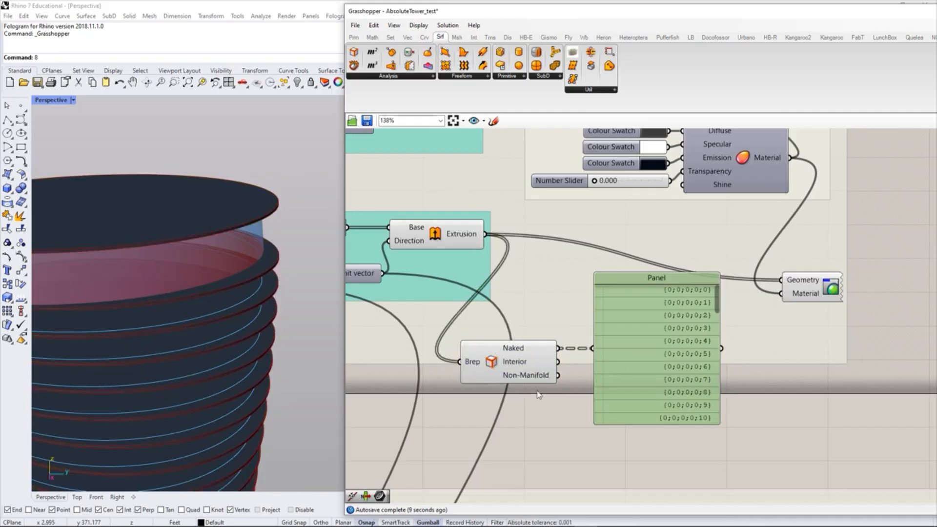
Step: Connect the Interior output of Brep Edges to the panel, enlarge the panel and move the custom preview component clear of it
{"action": "left_click_drag", "start_coordinate": [558, 362], "coordinate": [592, 347]}
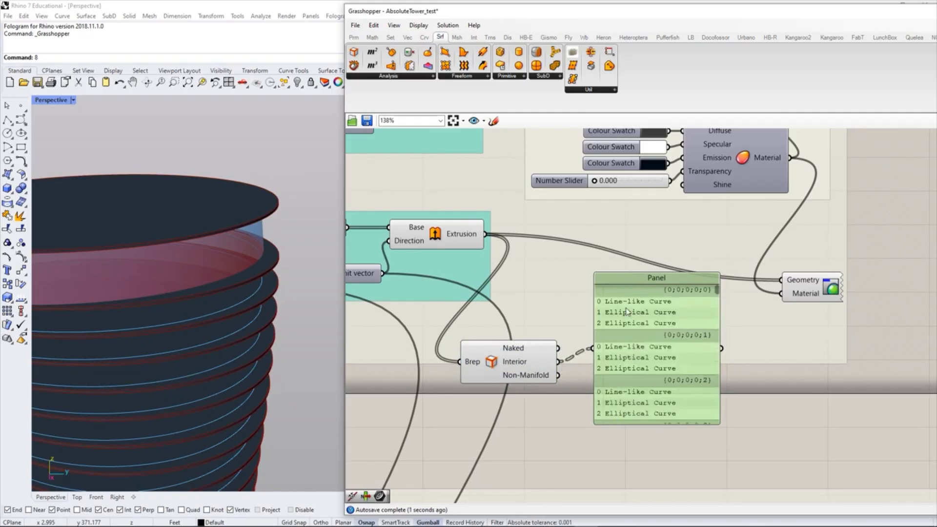
{"action": "left_click_drag", "start_coordinate": [721, 424], "coordinate": [754, 483]}
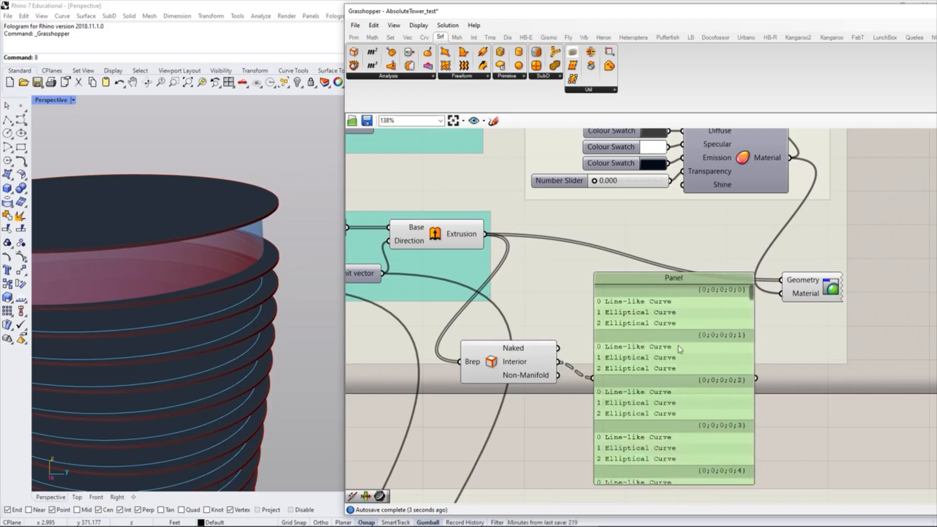
{"action": "left_click_drag", "start_coordinate": [794, 288], "coordinate": [809, 265]}
{"action": "left_click", "coordinate": [818, 345]}
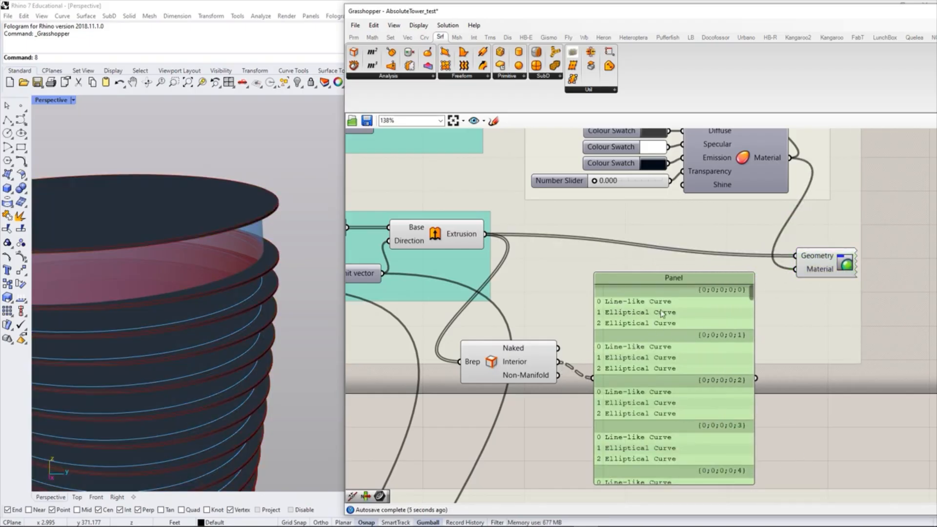
Step: Examine the extracted interior edges on the floor slabs around the top of the tower from several distances and angles
{"action": "scroll", "coordinate": [260, 310], "scroll_direction": "down", "scroll_amount": 3}
{"action": "scroll", "coordinate": [259, 310], "scroll_direction": "down", "scroll_amount": 10}
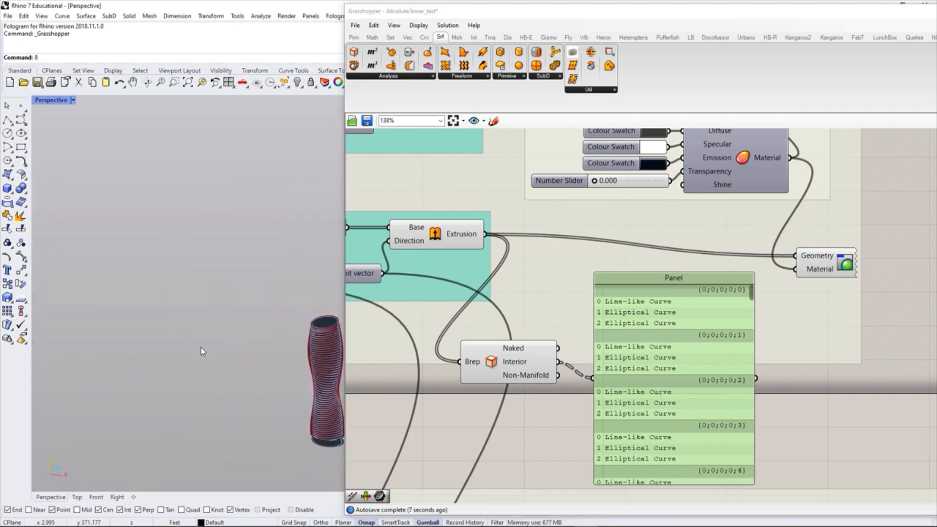
{"action": "scroll", "coordinate": [262, 347], "scroll_direction": "up", "scroll_amount": 10}
{"action": "right_click_drag", "start_coordinate": [228, 327], "coordinate": [241, 347], "text": "shift"}
{"action": "scroll", "coordinate": [226, 331], "scroll_direction": "down", "scroll_amount": 3}
{"action": "scroll", "coordinate": [240, 355], "scroll_direction": "up", "scroll_amount": 8}
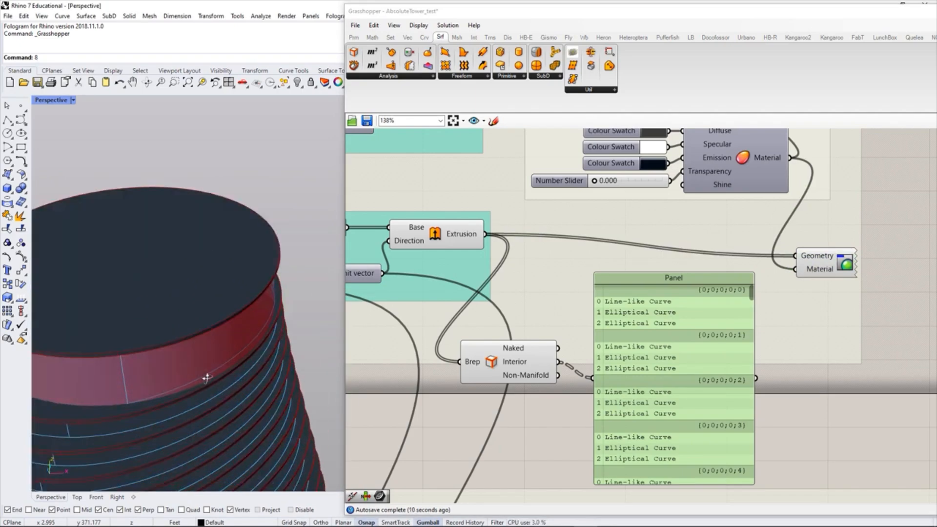
{"action": "right_click_drag", "start_coordinate": [206, 378], "coordinate": [215, 376]}
{"action": "scroll", "coordinate": [161, 373], "scroll_direction": "down", "scroll_amount": 8}
{"action": "scroll", "coordinate": [205, 364], "scroll_direction": "up", "scroll_amount": 12}
{"action": "scroll", "coordinate": [194, 364], "scroll_direction": "down", "scroll_amount": 6}
{"action": "scroll", "coordinate": [142, 365], "scroll_direction": "up", "scroll_amount": 4}
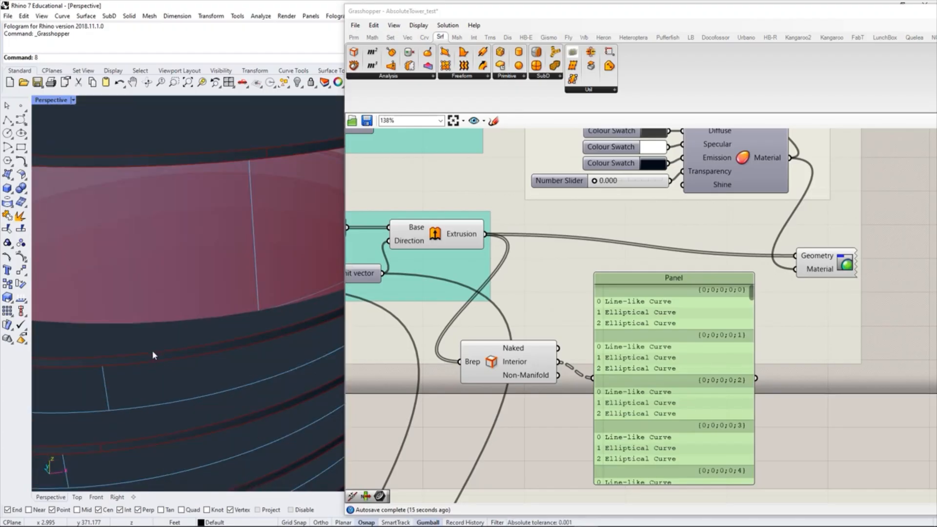
{"action": "scroll", "coordinate": [150, 358], "scroll_direction": "down", "scroll_amount": 5}
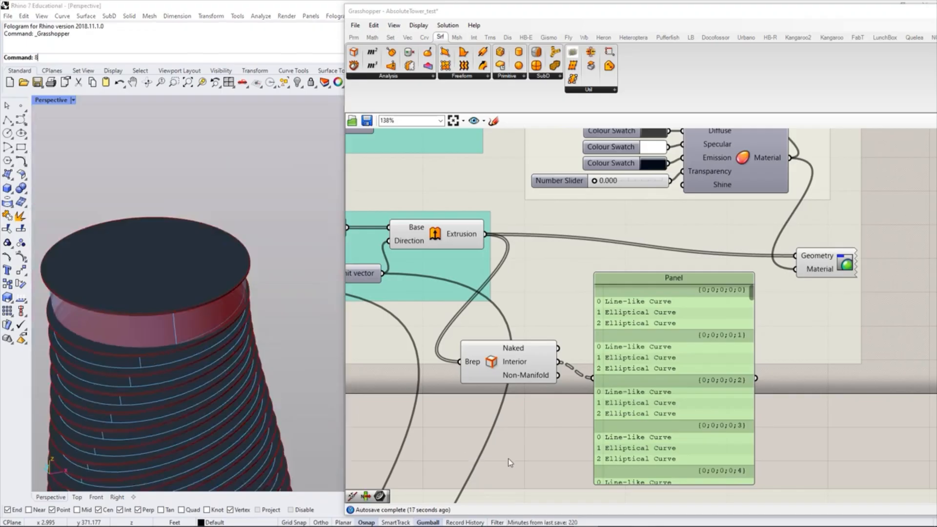
Step: Rearrange Brep Edges and its panel with more space between them, and check the slab edges near the tower top
{"action": "left_click_drag", "start_coordinate": [515, 378], "coordinate": [520, 394]}
{"action": "left_click", "coordinate": [551, 424]}
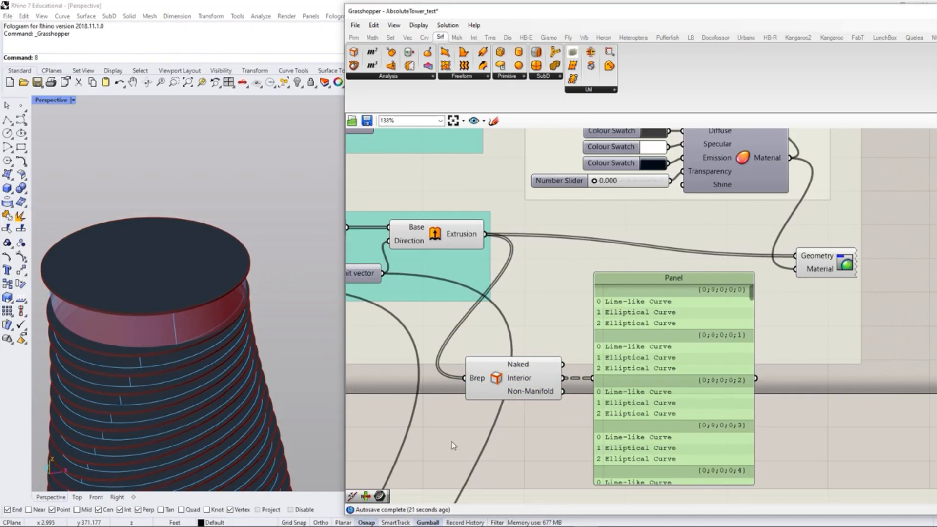
{"action": "right_click_drag", "start_coordinate": [581, 347], "coordinate": [562, 338]}
{"action": "scroll", "coordinate": [561, 337], "scroll_direction": "up", "scroll_amount": 1}
{"action": "left_click_drag", "start_coordinate": [483, 377], "coordinate": [490, 329]}
{"action": "left_click_drag", "start_coordinate": [655, 351], "coordinate": [707, 344]}
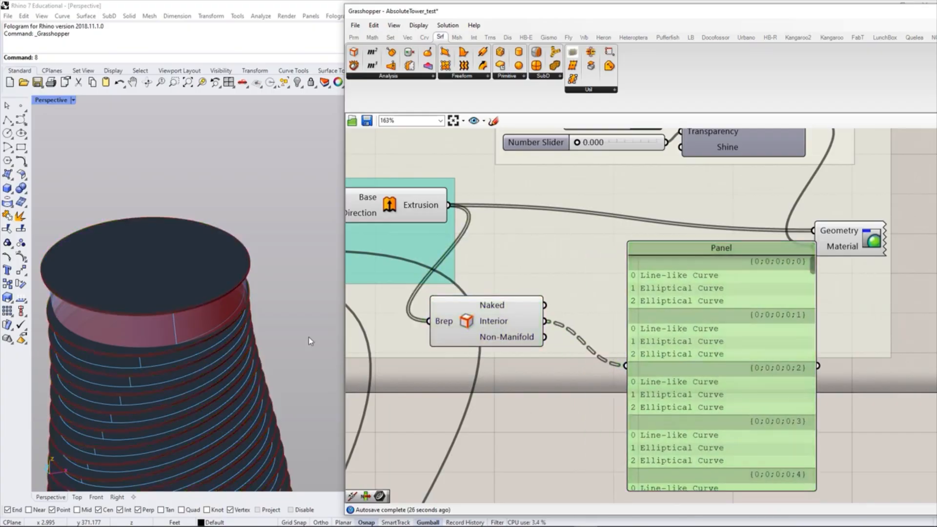
{"action": "scroll", "coordinate": [268, 278], "scroll_direction": "up", "scroll_amount": 3}
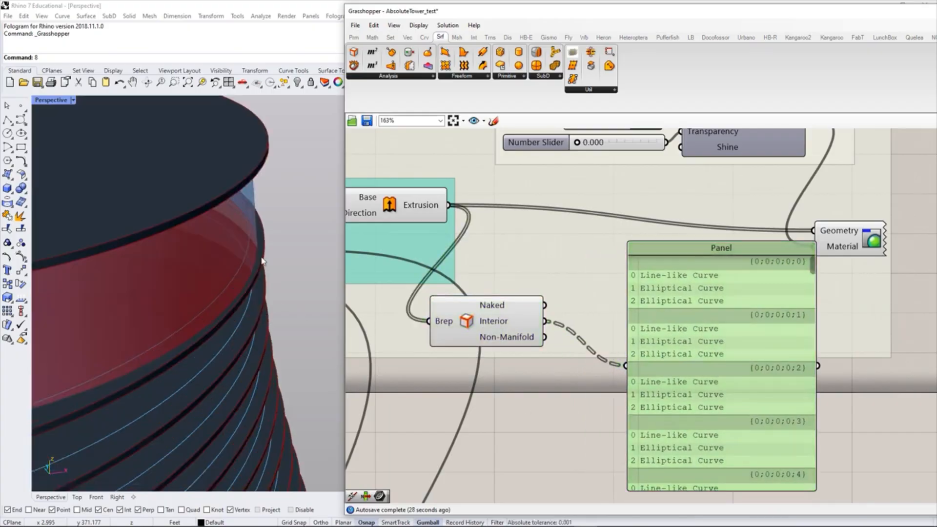
{"action": "left_click_drag", "start_coordinate": [695, 365], "coordinate": [710, 366]}
{"action": "left_click_drag", "start_coordinate": [505, 322], "coordinate": [508, 327]}
{"action": "key", "text": "Escape"}
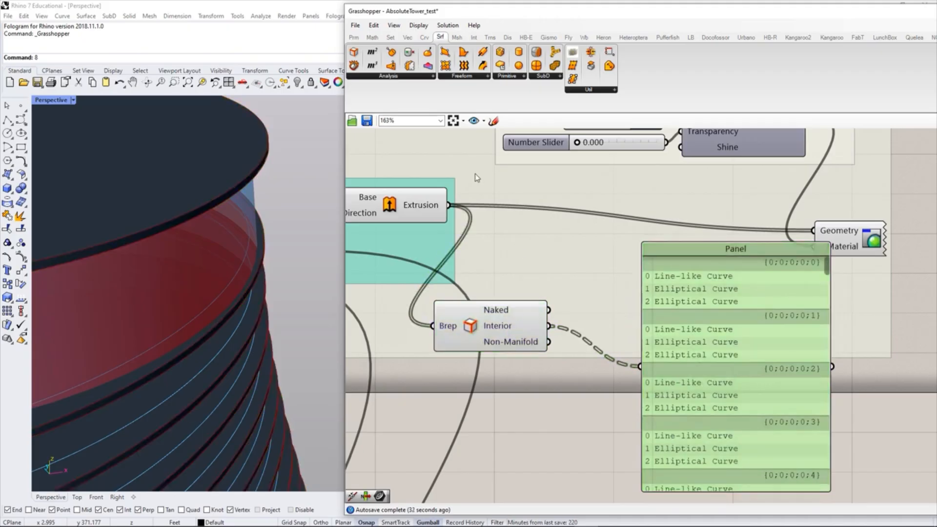
Step: Place a Brep Wireframe component below Brep Edges and connect the FLOOR THICKNESS Extrusion output to its Brep input
{"action": "left_click", "coordinate": [419, 76]}
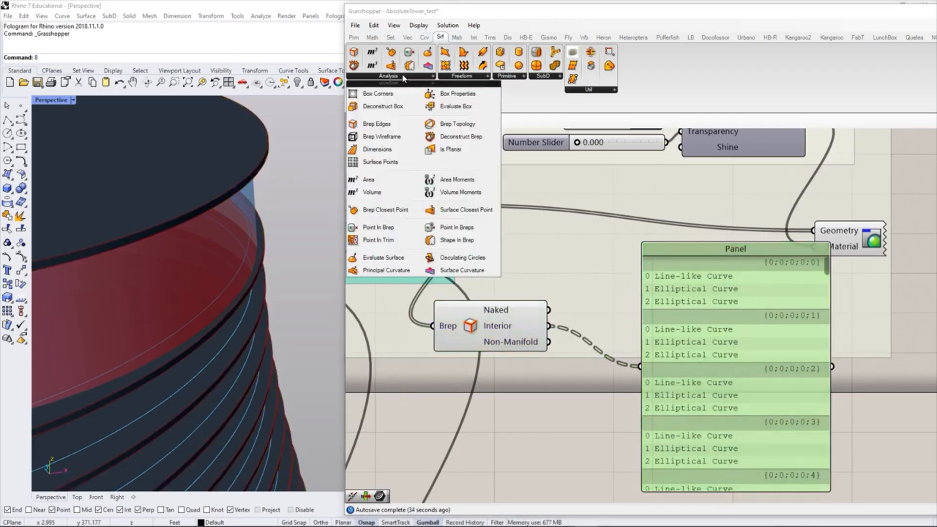
{"action": "left_click", "coordinate": [381, 136]}
{"action": "left_click", "coordinate": [479, 404]}
{"action": "right_click_drag", "start_coordinate": [497, 387], "coordinate": [587, 388]}
{"action": "left_click_drag", "start_coordinate": [538, 208], "coordinate": [513, 399]}
{"action": "left_click", "coordinate": [576, 371]}
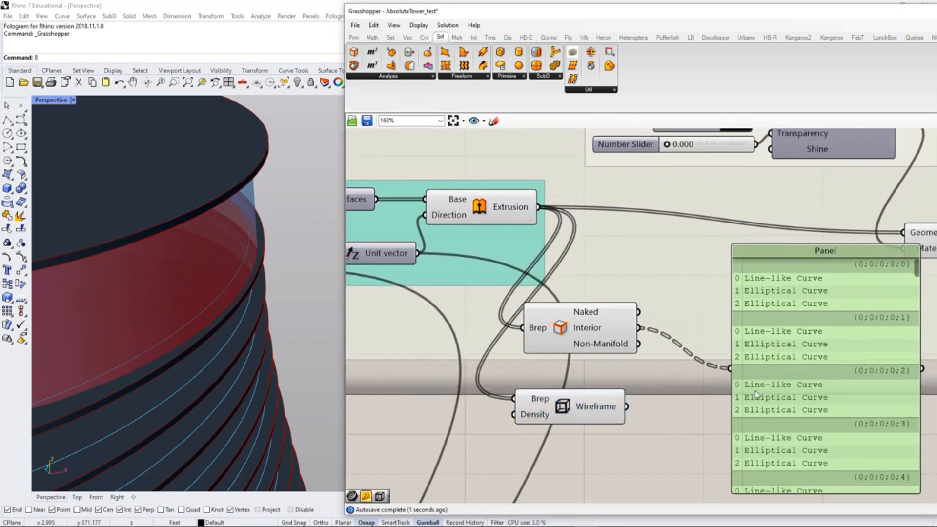
Step: Shrink the interior edges panel and add a second panel below it, connected to the Wireframe output
{"action": "left_click_drag", "start_coordinate": [775, 493], "coordinate": [780, 346]}
{"action": "left_click_drag", "start_coordinate": [792, 307], "coordinate": [762, 302]}
{"action": "double_click", "coordinate": [755, 458]}
{"action": "type", "text": "panel"}
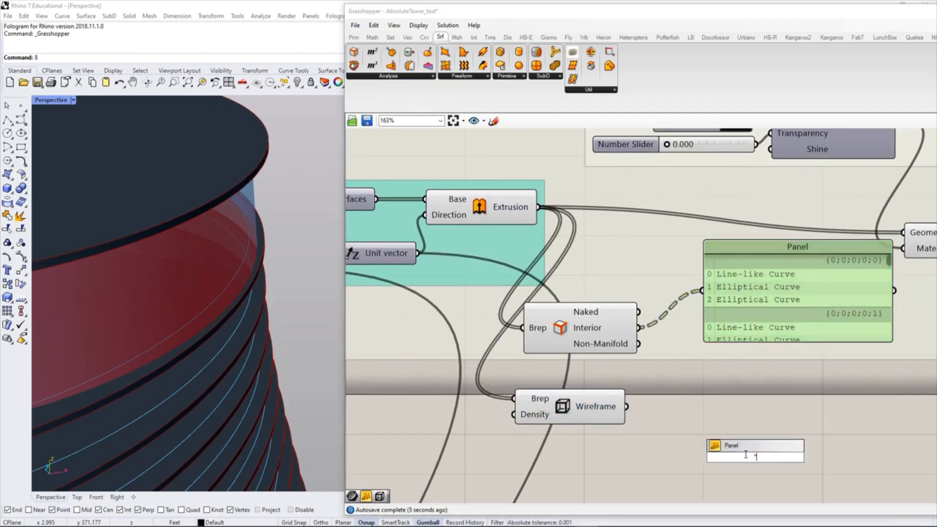
{"action": "key", "text": "Return"}
{"action": "left_click_drag", "start_coordinate": [627, 407], "coordinate": [689, 457]}
{"action": "left_click_drag", "start_coordinate": [755, 425], "coordinate": [748, 383]}
{"action": "left_click_drag", "start_coordinate": [767, 311], "coordinate": [733, 320]}
{"action": "left_click", "coordinate": [833, 433]}
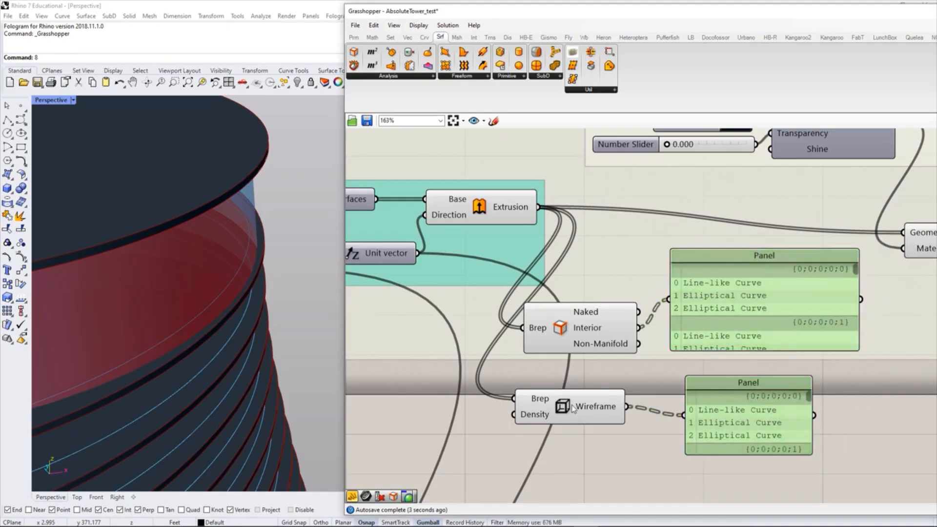
Step: Line up Wireframe and Brep Edges, and place a Deconstruct Brep below them fed by the FLOOR THICKNESS Extrusion output
{"action": "left_click_drag", "start_coordinate": [572, 409], "coordinate": [587, 410]}
{"action": "left_click_drag", "start_coordinate": [587, 337], "coordinate": [592, 339]}
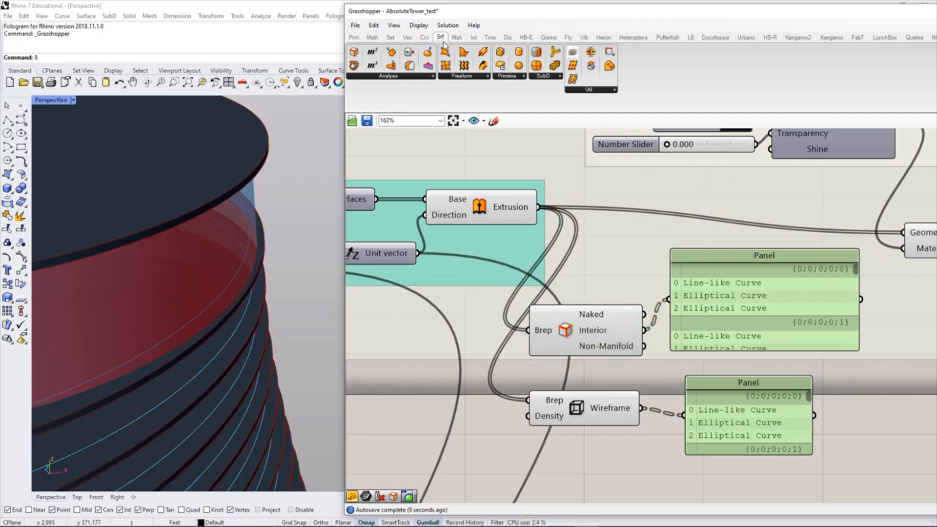
{"action": "left_click", "coordinate": [411, 77]}
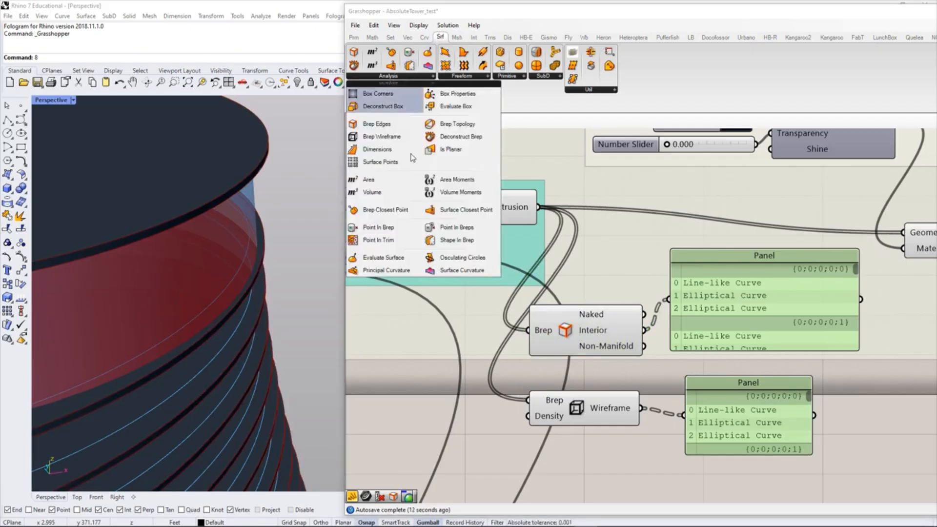
{"action": "left_click", "coordinate": [448, 138]}
{"action": "left_click", "coordinate": [588, 467]}
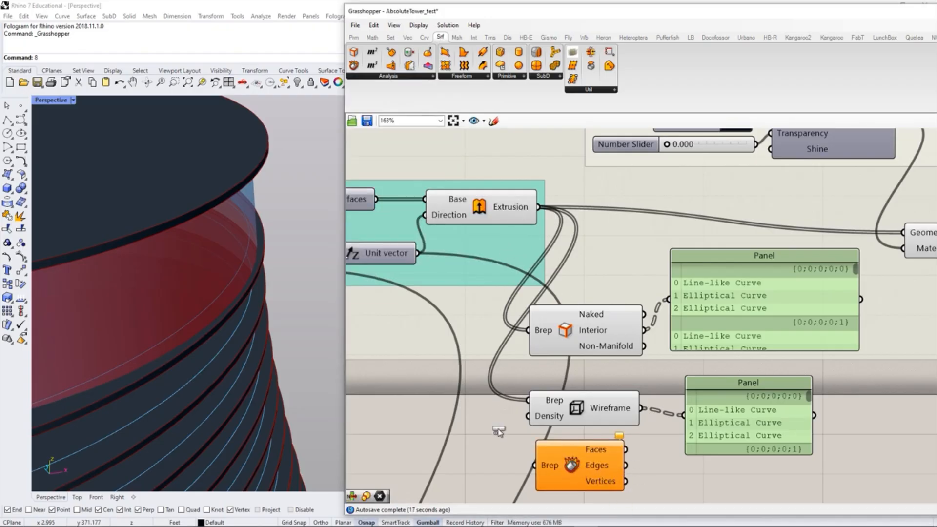
{"action": "left_click_drag", "start_coordinate": [538, 207], "coordinate": [534, 465]}
Step: Space out Brep Edges, Wireframe, Deconstruct Brep and the two panels so there is free room beside Deconstruct Brep
{"action": "right_click_drag", "start_coordinate": [671, 465], "coordinate": [653, 408]}
{"action": "left_click_drag", "start_coordinate": [557, 401], "coordinate": [559, 409]}
{"action": "left_click_drag", "start_coordinate": [735, 367], "coordinate": [741, 350]}
{"action": "left_click_drag", "start_coordinate": [583, 260], "coordinate": [582, 234]}
{"action": "left_click_drag", "start_coordinate": [679, 243], "coordinate": [679, 236]}
{"action": "left_click_drag", "start_coordinate": [593, 340], "coordinate": [594, 320]}
{"action": "left_click", "coordinate": [756, 339]}
{"action": "left_click_drag", "start_coordinate": [756, 339], "coordinate": [760, 327]}
{"action": "double_click", "coordinate": [736, 426]}
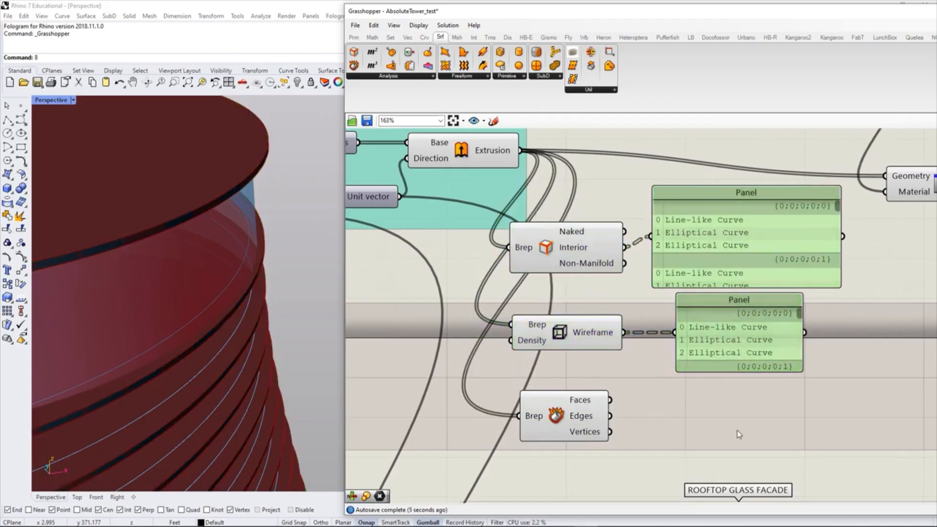
{"action": "type", "text": "\"\\"}
{"action": "key", "text": "Return"}
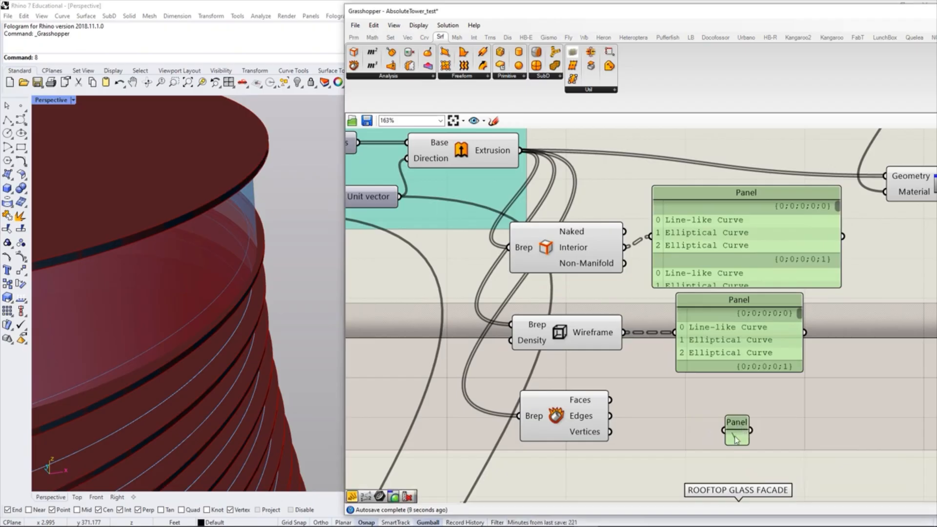
{"action": "left_click", "coordinate": [739, 427]}
{"action": "left_click", "coordinate": [800, 438]}
{"action": "left_click", "coordinate": [745, 423]}
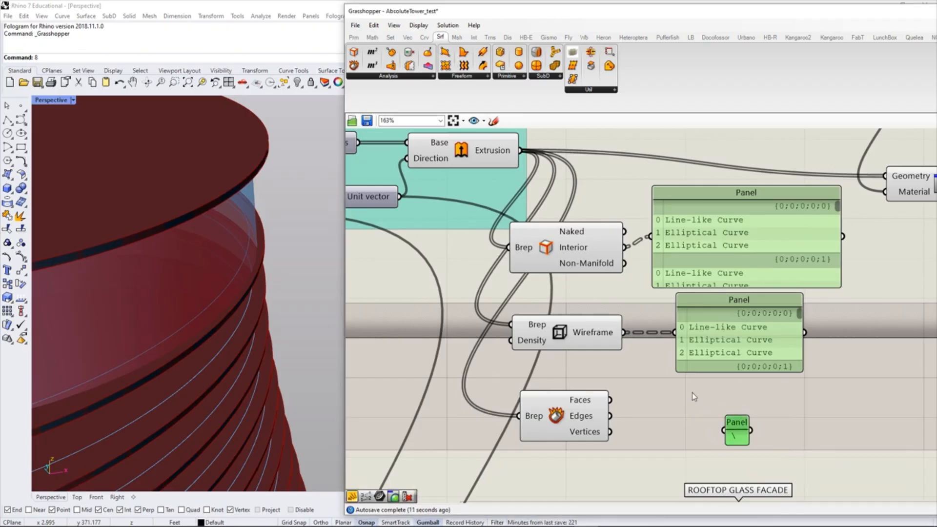
{"action": "key", "text": "Delete"}
Step: Add a panel beside Deconstruct Brep, connect the Edges output to it, and position it below the Wireframe panel
{"action": "double_click", "coordinate": [690, 401]}
{"action": "type", "text": "panel"}
{"action": "key", "text": "Return"}
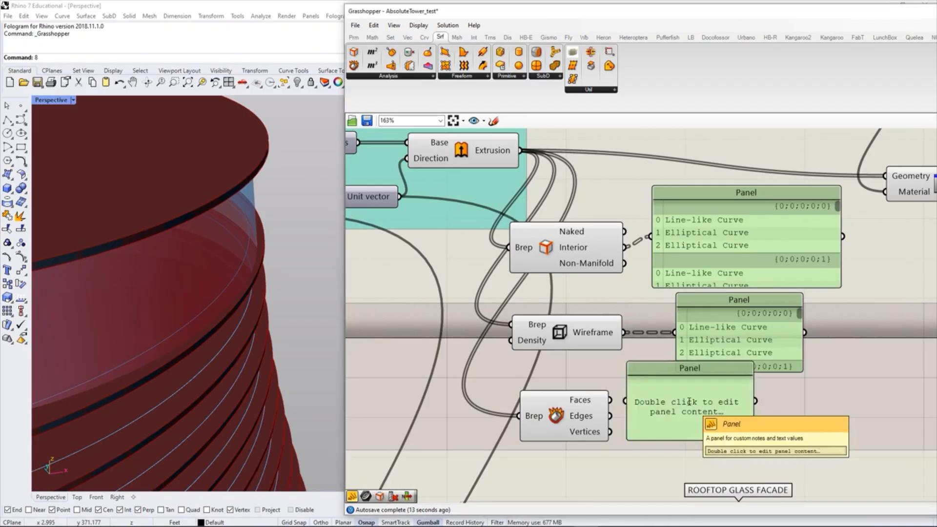
{"action": "left_click_drag", "start_coordinate": [611, 416], "coordinate": [625, 401]}
{"action": "left_click_drag", "start_coordinate": [692, 402], "coordinate": [736, 414]}
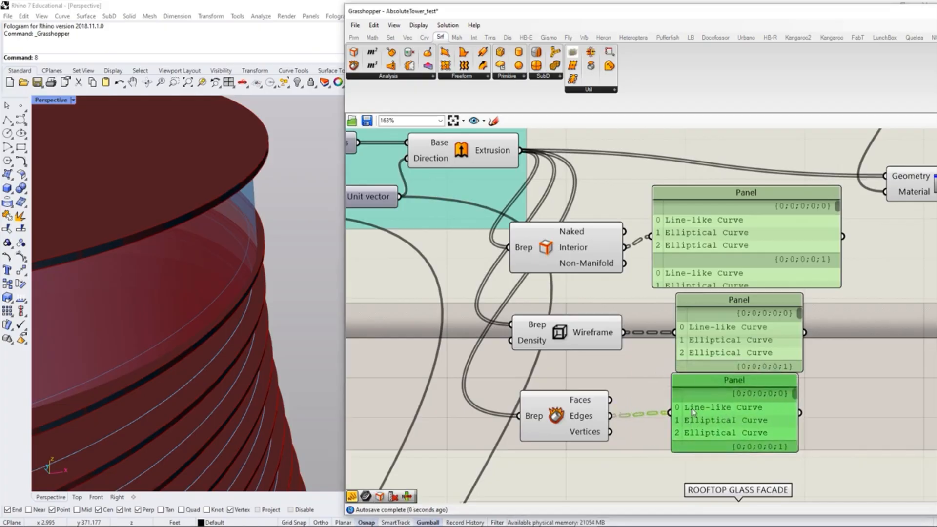
Step: Connect the panel to the Faces output and then to Vertices, and inspect the vertex points on the tower
{"action": "left_click_drag", "start_coordinate": [610, 400], "coordinate": [669, 413]}
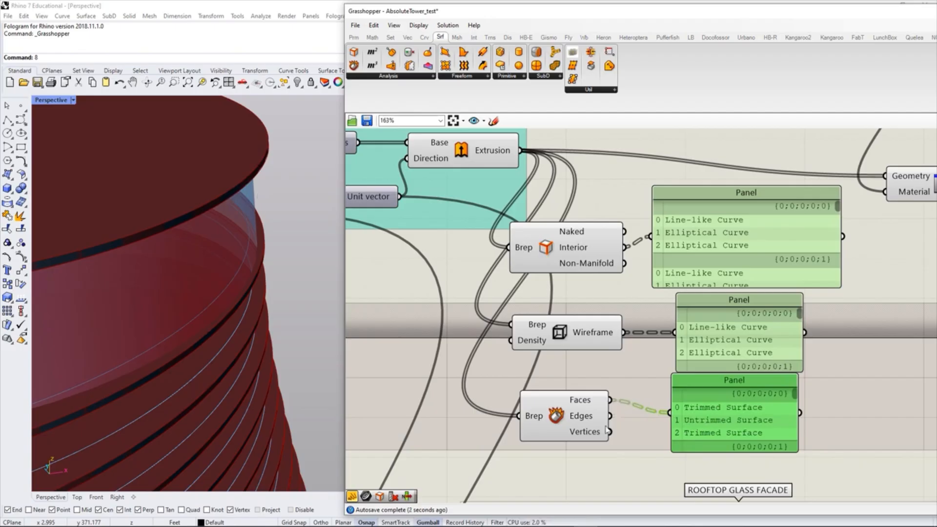
{"action": "left_click_drag", "start_coordinate": [610, 431], "coordinate": [669, 413]}
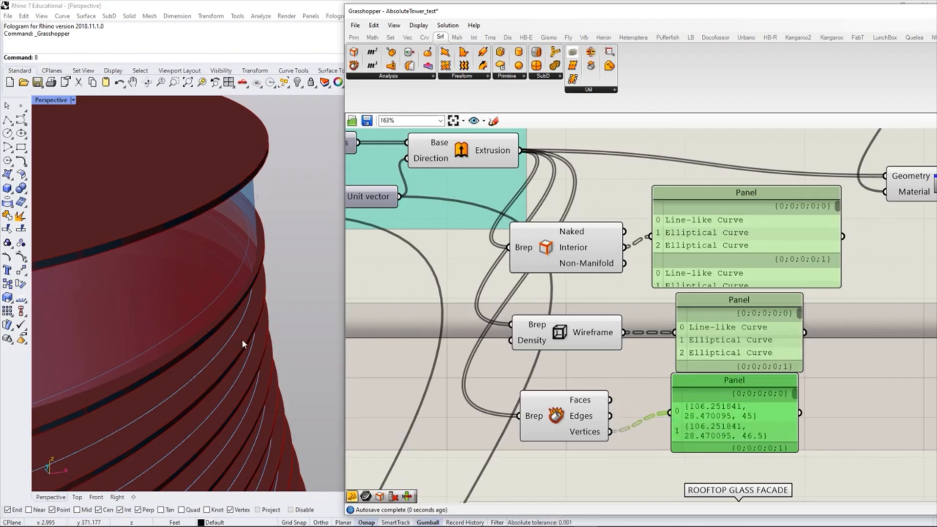
{"action": "scroll", "coordinate": [282, 276], "scroll_direction": "down", "scroll_amount": 5}
{"action": "scroll", "coordinate": [199, 284], "scroll_direction": "up", "scroll_amount": 5}
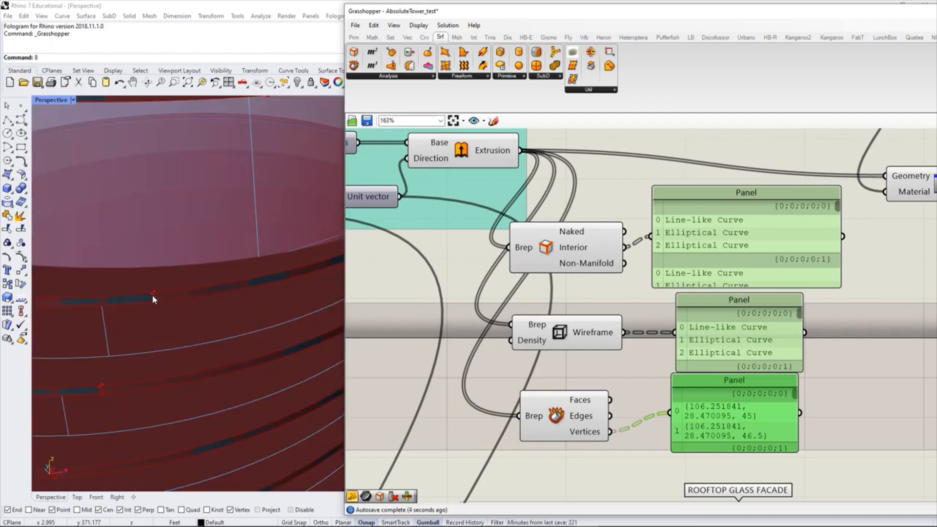
{"action": "scroll", "coordinate": [156, 315], "scroll_direction": "down", "scroll_amount": 3}
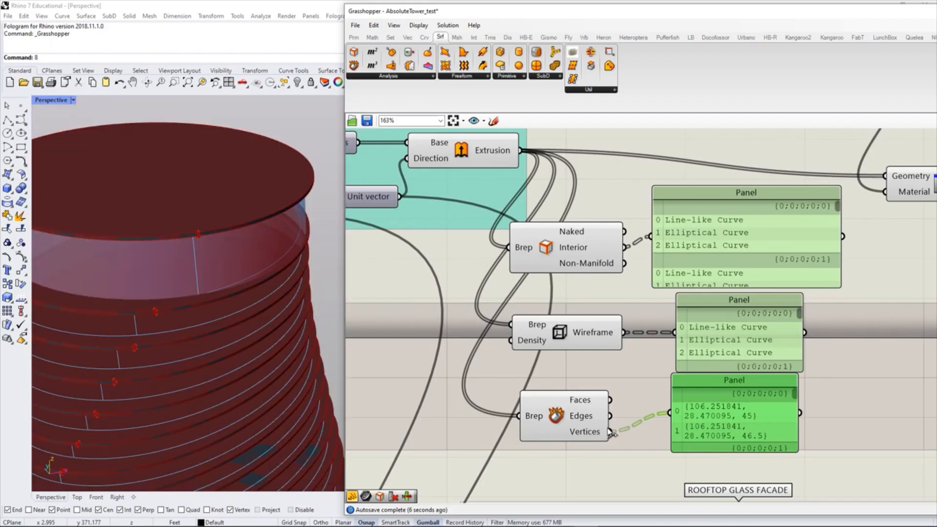
Step: Delete Deconstruct Brep and Brep Edges together with their panels, keeping only Wireframe and its panel
{"action": "left_click", "coordinate": [622, 395]}
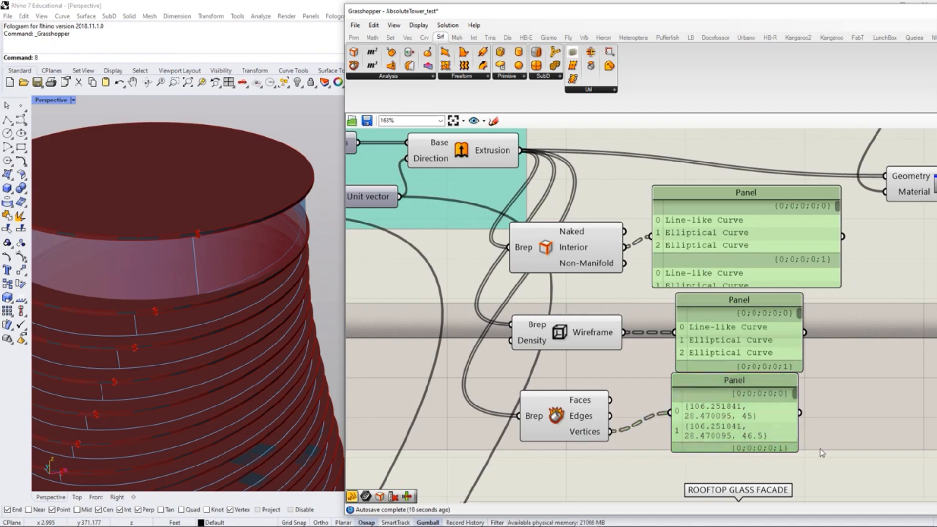
{"action": "left_click_drag", "start_coordinate": [817, 428], "coordinate": [498, 388]}
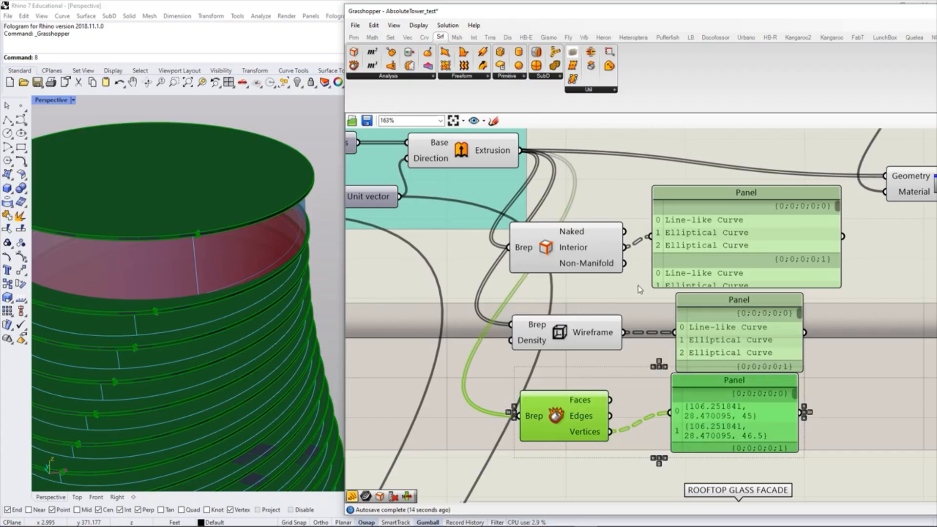
{"action": "key", "text": "Delete"}
{"action": "left_click", "coordinate": [582, 262]}
{"action": "key", "text": "Delete"}
{"action": "key", "text": "Delete"}
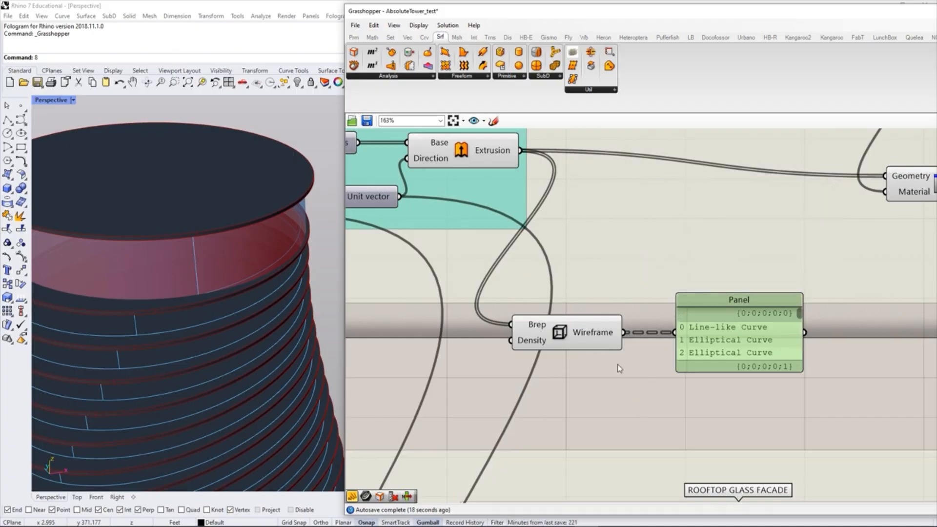
Step: Move Wireframe and its panel up beside the FLOOR THICKNESS group and enlarge the panel to list more branches
{"action": "left_click_drag", "start_coordinate": [579, 343], "coordinate": [628, 287]}
{"action": "left_click_drag", "start_coordinate": [706, 362], "coordinate": [755, 289]}
{"action": "left_click", "coordinate": [810, 306]}
{"action": "right_click_drag", "start_coordinate": [813, 311], "coordinate": [787, 311]}
{"action": "left_click_drag", "start_coordinate": [826, 296], "coordinate": [860, 382]}
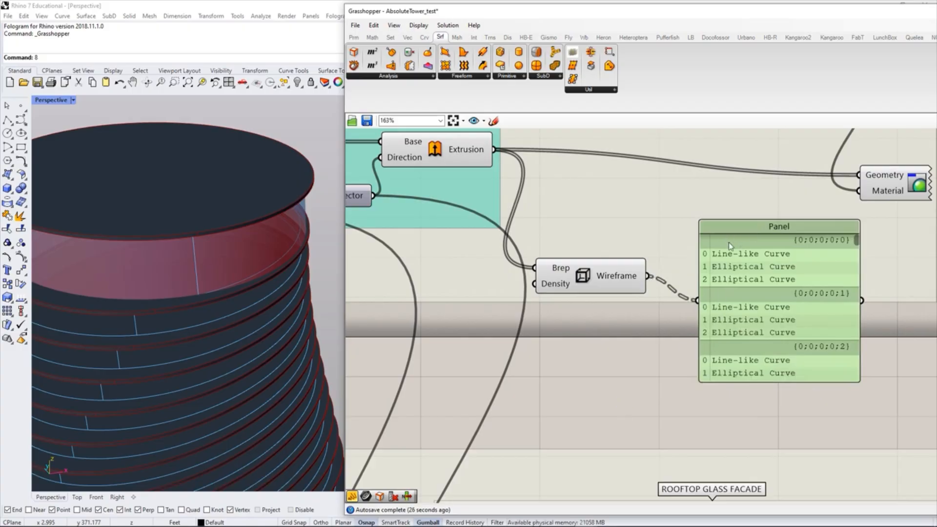
{"action": "right_click_drag", "start_coordinate": [642, 365], "coordinate": [599, 381]}
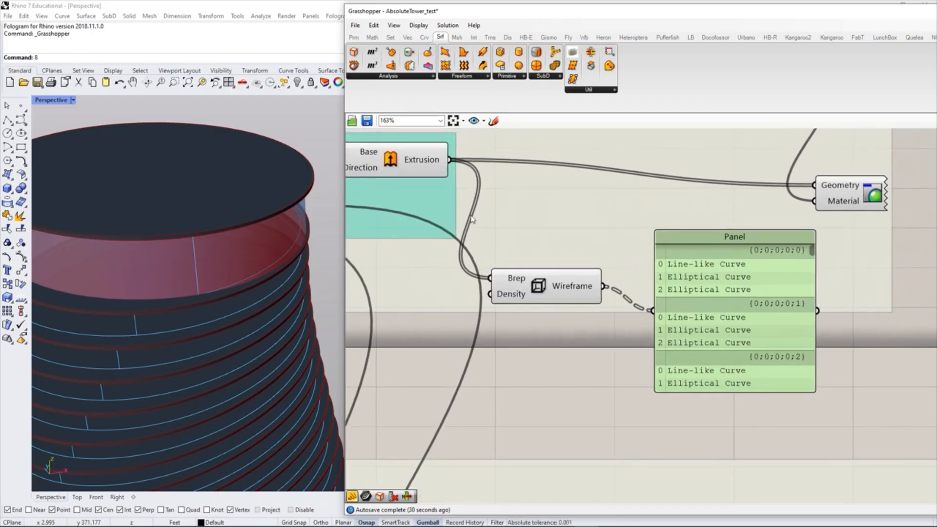
{"action": "right_click_drag", "start_coordinate": [484, 322], "coordinate": [640, 360]}
{"action": "left_click", "coordinate": [545, 200]}
{"action": "left_click", "coordinate": [603, 326]}
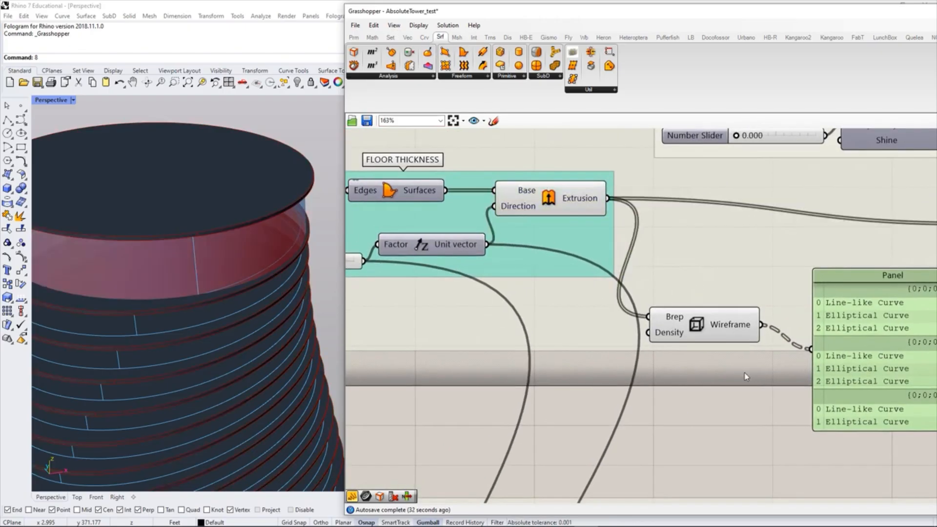
{"action": "right_click_drag", "start_coordinate": [790, 306], "coordinate": [635, 284]}
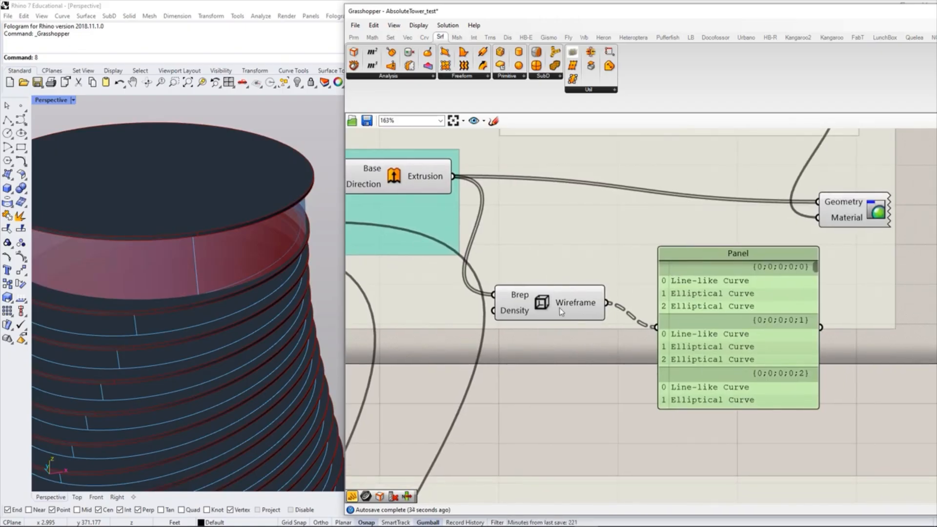
{"action": "left_click_drag", "start_coordinate": [559, 308], "coordinate": [565, 297]}
{"action": "left_click", "coordinate": [554, 372]}
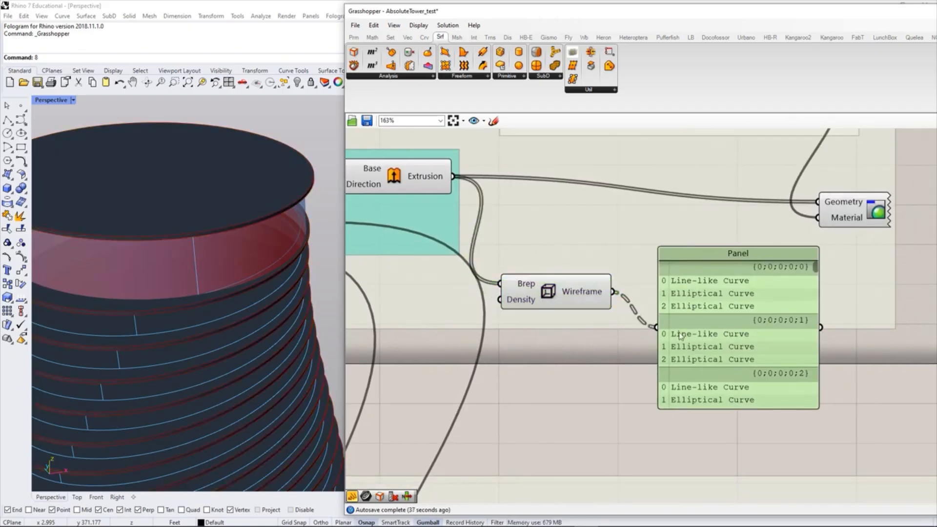
Step: Place a Param Viewer above the panel, connect the Wireframe output to it, and space the components apart
{"action": "left_click", "coordinate": [353, 37]}
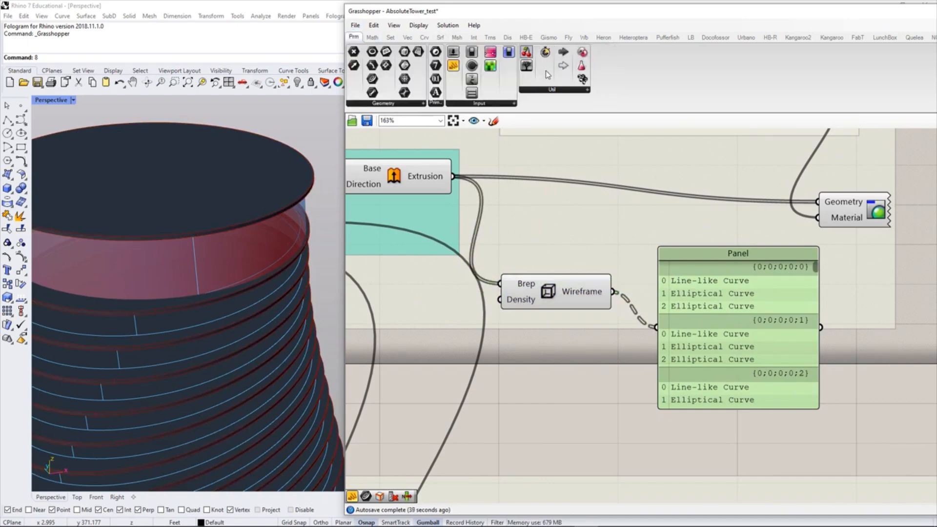
{"action": "left_click", "coordinate": [573, 90]}
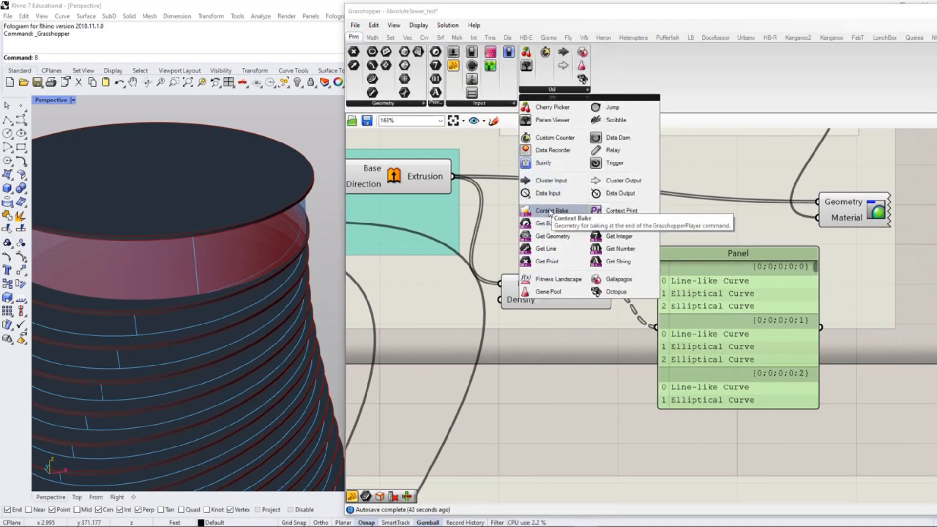
{"action": "left_click", "coordinate": [551, 121]}
{"action": "left_click", "coordinate": [665, 202]}
{"action": "left_click_drag", "start_coordinate": [615, 293], "coordinate": [586, 202]}
{"action": "left_click_drag", "start_coordinate": [557, 296], "coordinate": [521, 304]}
{"action": "left_click", "coordinate": [561, 361]}
{"action": "left_click_drag", "start_coordinate": [719, 321], "coordinate": [719, 344]}
{"action": "left_click", "coordinate": [589, 371]}
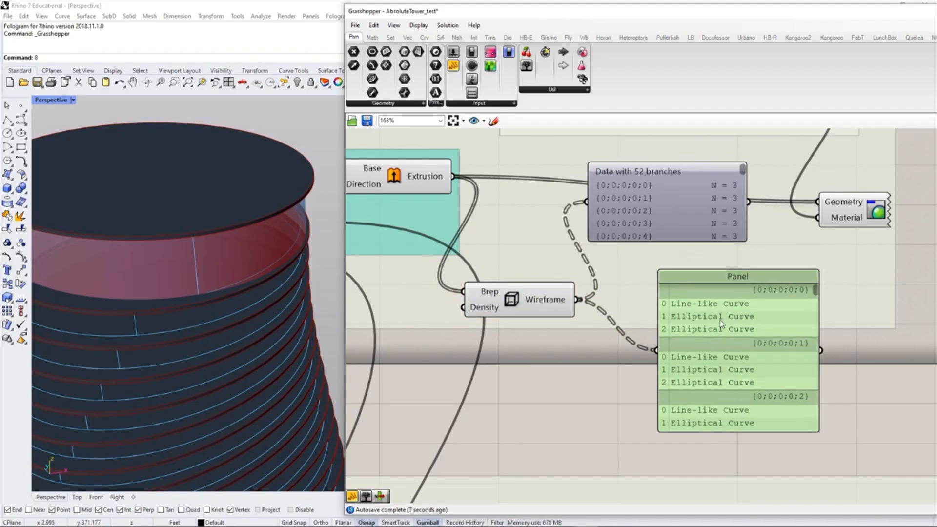
Step: View the Wireframe data structure as a tree diagram in the Param Viewer, and return it to the branch list
{"action": "double_click", "coordinate": [657, 185]}
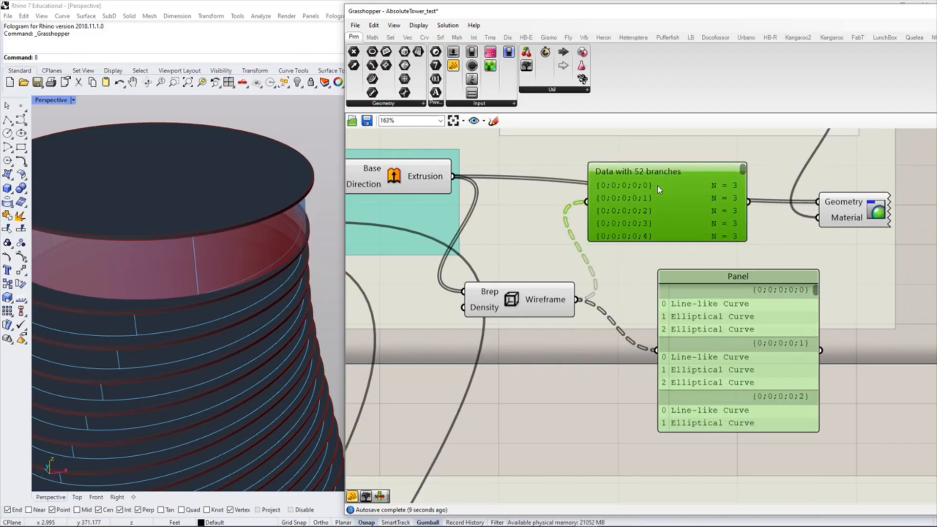
{"action": "right_click_drag", "start_coordinate": [684, 182], "coordinate": [678, 217]}
{"action": "scroll", "coordinate": [679, 218], "scroll_direction": "up", "scroll_amount": 8}
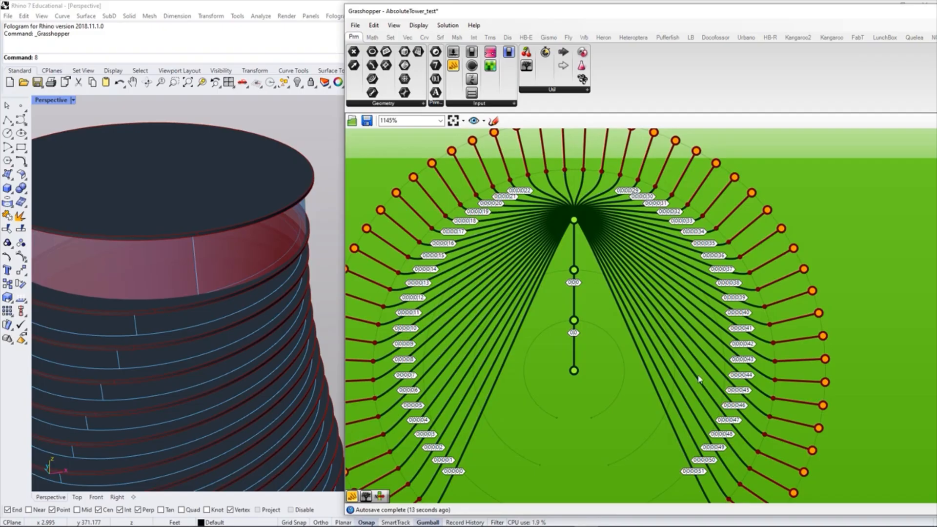
{"action": "scroll", "coordinate": [698, 379], "scroll_direction": "down", "scroll_amount": 7}
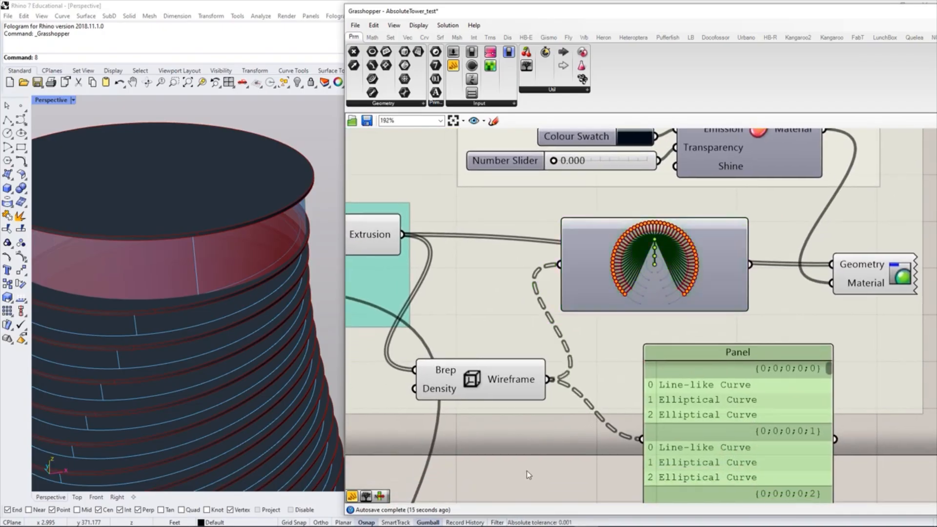
{"action": "double_click", "coordinate": [641, 283]}
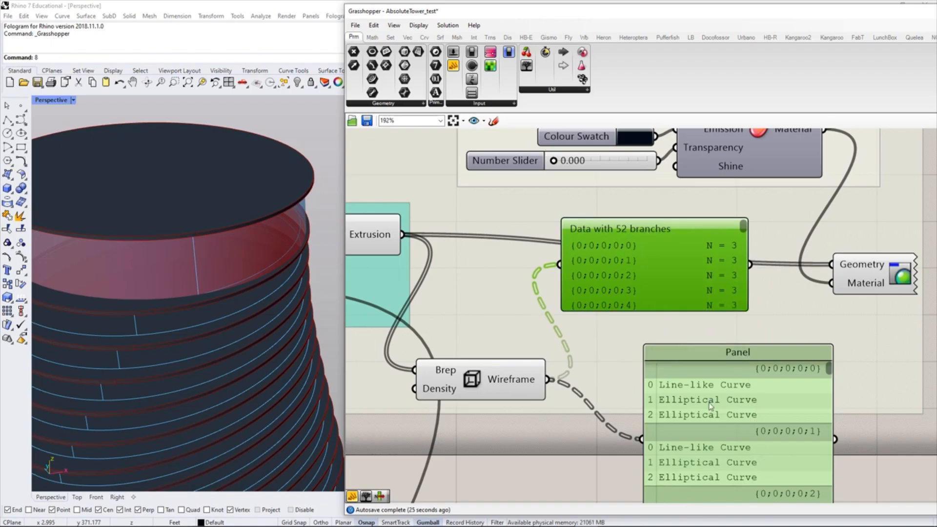
Step: Trace how the data tree paths grow through the definition, from the first ellipse panel to the Wireframe output
{"action": "scroll", "coordinate": [591, 359], "scroll_direction": "down", "scroll_amount": 10}
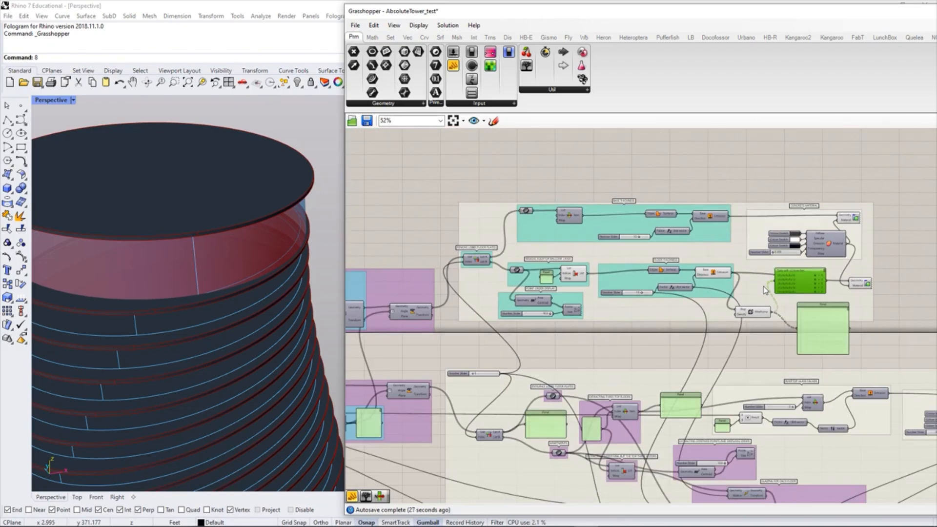
{"action": "right_click_drag", "start_coordinate": [591, 308], "coordinate": [747, 294]}
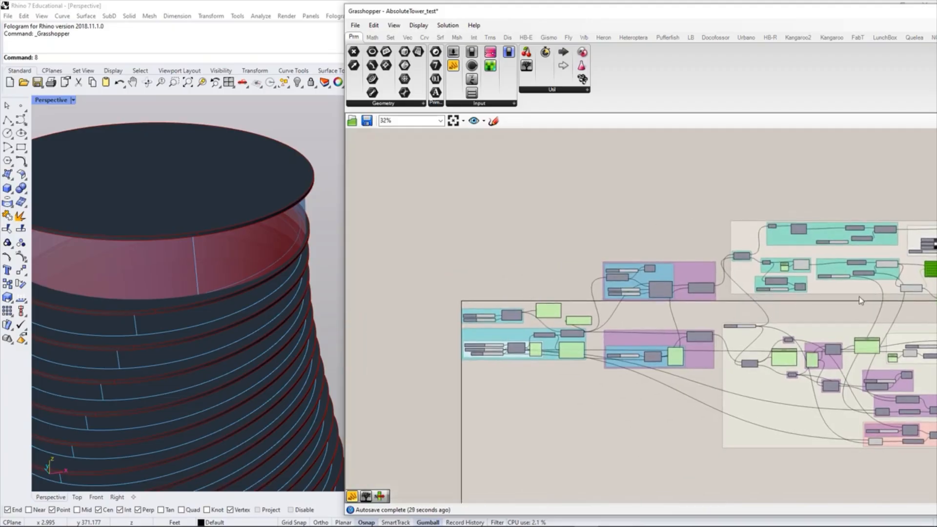
{"action": "right_click_drag", "start_coordinate": [861, 299], "coordinate": [581, 317]}
{"action": "scroll", "coordinate": [585, 301], "scroll_direction": "up", "scroll_amount": 2}
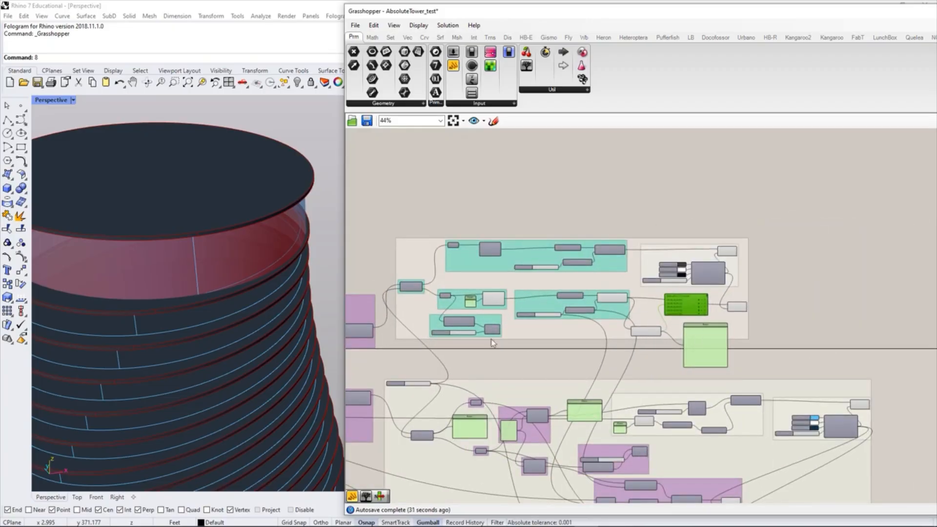
{"action": "scroll", "coordinate": [560, 305], "scroll_direction": "up", "scroll_amount": 6}
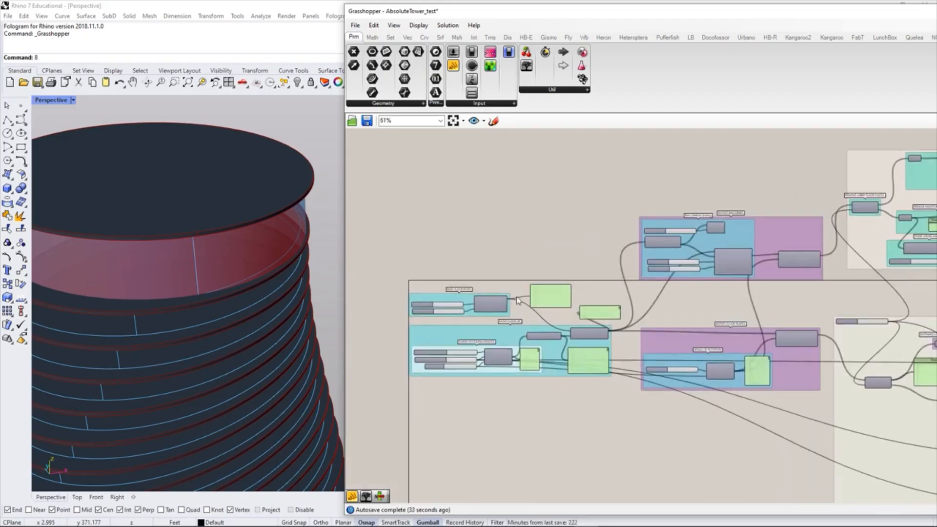
{"action": "scroll", "coordinate": [559, 305], "scroll_direction": "up", "scroll_amount": 2}
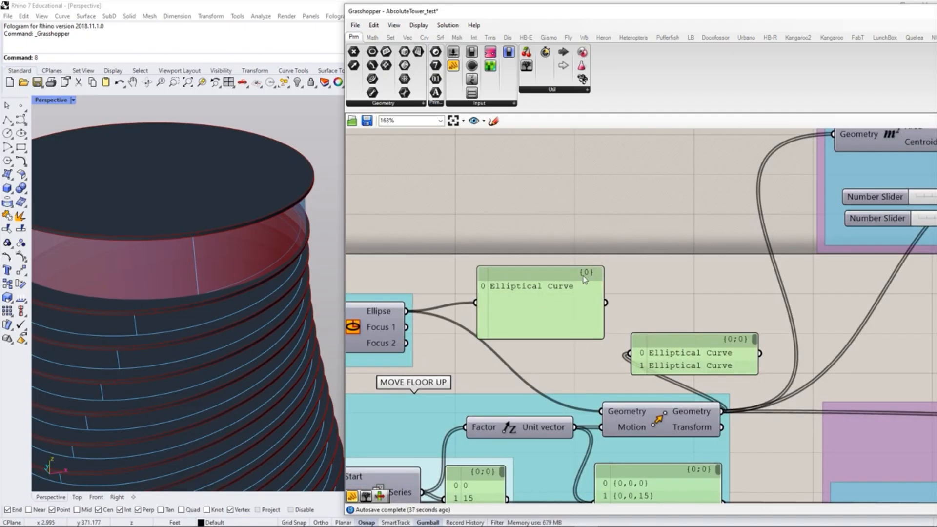
{"action": "right_click_drag", "start_coordinate": [678, 329], "coordinate": [544, 269]}
{"action": "right_click_drag", "start_coordinate": [784, 314], "coordinate": [561, 270]}
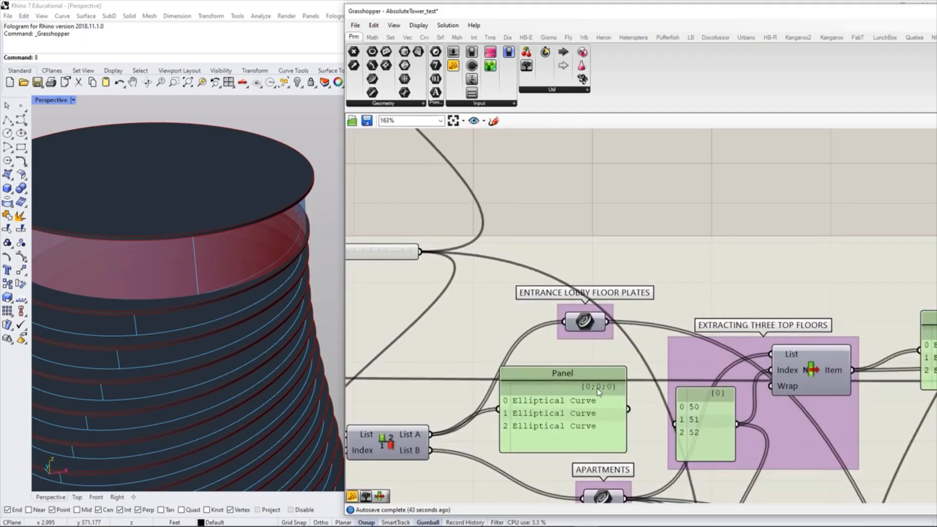
{"action": "right_click_drag", "start_coordinate": [833, 308], "coordinate": [561, 326]}
{"action": "right_click_drag", "start_coordinate": [788, 313], "coordinate": [644, 411]}
{"action": "scroll", "coordinate": [608, 360], "scroll_direction": "down", "scroll_amount": 3}
{"action": "right_click_drag", "start_coordinate": [608, 360], "coordinate": [441, 445]}
{"action": "scroll", "coordinate": [619, 334], "scroll_direction": "up", "scroll_amount": 3}
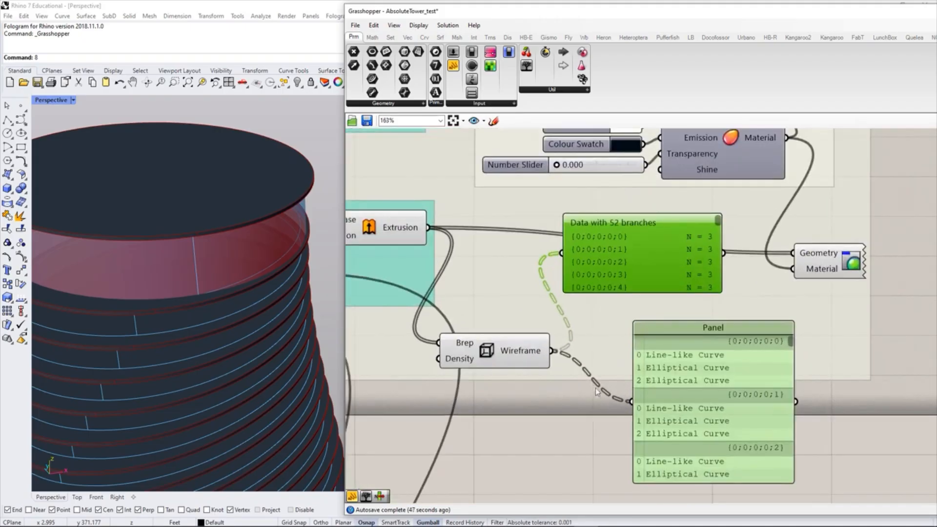
Step: Shift Wireframe and its panel slightly closer to the FLOOR THICKNESS Extrusion component
{"action": "left_click", "coordinate": [677, 379]}
{"action": "left_click_drag", "start_coordinate": [677, 379], "coordinate": [648, 383]}
{"action": "left_click", "coordinate": [585, 397]}
{"action": "right_click_drag", "start_coordinate": [565, 394], "coordinate": [623, 388]}
{"action": "left_click", "coordinate": [540, 349]}
{"action": "left_click", "coordinate": [639, 401]}
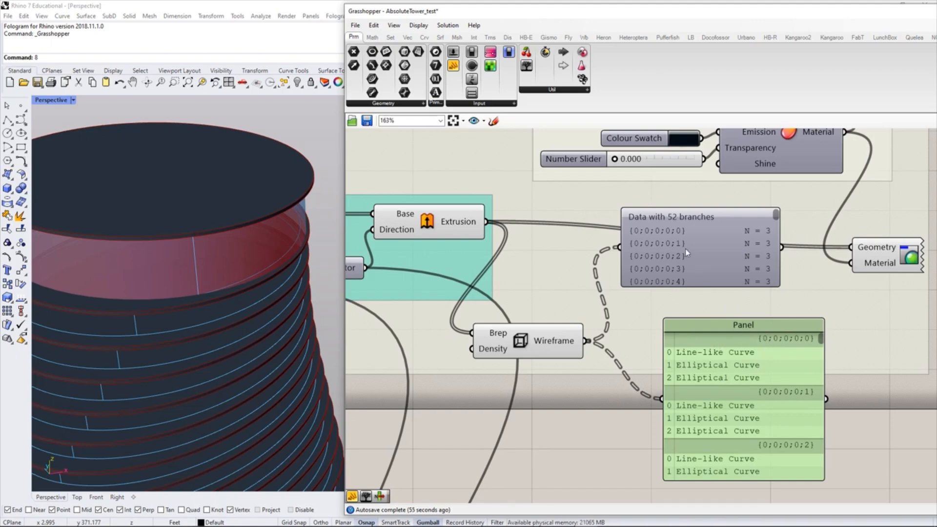
Step: Move the Param Viewer farther from Wireframe and shift the panel beneath it
{"action": "left_click_drag", "start_coordinate": [705, 260], "coordinate": [737, 260]}
{"action": "left_click_drag", "start_coordinate": [729, 324], "coordinate": [730, 312]}
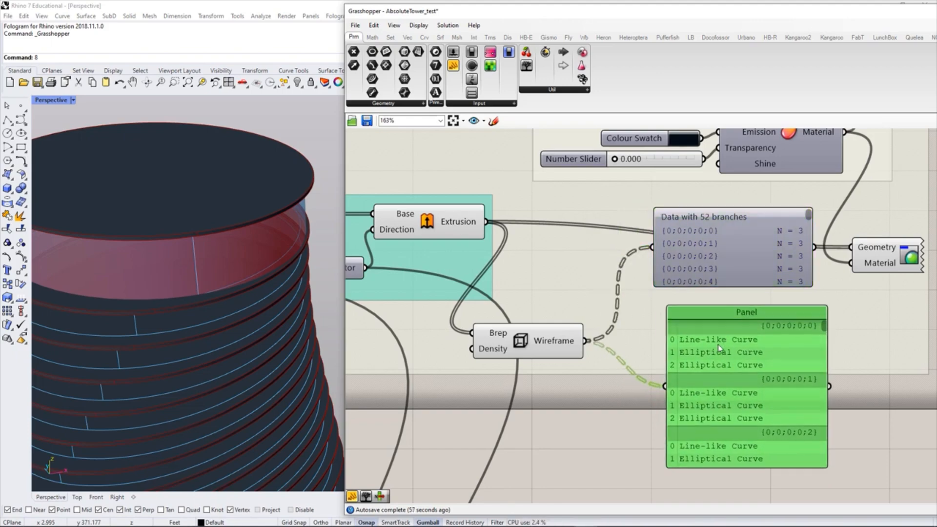
{"action": "left_click", "coordinate": [576, 415]}
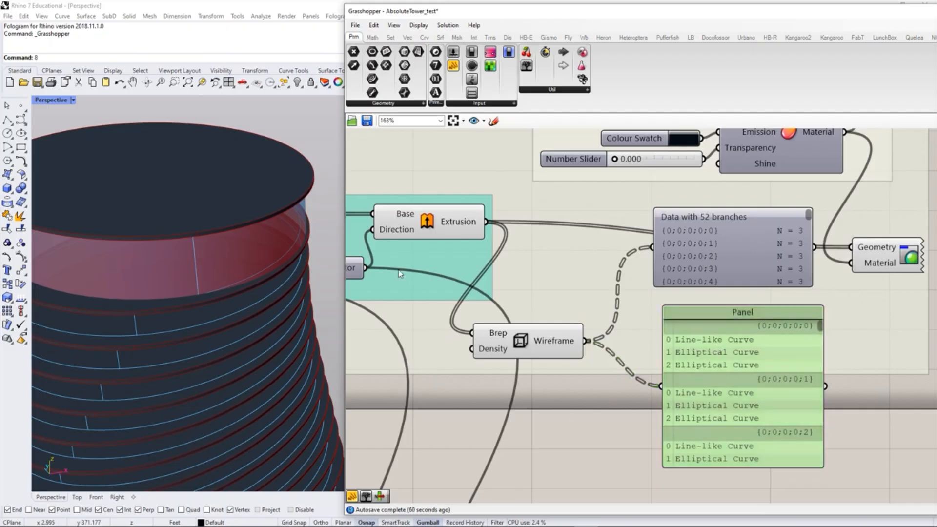
Step: Add a List Item component below Wireframe and connect the Wireframe output to its List input, shifting the panel aside to make room
{"action": "left_click", "coordinate": [390, 37]}
{"action": "left_click", "coordinate": [365, 104]}
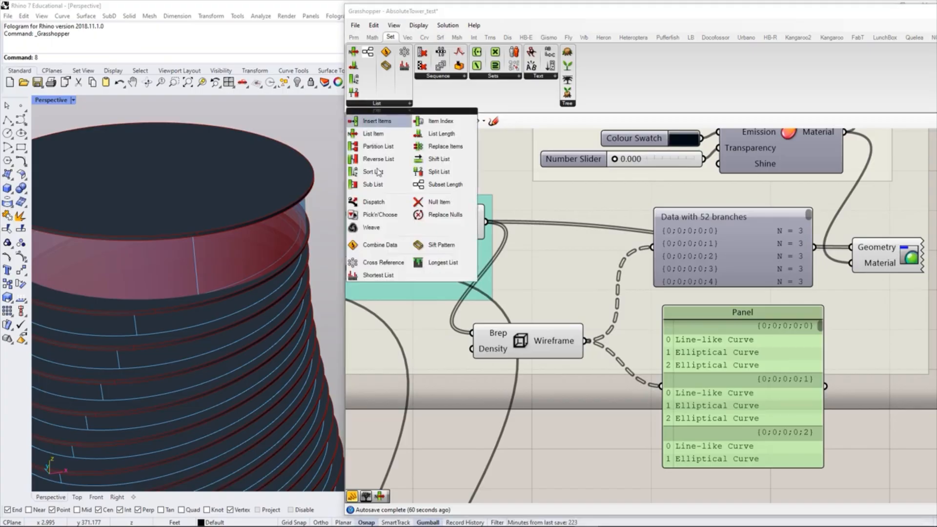
{"action": "left_click", "coordinate": [383, 142]}
{"action": "left_click", "coordinate": [612, 420]}
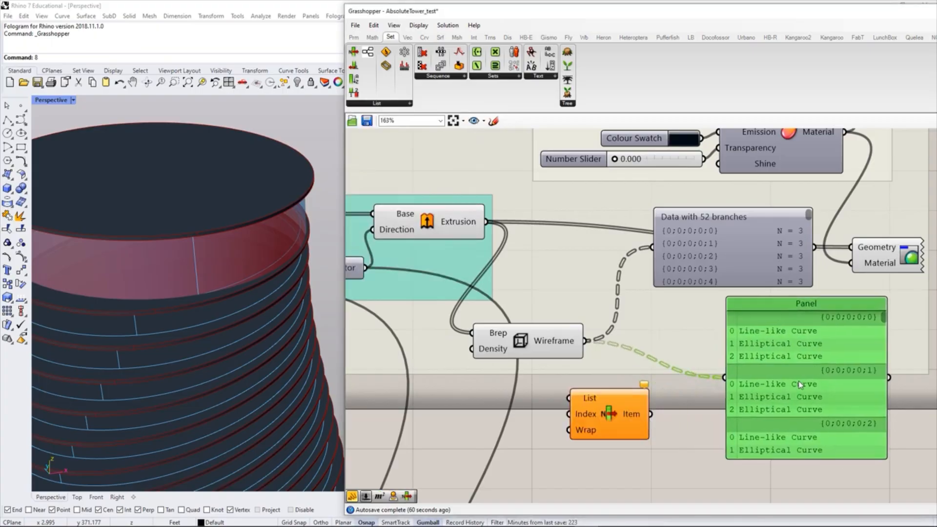
{"action": "left_click_drag", "start_coordinate": [615, 414], "coordinate": [654, 409]}
{"action": "left_click_drag", "start_coordinate": [586, 341], "coordinate": [605, 397]}
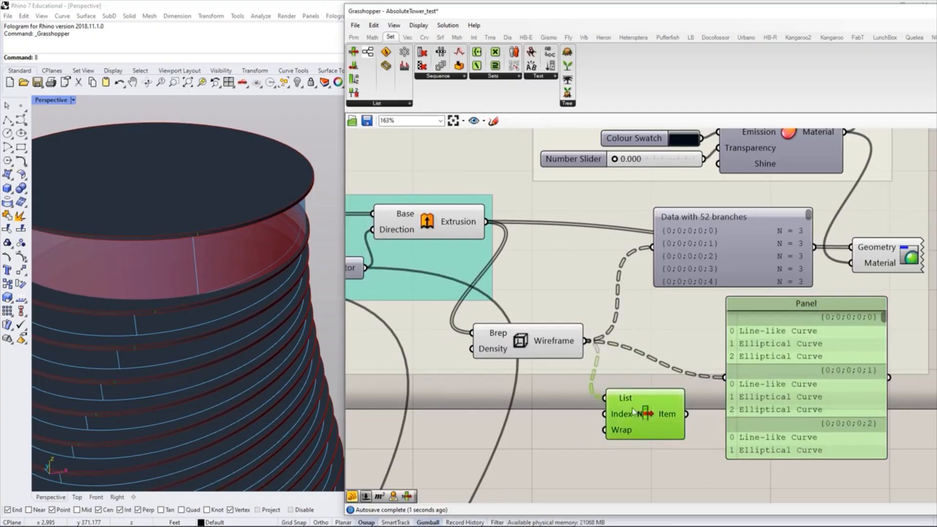
Step: Inspect the slab edges on the tower and shift List Item slightly closer beneath Wireframe
{"action": "scroll", "coordinate": [169, 309], "scroll_direction": "up", "scroll_amount": 10}
{"action": "scroll", "coordinate": [163, 322], "scroll_direction": "down", "scroll_amount": 12}
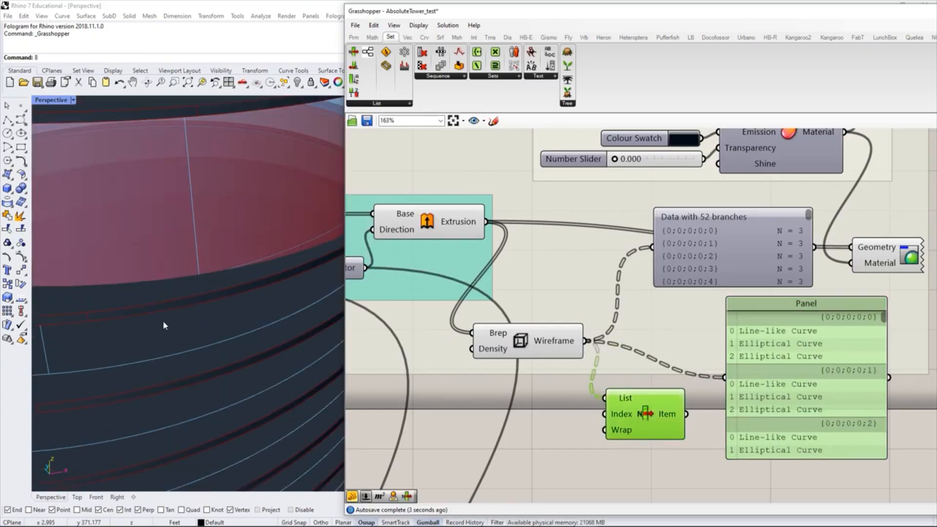
{"action": "scroll", "coordinate": [177, 323], "scroll_direction": "up", "scroll_amount": 2}
{"action": "left_click", "coordinate": [563, 430]}
{"action": "left_click_drag", "start_coordinate": [682, 413], "coordinate": [623, 418]}
{"action": "left_click", "coordinate": [640, 419]}
{"action": "left_click", "coordinate": [684, 438]}
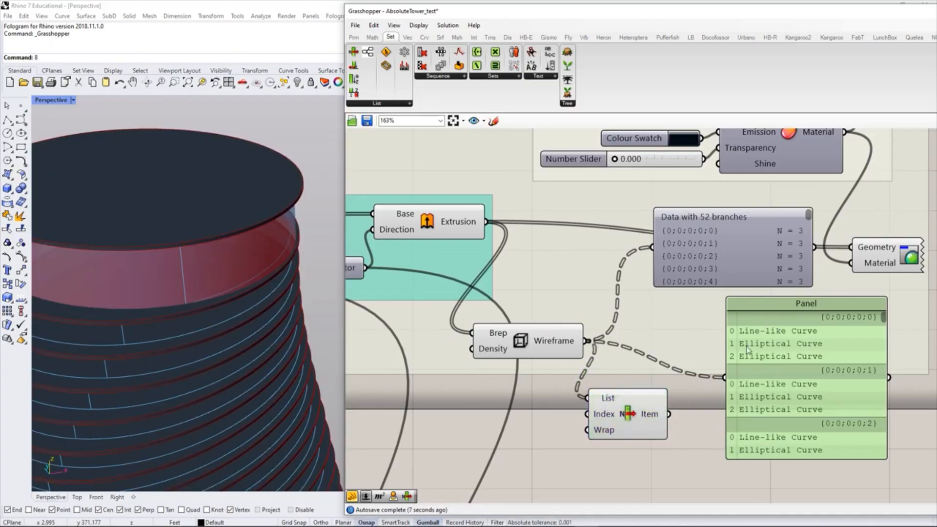
Step: Create a Number Slider ranging from 0 to 2 and connect it to the List Item's Index input
{"action": "double_click", "coordinate": [540, 433]}
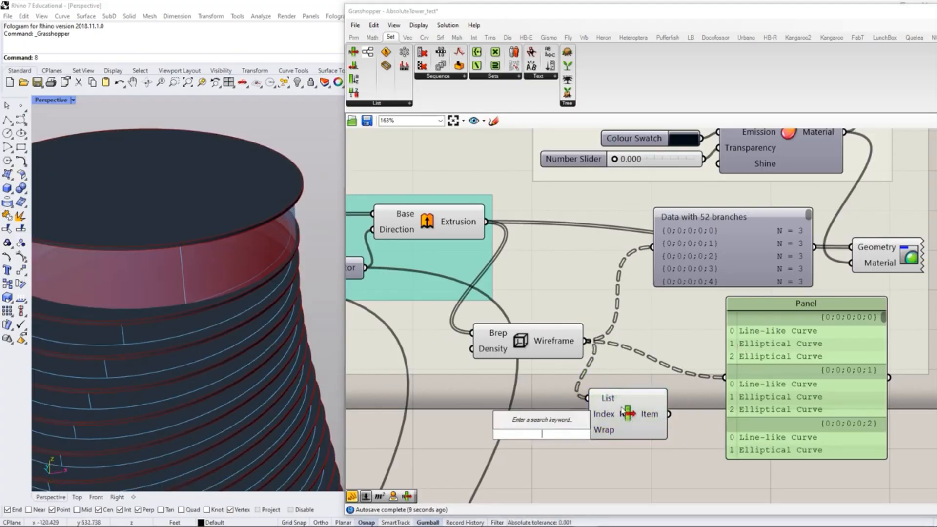
{"action": "type", "text": "0"}
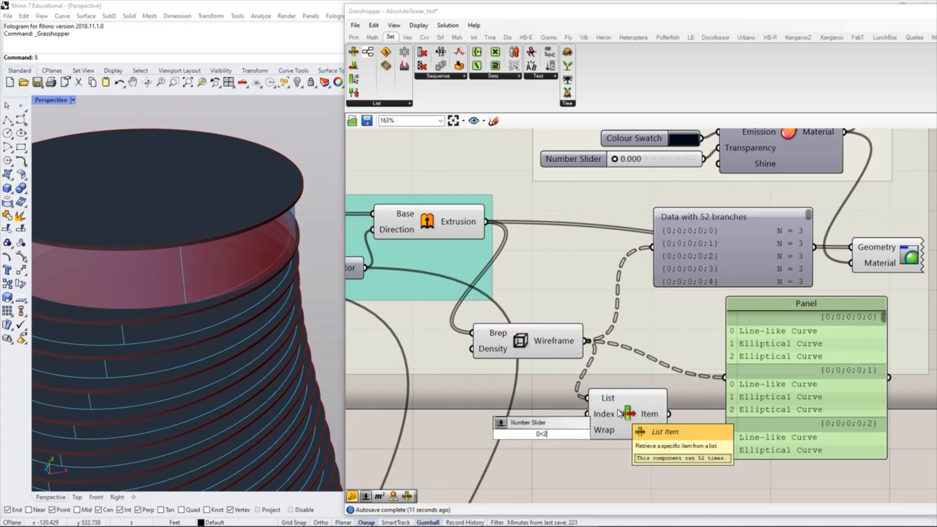
{"action": "type", "text": "<2"}
{"action": "key", "text": "Return"}
{"action": "left_click_drag", "start_coordinate": [619, 436], "coordinate": [532, 418]}
{"action": "left_click", "coordinate": [585, 422]}
{"action": "left_click", "coordinate": [630, 421]}
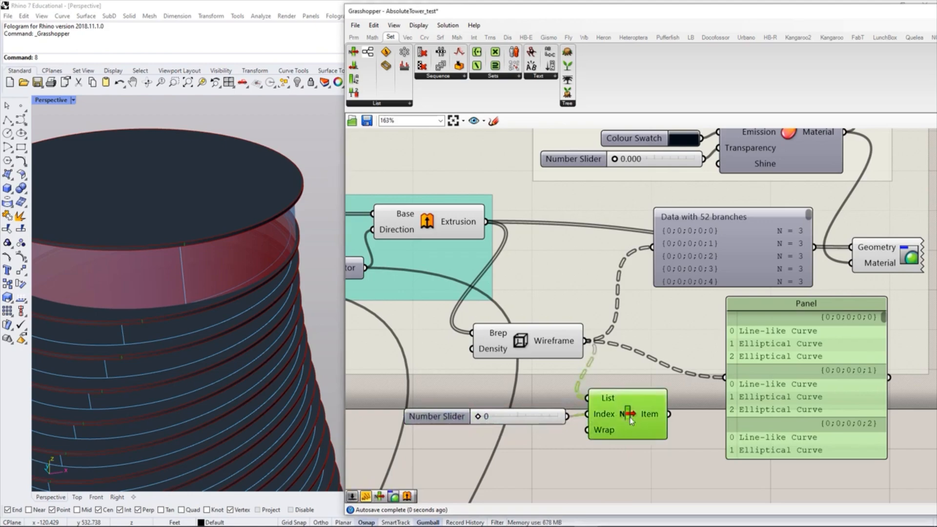
Step: Set the Index slider to 1 and align it with the List Item's Index input
{"action": "left_click_drag", "start_coordinate": [495, 419], "coordinate": [506, 421]}
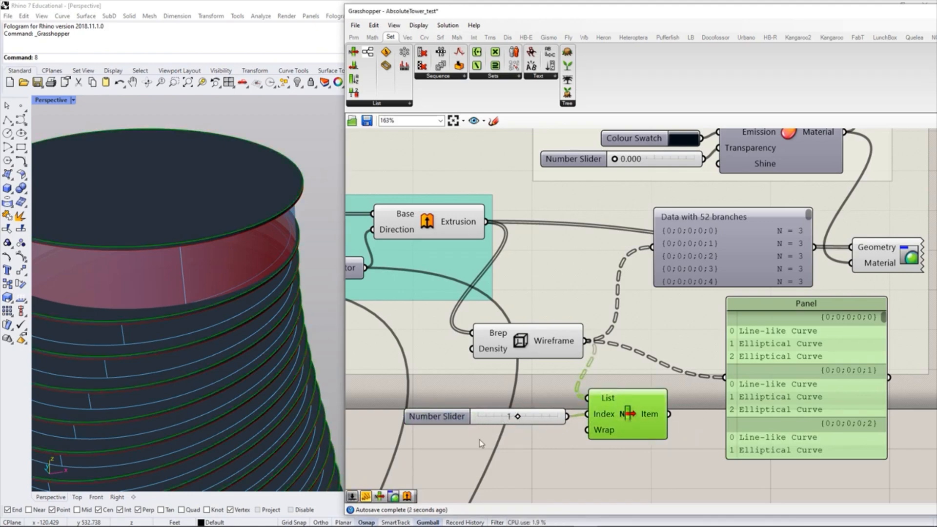
{"action": "left_click", "coordinate": [565, 453]}
{"action": "left_click_drag", "start_coordinate": [541, 420], "coordinate": [550, 418]}
Step: Make the FLOOR THICKNESS group's colour the default and group the Number Slider and List Item in that colour
{"action": "left_click", "coordinate": [655, 452]}
{"action": "left_click_drag", "start_coordinate": [656, 456], "coordinate": [458, 396]}
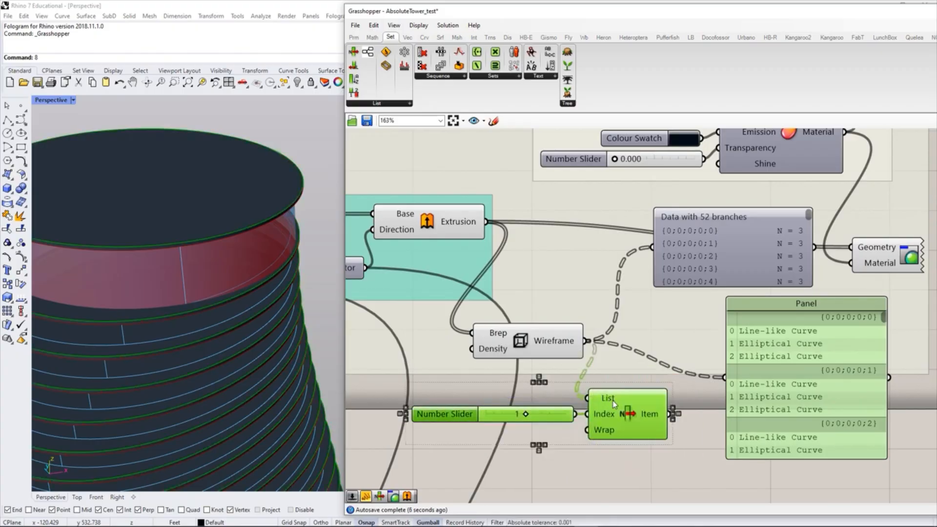
{"action": "key", "text": "ctrl+g"}
{"action": "left_click", "coordinate": [578, 449]}
{"action": "right_click_drag", "start_coordinate": [547, 400], "coordinate": [640, 403]}
{"action": "right_click", "coordinate": [534, 257]}
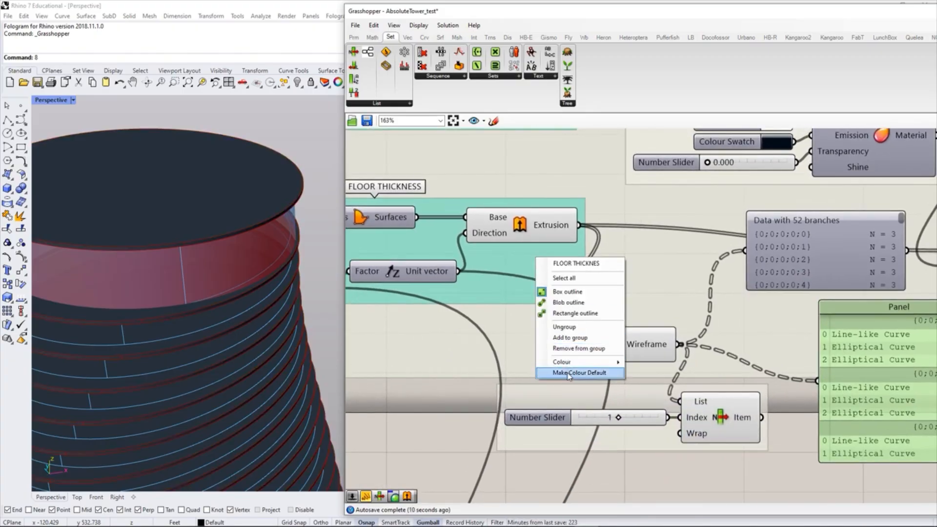
{"action": "left_click", "coordinate": [579, 372]}
{"action": "left_click", "coordinate": [652, 389]}
{"action": "left_click_drag", "start_coordinate": [637, 455], "coordinate": [510, 408]}
{"action": "key", "text": "ctrl+g"}
{"action": "left_click", "coordinate": [642, 481]}
Step: Name the new slider and List Item group "EXTRACT TOP CURVE TO GENERATE BALCONIES' EXTRUSION"
{"action": "right_click_drag", "start_coordinate": [642, 481], "coordinate": [534, 472]}
{"action": "left_click_drag", "start_coordinate": [531, 390], "coordinate": [576, 398]}
{"action": "right_click", "coordinate": [576, 398]}
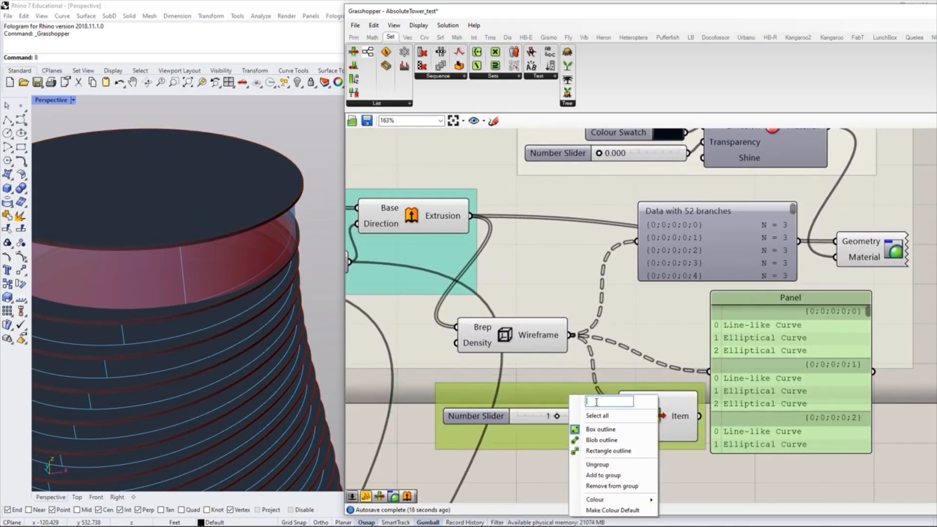
{"action": "type", "text": "EXTRACT"}
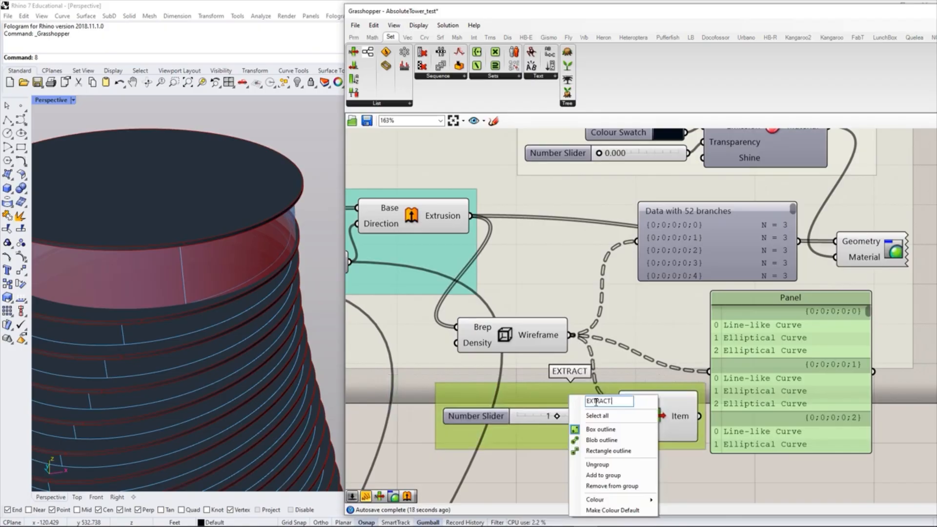
{"action": "type", "text": " TOP CUR"}
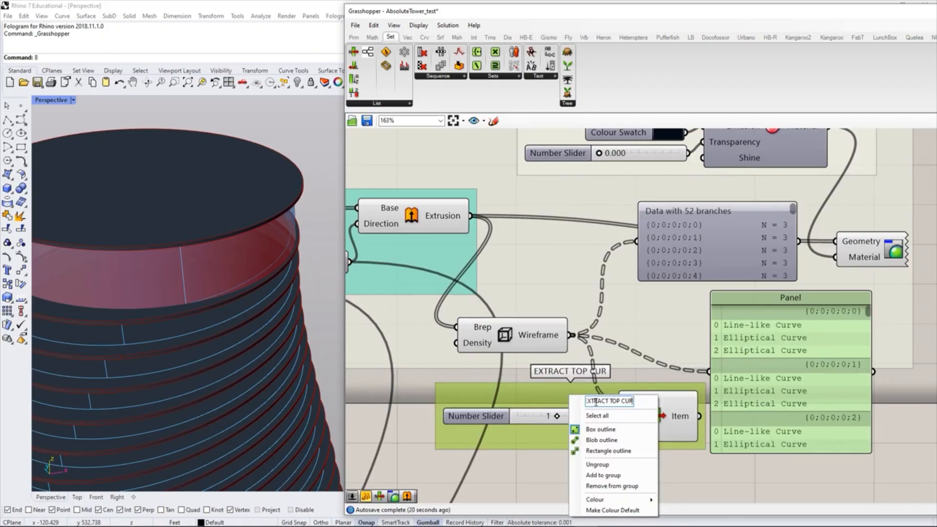
{"action": "type", "text": "VE TO GEN"}
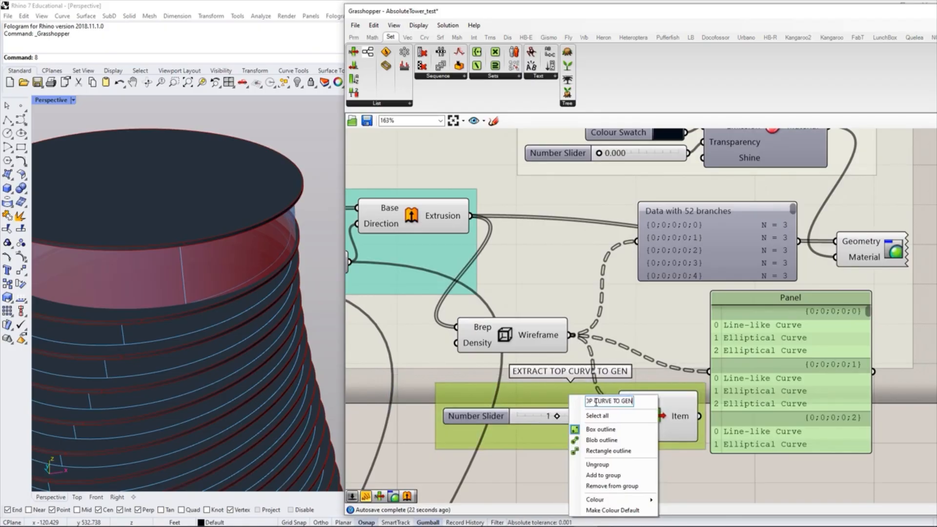
{"action": "type", "text": "ERATE BALC"}
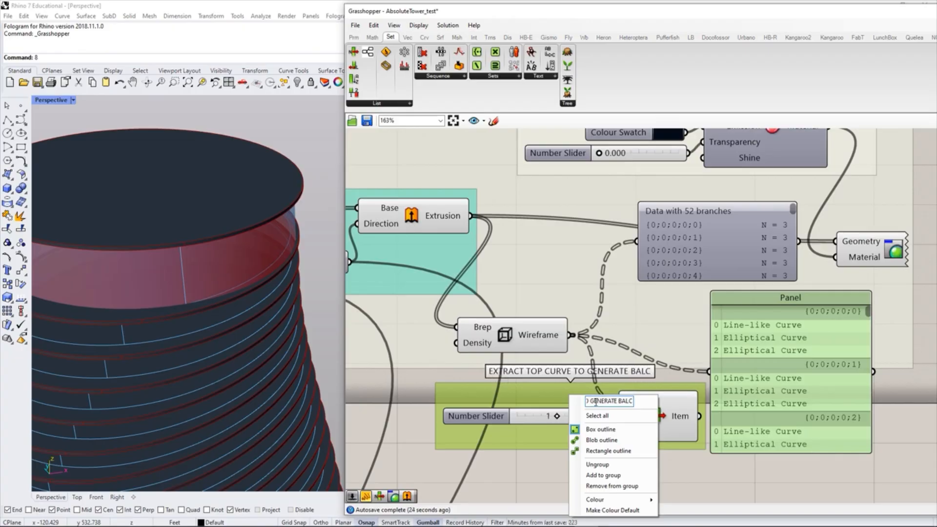
{"action": "type", "text": "ONIES' E"}
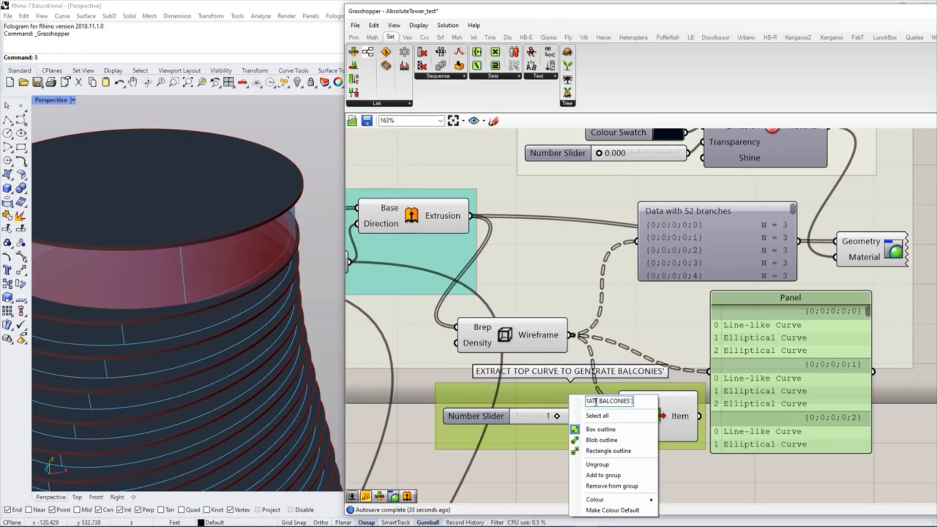
{"action": "type", "text": "XTRUSION"}
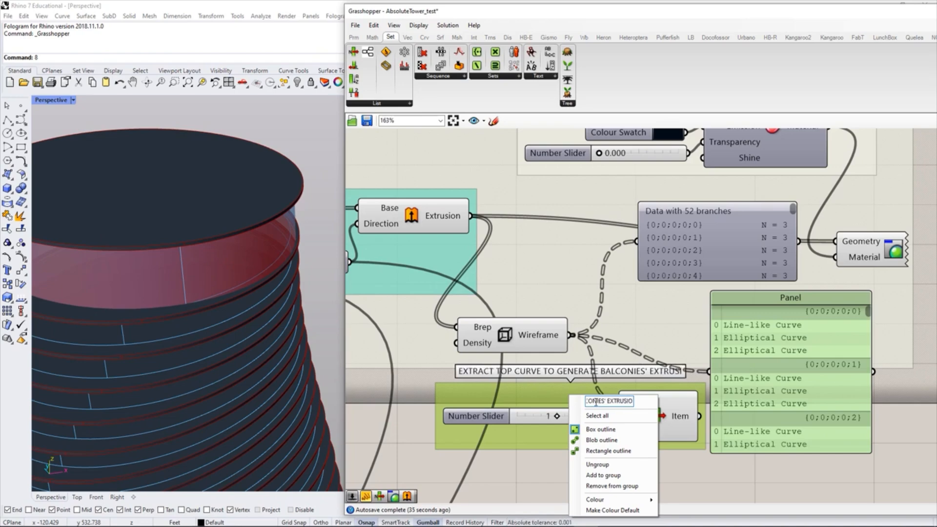
{"action": "left_click", "coordinate": [710, 474]}
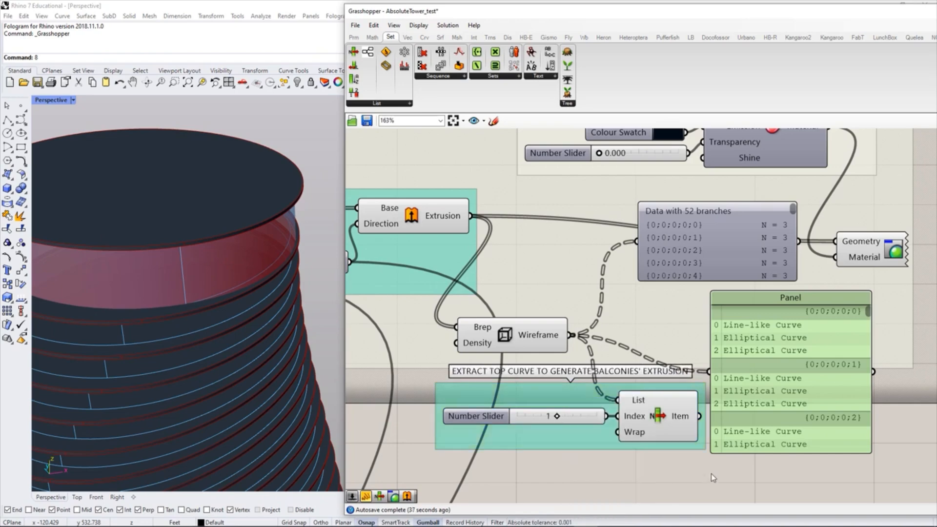
Step: Delete the panel fed by Wireframe and move the EXTRACT TOP CURVE group farther from Wireframe into the freed space
{"action": "right_click_drag", "start_coordinate": [767, 405], "coordinate": [701, 408]}
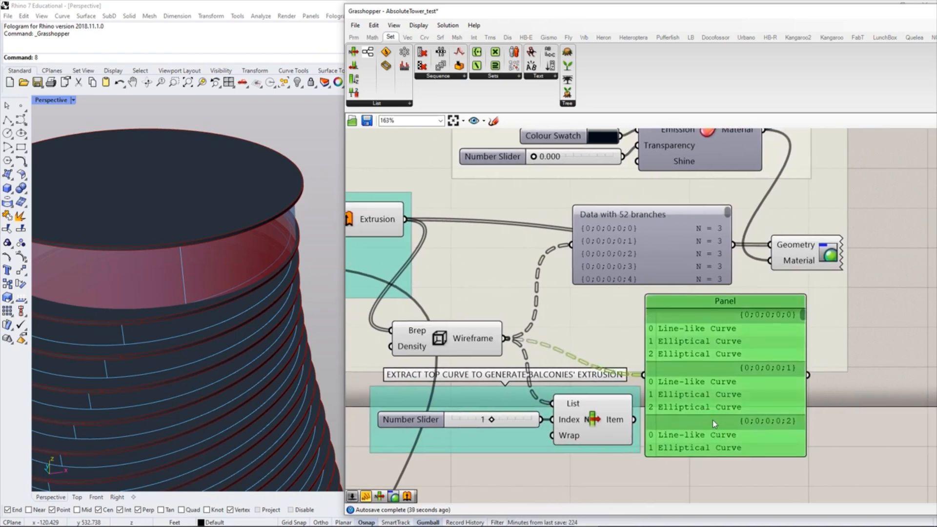
{"action": "key", "text": "Delete"}
{"action": "left_click_drag", "start_coordinate": [491, 406], "coordinate": [629, 390]}
{"action": "right_click_drag", "start_coordinate": [670, 418], "coordinate": [653, 394]}
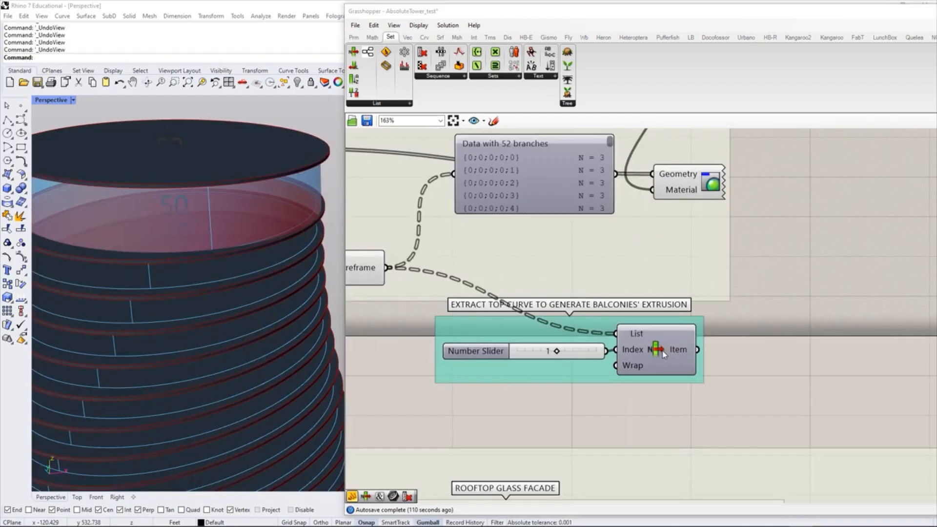
Step: Highlight the List Item's output on the tower to examine which slab edge curves it extracts
{"action": "left_click", "coordinate": [662, 350]}
{"action": "key", "text": "ctrl+q"}
{"action": "left_click", "coordinate": [766, 298]}
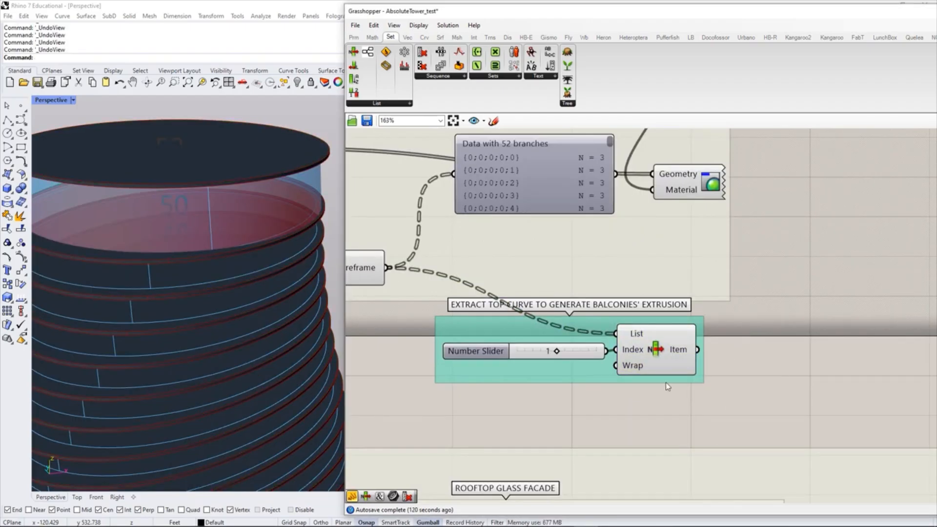
{"action": "left_click", "coordinate": [657, 351]}
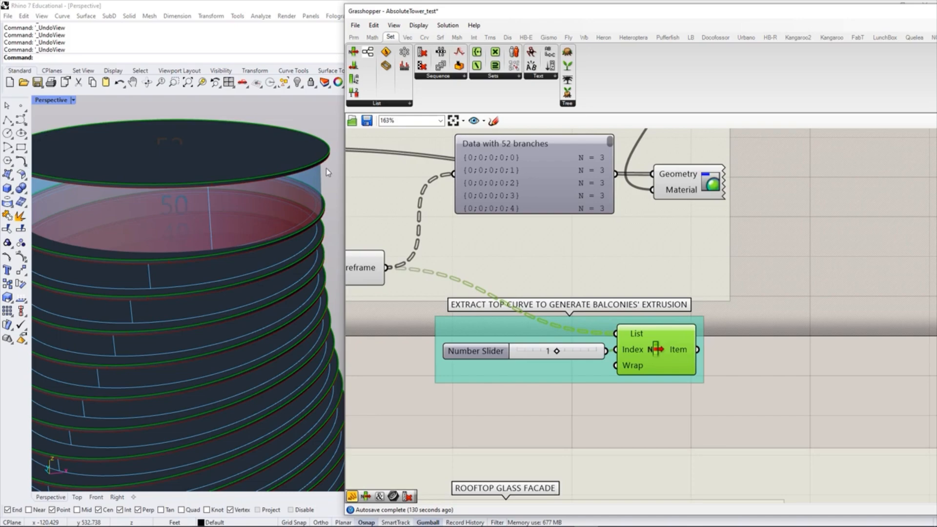
Step: Add a panel connected to the List Item's Item output, place it beside the group and enlarge it to show more branches
{"action": "right_click_drag", "start_coordinate": [801, 370], "coordinate": [728, 362]}
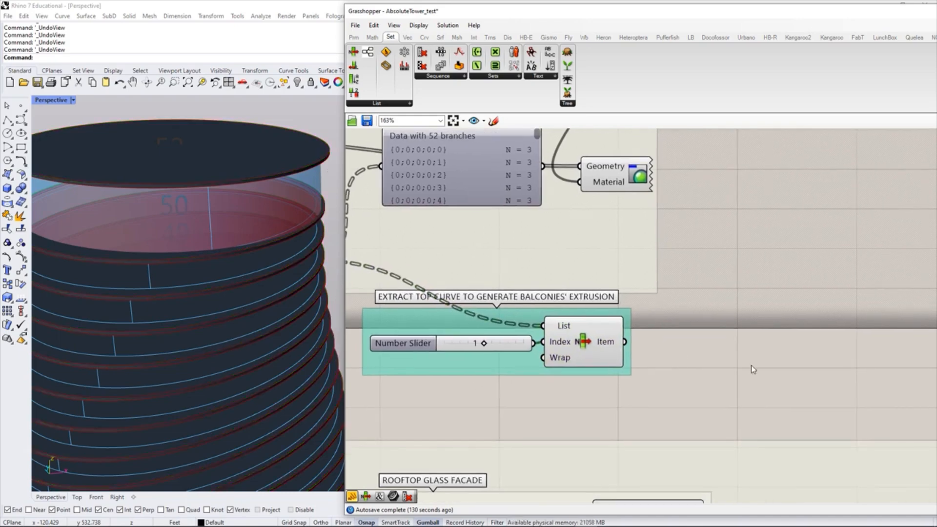
{"action": "double_click", "coordinate": [751, 365]}
{"action": "type", "text": "panel"}
{"action": "key", "text": "Return"}
{"action": "left_click_drag", "start_coordinate": [625, 341], "coordinate": [699, 373]}
{"action": "left_click_drag", "start_coordinate": [745, 399], "coordinate": [756, 290]}
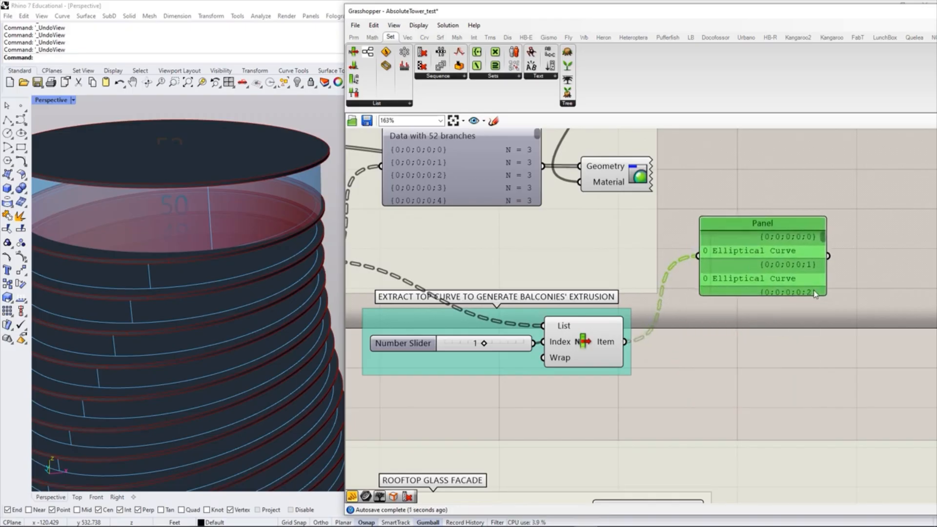
{"action": "left_click_drag", "start_coordinate": [827, 295], "coordinate": [853, 429]}
{"action": "left_click", "coordinate": [663, 411]}
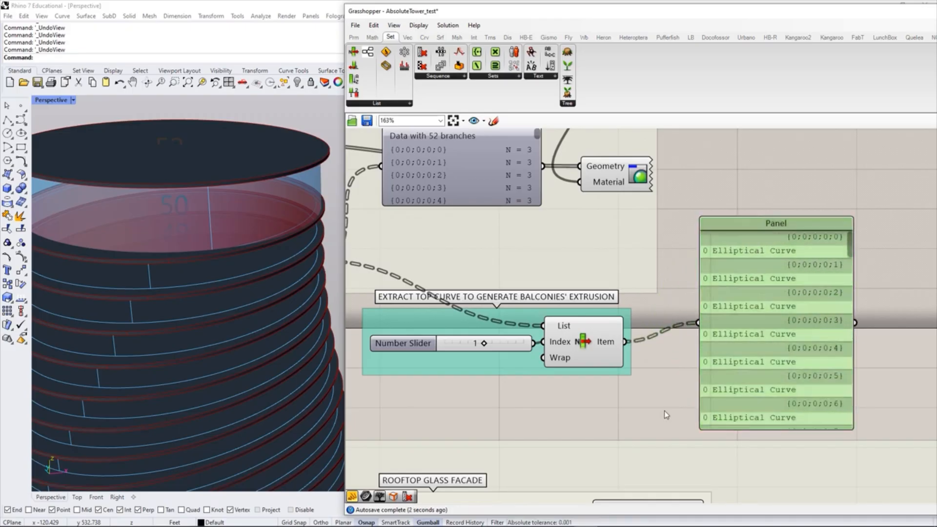
Step: Shift the EXTRACT TOP CURVE group slightly upward to line up with its output panel
{"action": "right_click_drag", "start_coordinate": [429, 273], "coordinate": [541, 288]}
{"action": "scroll", "coordinate": [404, 288], "scroll_direction": "down", "scroll_amount": 1}
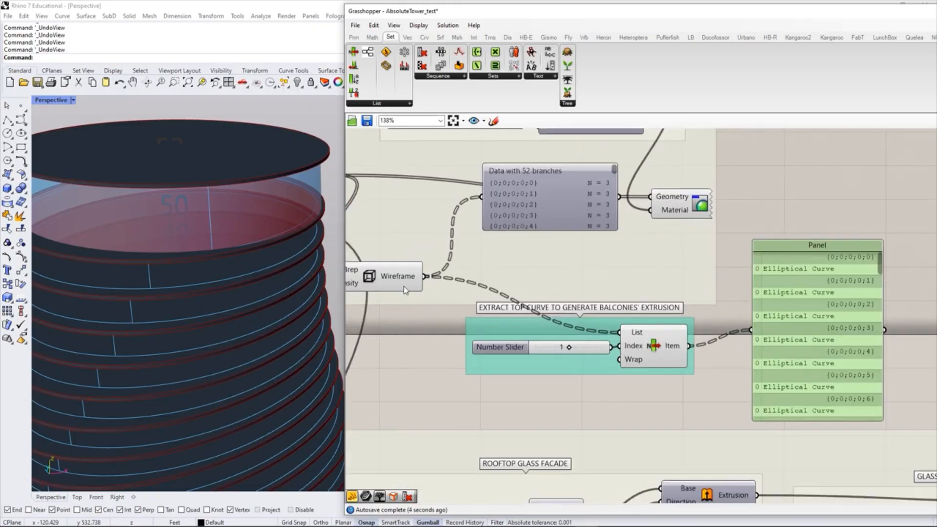
{"action": "right_click_drag", "start_coordinate": [403, 285], "coordinate": [454, 297]}
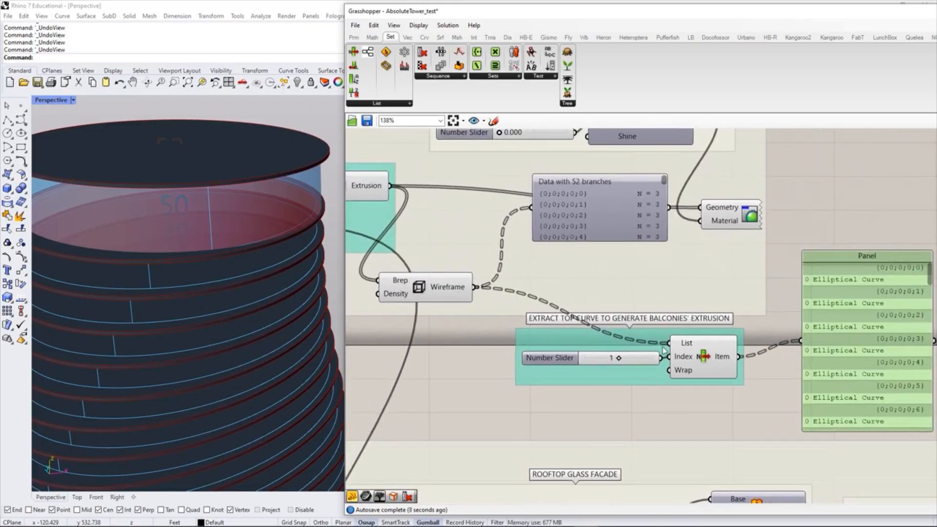
{"action": "right_click_drag", "start_coordinate": [658, 372], "coordinate": [561, 390]}
{"action": "left_click_drag", "start_coordinate": [548, 367], "coordinate": [554, 352]}
Step: Compare the tower's numbered top floors with the last branches listed in the List Item's output panel
{"action": "left_click_drag", "start_coordinate": [811, 266], "coordinate": [844, 223]}
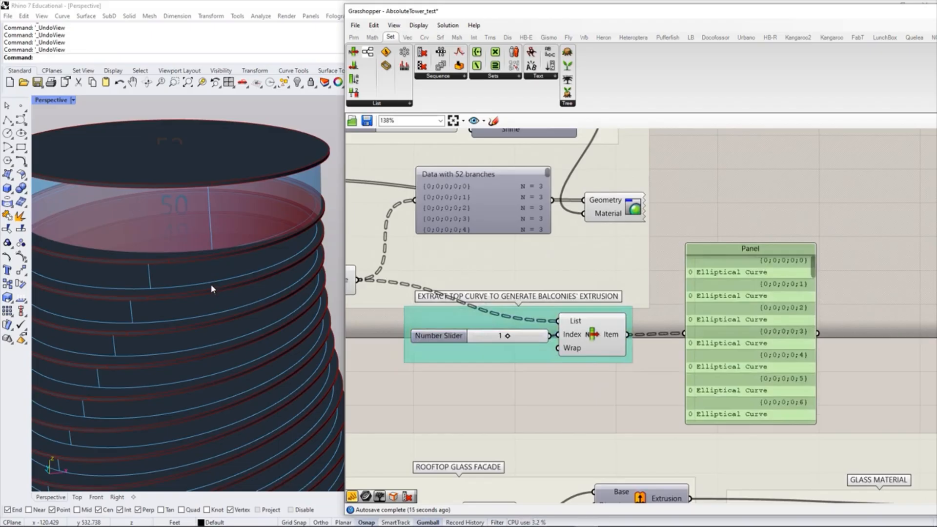
{"action": "scroll", "coordinate": [194, 271], "scroll_direction": "up", "scroll_amount": 5}
{"action": "scroll", "coordinate": [222, 288], "scroll_direction": "down", "scroll_amount": 14}
{"action": "scroll", "coordinate": [221, 298], "scroll_direction": "up", "scroll_amount": 5}
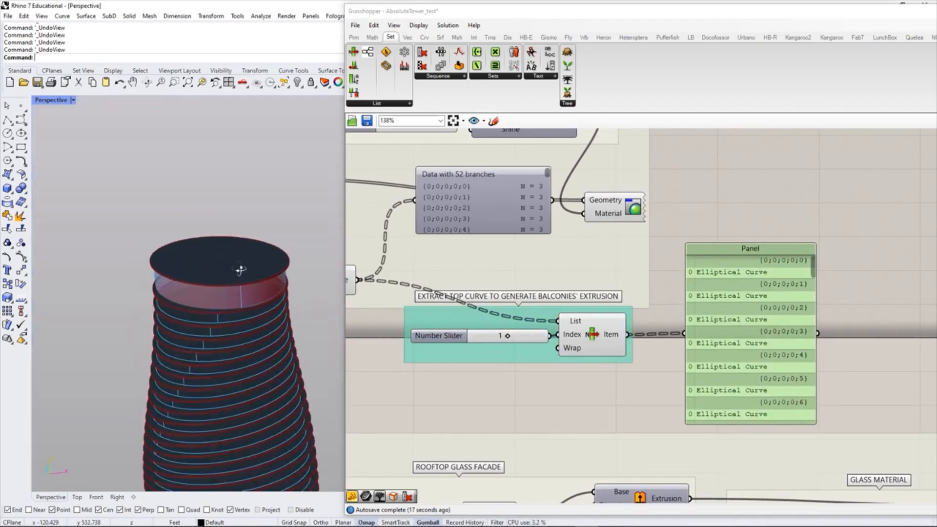
{"action": "scroll", "coordinate": [239, 276], "scroll_direction": "up", "scroll_amount": 3}
{"action": "scroll", "coordinate": [226, 169], "scroll_direction": "up", "scroll_amount": 4}
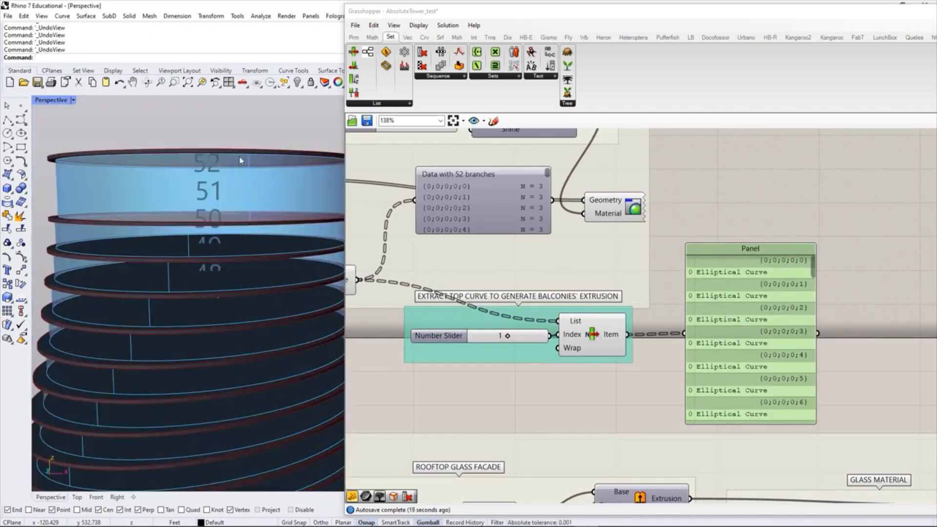
{"action": "left_click_drag", "start_coordinate": [812, 266], "coordinate": [797, 411]}
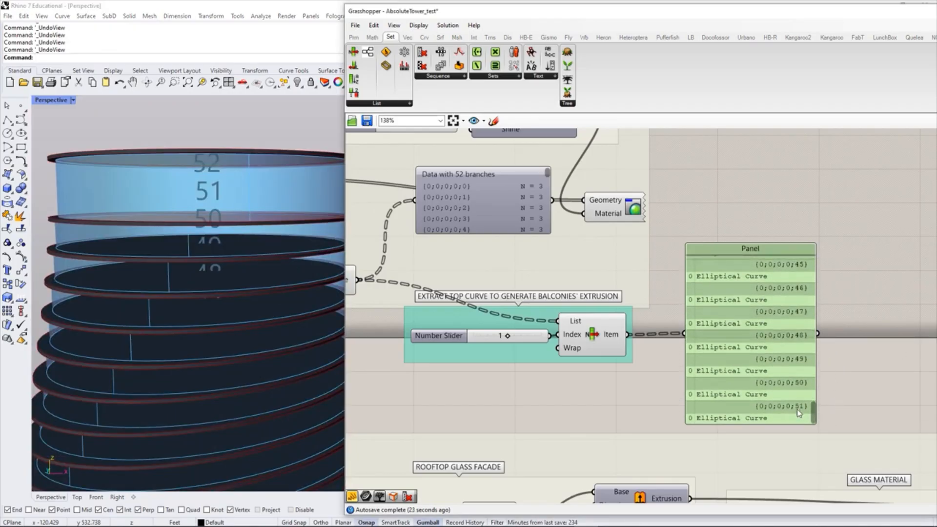
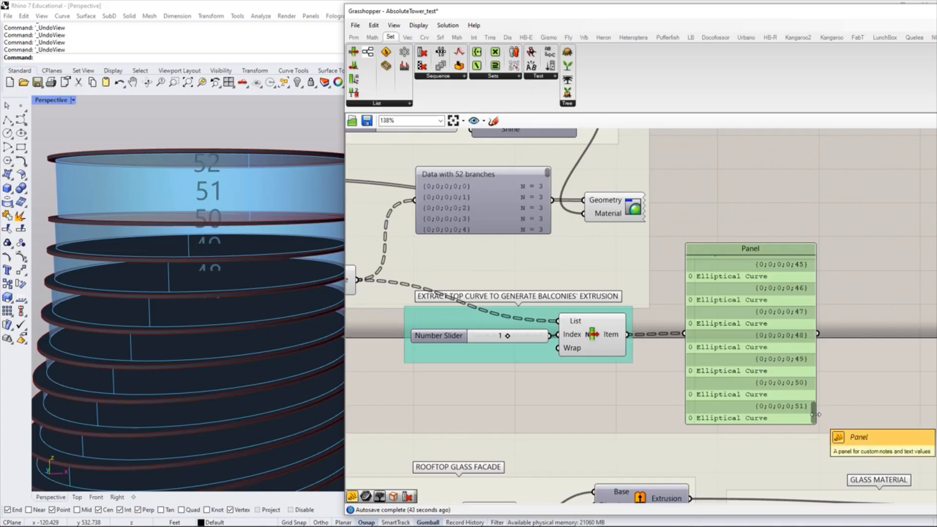
Step: Return the output panel to its first branches and space it farther from the EXTRACT TOP CURVE group, nudging the group slightly upward
{"action": "left_click_drag", "start_coordinate": [814, 409], "coordinate": [814, 266]}
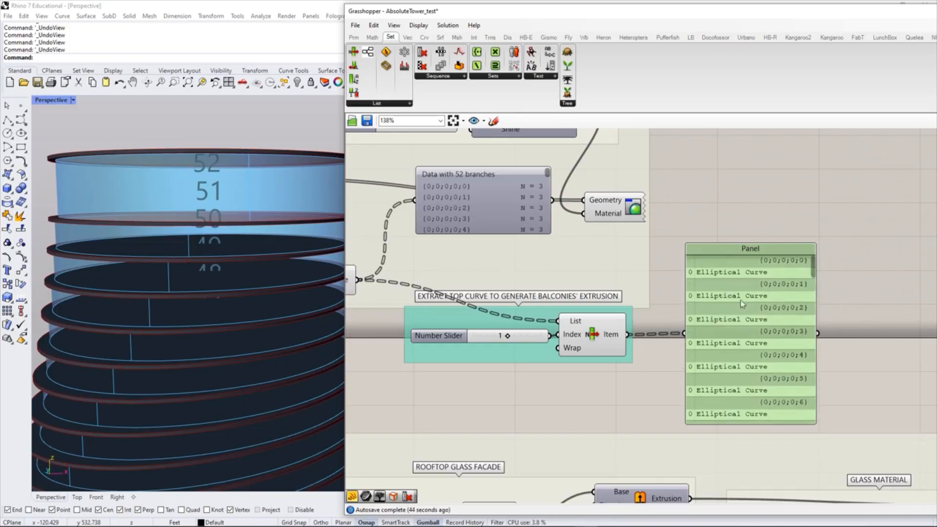
{"action": "left_click_drag", "start_coordinate": [738, 337], "coordinate": [782, 339]}
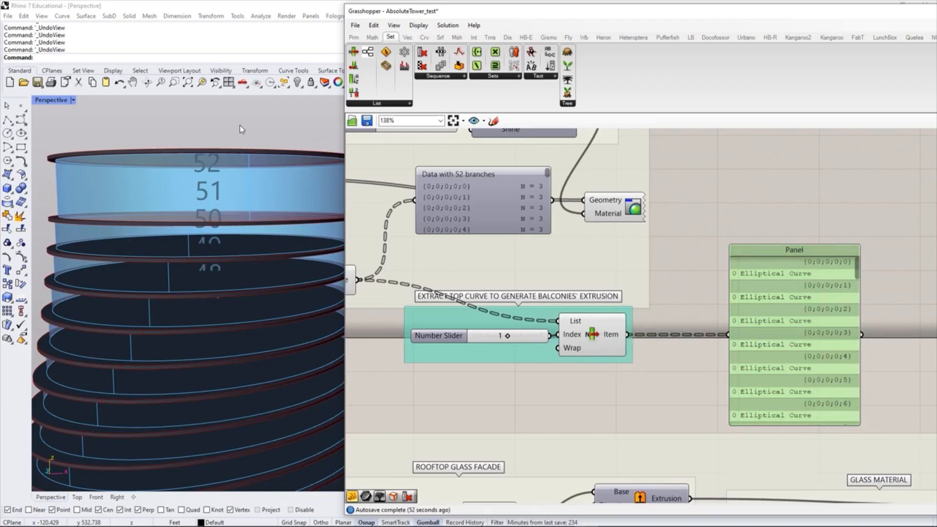
{"action": "right_click_drag", "start_coordinate": [925, 388], "coordinate": [890, 362]}
{"action": "right_click_drag", "start_coordinate": [719, 360], "coordinate": [735, 371]}
{"action": "left_click_drag", "start_coordinate": [533, 361], "coordinate": [563, 345]}
{"action": "left_click_drag", "start_coordinate": [769, 267], "coordinate": [781, 268]}
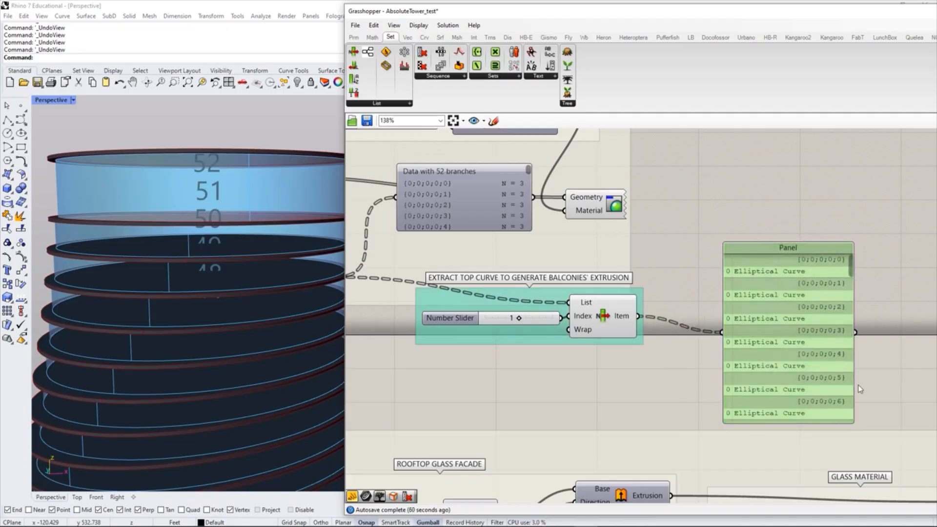
{"action": "right_click_drag", "start_coordinate": [700, 364], "coordinate": [688, 366]}
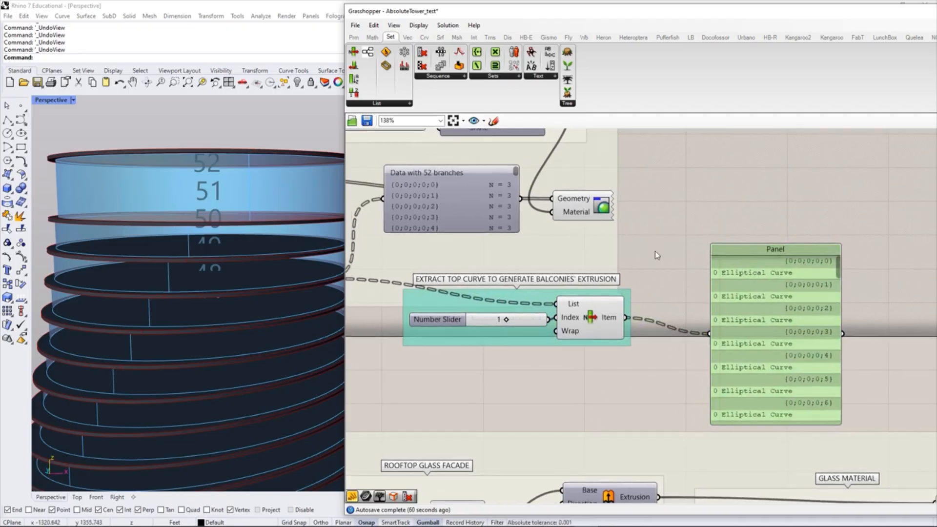
Step: Add a Param Viewer connected to the List Item's Item output and place it above the output panel
{"action": "left_click", "coordinate": [354, 37]}
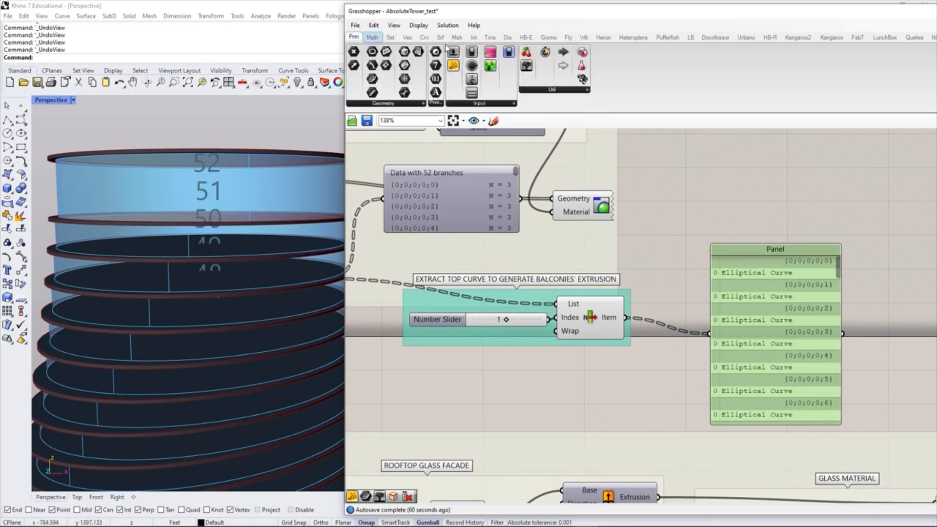
{"action": "left_click", "coordinate": [533, 90]}
{"action": "left_click", "coordinate": [556, 120]}
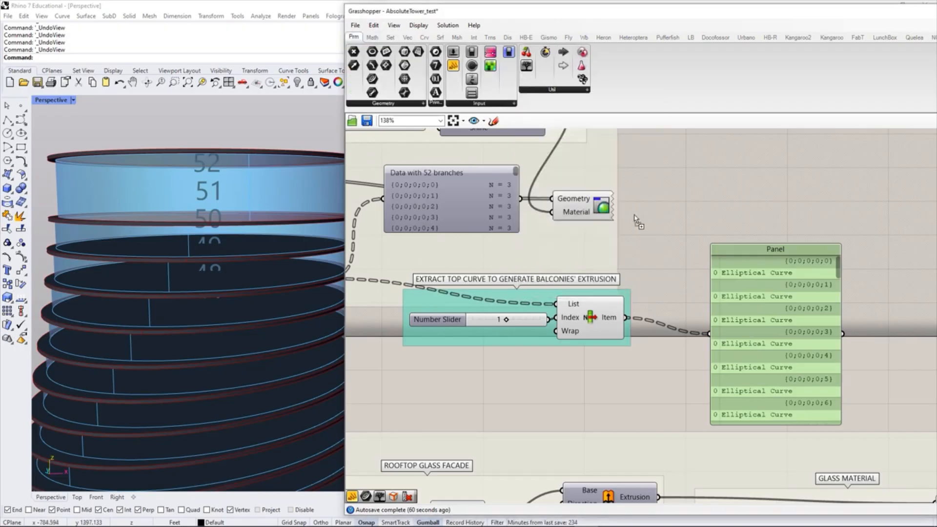
{"action": "left_click", "coordinate": [708, 207]}
{"action": "left_click_drag", "start_coordinate": [730, 289], "coordinate": [746, 298]}
{"action": "left_click_drag", "start_coordinate": [626, 318], "coordinate": [639, 204]}
{"action": "left_click", "coordinate": [695, 219]}
{"action": "left_click_drag", "start_coordinate": [696, 220], "coordinate": [723, 235]}
{"action": "left_click_drag", "start_coordinate": [790, 258], "coordinate": [764, 273]}
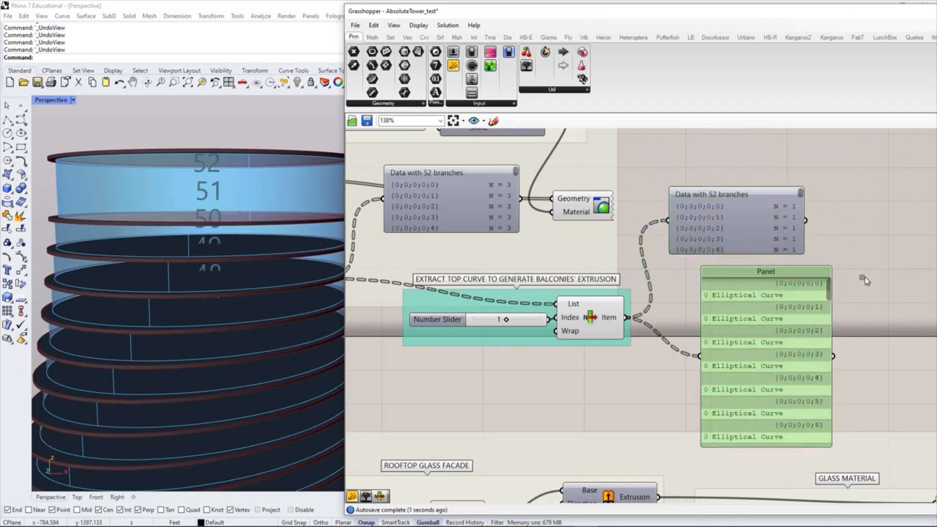
Step: Switch the Param Viewer to its graph display of the data tree and line the output panel up beneath it
{"action": "double_click", "coordinate": [725, 223]}
{"action": "left_click", "coordinate": [678, 285]}
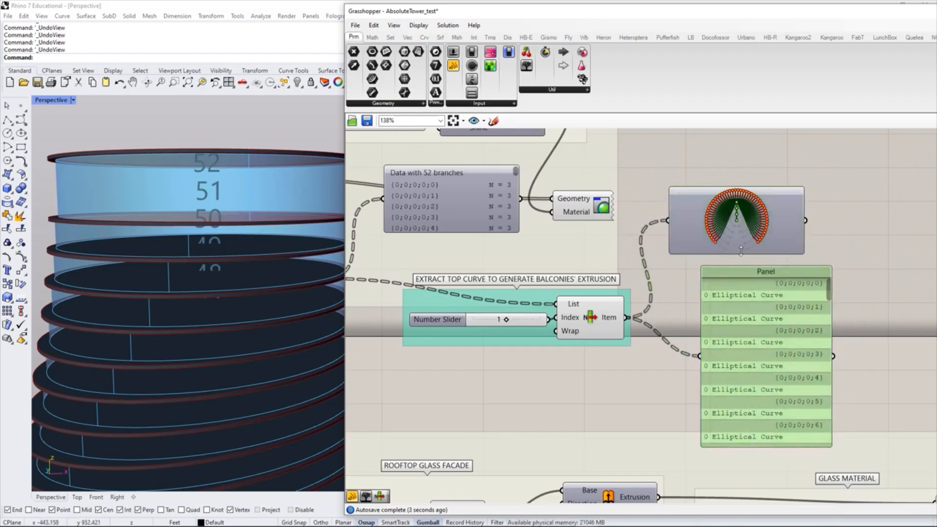
{"action": "right_click_drag", "start_coordinate": [750, 302], "coordinate": [747, 311]}
{"action": "left_click_drag", "start_coordinate": [747, 312], "coordinate": [721, 308]}
{"action": "left_click", "coordinate": [604, 372]}
{"action": "right_click_drag", "start_coordinate": [517, 352], "coordinate": [639, 355]}
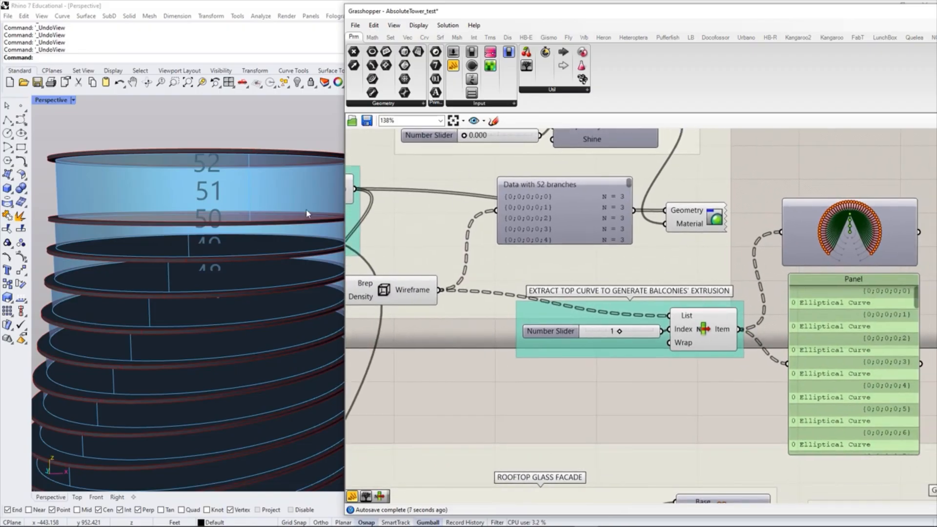
{"action": "right_click_drag", "start_coordinate": [793, 368], "coordinate": [661, 367]}
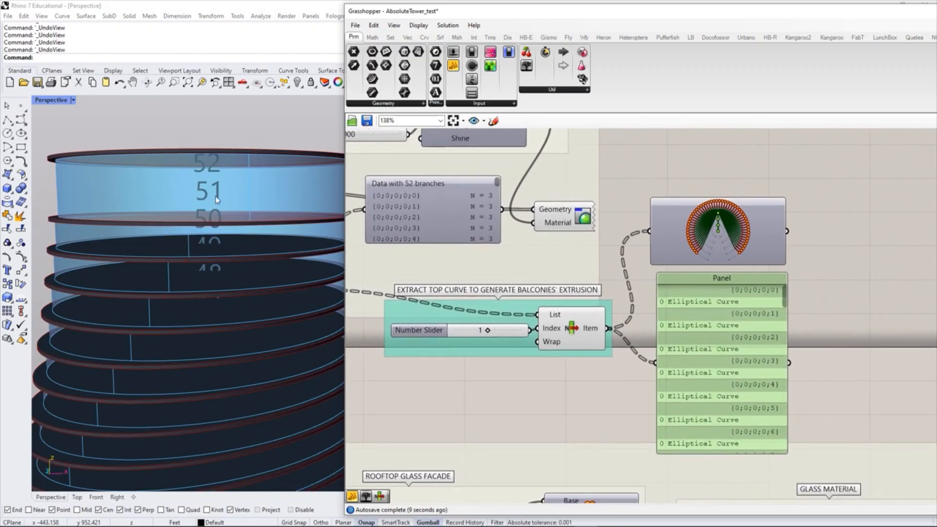
{"action": "scroll", "coordinate": [606, 335], "scroll_direction": "up", "scroll_amount": 3}
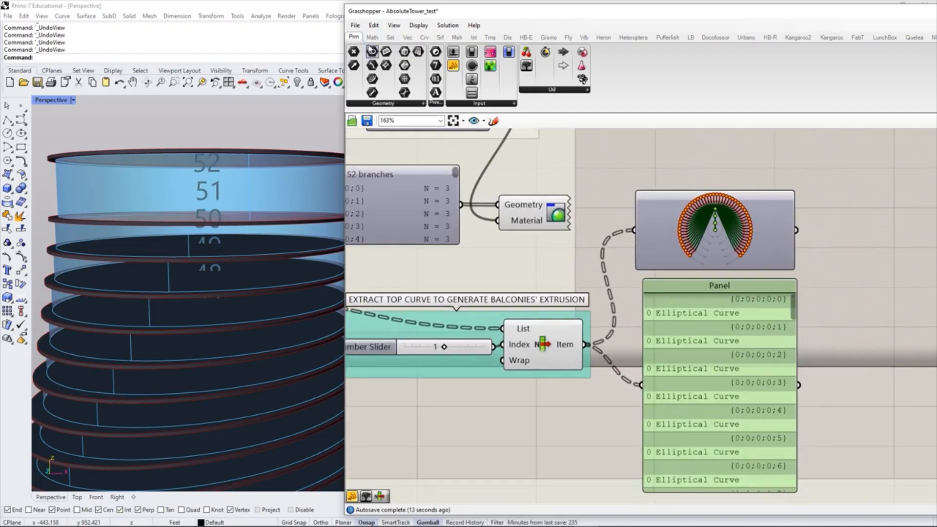
Step: Add a Flatten Tree component between the Param Viewer and the output panel, moving both apart to make room
{"action": "left_click", "coordinate": [393, 39]}
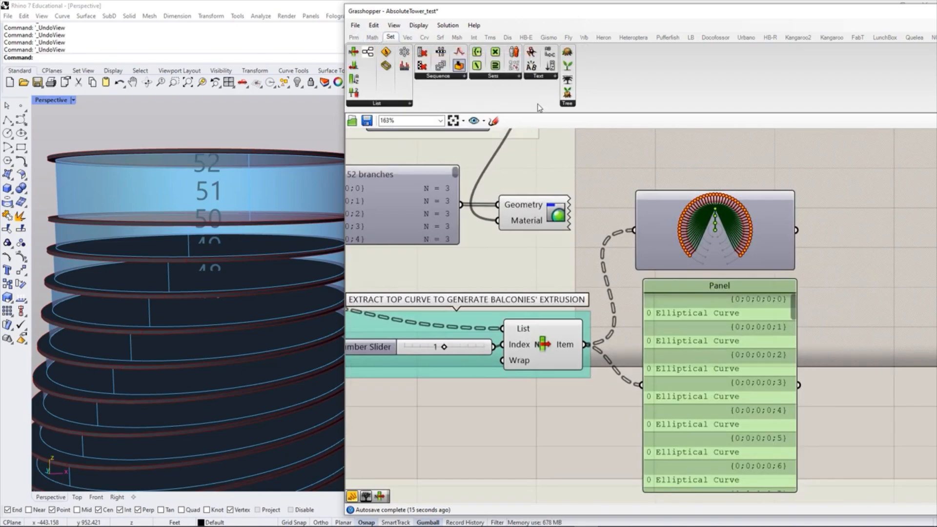
{"action": "left_click", "coordinate": [570, 106]}
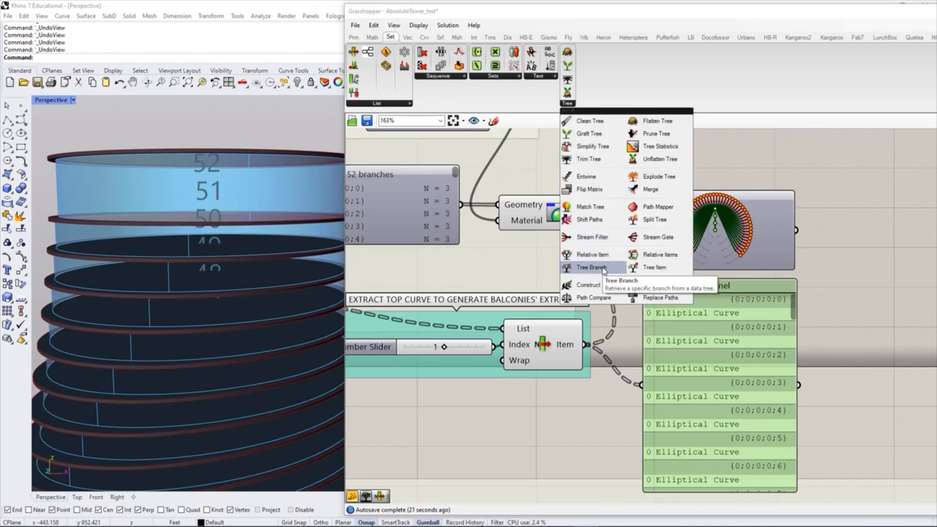
{"action": "left_click", "coordinate": [650, 121]}
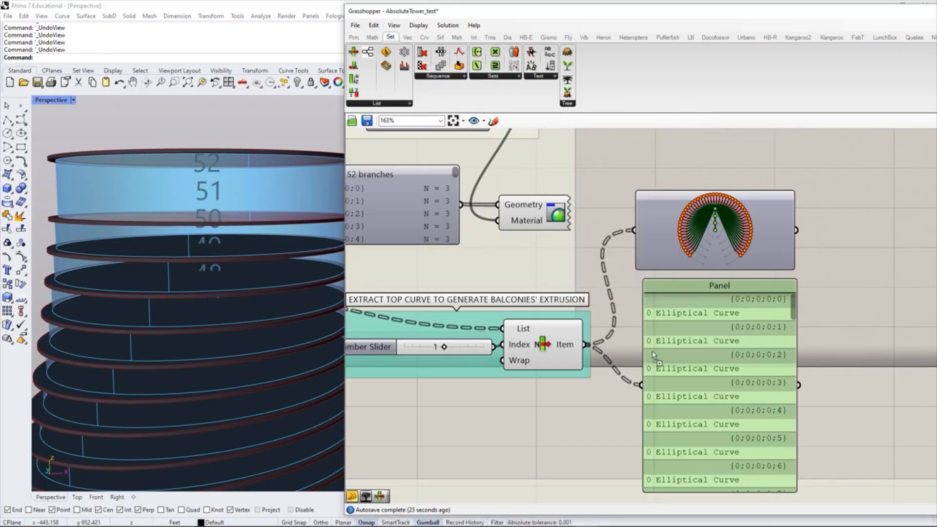
{"action": "left_click", "coordinate": [639, 342]}
{"action": "left_click_drag", "start_coordinate": [688, 320], "coordinate": [718, 289]}
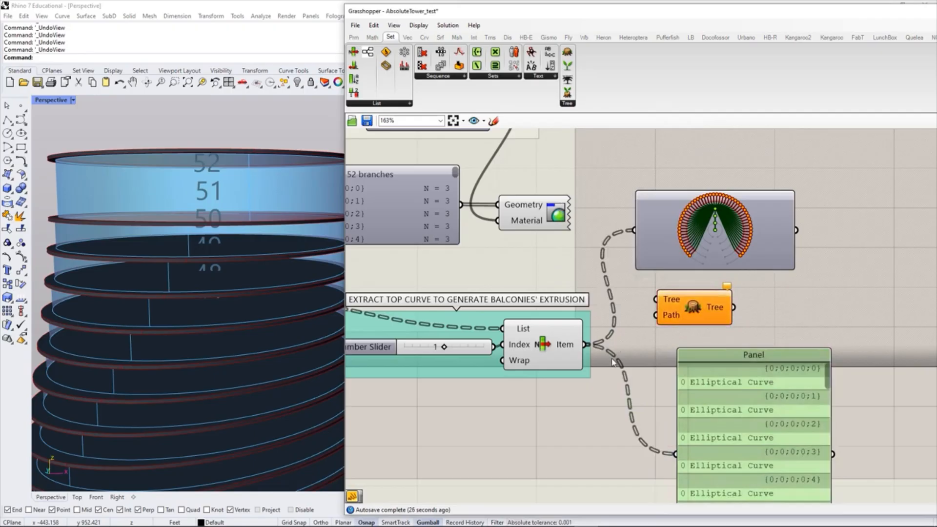
{"action": "left_click_drag", "start_coordinate": [735, 229], "coordinate": [752, 198]}
{"action": "left_click", "coordinate": [634, 339]}
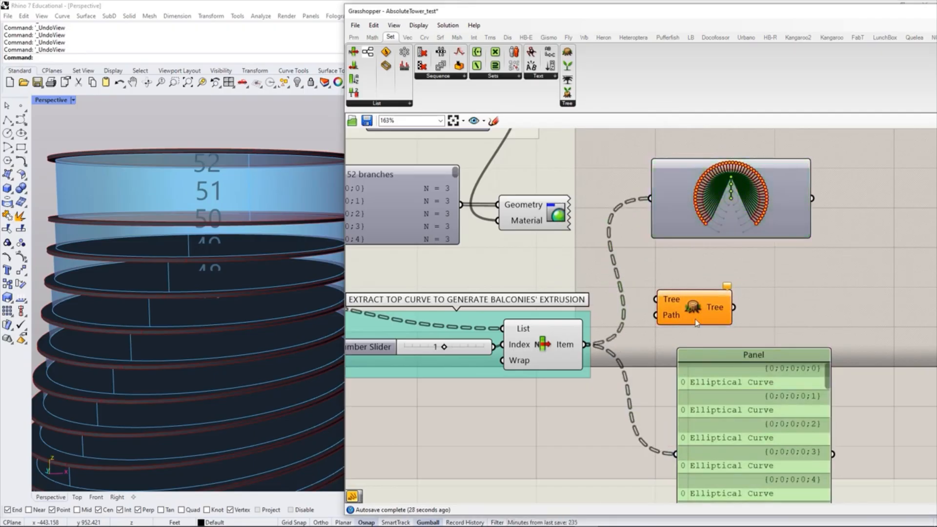
Step: Adjust the spacing around Flatten Tree and connect the List Item's Item output to its Tree input
{"action": "left_click_drag", "start_coordinate": [688, 302], "coordinate": [703, 282]}
{"action": "left_click_drag", "start_coordinate": [704, 367], "coordinate": [692, 346]}
{"action": "left_click", "coordinate": [813, 270]}
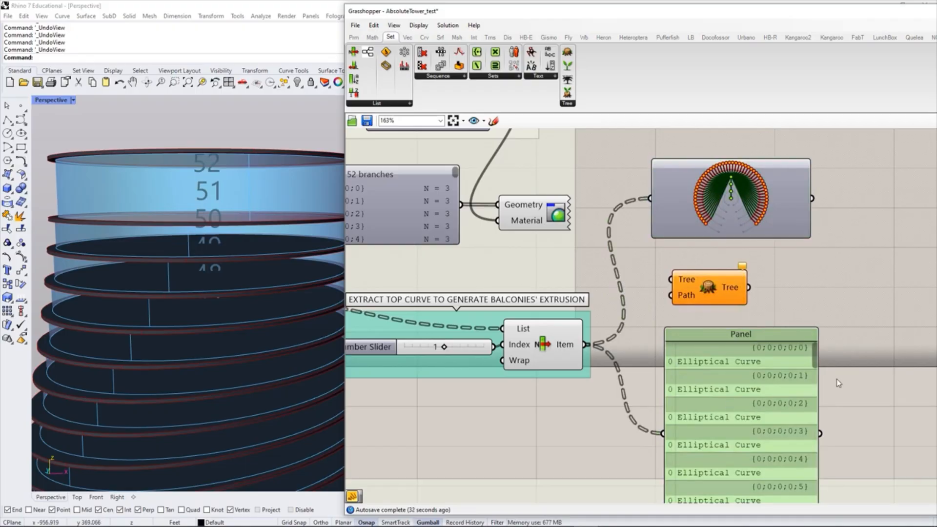
{"action": "left_click_drag", "start_coordinate": [812, 356], "coordinate": [828, 318]}
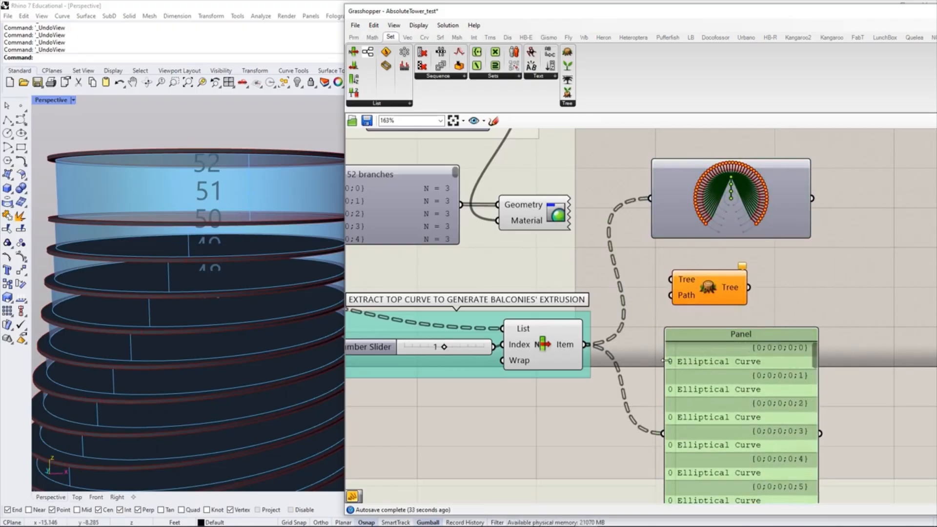
{"action": "left_click_drag", "start_coordinate": [683, 293], "coordinate": [693, 291]}
{"action": "left_click_drag", "start_coordinate": [585, 346], "coordinate": [683, 278]}
Step: Shorten the List Item's output panel, move it above the Param Viewer and place Flatten Tree below them
{"action": "left_click_drag", "start_coordinate": [713, 360], "coordinate": [707, 174]}
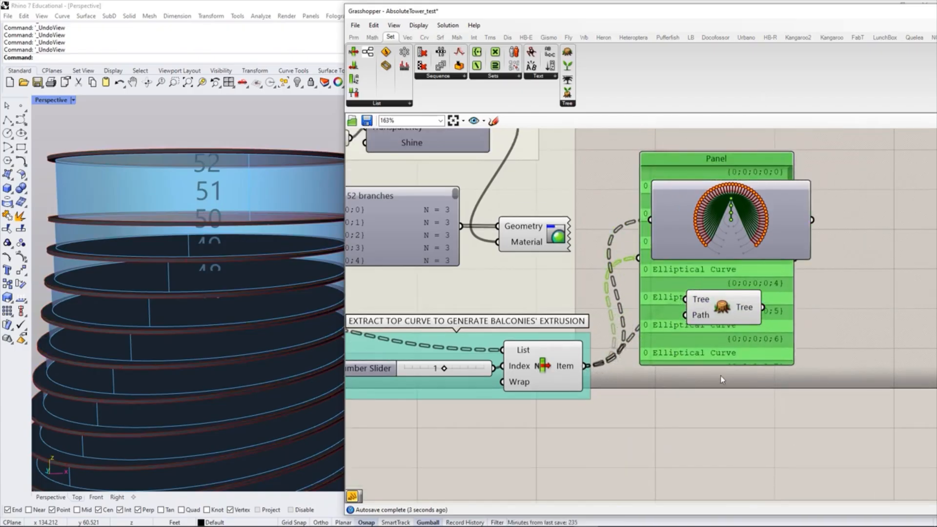
{"action": "left_click_drag", "start_coordinate": [715, 362], "coordinate": [738, 247]}
{"action": "left_click_drag", "start_coordinate": [738, 215], "coordinate": [736, 269]}
{"action": "left_click_drag", "start_coordinate": [709, 318], "coordinate": [695, 409]}
{"action": "left_click_drag", "start_coordinate": [730, 277], "coordinate": [717, 300]}
{"action": "left_click", "coordinate": [785, 406]}
{"action": "right_click_drag", "start_coordinate": [840, 418], "coordinate": [786, 408]}
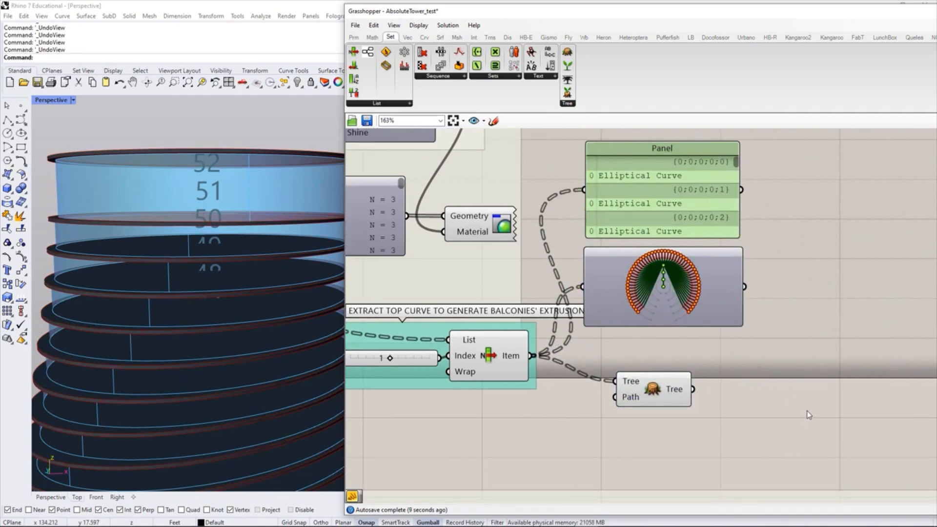
Step: Add a panel connected to Flatten Tree's output and place it beside the component
{"action": "double_click", "coordinate": [795, 419]}
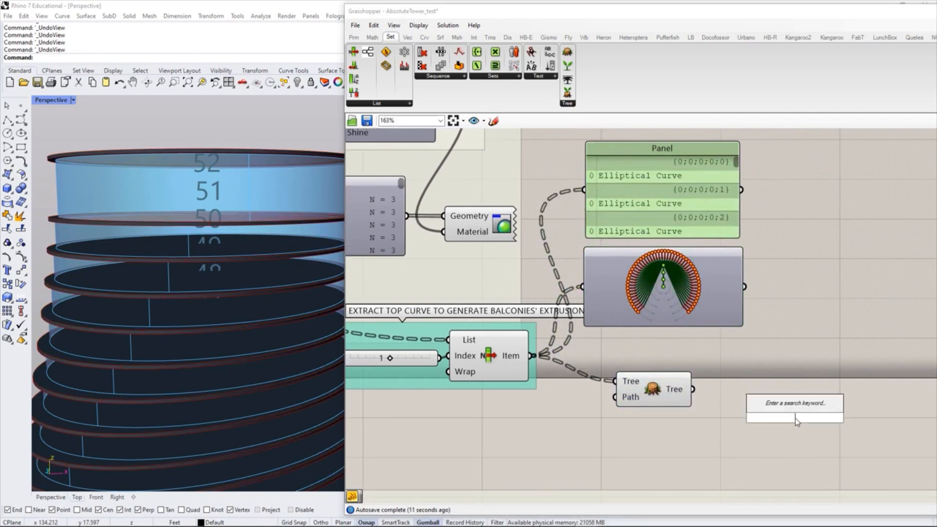
{"action": "type", "text": "panel"}
{"action": "key", "text": "Return"}
{"action": "left_click_drag", "start_coordinate": [694, 390], "coordinate": [730, 418]}
{"action": "left_click_drag", "start_coordinate": [658, 396], "coordinate": [638, 393]}
{"action": "left_click", "coordinate": [662, 416]}
{"action": "left_click_drag", "start_coordinate": [794, 403], "coordinate": [799, 380]}
Step: Rearrange the Param Viewer above the List Item's output panel and line Flatten Tree up with its own panel
{"action": "left_click", "coordinate": [677, 449]}
{"action": "left_click_drag", "start_coordinate": [659, 297], "coordinate": [649, 270]}
{"action": "left_click_drag", "start_coordinate": [666, 172], "coordinate": [699, 224]}
{"action": "left_click_drag", "start_coordinate": [651, 293], "coordinate": [692, 283]}
{"action": "left_click", "coordinate": [638, 366]}
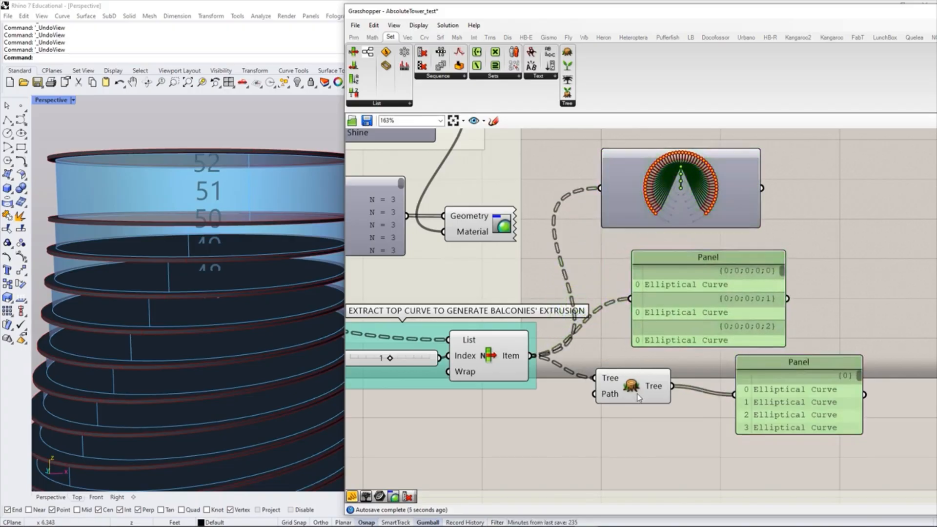
{"action": "left_click_drag", "start_coordinate": [649, 380], "coordinate": [677, 388]}
{"action": "left_click", "coordinate": [724, 444]}
{"action": "left_click_drag", "start_coordinate": [858, 375], "coordinate": [864, 337]}
{"action": "right_click_drag", "start_coordinate": [728, 341], "coordinate": [712, 363]}
{"action": "left_click_drag", "start_coordinate": [666, 240], "coordinate": [680, 239]}
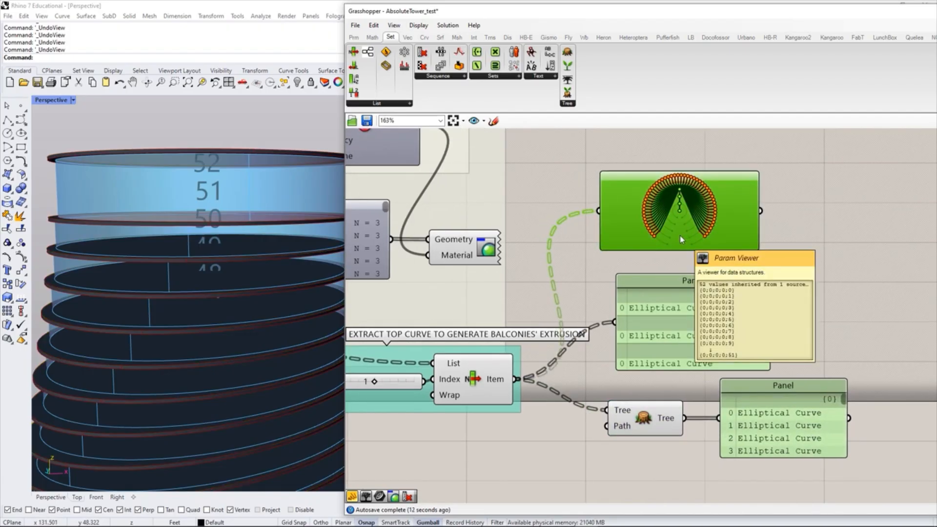
{"action": "left_click", "coordinate": [842, 213]}
Step: Add a Param Viewer connected to Flatten Tree's output below its panel, and switch it to the graph display
{"action": "left_click", "coordinate": [354, 37]}
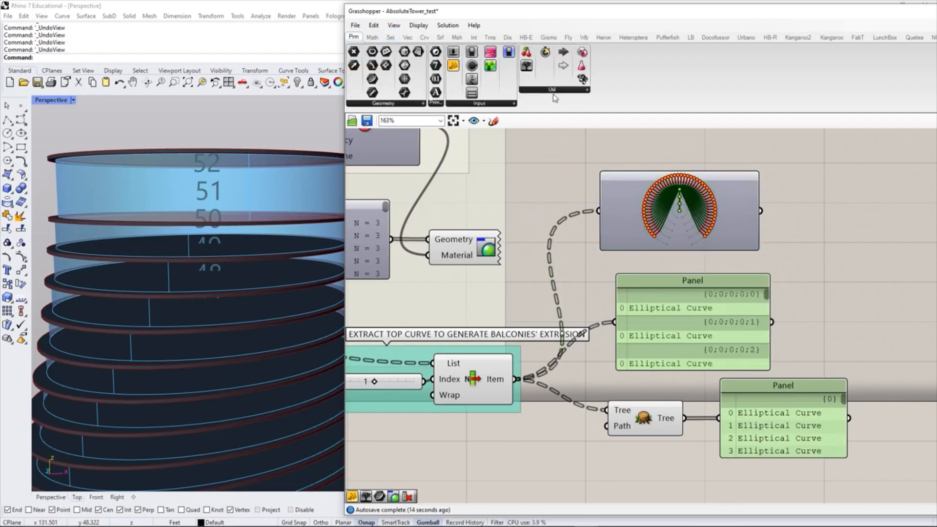
{"action": "left_click", "coordinate": [552, 90]}
{"action": "left_click", "coordinate": [552, 120]}
{"action": "left_click", "coordinate": [797, 482]}
{"action": "right_click_drag", "start_coordinate": [797, 482], "coordinate": [799, 414]}
{"action": "left_click_drag", "start_coordinate": [685, 350], "coordinate": [718, 432]}
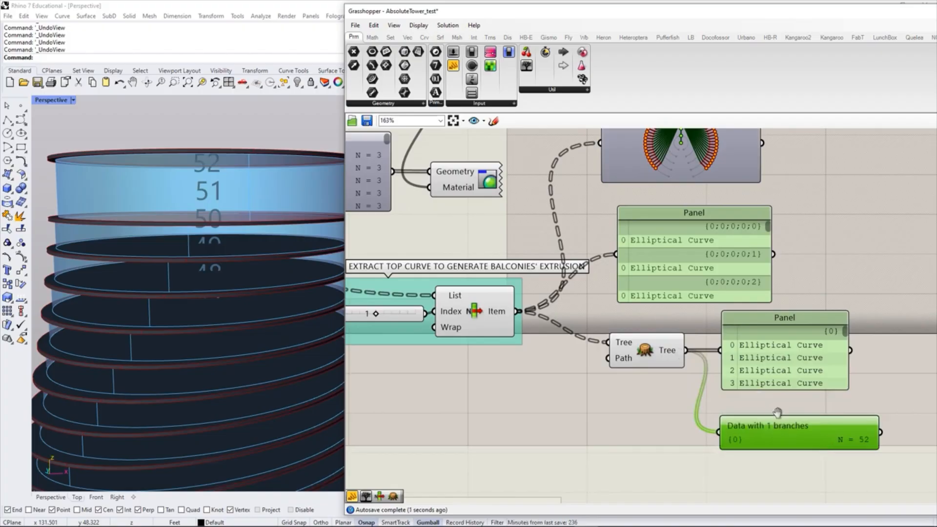
{"action": "right_click_drag", "start_coordinate": [786, 430], "coordinate": [806, 462]}
{"action": "double_click", "coordinate": [789, 441]}
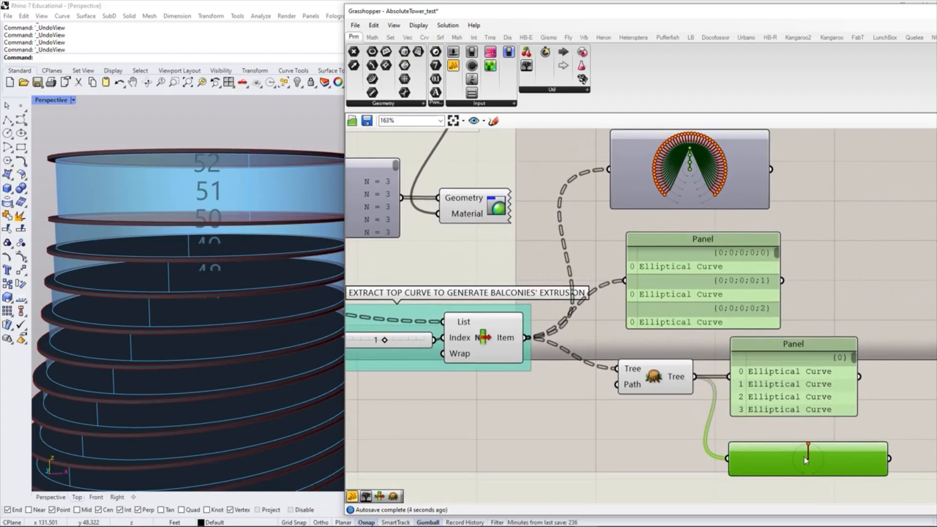
{"action": "left_click", "coordinate": [613, 458]}
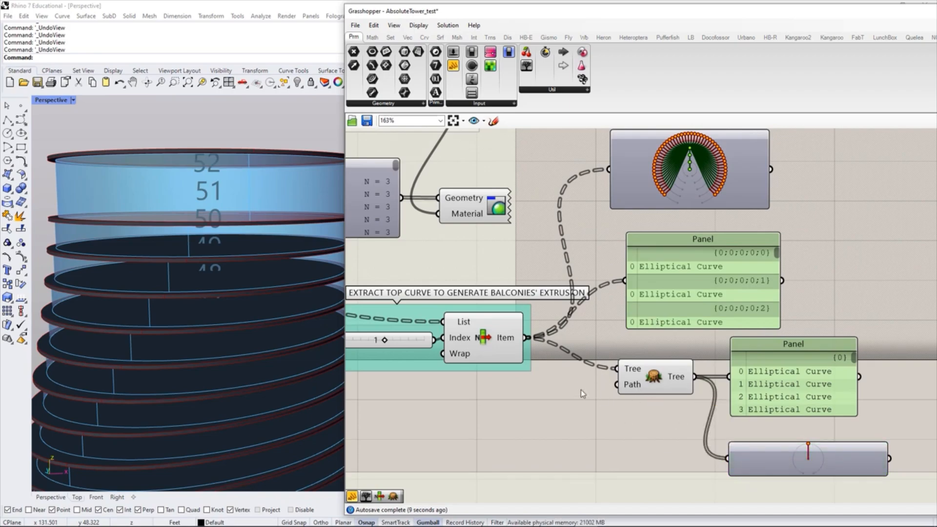
Step: Try the Flatten option directly on the List Item's Item output, and switch it off again
{"action": "right_click", "coordinate": [502, 339]}
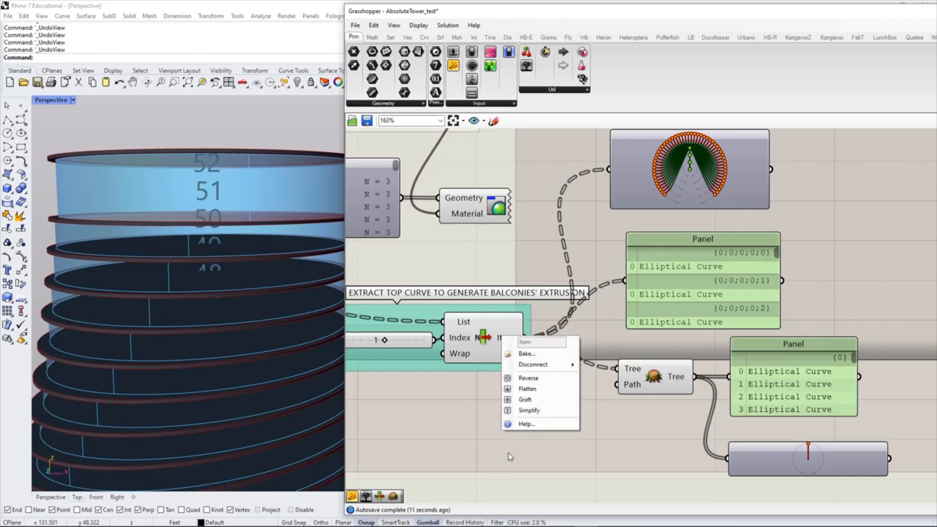
{"action": "left_click", "coordinate": [466, 423]}
{"action": "right_click_drag", "start_coordinate": [465, 422], "coordinate": [548, 418]}
{"action": "right_click", "coordinate": [580, 340]}
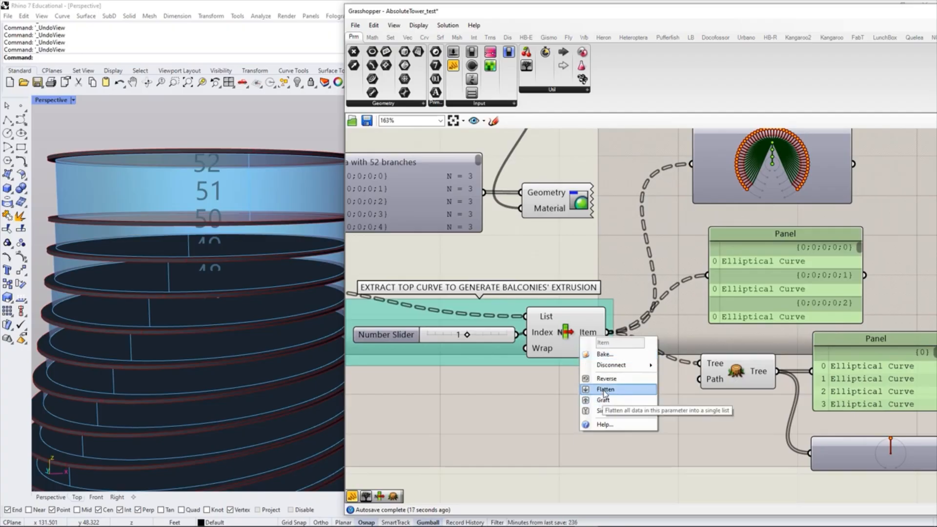
{"action": "left_click", "coordinate": [605, 390]}
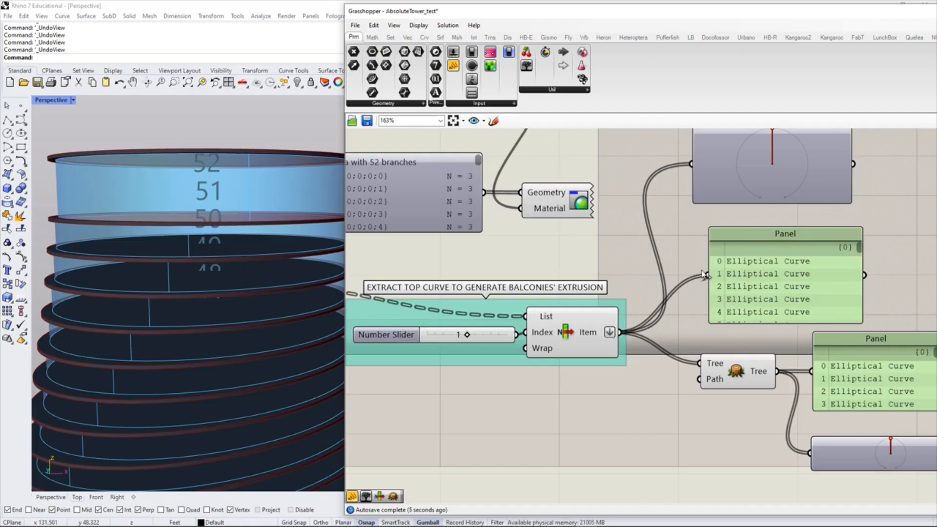
{"action": "right_click", "coordinate": [607, 334]}
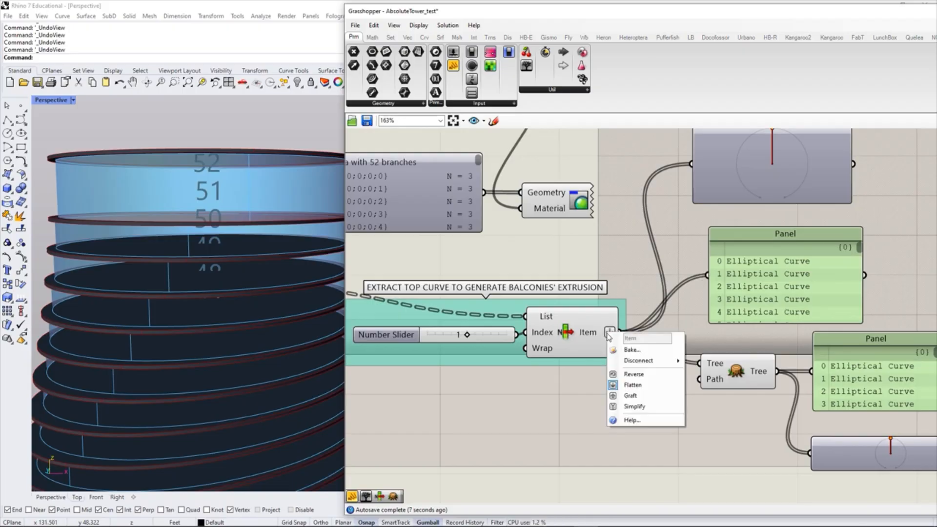
{"action": "left_click", "coordinate": [633, 385]}
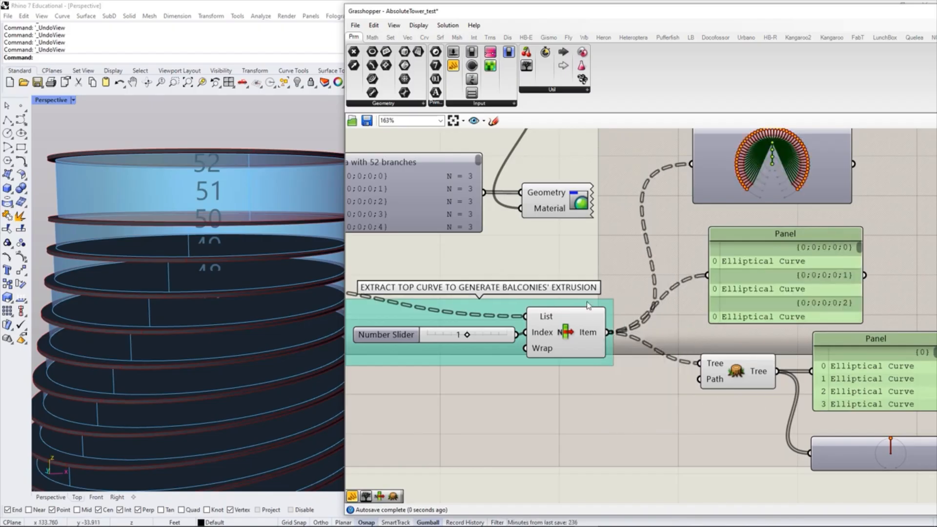
Step: Tidy the layout around Flatten Tree, shifting the branch panel up and enlarging the flattened output's panel to list more curves
{"action": "right_click_drag", "start_coordinate": [713, 412], "coordinate": [650, 405]}
{"action": "left_click_drag", "start_coordinate": [678, 370], "coordinate": [652, 370]}
{"action": "left_click", "coordinate": [650, 405]}
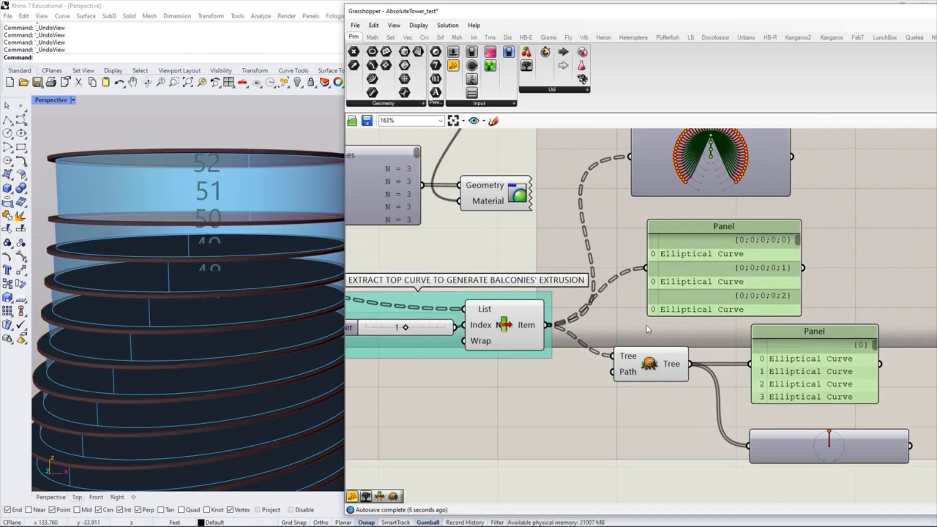
{"action": "left_click_drag", "start_coordinate": [699, 280], "coordinate": [678, 267]}
{"action": "left_click", "coordinate": [677, 329]}
{"action": "left_click_drag", "start_coordinate": [804, 361], "coordinate": [830, 350]}
{"action": "left_click_drag", "start_coordinate": [657, 371], "coordinate": [647, 361]}
{"action": "left_click_drag", "start_coordinate": [858, 381], "coordinate": [863, 408]}
{"action": "left_click_drag", "start_coordinate": [909, 312], "coordinate": [918, 268]}
Step: Group the Flatten Tree component and label the group "FLATTEN DATA TREE AND CONVERT TO ONE BRANCH OR ONE LIST"
{"action": "left_click_drag", "start_coordinate": [650, 359], "coordinate": [662, 359]}
{"action": "key", "text": "ctrl+g"}
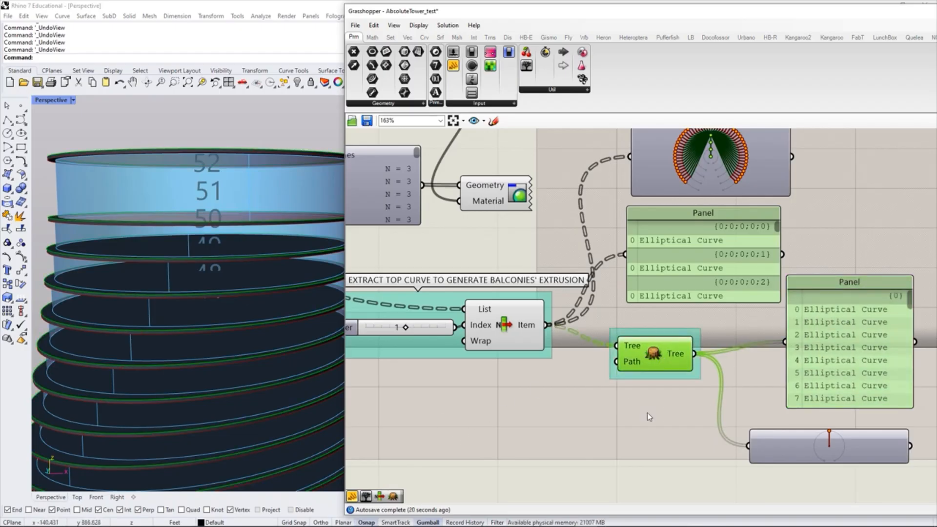
{"action": "left_click", "coordinate": [648, 414]}
{"action": "right_click", "coordinate": [642, 376]}
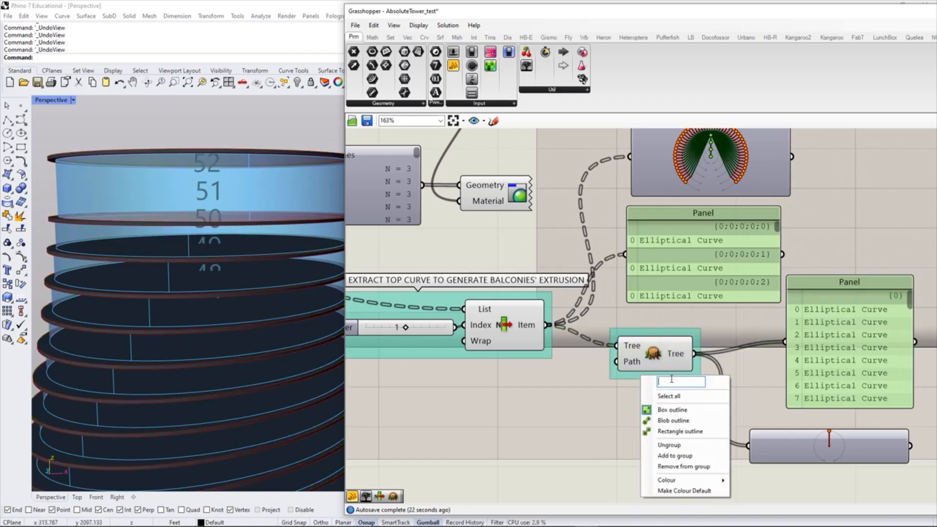
{"action": "type", "text": "FLATTEN DATA TREE AND CONVERT TO ONE B"}
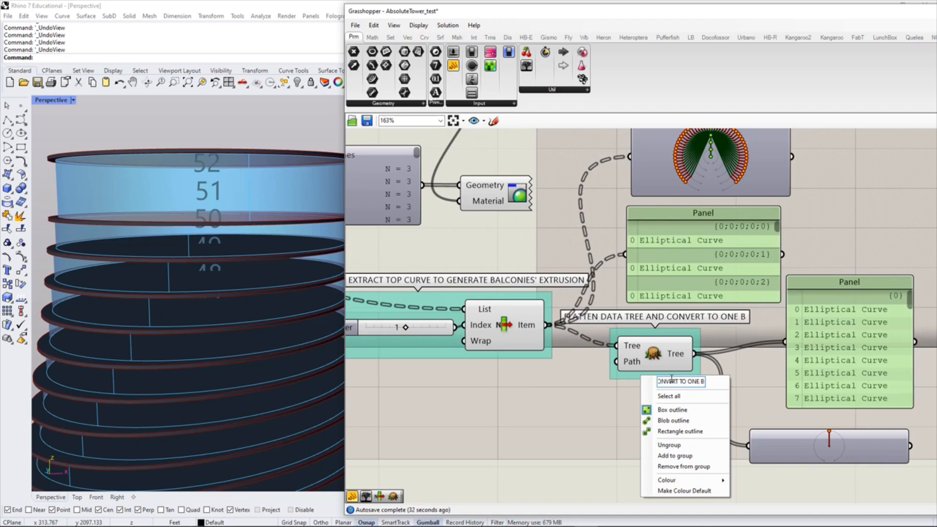
{"action": "type", "text": "RANCH OR ON"}
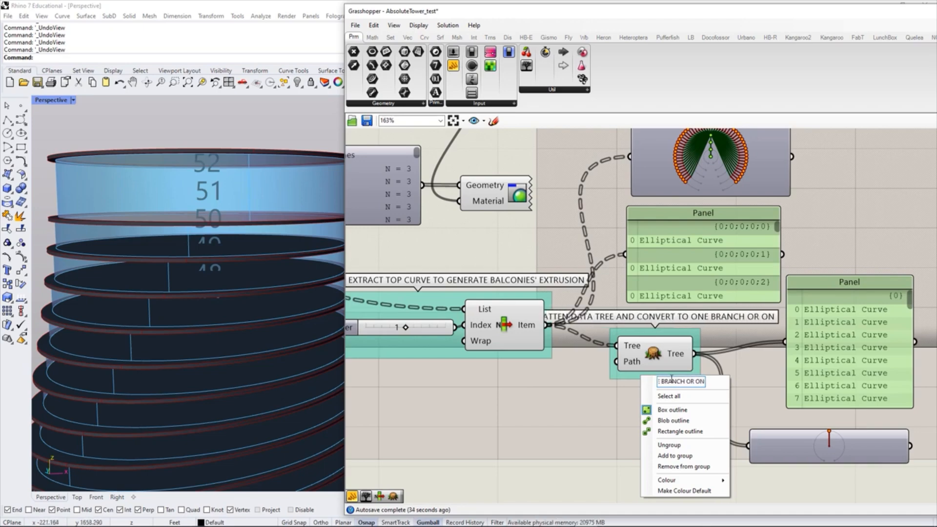
{"action": "type", "text": "E LIST"}
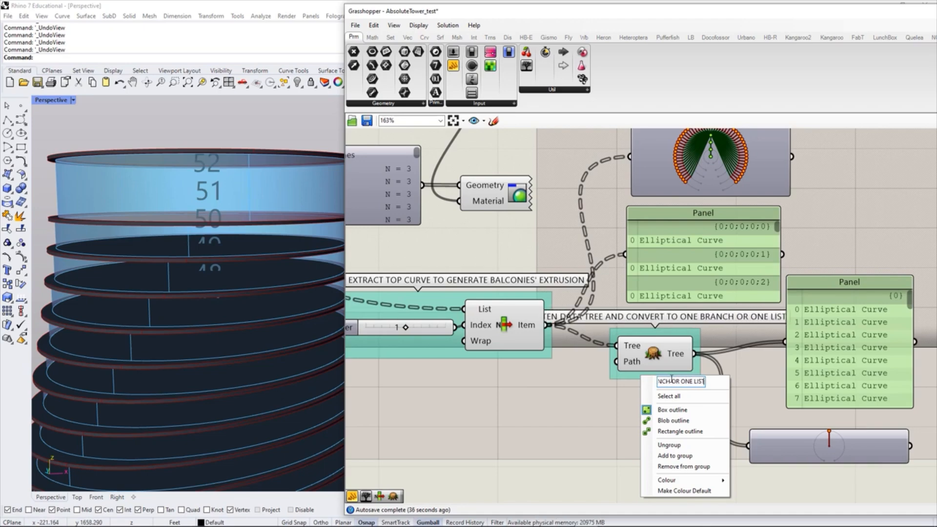
{"action": "key", "text": "Return"}
Step: Move the Flatten Tree group and its output panel away from the List Item, and shift the branch panel up to clear the label
{"action": "right_click_drag", "start_coordinate": [672, 371], "coordinate": [532, 367]}
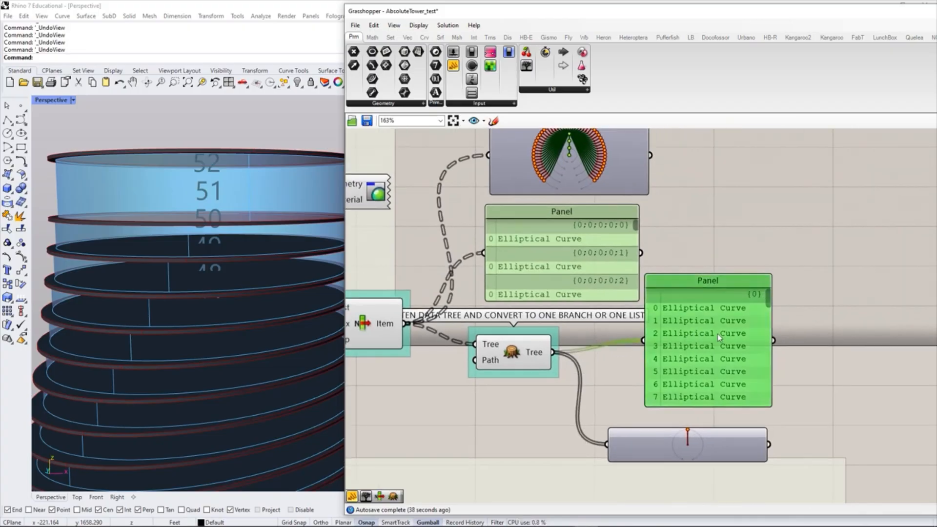
{"action": "left_click_drag", "start_coordinate": [531, 368], "coordinate": [599, 374]}
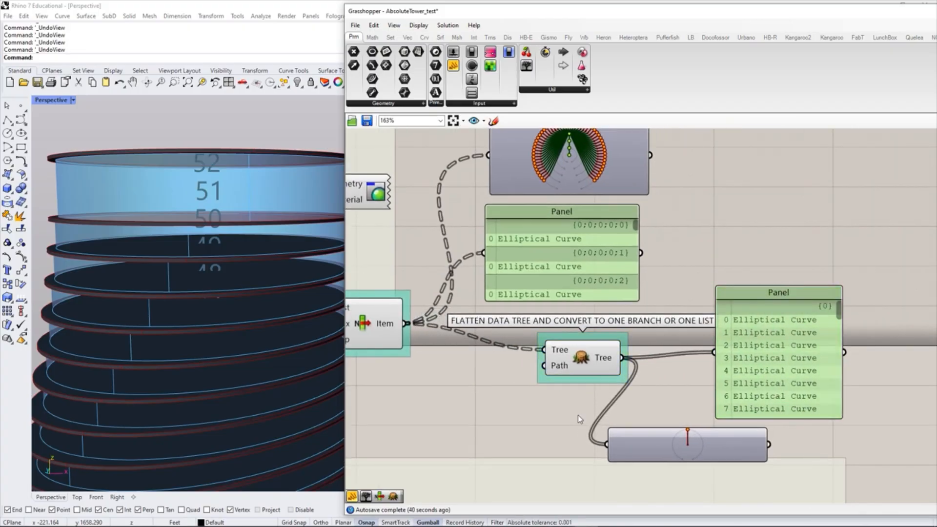
{"action": "left_click_drag", "start_coordinate": [609, 272], "coordinate": [612, 261]}
{"action": "left_click", "coordinate": [710, 238]}
{"action": "left_click_drag", "start_coordinate": [775, 349], "coordinate": [830, 355]}
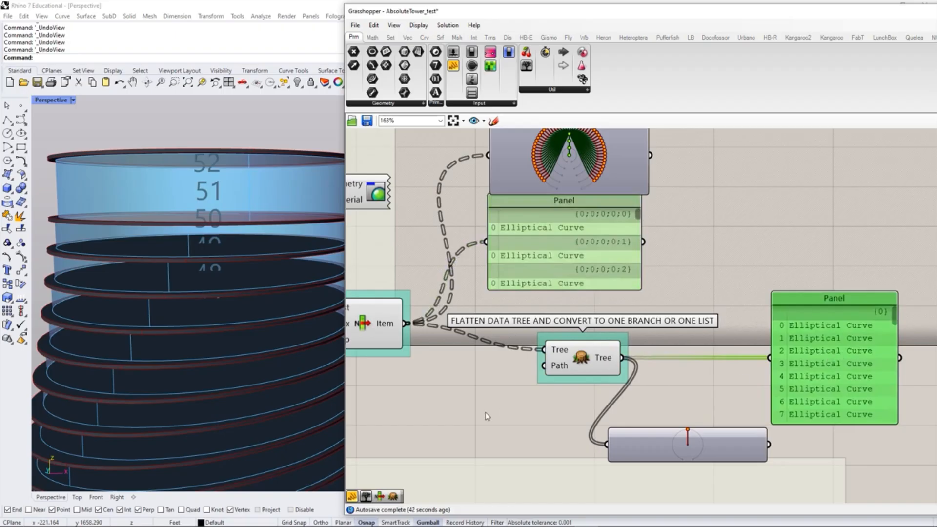
{"action": "left_click", "coordinate": [501, 409]}
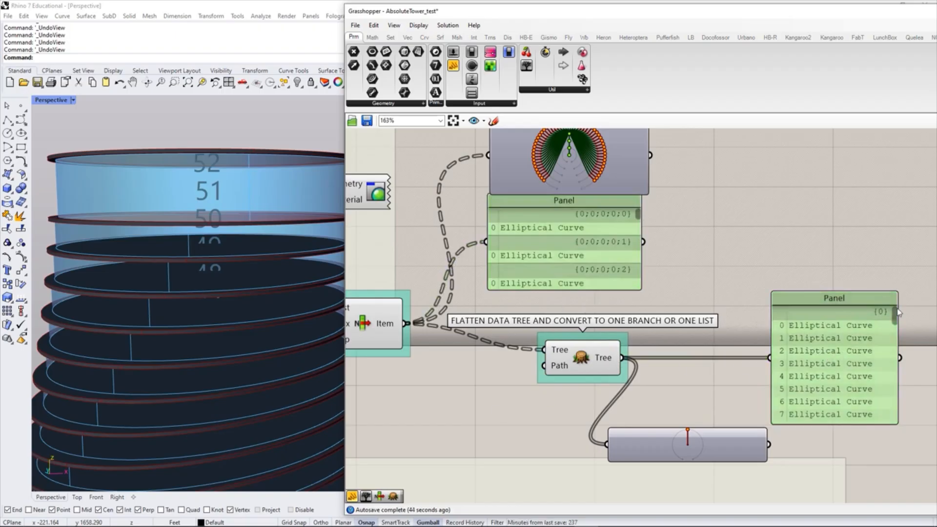
Step: Look through the flattened curve list from first to last item and compare it with the floor numbers on the tower
{"action": "left_click_drag", "start_coordinate": [894, 313], "coordinate": [898, 416]}
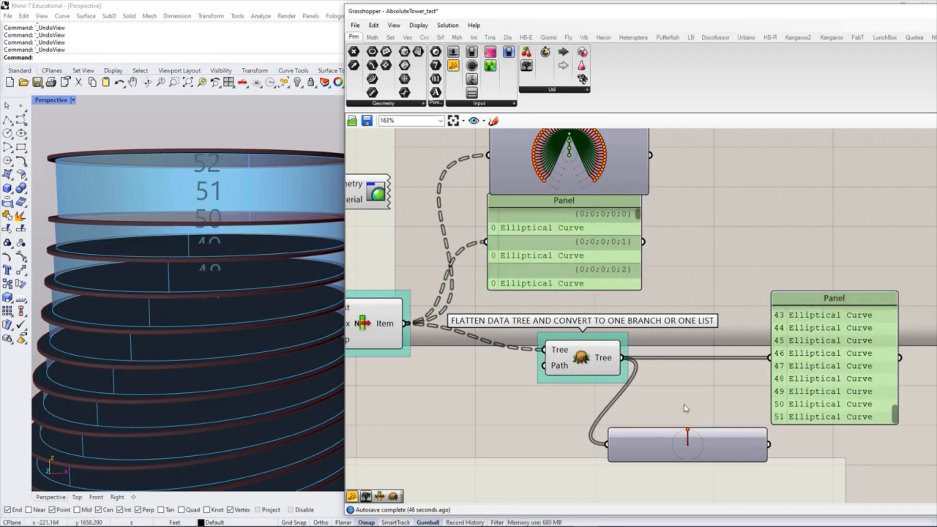
{"action": "left_click_drag", "start_coordinate": [899, 419], "coordinate": [901, 306]}
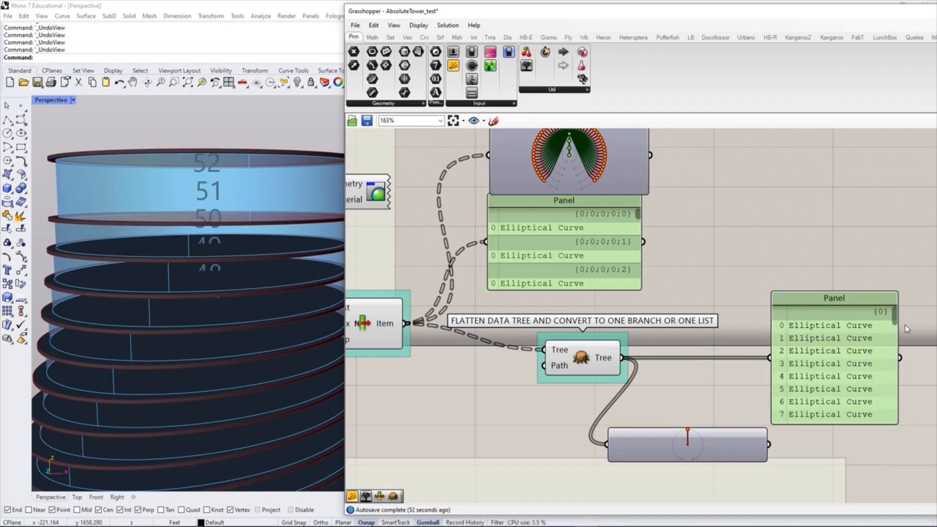
{"action": "left_click_drag", "start_coordinate": [895, 319], "coordinate": [908, 437]}
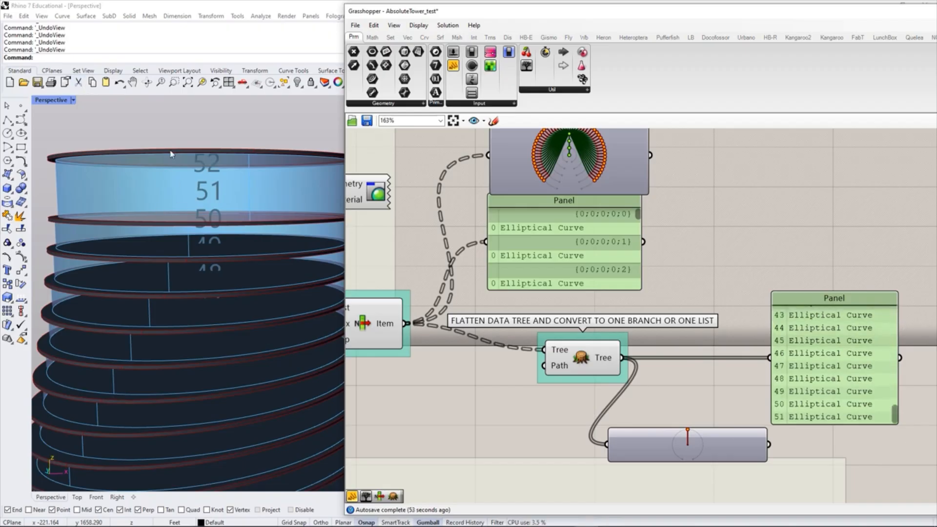
{"action": "scroll", "coordinate": [205, 175], "scroll_direction": "down", "scroll_amount": 5}
{"action": "scroll", "coordinate": [190, 180], "scroll_direction": "up", "scroll_amount": 5}
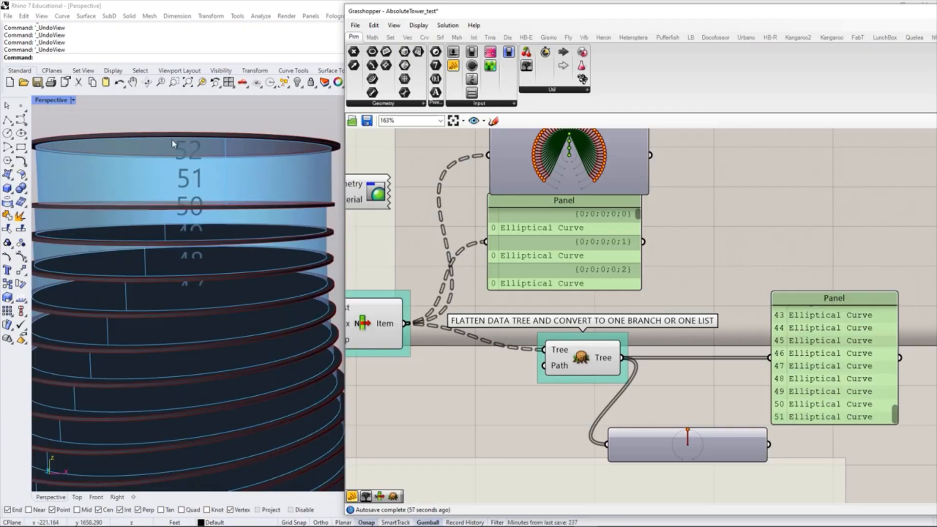
Step: Copy the Point Order Display group from the rooftop balcony area, place the copy beside Flatten Tree, and move the output panel below it
{"action": "right_click_drag", "start_coordinate": [446, 233], "coordinate": [616, 268]}
{"action": "right_click_drag", "start_coordinate": [555, 359], "coordinate": [566, 354]}
{"action": "right_click_drag", "start_coordinate": [698, 401], "coordinate": [579, 368]}
{"action": "left_click_drag", "start_coordinate": [641, 358], "coordinate": [598, 357]}
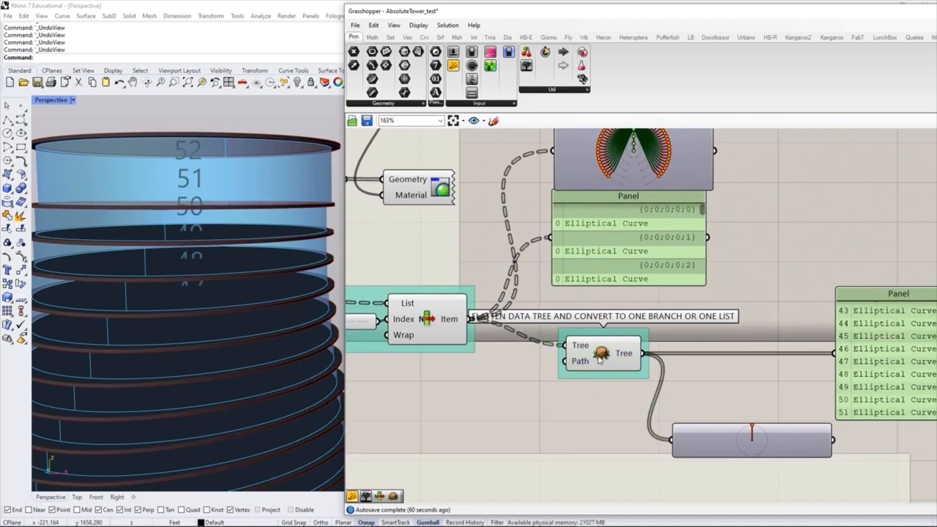
{"action": "scroll", "coordinate": [600, 360], "scroll_direction": "down", "scroll_amount": 4}
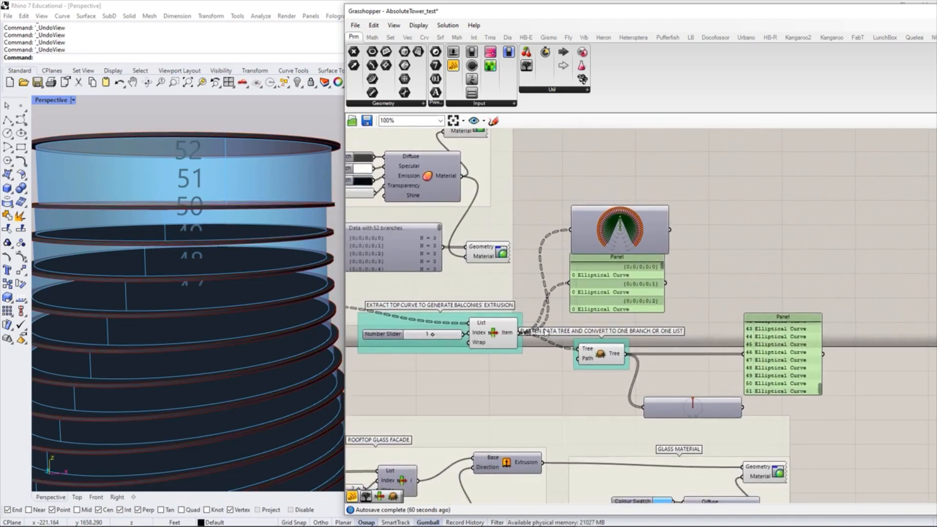
{"action": "right_click_drag", "start_coordinate": [461, 355], "coordinate": [698, 376]}
{"action": "right_click_drag", "start_coordinate": [584, 352], "coordinate": [715, 418]}
{"action": "right_click_drag", "start_coordinate": [585, 308], "coordinate": [814, 327]}
{"action": "right_click_drag", "start_coordinate": [419, 417], "coordinate": [540, 389]}
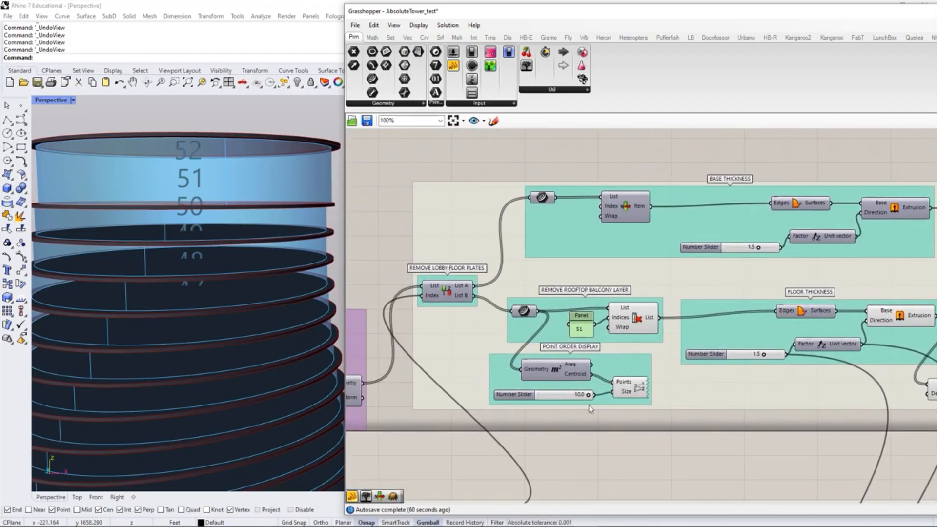
{"action": "scroll", "coordinate": [517, 403], "scroll_direction": "up", "scroll_amount": 2}
{"action": "left_click_drag", "start_coordinate": [441, 421], "coordinate": [656, 323]}
{"action": "left_click_drag", "start_coordinate": [622, 352], "coordinate": [695, 301]}
{"action": "scroll", "coordinate": [583, 393], "scroll_direction": "down", "scroll_amount": 5}
{"action": "scroll", "coordinate": [722, 383], "scroll_direction": "up", "scroll_amount": 7}
{"action": "left_click_drag", "start_coordinate": [682, 357], "coordinate": [710, 375]}
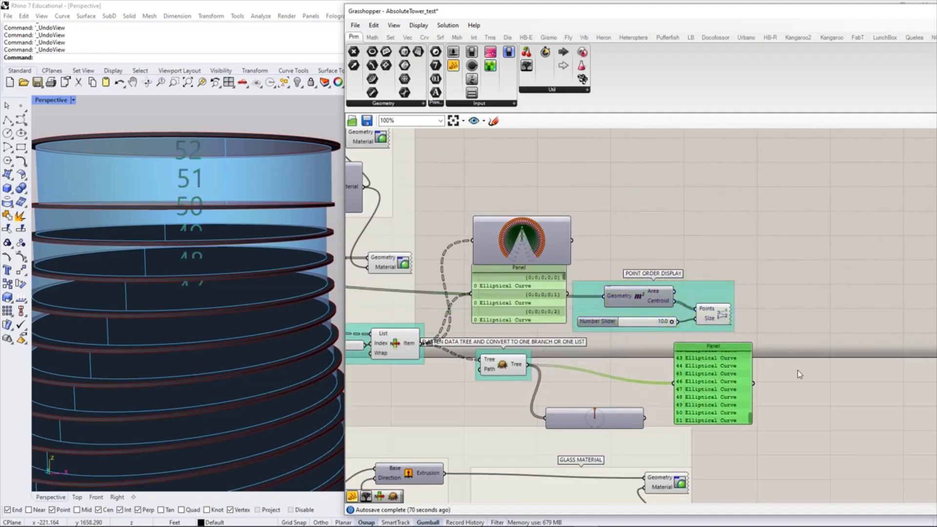
Step: Hide the original point order display and connect Flatten Tree's output to the copied group's Area Geometry input
{"action": "left_click", "coordinate": [798, 375]}
{"action": "right_click_drag", "start_coordinate": [798, 374], "coordinate": [874, 409]}
{"action": "left_click", "coordinate": [582, 316]}
{"action": "left_click", "coordinate": [598, 265], "text": "shift"}
{"action": "left_click_drag", "start_coordinate": [594, 331], "coordinate": [592, 267]}
{"action": "left_click", "coordinate": [700, 265]}
{"action": "right_click_drag", "start_coordinate": [576, 366], "coordinate": [627, 344]}
{"action": "scroll", "coordinate": [627, 344], "scroll_direction": "up", "scroll_amount": 2}
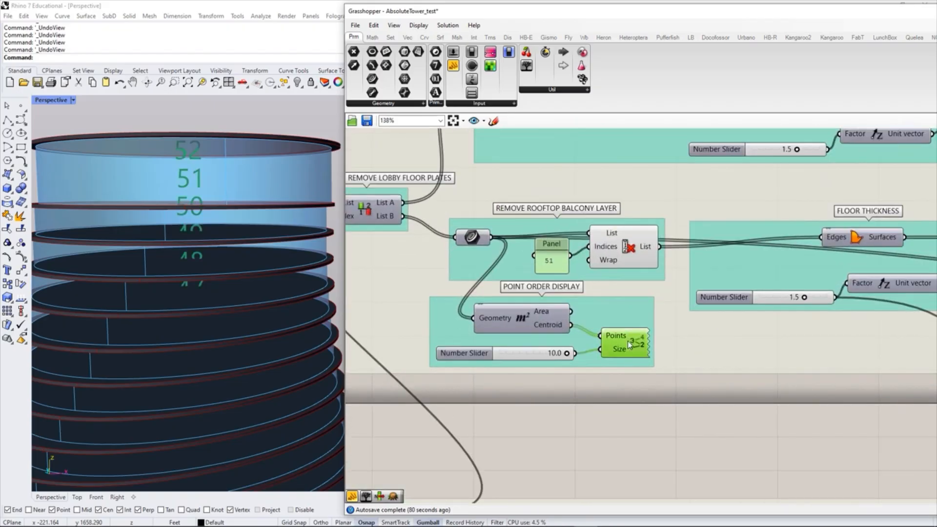
{"action": "left_click", "coordinate": [622, 428]}
{"action": "right_click_drag", "start_coordinate": [849, 384], "coordinate": [583, 338]}
{"action": "left_click_drag", "start_coordinate": [551, 360], "coordinate": [663, 261]}
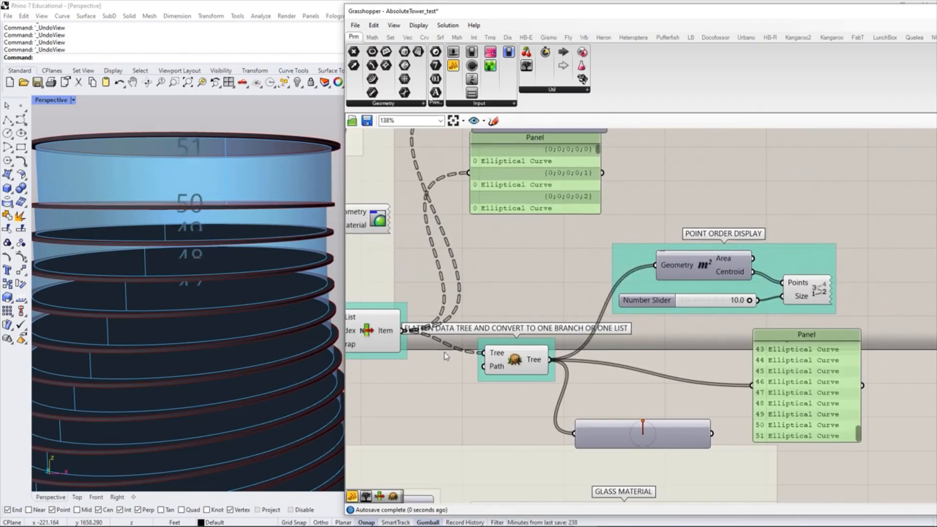
Step: Examine the flattened curves' order numbers along the tower in the Perspective viewport
{"action": "left_click", "coordinate": [216, 215]}
{"action": "key", "text": "Home"}
{"action": "key", "text": "Home"}
{"action": "key", "text": "Home"}
{"action": "key", "text": "Home"}
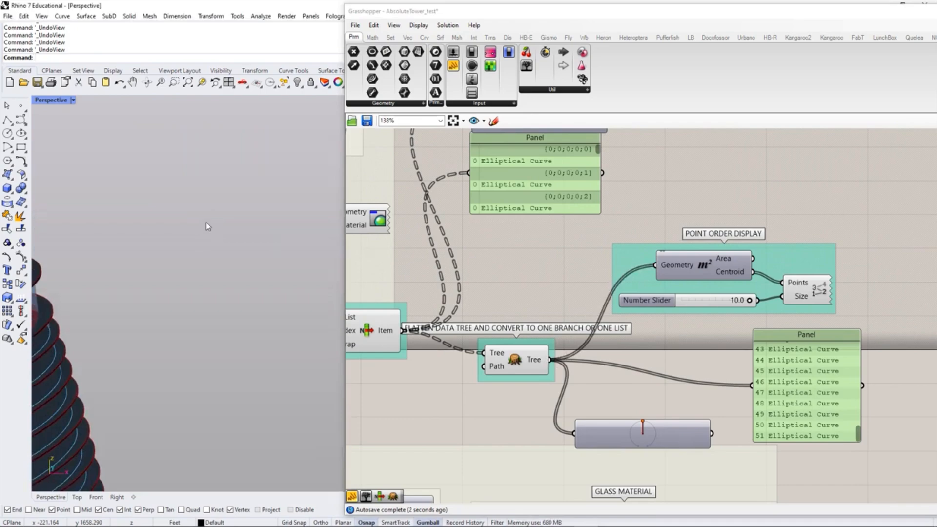
{"action": "key", "text": "Home"}
{"action": "key", "text": "Home"}
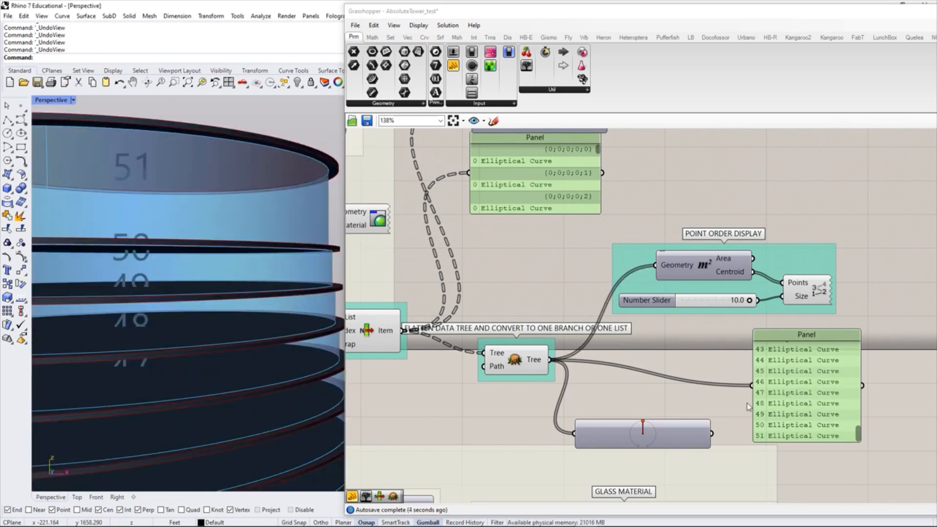
Step: Shift the copied Point Order Display group closer to Flatten Tree, and raise Flatten Tree and its Param Viewer slightly
{"action": "left_click_drag", "start_coordinate": [633, 251], "coordinate": [582, 243]}
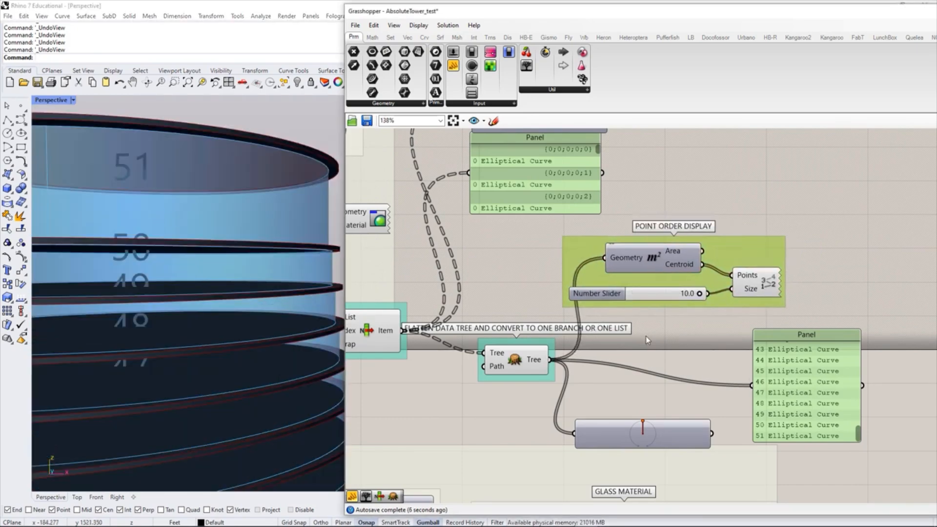
{"action": "left_click_drag", "start_coordinate": [527, 365], "coordinate": [531, 342]}
{"action": "left_click_drag", "start_coordinate": [634, 433], "coordinate": [629, 409]}
{"action": "left_click", "coordinate": [605, 383]}
Step: Inspect the tower's rooftop up close to identify the index of its topmost curve
{"action": "left_click", "coordinate": [280, 295]}
{"action": "key", "text": "Home"}
{"action": "key", "text": "Home"}
{"action": "key", "text": "Home"}
{"action": "scroll", "coordinate": [276, 298], "scroll_direction": "down", "scroll_amount": 8}
{"action": "scroll", "coordinate": [184, 312], "scroll_direction": "up", "scroll_amount": 12}
{"action": "right_click_drag", "start_coordinate": [208, 285], "coordinate": [98, 286]}
{"action": "scroll", "coordinate": [197, 265], "scroll_direction": "up", "scroll_amount": 3}
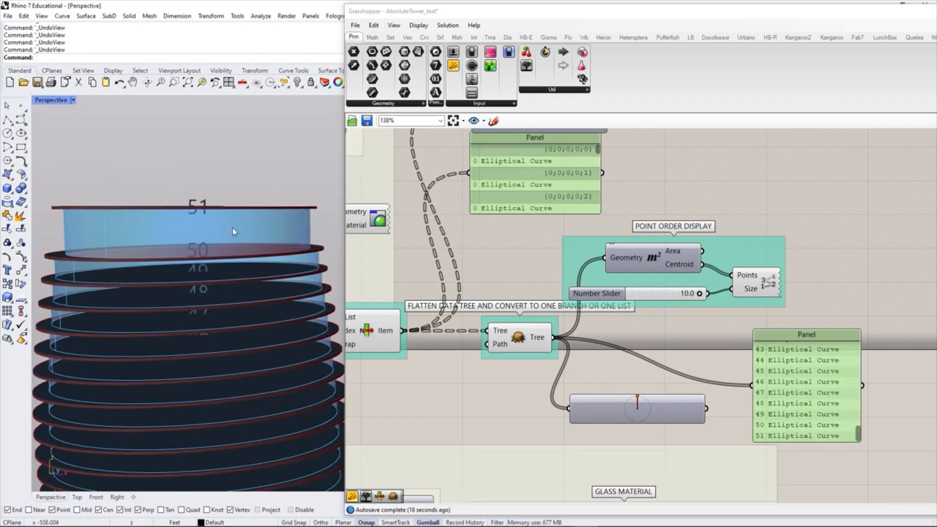
Step: Move the flattened tree's Param Viewer and output panel above the Point Order Display group to free space after Flatten Tree
{"action": "left_click_drag", "start_coordinate": [811, 401], "coordinate": [821, 381]}
{"action": "left_click", "coordinate": [666, 371]}
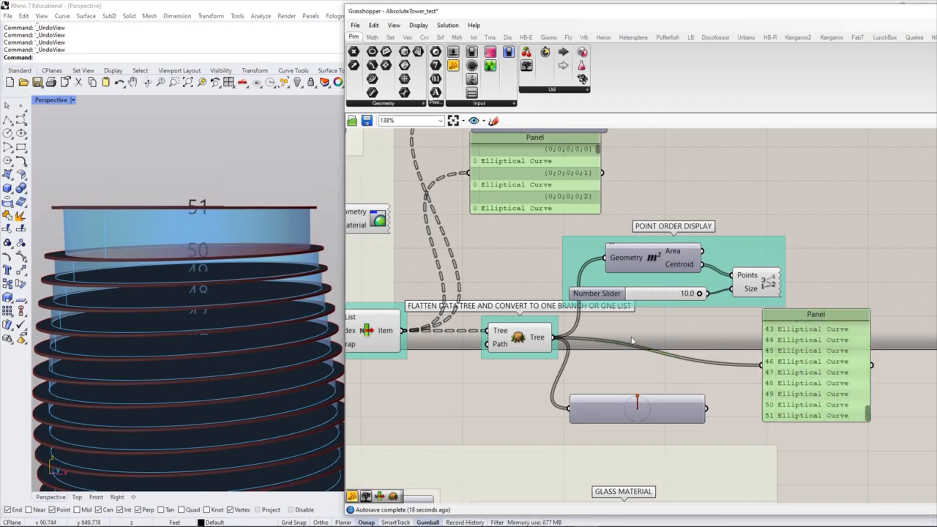
{"action": "left_click_drag", "start_coordinate": [634, 409], "coordinate": [685, 184]}
{"action": "left_click", "coordinate": [789, 240]}
{"action": "left_click_drag", "start_coordinate": [812, 399], "coordinate": [837, 230]}
{"action": "left_click", "coordinate": [748, 247]}
{"action": "left_click_drag", "start_coordinate": [749, 248], "coordinate": [761, 249]}
{"action": "left_click", "coordinate": [828, 371]}
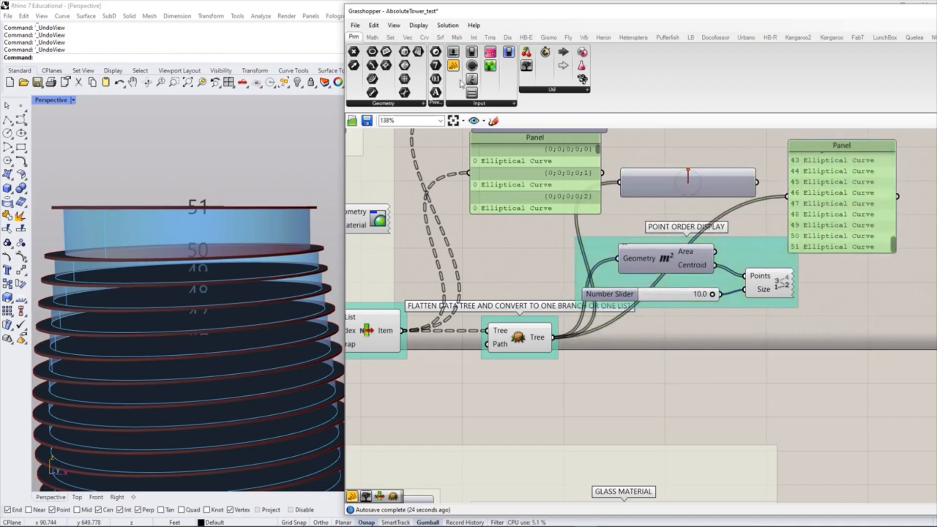
Step: Add a Cull Index component after Flatten Tree and connect Flatten Tree's output to its List input
{"action": "left_click", "coordinate": [391, 37]}
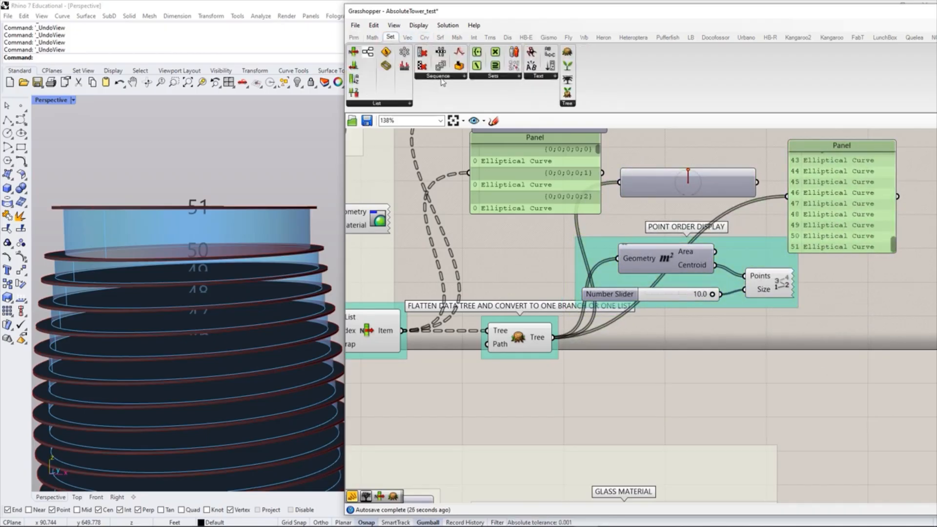
{"action": "left_click", "coordinate": [444, 78]}
{"action": "left_click_drag", "start_coordinate": [445, 95], "coordinate": [511, 213]}
{"action": "left_click_drag", "start_coordinate": [646, 355], "coordinate": [645, 355]}
{"action": "left_click_drag", "start_coordinate": [553, 337], "coordinate": [678, 357]}
{"action": "left_click", "coordinate": [629, 389]}
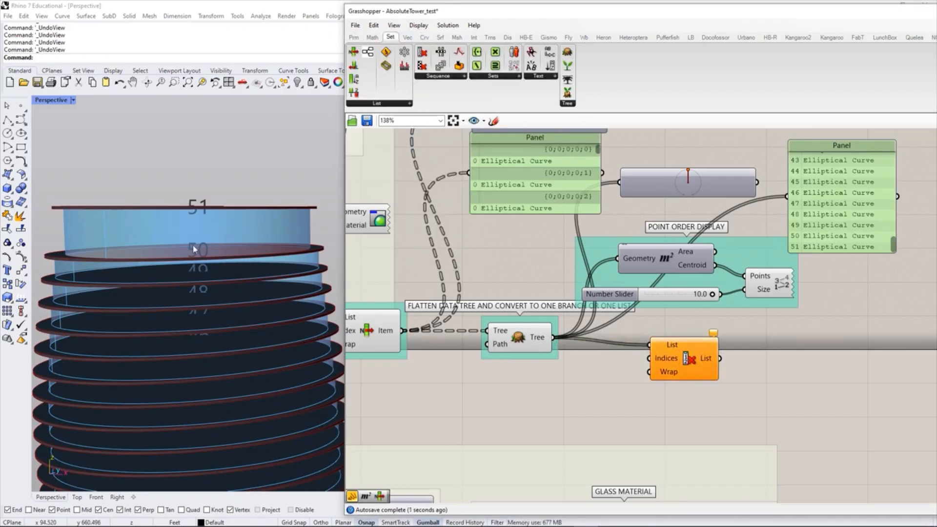
Step: Add a panel containing 51, connect it to Cull Index's Indices input, and enlarge the panel
{"action": "double_click", "coordinate": [588, 391]}
{"action": "type", "text": "51"}
{"action": "key", "text": "Return"}
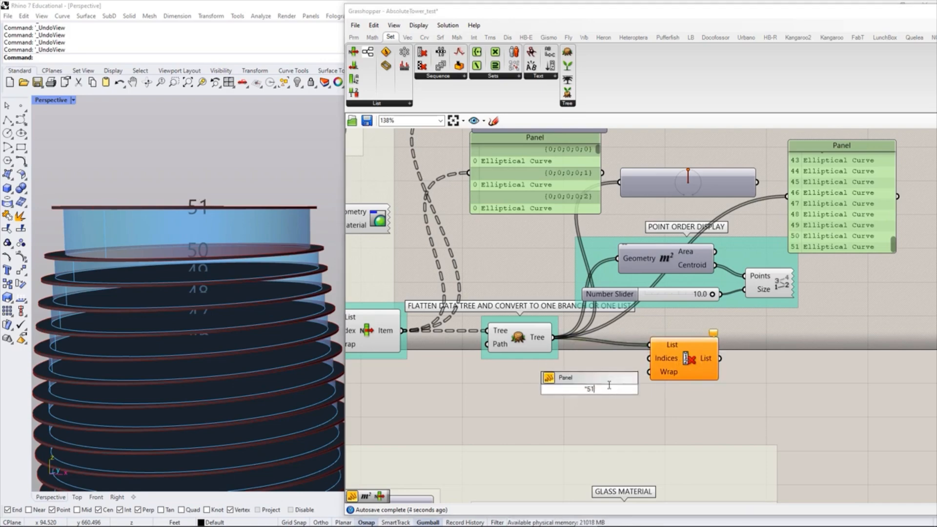
{"action": "left_click_drag", "start_coordinate": [603, 391], "coordinate": [648, 358]}
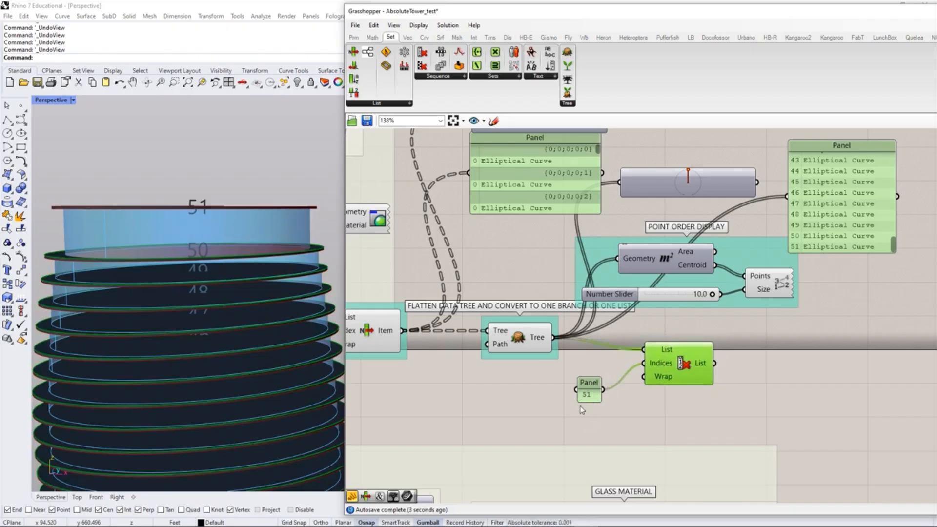
{"action": "left_click_drag", "start_coordinate": [580, 399], "coordinate": [531, 414]}
{"action": "left_click_drag", "start_coordinate": [576, 409], "coordinate": [593, 394]}
{"action": "left_click", "coordinate": [623, 424]}
Step: Lower the flattened tree's Param Viewer and place the flattened output panel directly above it
{"action": "right_click_drag", "start_coordinate": [644, 359], "coordinate": [674, 439]}
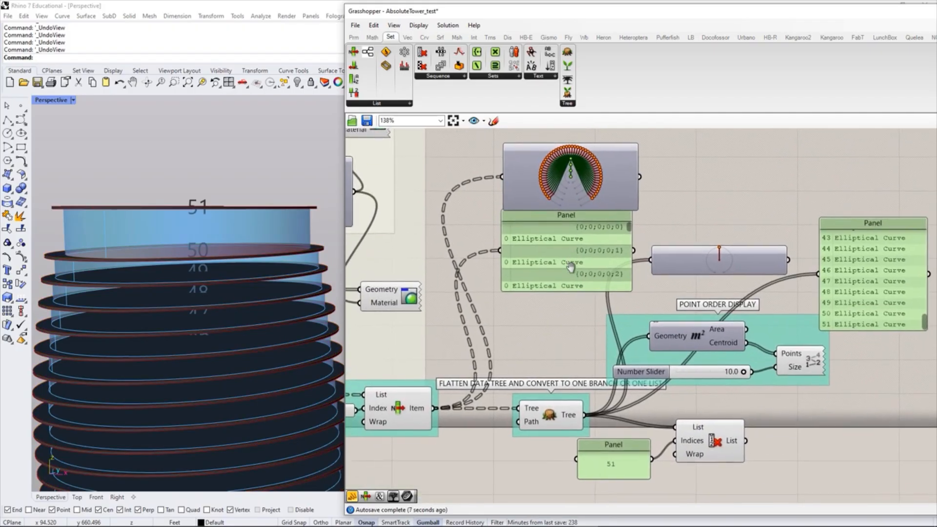
{"action": "left_click_drag", "start_coordinate": [737, 271], "coordinate": [738, 293]}
{"action": "left_click_drag", "start_coordinate": [873, 292], "coordinate": [716, 226]}
{"action": "scroll", "coordinate": [778, 285], "scroll_direction": "down", "scroll_amount": 3}
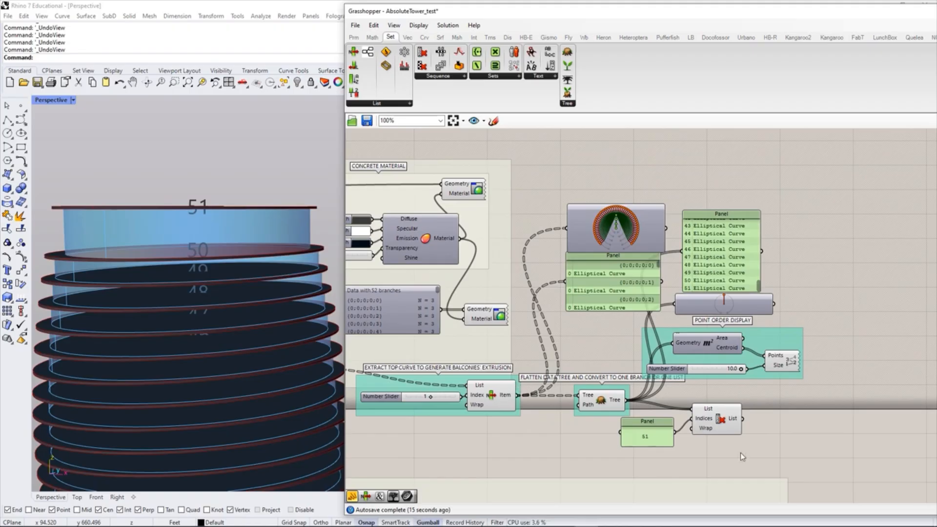
{"action": "left_click_drag", "start_coordinate": [805, 449], "coordinate": [548, 184]}
{"action": "key", "text": "ctrl+g"}
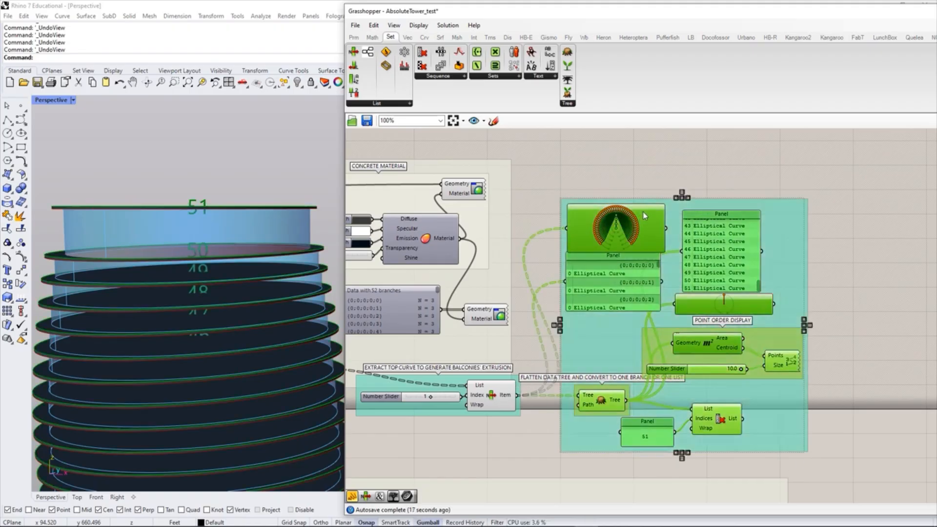
{"action": "left_click", "coordinate": [675, 161]}
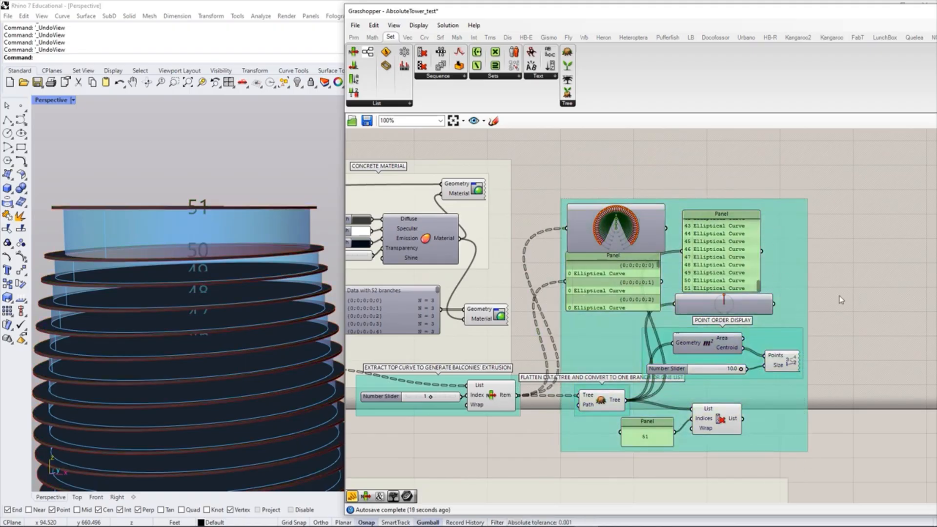
{"action": "key", "text": "ctrl+z"}
Step: Make the beige material group's colour the default, and group everything from Flatten Tree to Cull Index, including the viewers and panels
{"action": "right_click", "coordinate": [470, 338]}
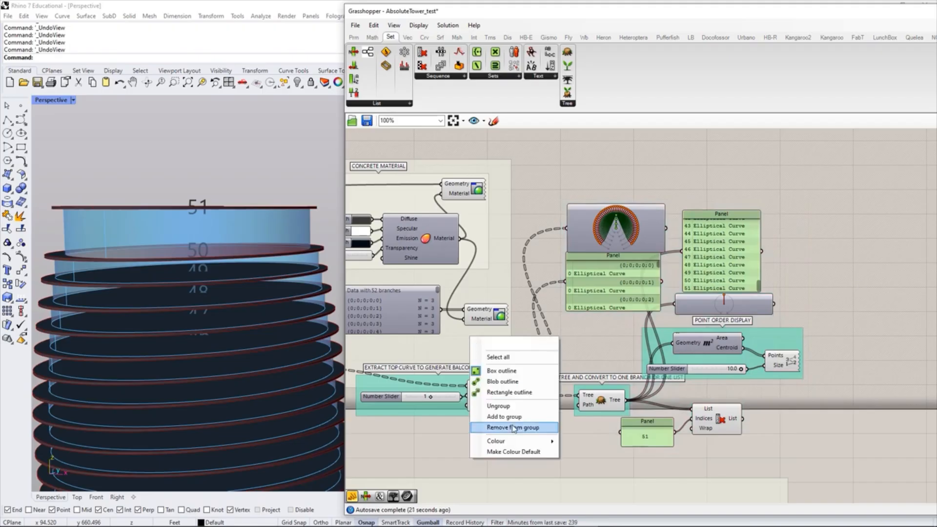
{"action": "left_click", "coordinate": [513, 452]}
{"action": "left_click_drag", "start_coordinate": [814, 458], "coordinate": [539, 173]}
{"action": "key", "text": "ctrl+g"}
Step: Label the group around Flatten Tree and Cull Index as REMOVE ROOFTOP BOUNDARY CURVE
{"action": "right_click_drag", "start_coordinate": [589, 333], "coordinate": [626, 330]}
{"action": "right_click", "coordinate": [652, 341]}
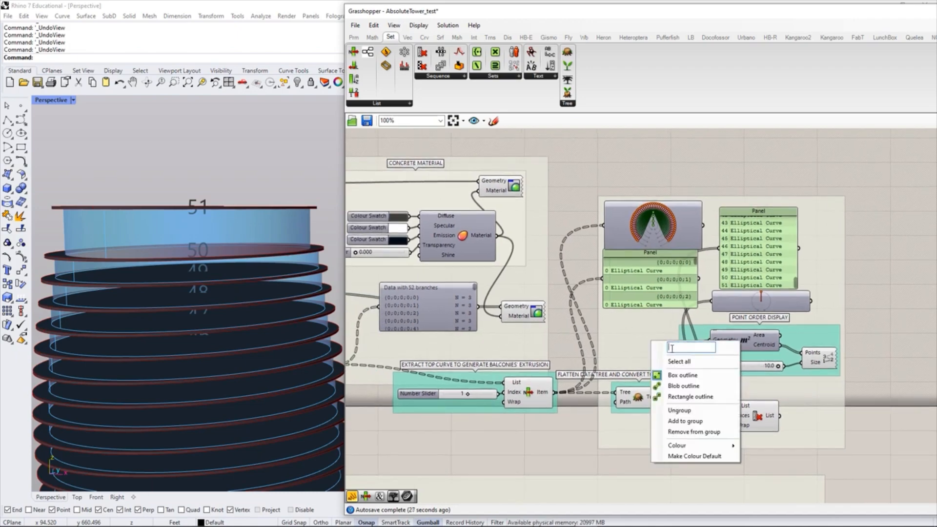
{"action": "type", "text": "REMOVE ROOFTOP"}
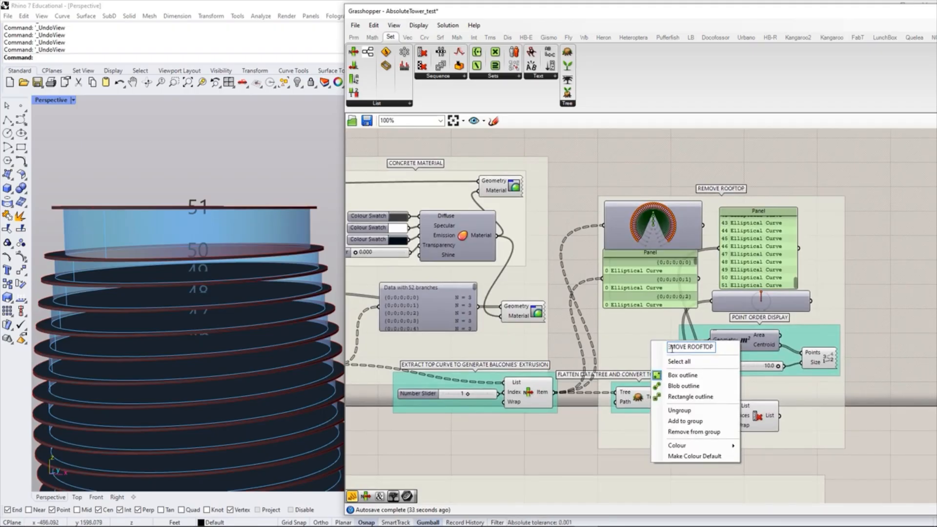
{"action": "type", "text": " BOUNDARY CURVE"}
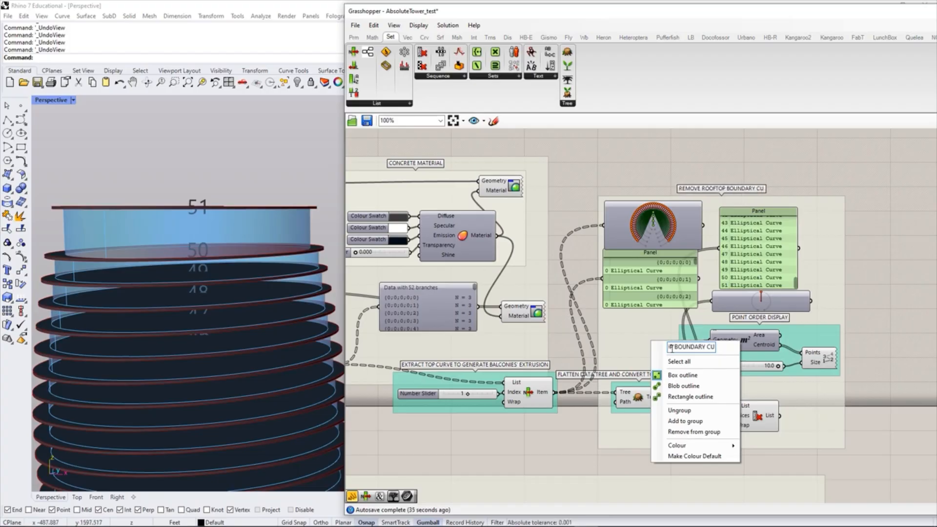
{"action": "left_click", "coordinate": [678, 189]}
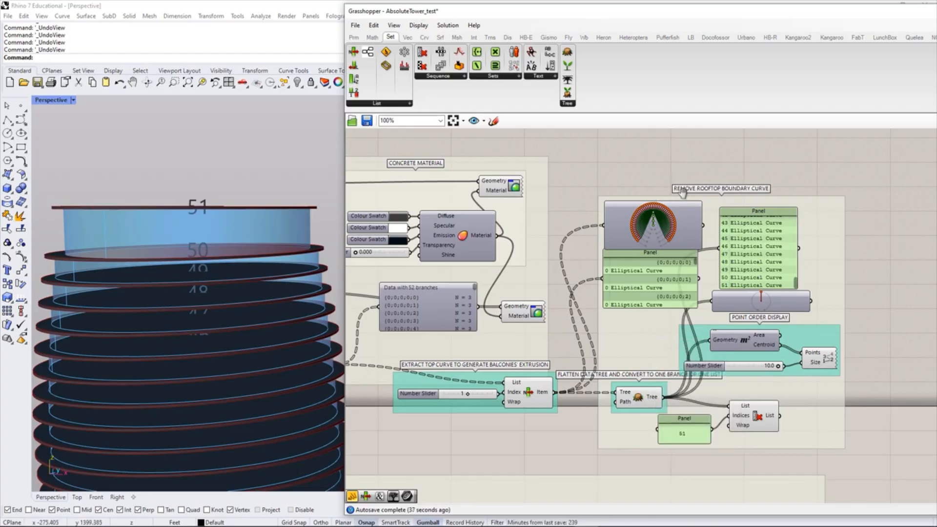
Step: Add the balconies' top curve extraction group to the large concrete material group, and move the REMOVE ROOFTOP BOUNDARY CURVE group slightly upward
{"action": "right_click_drag", "start_coordinate": [679, 189], "coordinate": [756, 177]}
{"action": "left_click_drag", "start_coordinate": [498, 374], "coordinate": [477, 373]}
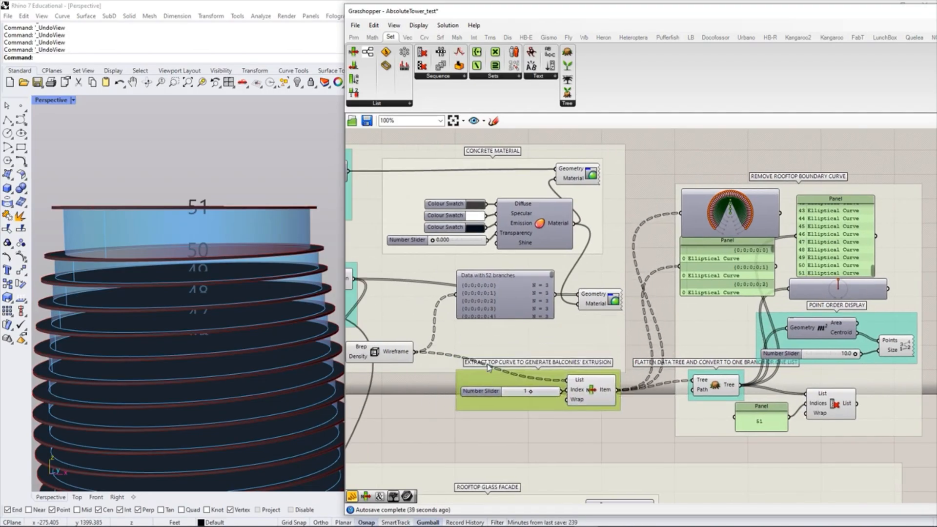
{"action": "right_click", "coordinate": [562, 334]}
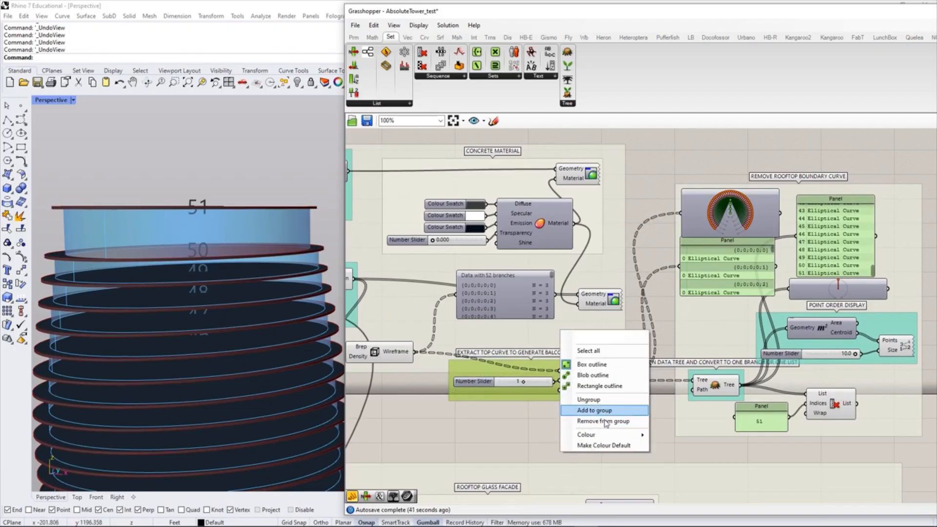
{"action": "left_click", "coordinate": [590, 412]}
{"action": "right_click_drag", "start_coordinate": [666, 426], "coordinate": [588, 383]}
{"action": "right_click_drag", "start_coordinate": [660, 275], "coordinate": [652, 344]}
{"action": "left_click_drag", "start_coordinate": [639, 352], "coordinate": [632, 331]}
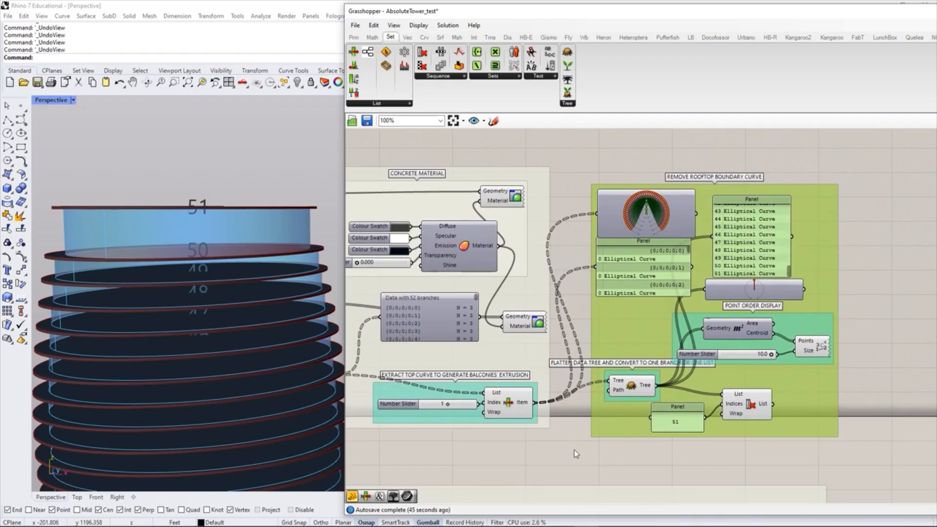
{"action": "left_click", "coordinate": [640, 442]}
Step: Add an Extrude component after Cull Index and connect Cull Index's List output to its Base input
{"action": "scroll", "coordinate": [642, 441], "scroll_direction": "up", "scroll_amount": 3}
{"action": "left_click", "coordinate": [673, 389]}
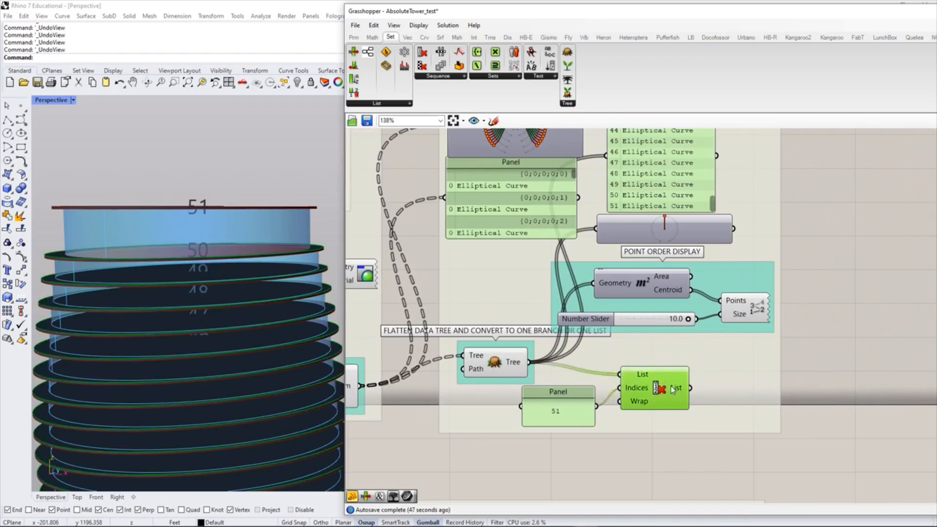
{"action": "right_click_drag", "start_coordinate": [297, 252], "coordinate": [272, 300]}
{"action": "right_click_drag", "start_coordinate": [594, 366], "coordinate": [519, 346]}
{"action": "left_click", "coordinate": [603, 420]}
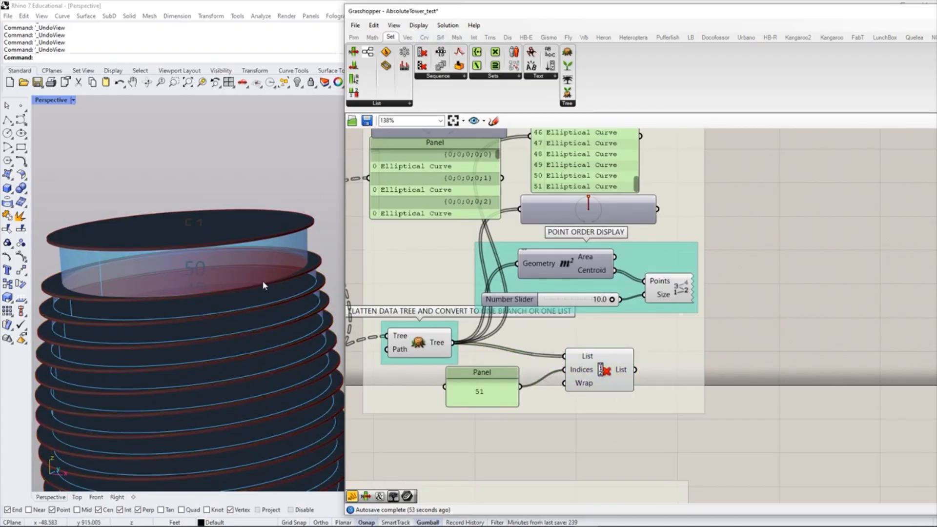
{"action": "left_click", "coordinate": [440, 37]}
{"action": "left_click", "coordinate": [472, 77]}
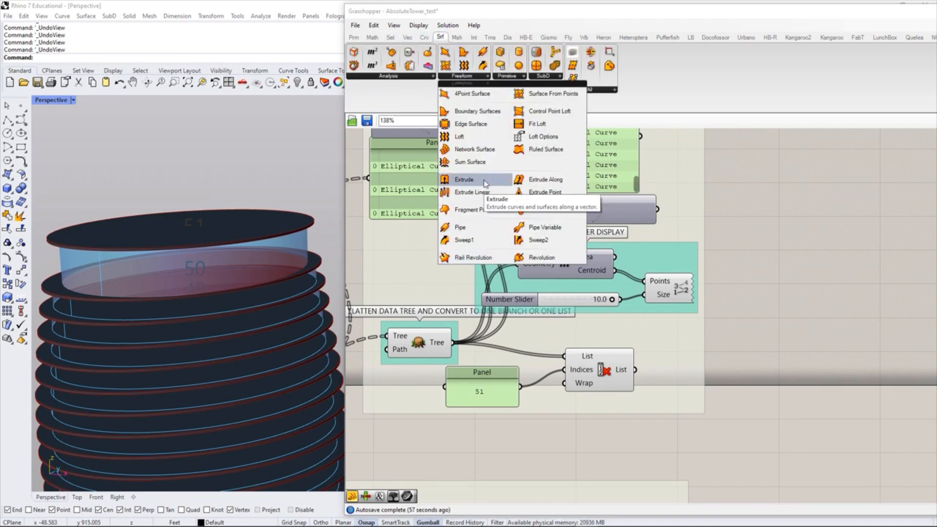
{"action": "left_click_drag", "start_coordinate": [732, 373], "coordinate": [731, 373]}
{"action": "left_click_drag", "start_coordinate": [635, 369], "coordinate": [684, 364]}
{"action": "left_click_drag", "start_coordinate": [759, 380], "coordinate": [774, 382]}
Step: Add a Unit Z vector below Cull Index and connect its output to the new Extrude's Direction input
{"action": "left_click", "coordinate": [403, 478]}
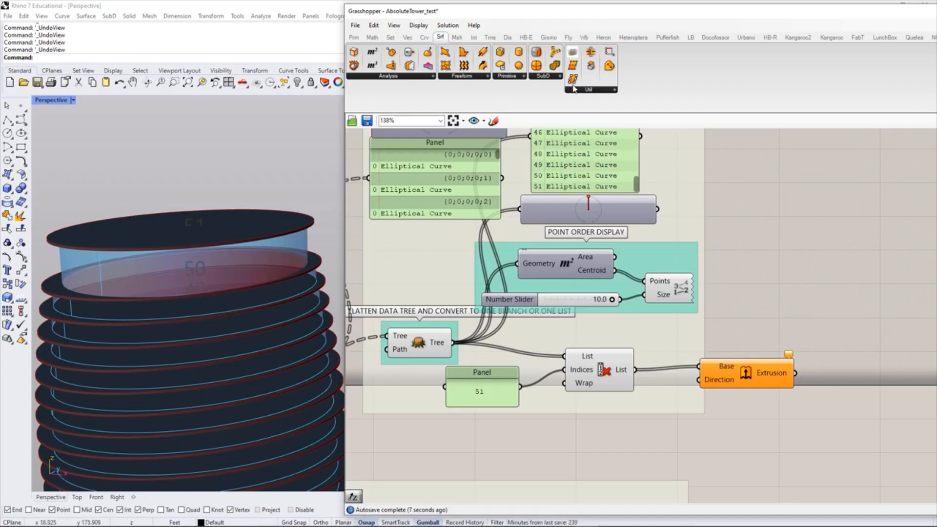
{"action": "left_click_drag", "start_coordinate": [496, 441], "coordinate": [629, 426]}
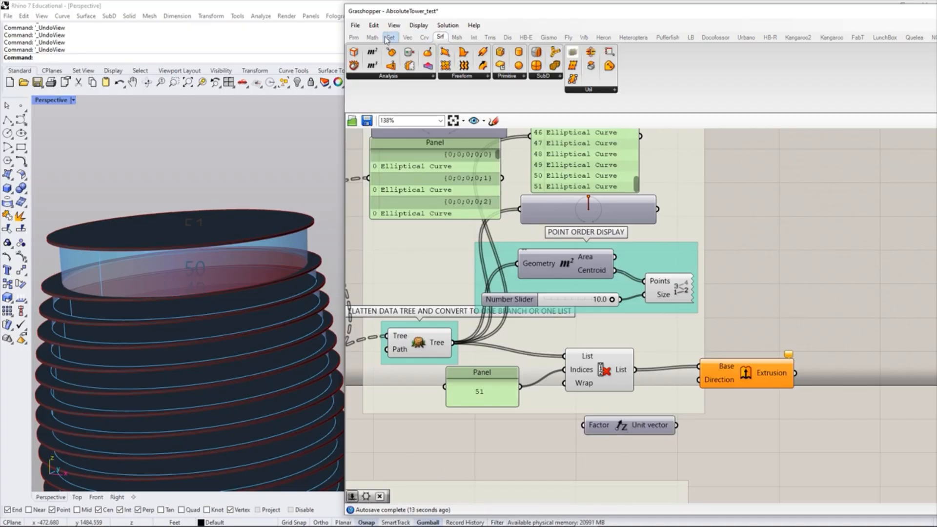
{"action": "left_click", "coordinate": [407, 38]}
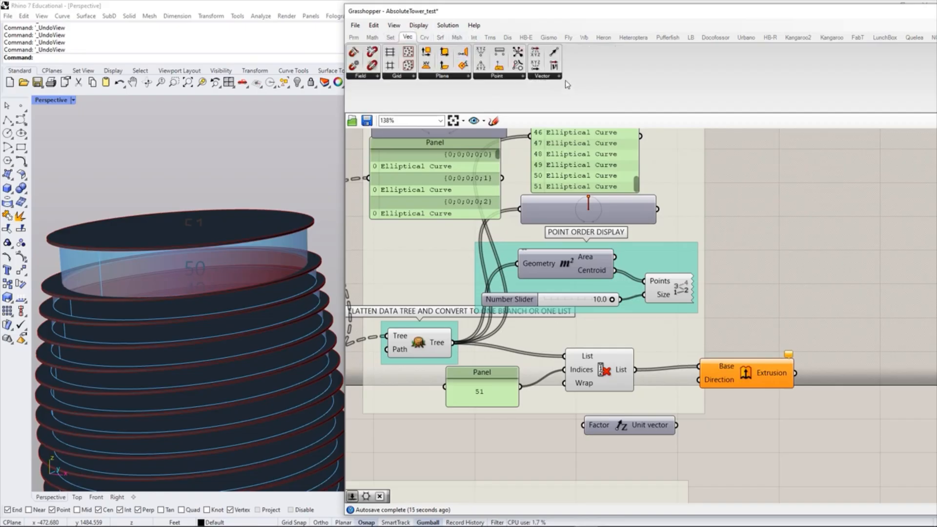
{"action": "left_click", "coordinate": [542, 76]}
{"action": "left_click_drag", "start_coordinate": [678, 426], "coordinate": [699, 380]}
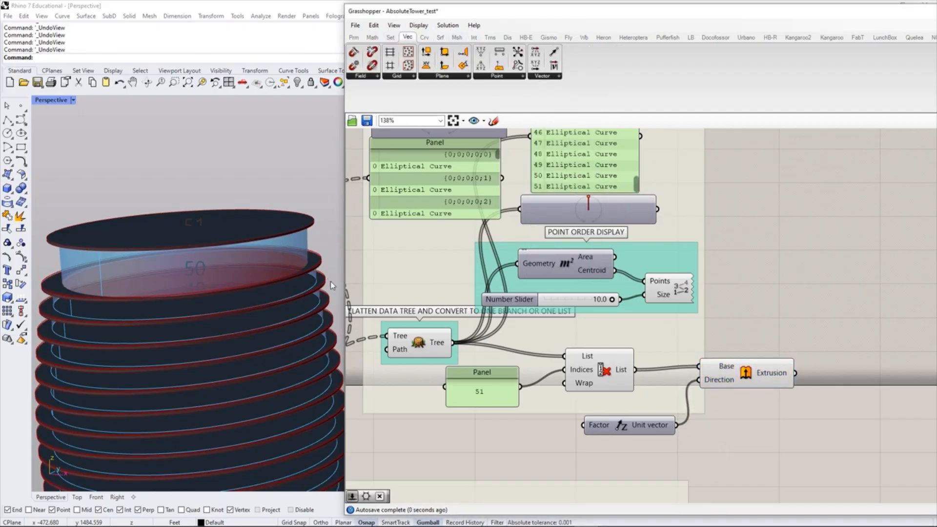
{"action": "scroll", "coordinate": [321, 259], "scroll_direction": "up", "scroll_amount": 3}
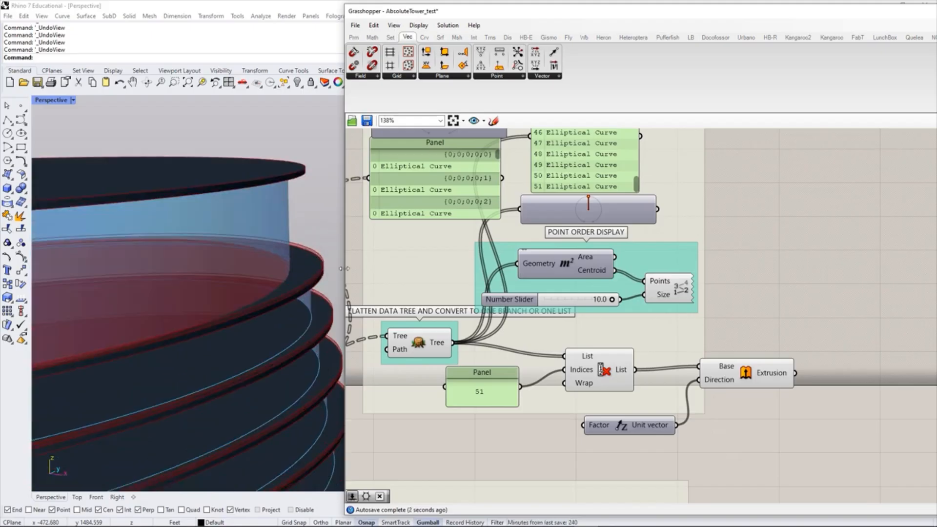
{"action": "left_click_drag", "start_coordinate": [644, 432], "coordinate": [651, 430]}
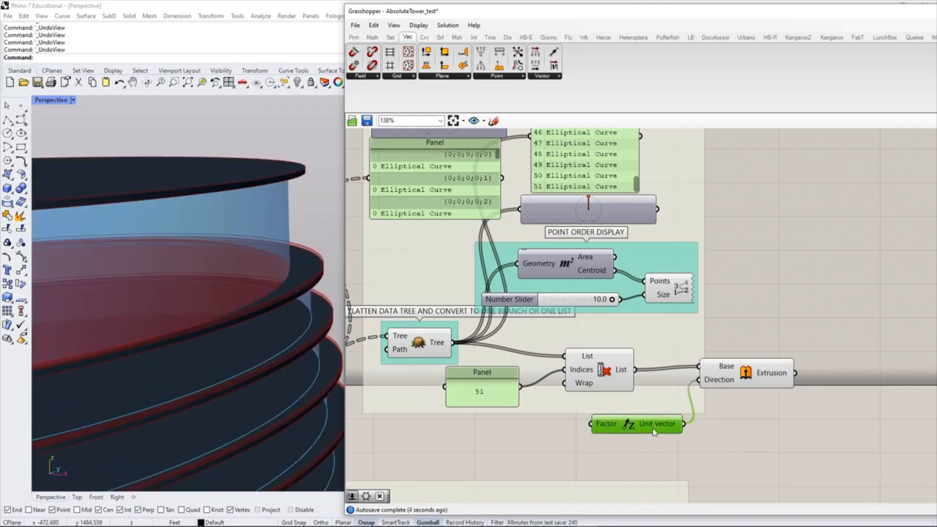
Step: Create a number slider ranging from 3 to 4 with value 3.5 and connect it to Unit Z's Factor input
{"action": "left_click", "coordinate": [522, 443]}
{"action": "double_click", "coordinate": [524, 442]}
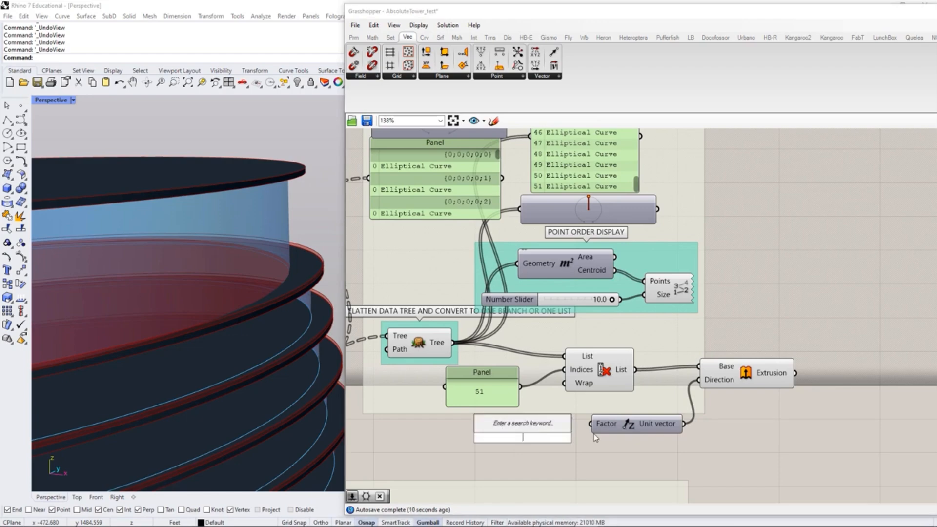
{"action": "type", "text": "3<3.5<4"}
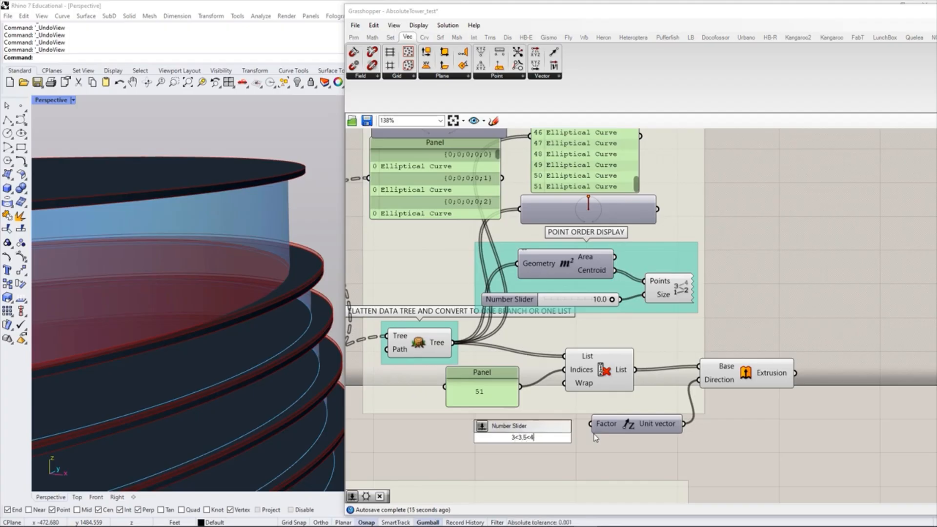
{"action": "key", "text": "Return"}
{"action": "mouse_move", "coordinate": [585, 440]}
{"action": "left_mouse_down"}
{"action": "mouse_move", "coordinate": [555, 436]}
{"action": "mouse_move", "coordinate": [590, 424]}
{"action": "left_mouse_up"}
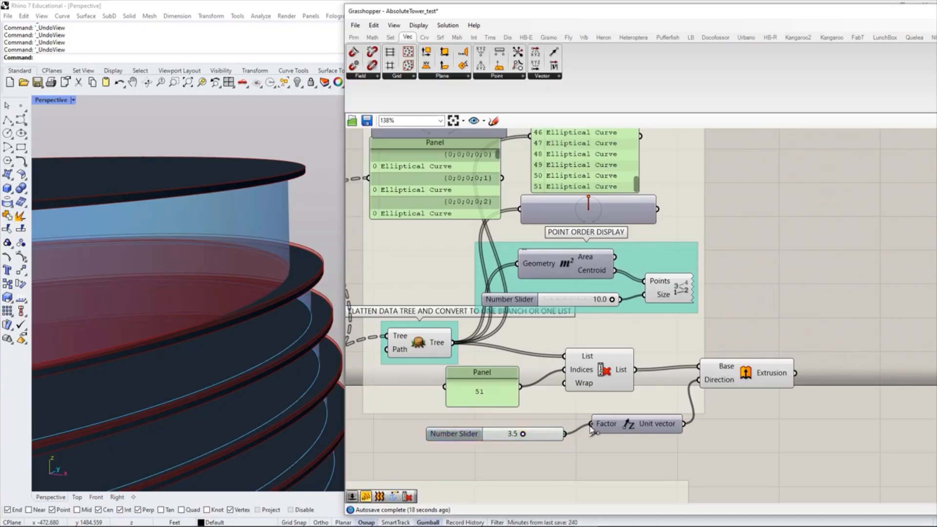
Step: Examine the extruded balcony railings along the tower's floor edges and below the rooftop
{"action": "scroll", "coordinate": [244, 266], "scroll_direction": "down", "scroll_amount": 12}
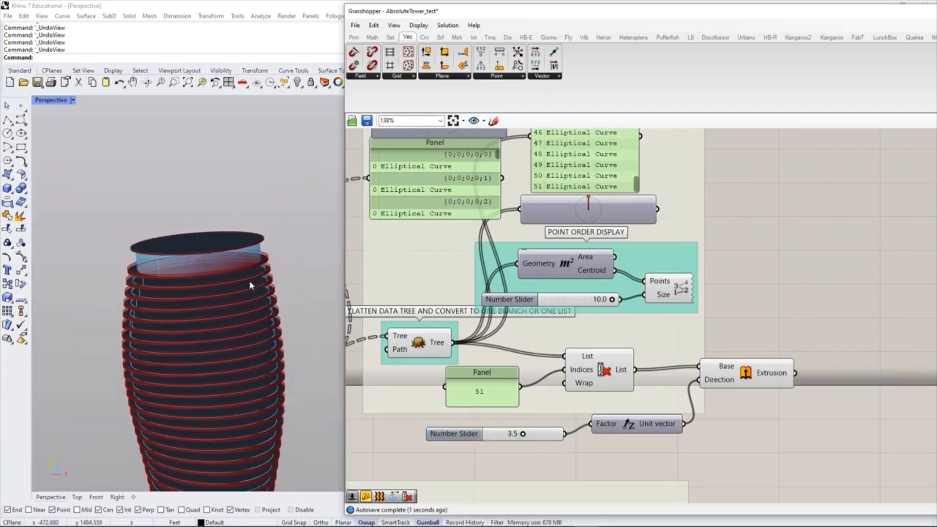
{"action": "scroll", "coordinate": [243, 305], "scroll_direction": "up", "scroll_amount": 7}
{"action": "right_click_drag", "start_coordinate": [243, 306], "coordinate": [256, 251]}
{"action": "scroll", "coordinate": [255, 251], "scroll_direction": "down", "scroll_amount": 7}
{"action": "scroll", "coordinate": [246, 266], "scroll_direction": "up", "scroll_amount": 3}
{"action": "mouse_move", "coordinate": [273, 364]}
{"action": "right_mouse_down"}
{"action": "mouse_move", "coordinate": [277, 339]}
{"action": "mouse_move", "coordinate": [267, 362]}
{"action": "mouse_move", "coordinate": [274, 350]}
{"action": "right_mouse_up"}
{"action": "scroll", "coordinate": [264, 163], "scroll_direction": "up", "scroll_amount": 7}
{"action": "scroll", "coordinate": [264, 163], "scroll_direction": "up", "scroll_amount": 3}
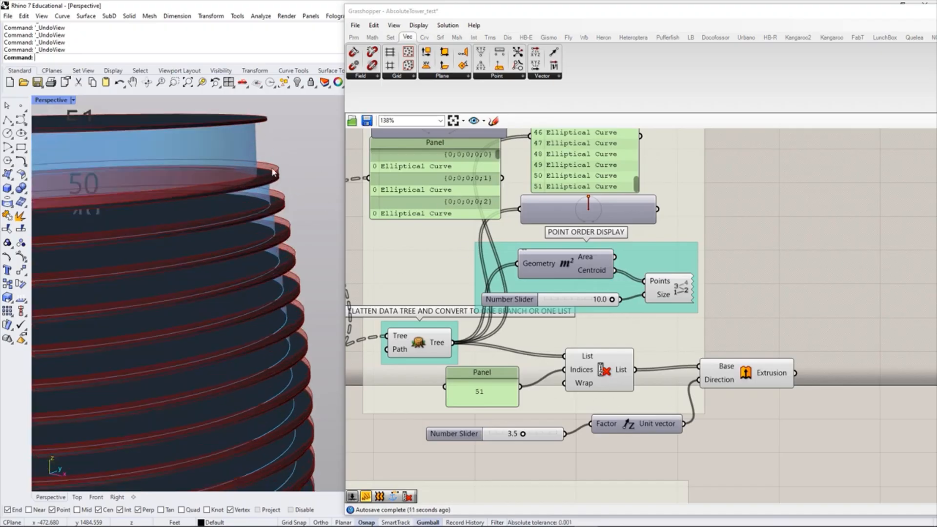
{"action": "scroll", "coordinate": [270, 175], "scroll_direction": "down", "scroll_amount": 4}
{"action": "scroll", "coordinate": [288, 193], "scroll_direction": "up", "scroll_amount": 6}
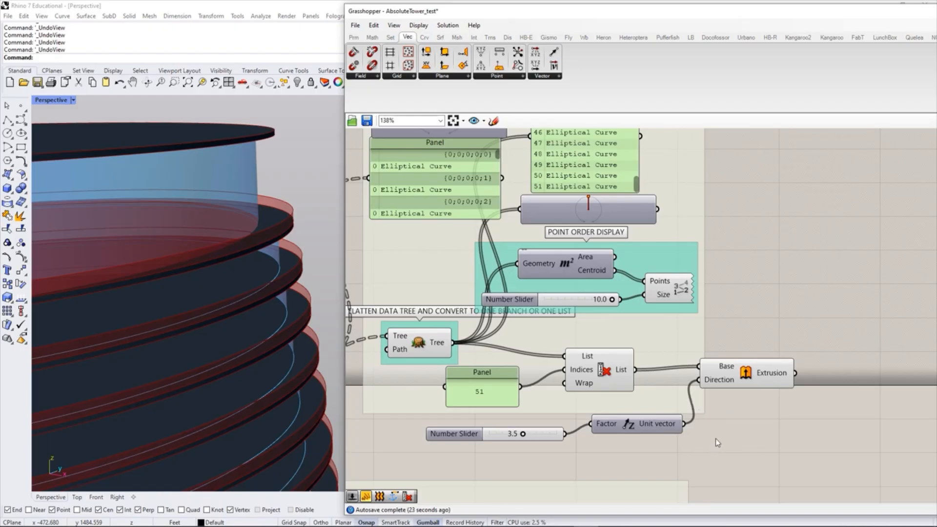
Step: Duplicate the glass material's Custom Preview component and place the copy beside the balconies' Extrude
{"action": "scroll", "coordinate": [761, 439], "scroll_direction": "down", "scroll_amount": 2}
{"action": "scroll", "coordinate": [683, 409], "scroll_direction": "down", "scroll_amount": 2}
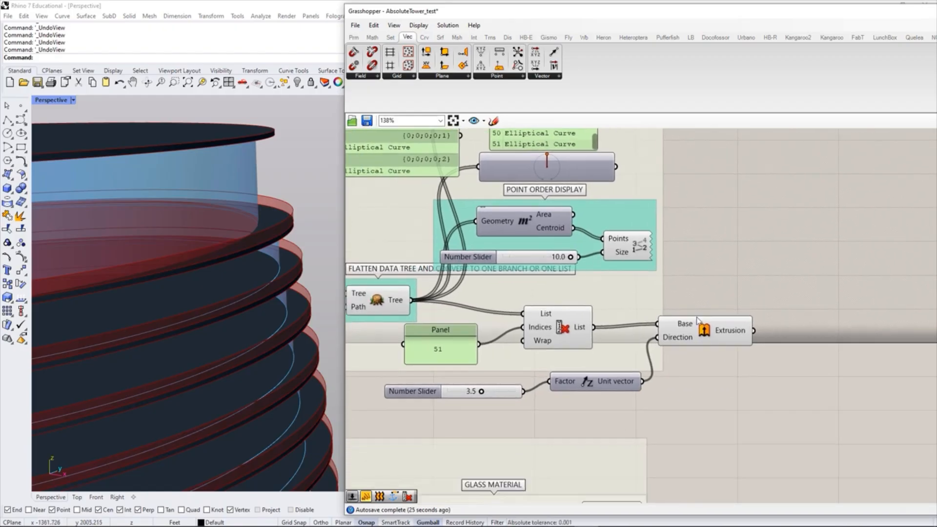
{"action": "scroll", "coordinate": [678, 404], "scroll_direction": "up", "scroll_amount": 3}
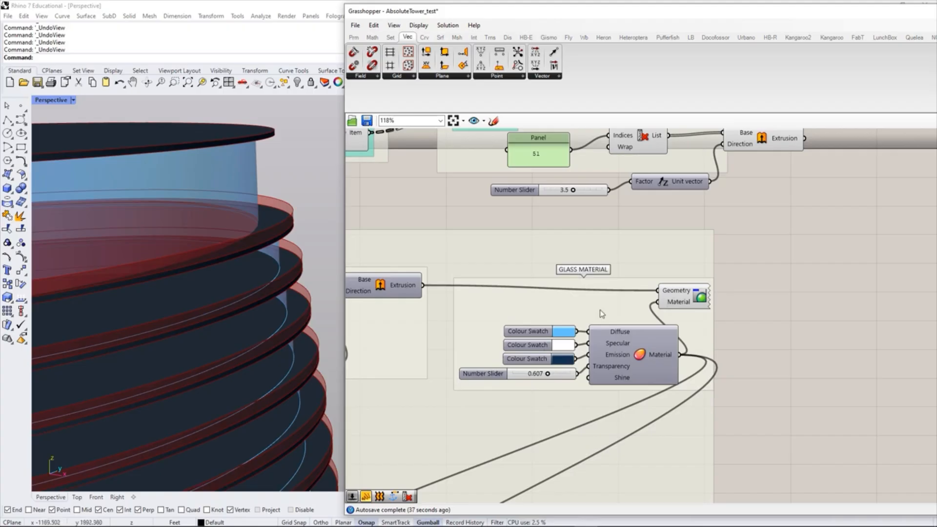
{"action": "left_click", "coordinate": [681, 299]}
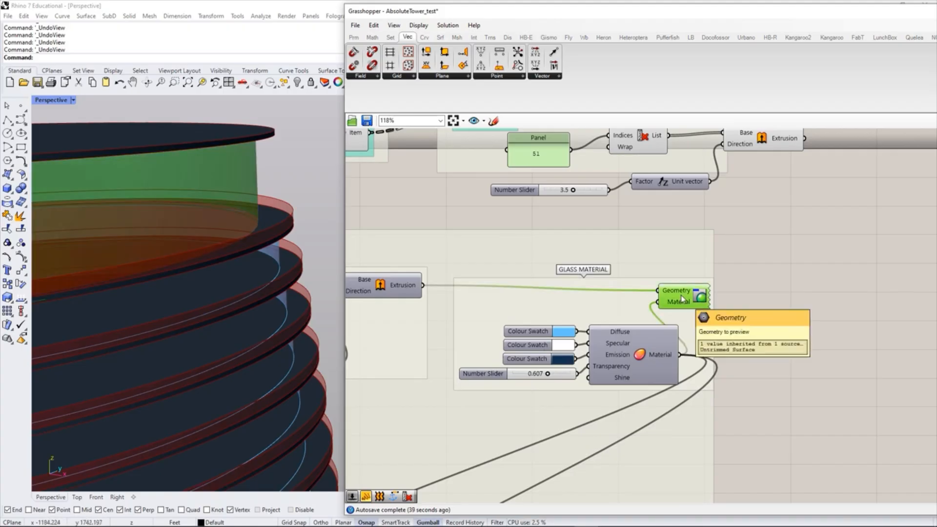
{"action": "key", "text": "ctrl+c"}
{"action": "key", "text": "ctrl+v"}
{"action": "scroll", "coordinate": [722, 366], "scroll_direction": "down", "scroll_amount": 4}
{"action": "left_click_drag", "start_coordinate": [678, 305], "coordinate": [785, 284]}
Step: Connect the balconies' Extrusion output to the copied preview's Geometry input and align the preview with the Extrude component
{"action": "scroll", "coordinate": [810, 241], "scroll_direction": "up", "scroll_amount": 6}
{"action": "left_click", "coordinate": [754, 336]}
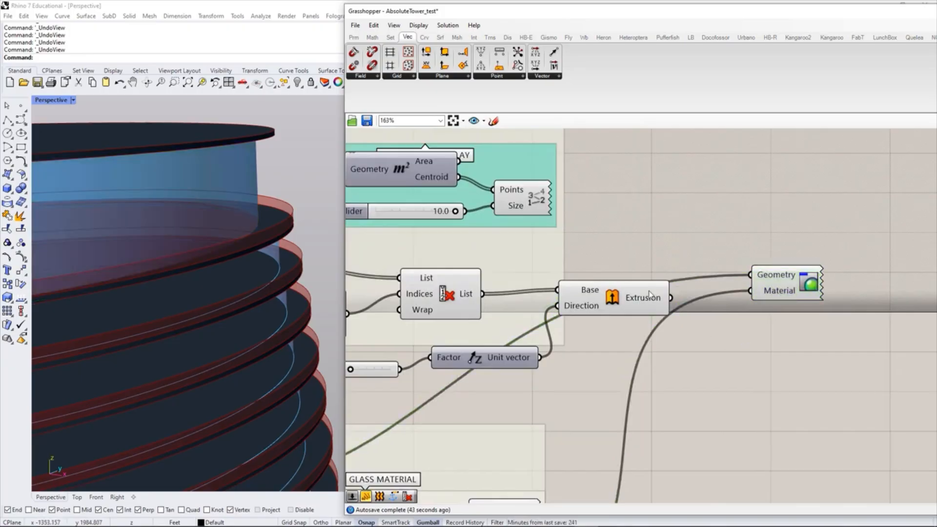
{"action": "left_click", "coordinate": [649, 294]}
{"action": "left_click_drag", "start_coordinate": [670, 298], "coordinate": [768, 307]}
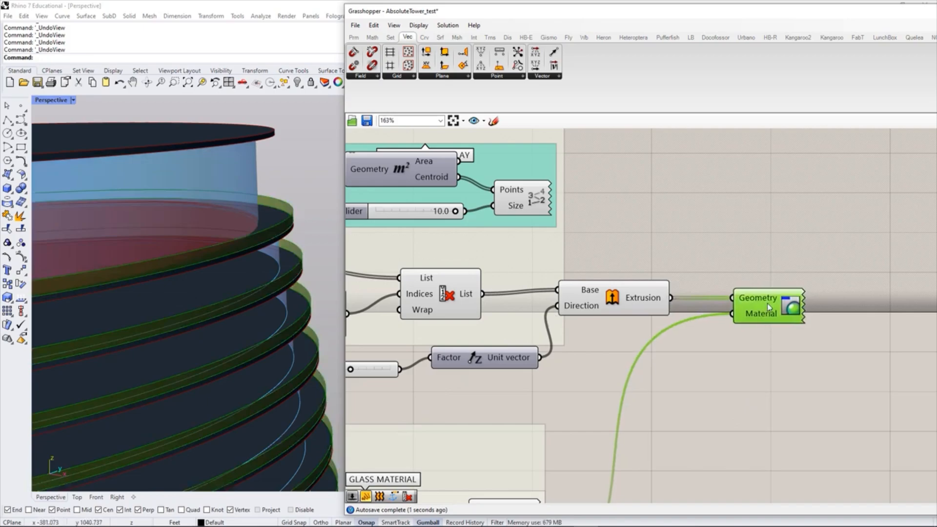
{"action": "left_click", "coordinate": [616, 428]}
{"action": "scroll", "coordinate": [274, 343], "scroll_direction": "down", "scroll_amount": 5}
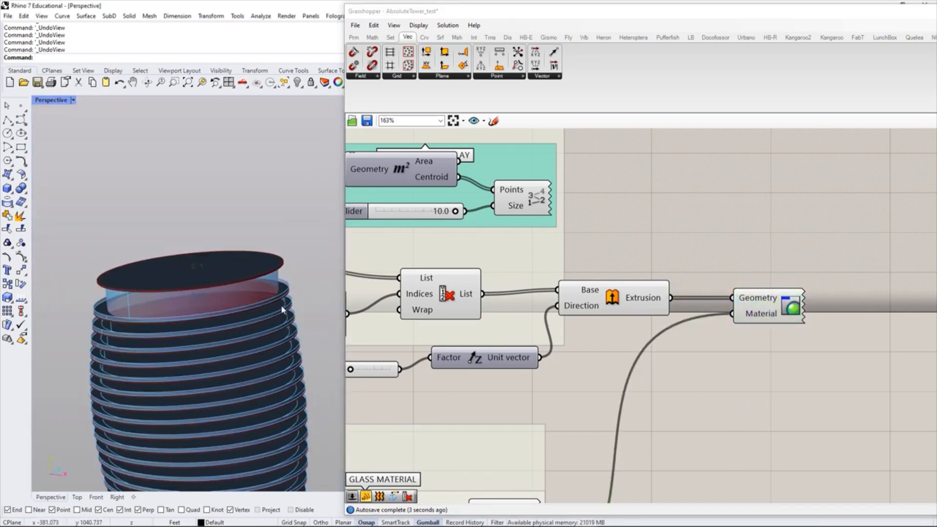
{"action": "scroll", "coordinate": [176, 276], "scroll_direction": "up", "scroll_amount": 2}
{"action": "scroll", "coordinate": [644, 239], "scroll_direction": "down", "scroll_amount": 2}
Step: Add the 3.5 slider, Unit Z, balconies' Extrude and copied Custom Preview to the REMOVE ROOFTOP BOUNDARY CURVE group
{"action": "right_click_drag", "start_coordinate": [771, 297], "coordinate": [678, 327]}
{"action": "scroll", "coordinate": [398, 346], "scroll_direction": "up", "scroll_amount": 3}
{"action": "left_click", "coordinate": [453, 366]}
{"action": "left_click", "coordinate": [666, 360], "text": "shift"}
{"action": "left_click", "coordinate": [786, 306], "text": "shift"}
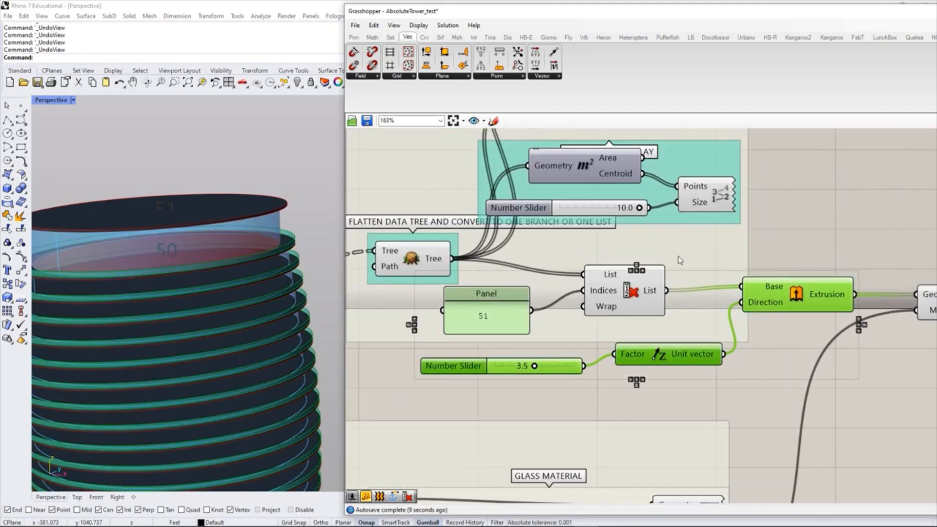
{"action": "right_click", "coordinate": [697, 253]}
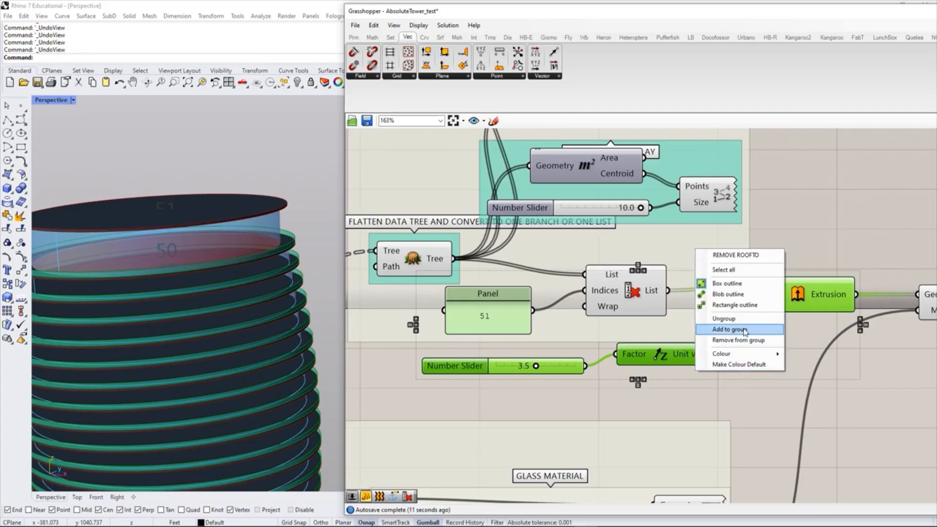
{"action": "left_click", "coordinate": [712, 329]}
{"action": "scroll", "coordinate": [702, 375], "scroll_direction": "down", "scroll_amount": 3}
{"action": "left_click", "coordinate": [837, 334]}
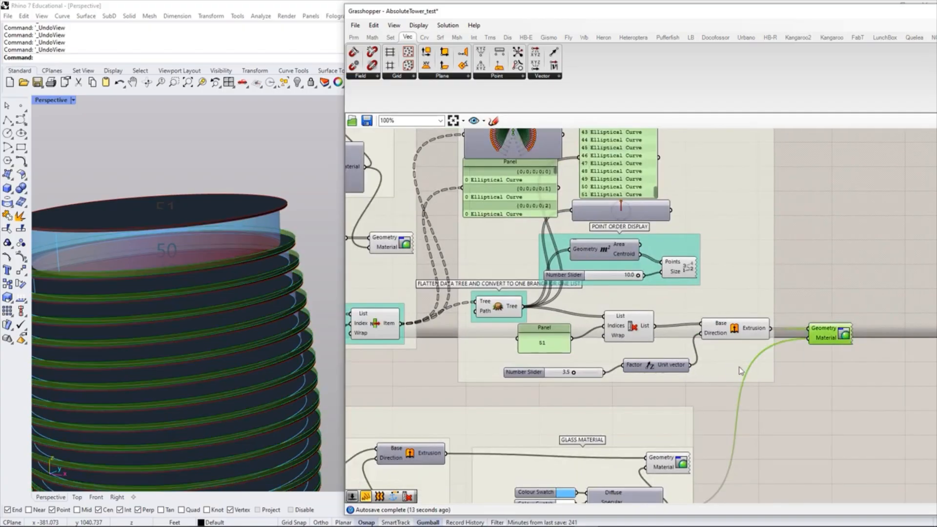
{"action": "right_click", "coordinate": [737, 370]}
{"action": "left_click", "coordinate": [773, 447]}
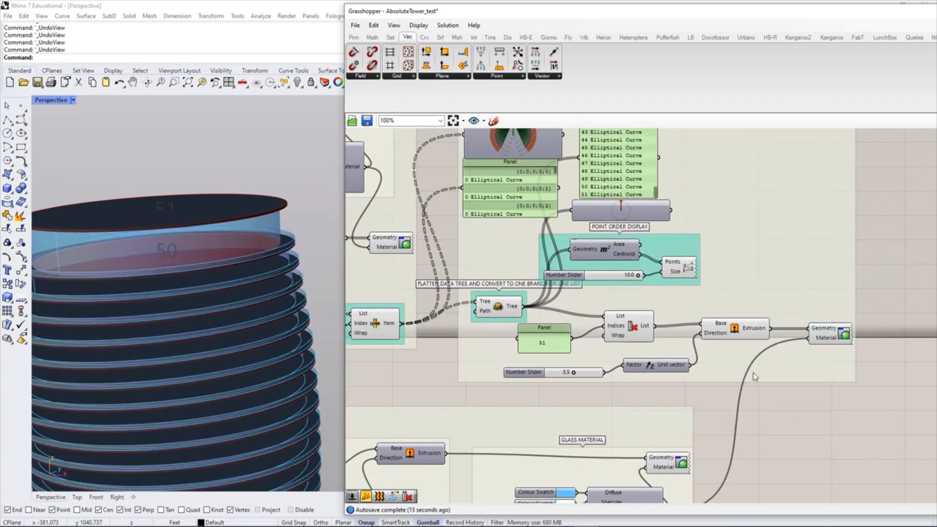
Step: Turn off the previews of the balconies' Extrude, Cull Index, Flatten Tree, Point List, List Item, Wireframe and floor-thickness Extrude components
{"action": "left_click", "coordinate": [735, 317]}
{"action": "left_click", "coordinate": [643, 316], "text": "shift"}
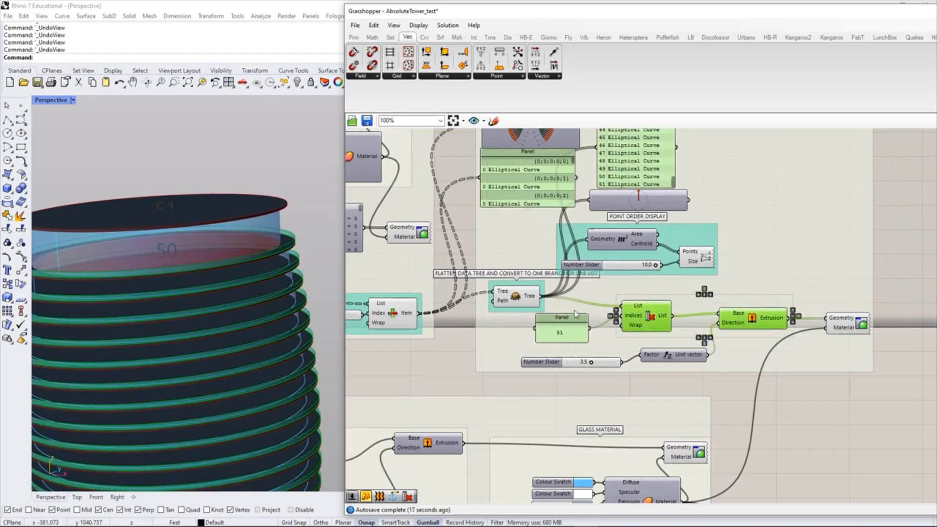
{"action": "left_click", "coordinate": [521, 300], "text": "shift"}
{"action": "right_click_drag", "start_coordinate": [699, 278], "coordinate": [756, 291]}
{"action": "left_click", "coordinate": [748, 271], "text": "shift"}
{"action": "right_click_drag", "start_coordinate": [557, 343], "coordinate": [707, 346]}
{"action": "left_click", "coordinate": [604, 328], "text": "shift"}
{"action": "right_click_drag", "start_coordinate": [571, 381], "coordinate": [744, 383]}
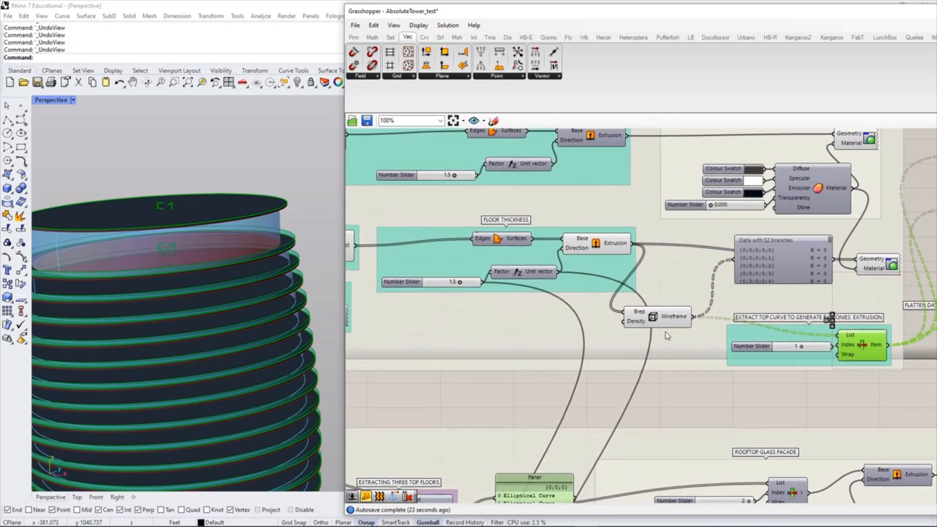
{"action": "left_click", "coordinate": [665, 332], "text": "shift"}
{"action": "left_click", "coordinate": [653, 313], "text": "shift"}
{"action": "left_click", "coordinate": [607, 240], "text": "shift"}
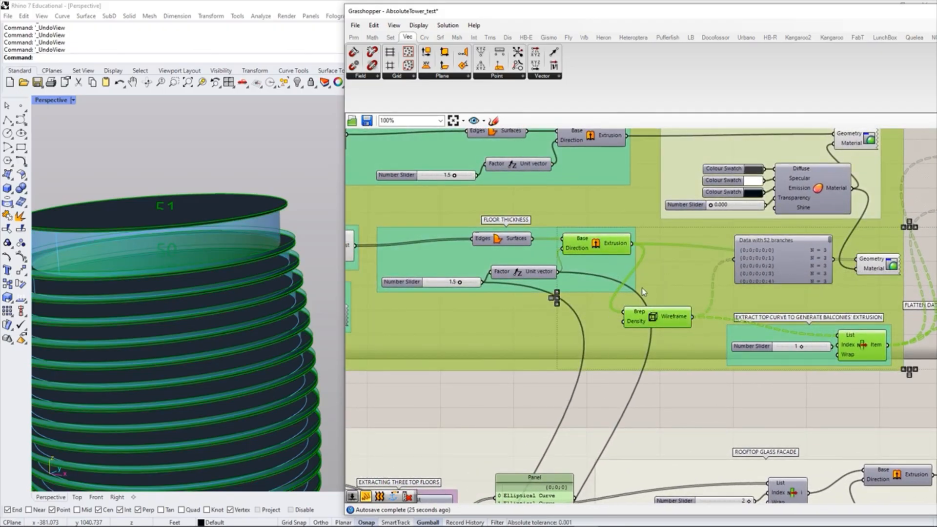
{"action": "key", "text": "ctrl+q"}
{"action": "left_click", "coordinate": [692, 421]}
Step: Examine the tower's glass balconies from the base up to the rooftop, viewing them close up and from a distance
{"action": "right_click_drag", "start_coordinate": [830, 384], "coordinate": [387, 383]}
{"action": "left_click", "coordinate": [275, 287]}
{"action": "scroll", "coordinate": [271, 263], "scroll_direction": "down", "scroll_amount": 5}
{"action": "scroll", "coordinate": [266, 239], "scroll_direction": "down", "scroll_amount": 5}
{"action": "scroll", "coordinate": [255, 313], "scroll_direction": "down", "scroll_amount": 5}
{"action": "scroll", "coordinate": [255, 313], "scroll_direction": "up", "scroll_amount": 10}
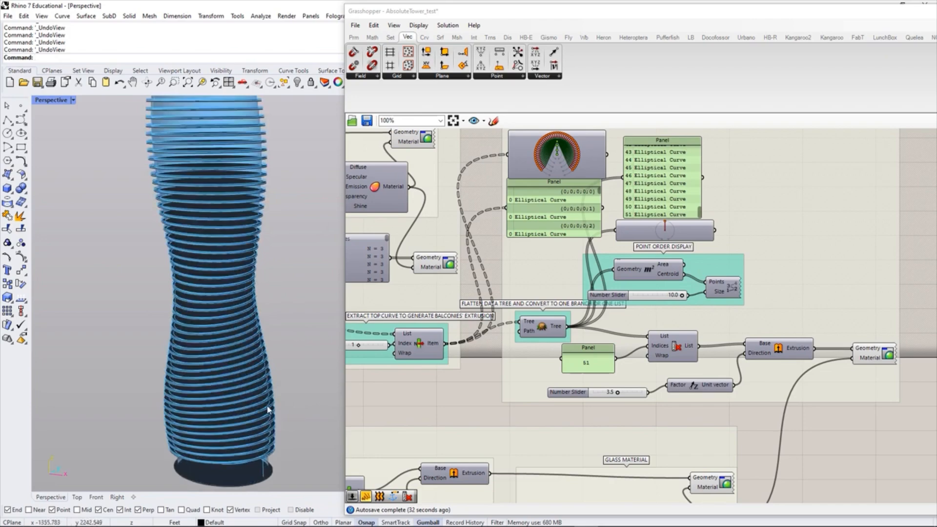
{"action": "scroll", "coordinate": [268, 409], "scroll_direction": "up", "scroll_amount": 6}
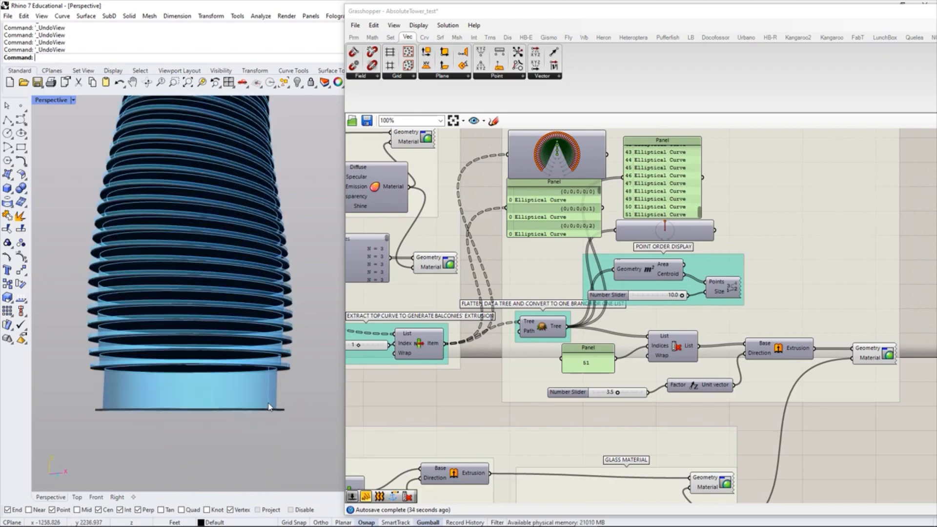
{"action": "scroll", "coordinate": [267, 409], "scroll_direction": "up", "scroll_amount": 6}
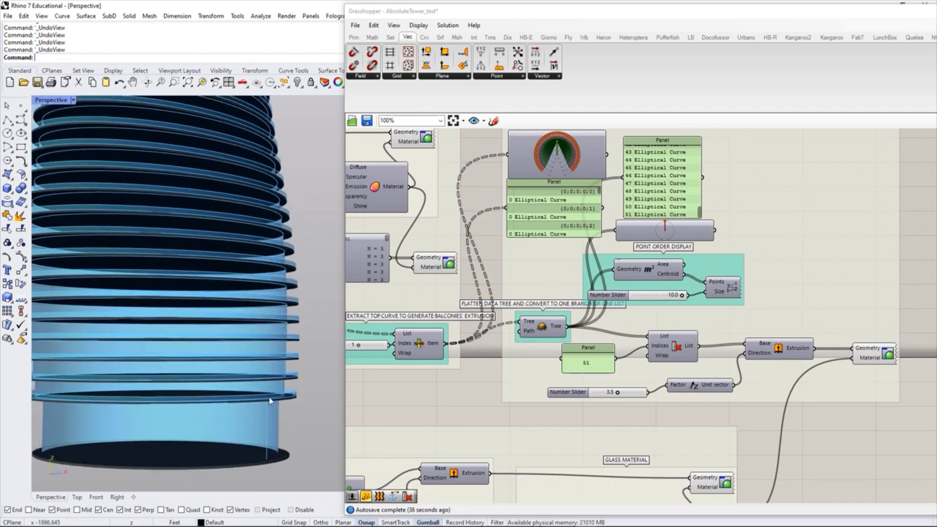
{"action": "right_click_drag", "start_coordinate": [292, 388], "coordinate": [291, 323]}
{"action": "right_click_drag", "start_coordinate": [300, 219], "coordinate": [298, 234]}
{"action": "scroll", "coordinate": [271, 293], "scroll_direction": "down", "scroll_amount": 5}
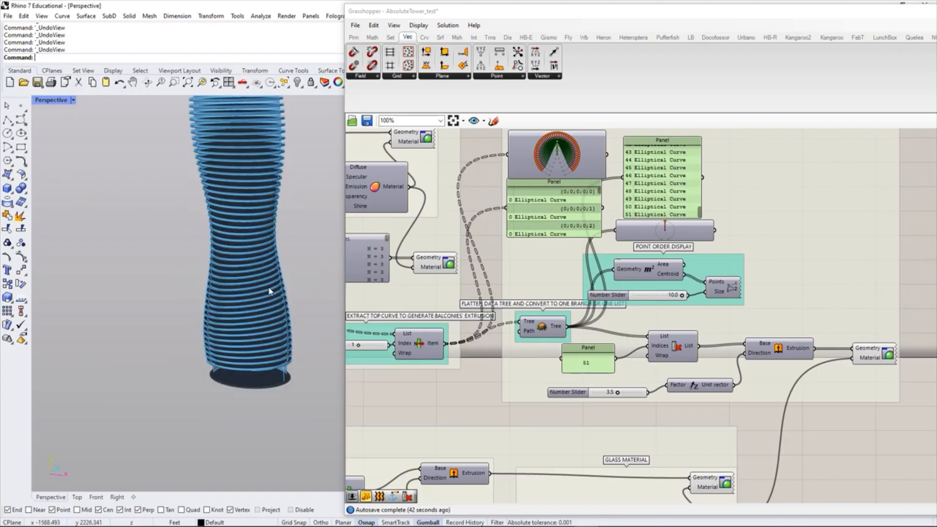
{"action": "scroll", "coordinate": [257, 348], "scroll_direction": "up", "scroll_amount": 8}
{"action": "scroll", "coordinate": [262, 274], "scroll_direction": "up", "scroll_amount": 8}
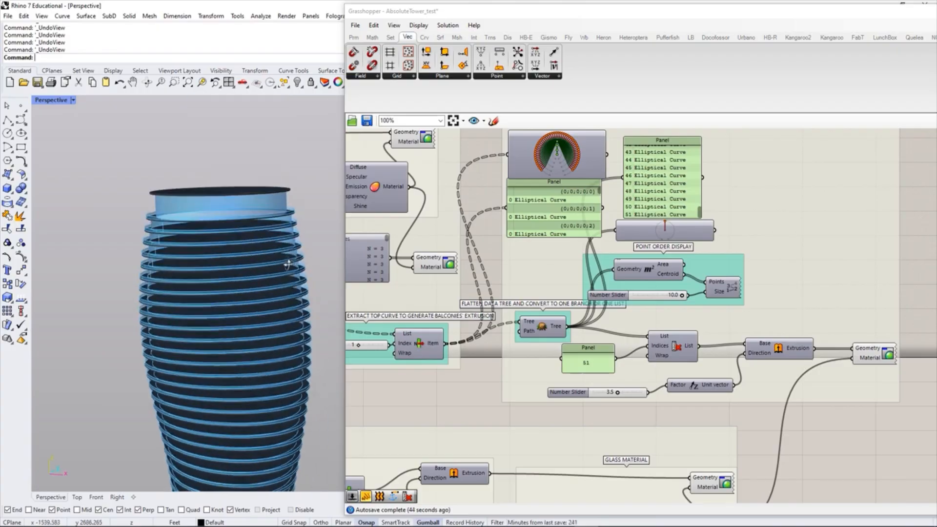
{"action": "scroll", "coordinate": [271, 173], "scroll_direction": "down", "scroll_amount": 5}
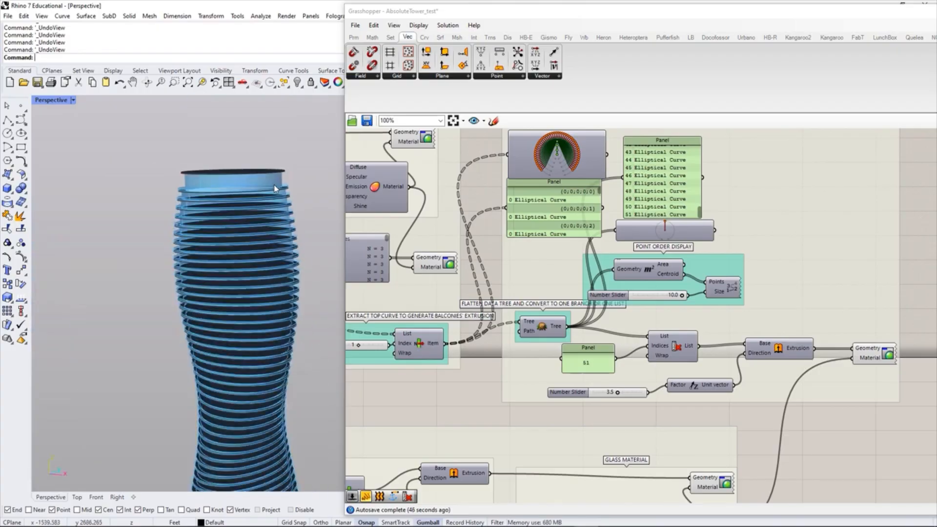
{"action": "scroll", "coordinate": [254, 179], "scroll_direction": "up", "scroll_amount": 8}
{"action": "scroll", "coordinate": [242, 183], "scroll_direction": "down", "scroll_amount": 4}
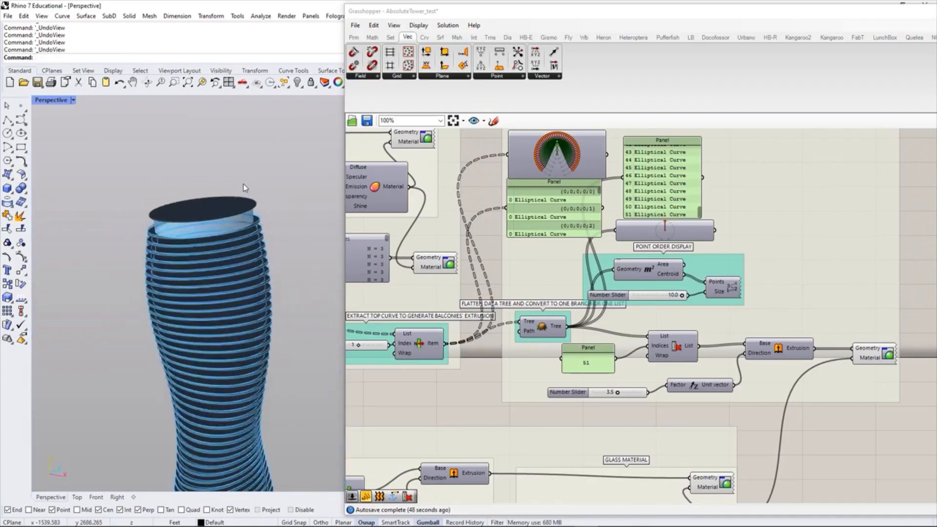
{"action": "scroll", "coordinate": [243, 188], "scroll_direction": "up", "scroll_amount": 2}
{"action": "right_click_drag", "start_coordinate": [672, 340], "coordinate": [545, 273]}
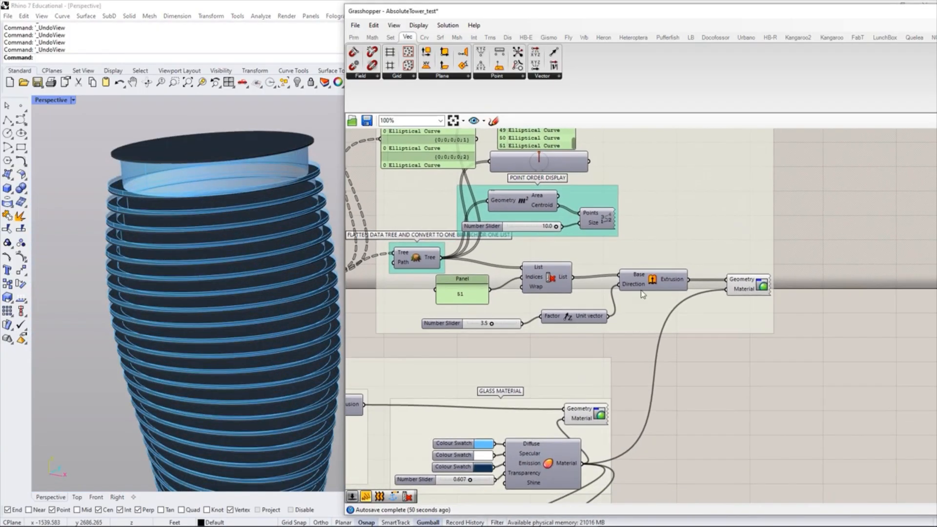
{"action": "right_click_drag", "start_coordinate": [642, 295], "coordinate": [614, 292]}
{"action": "left_click", "coordinate": [712, 287]}
{"action": "left_click", "coordinate": [702, 352]}
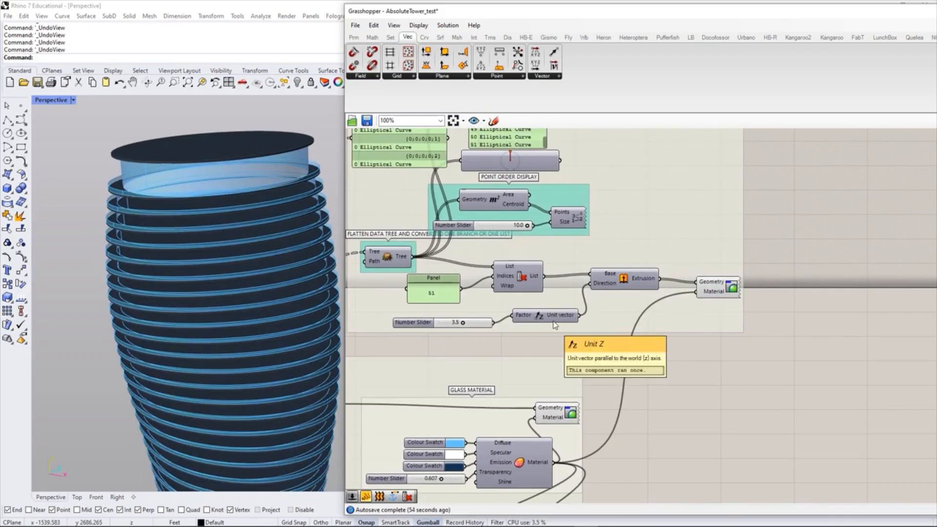
{"action": "right_click_drag", "start_coordinate": [593, 335], "coordinate": [682, 394]}
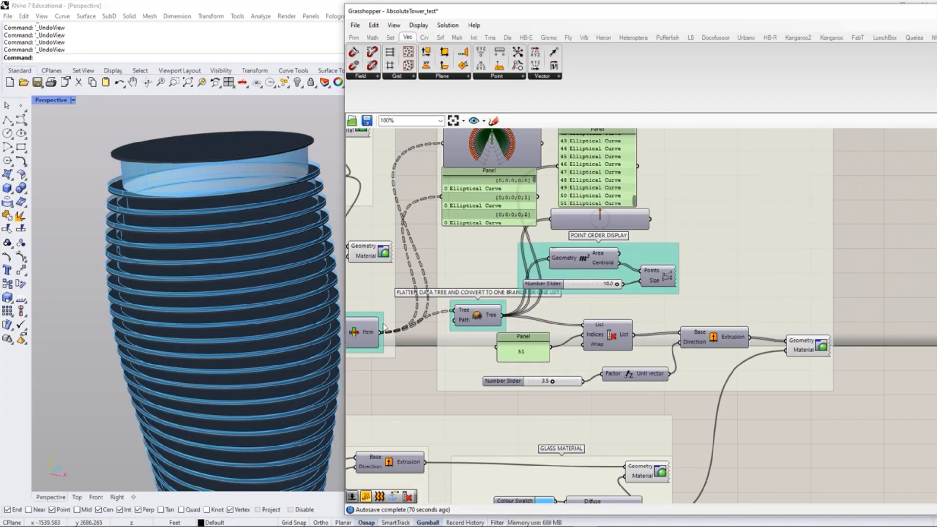
Step: Set the glass material's transparency to 0.398 and its diffuse colour to a darker blue with hue 203, saturation 73 and value 70
{"action": "right_click_drag", "start_coordinate": [596, 427], "coordinate": [614, 241]}
{"action": "scroll", "coordinate": [561, 326], "scroll_direction": "up", "scroll_amount": 2}
{"action": "scroll", "coordinate": [562, 326], "scroll_direction": "up", "scroll_amount": 1}
{"action": "left_click_drag", "start_coordinate": [542, 366], "coordinate": [526, 368]}
{"action": "right_click", "coordinate": [566, 298]}
{"action": "left_click", "coordinate": [564, 307]}
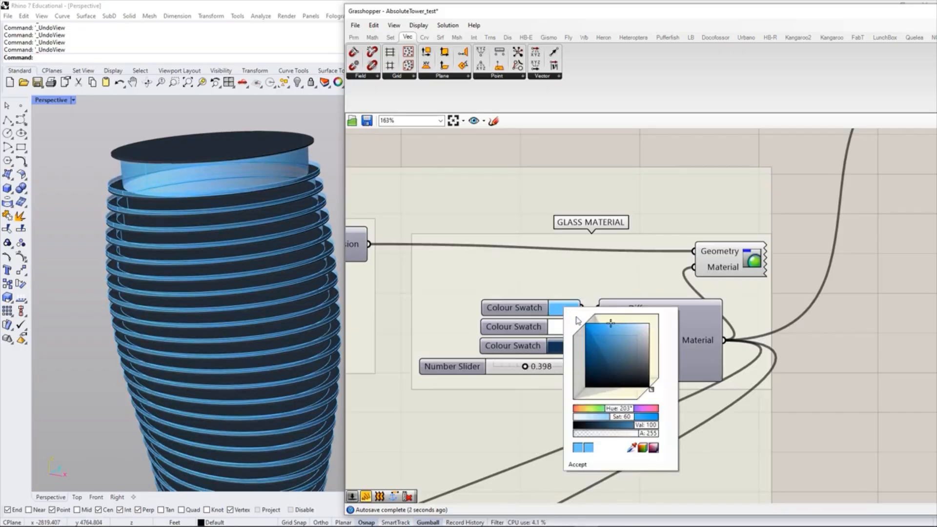
{"action": "mouse_move", "coordinate": [613, 337]}
{"action": "left_mouse_down"}
{"action": "mouse_move", "coordinate": [624, 350]}
{"action": "mouse_move", "coordinate": [602, 342]}
{"action": "left_mouse_up"}
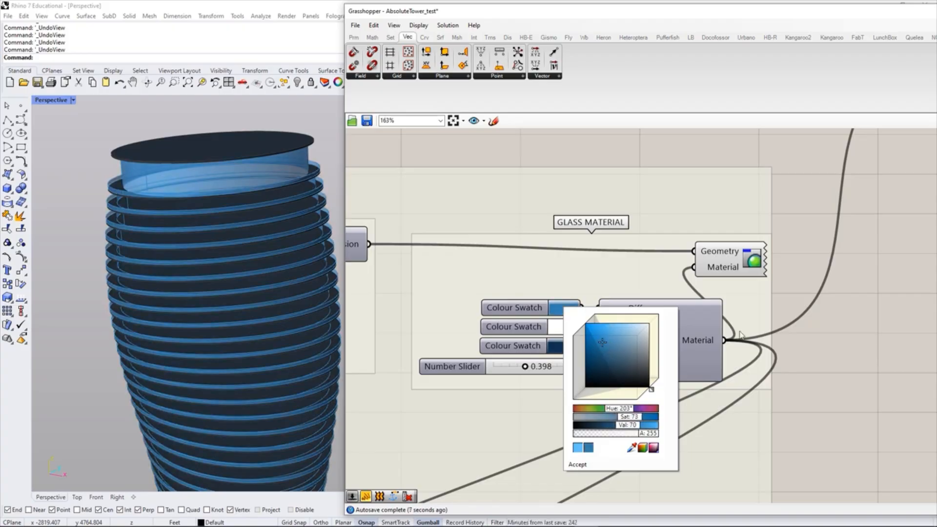
{"action": "left_click", "coordinate": [867, 345]}
Step: Save the AbsoluteTower_test definition
{"action": "right_click_drag", "start_coordinate": [646, 313], "coordinate": [586, 364]}
{"action": "scroll", "coordinate": [586, 364], "scroll_direction": "down", "scroll_amount": 3}
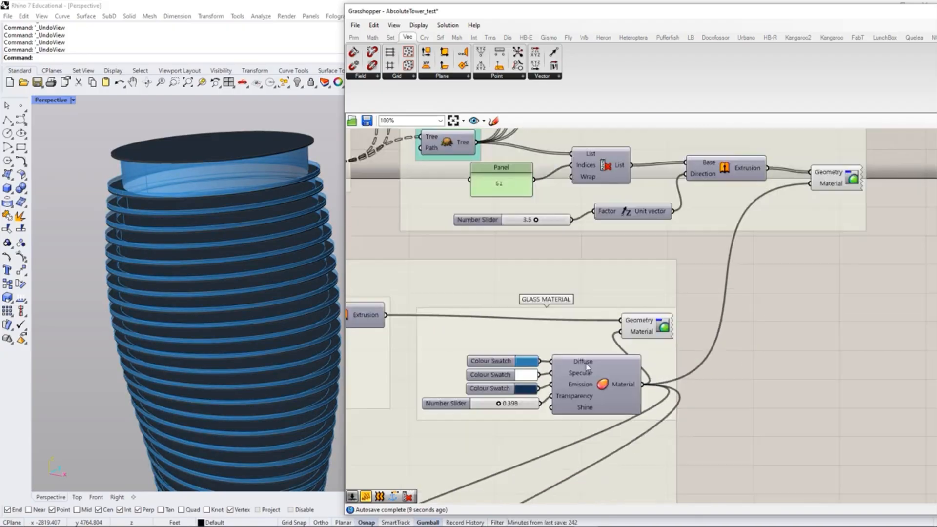
{"action": "scroll", "coordinate": [587, 367], "scroll_direction": "down", "scroll_amount": 3}
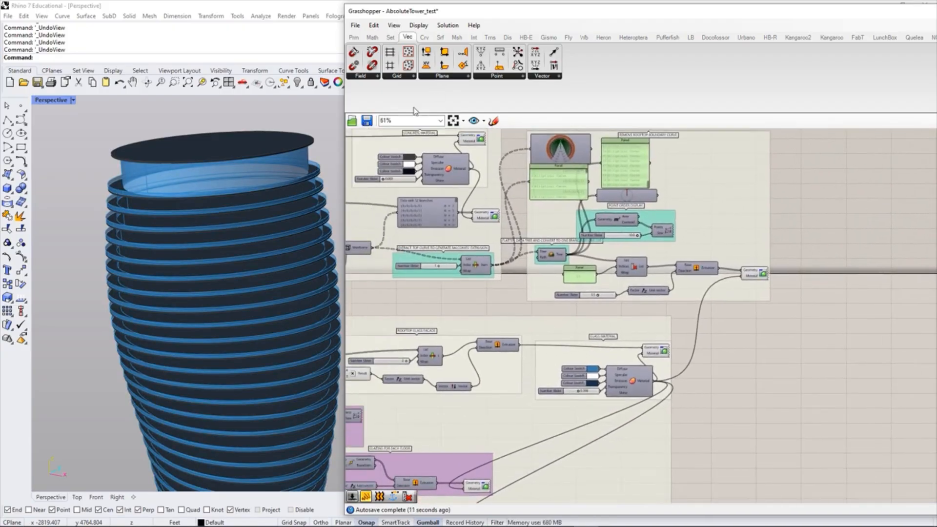
{"action": "left_click", "coordinate": [355, 24]}
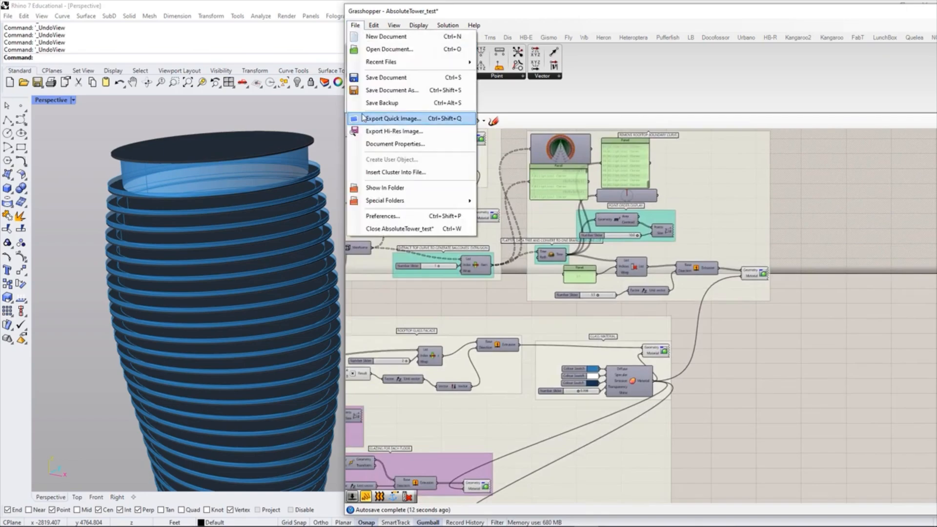
{"action": "left_click", "coordinate": [378, 74]}
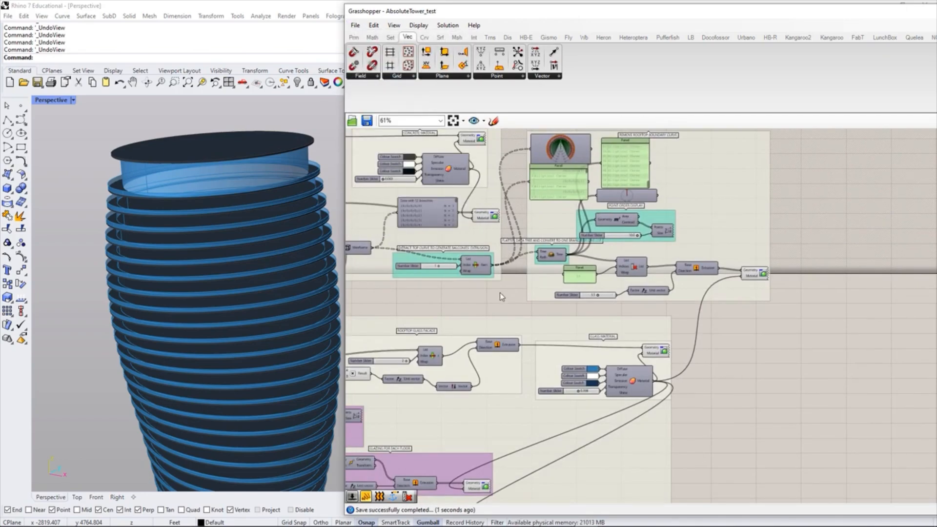